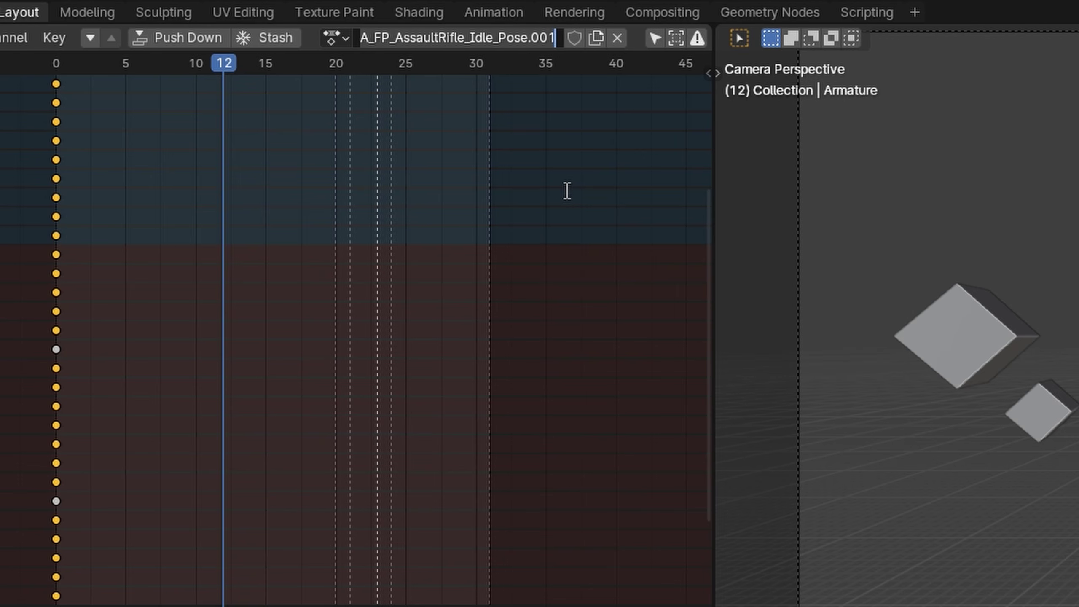
# Rename the copied arms action to A_FP_AssaultRifle_Reload and protect it with a fake user.
pyautogui.press('End')
pyautogui.press('BackSpace')
pyautogui.press('BackSpace')
pyautogui.press('BackSpace')
pyautogui.press('BackSpace')
pyautogui.press('BackSpace')
pyautogui.press('BackSpace')
pyautogui.press('BackSpace')
pyautogui.press('BackSpace')
pyautogui.press('BackSpace')
pyautogui.press('BackSpace')
pyautogui.press('BackSpace')
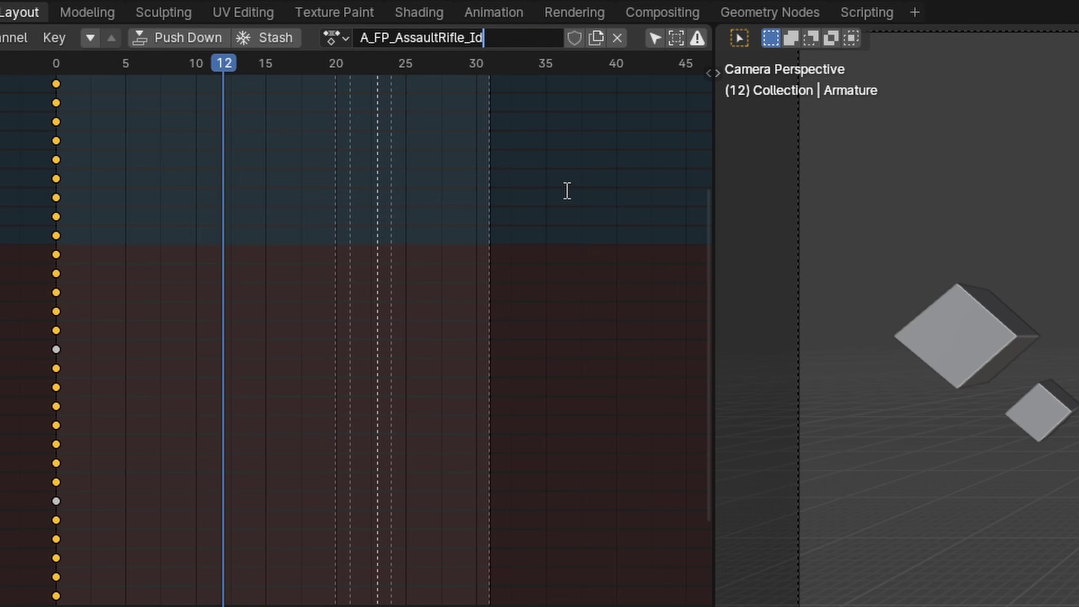
pyautogui.press('BackSpace')
pyautogui.press('BackSpace')
pyautogui.write('Reload')
pyautogui.press('Return')
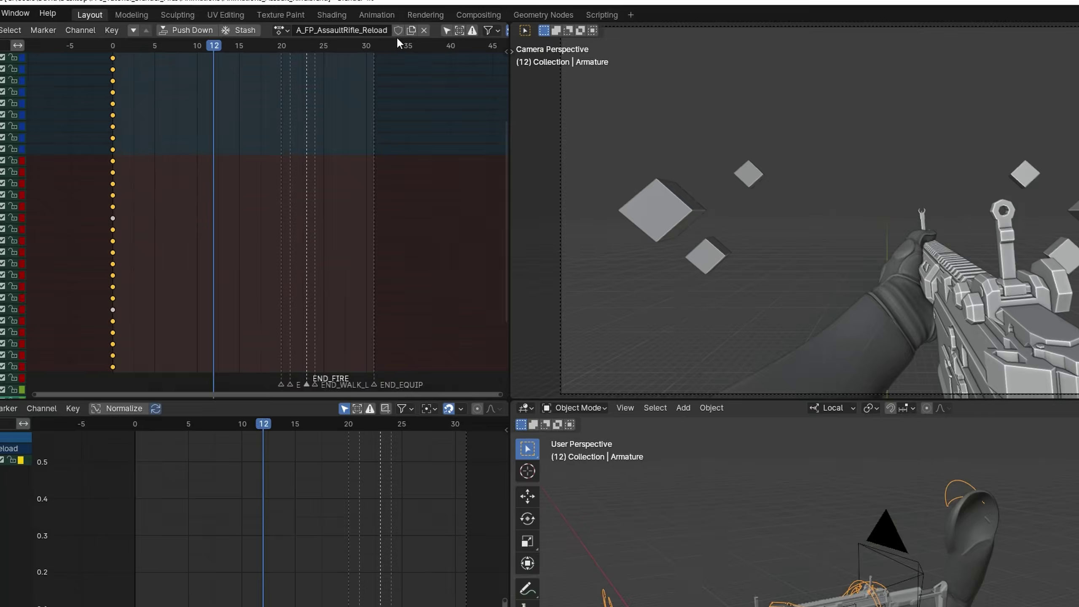
pyautogui.click(529, 40)
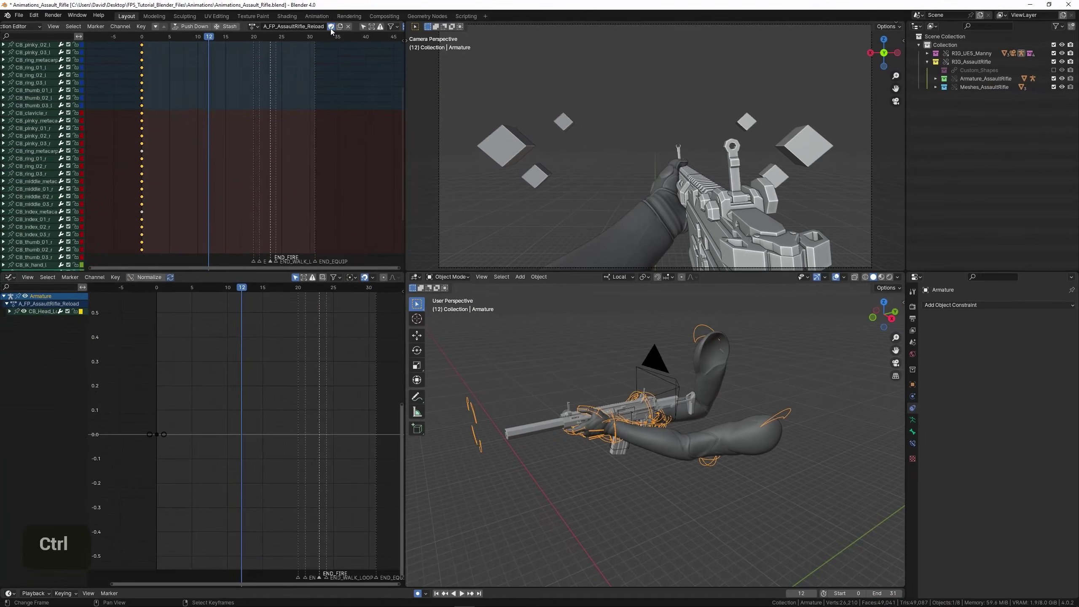
# Select the assault rifle's armature SKEL_AssaultRifle and assign the action A_WEP_Reference to it.
pyautogui.moveTo(552, 398); pyautogui.dragTo(651, 427, button='middle')
pyautogui.scroll(4, 650, 405)
pyautogui.scroll(2, 651, 428)
pyautogui.rightClick(637, 428)
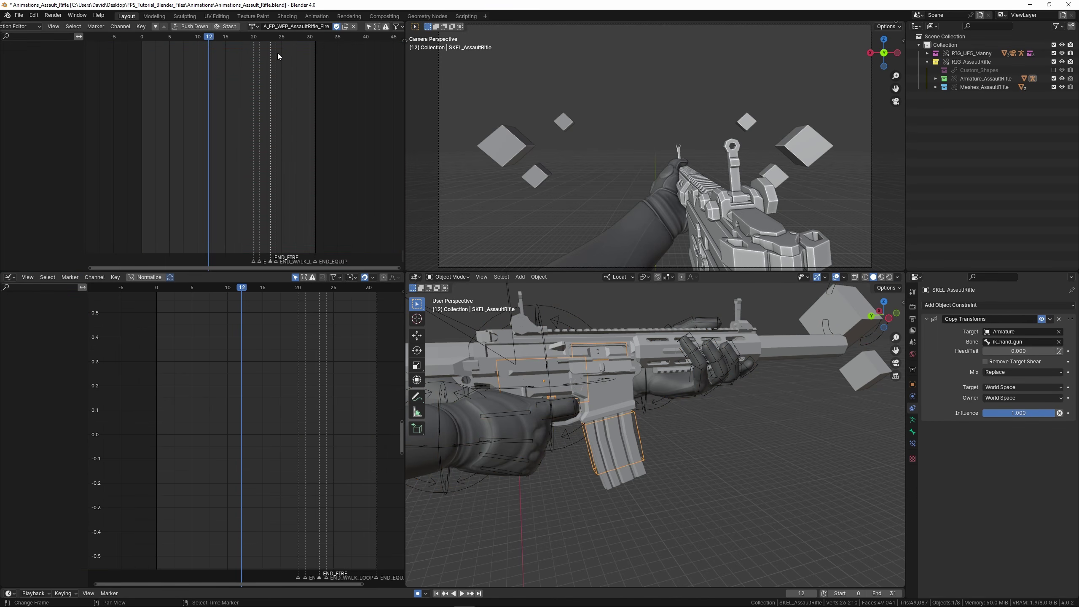
pyautogui.click(254, 26)
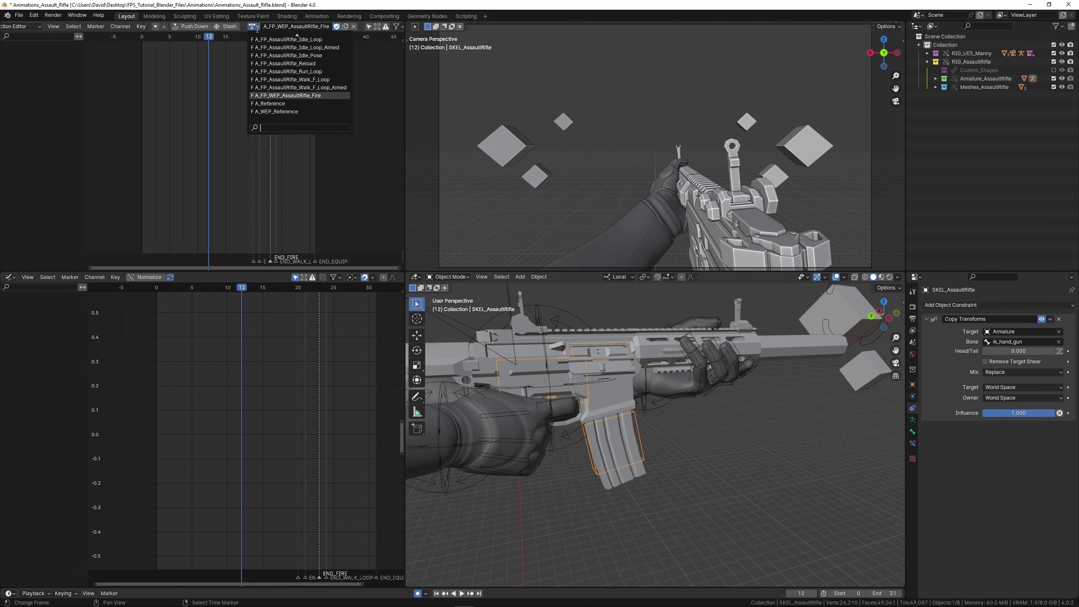
pyautogui.click(292, 112)
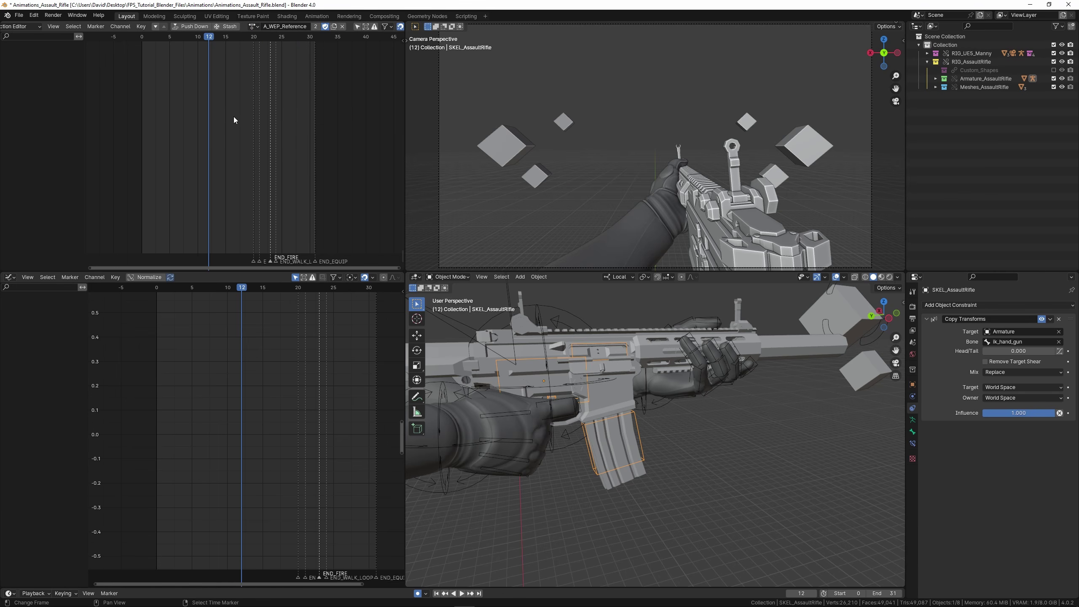
# Duplicate the weapon reference action and rename the copy A_FP_WEP_Reload.
pyautogui.scroll(-5, 233, 119)
pyautogui.moveTo(229, 119); pyautogui.dragTo(235, 157, button='middle')
pyautogui.scroll(-1, 296, 84)
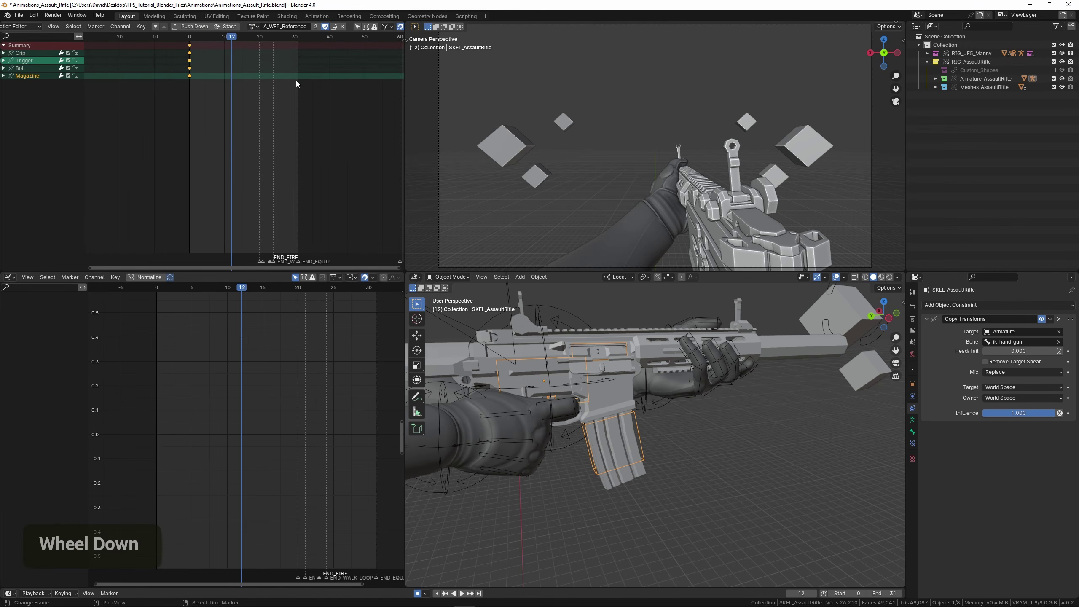
pyautogui.click(334, 28)
pyautogui.doubleClick(308, 28)
pyautogui.press('Right')
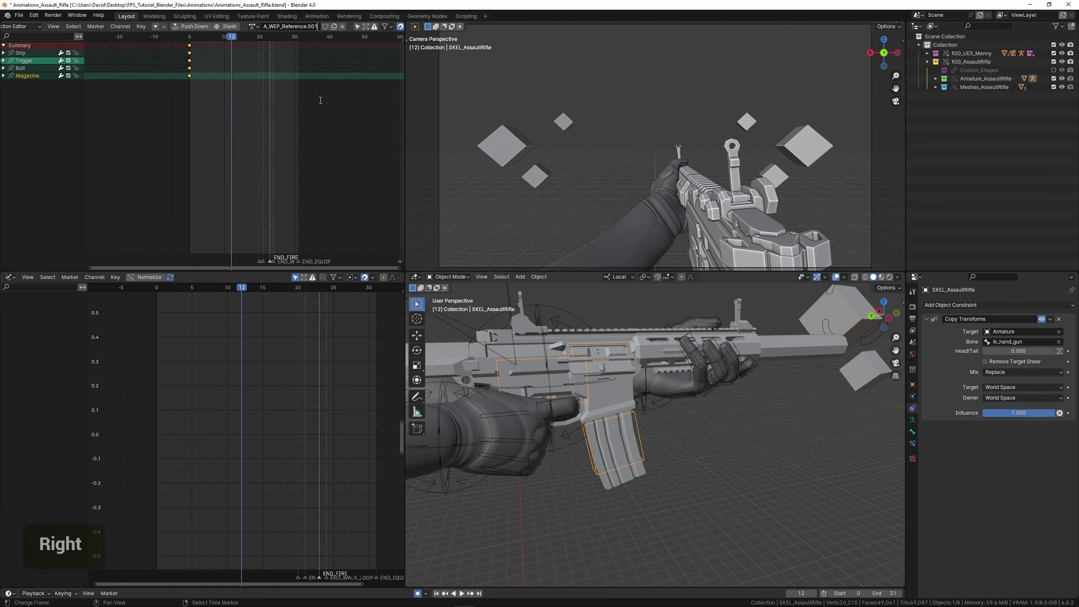
pyautogui.press('BackSpace')
pyautogui.press('BackSpace')
pyautogui.press('BackSpace')
pyautogui.press('BackSpace')
pyautogui.press('BackSpace')
pyautogui.press('BackSpace')
pyautogui.press('BackSpace')
pyautogui.press('BackSpace')
pyautogui.press('BackSpace')
pyautogui.press('BackSpace')
pyautogui.press('BackSpace')
pyautogui.press('BackSpace')
pyautogui.press('BackSpace')
pyautogui.press('BackSpace')
pyautogui.press('BackSpace')
pyautogui.press('BackSpace')
pyautogui.press('BackSpace')
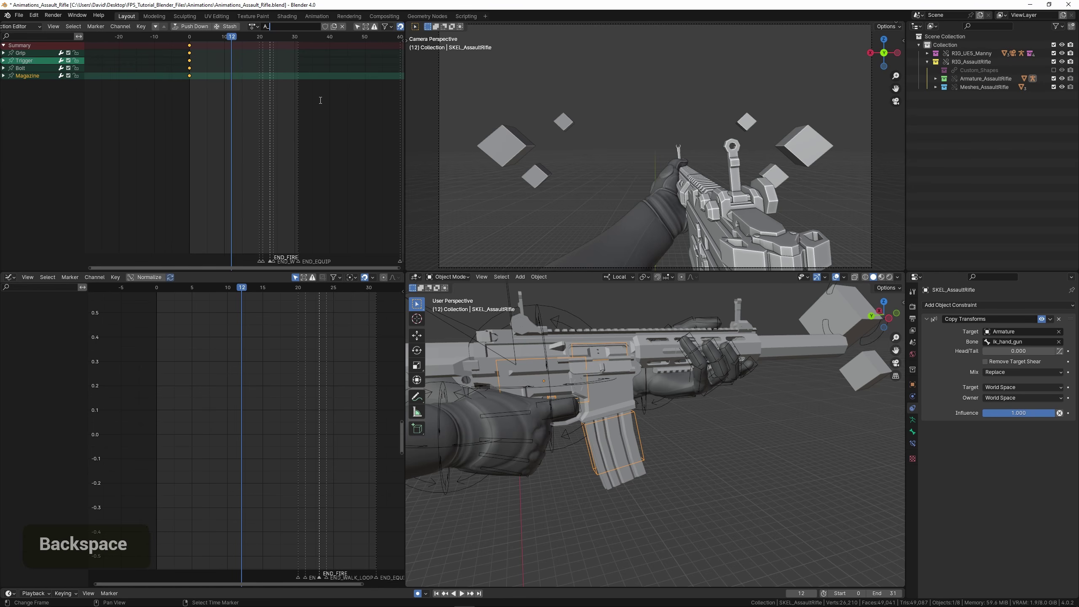
pyautogui.write('FP_W')
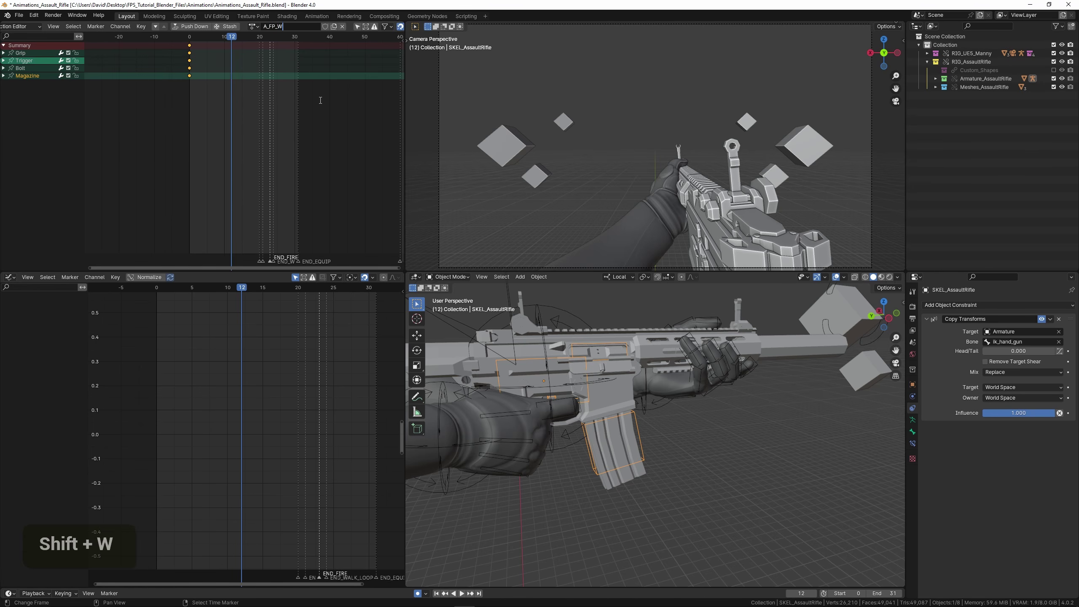
pyautogui.write('EP_Reload')
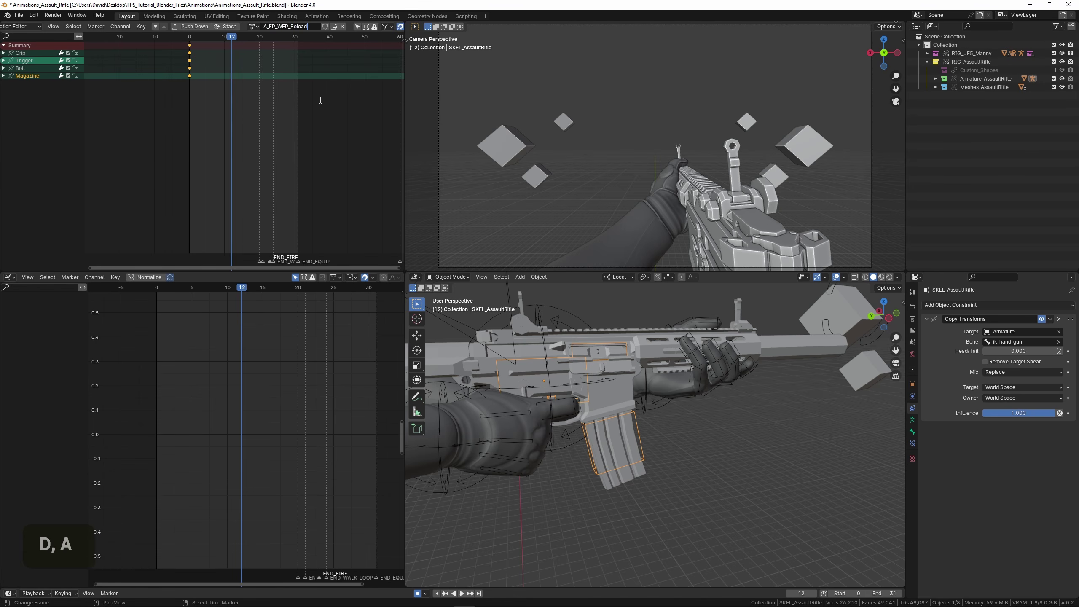
pyautogui.press('Return')
# Rename the weapon reload action to A_FP_WEP_AssaultRifle_Reload, give it a fake user and save the file.
pyautogui.click(257, 26)
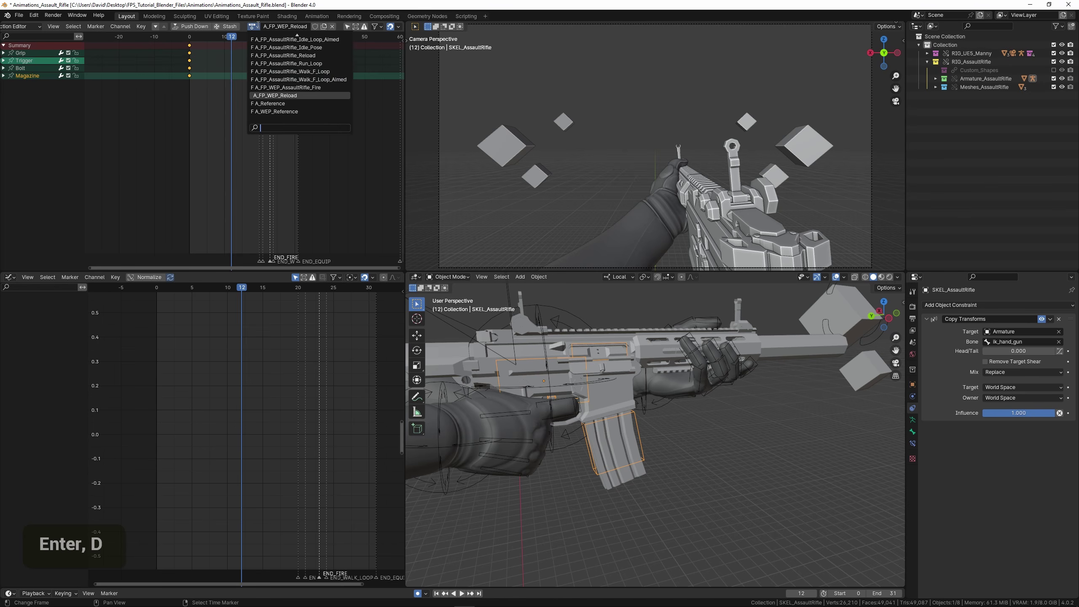
pyautogui.click(258, 27)
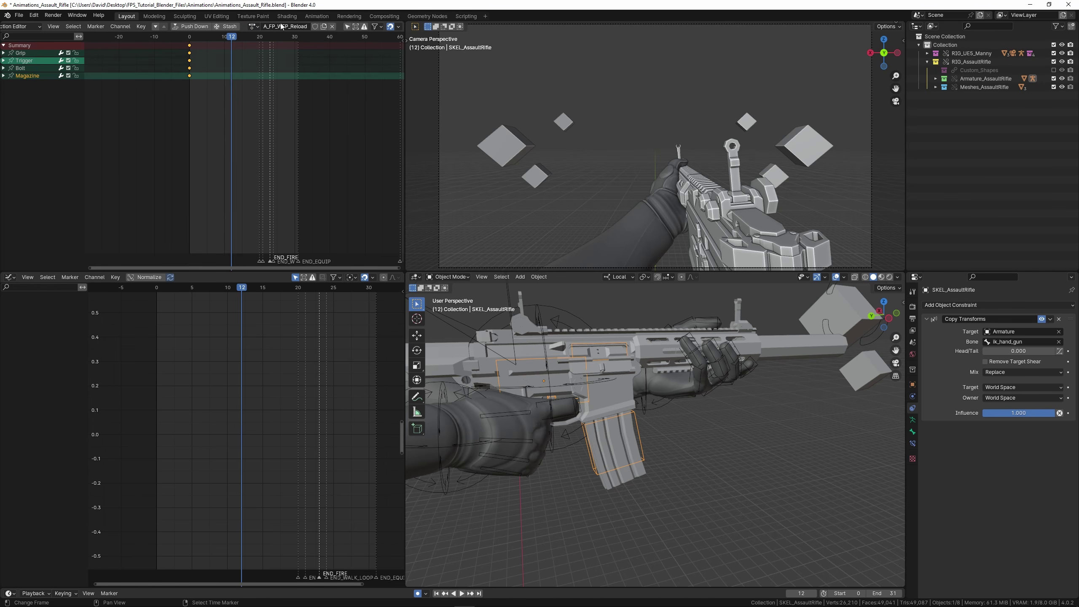
pyautogui.doubleClick(291, 27)
pyautogui.write('Assault')
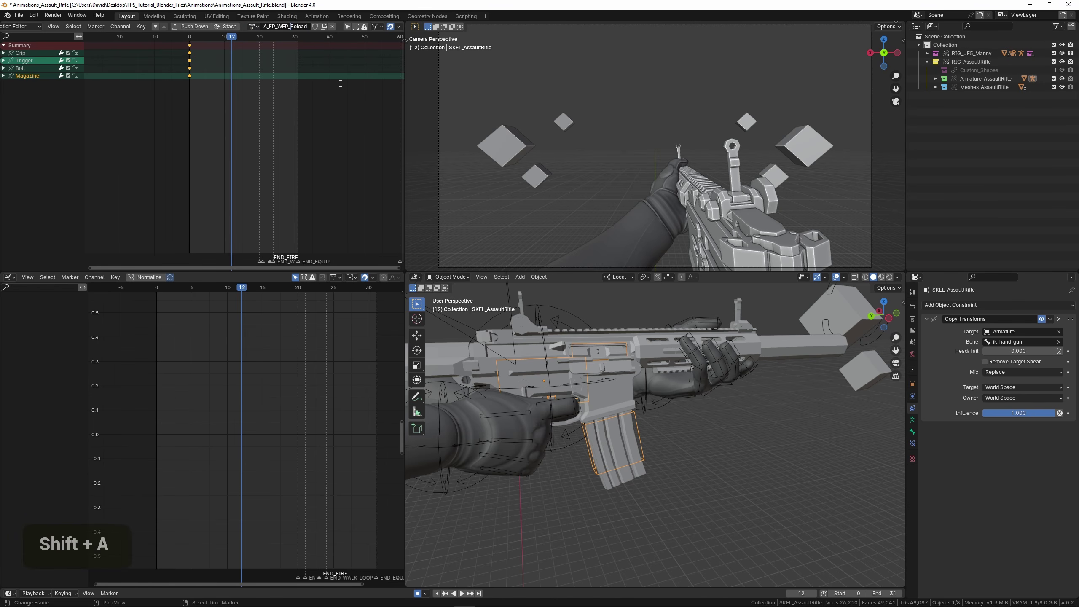
pyautogui.write('Rifle_Relo')
pyautogui.press('Return')
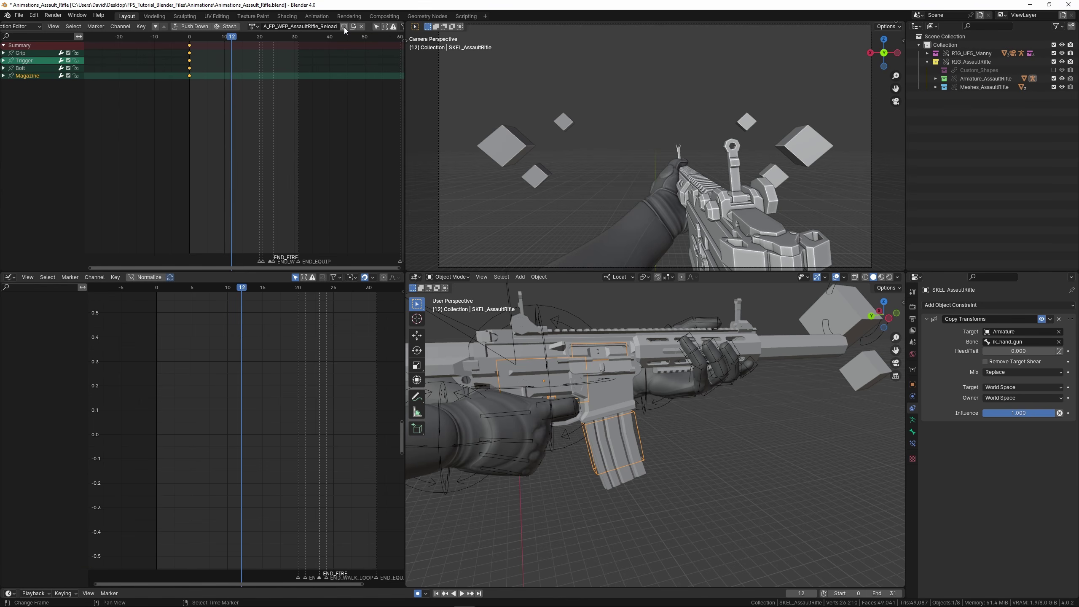
pyautogui.hotkey('ctrl', 's')
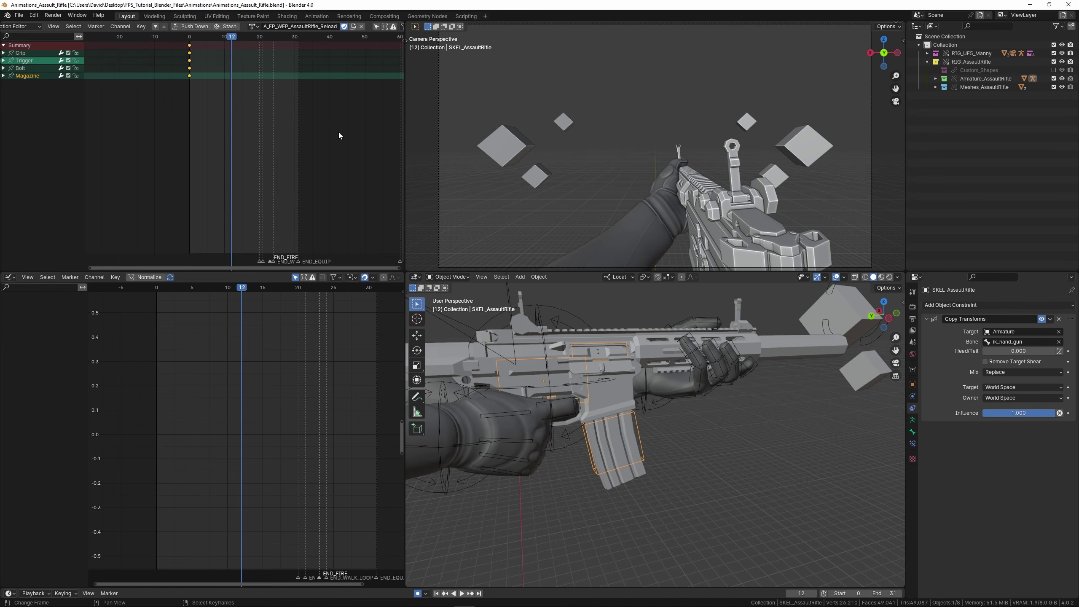
# Set the scene's end frame to 150 and save the file.
pyautogui.scroll(-3, 631, 428)
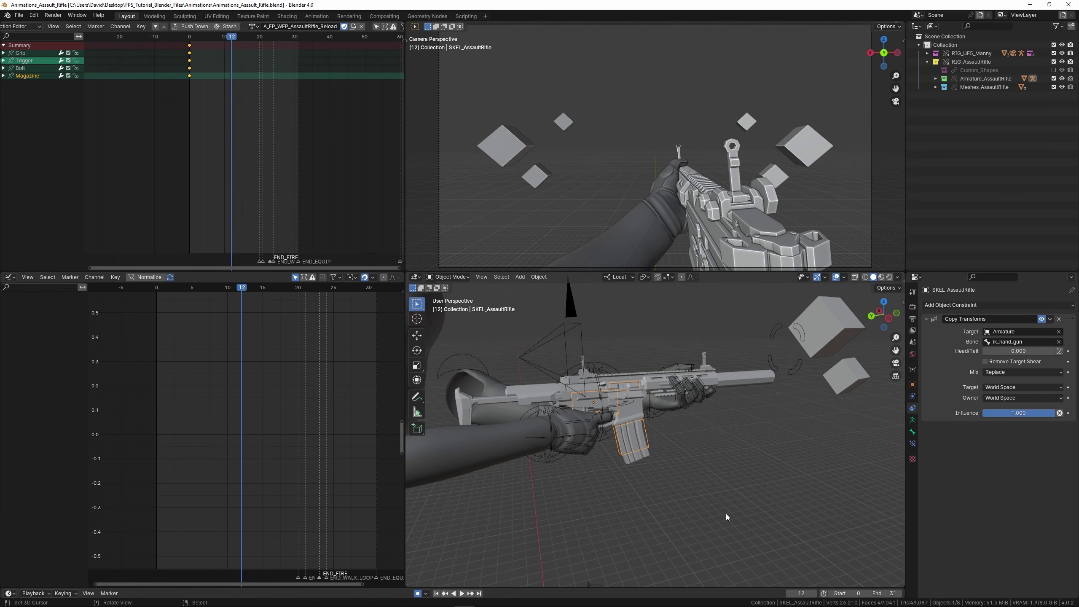
pyautogui.moveTo(881, 594); pyautogui.dragTo(895, 594)
pyautogui.scroll(-4, 328, 165)
pyautogui.moveTo(339, 165); pyautogui.dragTo(289, 162, button='middle')
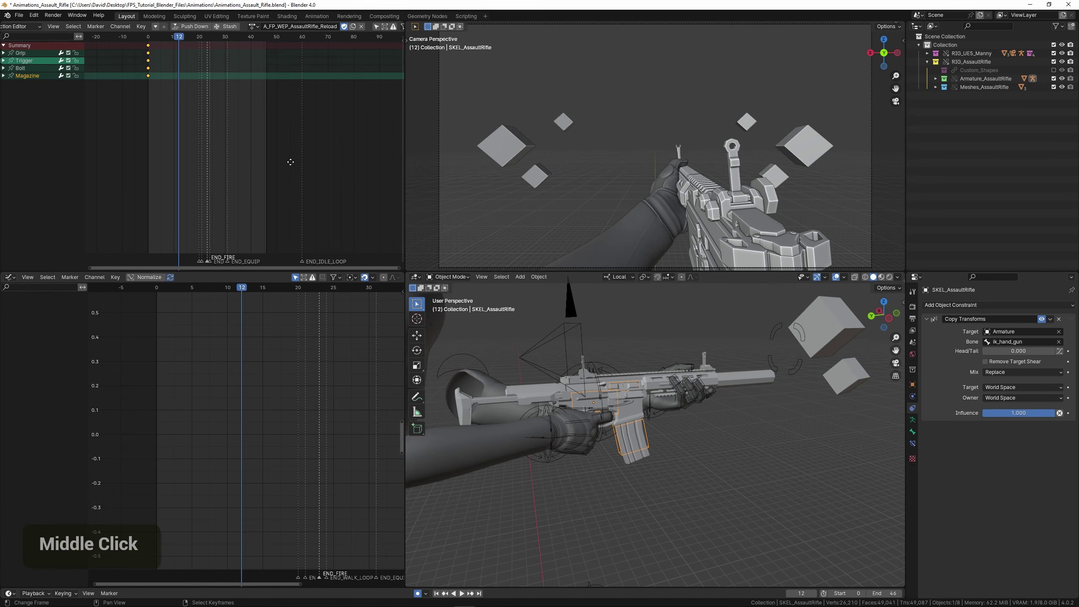
pyautogui.click(884, 593)
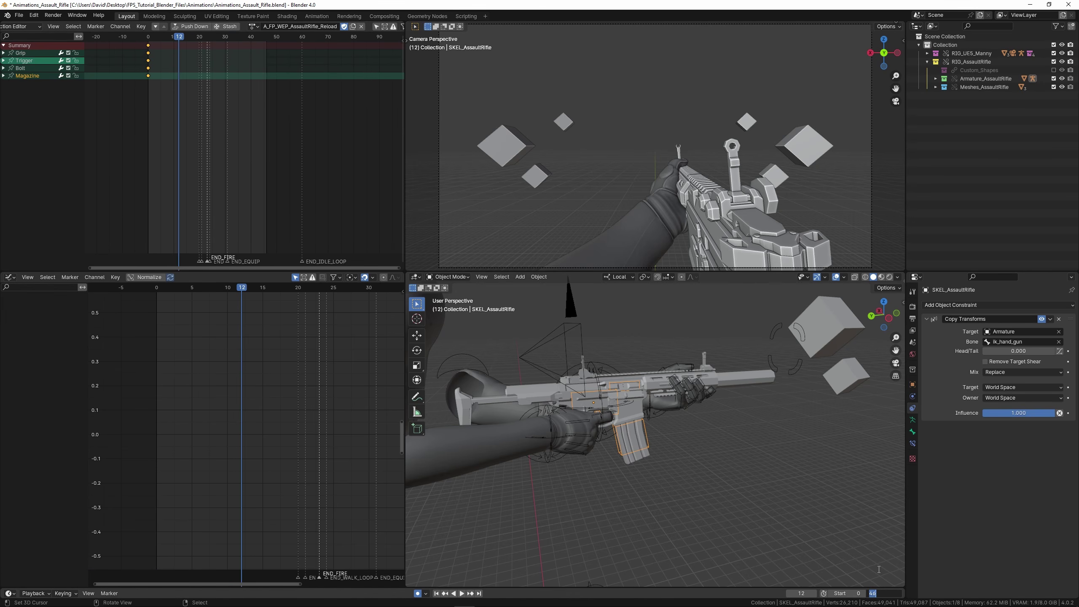
pyautogui.write('150')
pyautogui.press('Return')
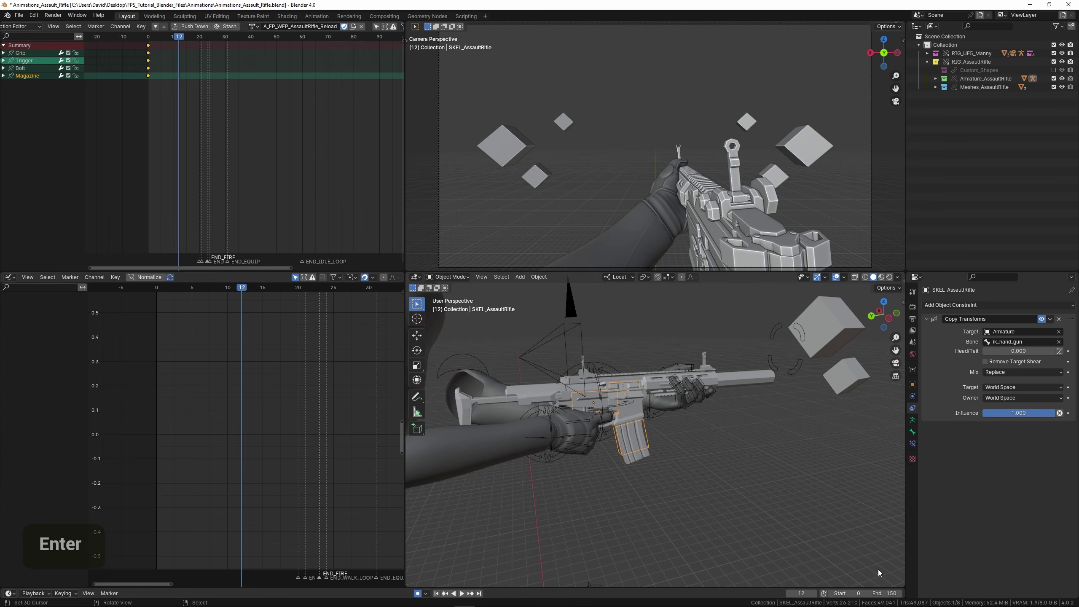
pyautogui.keyDown('shift'); pyautogui.moveTo(624, 362); pyautogui.dragTo(664, 389, button='middle'); pyautogui.keyUp('shift')
pyautogui.scroll(2, 613, 391)
pyautogui.scroll(2, 613, 392)
pyautogui.hotkey('ctrl', 's')
# Add the arms armature to the rifle armature selection and switch both to Pose Mode.
pyautogui.scroll(-3, 646, 384)
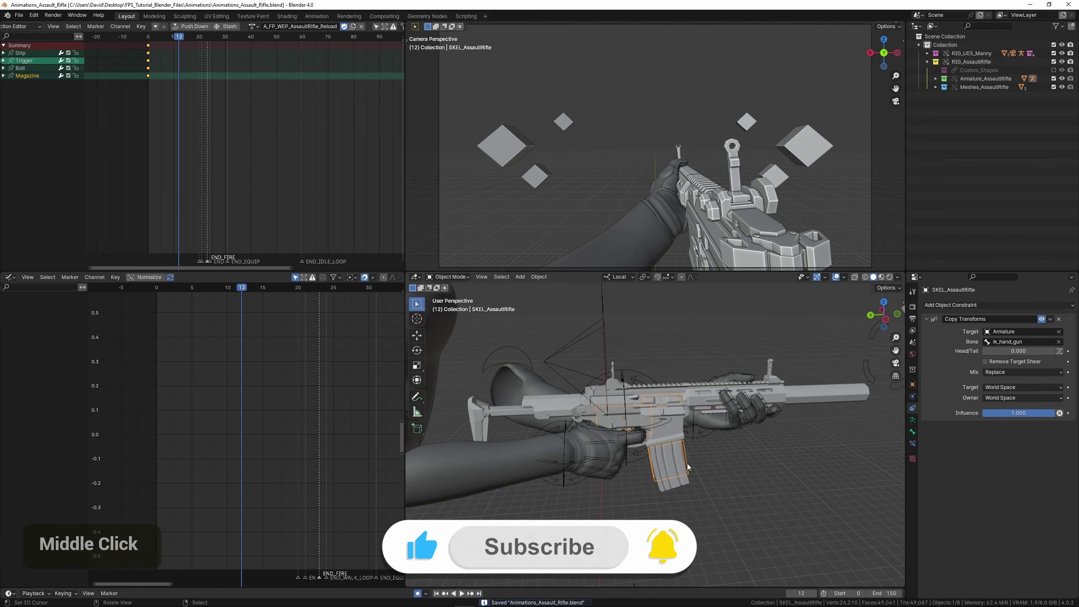
pyautogui.scroll(1, 681, 443)
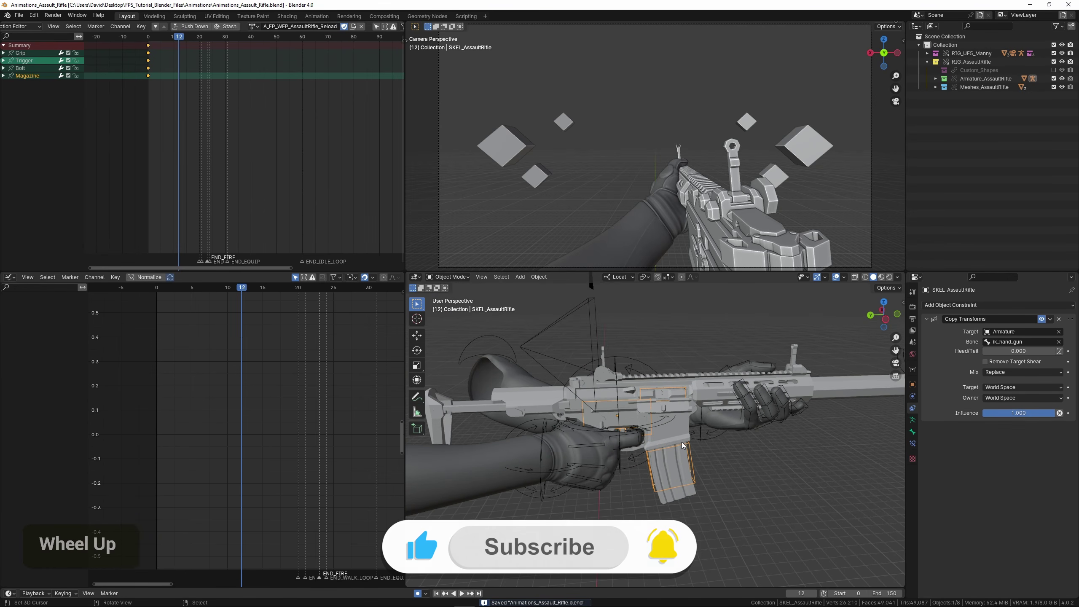
pyautogui.keyDown('shift'); pyautogui.rightClick(636, 364); pyautogui.keyUp('shift')
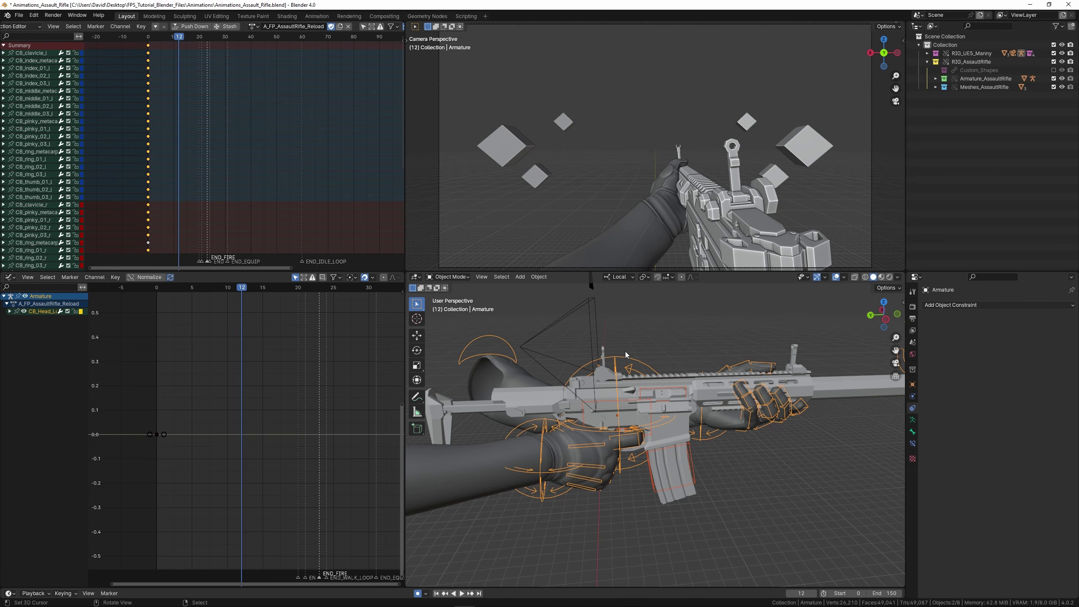
pyautogui.click(451, 276)
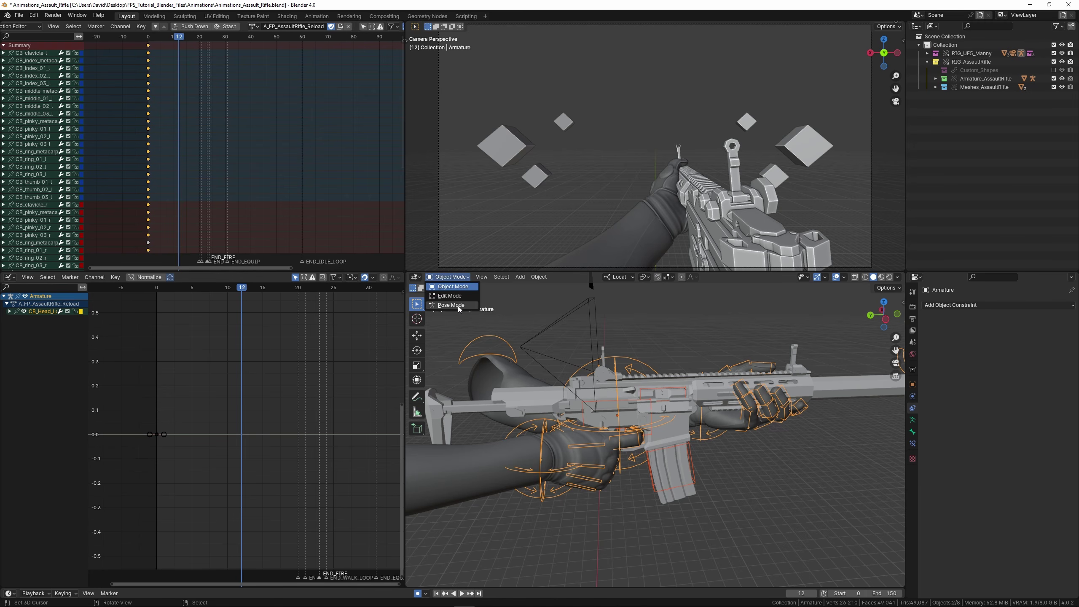
pyautogui.click(451, 305)
# Alternate selection between the rifle's Magazine bone and the left-hand IK control to check both rigs are selectable.
pyautogui.moveTo(697, 408); pyautogui.dragTo(531, 416, button='middle')
pyautogui.rightClick(604, 476)
pyautogui.rightClick(610, 474)
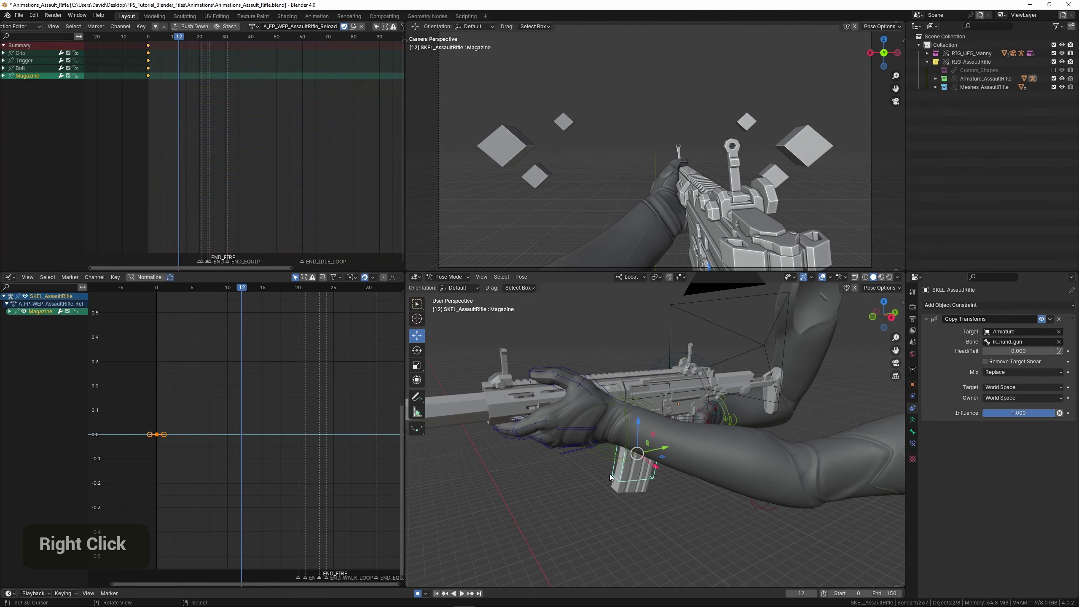
pyautogui.rightClick(577, 385)
pyautogui.rightClick(613, 471)
pyautogui.rightClick(589, 374)
pyautogui.rightClick(609, 465)
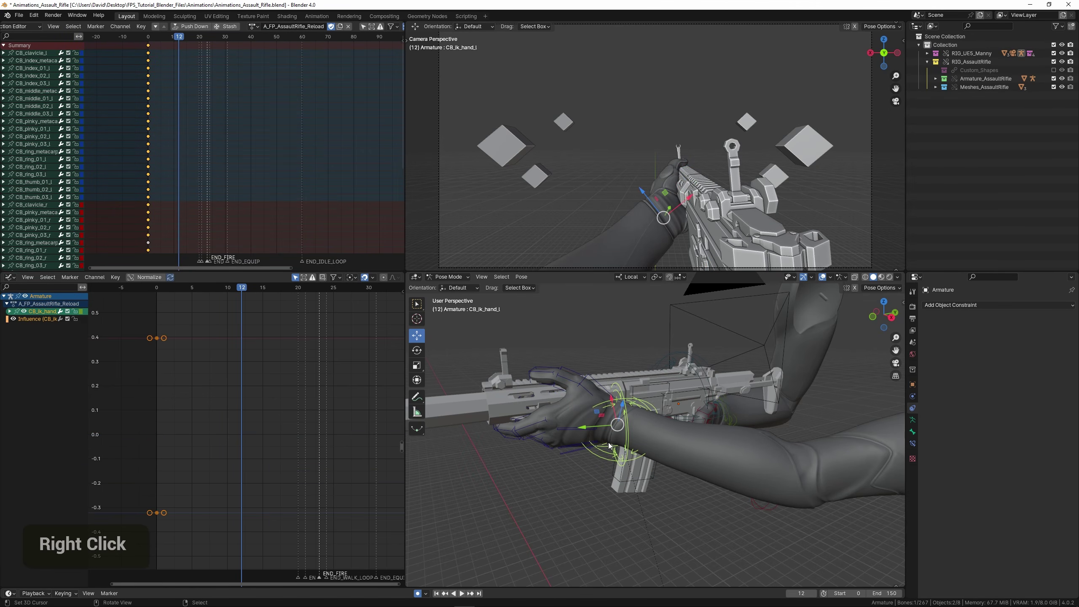
# Try moving the rifle's Magazine bone and undo the move.
pyautogui.rightClick(607, 479)
pyautogui.moveTo(607, 479); pyautogui.dragTo(686, 376, button='middle')
pyautogui.press('g')
pyautogui.click(635, 451)
pyautogui.hotkey('ctrl', 'z')
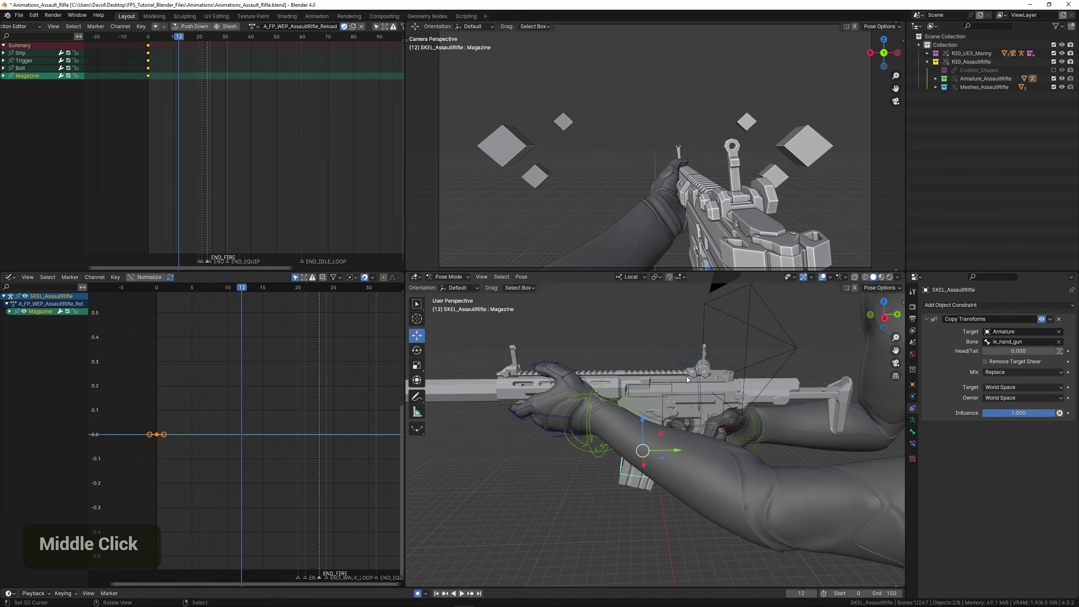
# Select the gun control bone CB_Gun on the arms armature and save the file.
pyautogui.rightClick(659, 375)
pyautogui.moveTo(282, 166); pyautogui.dragTo(294, 145, button='middle')
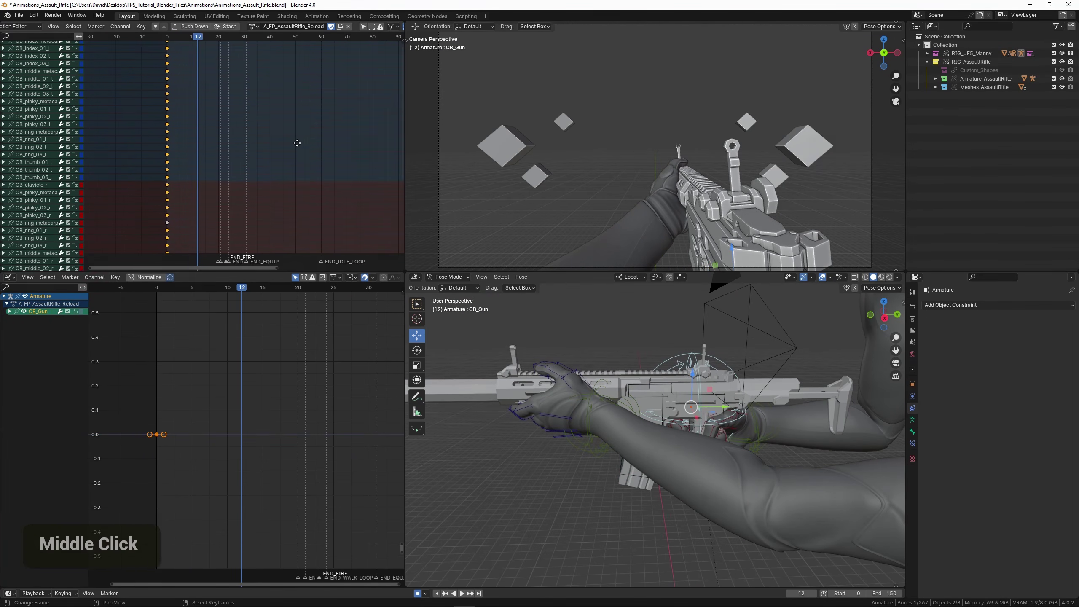
pyautogui.hotkey('ctrl', 's')
# Expand the CB_Gun channels in the reload action and go to frame 0.
pyautogui.moveTo(279, 186); pyautogui.dragTo(278, 55, button='middle')
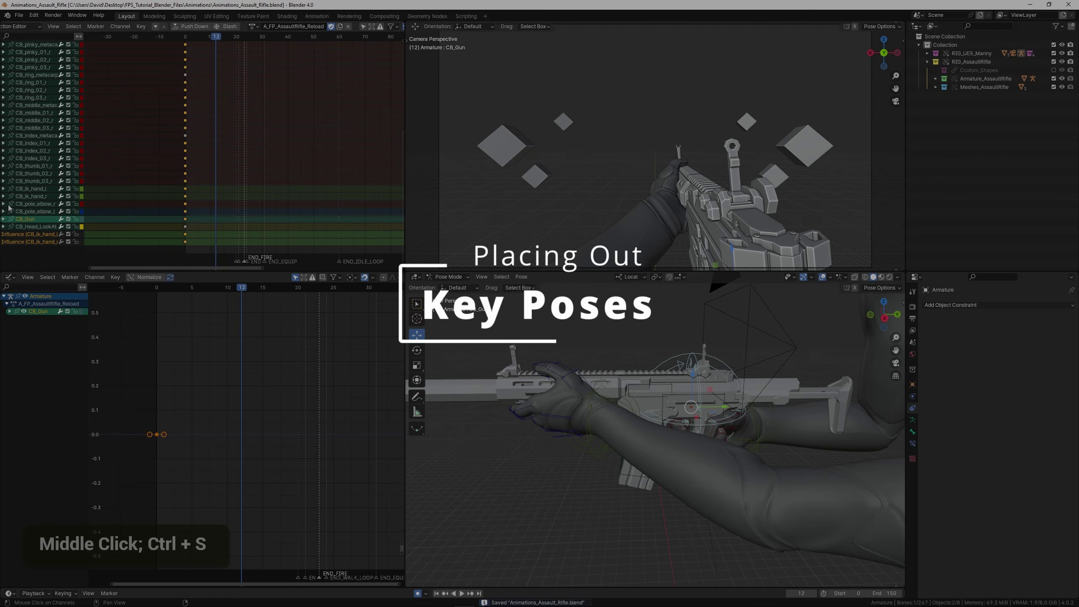
pyautogui.click(4, 219)
pyautogui.moveTo(189, 253); pyautogui.dragTo(183, 207, button='middle')
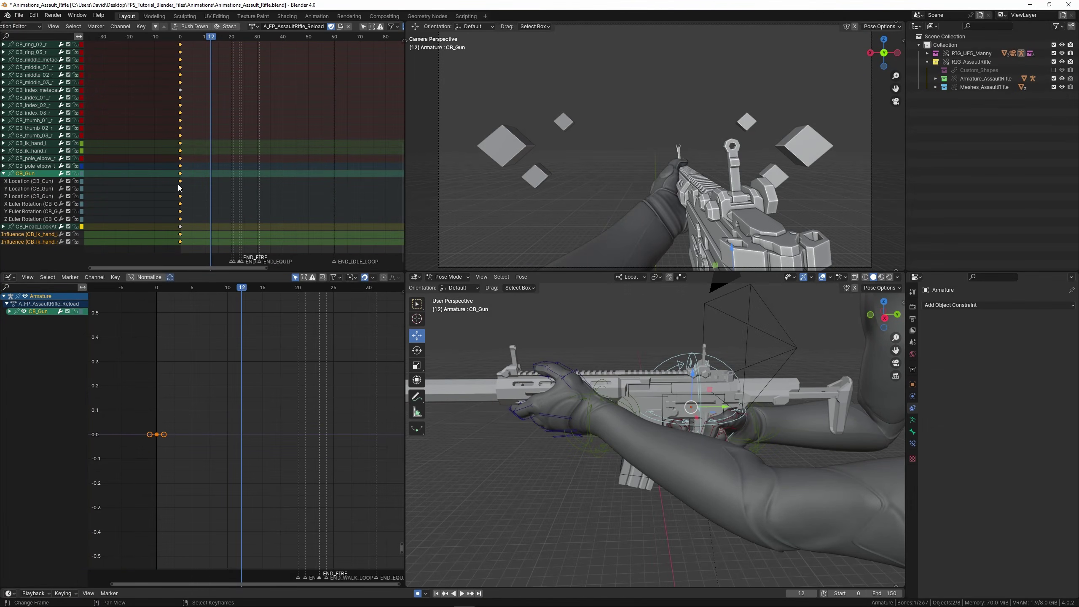
pyautogui.click(180, 189)
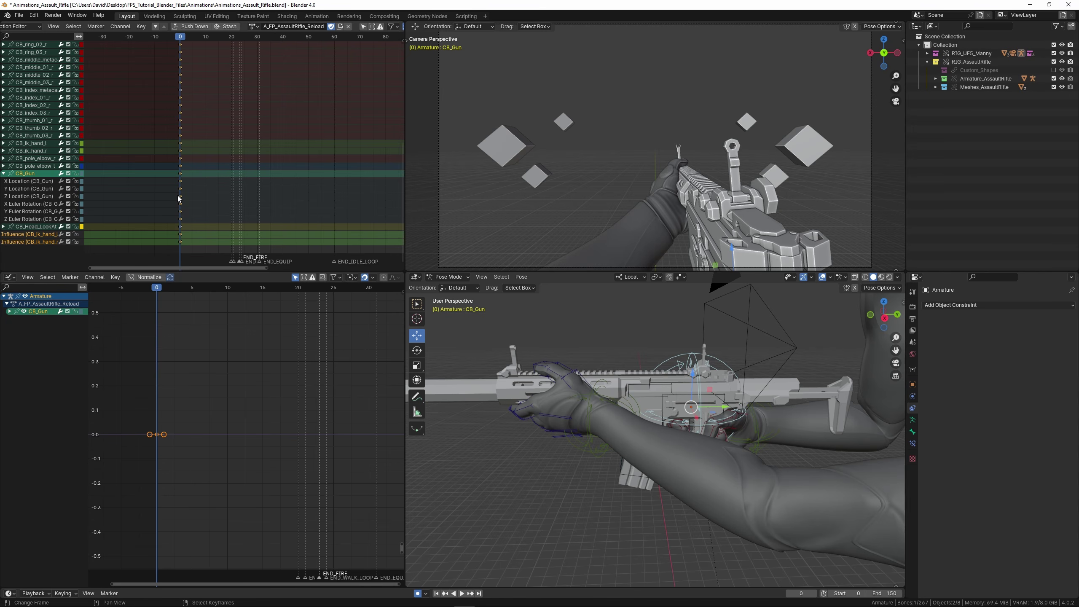
# Display the bone properties of CB_Gun with its location and rotation values.
pyautogui.keyDown('shift'); pyautogui.moveTo(543, 341); pyautogui.dragTo(646, 364, button='middle'); pyautogui.keyUp('shift')
pyautogui.click(912, 432)
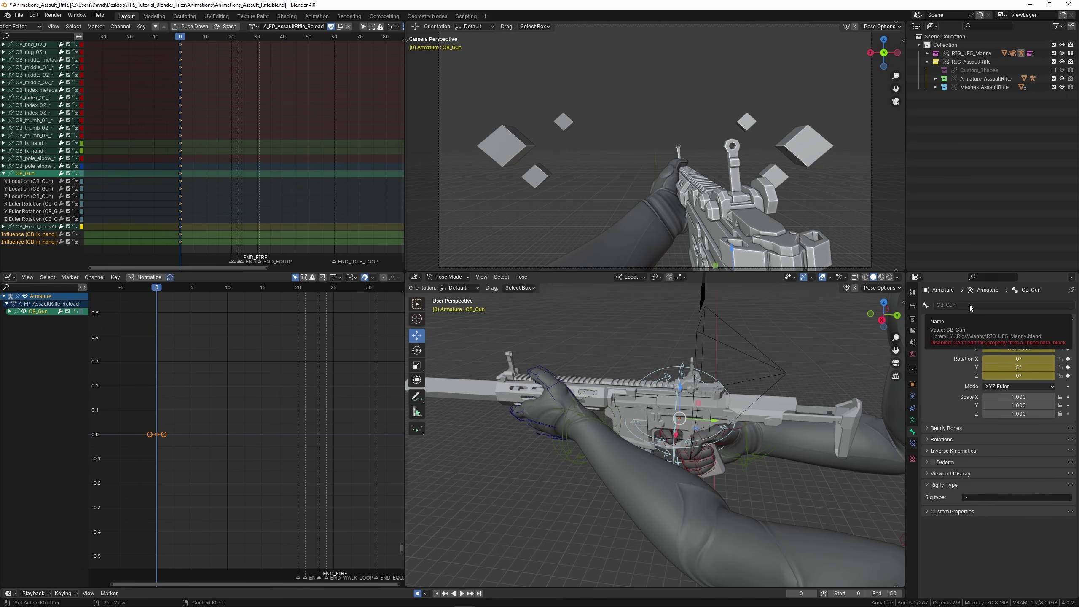
pyautogui.keyDown('shift'); pyautogui.moveTo(670, 335); pyautogui.dragTo(561, 387, button='middle'); pyautogui.keyUp('shift')
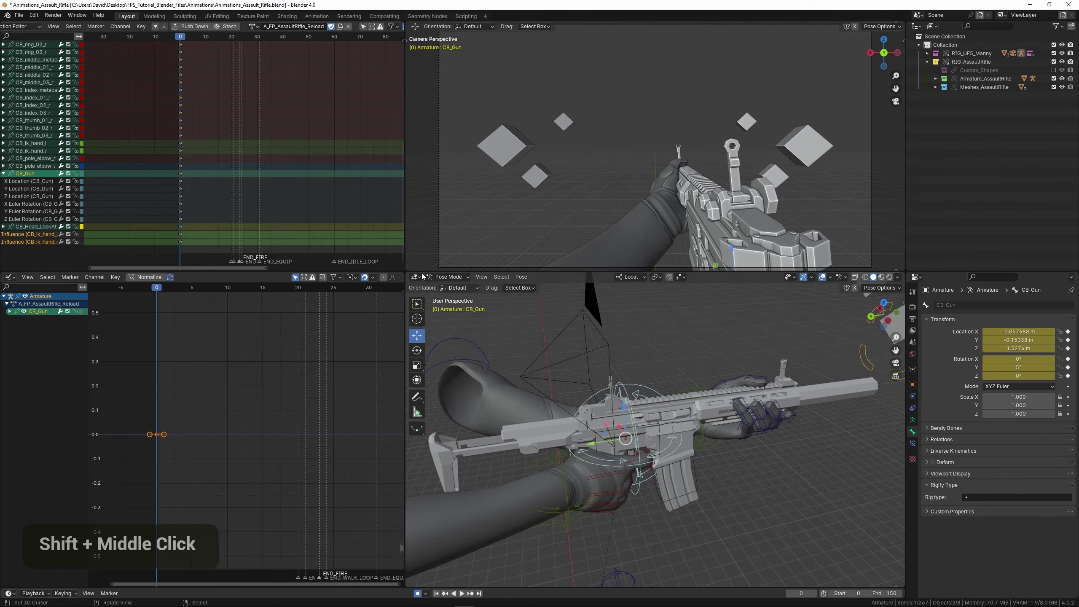
# Play the reload action from frame 0.
pyautogui.scroll(2, 191, 201)
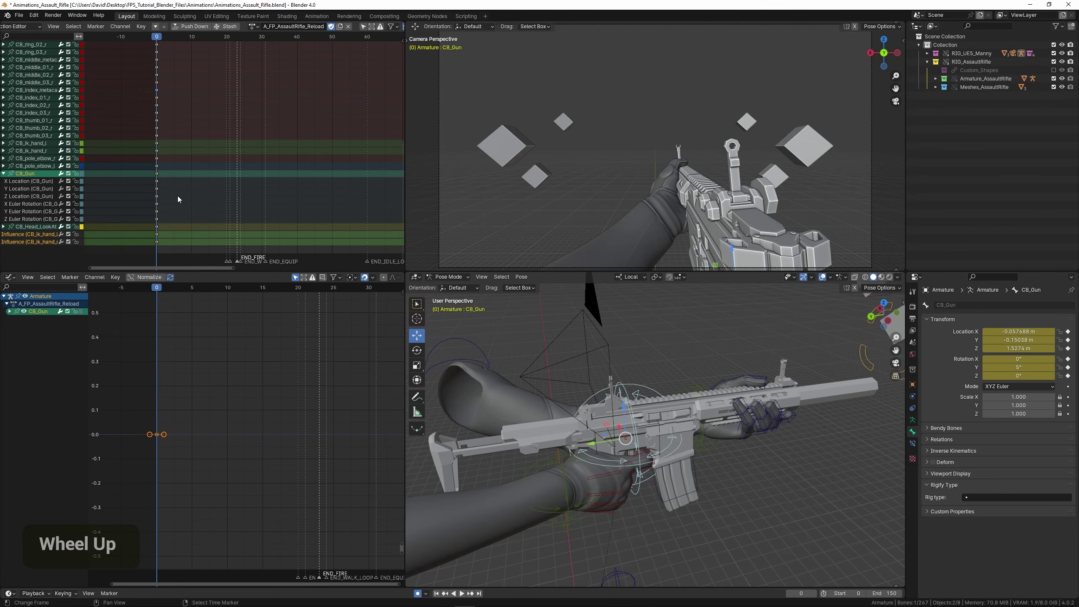
pyautogui.moveTo(187, 196); pyautogui.dragTo(172, 190, button='middle')
pyautogui.press('space')
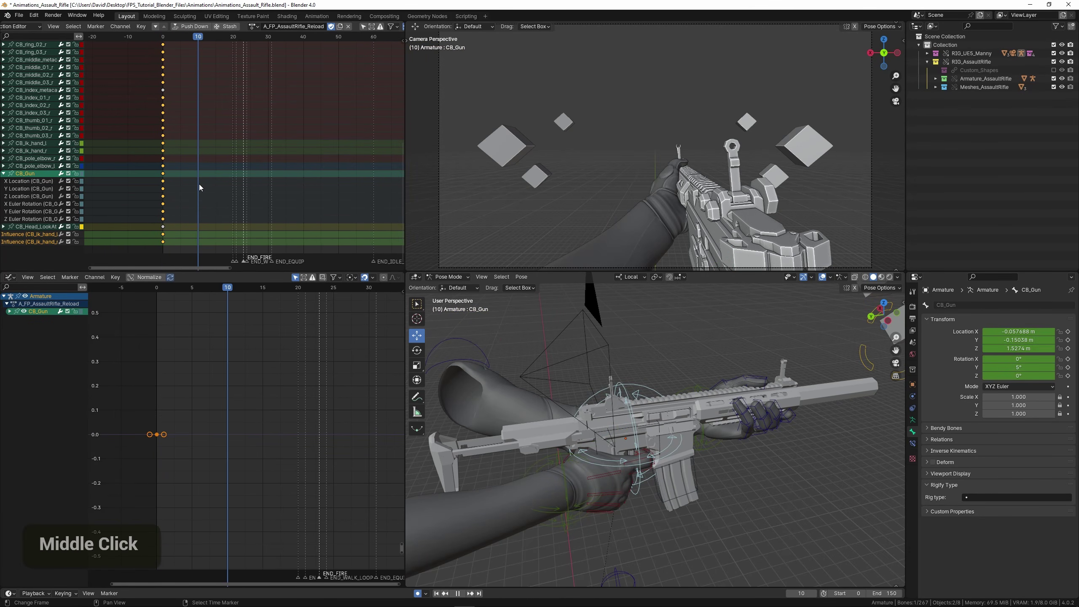
# At frame 10, raise CB_Gun to about 1.558 m on Z and rotate it about local Y to about -14°.
pyautogui.click(199, 184)
pyautogui.keyDown('shift'); pyautogui.moveTo(735, 385); pyautogui.dragTo(603, 403, button='middle'); pyautogui.keyUp('shift')
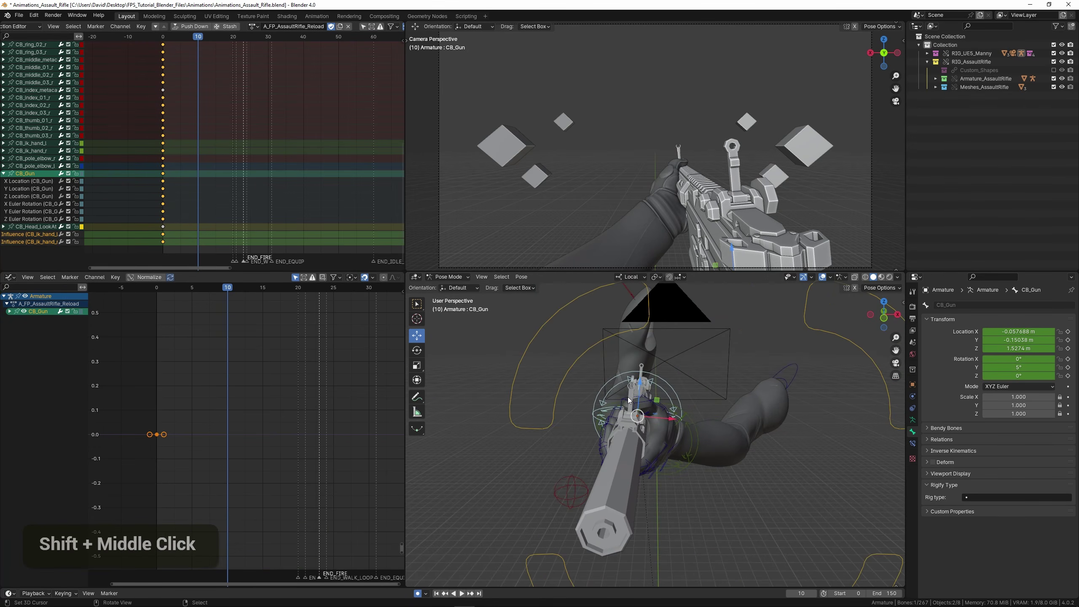
pyautogui.hscroll(5, 621, 422)
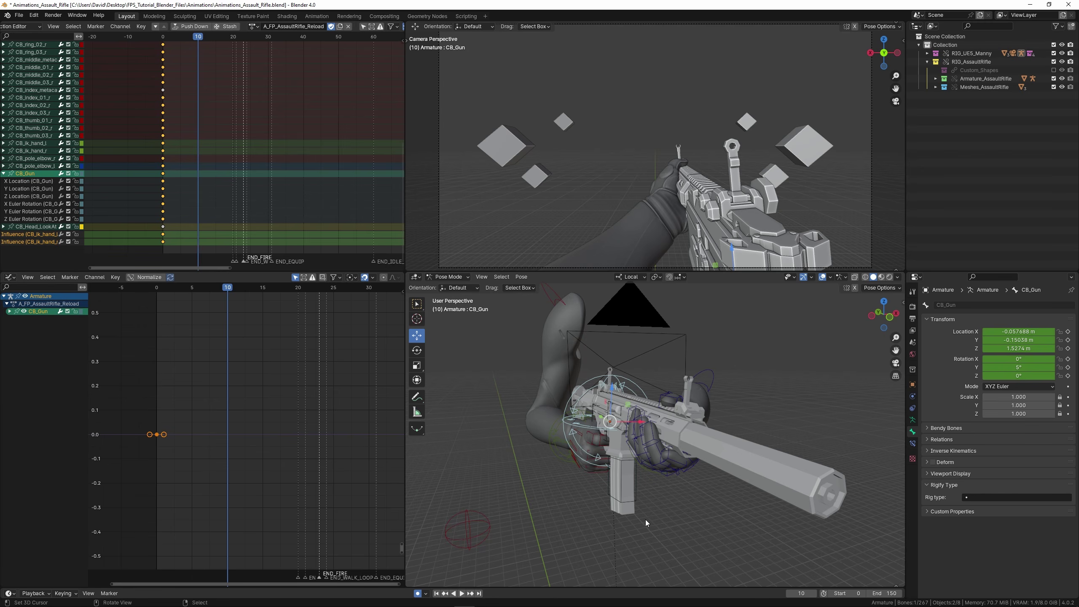
pyautogui.moveTo(646, 520); pyautogui.dragTo(703, 481, button='middle')
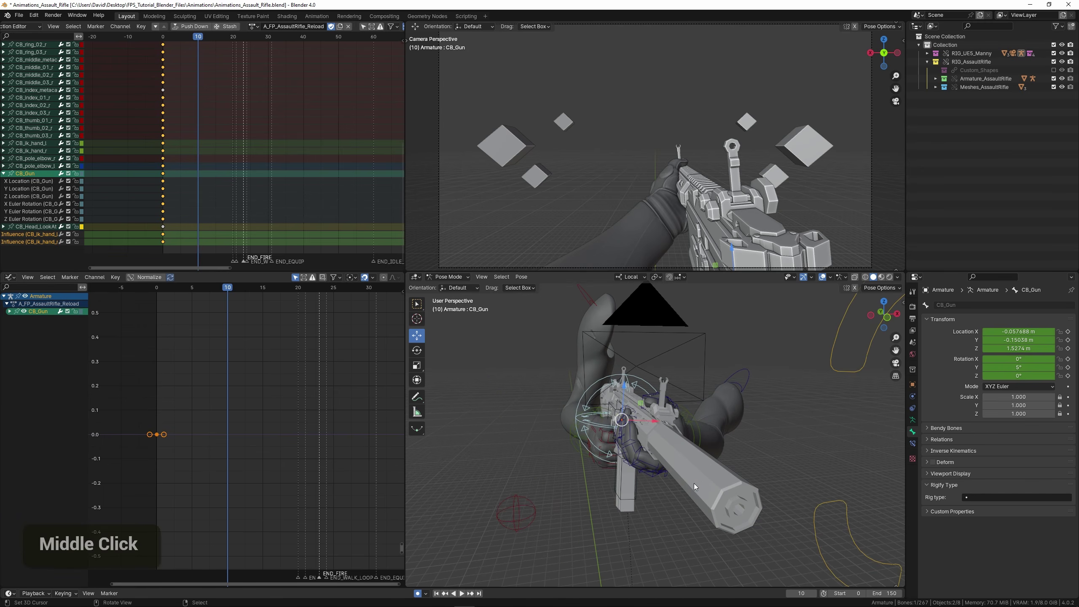
pyautogui.press('g')
pyautogui.press('z')
pyautogui.click(695, 468)
pyautogui.moveTo(696, 468)
pyautogui.keyDown('shift'); pyautogui.mouseDown(button='middle')
pyautogui.moveTo(705, 460)
pyautogui.moveTo(685, 459)
pyautogui.mouseUp(button='middle'); pyautogui.keyUp('shift')
pyautogui.press('r')
pyautogui.press('y')
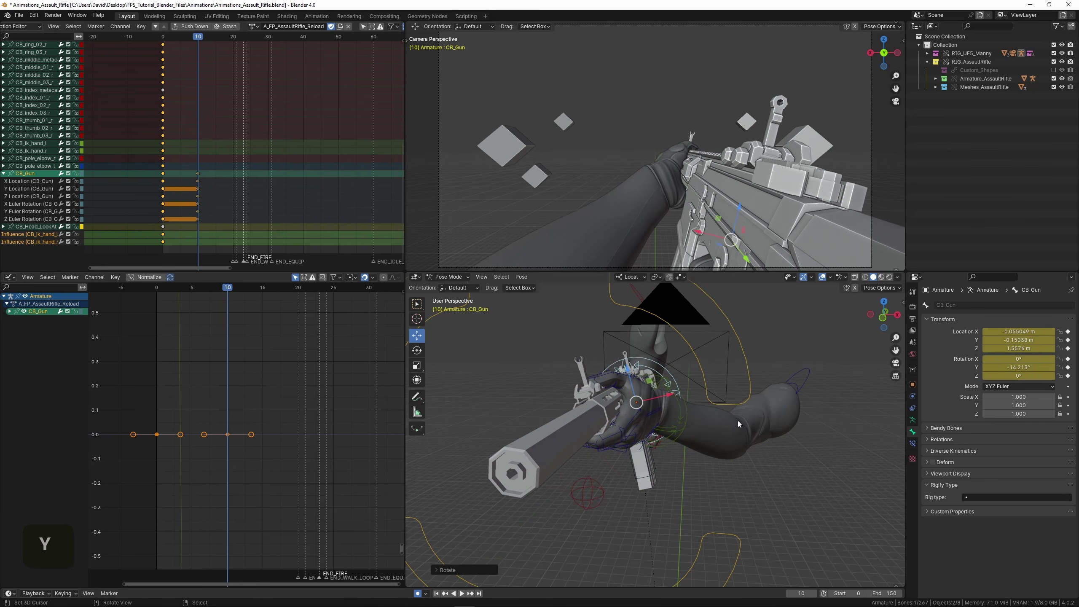
pyautogui.click(738, 426)
# Tilt CB_Gun muzzle-up to about -15.6° X rotation and move it forward to about -0.20 m on Y.
pyautogui.moveTo(738, 426)
pyautogui.mouseDown(button='middle')
pyautogui.moveTo(699, 434)
pyautogui.moveTo(738, 441)
pyautogui.mouseUp(button='middle')
pyautogui.press('r')
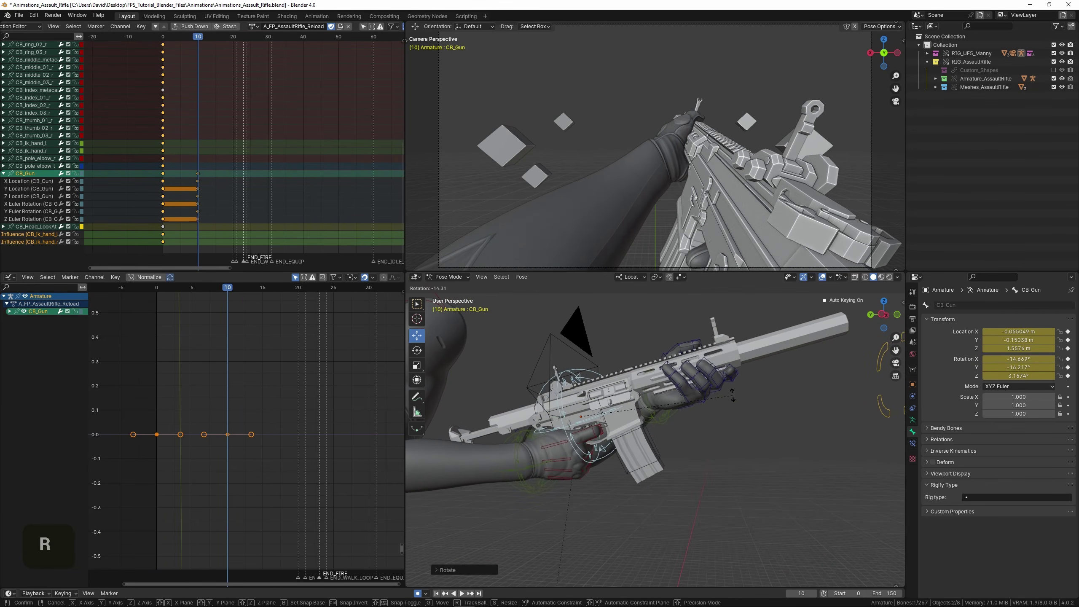
pyautogui.click(665, 414)
pyautogui.press('g')
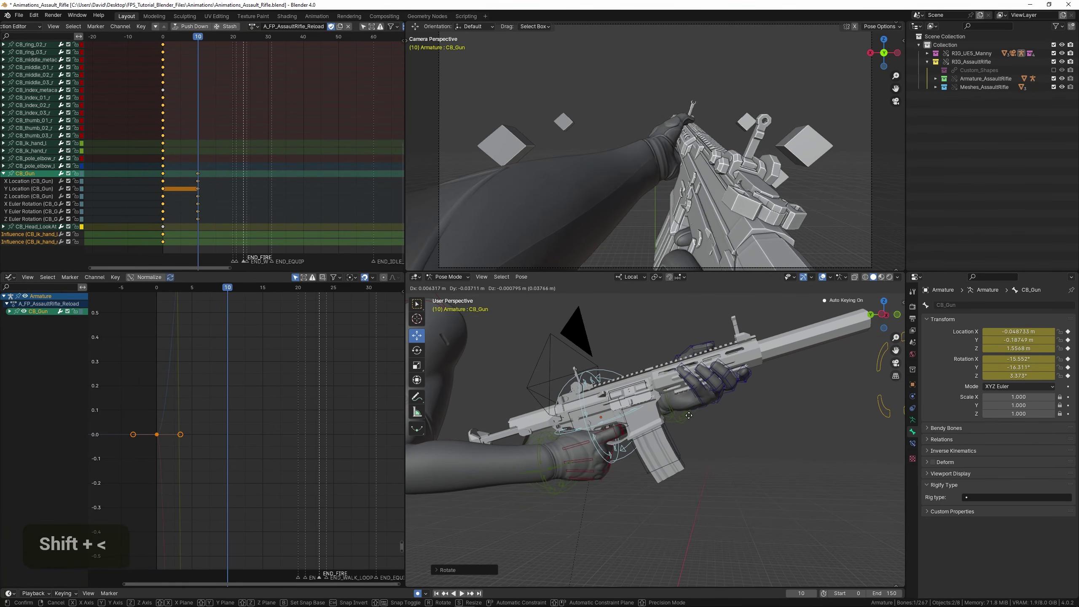
pyautogui.keyDown('shift'); pyautogui.click(688, 419); pyautogui.keyUp('shift')
# Select the left clavicle control CB_clavicle_l and move it forward along global Y by about 0.11 m.
pyautogui.moveTo(688, 420); pyautogui.dragTo(726, 421, button='middle')
pyautogui.keyDown('shift'); pyautogui.moveTo(726, 421); pyautogui.dragTo(843, 406, button='middle'); pyautogui.keyUp('shift')
pyautogui.rightClick(859, 407)
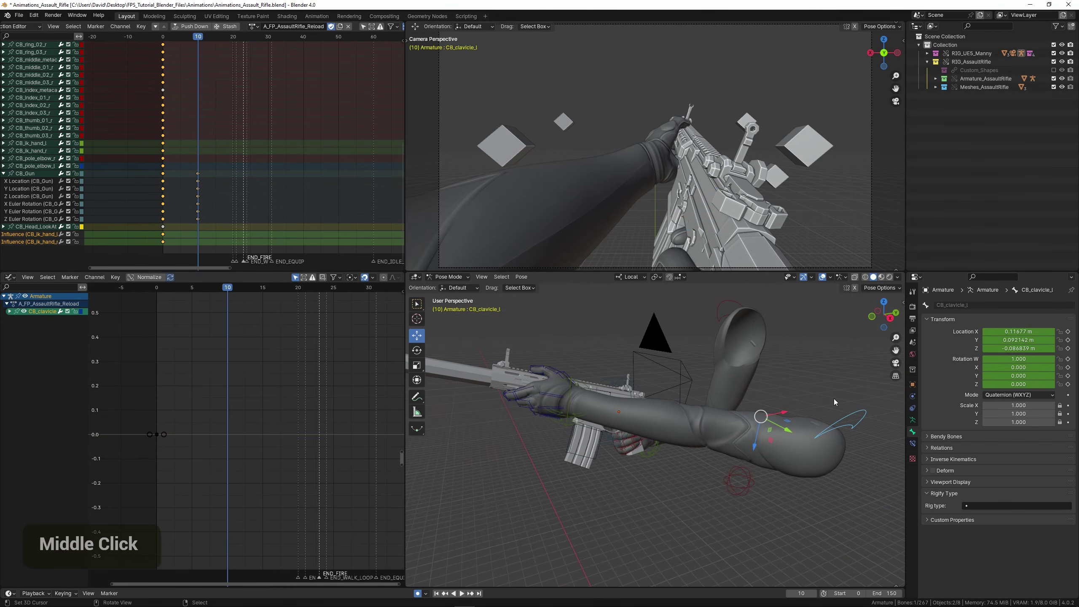
pyautogui.press('g')
pyautogui.press('y')
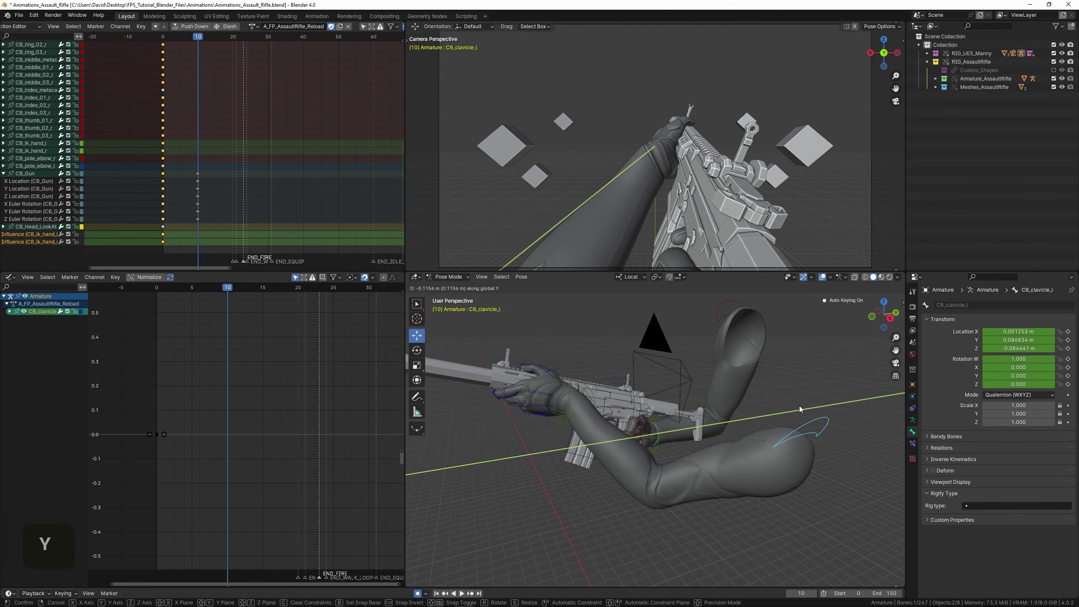
pyautogui.click(807, 403)
# Reselect CB_Gun and rotate it about its local Y and Z axes to about -13° Y and 10.5° Z rotation.
pyautogui.keyDown('shift'); pyautogui.hscroll(3, 659, 434); pyautogui.keyUp('shift')
pyautogui.keyDown('shift'); pyautogui.moveTo(642, 429); pyautogui.dragTo(706, 428, button='middle'); pyautogui.keyUp('shift')
pyautogui.rightClick(655, 402)
pyautogui.scroll(2, 709, 423)
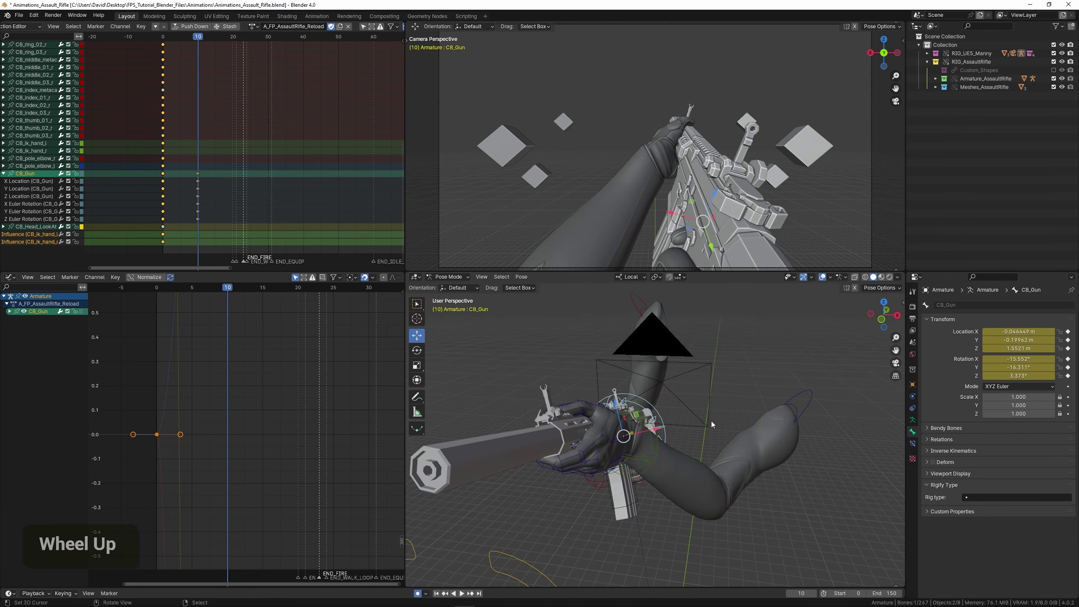
pyautogui.press('r')
pyautogui.press('y')
pyautogui.click(750, 438)
pyautogui.press('r')
pyautogui.press('z')
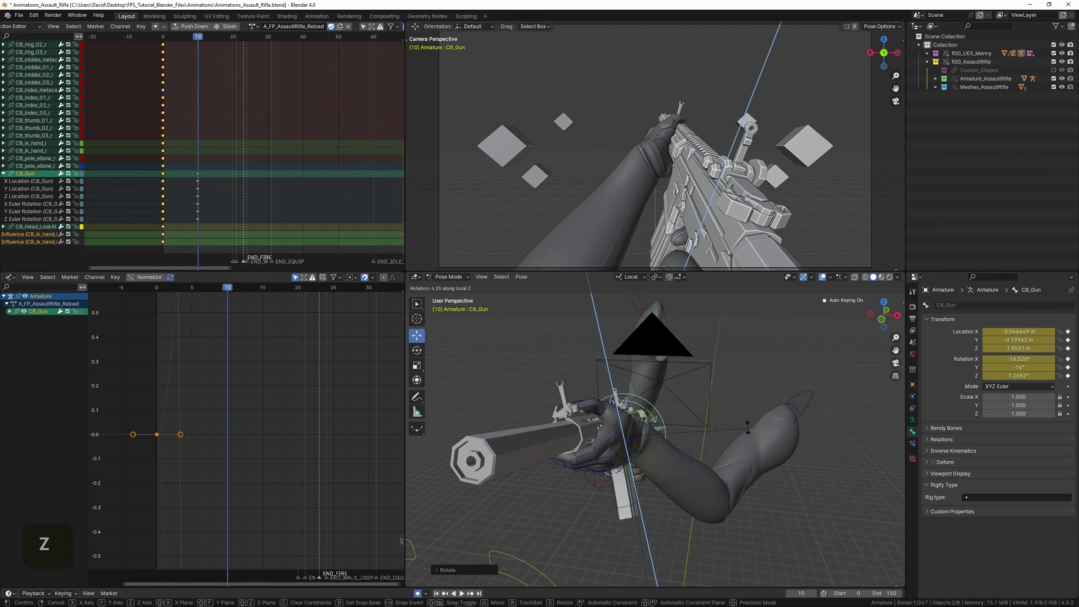
pyautogui.click(732, 445)
# Move CB_Gun along global X to about -0.084 m and rotate it about local Y to about -25°.
pyautogui.press('g')
pyautogui.press('x')
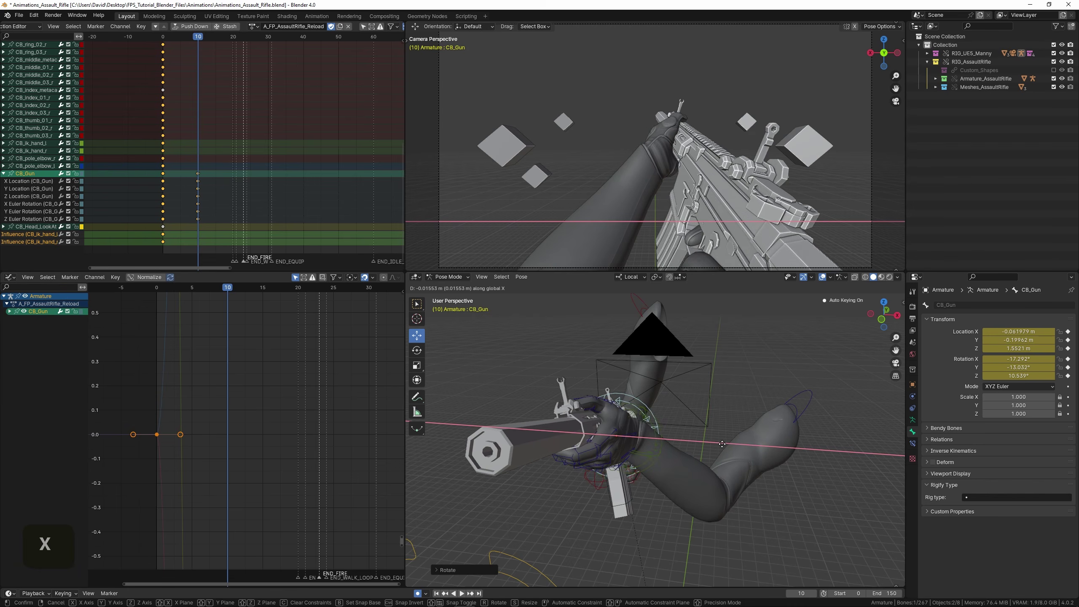
pyautogui.keyDown('shift'); pyautogui.click(664, 446); pyautogui.keyUp('shift')
pyautogui.keyDown('shift'); pyautogui.moveTo(664, 446); pyautogui.dragTo(676, 444, button='middle'); pyautogui.keyUp('shift')
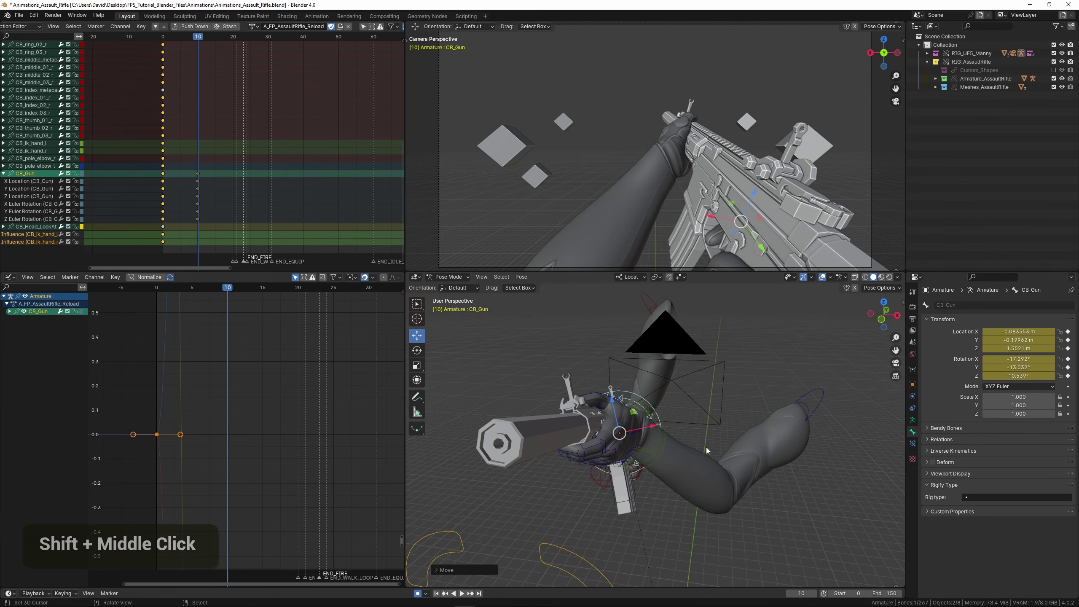
pyautogui.press('r')
pyautogui.press('y')
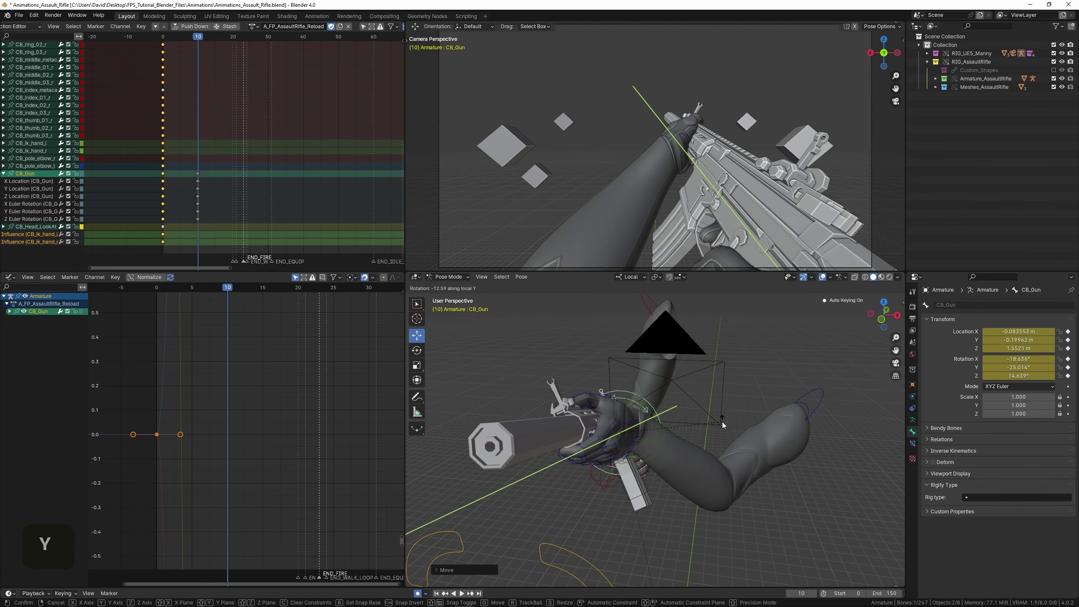
pyautogui.click(722, 422)
# Rotate CB_Gun about its local X and Y axes to about -23.6° X and -23° Y rotation.
pyautogui.moveTo(722, 423); pyautogui.dragTo(655, 416, button='middle')
pyautogui.press('r')
pyautogui.press('x')
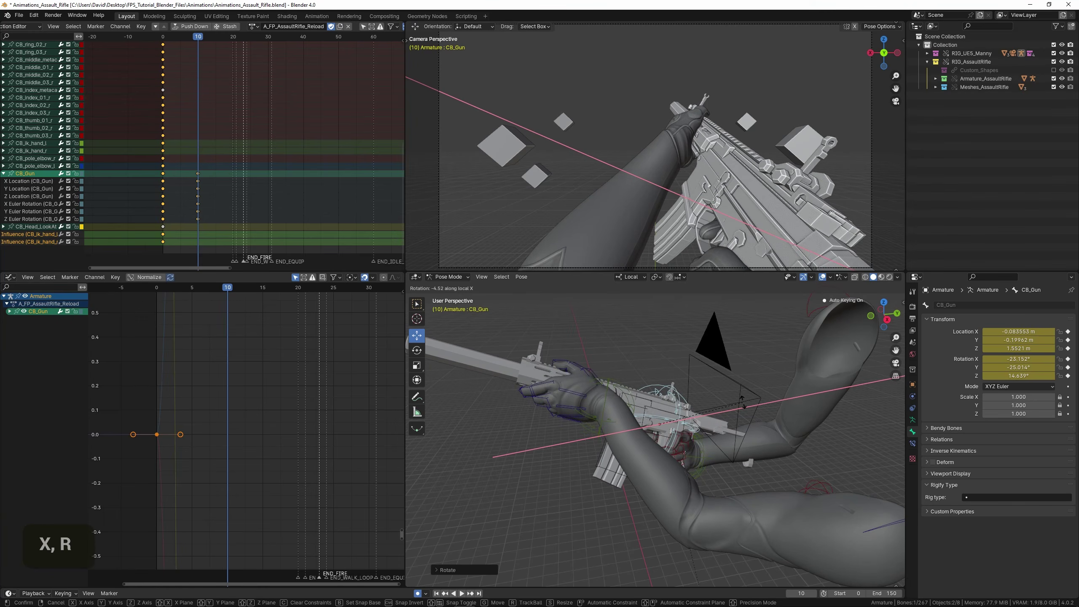
pyautogui.press('y')
pyautogui.click(744, 401)
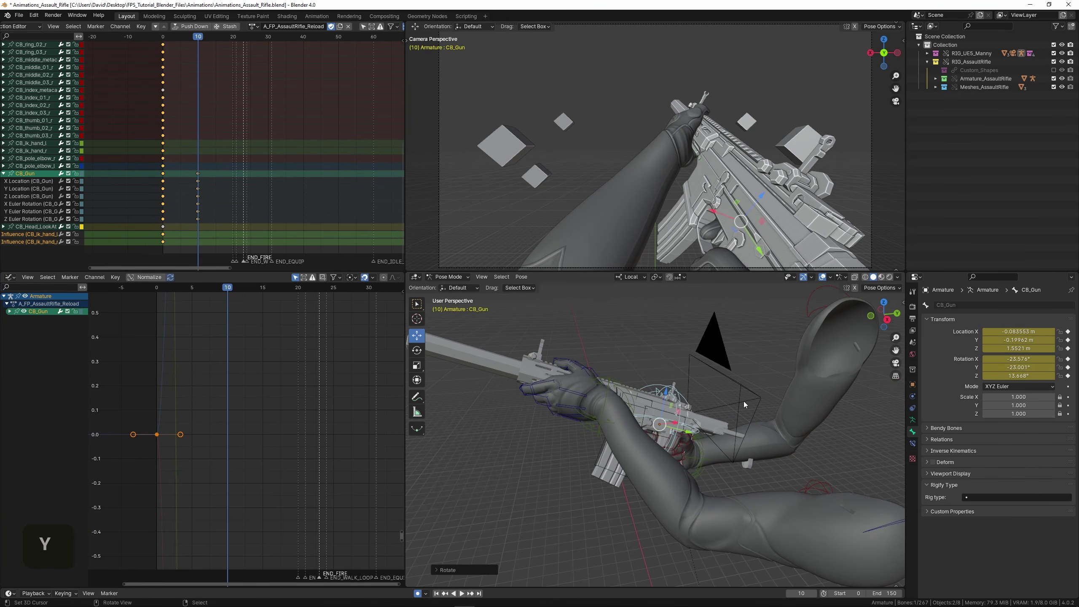
# Lower CB_Gun to about 1.539 m on Z, shift it to about -0.10 m on X, and save the file.
pyautogui.moveTo(742, 407); pyautogui.dragTo(701, 359, button='middle')
pyautogui.press('g')
pyautogui.press('z')
pyautogui.press('z')
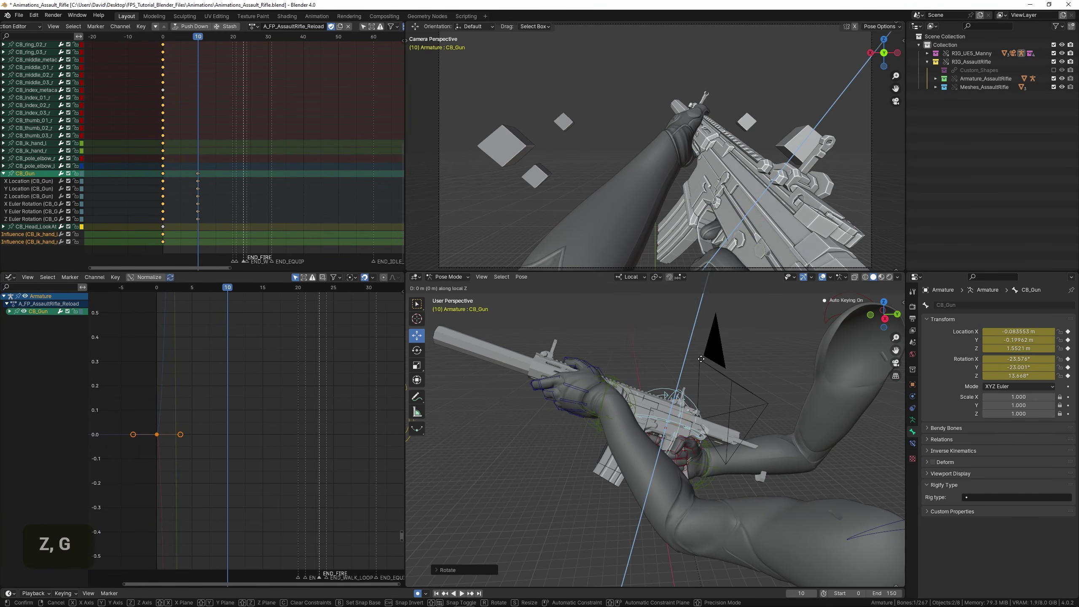
pyautogui.keyDown('shift'); pyautogui.click(647, 432); pyautogui.keyUp('shift')
pyautogui.scroll(-2, 647, 432)
pyautogui.moveTo(646, 432); pyautogui.dragTo(722, 436, button='middle')
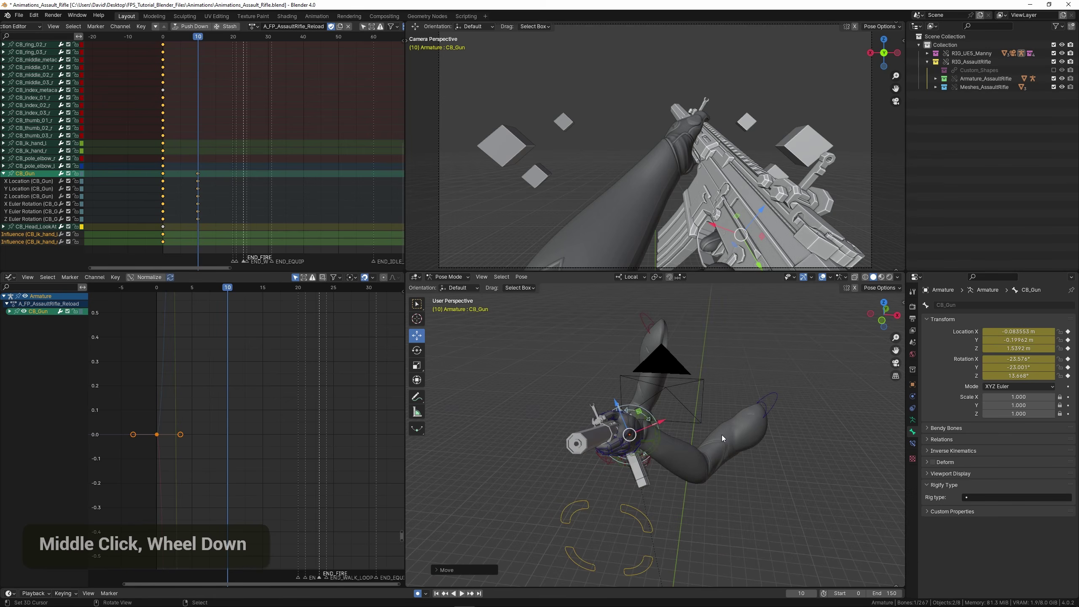
pyautogui.press('g')
pyautogui.press('x')
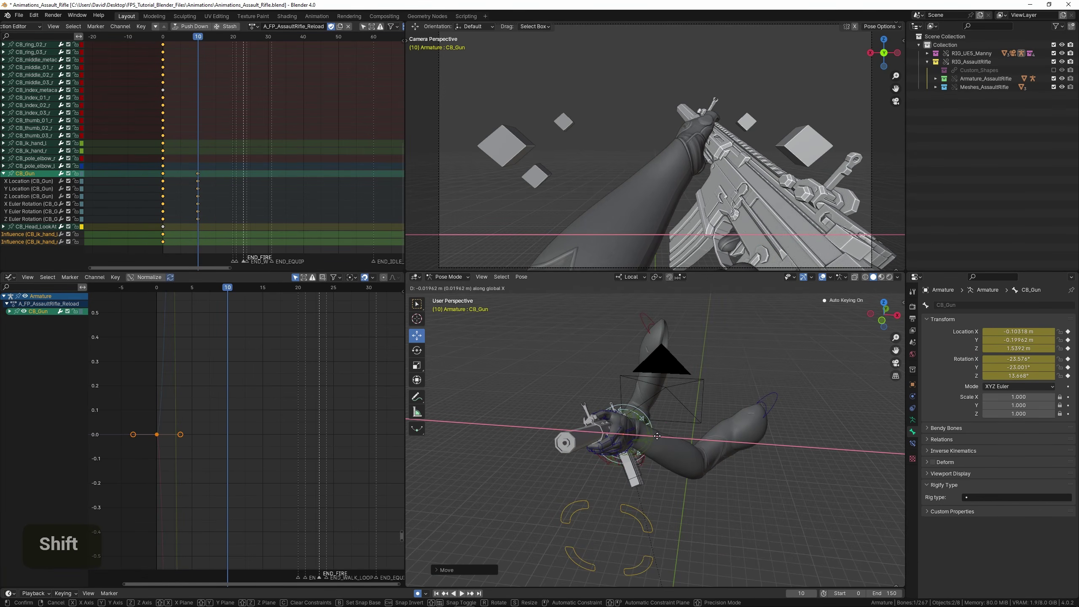
pyautogui.keyDown('shift'); pyautogui.click(660, 436); pyautogui.keyUp('shift')
pyautogui.hotkey('ctrl', 's')
# Lower CB_Gun slightly to about 1.533 m on Z and check the pose in the maximized camera view.
pyautogui.moveTo(661, 436); pyautogui.dragTo(721, 366, button='middle')
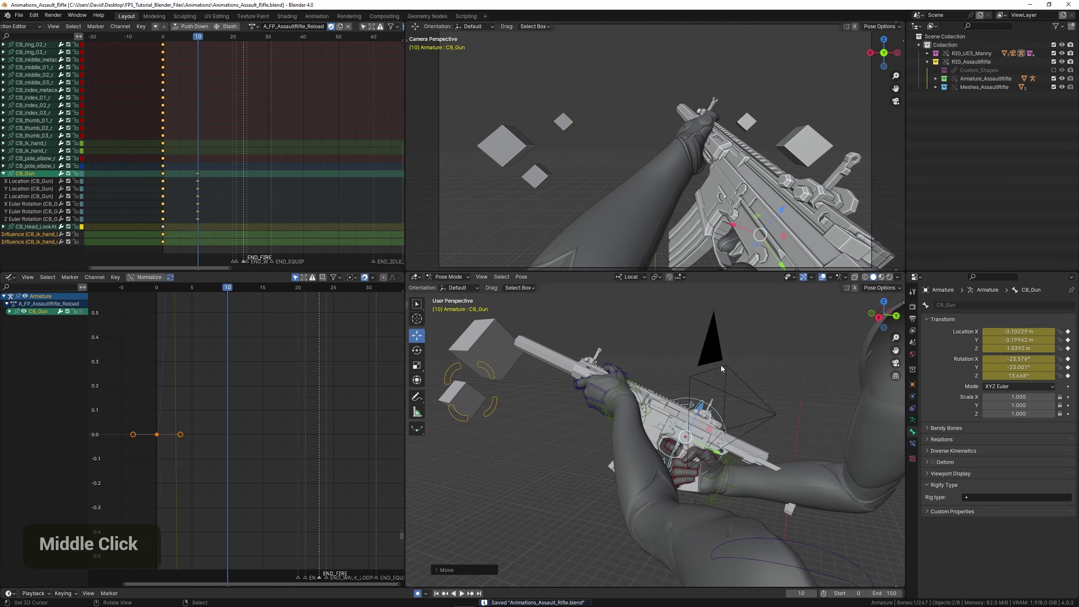
pyautogui.press('g')
pyautogui.press('z')
pyautogui.keyDown('shift'); pyautogui.click(722, 394); pyautogui.keyUp('shift')
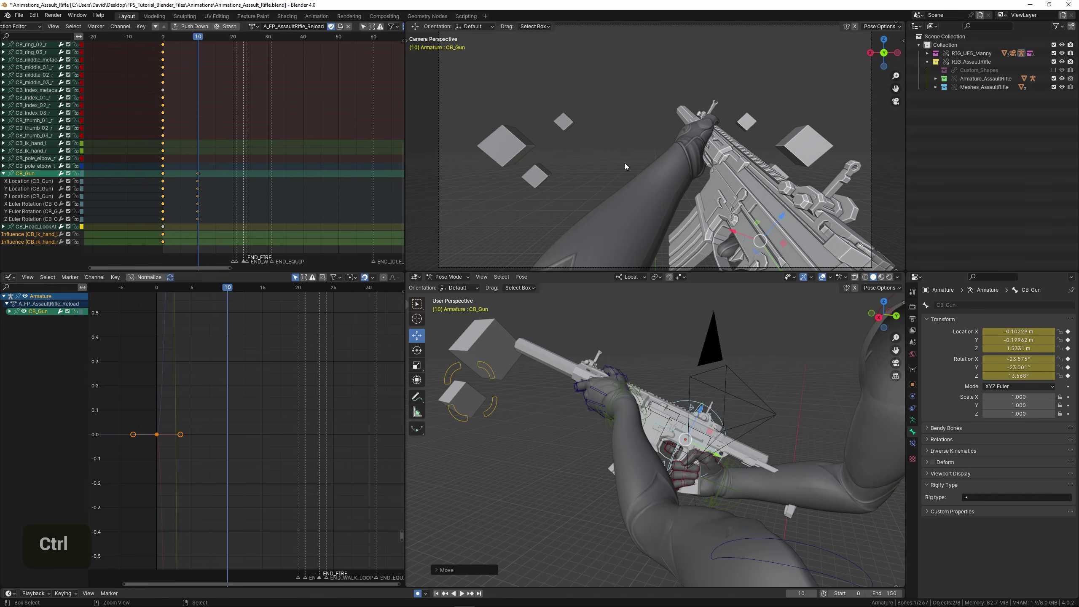
pyautogui.hotkey('ctrl', 'space')
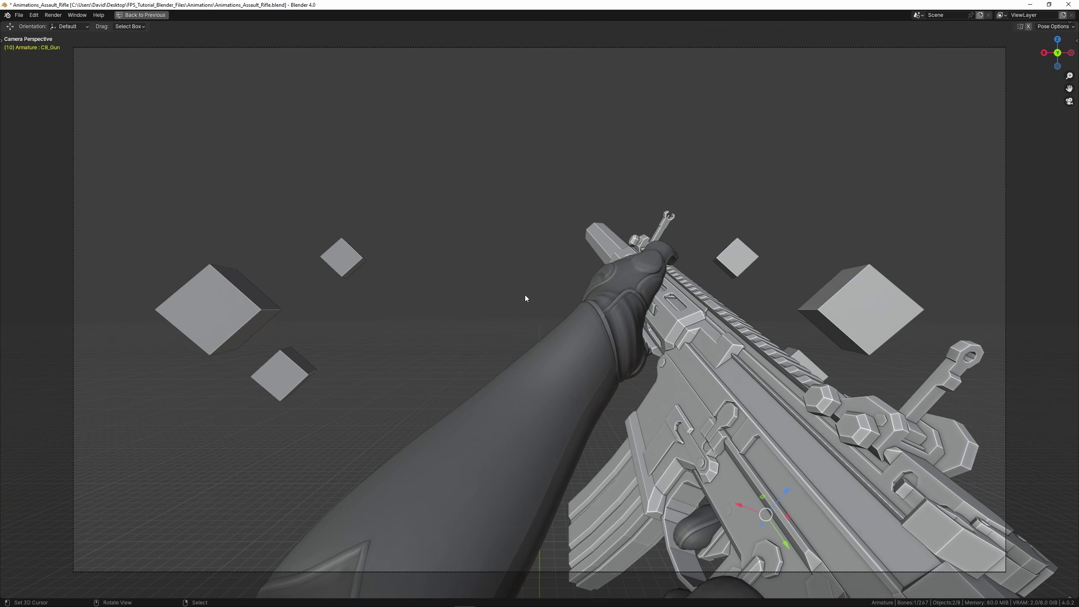
pyautogui.hotkey('ctrl', 'space')
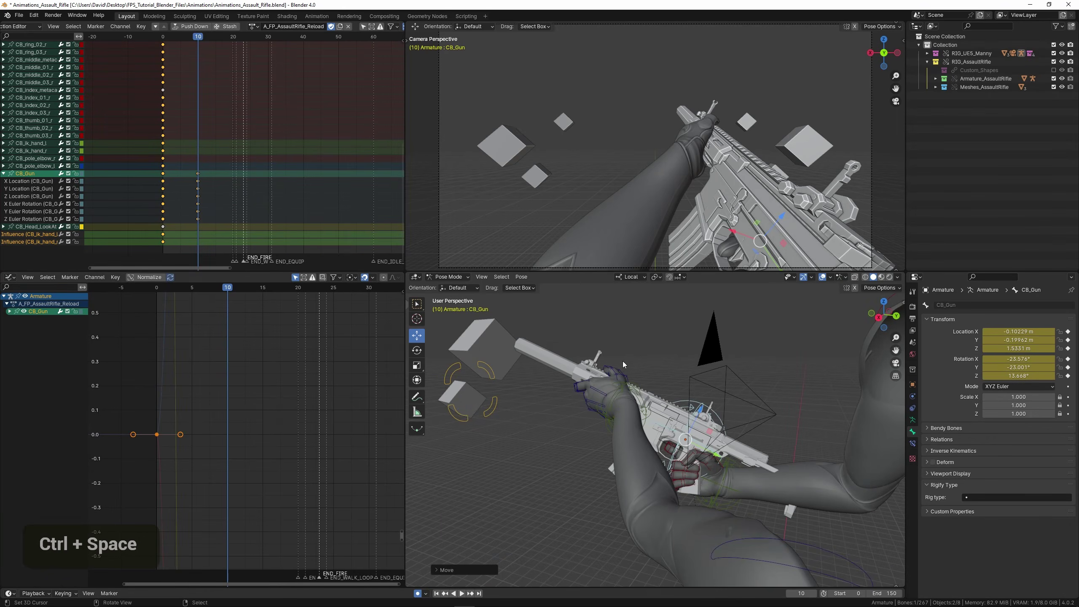
# Rotate CB_Gun to about -25.3° X, -24.6° Y and 9.9° Z, and save the file.
pyautogui.moveTo(623, 361); pyautogui.dragTo(735, 333, button='middle')
pyautogui.press('r')
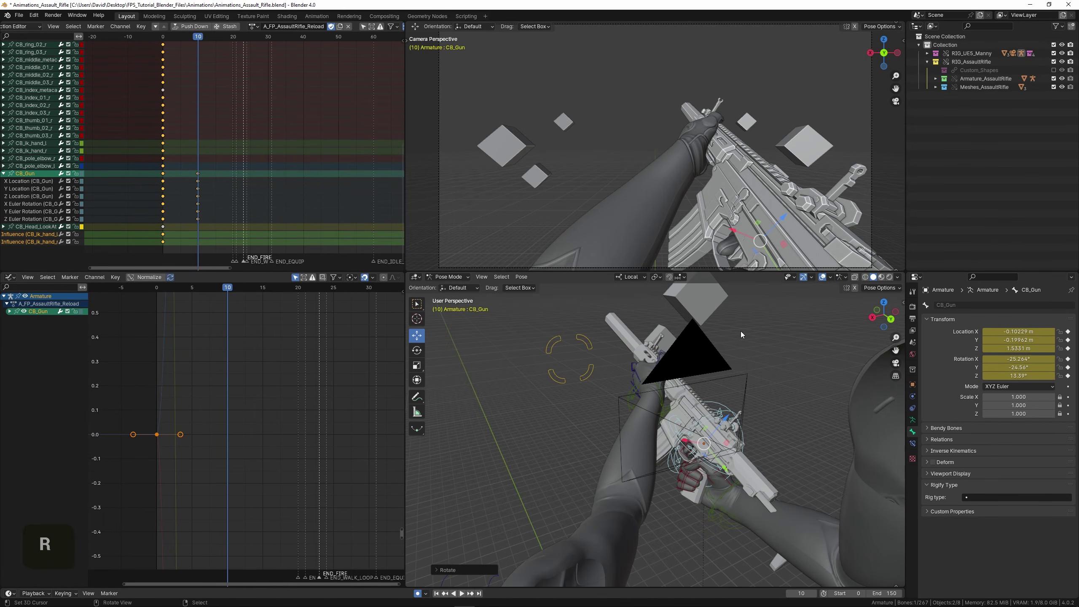
pyautogui.press('z')
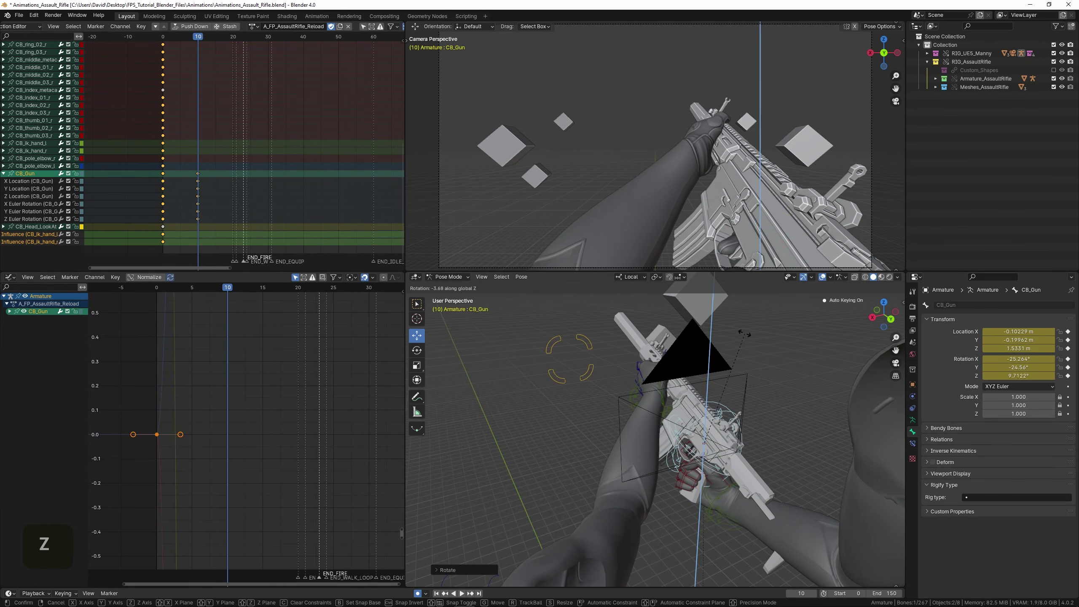
pyautogui.click(720, 345)
pyautogui.hotkey('ctrl', 's')
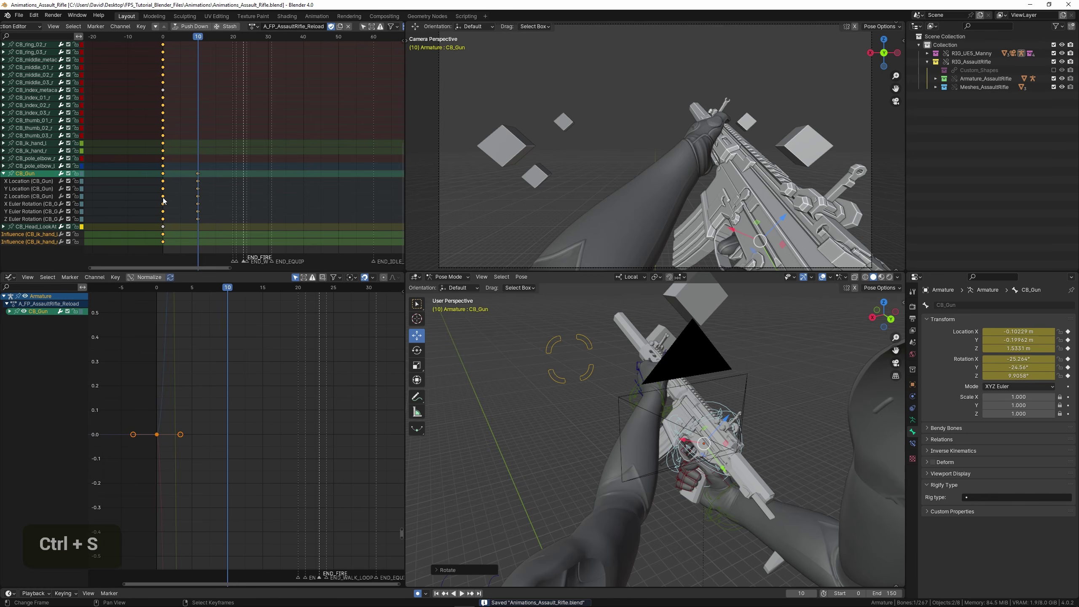
# Play back the gun's movement between frames 0 and 10 of the reload action.
pyautogui.press('space')
pyautogui.moveTo(198, 200)
pyautogui.mouseDown()
pyautogui.moveTo(164, 200)
pyautogui.moveTo(197, 198)
pyautogui.mouseUp()
pyautogui.press('space')
pyautogui.click(163, 201)
pyautogui.press('space')
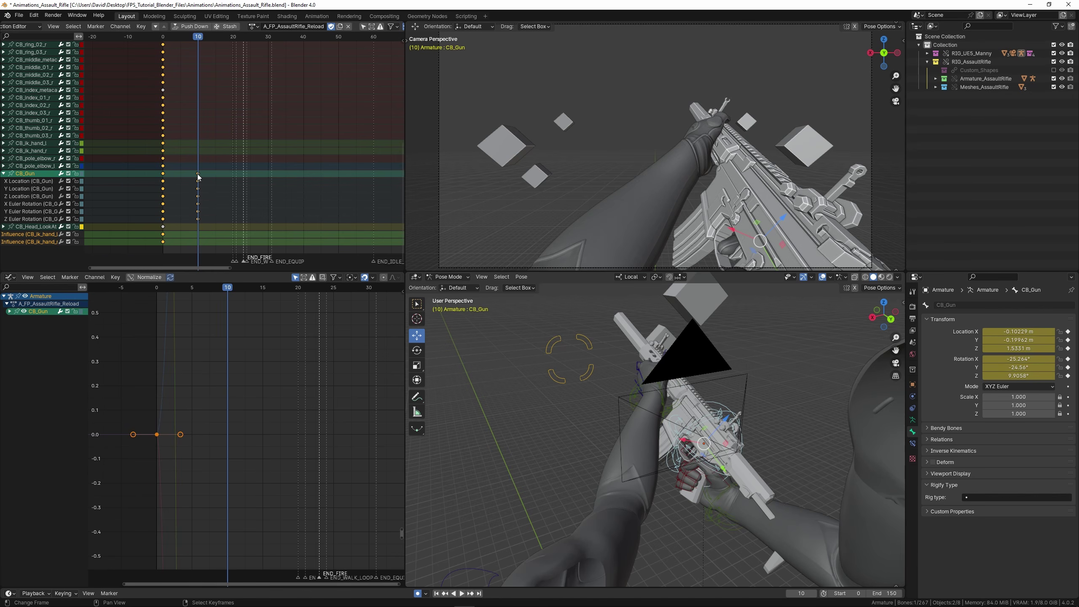
# Duplicate all CB_Gun keyframes from frame 10 to frame 18.
pyautogui.rightClick(196, 180)
pyautogui.hotkey('shift', 'd')
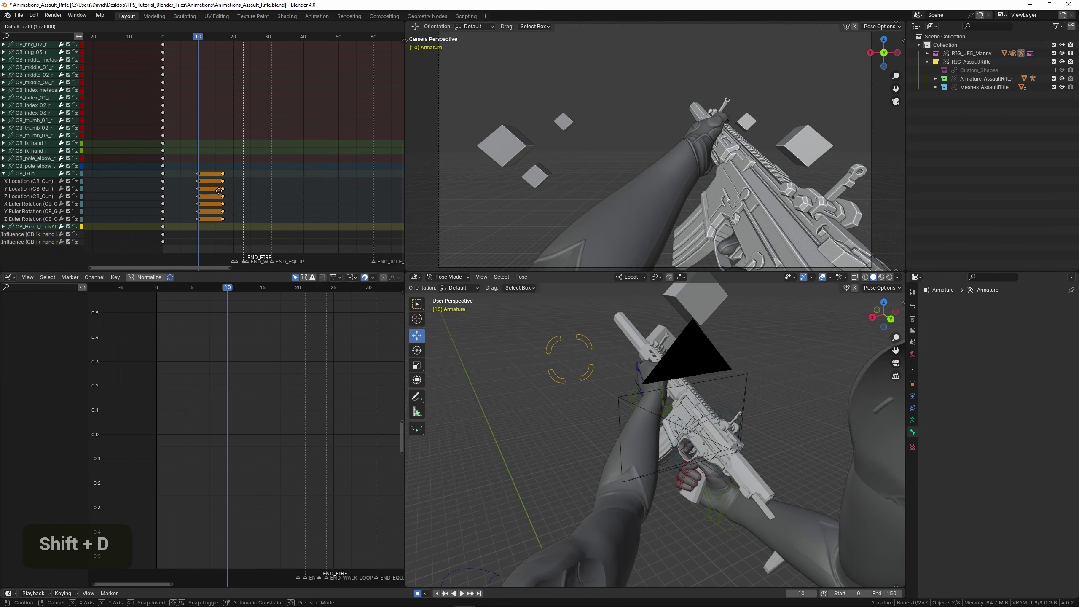
pyautogui.click(223, 191)
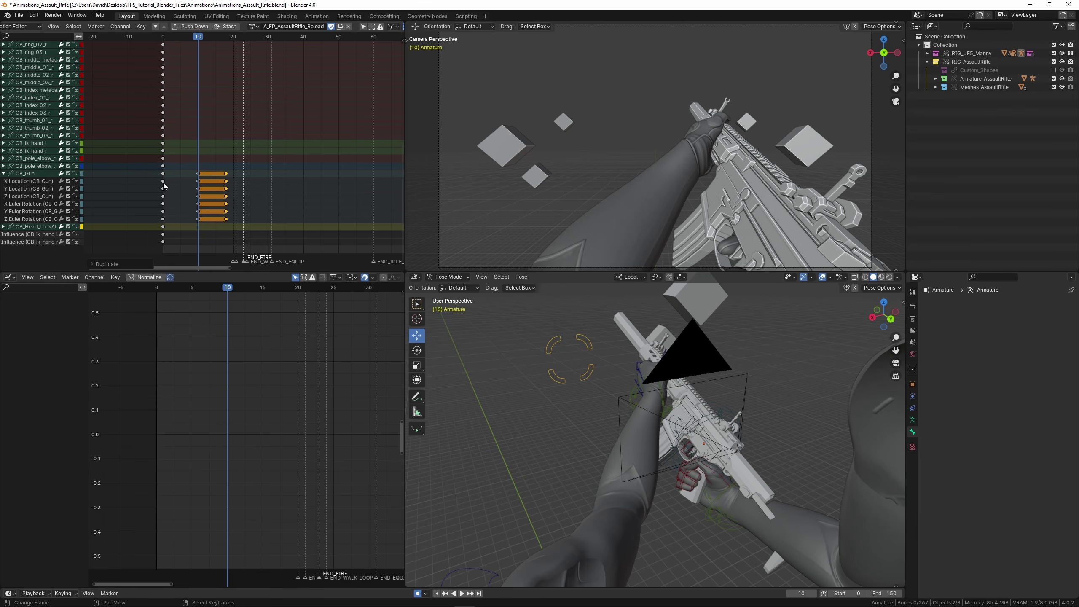
# Play the reload action from frame 0 to check the timing of the held gun pose.
pyautogui.press('space')
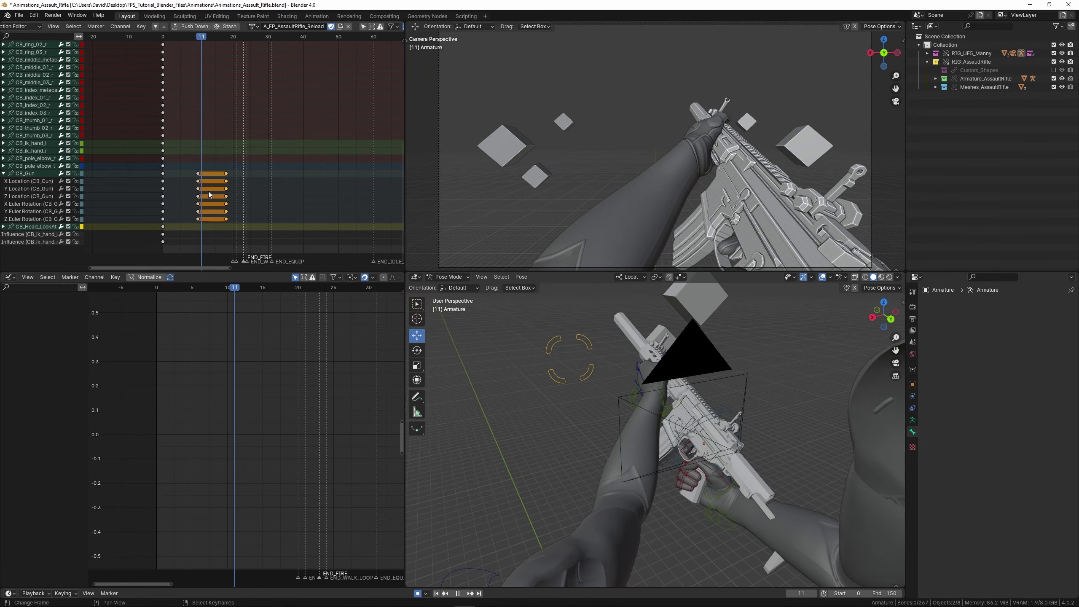
pyautogui.press('space')
pyautogui.moveTo(209, 192); pyautogui.dragTo(163, 197)
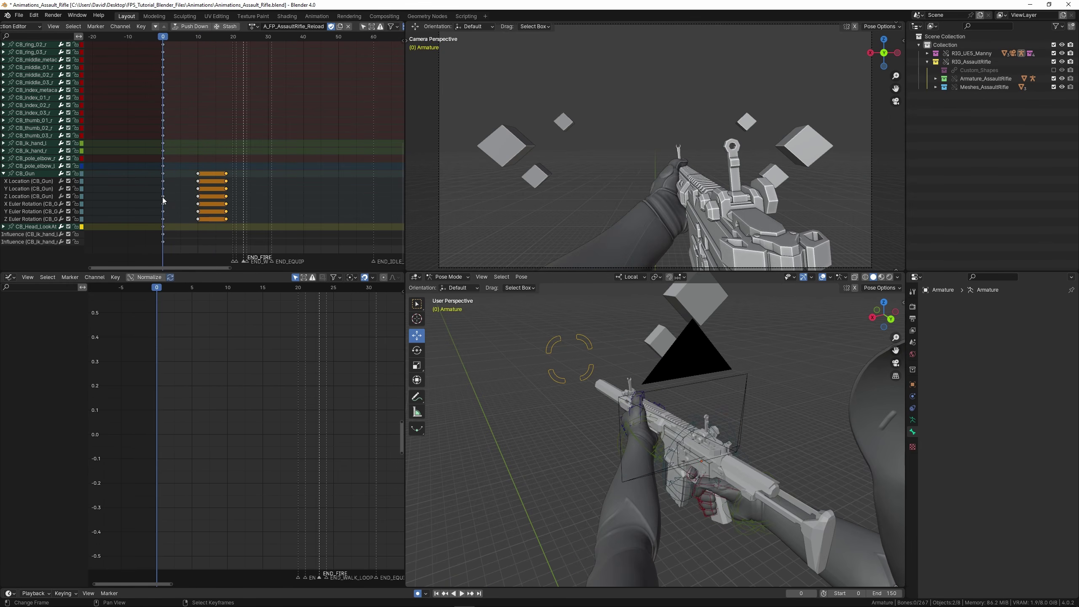
pyautogui.press('space')
pyautogui.press('space')
# Move the duplicated CB_Gun keyframes to frame 23 and save the file.
pyautogui.moveTo(232, 197)
pyautogui.mouseDown()
pyautogui.moveTo(275, 189)
pyautogui.moveTo(202, 199)
pyautogui.moveTo(241, 206)
pyautogui.mouseUp()
pyautogui.press('g')
pyautogui.click(244, 187)
pyautogui.hotkey('ctrl', 's')
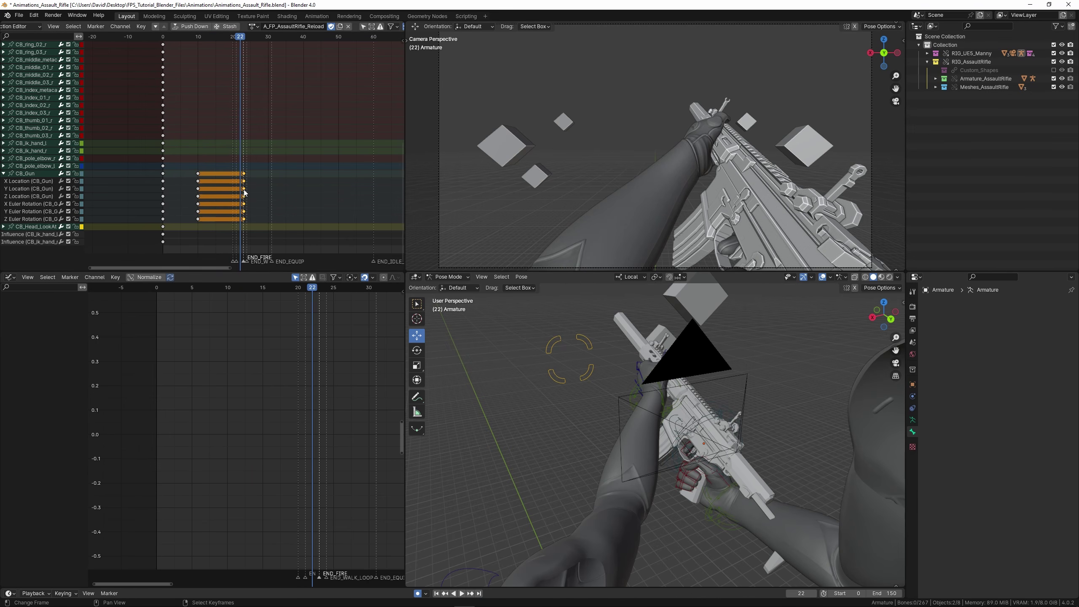
# At frame 34, rotate the CB_Gun control about its local Y axis to about -31.8°, -42.6°, 21.6°.
pyautogui.press('space')
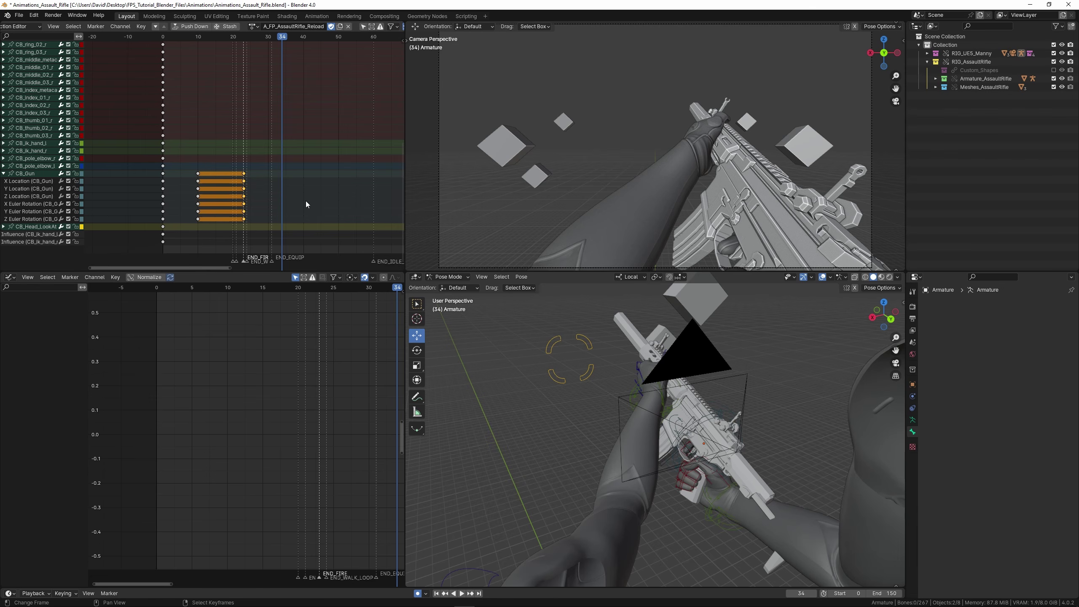
pyautogui.keyDown('shift'); pyautogui.moveTo(639, 379); pyautogui.dragTo(612, 387, button='middle'); pyautogui.keyUp('shift')
pyautogui.rightClick(683, 425)
pyautogui.moveTo(683, 425); pyautogui.dragTo(724, 380, button='middle')
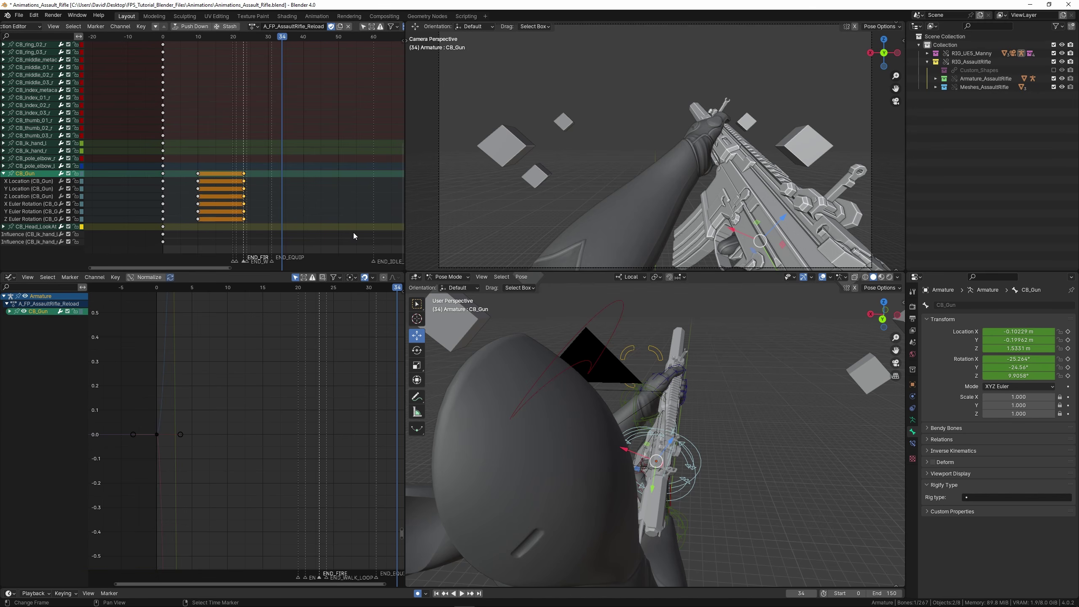
pyautogui.press('space')
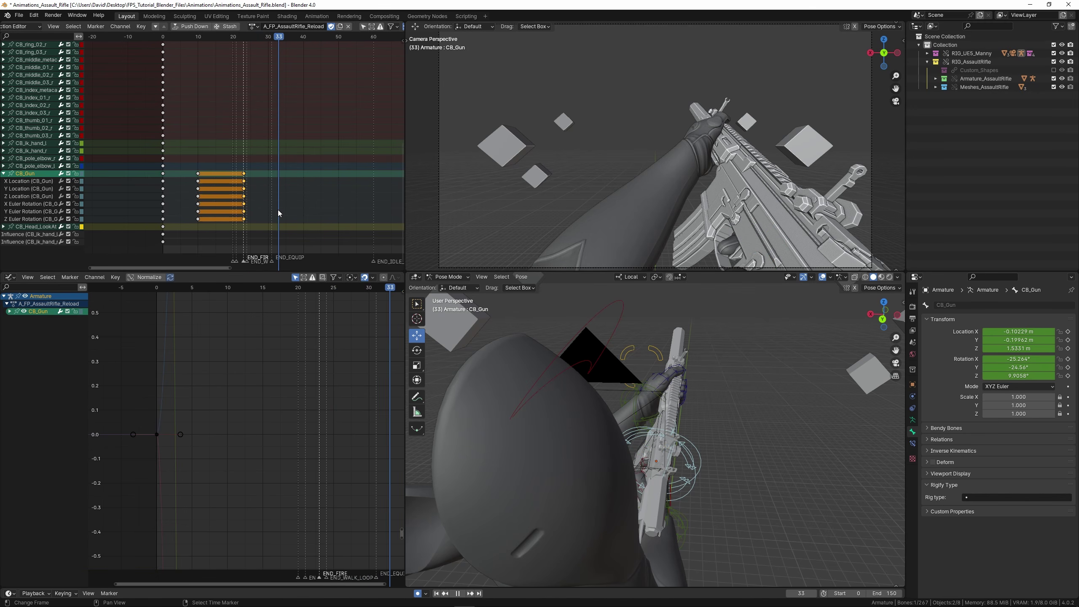
pyautogui.moveTo(295, 210)
pyautogui.keyDown('ctrl'); pyautogui.mouseDown(button='middle')
pyautogui.moveTo(303, 209)
pyautogui.moveTo(289, 210)
pyautogui.mouseUp(button='middle'); pyautogui.keyUp('ctrl')
pyautogui.moveTo(737, 386)
pyautogui.mouseDown(button='middle')
pyautogui.moveTo(724, 397)
pyautogui.moveTo(718, 378)
pyautogui.mouseUp(button='middle')
pyautogui.press('r')
pyautogui.press('y')
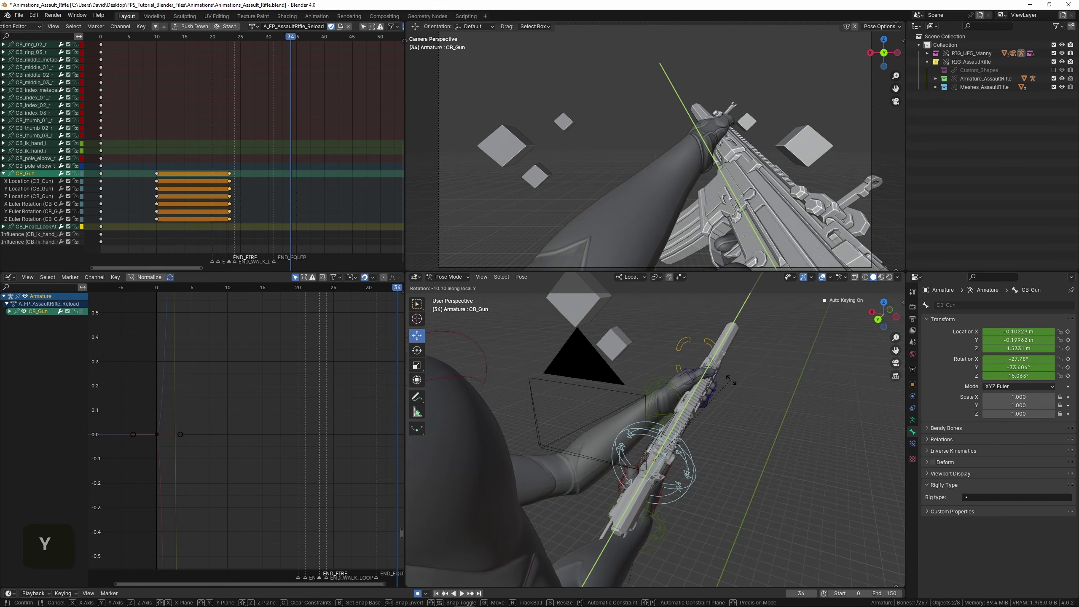
pyautogui.click(738, 400)
# Raise CB_Gun to about 1.55 m on Z at frame 34 and rotate it to about -39.0°, -38.9°, 28.1°.
pyautogui.moveTo(738, 403); pyautogui.dragTo(691, 406, button='middle')
pyautogui.press('g')
pyautogui.press('z')
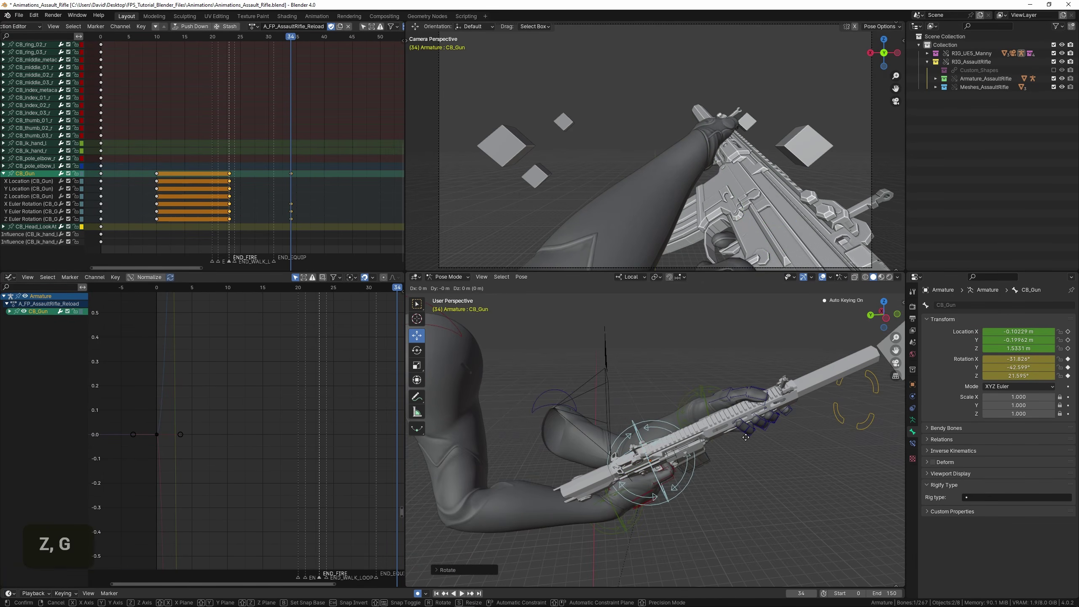
pyautogui.keyDown('shift'); pyautogui.click(737, 365); pyautogui.keyUp('shift')
pyautogui.press('r')
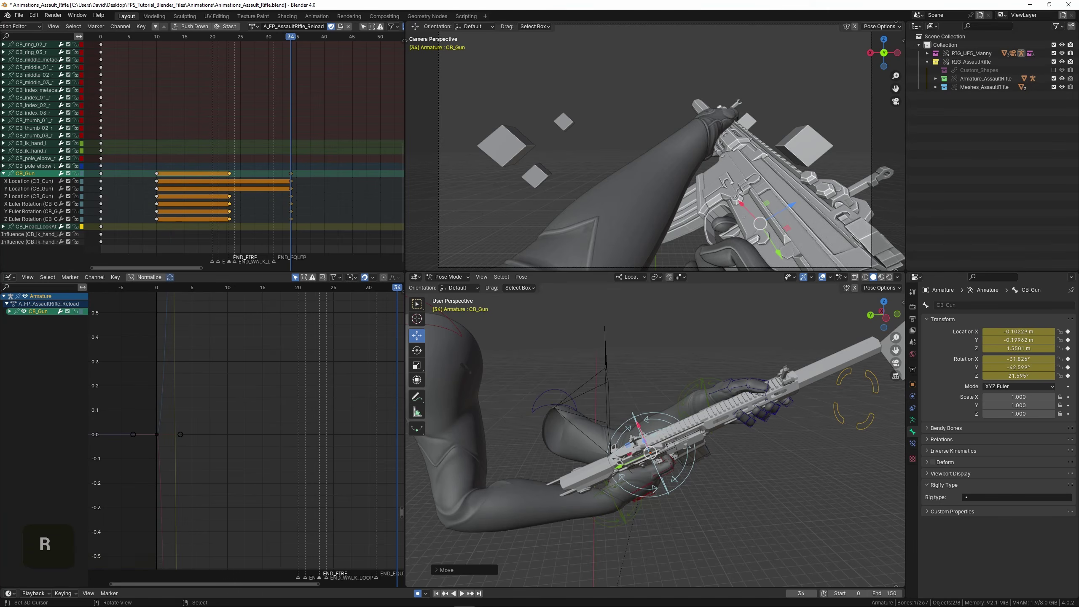
pyautogui.click(776, 407)
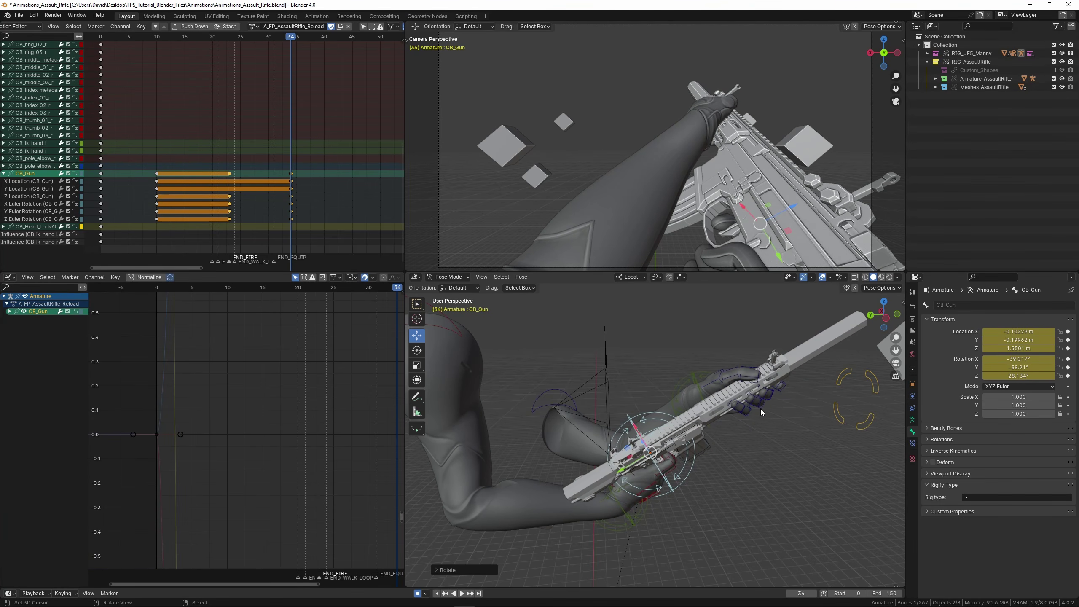
# Nudge CB_Gun at frame 34 to about X -0.106 m, Y -0.204 m, Z 1.546 m and save the file.
pyautogui.moveTo(750, 401); pyautogui.dragTo(679, 378, button='middle')
pyautogui.press('g')
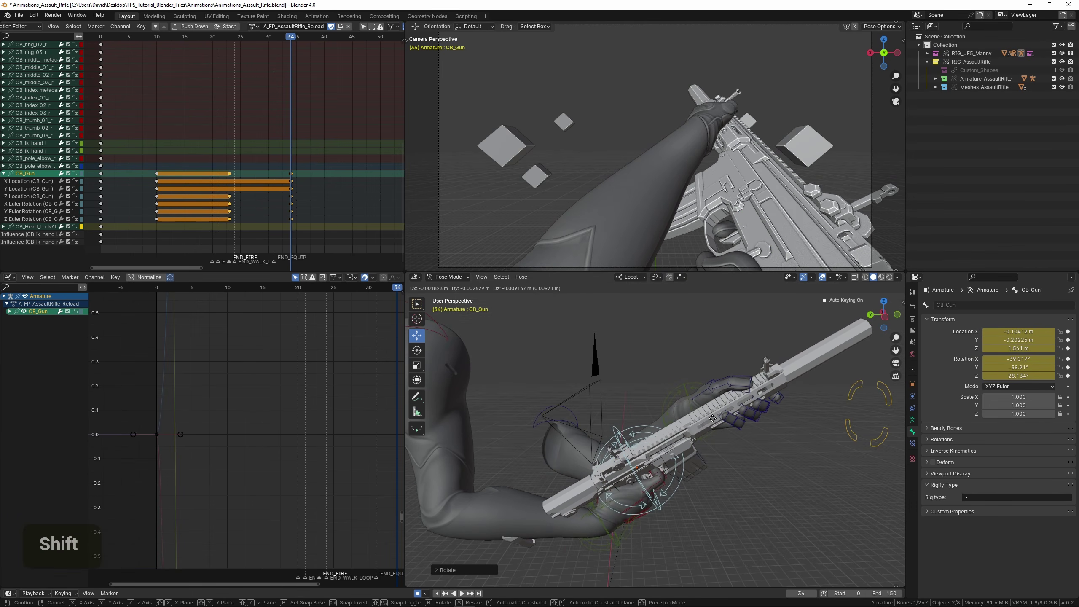
pyautogui.keyDown('shift'); pyautogui.click(695, 395); pyautogui.keyUp('shift')
pyautogui.moveTo(695, 395); pyautogui.dragTo(665, 416, button='middle')
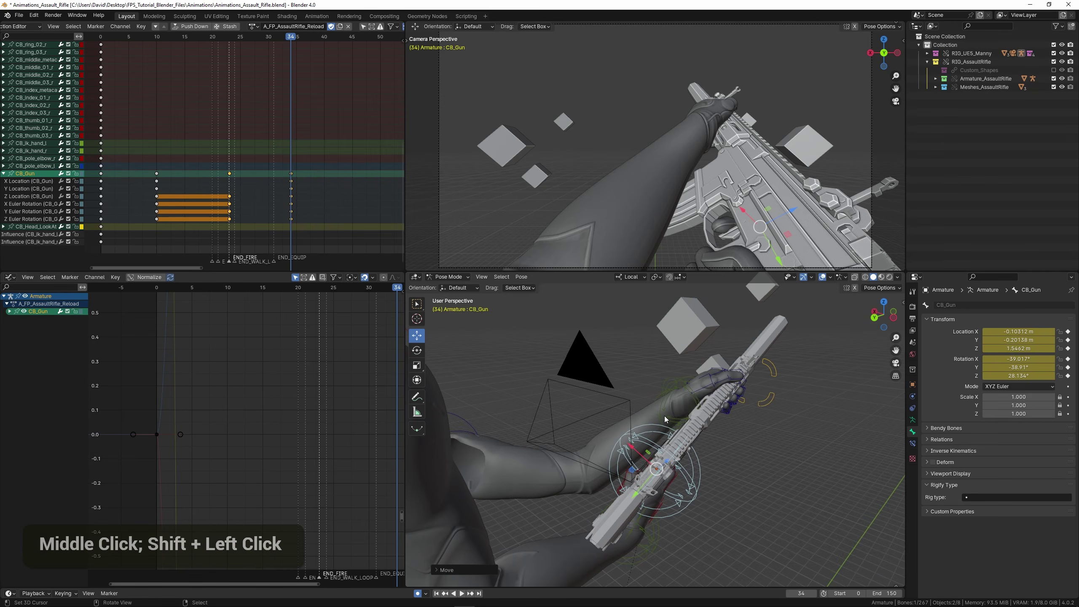
pyautogui.press('g')
pyautogui.keyDown('shift'); pyautogui.click(682, 416); pyautogui.keyUp('shift')
pyautogui.hotkey('ctrl', 's')
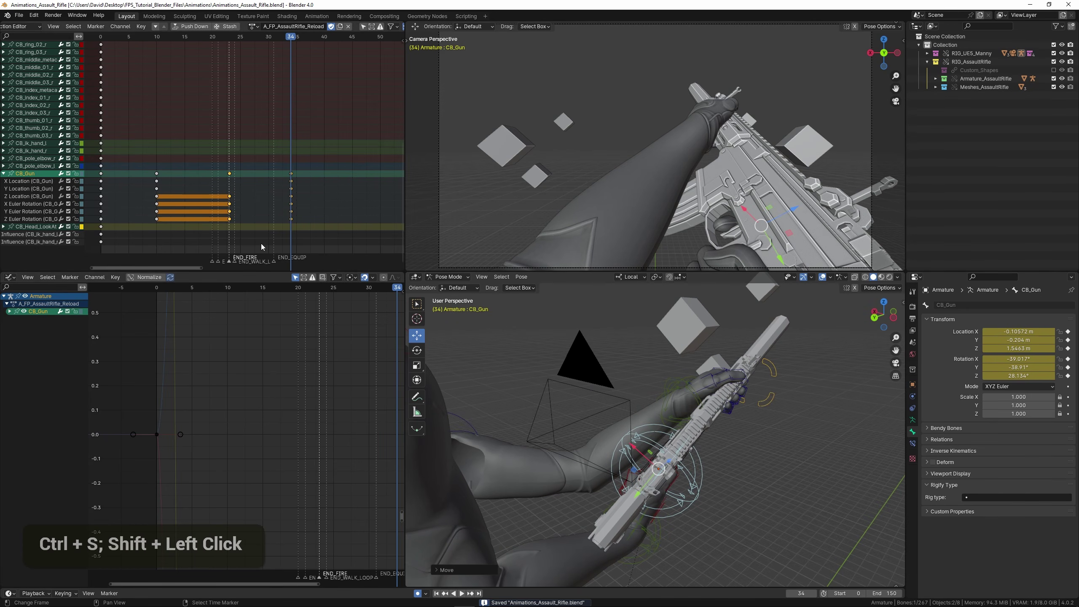
# Duplicate all CB_Gun keyframes from frame 10 onto frame 23 and save the file.
pyautogui.press('space')
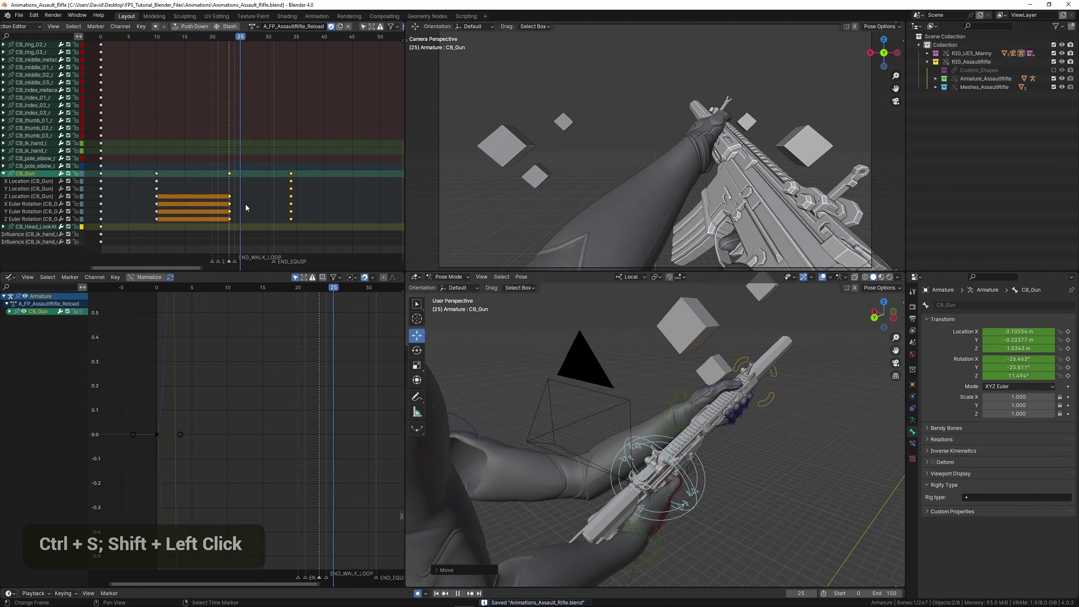
pyautogui.moveTo(245, 204)
pyautogui.keyDown('shift'); pyautogui.mouseDown()
pyautogui.moveTo(290, 206)
pyautogui.moveTo(228, 205)
pyautogui.mouseUp(); pyautogui.keyUp('shift')
pyautogui.moveTo(226, 205); pyautogui.dragTo(258, 204, button='middle')
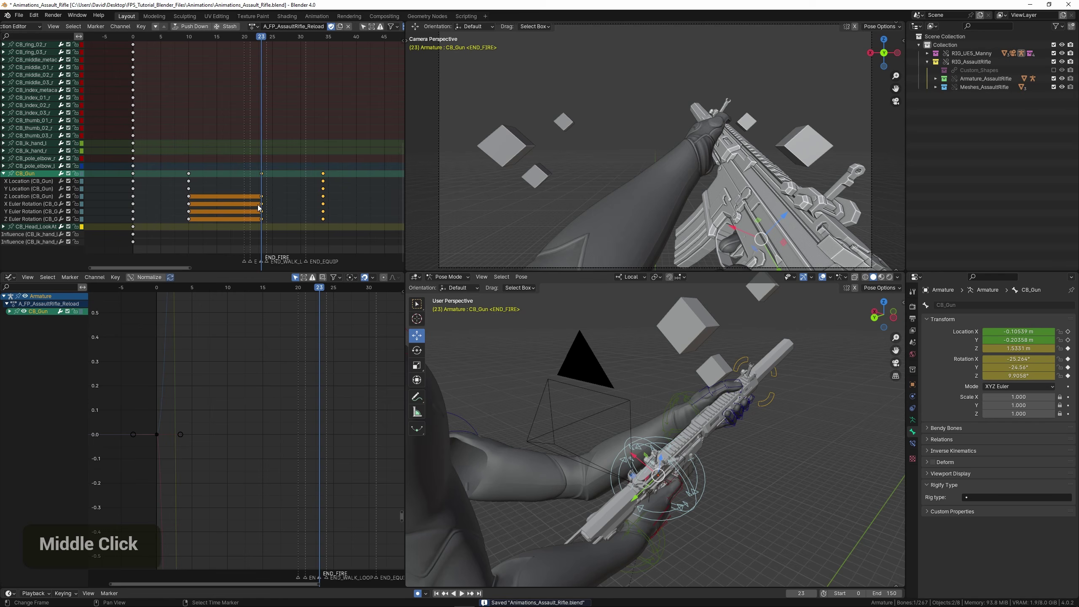
pyautogui.rightClick(190, 179)
pyautogui.hotkey('shift', 'd')
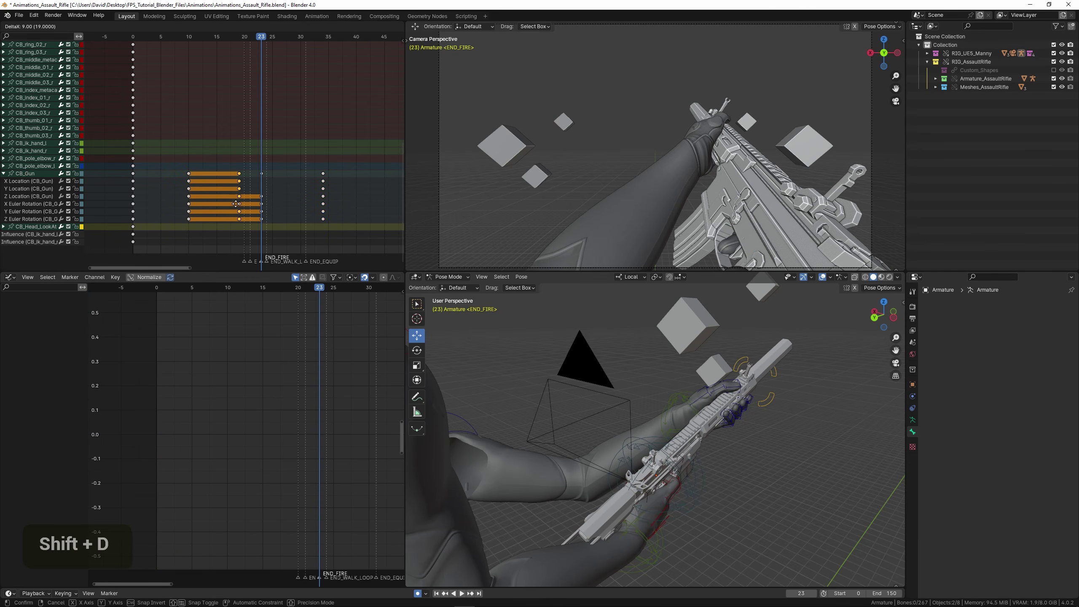
pyautogui.click(255, 206)
pyautogui.hotkey('ctrl', 's')
pyautogui.moveTo(293, 204); pyautogui.dragTo(231, 204, button='middle')
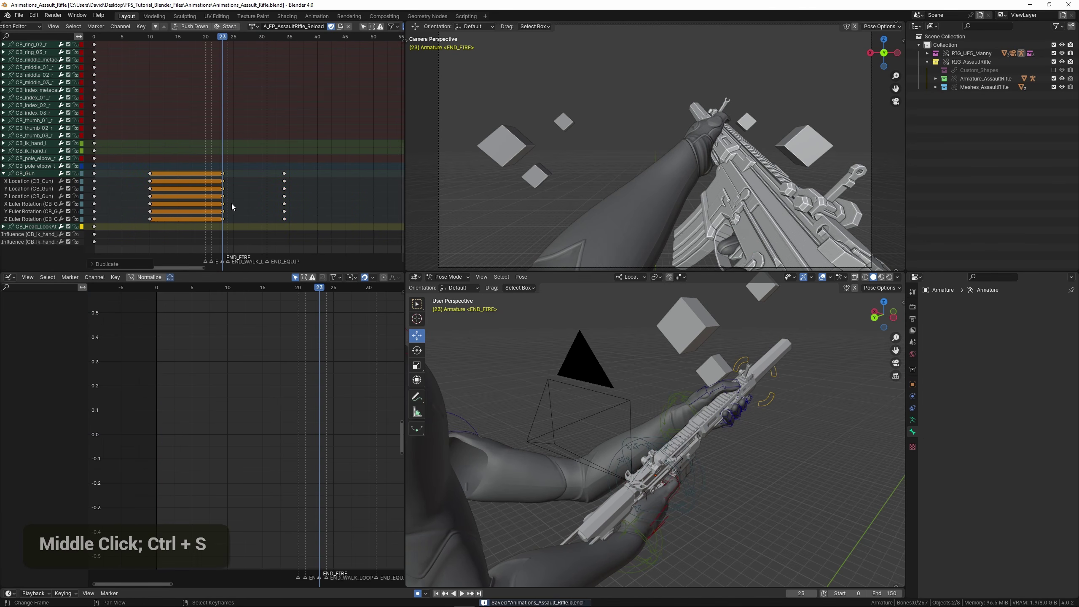
# Play the reload action repeatedly from frame 0 to judge the timing of the gun poses through frame 55.
pyautogui.doubleClick(129, 203)
pyautogui.scroll(-3, 128, 202)
pyautogui.press('space')
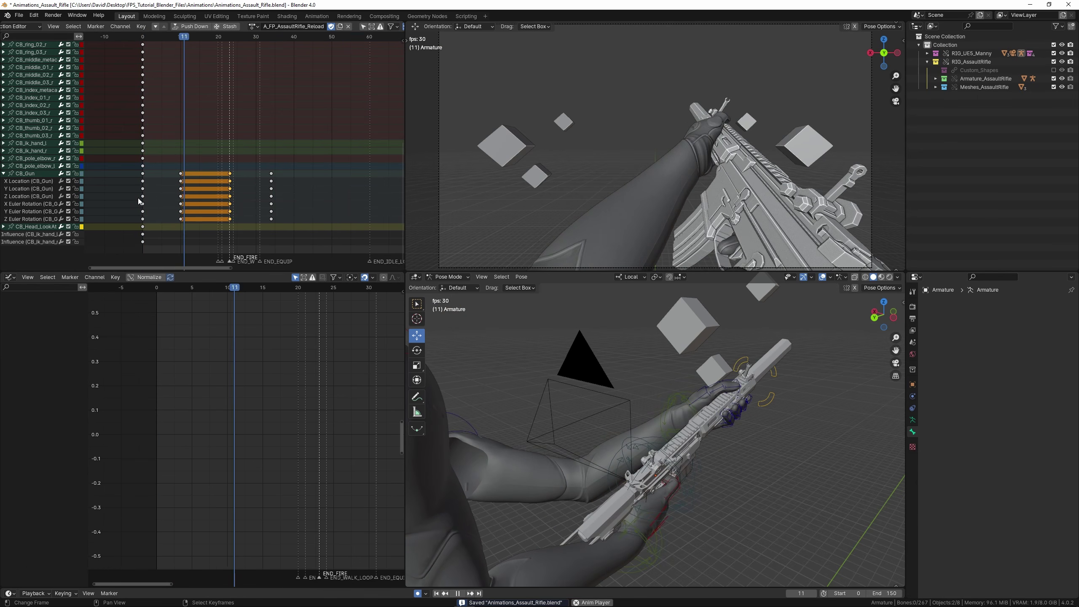
pyautogui.press('space')
pyautogui.click(139, 198)
pyautogui.press('space')
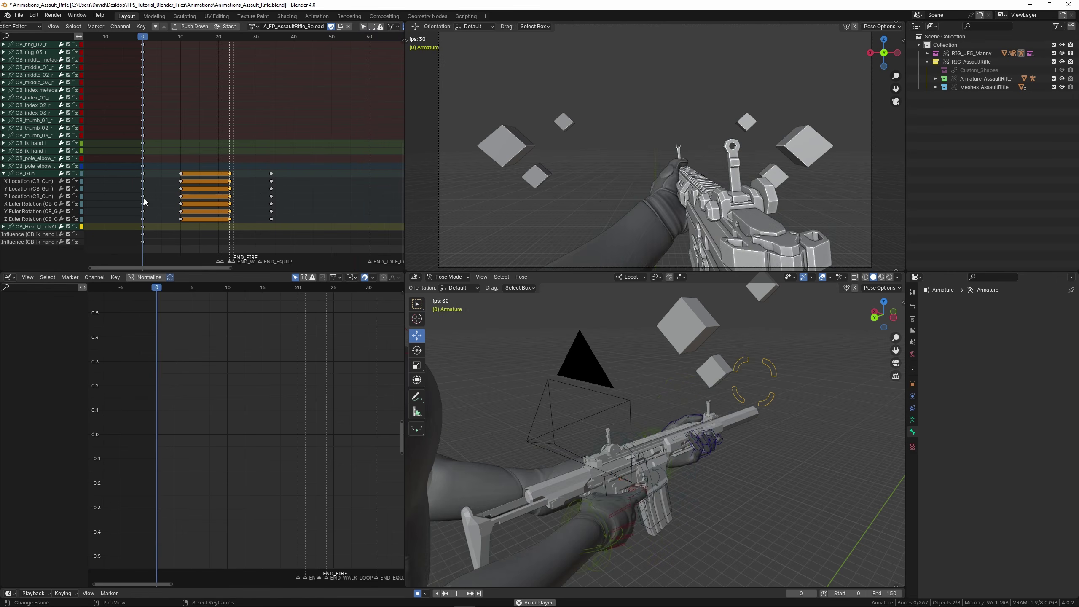
pyautogui.press('space')
pyautogui.press('space')
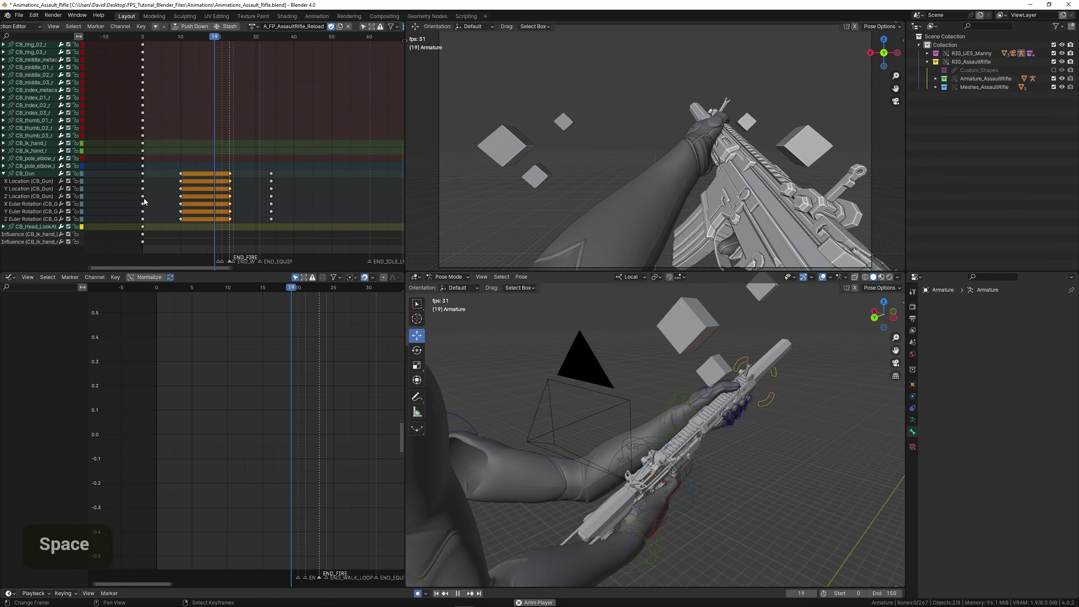
pyautogui.press('space')
# Duplicate all CB_Gun keyframes from frame 34 to frame 55 to hold the tilted gun pose.
pyautogui.moveTo(301, 189); pyautogui.dragTo(248, 187, button='middle')
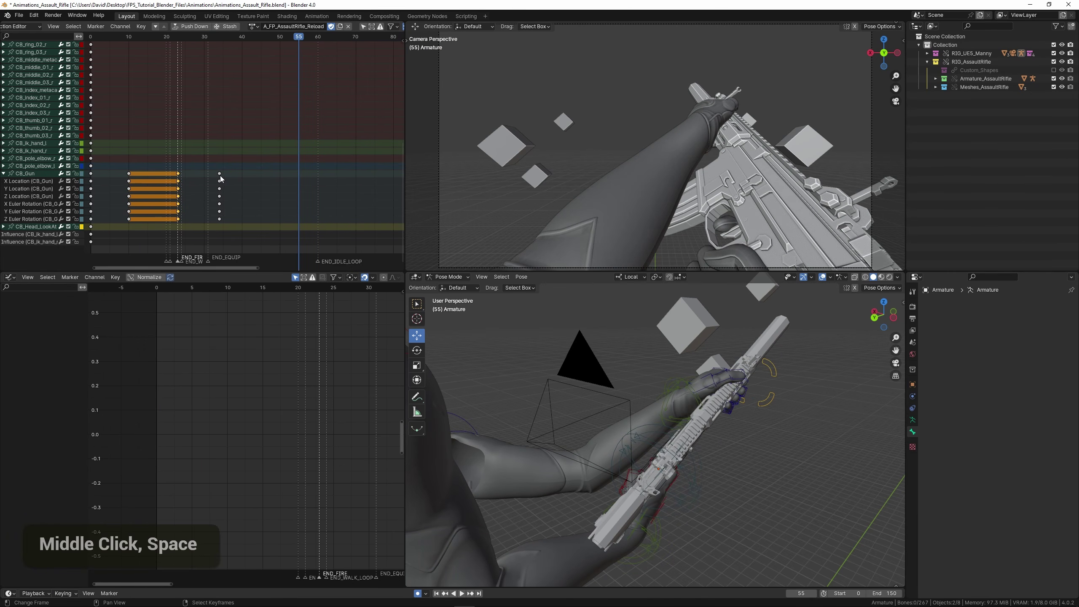
pyautogui.rightClick(219, 174)
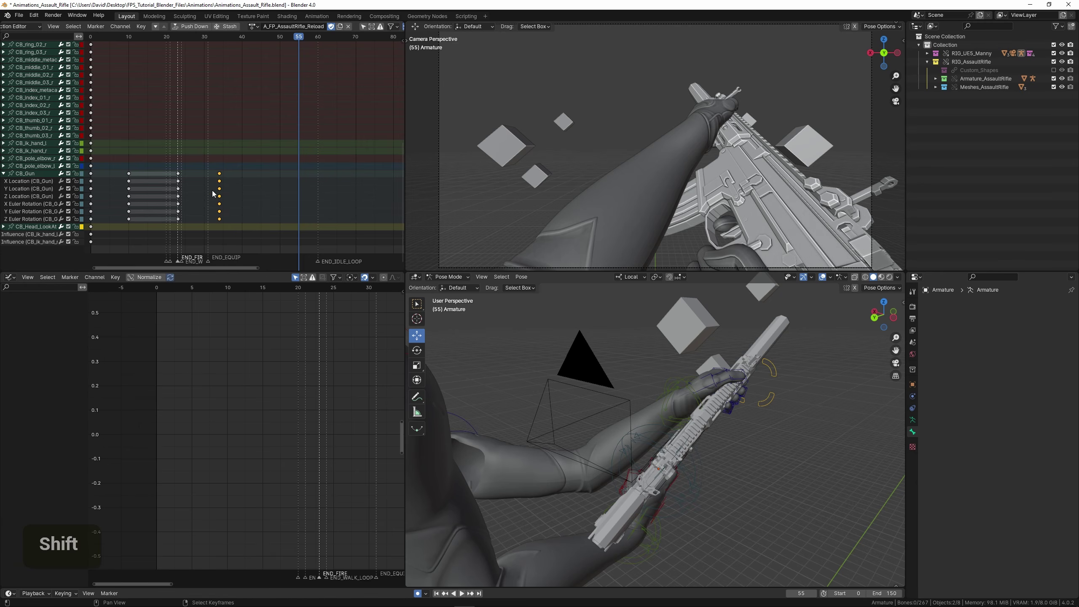
pyautogui.hotkey('shift', 'd')
pyautogui.click(290, 197)
pyautogui.scroll(-4, 289, 196)
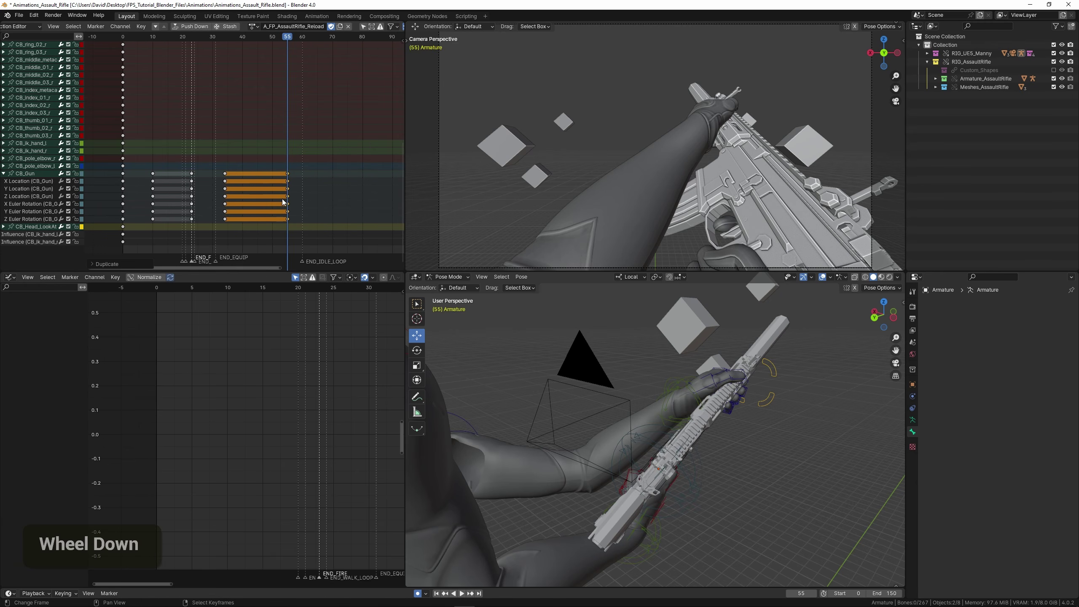
pyautogui.moveTo(272, 192); pyautogui.dragTo(239, 194, button='middle')
# Duplicate the starting CB_Gun keyframes from frame 0 to about frame 78 and play back the return to idle.
pyautogui.press('space')
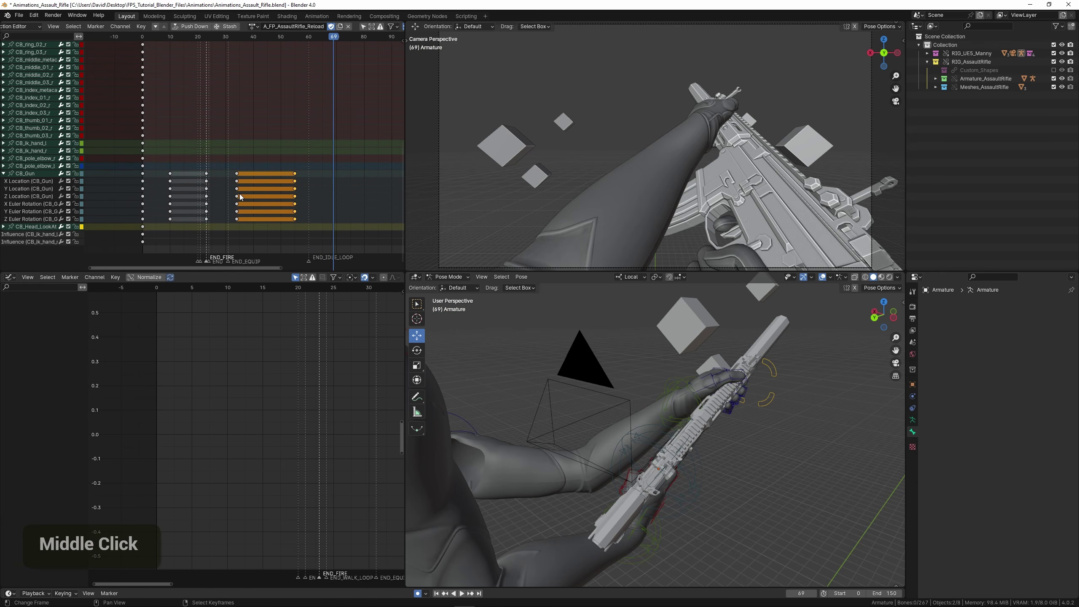
pyautogui.rightClick(143, 175)
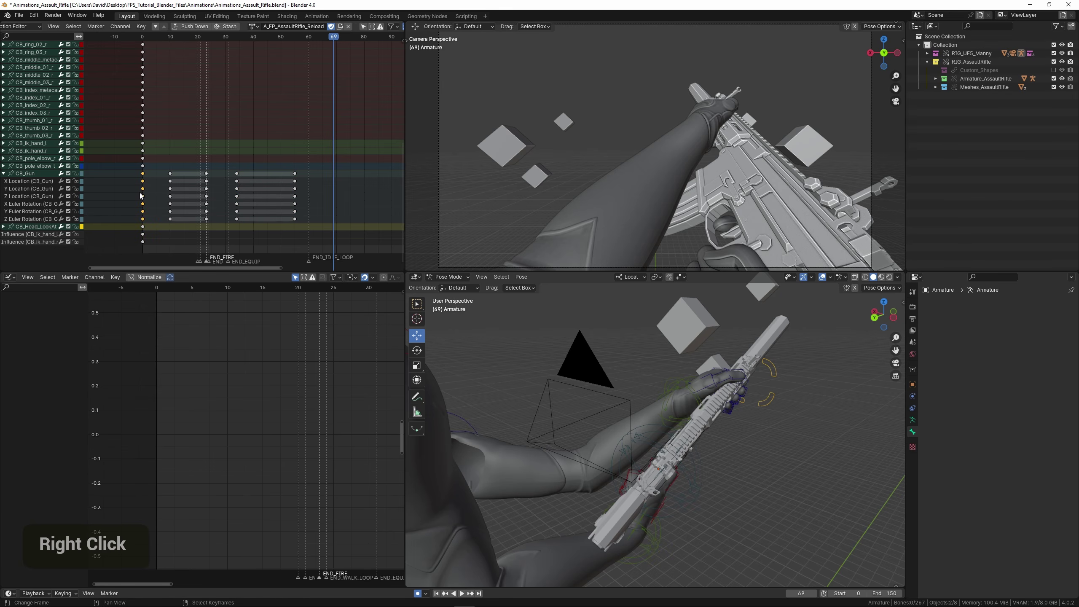
pyautogui.hotkey('shift', 'd')
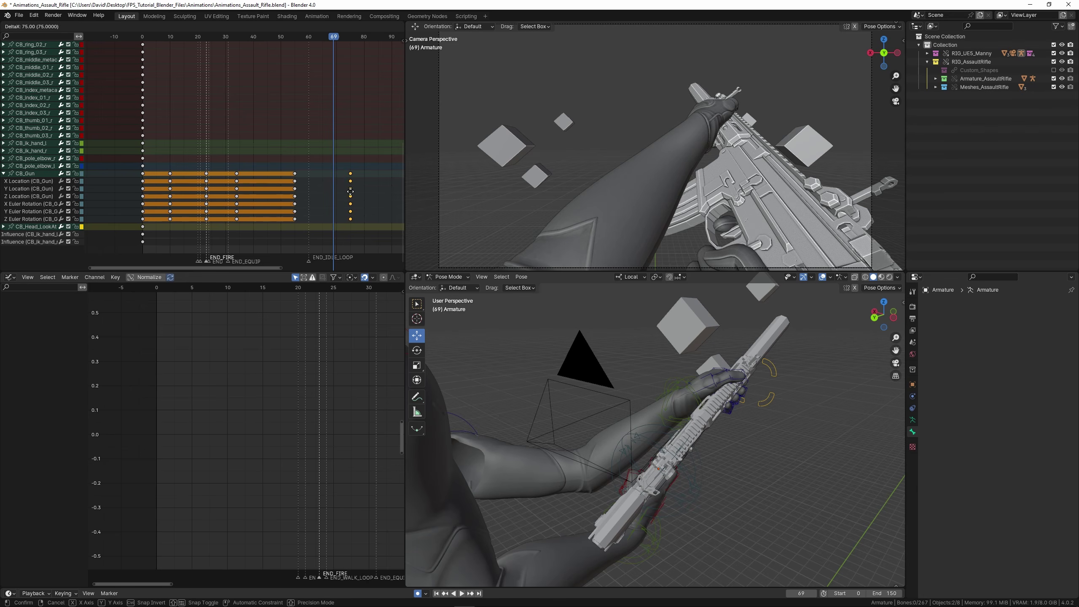
pyautogui.click(357, 195)
pyautogui.press('space')
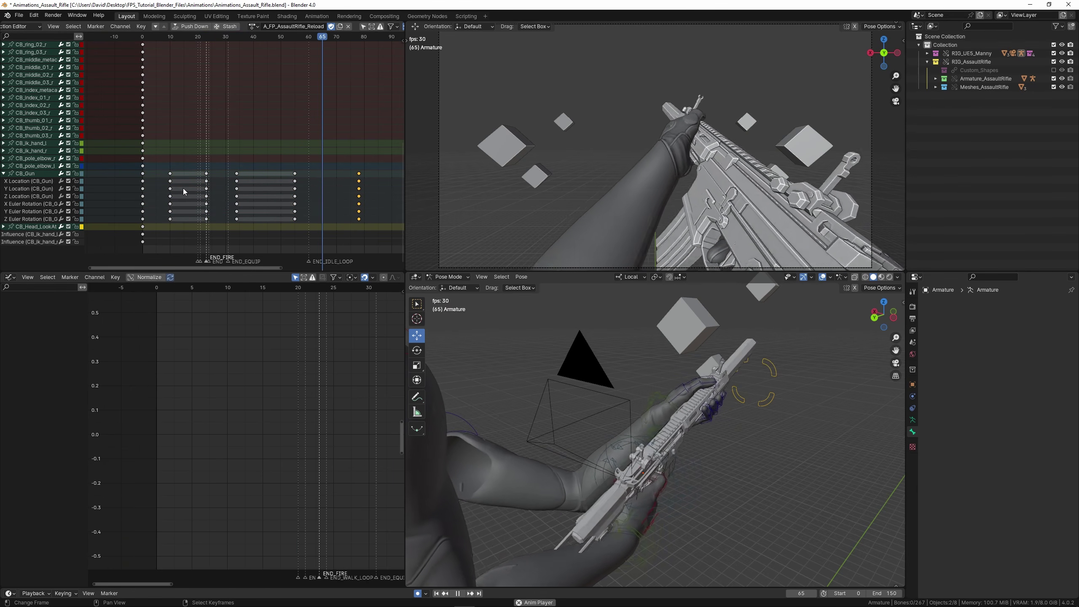
pyautogui.press('space')
# Move the CB_Gun keyframes at frame 55 to about frame 62, play back the reload, and save the file.
pyautogui.rightClick(294, 175)
pyautogui.press('g')
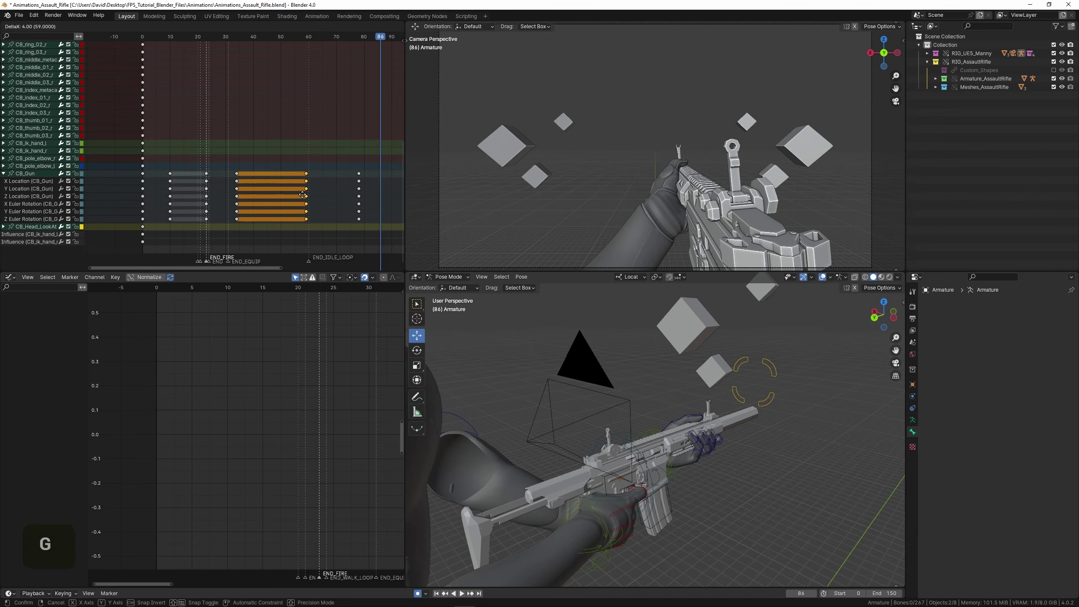
pyautogui.click(312, 198)
pyautogui.press('space')
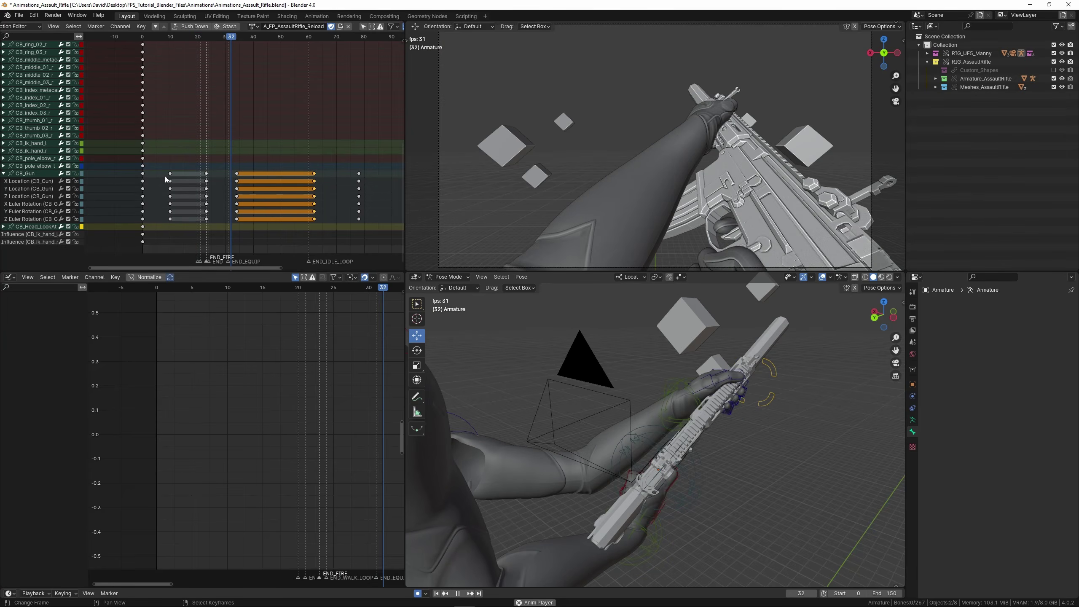
pyautogui.press('space')
pyautogui.hotkey('ctrl', 's')
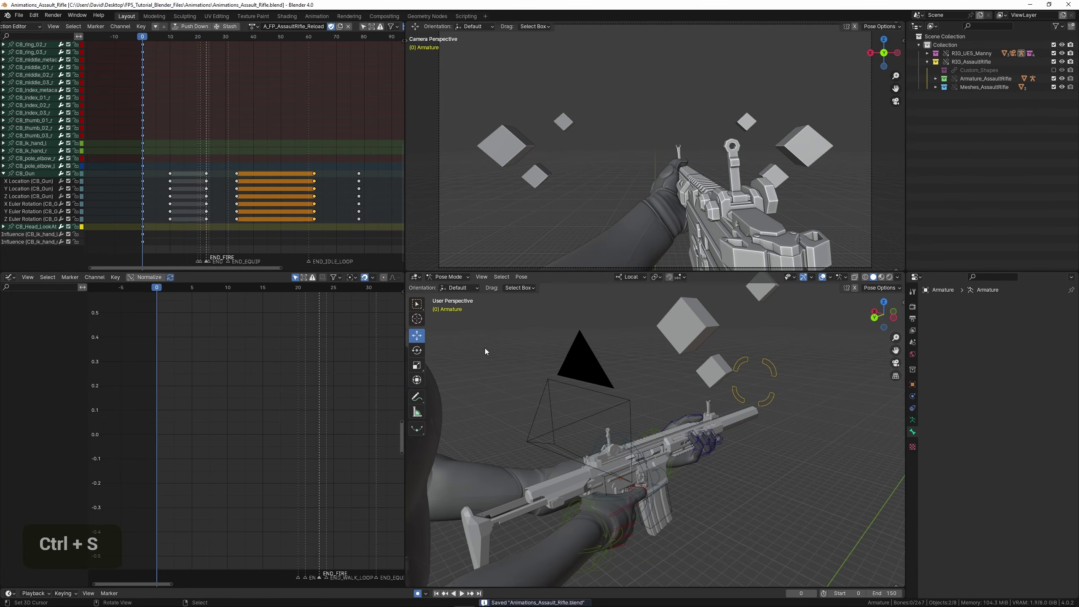
# Stop playback at frame 12, select the left hand IK control, and show its bone constraints.
pyautogui.press('space')
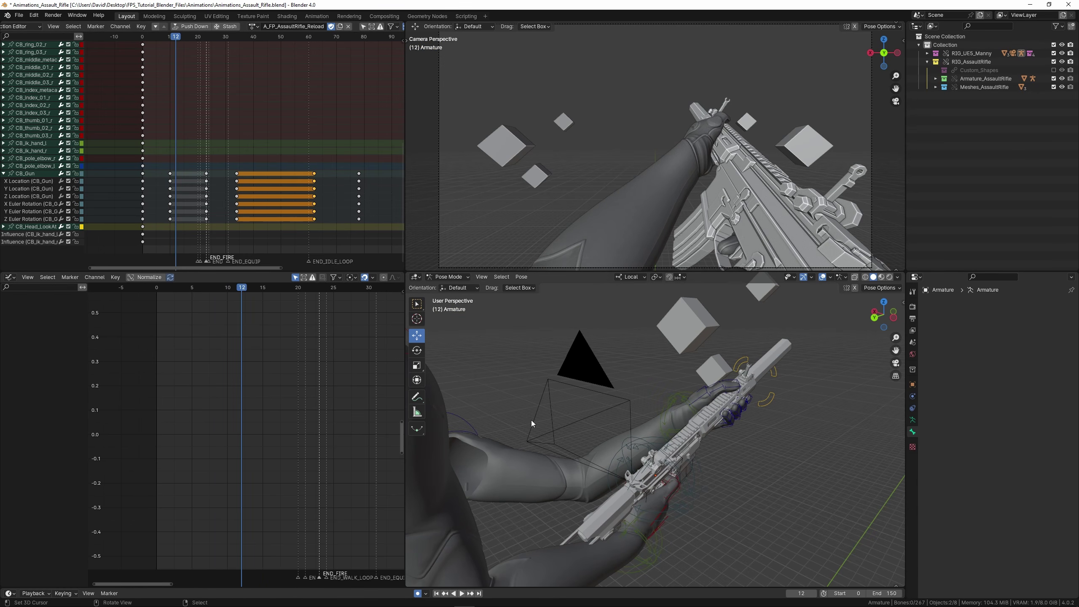
pyautogui.moveTo(531, 420); pyautogui.dragTo(627, 387, button='middle')
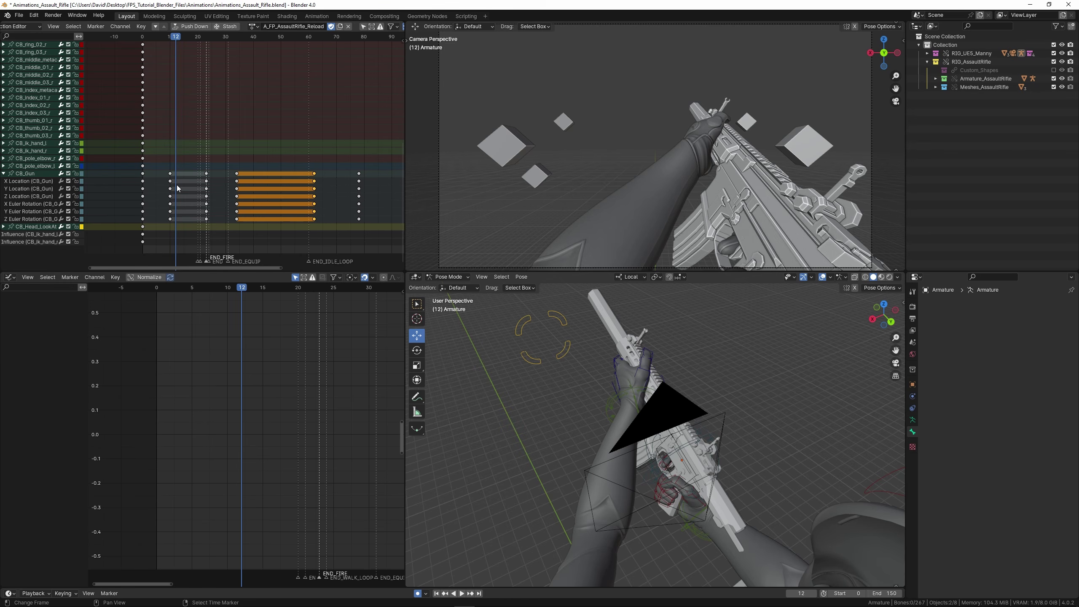
pyautogui.moveTo(562, 368); pyautogui.dragTo(655, 405, button='middle')
pyautogui.rightClick(589, 389)
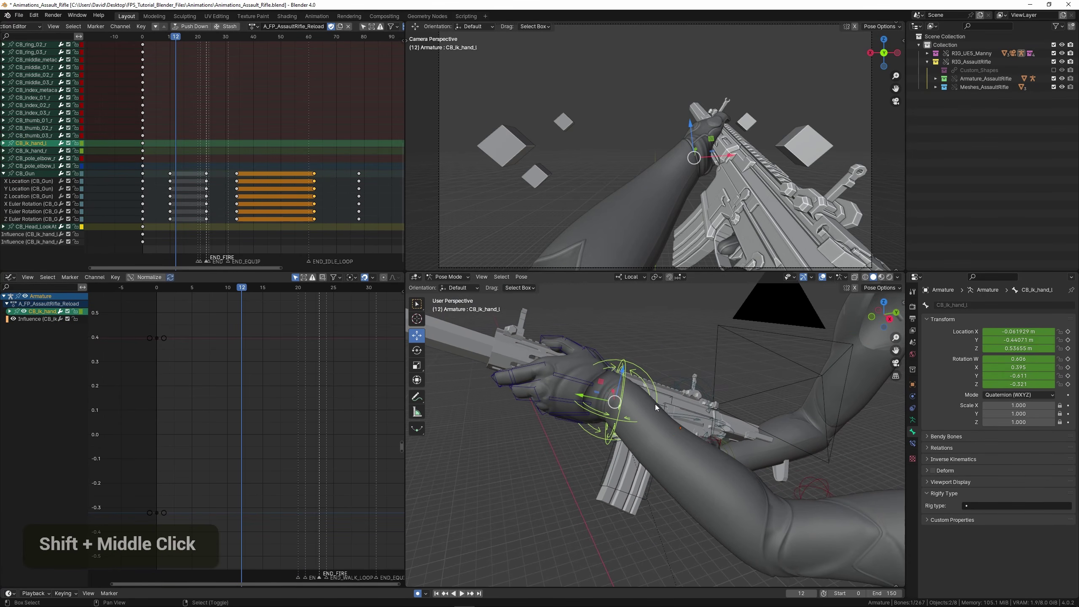
pyautogui.click(911, 445)
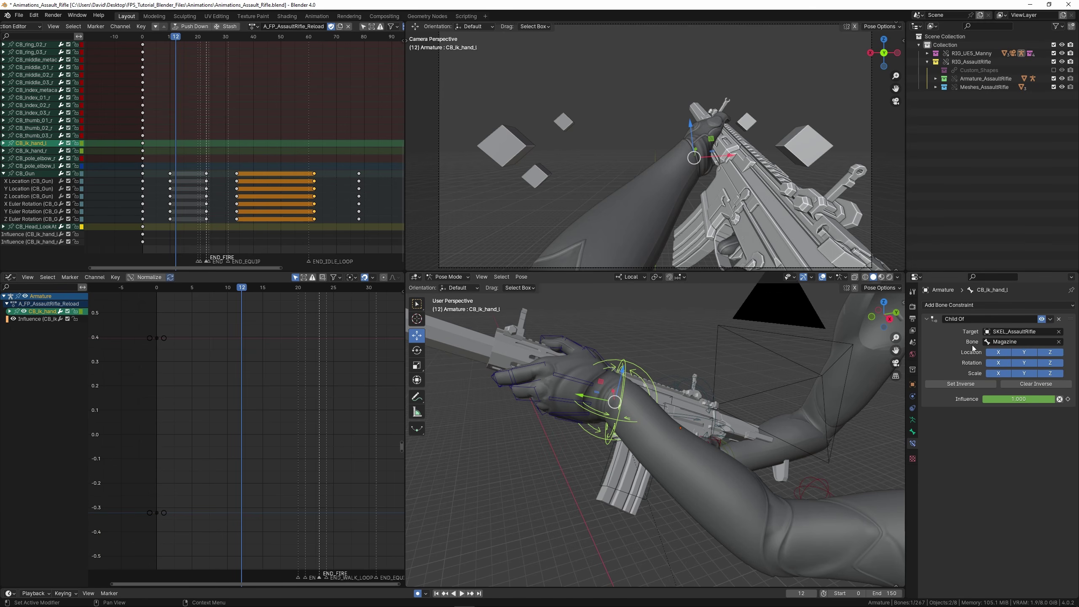
# Try moving the assault rifle's Magazine bone at frame 12 and undo the move.
pyautogui.rightClick(612, 459)
pyautogui.press('g')
pyautogui.click(646, 421)
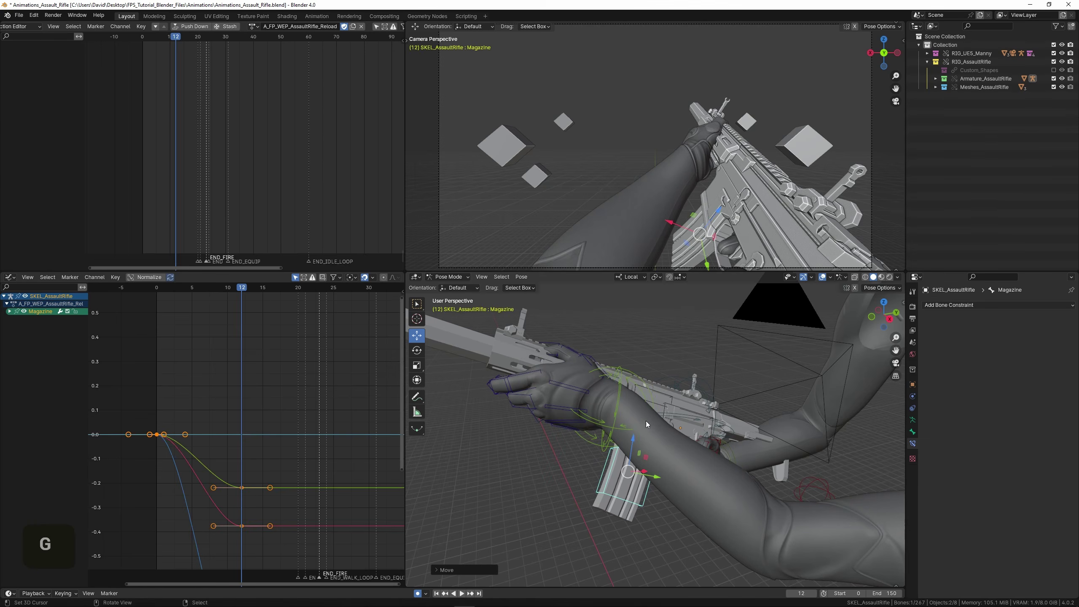
pyautogui.hotkey('ctrl', 'z')
# Select the left hand IK control and move it down from the handguard to beside the magazine at frame 12.
pyautogui.rightClick(637, 421)
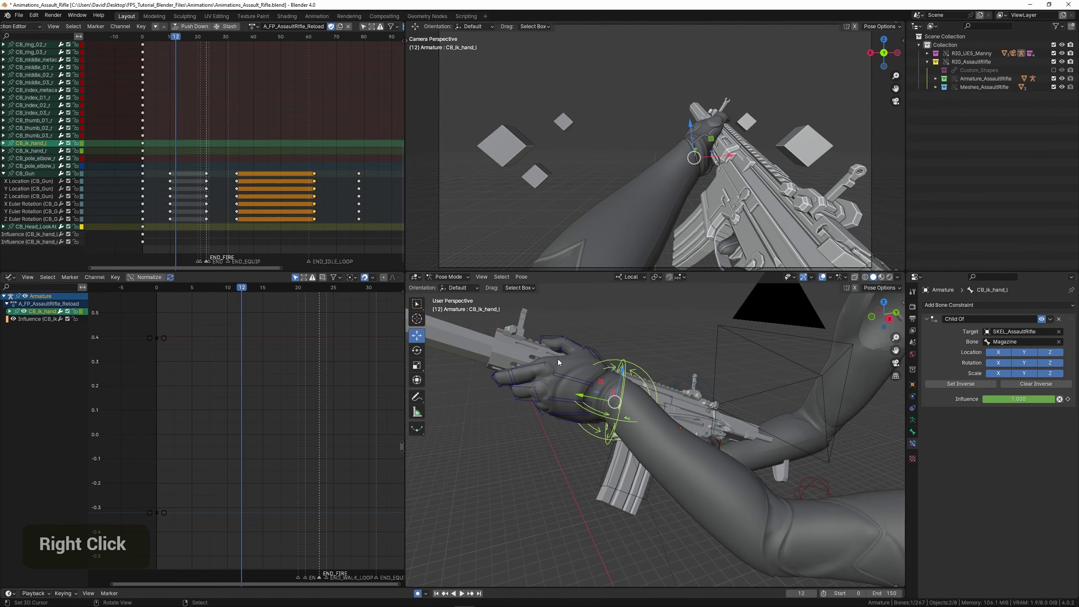
pyautogui.moveTo(558, 359); pyautogui.dragTo(597, 399, button='middle')
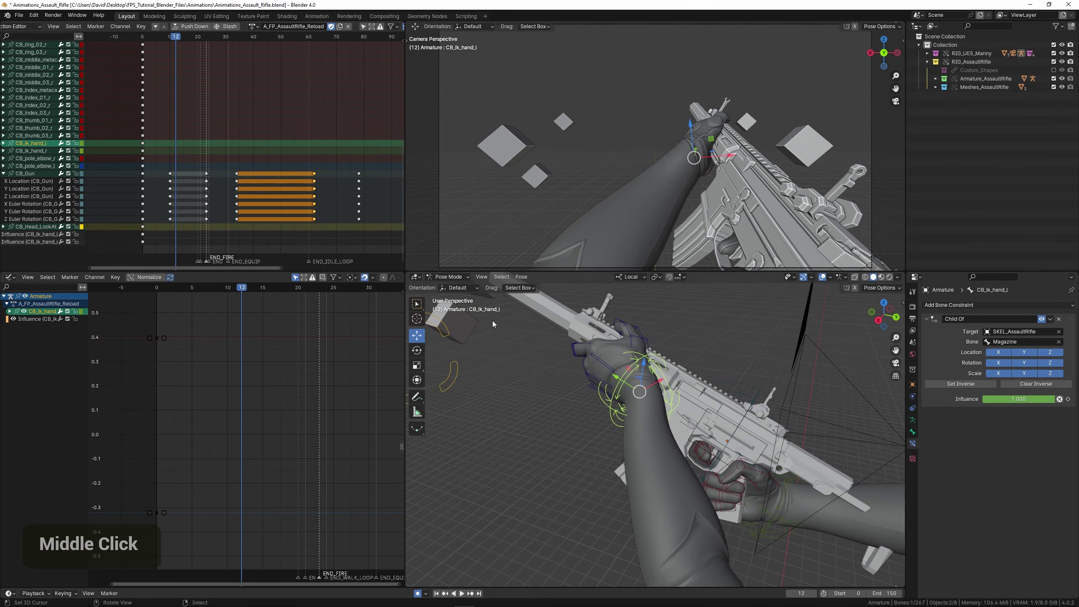
pyautogui.scroll(2, 630, 362)
pyautogui.press('g')
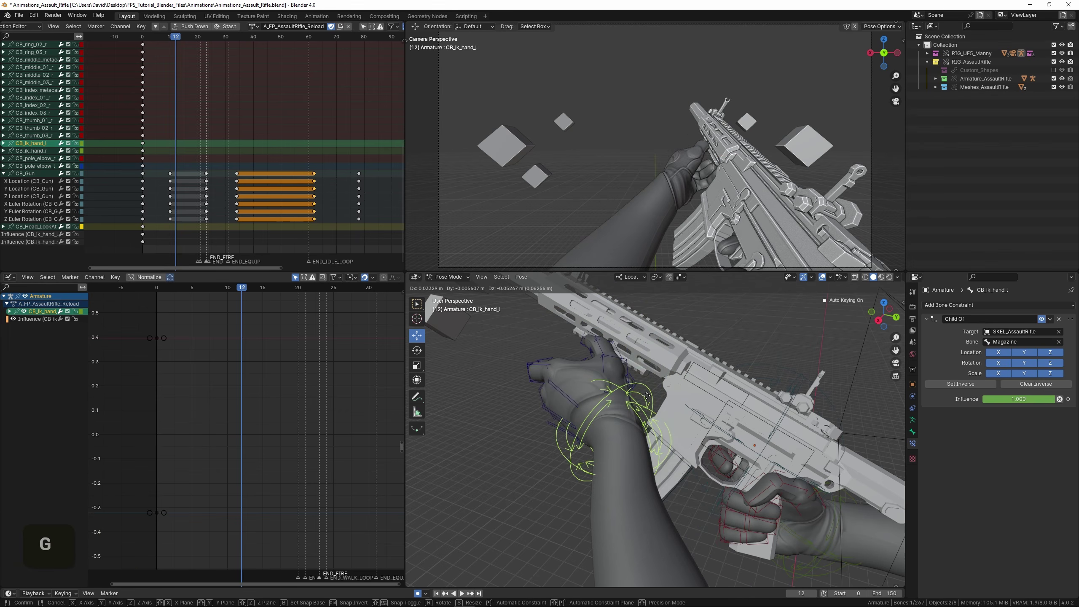
pyautogui.click(642, 467)
pyautogui.keyDown('shift'); pyautogui.moveTo(642, 467); pyautogui.dragTo(656, 376, button='middle'); pyautogui.keyUp('shift')
pyautogui.press('g')
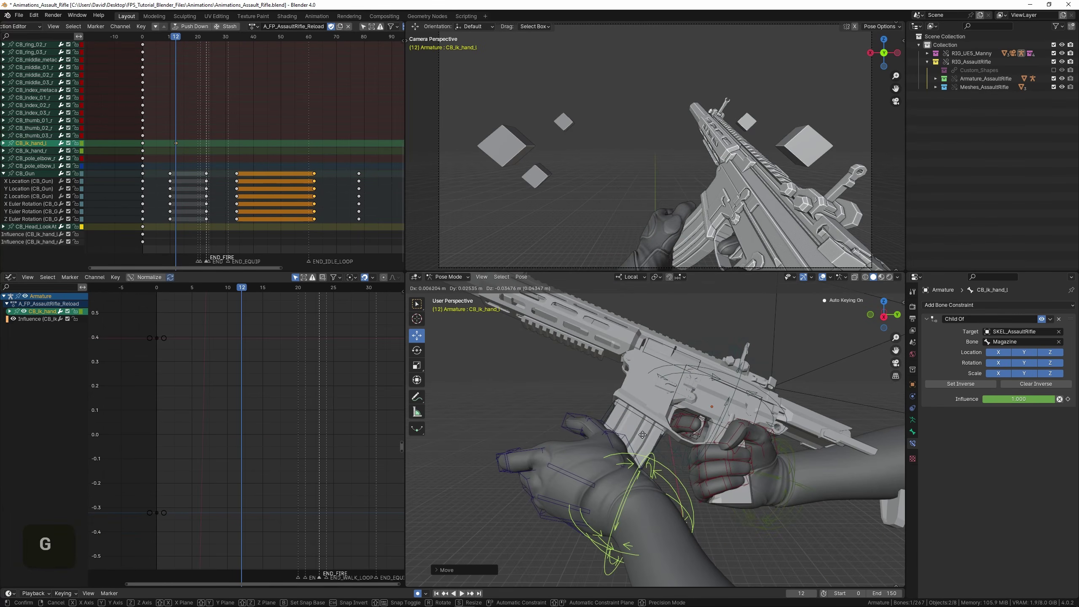
pyautogui.click(639, 440)
pyautogui.press('KP_Decimal')
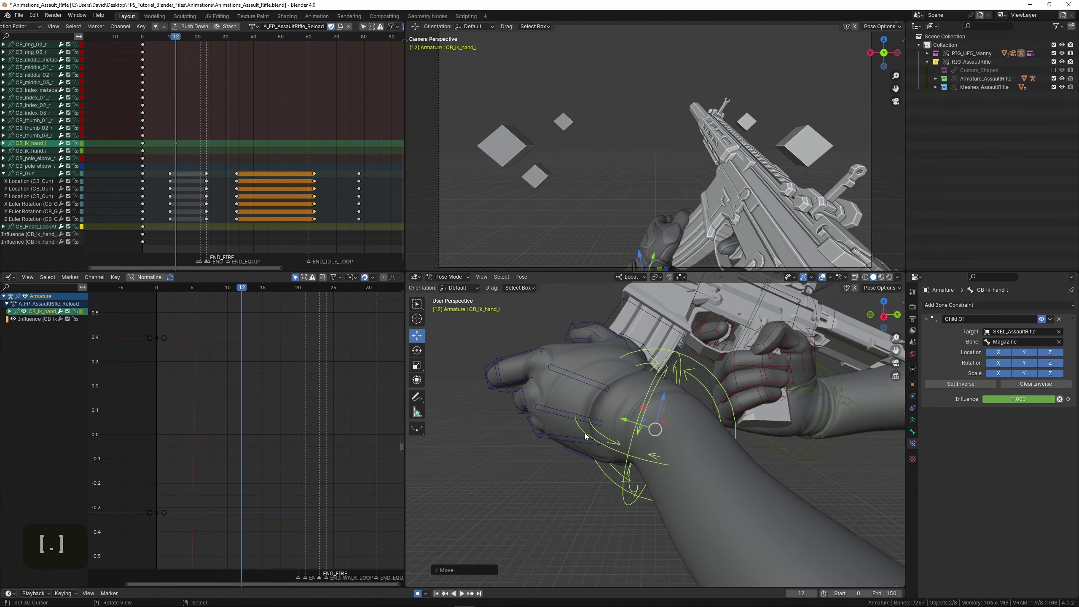
# Rotate the left hand IK control about its local Y axis to turn the palm, and reposition it below the magazine.
pyautogui.moveTo(586, 433); pyautogui.dragTo(686, 436, button='middle')
pyautogui.press('r')
pyautogui.press('y')
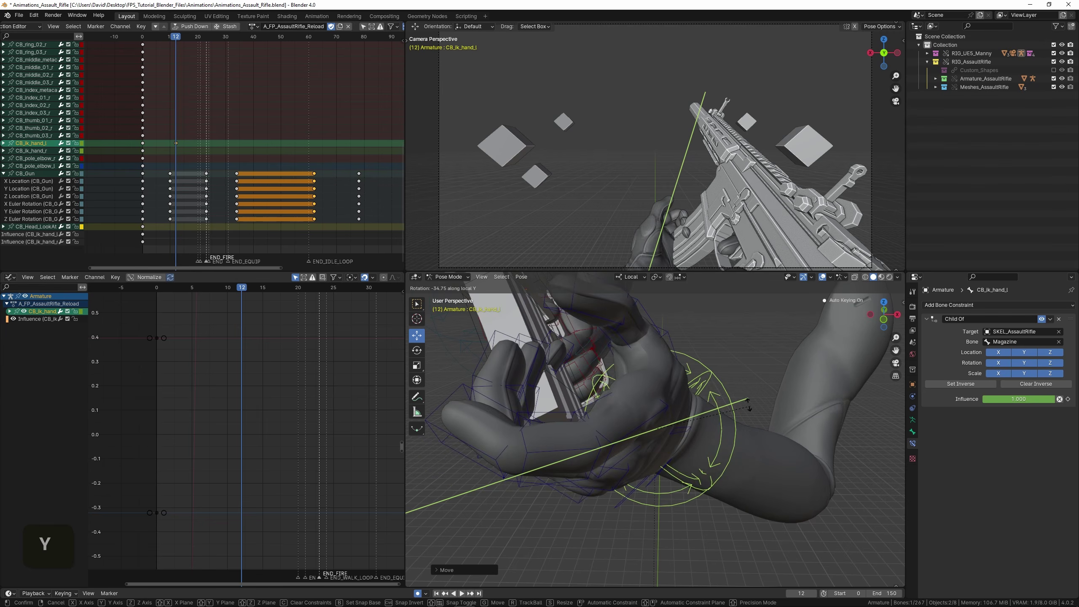
pyautogui.click(724, 398)
pyautogui.moveTo(708, 398)
pyautogui.keyDown('shift'); pyautogui.mouseDown(button='middle')
pyautogui.moveTo(726, 400)
pyautogui.moveTo(709, 383)
pyautogui.mouseUp(button='middle'); pyautogui.keyUp('shift')
pyautogui.press('g')
pyautogui.click(676, 403)
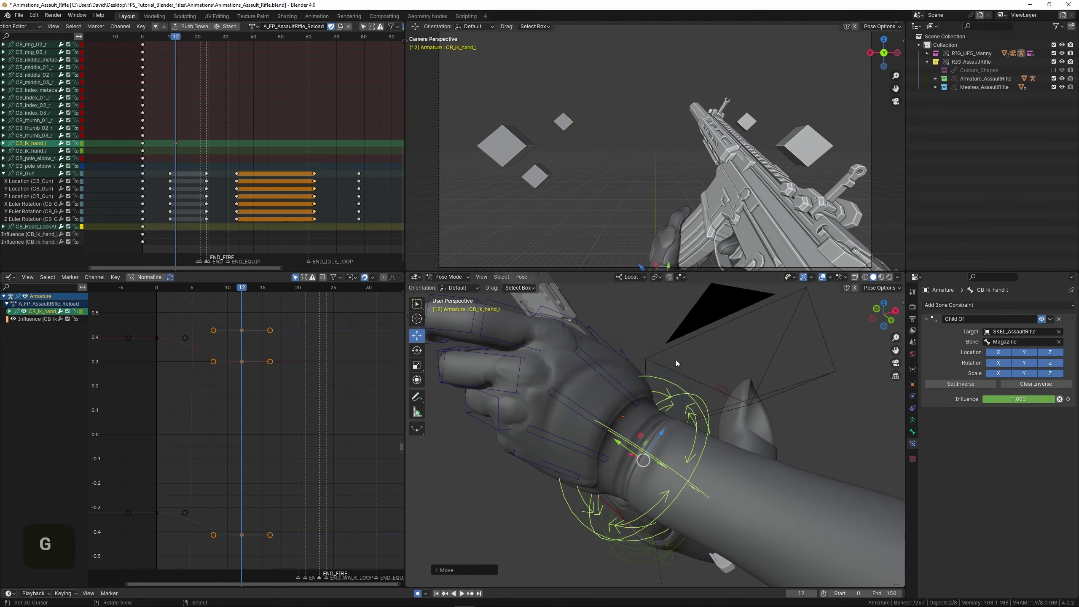
# Rotate the left hand IK control freely and about its local Y axis so the fingers and palm line up around the magazine.
pyautogui.press('r')
pyautogui.click(672, 359)
pyautogui.keyDown('shift'); pyautogui.moveTo(642, 362); pyautogui.dragTo(678, 378, button='middle'); pyautogui.keyUp('shift')
pyautogui.moveTo(678, 377); pyautogui.dragTo(628, 460, button='middle')
pyautogui.press('r')
pyautogui.click(630, 484)
pyautogui.press('r')
pyautogui.press('y')
pyautogui.click(724, 410)
pyautogui.moveTo(722, 413); pyautogui.dragTo(629, 400, button='middle')
pyautogui.press('r')
pyautogui.click(496, 403)
pyautogui.keyDown('shift'); pyautogui.moveTo(633, 395); pyautogui.dragTo(668, 411, button='middle'); pyautogui.keyUp('shift')
pyautogui.hscroll(-2, 709, 387)
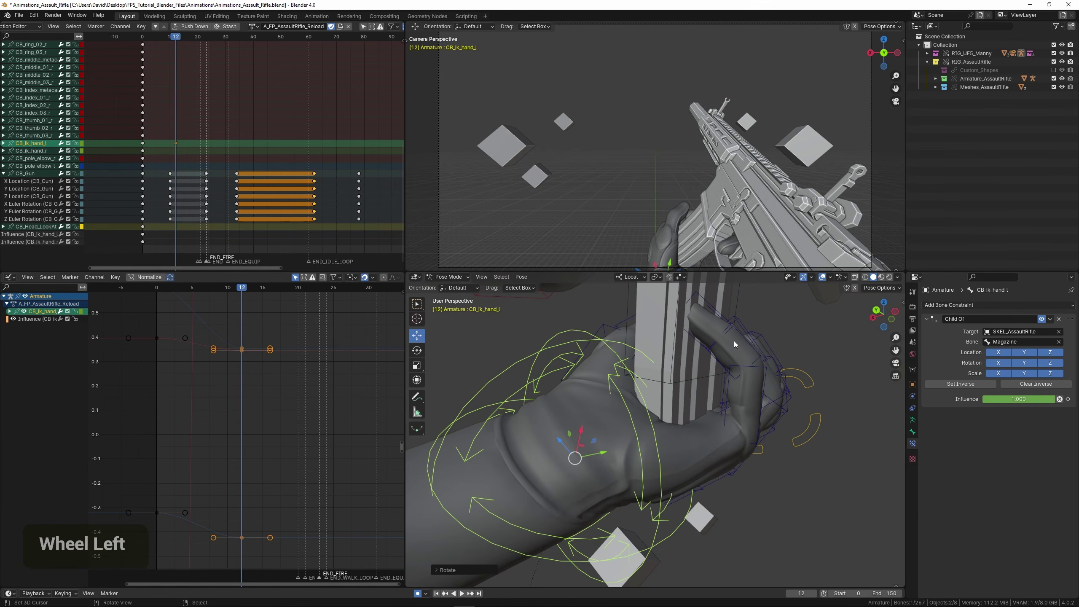
# Fine-tune the left hand IK control's position and rotation so the open hand sits close against the magazine.
pyautogui.press('g')
pyautogui.keyDown('shift'); pyautogui.click(768, 441); pyautogui.keyUp('shift')
pyautogui.press('y')
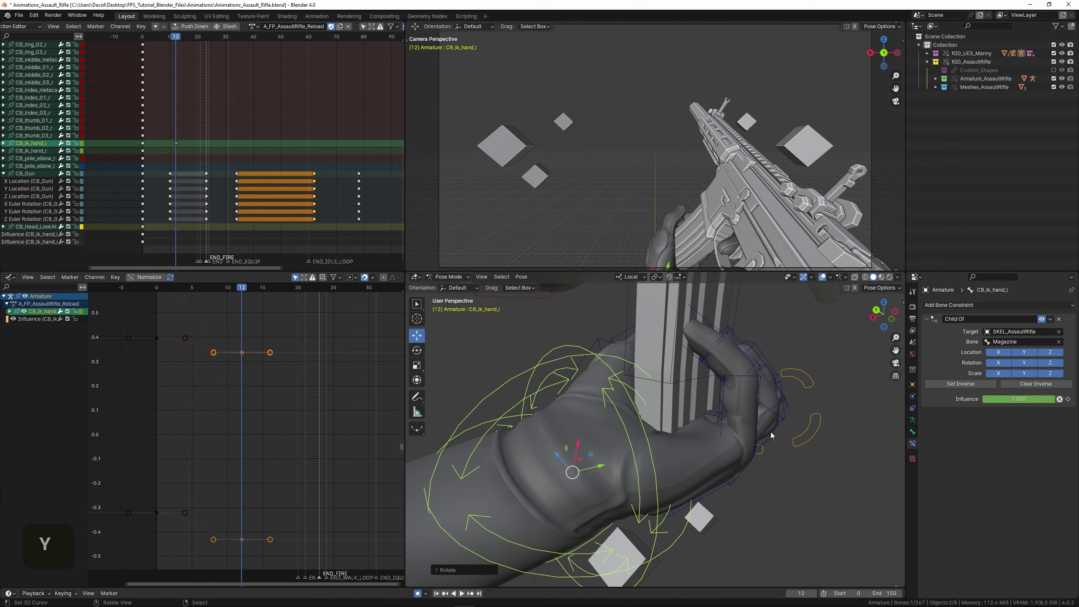
pyautogui.moveTo(771, 432); pyautogui.dragTo(689, 475, button='middle')
pyautogui.press('r')
pyautogui.click(791, 418)
pyautogui.press('g')
pyautogui.keyDown('shift'); pyautogui.click(689, 448); pyautogui.keyUp('shift')
pyautogui.scroll(-2, 677, 460)
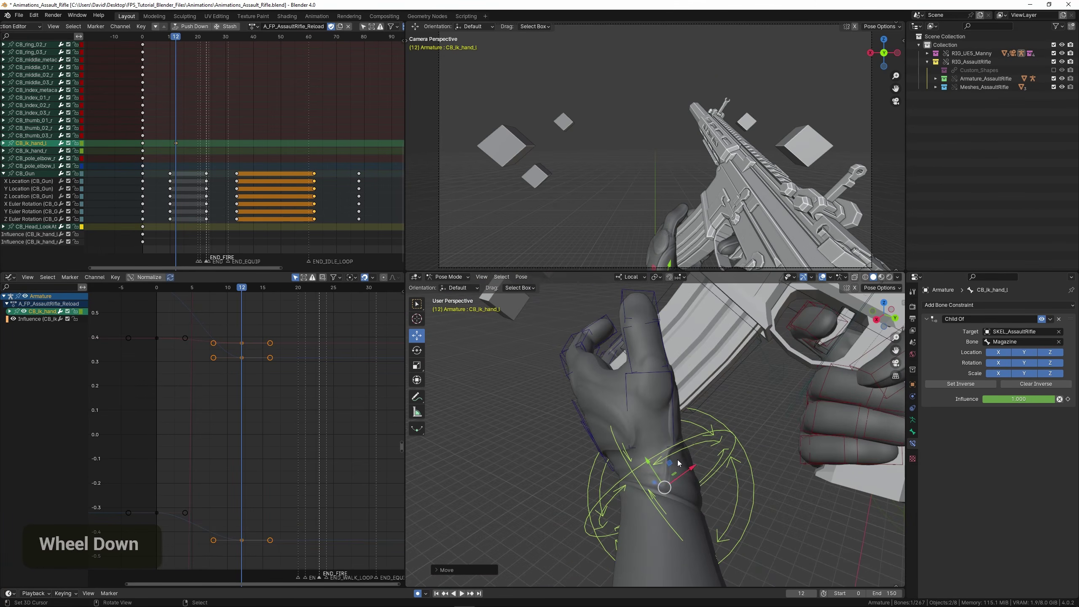
# Play back the reload from frame 0 to check the left hand's reach to the magazine.
pyautogui.scroll(-4, 559, 416)
pyautogui.moveTo(556, 413); pyautogui.dragTo(575, 418, button='middle')
pyautogui.click(142, 184)
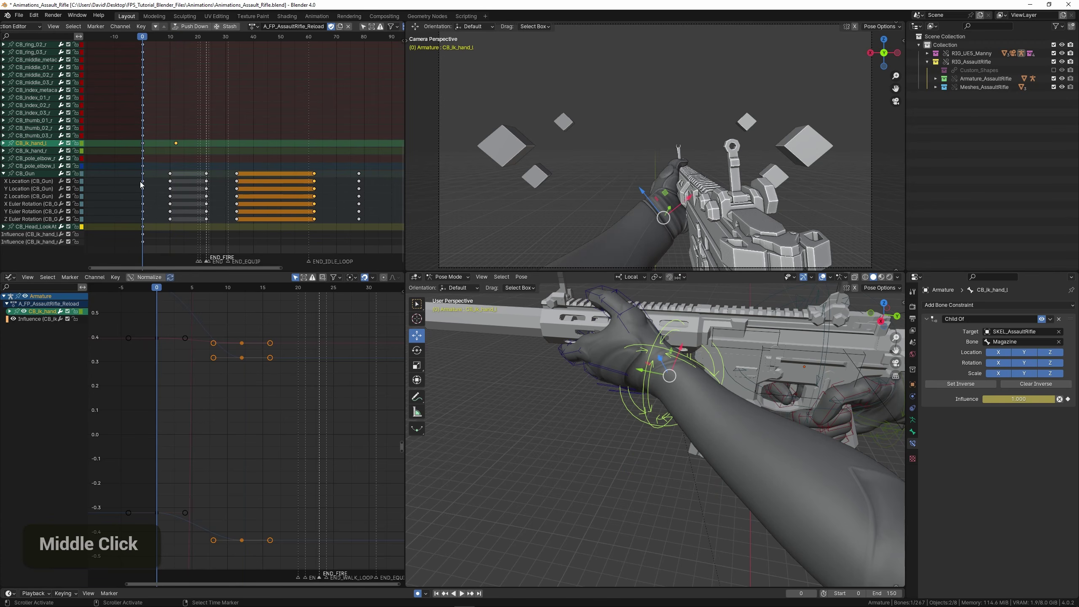
pyautogui.press('space')
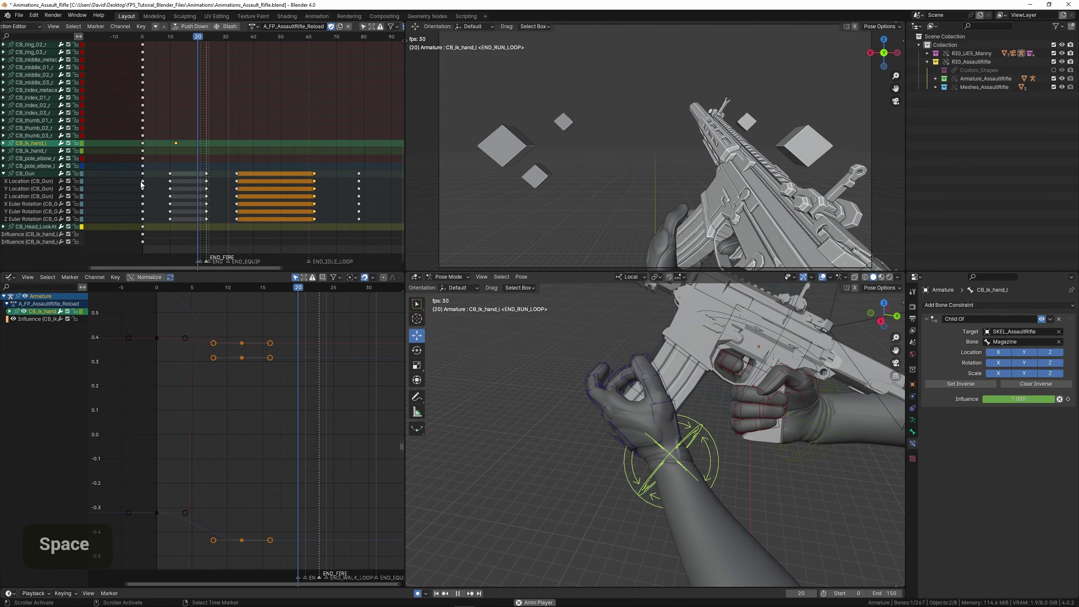
pyautogui.press('space')
# Move the left hand IK keyframe from frame 12 to about frame 9, playing back the reach to judge its timing.
pyautogui.rightClick(173, 146)
pyautogui.press('g')
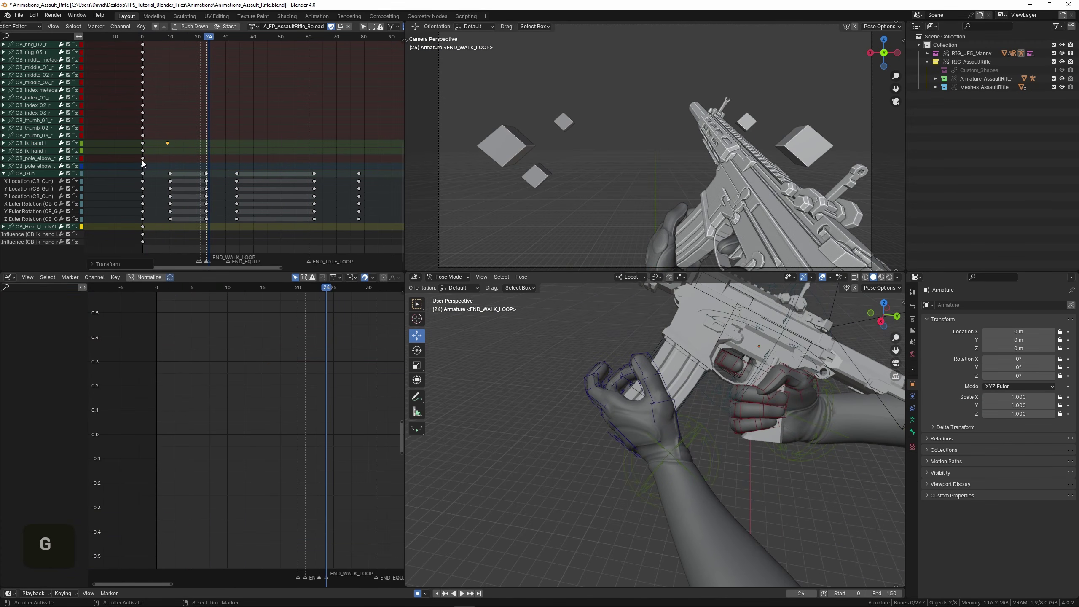
pyautogui.press('space')
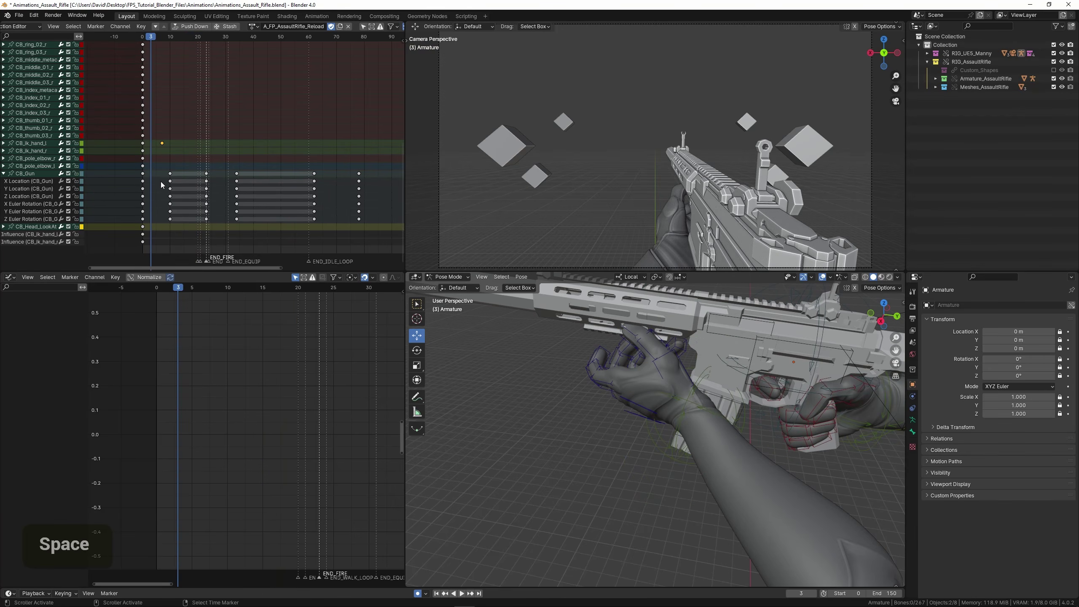
pyautogui.click(167, 182)
pyautogui.press('space')
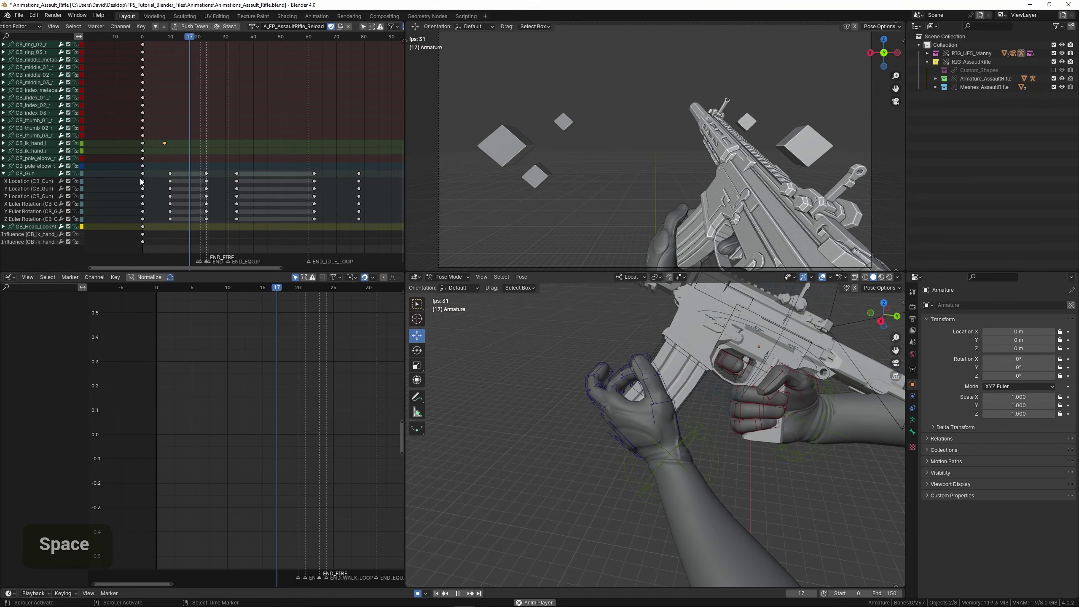
pyautogui.click(141, 179)
pyautogui.press('space')
pyautogui.press('g')
pyautogui.click(165, 181)
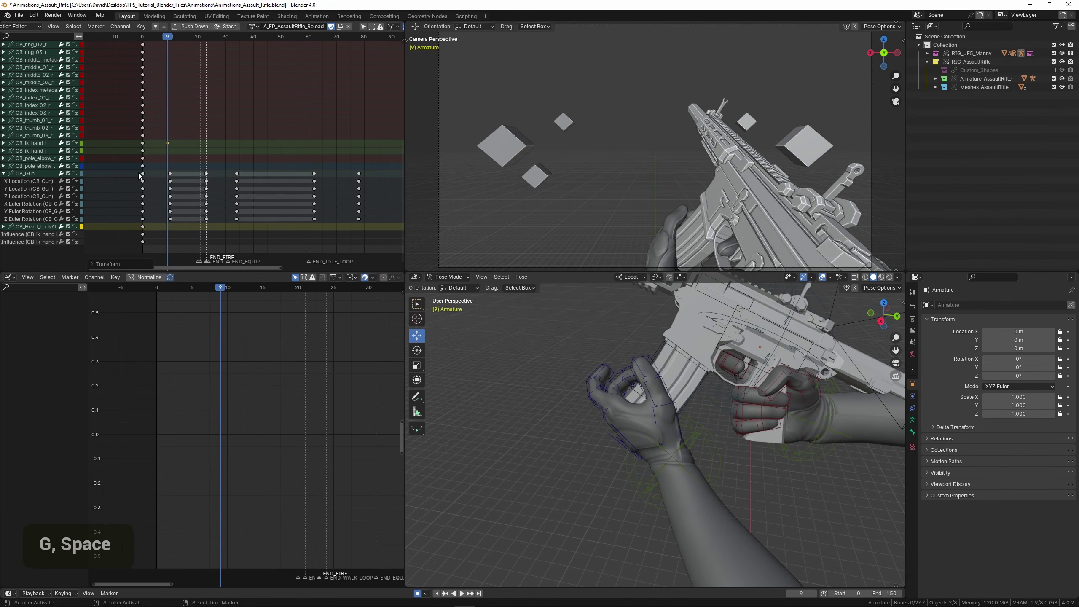
# Scrub the opening frames and replay the animation to review the retimed left hand reach.
pyautogui.moveTo(141, 175); pyautogui.dragTo(156, 172)
pyautogui.click(129, 178)
pyautogui.press('space')
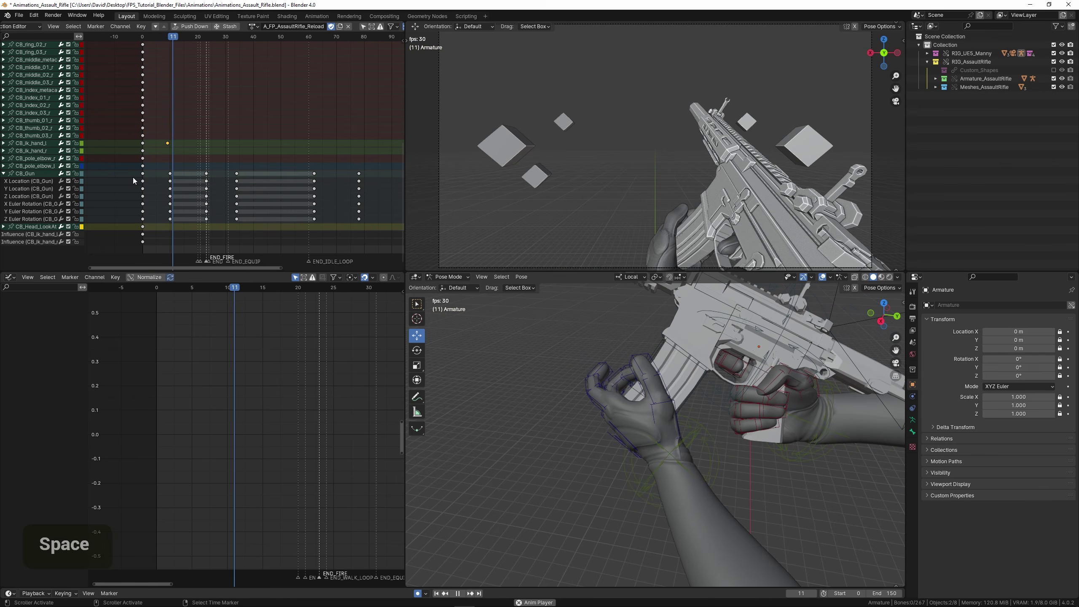
pyautogui.click(139, 184)
pyautogui.press('space')
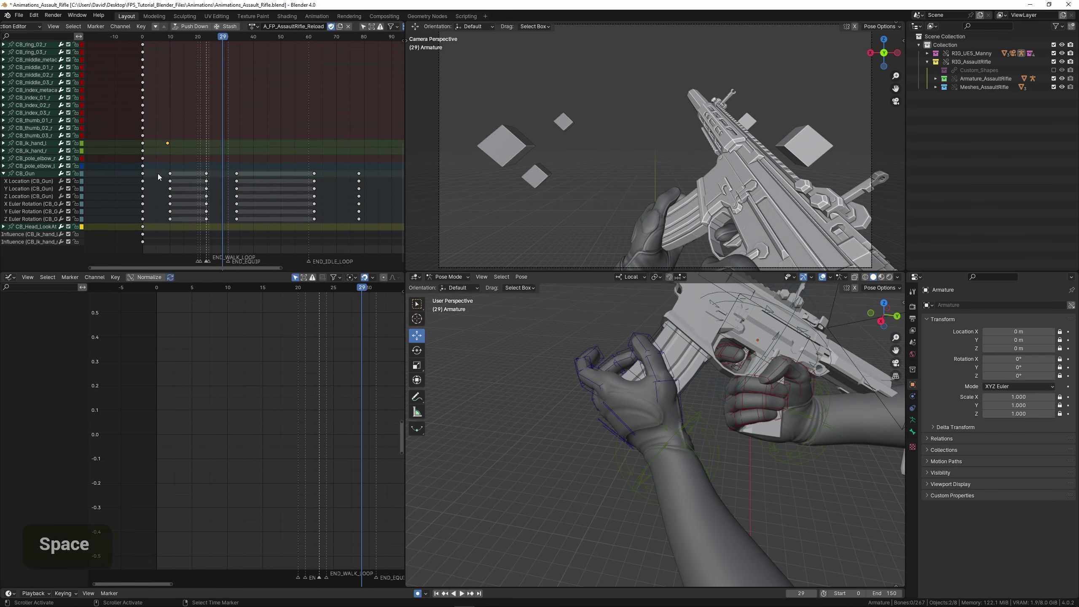
# Select the CB_Gun keyframes from frame 23 onward and shift them about 10 frames later.
pyautogui.moveTo(158, 174); pyautogui.dragTo(373, 225)
pyautogui.press('b')
pyautogui.moveTo(215, 207); pyautogui.dragTo(201, 207, button='middle')
pyautogui.press('g')
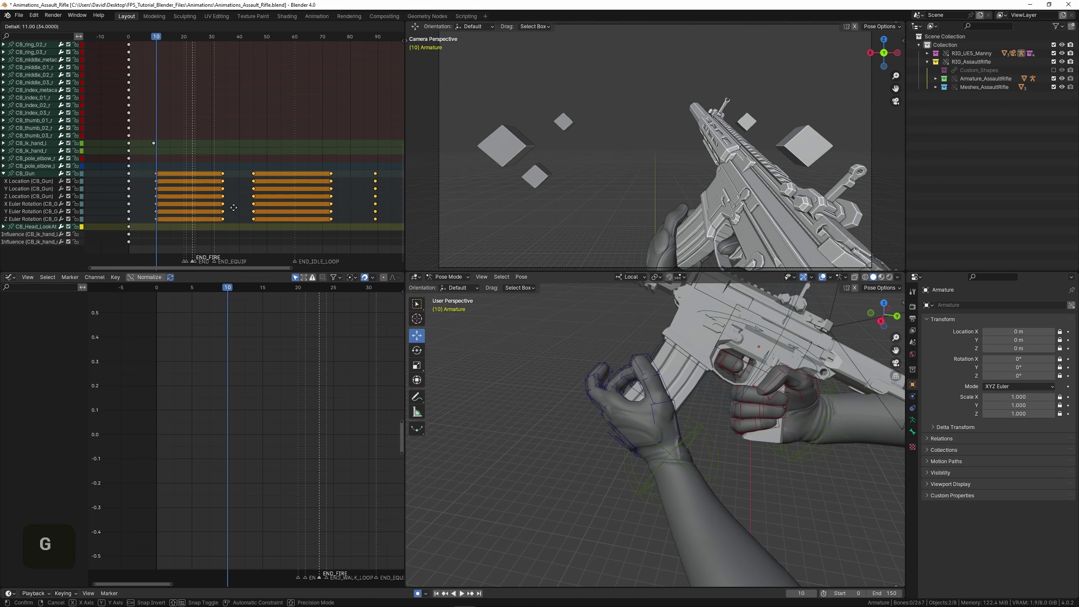
pyautogui.click(232, 207)
# Play back the reload to check the longer gun hold, and save the file.
pyautogui.press('space')
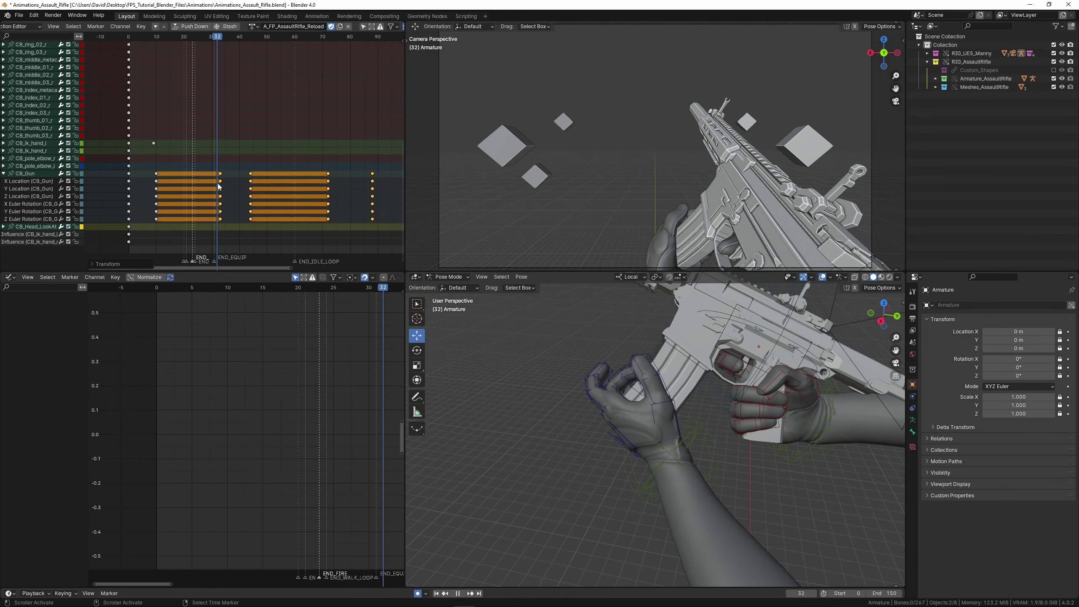
pyautogui.press('space')
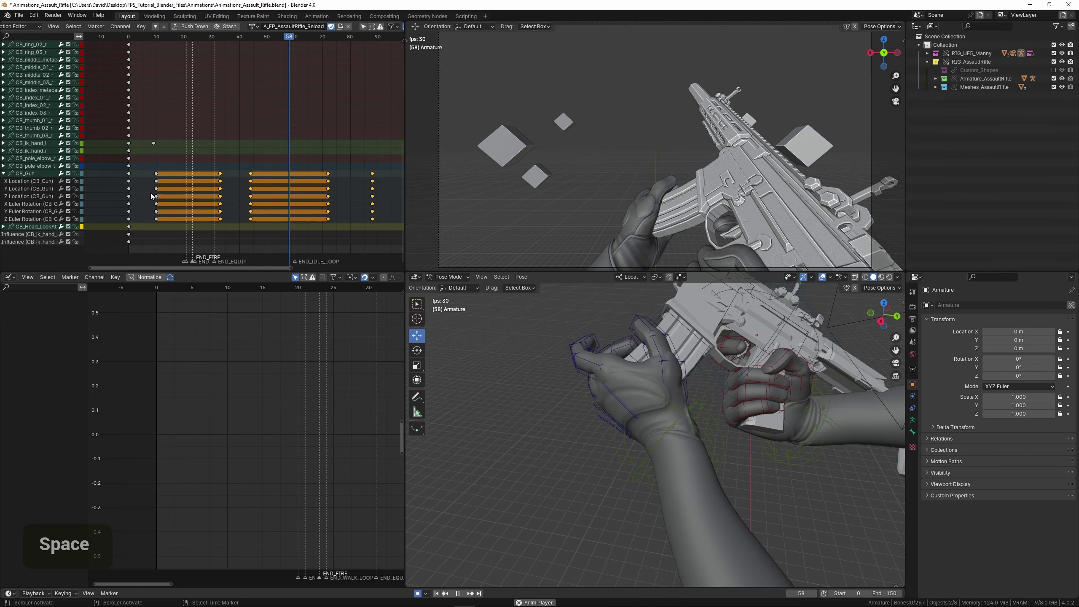
pyautogui.press('space')
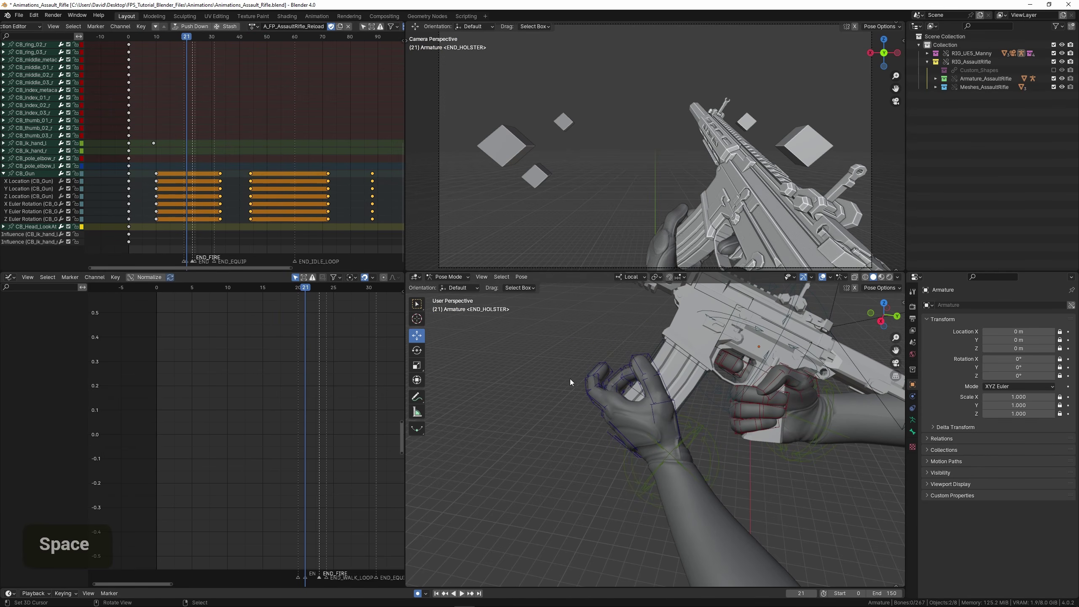
pyautogui.hotkey('ctrl', 's')
pyautogui.press('space')
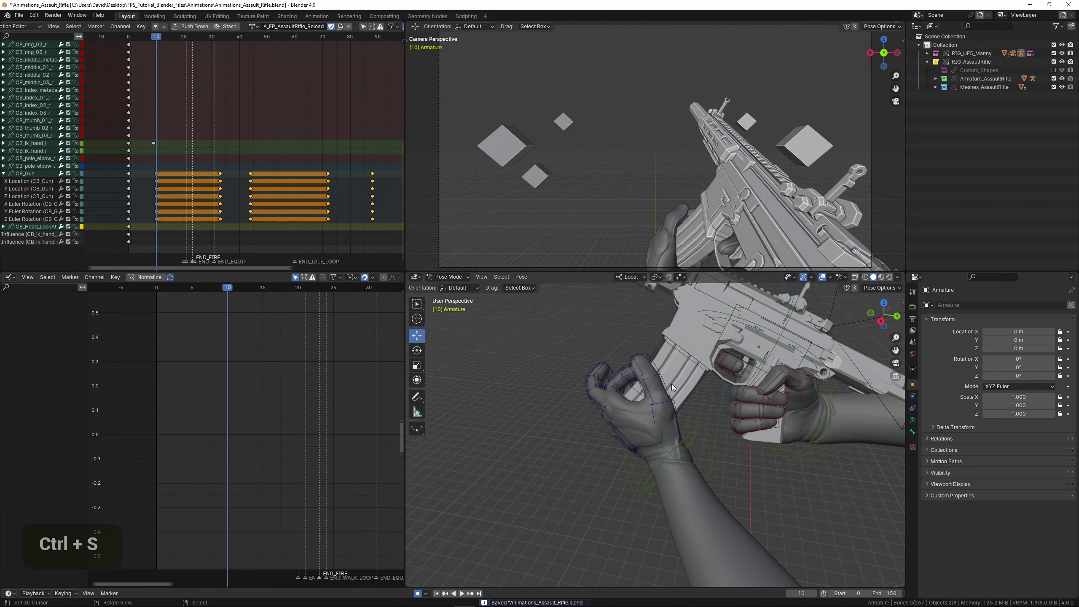
# Select the rifle's Magazine bone, expand its channels, and duplicate its frame 0 keyframes to about frame 7.
pyautogui.rightClick(698, 393)
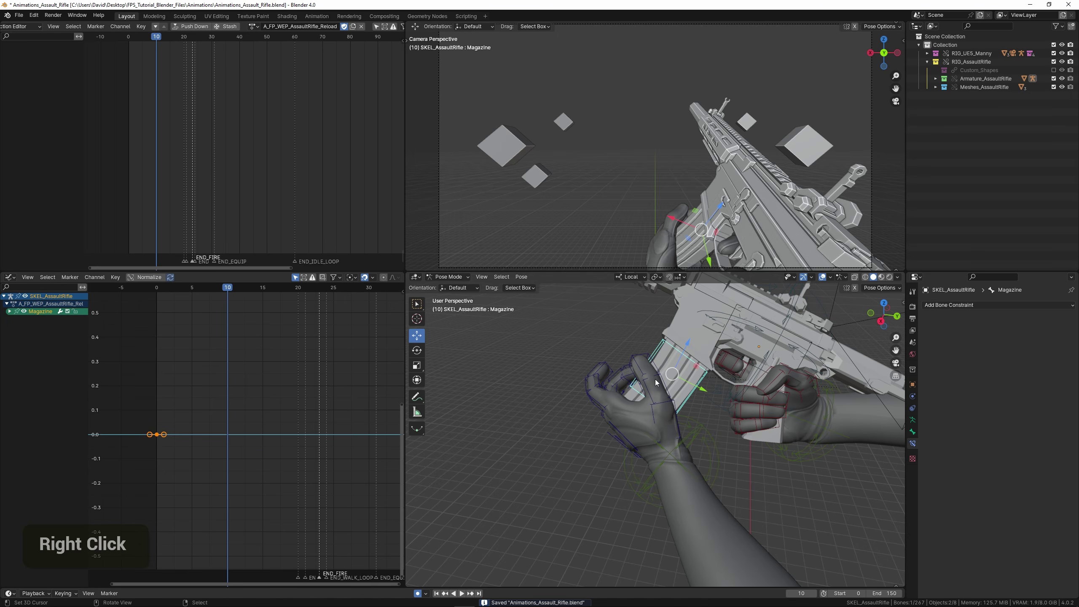
pyautogui.keyDown('shift'); pyautogui.moveTo(644, 384); pyautogui.dragTo(604, 386, button='middle'); pyautogui.keyUp('shift')
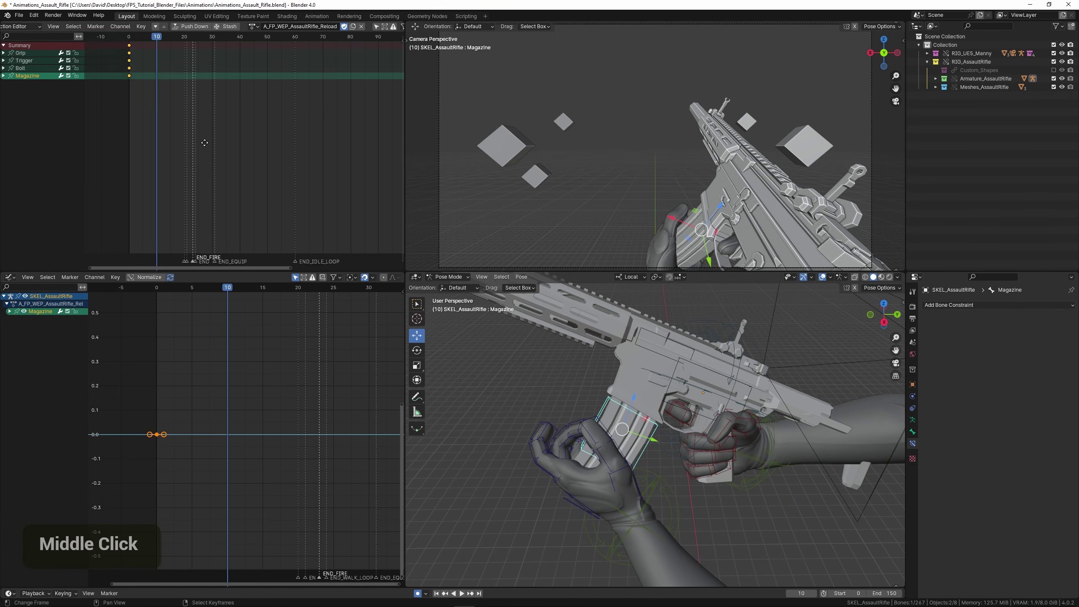
pyautogui.hscroll(1, 214, 41)
pyautogui.click(4, 75)
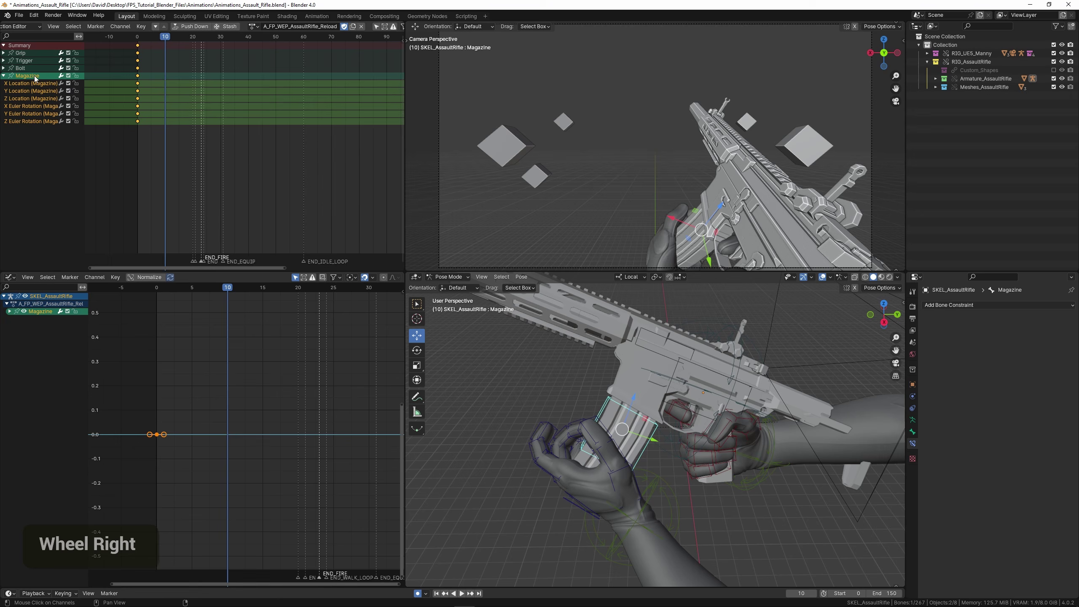
pyautogui.rightClick(139, 82)
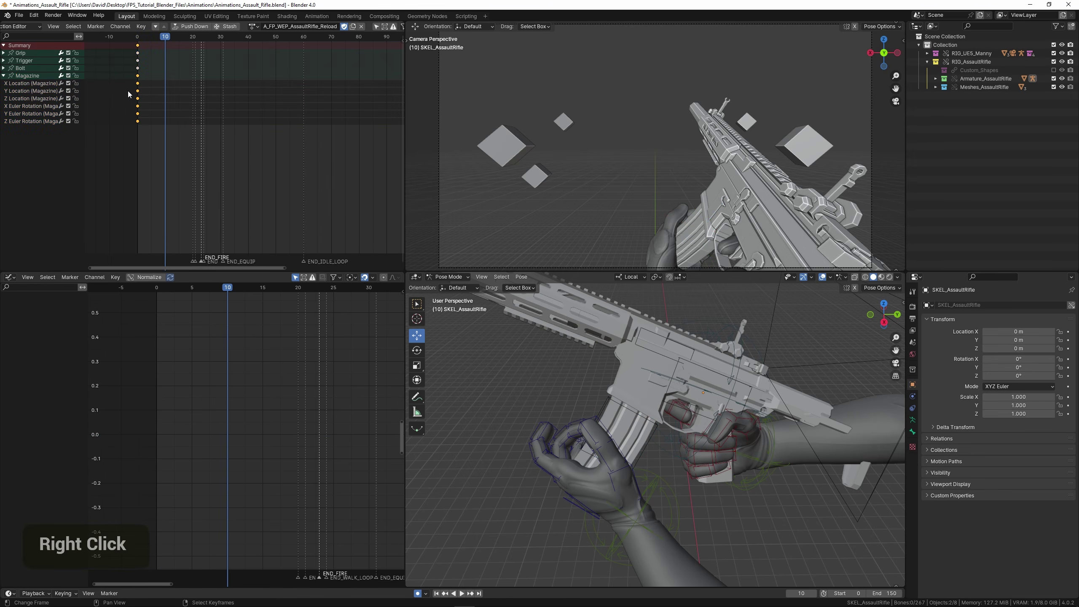
pyautogui.hotkey('shift', 'd')
pyautogui.click(159, 94)
pyautogui.moveTo(160, 94); pyautogui.dragTo(204, 93, button='middle')
pyautogui.scroll(5, 204, 93)
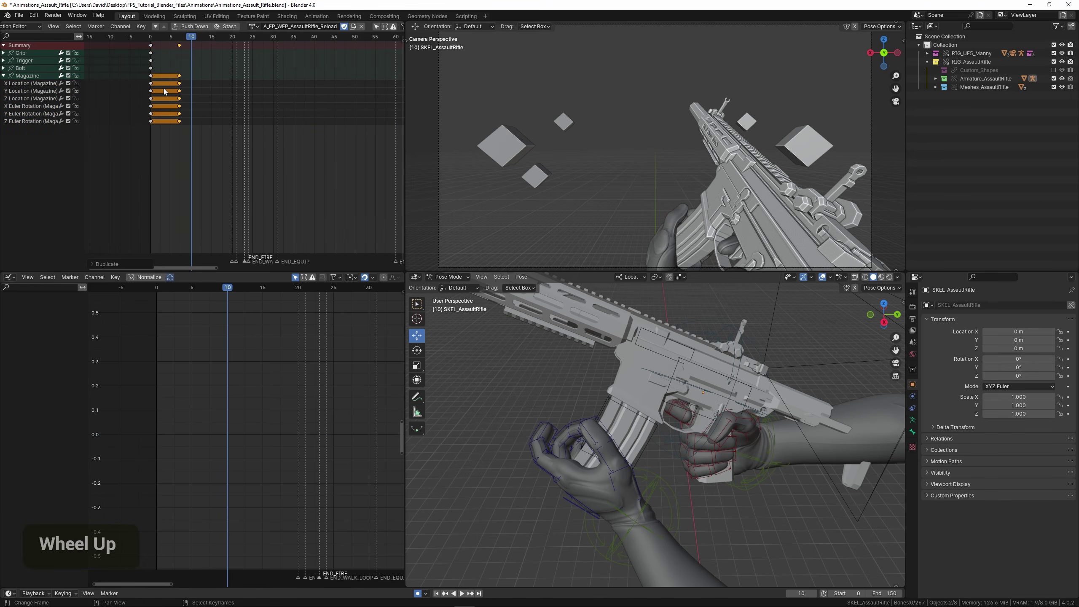
# Review the hand's arrival at the magazine and move the duplicated Magazine keyframes to about frame 12.
pyautogui.click(151, 93)
pyautogui.press('space')
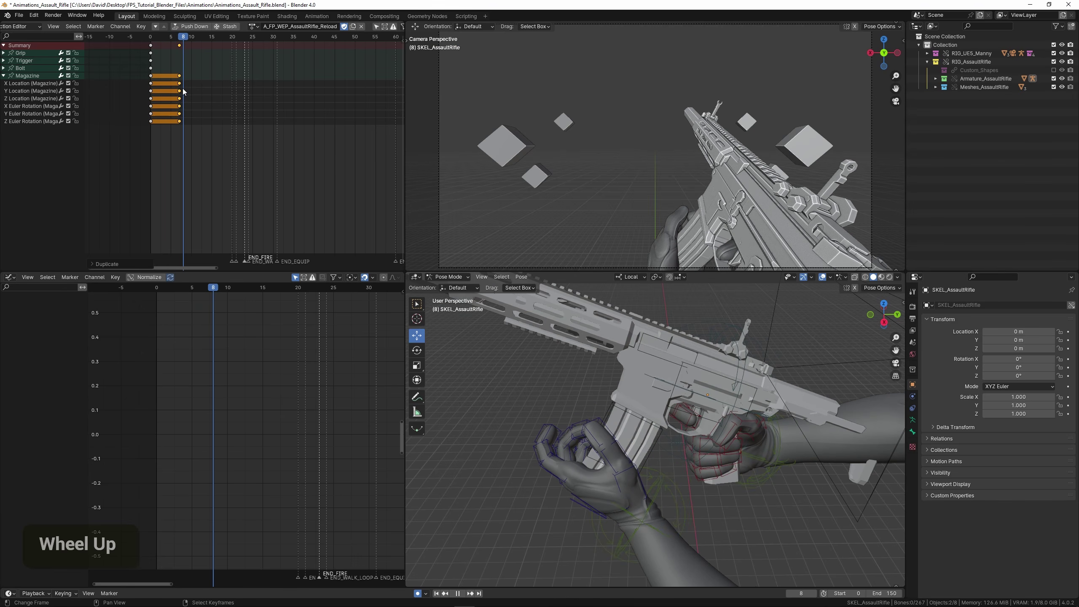
pyautogui.keyDown('shift'); pyautogui.moveTo(579, 431); pyautogui.dragTo(579, 395, button='middle'); pyautogui.keyUp('shift')
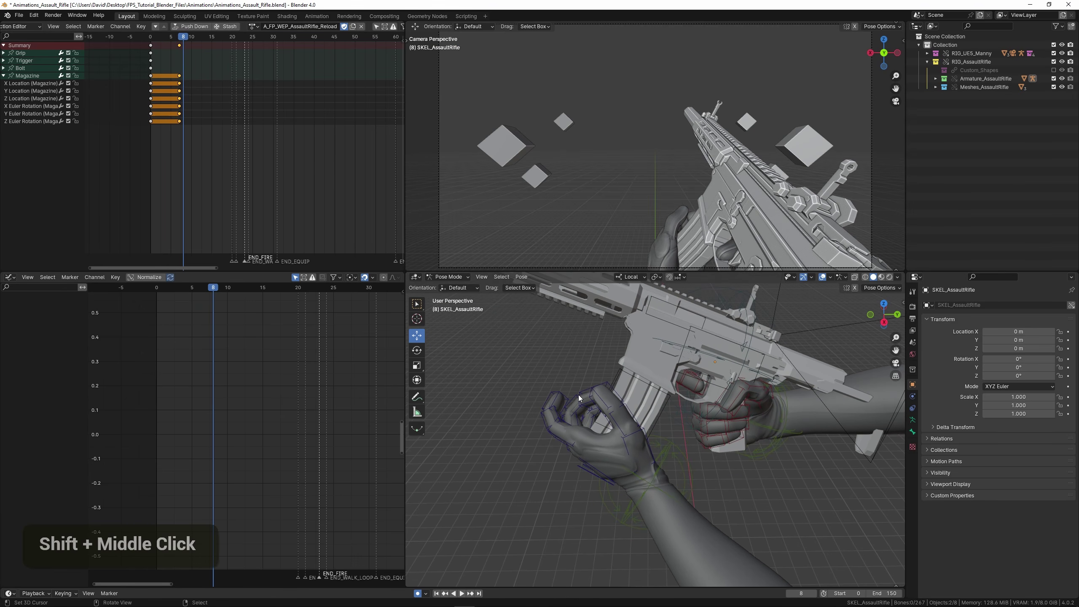
pyautogui.scroll(1, 147, 127)
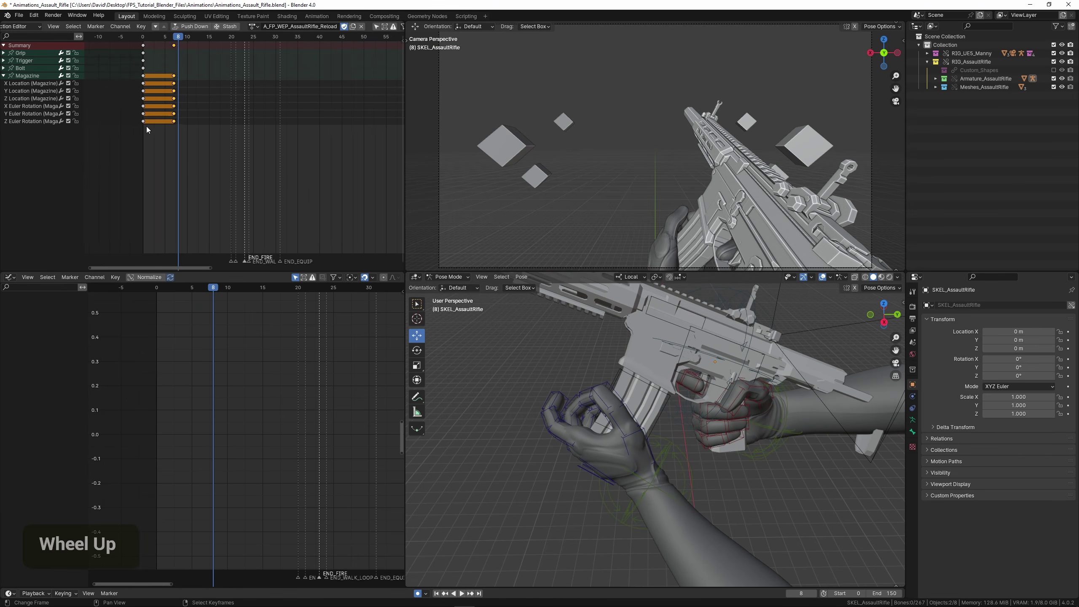
pyautogui.moveTo(157, 128); pyautogui.dragTo(204, 123)
pyautogui.press('g')
pyautogui.click(175, 129)
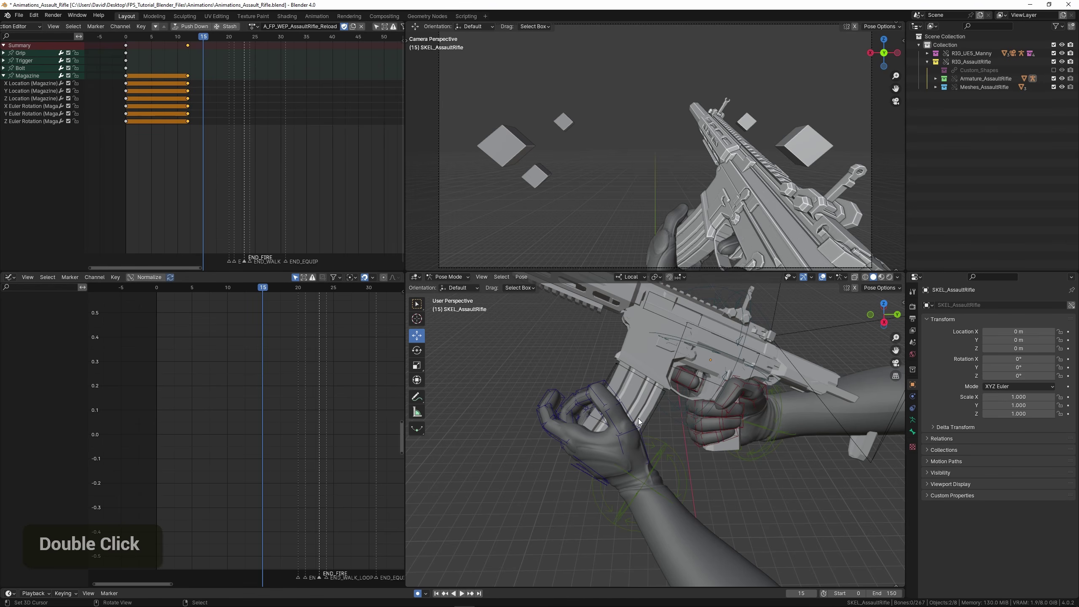
# At frame 15, select the Magazine bone and move it down along its local Z axis, out of the rifle's magazine well.
pyautogui.rightClick(656, 414)
pyautogui.keyDown('shift'); pyautogui.moveTo(656, 414); pyautogui.dragTo(669, 397, button='middle'); pyautogui.keyUp('shift')
pyautogui.scroll(2, 659, 389)
pyautogui.keyDown('shift'); pyautogui.moveTo(669, 396); pyautogui.dragTo(666, 405, button='middle'); pyautogui.keyUp('shift')
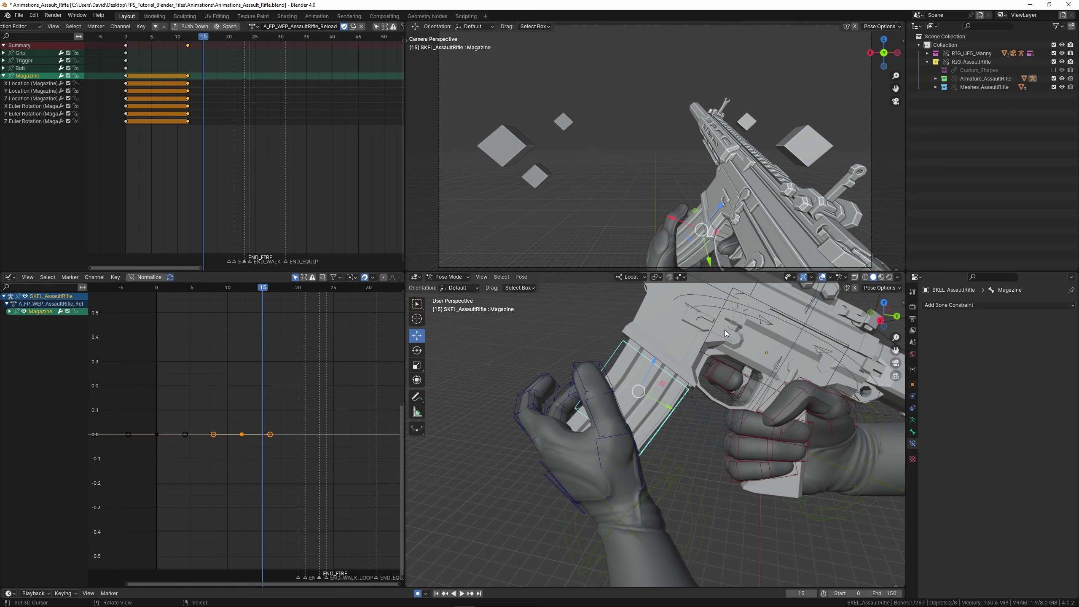
pyautogui.press('g')
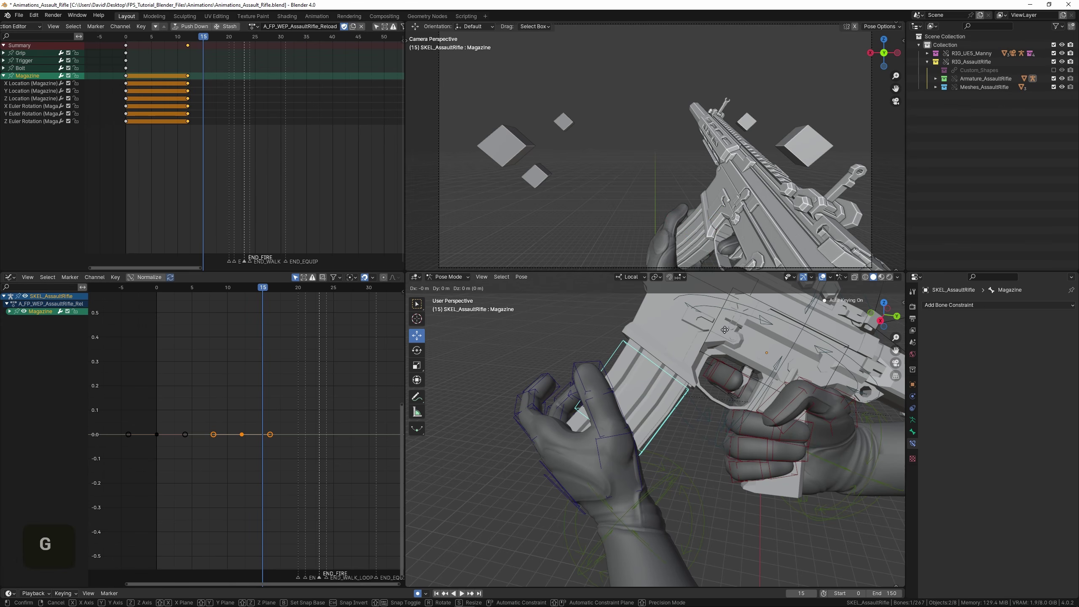
pyautogui.press('z')
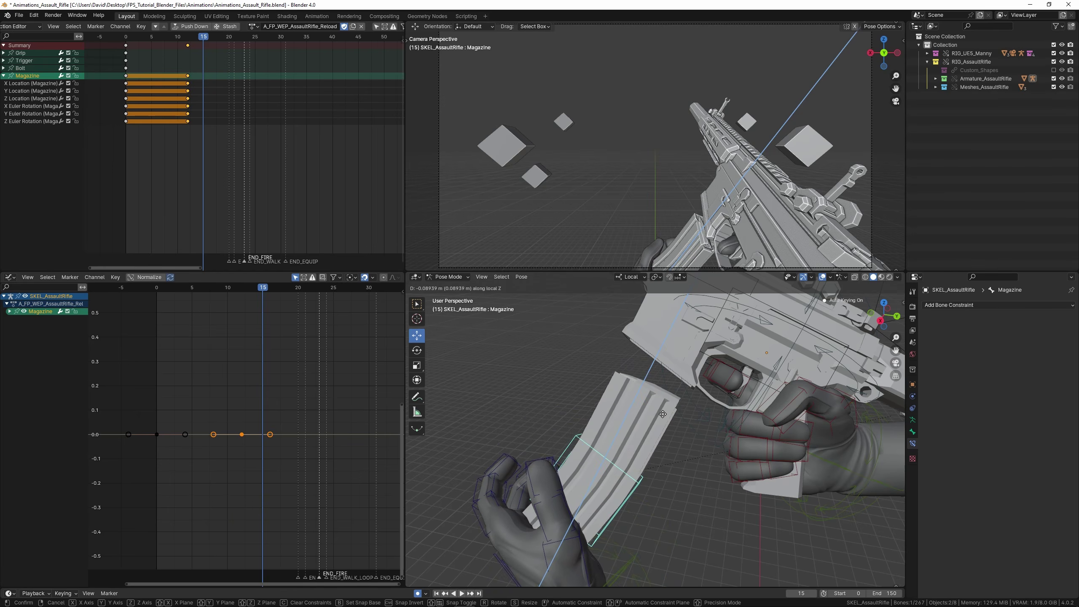
pyautogui.click(632, 431)
pyautogui.scroll(-2, 597, 430)
pyautogui.moveTo(597, 430); pyautogui.dragTo(652, 427, button='middle')
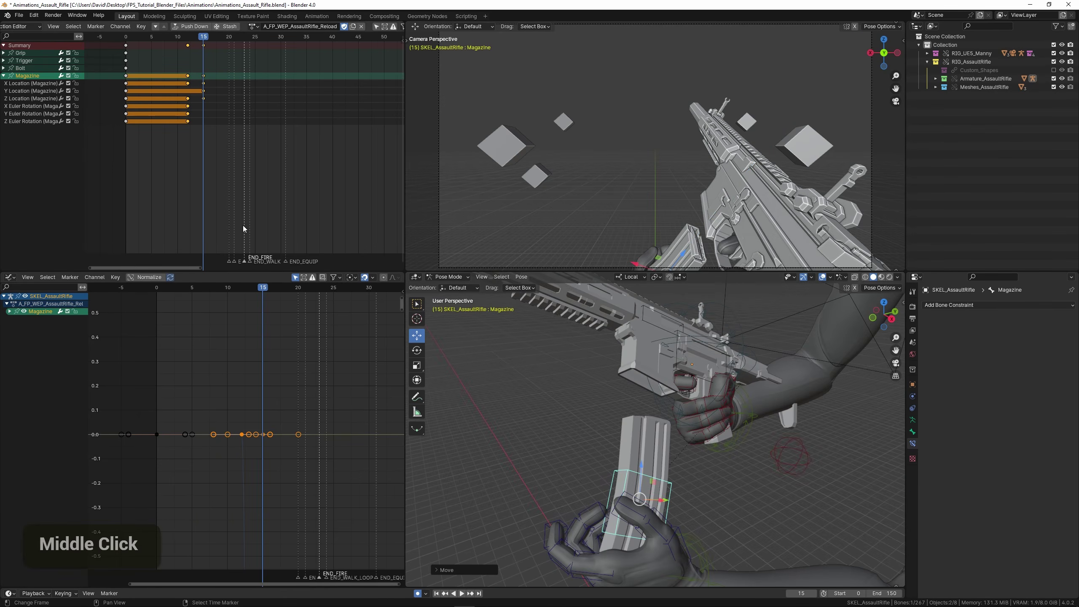
# Play back the start of the reload to check the timing of the magazine's pull from the rifle.
pyautogui.click(135, 155)
pyautogui.press('space')
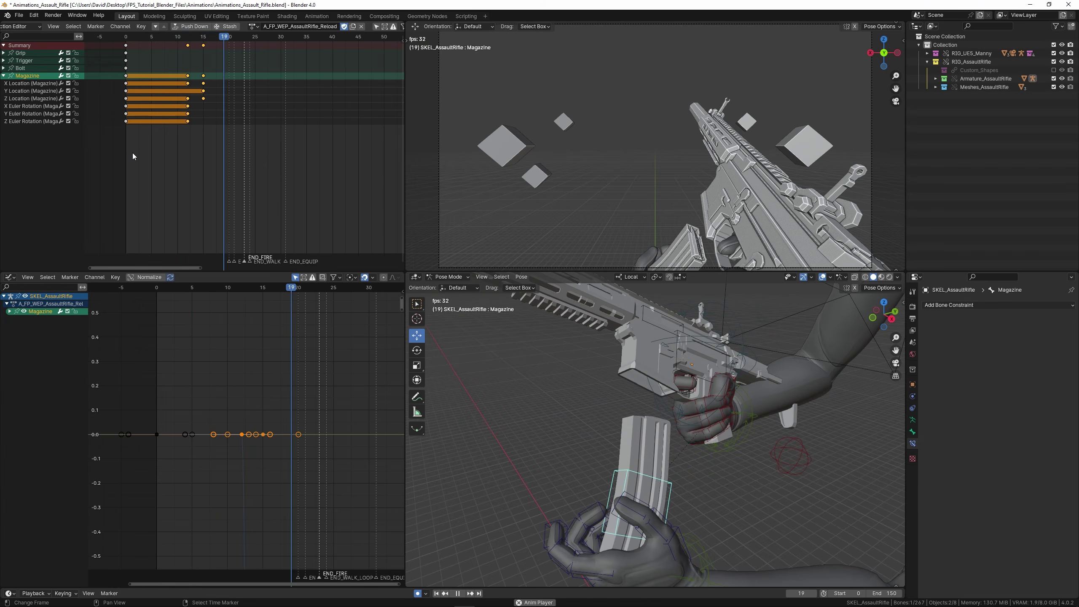
pyautogui.click(124, 140)
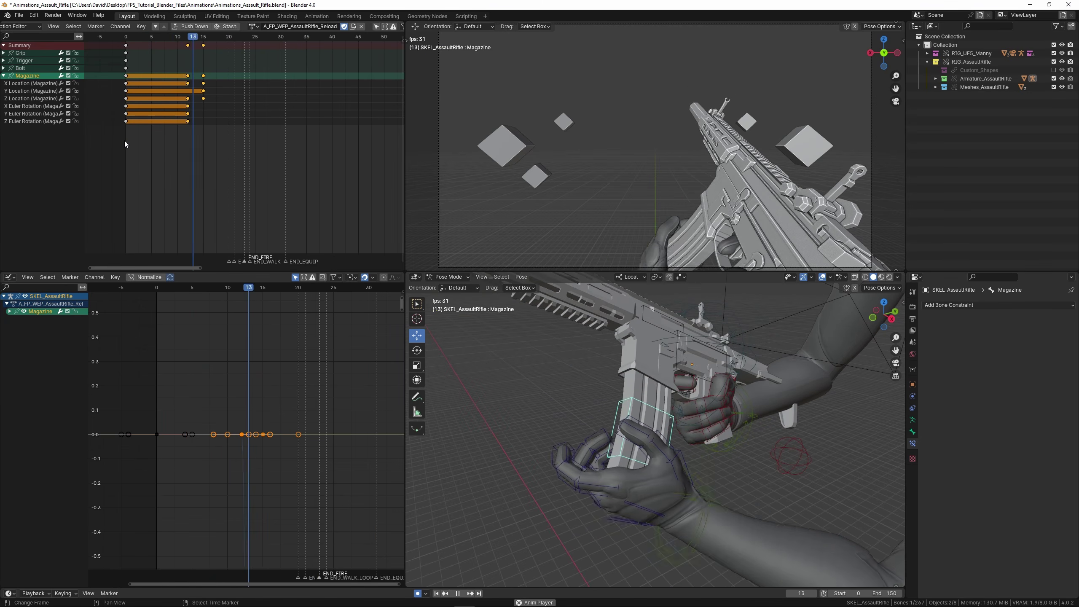
pyautogui.click(124, 140)
pyautogui.press('space')
# At frame 23, rotate the magazine and move it down into the lowered left hand, aligning it from several angles.
pyautogui.click(184, 134)
pyautogui.moveTo(184, 136); pyautogui.dragTo(217, 139)
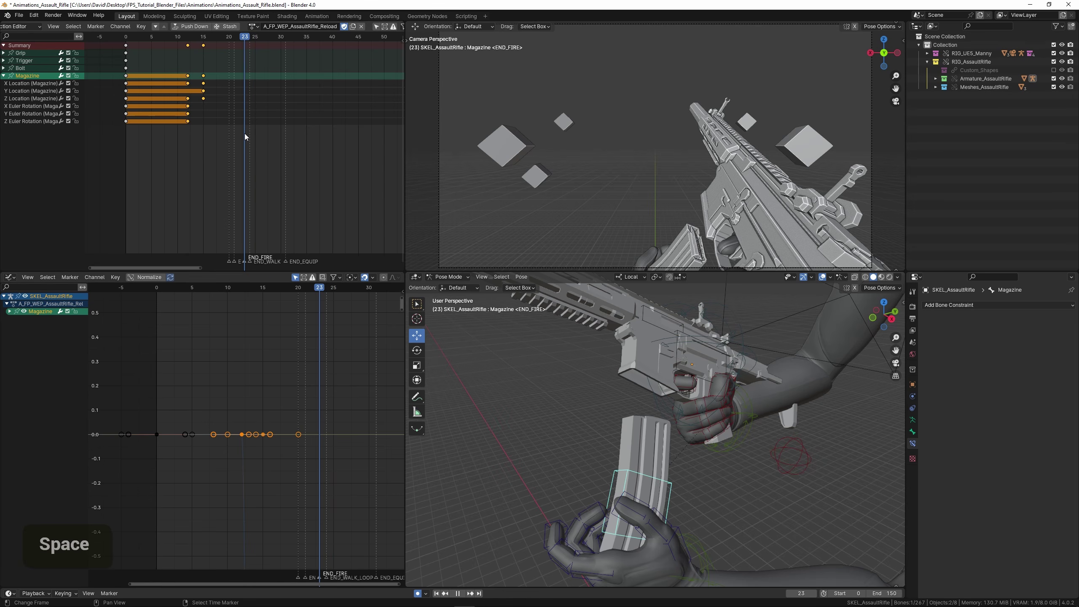
pyautogui.keyDown('shift'); pyautogui.moveTo(706, 472); pyautogui.dragTo(633, 379, button='middle'); pyautogui.keyUp('shift')
pyautogui.press('r')
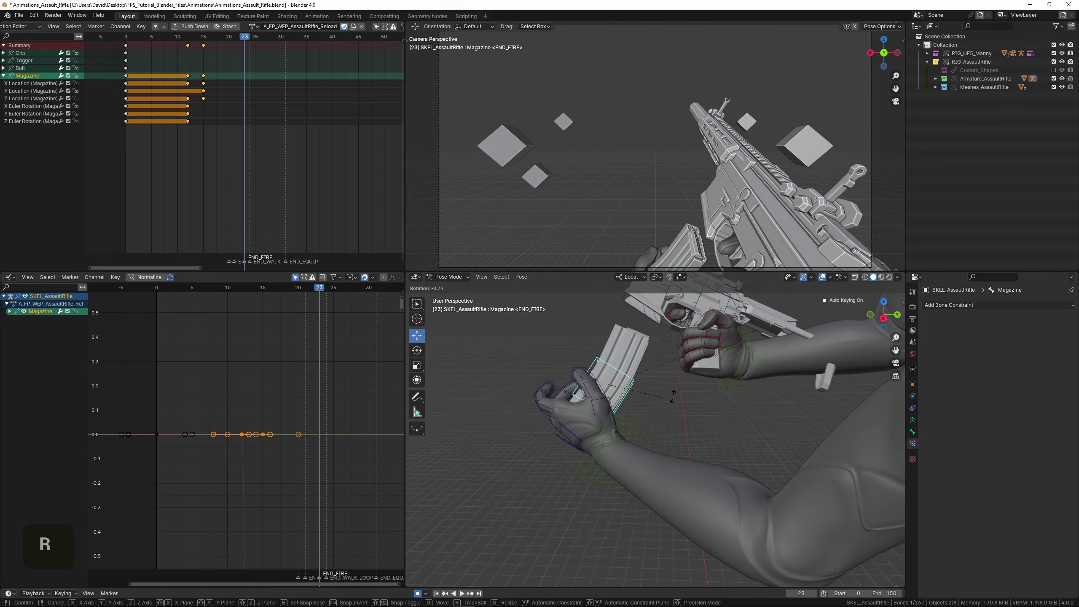
pyautogui.click(668, 353)
pyautogui.press('g')
pyautogui.click(673, 465)
pyautogui.keyDown('shift'); pyautogui.moveTo(672, 465); pyautogui.dragTo(609, 420, button='middle'); pyautogui.keyUp('shift')
pyautogui.scroll(2, 609, 420)
pyautogui.press('g')
pyautogui.click(700, 434)
pyautogui.moveTo(700, 434); pyautogui.dragTo(723, 428, button='middle')
pyautogui.press('g')
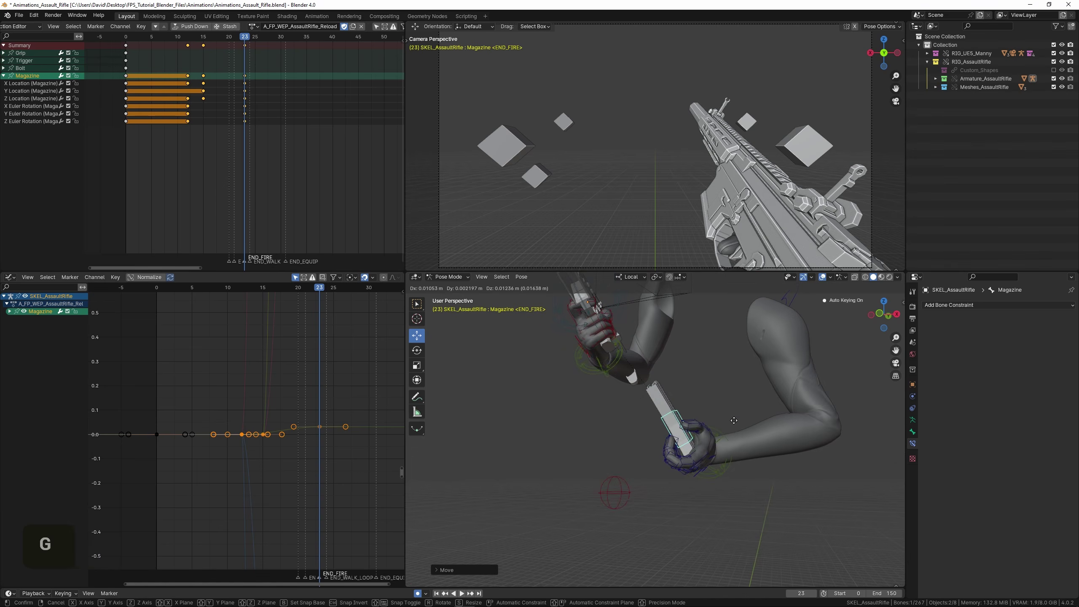
pyautogui.click(771, 401)
# Rotate the magazine about its local Y and Z axes at frame 23 and reposition it to fit the left hand's grip.
pyautogui.moveTo(770, 402)
pyautogui.keyDown('shift'); pyautogui.mouseDown(button='middle')
pyautogui.moveTo(749, 426)
pyautogui.moveTo(764, 415)
pyautogui.mouseUp(button='middle'); pyautogui.keyUp('shift')
pyautogui.press('r')
pyautogui.press('y')
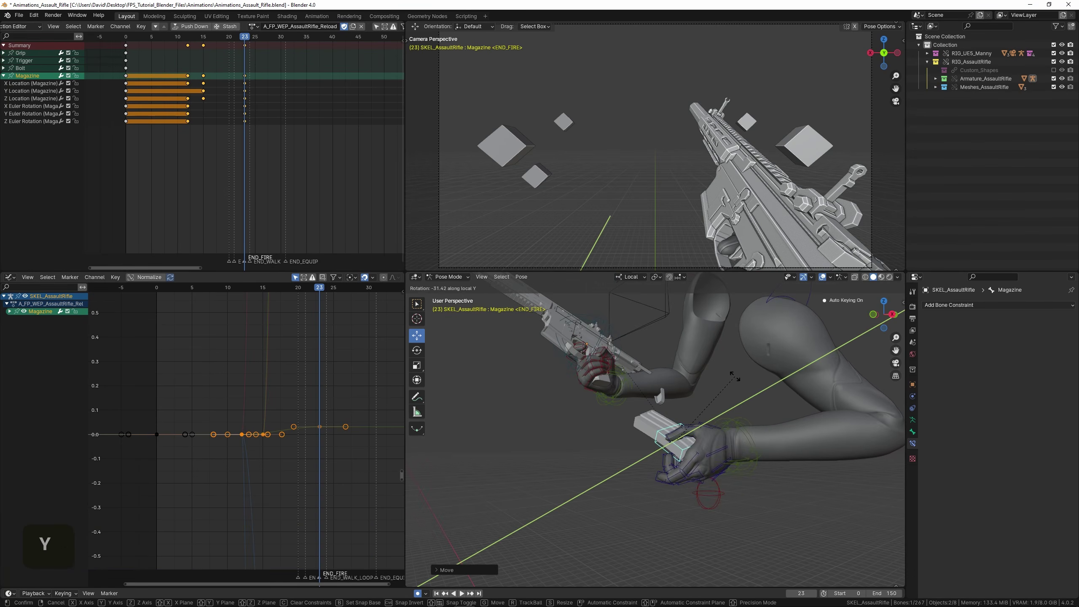
pyautogui.click(746, 415)
pyautogui.press('r')
pyautogui.press('z')
pyautogui.click(719, 388)
pyautogui.moveTo(719, 388); pyautogui.dragTo(710, 425, button='middle')
pyautogui.press('r')
pyautogui.click(718, 391)
pyautogui.press('g')
pyautogui.click(683, 411)
pyautogui.scroll(-3, 683, 411)
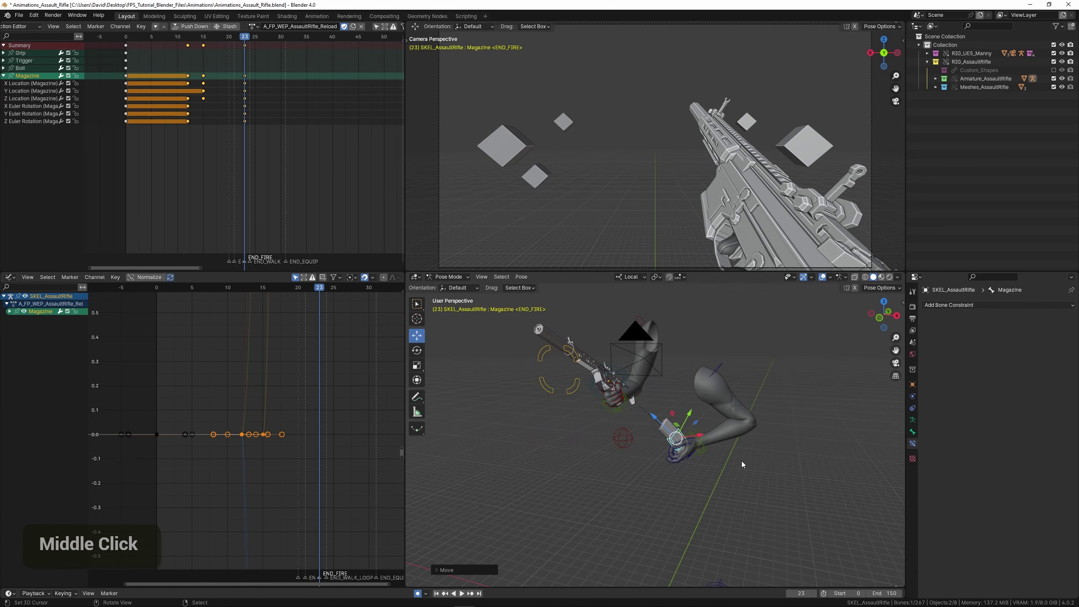
# Select the left elbow pole control and reposition it at frame 23 to adjust the left arm's bend.
pyautogui.scroll(-3, 742, 461)
pyautogui.rightClick(694, 527)
pyautogui.moveTo(693, 527); pyautogui.dragTo(699, 449, button='middle')
pyautogui.scroll(2, 617, 450)
pyautogui.press('g')
pyautogui.click(641, 455)
pyautogui.press('g')
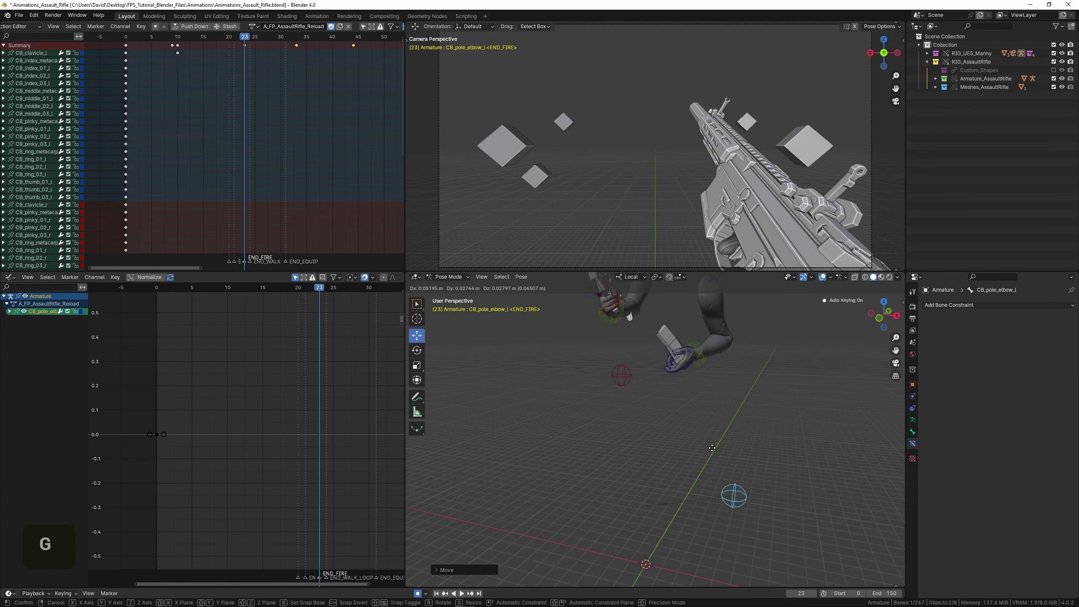
pyautogui.click(723, 448)
pyautogui.keyDown('shift'); pyautogui.moveTo(720, 406); pyautogui.dragTo(714, 427, button='middle'); pyautogui.keyUp('shift')
pyautogui.moveTo(715, 427); pyautogui.dragTo(683, 436, button='middle')
pyautogui.keyDown('shift'); pyautogui.moveTo(683, 436); pyautogui.dragTo(678, 467, button='middle'); pyautogui.keyUp('shift')
pyautogui.scroll(2, 680, 459)
# Select the CB_clavicle_l control and move it at frame 23 to adjust the left shoulder's pose.
pyautogui.rightClick(693, 332)
pyautogui.keyDown('shift'); pyautogui.moveTo(693, 332); pyautogui.dragTo(628, 421, button='middle'); pyautogui.keyUp('shift')
pyautogui.scroll(2, 622, 408)
pyautogui.press('g')
pyautogui.click(632, 398)
pyautogui.scroll(-2, 629, 399)
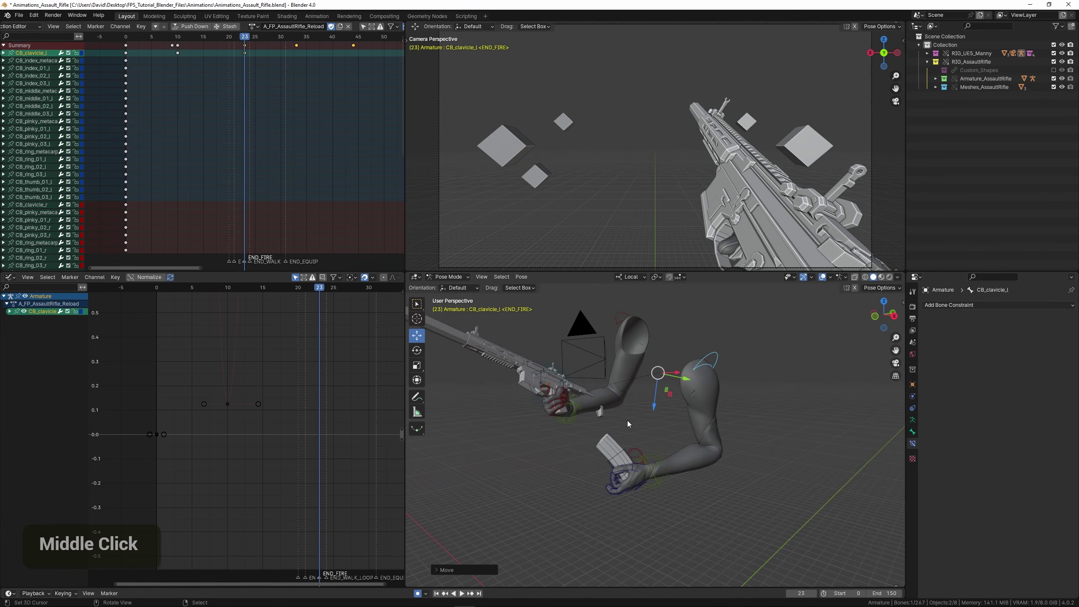
# Reselect the Magazine bone and review how it follows the left hand through about frame 17.
pyautogui.rightClick(619, 459)
pyautogui.press('space')
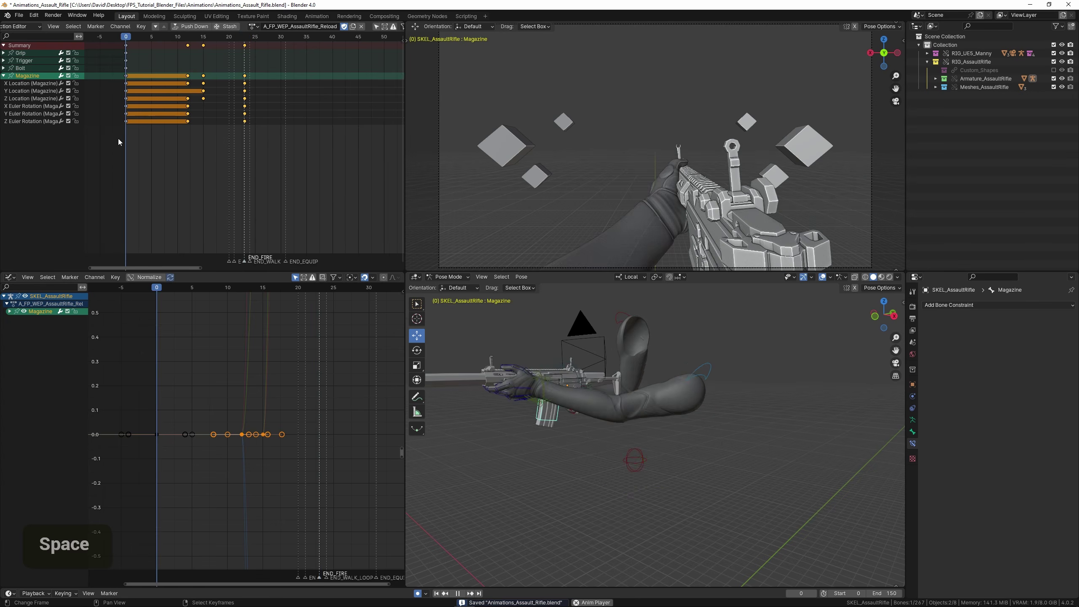
pyautogui.scroll(2, 127, 140)
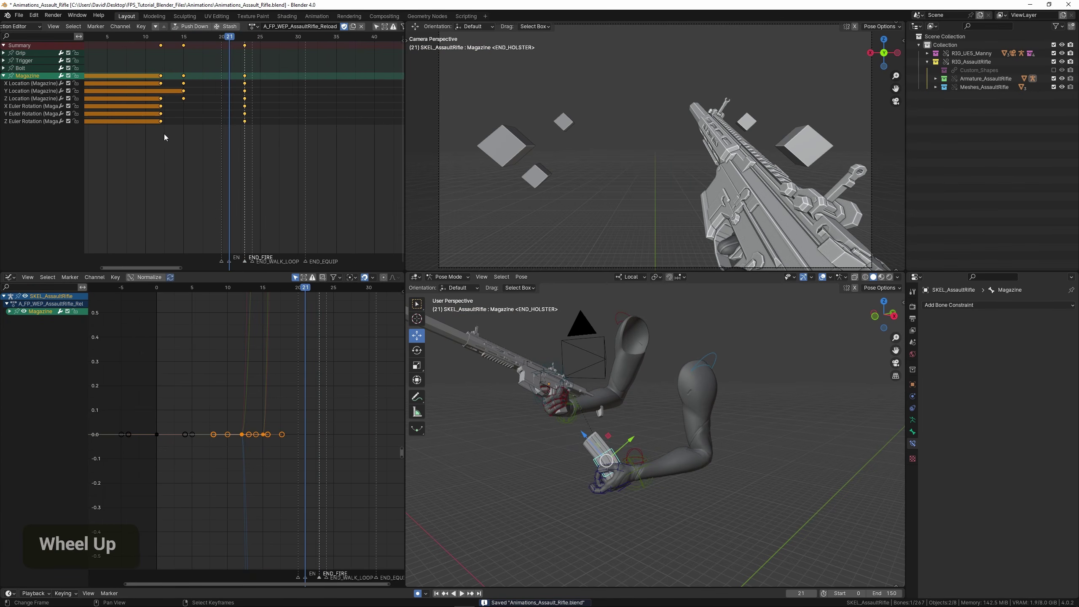
pyautogui.moveTo(191, 117); pyautogui.dragTo(199, 115)
pyautogui.moveTo(650, 412); pyautogui.dragTo(630, 389, button='middle')
pyautogui.scroll(3, 669, 407)
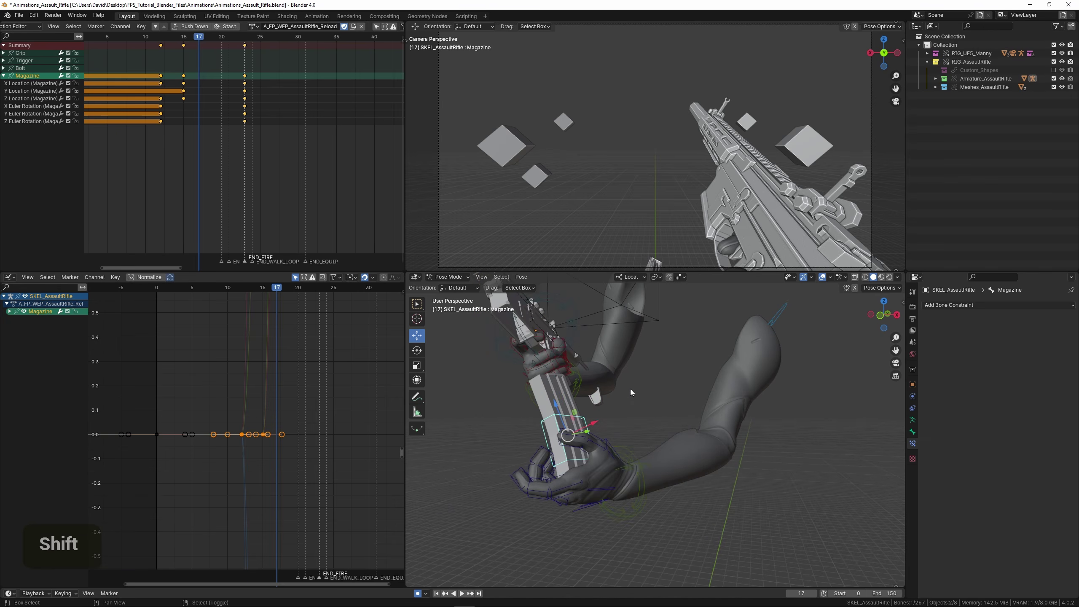
# Select the Magazine keyframes at frame 15 and move them one frame earlier to frame 14.
pyautogui.moveTo(172, 125); pyautogui.dragTo(191, 97)
pyautogui.rightClick(185, 76)
pyautogui.press('g')
pyautogui.click(177, 87)
# Reselect the Magazine bone at frame 16, then move and rotate the magazine into the left hand.
pyautogui.rightClick(545, 413)
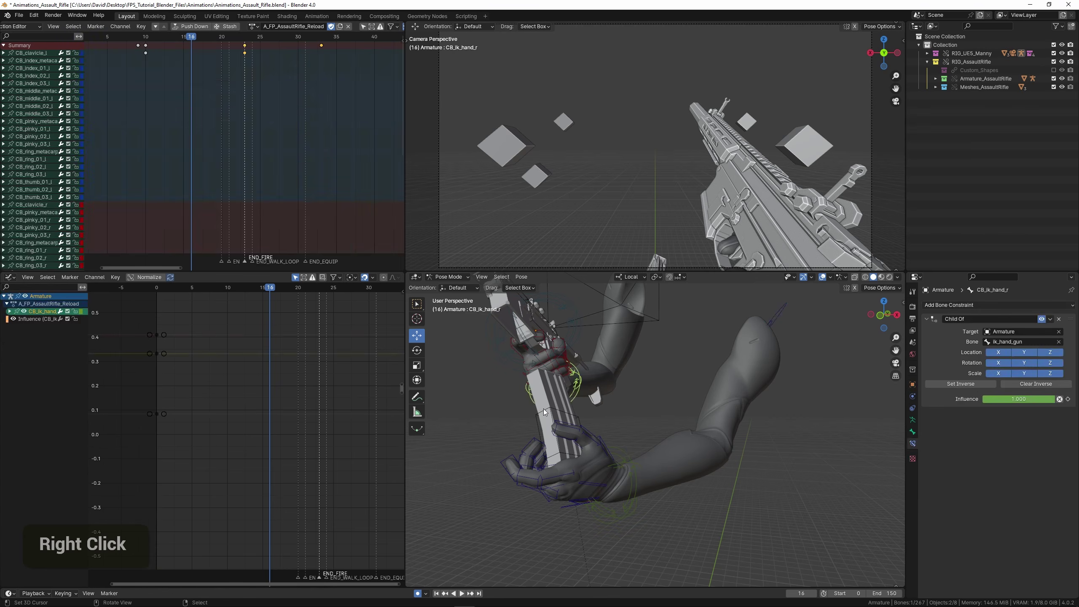
pyautogui.rightClick(535, 419)
pyautogui.keyDown('shift'); pyautogui.moveTo(570, 425); pyautogui.dragTo(620, 441, button='middle'); pyautogui.keyUp('shift')
pyautogui.keyDown('shift'); pyautogui.moveTo(627, 442); pyautogui.dragTo(693, 479, button='middle'); pyautogui.keyUp('shift')
pyautogui.press('g')
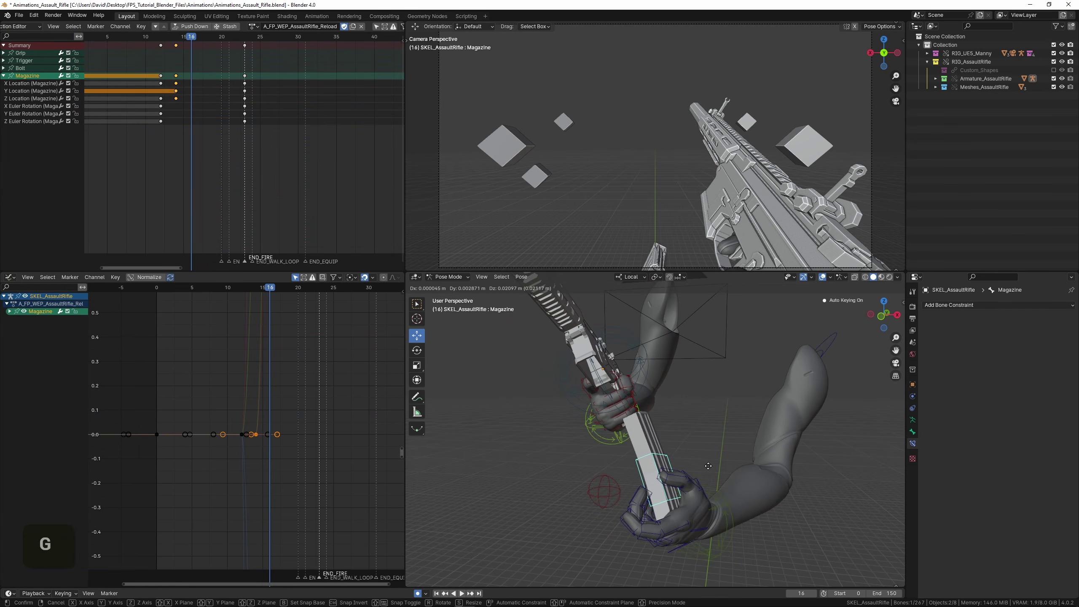
pyautogui.click(709, 451)
pyautogui.press('r')
pyautogui.click(715, 413)
pyautogui.moveTo(715, 413); pyautogui.dragTo(682, 410, button='middle')
# Rotate the magazine about its local Z axis at frame 16, then fine-tune its tilt and position in the palm.
pyautogui.press('r')
pyautogui.press('y')
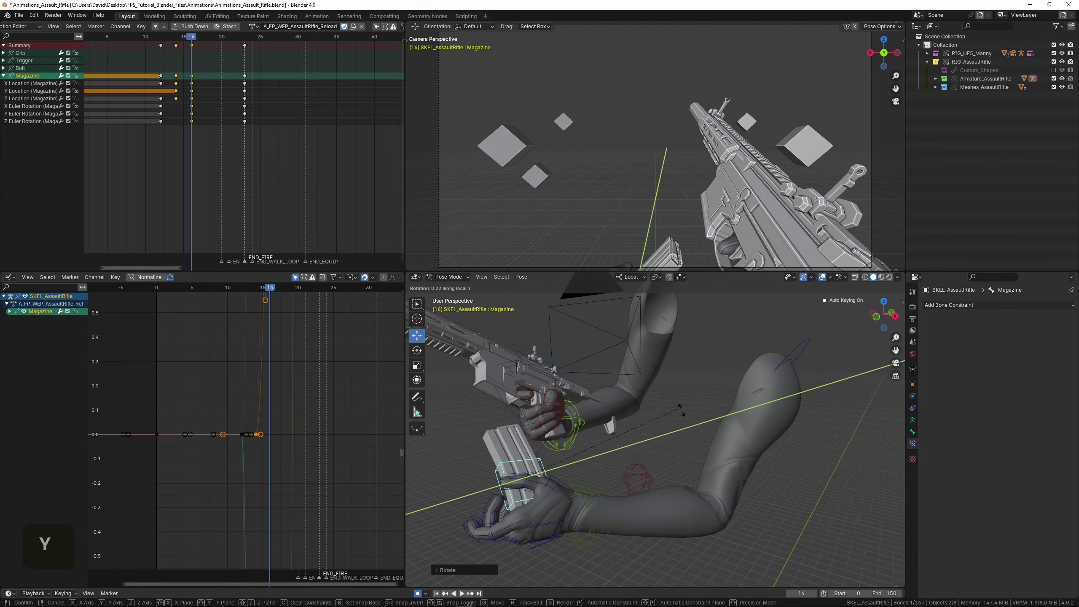
pyautogui.press('z')
pyautogui.click(666, 472)
pyautogui.moveTo(680, 455); pyautogui.dragTo(626, 436, button='middle')
pyautogui.scroll(2, 626, 435)
pyautogui.press('r')
pyautogui.click(629, 428)
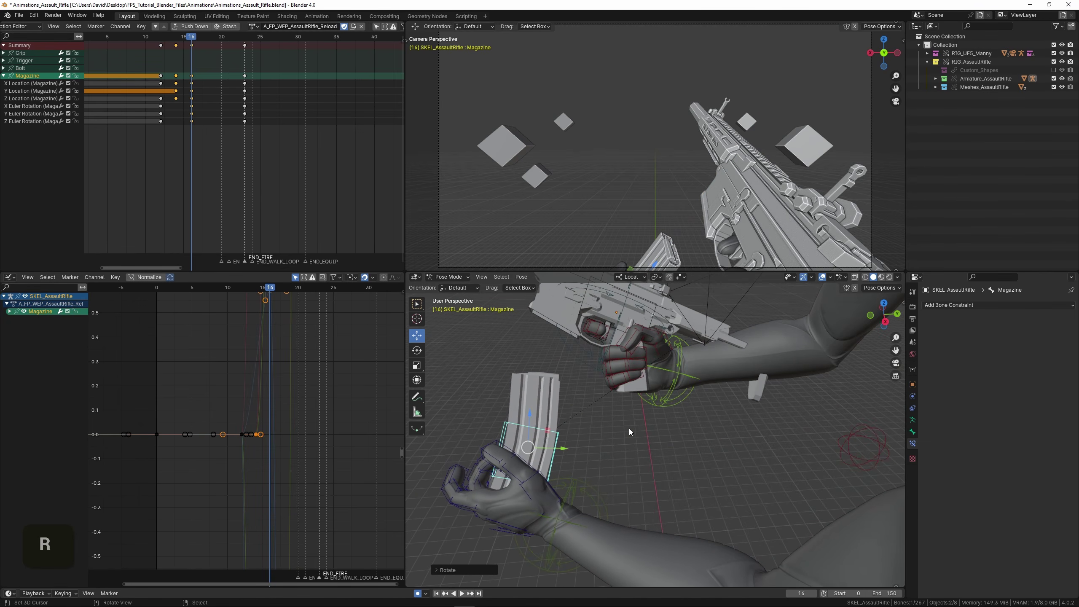
pyautogui.press('g')
pyautogui.click(636, 435)
# Replay the removal, return to frame 16, and refine the magazine's rotation and position against the left hand.
pyautogui.click(148, 123)
pyautogui.press('space')
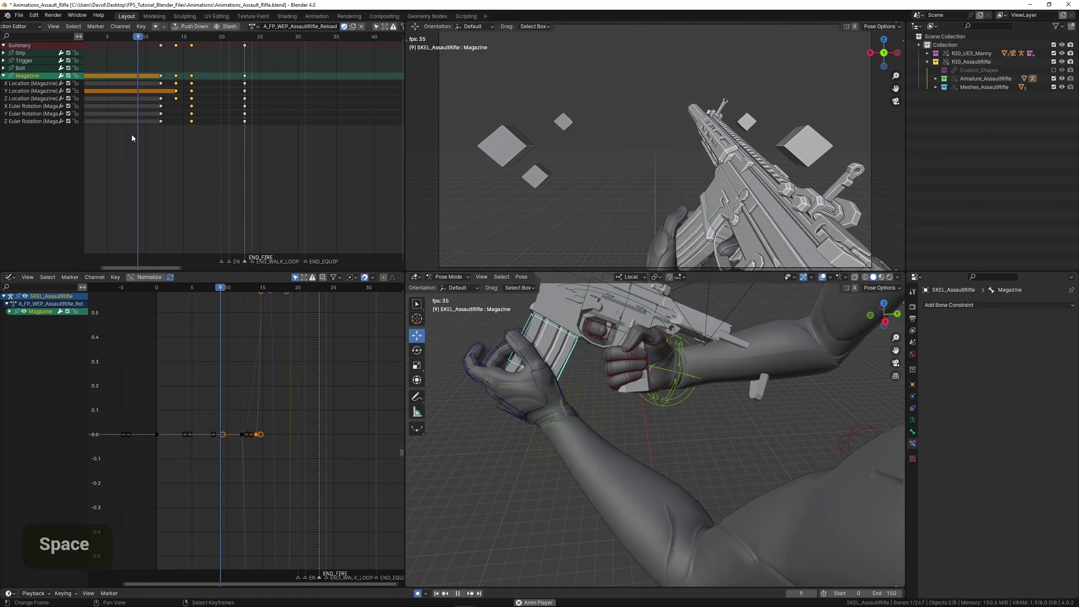
pyautogui.click(189, 135)
pyautogui.moveTo(533, 453); pyautogui.dragTo(705, 402, button='middle')
pyautogui.scroll(3, 710, 383)
pyautogui.press('r')
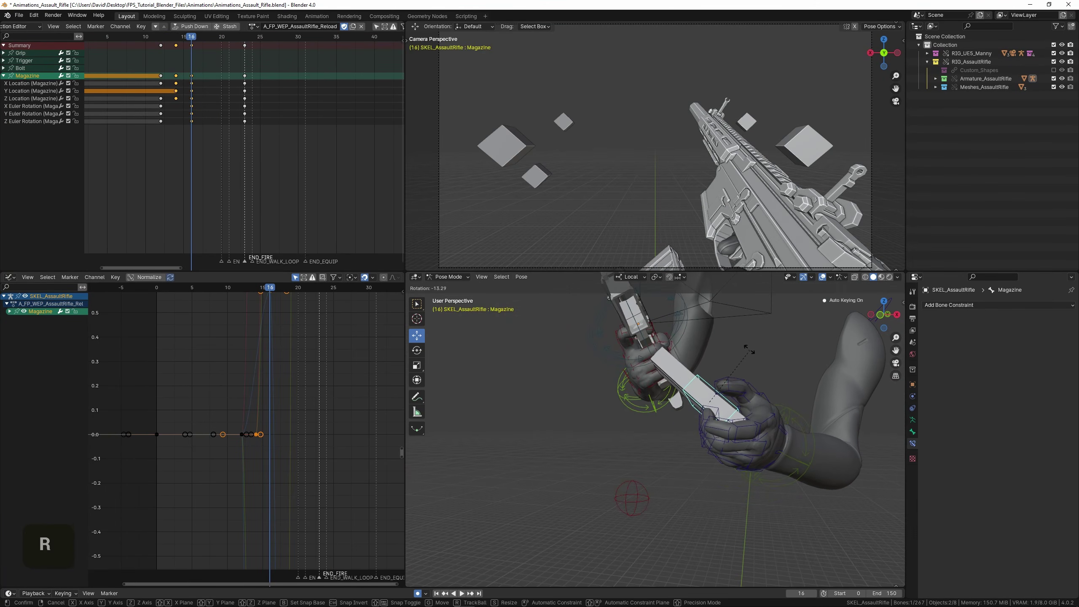
pyautogui.click(749, 352)
pyautogui.keyDown('shift'); pyautogui.moveTo(741, 352); pyautogui.dragTo(616, 427, button='middle'); pyautogui.keyUp('shift')
pyautogui.press('g')
pyautogui.click(693, 413)
pyautogui.keyDown('shift'); pyautogui.moveTo(616, 427); pyautogui.dragTo(659, 408, button='middle'); pyautogui.keyUp('shift')
pyautogui.scroll(2, 672, 407)
pyautogui.press('r')
pyautogui.click(691, 401)
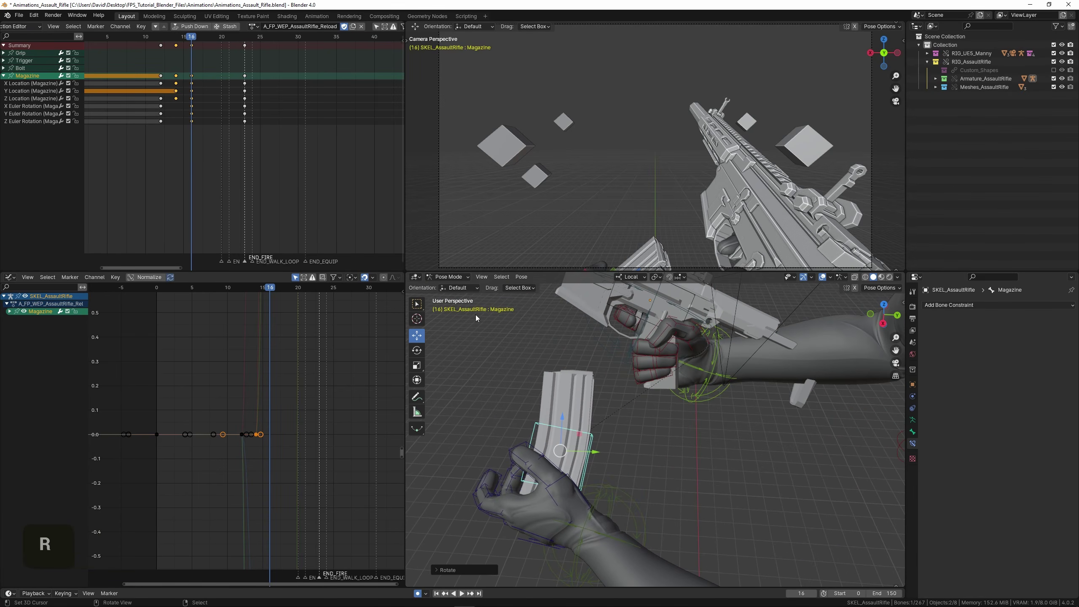
# Play and scrub the magazine's removal around frames 12 to 16 to check how it leaves the rifle.
pyautogui.press('space')
pyautogui.press('space')
pyautogui.moveTo(220, 153); pyautogui.dragTo(170, 138)
pyautogui.click(132, 146)
pyautogui.click(157, 140)
pyautogui.press('space')
pyautogui.moveTo(516, 414); pyautogui.dragTo(610, 395, button='middle')
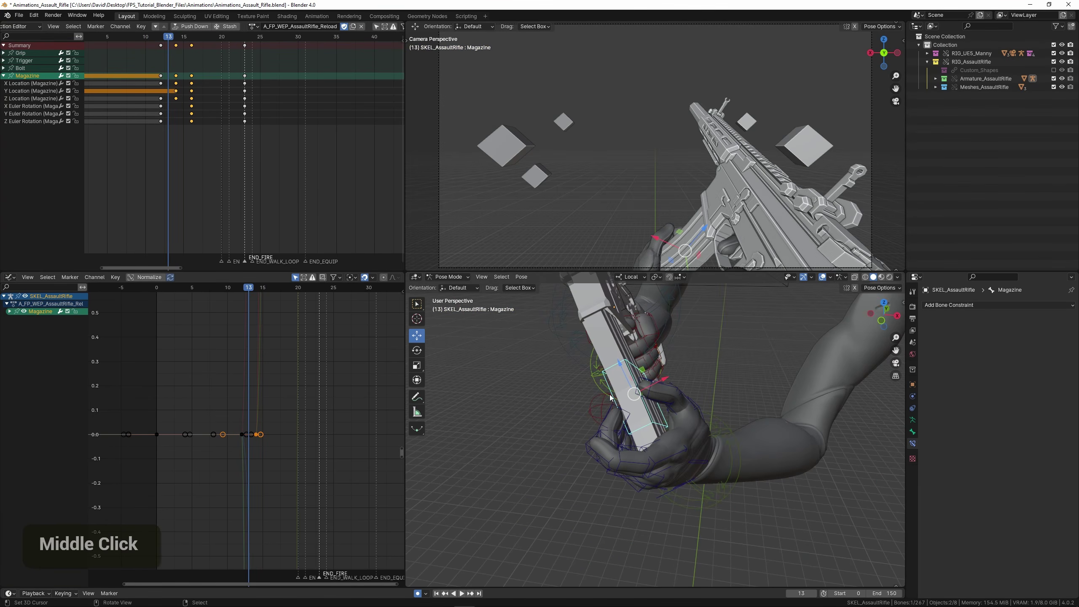
# Advance to frame 14 and rotate the magazine to match the left hand's angle.
pyautogui.press('Right')
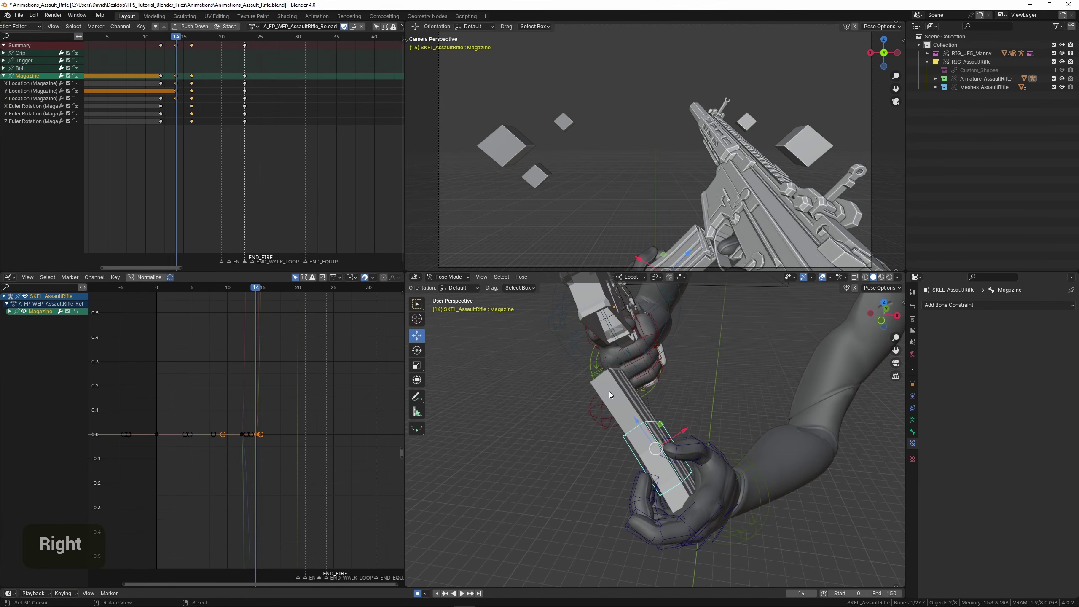
pyautogui.moveTo(610, 392); pyautogui.dragTo(634, 398, button='middle')
pyautogui.press('r')
pyautogui.click(721, 354)
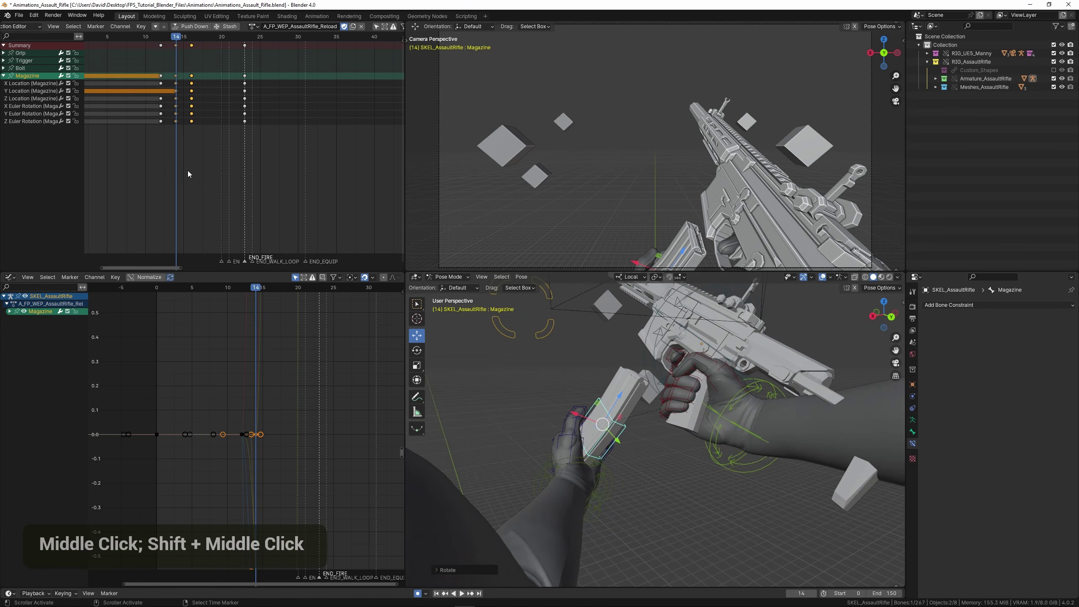
# Play back the reload and scrub to frame 24 to check the magazine against the hand's lowered hold.
pyautogui.press('space')
pyautogui.scroll(-3, 127, 169)
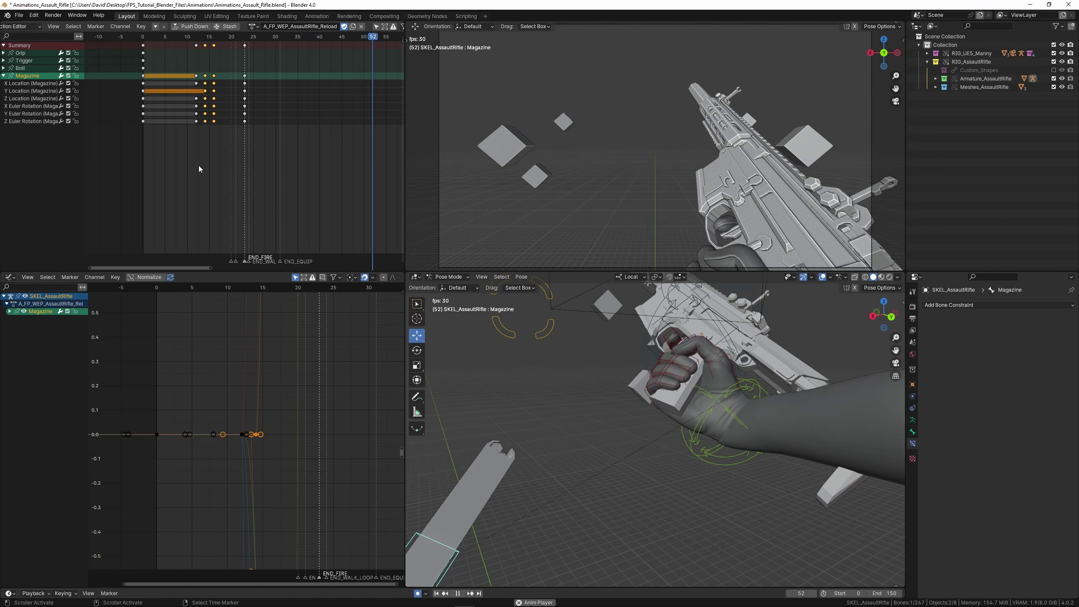
pyautogui.press('space')
pyautogui.keyDown('shift'); pyautogui.moveTo(218, 153); pyautogui.dragTo(250, 152, button='right'); pyautogui.keyUp('shift')
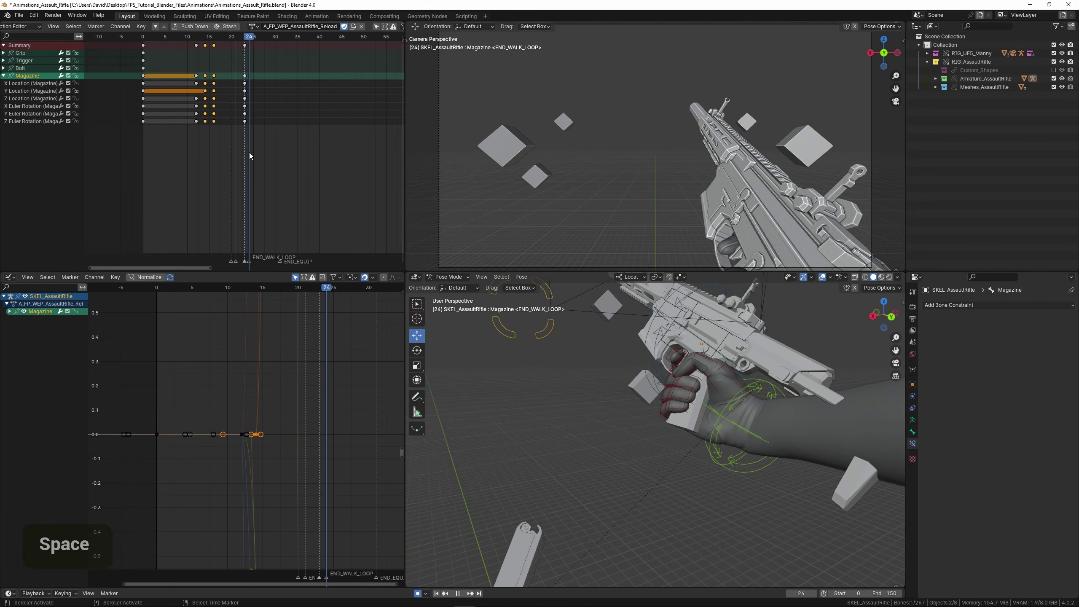
# Select the Magazine keyframes at frame 23 and duplicate them to frame 33.
pyautogui.rightClick(246, 77)
pyautogui.hotkey('shift', 'd')
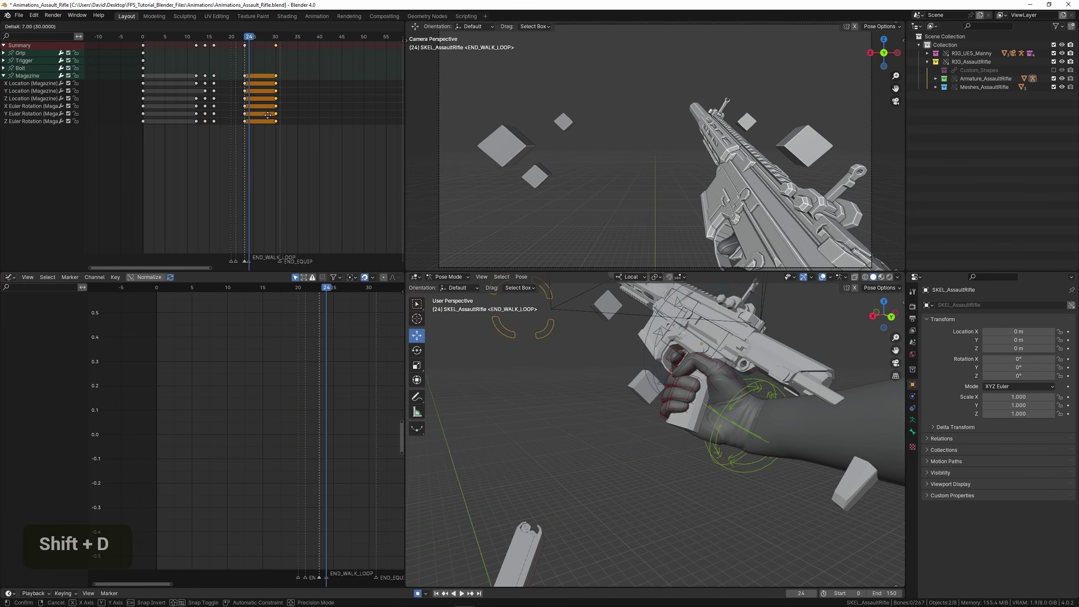
pyautogui.click(225, 129)
# Scrub the lowered hand's motion to frame 40 and move the duplicated Magazine keyframes from frame 33 to frame 37.
pyautogui.moveTo(539, 502); pyautogui.dragTo(619, 432, button='middle')
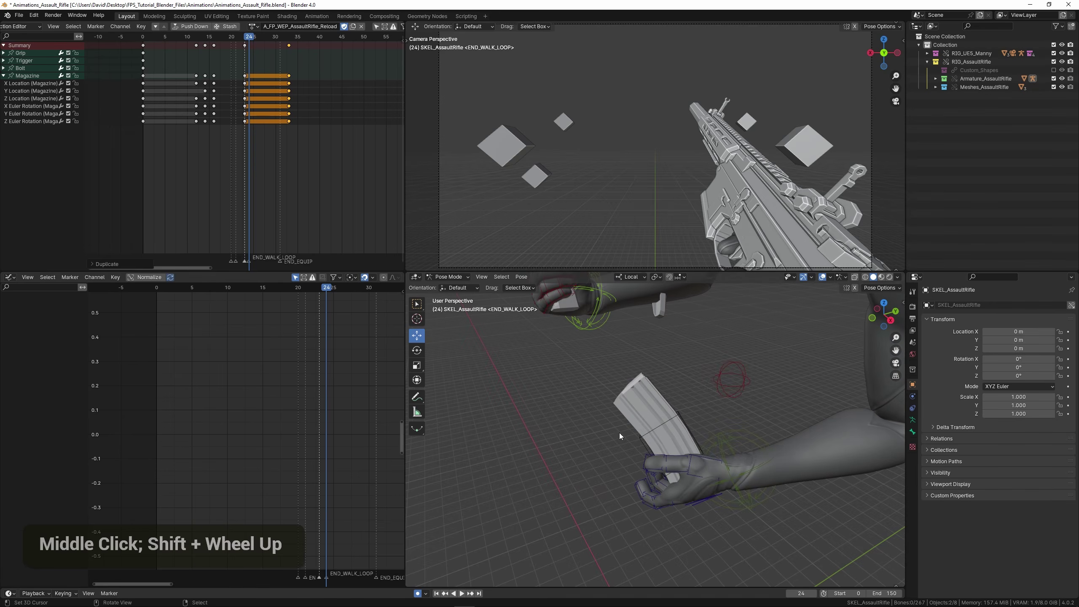
pyautogui.rightClick(641, 438)
pyautogui.keyDown('shift'); pyautogui.moveTo(235, 131); pyautogui.dragTo(260, 131, button='right'); pyautogui.keyUp('shift')
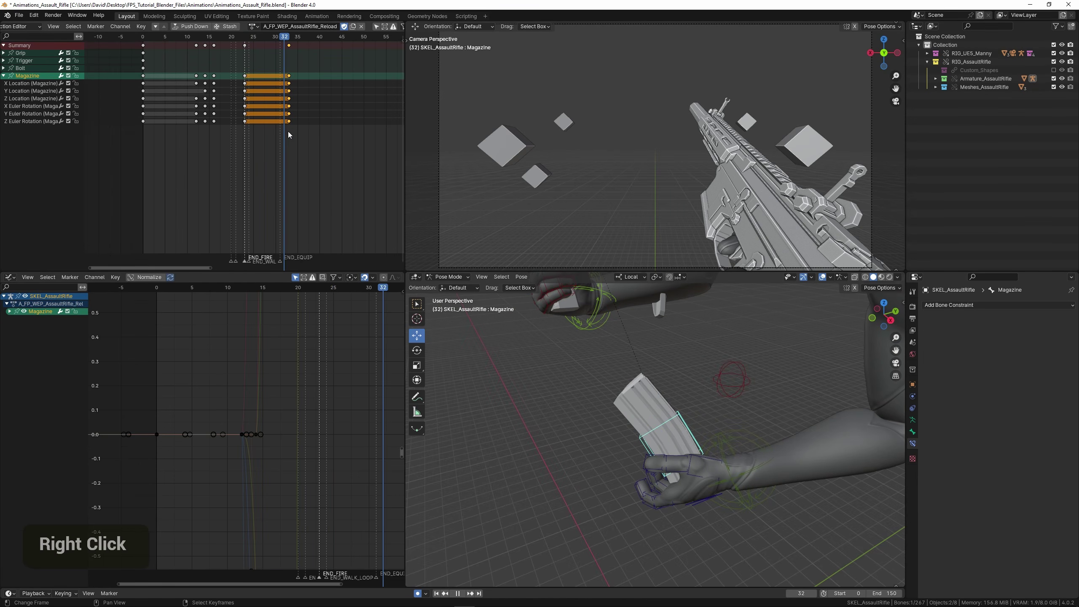
pyautogui.moveTo(289, 132); pyautogui.dragTo(317, 134)
pyautogui.scroll(-1, 315, 134)
pyautogui.moveTo(307, 138); pyautogui.dragTo(245, 158, button='middle')
pyautogui.press('g')
pyautogui.click(242, 159)
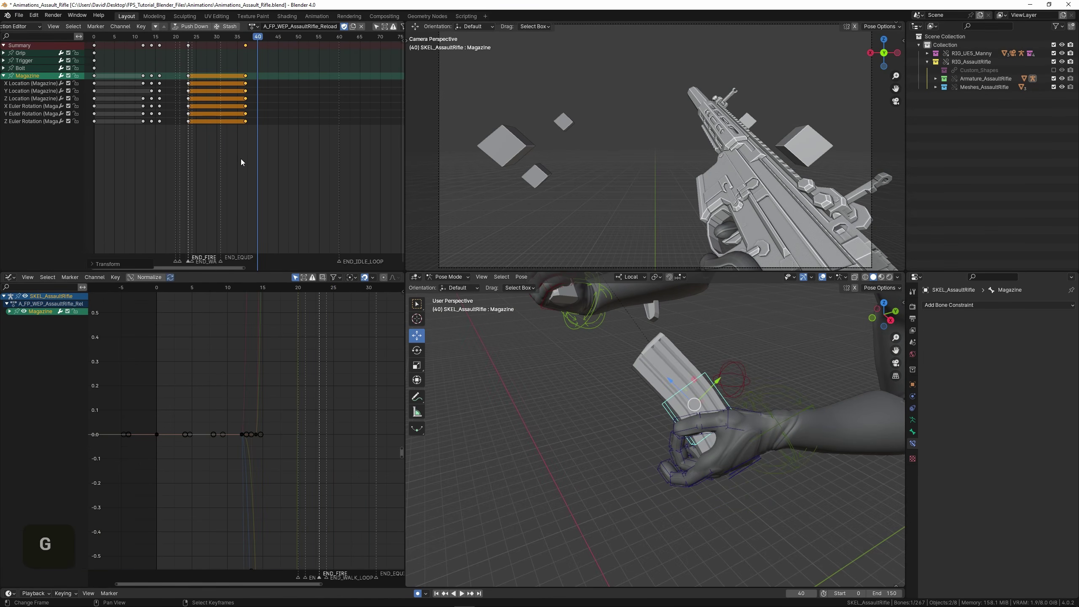
# Review the left hand and magazine up to frame 57, and save the file.
pyautogui.moveTo(283, 145)
pyautogui.mouseDown()
pyautogui.moveTo(247, 130)
pyautogui.moveTo(296, 137)
pyautogui.mouseUp()
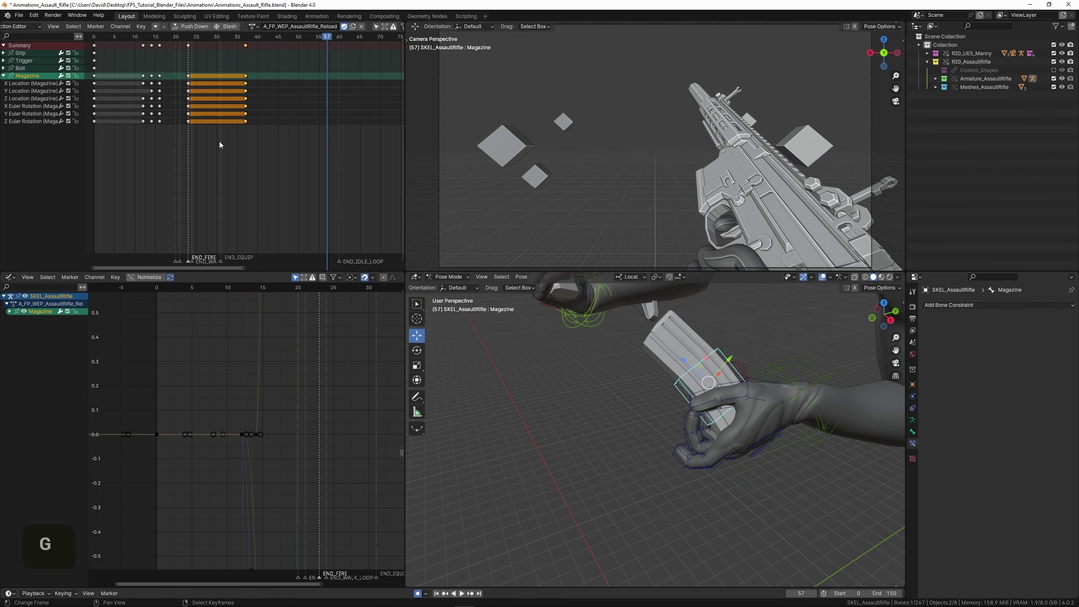
pyautogui.hotkey('ctrl', 's')
pyautogui.keyDown('shift'); pyautogui.moveTo(603, 383); pyautogui.dragTo(563, 427, button='middle'); pyautogui.keyUp('shift')
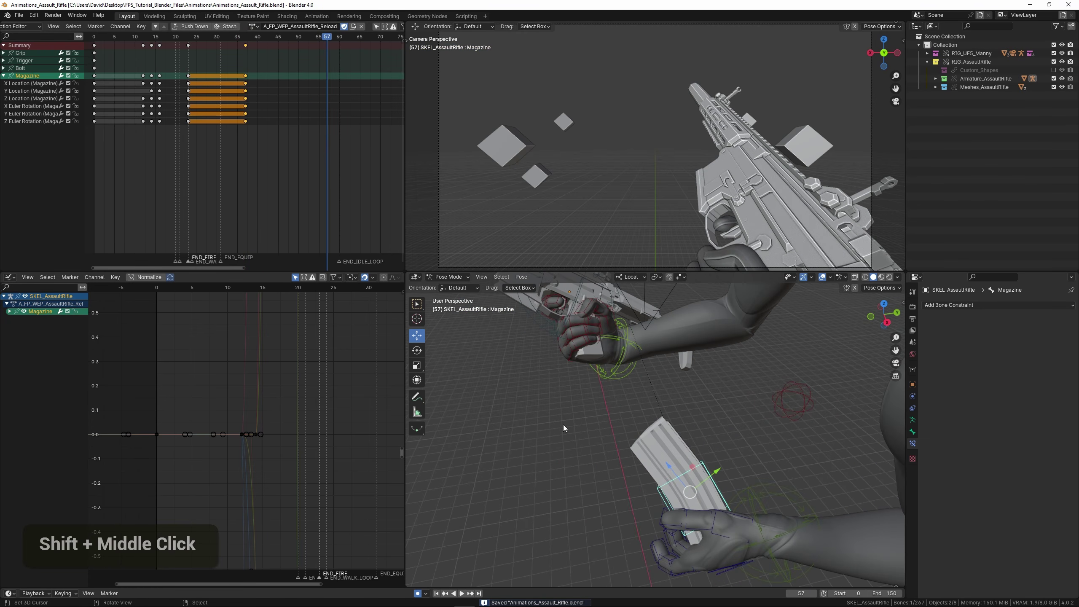
# Duplicate the Magazine keyframes at frame 0 to frame 57 so the magazine is seated again.
pyautogui.rightClick(94, 80)
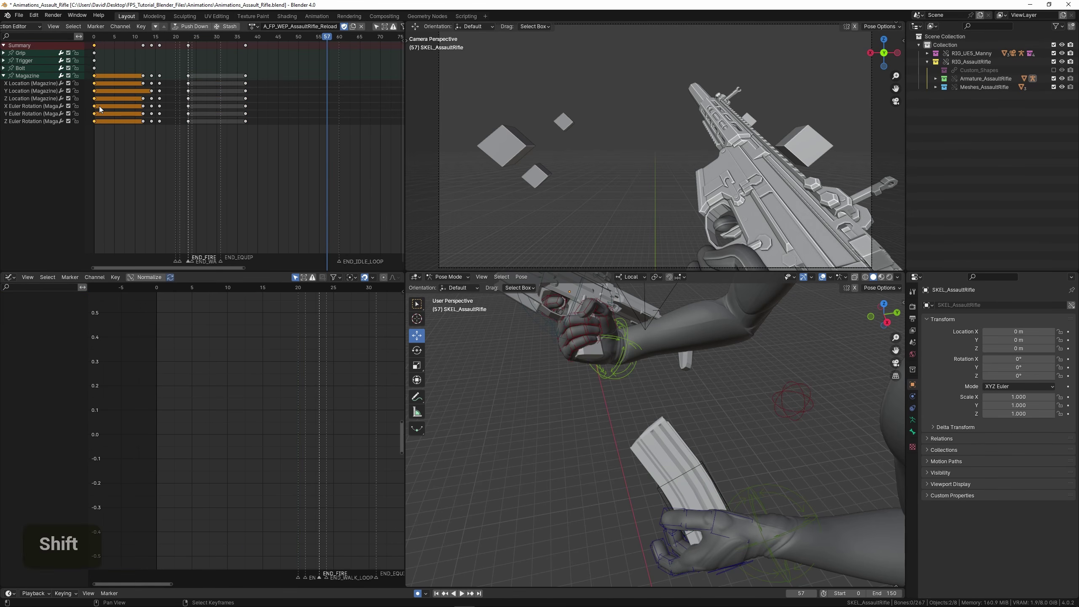
pyautogui.hotkey('shift', 'd')
pyautogui.click(332, 100)
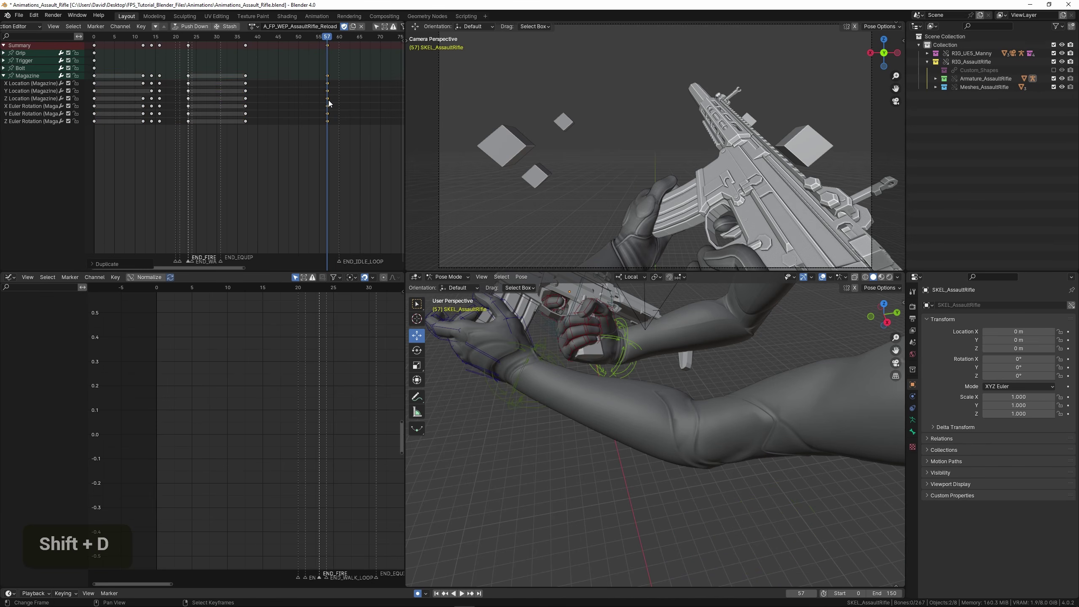
# At frame 56, lower the Magazine bone about 0.06 m along its local Z axis and nudge it into line with the magazine well.
pyautogui.keyDown('shift'); pyautogui.moveTo(501, 340); pyautogui.dragTo(561, 395, button='middle'); pyautogui.keyUp('shift')
pyautogui.scroll(2, 546, 389)
pyautogui.moveTo(561, 395); pyautogui.dragTo(535, 383, button='middle')
pyautogui.keyDown('shift'); pyautogui.moveTo(536, 383); pyautogui.dragTo(589, 373, button='middle'); pyautogui.keyUp('shift')
pyautogui.scroll(1, 604, 372)
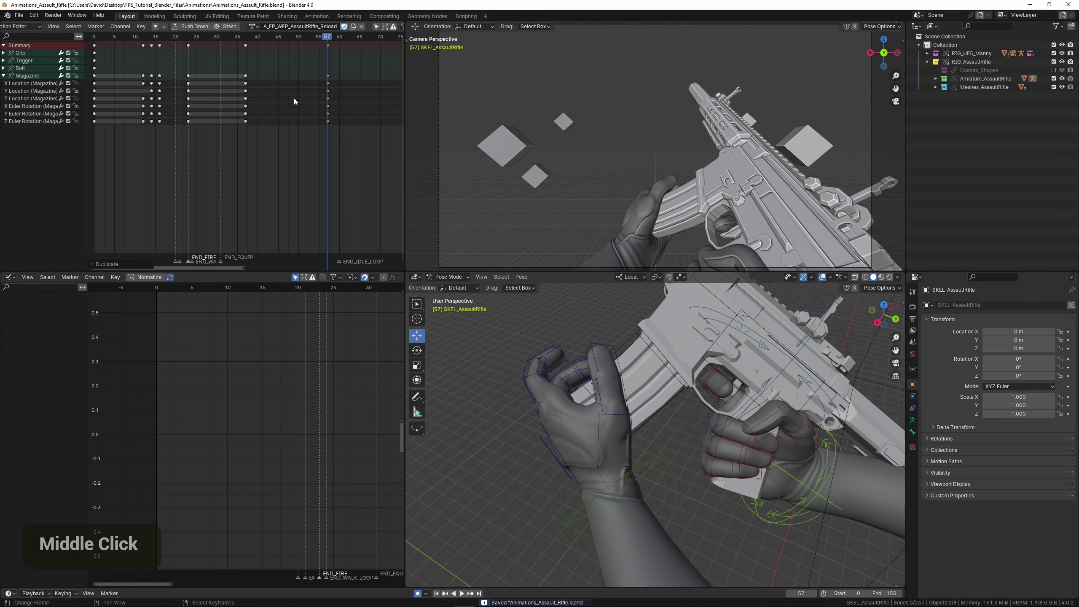
pyautogui.hotkey('ctrl', 'shift', 'space')
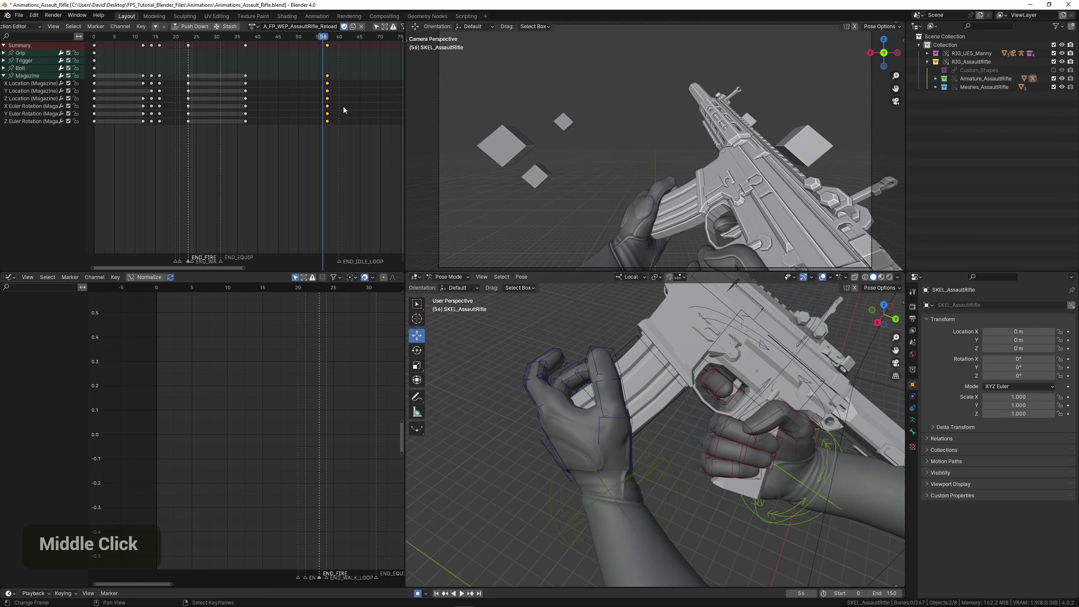
pyautogui.rightClick(630, 350)
pyautogui.scroll(2, 728, 322)
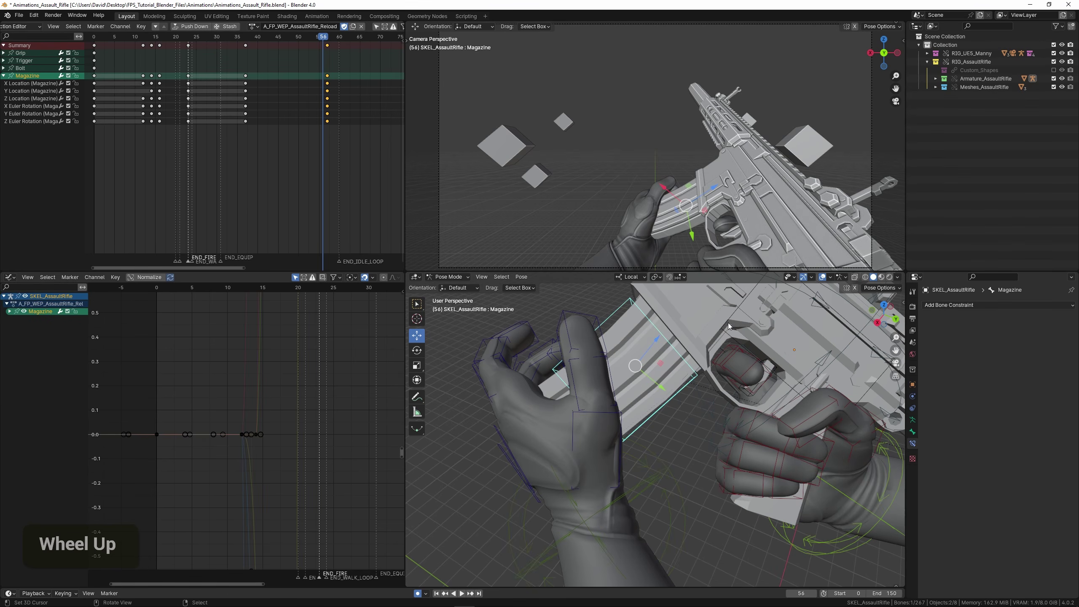
pyautogui.press('g')
pyautogui.press('z')
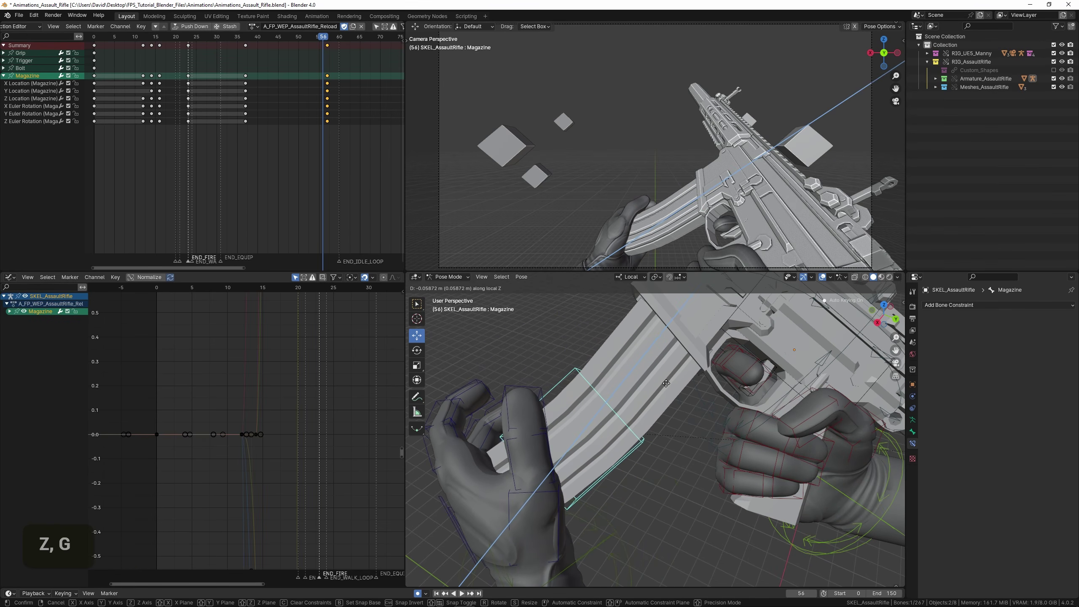
pyautogui.click(660, 396)
pyautogui.press('g')
pyautogui.click(675, 368)
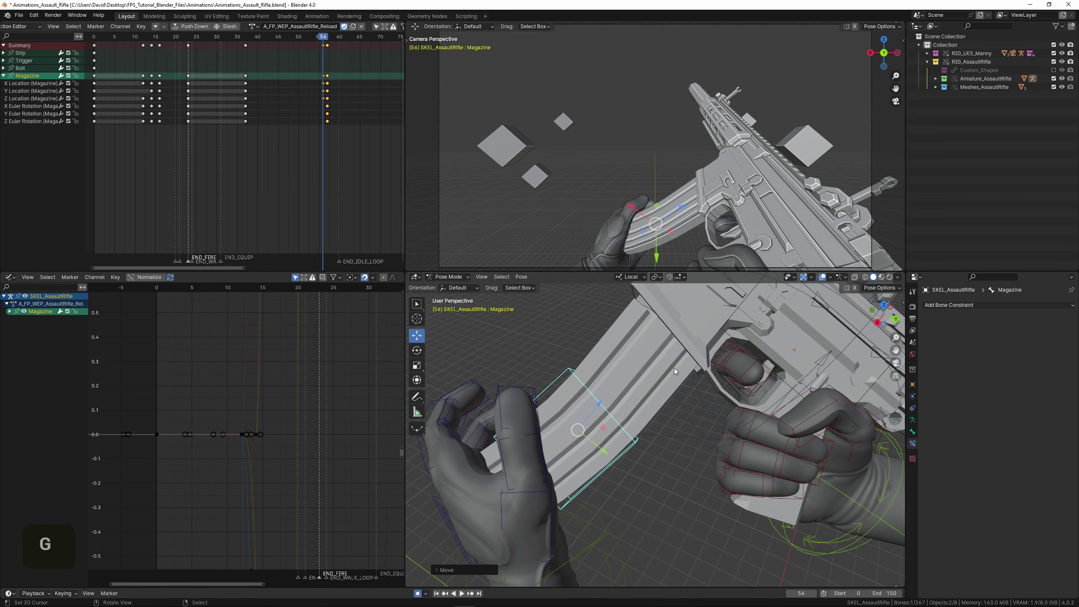
# Rotate and fine-position the Magazine bone at frame 56 so its upper end lines up with the magazine well from the side and below.
pyautogui.keyDown('shift'); pyautogui.moveTo(694, 347); pyautogui.dragTo(570, 390, button='middle'); pyautogui.keyUp('shift')
pyautogui.scroll(2, 705, 327)
pyautogui.press('r')
pyautogui.click(702, 349)
pyautogui.press('g')
pyautogui.keyDown('shift'); pyautogui.click(614, 369); pyautogui.keyUp('shift')
pyautogui.scroll(2, 717, 395)
pyautogui.scroll(-1, 792, 446)
pyautogui.press('g')
pyautogui.press('z')
pyautogui.keyDown('shift'); pyautogui.click(662, 384); pyautogui.keyUp('shift')
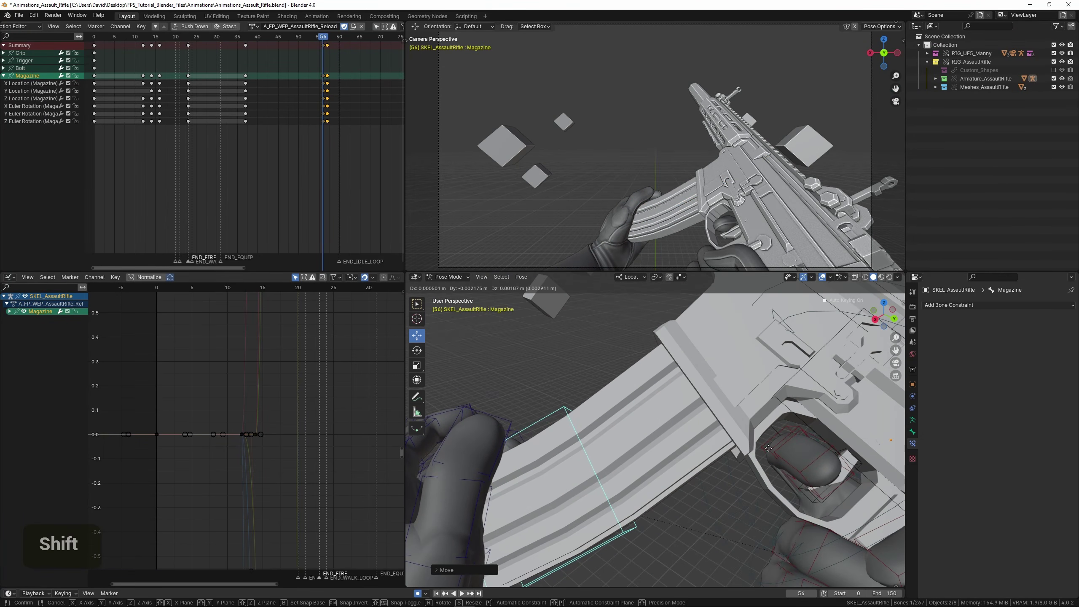
pyautogui.scroll(2, 721, 425)
pyautogui.moveTo(722, 425); pyautogui.dragTo(749, 360, button='middle')
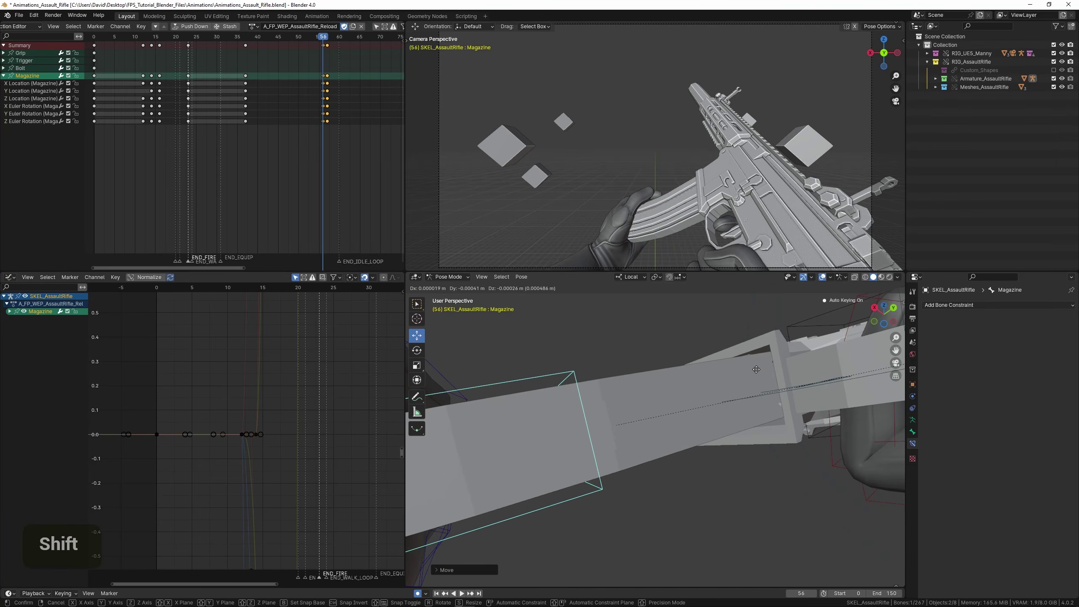
pyautogui.keyDown('shift'); pyautogui.click(706, 390); pyautogui.keyUp('shift')
pyautogui.moveTo(706, 390); pyautogui.dragTo(756, 468, button='middle')
# Play back the insertion and try the frame 56 Magazine keyframes one frame earlier, at frame 55.
pyautogui.press('space')
pyautogui.press('space')
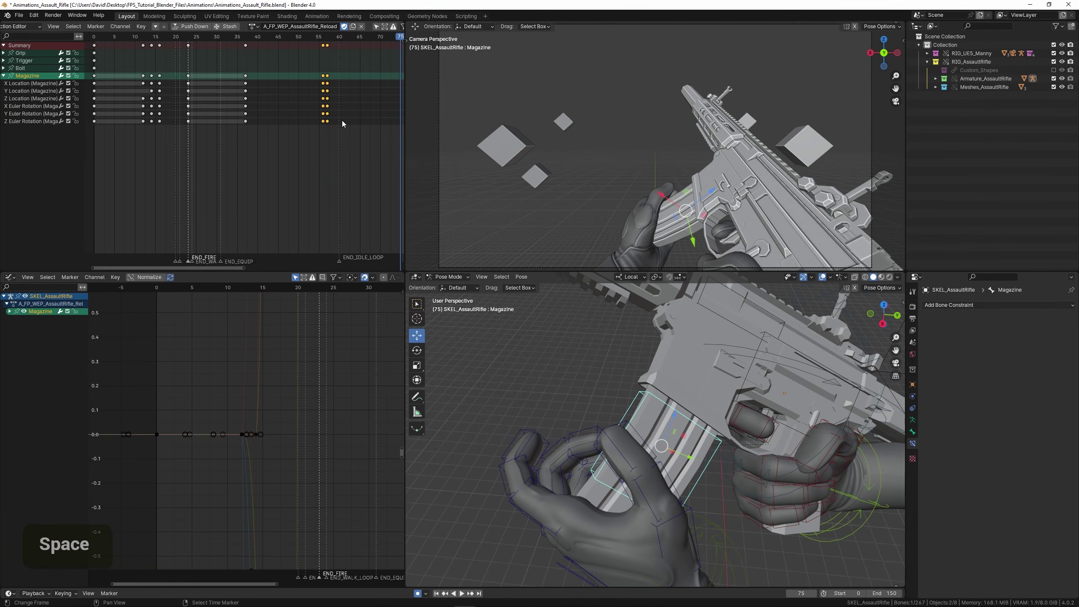
pyautogui.moveTo(342, 120); pyautogui.dragTo(307, 101, button='middle')
pyautogui.rightClick(345, 75)
pyautogui.press('g')
pyautogui.click(338, 79)
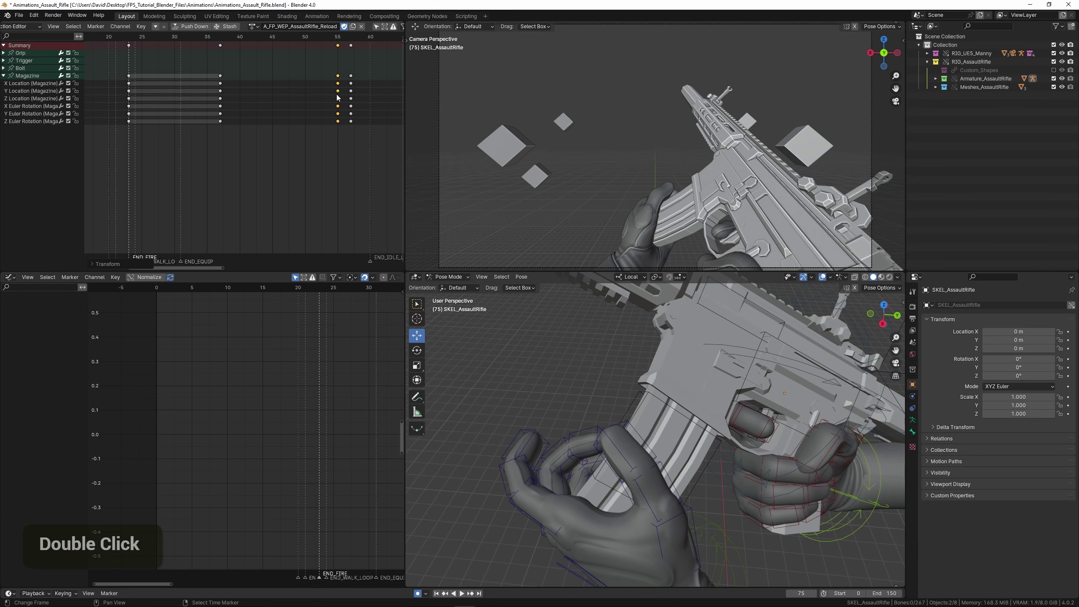
# Move the Magazine keyframes from frame 55 back to frame 56 and play back the insertion.
pyautogui.moveTo(339, 83); pyautogui.dragTo(344, 97)
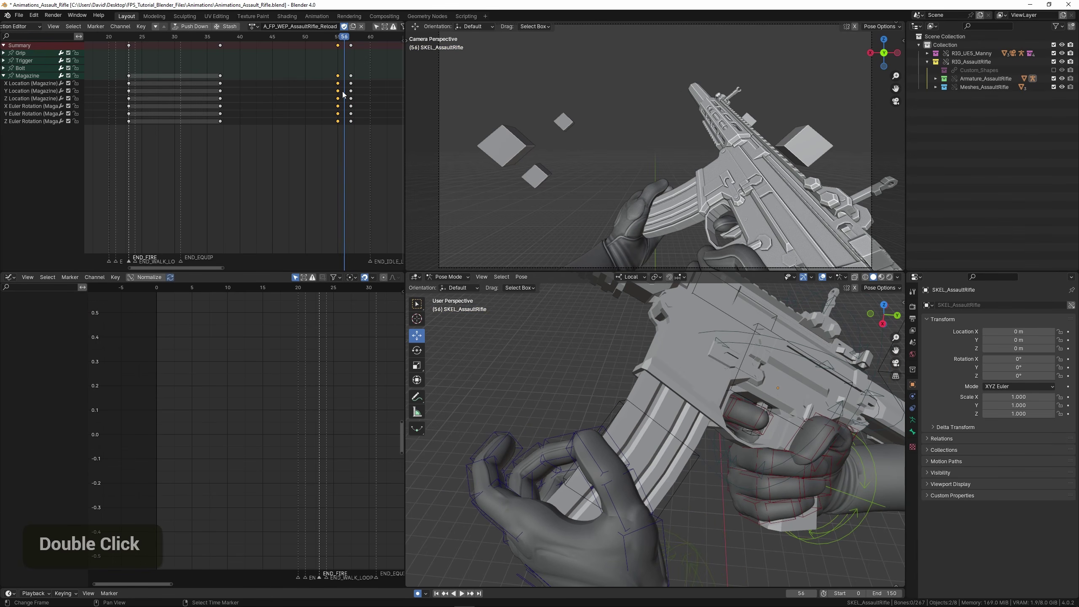
pyautogui.press('g')
pyautogui.click(337, 105)
pyautogui.click(315, 102)
pyautogui.press('space')
pyautogui.press('space')
pyautogui.click(344, 95)
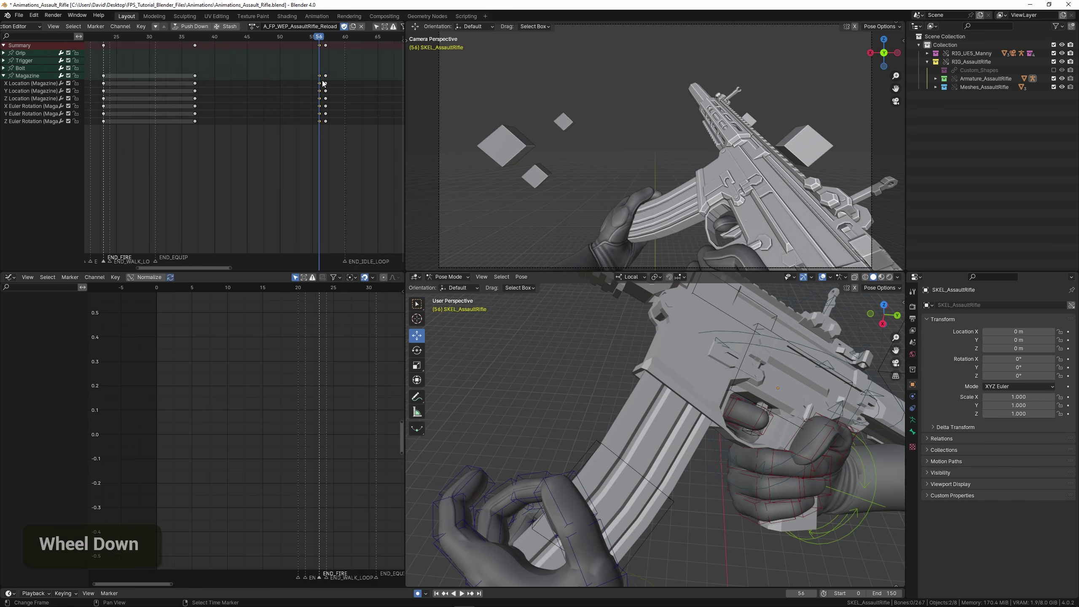
# Duplicate the Magazine keyframes at frame 56 to frame 50 to hold the magazine below the well.
pyautogui.moveTo(593, 397); pyautogui.dragTo(563, 369, button='middle')
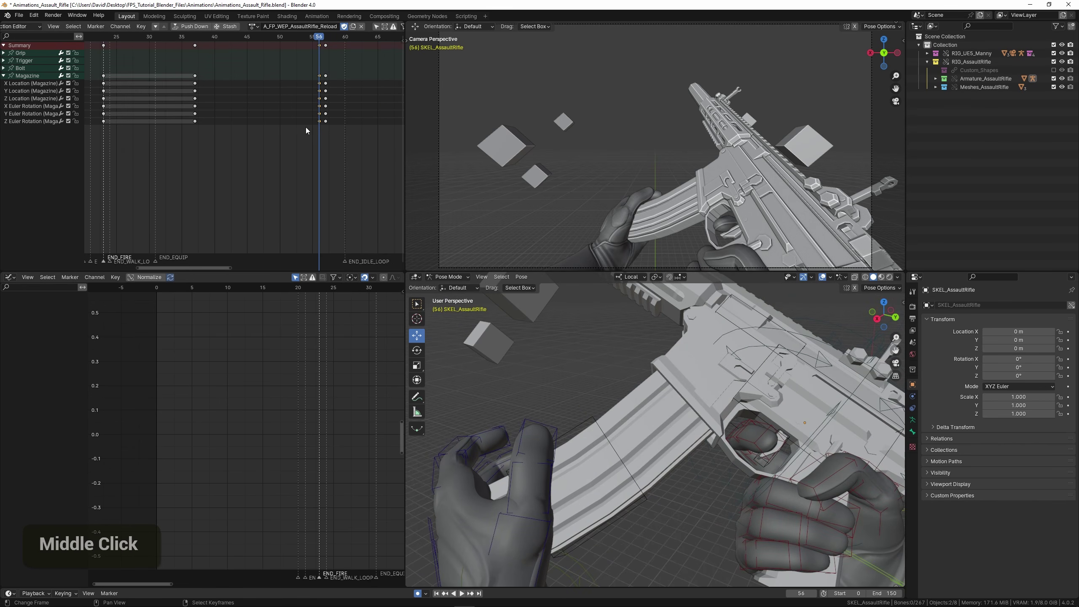
pyautogui.hotkey('shift', 'd')
pyautogui.click(277, 106)
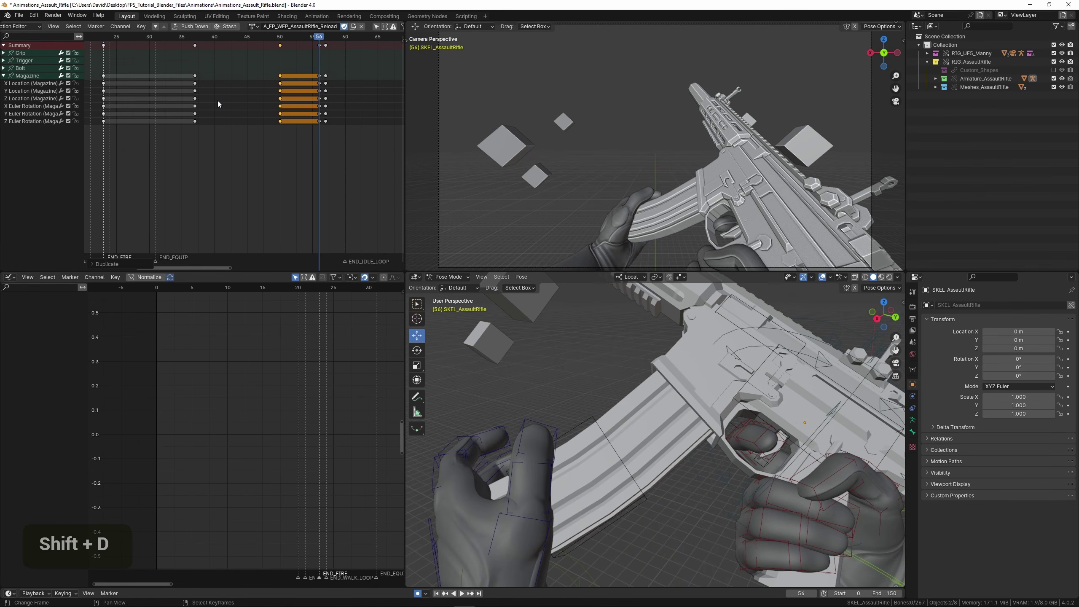
# Play back and scrub the magazine hold before insertion, examining its fit in the left hand from several angles.
pyautogui.click(182, 104)
pyautogui.press('space')
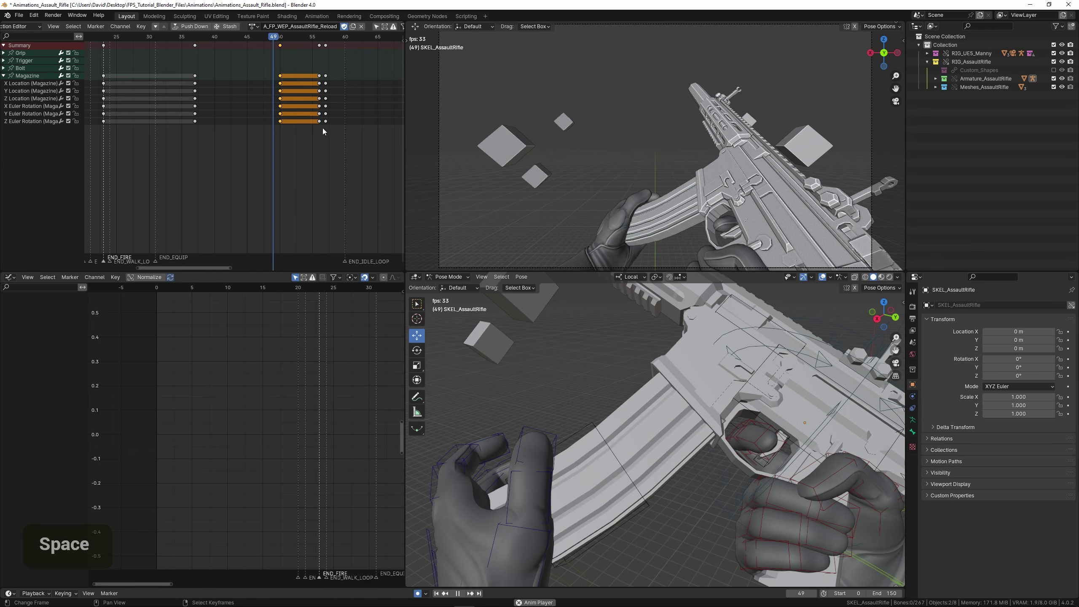
pyautogui.press('space')
pyautogui.click(286, 115)
pyautogui.moveTo(287, 115); pyautogui.dragTo(194, 125)
pyautogui.press('space')
pyautogui.press('space')
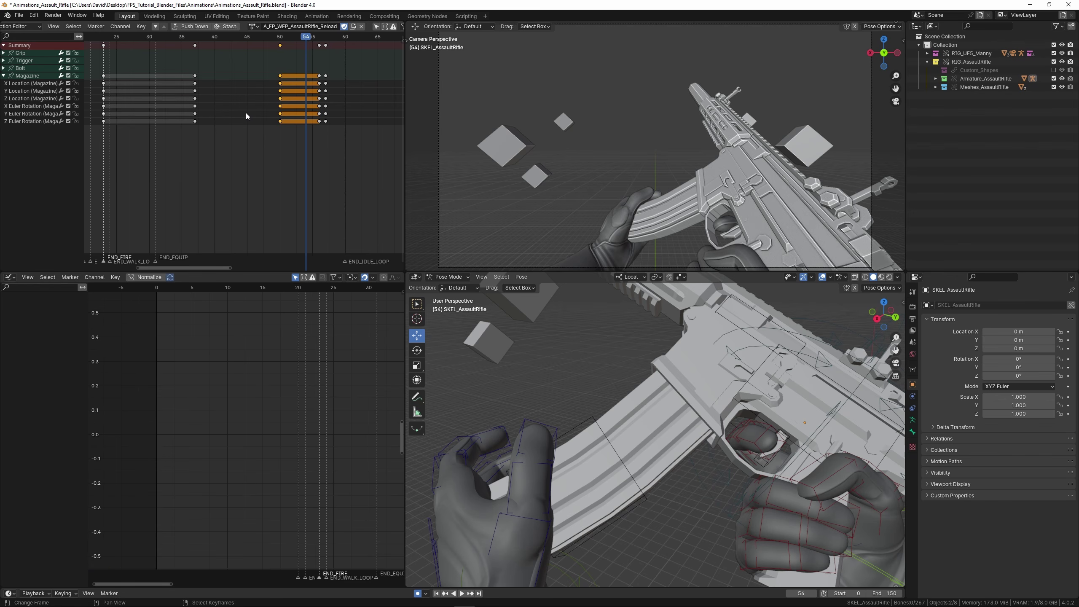
pyautogui.moveTo(230, 124); pyautogui.dragTo(289, 123)
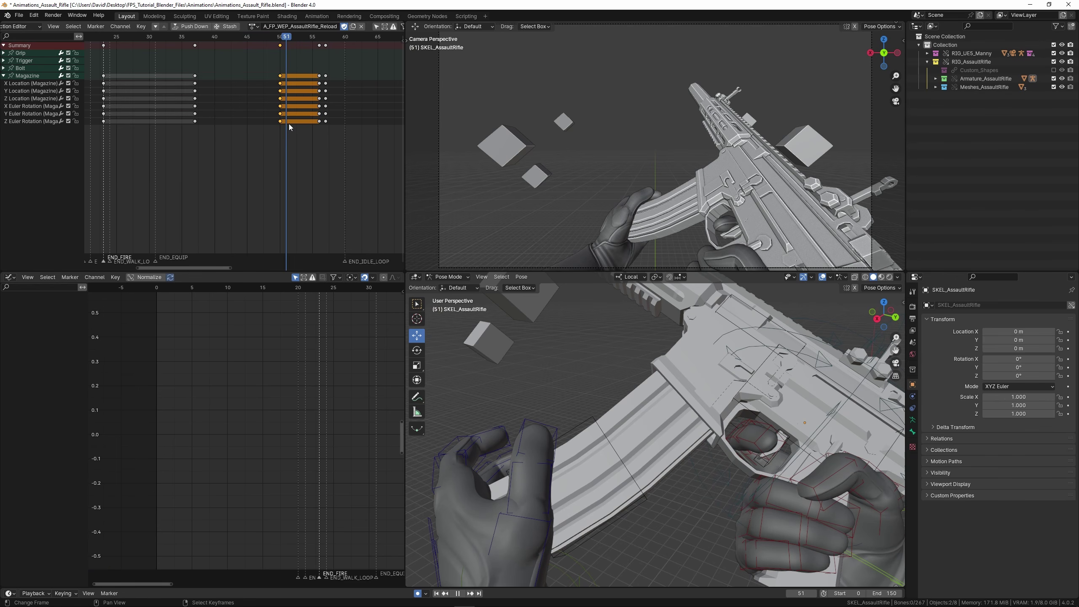
pyautogui.moveTo(594, 411); pyautogui.dragTo(641, 433, button='middle')
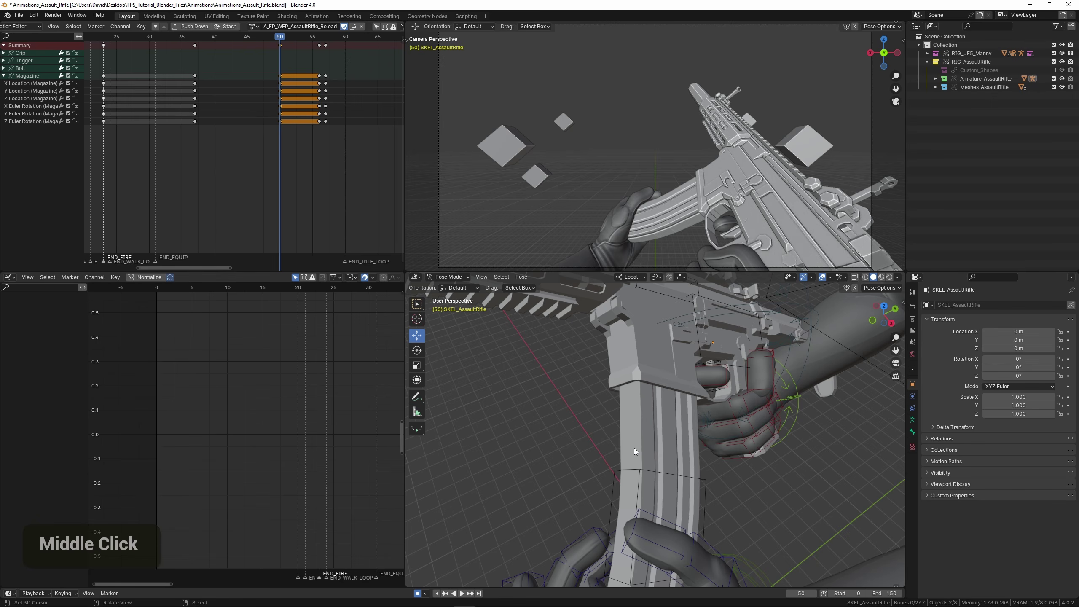
pyautogui.moveTo(634, 448); pyautogui.dragTo(697, 425, button='middle')
# Play back the approach and move the duplicated Magazine keyframes from frame 50 to frame 47.
pyautogui.press('space')
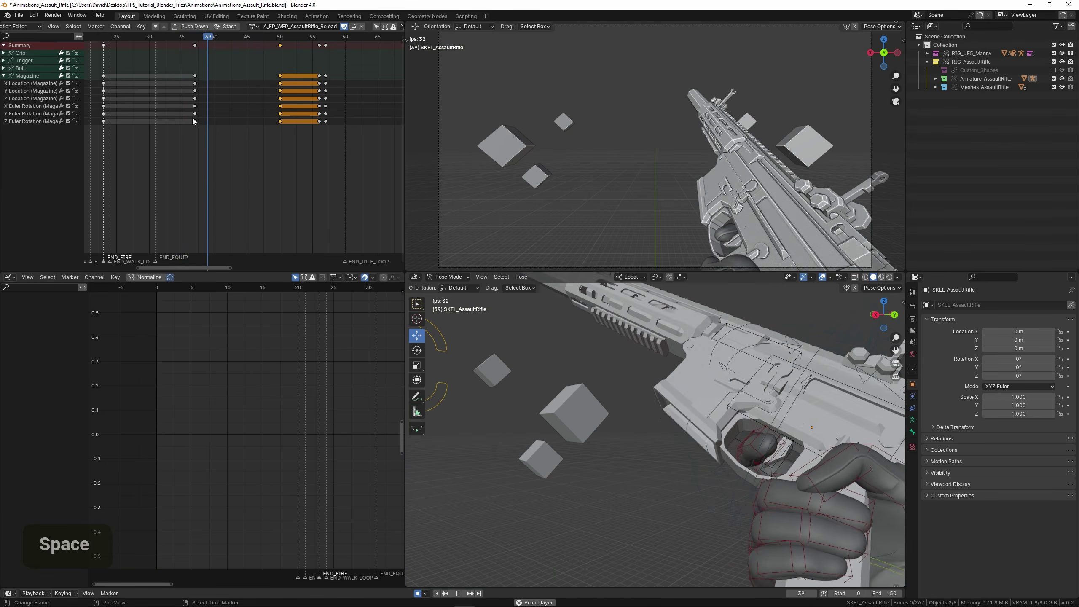
pyautogui.click(261, 114)
pyautogui.press('space')
pyautogui.press('g')
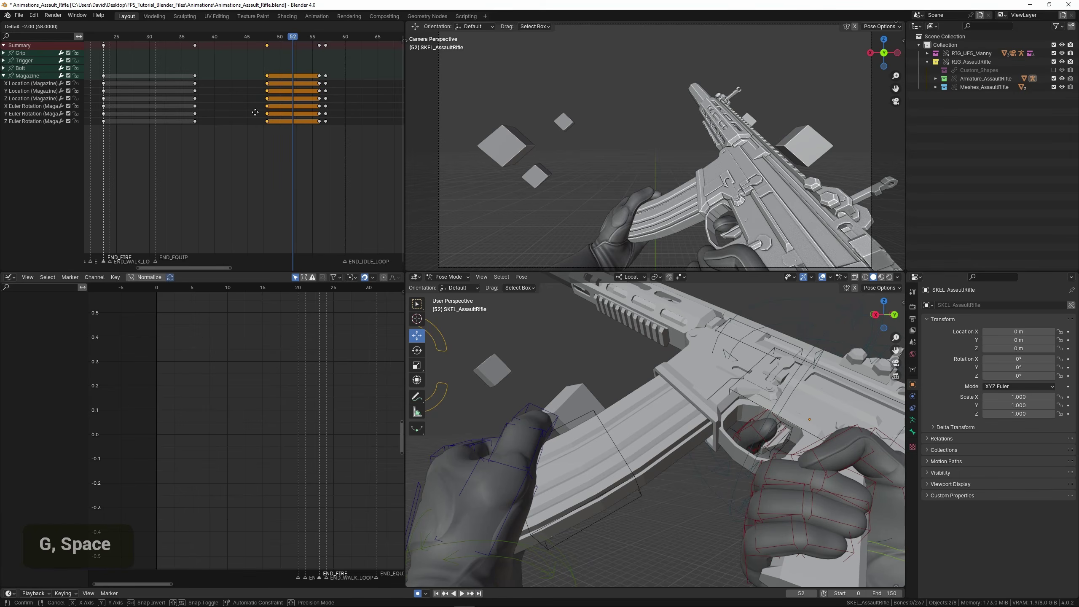
pyautogui.click(252, 111)
# Play back to frame 43 and move the Magazine bone into the rising left hand.
pyautogui.click(197, 103)
pyautogui.press('space')
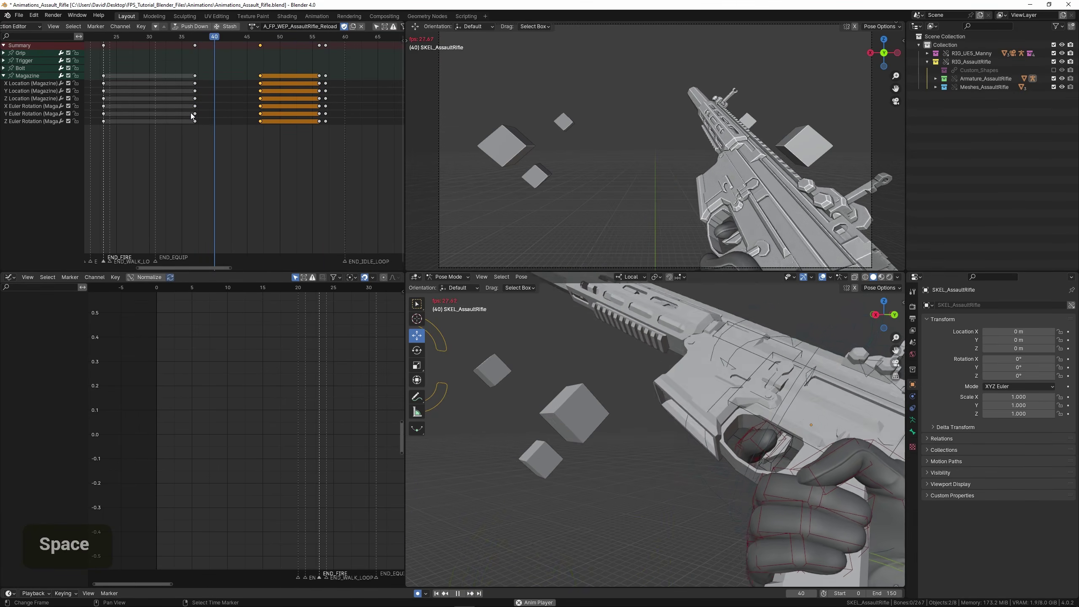
pyautogui.press('space')
pyautogui.press('space')
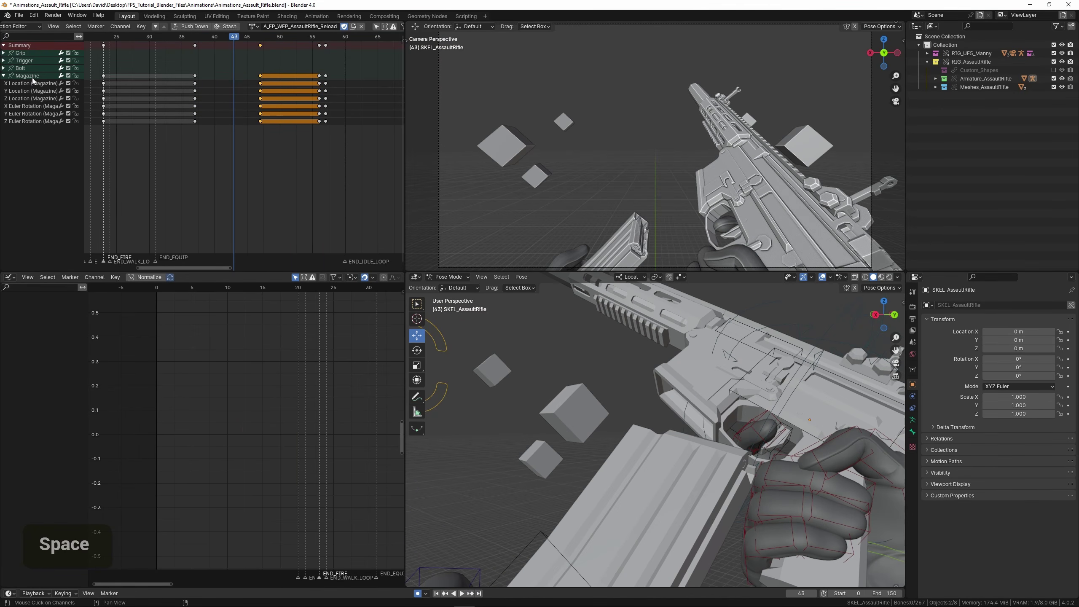
pyautogui.click(32, 77)
pyautogui.scroll(-4, 688, 428)
pyautogui.moveTo(688, 427); pyautogui.dragTo(666, 375, button='middle')
pyautogui.scroll(2, 666, 442)
pyautogui.press('g')
pyautogui.click(663, 451)
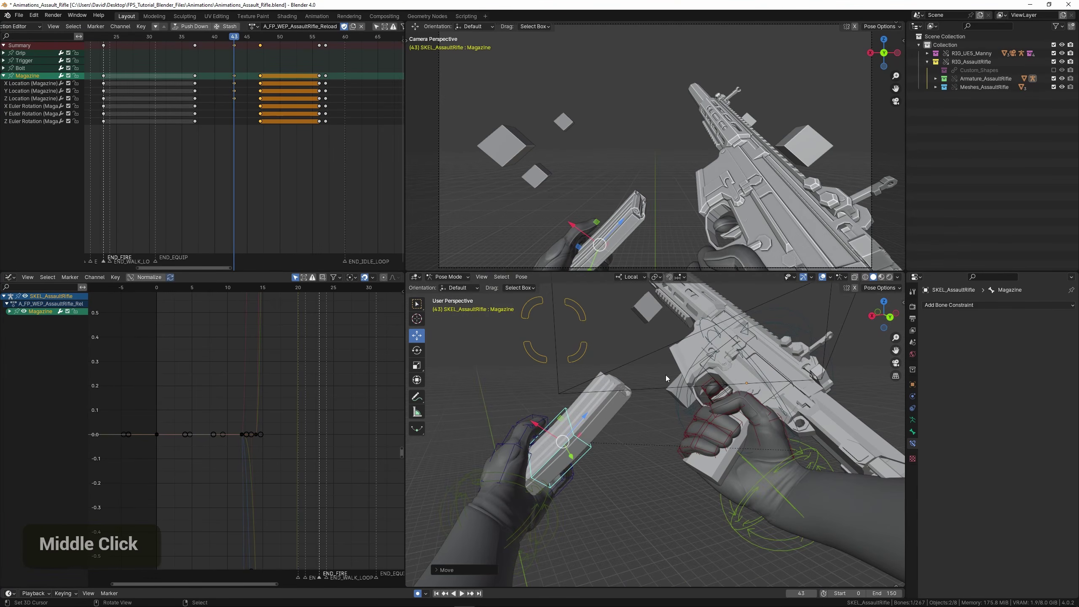
# Rotate the Magazine bone at frame 43, including about its local Y and Z axes, to match the left hand's grip.
pyautogui.press('r')
pyautogui.moveTo(675, 424); pyautogui.dragTo(655, 441, button='middle')
pyautogui.press('y')
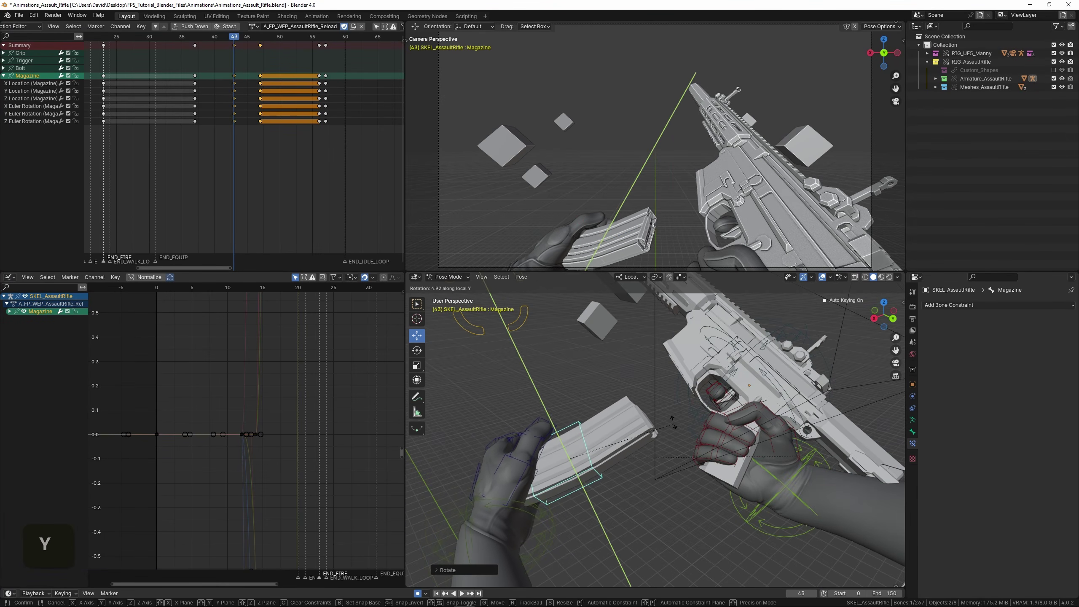
pyautogui.click(675, 424)
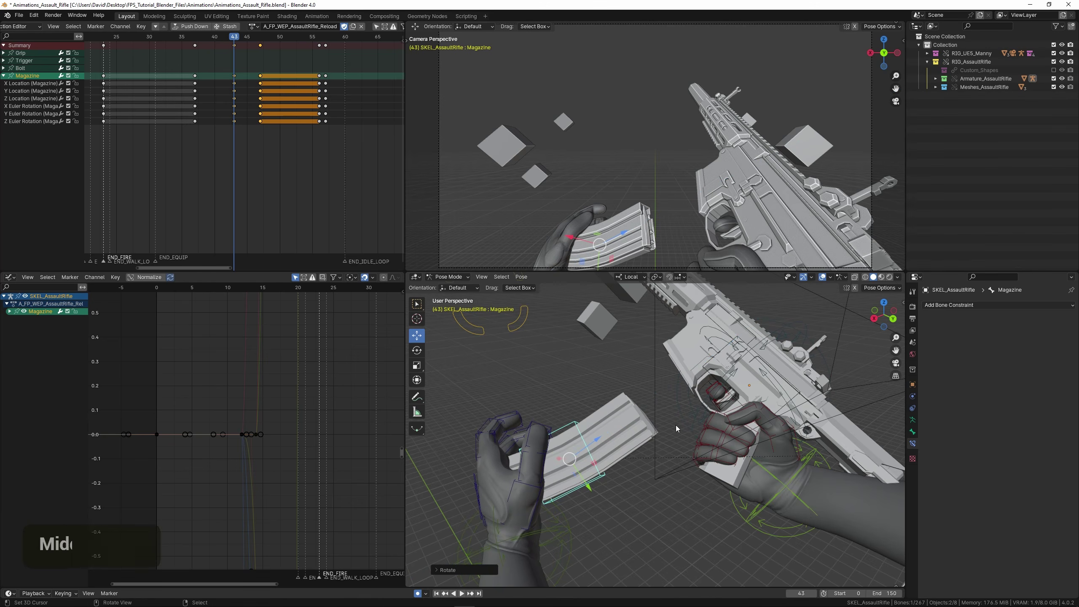
pyautogui.moveTo(677, 425)
pyautogui.mouseDown(button='middle')
pyautogui.moveTo(688, 435)
pyautogui.moveTo(637, 374)
pyautogui.moveTo(675, 425)
pyautogui.mouseUp(button='middle')
pyautogui.press('r')
pyautogui.press('r')
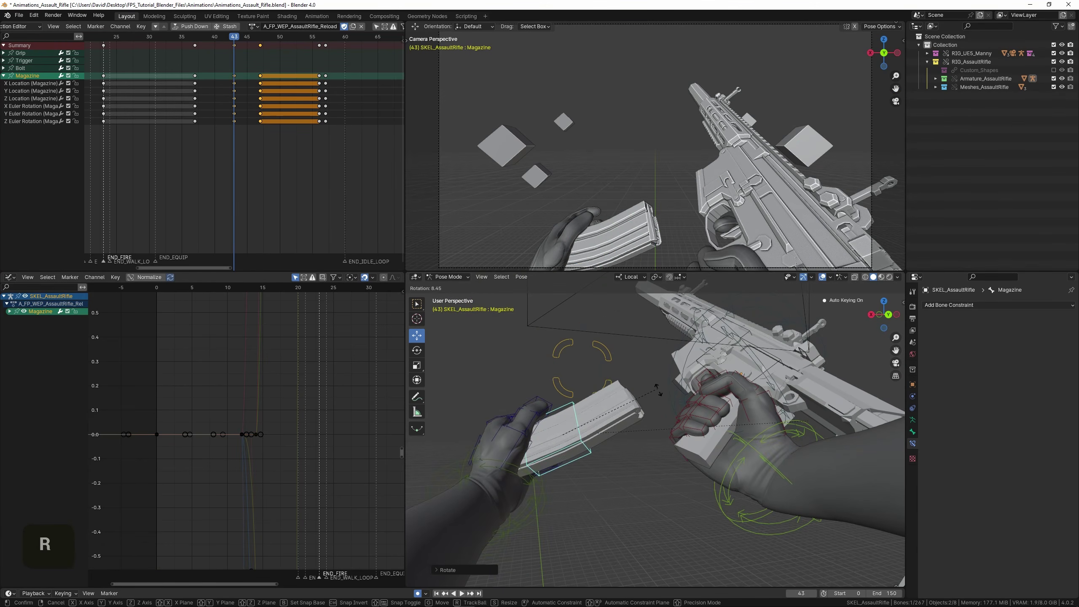
pyautogui.press('y')
pyautogui.press('z')
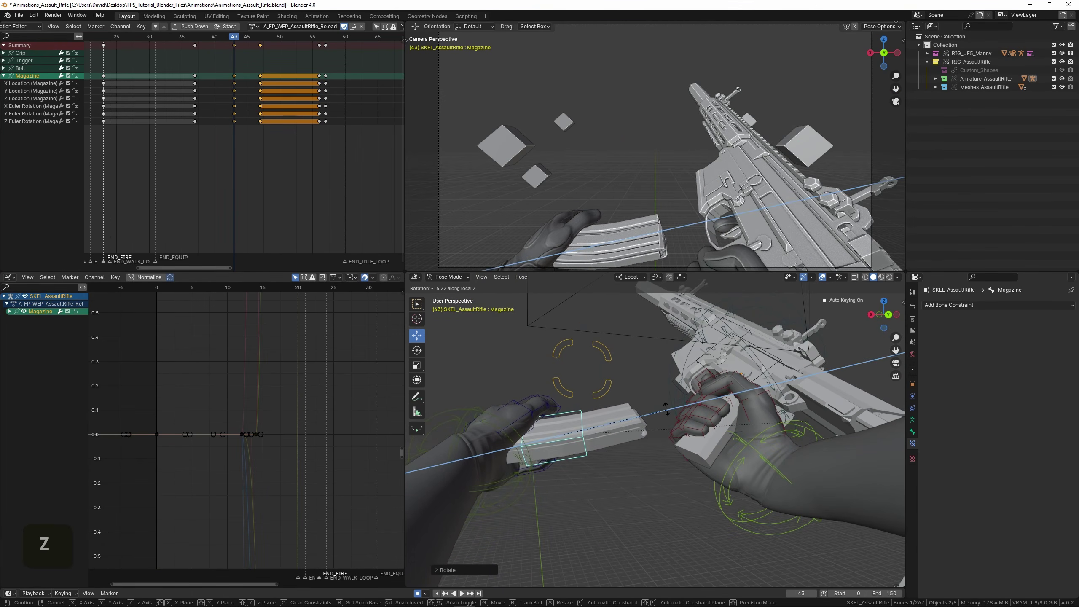
pyautogui.click(671, 404)
# Fine-tune the Magazine bone's rotation and position in the left hand at frame 43.
pyautogui.press('r')
pyautogui.click(655, 399)
pyautogui.moveTo(655, 398); pyautogui.dragTo(698, 449, button='middle')
pyautogui.press('g')
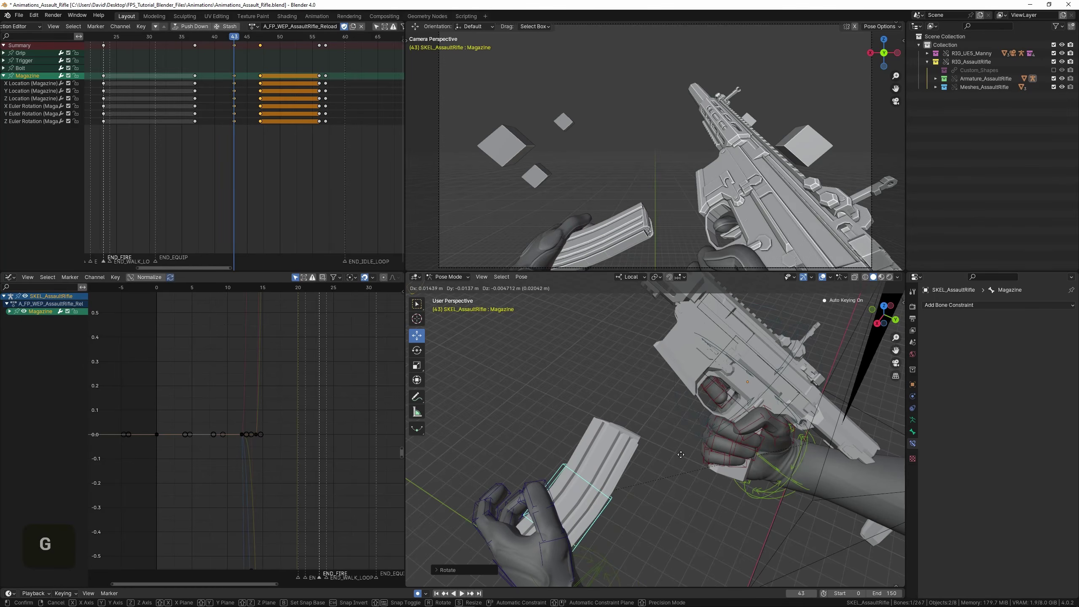
pyautogui.click(635, 433)
# Play back the magazine's return, go to frame 41 and rotate the Magazine bone toward the left hand's angle.
pyautogui.press('space')
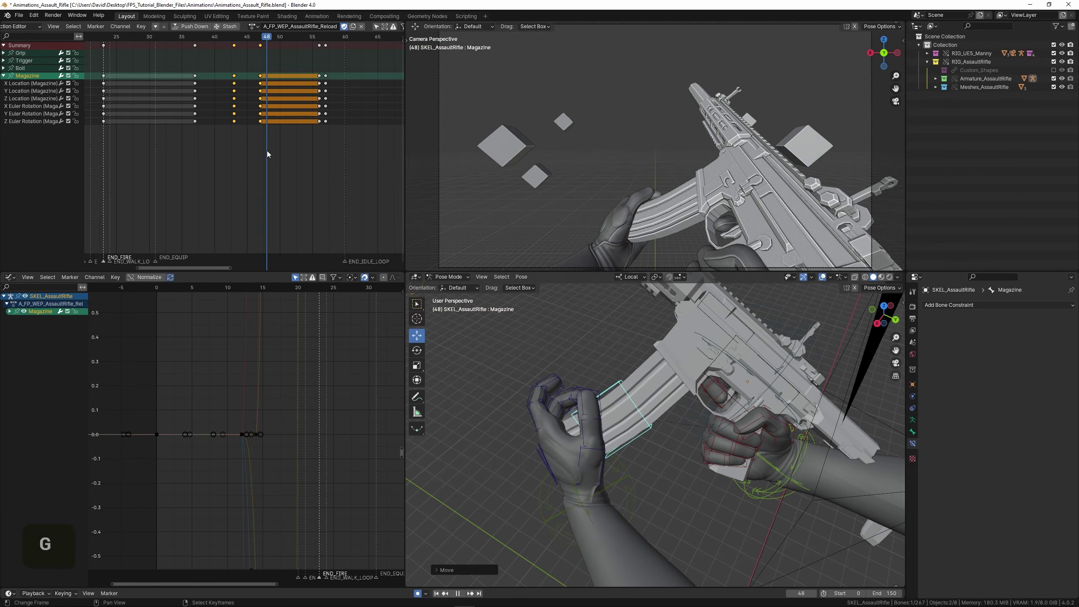
pyautogui.press('space')
pyautogui.scroll(-2, 184, 141)
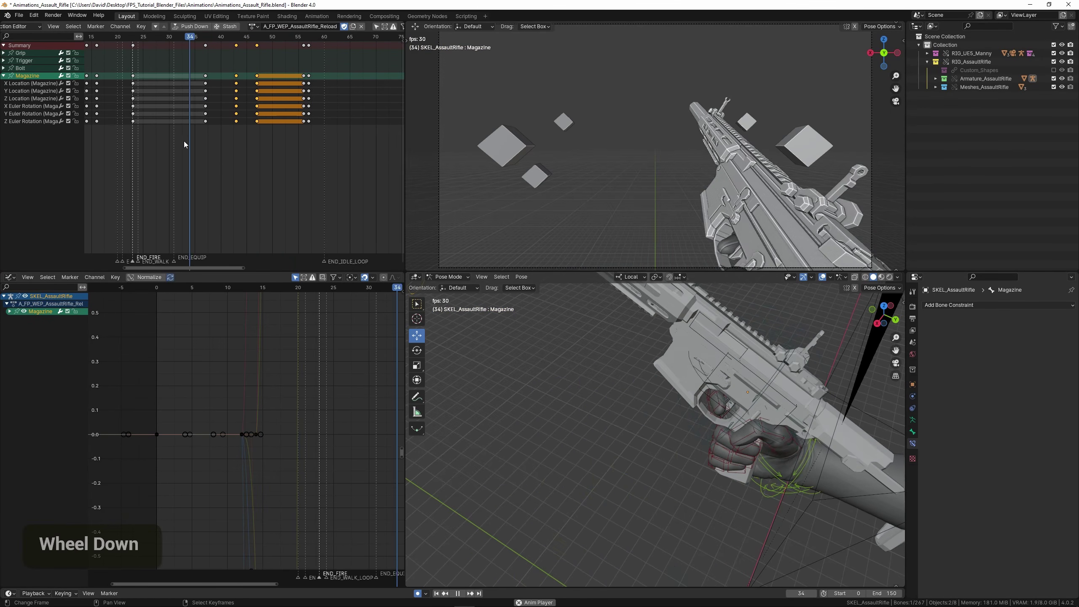
pyautogui.press('space')
pyautogui.moveTo(187, 141); pyautogui.dragTo(226, 140)
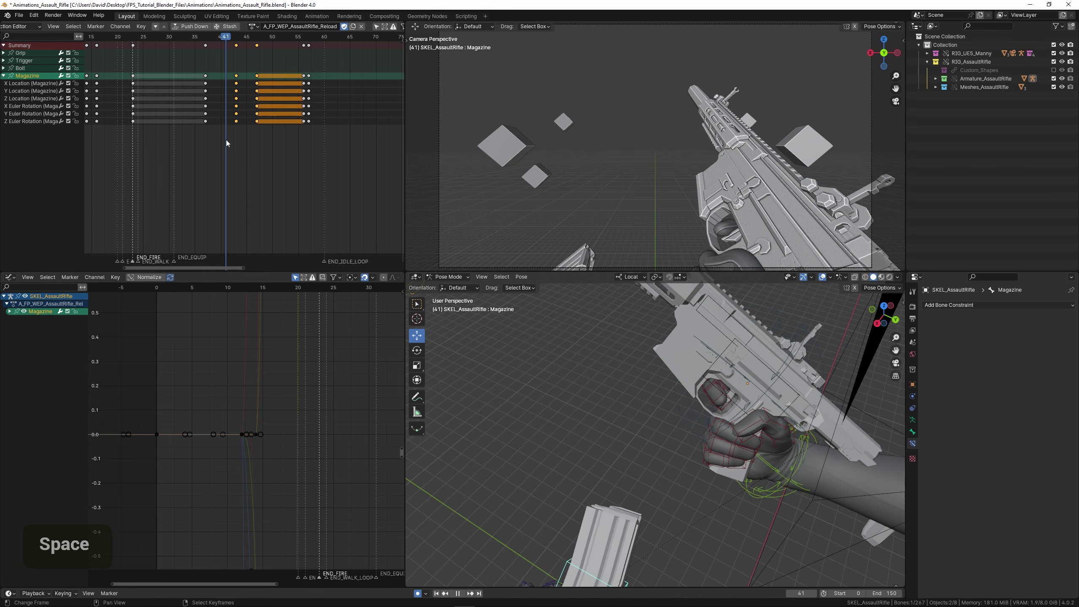
pyautogui.keyDown('shift'); pyautogui.moveTo(671, 508); pyautogui.dragTo(678, 389, button='middle'); pyautogui.keyUp('shift')
pyautogui.keyDown('shift'); pyautogui.scroll(-1, 678, 389); pyautogui.keyUp('shift')
pyautogui.press('r')
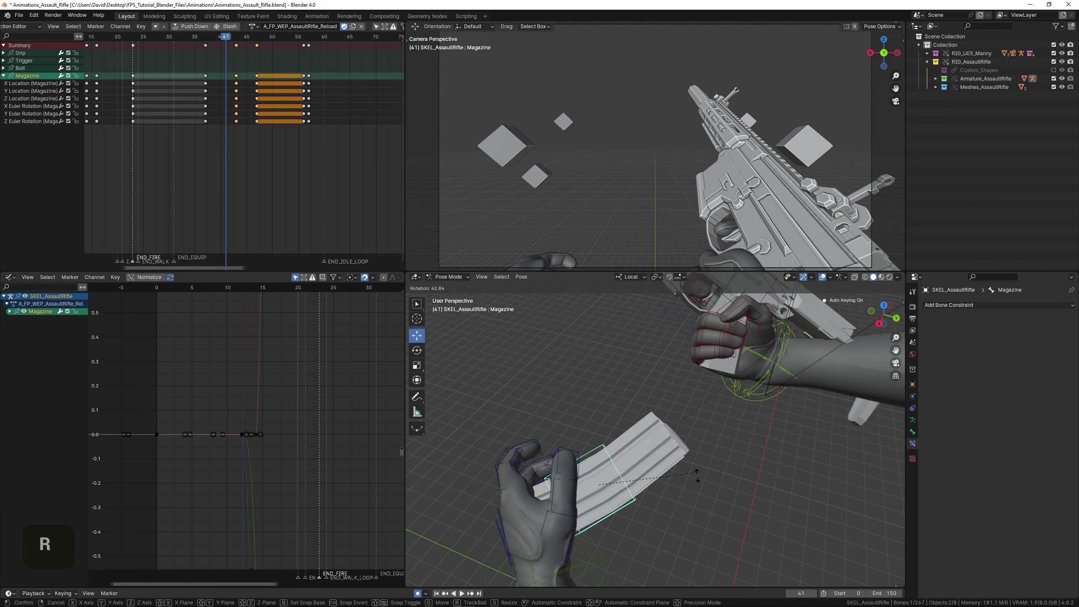
pyautogui.click(677, 516)
# Rotate the Magazine bone at frame 41, including about its local Y axis, and move it into the left hand's grip.
pyautogui.keyDown('shift'); pyautogui.moveTo(675, 512); pyautogui.dragTo(668, 452, button='middle'); pyautogui.keyUp('shift')
pyautogui.keyDown('shift'); pyautogui.moveTo(668, 453); pyautogui.dragTo(689, 443, button='middle'); pyautogui.keyUp('shift')
pyautogui.press('r')
pyautogui.click(700, 411)
pyautogui.press('r')
pyautogui.press('z')
pyautogui.press('y')
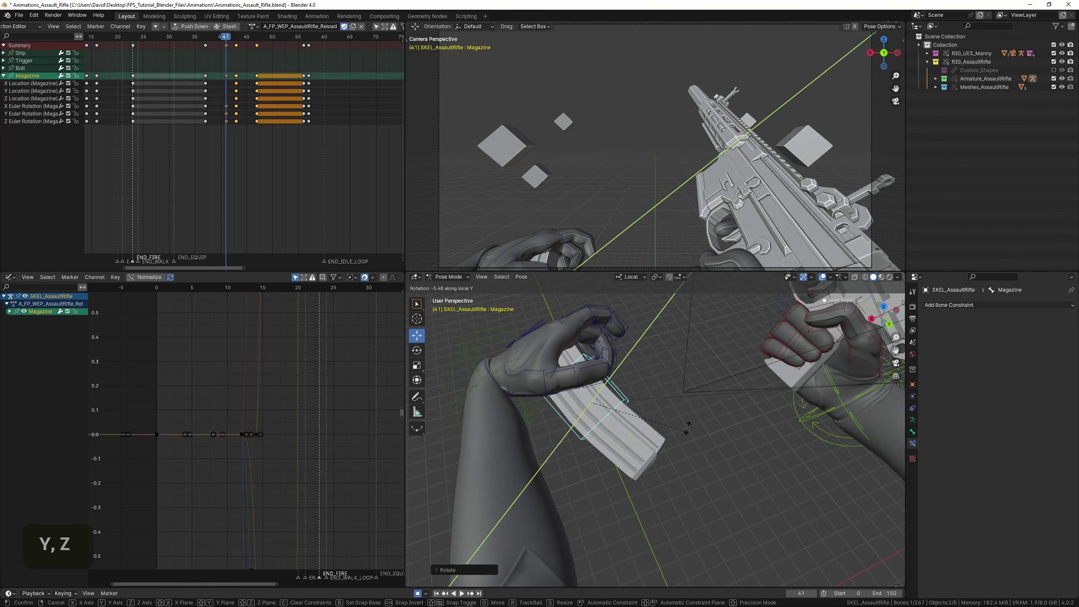
pyautogui.press('r')
pyautogui.press('g')
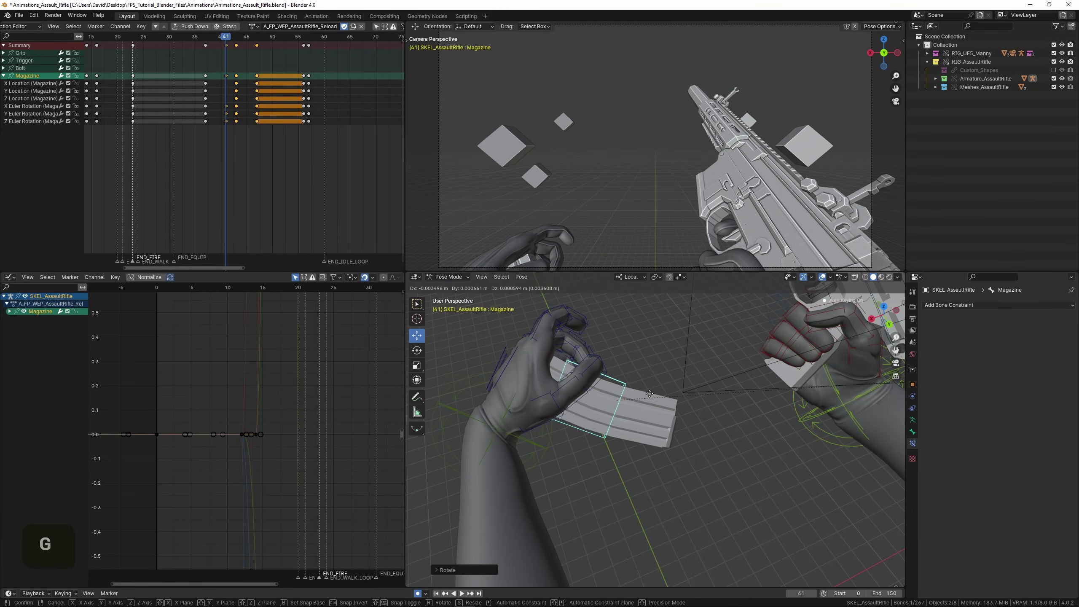
pyautogui.click(675, 402)
# Move the Magazine's frame 43 keyframe to frame 44 and go to that frame.
pyautogui.moveTo(216, 128); pyautogui.dragTo(237, 131)
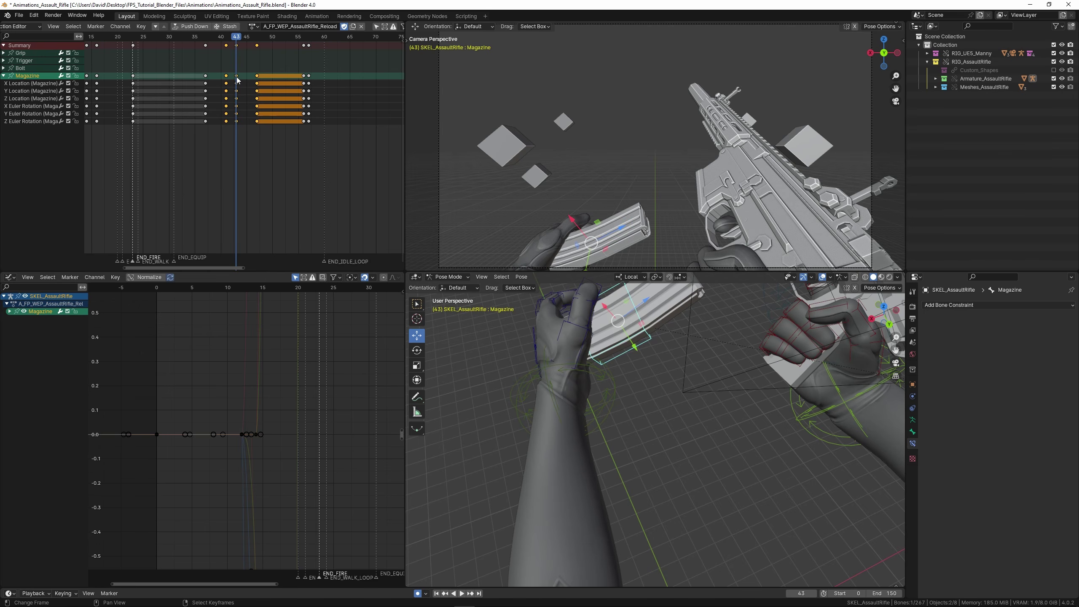
pyautogui.rightClick(237, 45)
pyautogui.scroll(3, 227, 111)
pyautogui.moveTo(223, 118); pyautogui.dragTo(237, 117, button='middle')
pyautogui.press('g')
pyautogui.click(247, 113)
pyautogui.moveTo(248, 113); pyautogui.dragTo(256, 116)
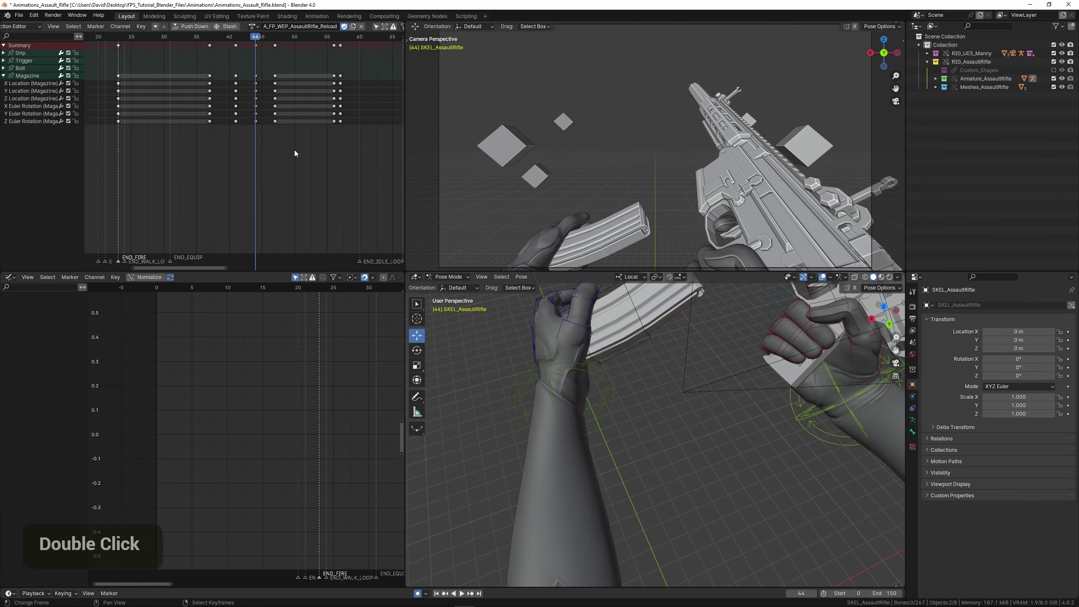
# Select the Magazine bone at frame 44 and rotate it freely and about its local Z axis toward the left hand's angle.
pyautogui.rightClick(648, 344)
pyautogui.keyDown('shift'); pyautogui.moveTo(646, 341); pyautogui.dragTo(645, 359, button='middle'); pyautogui.keyUp('shift')
pyautogui.moveTo(645, 359); pyautogui.dragTo(680, 346, button='middle')
pyautogui.press('r')
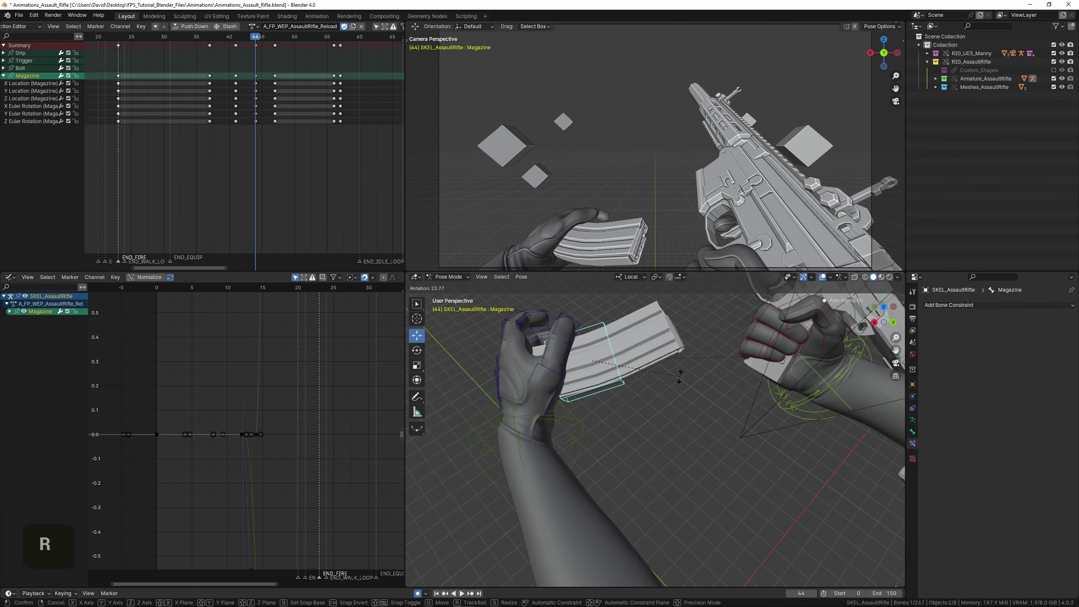
pyautogui.click(681, 370)
pyautogui.press('r')
pyautogui.press('z')
pyautogui.click(691, 368)
# Rotate the Magazine bone about its local Y axis at frame 44 and move it closer into the left palm.
pyautogui.press('r')
pyautogui.press('y')
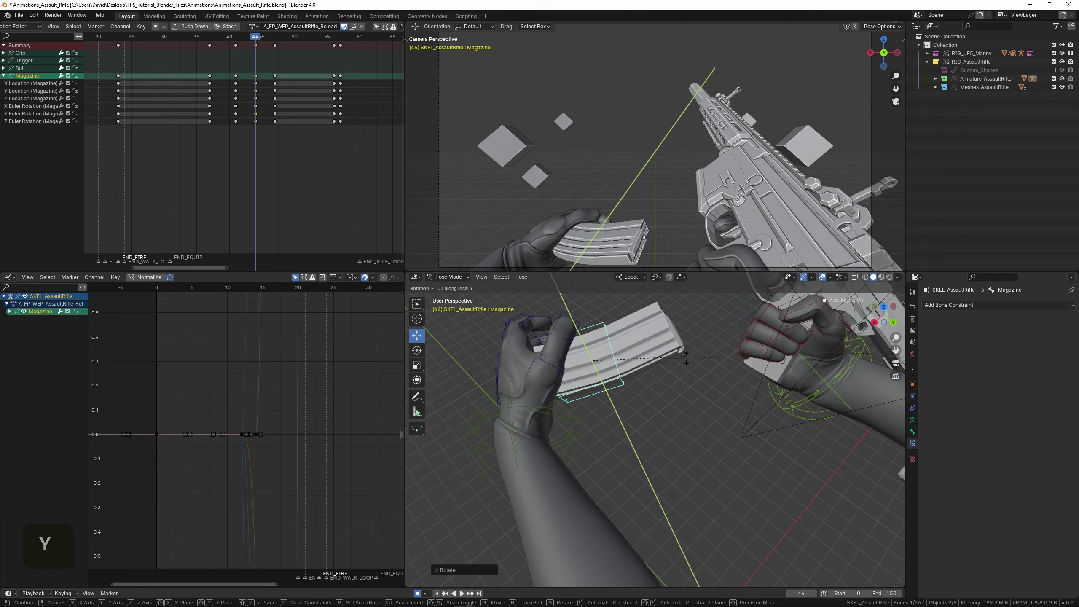
pyautogui.click(685, 384)
pyautogui.press('g')
pyautogui.click(664, 377)
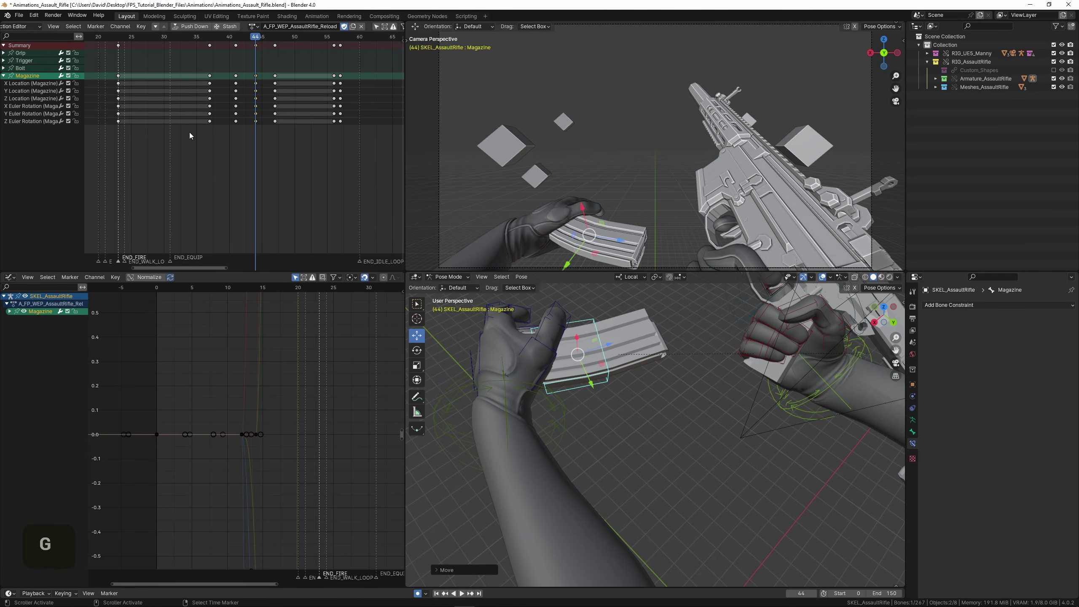
# Play back the magazine's return and shift its insertion keyframes three frames later, to frames 50, 59 and 60.
pyautogui.click(190, 133)
pyautogui.press('space')
pyautogui.press('space')
pyautogui.moveTo(236, 131); pyautogui.dragTo(267, 113)
pyautogui.rightClick(275, 82)
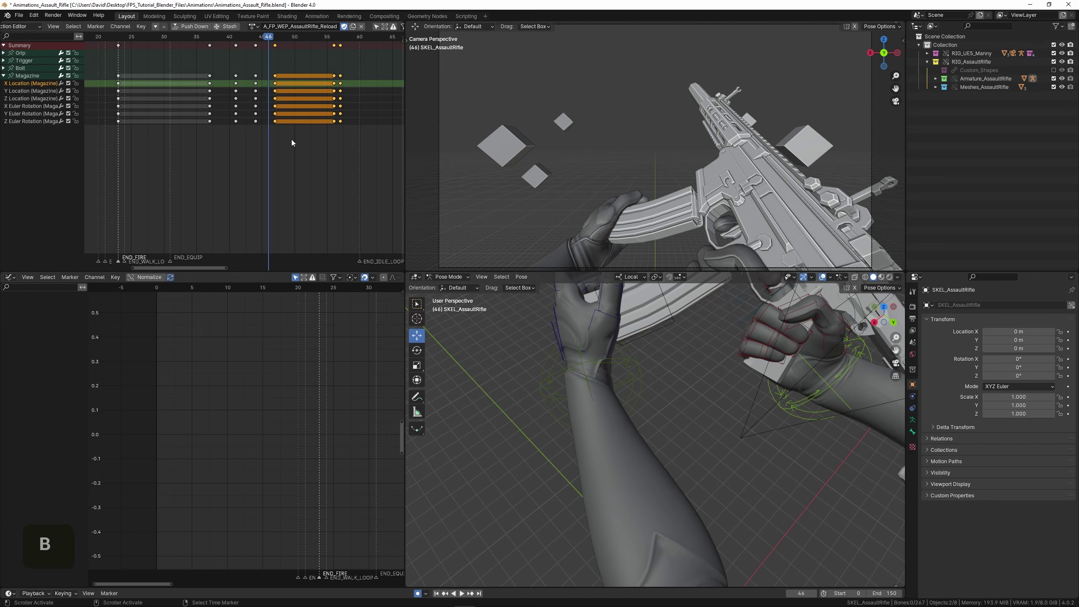
pyautogui.press('g')
pyautogui.click(313, 139)
# Duplicate the Magazine's frame 44 keyframe to frame 47 and move its frame 50 keyframe to frame 52.
pyautogui.click(184, 112)
pyautogui.press('space')
pyautogui.press('space')
pyautogui.moveTo(183, 111); pyautogui.dragTo(256, 108)
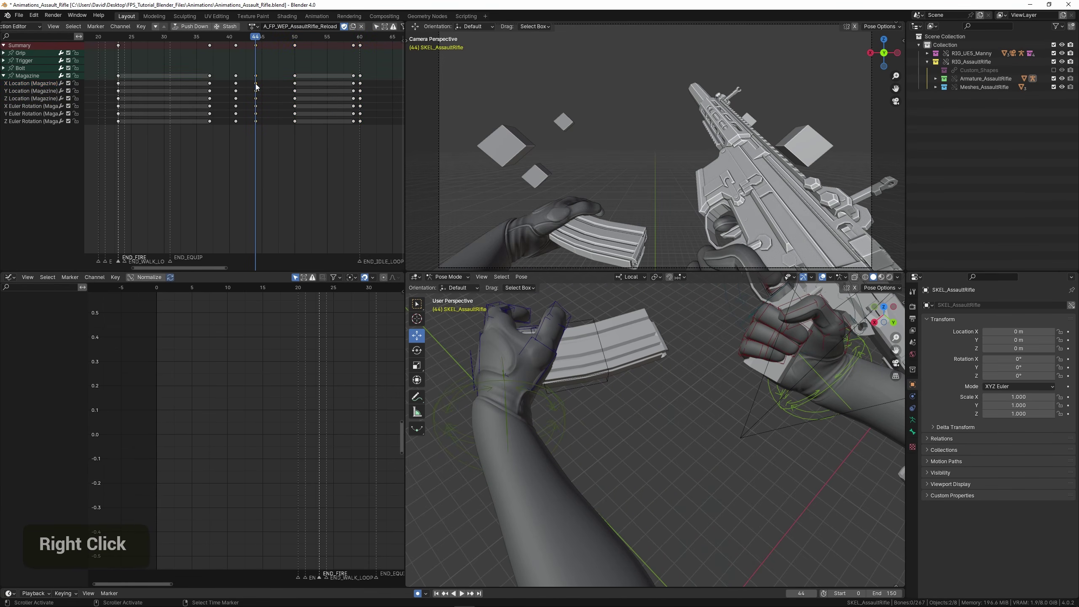
pyautogui.hotkey('shift', 'd')
pyautogui.click(299, 99)
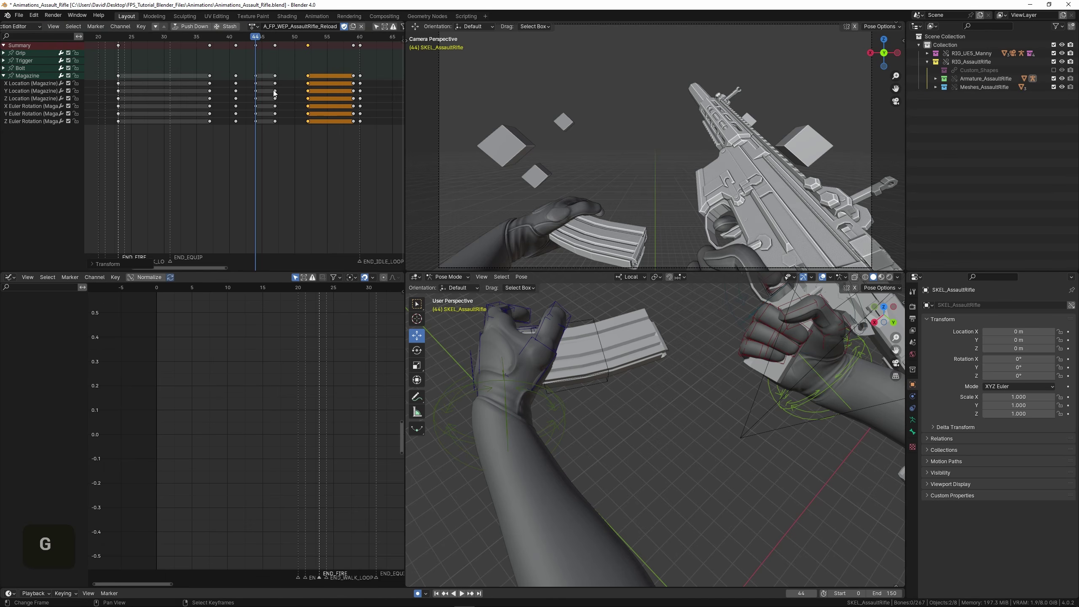
# Play back the return, rotate the Magazine bone about local X at frame 44 and move it along the global Y axis.
pyautogui.press('space')
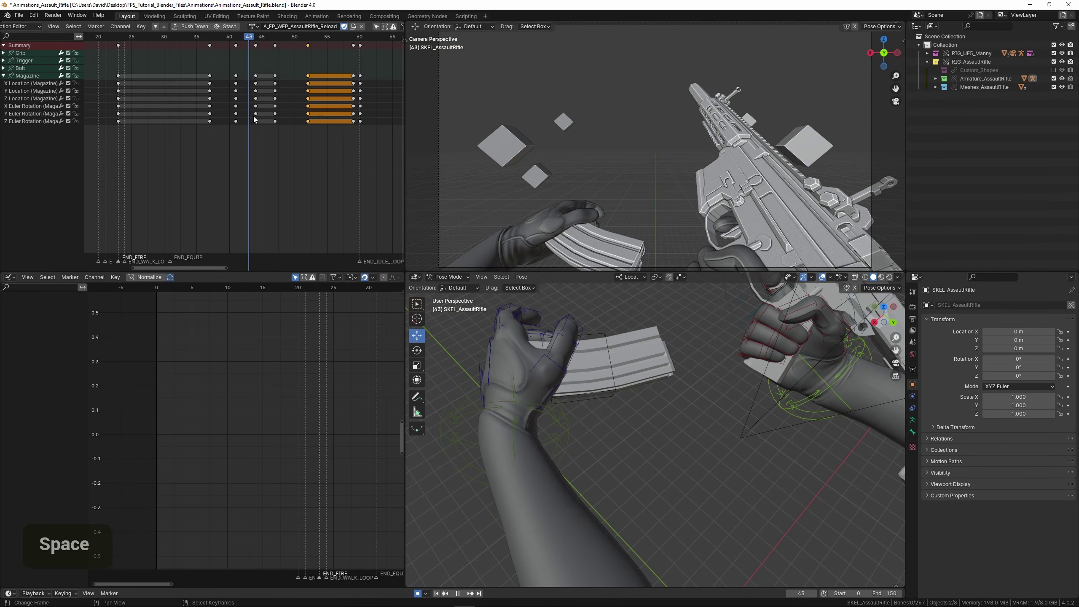
pyautogui.press('space')
pyautogui.rightClick(596, 386)
pyautogui.moveTo(596, 387); pyautogui.dragTo(594, 399, button='middle')
pyautogui.press('r')
pyautogui.press('x')
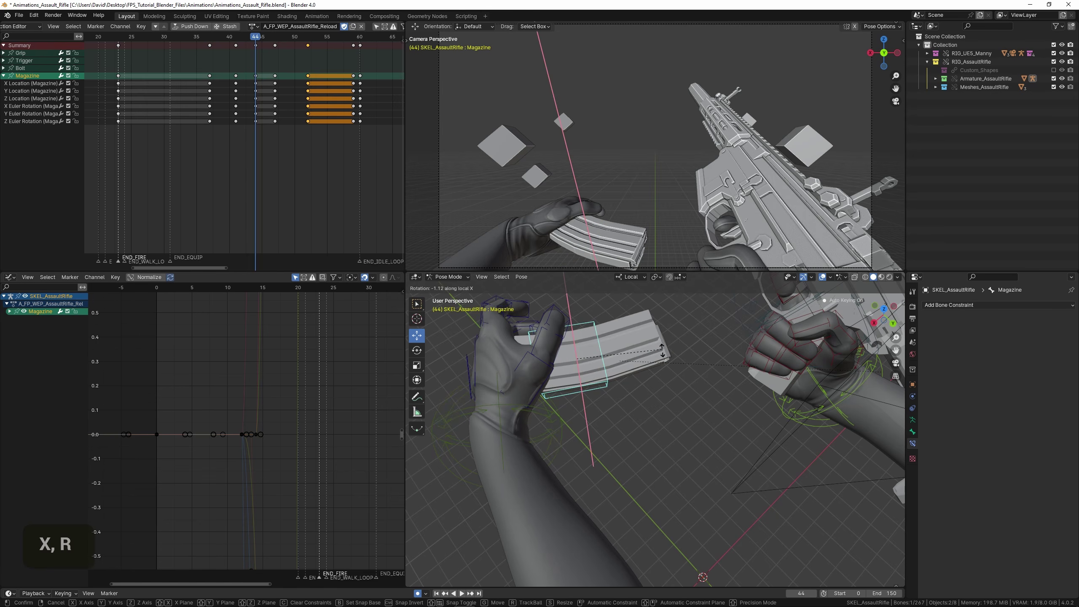
pyautogui.click(658, 371)
pyautogui.press('g')
pyautogui.press('y')
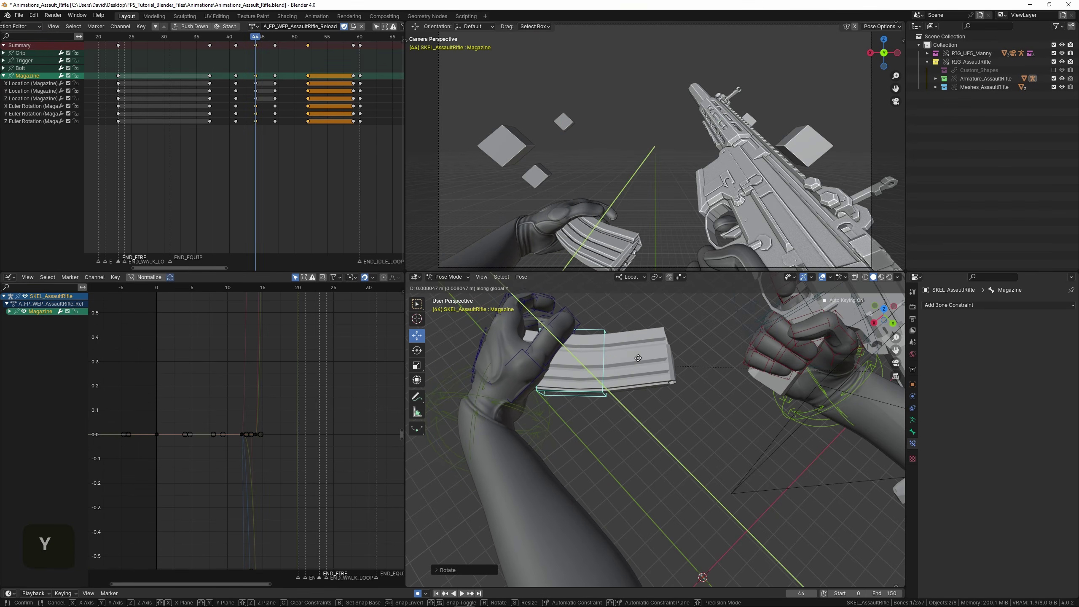
pyautogui.click(664, 376)
# Rotate the Magazine bone at frame 44 about its local Z and Y axes to line up with the left hand.
pyautogui.moveTo(663, 376); pyautogui.dragTo(666, 357, button='middle')
pyautogui.press('r')
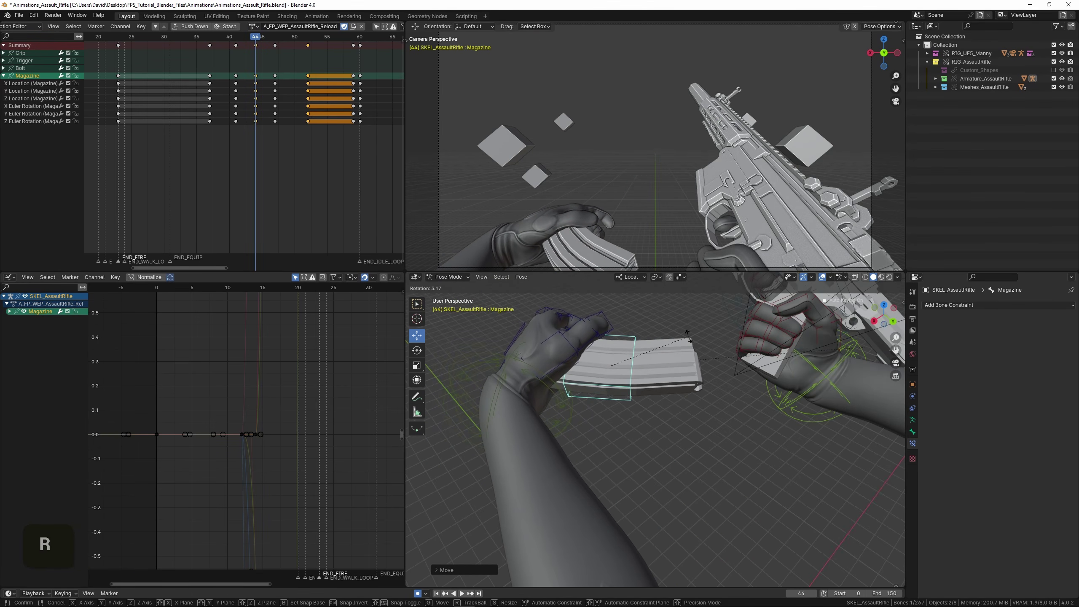
pyautogui.press('z')
pyautogui.click(684, 336)
pyautogui.press('r')
pyautogui.press('y')
pyautogui.click(694, 394)
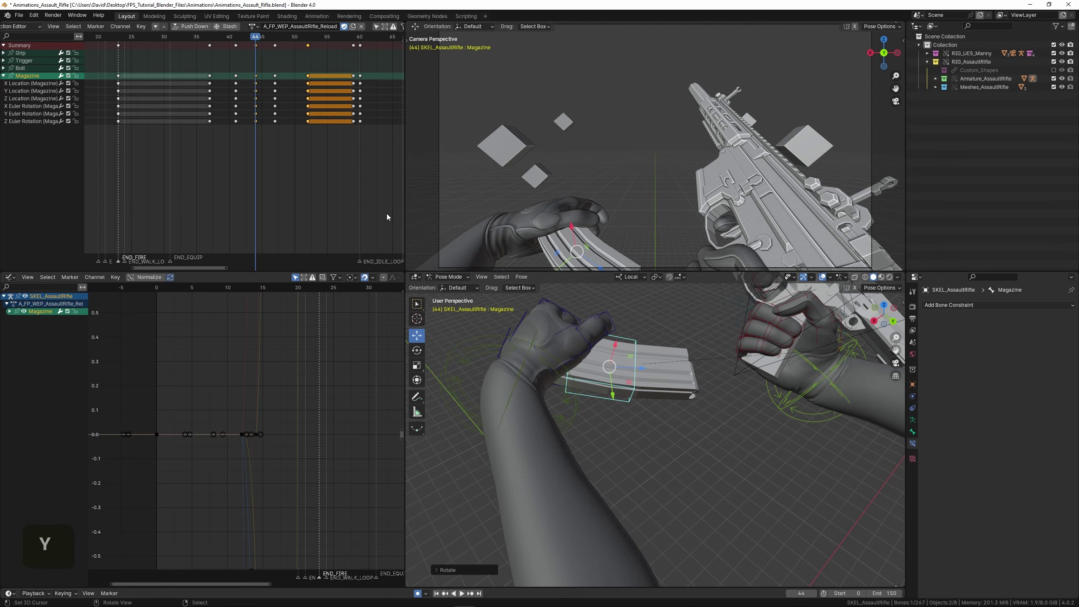
# Play back the return, go to frame 41 and move the Magazine bone along Z and Y into the left hand.
pyautogui.moveTo(216, 130)
pyautogui.mouseDown()
pyautogui.moveTo(315, 155)
pyautogui.moveTo(201, 140)
pyautogui.mouseUp()
pyautogui.press('space')
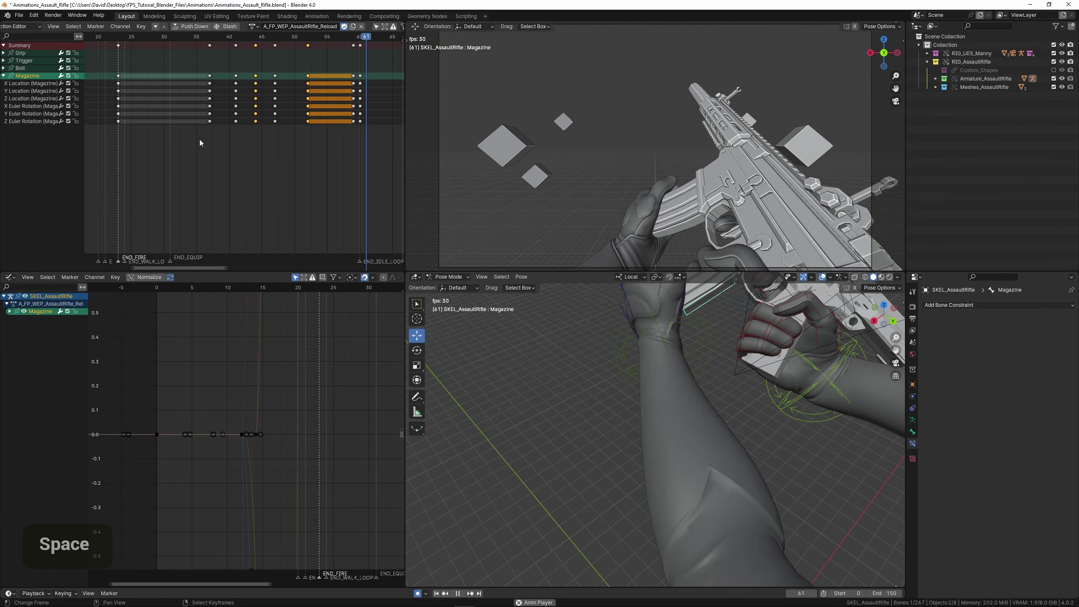
pyautogui.click(193, 137)
pyautogui.click(191, 137)
pyautogui.press('space')
pyautogui.moveTo(205, 135); pyautogui.dragTo(236, 141)
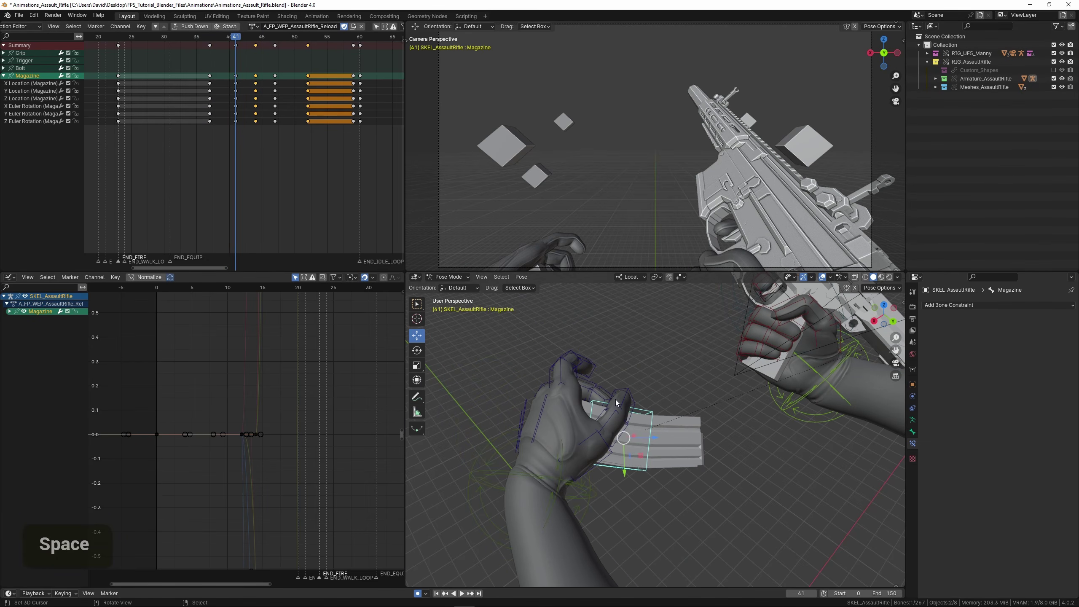
pyautogui.press('g')
pyautogui.press('z')
pyautogui.click(640, 371)
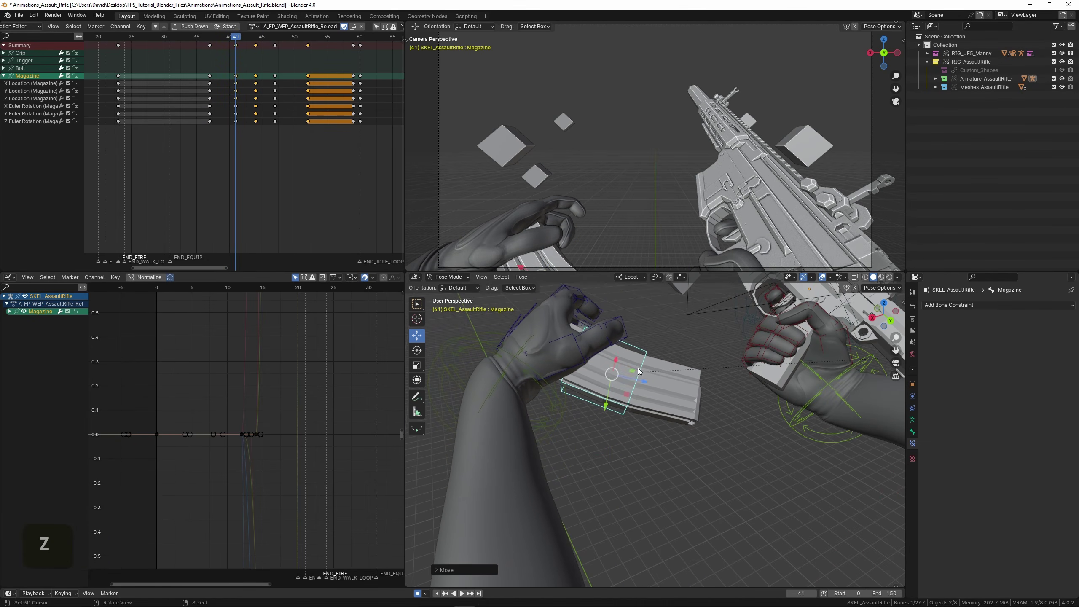
pyautogui.press('g')
pyautogui.press('y')
pyautogui.click(646, 378)
# Go to frame 44 and refine the Magazine bone's rotation about its local Z and Y axes.
pyautogui.moveTo(216, 119); pyautogui.dragTo(253, 134)
pyautogui.press('r')
pyautogui.press('z')
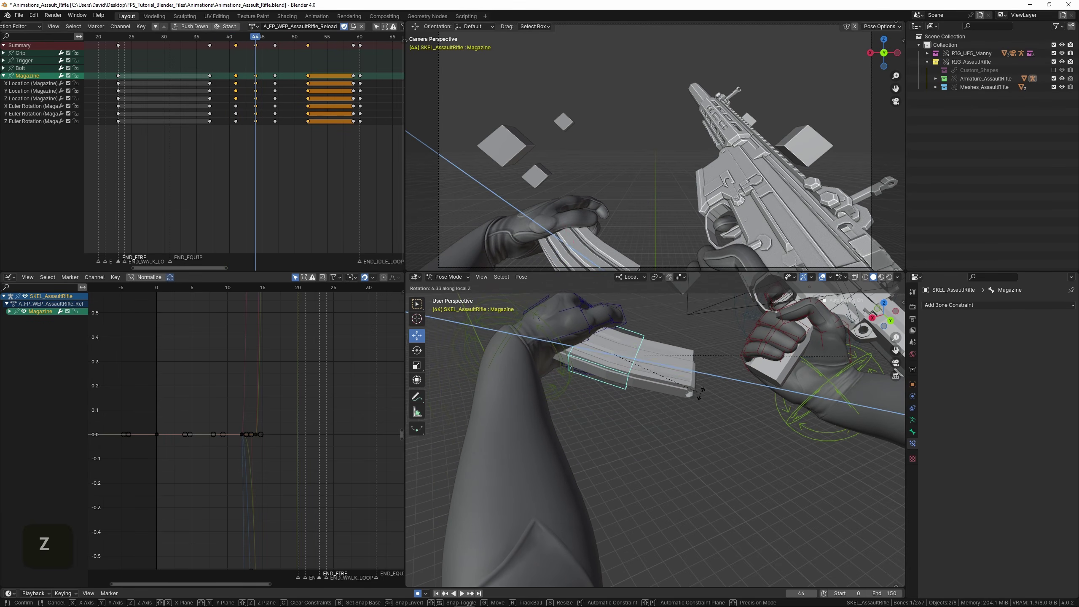
pyautogui.click(696, 392)
pyautogui.press('r')
pyautogui.press('y')
pyautogui.click(675, 360)
# Scrub through the magazine's insertion and delete the Magazine's Euler rotation keyframes at frame 47.
pyautogui.moveTo(216, 118); pyautogui.dragTo(322, 149)
pyautogui.rightClick(273, 108)
pyautogui.press('x')
pyautogui.click(285, 133)
# Play back the reload from a wider side view and save the file.
pyautogui.press('space')
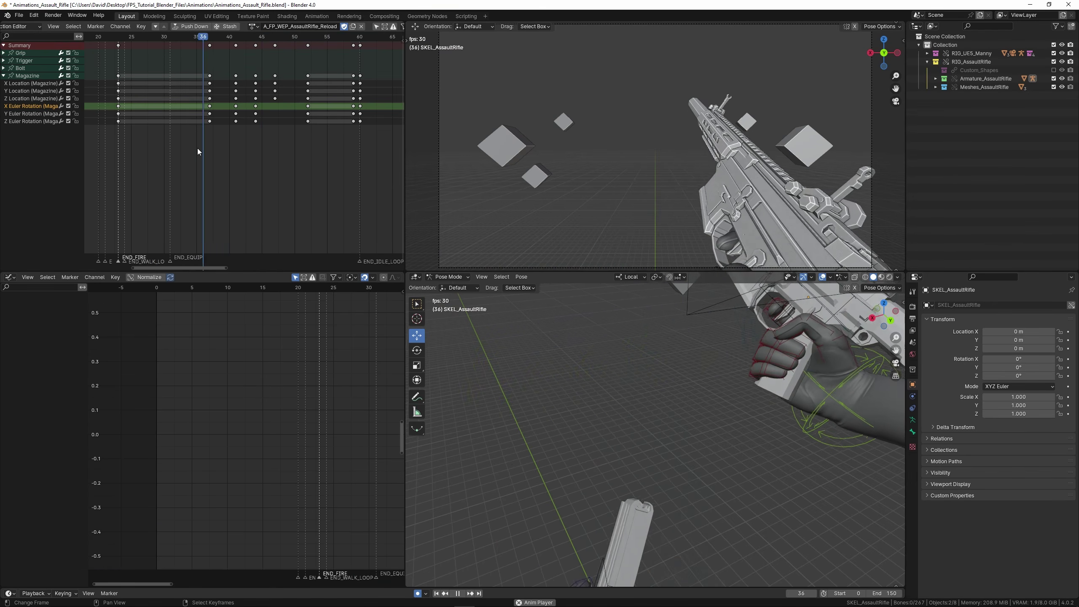
pyautogui.scroll(-3, 542, 357)
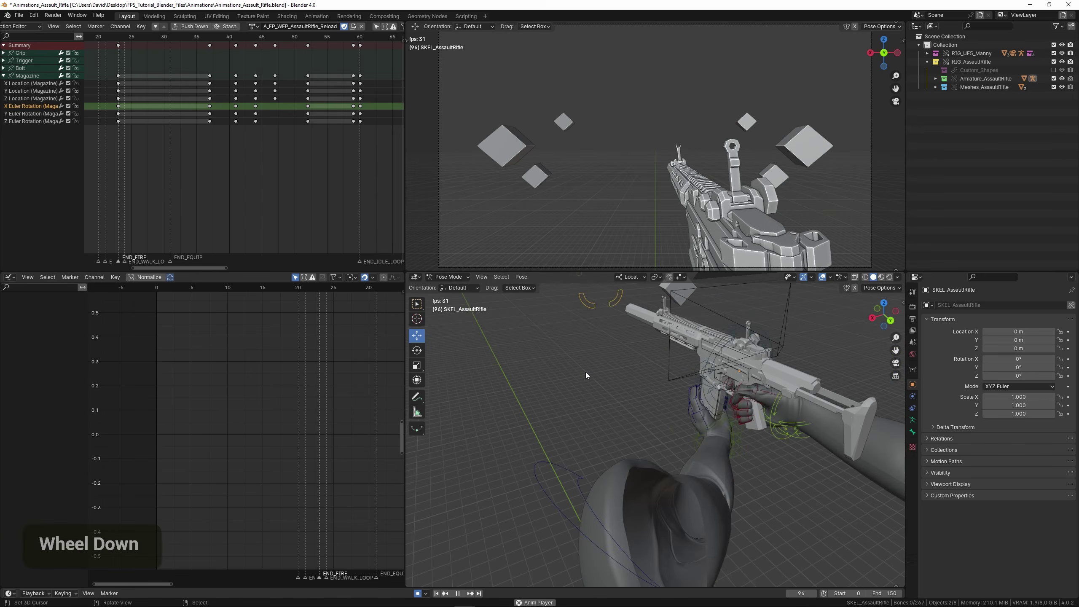
pyautogui.moveTo(586, 372); pyautogui.dragTo(604, 380, button='middle')
pyautogui.keyDown('shift'); pyautogui.moveTo(603, 380); pyautogui.dragTo(619, 387, button='middle'); pyautogui.keyUp('shift')
pyautogui.hotkey('ctrl', 's')
# Examine the looping reload from the side and close up, checking the timing of the gun, left hand and magazine.
pyautogui.scroll(-4, 189, 127)
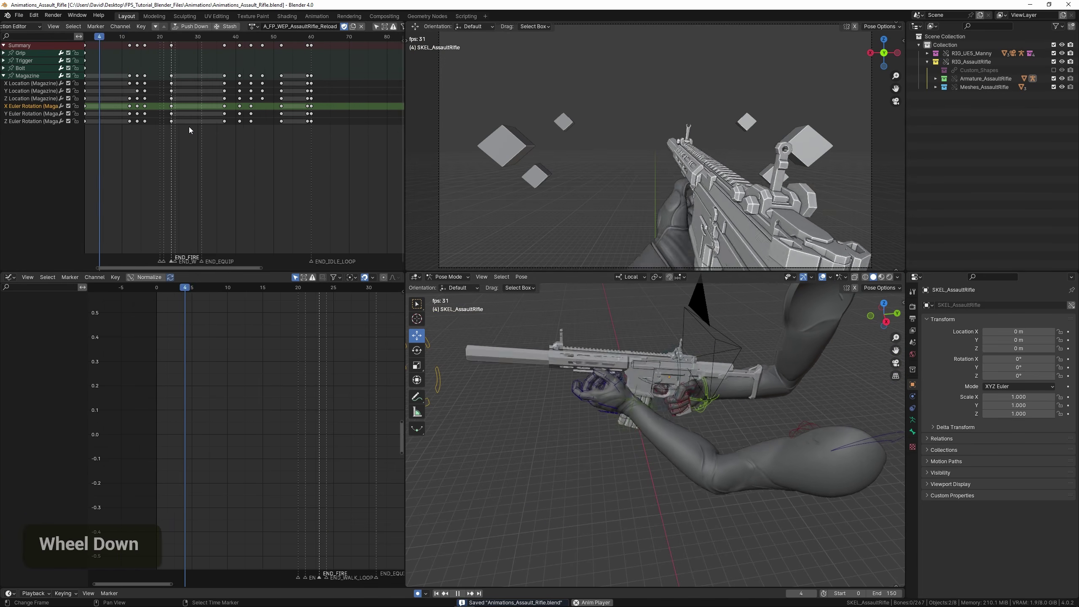
pyautogui.moveTo(188, 127); pyautogui.dragTo(224, 156, button='middle')
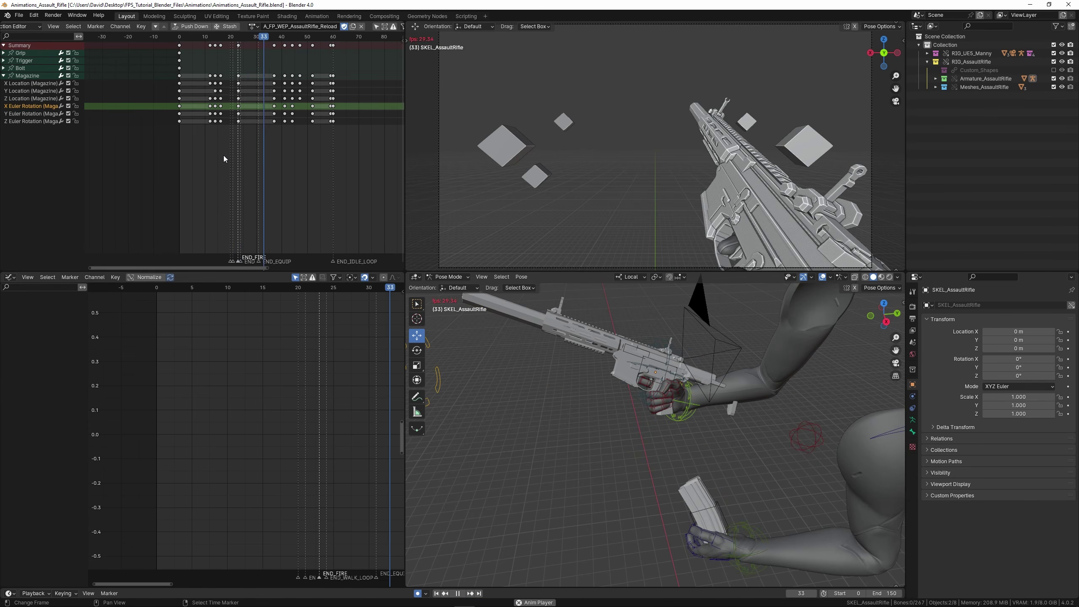
pyautogui.click(176, 143)
pyautogui.moveTo(260, 165); pyautogui.dragTo(244, 161, button='middle')
pyautogui.scroll(2, 656, 401)
pyautogui.moveTo(656, 401); pyautogui.dragTo(599, 377, button='middle')
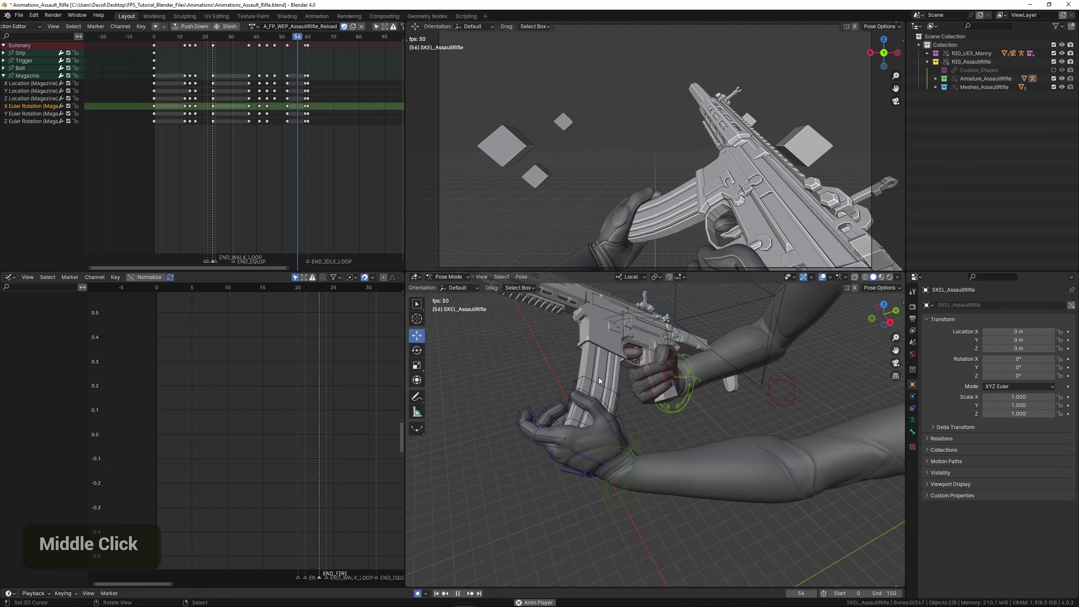
pyautogui.moveTo(607, 209); pyautogui.dragTo(590, 345, button='middle')
pyautogui.press('space')
# Select the CB_Gun control, bring its keyframes into view and play back the reload against them.
pyautogui.scroll(3, 591, 344)
pyautogui.rightClick(665, 353)
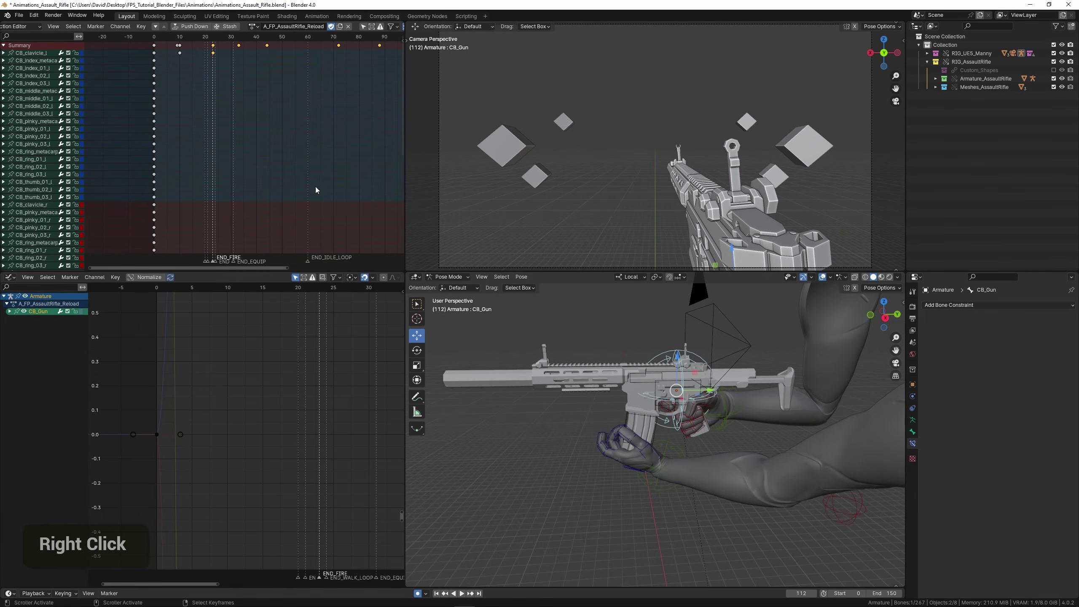
pyautogui.scroll(-3, 316, 187)
pyautogui.moveTo(316, 188); pyautogui.dragTo(260, 186, button='middle')
pyautogui.scroll(2, 259, 186)
pyautogui.moveTo(179, 195); pyautogui.dragTo(251, 193)
pyautogui.moveTo(252, 192); pyautogui.dragTo(292, 172, button='middle')
pyautogui.click(120, 173)
pyautogui.press('space')
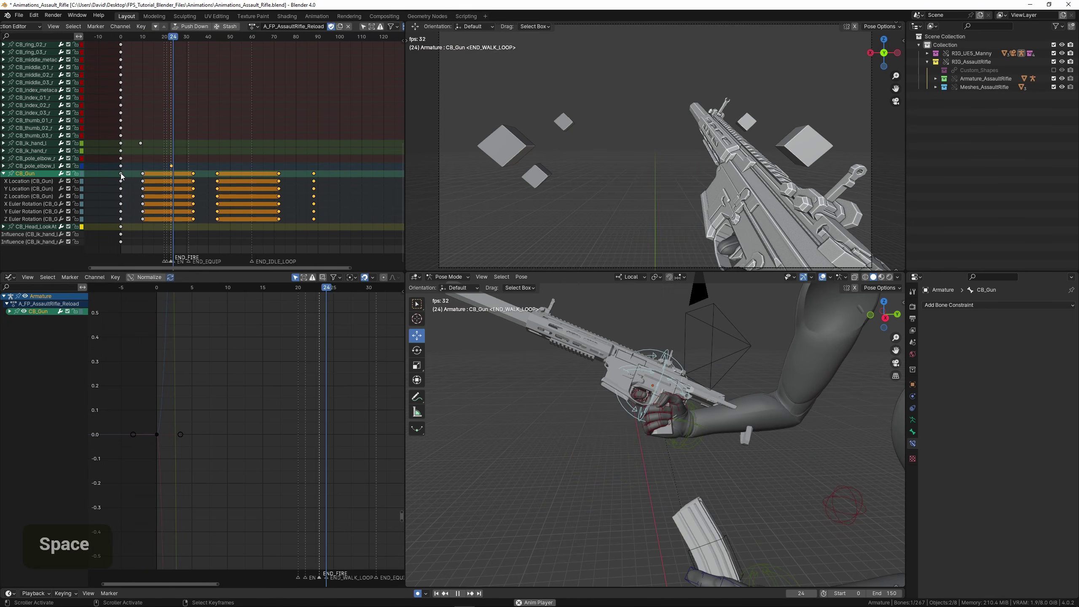
pyautogui.click(126, 173)
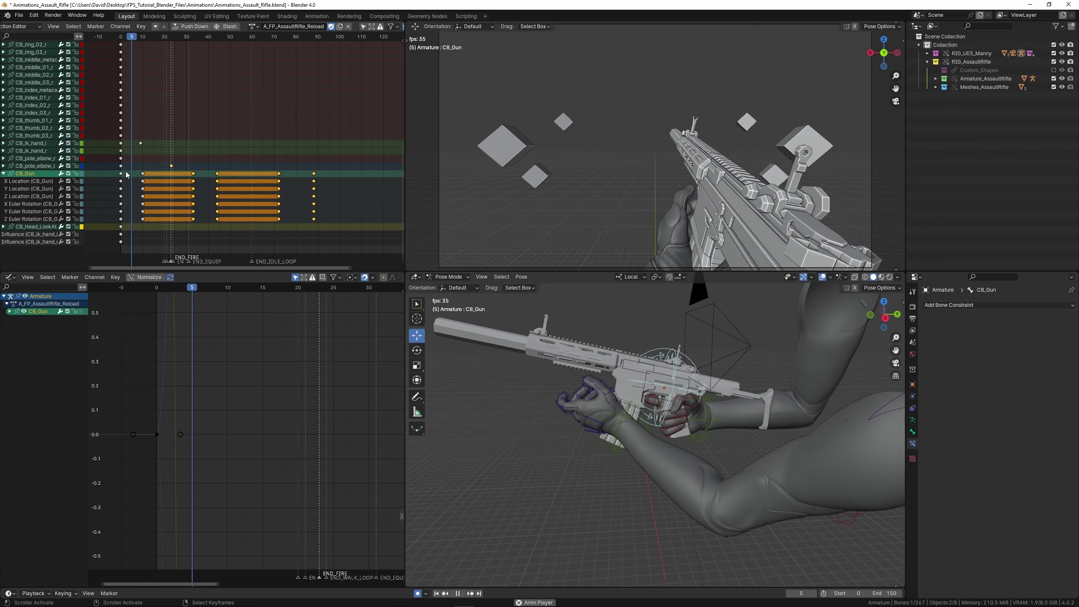
pyautogui.press('space')
# Shift CB_Gun's two middle sets of keyframes five frames earlier, to frames 28 and 39.
pyautogui.scroll(2, 186, 178)
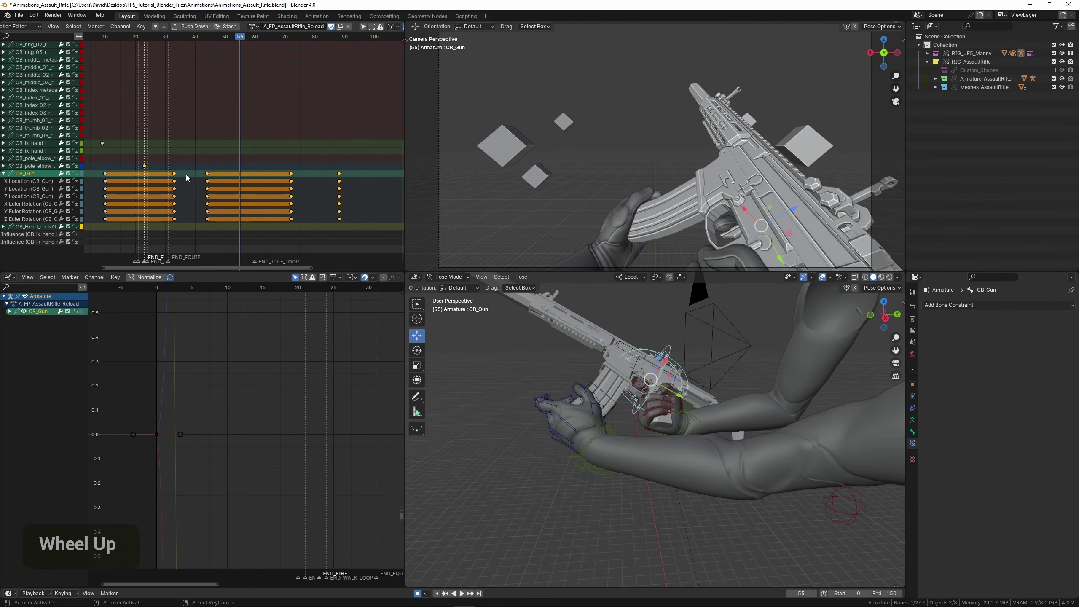
pyautogui.moveTo(170, 182); pyautogui.dragTo(178, 182)
pyautogui.moveTo(178, 182); pyautogui.dragTo(215, 183, button='middle')
pyautogui.rightClick(214, 183)
pyautogui.press('space')
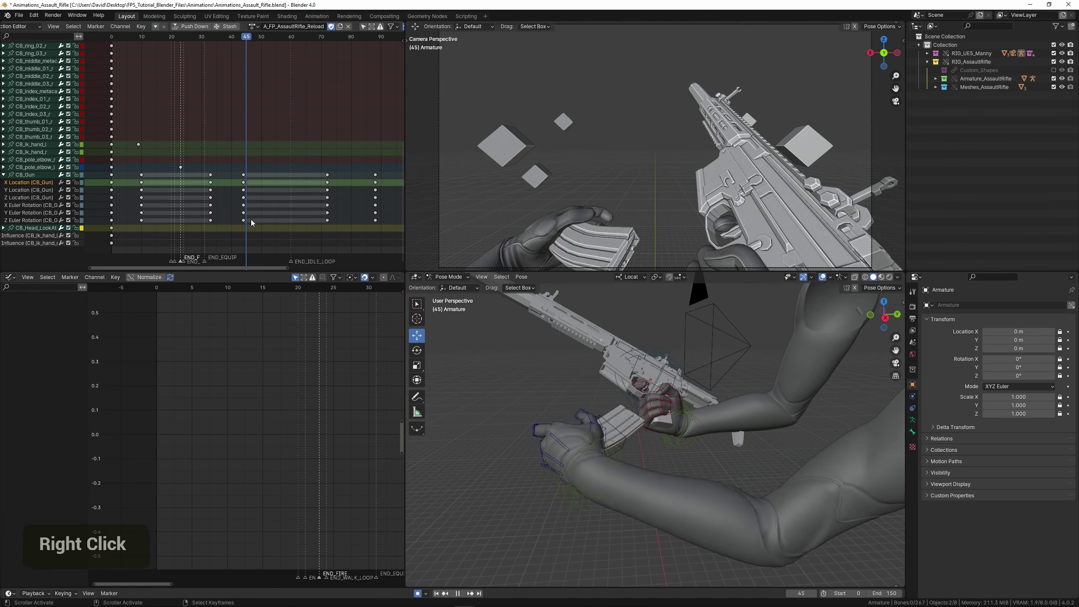
pyautogui.press('space')
pyautogui.press('b')
pyautogui.moveTo(201, 170); pyautogui.dragTo(254, 225)
pyautogui.click(220, 211)
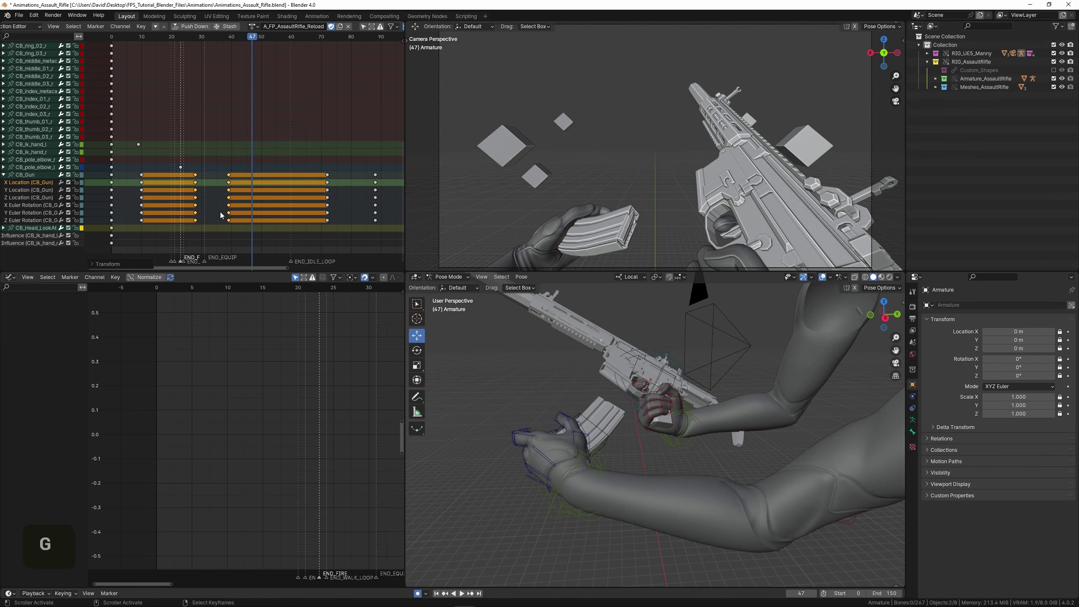
# Play back the retimed gun motion, move CB_Gun's last keyframe to frame 83 and replay the end of the reload.
pyautogui.doubleClick(133, 199)
pyautogui.press('space')
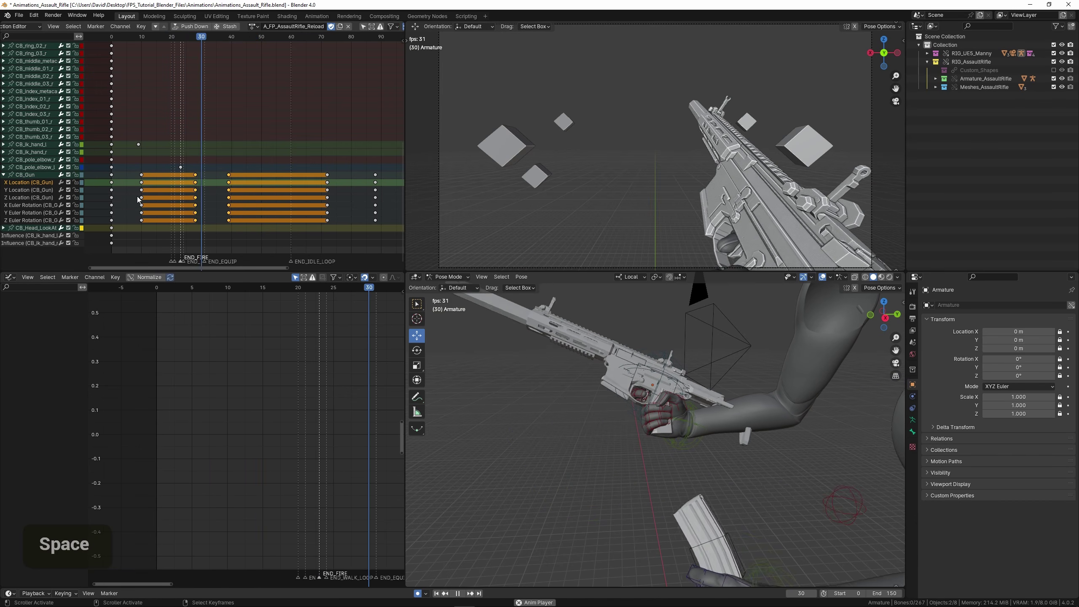
pyautogui.press('space')
pyautogui.press('space')
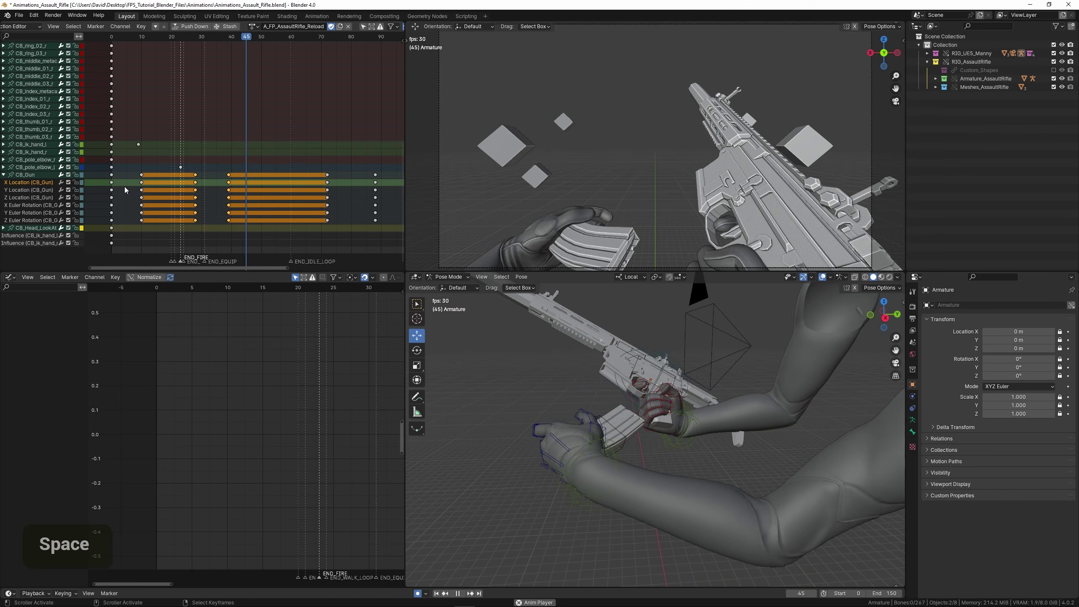
pyautogui.click(168, 196)
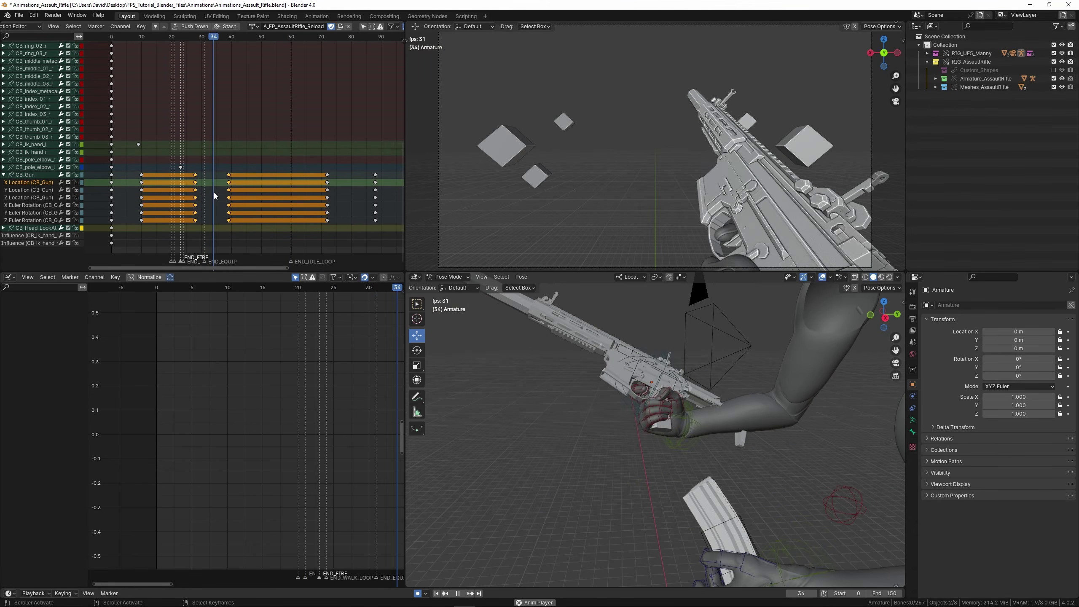
pyautogui.press('space')
pyautogui.moveTo(259, 188); pyautogui.dragTo(242, 184, button='middle')
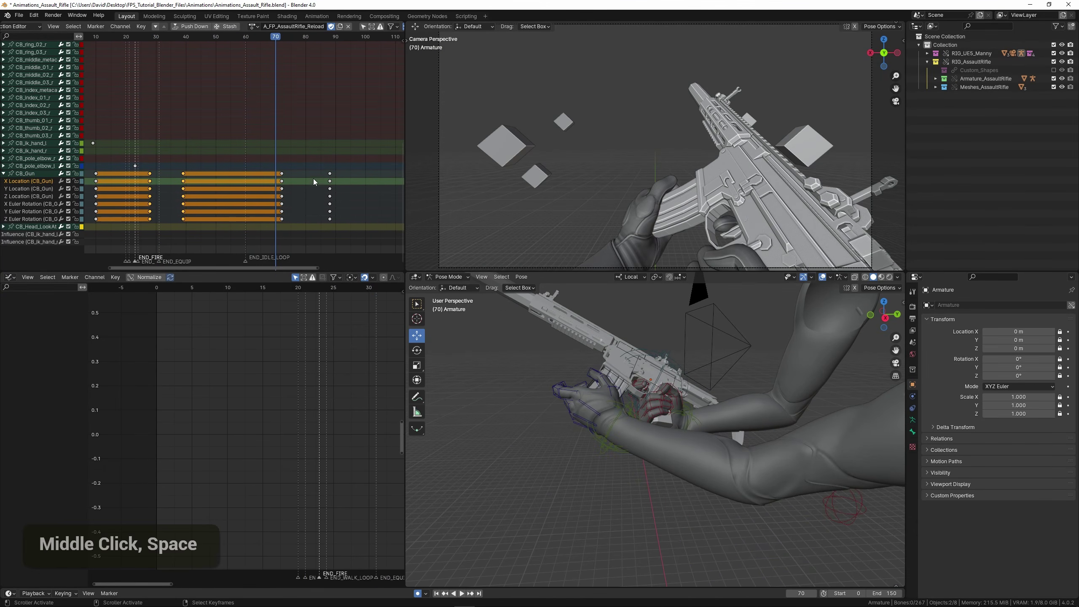
pyautogui.rightClick(331, 174)
pyautogui.press('g')
pyautogui.click(316, 180)
pyautogui.click(242, 184)
pyautogui.press('space')
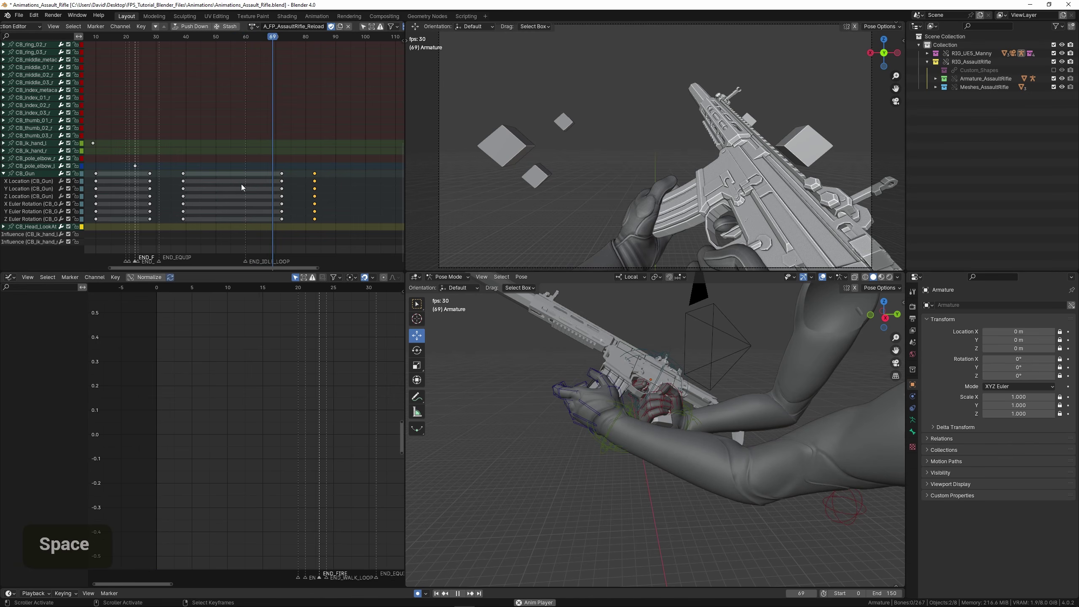
# Shift CB_Gun's last two sets of keyframes five frames earlier, to frames 67 and 78, and play back the reload.
pyautogui.press('space')
pyautogui.press('g')
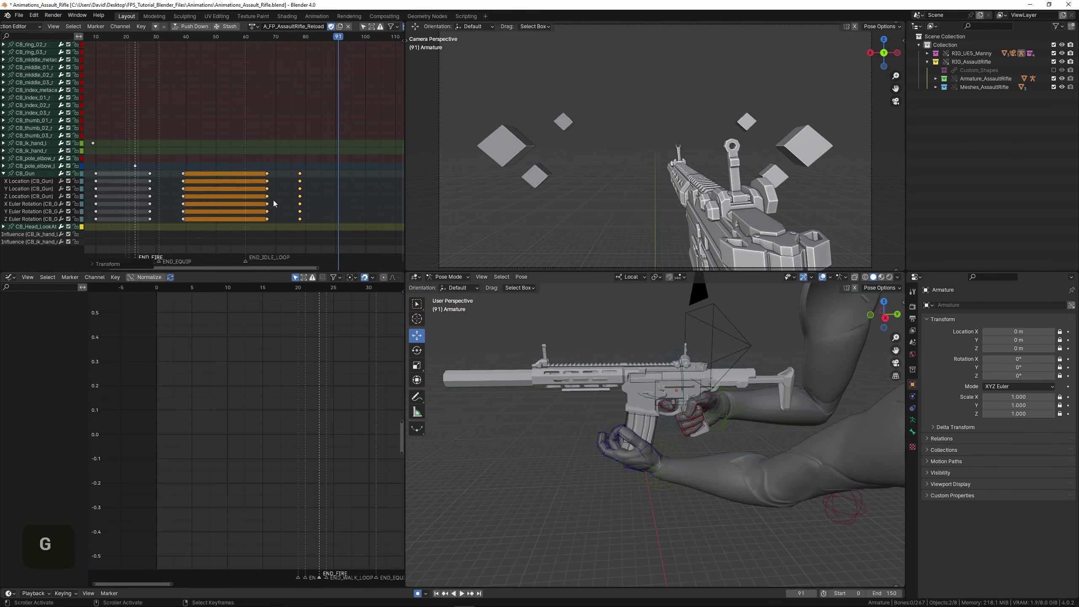
pyautogui.click(273, 200)
pyautogui.press('space')
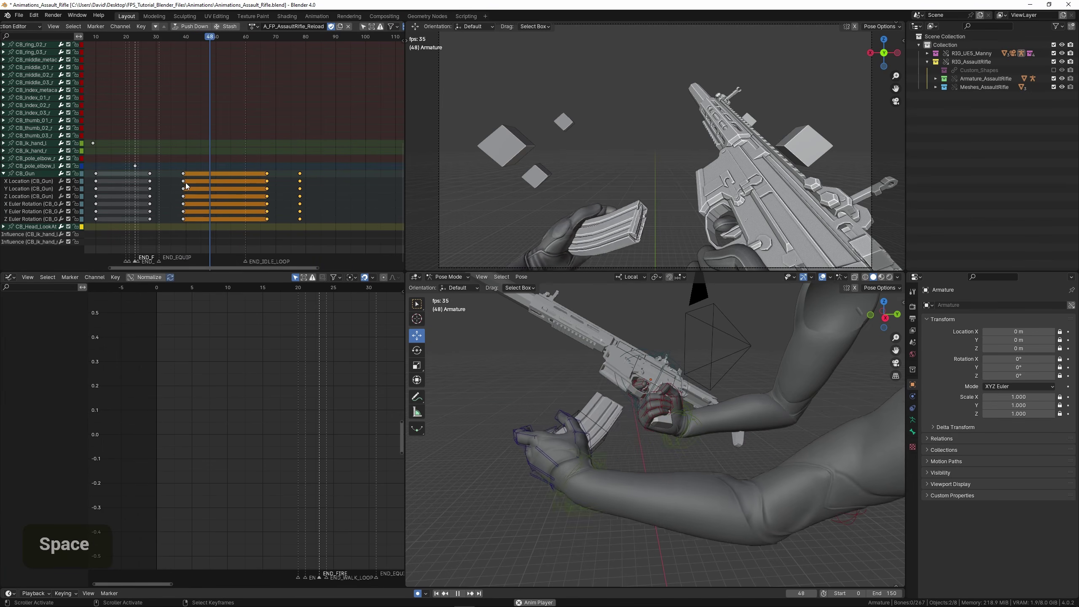
pyautogui.scroll(-3, 126, 182)
pyautogui.doubleClick(115, 184)
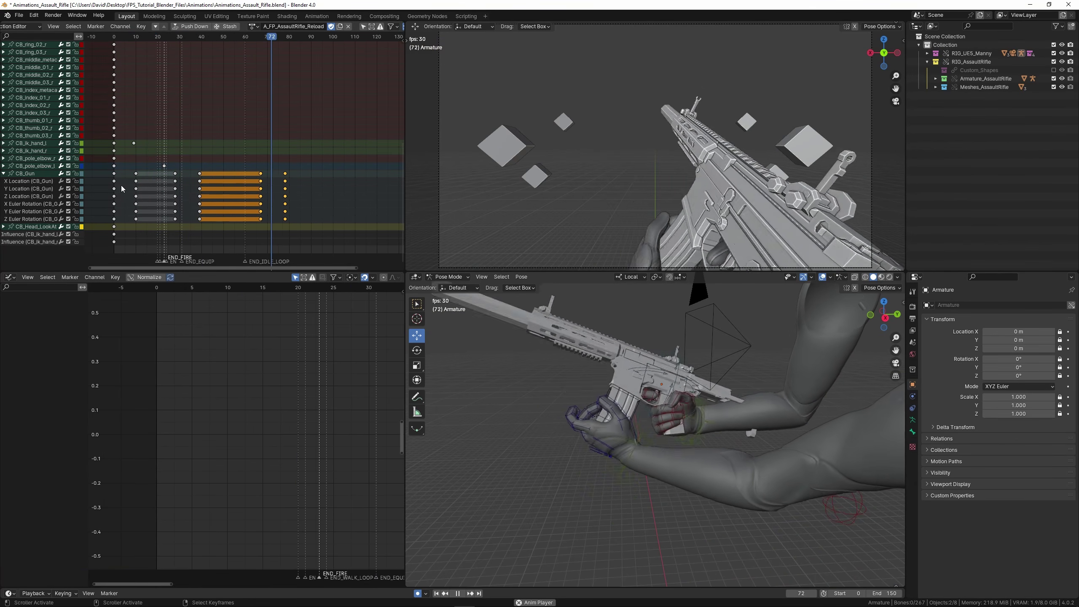
pyautogui.moveTo(603, 394); pyautogui.dragTo(611, 411, button='middle')
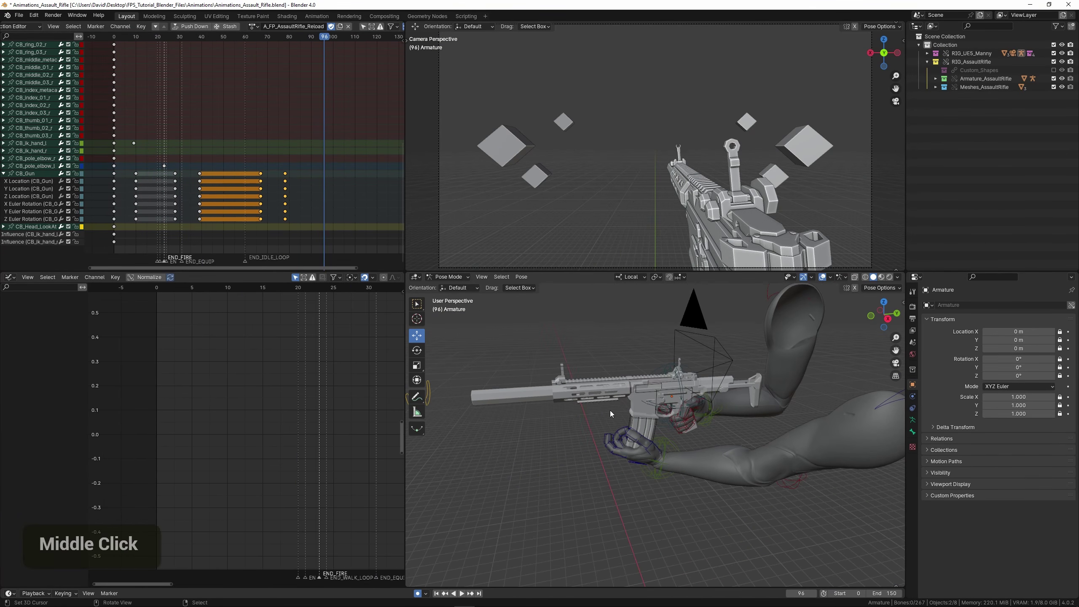
# Select the frame 0 keyframes of the arm, hand, finger and head look-at controls, including the influence channels.
pyautogui.rightClick(643, 467)
pyautogui.rightClick(135, 144)
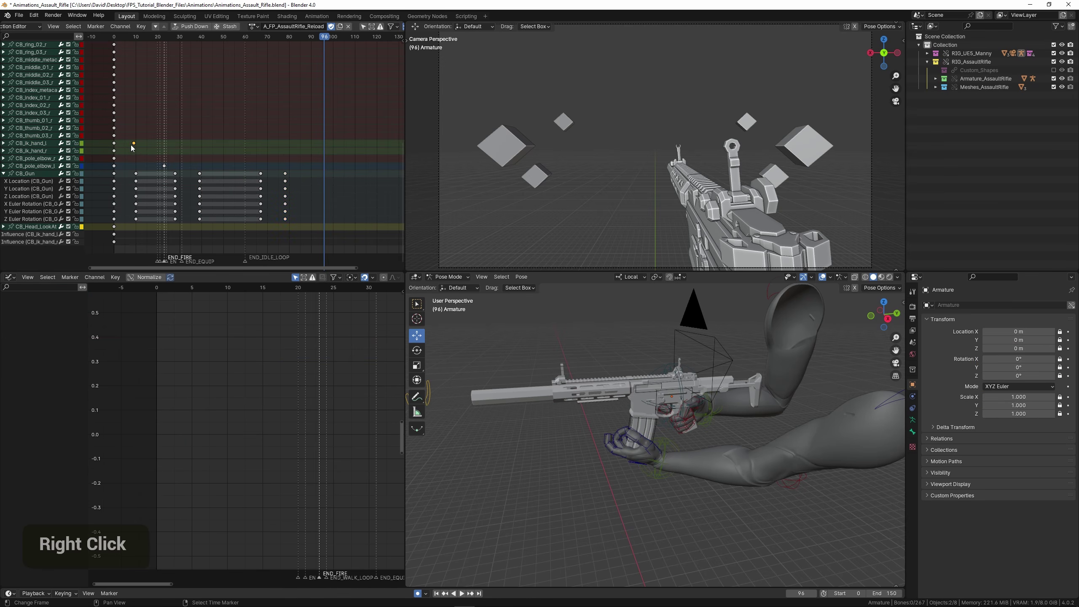
pyautogui.moveTo(137, 147); pyautogui.dragTo(137, 150, button='middle')
pyautogui.scroll(-2, 722, 404)
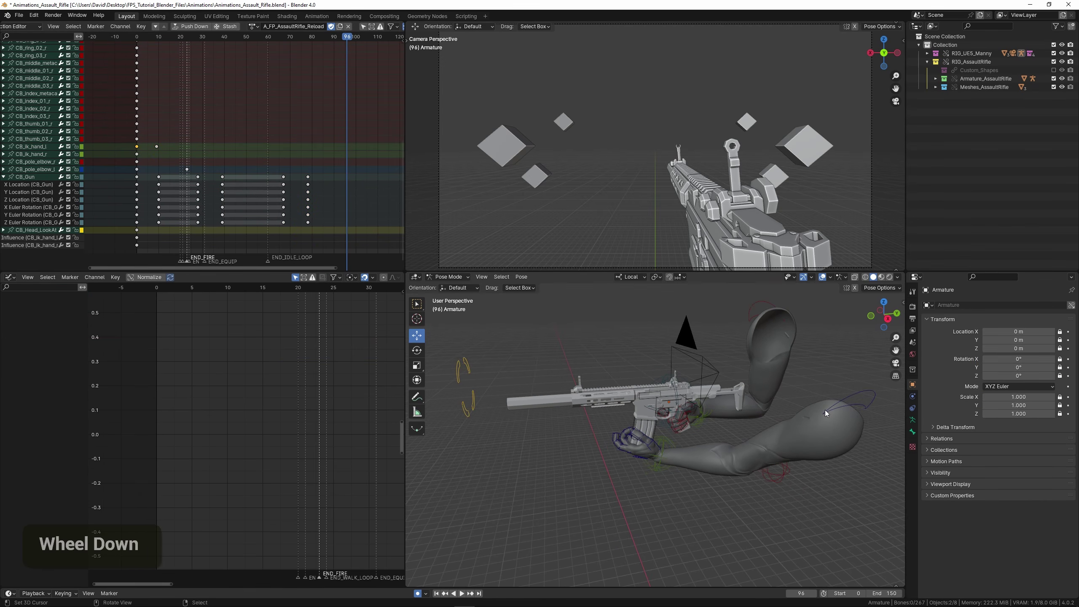
pyautogui.keyDown('shift'); pyautogui.rightClick(854, 398); pyautogui.keyUp('shift')
pyautogui.rightClick(137, 147)
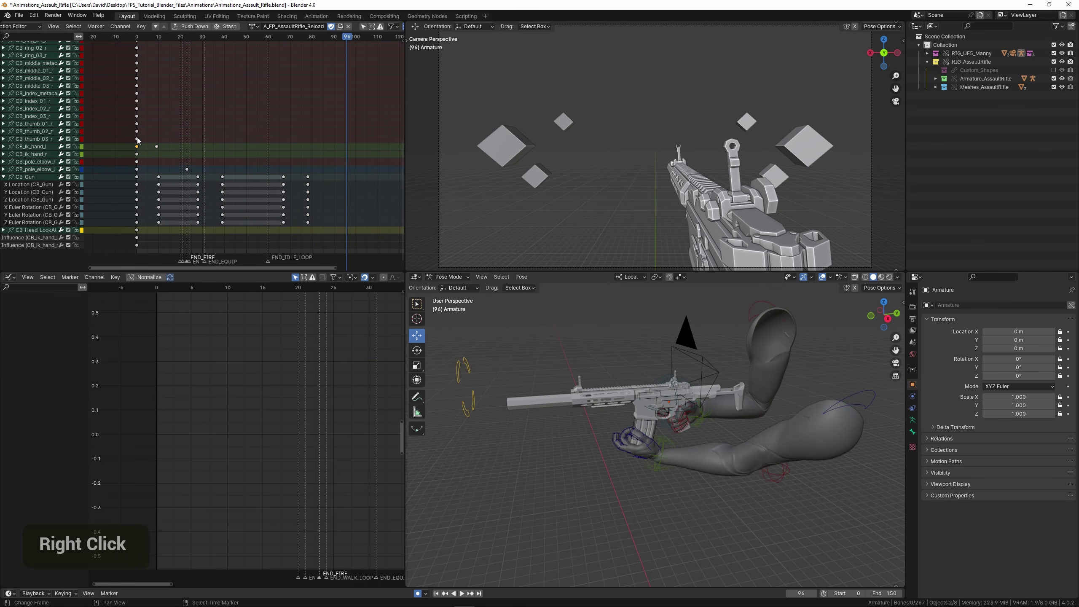
pyautogui.moveTo(143, 147); pyautogui.dragTo(153, 167, button='middle')
pyautogui.moveTo(130, 57); pyautogui.dragTo(162, 211, button='middle')
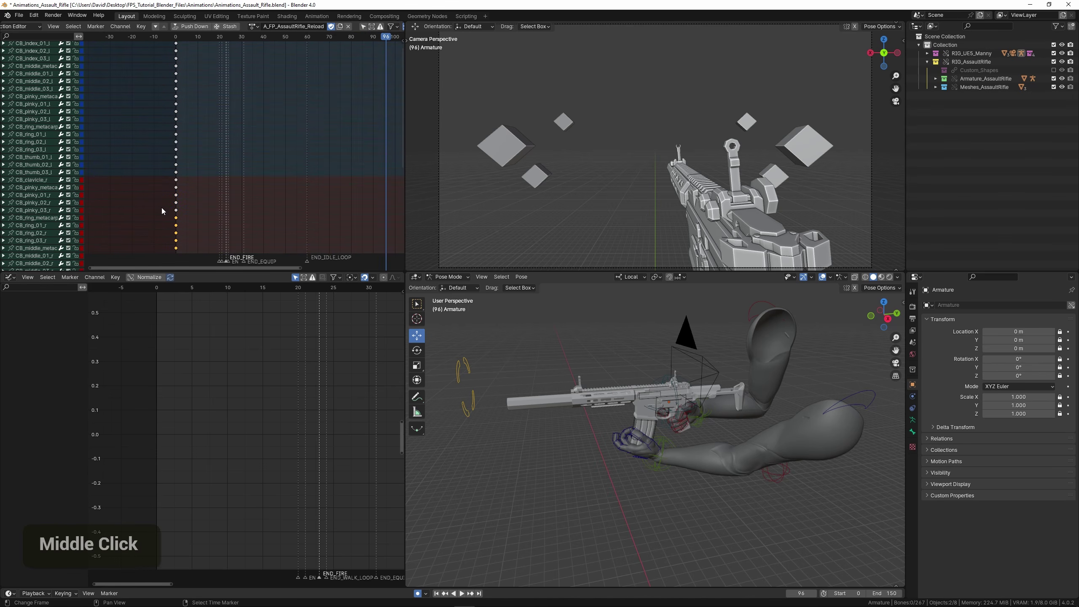
pyautogui.moveTo(162, 134); pyautogui.dragTo(157, 70)
pyautogui.moveTo(152, 74); pyautogui.dragTo(180, 170, button='middle')
pyautogui.press('b')
pyautogui.scroll(-2, 180, 170)
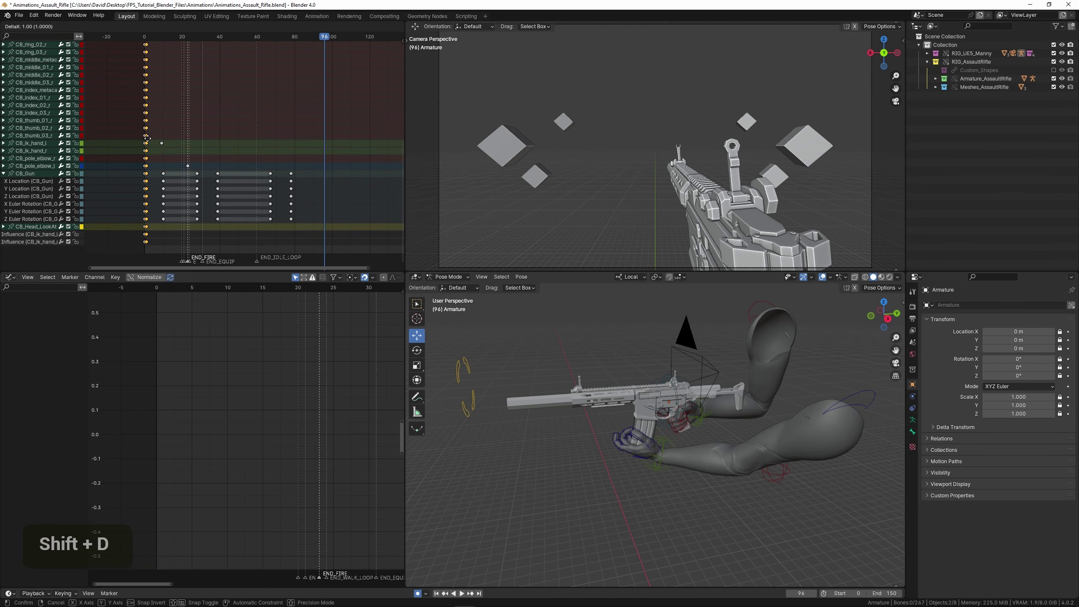
# Duplicate the frame 0 keyframes of every control except CB_Gun to frame 100.
pyautogui.hotkey('ctrl', 'z')
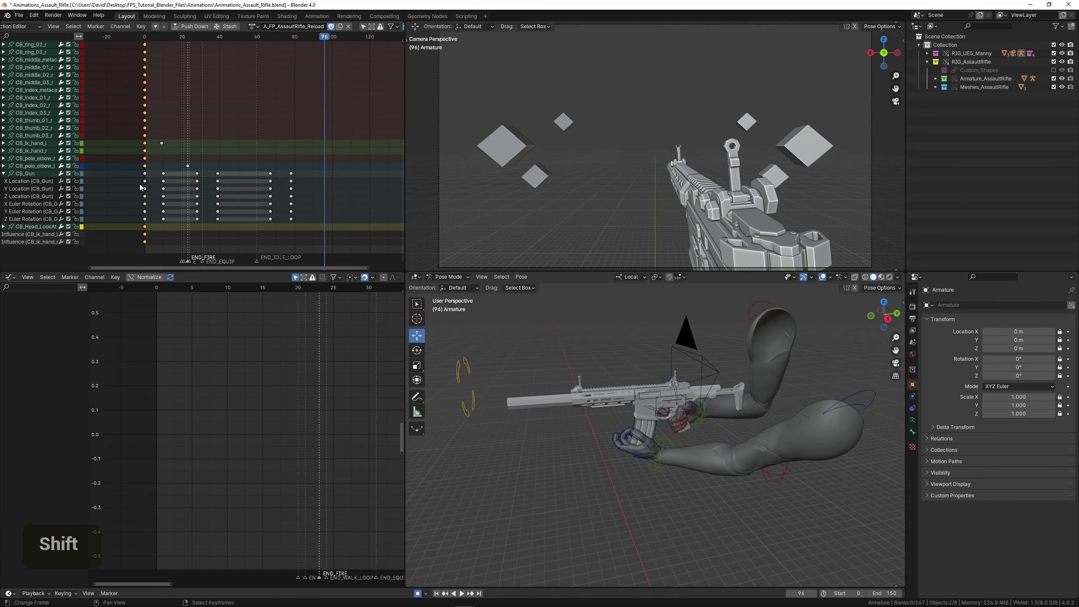
pyautogui.press('b')
pyautogui.keyDown('shift'); pyautogui.moveTo(131, 172); pyautogui.dragTo(131, 172); pyautogui.keyUp('shift')
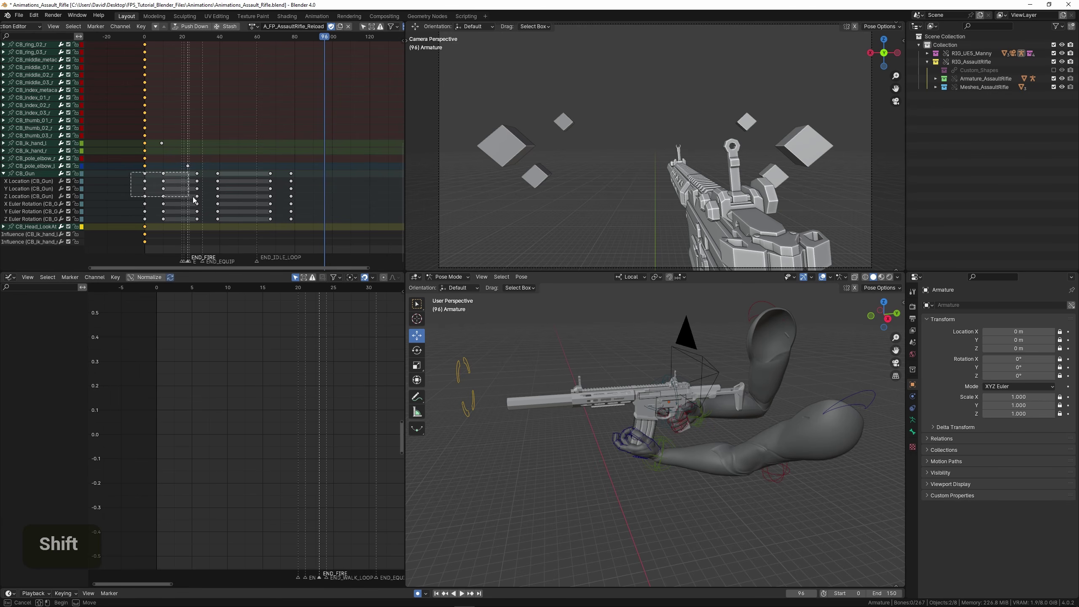
pyautogui.keyDown('shift'); pyautogui.moveTo(192, 196); pyautogui.dragTo(182, 199); pyautogui.keyUp('shift')
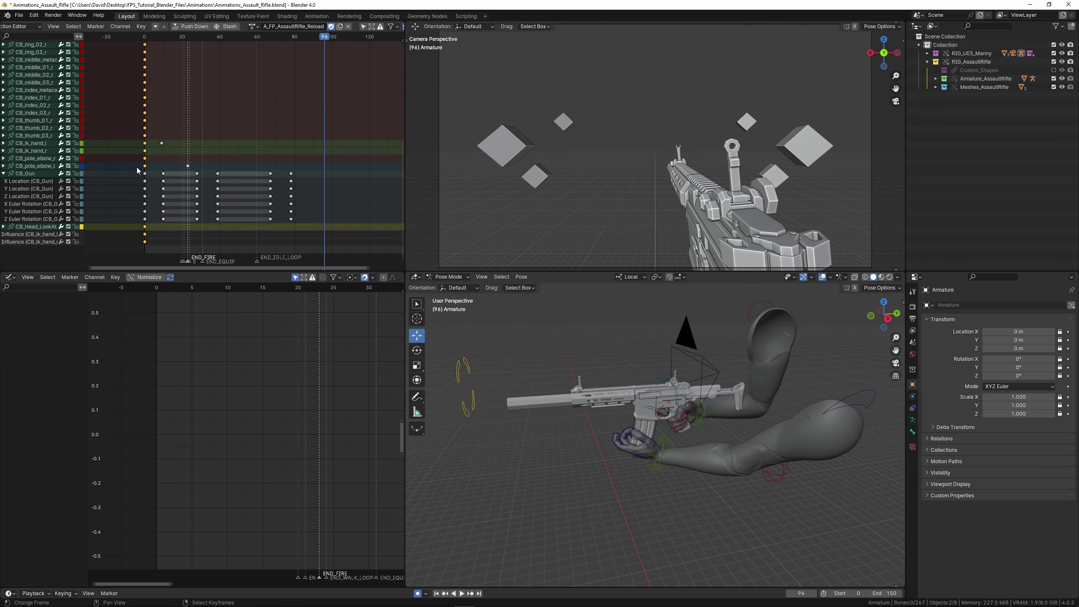
pyautogui.hotkey('shift', 'd')
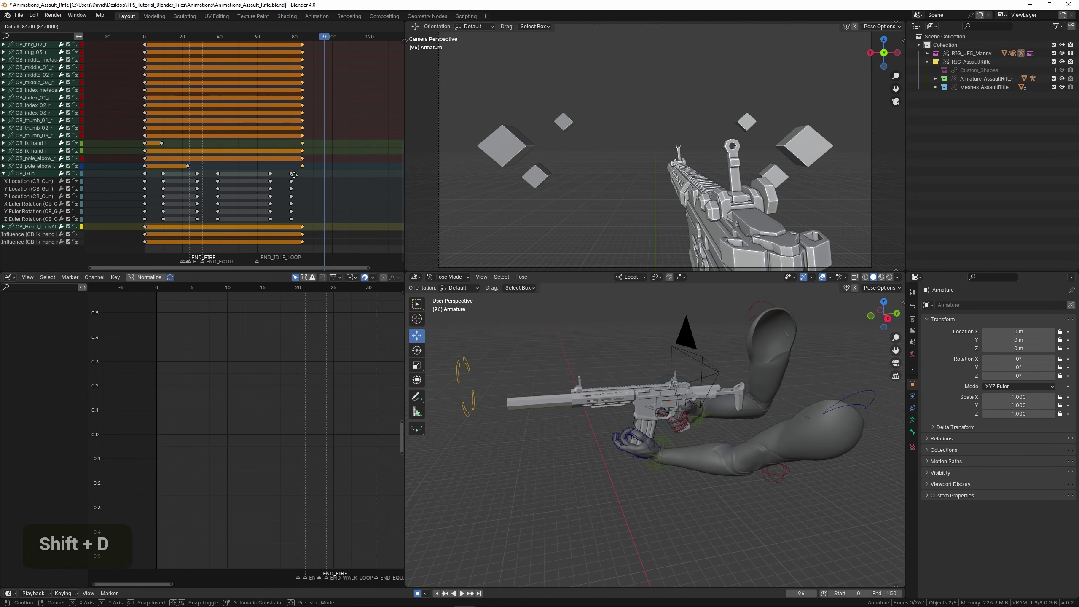
pyautogui.click(325, 174)
# Scrub through the end of the reload and move the duplicated keyframes to frame 78, in line with CB_Gun's last keyframes.
pyautogui.moveTo(190, 149); pyautogui.dragTo(250, 156)
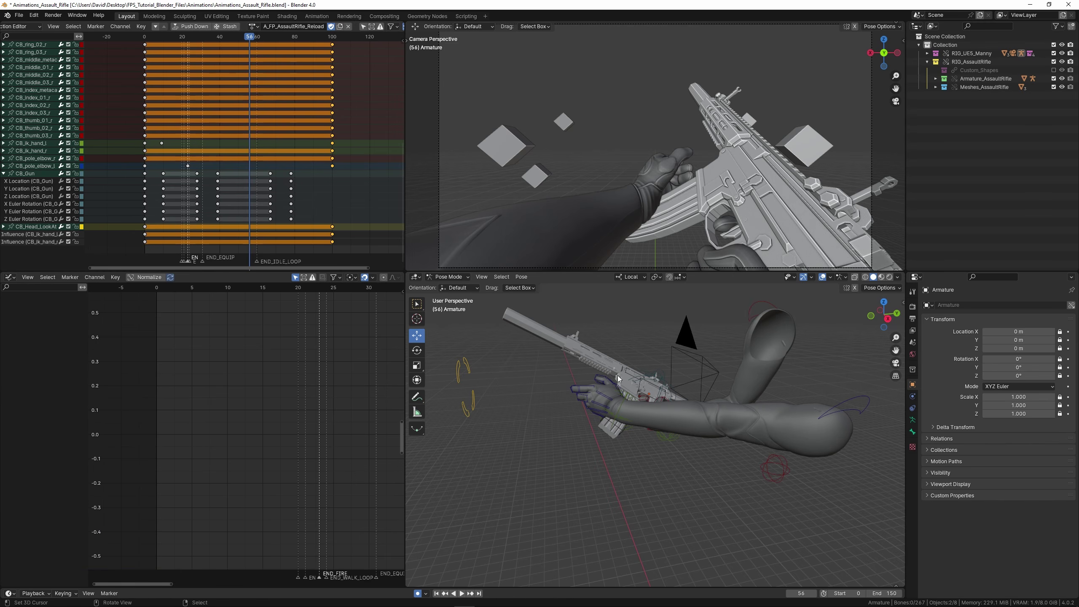
pyautogui.moveTo(310, 158)
pyautogui.mouseDown()
pyautogui.moveTo(281, 150)
pyautogui.moveTo(321, 153)
pyautogui.mouseUp()
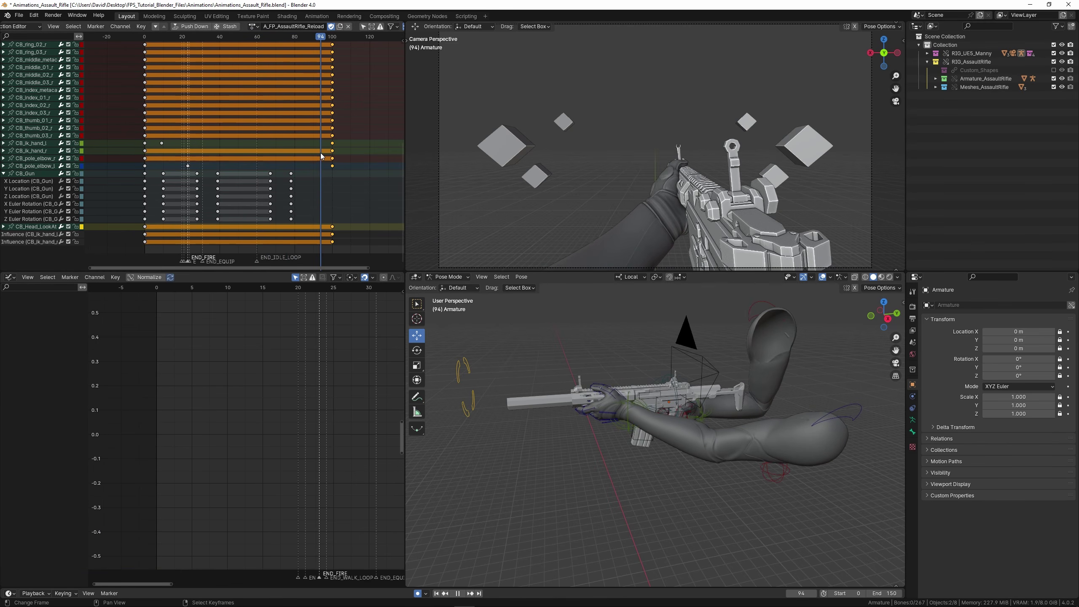
pyautogui.press('g')
pyautogui.click(280, 171)
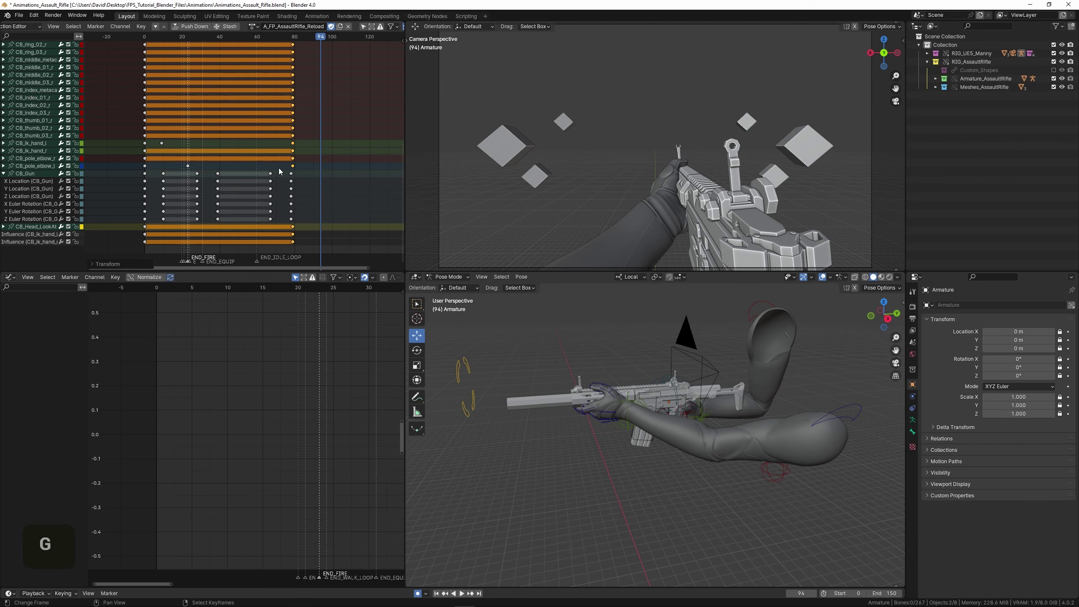
pyautogui.click(227, 164)
# Duplicate CB_ik_hand_l's frame 9 keyframe to frame 67 and play back the left hand's return to the gun.
pyautogui.rightClick(162, 142)
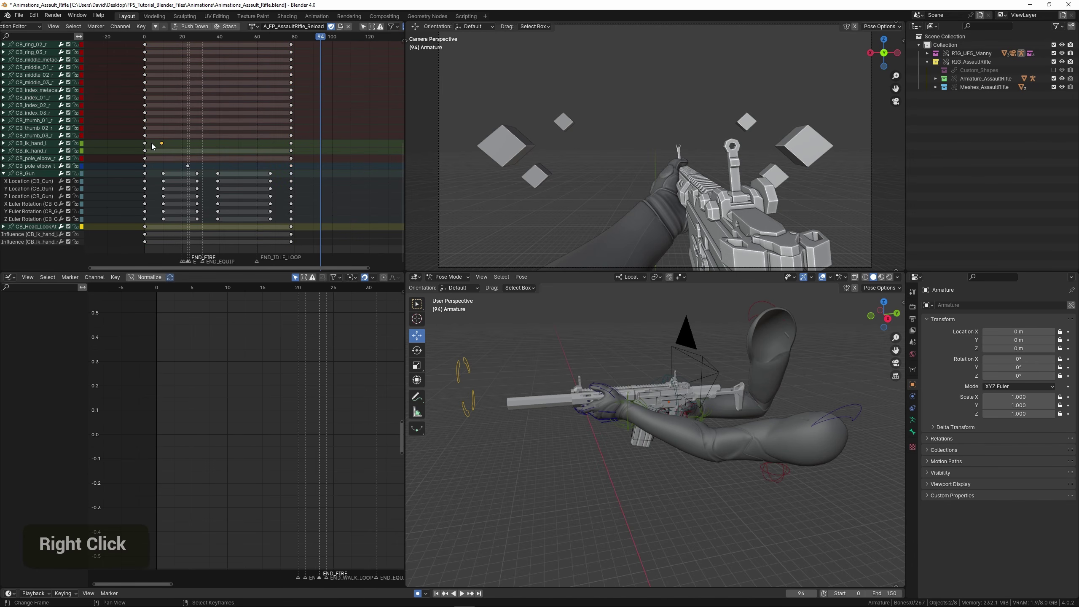
pyautogui.click(162, 151)
pyautogui.scroll(4, 578, 446)
pyautogui.moveTo(578, 446); pyautogui.dragTo(596, 454, button='middle')
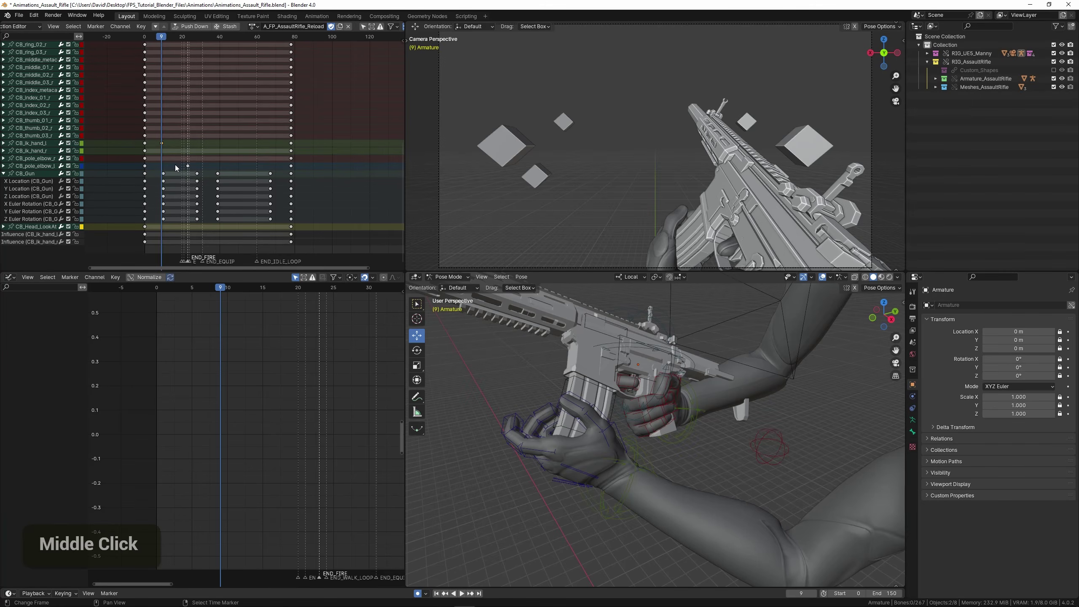
pyautogui.press('space')
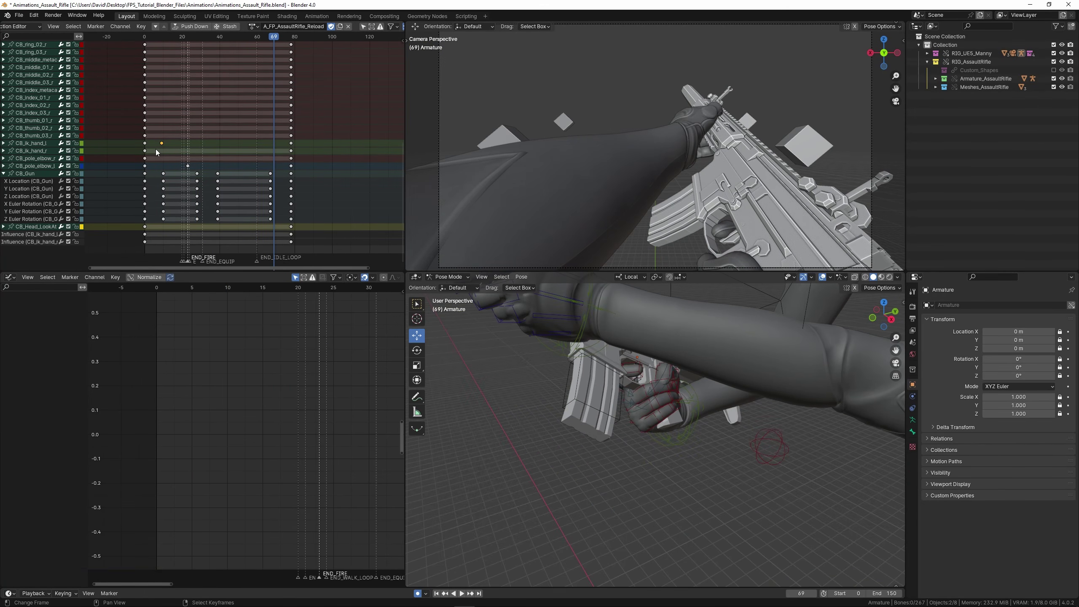
pyautogui.click(271, 159)
pyautogui.moveTo(187, 159); pyautogui.dragTo(191, 159)
pyautogui.press('space')
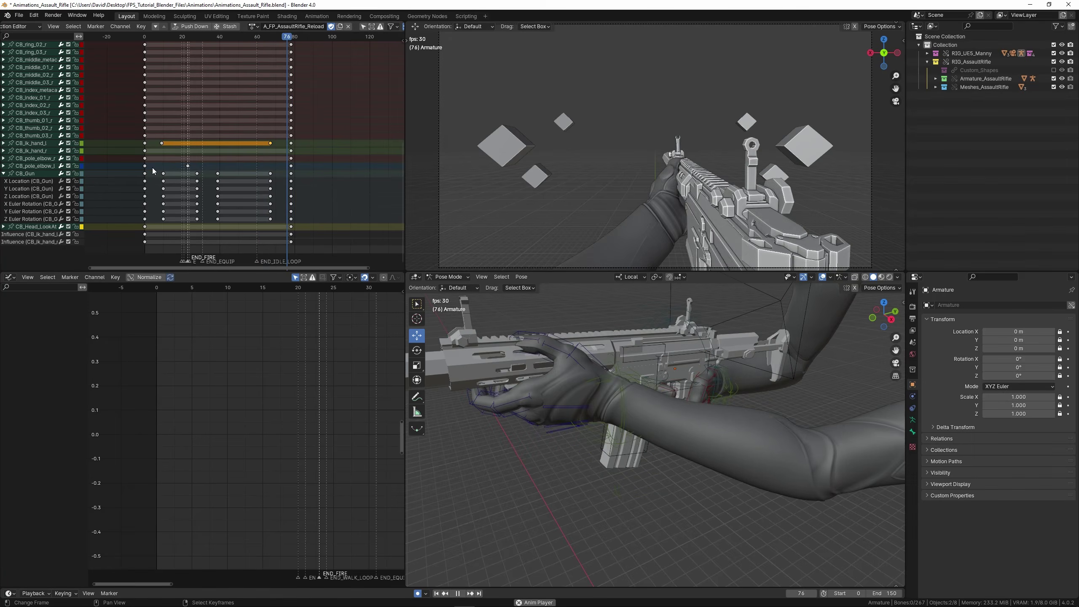
# Replay the reload, move CB_ik_hand_l's second-to-last keyframe to frame 70 and scrub through the hand's return.
pyautogui.press('space')
pyautogui.moveTo(253, 152); pyautogui.dragTo(237, 148, button='middle')
pyautogui.scroll(4, 239, 149)
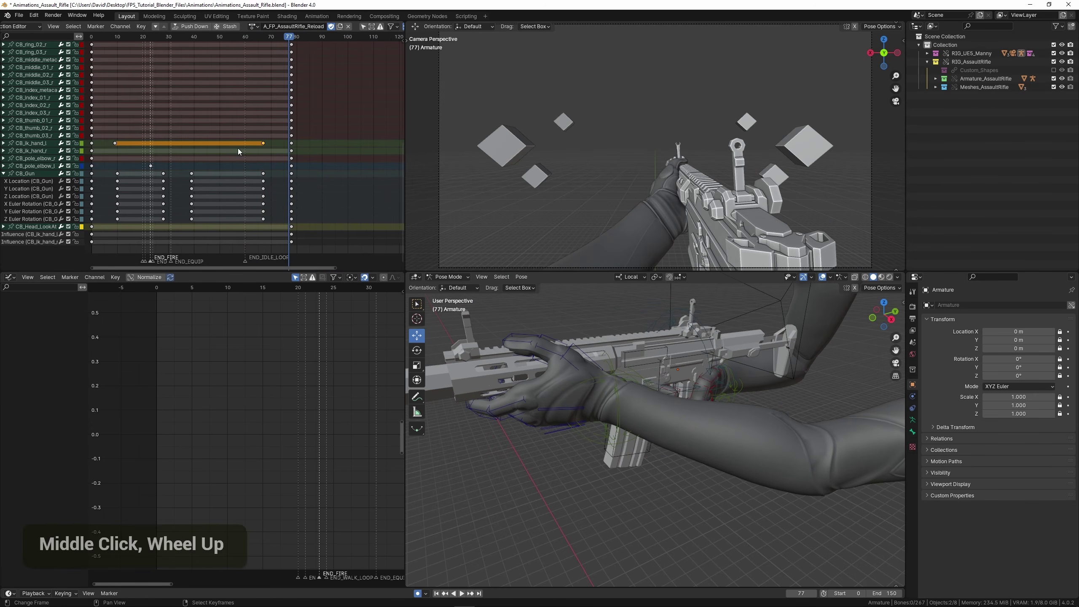
pyautogui.scroll(-5, 238, 149)
pyautogui.click(134, 165)
pyautogui.press('space')
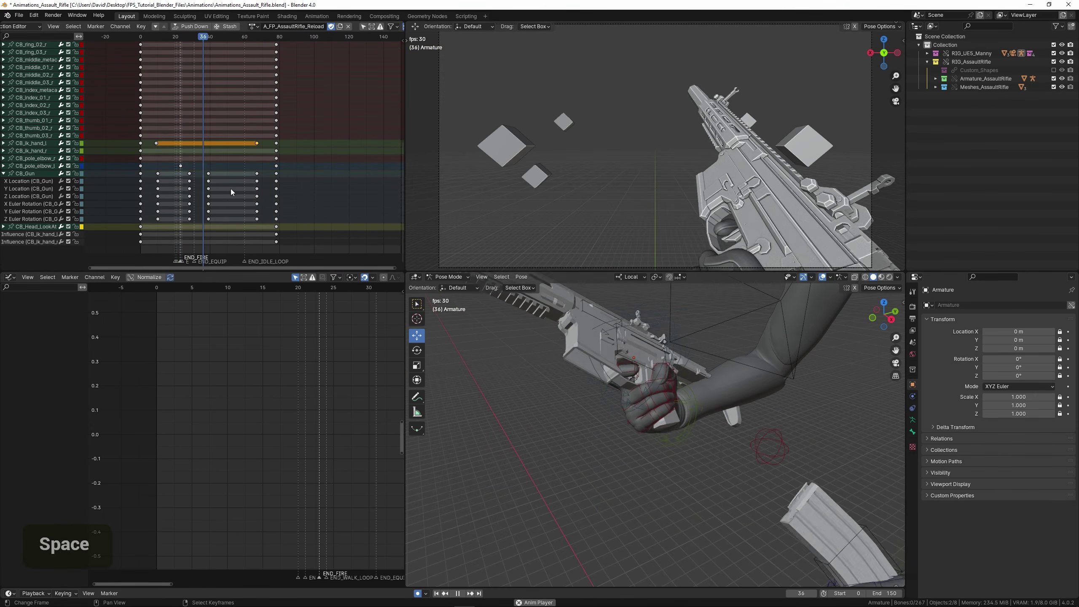
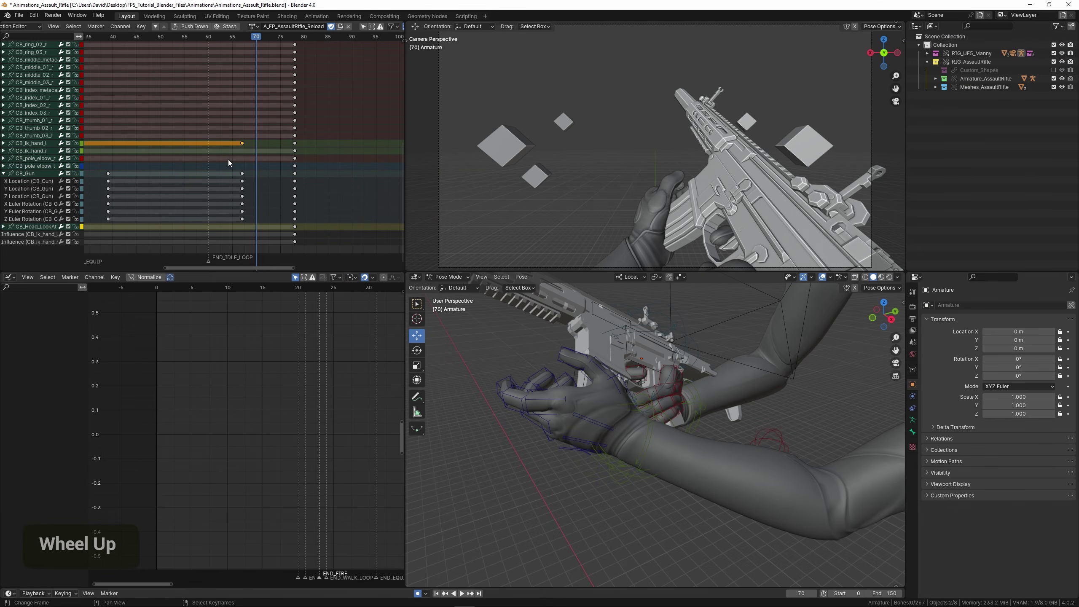
pyautogui.press('g')
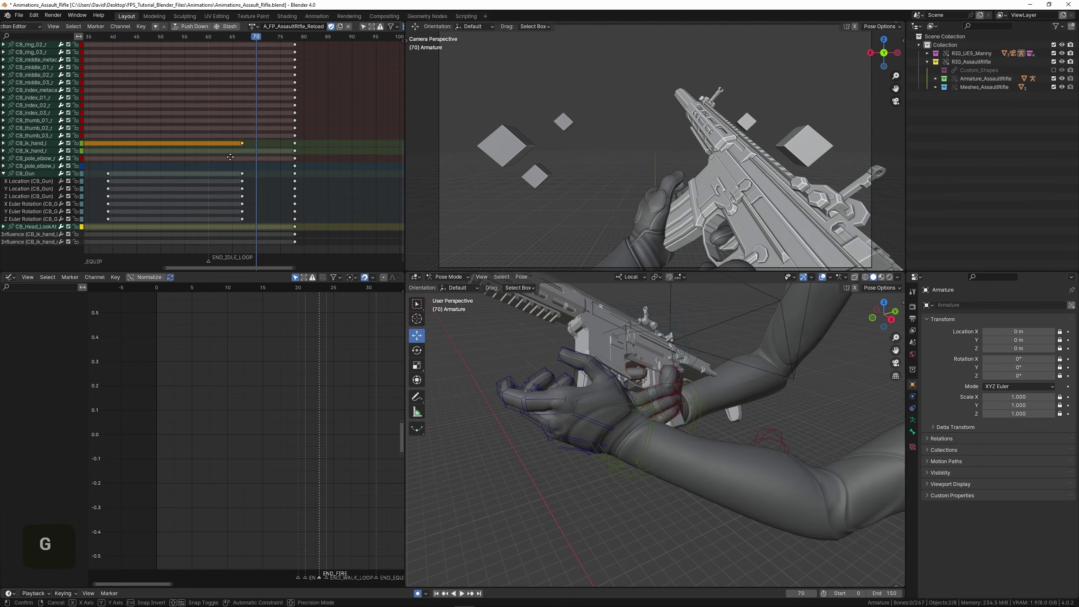
pyautogui.click(231, 157)
pyautogui.moveTo(230, 157); pyautogui.dragTo(275, 158)
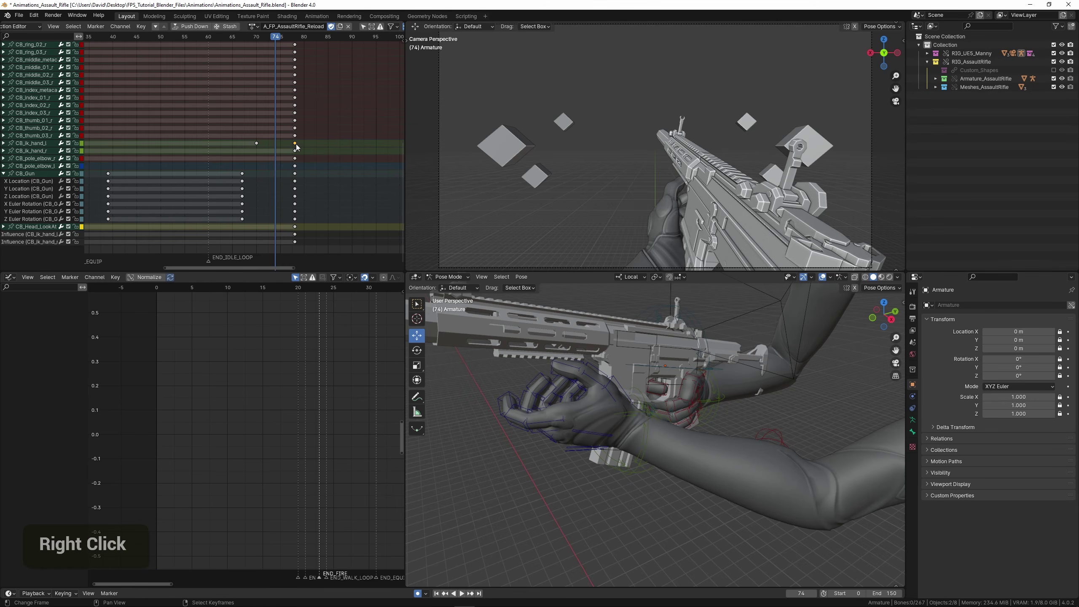
# Try CB_ik_hand_l's last keyframe at frame 80, replay the motion and return the keyframe to frame 78.
pyautogui.press('g')
pyautogui.doubleClick(305, 147)
pyautogui.press('space')
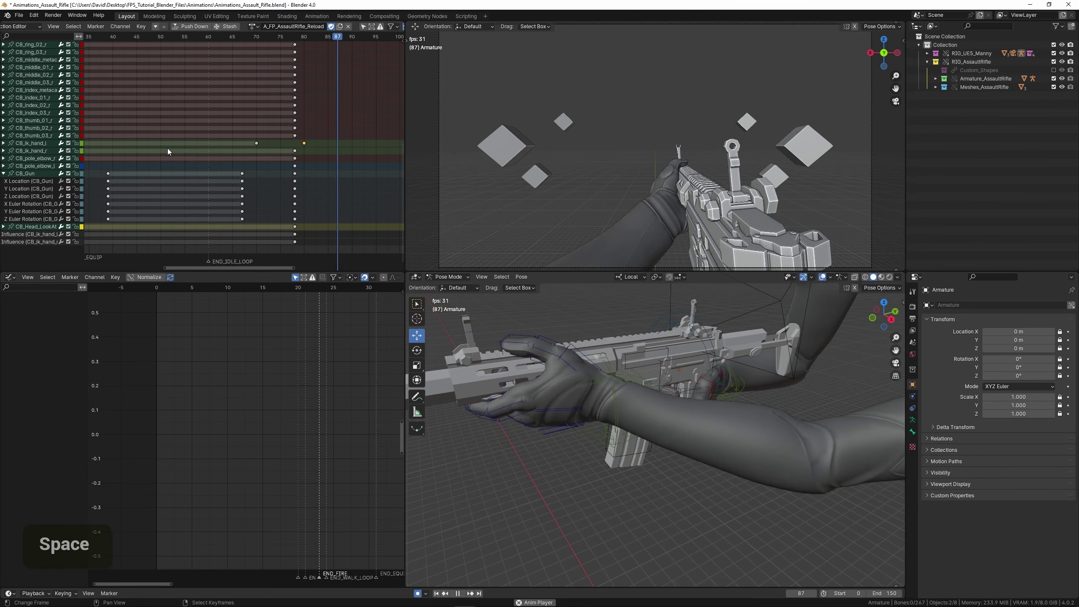
pyautogui.press('space')
pyautogui.moveTo(168, 150); pyautogui.dragTo(209, 153)
pyautogui.scroll(3, 289, 156)
pyautogui.press('g')
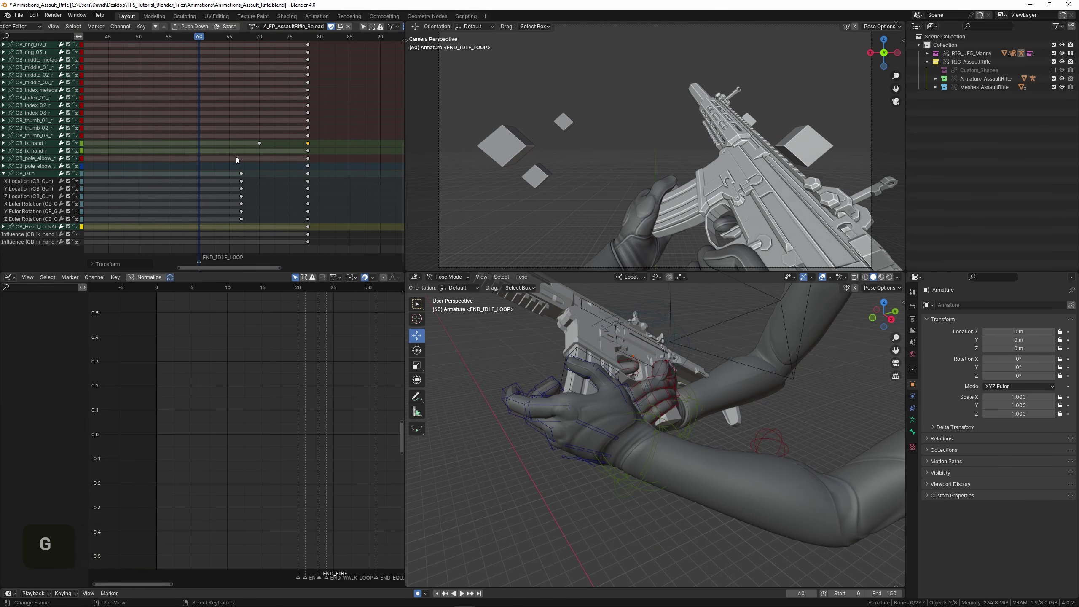
# Shift CB_Gun's last two sets of keyframes three frames later, to frames 70 and 81, checking them in playback.
pyautogui.press('space')
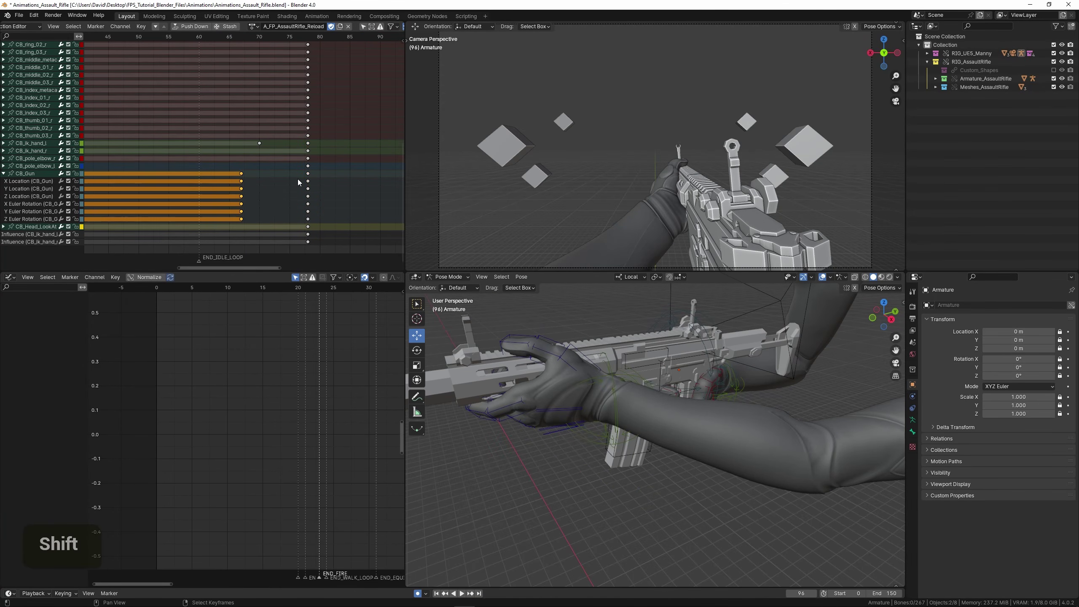
pyautogui.press('space')
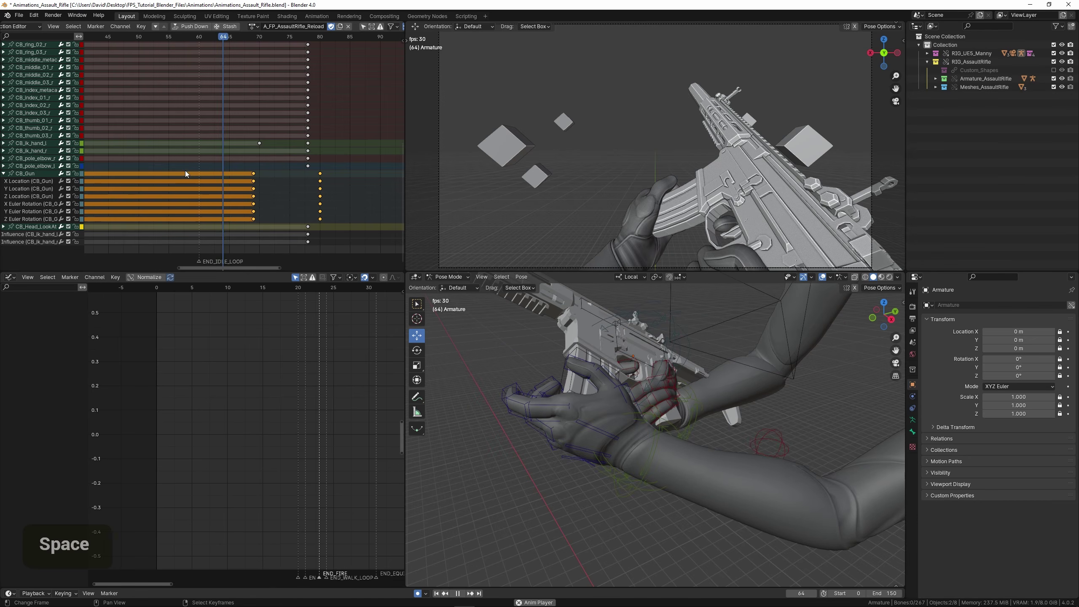
pyautogui.press('g')
pyautogui.click(258, 195)
pyautogui.click(217, 176)
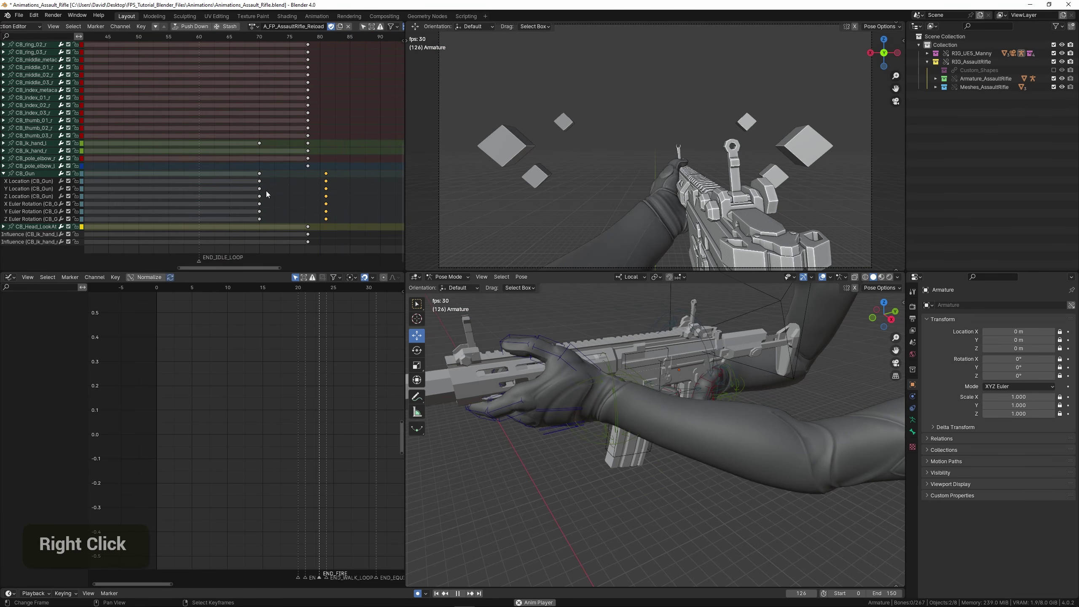
# Move CB_Gun's last set of keyframes to frame 80 and replay the end of the reload.
pyautogui.press('g')
pyautogui.click(260, 190)
pyautogui.click(216, 177)
pyautogui.click(212, 176)
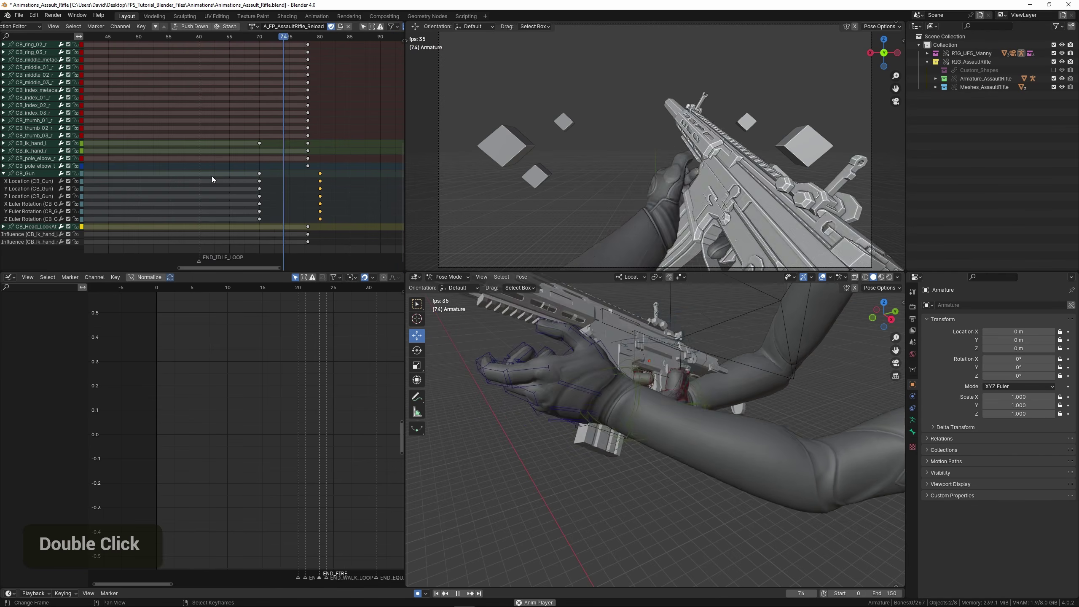
pyautogui.press('space')
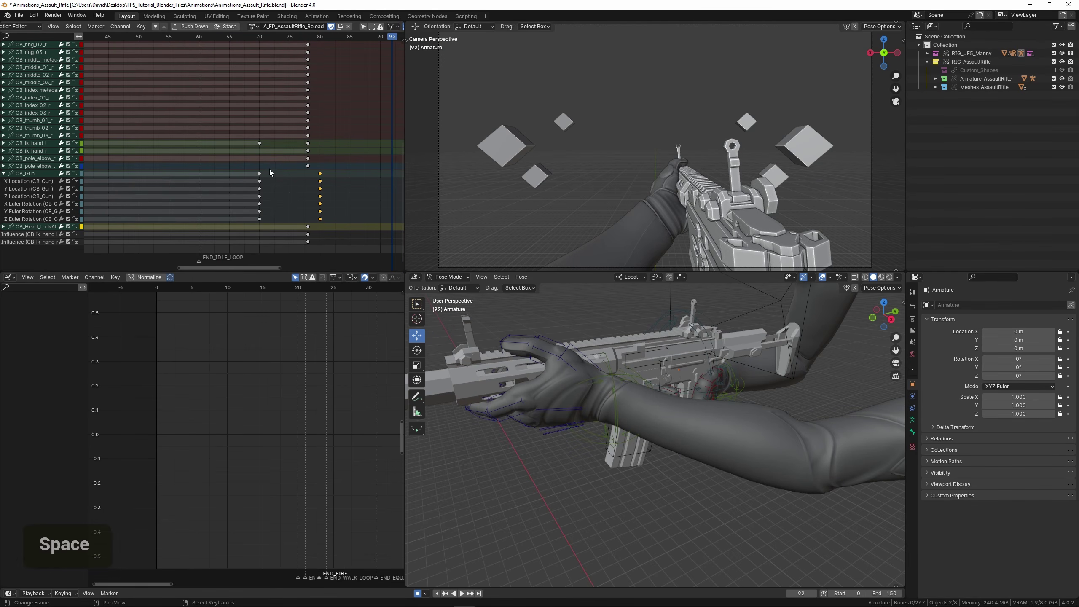
# Move CB_ik_hand_l outward from the rifle at frame 74, keying a wider path for the left hand's return.
pyautogui.rightClick(586, 425)
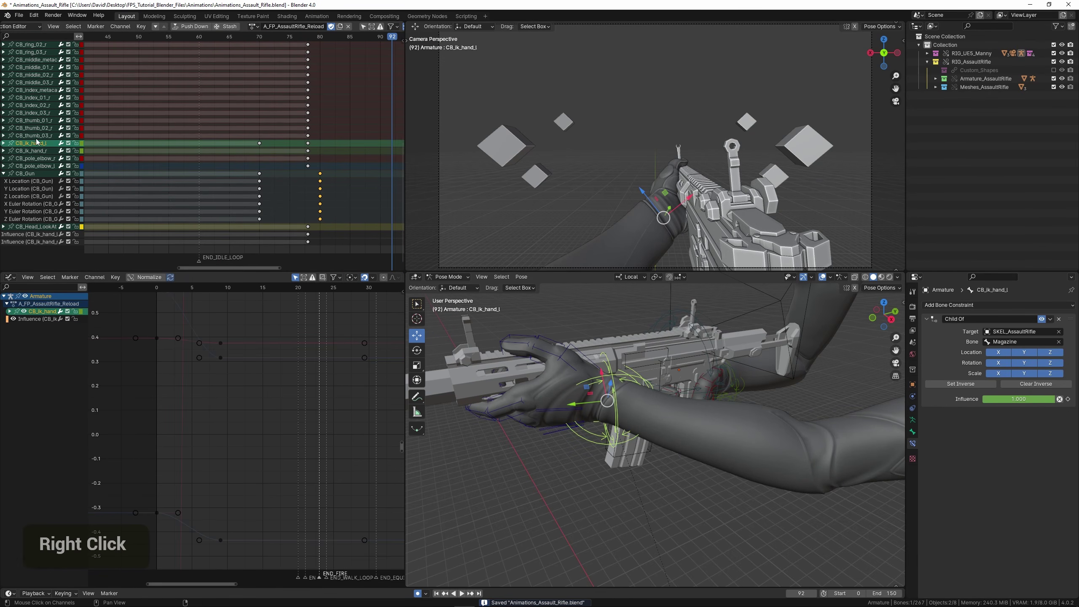
pyautogui.click(3, 144)
pyautogui.press('space')
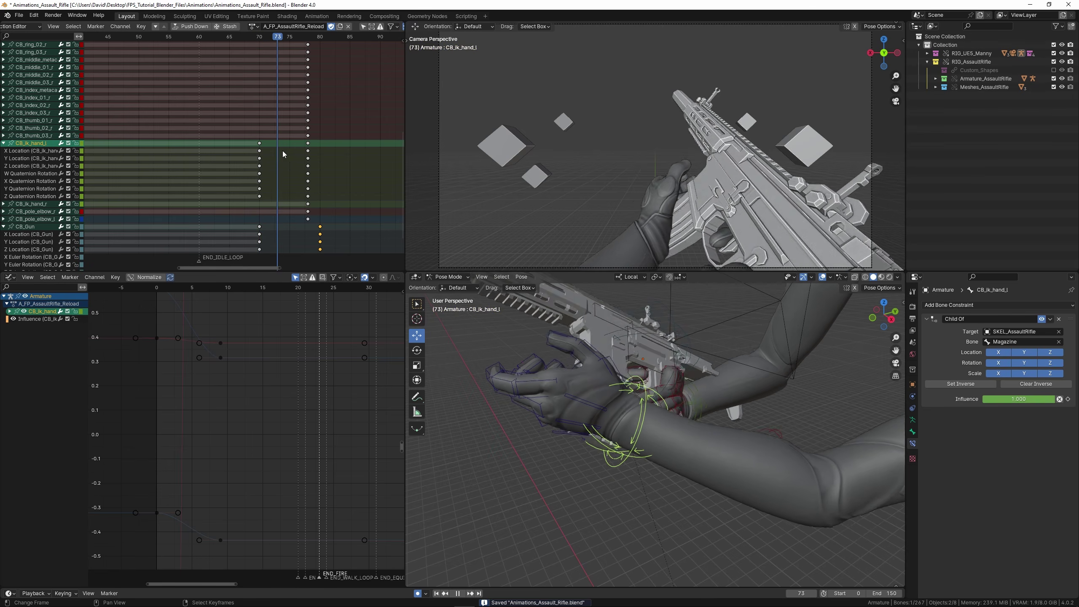
pyautogui.moveTo(308, 153); pyautogui.dragTo(284, 161)
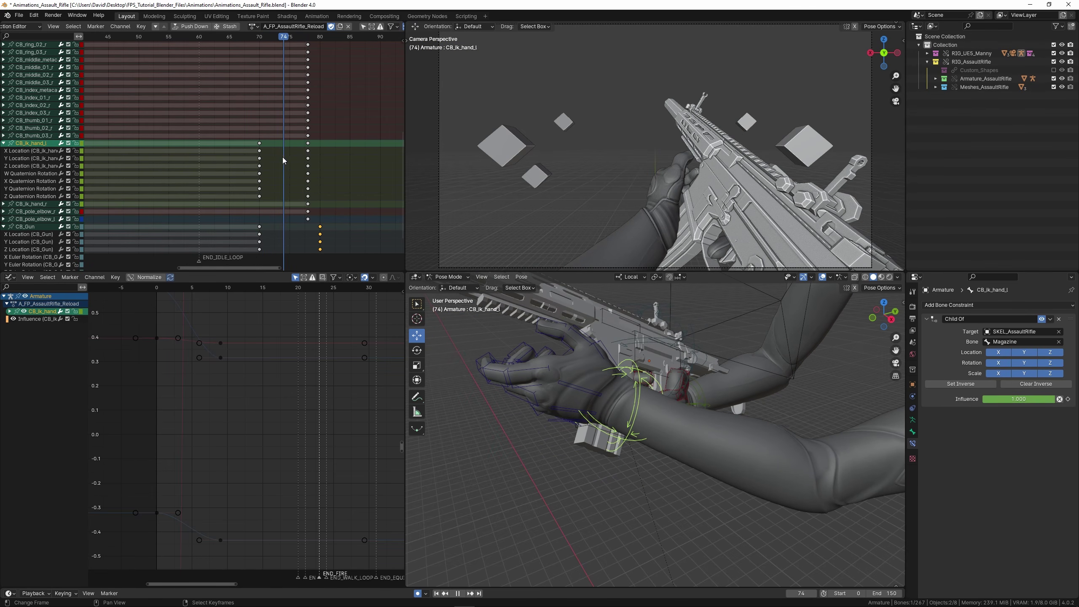
pyautogui.moveTo(603, 377); pyautogui.dragTo(588, 391, button='middle')
pyautogui.keyDown('shift'); pyautogui.moveTo(595, 383); pyautogui.dragTo(595, 418, button='middle'); pyautogui.keyUp('shift')
pyautogui.keyDown('shift'); pyautogui.moveTo(612, 419); pyautogui.dragTo(667, 457, button='middle'); pyautogui.keyUp('shift')
pyautogui.scroll(5, 638, 410)
pyautogui.scroll(3, 650, 446)
pyautogui.scroll(-1, 630, 458)
pyautogui.press('g')
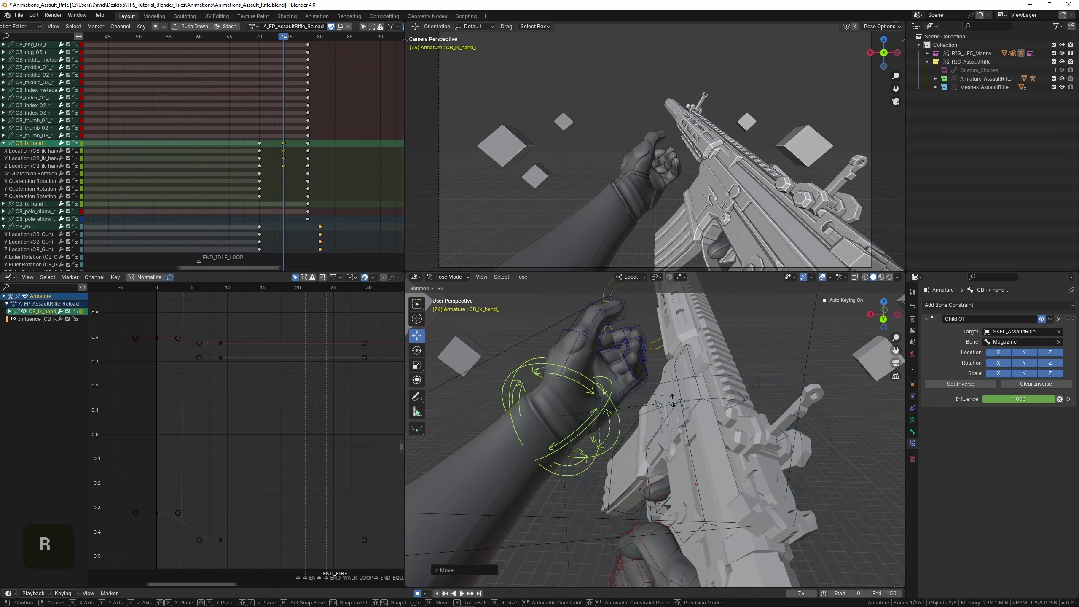
# Rotate CB_ik_hand_l at frame 74, including about its local Z axis, and replay the hand's return.
pyautogui.moveTo(647, 394); pyautogui.dragTo(656, 399, button='middle')
pyautogui.press('r')
pyautogui.press('y')
pyautogui.press('z')
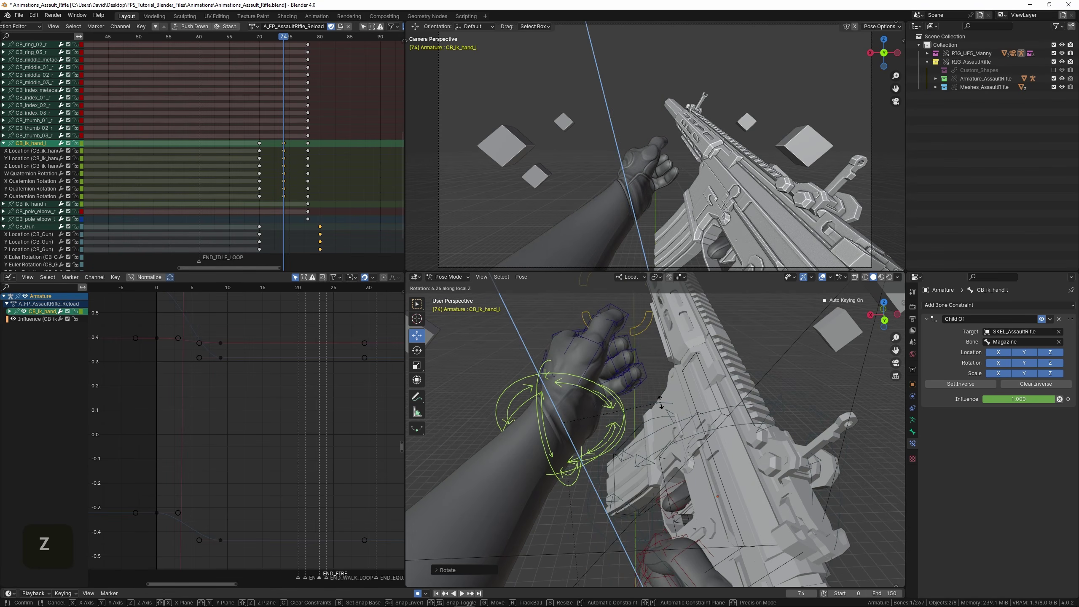
pyautogui.press('space')
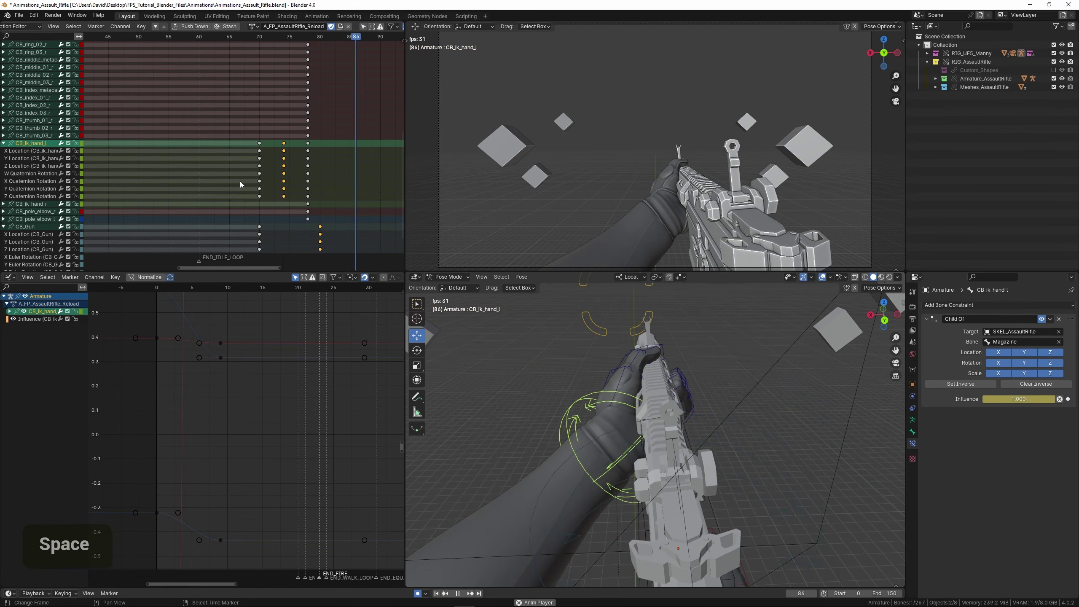
# Reposition CB_ik_hand_l beside the magazine at frame 72 and replay the hand's return.
pyautogui.moveTo(273, 185)
pyautogui.mouseDown()
pyautogui.moveTo(263, 188)
pyautogui.moveTo(272, 191)
pyautogui.mouseUp()
pyautogui.press('space')
pyautogui.moveTo(573, 485); pyautogui.dragTo(633, 485, button='middle')
pyautogui.press('g')
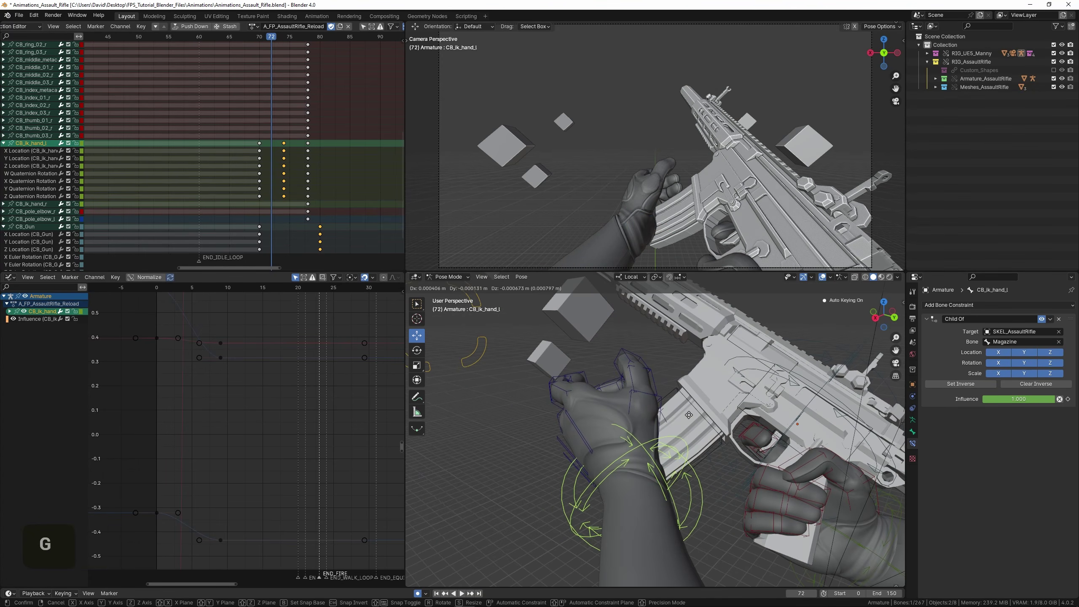
pyautogui.click(649, 428)
pyautogui.moveTo(644, 428); pyautogui.dragTo(612, 442, button='middle')
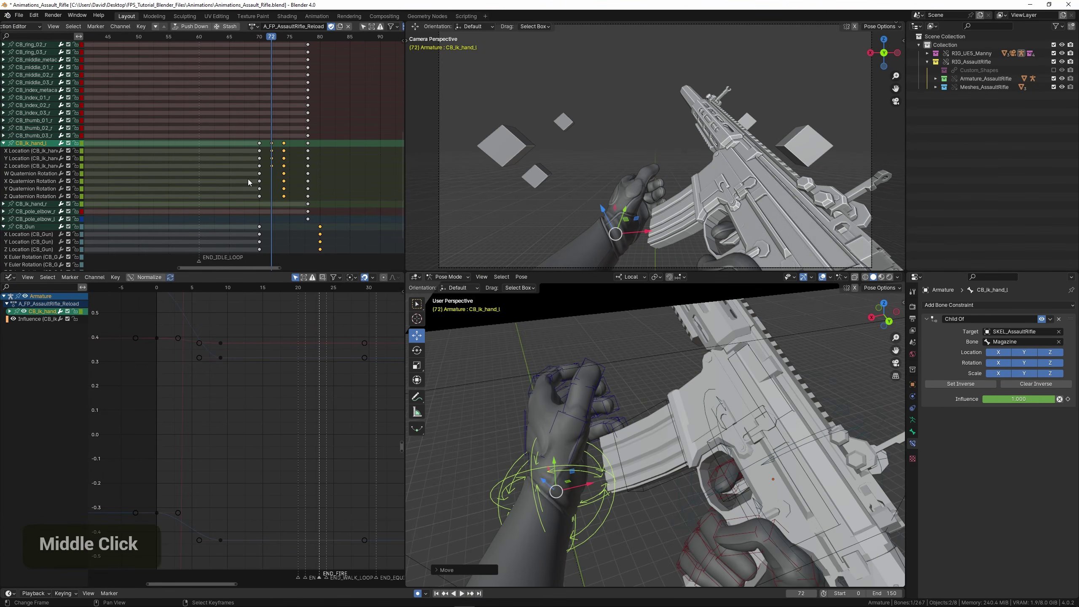
pyautogui.press('space')
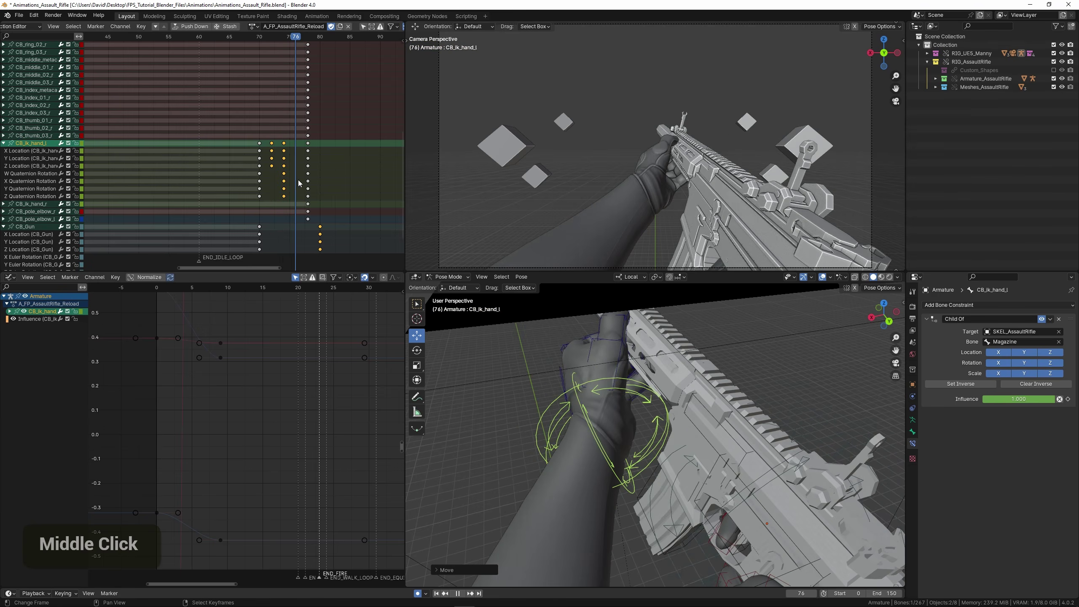
# Move CB_ik_hand_l's last keyframe to frame 77 and replay the end of the reload.
pyautogui.moveTo(298, 180); pyautogui.dragTo(336, 183)
pyautogui.rightClick(308, 145)
pyautogui.press('g')
pyautogui.click(302, 164)
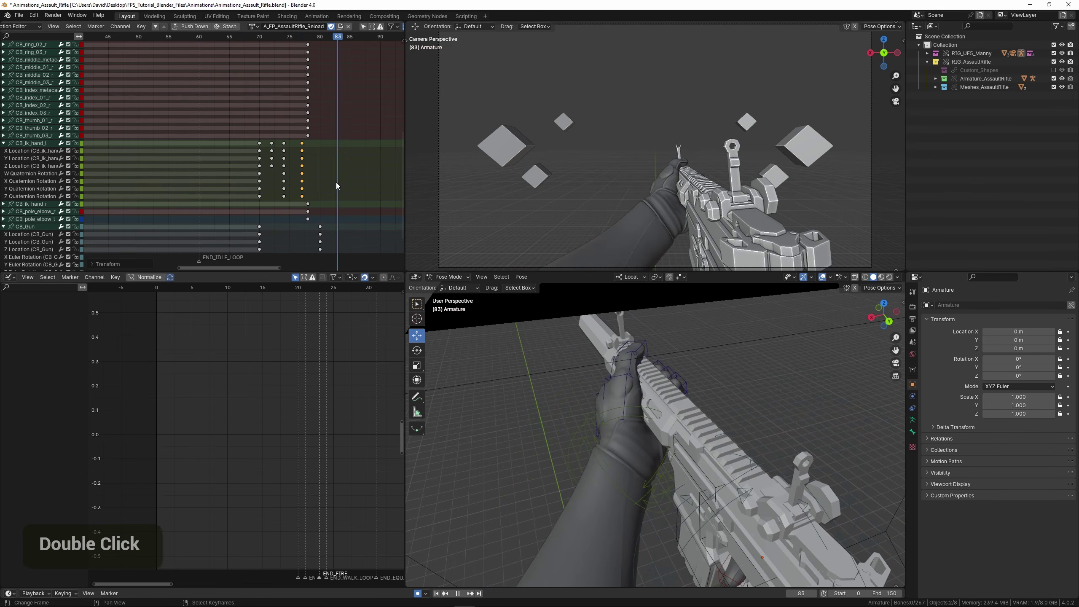
pyautogui.press('space')
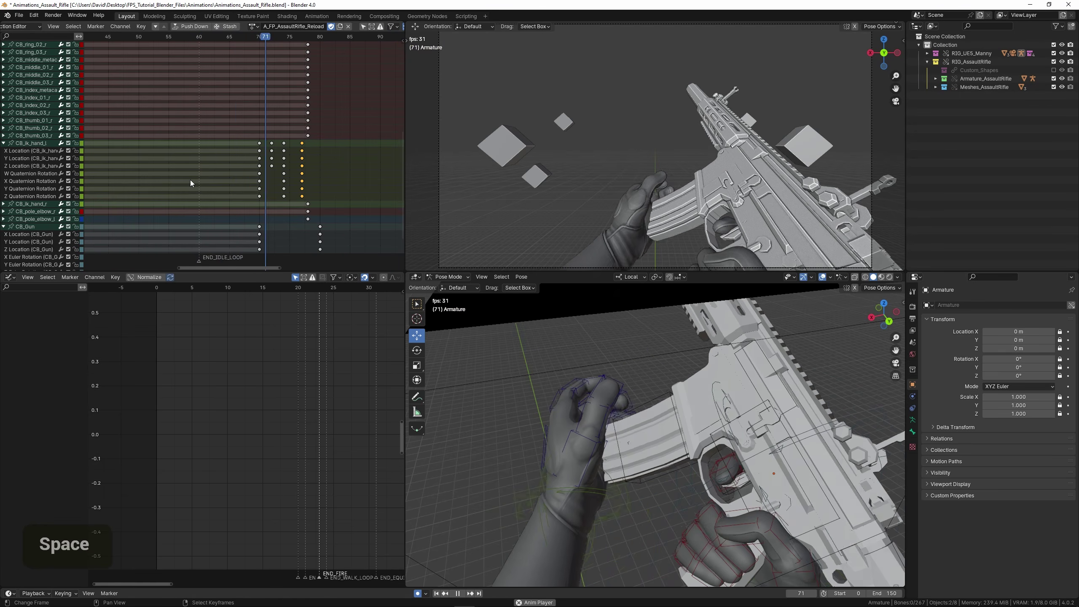
# Review the reload in playback from a wider side view of the arms and rifle.
pyautogui.scroll(-5, 581, 427)
pyautogui.moveTo(582, 427); pyautogui.dragTo(675, 404, button='middle')
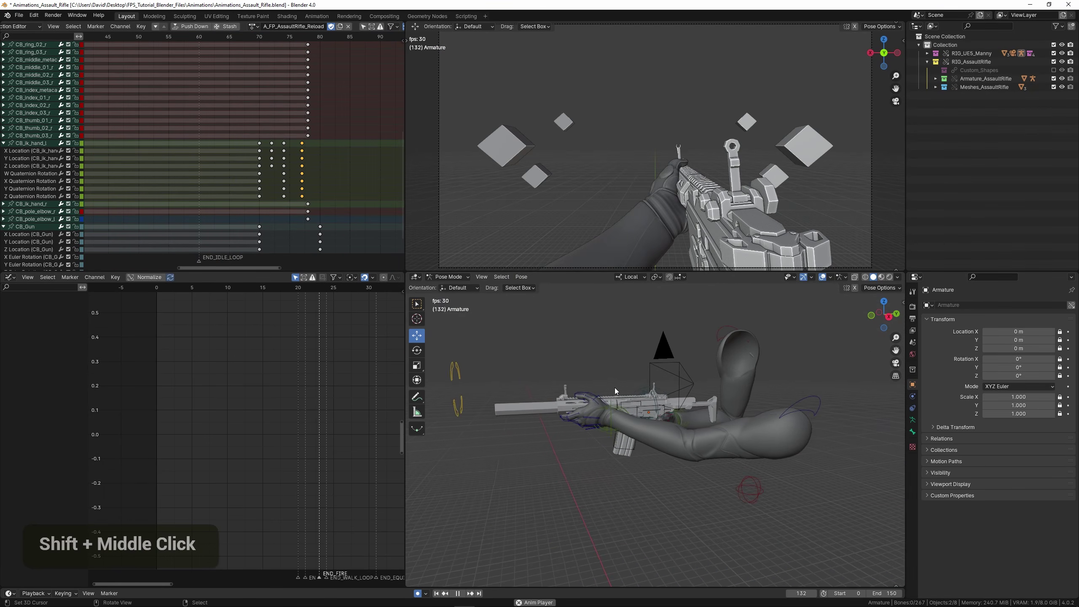
pyautogui.scroll(1, 608, 386)
pyautogui.moveTo(585, 377); pyautogui.dragTo(595, 382, button='middle')
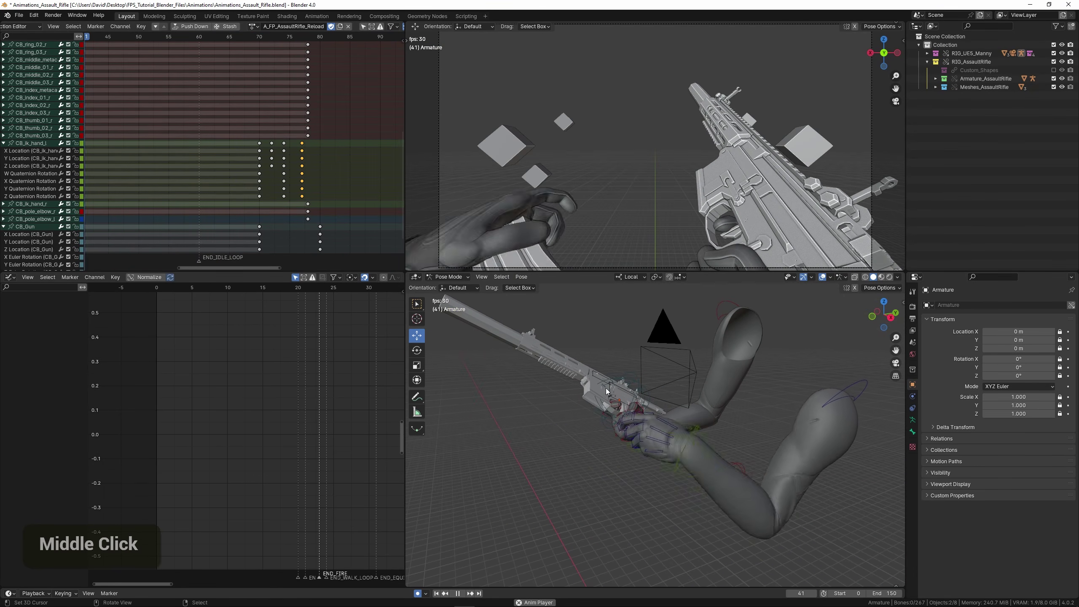
pyautogui.press('space')
# Select CB_Gun, bring the reload's full keyframe range into view and replay the animation.
pyautogui.rightClick(629, 379)
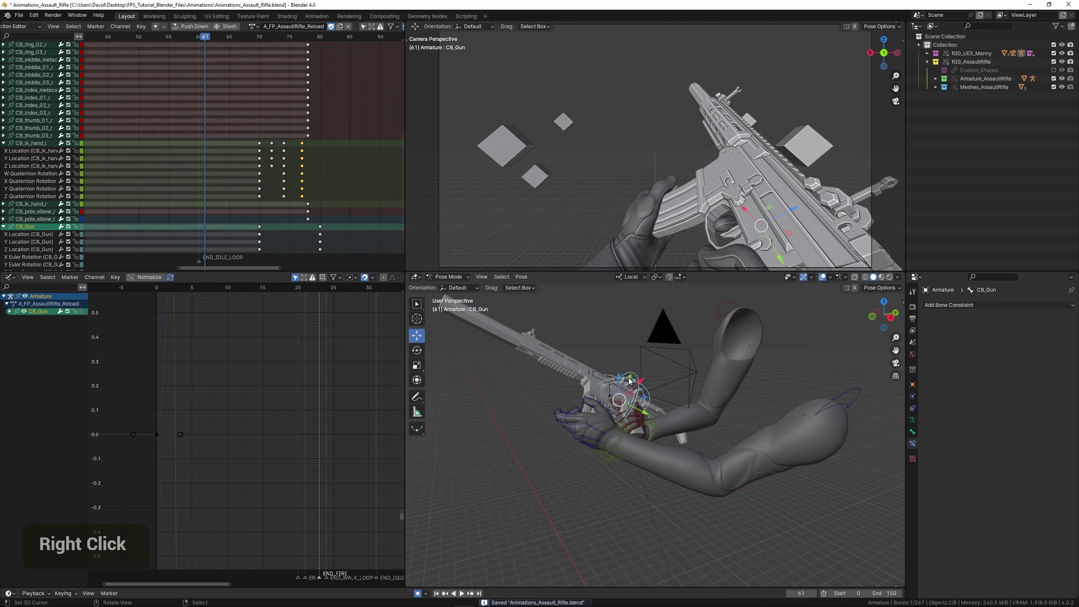
pyautogui.moveTo(212, 198); pyautogui.dragTo(307, 159, button='middle')
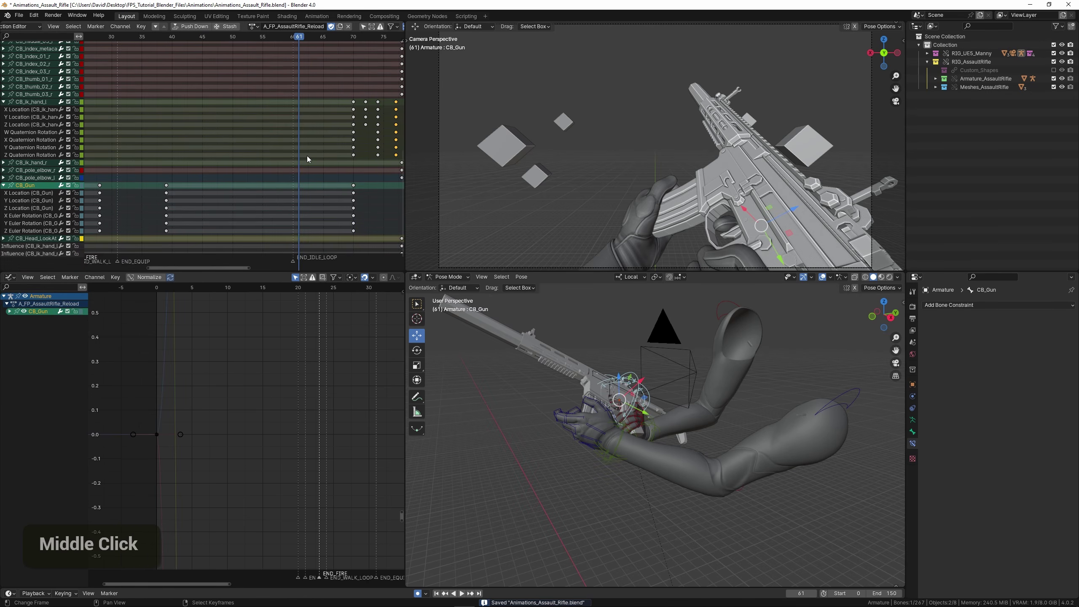
pyautogui.scroll(-7, 241, 164)
pyautogui.scroll(-3, 166, 169)
pyautogui.moveTo(97, 177); pyautogui.dragTo(150, 164, button='middle')
pyautogui.click(147, 164)
pyautogui.press('space')
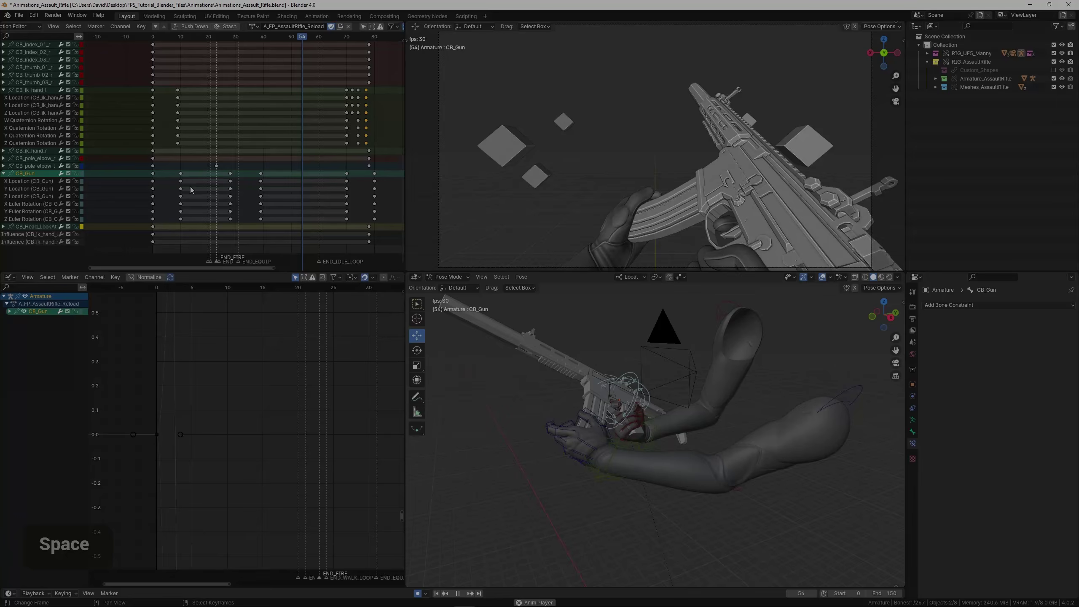
pyautogui.moveTo(229, 179); pyautogui.dragTo(211, 182, button='middle')
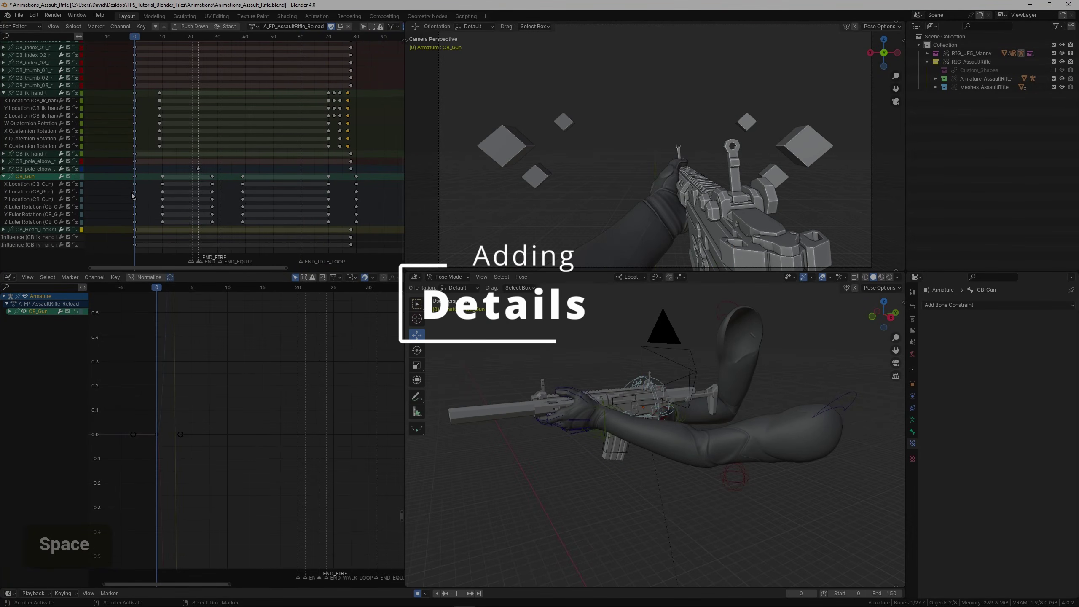
# Nudge CB_Gun slightly at frame 12, as the magazine is about to leave the rifle, and compare it with frame 14.
pyautogui.moveTo(131, 193); pyautogui.dragTo(164, 190)
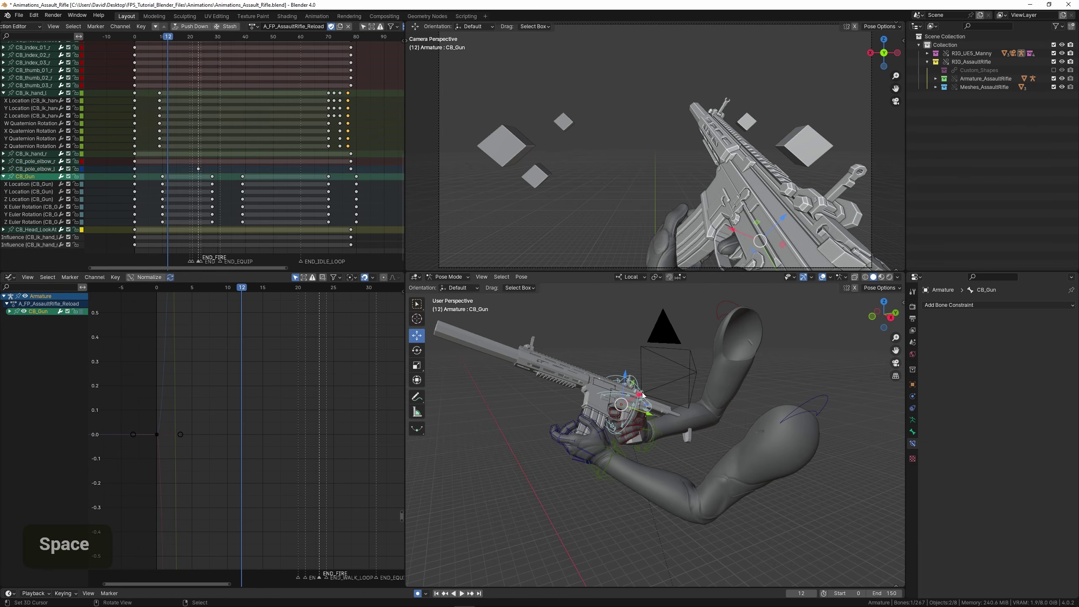
pyautogui.scroll(4, 642, 398)
pyautogui.moveTo(637, 415); pyautogui.dragTo(622, 412, button='middle')
pyautogui.keyDown('shift'); pyautogui.moveTo(622, 412); pyautogui.dragTo(647, 434, button='middle'); pyautogui.keyUp('shift')
pyautogui.scroll(4, 657, 418)
pyautogui.press('g')
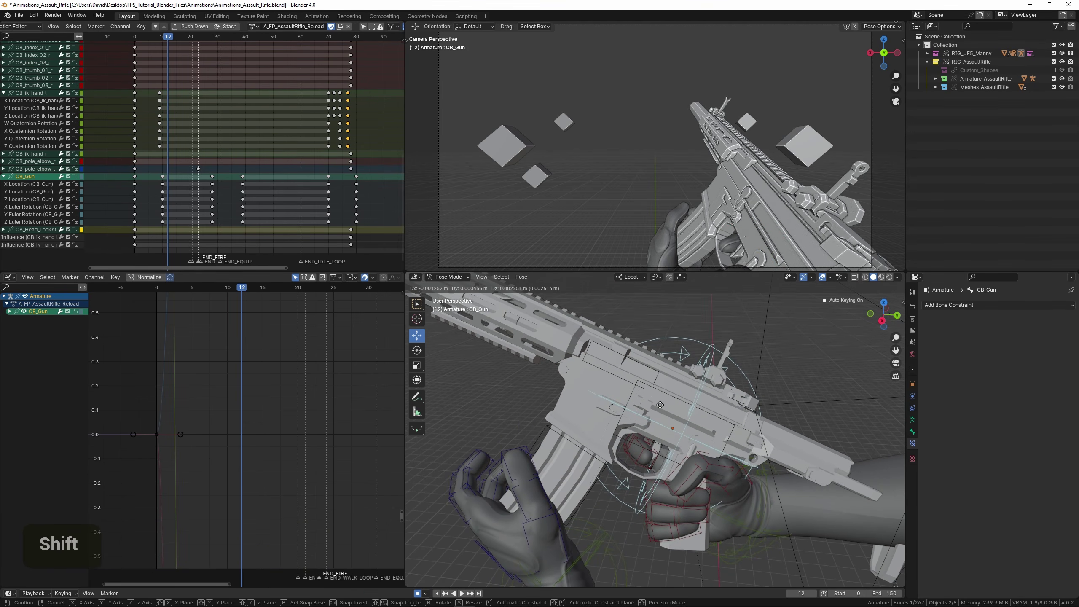
pyautogui.moveTo(252, 212); pyautogui.dragTo(272, 145, button='middle')
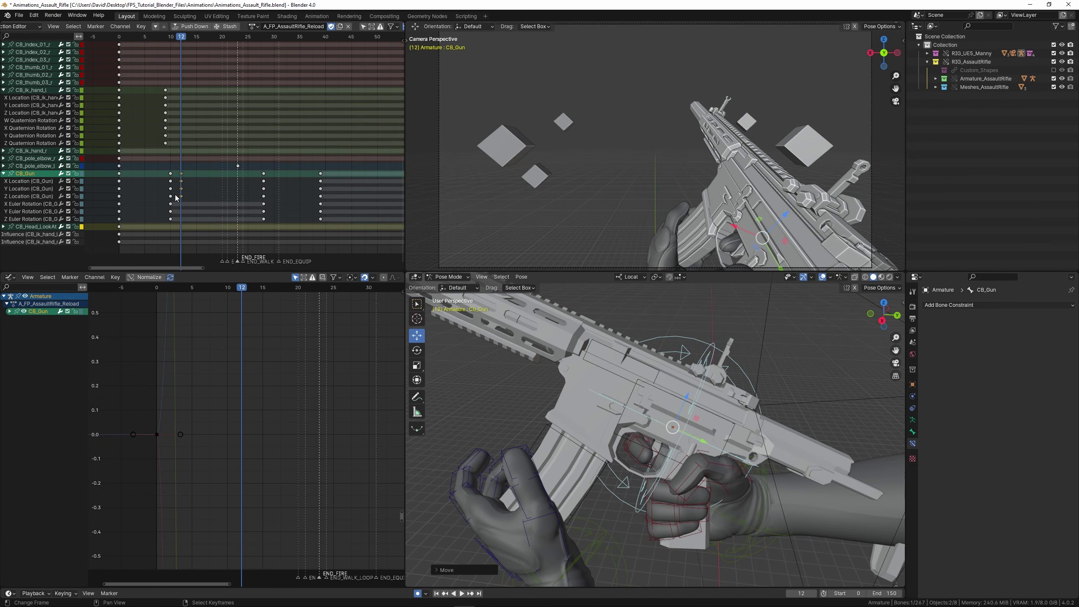
pyautogui.moveTo(183, 206); pyautogui.dragTo(191, 205)
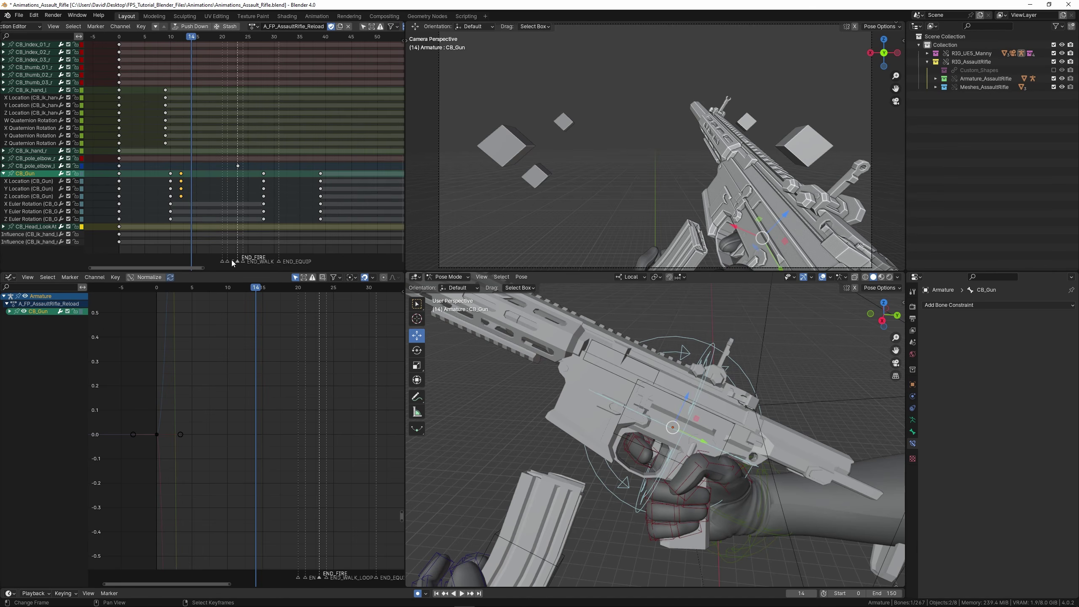
pyautogui.middleClick(604, 371)
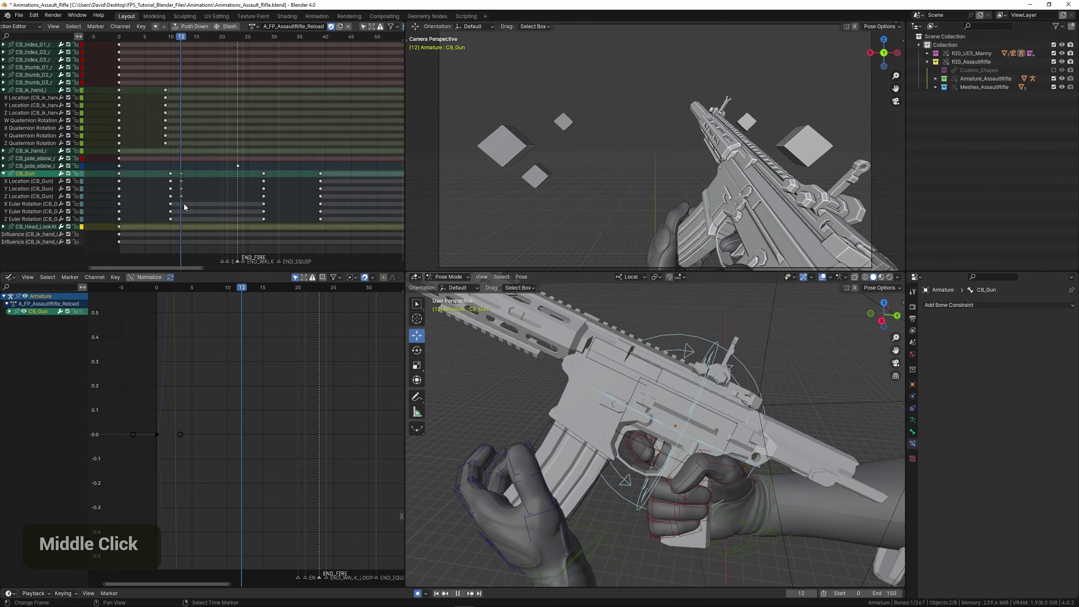
# Lower CB_Gun slightly at frame 14, reposition it at frame 21 and replay the magazine removal.
pyautogui.moveTo(185, 207); pyautogui.dragTo(193, 207)
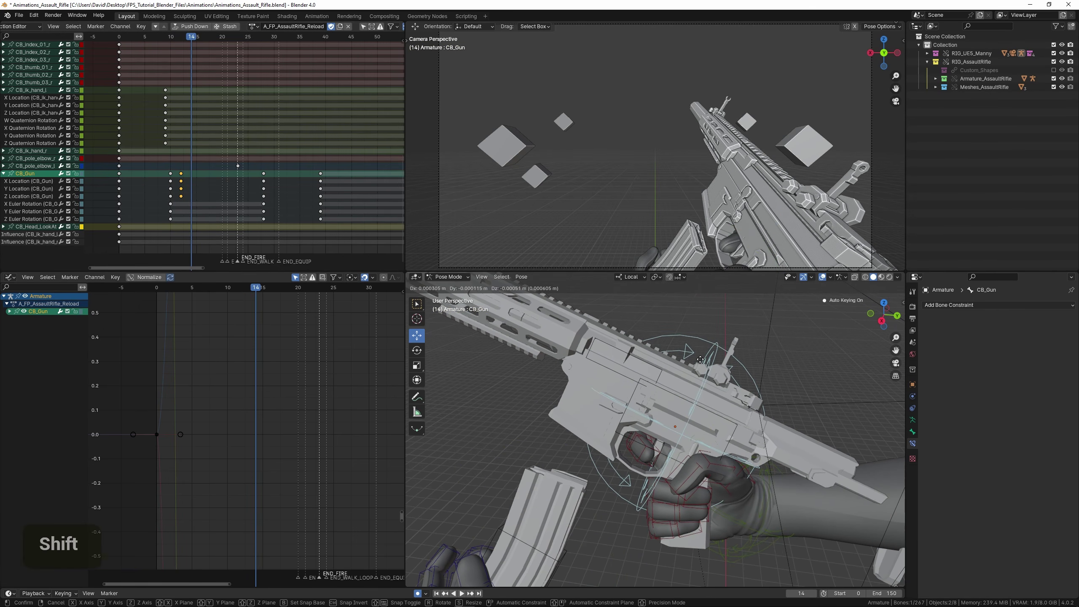
pyautogui.keyDown('shift'); pyautogui.click(668, 460); pyautogui.keyUp('shift')
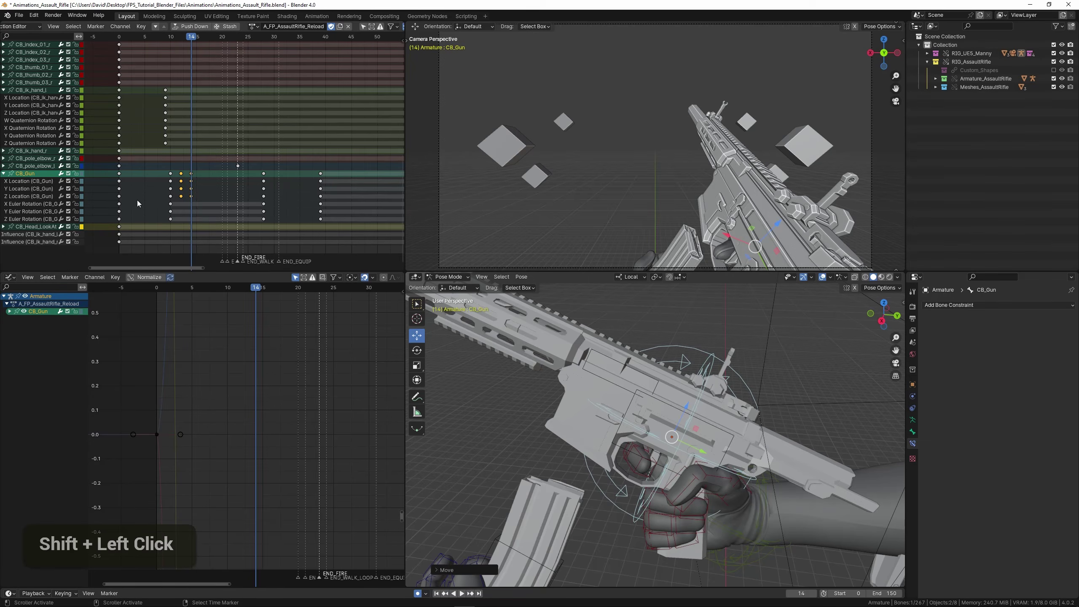
pyautogui.press('space')
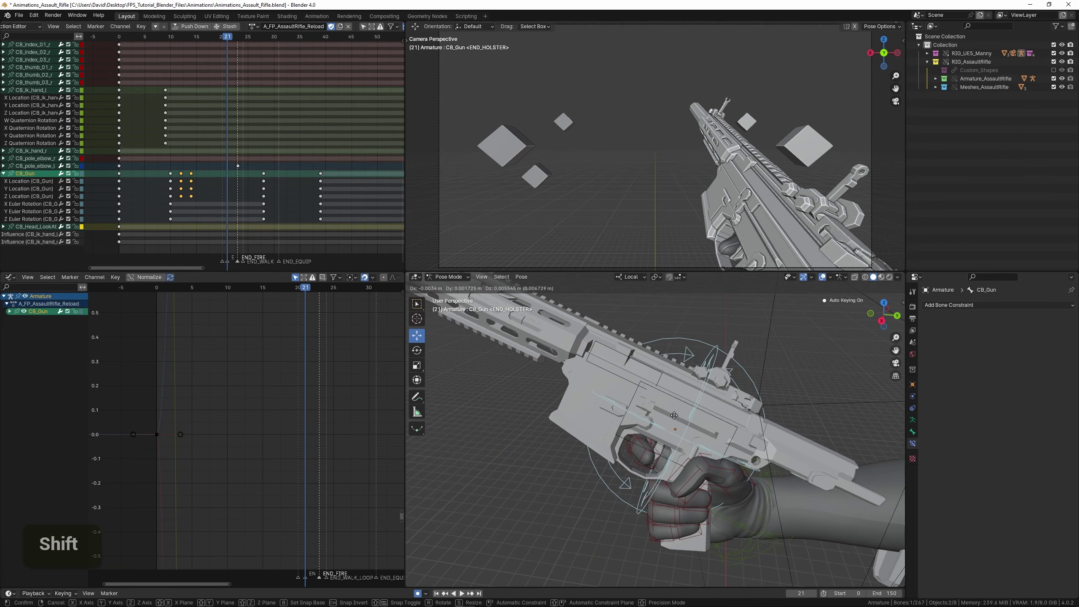
pyautogui.press('space')
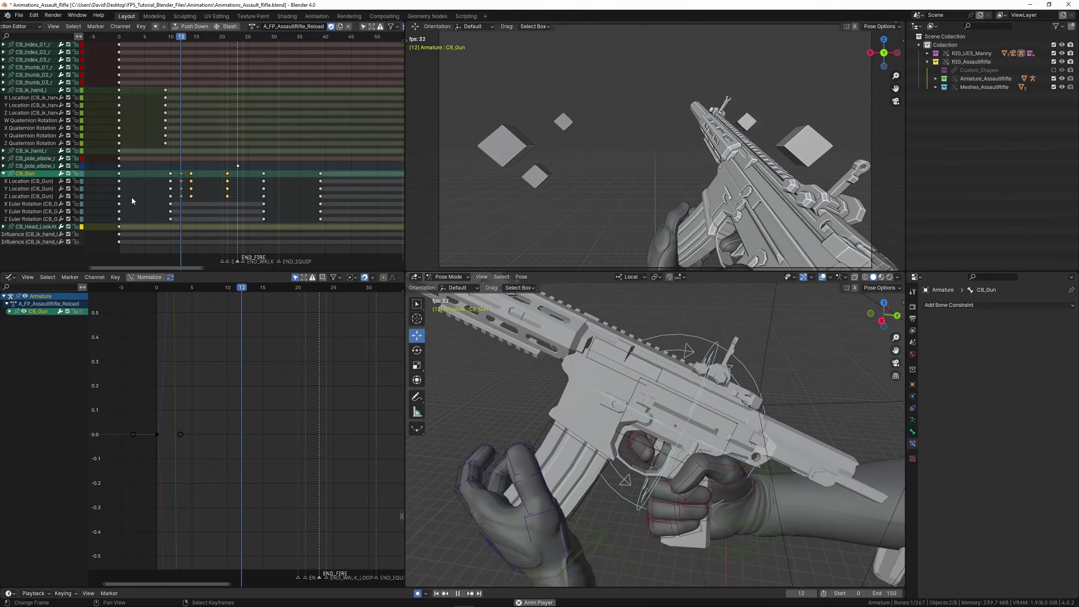
# Raise CB_Gun slightly at frame 14 to soften the jolt and replay the magazine removal.
pyautogui.scroll(-3, 146, 196)
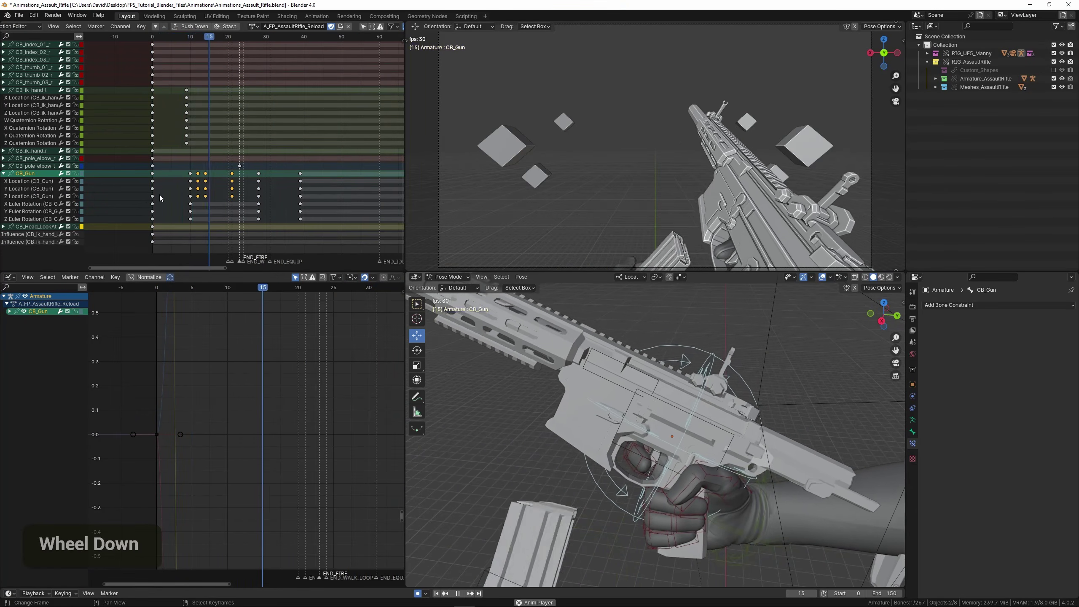
pyautogui.press('space')
pyautogui.moveTo(192, 202)
pyautogui.mouseDown()
pyautogui.moveTo(215, 206)
pyautogui.moveTo(205, 199)
pyautogui.mouseUp()
pyautogui.scroll(2, 580, 406)
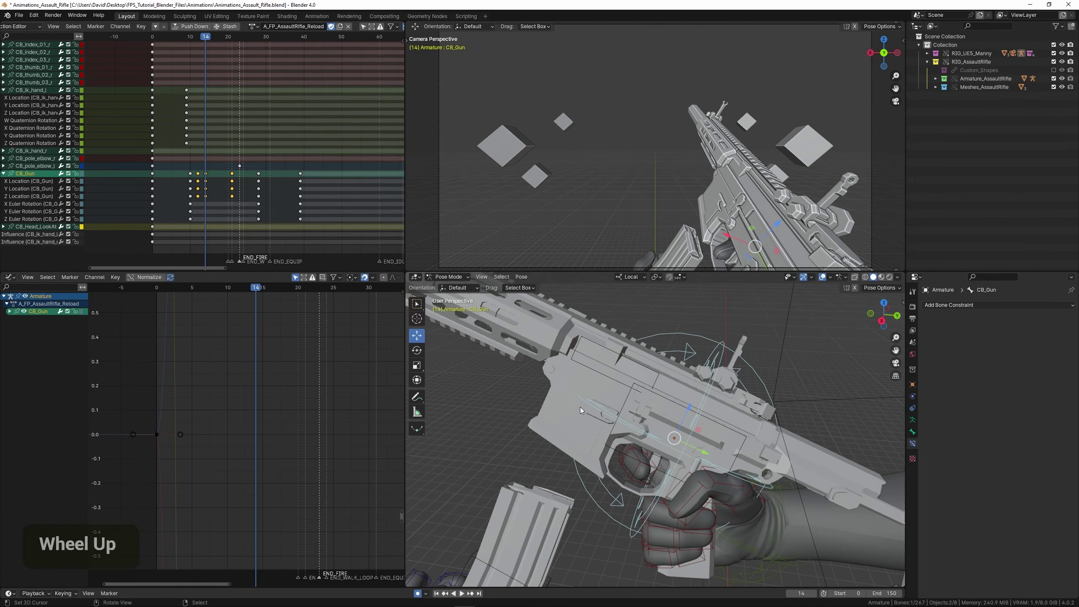
pyautogui.press('shift')
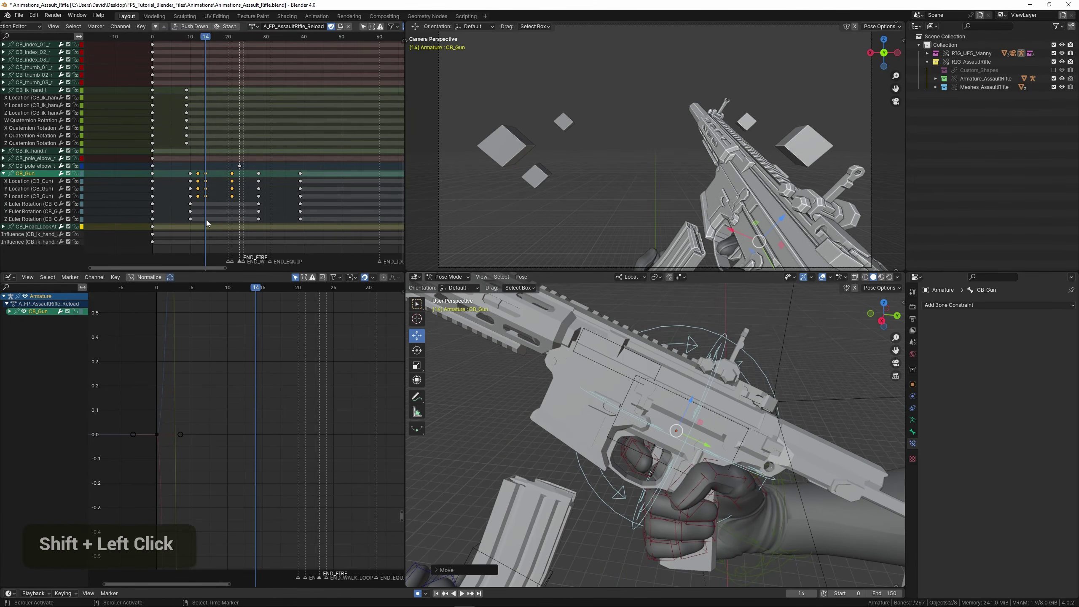
pyautogui.press('space')
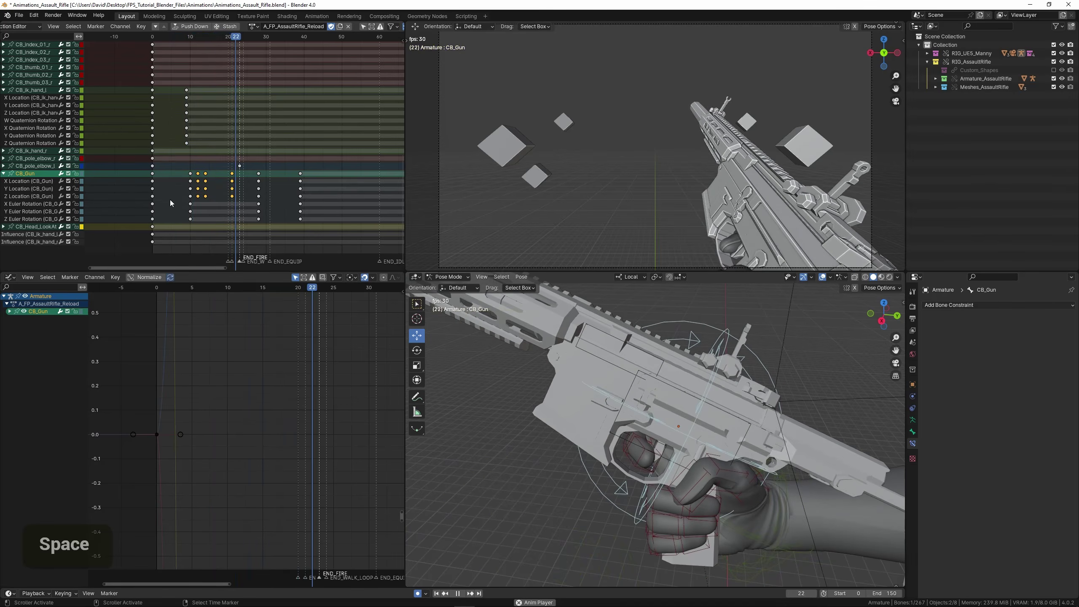
# Rotate CB_Gun slightly about its local X axis at frame 13 and check the motion in playback.
pyautogui.click(203, 206)
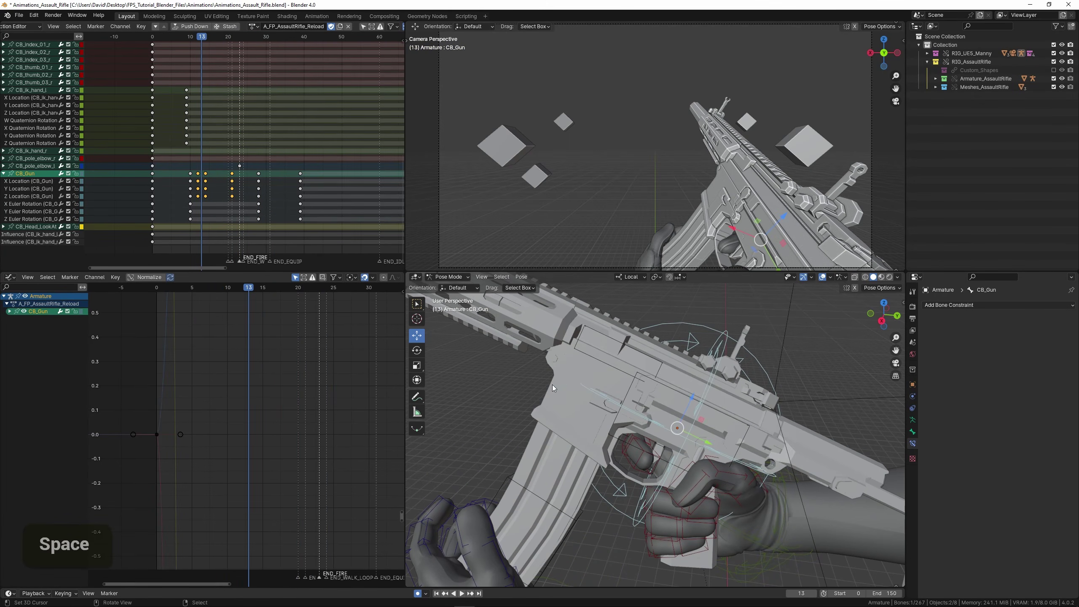
pyautogui.scroll(-2, 703, 392)
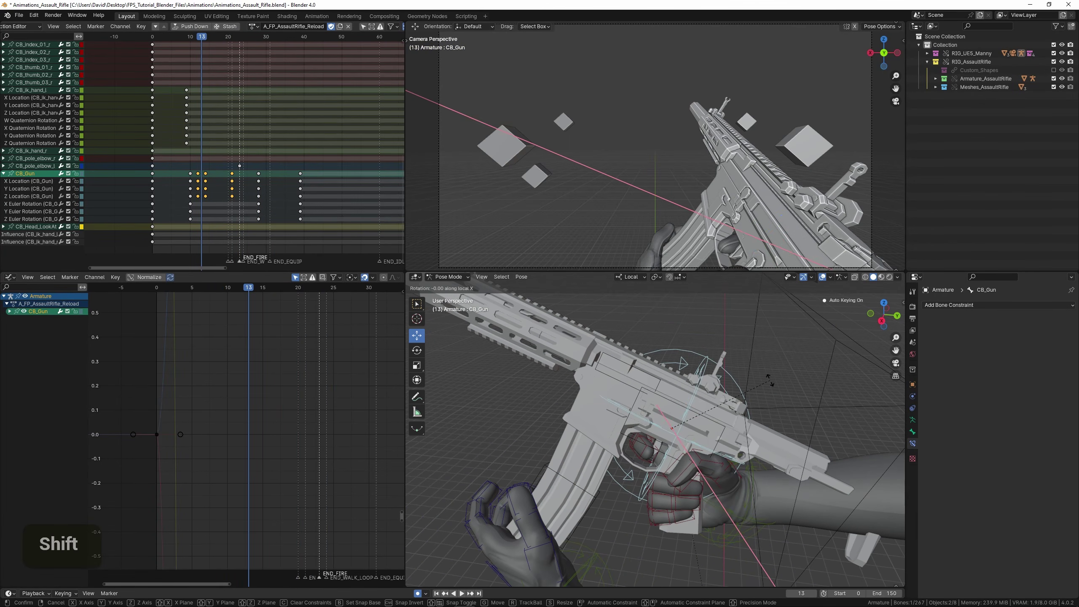
pyautogui.keyDown('shift'); pyautogui.click(642, 330); pyautogui.keyUp('shift')
pyautogui.moveTo(145, 205); pyautogui.dragTo(221, 220)
pyautogui.press('space')
pyautogui.press('space')
# Rotate CB_Gun slightly at frame 20 and replay the reload.
pyautogui.press('r')
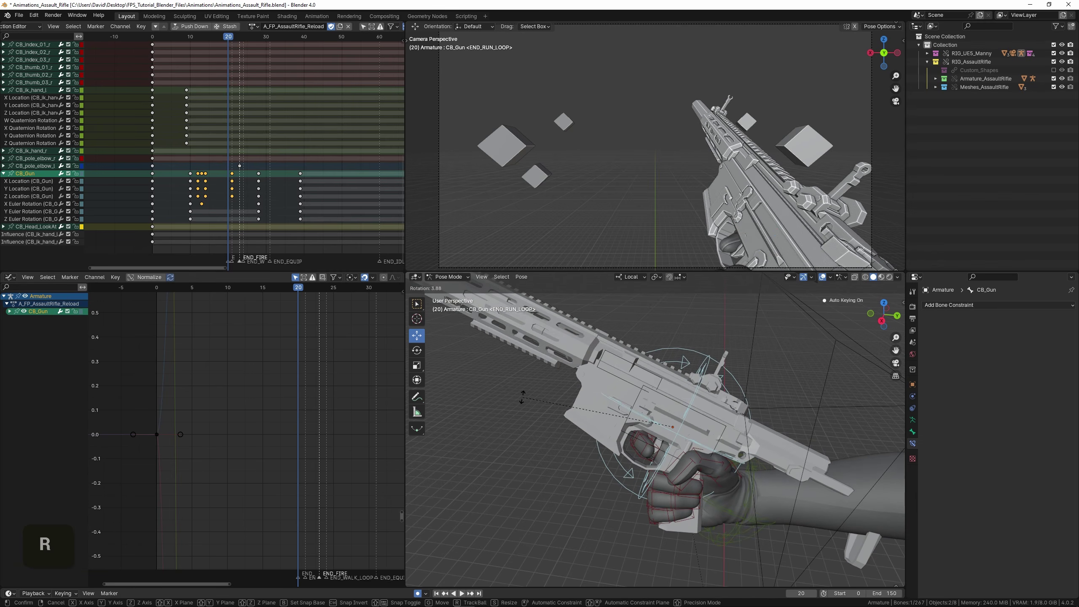
pyautogui.press('space')
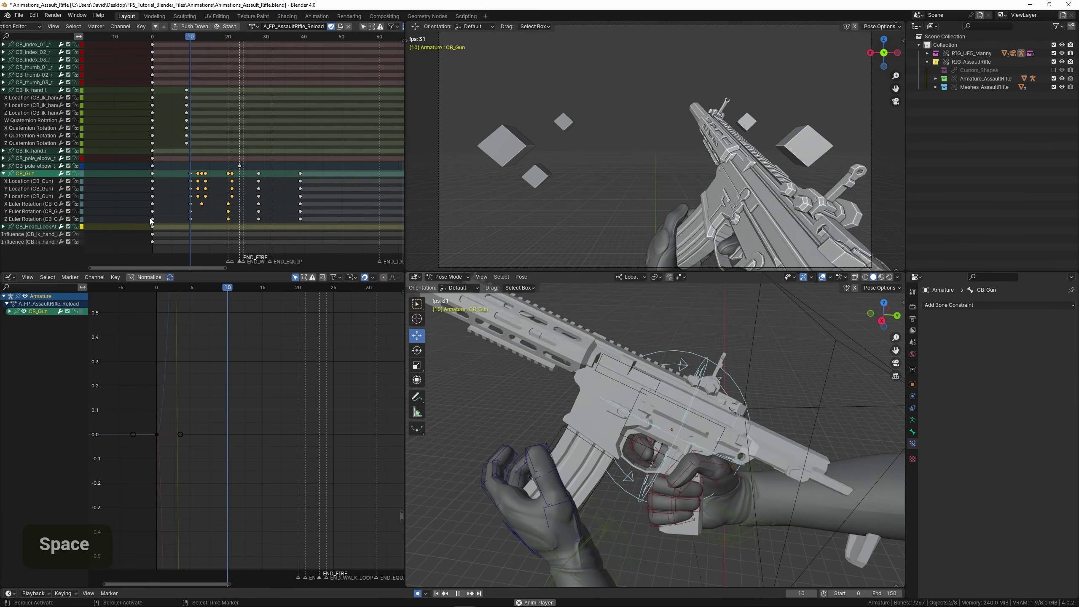
pyautogui.scroll(2, 207, 214)
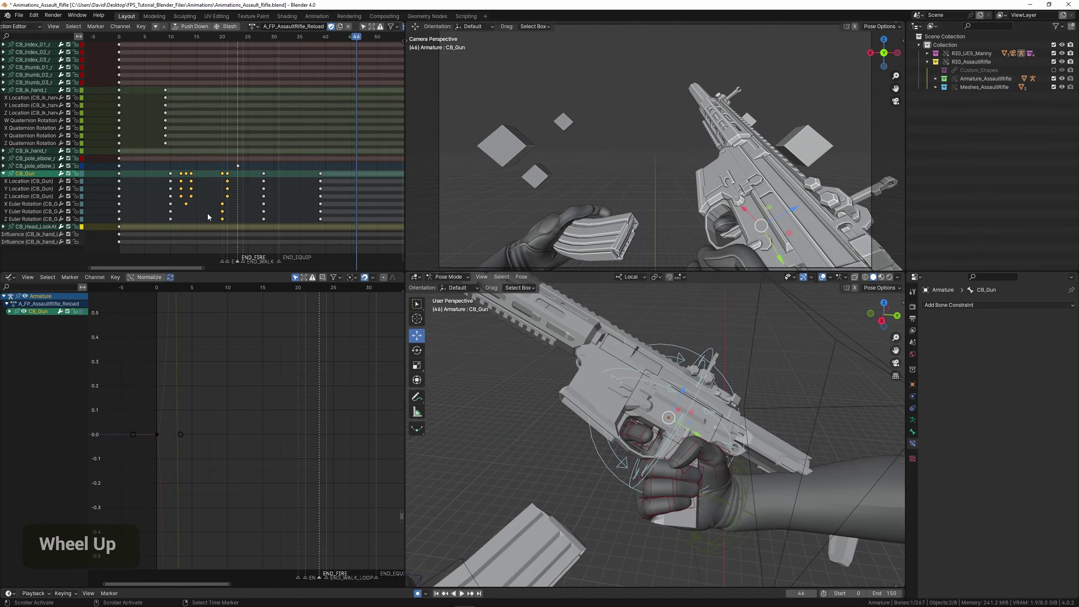
# Undo the last rotation tweak, shift CB_Gun's X Euler Rotation keyframe from frame 20 to frame 17 and replay the motion.
pyautogui.hotkey('ctrl', 'z')
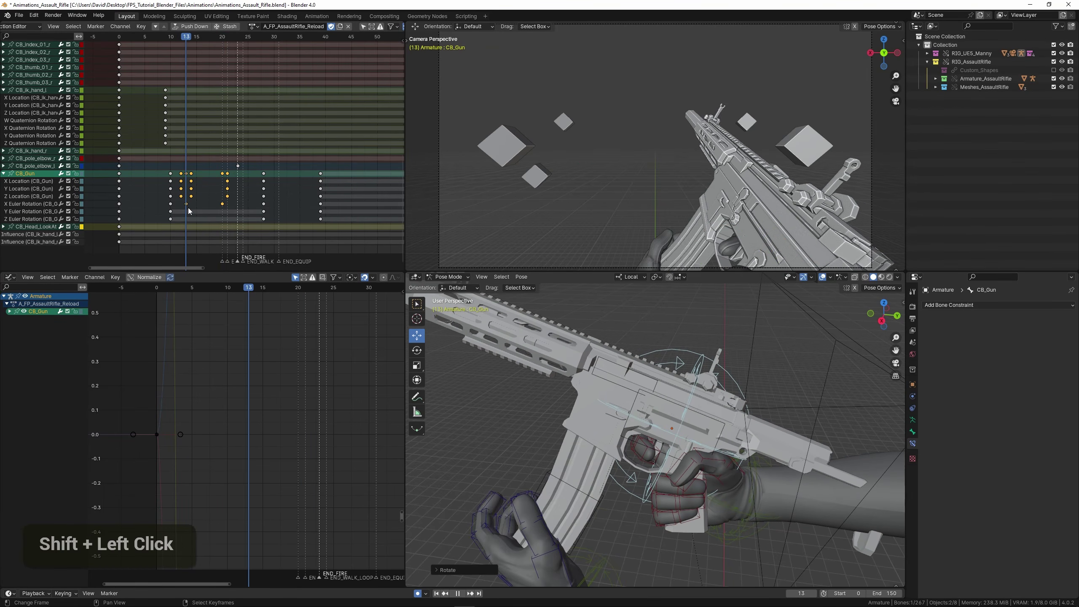
pyautogui.hotkey('shift', 'ctrl', 'space')
pyautogui.rightClick(222, 204)
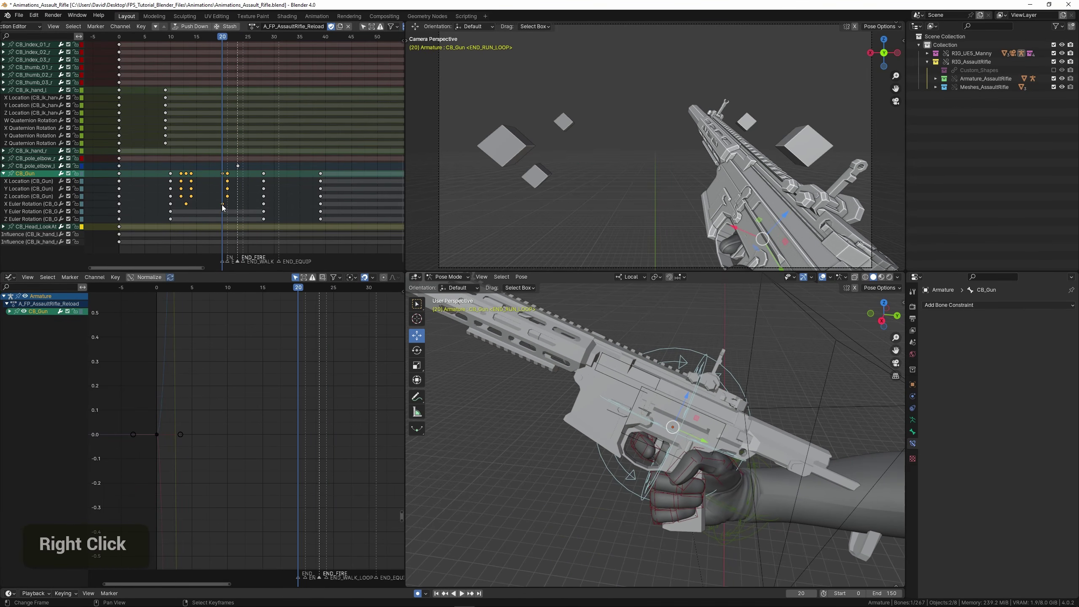
pyautogui.press('g')
pyautogui.click(206, 213)
pyautogui.press('space')
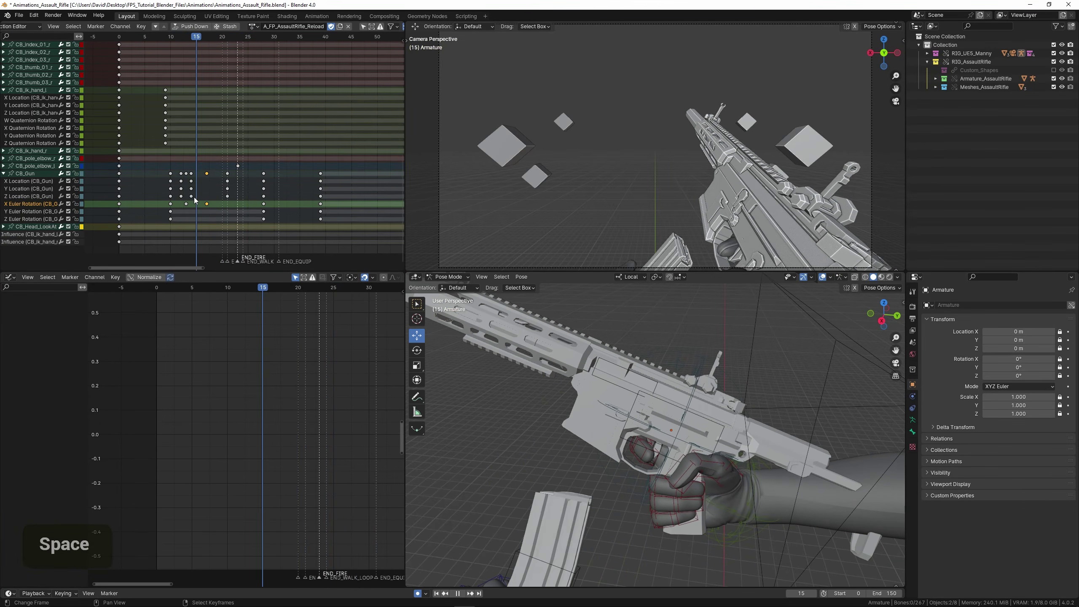
# Lower CB_Gun slightly at frame 14 and replay the reload from the start.
pyautogui.rightClick(688, 397)
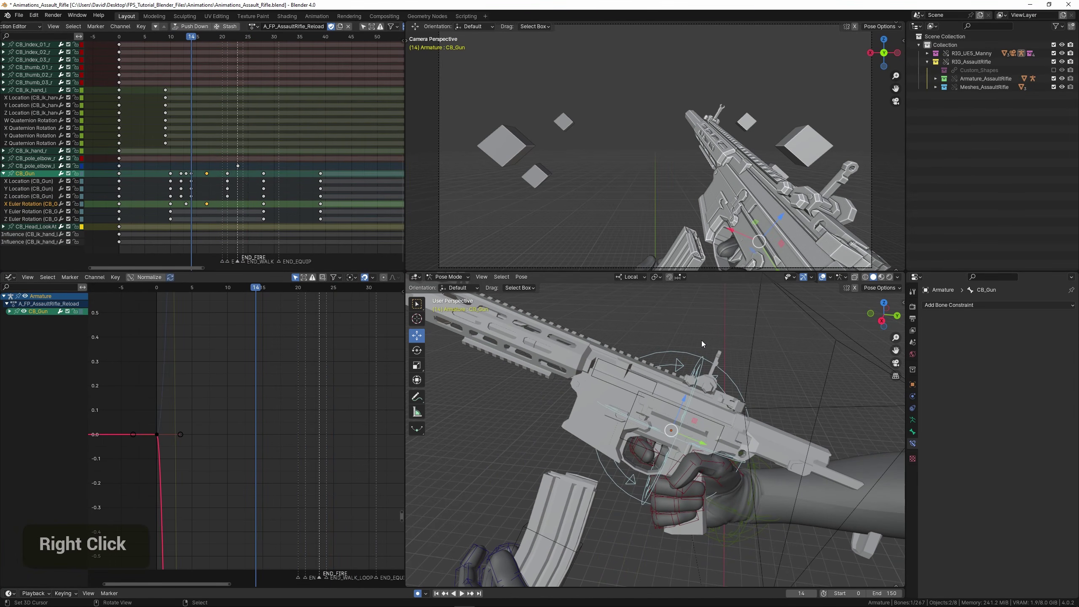
pyautogui.keyDown('shift'); pyautogui.click(118, 209); pyautogui.keyUp('shift')
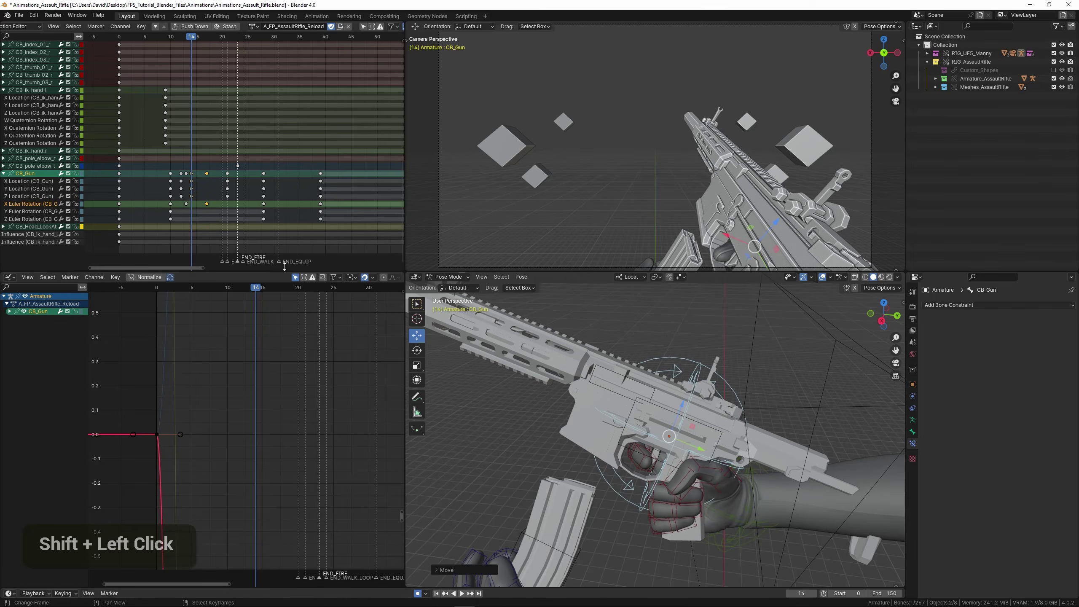
pyautogui.press('space')
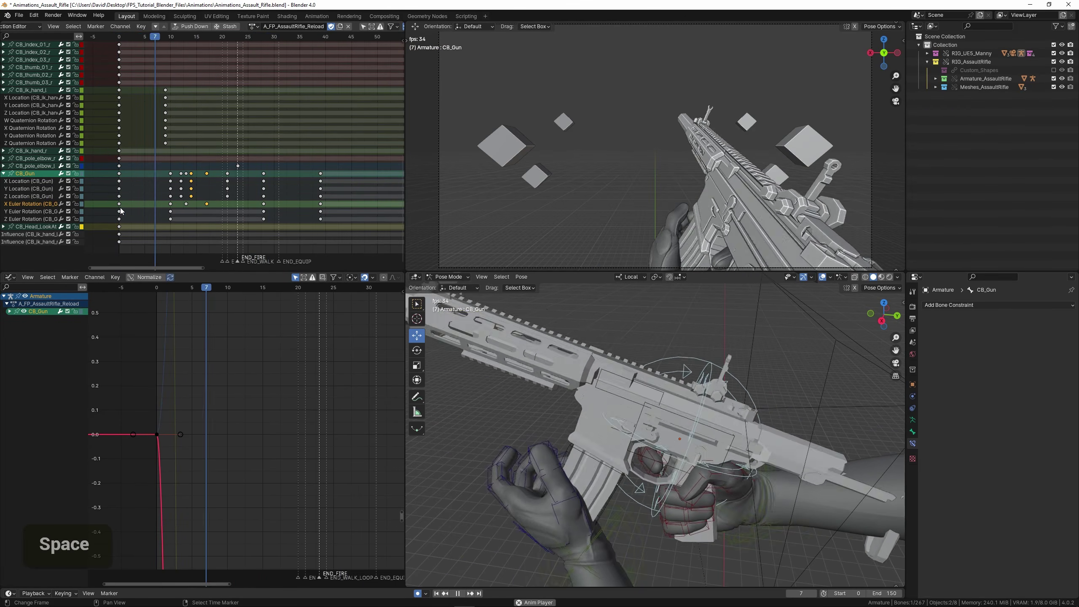
pyautogui.scroll(-2, 270, 210)
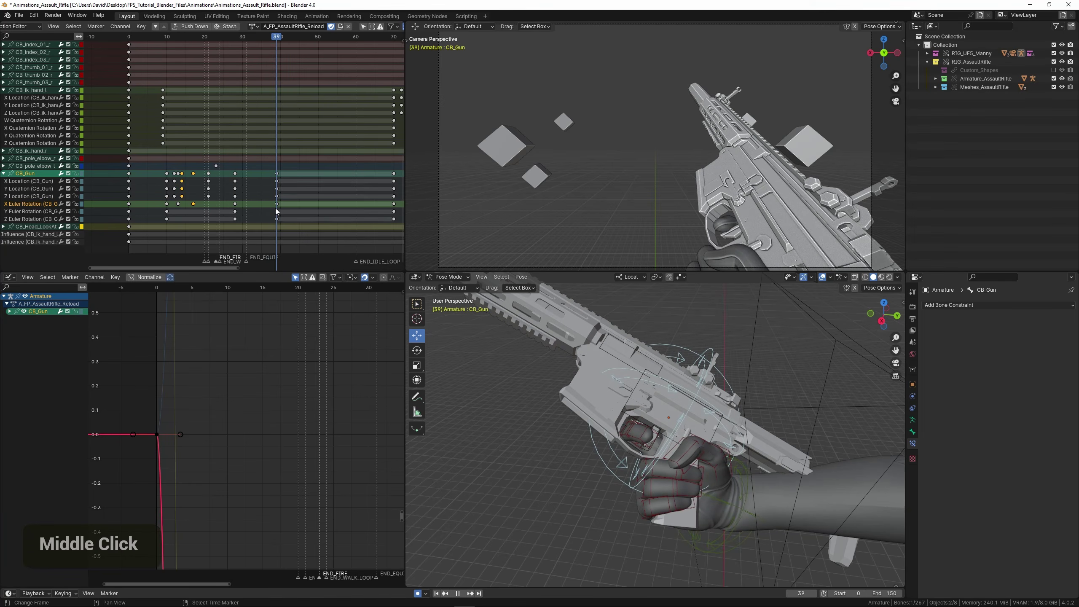
# Reposition and rotate CB_Gun slightly at frame 39, before the new magazine comes in, and check the motion in playback.
pyautogui.moveTo(594, 392); pyautogui.dragTo(733, 441, button='middle')
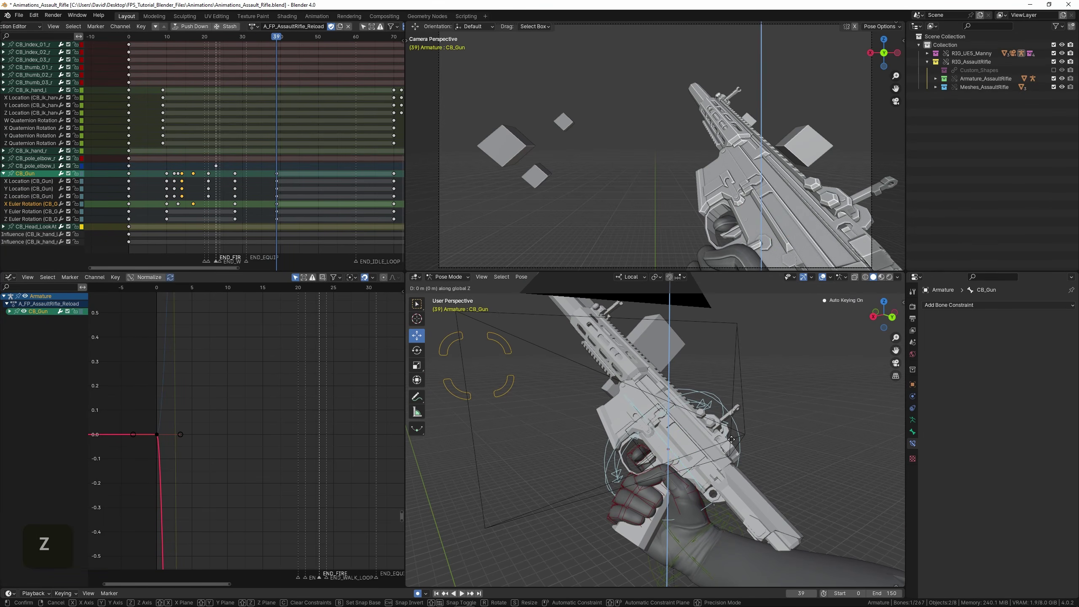
pyautogui.press('shift')
pyautogui.keyDown('shift'); pyautogui.moveTo(747, 360); pyautogui.dragTo(761, 402, button='middle'); pyautogui.keyUp('shift')
pyautogui.click(737, 384)
pyautogui.press('r')
pyautogui.click(759, 396)
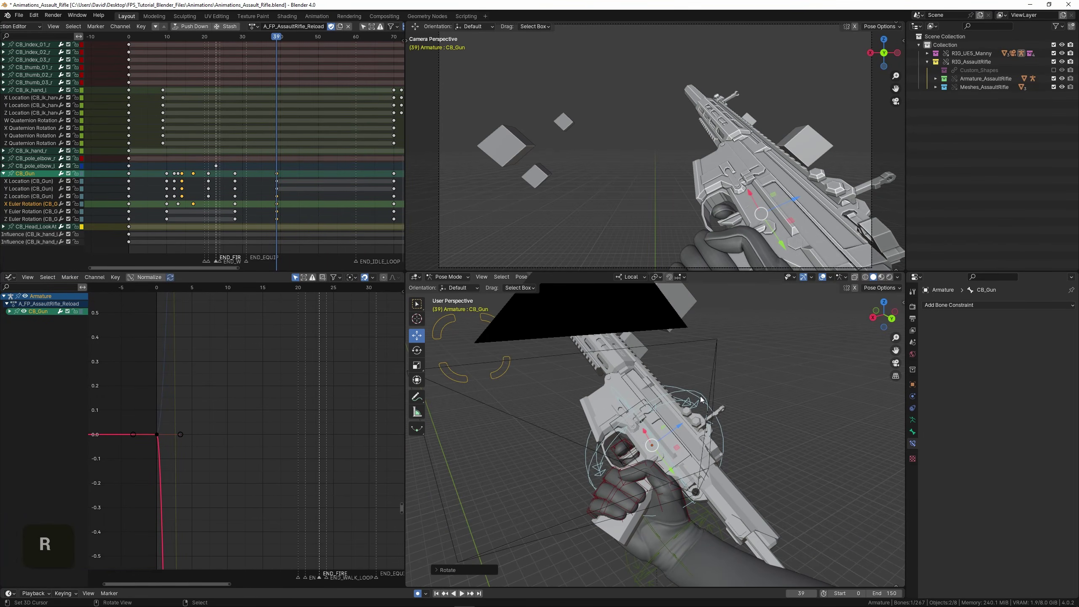
pyautogui.press('g')
pyautogui.press('shift')
pyautogui.press('space')
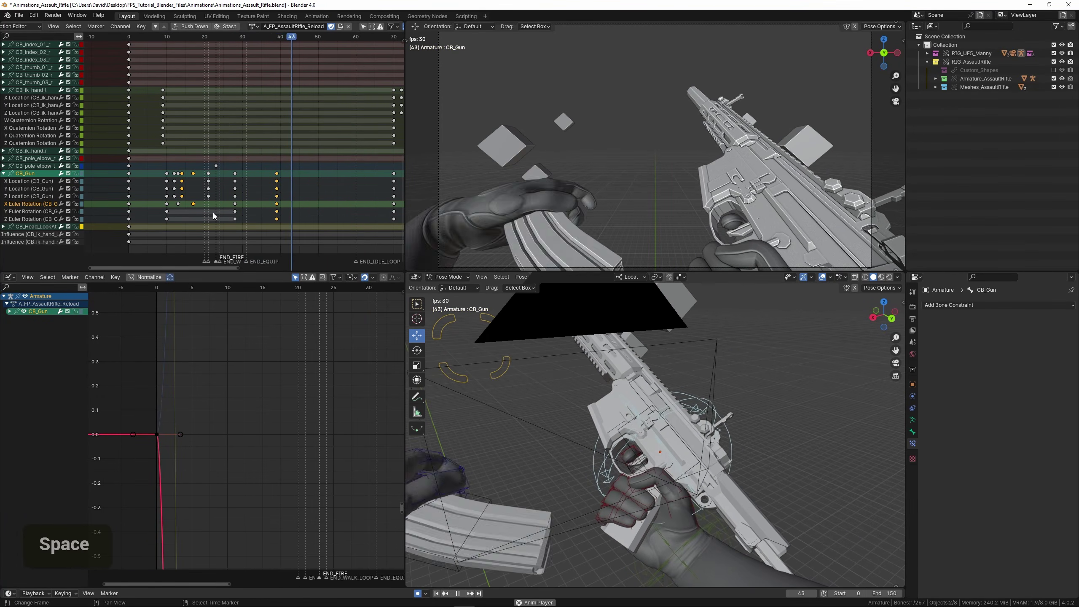
pyautogui.moveTo(267, 207); pyautogui.dragTo(295, 209)
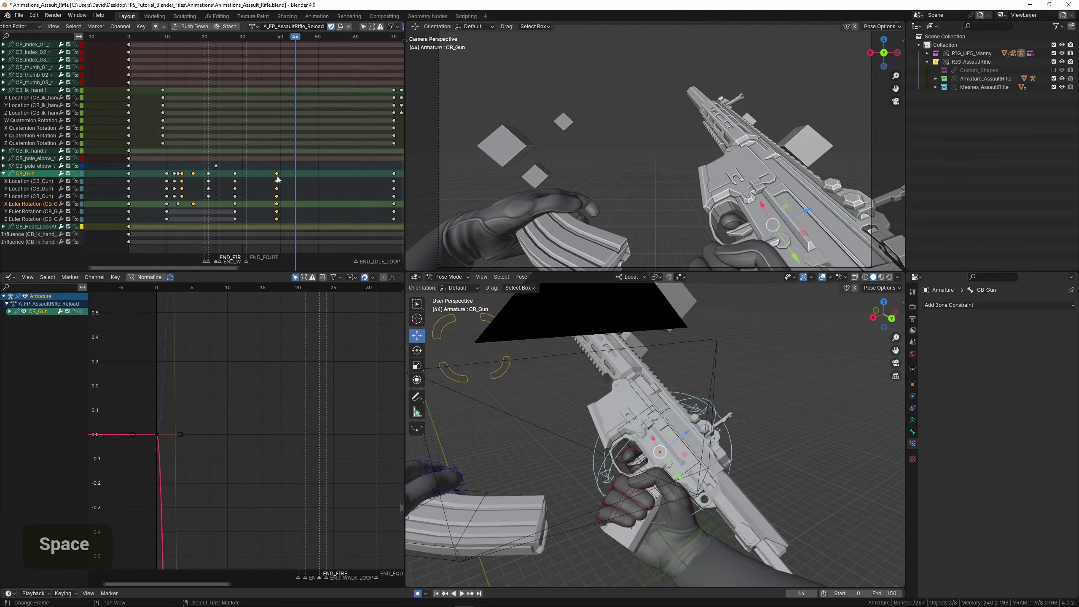
# Duplicate CB_Gun's frame 39 keyframes to frame 52 to hold the pose, and play the result.
pyautogui.rightClick(276, 174)
pyautogui.moveTo(291, 189); pyautogui.dragTo(248, 197, button='middle')
pyautogui.hotkey('shift', 'd')
pyautogui.doubleClick(279, 207)
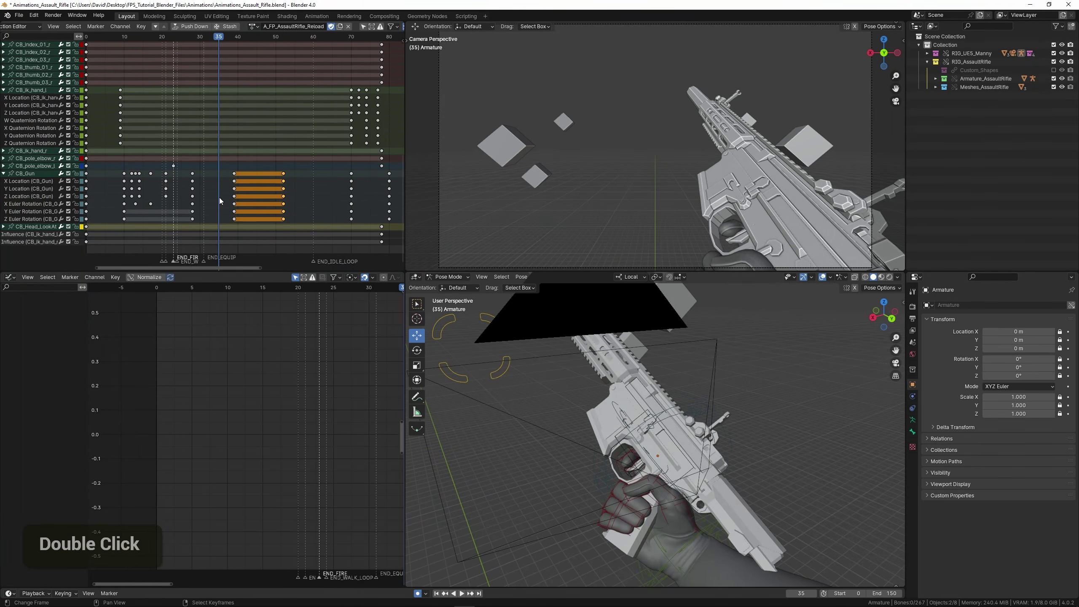
pyautogui.press('space')
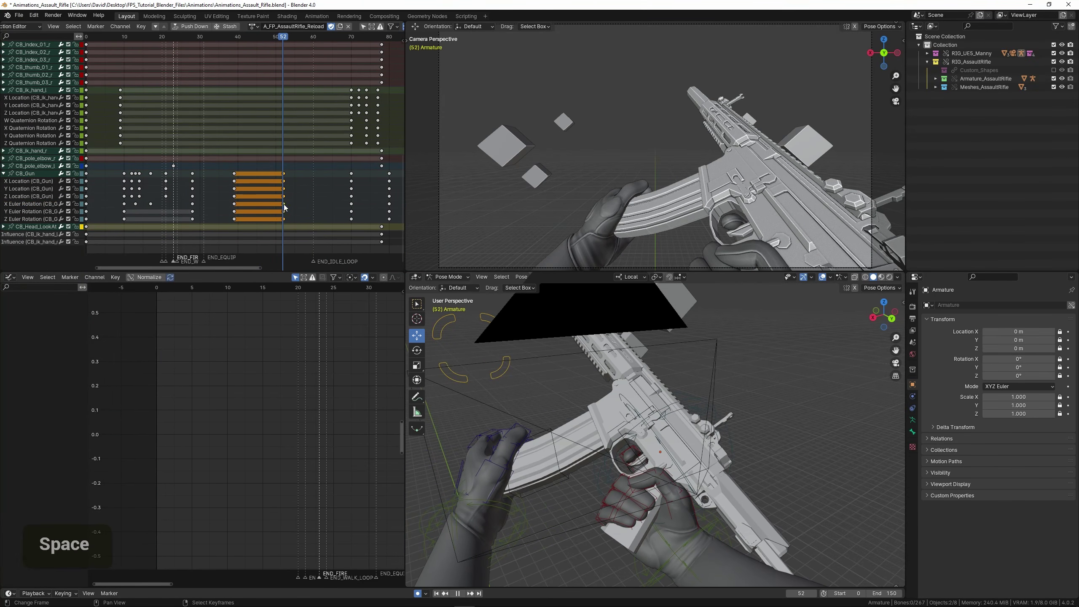
# Move CB_Gun slightly at frame 52, rotate it about its local Y axis and replay the magazine's approach.
pyautogui.rightClick(676, 409)
pyautogui.moveTo(678, 409); pyautogui.dragTo(696, 421, button='middle')
pyautogui.press('g')
pyautogui.keyDown('shift'); pyautogui.click(750, 386); pyautogui.keyUp('shift')
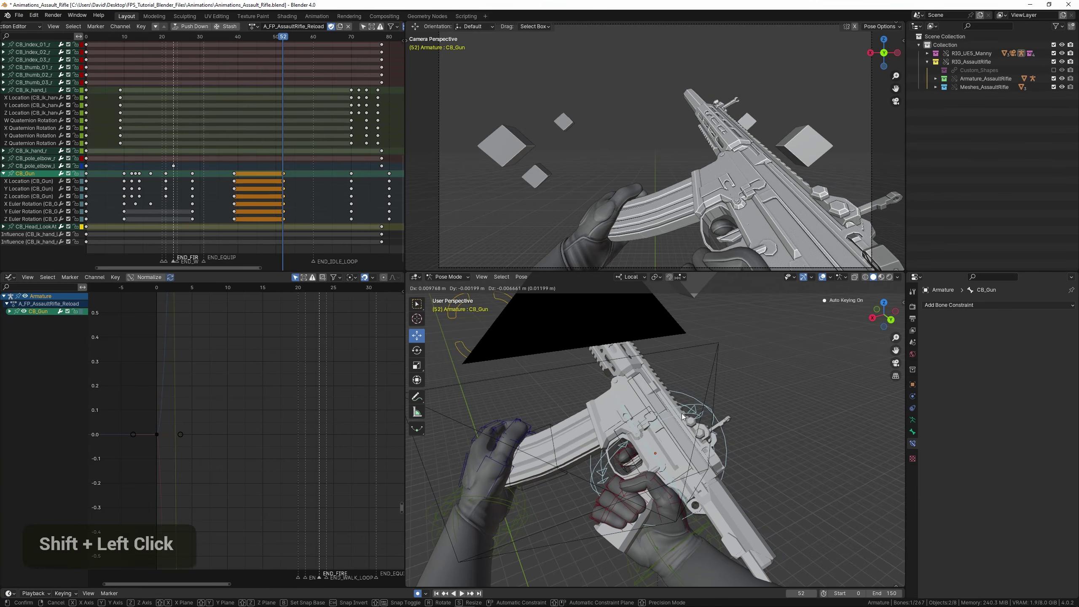
pyautogui.press('r')
pyautogui.press('y')
pyautogui.doubleClick(229, 214)
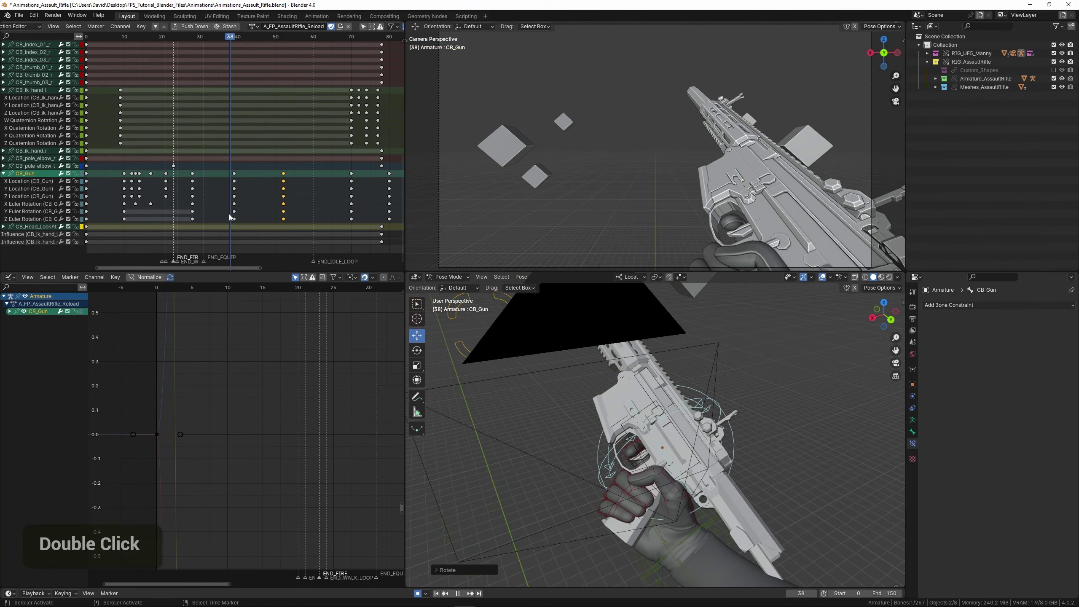
pyautogui.press('space')
pyautogui.press('space')
# Duplicate CB_Gun's frame 52 keyframes onto frame 70, save the file and replay the reload.
pyautogui.scroll(2, 245, 216)
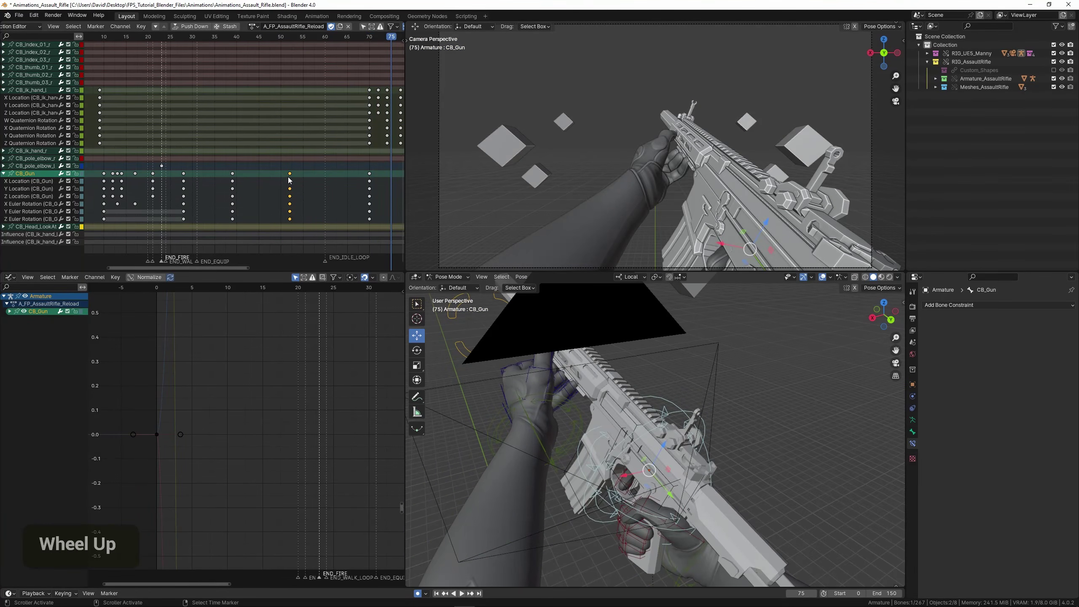
pyautogui.click(350, 222)
pyautogui.hotkey('ctrl', 's')
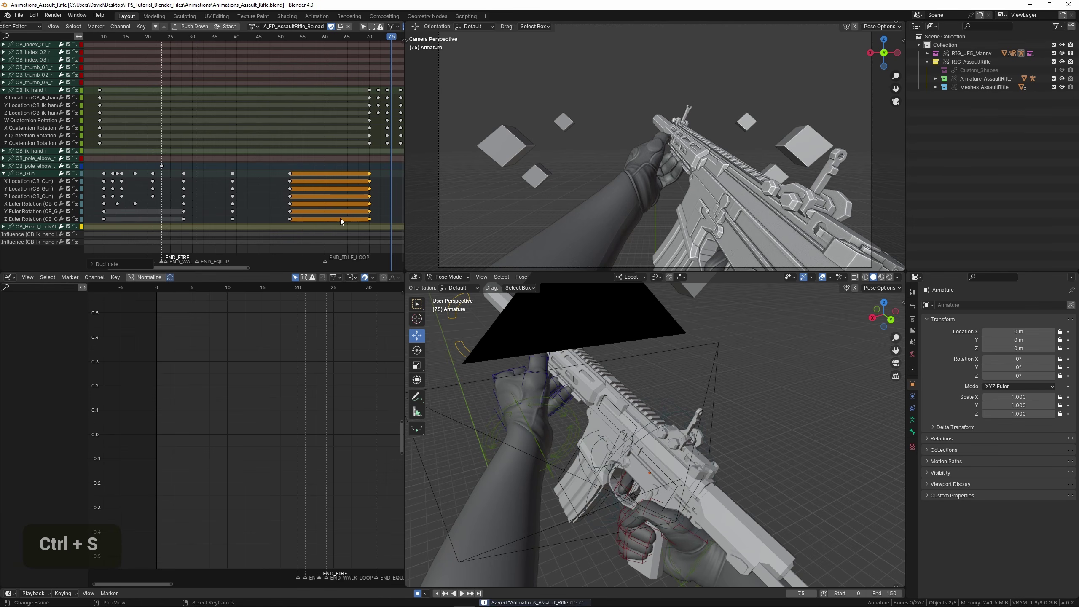
pyautogui.scroll(-2, 213, 208)
pyautogui.press('space')
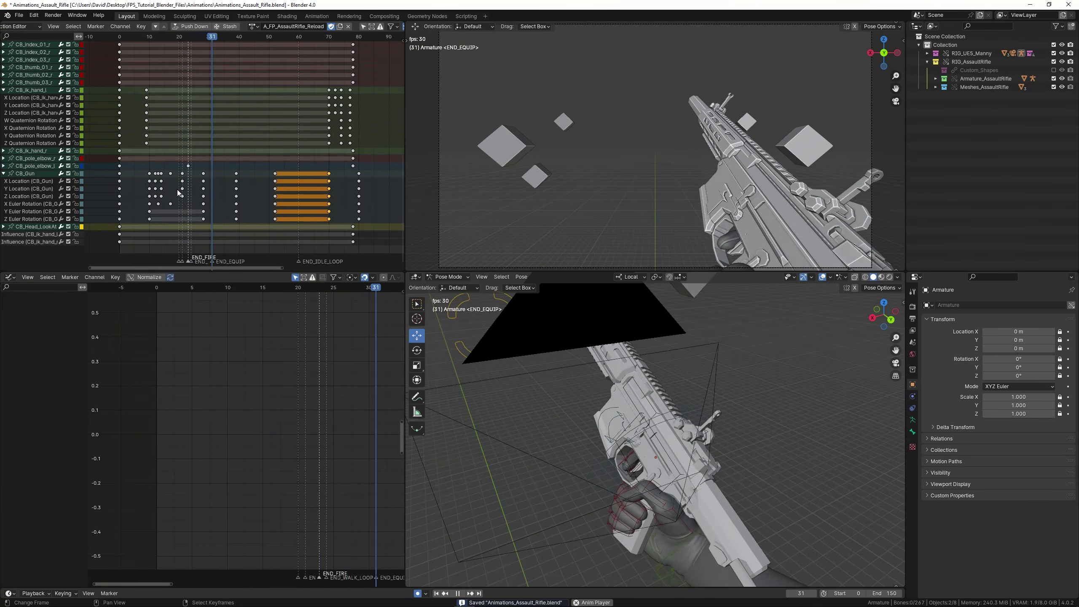
pyautogui.press('space')
# Duplicate CB_Gun's frame 52 keyframes to frame 59, just before the magazine is pushed in, and save the file.
pyautogui.moveTo(219, 202); pyautogui.dragTo(303, 212)
pyautogui.scroll(2, 310, 218)
pyautogui.scroll(6, 253, 199)
pyautogui.moveTo(311, 220); pyautogui.dragTo(266, 204, button='middle')
pyautogui.moveTo(604, 442); pyautogui.dragTo(619, 451, button='middle')
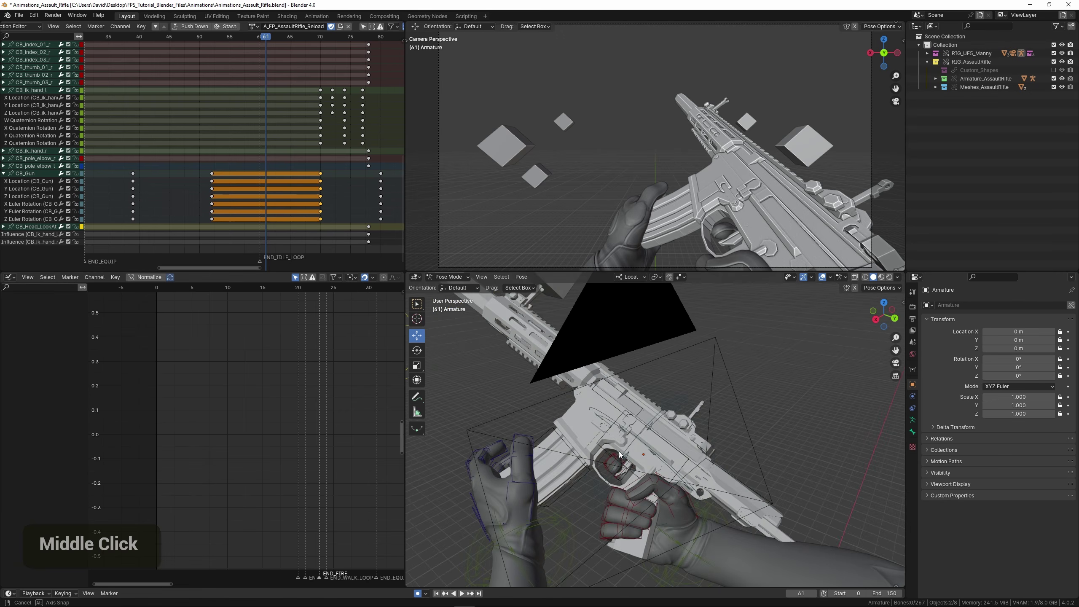
pyautogui.scroll(4, 556, 447)
pyautogui.moveTo(555, 440); pyautogui.dragTo(558, 455, button='middle')
pyautogui.keyDown('shift'); pyautogui.moveTo(559, 455); pyautogui.dragTo(607, 416, button='middle'); pyautogui.keyUp('shift')
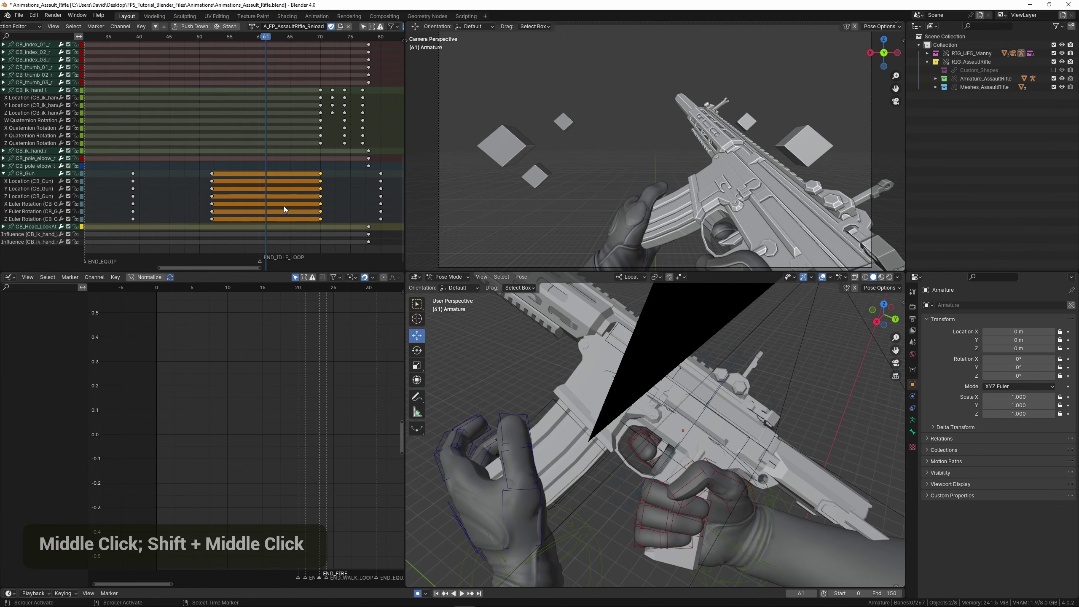
pyautogui.moveTo(259, 200); pyautogui.dragTo(253, 200)
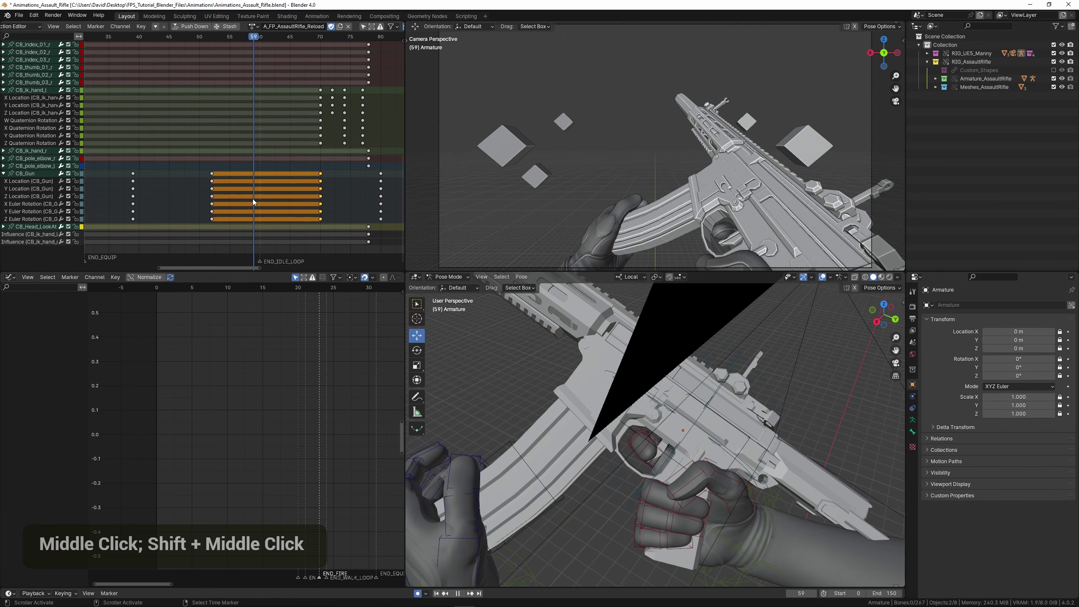
pyautogui.rightClick(212, 174)
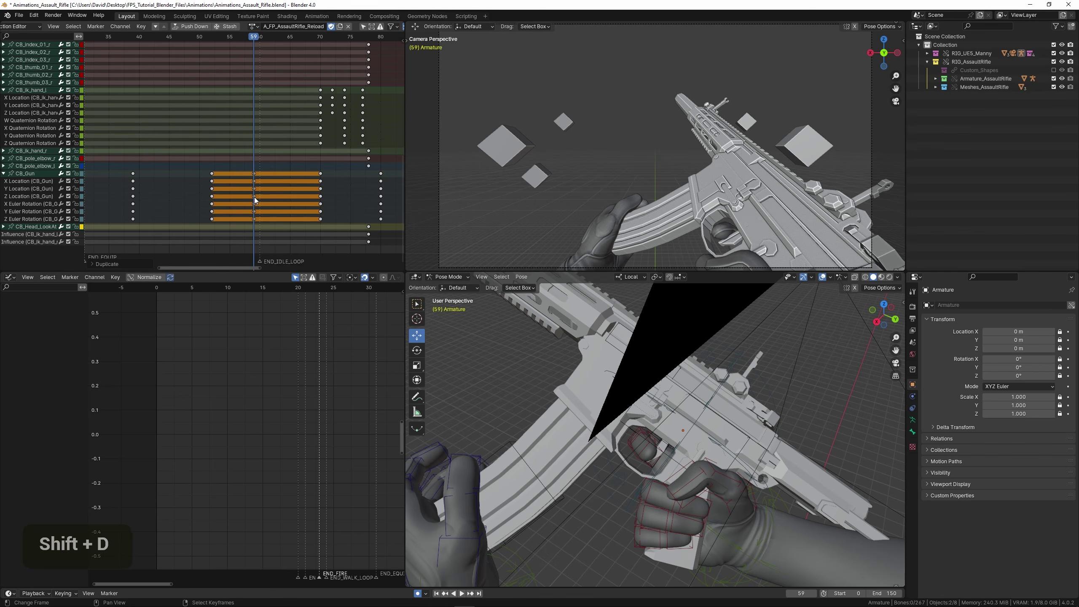
pyautogui.moveTo(534, 427); pyautogui.dragTo(582, 427, button='middle')
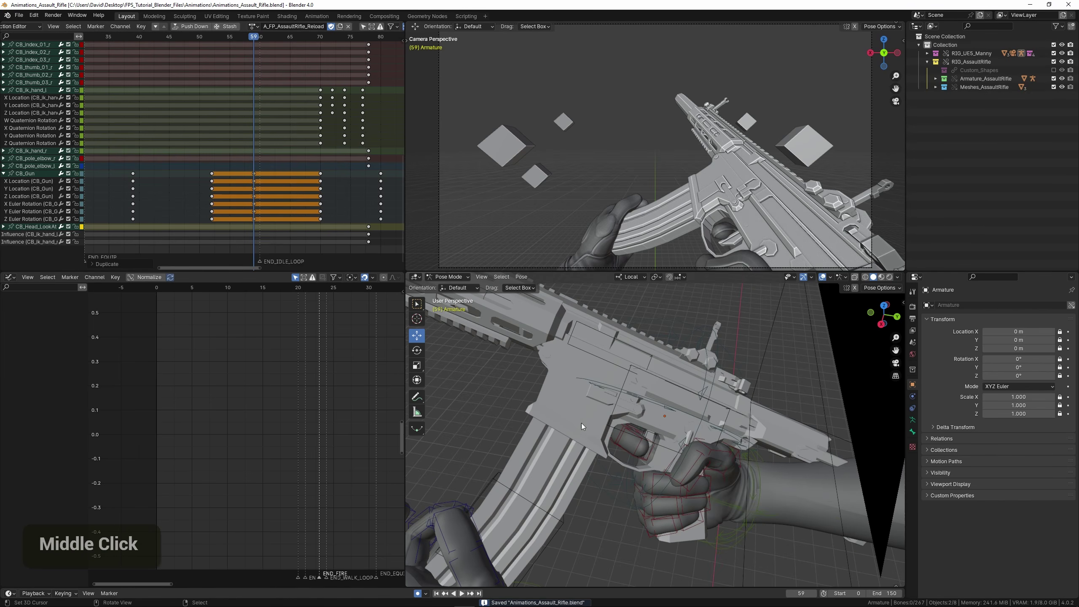
# Raise CB_Gun slightly at frame 61 as the magazine is pushed in, and replay the insertion.
pyautogui.rightClick(707, 360)
pyautogui.keyDown('shift'); pyautogui.moveTo(622, 345); pyautogui.dragTo(637, 377, button='middle'); pyautogui.keyUp('shift')
pyautogui.press('Right')
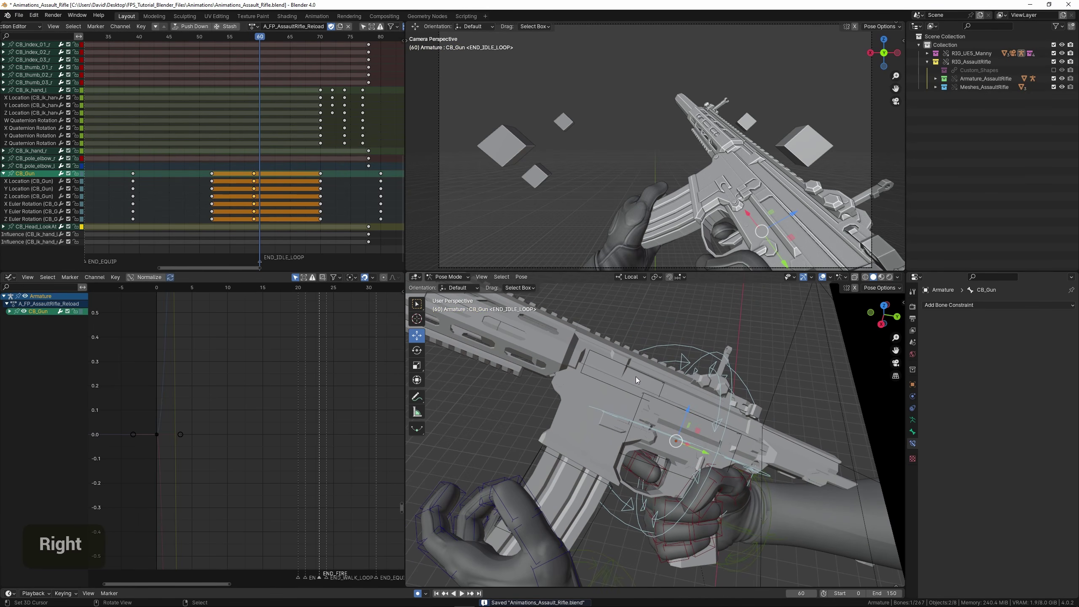
pyautogui.press('Right')
pyautogui.moveTo(663, 463); pyautogui.dragTo(662, 497, button='middle')
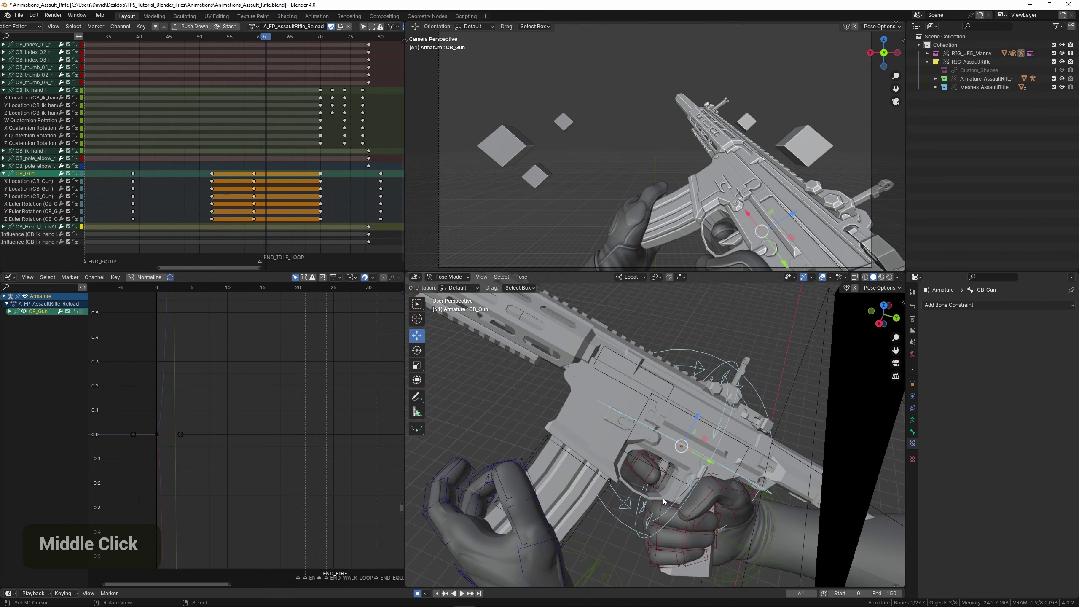
pyautogui.keyDown('shift'); pyautogui.click(671, 476); pyautogui.keyUp('shift')
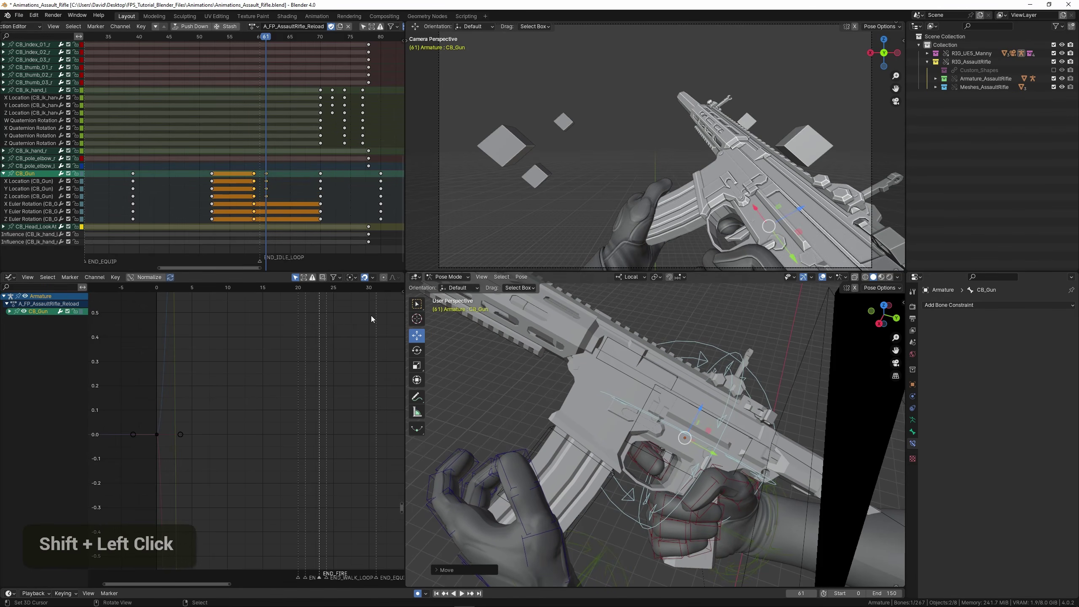
pyautogui.click(188, 185)
pyautogui.press('space')
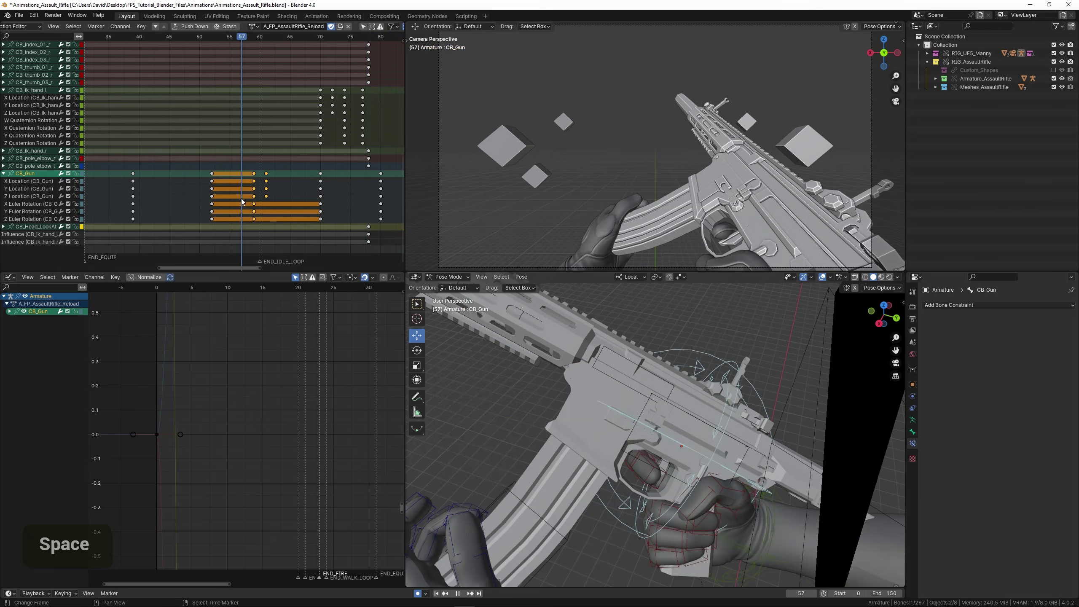
pyautogui.press('space')
# Reposition CB_Gun slightly at frame 66 and replay the whole reload.
pyautogui.press('g')
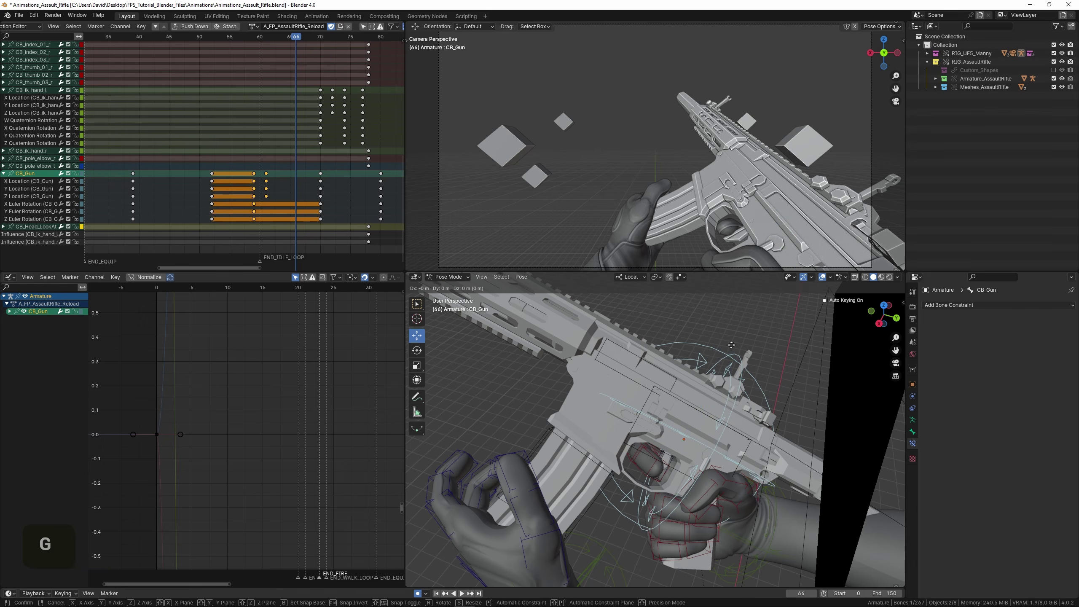
pyautogui.keyDown('shift'); pyautogui.click(704, 396); pyautogui.keyUp('shift')
pyautogui.moveTo(226, 219); pyautogui.dragTo(167, 211)
pyautogui.press('space')
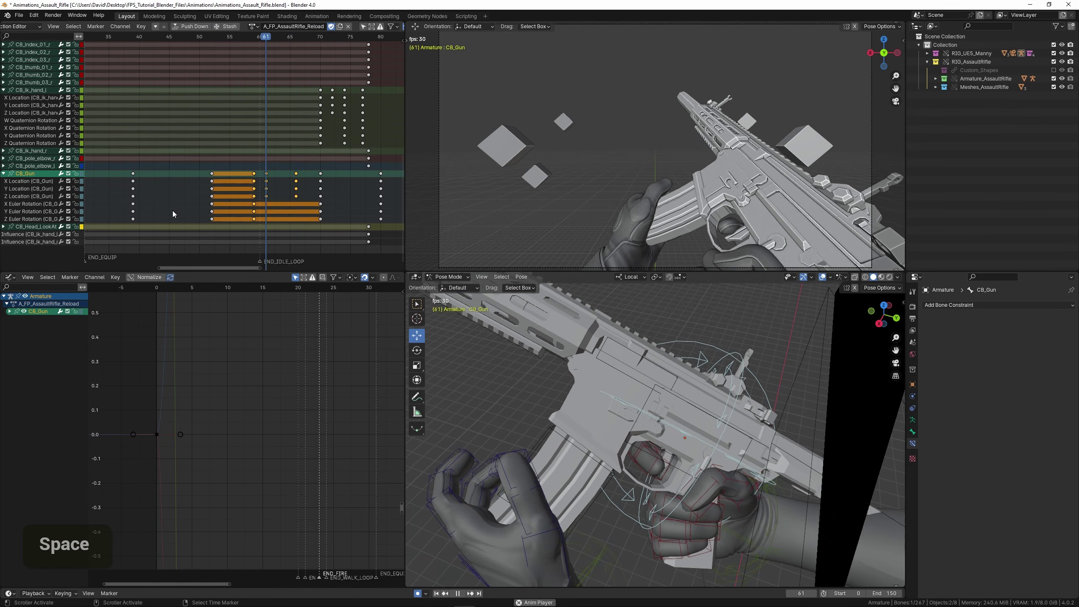
pyautogui.scroll(-4, 164, 201)
pyautogui.moveTo(93, 200); pyautogui.dragTo(133, 196, button='middle')
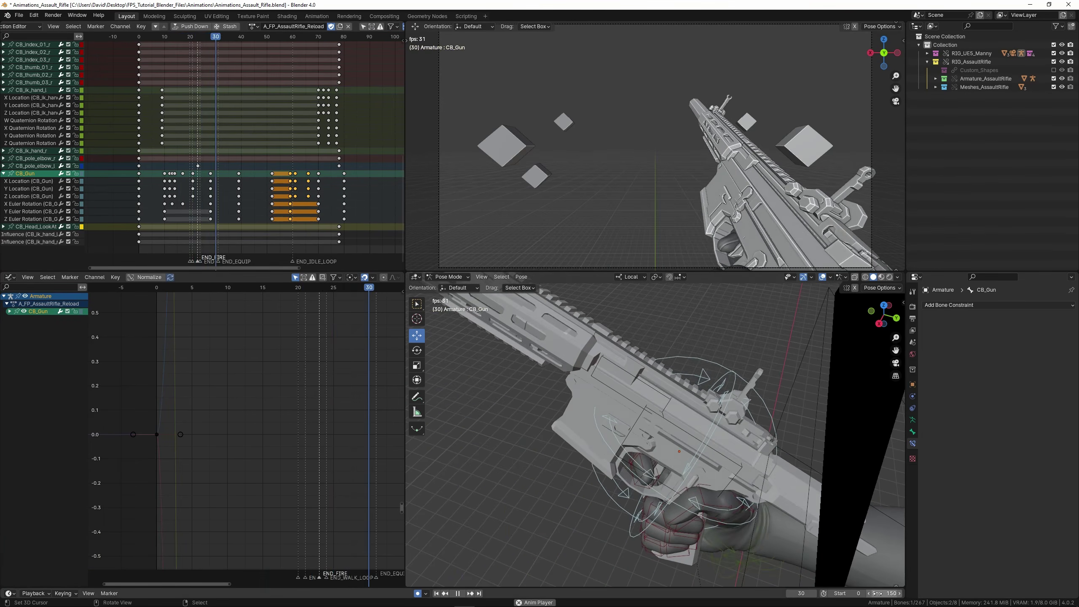
# Set the animation's end frame to 100 and watch the shortened playback range.
pyautogui.click(875, 591)
pyautogui.write('100')
pyautogui.press('Return')
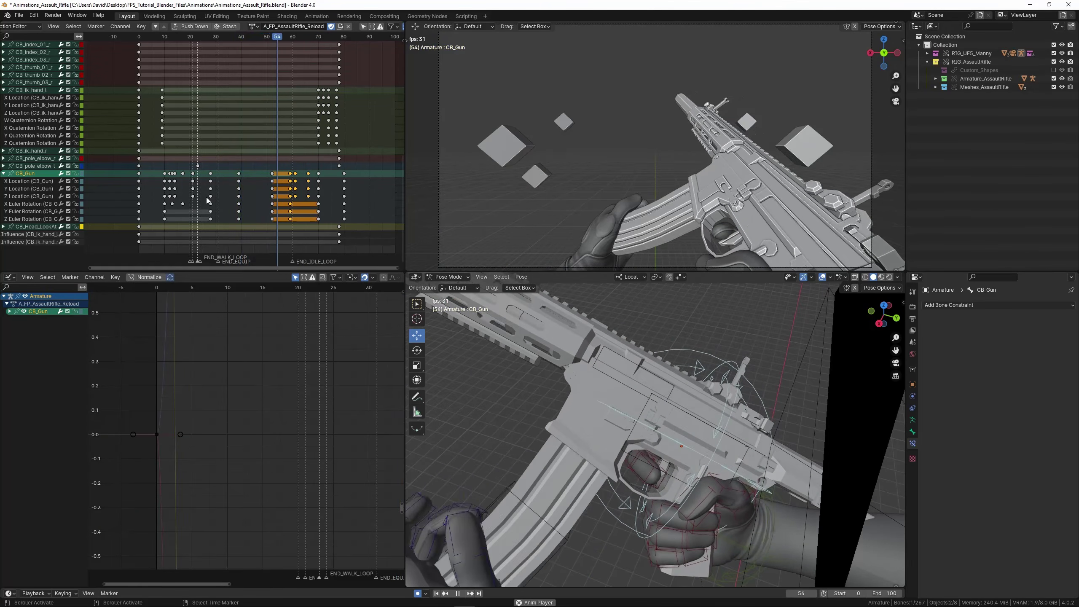
pyautogui.press('space')
# Rotate CB_Gun slightly at frame 39 and replay the reload.
pyautogui.moveTo(244, 202)
pyautogui.keyDown('shift'); pyautogui.mouseDown(button='right')
pyautogui.moveTo(263, 204)
pyautogui.moveTo(241, 204)
pyautogui.mouseUp(button='right'); pyautogui.keyUp('shift')
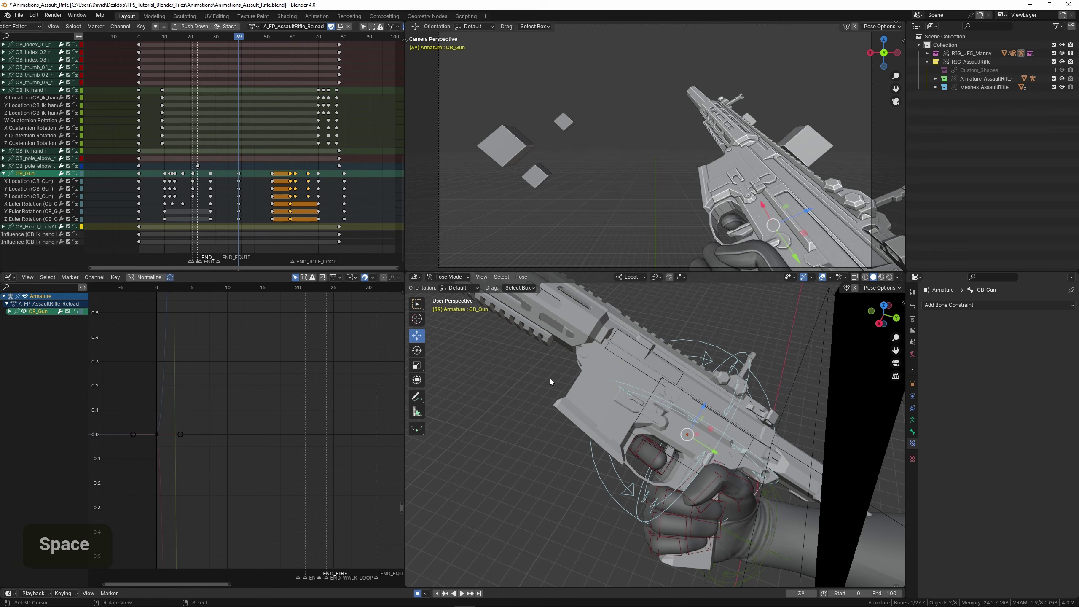
pyautogui.keyDown('shift'); pyautogui.click(527, 427); pyautogui.keyUp('shift')
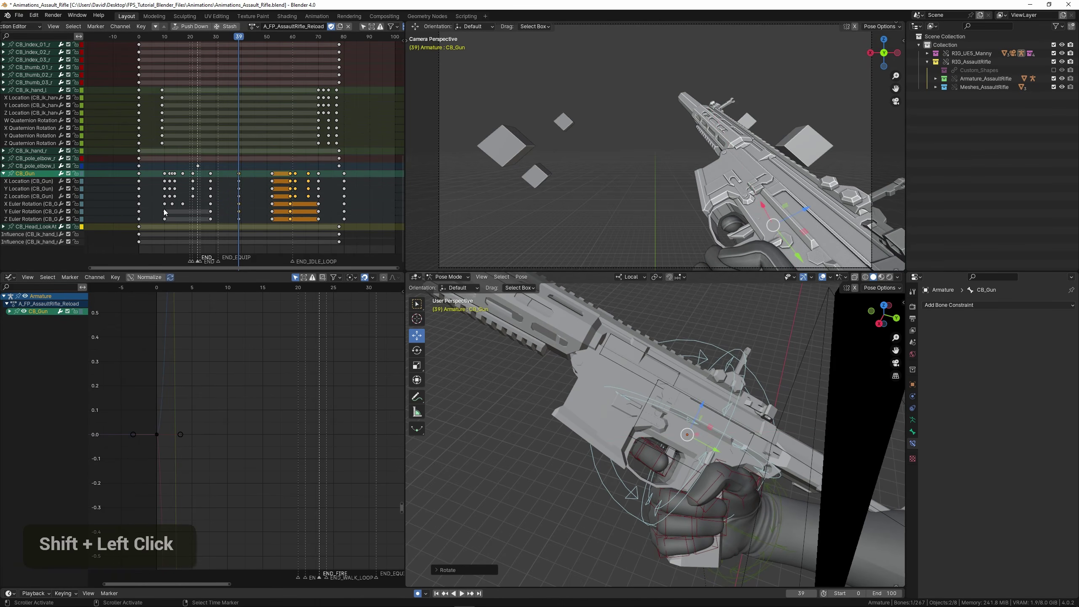
pyautogui.keyDown('shift'); pyautogui.rightClick(168, 211); pyautogui.keyUp('shift')
pyautogui.press('space')
pyautogui.press('space')
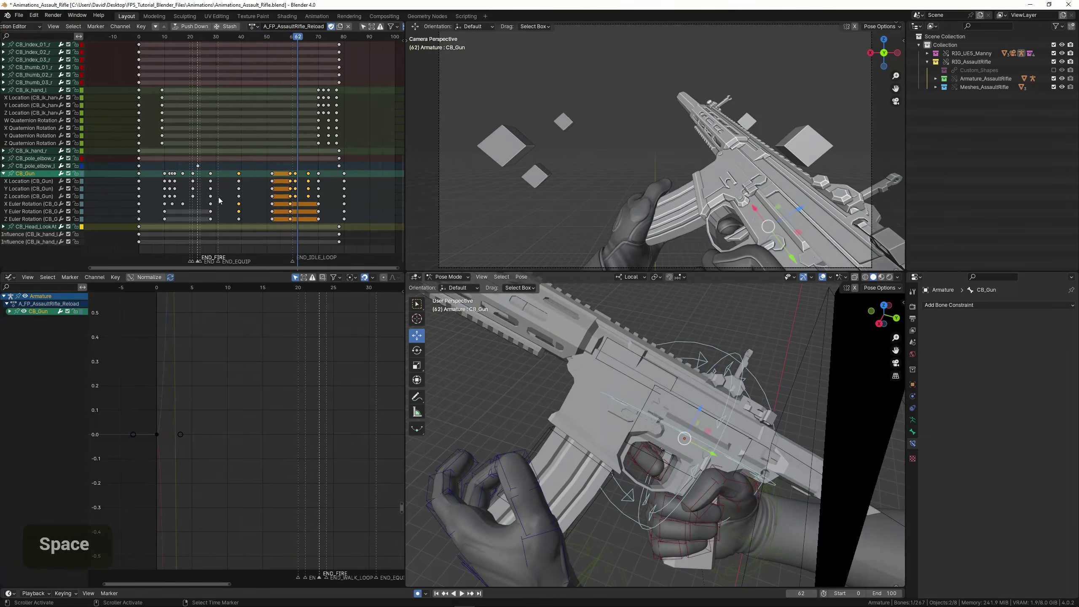
# Rotate CB_Gun around its local Y axis at frame 39 and replay the reload.
pyautogui.moveTo(234, 202)
pyautogui.keyDown('shift'); pyautogui.mouseDown(button='right')
pyautogui.moveTo(262, 206)
pyautogui.moveTo(243, 207)
pyautogui.mouseUp(button='right'); pyautogui.keyUp('shift')
pyautogui.press('r')
pyautogui.press('y')
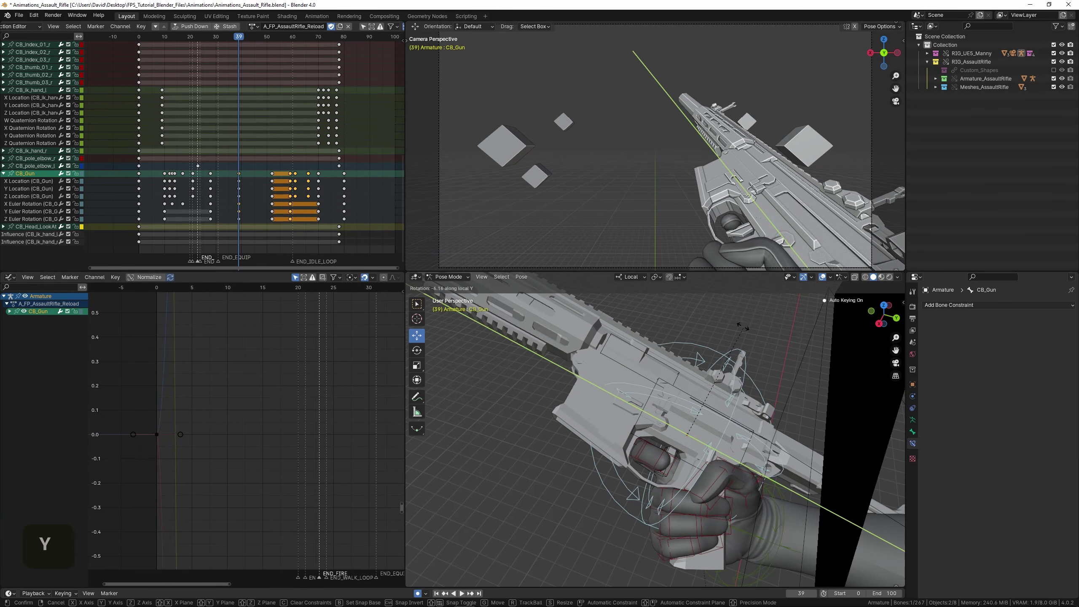
pyautogui.click(738, 344)
pyautogui.keyDown('shift'); pyautogui.rightClick(172, 200); pyautogui.keyUp('shift')
pyautogui.press('space')
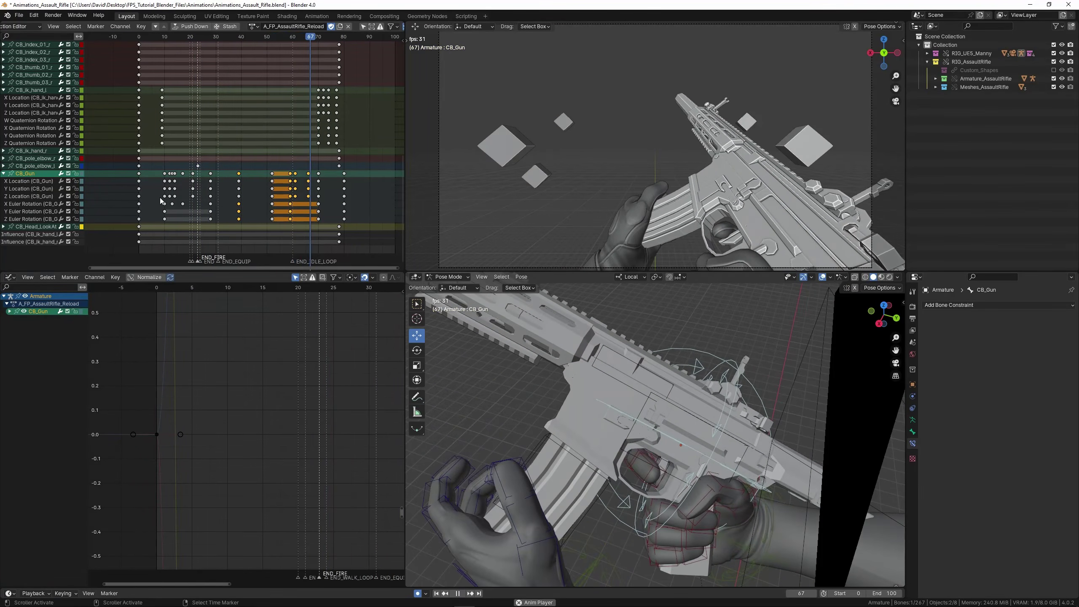
# Stop playback, scrub to frame 59 in the magazine insertion, and save the file.
pyautogui.press('space')
pyautogui.moveTo(337, 196); pyautogui.dragTo(309, 195, button='middle')
pyautogui.scroll(4, 310, 194)
pyautogui.moveTo(310, 194); pyautogui.dragTo(266, 196, button='middle')
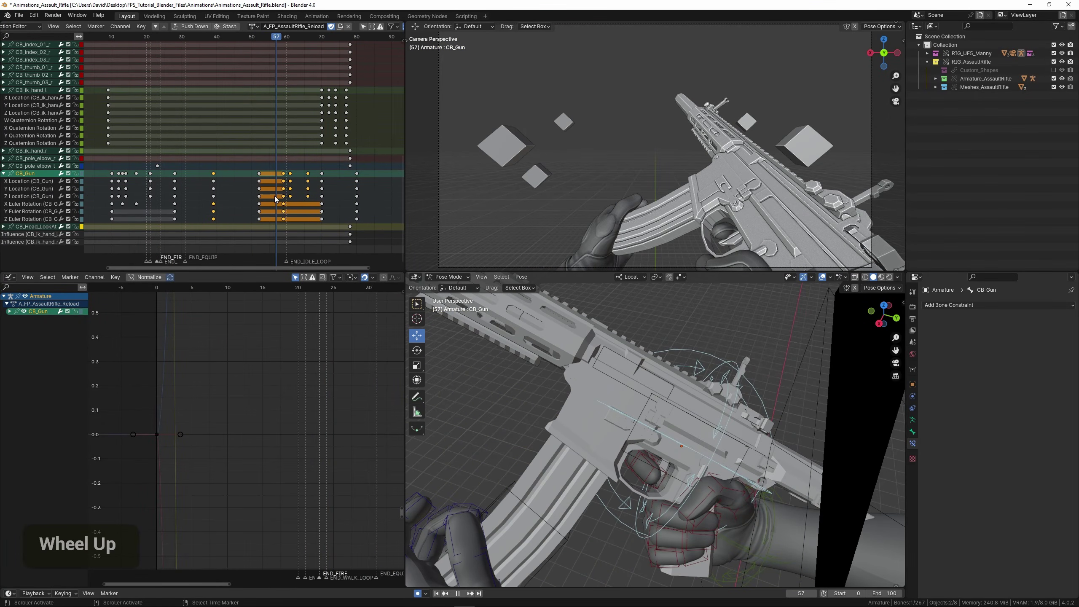
pyautogui.moveTo(274, 196); pyautogui.dragTo(283, 196)
pyautogui.scroll(-1, 531, 438)
pyautogui.keyDown('shift'); pyautogui.moveTo(531, 438); pyautogui.dragTo(559, 393, button='middle'); pyautogui.keyUp('shift')
pyautogui.hotkey('ctrl', 's')
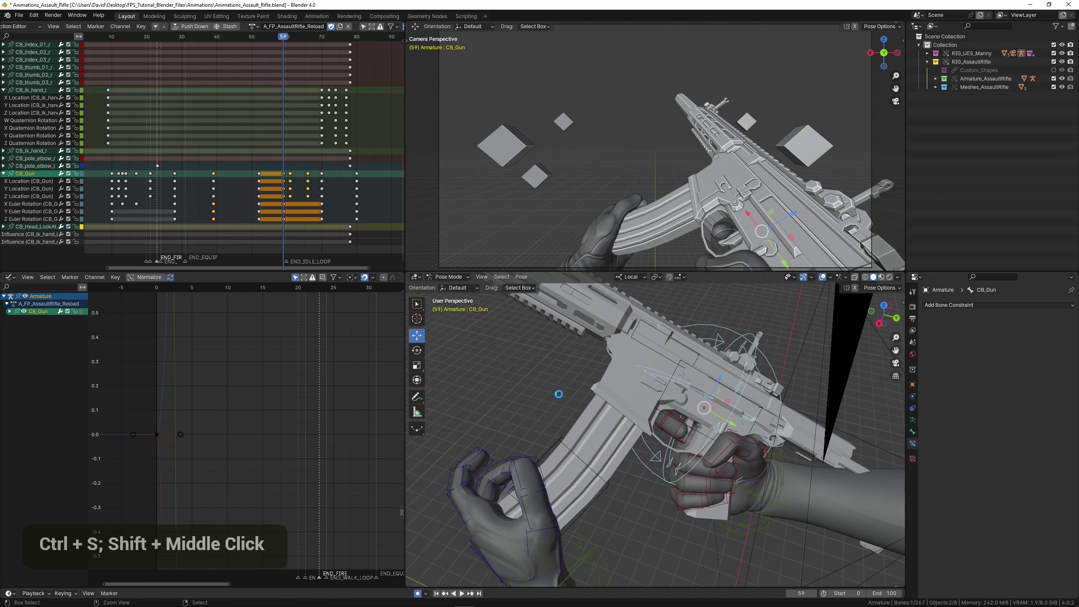
# Shift the Magazine bone's keyframes from frame 59 onward a few frames earlier.
pyautogui.rightClick(553, 442)
pyautogui.moveTo(291, 188); pyautogui.dragTo(294, 160, button='middle')
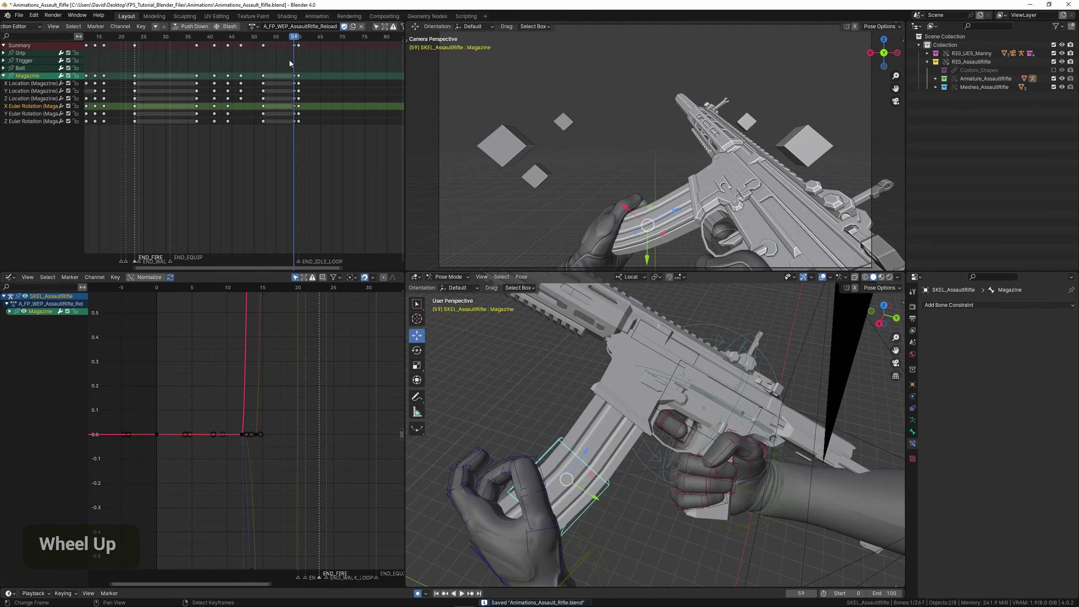
pyautogui.rightClick(296, 47)
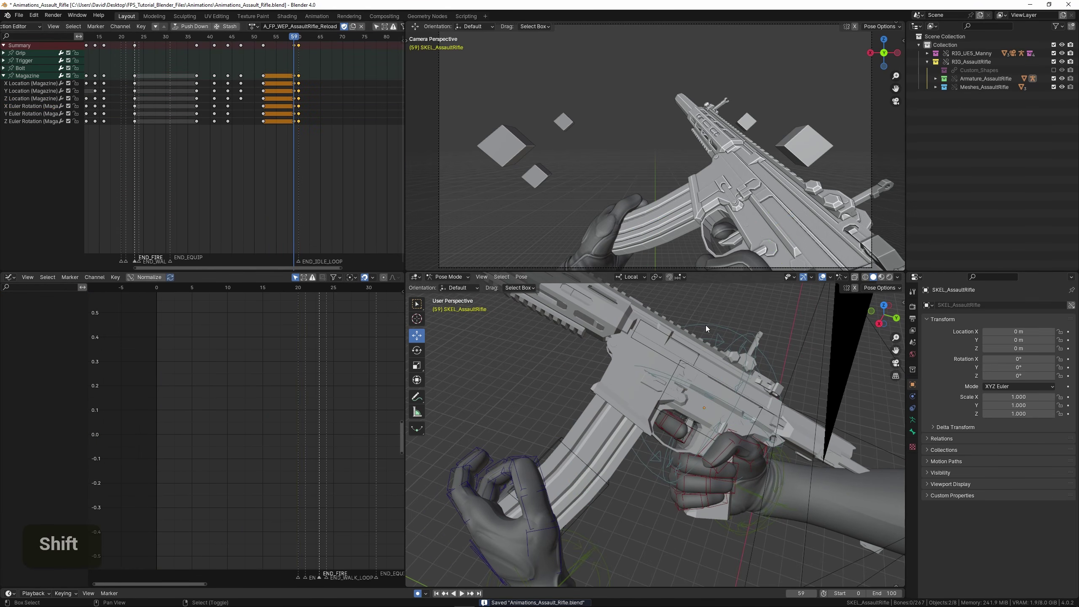
pyautogui.keyDown('shift'); pyautogui.rightClick(706, 326); pyautogui.keyUp('shift')
pyautogui.moveTo(293, 180); pyautogui.dragTo(275, 142, button='middle')
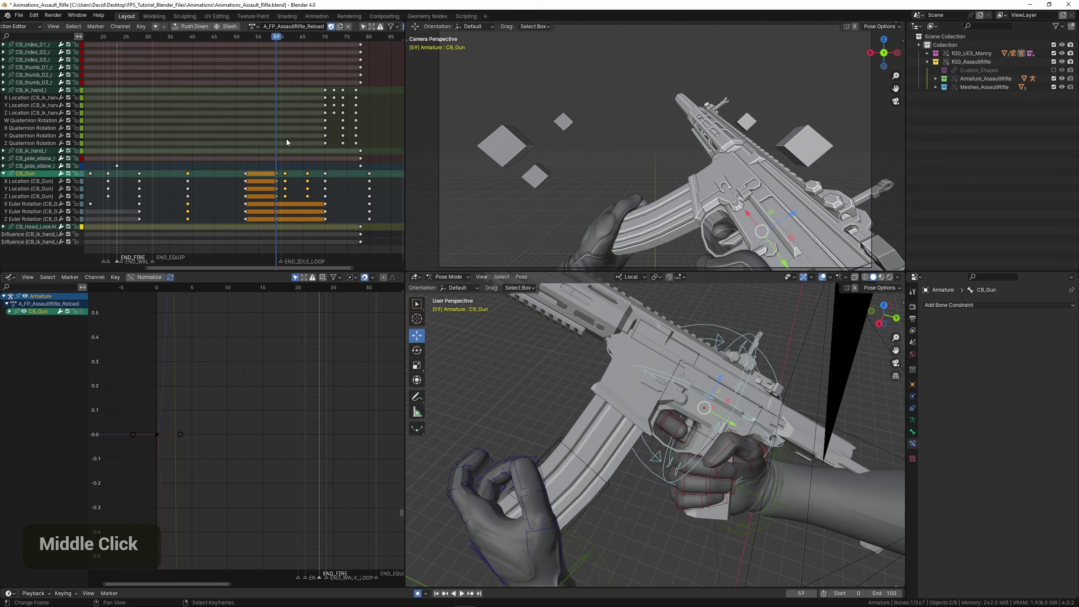
pyautogui.rightClick(567, 444)
pyautogui.moveTo(294, 102); pyautogui.dragTo(295, 142, button='middle')
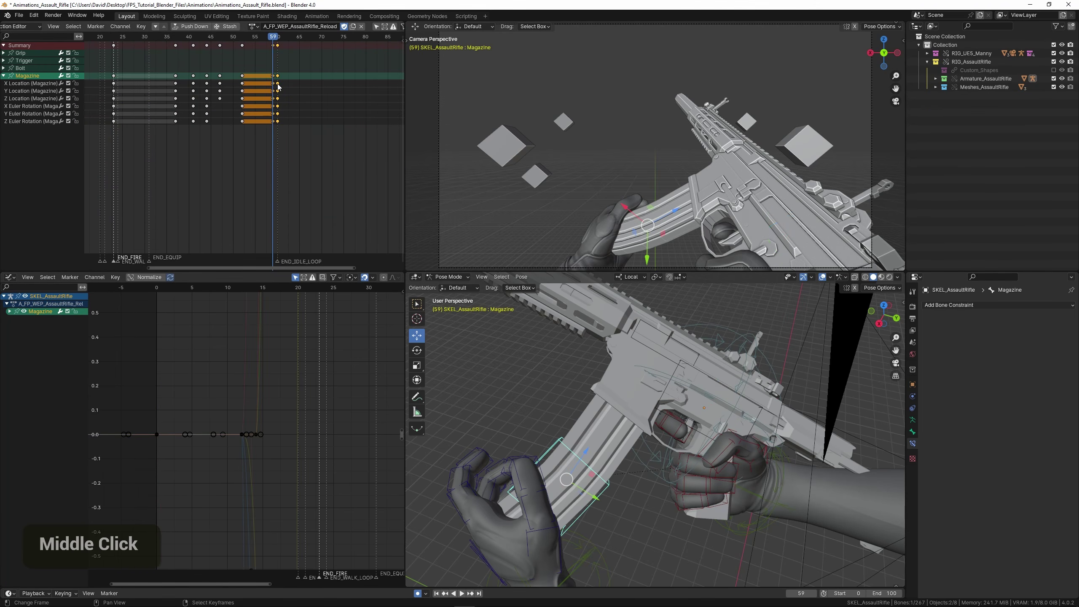
pyautogui.press('g')
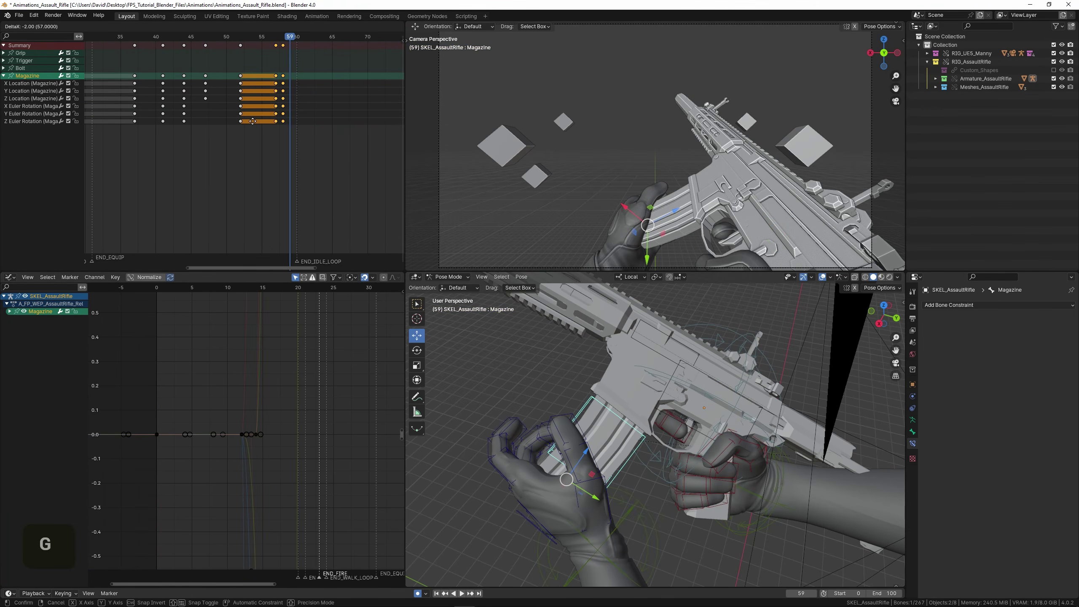
# Shift all Armature keyframes from frame 59 onward three frames earlier and replay the reload.
pyautogui.rightClick(722, 319)
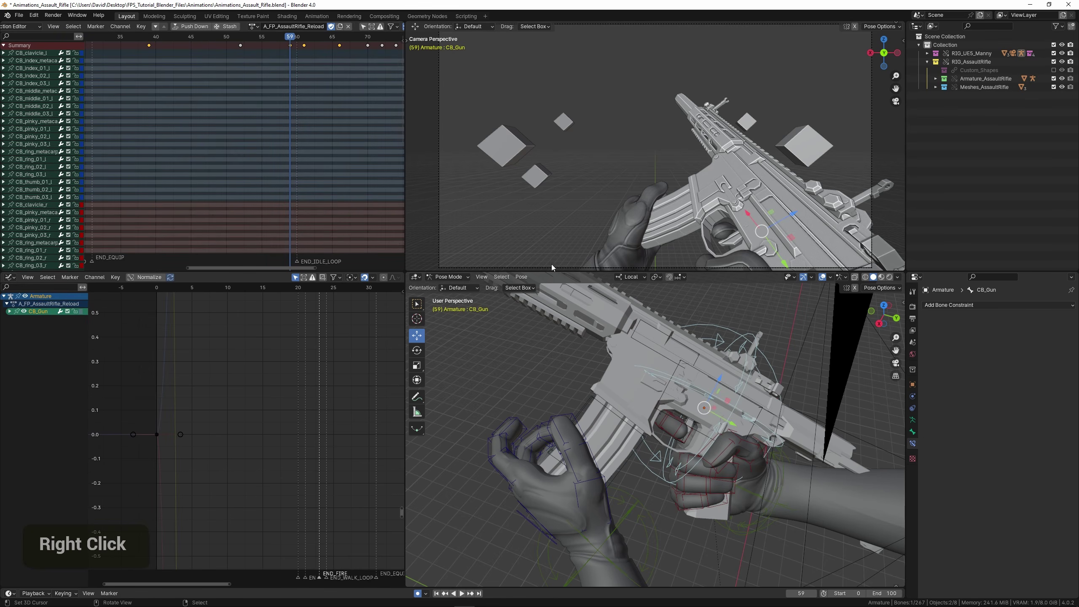
pyautogui.scroll(-7, 300, 223)
pyautogui.rightClick(264, 42)
pyautogui.press('b')
pyautogui.moveTo(264, 41); pyautogui.dragTo(376, 89)
pyautogui.moveTo(287, 188); pyautogui.dragTo(298, 94, button='middle')
pyautogui.scroll(5, 293, 147)
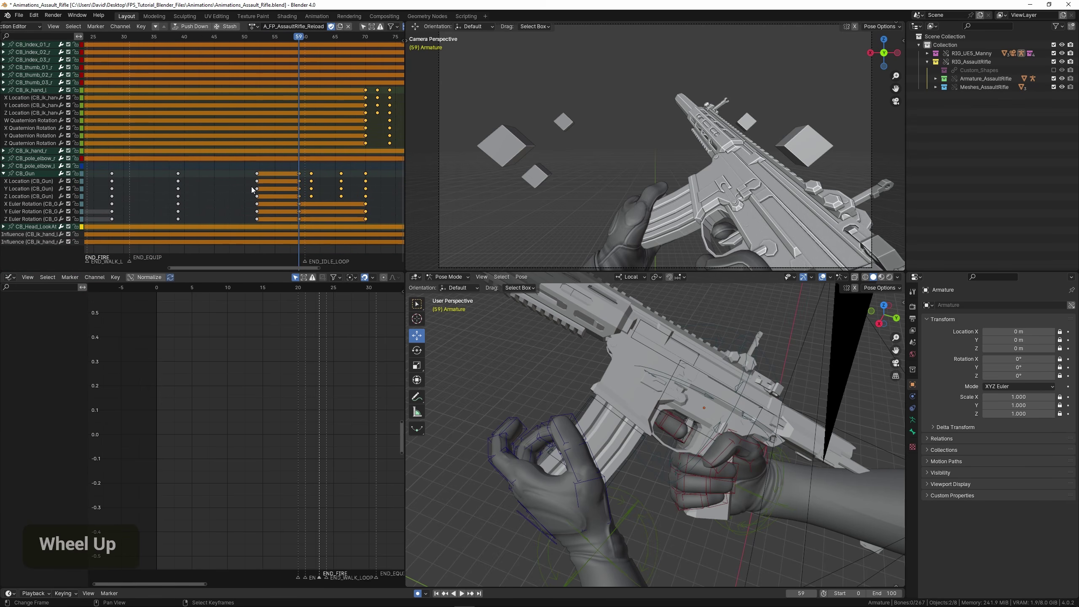
pyautogui.moveTo(255, 188); pyautogui.dragTo(288, 188)
pyautogui.press('g')
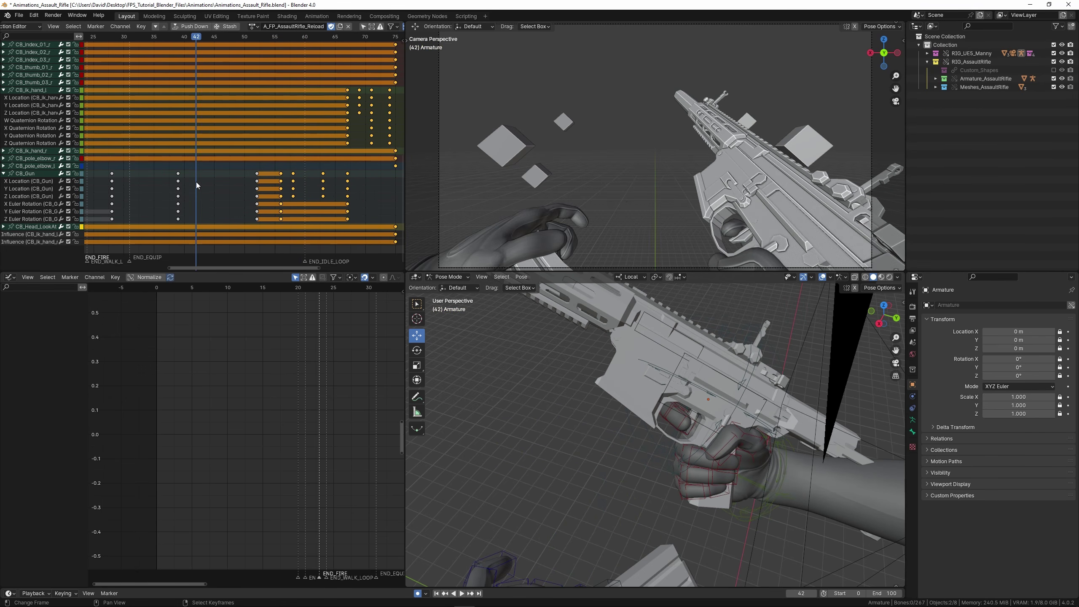
pyautogui.press('space')
pyautogui.scroll(-1, 179, 182)
pyautogui.scroll(-5, 178, 181)
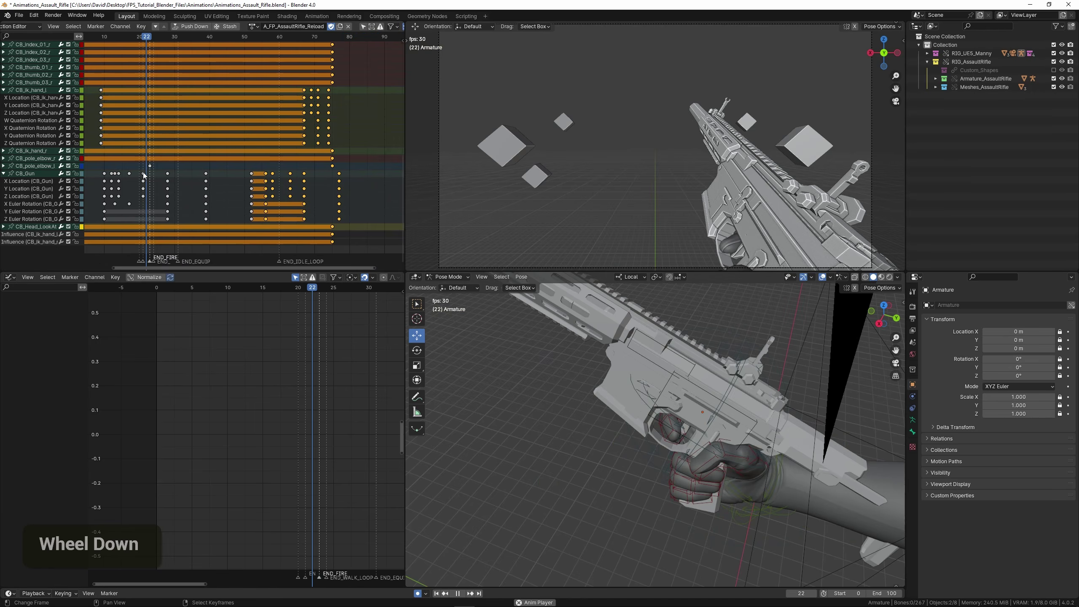
pyautogui.moveTo(157, 171); pyautogui.dragTo(204, 169, button='middle')
pyautogui.scroll(-2, 205, 170)
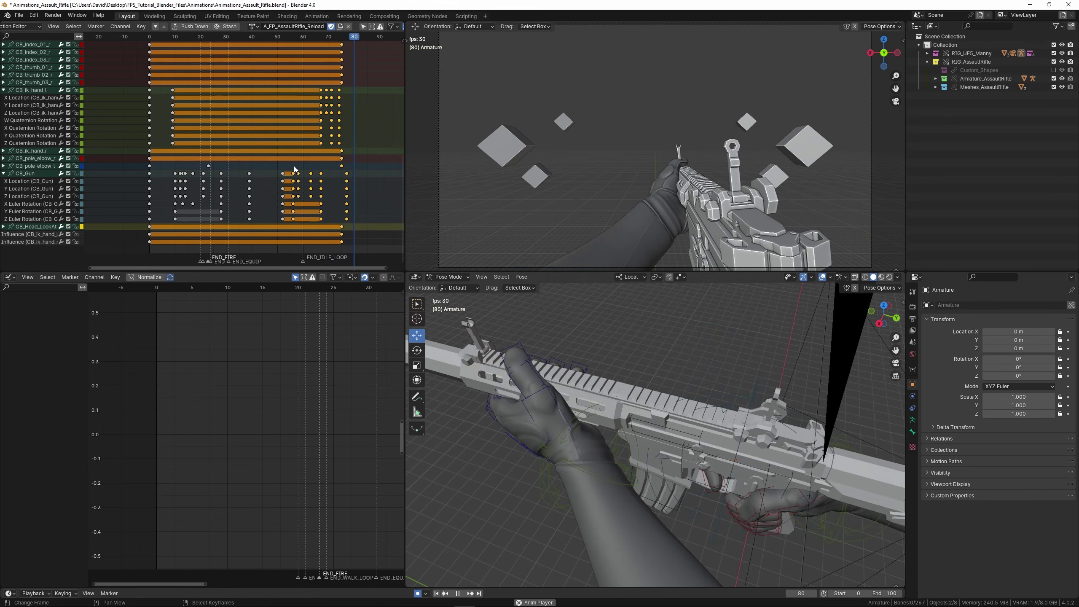
pyautogui.press('space')
# Try shifting the hand-return keyframes and the final CB_Gun keyframe three frames earlier, and undo the shift.
pyautogui.moveTo(300, 163); pyautogui.dragTo(257, 169, button='middle')
pyautogui.scroll(3, 258, 169)
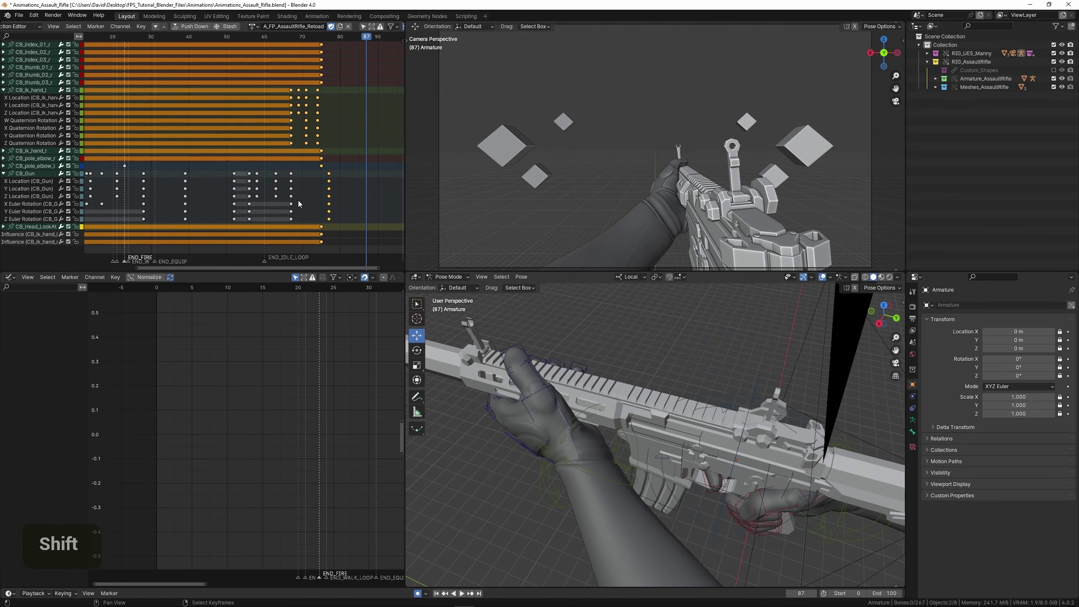
pyautogui.press('g')
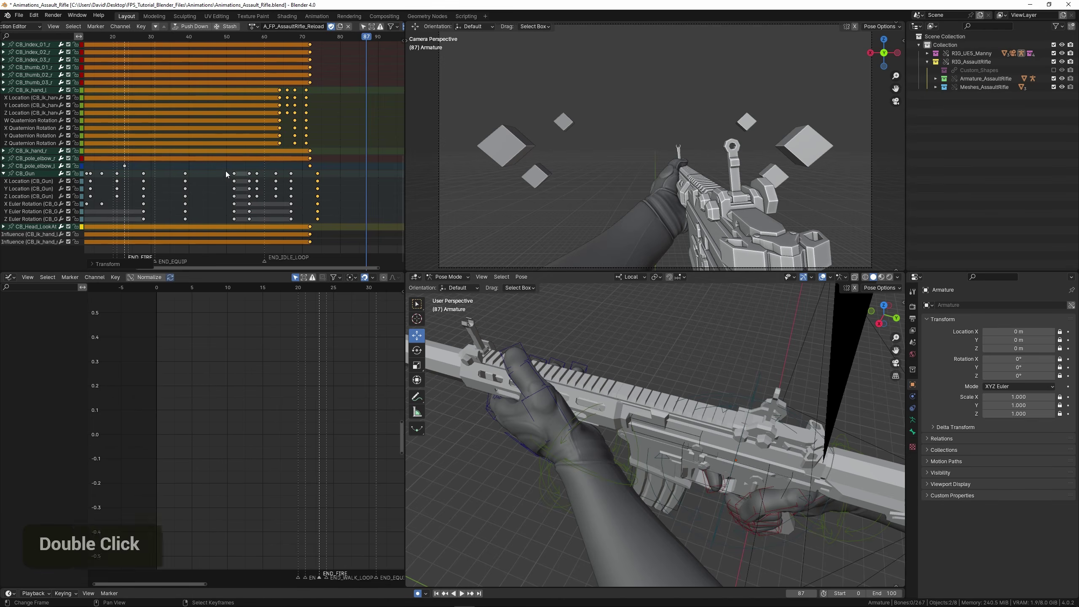
pyautogui.press('space')
pyautogui.hotkey('ctrl', 'z')
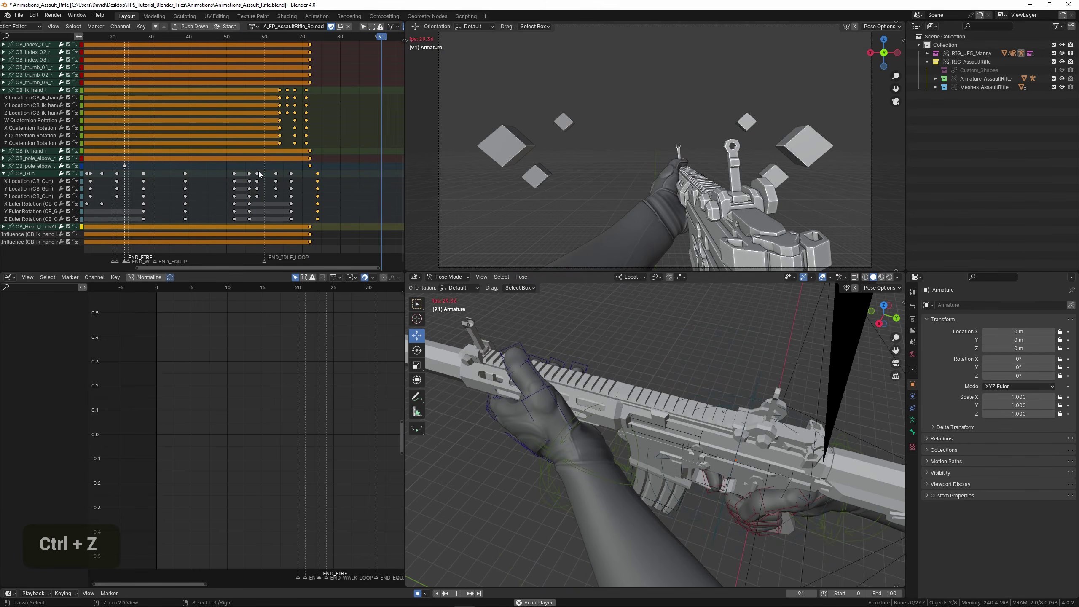
# Shift the hand-return keyframes and the final CB_Gun keyframe one frame earlier and replay the reload.
pyautogui.press('g')
pyautogui.doubleClick(247, 176)
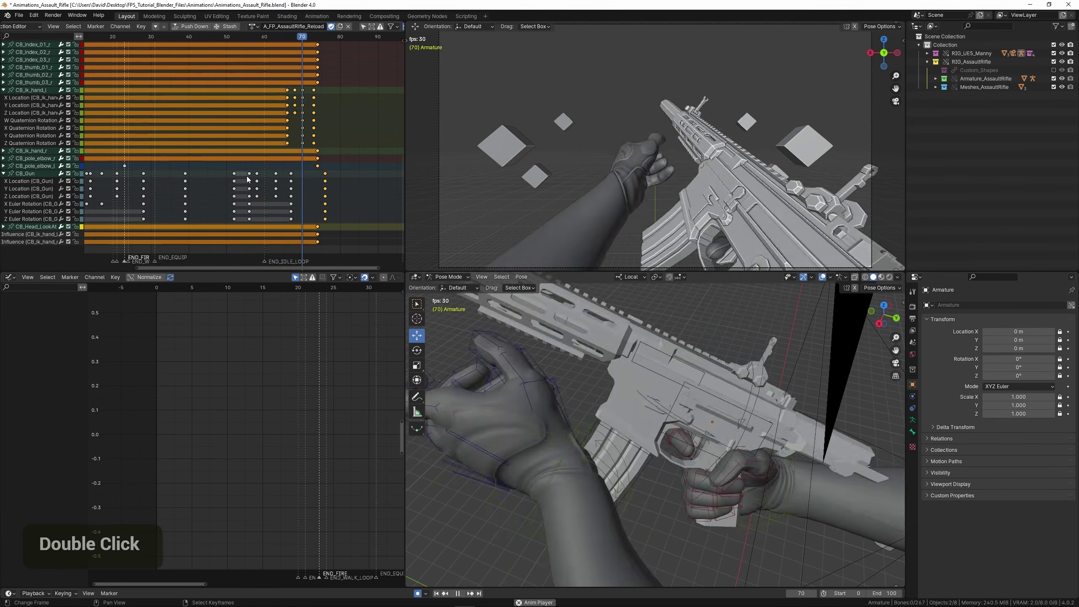
pyautogui.press('space')
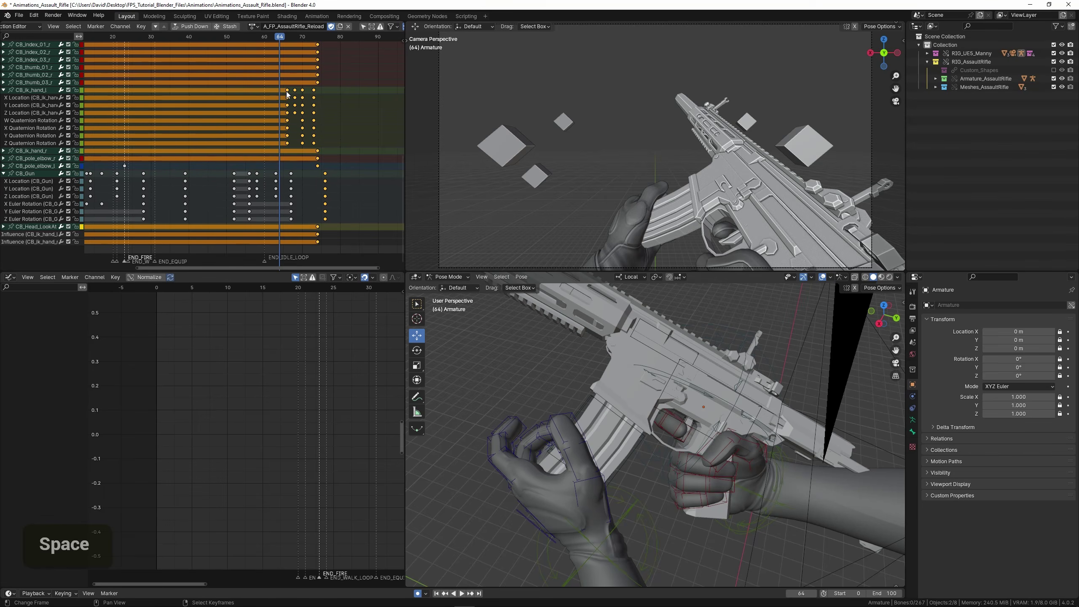
# Shift the CB_ik_hand_l return keyframes one frame earlier, put the last one back at frame 73, and replay.
pyautogui.press('b')
pyautogui.moveTo(281, 91); pyautogui.dragTo(315, 148)
pyautogui.press('g')
pyautogui.rightClick(308, 115)
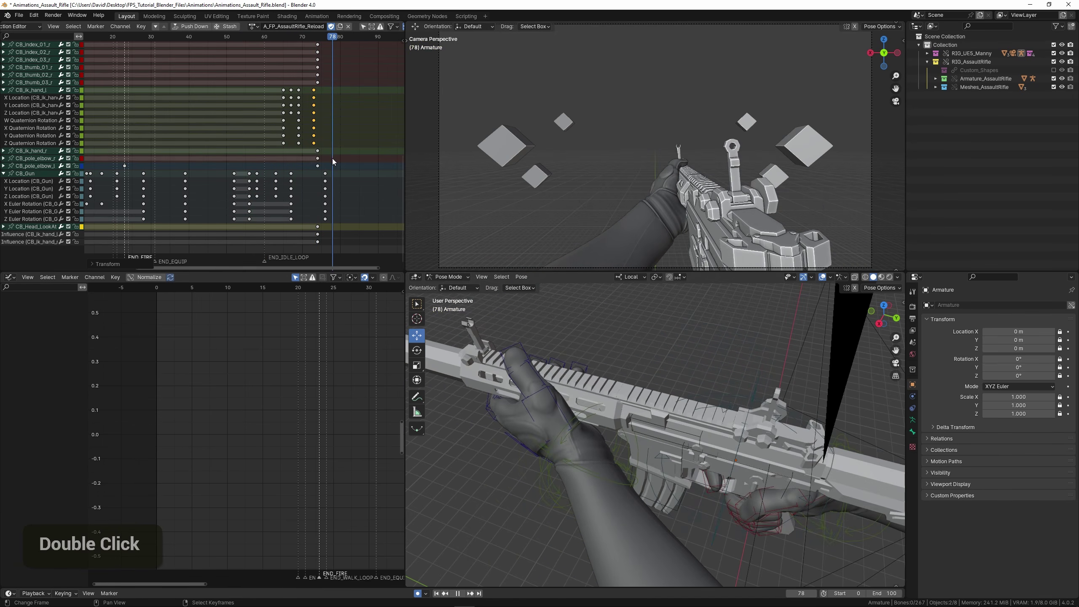
pyautogui.press('Escape')
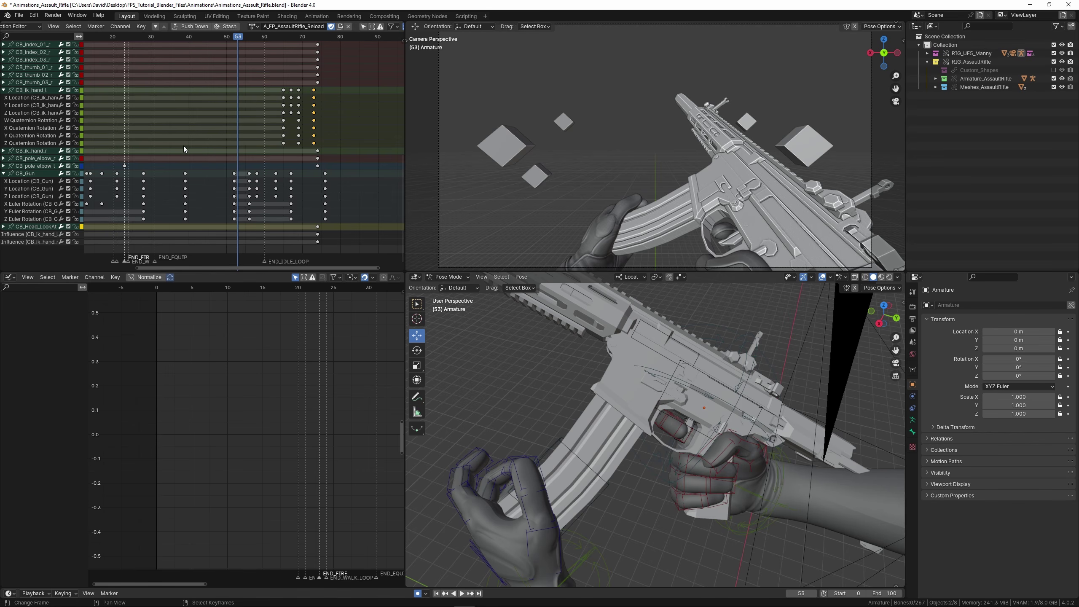
pyautogui.press('space')
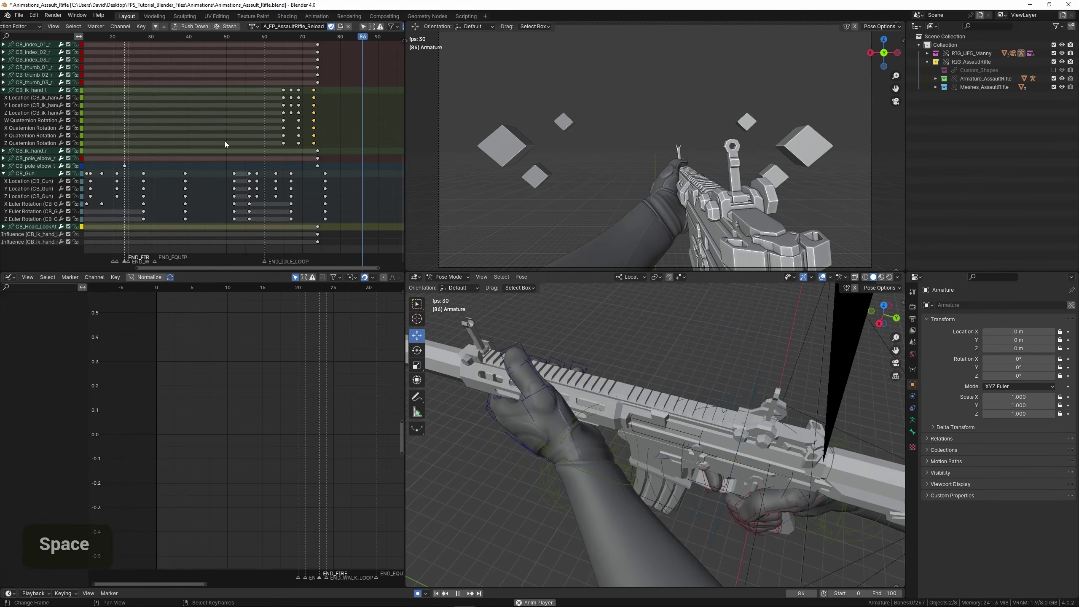
pyautogui.press('space')
# Move the first CB_ik_hand_l return keyframe to frame 64, replay the reload, and save the file.
pyautogui.rightClick(284, 90)
pyautogui.click(263, 119)
pyautogui.press('space')
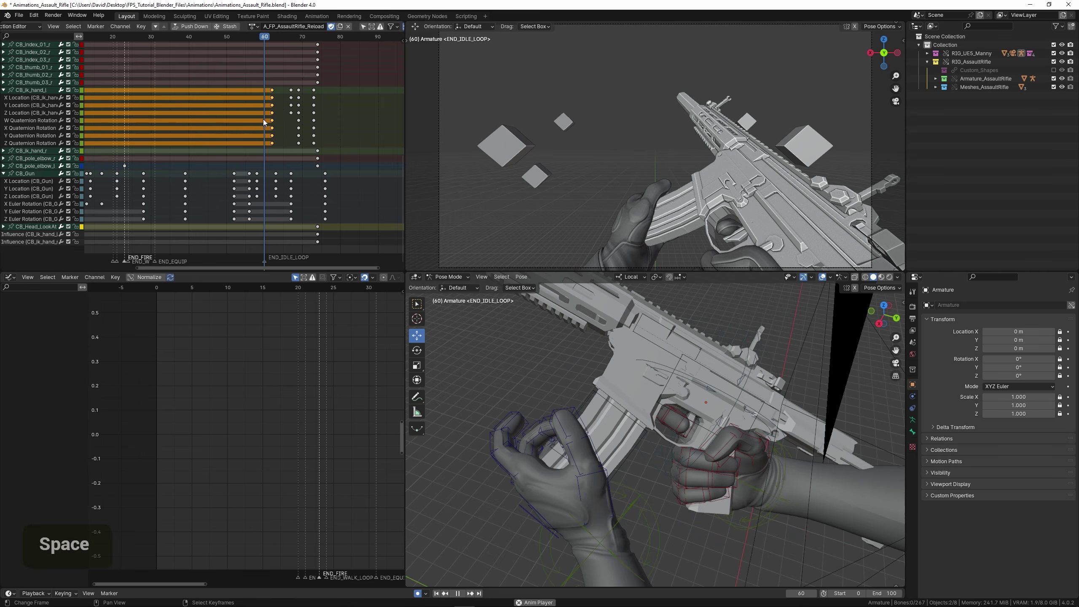
pyautogui.press('g')
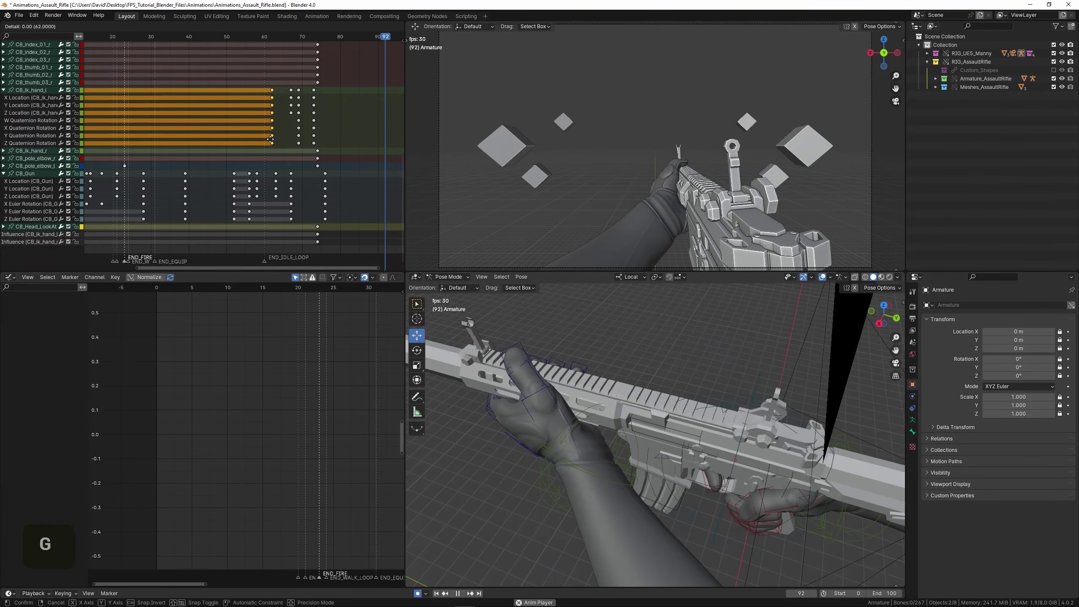
pyautogui.doubleClick(237, 139)
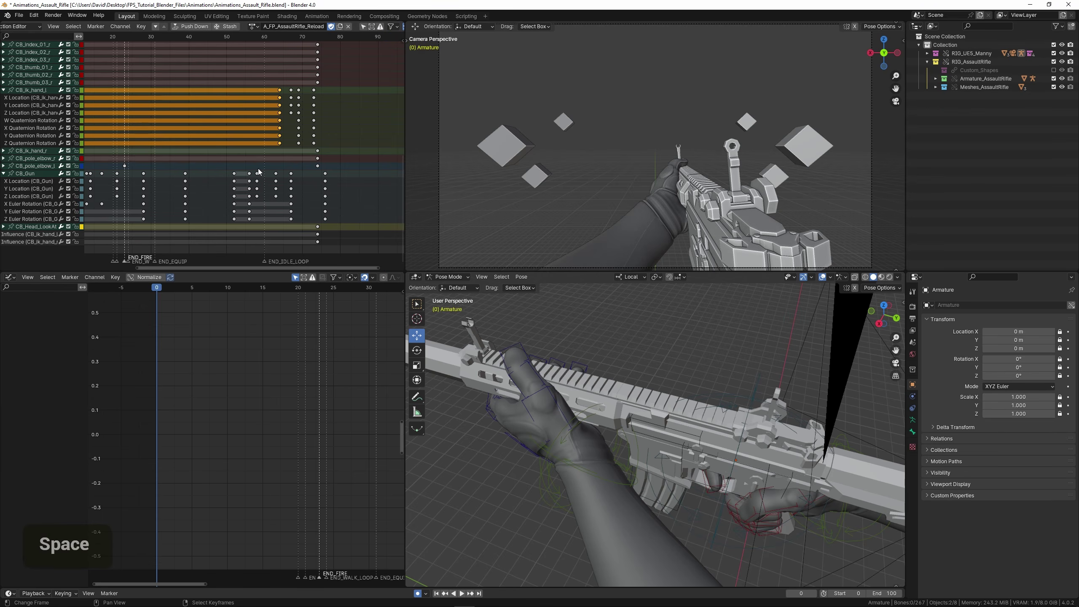
pyautogui.hotkey('ctrl', 's')
# Select CB_Gun, replay the reload, and frame its X Location curve in the Graph Editor.
pyautogui.scroll(-2, 649, 399)
pyautogui.rightClick(692, 408)
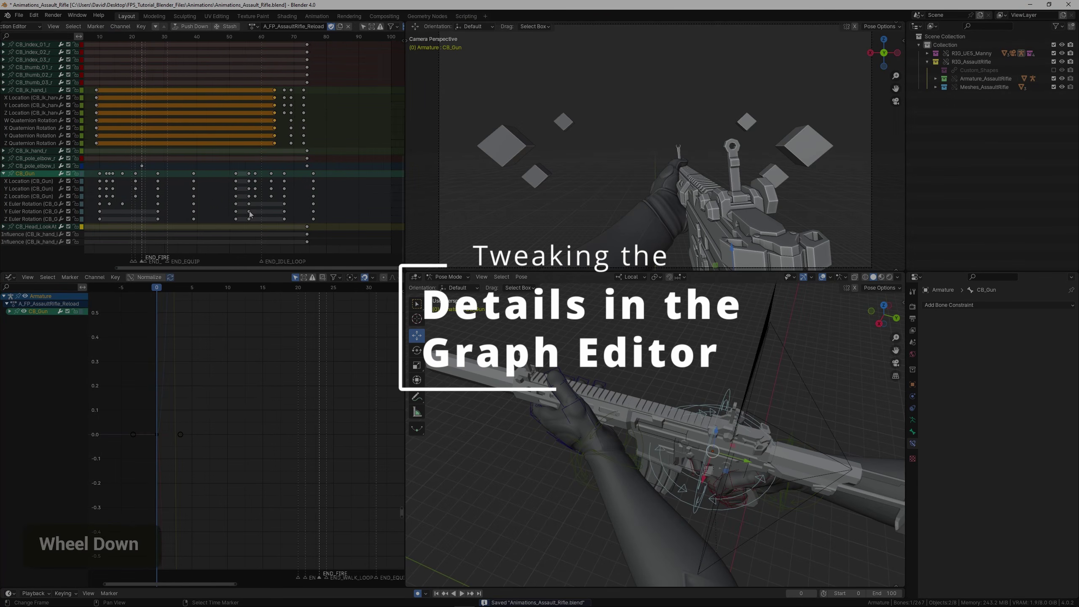
pyautogui.scroll(-3, 249, 214)
pyautogui.moveTo(151, 201); pyautogui.dragTo(185, 198, button='middle')
pyautogui.press('space')
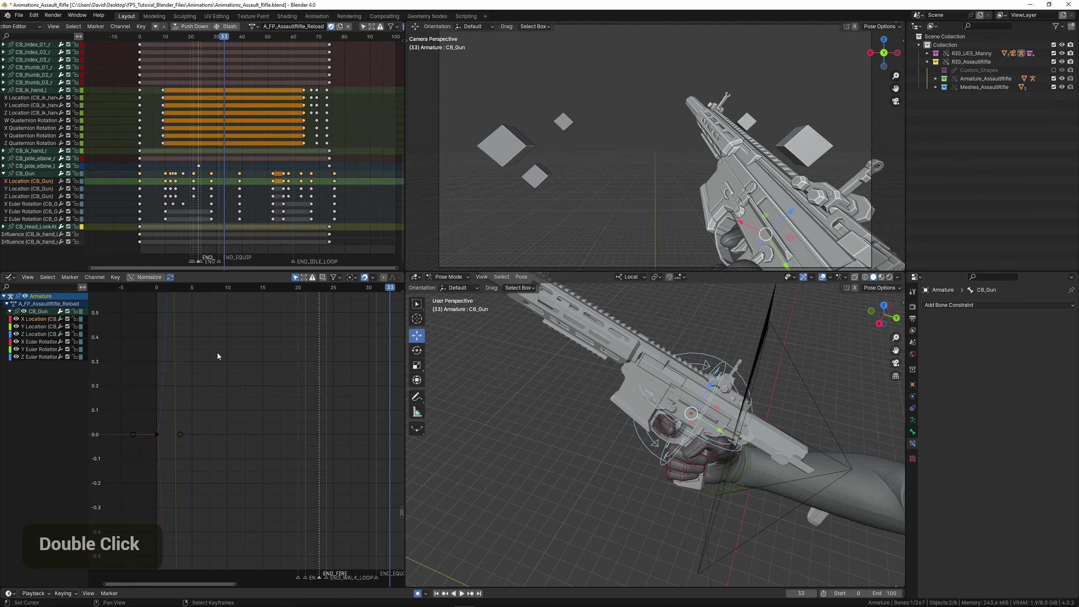
pyautogui.press('Home')
pyautogui.moveTo(217, 353); pyautogui.dragTo(250, 370, button='middle')
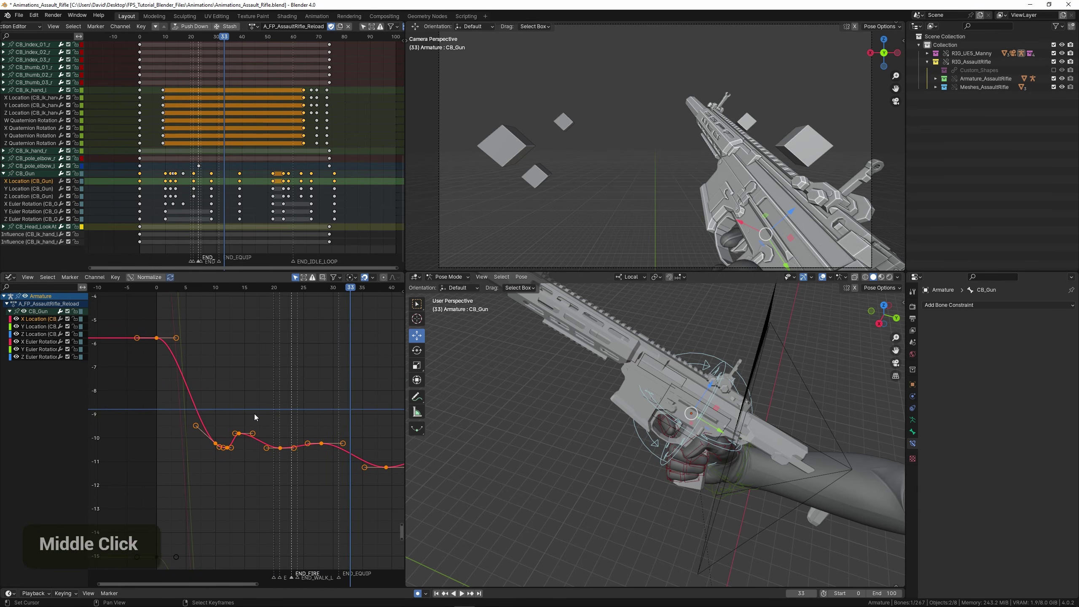
pyautogui.scroll(-5, 255, 418)
pyautogui.moveTo(255, 418)
pyautogui.mouseDown(button='middle')
pyautogui.moveTo(188, 417)
pyautogui.moveTo(252, 409)
pyautogui.mouseUp(button='middle')
pyautogui.scroll(4, 252, 409)
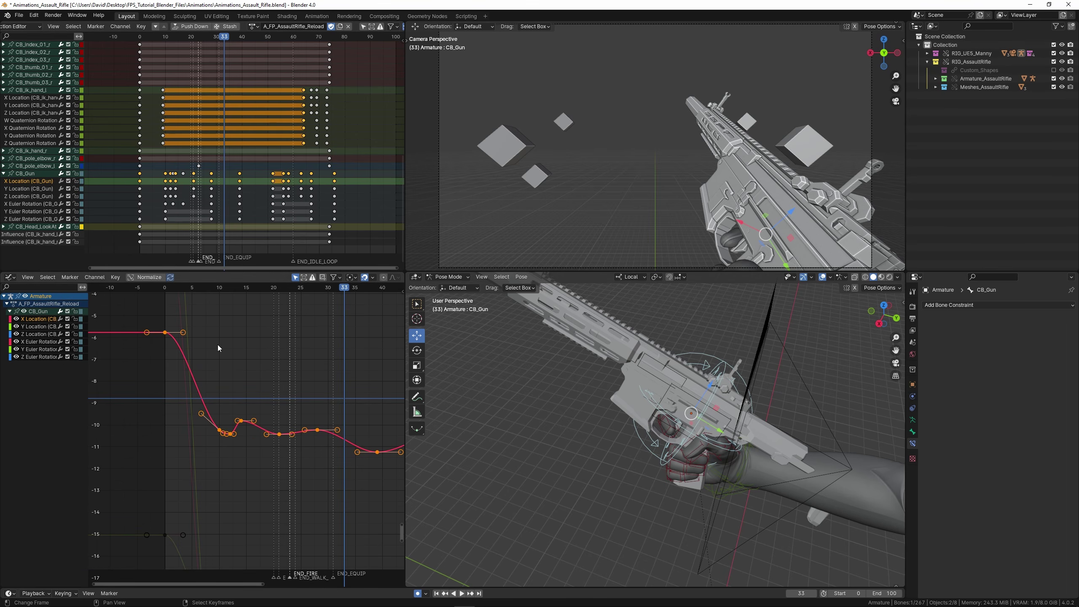
# Scrub to frame 4 and insert a keyframe near it on CB_Gun's X Location curve.
pyautogui.scroll(4, 218, 345)
pyautogui.moveTo(141, 348); pyautogui.dragTo(163, 352)
pyautogui.moveTo(165, 337); pyautogui.dragTo(196, 394, button='middle')
pyautogui.scroll(2, 197, 393)
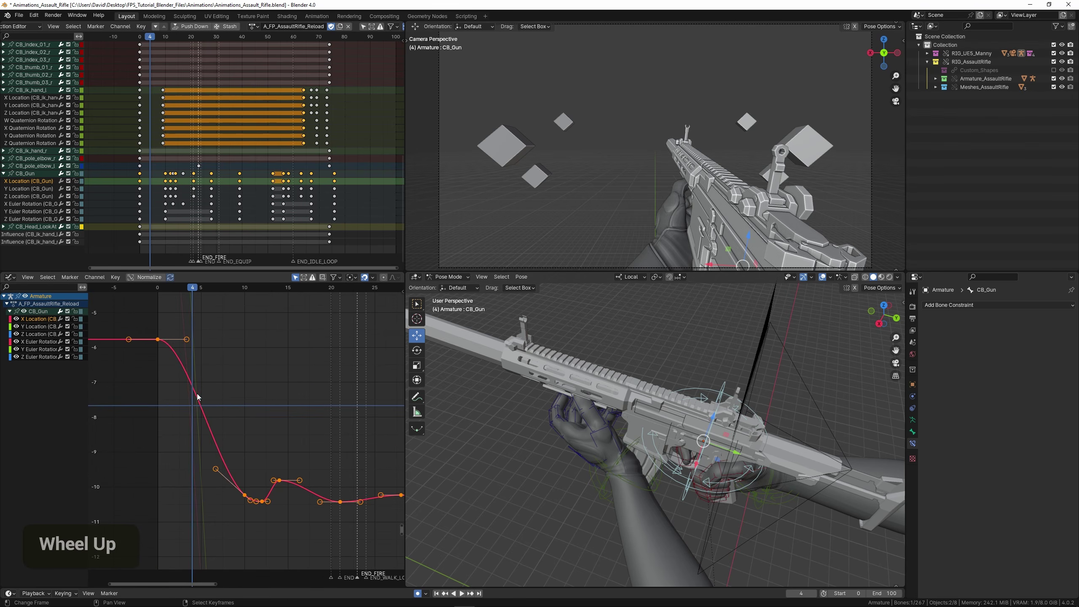
pyautogui.scroll(1, 185, 378)
pyautogui.keyDown('ctrl'); pyautogui.click(185, 378); pyautogui.keyUp('ctrl')
# Raise the new X Location keyframe near frame 4 by about 0.8 and play back the motion.
pyautogui.press('g')
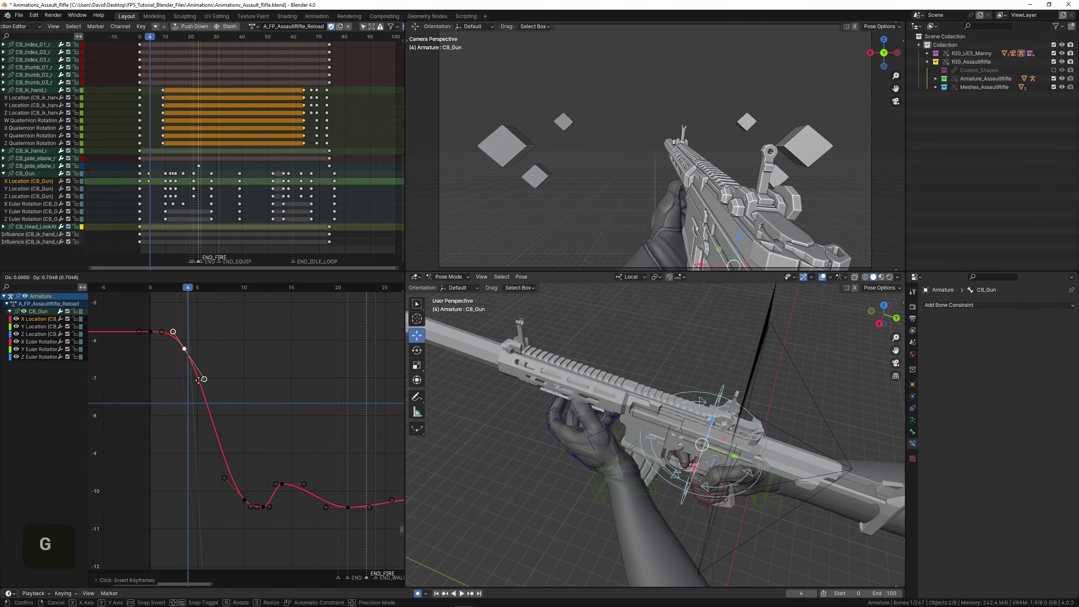
pyautogui.hotkey('ctrl', 'z')
pyautogui.moveTo(194, 392); pyautogui.dragTo(206, 409, button='middle')
pyautogui.press('g')
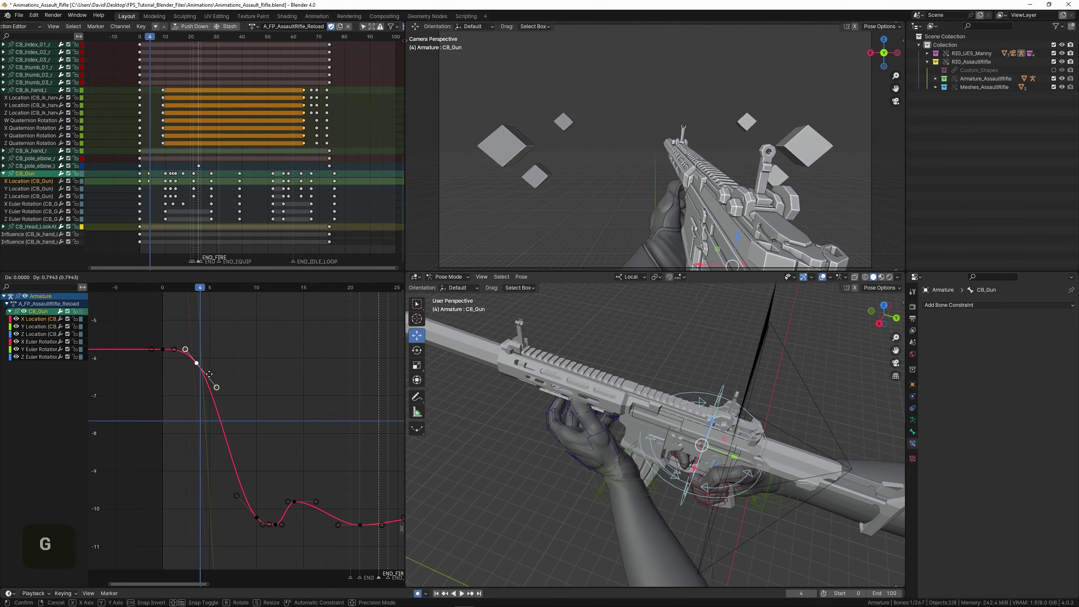
pyautogui.doubleClick(156, 370)
pyautogui.press('space')
pyautogui.moveTo(234, 464); pyautogui.dragTo(206, 402, button='middle')
pyautogui.press('space')
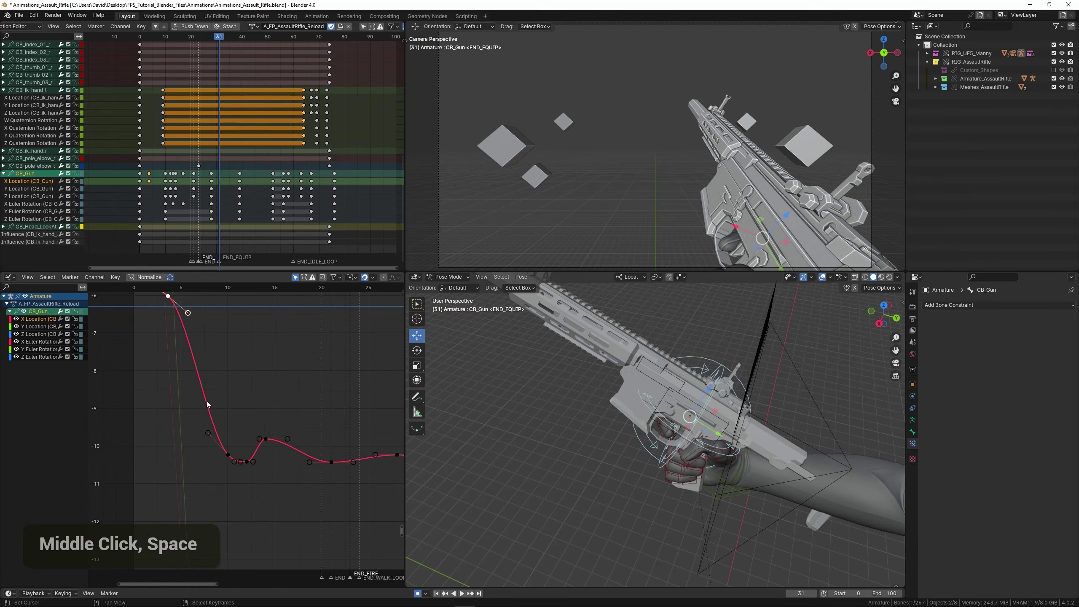
# Adjust the value of CB_Gun's X Location keyframe at frame 14, keeping its timing.
pyautogui.moveTo(184, 391); pyautogui.dragTo(275, 410)
pyautogui.click(267, 441)
pyautogui.scroll(1, 267, 440)
pyautogui.press('g')
pyautogui.press('y')
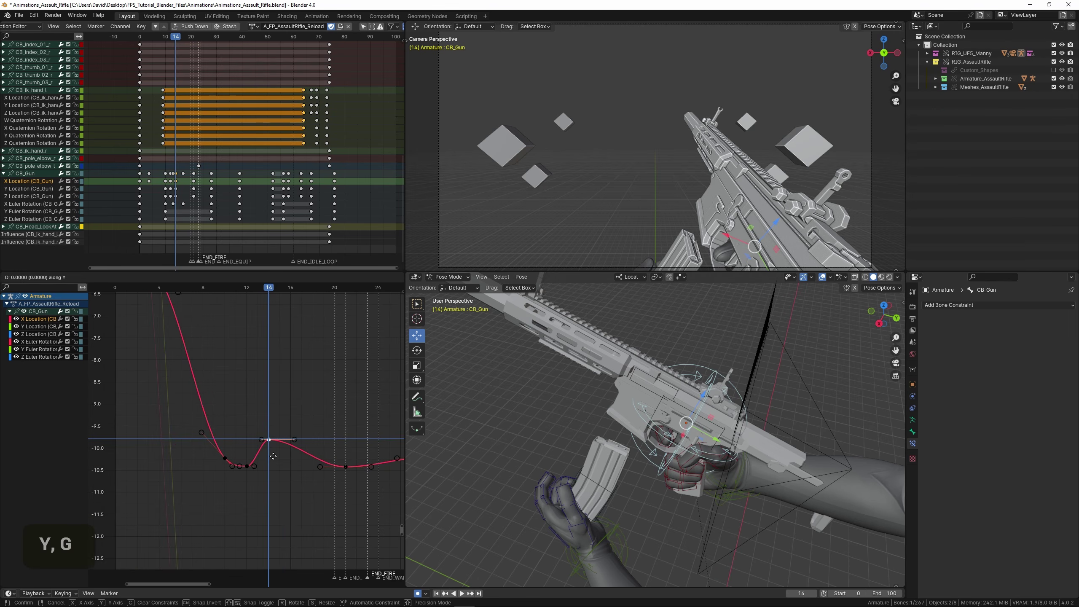
# Insert a keyframe on CB_Gun's X Location curve just after the frame 14 peak, lower it to about -10.2 and play back the motion.
pyautogui.keyDown('ctrl'); pyautogui.click(283, 431); pyautogui.keyUp('ctrl')
pyautogui.press('g')
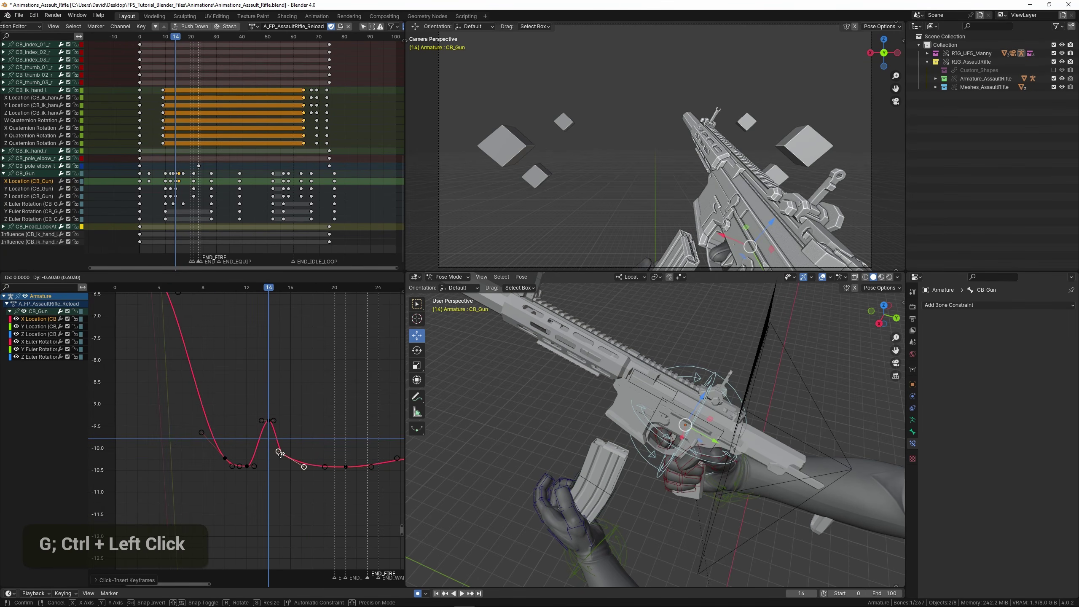
pyautogui.doubleClick(254, 429)
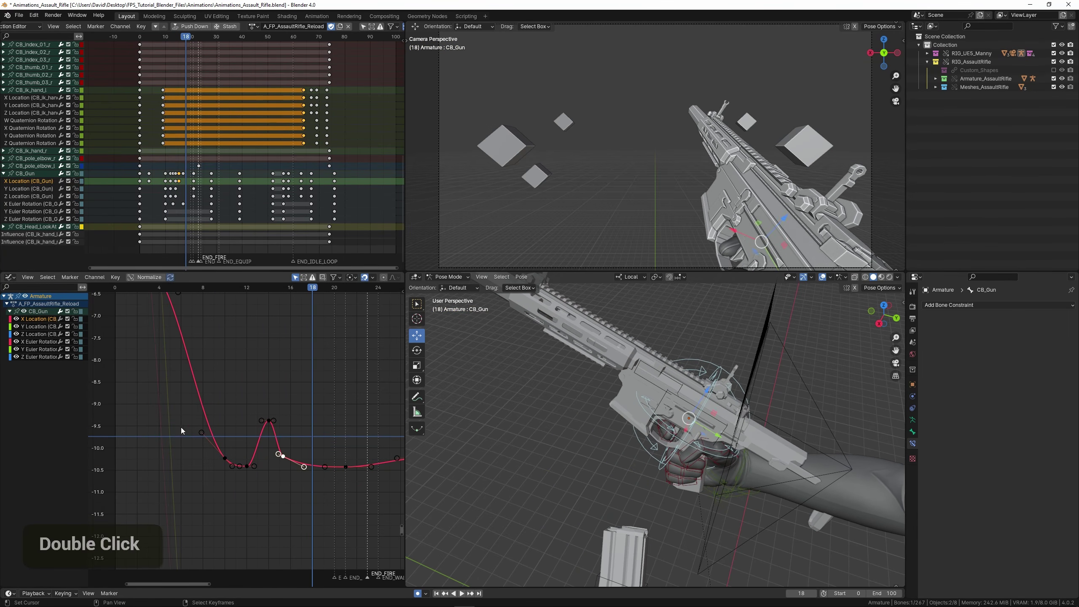
pyautogui.press('space')
pyautogui.click(169, 426)
pyautogui.press('space')
# Lower the X Location keyframe at frame 21 to about -11.1 and play the animation back.
pyautogui.scroll(-4, 297, 454)
pyautogui.moveTo(304, 455); pyautogui.dragTo(242, 402, button='middle')
pyautogui.rightClick(268, 411)
pyautogui.press('g')
pyautogui.click(268, 433)
pyautogui.doubleClick(143, 390)
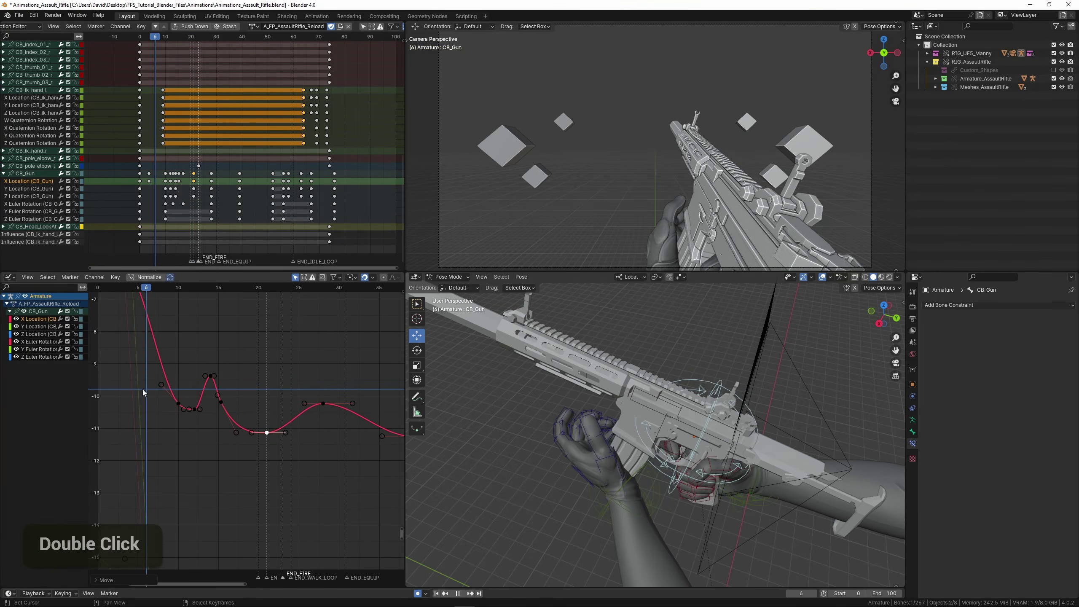
pyautogui.press('space')
# Delete the X Location keyframe at frame 28 and play back the gun motion.
pyautogui.rightClick(319, 407)
pyautogui.press('space')
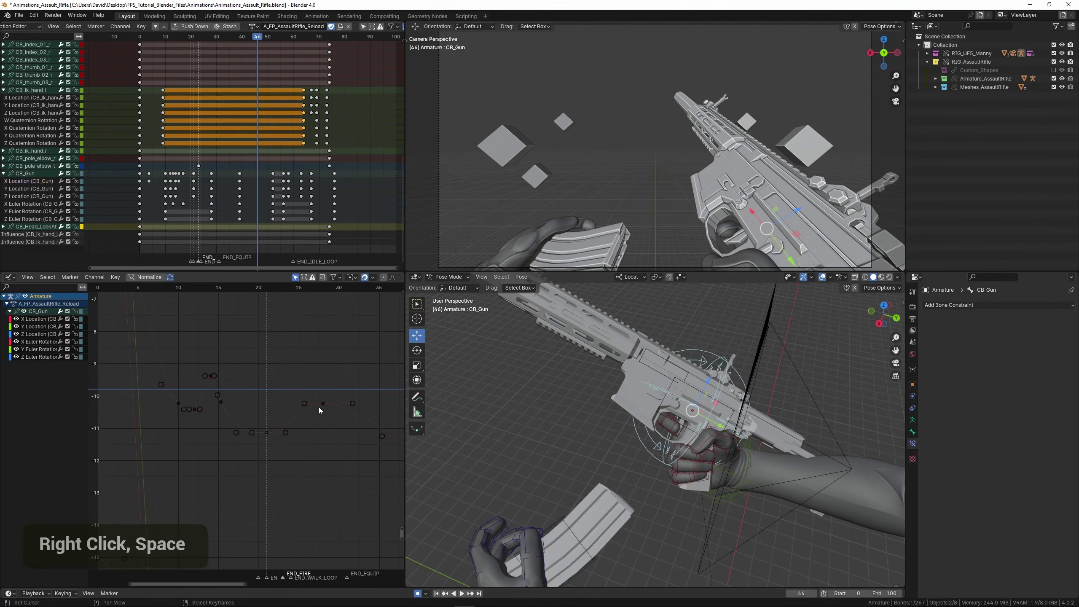
pyautogui.moveTo(314, 403); pyautogui.dragTo(262, 386, button='middle')
pyautogui.click(167, 373)
pyautogui.press('space')
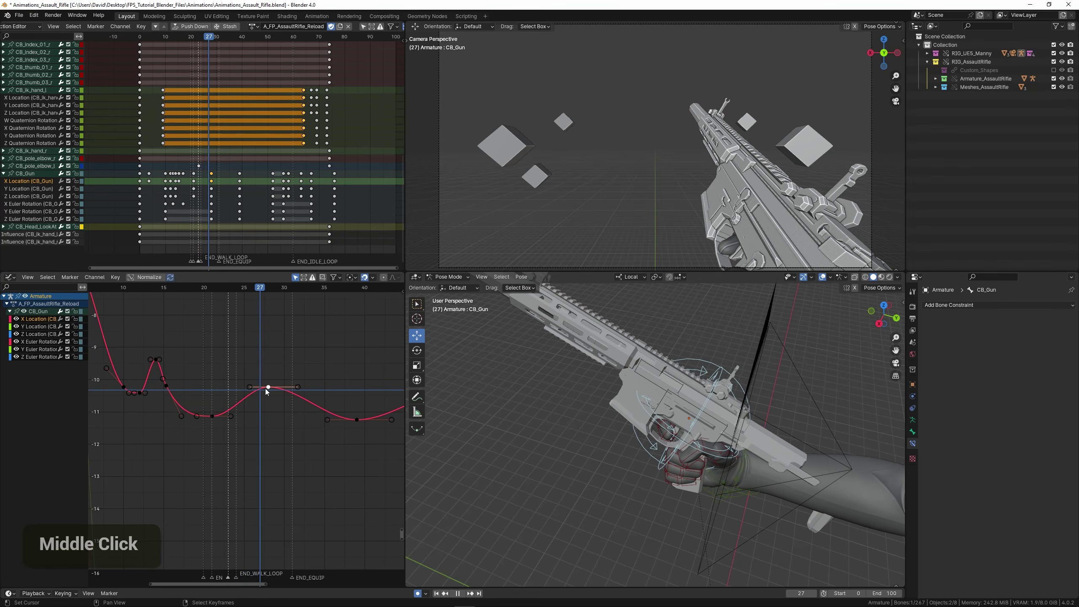
pyautogui.press('x')
pyautogui.click(280, 351)
pyautogui.click(164, 370)
pyautogui.press('space')
pyautogui.scroll(-9, 164, 371)
pyautogui.click(158, 370)
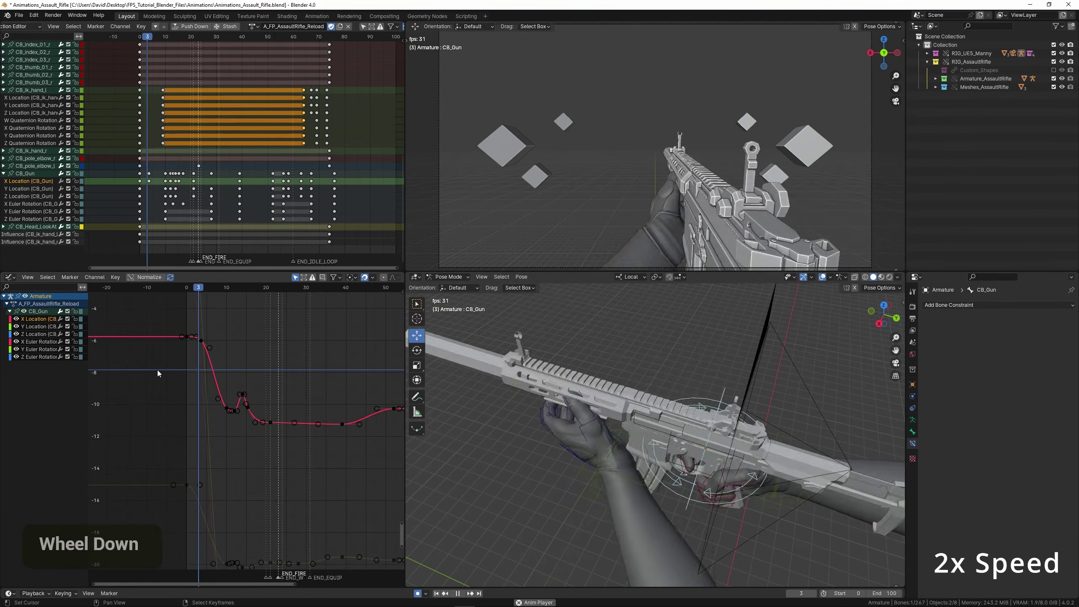
pyautogui.press('Escape')
# Raise the X Location keyframes at frames 21 and 39 together vertically to about -9.9 and -10, and play back the motion.
pyautogui.scroll(9, 235, 396)
pyautogui.rightClick(249, 381)
pyautogui.moveTo(268, 405); pyautogui.dragTo(255, 383)
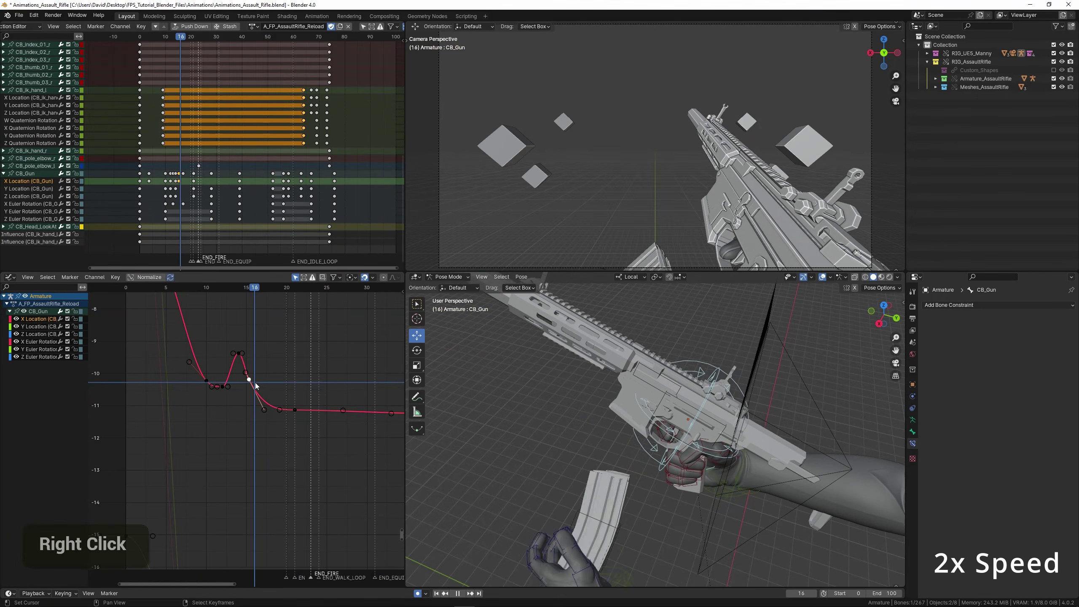
pyautogui.rightClick(295, 410)
pyautogui.moveTo(296, 411); pyautogui.dragTo(216, 426, button='middle')
pyautogui.press('b')
pyautogui.moveTo(205, 407); pyautogui.dragTo(335, 444)
pyautogui.press('g')
pyautogui.press('y')
pyautogui.click(312, 412)
pyautogui.click(113, 366)
pyautogui.press('space')
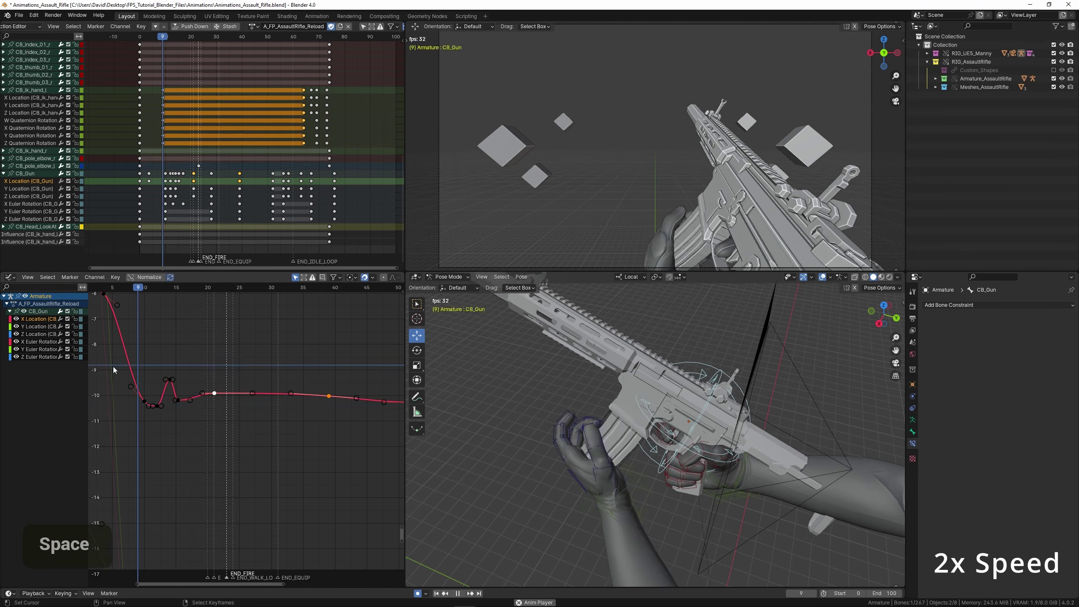
pyautogui.scroll(-3, 147, 384)
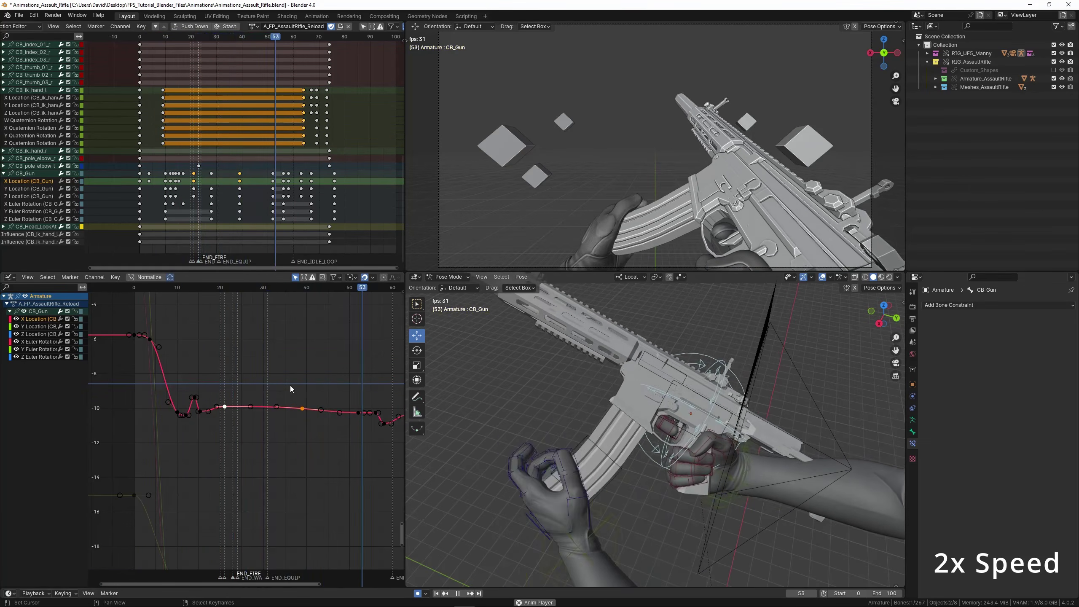
# Insert an X Location keyframe between frames 21 and 39 and move it to about frame 26 at a value of -9.8.
pyautogui.moveTo(290, 388); pyautogui.dragTo(161, 361, button='middle')
pyautogui.press('space')
pyautogui.scroll(2, 225, 389)
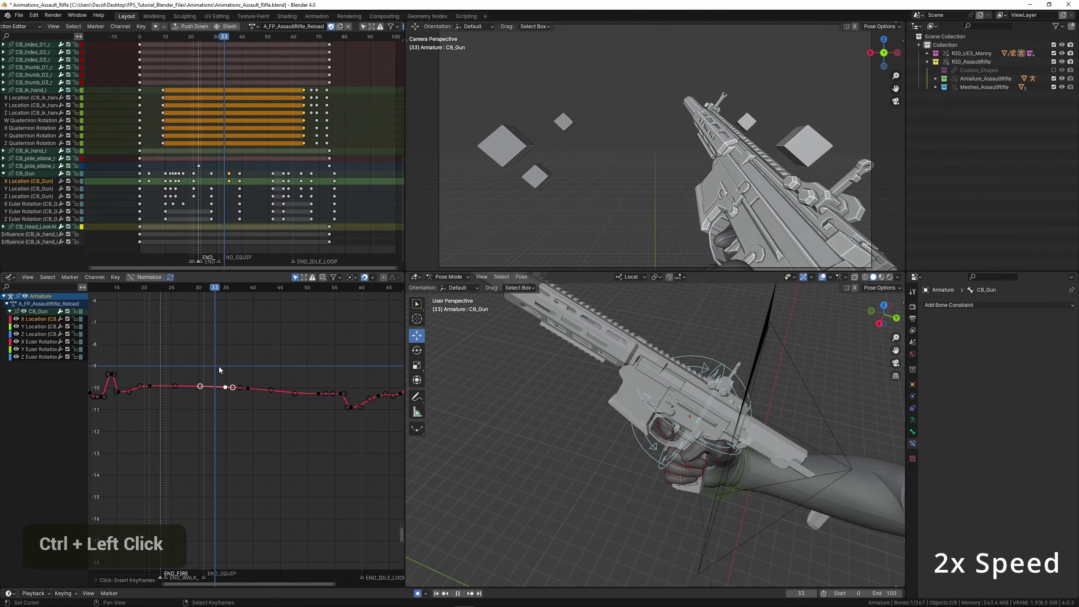
pyautogui.press('space')
pyautogui.moveTo(210, 398); pyautogui.dragTo(288, 394, button='middle')
pyautogui.scroll(3, 290, 398)
pyautogui.press('g')
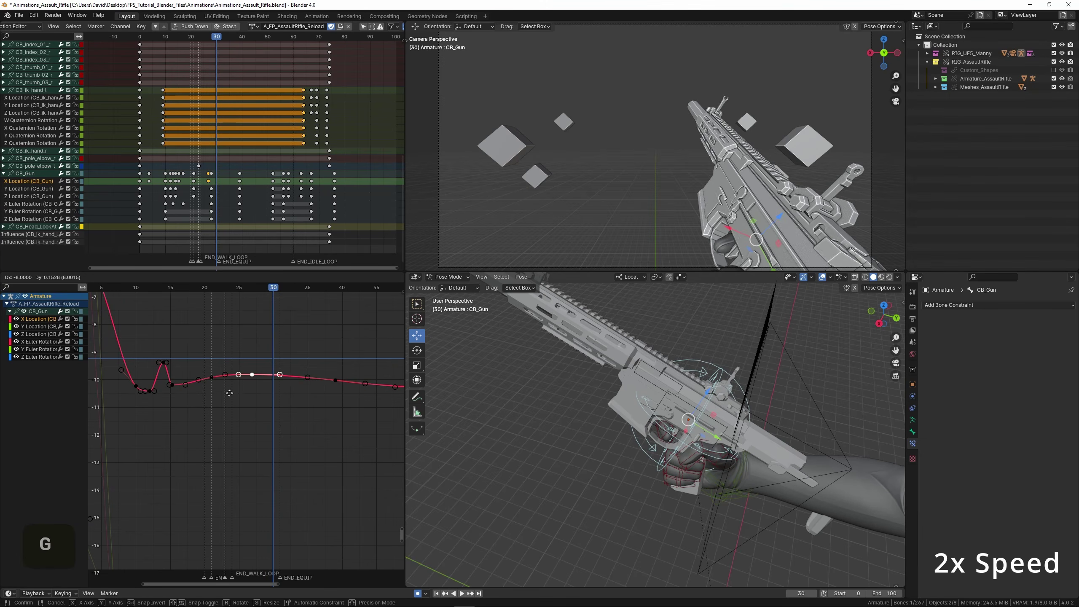
pyautogui.click(232, 392)
# Insert another X Location keyframe and move it to form a dip at about frame 33 with a value near -10.6.
pyautogui.keyDown('ctrl'); pyautogui.click(278, 375); pyautogui.keyUp('ctrl')
pyautogui.press('g')
pyautogui.press('space')
pyautogui.moveTo(199, 365); pyautogui.dragTo(154, 375, button='middle')
pyautogui.press('g')
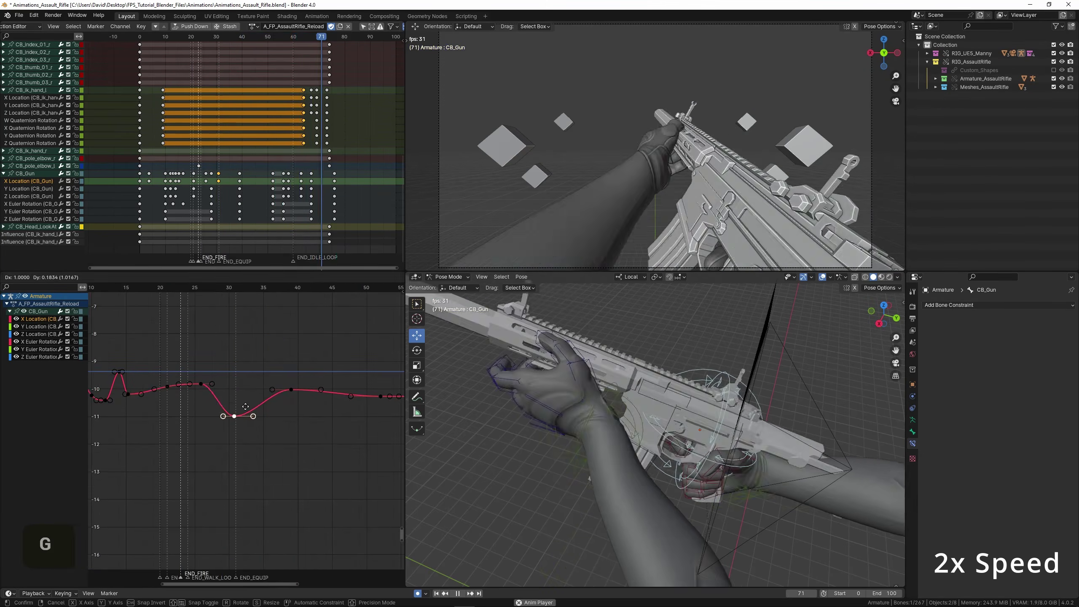
pyautogui.click(161, 373)
pyautogui.press('space')
# Move the X Location keyframe at frame 39 to about frame 42 at a value near -9.4 and replay.
pyautogui.press('g')
pyautogui.click(332, 365)
pyautogui.press('space')
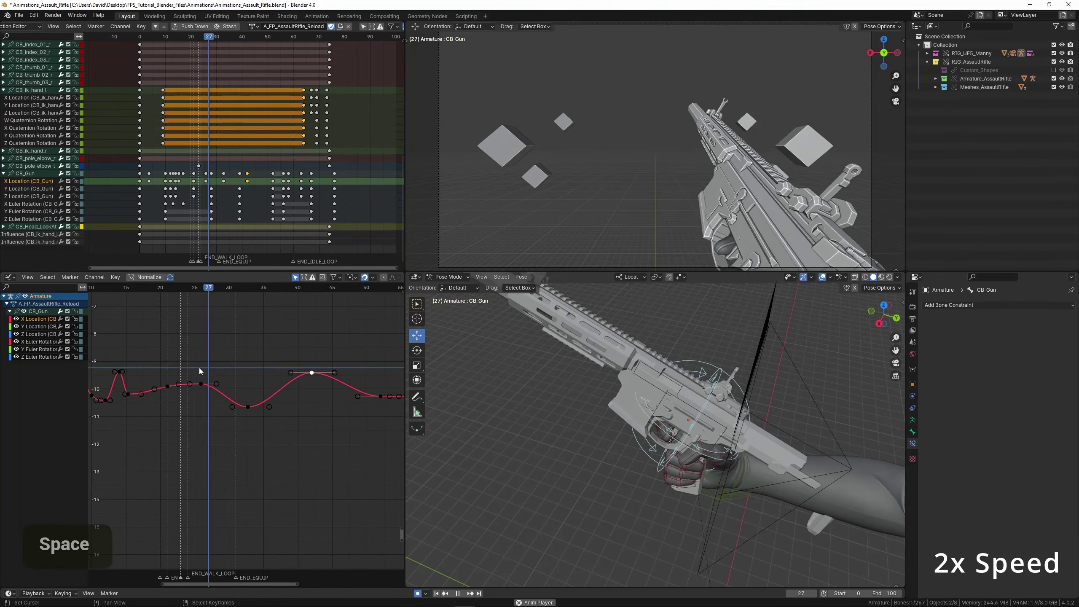
# Raise the group of X Location keyframes between about frames 52 and 67 vertically by about 0.5 and play back the motion.
pyautogui.moveTo(336, 383); pyautogui.dragTo(245, 389, button='middle')
pyautogui.rightClick(340, 397)
pyautogui.press('b')
pyautogui.moveTo(213, 366); pyautogui.dragTo(362, 418)
pyautogui.press('g')
pyautogui.press('y')
pyautogui.click(357, 403)
pyautogui.click(158, 352)
pyautogui.scroll(-3, 259, 356)
pyautogui.moveTo(259, 356); pyautogui.dragTo(204, 395, button='middle')
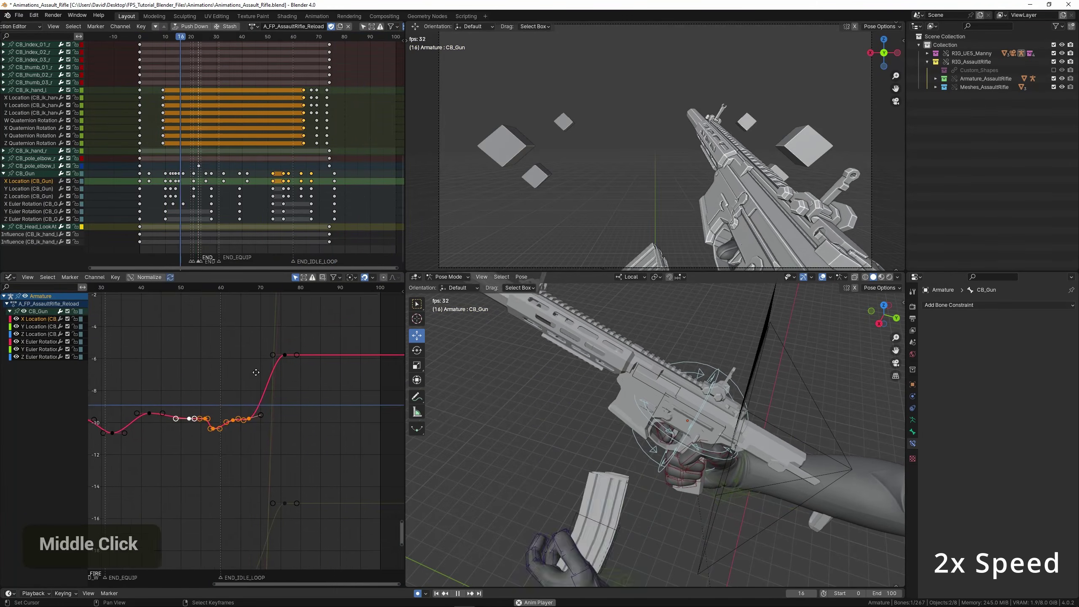
pyautogui.press('space')
# Switch to CB_Gun's Y Location curve and save the file.
pyautogui.doubleClick(39, 326)
pyautogui.press('Home')
pyautogui.scroll(4, 194, 374)
pyautogui.hotkey('ctrl', 's')
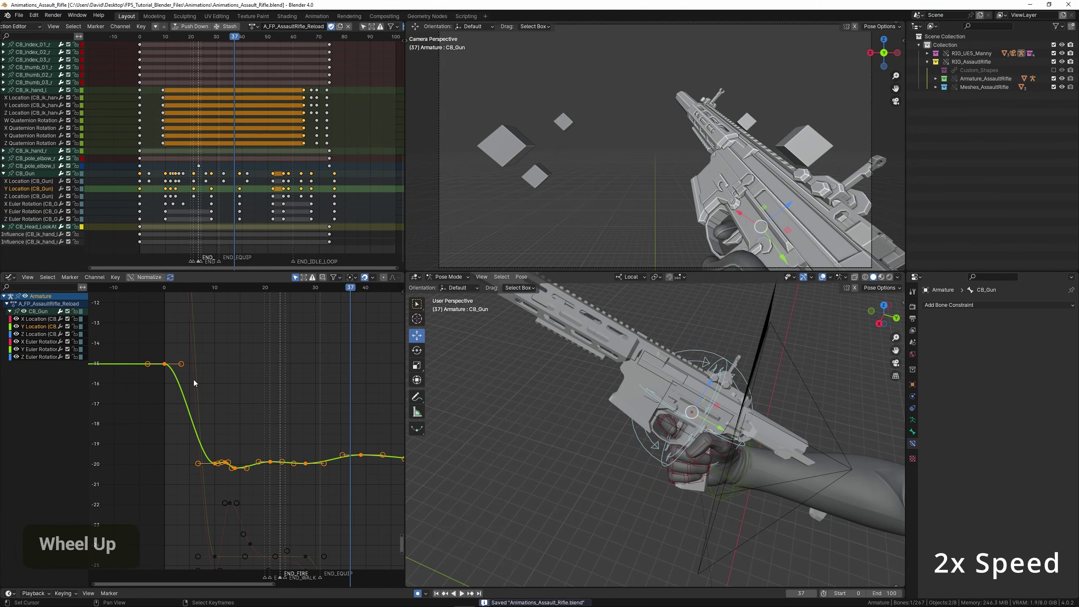
# Switch to CB_Gun's Z Location curve, bring its early keyframes into focus and play back the motion.
pyautogui.press('.')
pyautogui.moveTo(215, 382); pyautogui.dragTo(287, 319, button='middle')
pyautogui.click(185, 359)
pyautogui.press('space')
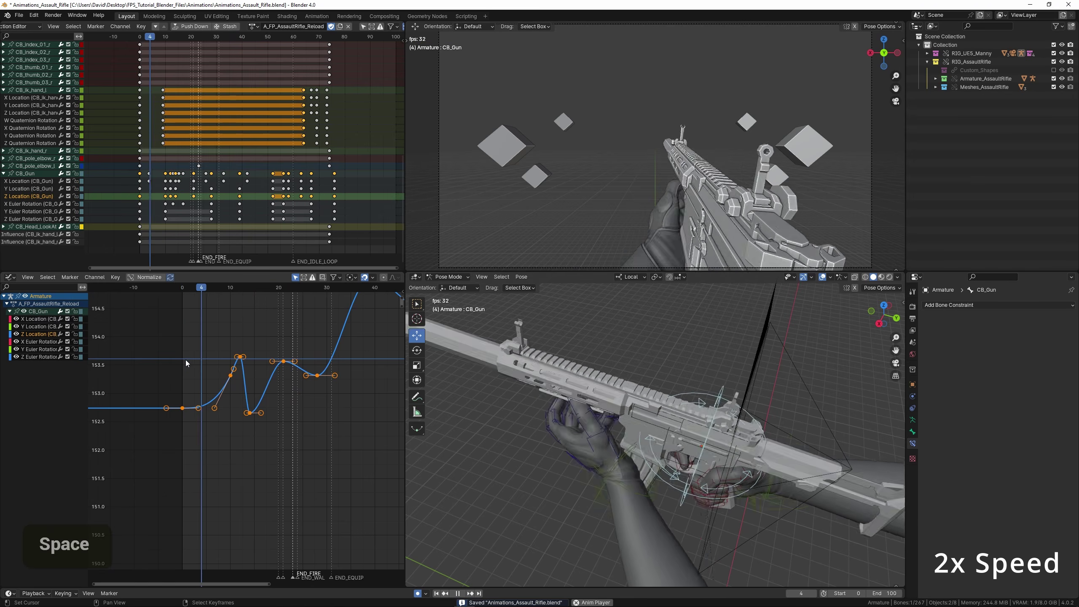
pyautogui.scroll(3, 185, 360)
pyautogui.click(165, 366)
pyautogui.press('space')
# Insert a keyframe near the start of the Z Location curve and move it to about frame 4 at a value near 152.
pyautogui.scroll(3, 167, 369)
pyautogui.click(167, 369)
pyautogui.keyDown('ctrl'); pyautogui.click(167, 388); pyautogui.keyUp('ctrl')
pyautogui.press('g')
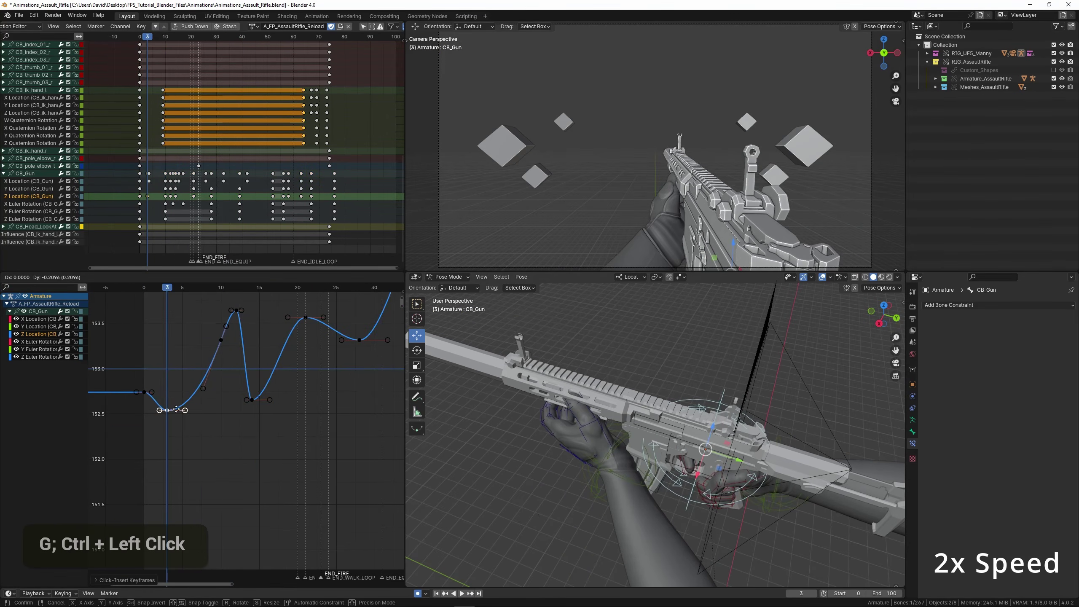
pyautogui.click(174, 441)
pyautogui.click(144, 370)
pyautogui.press('space')
# Shift the Z Location keyframe at frame 10 horizontally to frame 9 and play back the timing.
pyautogui.doubleClick(204, 394)
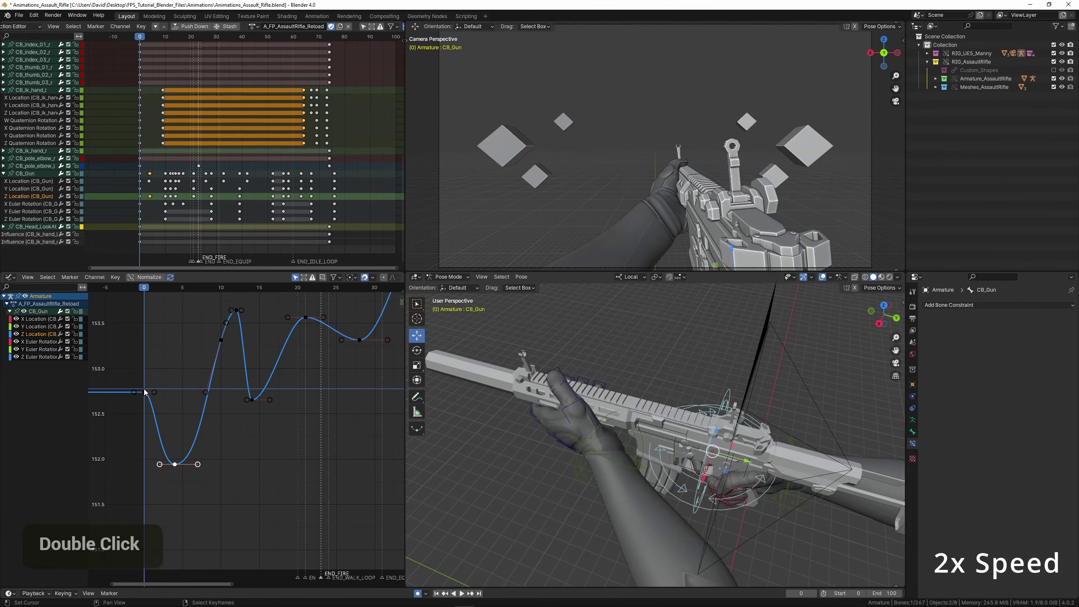
pyautogui.press('space')
pyautogui.press('g')
pyautogui.press('x')
pyautogui.click(213, 368)
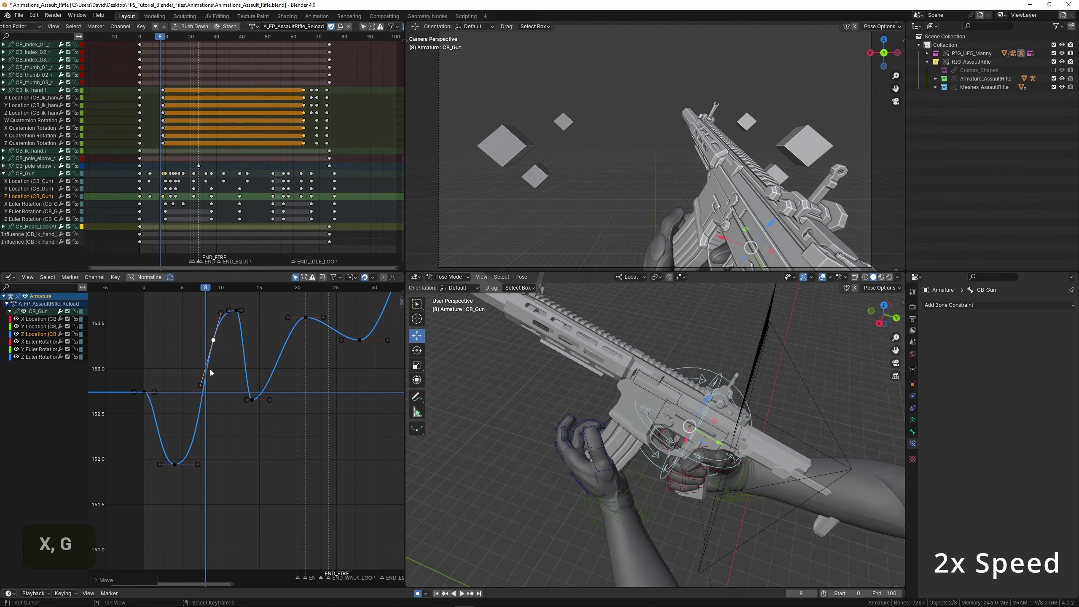
pyautogui.press('space')
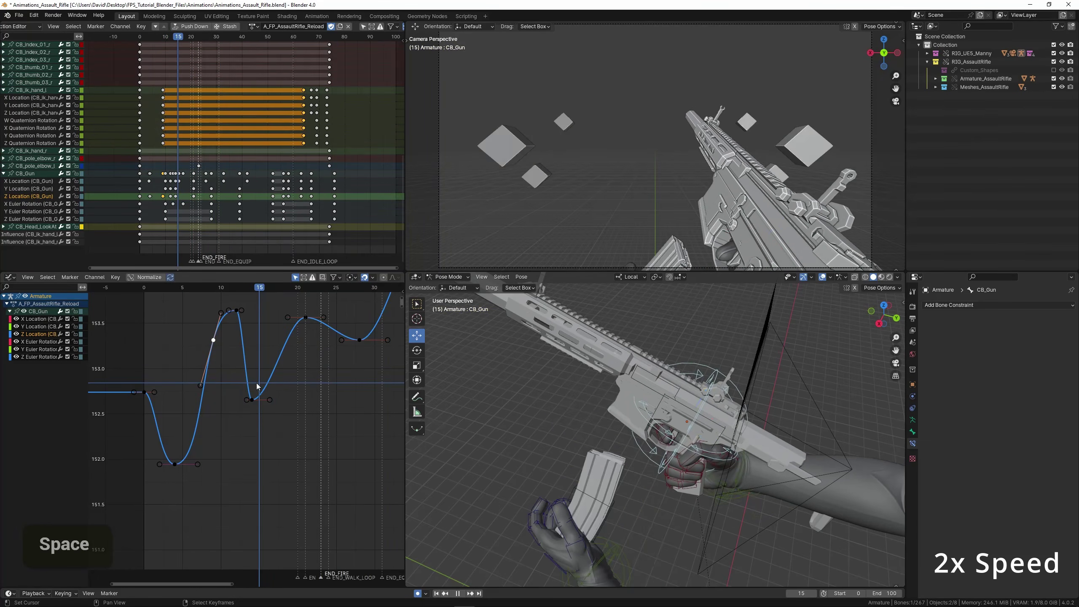
pyautogui.press('space')
# On the X Location curve, lower the frame 14 peak keyframe with its handles to about -9.9 and play back the motion.
pyautogui.doubleClick(38, 319)
pyautogui.keyDown('ctrl'); pyautogui.moveTo(230, 374); pyautogui.dragTo(301, 366, button='middle'); pyautogui.keyUp('ctrl')
pyautogui.press('KP_Decimal')
pyautogui.click(235, 364)
pyautogui.press('b')
pyautogui.moveTo(234, 364); pyautogui.dragTo(268, 393)
pyautogui.keyDown('ctrl'); pyautogui.moveTo(267, 394); pyautogui.dragTo(289, 370, button='middle'); pyautogui.keyUp('ctrl')
pyautogui.keyDown('shift'); pyautogui.rightClick(257, 350); pyautogui.keyUp('shift')
pyautogui.press('g')
pyautogui.click(255, 389)
pyautogui.click(179, 392)
pyautogui.press('space')
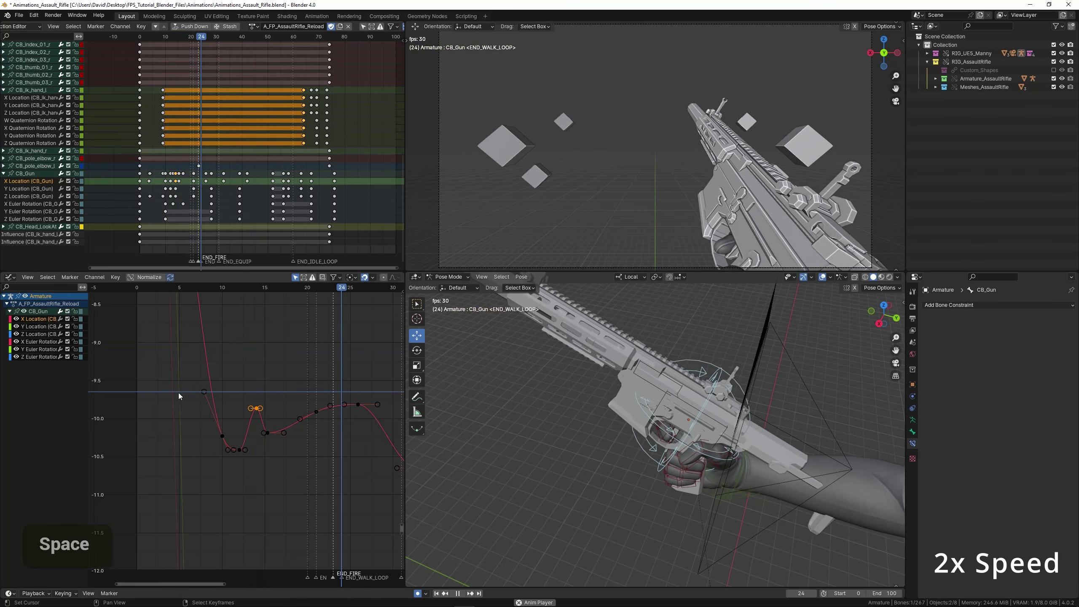
# Return to the Z Location curve, frame it and save the file.
pyautogui.doubleClick(38, 334)
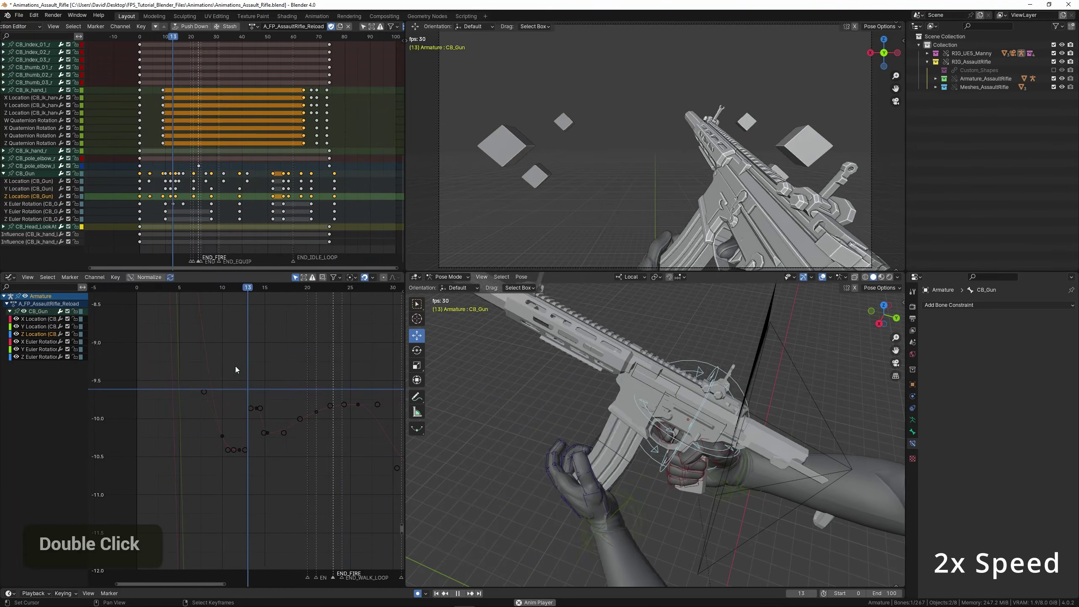
pyautogui.press('KP_Decimal')
pyautogui.scroll(-3, 242, 383)
pyautogui.hotkey('ctrl', 's')
pyautogui.scroll(5, 152, 381)
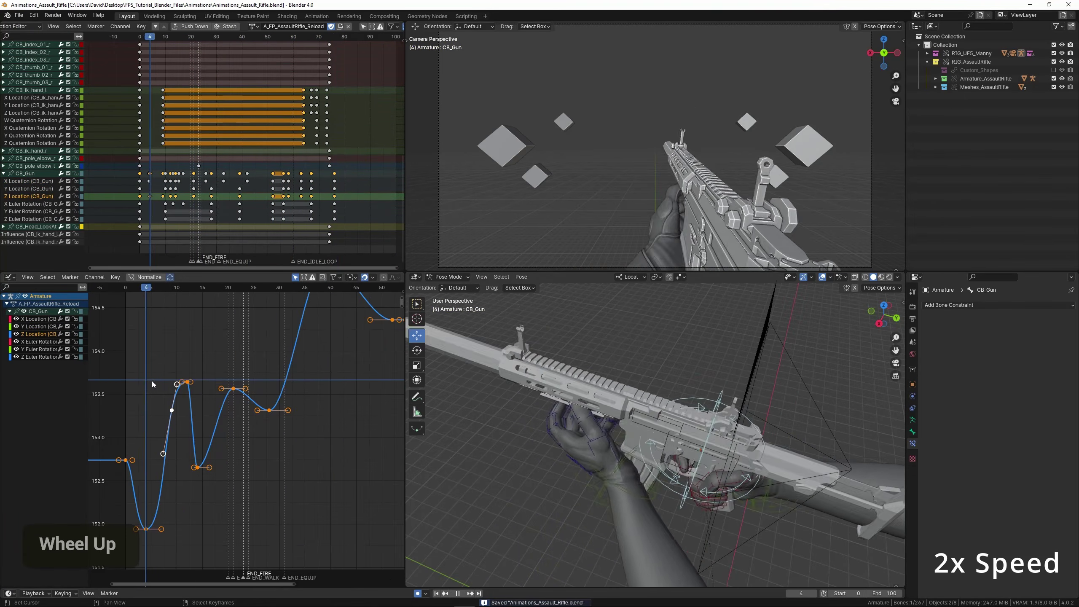
# Lower the Z Location keyframe at frame 14 vertically to about 152.3.
pyautogui.moveTo(212, 390); pyautogui.dragTo(212, 412)
pyautogui.rightClick(197, 468)
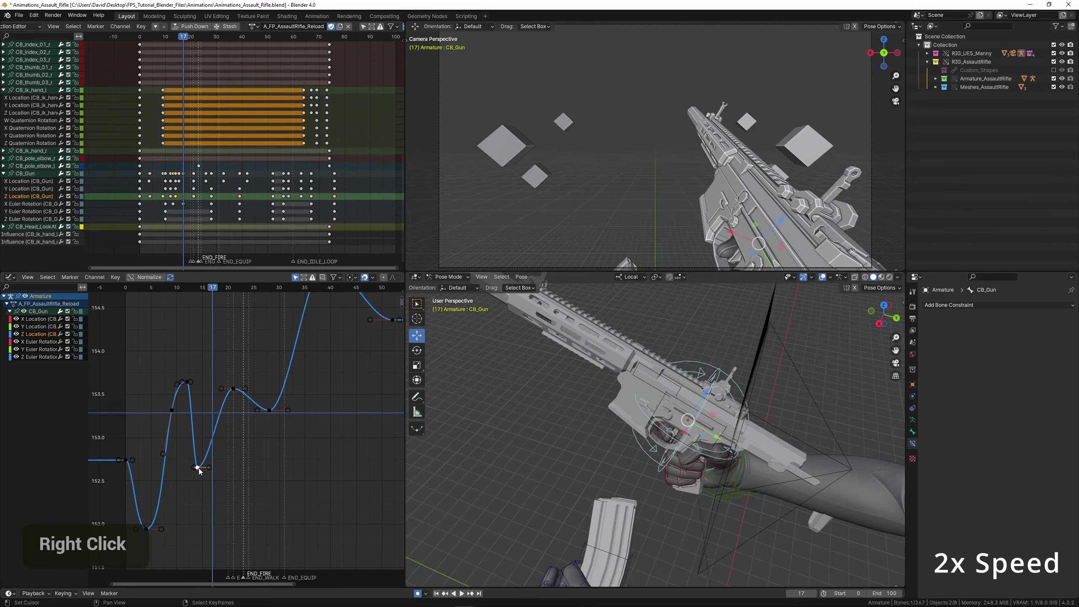
pyautogui.click(202, 448)
pyautogui.press('g')
pyautogui.press('y')
pyautogui.click(199, 478)
# Duplicate the frame 14 Z Location keyframe to about frame 16, lower the copy to about 152.1 and play back.
pyautogui.hotkey('shift', 'd')
pyautogui.press('x')
pyautogui.click(209, 479)
pyautogui.press('g')
pyautogui.click(209, 498)
pyautogui.press('space')
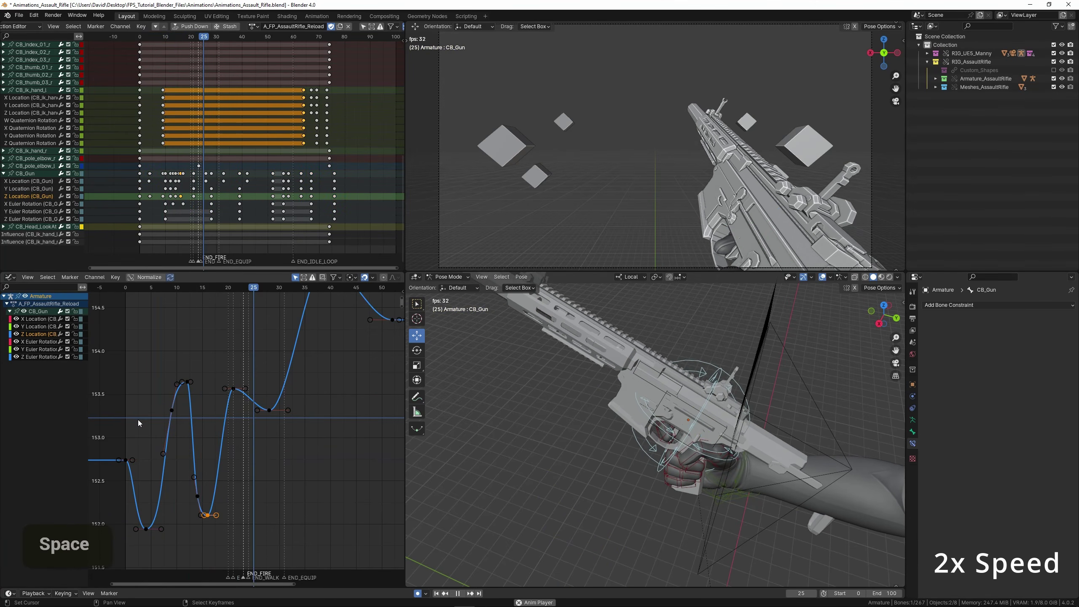
# Shift the Z Location keyframes at frames 21 and 28 to about frames 24 and 30 and play back the motion.
pyautogui.rightClick(235, 393)
pyautogui.press('space')
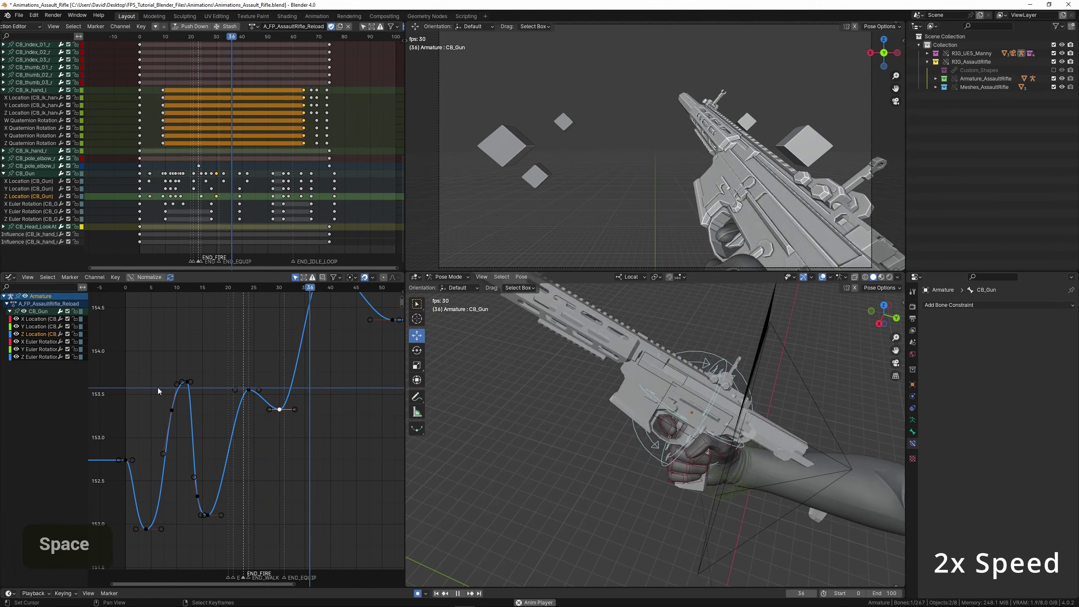
pyautogui.scroll(-2, 158, 387)
pyautogui.moveTo(232, 370); pyautogui.dragTo(198, 390, button='middle')
pyautogui.press('space')
pyautogui.click(194, 379)
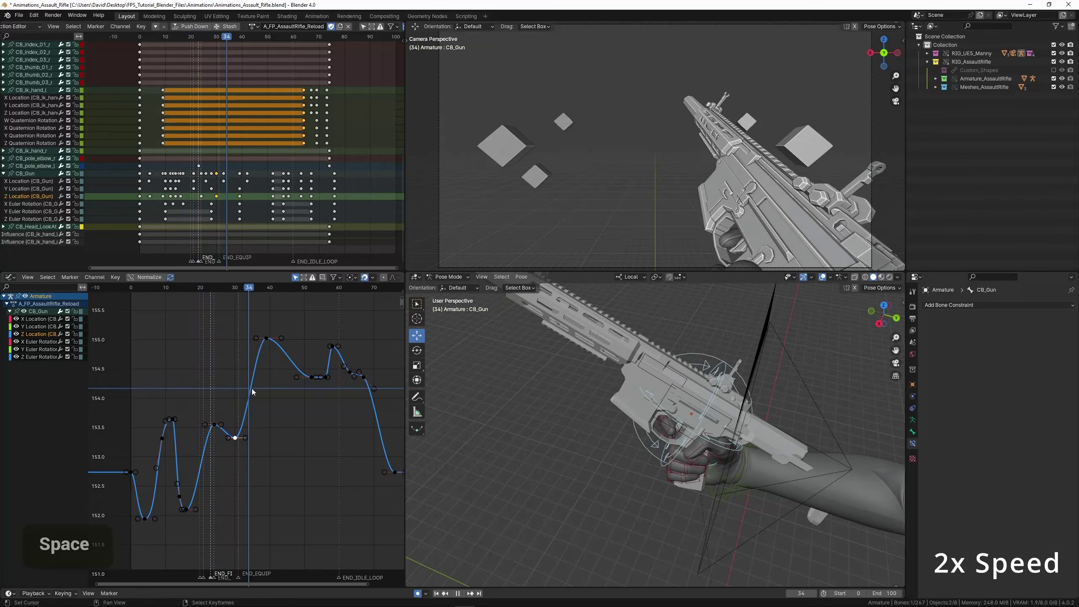
# Move the Z Location keyframe at frame 39 to about frame 44 at a value near 154.6, replay and save the file.
pyautogui.press('space')
pyautogui.rightClick(267, 339)
pyautogui.press('g')
pyautogui.click(285, 366)
pyautogui.click(186, 377)
pyautogui.press('space')
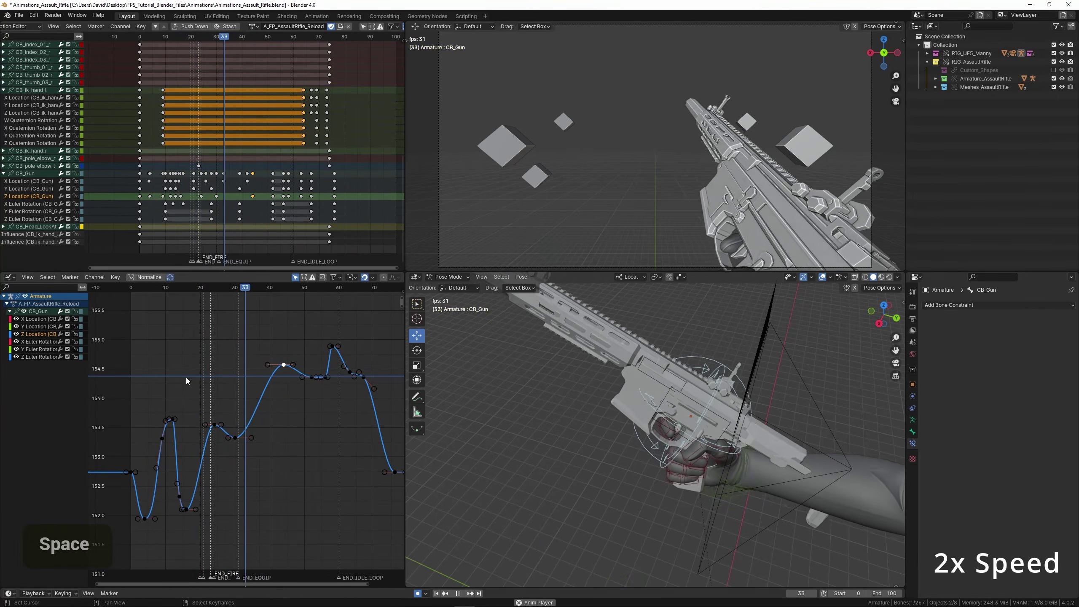
pyautogui.moveTo(304, 375); pyautogui.dragTo(217, 346, button='middle')
pyautogui.press('space')
pyautogui.hotkey('ctrl', 's')
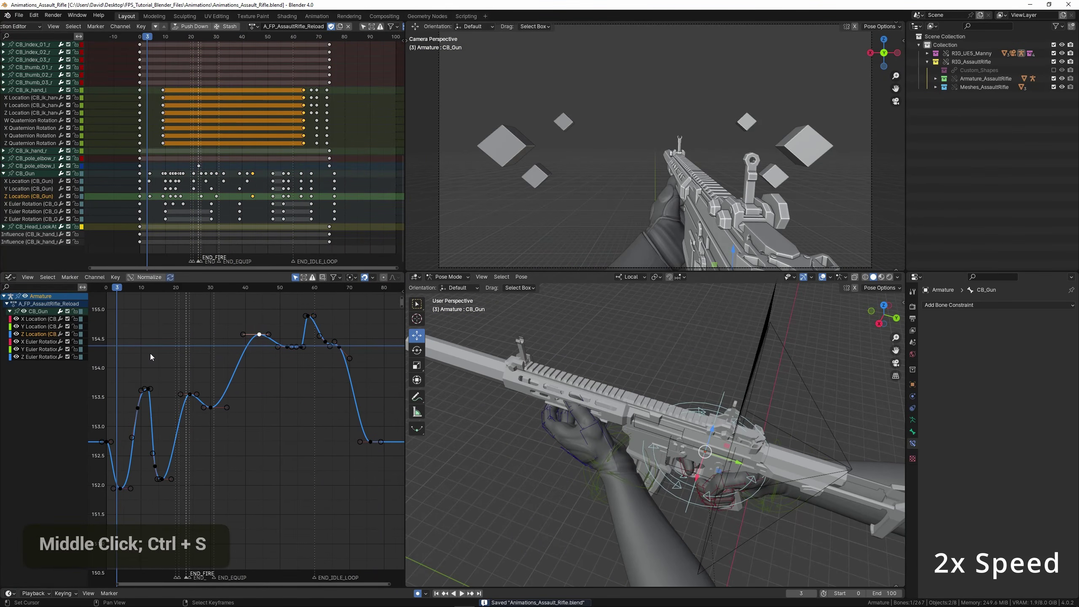
# Examine CB_Gun's X Euler Rotation curve, and switch to the Y Euler Rotation curve and frame its opening section.
pyautogui.doubleClick(39, 342)
pyautogui.press('KP_Decimal')
pyautogui.moveTo(130, 339); pyautogui.dragTo(175, 339, button='middle')
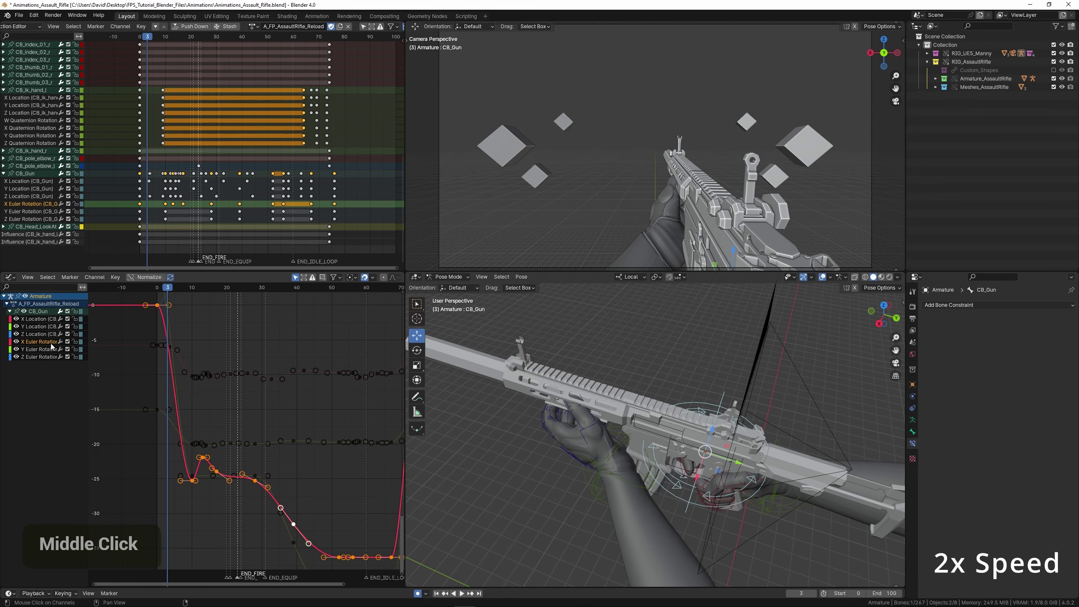
pyautogui.doubleClick(50, 348)
pyautogui.press('KP_Decimal')
pyautogui.keyDown('ctrl'); pyautogui.moveTo(181, 388); pyautogui.dragTo(141, 370, button='middle'); pyautogui.keyUp('ctrl')
pyautogui.moveTo(90, 345); pyautogui.dragTo(155, 361, button='middle')
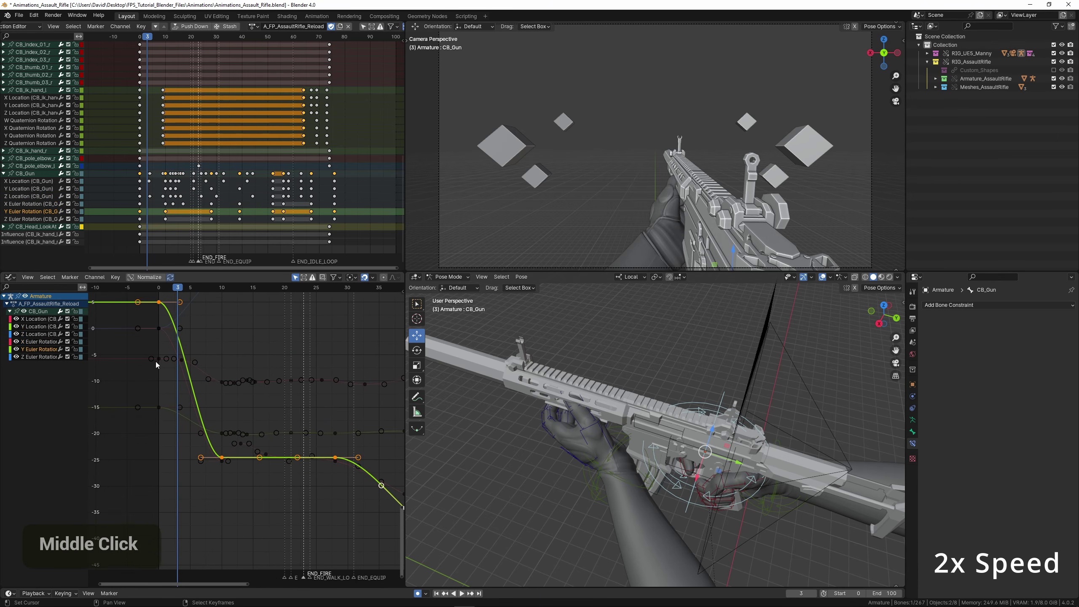
# Add a keyframe on the early drop of the Y Euler Rotation curve, move it to about frame 5 at a value near 2, and replay.
pyautogui.press('g')
pyautogui.click(198, 344)
pyautogui.click(138, 333)
pyautogui.press('space')
pyautogui.press('space')
pyautogui.press('g')
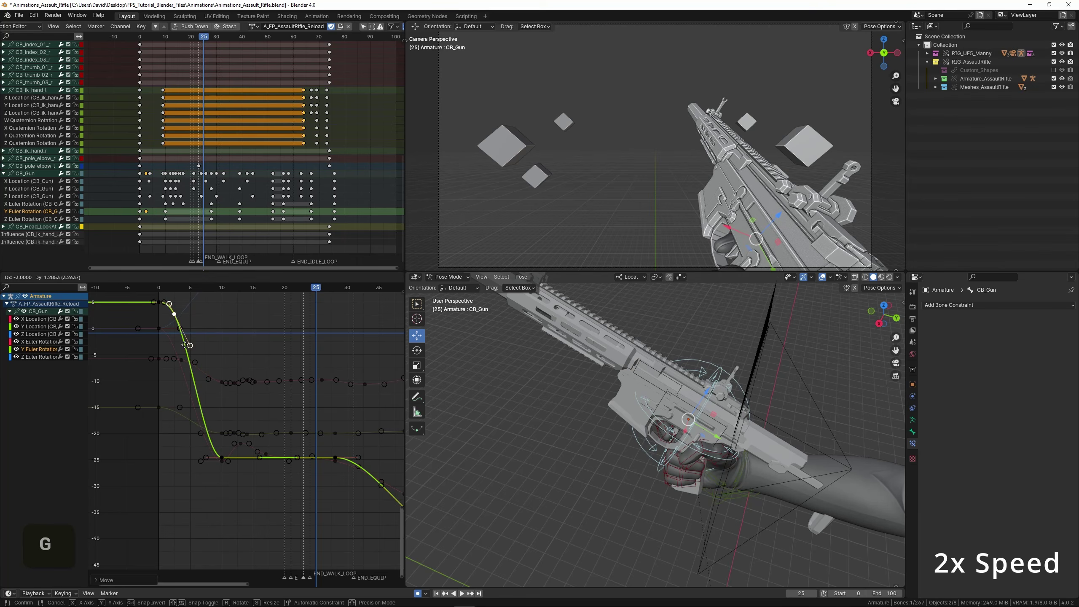
pyautogui.click(203, 348)
pyautogui.moveTo(204, 347); pyautogui.dragTo(150, 353)
pyautogui.press('space')
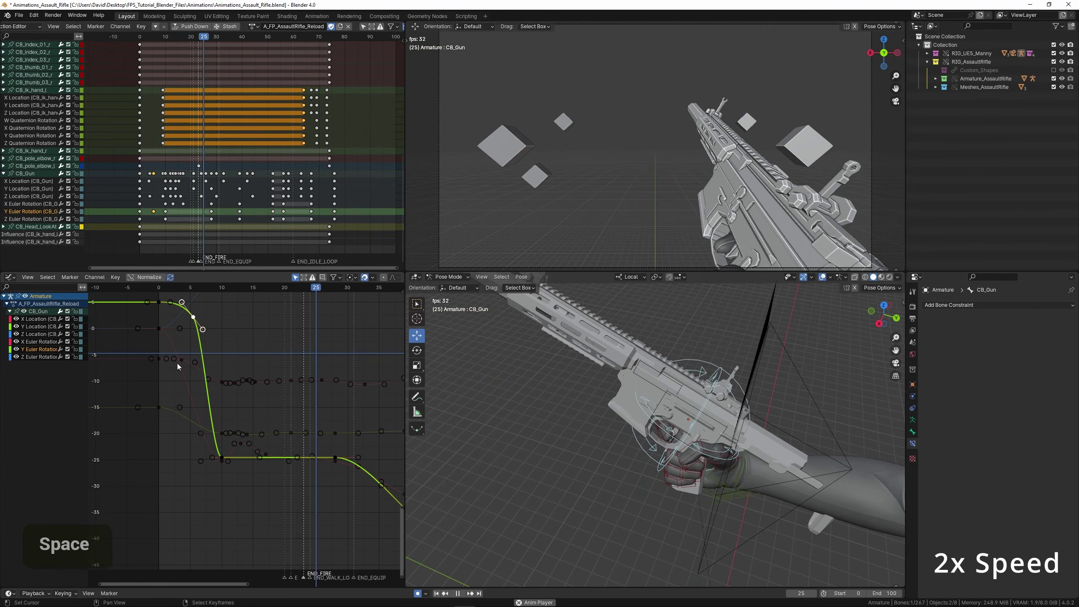
pyautogui.press('space')
# Duplicate the Y Euler Rotation keyframe at frame 10 to about frame 16 at the same value, and reselect the original.
pyautogui.moveTo(221, 433); pyautogui.dragTo(234, 435)
pyautogui.moveTo(236, 456); pyautogui.dragTo(228, 386, button='middle')
pyautogui.scroll(4, 227, 387)
pyautogui.rightClick(209, 388)
pyautogui.hotkey('shift', 'd')
pyautogui.click(260, 388)
pyautogui.rightClick(208, 388)
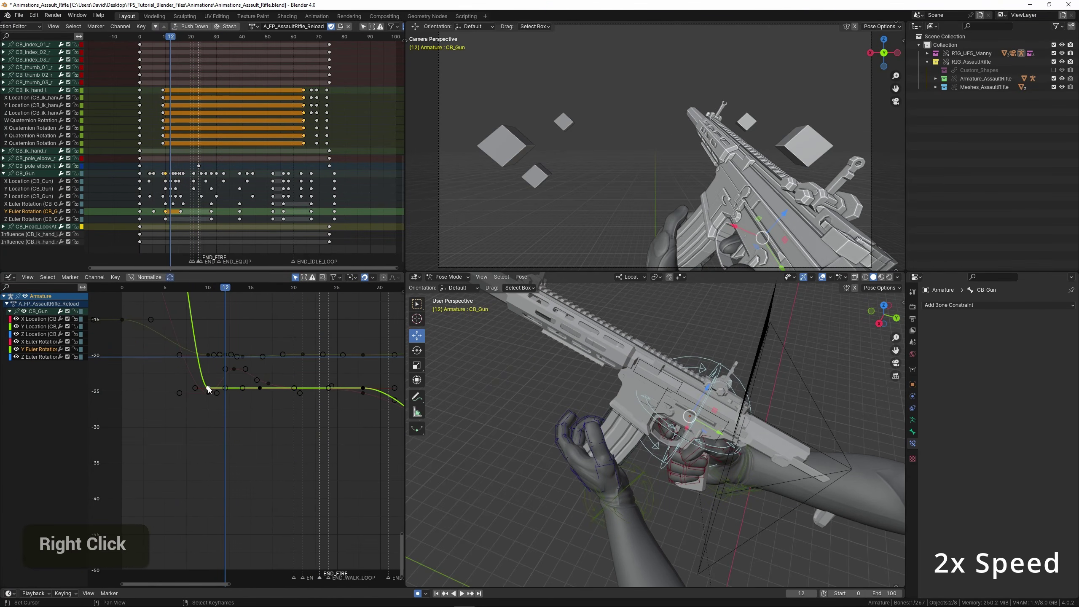
# Move the Y Euler Rotation keyframe at frame 10 to about frame 11 at a value near -31, and replay.
pyautogui.click(208, 387)
pyautogui.press('g')
pyautogui.press('y')
pyautogui.click(230, 435)
pyautogui.click(201, 418)
pyautogui.press('space')
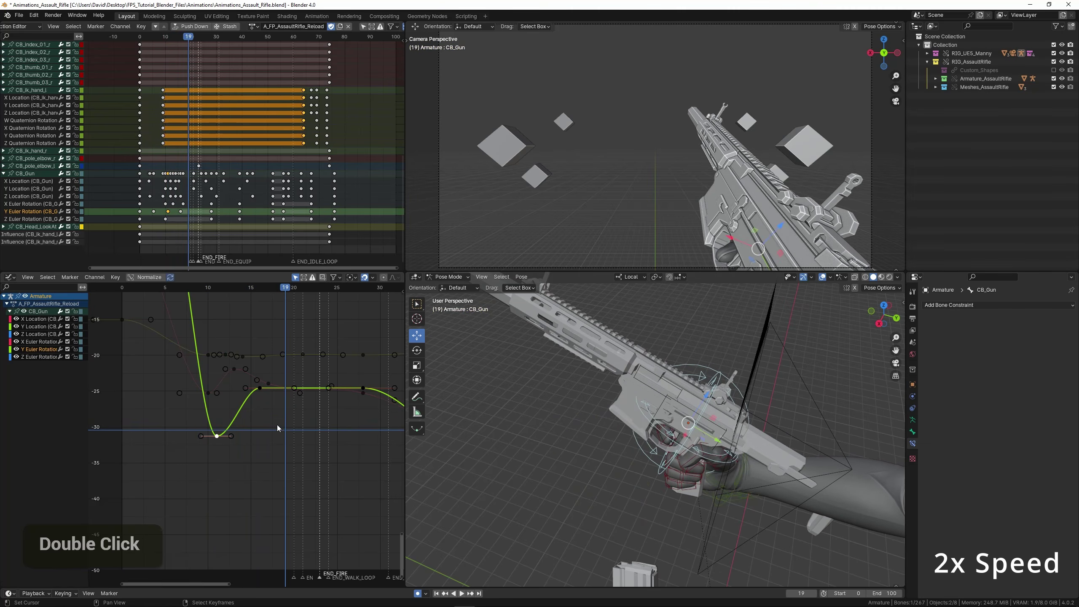
pyautogui.press('space')
pyautogui.scroll(-2, 150, 391)
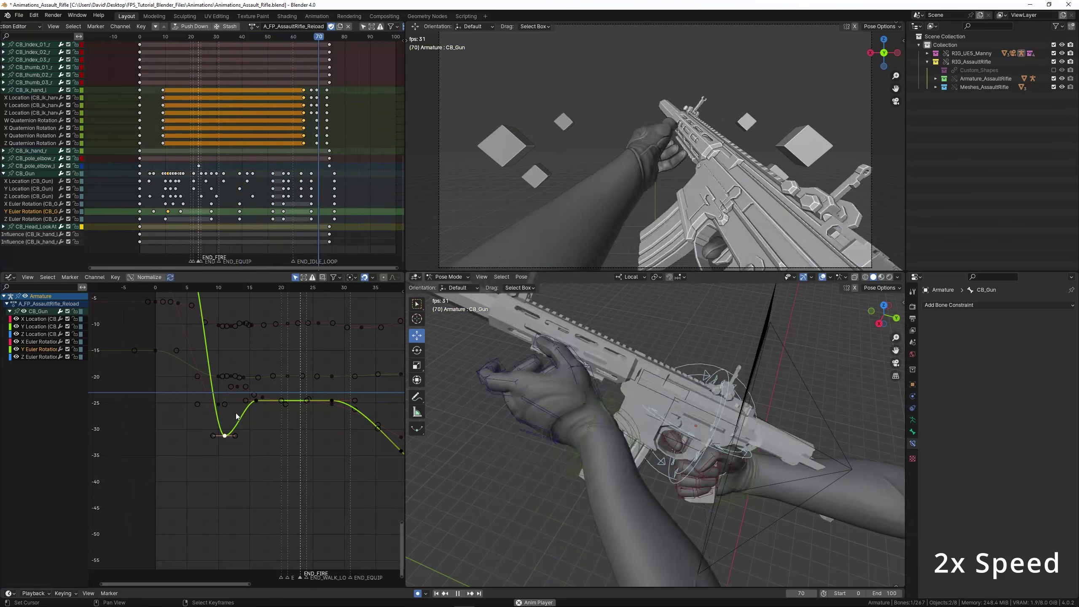
pyautogui.press('space')
# Add a keyframe on the Y Euler Rotation curve at about frame 14 and raise it to a value near -21.
pyautogui.scroll(8, 212, 393)
pyautogui.click(199, 390)
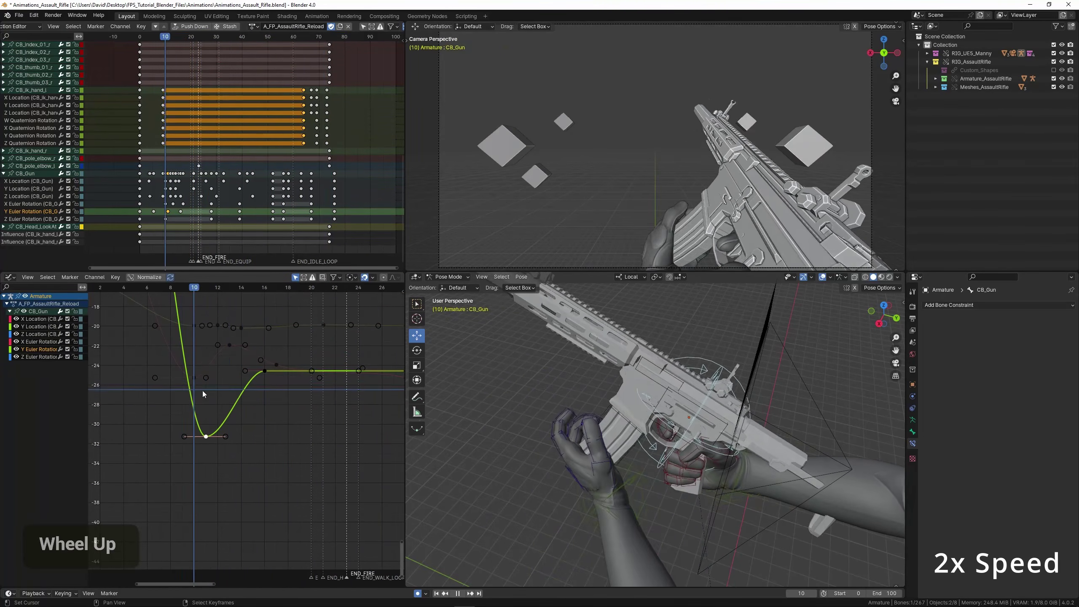
pyautogui.press('g')
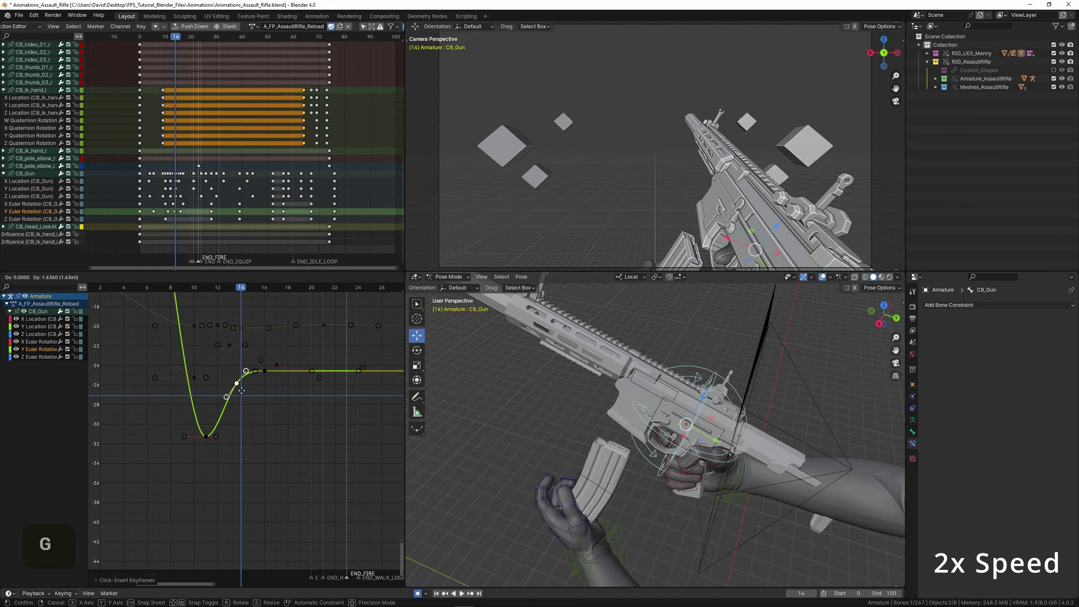
pyautogui.doubleClick(235, 378)
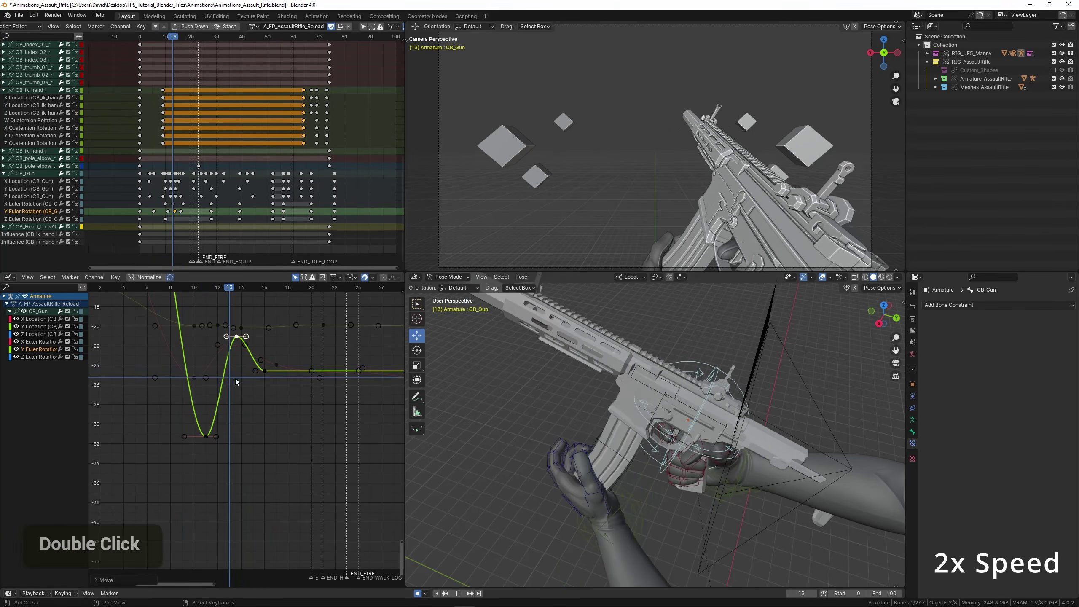
# Duplicate the Y Euler Rotation keyframe at frame 16 to about frame 22 at the same value.
pyautogui.hotkey('shift', 'd')
pyautogui.press('x')
pyautogui.click(293, 383)
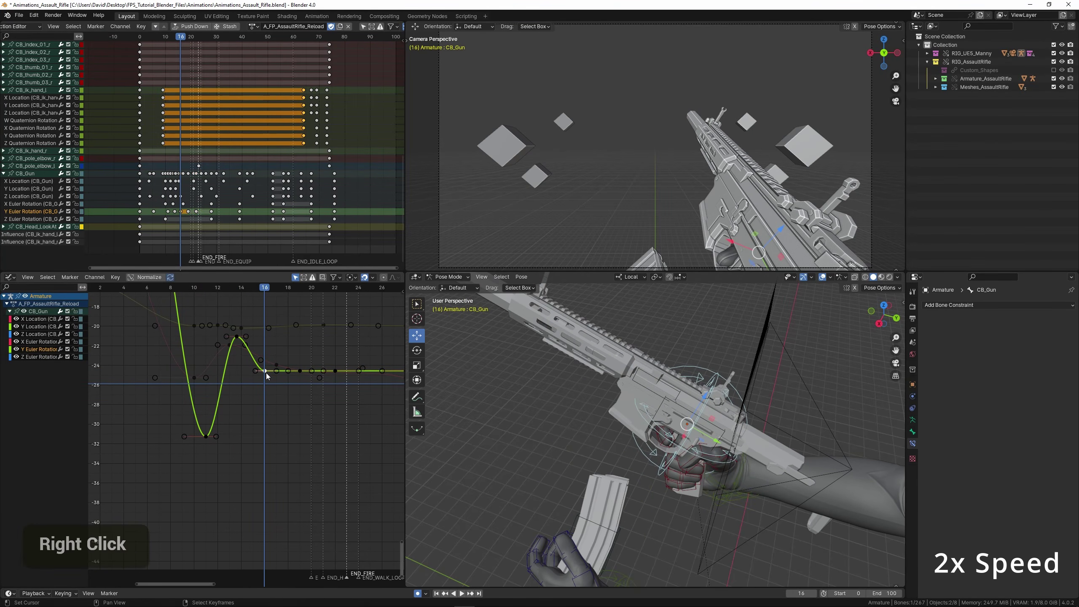
# Lower the Y Euler Rotation keyframe at frame 16 to about -28, add one near frame 19 at about -23, and replay.
pyautogui.press('g')
pyautogui.click(296, 381)
pyautogui.click(158, 361)
pyautogui.press('space')
pyautogui.scroll(-3, 210, 359)
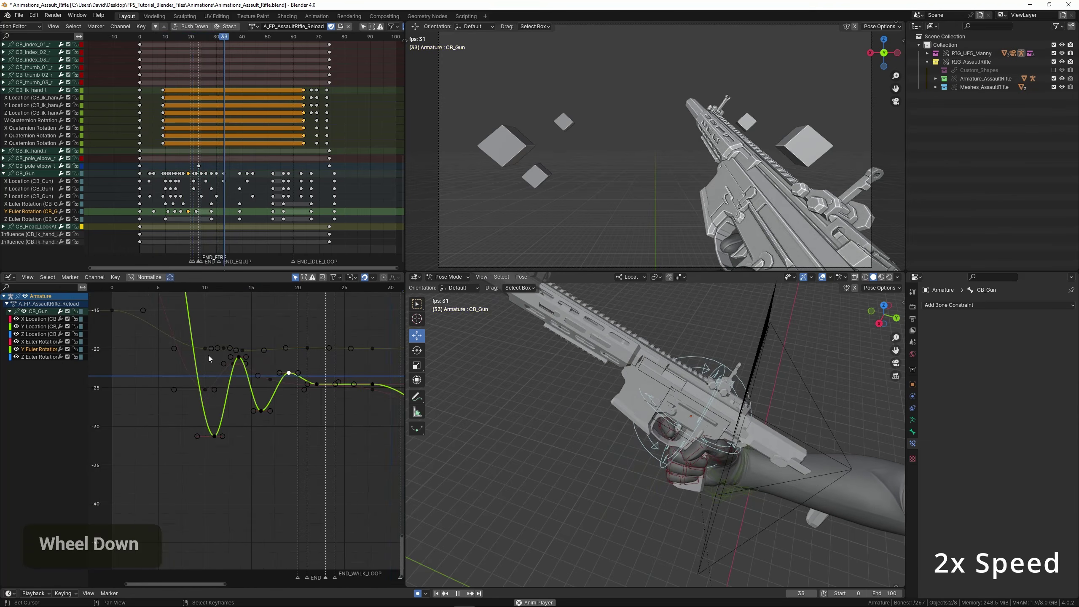
pyautogui.scroll(3, 210, 359)
pyautogui.press('space')
# Soften the second dip of the Y Euler Rotation curve by raising the frame 16 keyframe to a value near -26.
pyautogui.keyDown('shift'); pyautogui.rightClick(264, 405); pyautogui.keyUp('shift')
pyautogui.press('s')
pyautogui.press('y')
pyautogui.click(308, 348)
pyautogui.press('g')
pyautogui.click(306, 340)
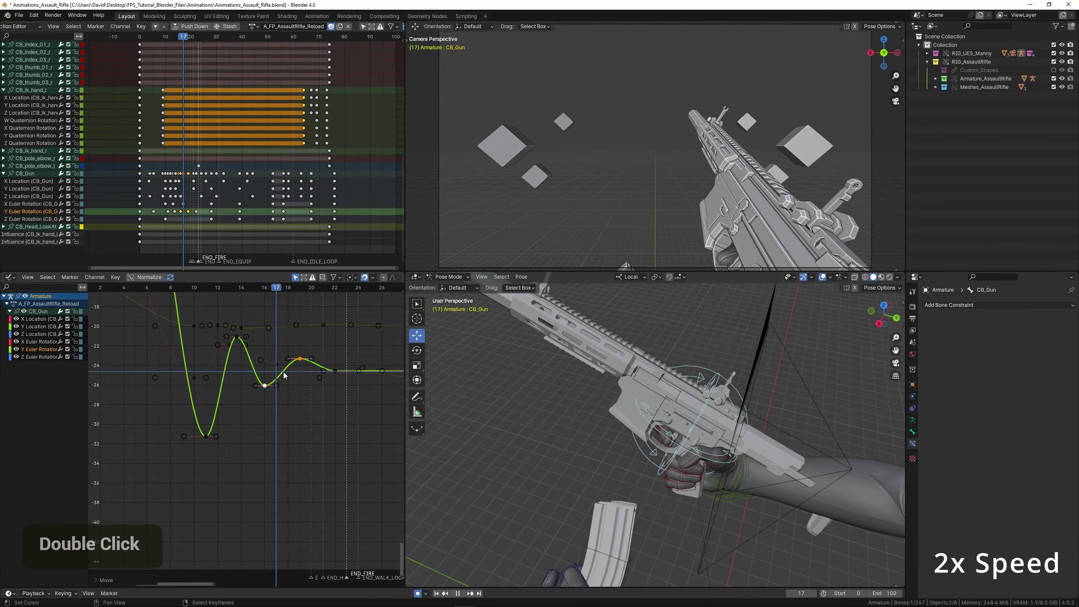
# Move the Y Euler Rotation keyframe at frame 22 to about frame 24 at a value near -29.
pyautogui.moveTo(283, 373); pyautogui.dragTo(335, 373)
pyautogui.moveTo(336, 373); pyautogui.dragTo(239, 373, button='middle')
pyautogui.rightClick(238, 371)
pyautogui.press('g')
pyautogui.click(270, 421)
# Move the Y Euler Rotation keyframe at frame 28 to about frame 33 at a value near -27, and replay.
pyautogui.rightClick(309, 370)
pyautogui.moveTo(321, 357); pyautogui.dragTo(357, 382, button='middle')
pyautogui.press('g')
pyautogui.click(292, 367)
pyautogui.scroll(-4, 293, 367)
pyautogui.click(156, 353)
pyautogui.press('space')
pyautogui.click(156, 355)
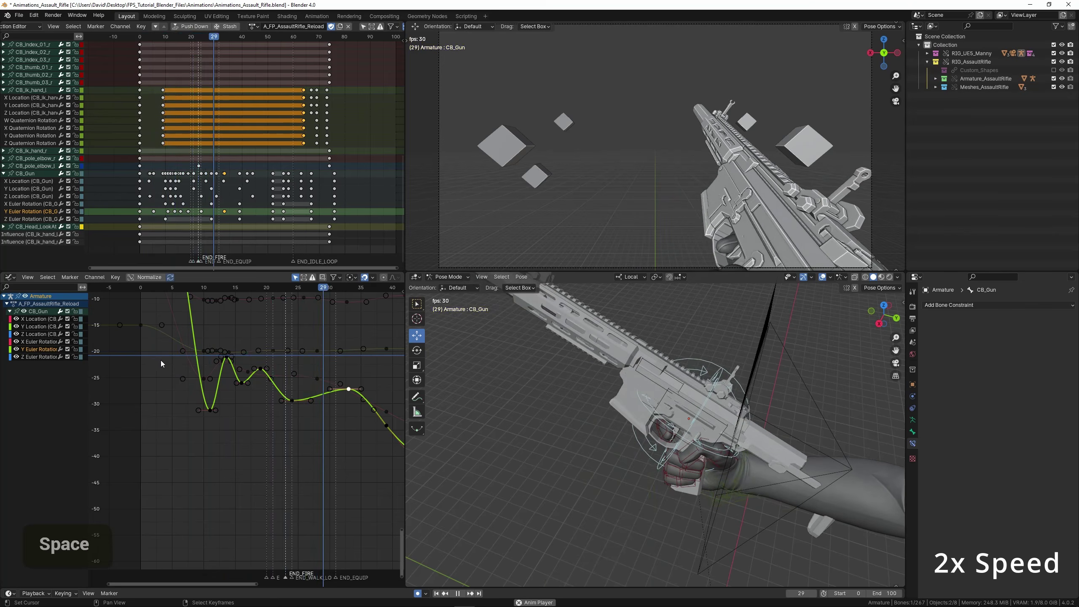
pyautogui.scroll(4, 161, 364)
pyautogui.press('space')
# Lower the Y Euler Rotation keyframe at frame 19 to a value near -25 and replay.
pyautogui.moveTo(161, 365); pyautogui.dragTo(266, 388)
pyautogui.moveTo(264, 374); pyautogui.dragTo(270, 404, button='middle')
pyautogui.scroll(2, 263, 394)
pyautogui.rightClick(274, 365)
pyautogui.press('g')
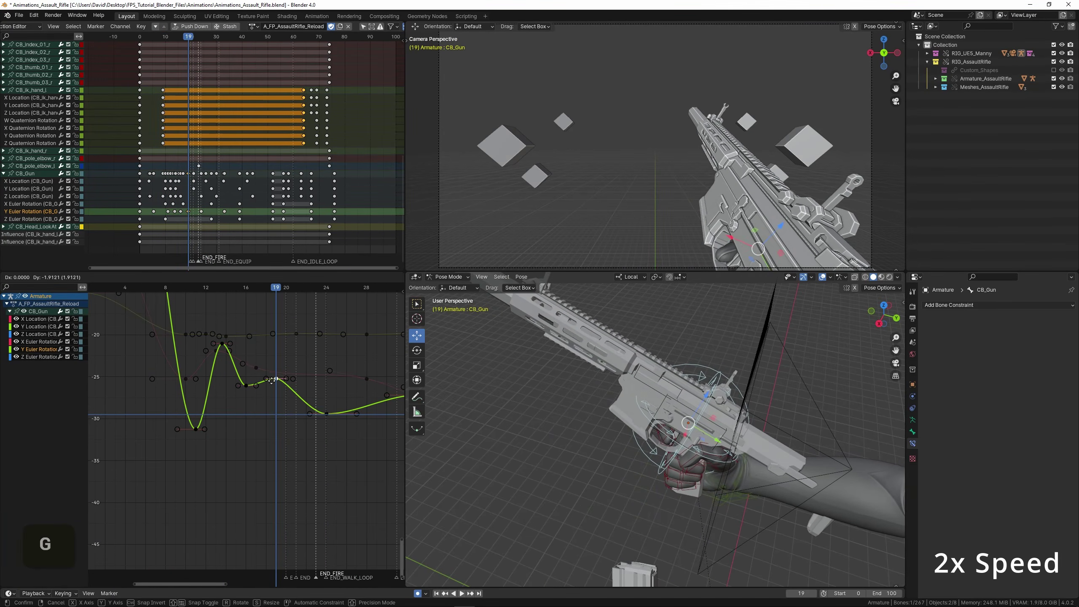
pyautogui.click(272, 381)
pyautogui.click(140, 375)
pyautogui.press('space')
pyautogui.click(140, 375)
pyautogui.click(140, 376)
pyautogui.scroll(-5, 147, 378)
pyautogui.press('space')
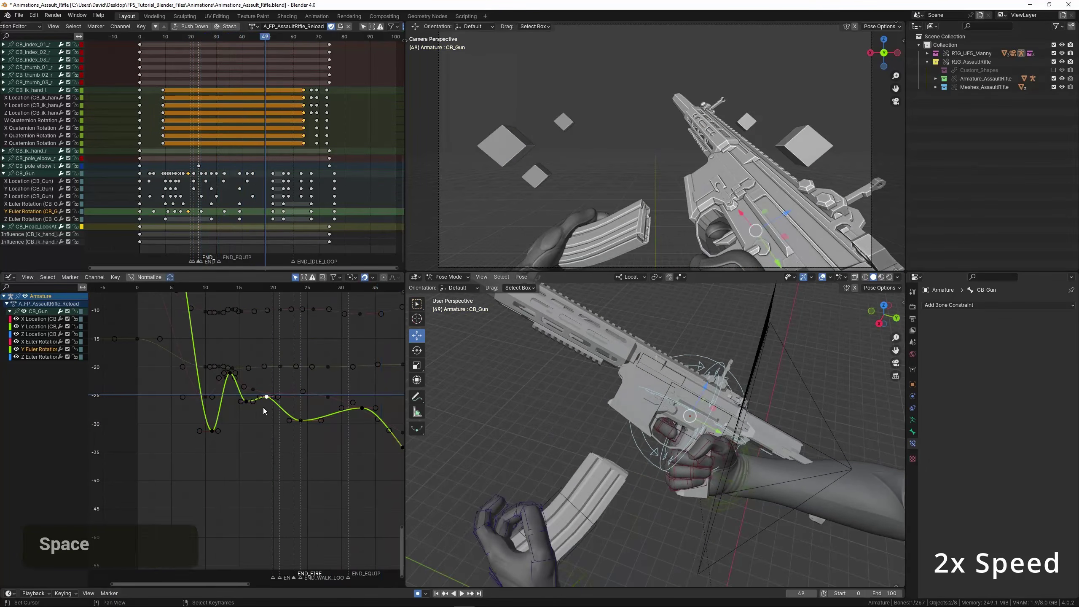
# Move the Y Euler Rotation keyframe at frame 19 to about frame 18 at a value near -24, and replay.
pyautogui.scroll(2, 263, 407)
pyautogui.press('g')
pyautogui.click(256, 397)
pyautogui.moveTo(255, 396); pyautogui.dragTo(129, 398)
pyautogui.press('space')
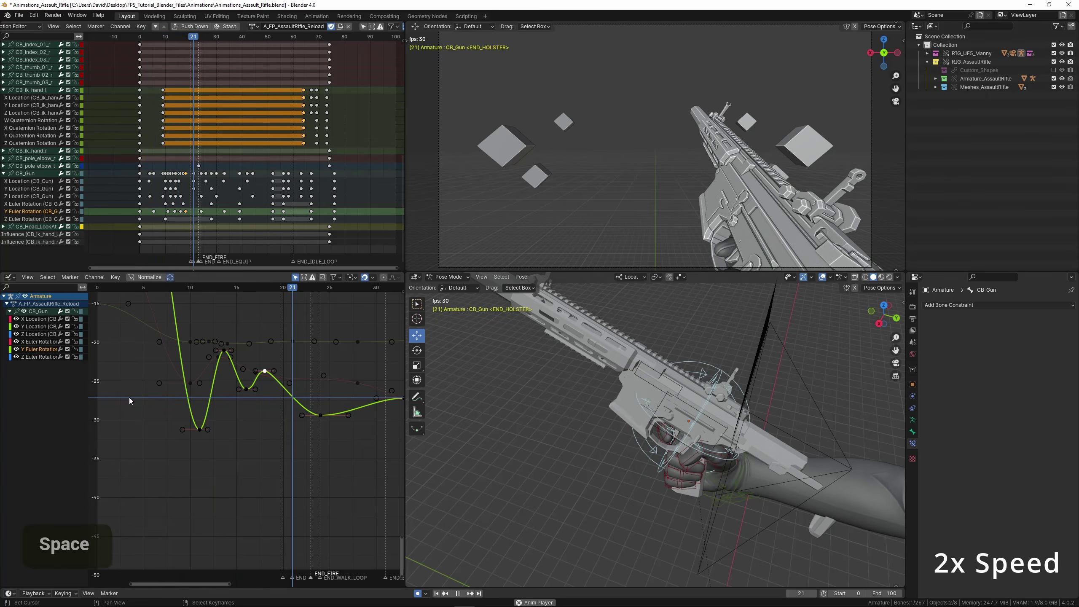
pyautogui.scroll(-2, 167, 401)
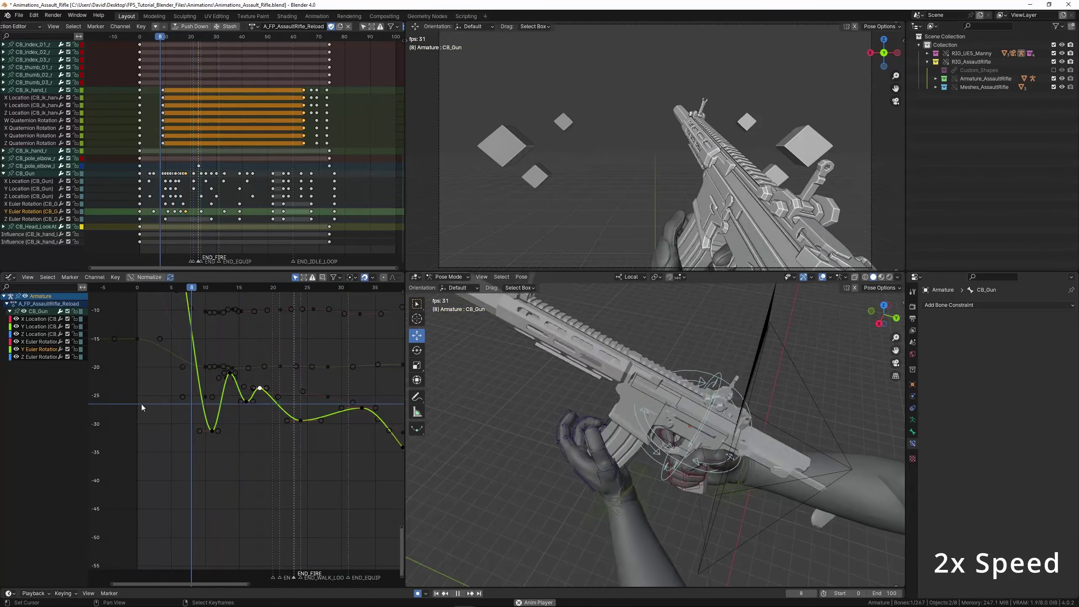
pyautogui.moveTo(300, 405); pyautogui.dragTo(200, 390, button='middle')
pyautogui.press('space')
pyautogui.moveTo(200, 390); pyautogui.dragTo(304, 400)
pyautogui.moveTo(308, 405); pyautogui.dragTo(242, 390, button='middle')
pyautogui.rightClick(239, 425)
pyautogui.press('g')
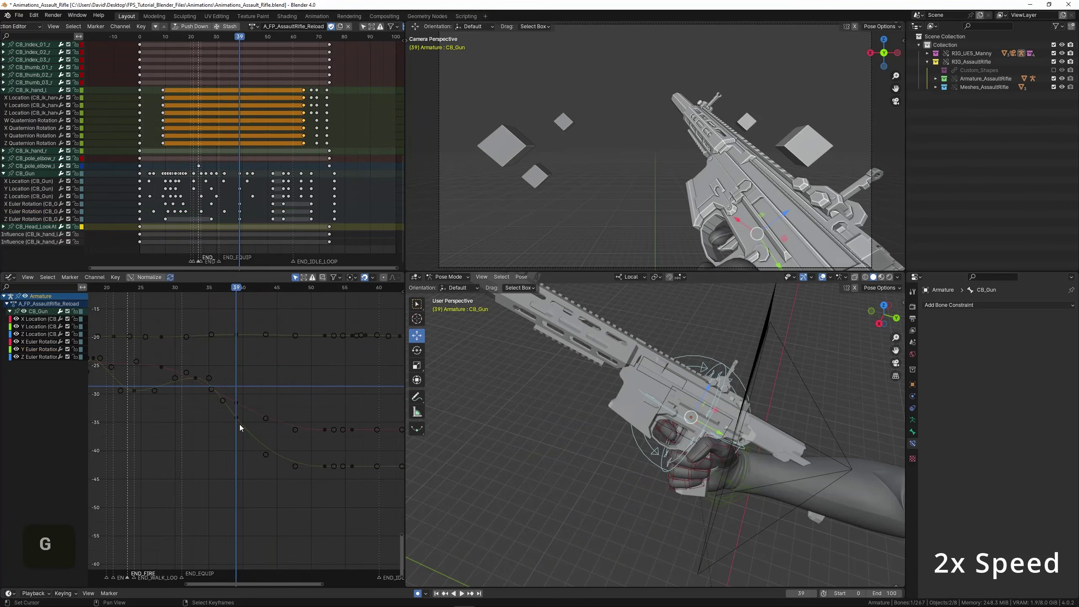
pyautogui.click(263, 388)
pyautogui.moveTo(263, 388); pyautogui.dragTo(148, 373)
pyautogui.press('space')
pyautogui.press('space')
pyautogui.hotkey('ctrl', 'z')
pyautogui.hotkey('ctrl', 'z')
pyautogui.hotkey('ctrl', 'z')
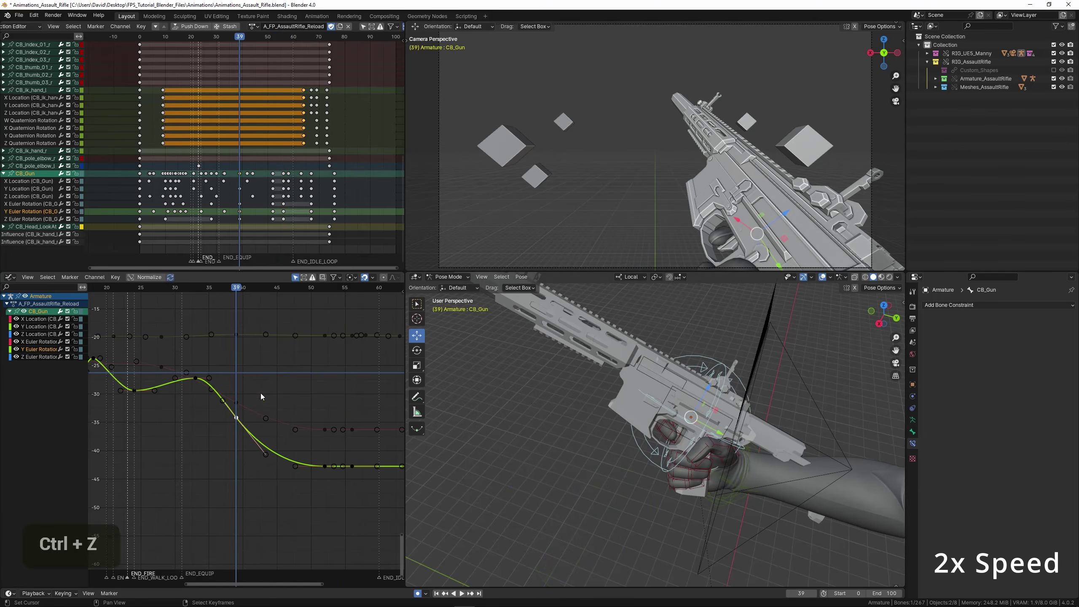
# Add a keyframe on the Y Euler Rotation curve at about frame 45, set it near -33, and replay.
pyautogui.scroll(2, 249, 427)
pyautogui.keyDown('ctrl'); pyautogui.click(277, 456); pyautogui.keyUp('ctrl')
pyautogui.press('g')
pyautogui.click(293, 400)
pyautogui.click(161, 387)
pyautogui.press('space')
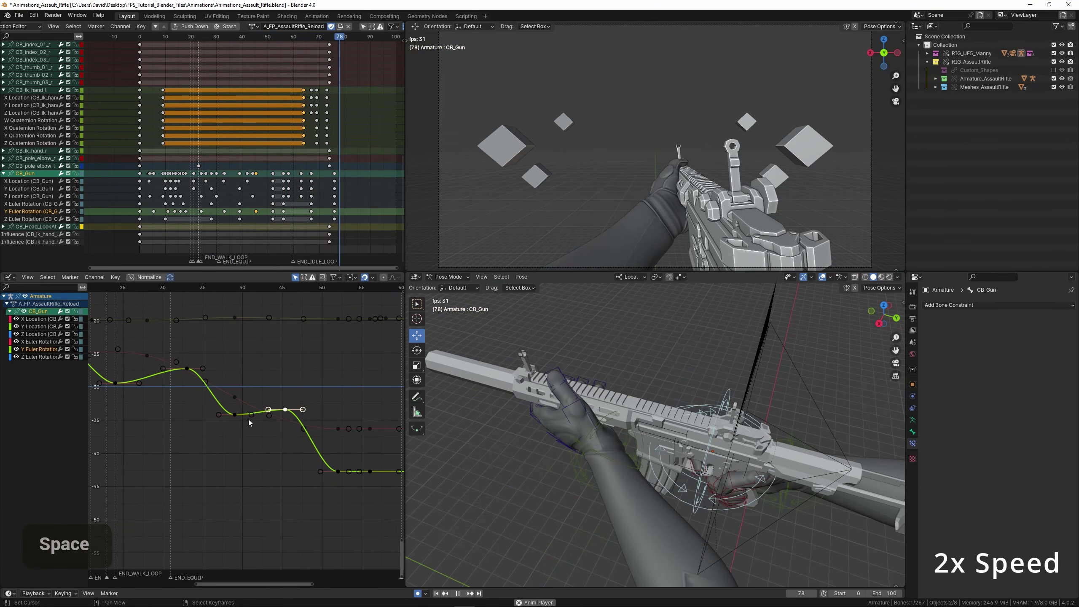
# Move the Y Euler Rotation keyframe at frame 39 to about frame 37 at a value near -33, and replay.
pyautogui.rightClick(234, 415)
pyautogui.press('g')
pyautogui.click(216, 409)
pyautogui.click(154, 373)
pyautogui.click(148, 369)
pyautogui.press('space')
# Move the Y Euler Rotation keyframe at frame 33 to about frame 30 at a value near -28, and replay.
pyautogui.rightClick(187, 369)
pyautogui.press('g')
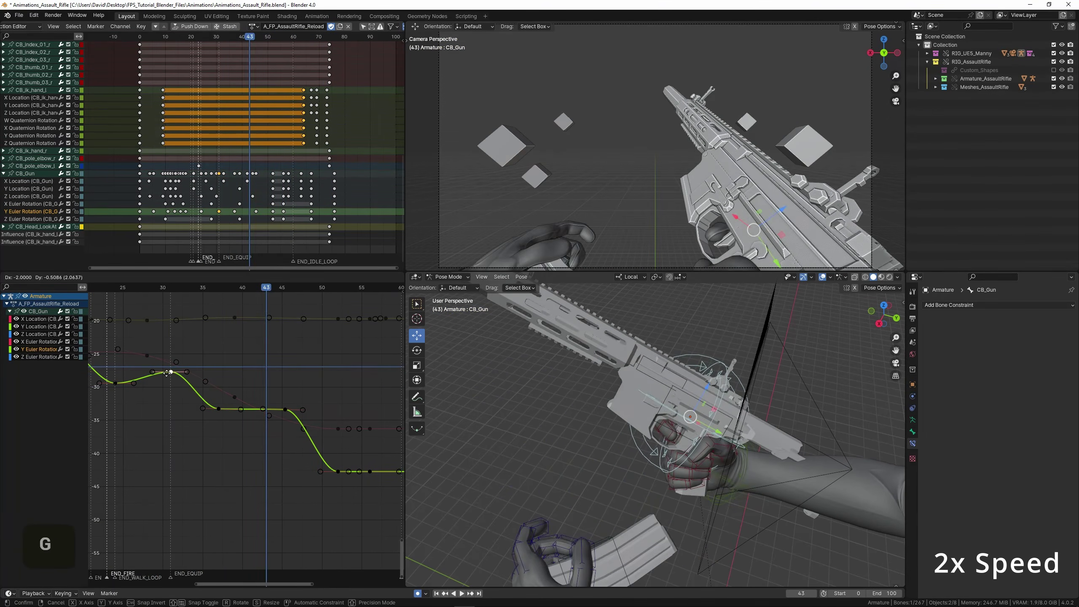
pyautogui.click(163, 374)
pyautogui.click(139, 365)
pyautogui.press('space')
# Lower the Y Euler Rotation keyframe at frame 37 to a value near -36.
pyautogui.rightClick(217, 409)
pyautogui.press('g')
pyautogui.click(216, 426)
pyautogui.doubleClick(161, 389)
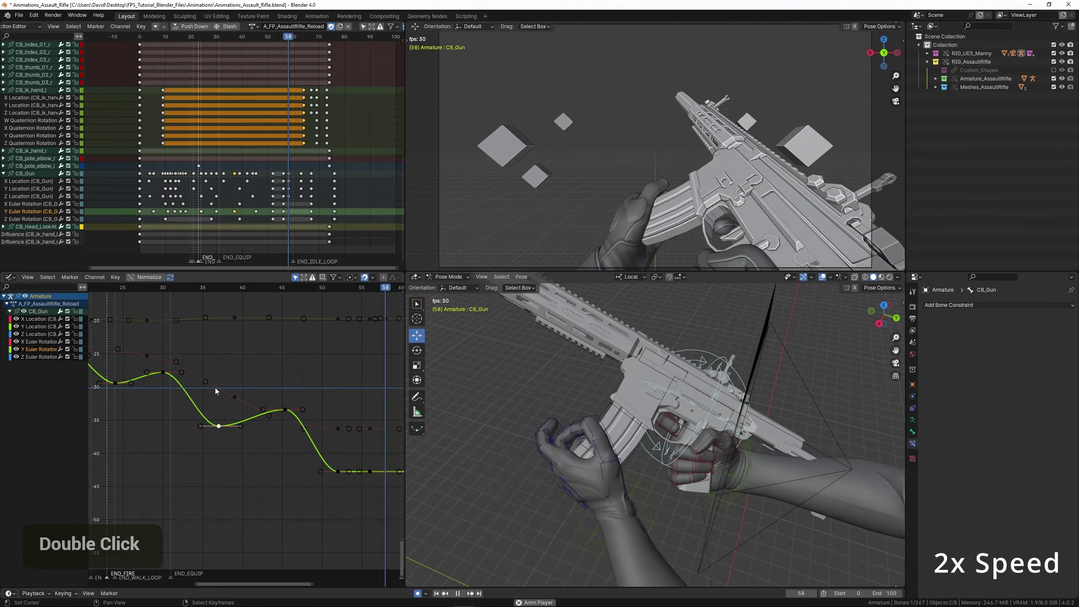
# Replay the reload several times and examine the gun's motion against the whole Y Euler Rotation curve.
pyautogui.scroll(-2, 215, 388)
pyautogui.click(174, 385)
pyautogui.scroll(-5, 263, 403)
pyautogui.click(158, 379)
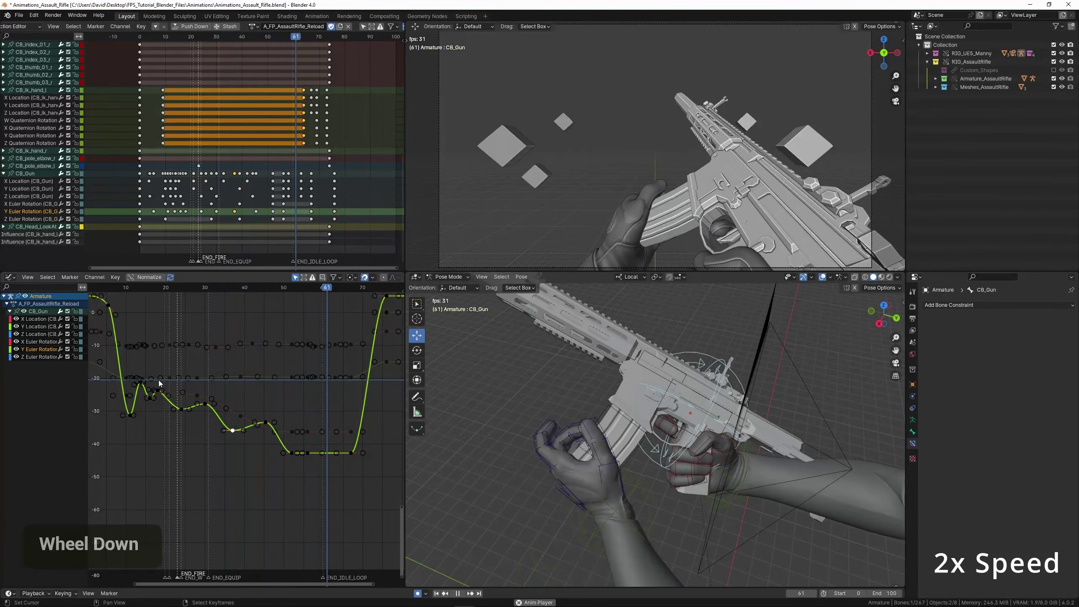
pyautogui.scroll(-6, 158, 380)
pyautogui.click(125, 378)
pyautogui.click(148, 394)
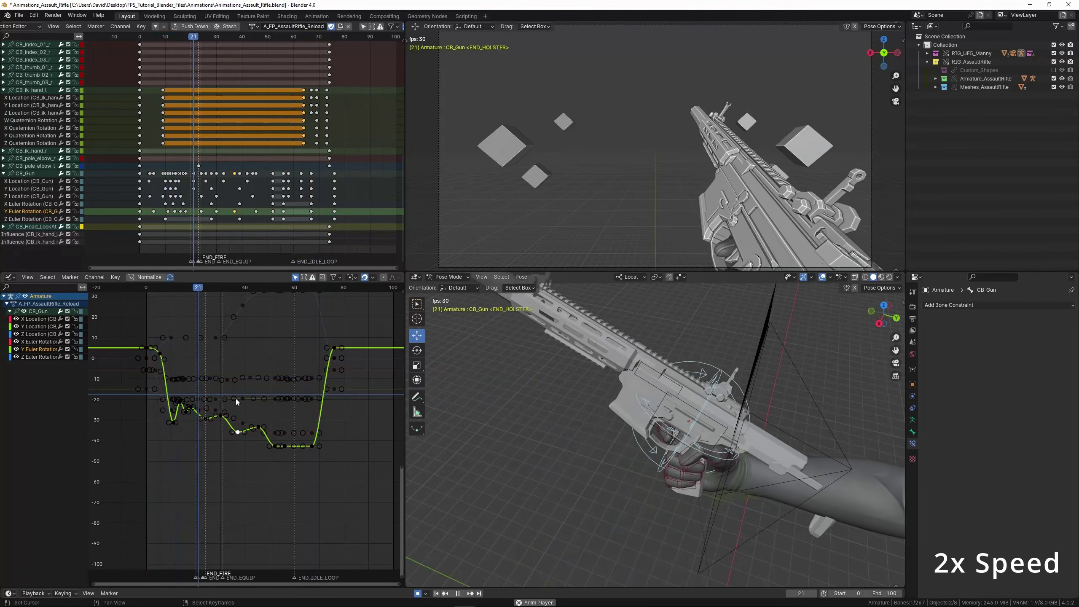
pyautogui.press('space')
# Move the Y Euler Rotation keyframe at frame 45 to about frame 44 at a value near -38, and replay.
pyautogui.scroll(2, 229, 386)
pyautogui.moveTo(219, 392); pyautogui.dragTo(177, 403)
pyautogui.scroll(4, 258, 411)
pyautogui.scroll(3, 258, 413)
pyautogui.rightClick(268, 425)
pyautogui.press('g')
pyautogui.click(263, 444)
pyautogui.press('space')
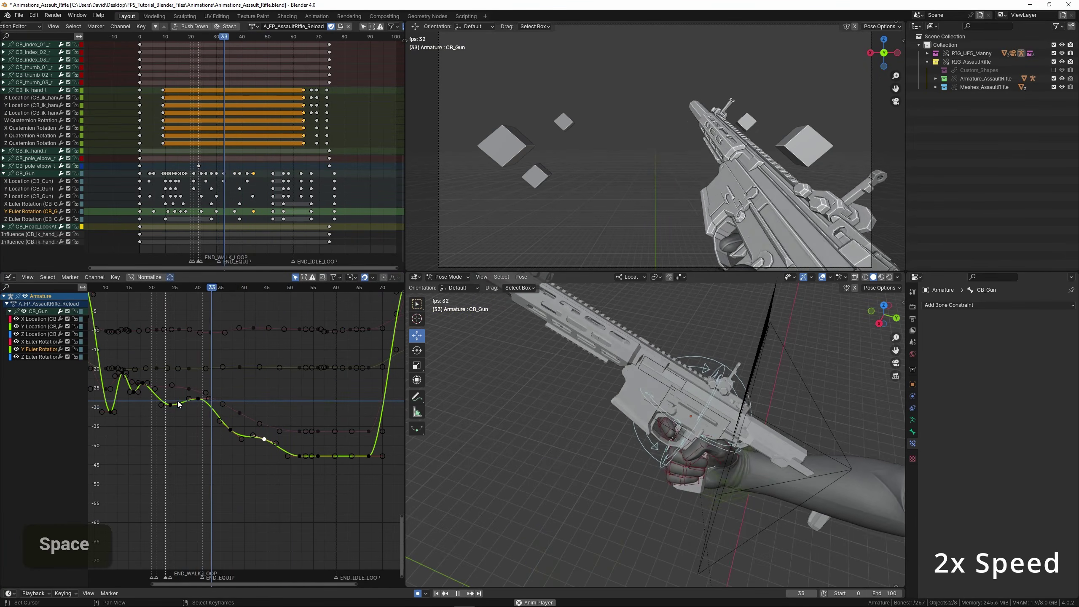
pyautogui.scroll(-7, 177, 402)
pyautogui.click(167, 396)
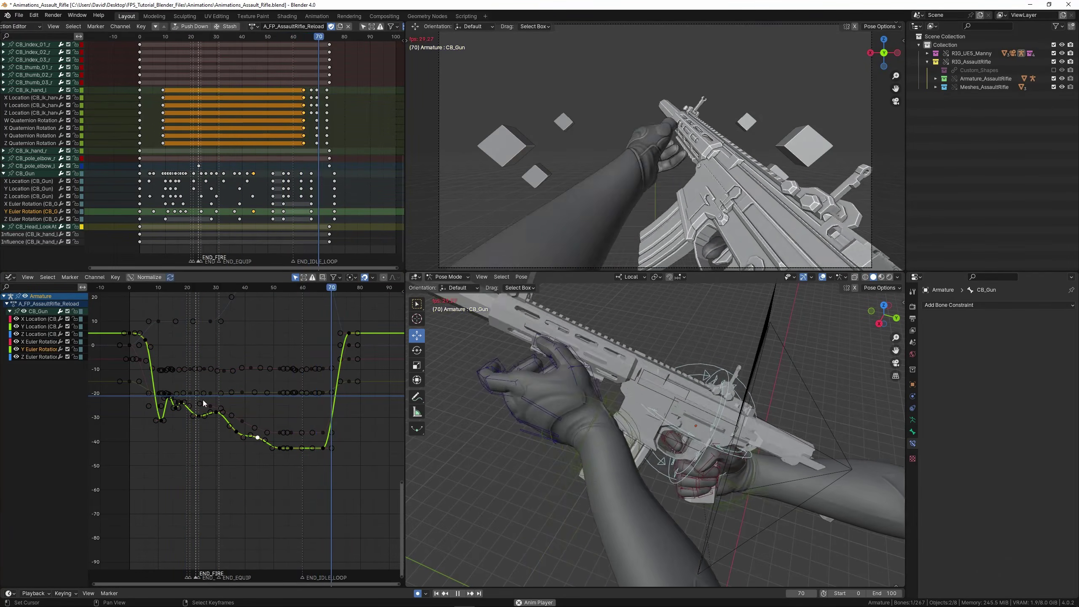
pyautogui.click(226, 412)
pyautogui.moveTo(287, 426); pyautogui.dragTo(226, 407, button='middle')
pyautogui.scroll(4, 226, 407)
pyautogui.press('space')
# Switch to CB_Gun's Z Euler Rotation curve, frame it in the graph, and save the file.
pyautogui.doubleClick(32, 358)
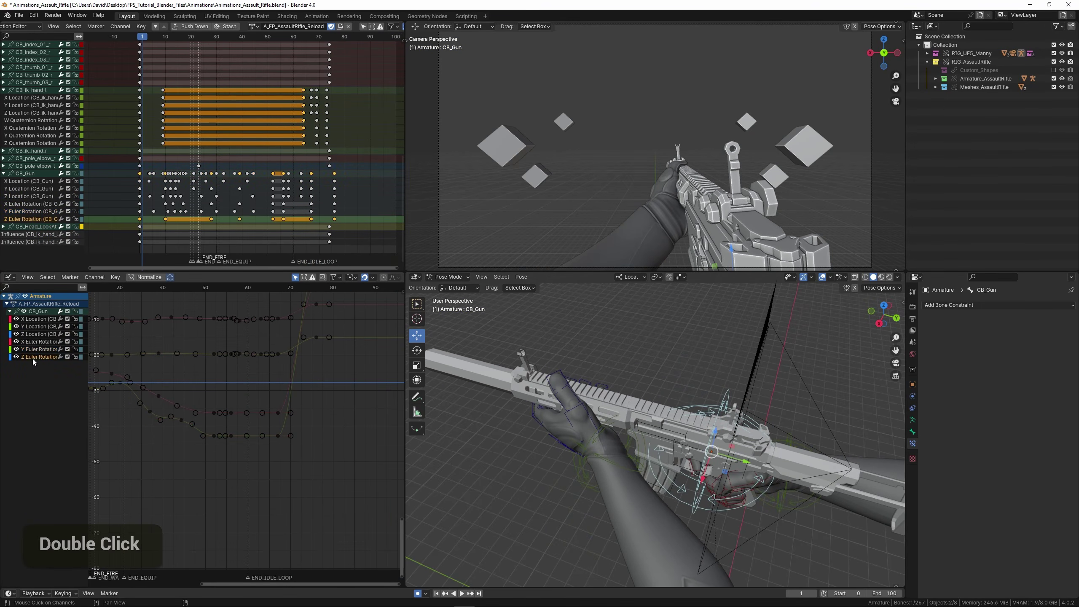
pyautogui.moveTo(179, 372); pyautogui.dragTo(249, 356, button='middle')
pyautogui.press('KP_Decimal')
pyautogui.hotkey('ctrl', 's')
pyautogui.scroll(2, 193, 411)
# Add a keyframe on the early rise of the Z Euler Rotation curve and move it to about frame 6 at a value near 2.
pyautogui.moveTo(183, 409); pyautogui.dragTo(208, 399, button='middle')
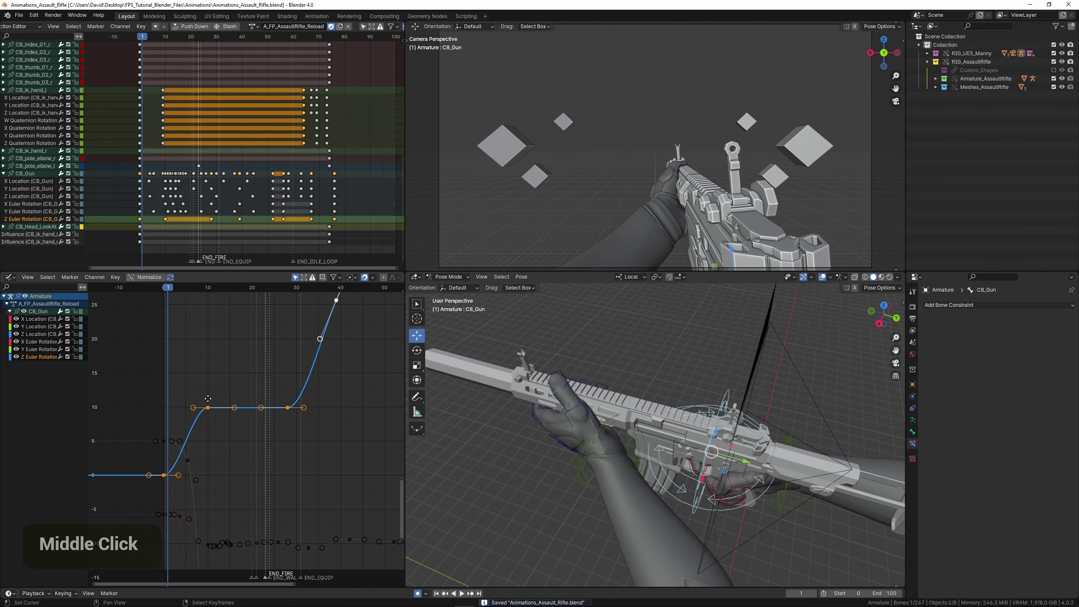
pyautogui.moveTo(163, 400); pyautogui.dragTo(190, 399)
pyautogui.moveTo(190, 400); pyautogui.dragTo(218, 374, button='middle')
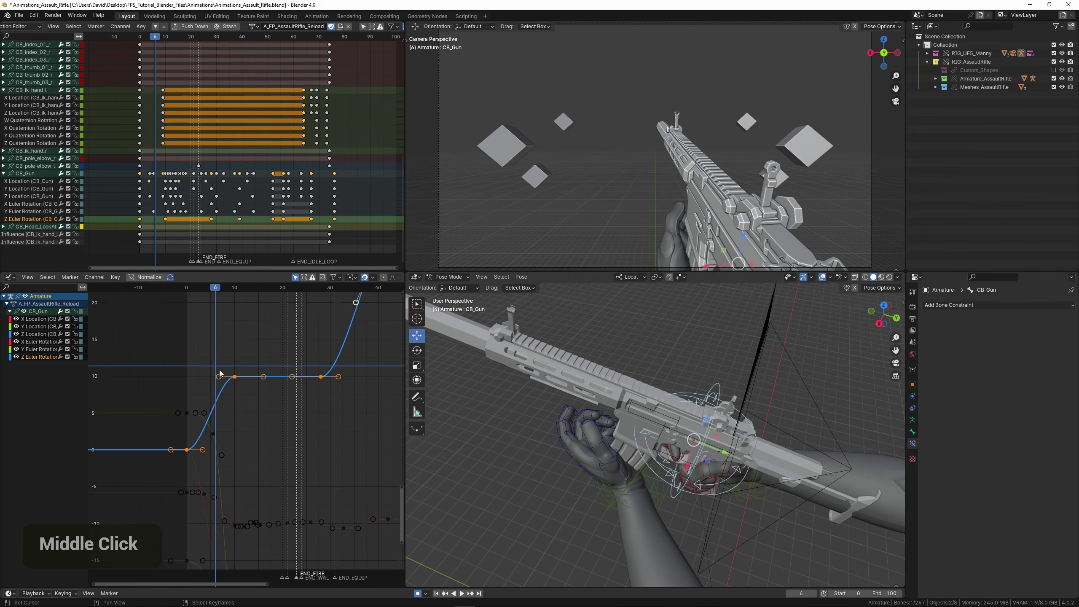
pyautogui.scroll(3, 209, 407)
pyautogui.keyDown('ctrl'); pyautogui.click(211, 398); pyautogui.keyUp('ctrl')
pyautogui.press('g')
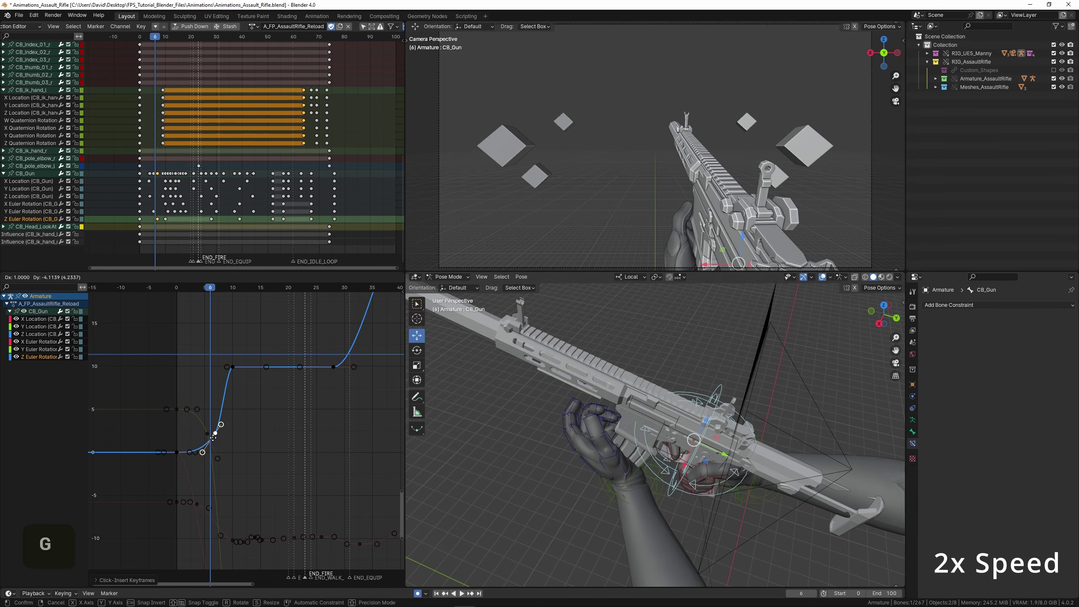
pyautogui.click(213, 430)
# Duplicate the Z Euler Rotation keyframe at frame 10 to about frame 19 at the same value.
pyautogui.moveTo(213, 429); pyautogui.dragTo(233, 410)
pyautogui.rightClick(235, 372)
pyautogui.moveTo(239, 392); pyautogui.dragTo(233, 411, button='middle')
pyautogui.scroll(2, 233, 412)
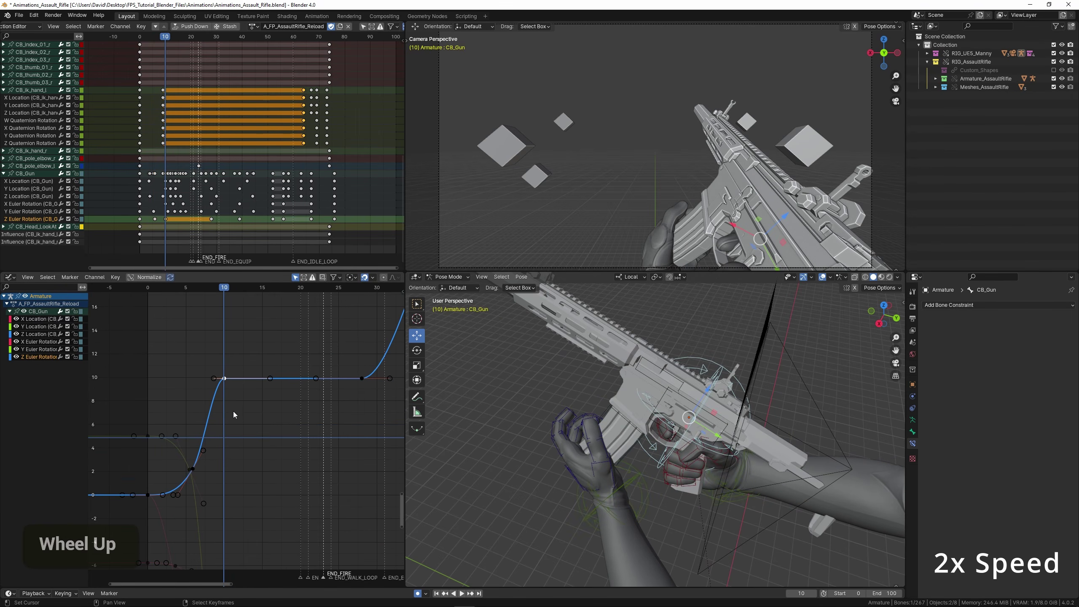
pyautogui.hotkey('shift', 'd')
pyautogui.press('x')
pyautogui.click(294, 406)
# Raise the Z Euler Rotation keyframe at frame 10 to a value near 14.
pyautogui.rightClick(225, 378)
pyautogui.press('g')
pyautogui.click(225, 330)
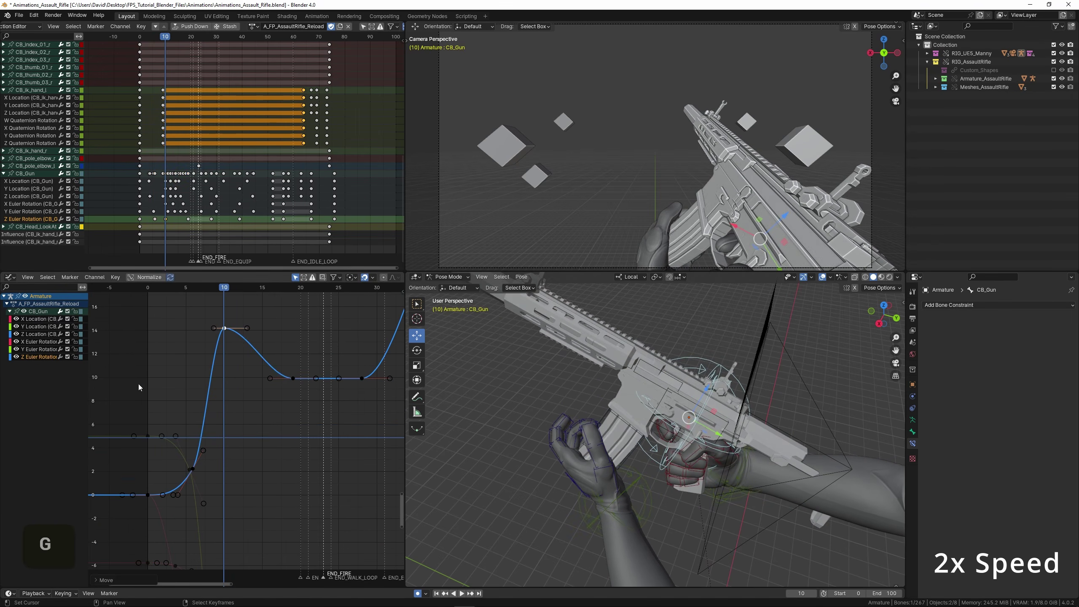
# Duplicate the Z Euler Rotation keyframe at frame 19 to about frame 16 and lower the copy to a value near 5.
pyautogui.moveTo(138, 385); pyautogui.dragTo(240, 387)
pyautogui.rightClick(295, 380)
pyautogui.hotkey('shift', 'd')
pyautogui.press('x')
pyautogui.click(270, 387)
pyautogui.press('g')
pyautogui.click(269, 440)
# Flip the Z Euler Rotation keyframes at frames 10 and 16 by scaling them together, and shift both vertically to values near 3 and 12.
pyautogui.keyDown('shift'); pyautogui.click(224, 328); pyautogui.keyUp('shift')
pyautogui.press('s')
pyautogui.press('g')
pyautogui.press('y')
pyautogui.click(300, 379)
pyautogui.press('space')
pyautogui.press('space')
# Raise the Z Euler Rotation keyframe at frame 10 to a value near 7 and play the animation.
pyautogui.rightClick(224, 460)
pyautogui.press('g')
pyautogui.click(226, 416)
pyautogui.click(162, 378)
pyautogui.press('space')
# Lower the Z Euler Rotation keyframe at frame 19 to about 8, and shift it and the frame 16 keyframe two frames earlier.
pyautogui.moveTo(162, 378); pyautogui.dragTo(291, 391)
pyautogui.rightClick(292, 378)
pyautogui.press('g')
pyautogui.click(293, 404)
pyautogui.keyDown('shift'); pyautogui.rightClick(270, 358); pyautogui.keyUp('shift')
pyautogui.press('g')
pyautogui.press('x')
pyautogui.click(258, 387)
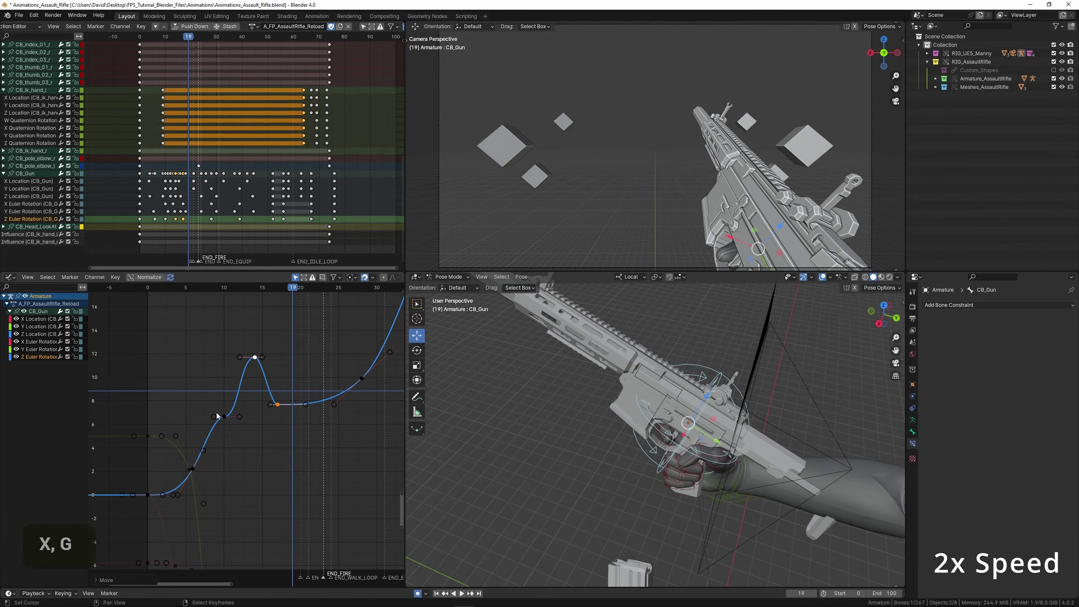
# Rotate the handles of the Z Euler Rotation keyframe at frame 10 to follow the rise, and play back the result.
pyautogui.rightClick(223, 416)
pyautogui.press('r')
pyautogui.press('space')
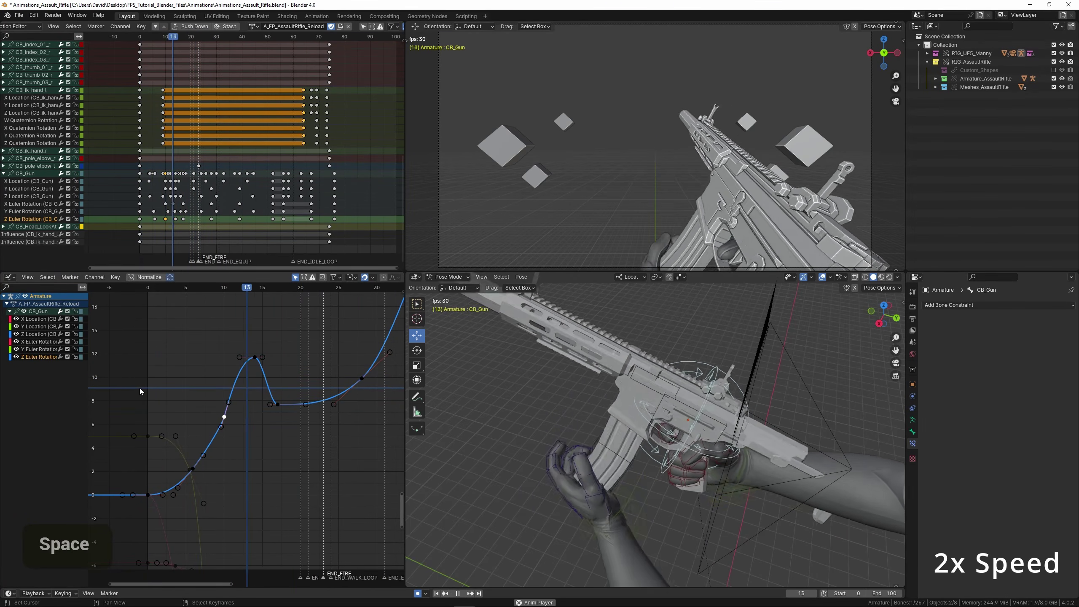
pyautogui.scroll(-2, 222, 369)
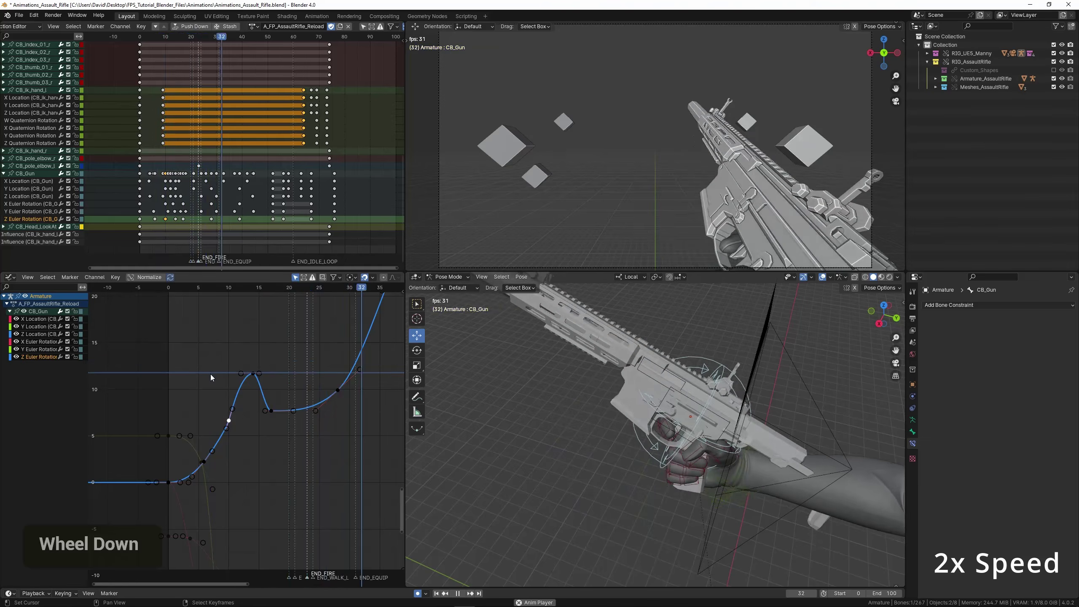
pyautogui.press('space')
# Move the Z Euler Rotation keyframe at frame 28 to about frame 29 at a value near 17, and preview the motion.
pyautogui.moveTo(211, 375); pyautogui.dragTo(320, 391)
pyautogui.rightClick(338, 392)
pyautogui.moveTo(335, 390); pyautogui.dragTo(285, 418, button='middle')
pyautogui.press('g')
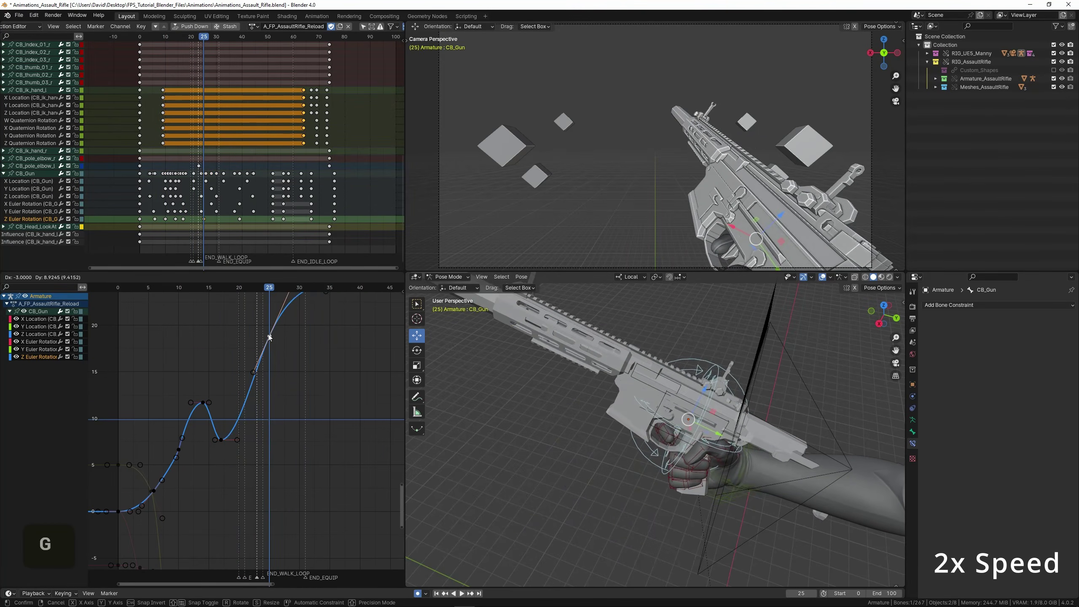
pyautogui.click(268, 333)
pyautogui.moveTo(261, 374); pyautogui.dragTo(288, 376)
pyautogui.scroll(-4, 289, 376)
pyautogui.moveTo(290, 341); pyautogui.dragTo(195, 405, button='middle')
pyautogui.press('g')
pyautogui.click(277, 388)
pyautogui.click(159, 415)
pyautogui.press('space')
pyautogui.press('space')
# Move the Z Euler Rotation keyframe at frame 52 to about frame 48 at a value near 37.
pyautogui.moveTo(195, 404); pyautogui.dragTo(265, 404)
pyautogui.click(157, 395)
pyautogui.press('space')
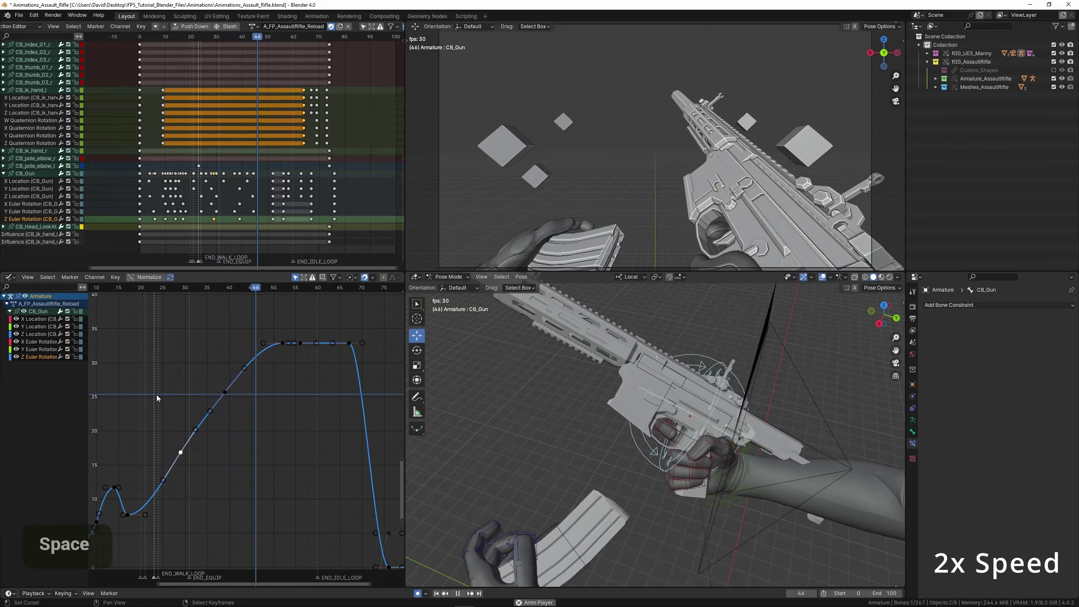
pyautogui.scroll(1, 229, 376)
pyautogui.press('space')
pyautogui.moveTo(235, 370); pyautogui.dragTo(209, 409, button='middle')
pyautogui.click(257, 374)
pyautogui.rightClick(258, 375)
pyautogui.press('g')
pyautogui.click(239, 343)
pyautogui.click(199, 366)
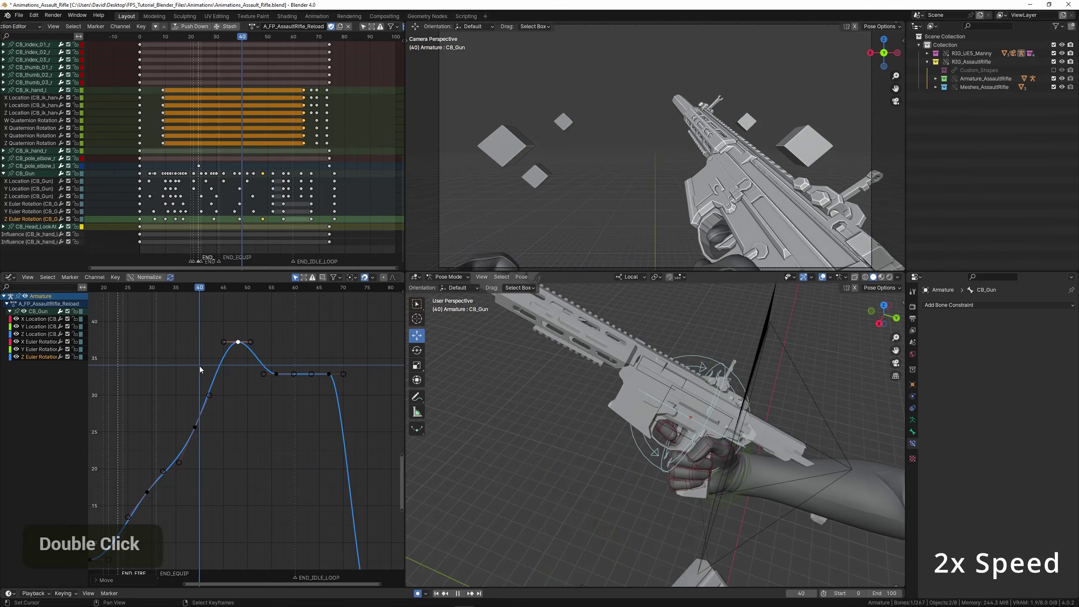
# Add a keyframe to the Z Euler Rotation curve at about frame 54 with a value near 36, and play it back.
pyautogui.moveTo(199, 366); pyautogui.dragTo(259, 376)
pyautogui.scroll(4, 263, 376)
pyautogui.keyDown('ctrl'); pyautogui.rightClick(272, 343); pyautogui.keyUp('ctrl')
pyautogui.moveTo(272, 342); pyautogui.dragTo(258, 376, button='middle')
pyautogui.press('g')
pyautogui.click(258, 354)
pyautogui.rightClick(269, 383)
pyautogui.click(229, 382)
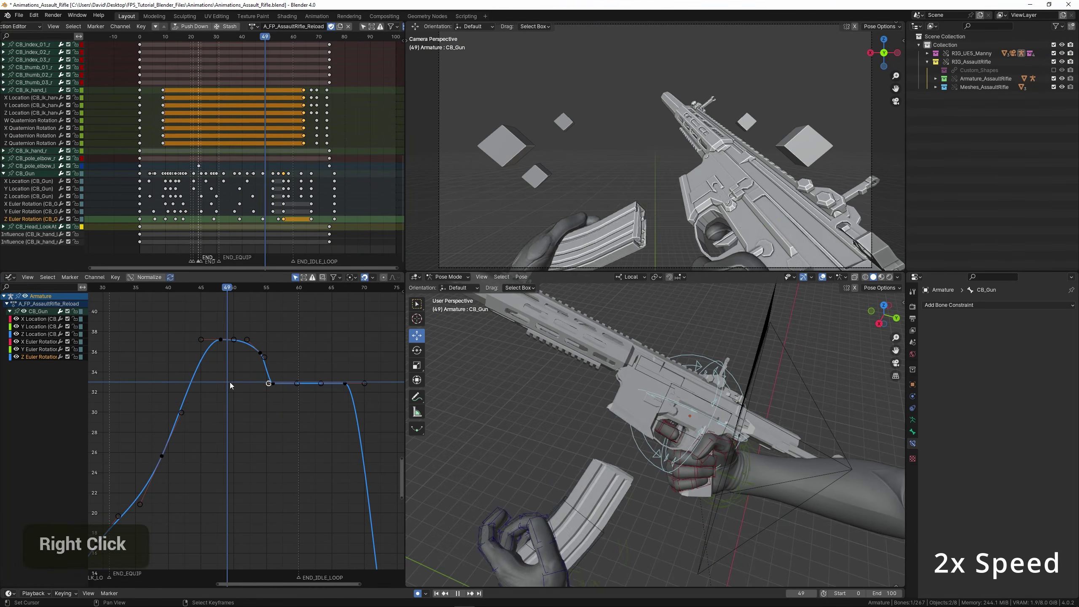
pyautogui.press('space')
pyautogui.scroll(-3, 160, 376)
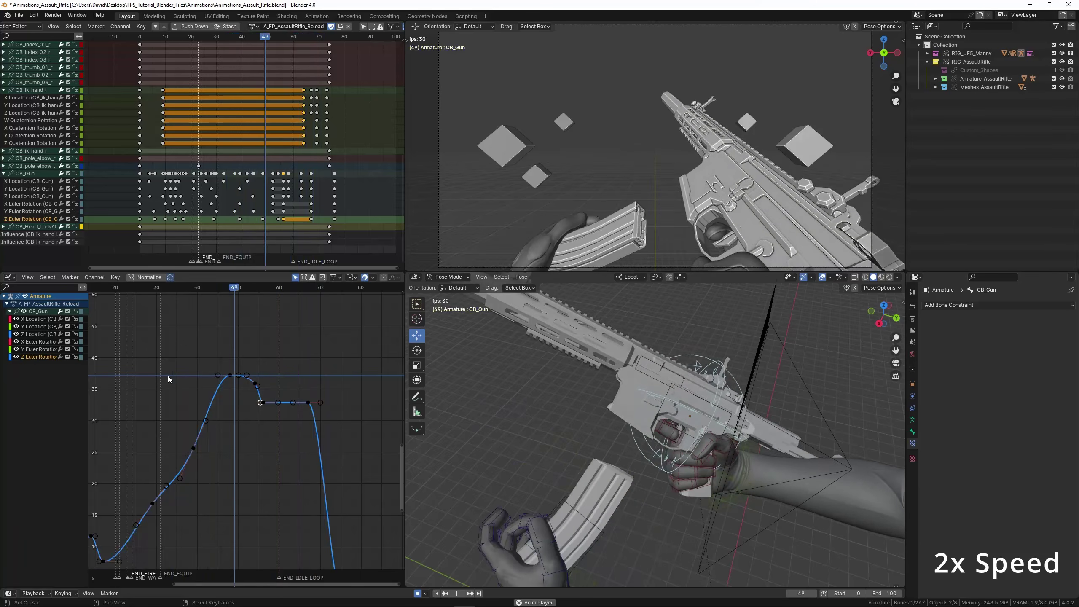
pyautogui.press('space')
# Add a Z Euler Rotation keyframe at about frame 59, raise it to a value near 36, and play the animation.
pyautogui.click(263, 397)
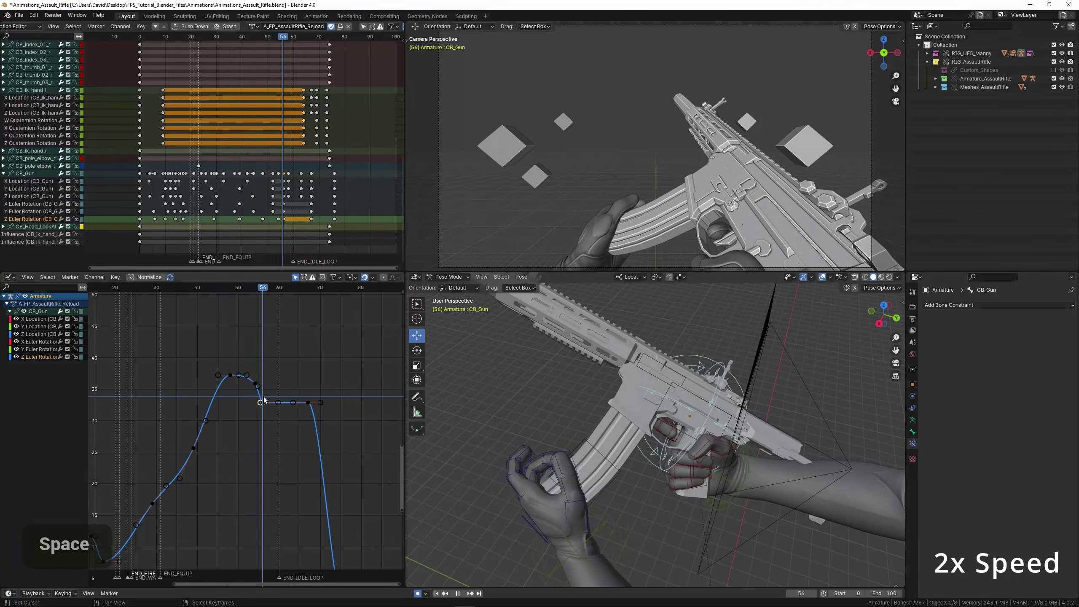
pyautogui.moveTo(263, 397); pyautogui.dragTo(270, 394)
pyautogui.scroll(8, 276, 390)
pyautogui.keyDown('ctrl'); pyautogui.click(296, 374); pyautogui.keyUp('ctrl')
pyautogui.press('g')
pyautogui.click(298, 336)
pyautogui.moveTo(219, 333); pyautogui.dragTo(300, 352)
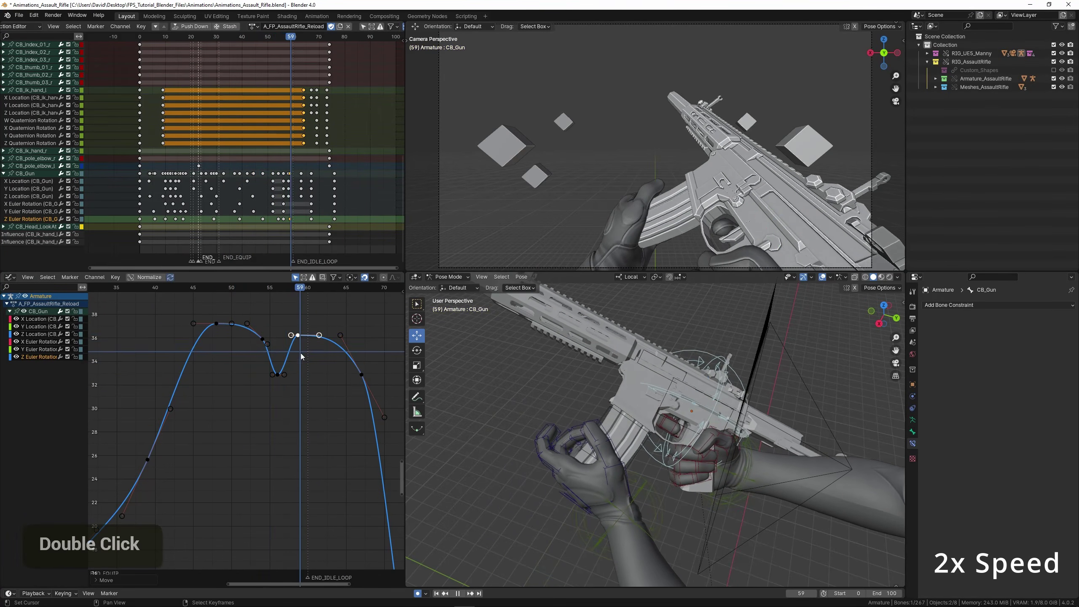
pyautogui.press('space')
pyautogui.scroll(-2, 217, 355)
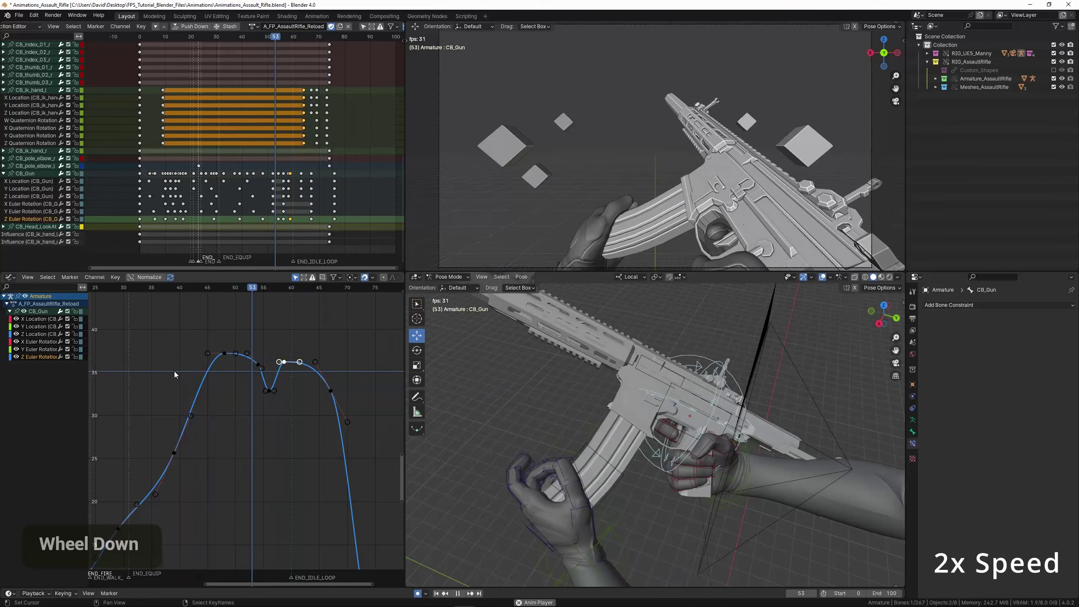
# Switch to CB_Gun's X Euler Rotation curve, frame it in the graph, and save the file.
pyautogui.scroll(-2, 174, 371)
pyautogui.moveTo(173, 371); pyautogui.dragTo(140, 323, button='middle')
pyautogui.press('space')
pyautogui.press('KP_Decimal')
pyautogui.hotkey('ctrl', 's')
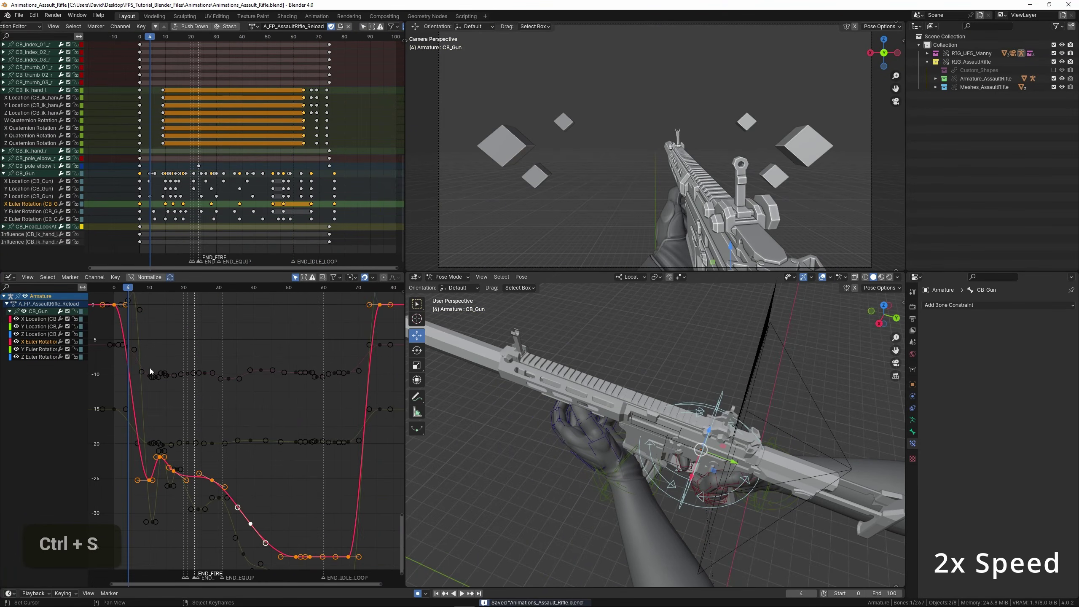
# Add a keyframe on the early drop of the X Euler Rotation curve and place it at about frame 5 with a value near -5.
pyautogui.moveTo(152, 371); pyautogui.dragTo(199, 352, button='middle')
pyautogui.moveTo(199, 352)
pyautogui.mouseDown()
pyautogui.moveTo(184, 350)
pyautogui.moveTo(199, 353)
pyautogui.mouseUp()
pyautogui.keyDown('ctrl'); pyautogui.moveTo(195, 361); pyautogui.dragTo(238, 374, button='middle'); pyautogui.keyUp('ctrl')
pyautogui.moveTo(140, 358); pyautogui.dragTo(225, 390, button='middle')
pyautogui.keyDown('ctrl'); pyautogui.click(226, 389); pyautogui.keyUp('ctrl')
pyautogui.press('g')
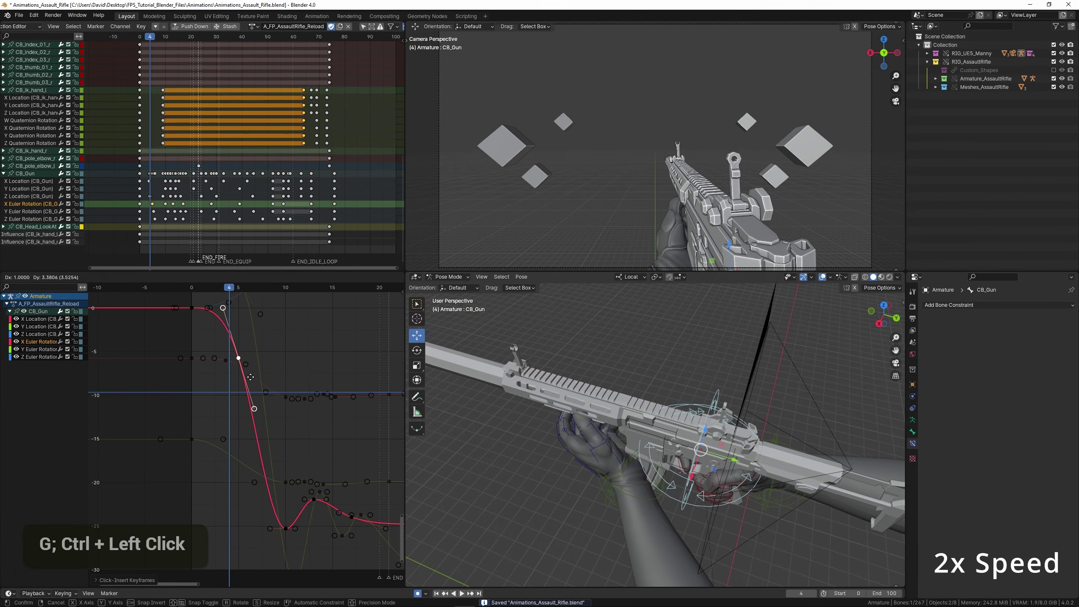
pyautogui.click(236, 352)
pyautogui.click(197, 361)
pyautogui.press('space')
pyautogui.press('space')
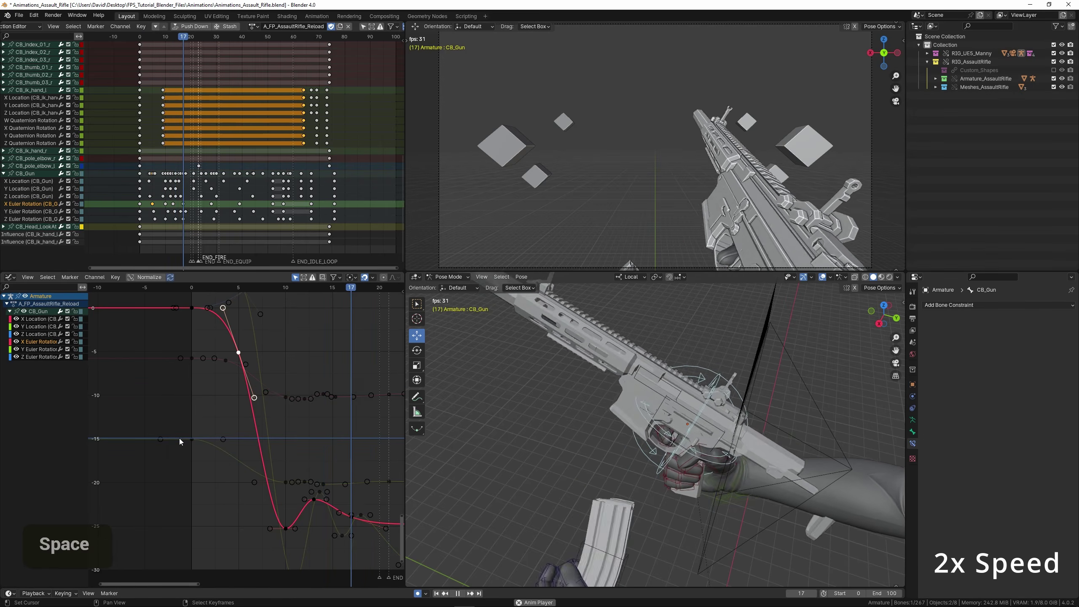
# Shift the three X Euler Rotation keyframes around the first dip, between frames 10 and 17, two frames later.
pyautogui.scroll(-2, 263, 442)
pyautogui.moveTo(263, 442); pyautogui.dragTo(239, 431, button='middle')
pyautogui.scroll(2, 238, 431)
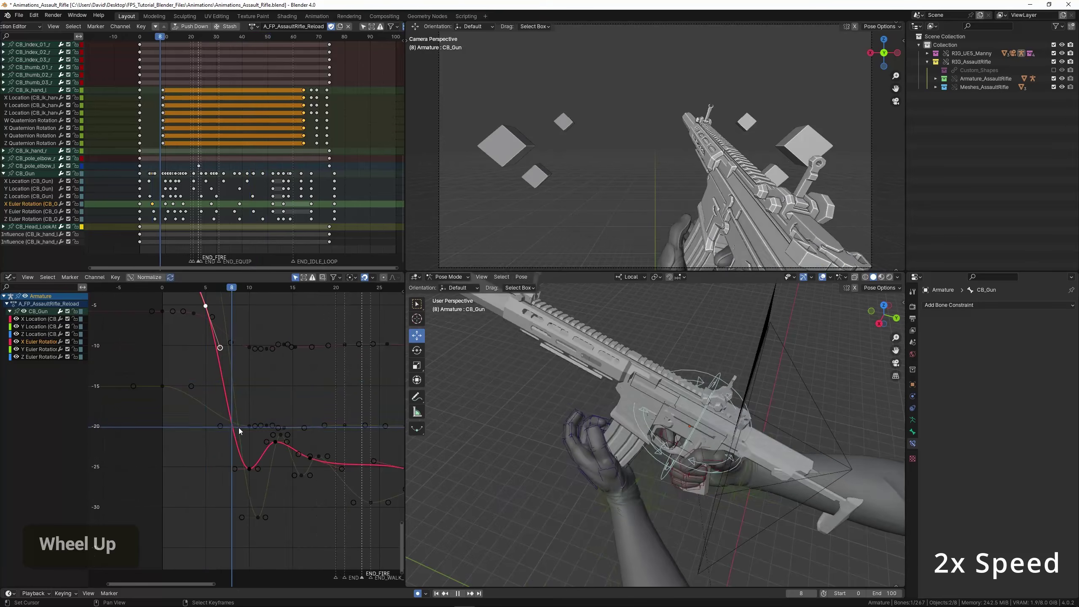
pyautogui.scroll(2, 173, 400)
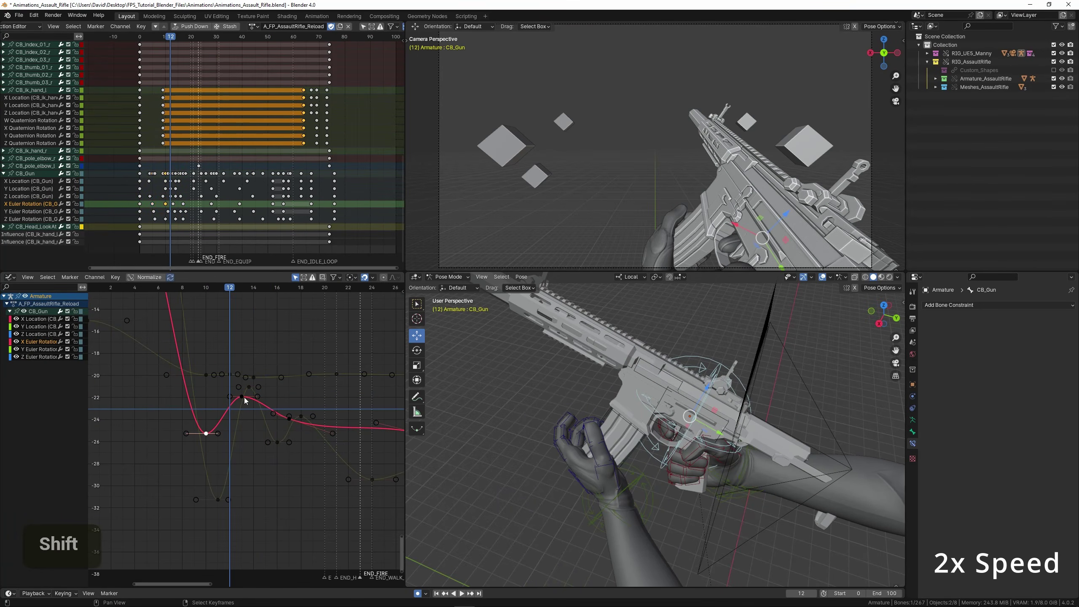
pyautogui.press('g')
pyautogui.press('x')
pyautogui.click(333, 425)
pyautogui.click(207, 416)
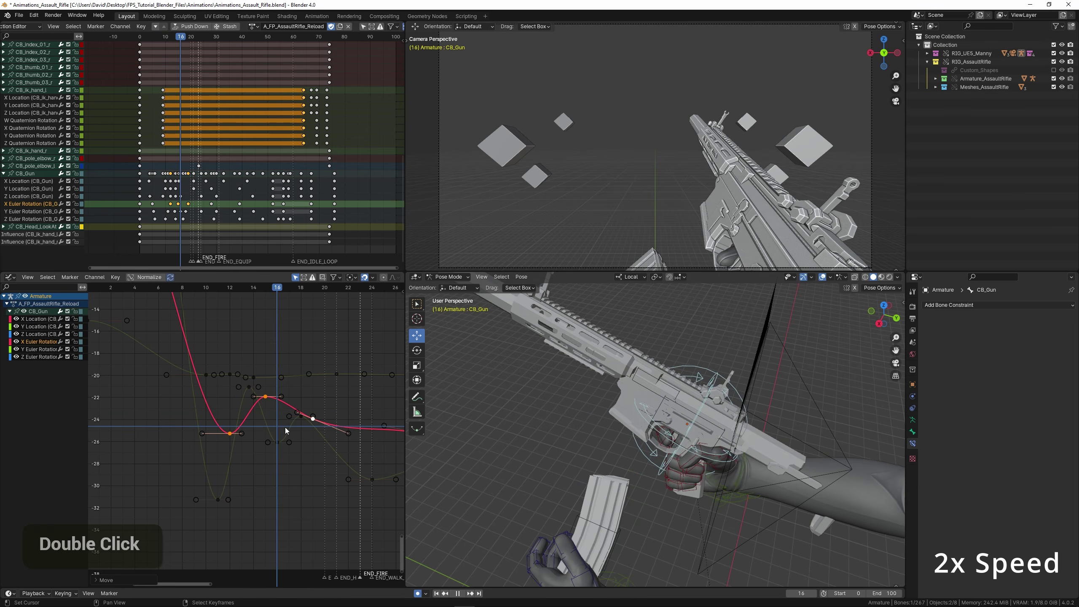
# Move the X Euler Rotation keyframe at frame 15 to about frame 14 at a value near -16.
pyautogui.press('g')
pyautogui.click(257, 340)
pyautogui.moveTo(194, 376); pyautogui.dragTo(251, 387)
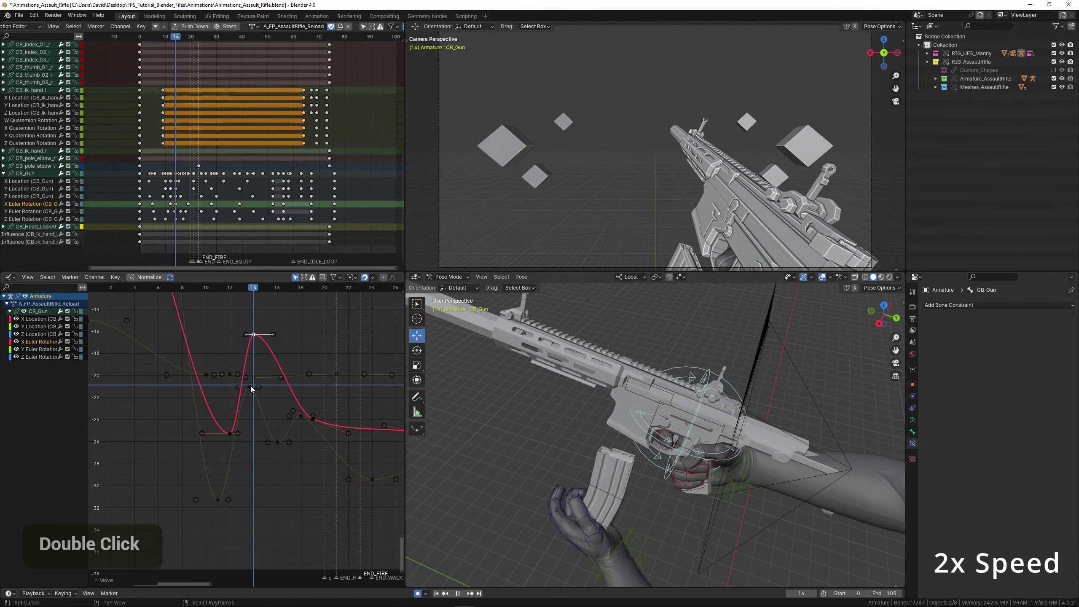
# Raise the X Euler Rotation keyframe at frame 19 to a value near -17 and preview the motion.
pyautogui.rightClick(313, 419)
pyautogui.press('g')
pyautogui.click(315, 339)
pyautogui.moveTo(148, 364); pyautogui.dragTo(156, 367)
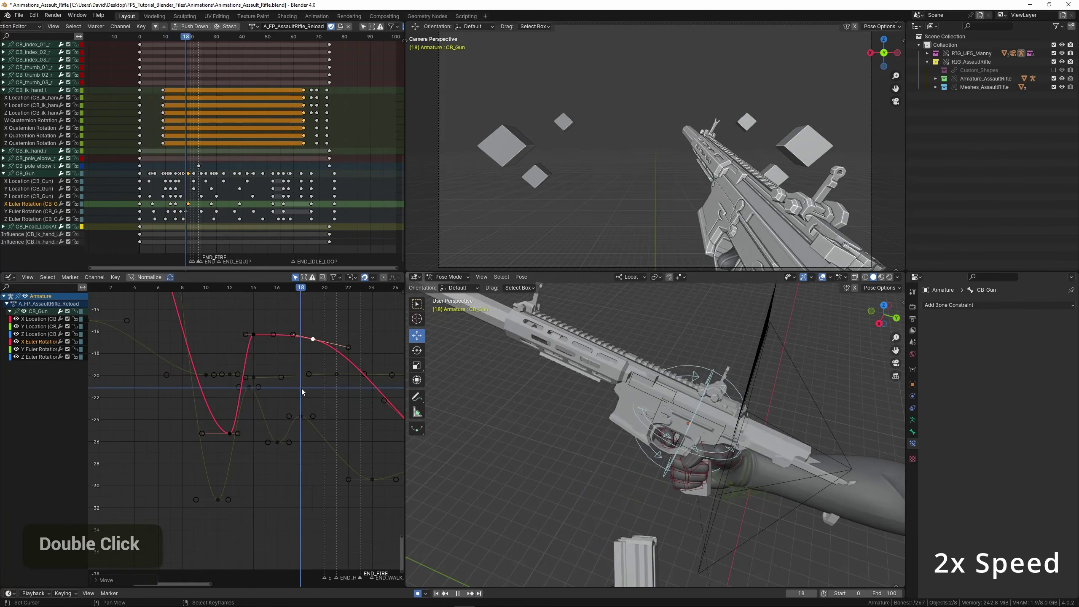
pyautogui.press('space')
pyautogui.scroll(-1, 253, 383)
pyautogui.press('space')
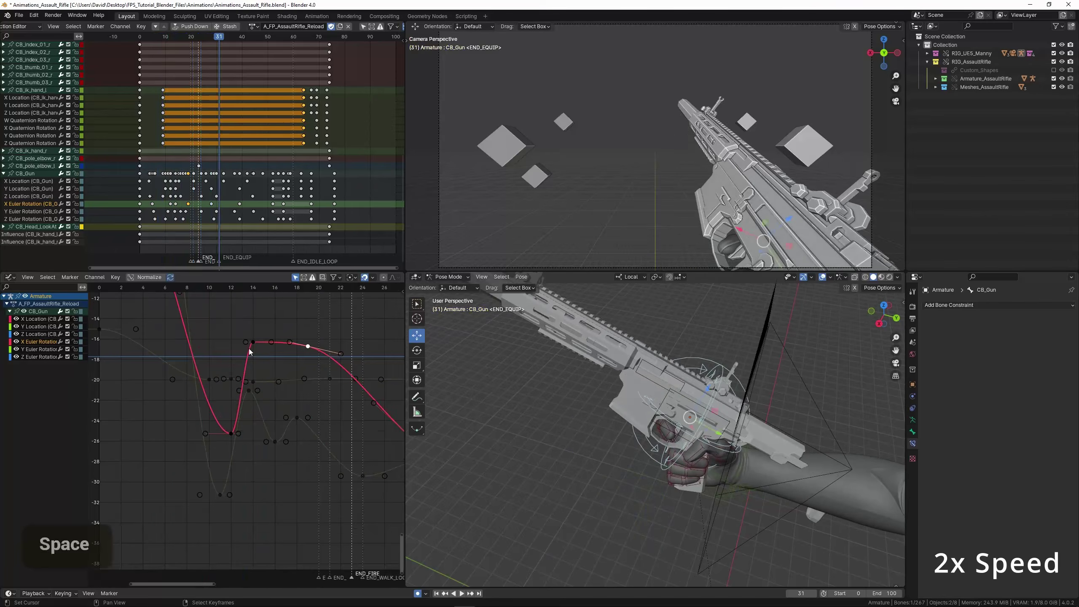
# Lower the X Euler Rotation keyframes at frames 14 and 19 together to values near -21 and -22.
pyautogui.press('g')
pyautogui.press('y')
pyautogui.doubleClick(138, 390)
pyautogui.press('space')
pyautogui.scroll(-2, 143, 393)
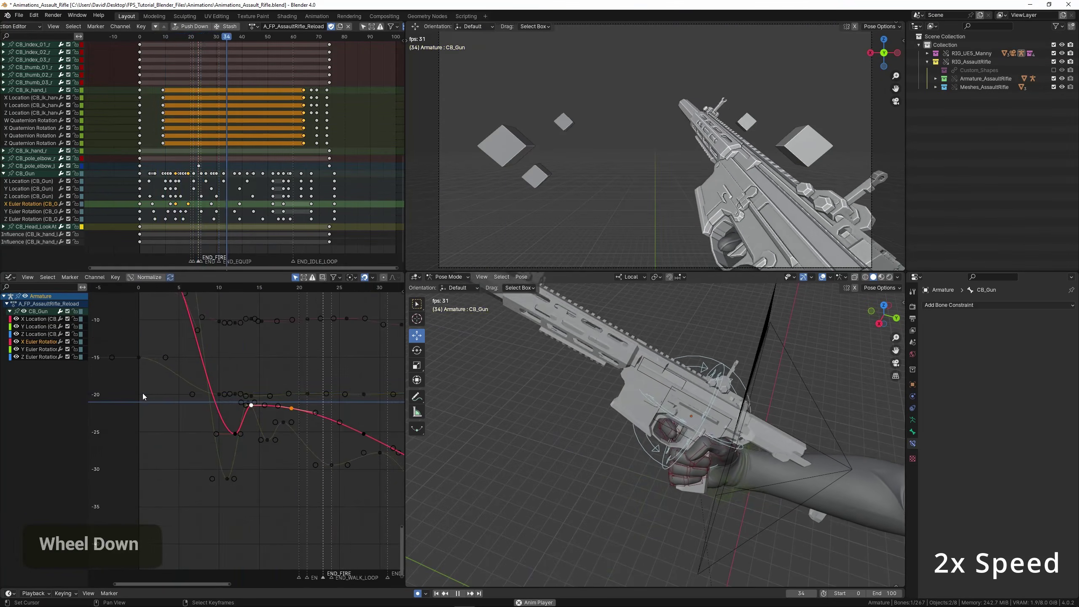
pyautogui.click(143, 393)
pyautogui.click(142, 393)
# Raise the X Euler Rotation keyframe at frame 28 to a value near -22 and play back the change.
pyautogui.moveTo(289, 410); pyautogui.dragTo(220, 383, button='middle')
pyautogui.press('space')
pyautogui.moveTo(221, 384); pyautogui.dragTo(231, 386)
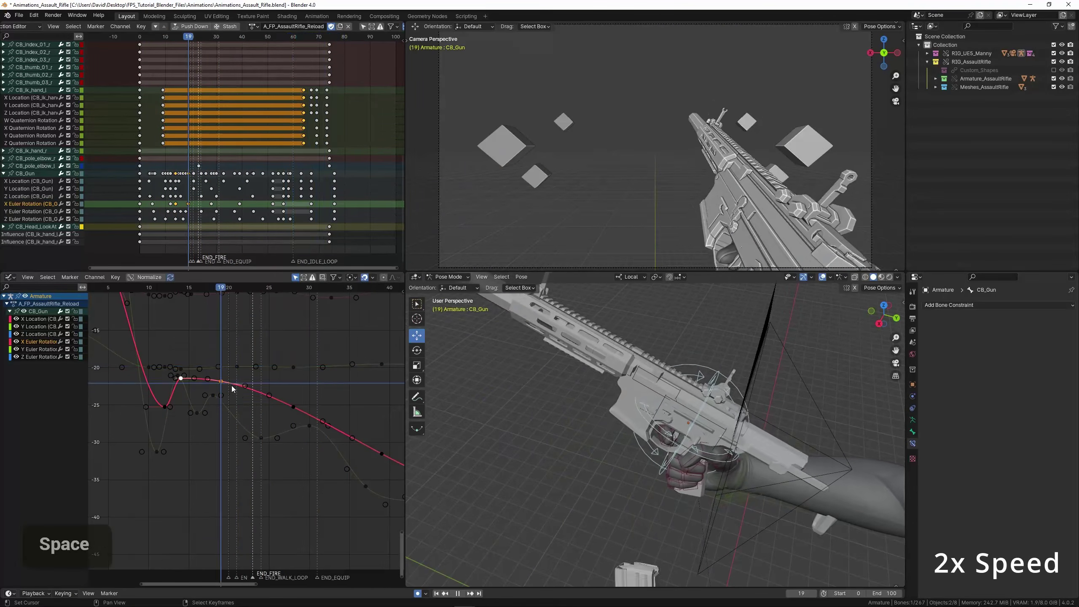
pyautogui.rightClick(294, 408)
pyautogui.press('g')
pyautogui.click(296, 382)
pyautogui.click(205, 367)
pyautogui.press('space')
pyautogui.press('space')
pyautogui.click(184, 359)
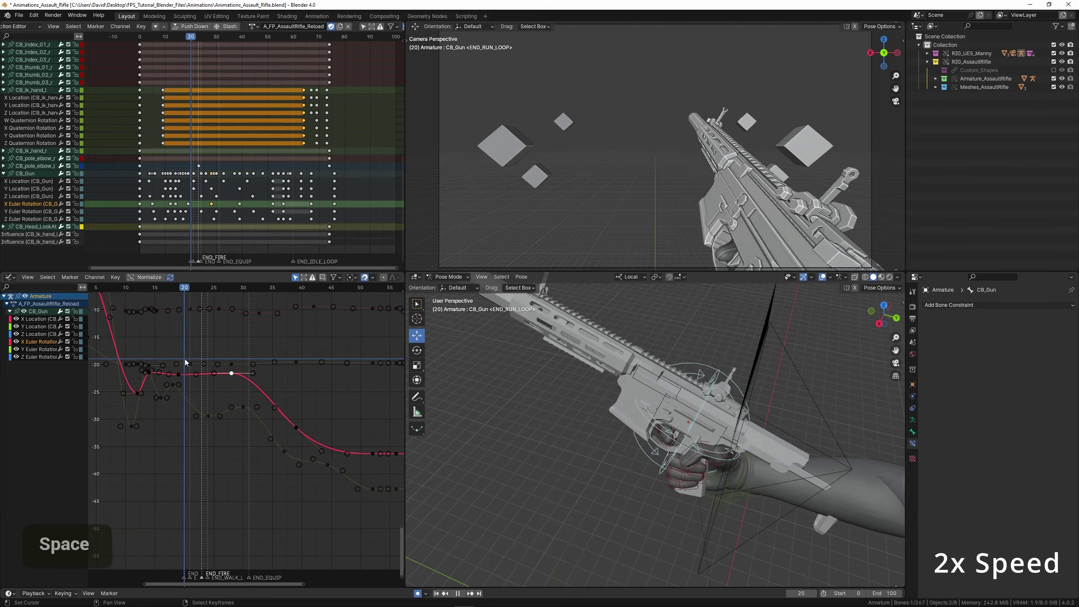
pyautogui.press('space')
pyautogui.press('space')
# Move the X Euler Rotation keyframe at frame 39 to about frame 42 at a value near -28.
pyautogui.scroll(3, 293, 412)
pyautogui.rightClick(311, 426)
pyautogui.moveTo(295, 409); pyautogui.dragTo(326, 409)
pyautogui.moveTo(325, 409); pyautogui.dragTo(225, 371, button='middle')
pyautogui.press('g')
pyautogui.click(238, 373)
pyautogui.press('space')
pyautogui.press('space')
# Rotate the handles of the X Euler Rotation keyframe at frame 42 until nearly level, and play the animation.
pyautogui.press('r')
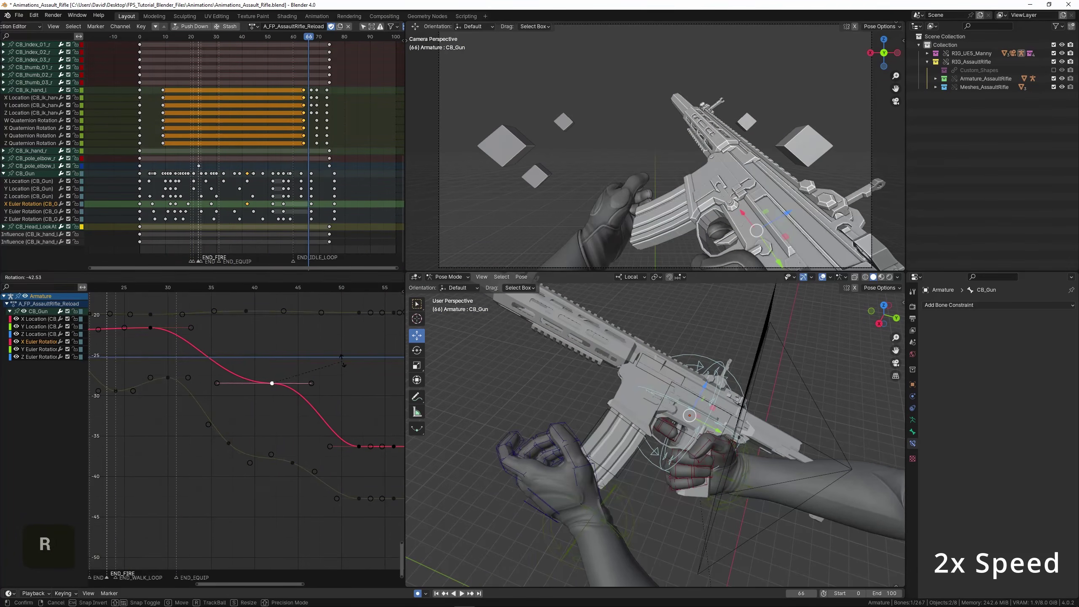
pyautogui.click(255, 393)
pyautogui.click(161, 361)
pyautogui.press('space')
pyautogui.press('space')
# Move the X Euler Rotation keyframe at frame 52 earlier to about frame 48, keeping its value, and play it back.
pyautogui.moveTo(219, 384); pyautogui.dragTo(341, 400)
pyautogui.moveTo(339, 404); pyautogui.dragTo(291, 367, button='middle')
pyautogui.scroll(2, 291, 370)
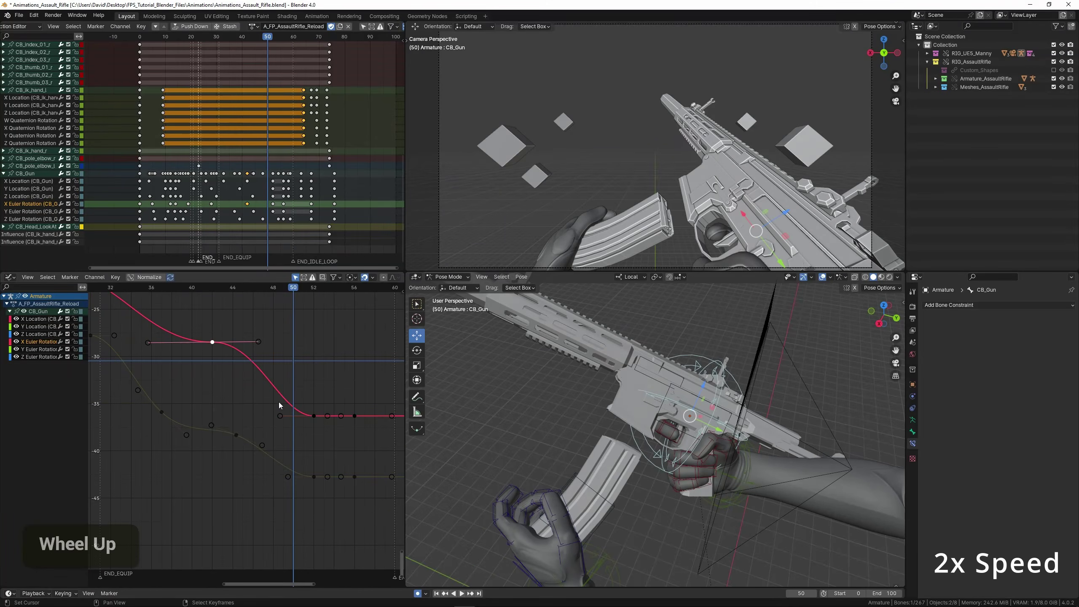
pyautogui.rightClick(312, 418)
pyautogui.press('g')
pyautogui.press('x')
pyautogui.doubleClick(185, 384)
pyautogui.press('space')
pyautogui.scroll(-4, 188, 378)
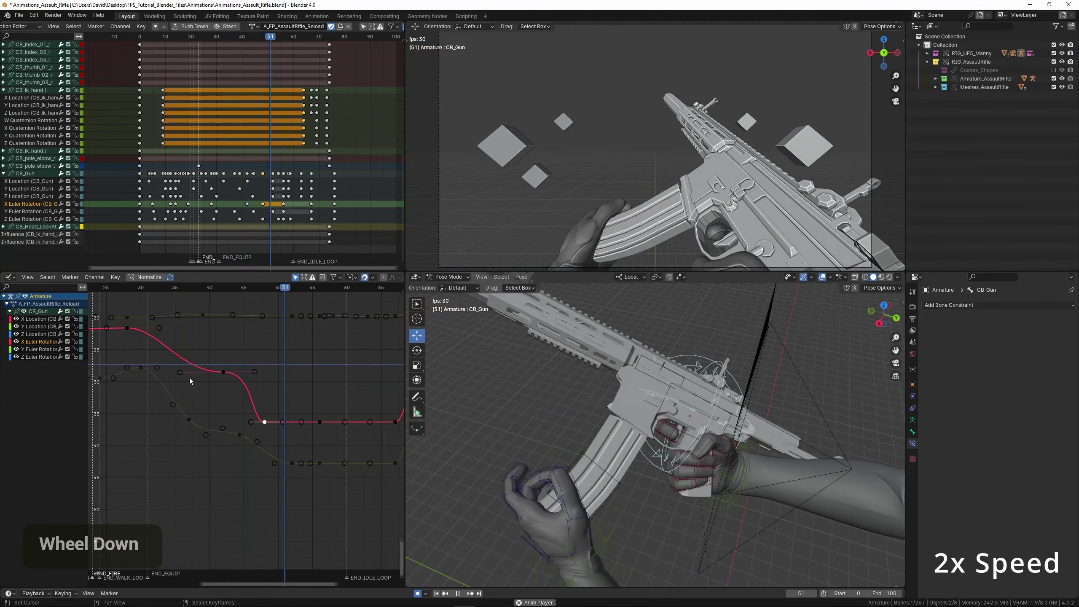
# Move the X Euler Rotation keyframe at frame 42 earlier to about frame 37, and save the file.
pyautogui.press('space')
pyautogui.rightClick(205, 369)
pyautogui.press('g')
pyautogui.click(145, 387)
pyautogui.click(142, 386)
pyautogui.press('space')
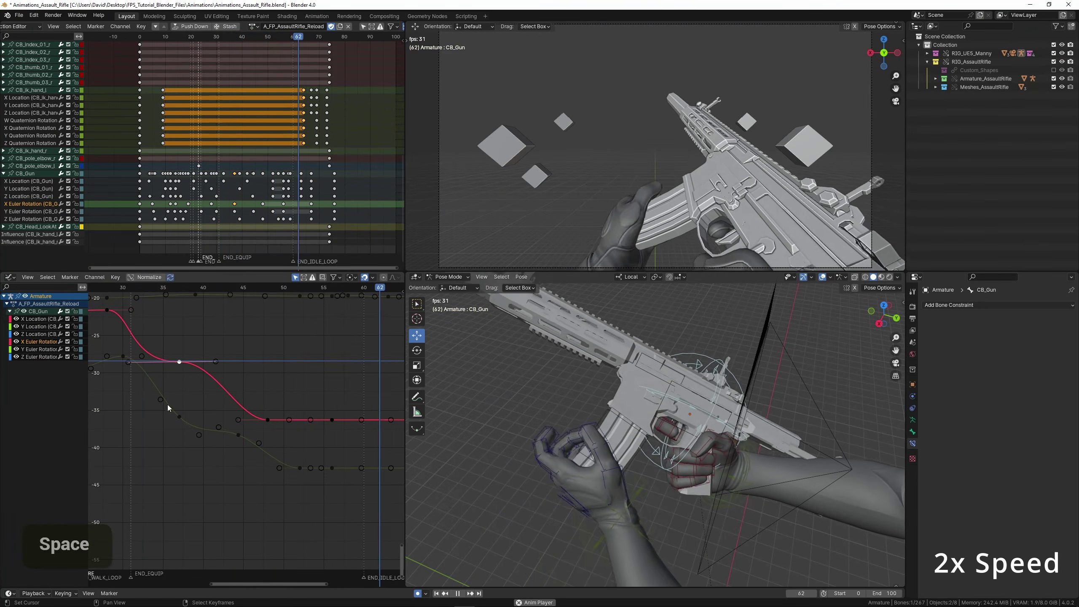
pyautogui.scroll(-9, 167, 404)
pyautogui.moveTo(90, 384); pyautogui.dragTo(136, 389, button='middle')
pyautogui.hotkey('ctrl', 's')
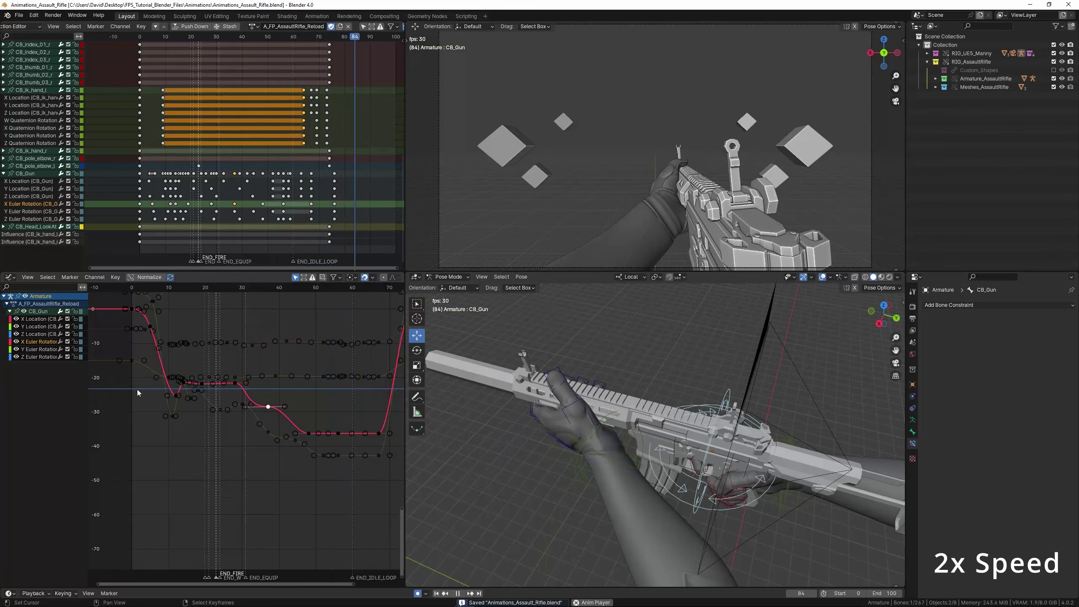
# Insert an X Euler Rotation keyframe at about frame 53 and raise it to a value near -32.4.
pyautogui.moveTo(271, 472); pyautogui.dragTo(208, 459, button='middle')
pyautogui.scroll(5, 208, 459)
pyautogui.press('space')
pyautogui.moveTo(229, 400); pyautogui.dragTo(284, 405)
pyautogui.scroll(4, 257, 404)
pyautogui.moveTo(257, 405); pyautogui.dragTo(222, 405, button='middle')
pyautogui.keyDown('ctrl'); pyautogui.click(255, 404); pyautogui.keyUp('ctrl')
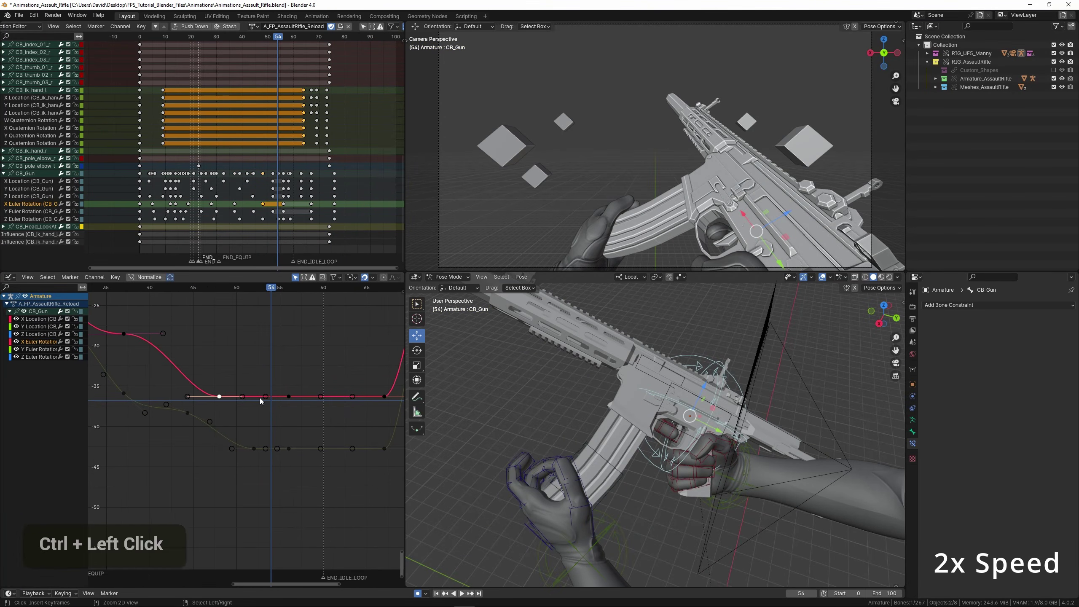
pyautogui.scroll(3, 259, 407)
pyautogui.press('g')
pyautogui.click(259, 350)
# Move the X Euler Rotation keyframes at frames 53 and 56 three frames later, to frames 56 and 59.
pyautogui.moveTo(251, 351); pyautogui.dragTo(304, 368)
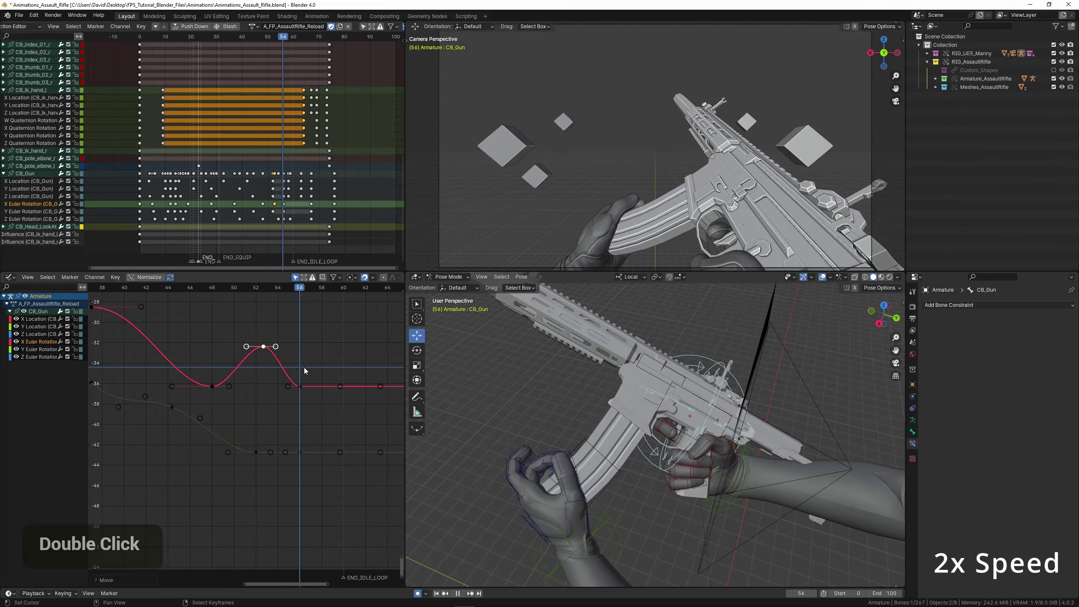
pyautogui.press('g')
pyautogui.press('x')
pyautogui.click(299, 386)
pyautogui.keyDown('shift'); pyautogui.moveTo(300, 389); pyautogui.dragTo(333, 381, button='right'); pyautogui.keyUp('shift')
pyautogui.moveTo(326, 394); pyautogui.dragTo(247, 405, button='middle')
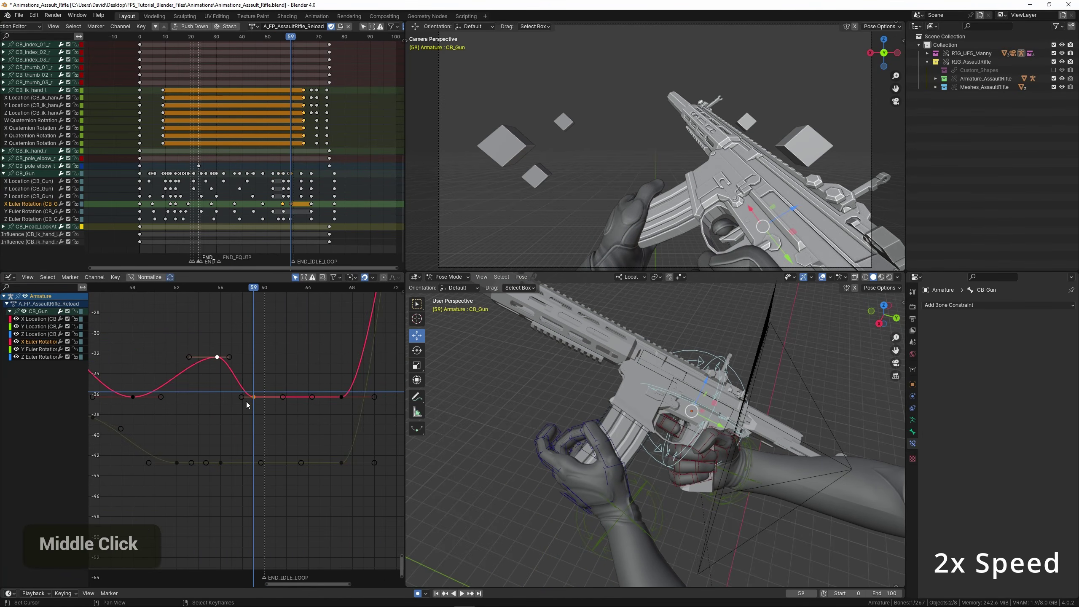
# Lower the X Euler Rotation keyframe at frame 59 to about -40.5, and add a keyframe near frame 61 at about -36.
pyautogui.click(251, 399)
pyautogui.press('g')
pyautogui.click(251, 443)
pyautogui.keyDown('ctrl'); pyautogui.click(271, 420); pyautogui.keyUp('ctrl')
pyautogui.press('g')
pyautogui.click(272, 394)
pyautogui.click(174, 370)
pyautogui.press('space')
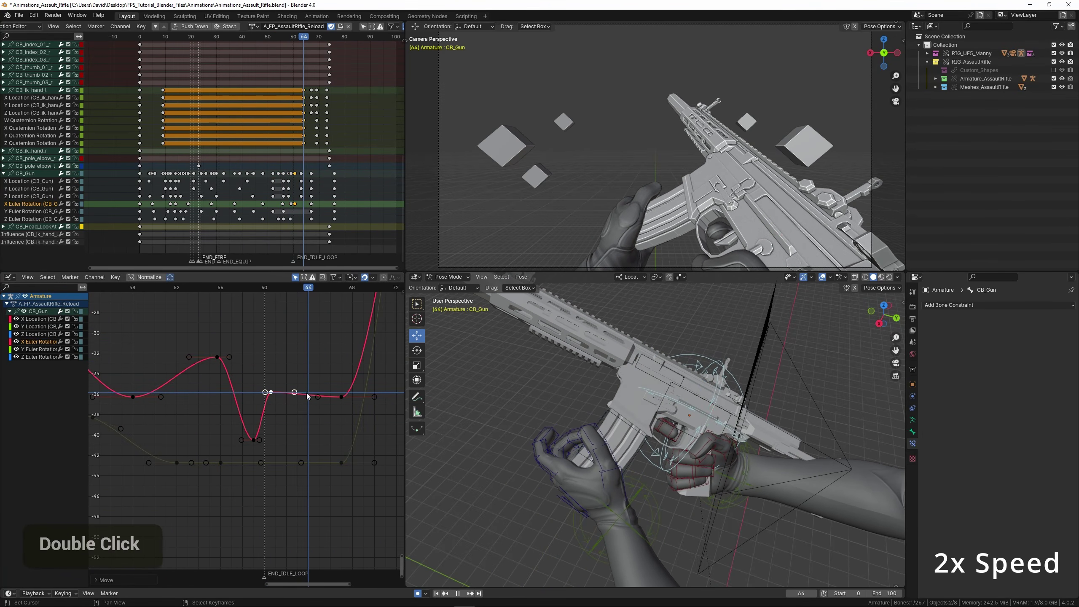
pyautogui.press('space')
# Lower the X Euler Rotation peak to about -34.7 near frame 57, and raise the dip at frame 59 to about -38.
pyautogui.click(217, 356)
pyautogui.press('g')
pyautogui.press('g')
pyautogui.click(253, 418)
pyautogui.click(161, 381)
pyautogui.press('space')
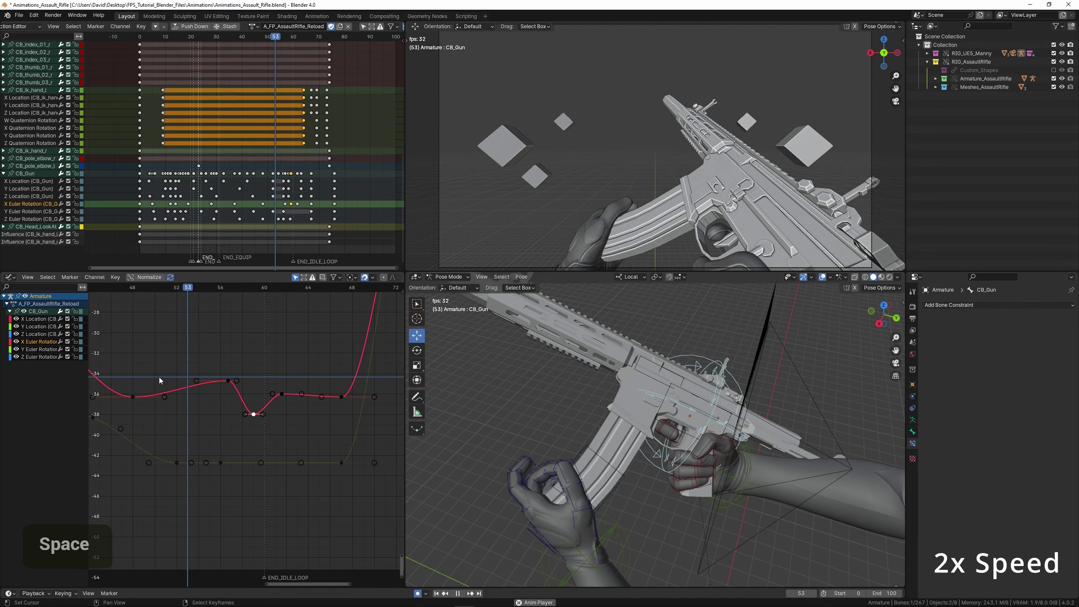
# Try lowering the X Euler Rotation dip at frame 59 to about -40.6, and play the animation.
pyautogui.press('space')
pyautogui.press('g')
pyautogui.click(253, 443)
pyautogui.click(189, 388)
pyautogui.press('space')
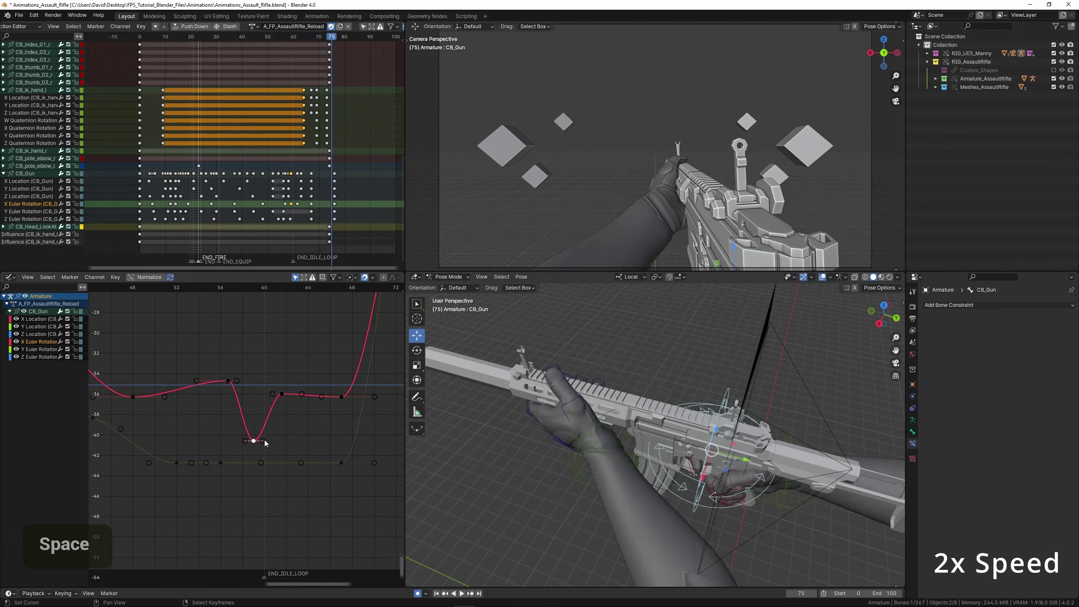
# Raise the X Euler Rotation dip at frame 59 to make it shallower, play it back, and save the file.
pyautogui.press('space')
pyautogui.press('g')
pyautogui.click(263, 413)
pyautogui.click(171, 380)
pyautogui.press('space')
pyautogui.press('space')
pyautogui.moveTo(157, 380); pyautogui.dragTo(258, 397, button='middle')
pyautogui.hotkey('ctrl', 's')
# Insert a keyframe at frame 5 on the CB_Gun Y Location curve and lower it to about -21.2.
pyautogui.doubleClick(37, 329)
pyautogui.press('KP_Decimal')
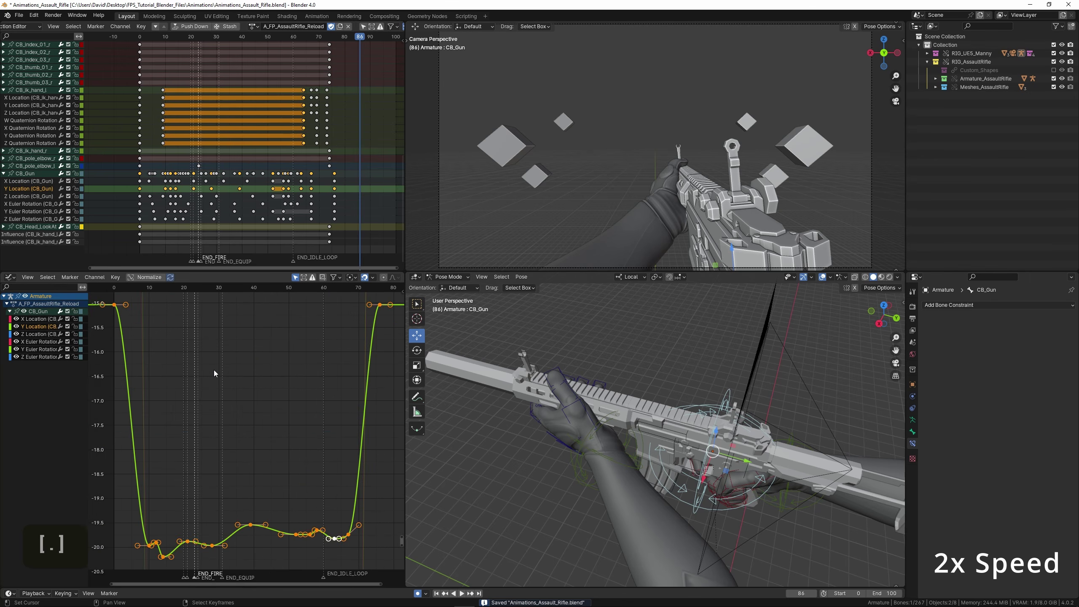
pyautogui.keyDown('ctrl'); pyautogui.moveTo(214, 370); pyautogui.dragTo(147, 383, button='middle'); pyautogui.keyUp('ctrl')
pyautogui.scroll(5, 147, 383)
pyautogui.moveTo(168, 385); pyautogui.dragTo(207, 385)
pyautogui.scroll(3, 241, 444)
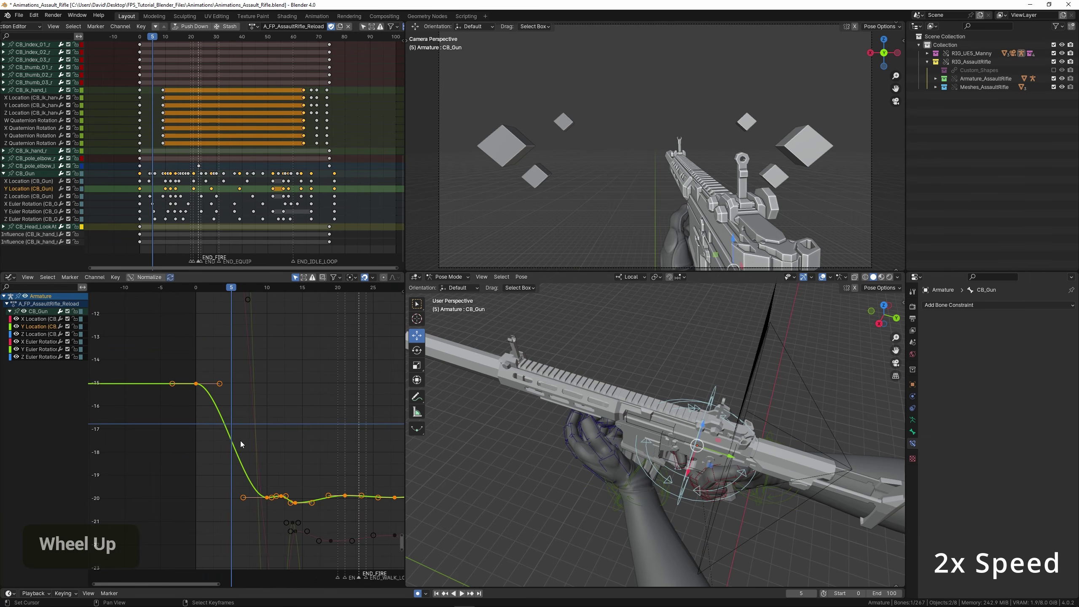
pyautogui.rightClick(196, 384)
pyautogui.keyDown('ctrl'); pyautogui.click(232, 452); pyautogui.keyUp('ctrl')
pyautogui.press('g')
pyautogui.press('y')
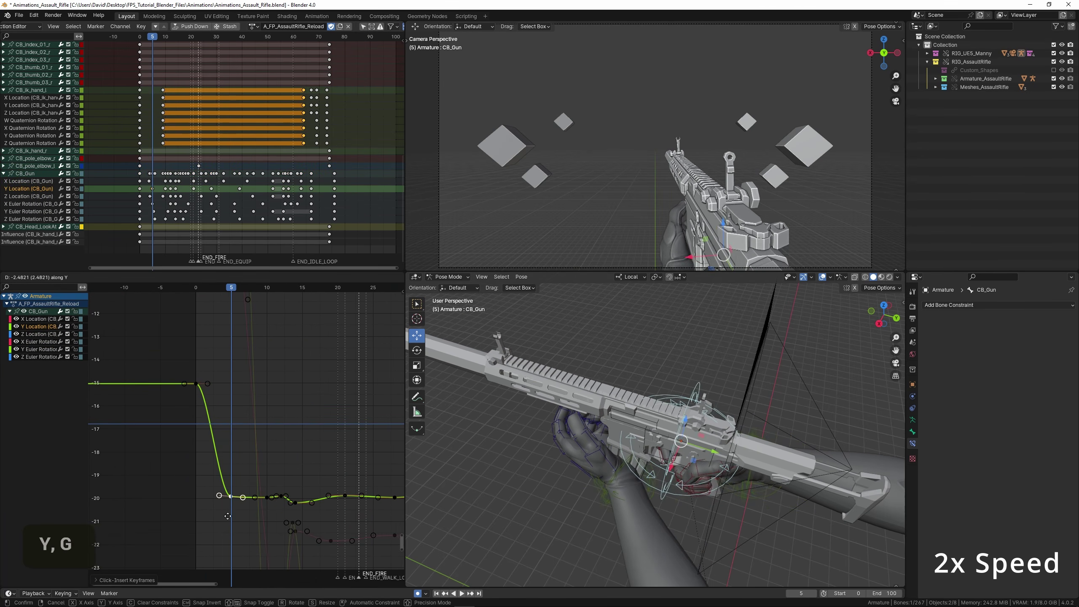
pyautogui.click(250, 506)
# Play the animation, and move the Y Location keyframe at frame 5 to frame 4 at about -18.3.
pyautogui.moveTo(251, 501); pyautogui.dragTo(284, 482)
pyautogui.moveTo(284, 483); pyautogui.dragTo(280, 396, button='middle')
pyautogui.scroll(4, 280, 396)
pyautogui.click(161, 389)
pyautogui.press('space')
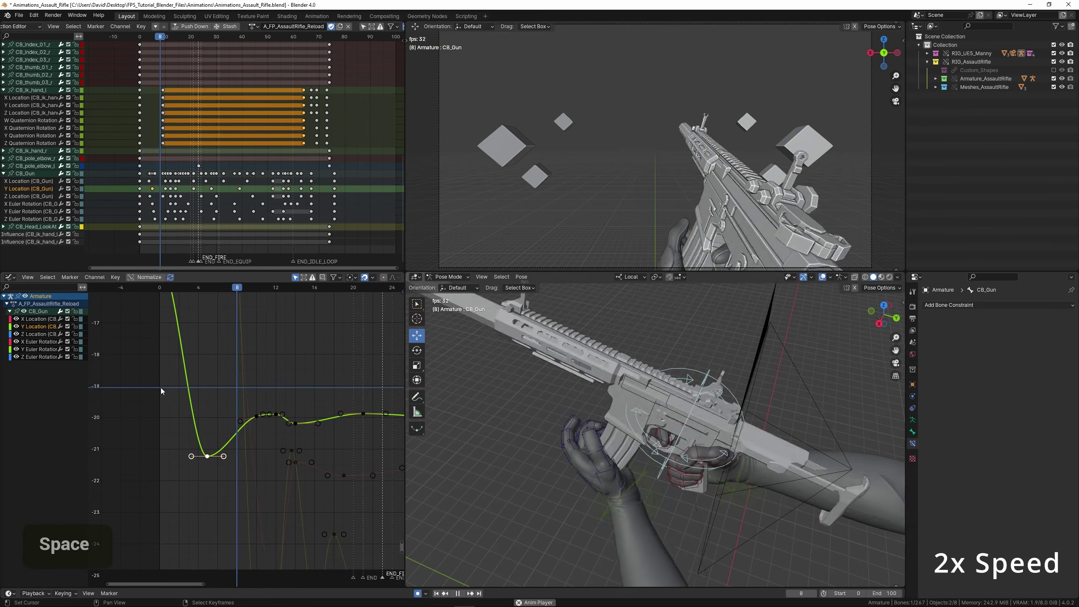
pyautogui.click(165, 414)
pyautogui.press('space')
pyautogui.press('space')
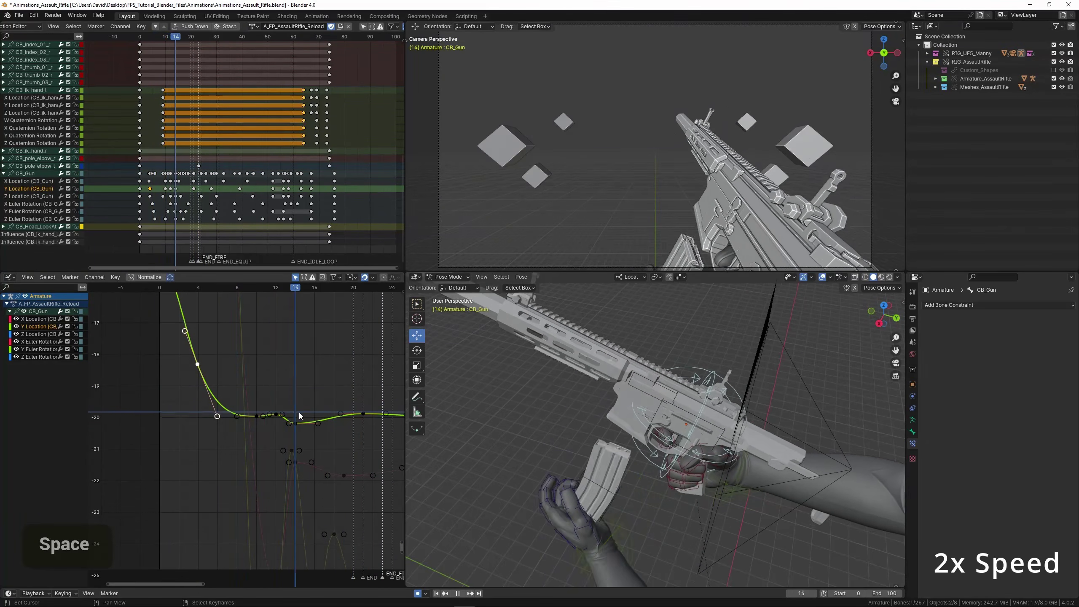
# Scale down the vertical swing of the Y Euler Rotation keyframes between frames 11 and 18, and play it back.
pyautogui.doubleClick(37, 351)
pyautogui.press('KP_Decimal')
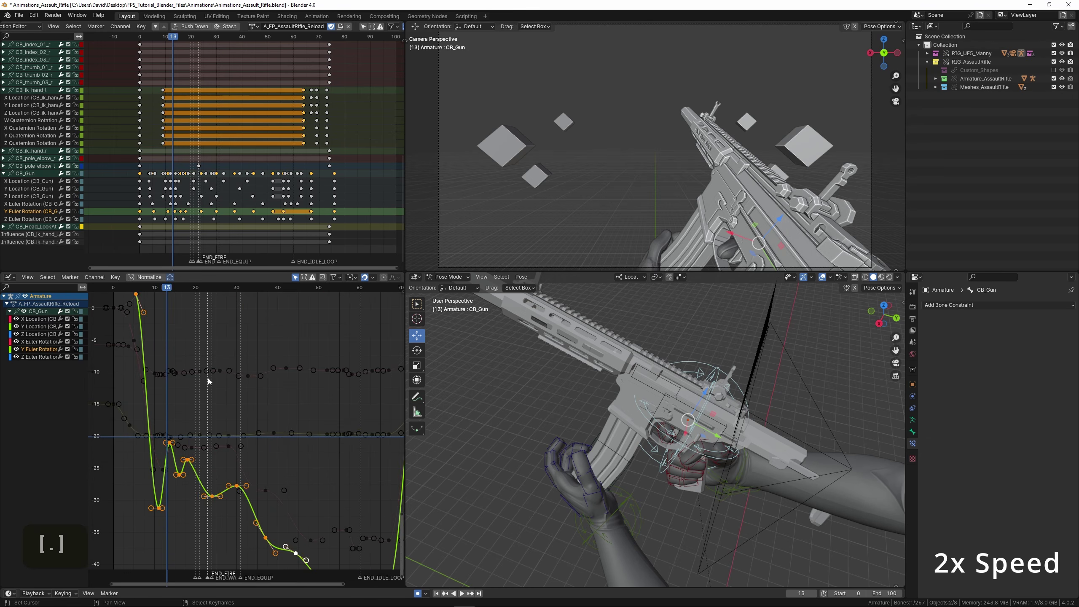
pyautogui.moveTo(207, 378); pyautogui.dragTo(276, 327, button='middle')
pyautogui.scroll(7, 274, 375)
pyautogui.rightClick(234, 374)
pyautogui.rightClick(236, 371)
pyautogui.scroll(3, 262, 401)
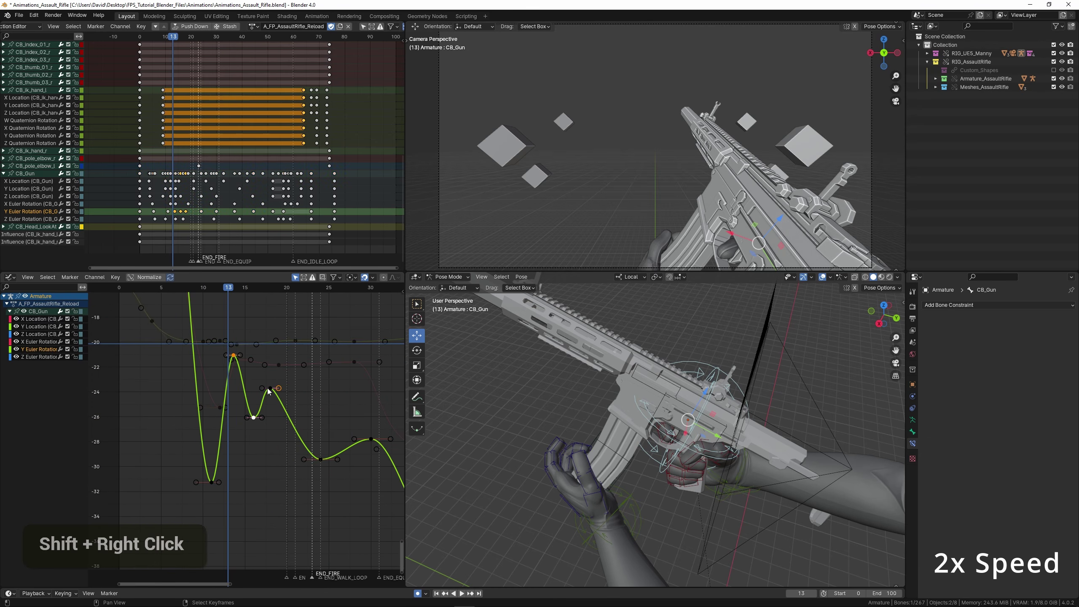
pyautogui.press('s')
pyautogui.press('y')
pyautogui.click(170, 381)
pyautogui.press('space')
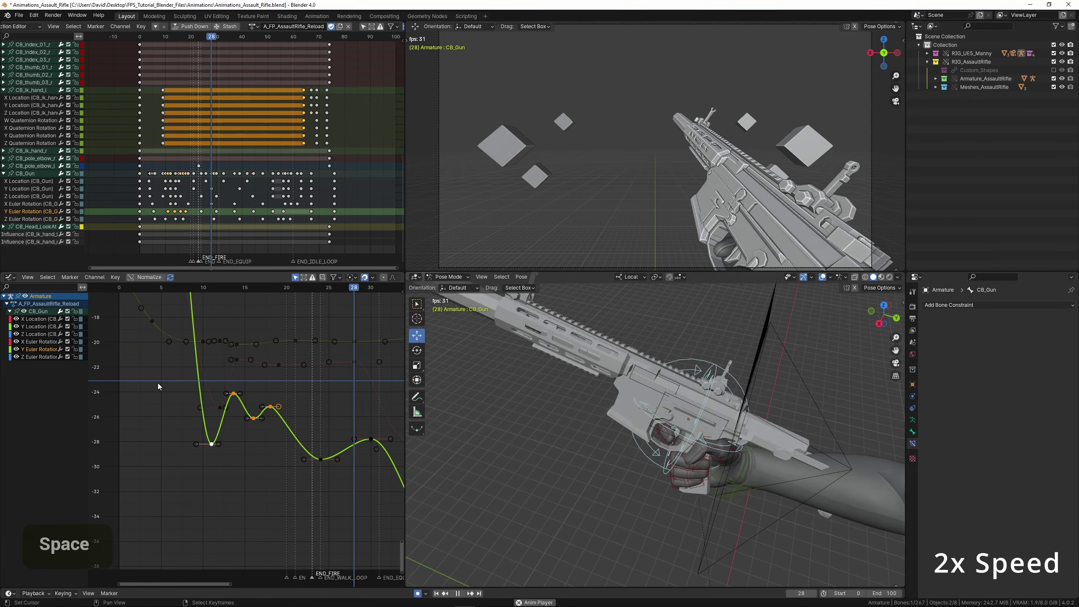
# Move the Z Euler Rotation keyframes at frames 10 and 14 vertically to about 4 and 9, and play the animation.
pyautogui.scroll(-2, 150, 384)
pyautogui.doubleClick(39, 356)
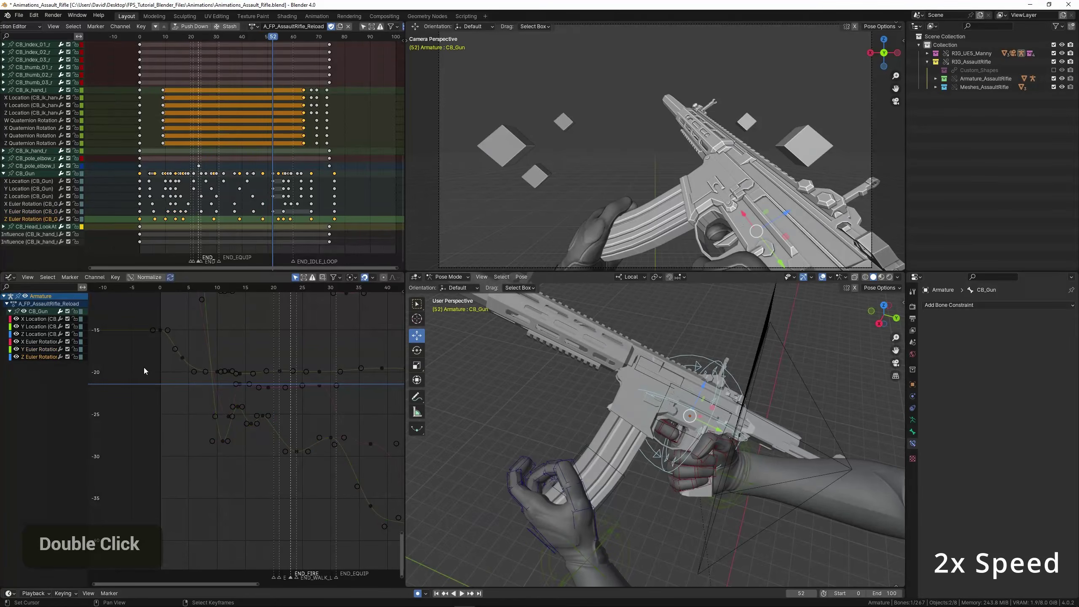
pyautogui.press('KP_Decimal')
pyautogui.scroll(6, 140, 521)
pyautogui.moveTo(139, 521); pyautogui.dragTo(223, 432, button='middle')
pyautogui.scroll(3, 223, 432)
pyautogui.moveTo(187, 392); pyautogui.dragTo(290, 388)
pyautogui.rightClick(298, 378)
pyautogui.press('g')
pyautogui.press('y')
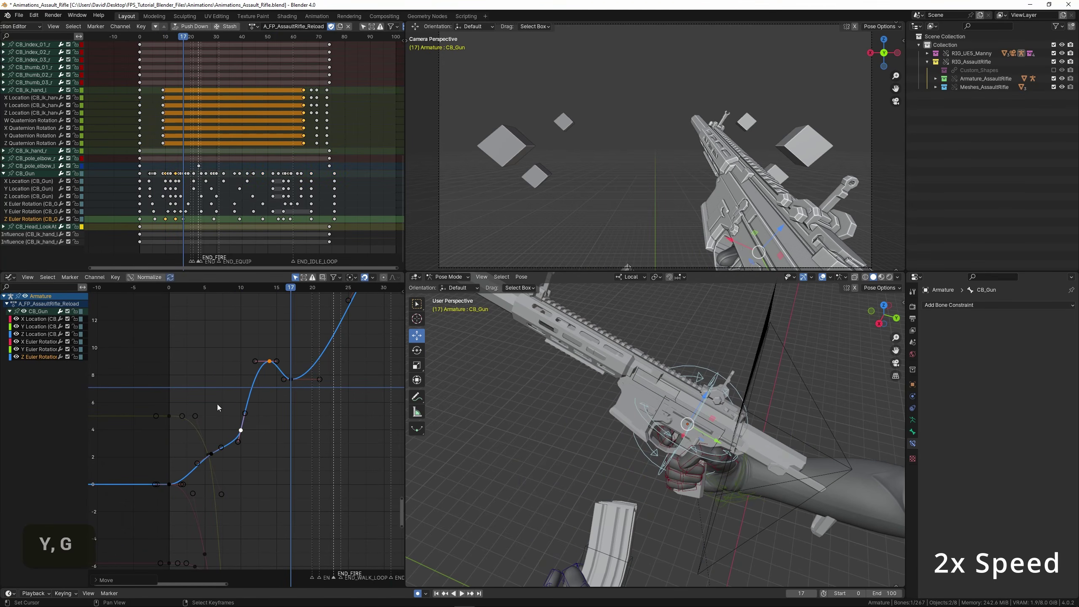
pyautogui.click(177, 393)
pyautogui.press('space')
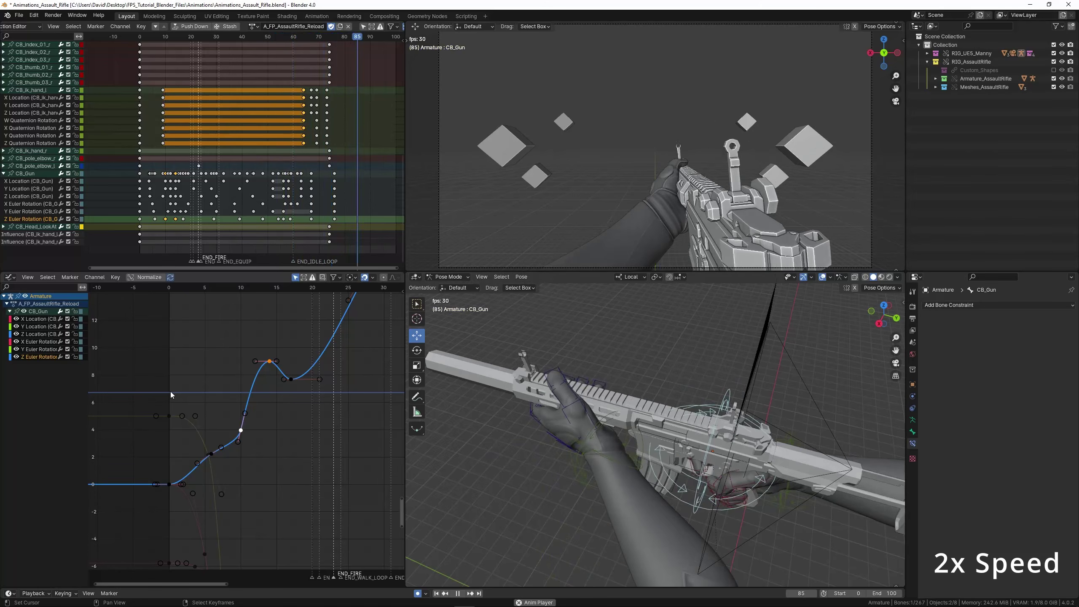
pyautogui.press('space')
# Save the file, and move the Y Location keyframe at frame 39 later to about frame 44, near -19.5.
pyautogui.doubleClick(38, 326)
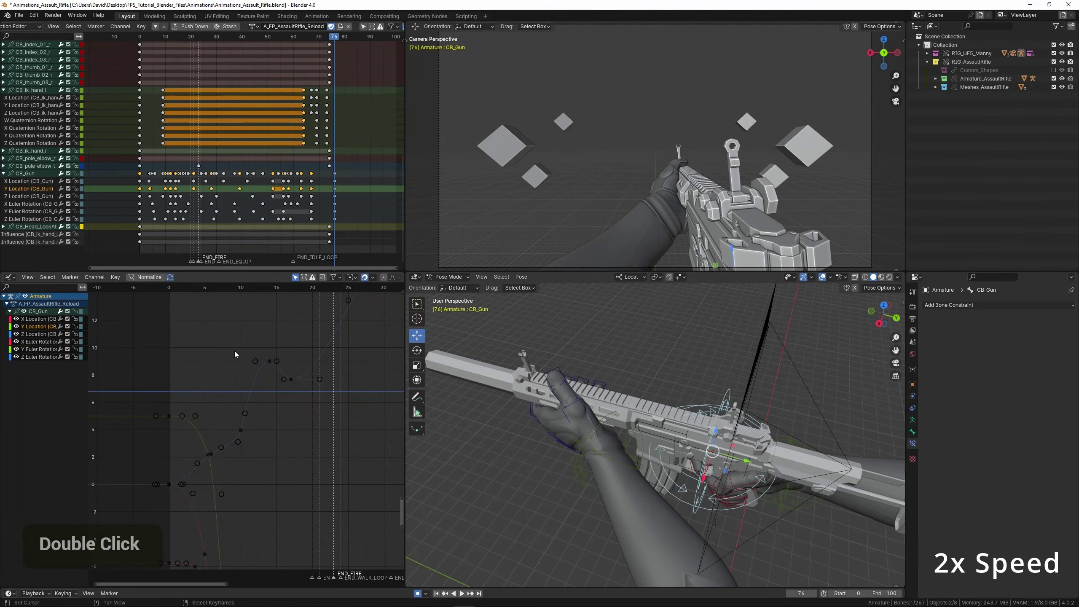
pyautogui.press('KP_Decimal')
pyautogui.hotkey('ctrl', 's')
pyautogui.moveTo(230, 392); pyautogui.dragTo(304, 332, button='middle')
pyautogui.moveTo(192, 387); pyautogui.dragTo(259, 402)
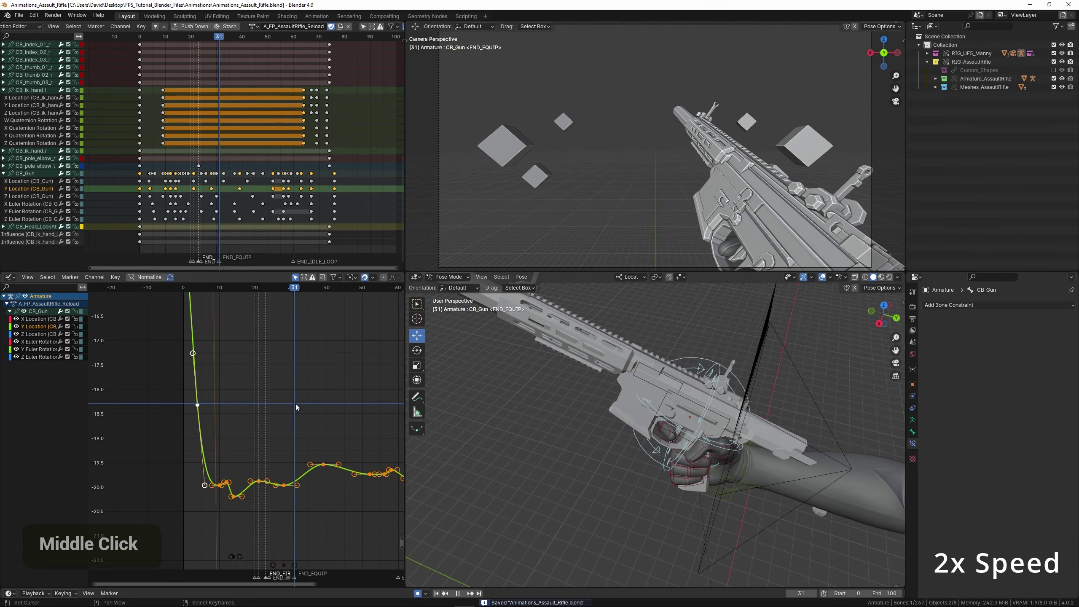
pyautogui.moveTo(297, 462); pyautogui.dragTo(256, 391, button='middle')
pyautogui.scroll(7, 256, 391)
pyautogui.moveTo(256, 391); pyautogui.dragTo(302, 386)
pyautogui.rightClick(303, 394)
pyautogui.press('g')
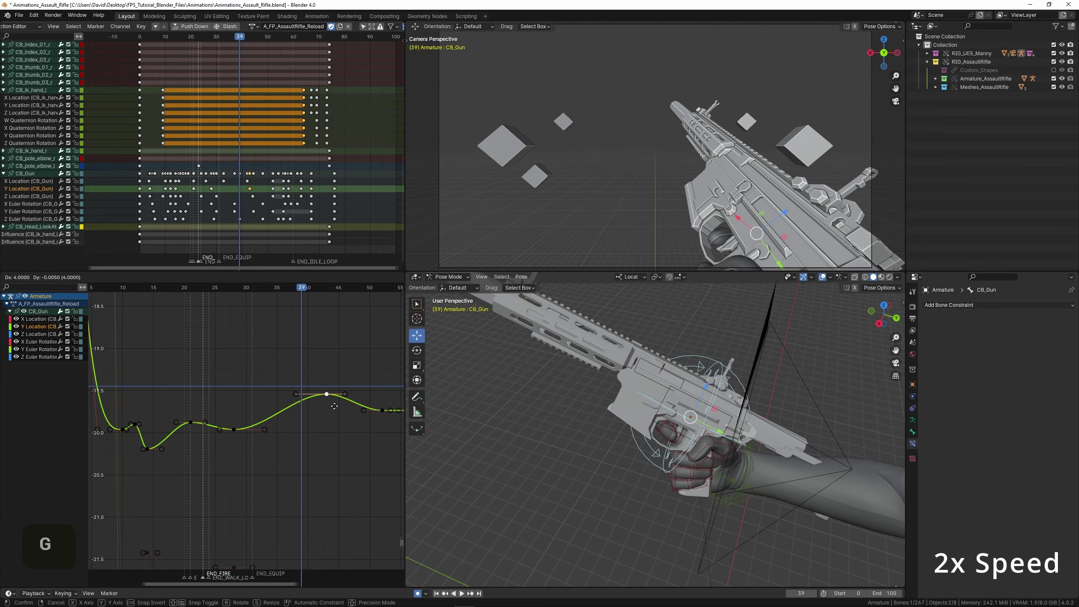
pyautogui.click(340, 407)
# Insert a Y Location keyframe at about frame 37, lower it to about -21.2, and scale its handles.
pyautogui.keyDown('ctrl'); pyautogui.click(287, 411); pyautogui.keyUp('ctrl')
pyautogui.click(289, 411)
pyautogui.press('g')
pyautogui.click(289, 531)
pyautogui.press('s')
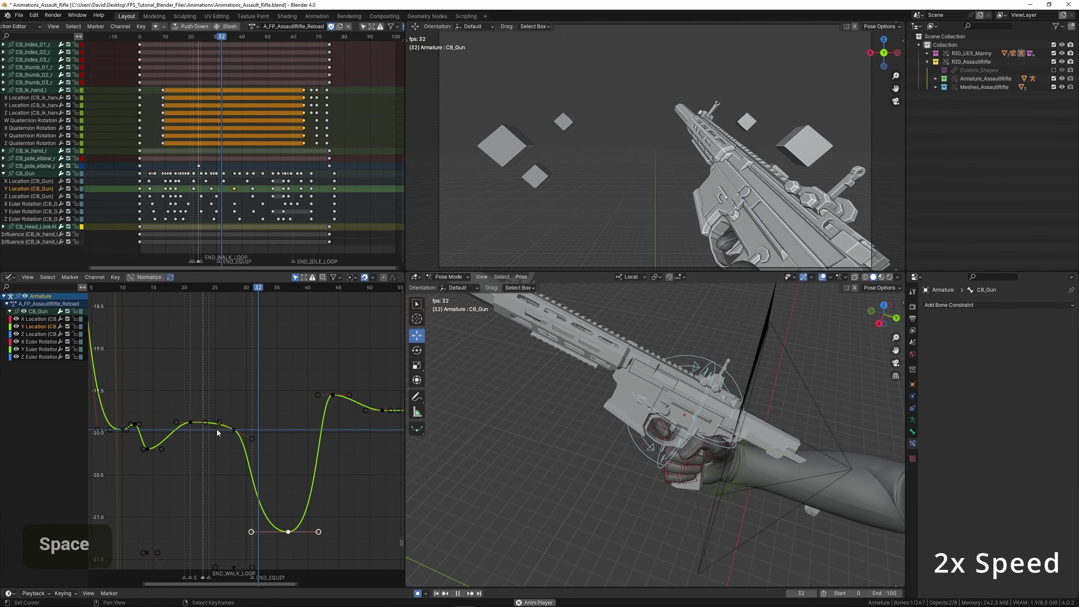
# Try moving the Y Location dip keyframe at frame 37 to about frame 39, and play the animation.
pyautogui.press('space')
pyautogui.scroll(-2, 182, 426)
pyautogui.press('g')
pyautogui.press('x')
pyautogui.click(191, 424)
pyautogui.click(167, 419)
pyautogui.press('space')
pyautogui.scroll(-5, 168, 419)
pyautogui.click(138, 410)
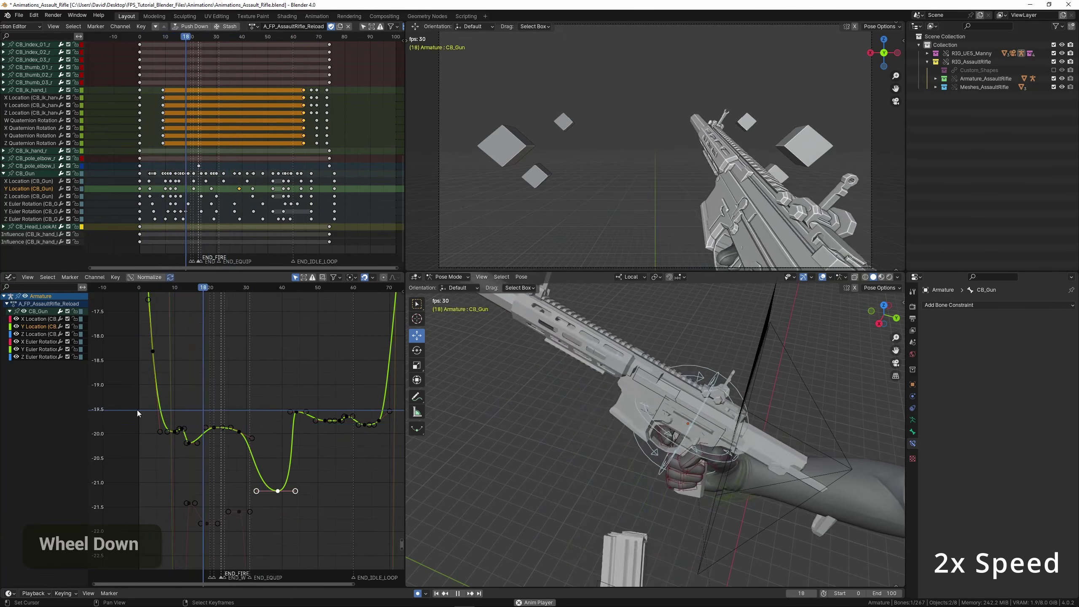
# Move the Y Location dip and the keyframe before it two frames earlier, to about frames 37 and 26, and play back.
pyautogui.scroll(2, 245, 441)
pyautogui.press('space')
pyautogui.press('g')
pyautogui.press('x')
pyautogui.click(267, 451)
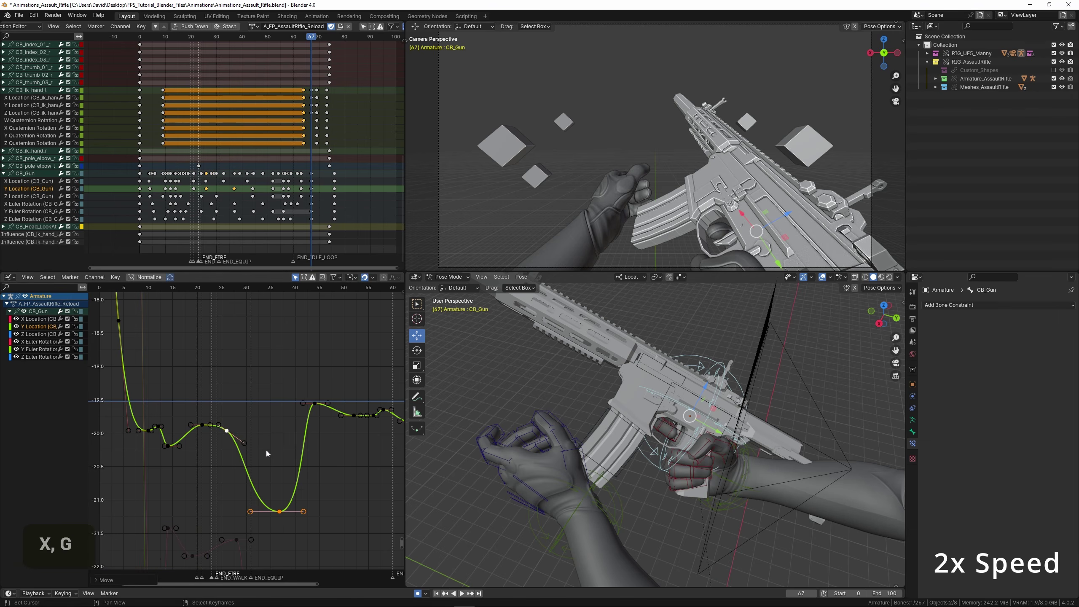
pyautogui.click(214, 422)
pyautogui.press('space')
pyautogui.click(217, 418)
pyautogui.press('space')
# Raise the Y Location peak keyframe at frame 44 to about -19.35.
pyautogui.moveTo(310, 405); pyautogui.dragTo(250, 395, button='middle')
pyautogui.scroll(6, 250, 395)
pyautogui.rightClick(257, 393)
pyautogui.press('g')
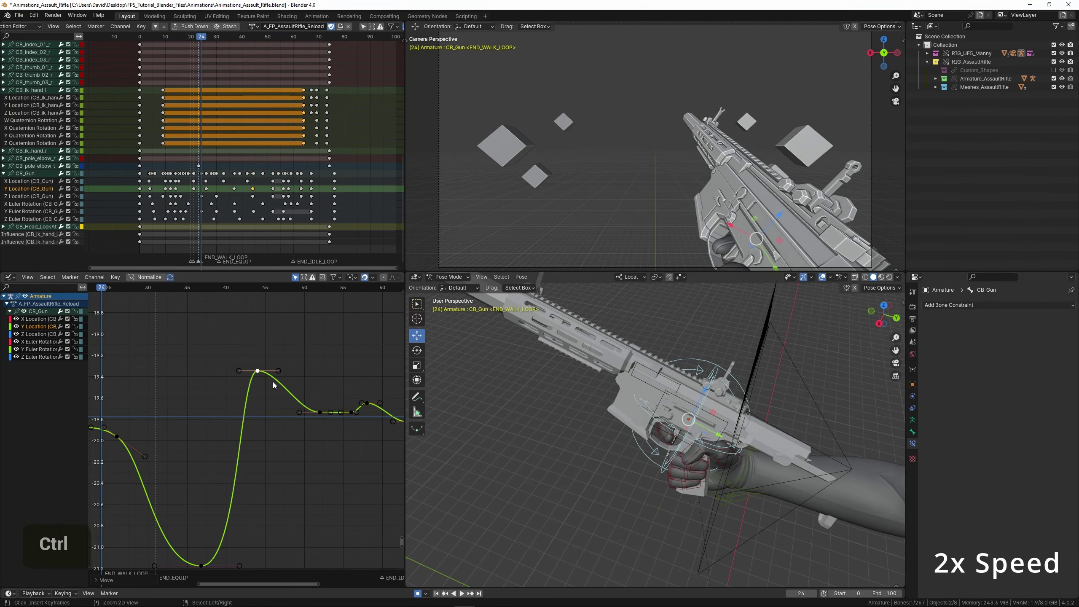
# Insert a Y Location keyframe after the peak, at about frame 47 and a value near -19.9, and play the animation.
pyautogui.keyDown('ctrl'); pyautogui.click(279, 385); pyautogui.keyUp('ctrl')
pyautogui.press('g')
pyautogui.click(206, 410)
pyautogui.press('space')
pyautogui.scroll(-5, 206, 410)
pyautogui.click(171, 414)
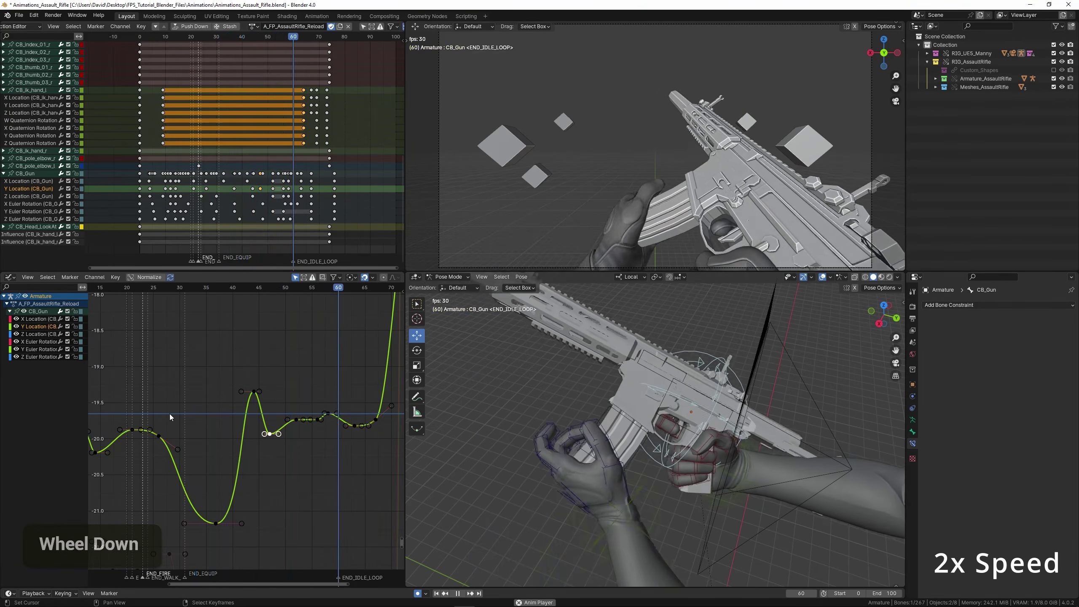
# Shift the Y Location keyframes at frames 37, 44 and 47 four frames earlier, to about frames 33, 40 and 43.
pyautogui.press('space')
pyautogui.rightClick(205, 371)
pyautogui.press('b')
pyautogui.moveTo(207, 371); pyautogui.dragTo(291, 457)
pyautogui.press('b')
pyautogui.moveTo(206, 496); pyautogui.dragTo(239, 538)
pyautogui.click(238, 487)
pyautogui.click(114, 395)
pyautogui.press('space')
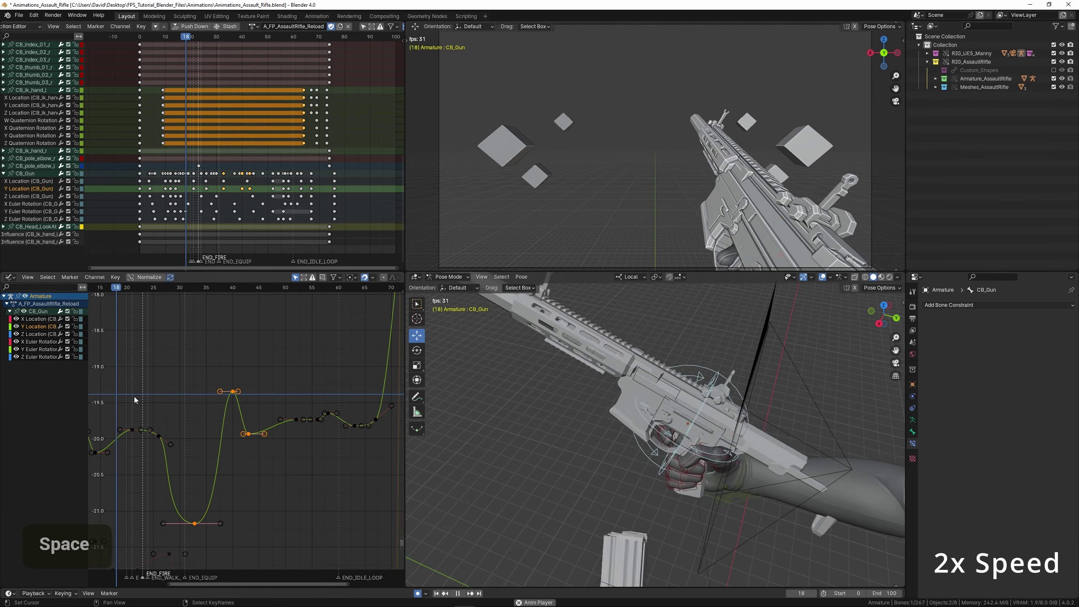
# Review the reload playback from the side, from an angled perspective, and in the maximized camera view.
pyautogui.moveTo(145, 404); pyautogui.dragTo(188, 403, button='middle')
pyautogui.click(141, 401)
pyautogui.scroll(-5, 139, 402)
pyautogui.click(128, 398)
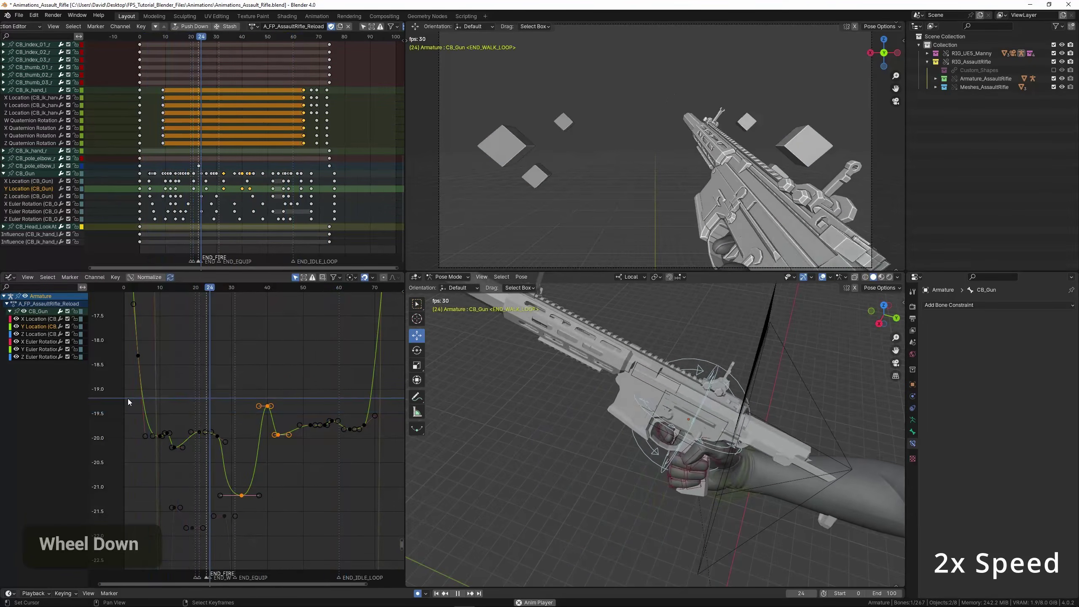
pyautogui.press('KP_3')
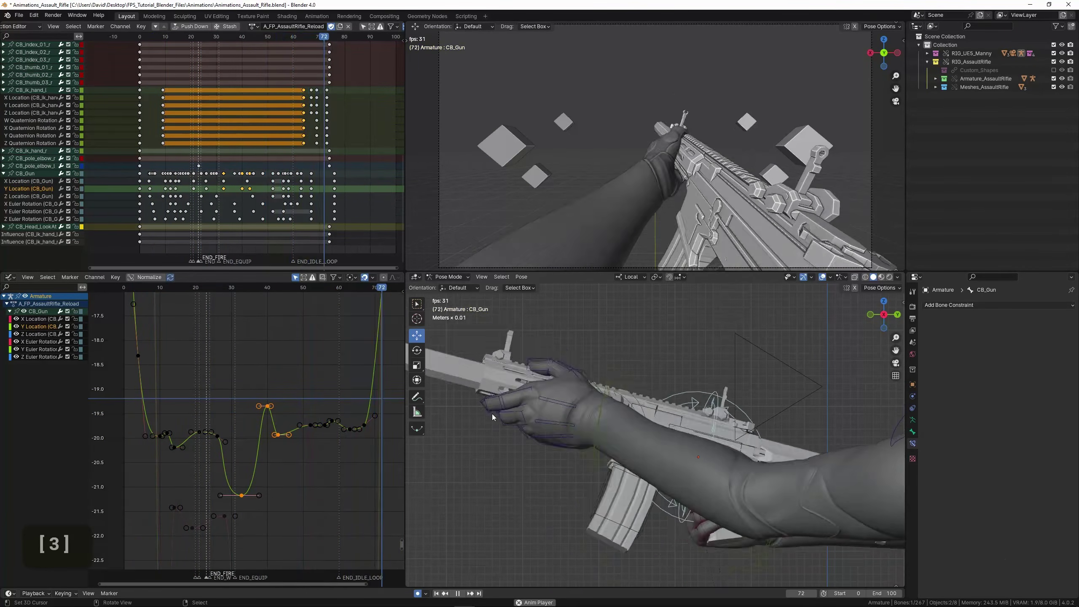
pyautogui.scroll(-2, 501, 422)
pyautogui.keyDown('shift'); pyautogui.moveTo(538, 454); pyautogui.dragTo(557, 416, button='middle'); pyautogui.keyUp('shift')
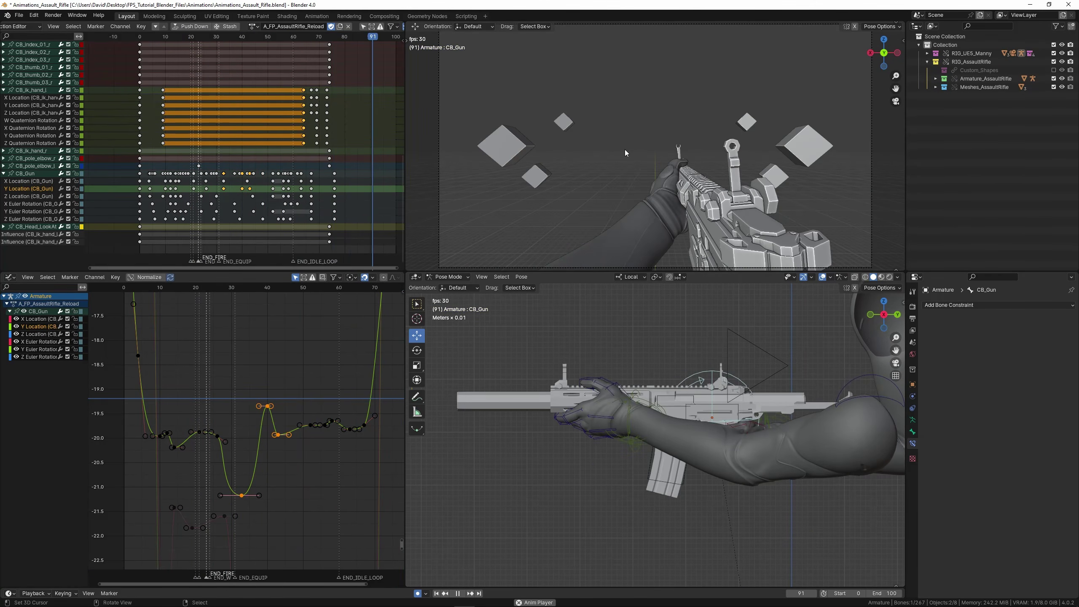
pyautogui.moveTo(634, 365); pyautogui.dragTo(698, 384, button='middle')
pyautogui.scroll(-2, 688, 382)
pyautogui.moveTo(612, 406); pyautogui.dragTo(585, 382, button='middle')
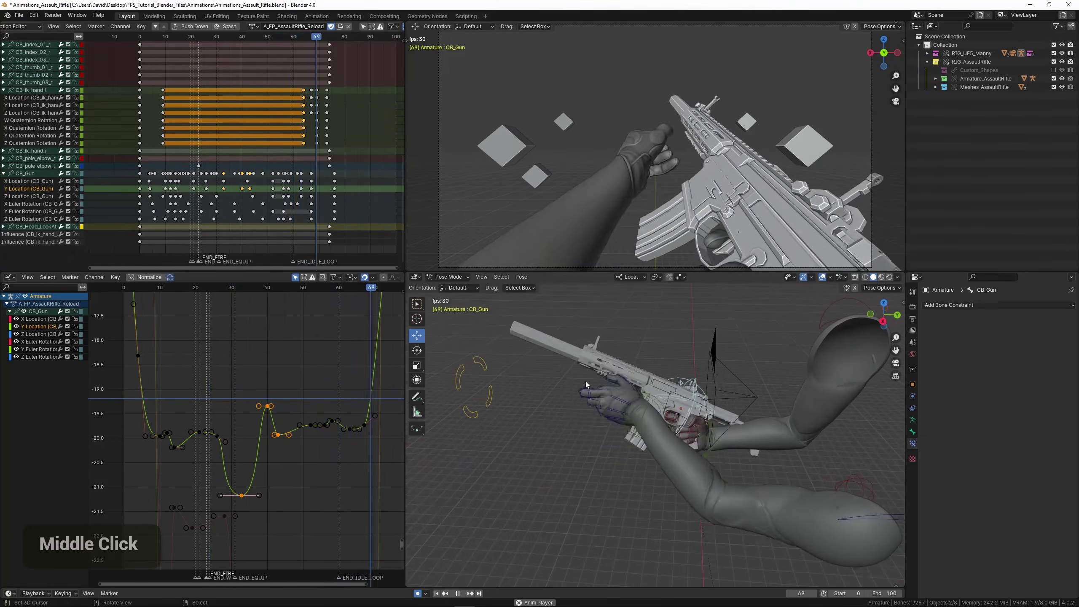
pyautogui.hotkey('ctrl', 'space')
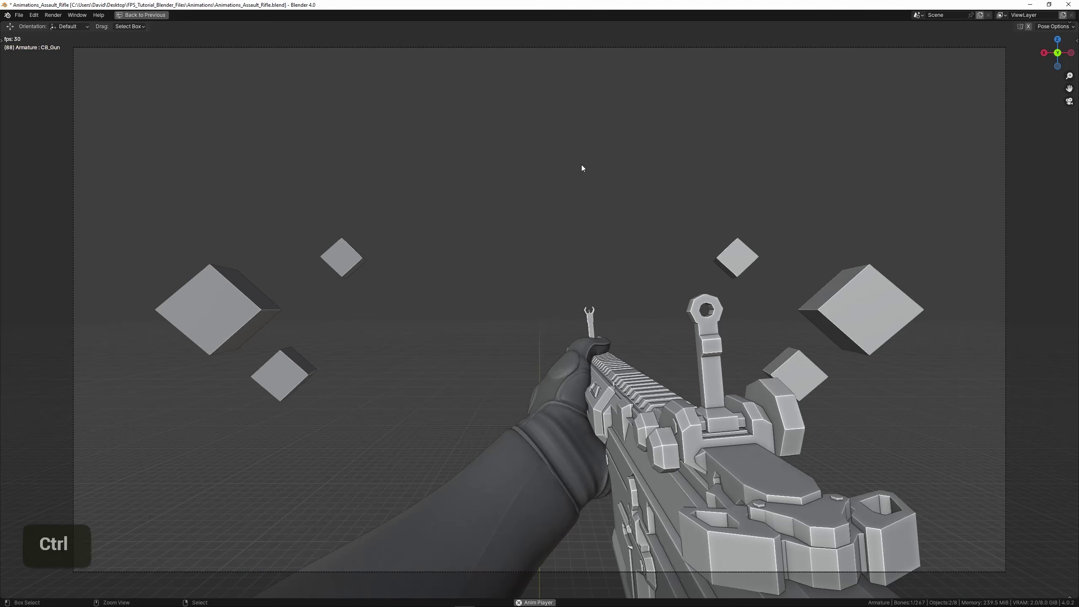
pyautogui.hotkey('ctrl', 'space')
pyautogui.press('space')
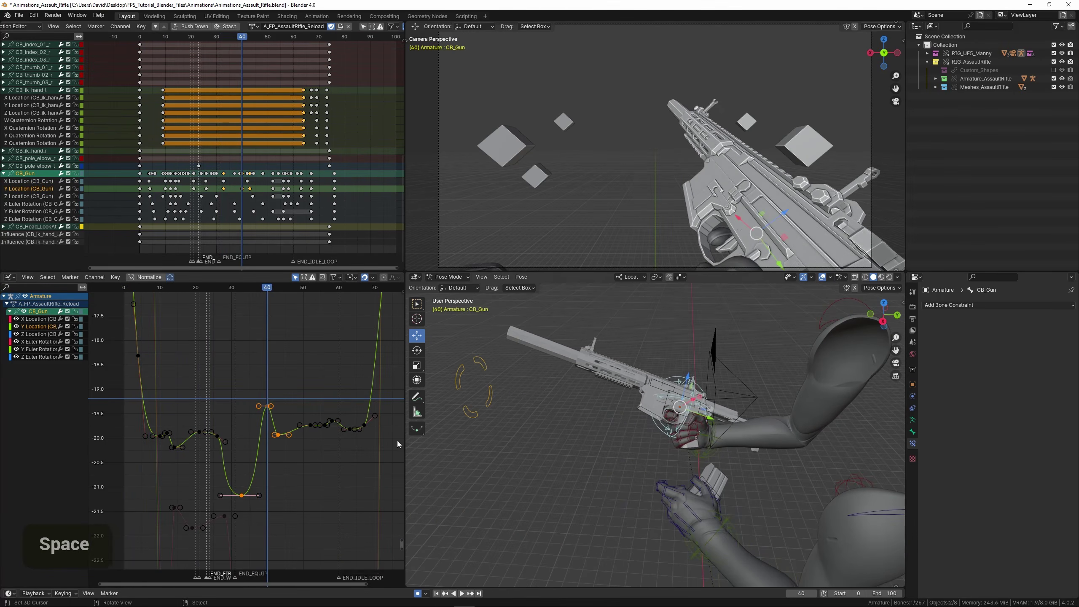
# Save the file and play the animation with the later part of the Y Location curve in view.
pyautogui.keyDown('ctrl'); pyautogui.moveTo(311, 431); pyautogui.dragTo(147, 411, button='middle'); pyautogui.keyUp('ctrl')
pyautogui.press('space')
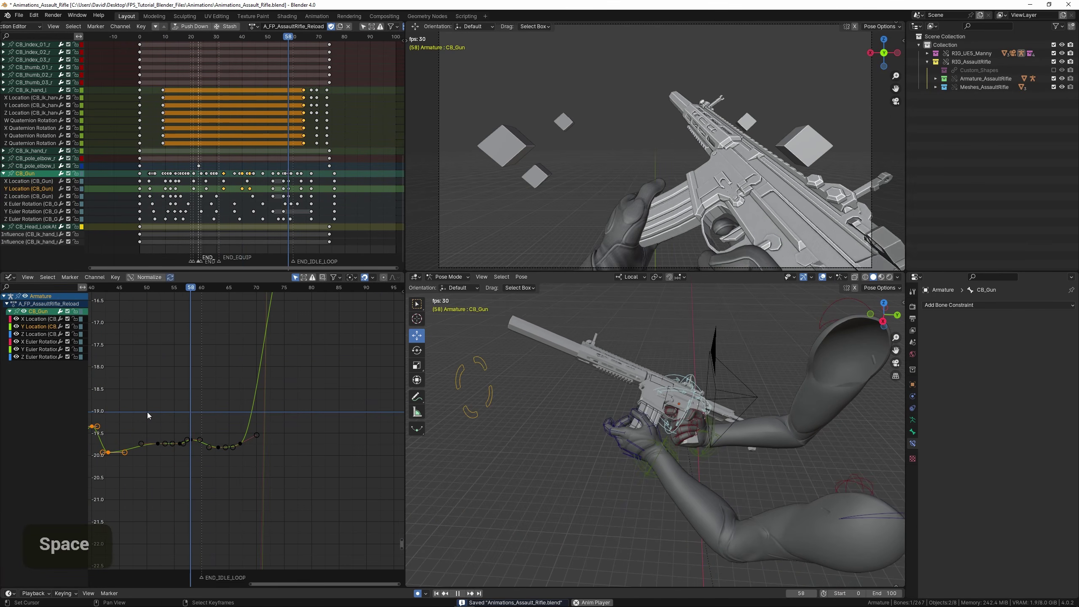
pyautogui.scroll(-2, 182, 408)
pyautogui.scroll(1, 170, 408)
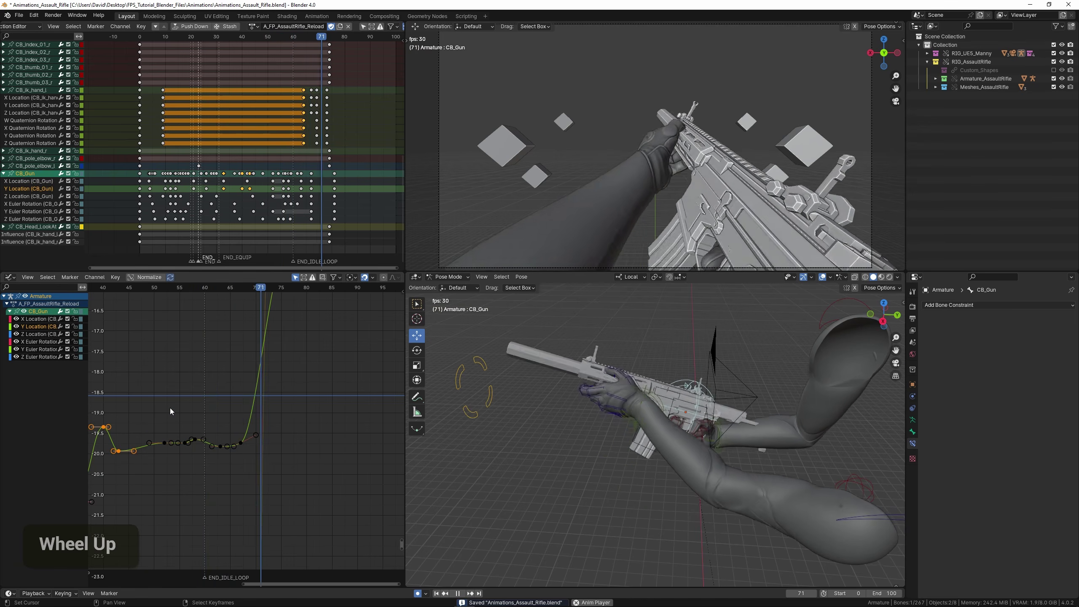
# Stop the playback and shift the last Y Location keyframe later, to about frame 82.
pyautogui.press('space')
pyautogui.scroll(2, 261, 387)
pyautogui.moveTo(225, 429); pyautogui.dragTo(261, 435)
pyautogui.moveTo(288, 380); pyautogui.dragTo(247, 342, button='middle')
pyautogui.press('g')
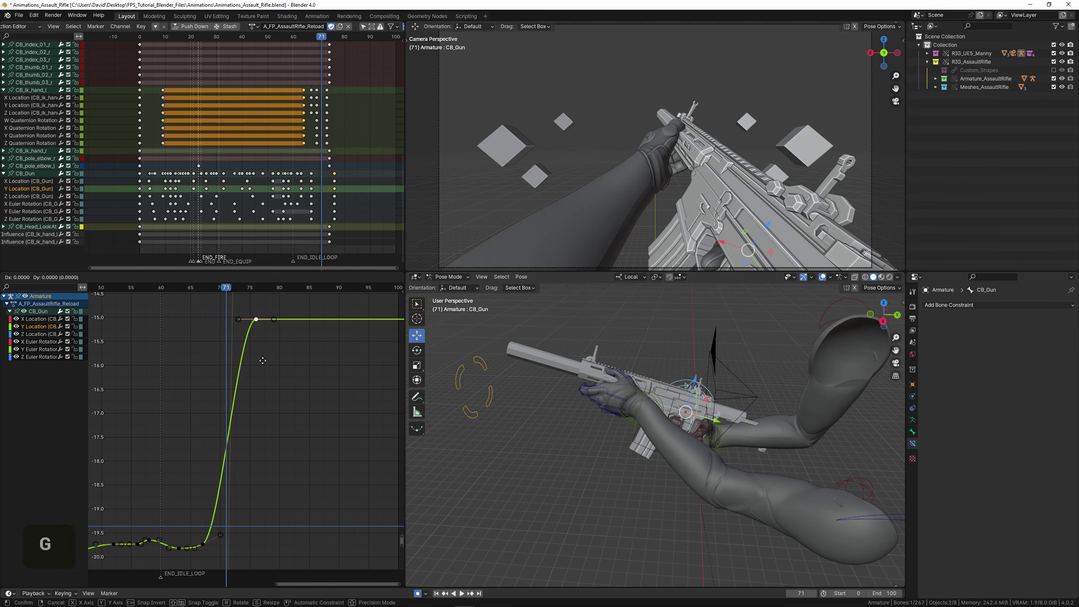
pyautogui.press('x')
pyautogui.click(299, 359)
# Insert a Y Location dip keyframe before the final rise, at about frame 74 and a value near -20.6, and play the animation.
pyautogui.moveTo(246, 454); pyautogui.dragTo(269, 362, button='middle')
pyautogui.keyDown('ctrl'); pyautogui.click(258, 388); pyautogui.keyUp('ctrl')
pyautogui.press('g')
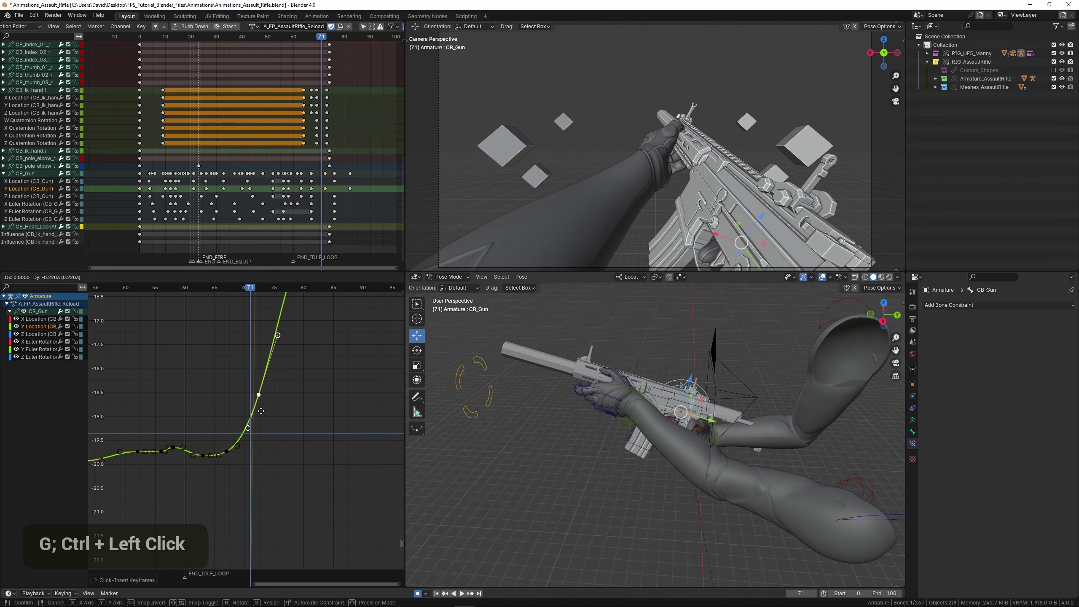
pyautogui.click(271, 494)
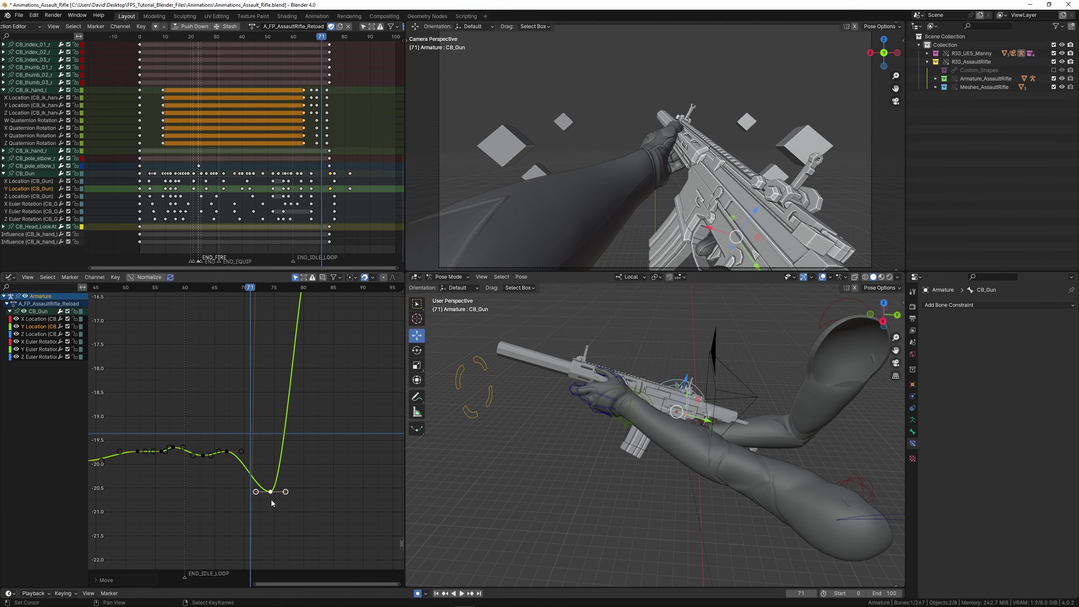
pyautogui.doubleClick(219, 427)
pyautogui.press('space')
pyautogui.scroll(-1, 255, 405)
pyautogui.press('space')
# Move the last Y Location keyframe to about frame 79 and duplicate it to about frame 84 at the same value.
pyautogui.moveTo(256, 404)
pyautogui.mouseDown(button='middle')
pyautogui.moveTo(244, 411)
pyautogui.moveTo(267, 419)
pyautogui.mouseUp(button='middle')
pyautogui.scroll(1, 272, 393)
pyautogui.scroll(3, 287, 378)
pyautogui.press('g')
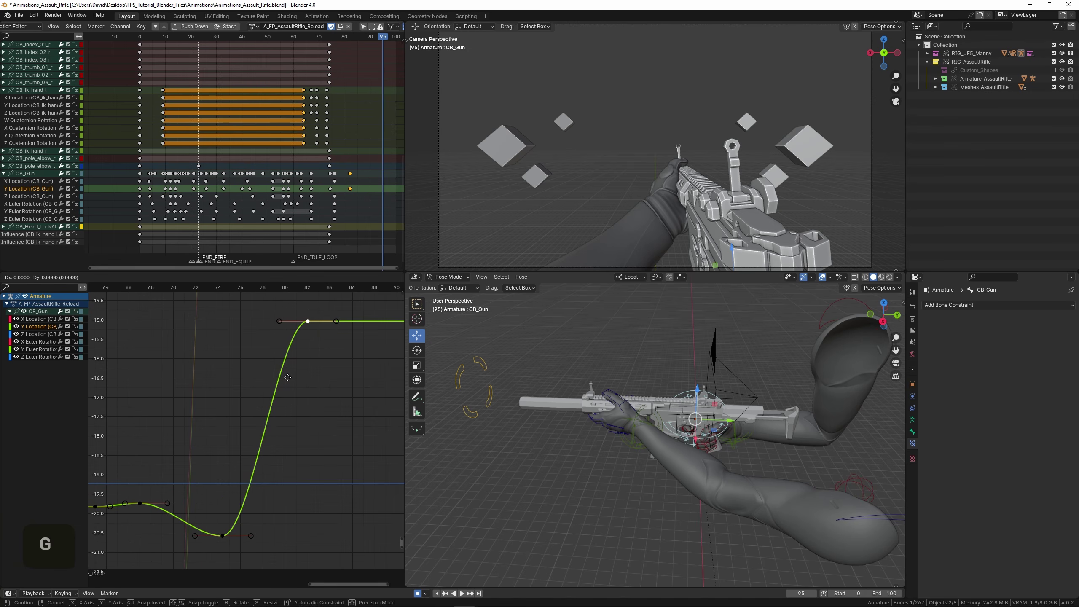
pyautogui.press('x')
pyautogui.hotkey('shift', 'd')
pyautogui.press('x')
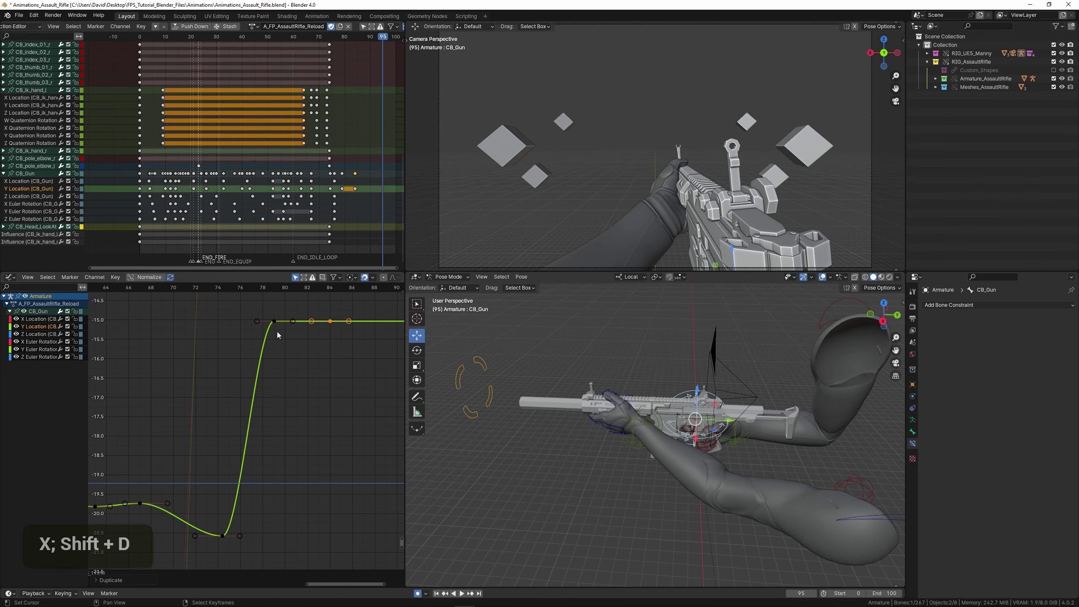
pyautogui.rightClick(276, 332)
# Raise the Y Location keyframe at about frame 79 to roughly -14.2 to make an overshoot.
pyautogui.rightClick(274, 322)
pyautogui.moveTo(277, 368); pyautogui.dragTo(276, 398, button='middle')
pyautogui.press('g')
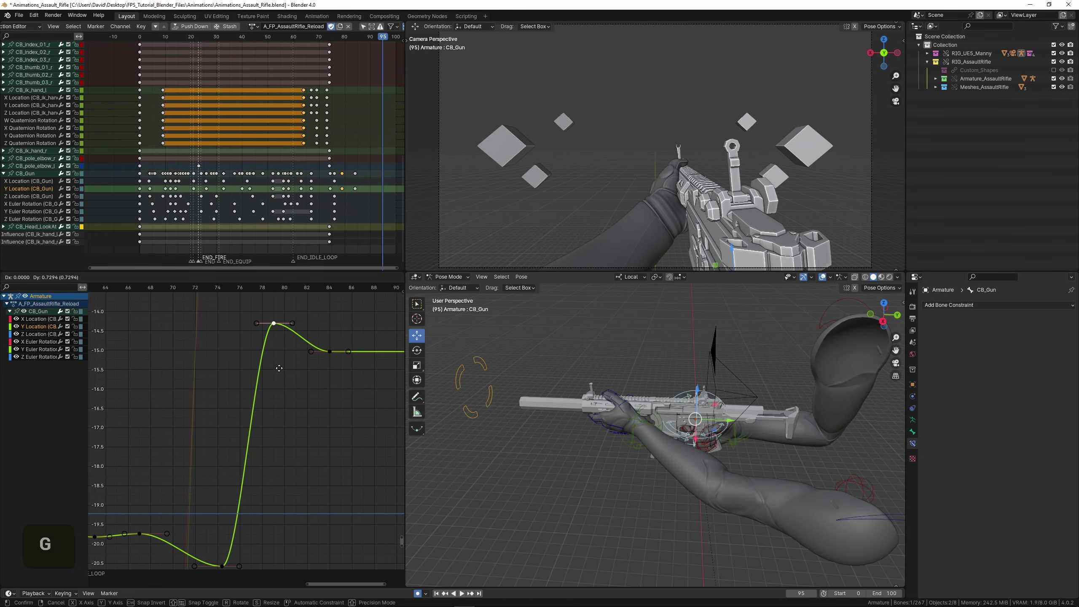
# Insert a Y Location keyframe near -15.4 after the overshoot and shift it with the final keyframe to about frames 83 and 86.
pyautogui.keyDown('ctrl'); pyautogui.click(300, 338); pyautogui.keyUp('ctrl')
pyautogui.press('g')
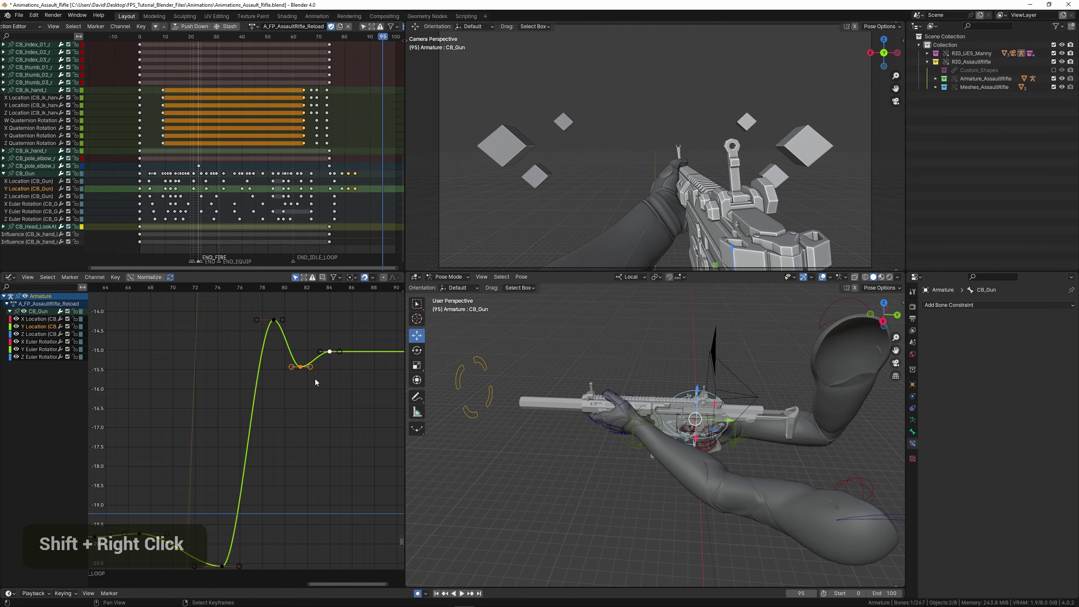
pyautogui.press('g')
pyautogui.press('x')
pyautogui.press('g')
pyautogui.press('x')
pyautogui.click(324, 384)
# Review the gun's return motion around frame 76 from a closer side view and play the animation.
pyautogui.moveTo(216, 380); pyautogui.dragTo(236, 385)
pyautogui.moveTo(662, 451); pyautogui.dragTo(571, 461, button='middle')
pyautogui.keyDown('shift'); pyautogui.moveTo(572, 461); pyautogui.dragTo(731, 446, button='middle'); pyautogui.keyUp('shift')
pyautogui.scroll(3, 683, 432)
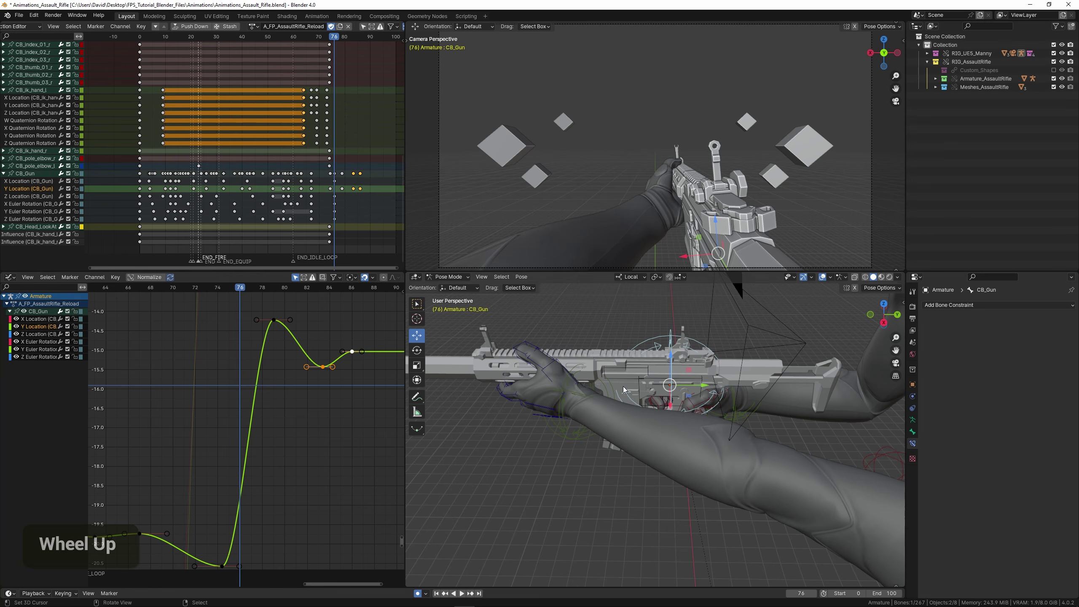
pyautogui.scroll(-2, 239, 406)
pyautogui.moveTo(239, 406); pyautogui.dragTo(236, 377, button='middle')
pyautogui.scroll(-2, 221, 382)
pyautogui.scroll(1, 218, 382)
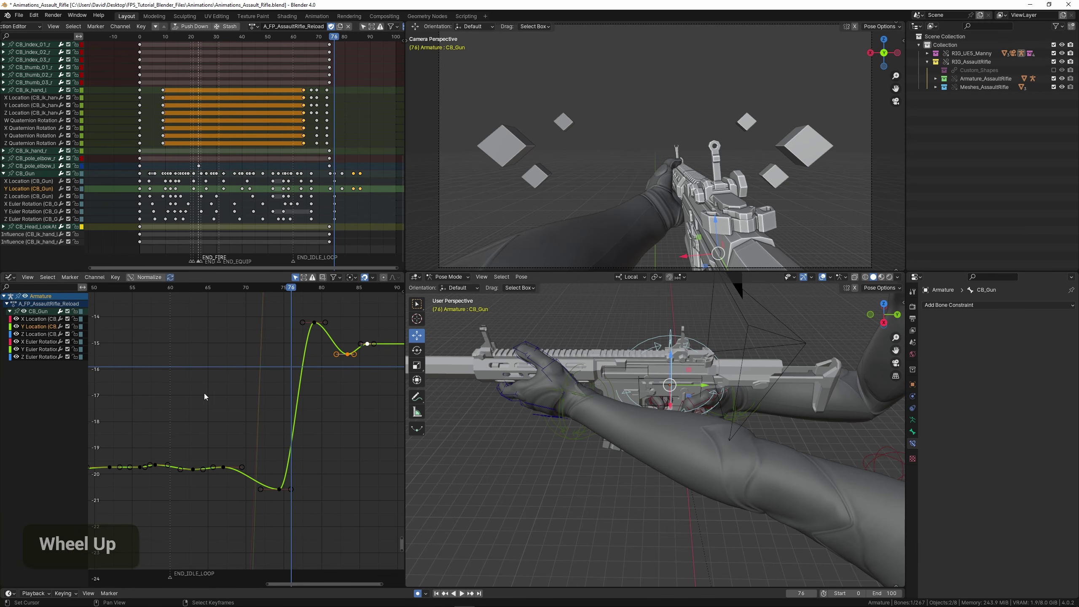
pyautogui.press('space')
pyautogui.middleClick(311, 384)
pyautogui.press('space')
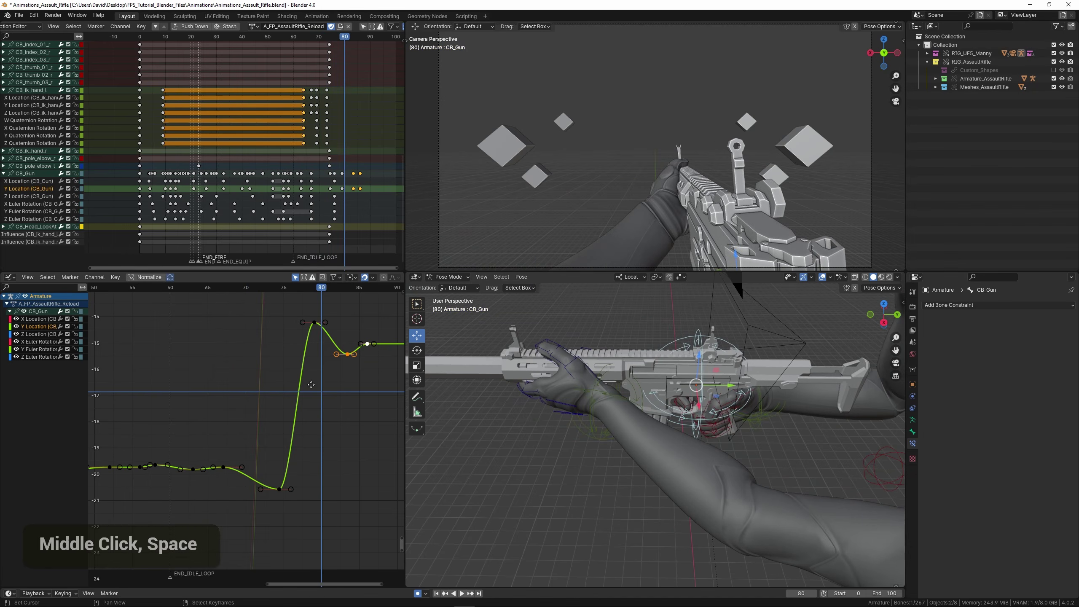
# Rotate the handles of the Y Location dip keyframe at about frame 74 to slope upward, and play the animation.
pyautogui.scroll(2, 208, 400)
pyautogui.moveTo(311, 385); pyautogui.dragTo(216, 379, button='middle')
pyautogui.keyDown('ctrl'); pyautogui.moveTo(228, 447); pyautogui.dragTo(237, 457, button='middle'); pyautogui.keyUp('ctrl')
pyautogui.rightClick(222, 483)
pyautogui.rightClick(223, 479)
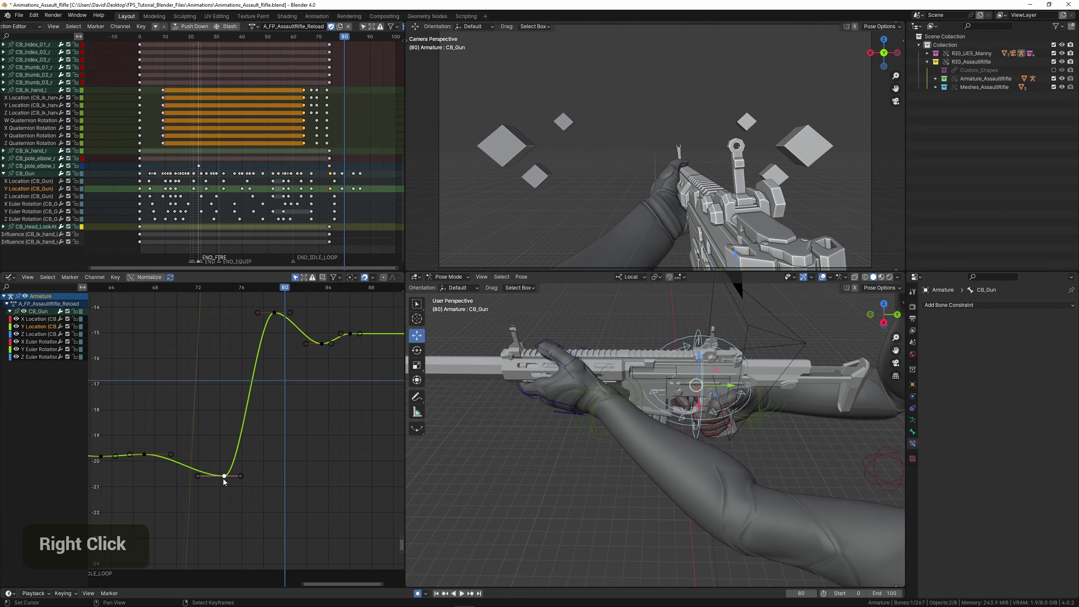
pyautogui.press('r')
pyautogui.click(255, 456)
pyautogui.click(154, 397)
pyautogui.press('space')
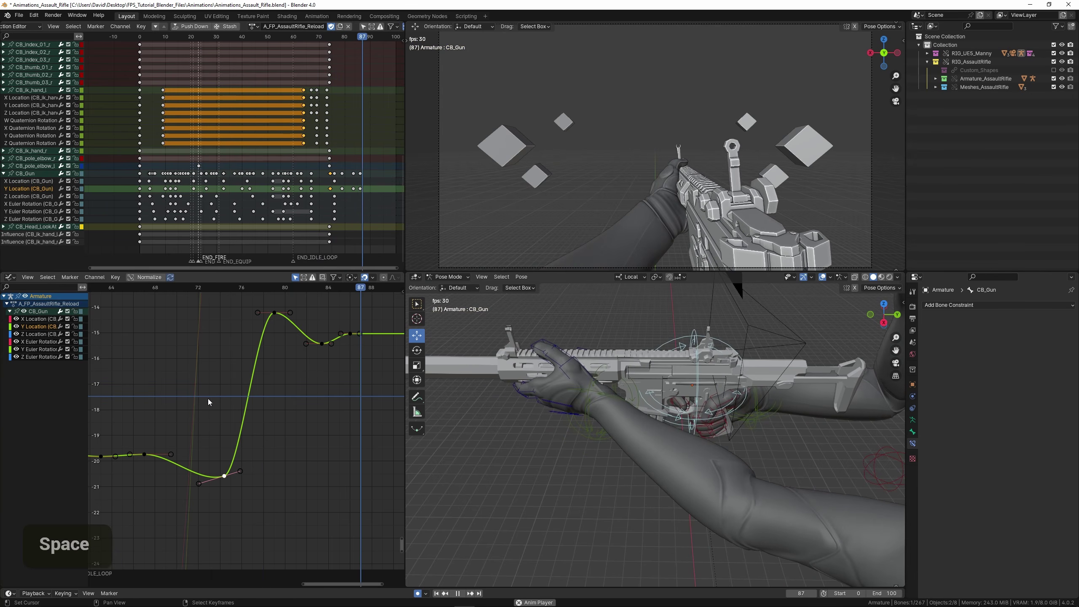
pyautogui.press('space')
# Shift the Y Location keyframe after the overshoot earlier, to about frame 82, and play the animation.
pyautogui.scroll(1, 323, 359)
pyautogui.press('g')
pyautogui.press('x')
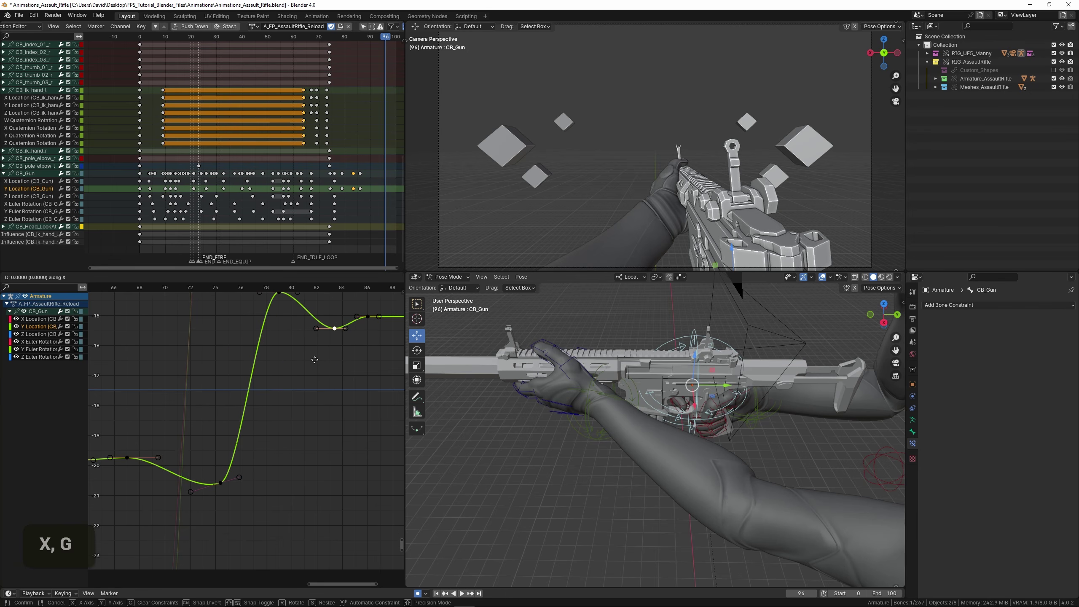
pyautogui.click(306, 360)
pyautogui.click(190, 358)
pyautogui.press('space')
pyautogui.press('space')
pyautogui.moveTo(278, 341); pyautogui.dragTo(260, 374, button='middle')
pyautogui.scroll(-1, 259, 374)
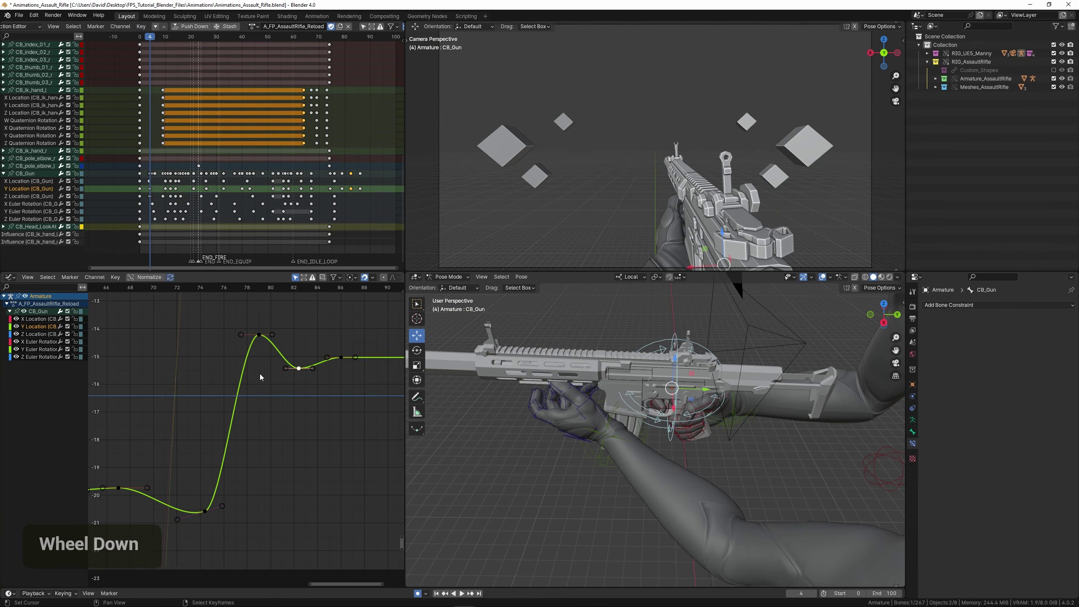
# Move the Y Location keyframe after the overshoot to about frame 81 and a value near -15.2.
pyautogui.scroll(2, 310, 373)
pyautogui.moveTo(352, 347); pyautogui.dragTo(295, 353, button='middle')
pyautogui.scroll(3, 292, 362)
pyautogui.press('g')
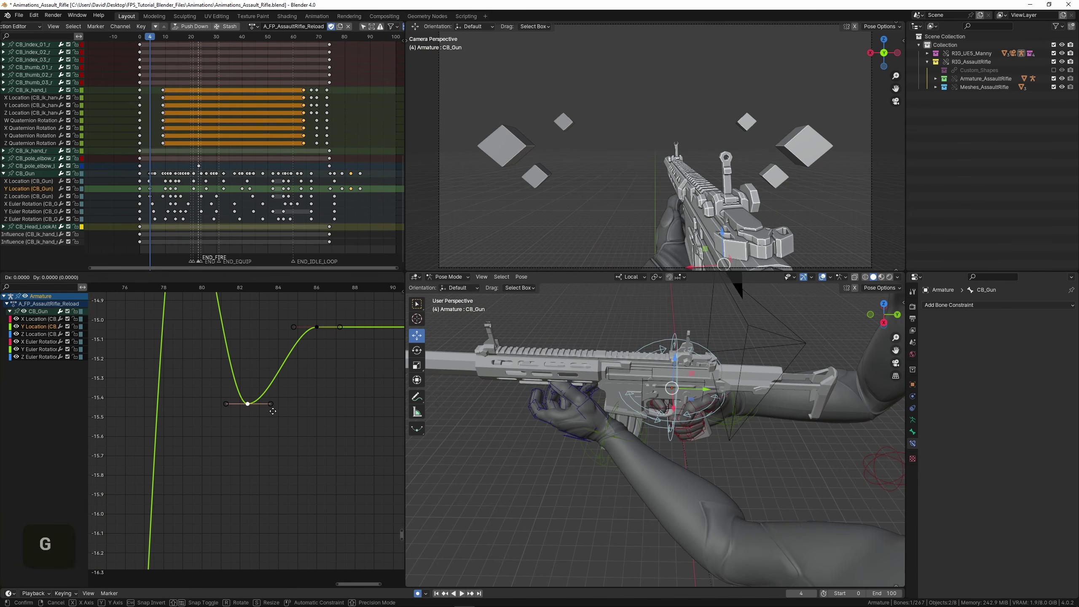
pyautogui.click(263, 366)
# Duplicate the last Y Location keyframe to about frame 91 and raise the one at frame 86 to about -14.95.
pyautogui.scroll(-4, 272, 363)
pyautogui.rightClick(297, 359)
pyautogui.hotkey('shift', 'd')
pyautogui.click(366, 359)
pyautogui.rightClick(298, 359)
pyautogui.press('g')
pyautogui.click(309, 387)
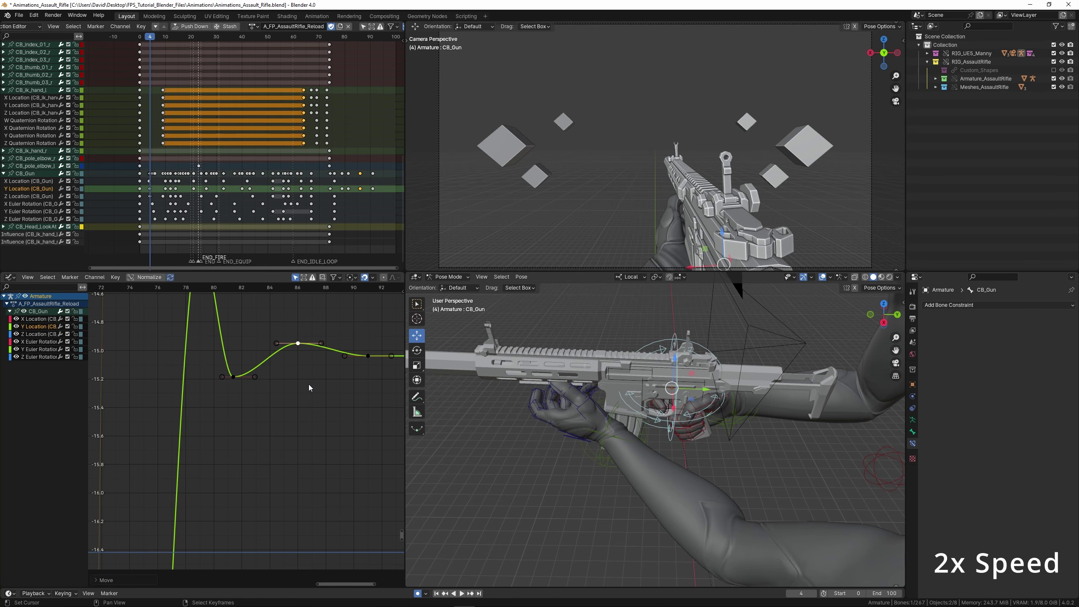
# Play the reload animation and examine the gun motion against the whole Y Location curve.
pyautogui.scroll(-7, 309, 385)
pyautogui.click(155, 379)
pyautogui.press('space')
pyautogui.keyDown('ctrl'); pyautogui.moveTo(155, 370); pyautogui.dragTo(174, 404, button='middle'); pyautogui.keyUp('ctrl')
pyautogui.moveTo(174, 395); pyautogui.dragTo(255, 370, button='middle')
pyautogui.scroll(-3, 238, 368)
pyautogui.click(195, 362)
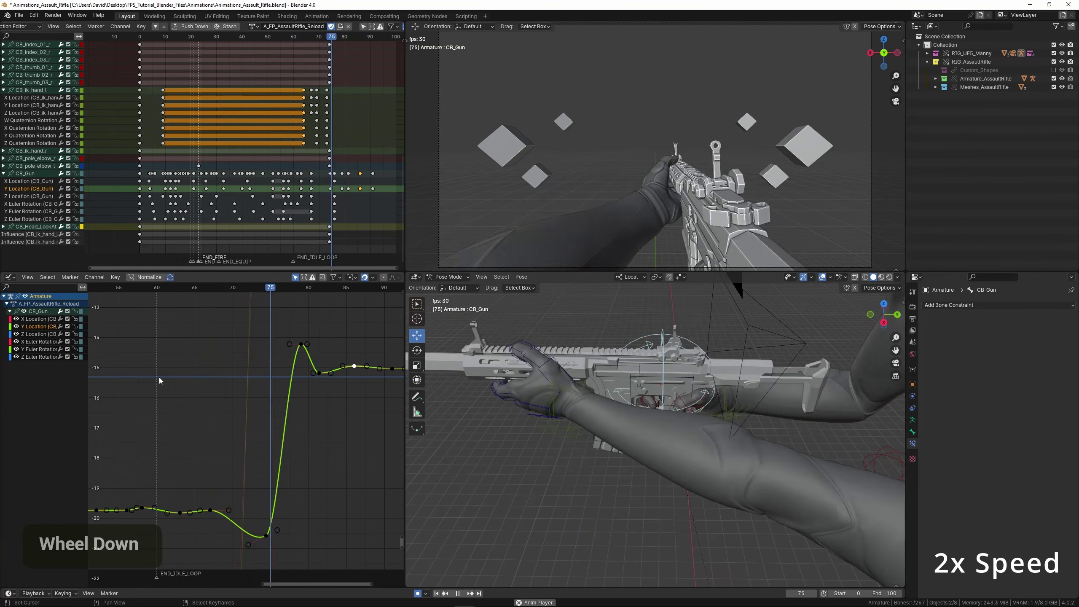
pyautogui.scroll(-2, 158, 377)
pyautogui.scroll(-5, 149, 393)
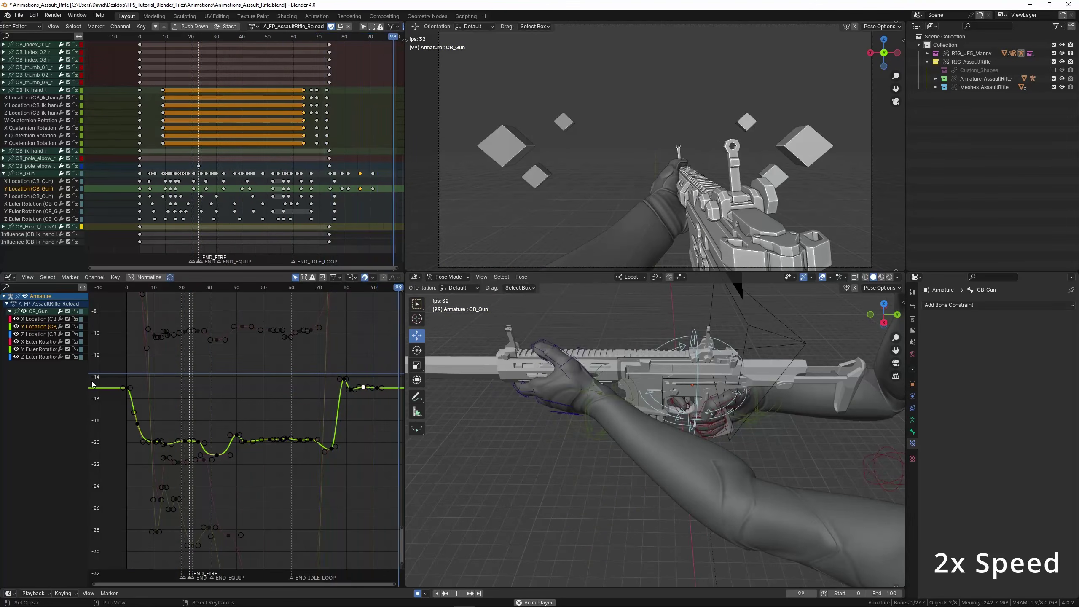
pyautogui.press('space')
# Isolate the CB_Gun X Location curve, frame it in the graph, and save the file.
pyautogui.click(159, 374)
pyautogui.moveTo(159, 378); pyautogui.dragTo(196, 374)
pyautogui.doubleClick(142, 349)
pyautogui.press('KP_Decimal')
pyautogui.keyDown('ctrl'); pyautogui.moveTo(173, 358); pyautogui.dragTo(242, 378, button='middle'); pyautogui.keyUp('ctrl')
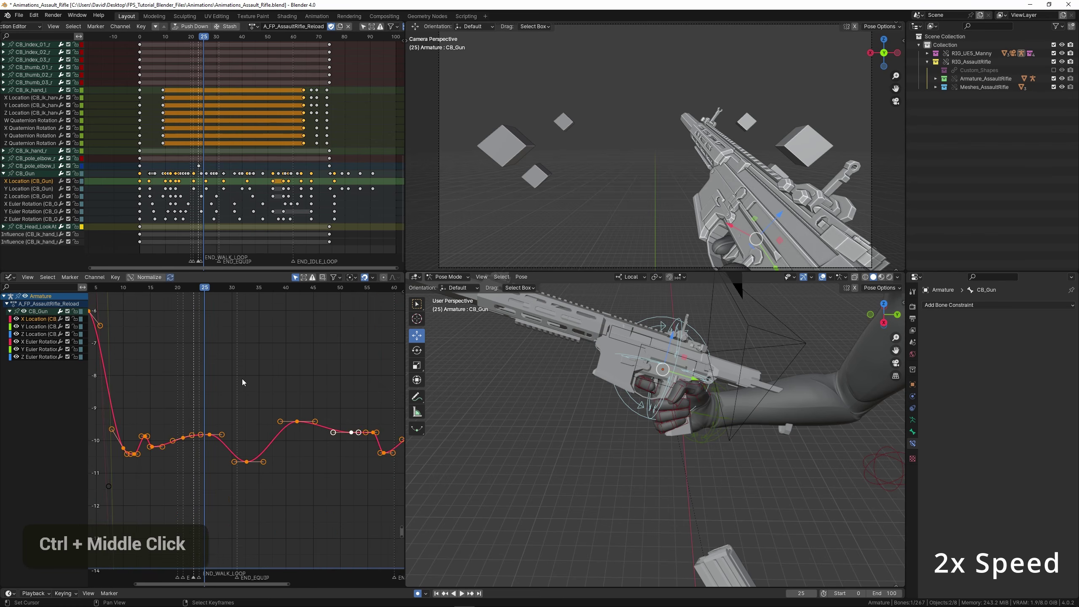
pyautogui.hotkey('ctrl', 's')
# Raise the X Location keyframe at about frame 21 to roughly -9.3 and play the animation.
pyautogui.scroll(6, 233, 413)
pyautogui.click(226, 412)
pyautogui.rightClick(227, 411)
pyautogui.press('g')
pyautogui.click(228, 381)
pyautogui.click(141, 387)
pyautogui.press('space')
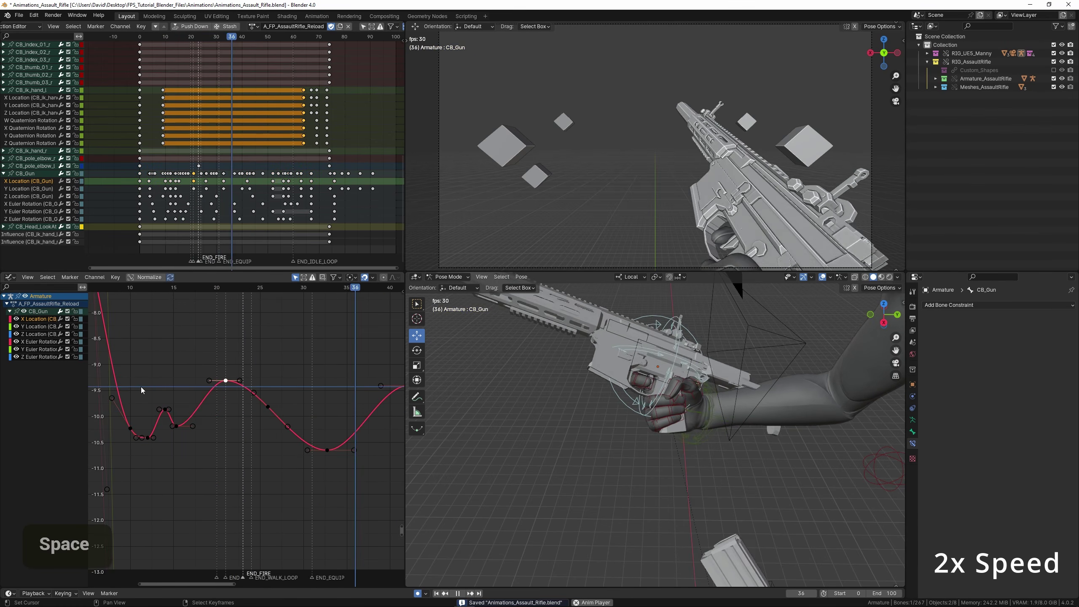
pyautogui.scroll(-3, 141, 390)
pyautogui.press('space')
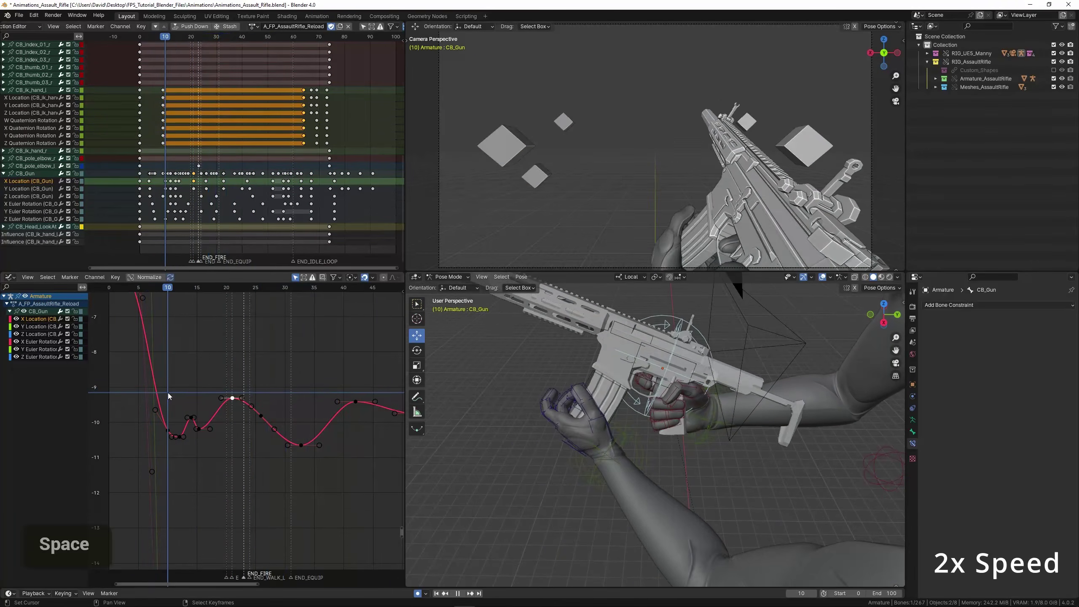
# Isolate the CB_Gun X Euler Rotation curve, frame its early keyframes, and scrub to about frame 15.
pyautogui.click(209, 398)
pyautogui.doubleClick(44, 350)
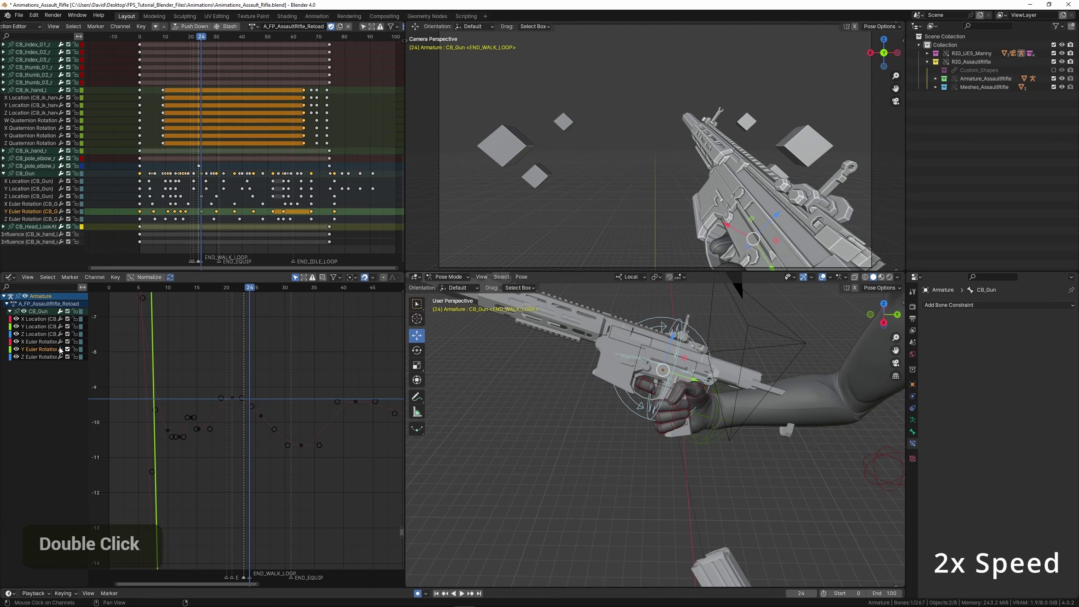
pyautogui.press('KP_Decimal')
pyautogui.moveTo(117, 408); pyautogui.dragTo(172, 370, button='middle')
pyautogui.scroll(5, 167, 375)
pyautogui.moveTo(166, 373); pyautogui.dragTo(201, 380)
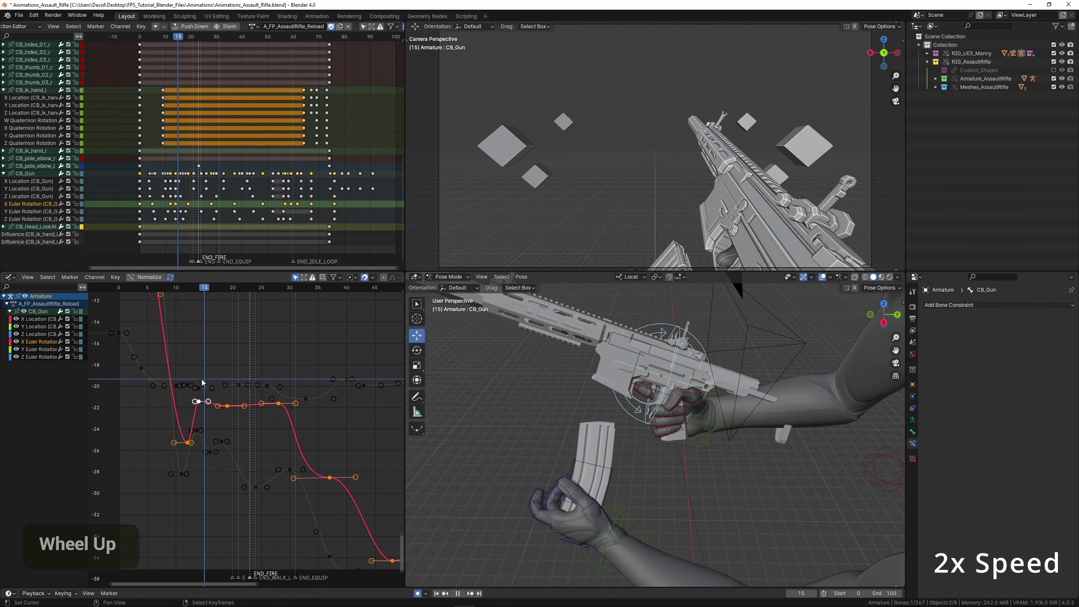
# Move the two X Euler Rotation keyframes after the first dip to about frame 16 at -20 and frame 21 at -23, and play.
pyautogui.scroll(6, 191, 381)
pyautogui.rightClick(174, 385)
pyautogui.press('g')
pyautogui.click(190, 364)
pyautogui.rightClick(215, 390)
pyautogui.press('g')
pyautogui.click(234, 415)
pyautogui.scroll(-4, 182, 397)
pyautogui.click(128, 380)
pyautogui.press('space')
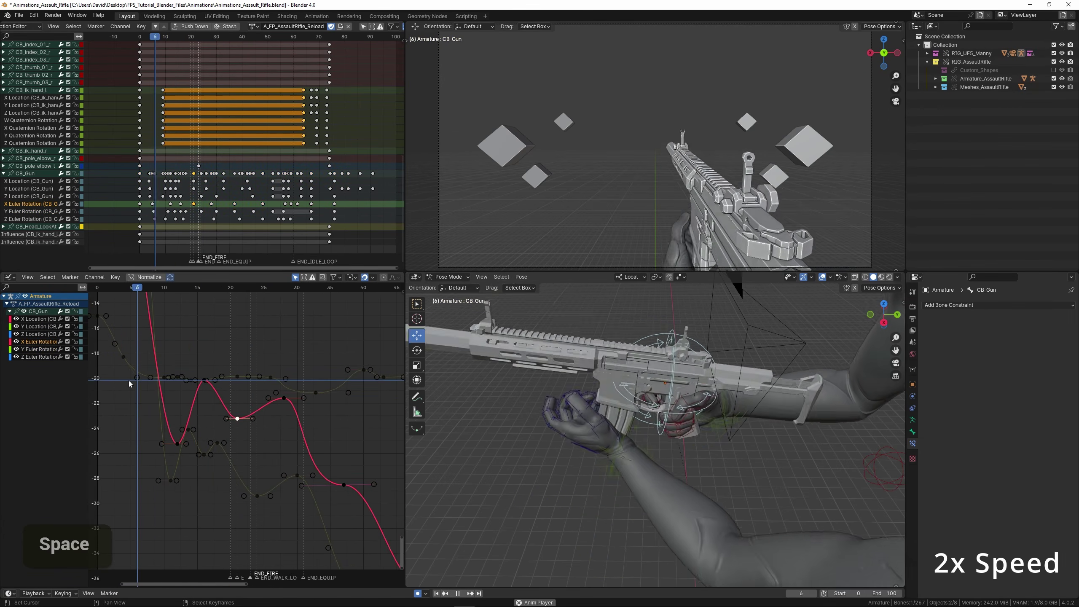
# Lower the X Euler Rotation dip at frame 12 to about -28.5, adjust the keyframes following it, and play the animation.
pyautogui.press('space')
pyautogui.moveTo(211, 396)
pyautogui.mouseDown()
pyautogui.moveTo(192, 400)
pyautogui.moveTo(210, 402)
pyautogui.mouseUp()
pyautogui.press('g')
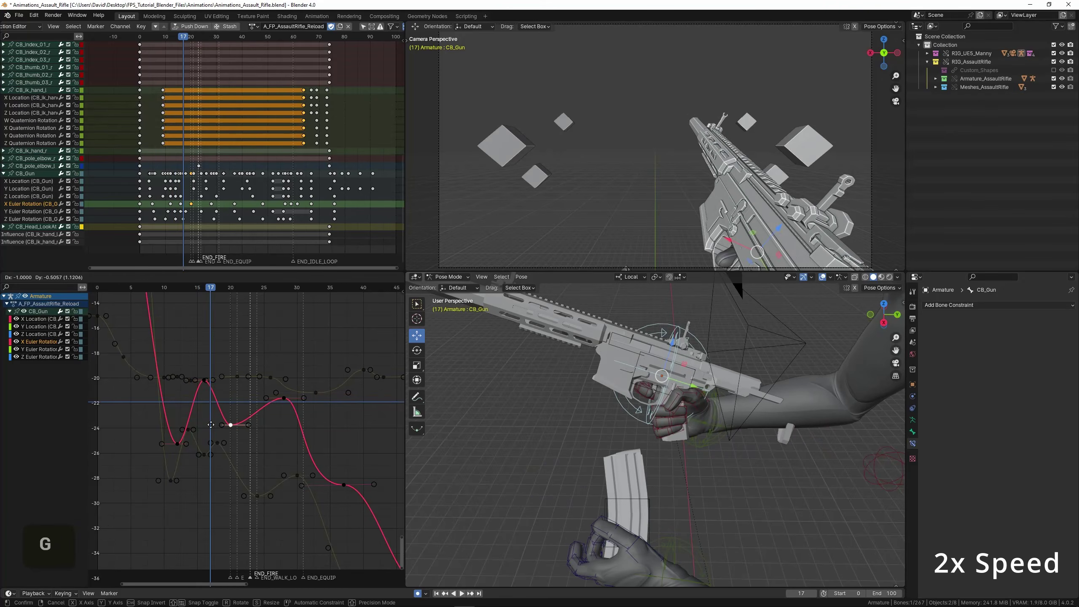
pyautogui.click(222, 433)
pyautogui.rightClick(205, 379)
pyautogui.press('g')
pyautogui.click(177, 485)
pyautogui.moveTo(155, 428); pyautogui.dragTo(237, 408)
pyautogui.press('space')
pyautogui.press('space')
# Scale the X Euler Rotation peak and following trough to about -19.7 and -23.1, shift them to frames 18 and 21, and play.
pyautogui.keyDown('shift'); pyautogui.rightClick(225, 438); pyautogui.keyUp('shift')
pyautogui.press('s')
pyautogui.press('y')
pyautogui.click(222, 416)
pyautogui.press('g')
pyautogui.press('x')
pyautogui.doubleClick(231, 417)
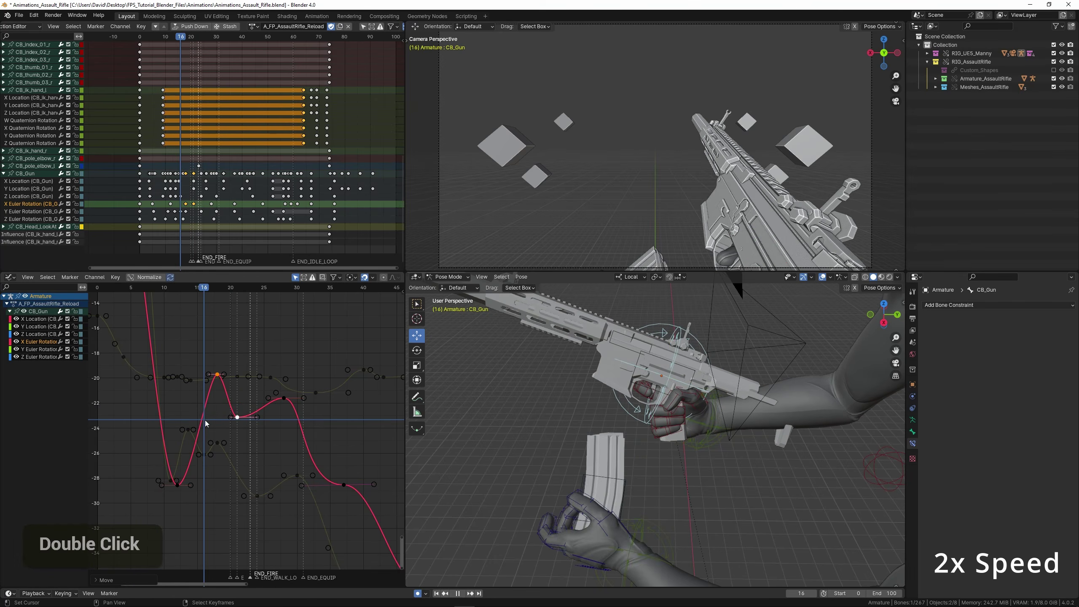
pyautogui.press('space')
# Shift the X Euler Rotation peak and trough to about frames 15 and 18, move the first dip to frame 9, and play.
pyautogui.press('g')
pyautogui.press('x')
pyautogui.click(211, 406)
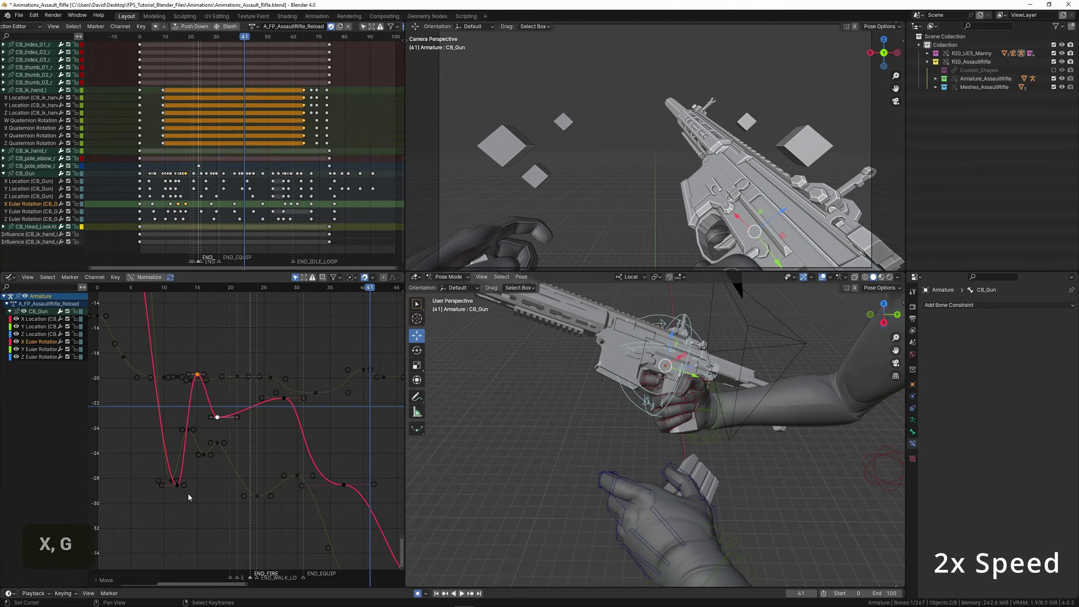
pyautogui.rightClick(178, 487)
pyautogui.press('g')
pyautogui.press('x')
pyautogui.click(158, 484)
pyautogui.click(110, 426)
pyautogui.press('space')
pyautogui.scroll(-3, 114, 422)
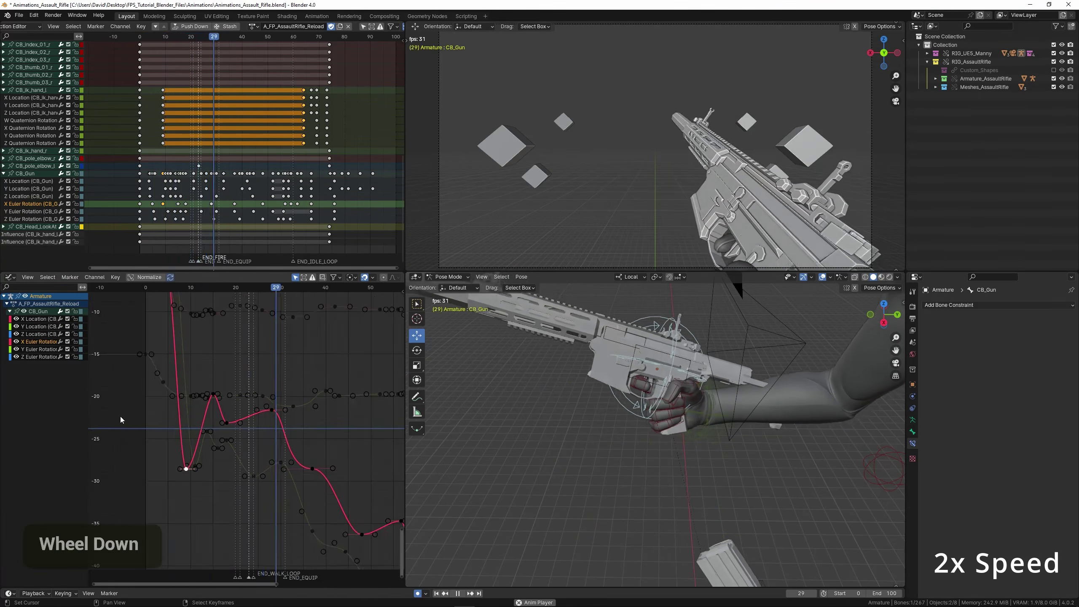
pyautogui.press('space')
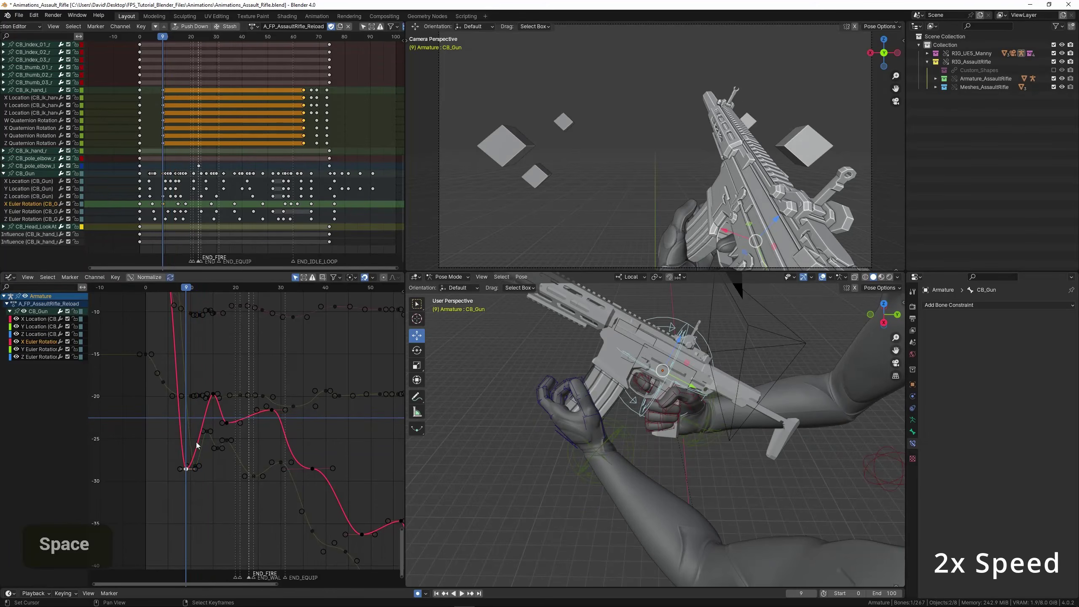
# Raise the X Euler Rotation keyframe at frame 9 to about -21.5 and play the animation.
pyautogui.press('g')
pyautogui.press('y')
pyautogui.click(139, 386)
pyautogui.press('space')
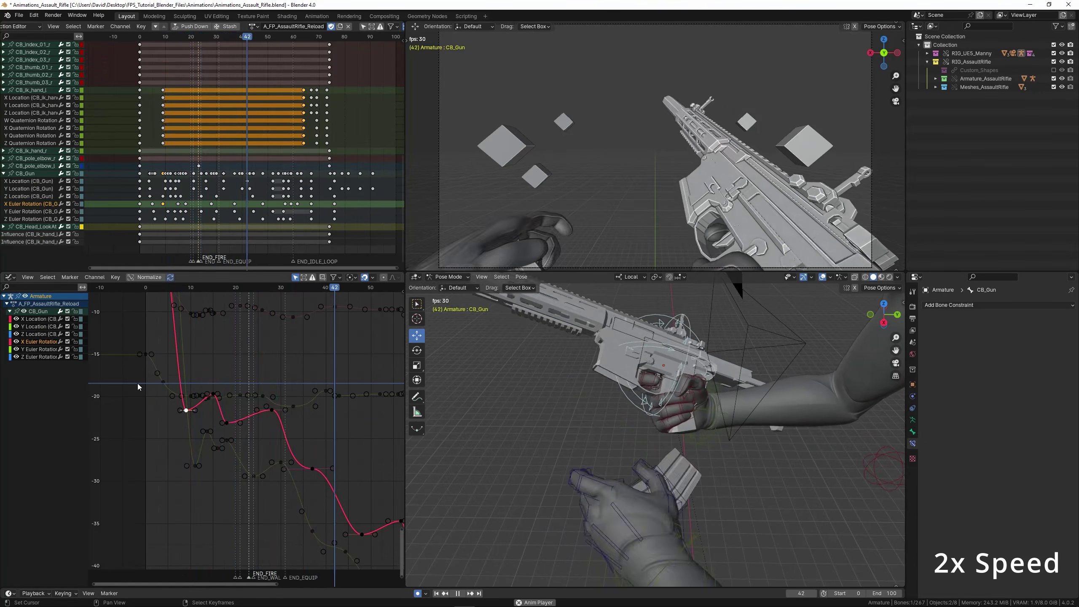
# Isolate the Z Location curve, save the file, and insert a keyframe at about frame 19 with a value near 152.7.
pyautogui.press('KP_Decimal')
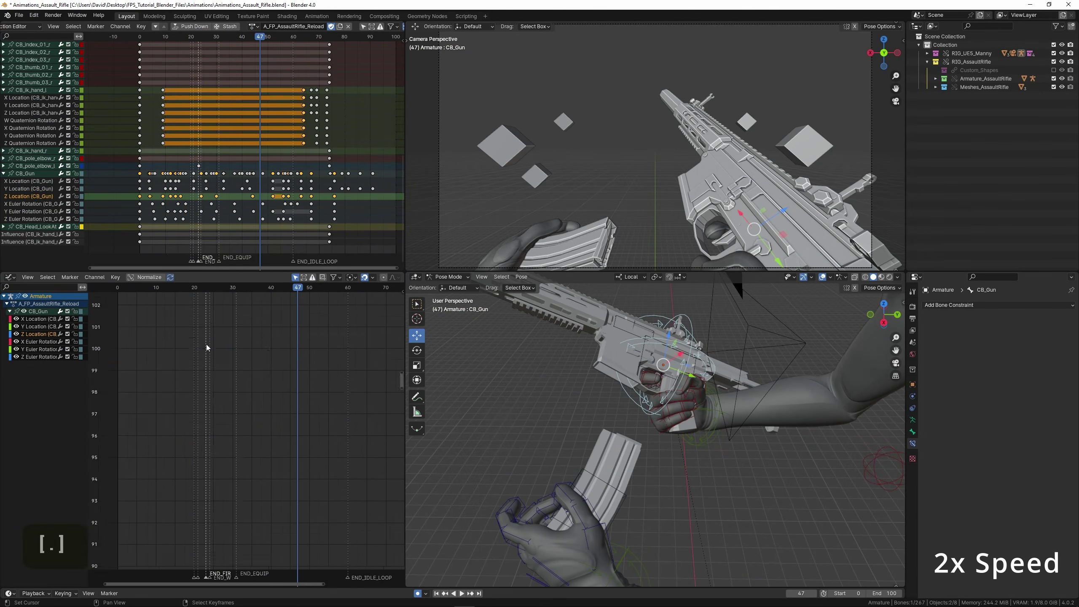
pyautogui.hotkey('ctrl', 's')
pyautogui.keyDown('ctrl'); pyautogui.moveTo(206, 345); pyautogui.dragTo(293, 366, button='middle'); pyautogui.keyUp('ctrl')
pyautogui.scroll(2, 238, 378)
pyautogui.moveTo(204, 384); pyautogui.dragTo(223, 394)
pyautogui.scroll(3, 224, 396)
pyautogui.keyDown('ctrl'); pyautogui.click(231, 426); pyautogui.keyUp('ctrl')
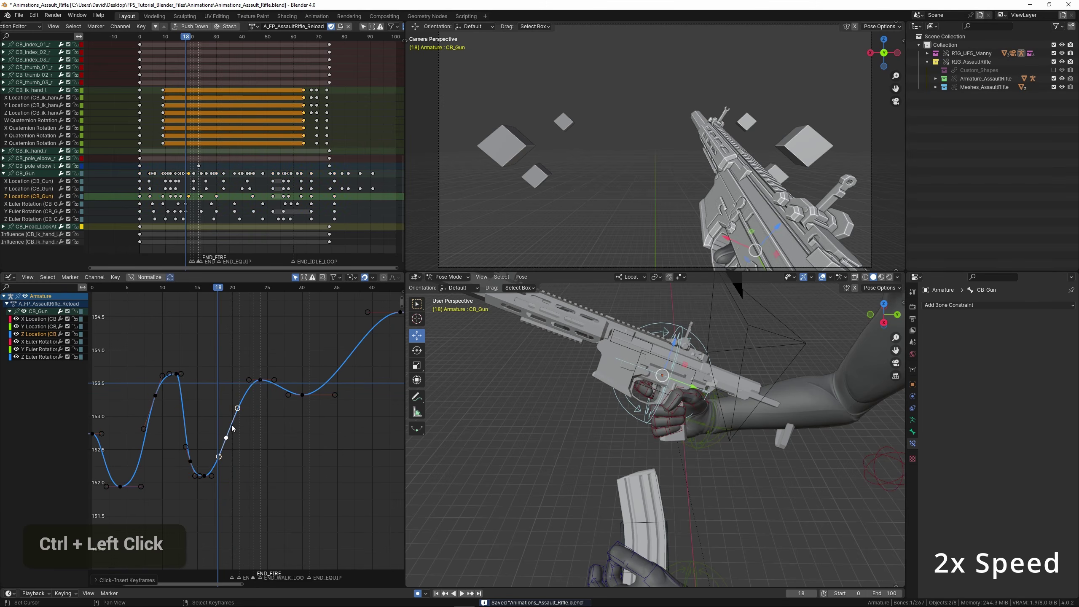
# Move the new Z Location keyframe to about frame 20 with a value near 151.9 and play the animation.
pyautogui.press('g')
pyautogui.click(233, 492)
pyautogui.press('space')
pyautogui.press('space')
# Shift the Z Location peak and following trough to about frames 28 and 34, raise the peak to about 154.3, and play.
pyautogui.rightClick(260, 381)
pyautogui.keyDown('shift'); pyautogui.click(299, 397); pyautogui.keyUp('shift')
pyautogui.press('g')
pyautogui.press('x')
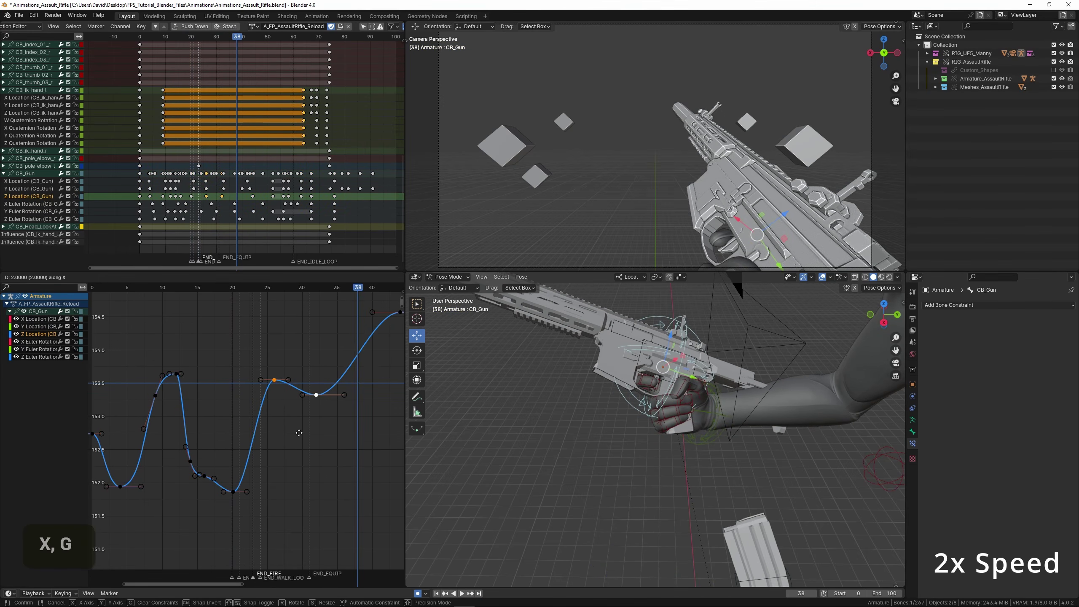
pyautogui.click(303, 433)
pyautogui.moveTo(303, 433); pyautogui.dragTo(268, 445, button='middle')
pyautogui.press('g')
pyautogui.click(255, 343)
pyautogui.press('space')
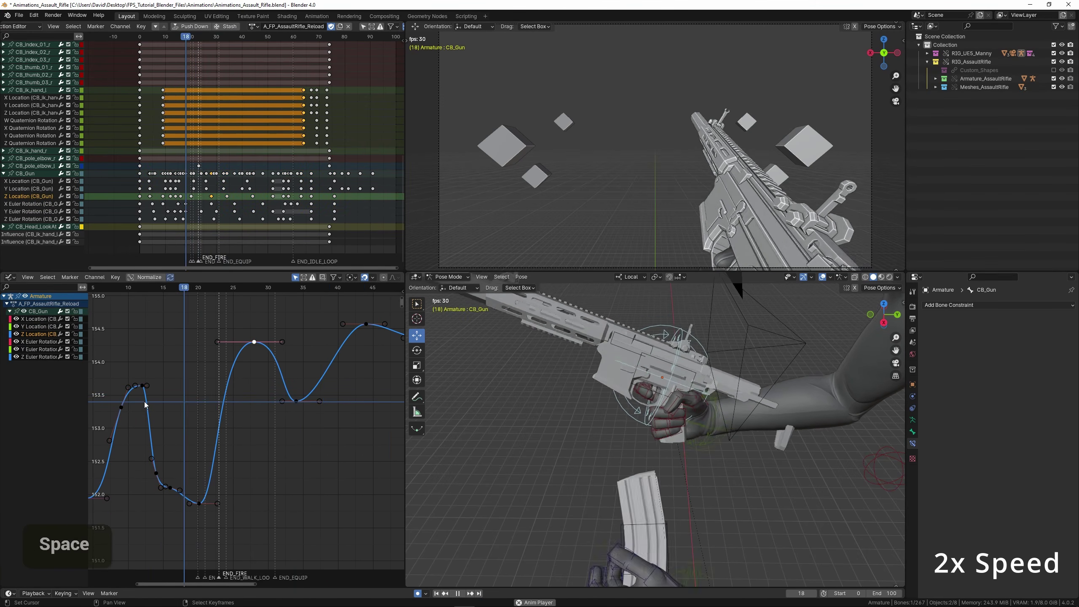
# Shift the Z Location peak and trough to about frames 34 and 40.
pyautogui.scroll(-2, 222, 383)
pyautogui.keyDown('shift'); pyautogui.rightClick(286, 408); pyautogui.keyUp('shift')
pyautogui.press('g')
pyautogui.press('x')
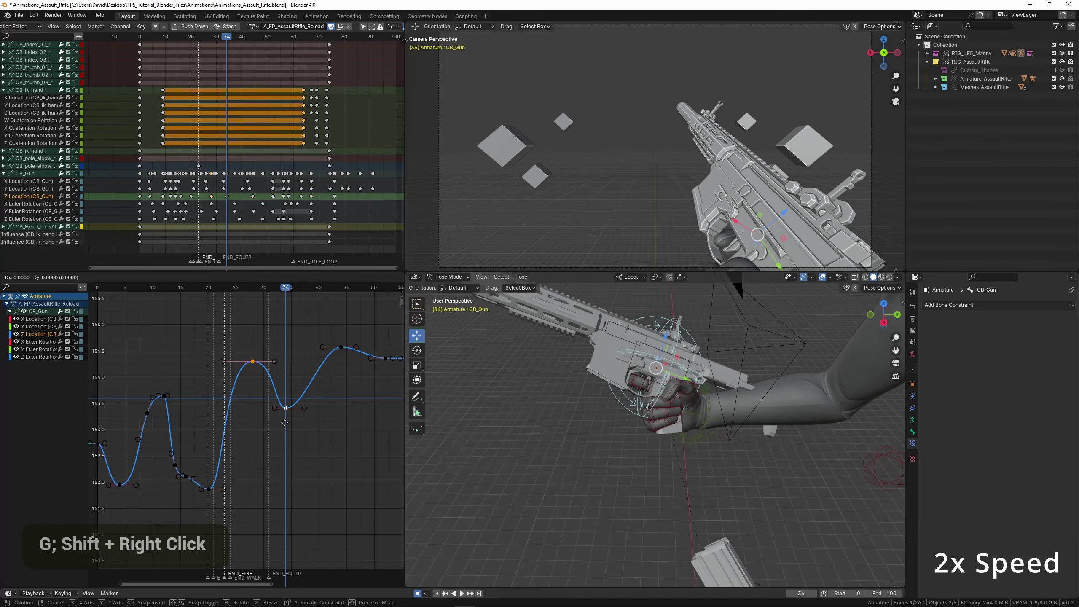
pyautogui.click(320, 409)
# Shift the low Z Location keyframe at frame 20 to about frame 27 and play the animation.
pyautogui.rightClick(210, 490)
pyautogui.press('g')
pyautogui.press('x')
pyautogui.click(249, 489)
pyautogui.click(171, 450)
pyautogui.press('space')
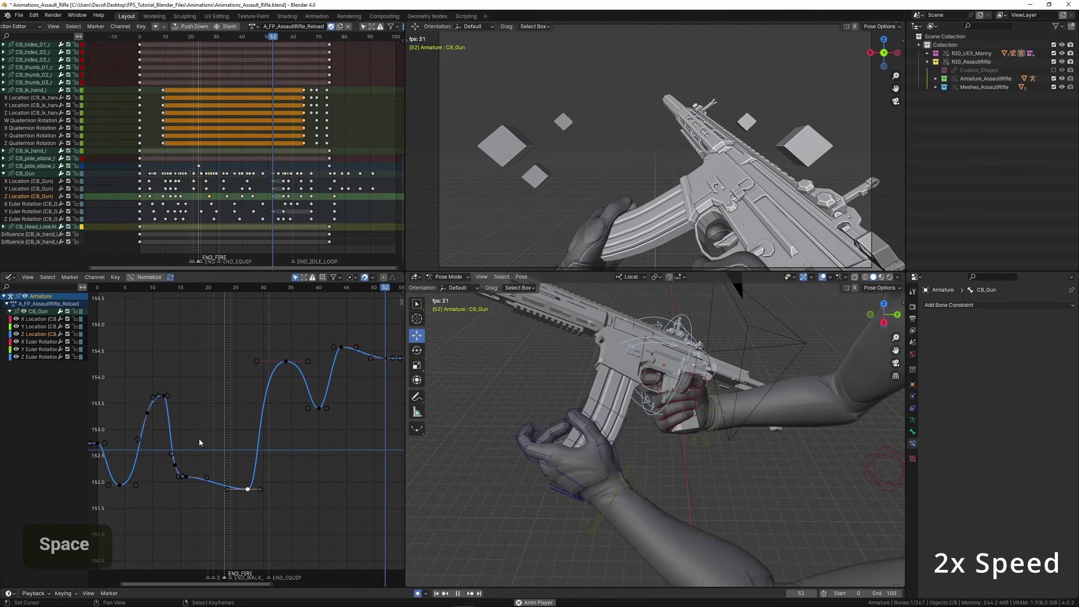
# Raise the Z Location peak at frame 34 to about 154.8 and the trough to about 154.0 at frame 39, then play.
pyautogui.press('space')
pyautogui.scroll(2, 171, 452)
pyautogui.rightClick(296, 412)
pyautogui.press('g')
pyautogui.press('space')
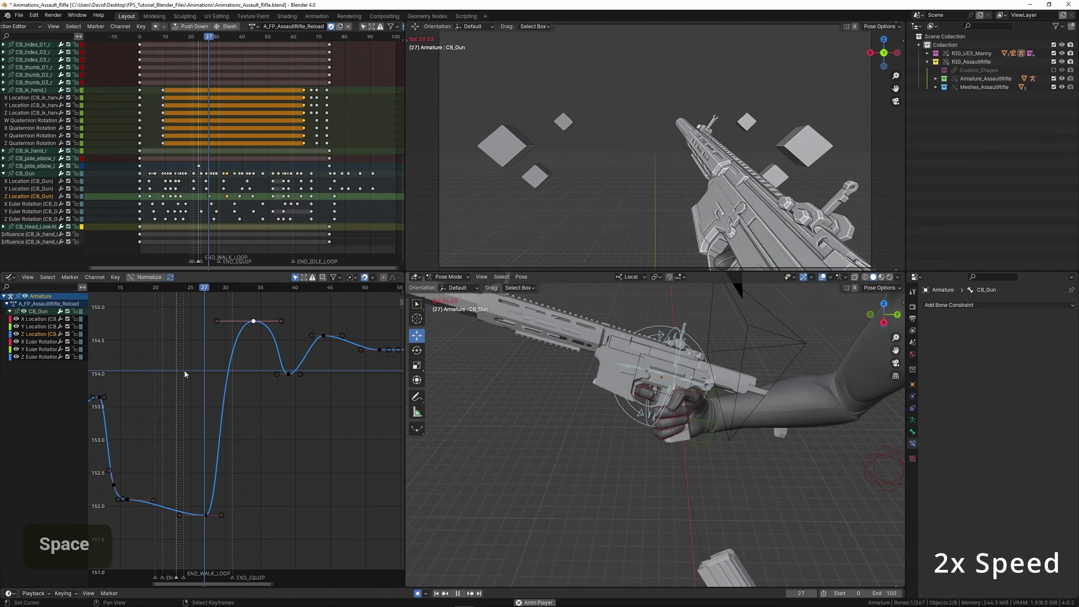
# Raise the Z Location keyframe at frame 27 to about 152.6 and the one at frame 39 to about 154.5.
pyautogui.click(287, 352)
pyautogui.press('space')
pyautogui.scroll(-3, 179, 363)
pyautogui.press('space')
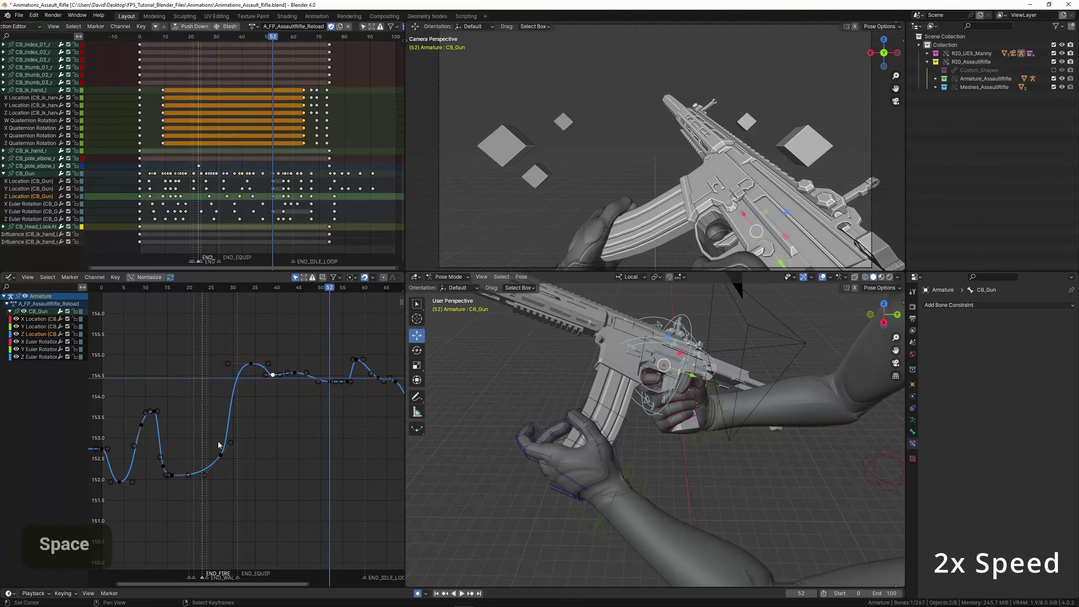
# Shorten the handles of the Z Location peak at frame 34 and play the animation.
pyautogui.rightClick(245, 371)
pyautogui.press('s')
pyautogui.press('space')
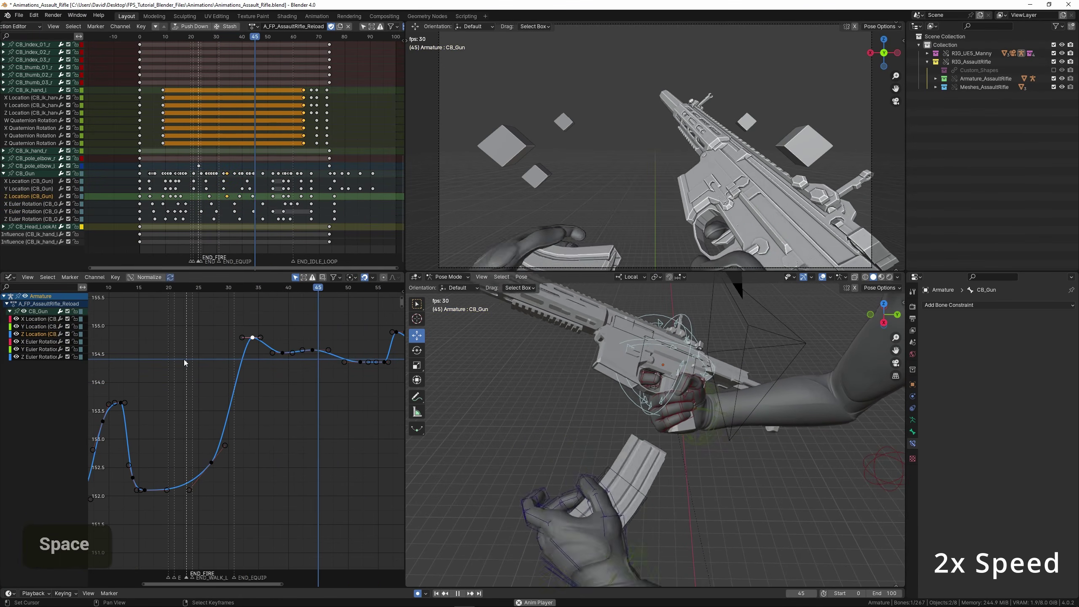
pyautogui.moveTo(183, 360); pyautogui.dragTo(187, 422, button='middle')
pyautogui.scroll(-2, 166, 389)
pyautogui.scroll(7, 220, 421)
pyautogui.press('space')
# Shift the Z Location keyframe at frame 27 to about frame 29 and play the animation.
pyautogui.rightClick(225, 468)
pyautogui.press('g')
pyautogui.click(237, 467)
pyautogui.click(197, 435)
pyautogui.press('space')
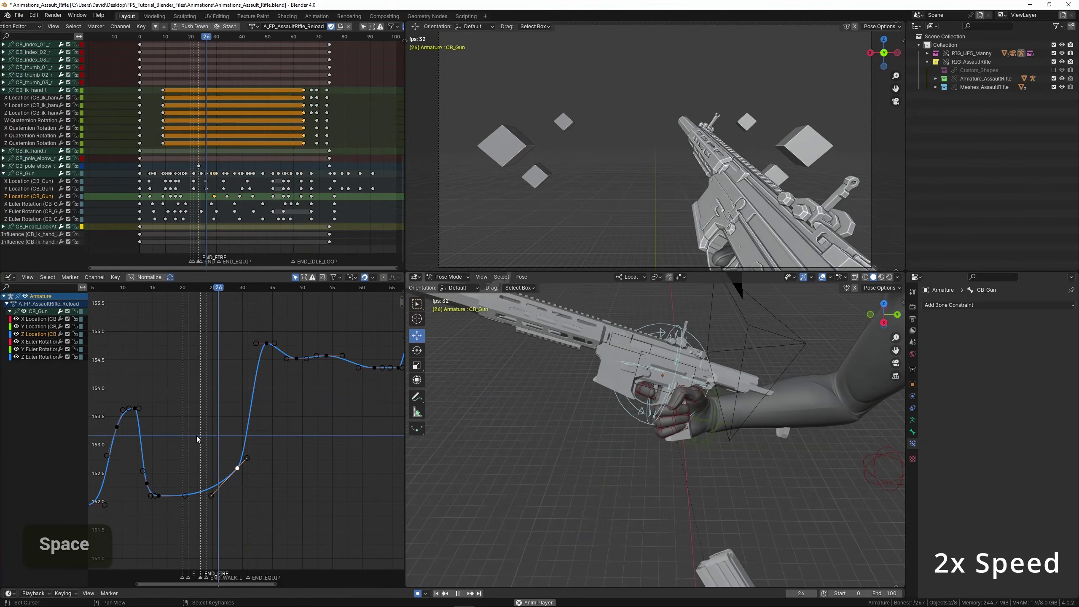
# Shift the Z Location keyframes at frames 29 and 34 two frames earlier, to about frames 27 and 32, and play.
pyautogui.press('space')
pyautogui.keyDown('shift'); pyautogui.rightClick(266, 344); pyautogui.keyUp('shift')
pyautogui.press('g')
pyautogui.click(250, 398)
pyautogui.click(193, 402)
pyautogui.press('space')
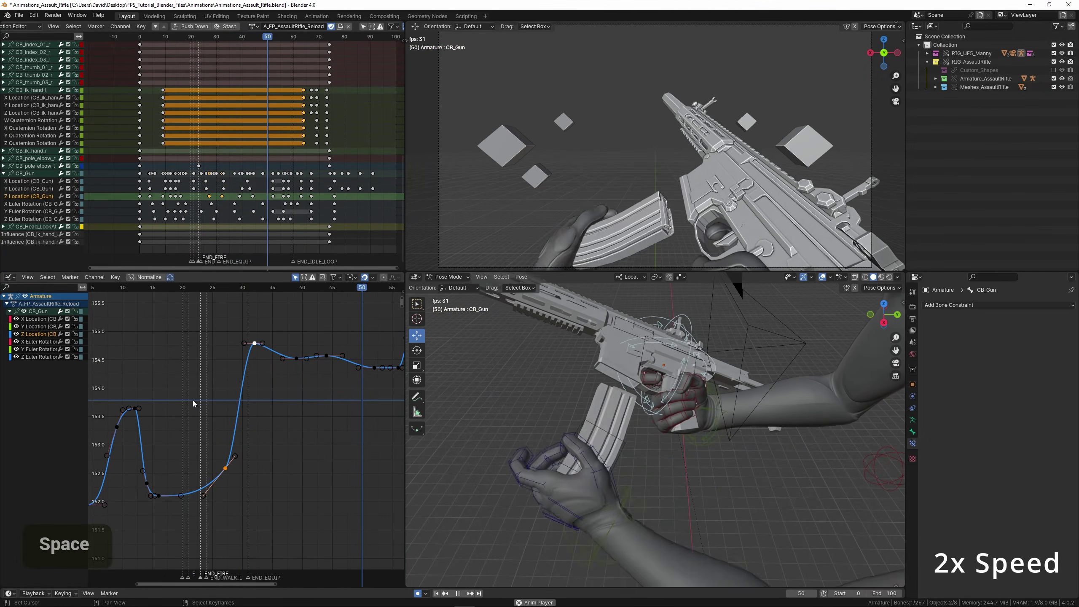
# Insert a Z Location keyframe at about frame 23 with a value near 152.5, lower the keyframe following it, and play.
pyautogui.click(194, 403)
pyautogui.press('space')
pyautogui.rightClick(225, 468)
pyautogui.keyDown('ctrl'); pyautogui.click(205, 487); pyautogui.keyUp('ctrl')
pyautogui.press('g')
pyautogui.rightClick(225, 468)
pyautogui.press('g')
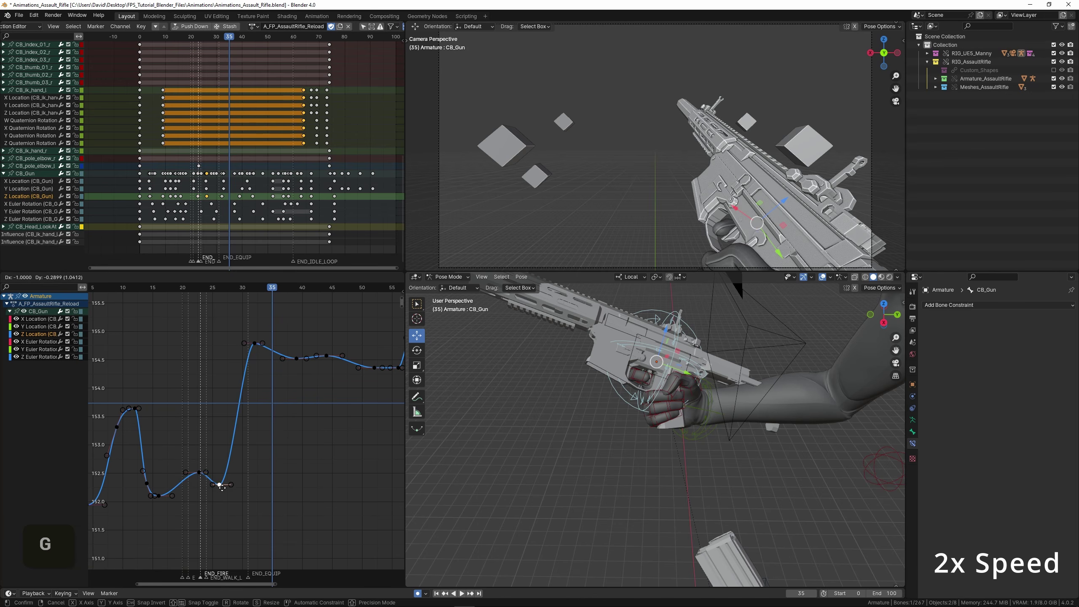
pyautogui.click(231, 510)
pyautogui.click(182, 452)
pyautogui.press('space')
# Move the Z Location keyframe before the steep rise to about frame 28 and 152.3, tilt its handles upward, and play.
pyautogui.scroll(1, 253, 497)
pyautogui.press('g')
pyautogui.click(245, 488)
pyautogui.press('r')
pyautogui.click(250, 453)
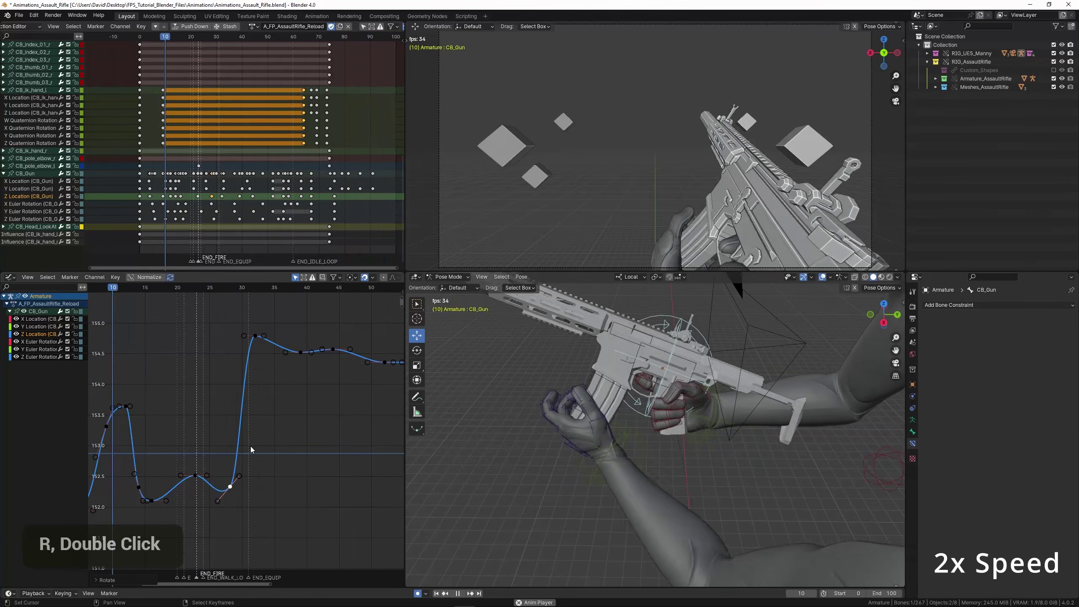
pyautogui.click(179, 439)
# Scale the handles of the Z Location peak at frame 32, rotate them to slope steeply upward, and play.
pyautogui.rightClick(255, 336)
pyautogui.scroll(2, 267, 352)
pyautogui.press('s')
pyautogui.click(320, 357)
pyautogui.press('r')
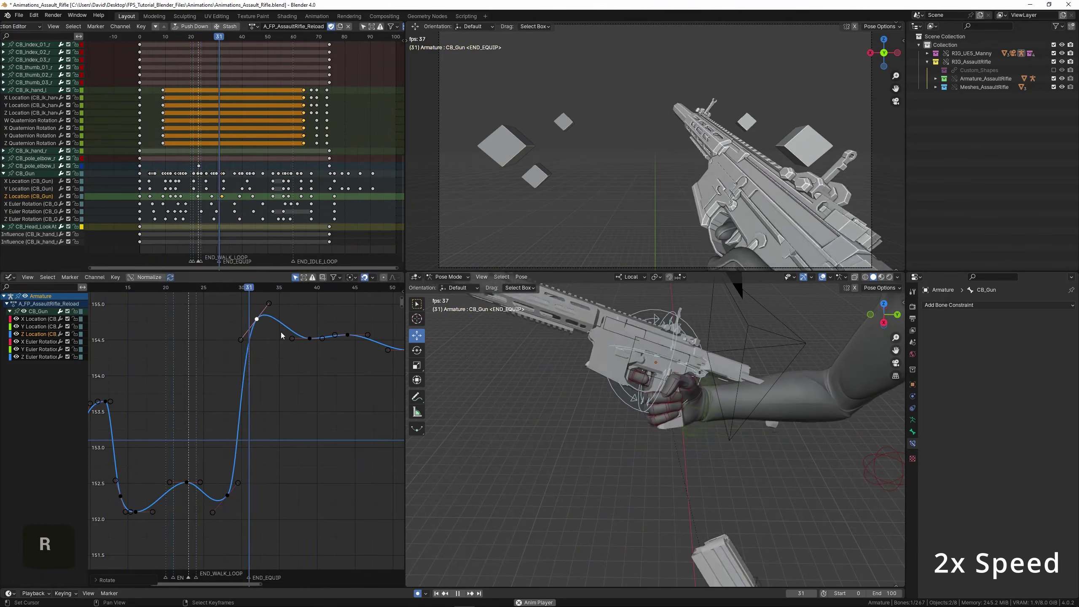
pyautogui.click(282, 335)
# Move the Z Location peak keyframe to about frame 33 with a value near 154.7 and check the playback.
pyautogui.press('g')
pyautogui.click(188, 363)
pyautogui.click(187, 363)
pyautogui.press('space')
# Move the Z Location keyframe at frame 39 to about frame 38, lower it to about 154.3, and play.
pyautogui.rightClick(310, 339)
pyautogui.press('g')
pyautogui.click(302, 352)
pyautogui.click(219, 351)
pyautogui.press('space')
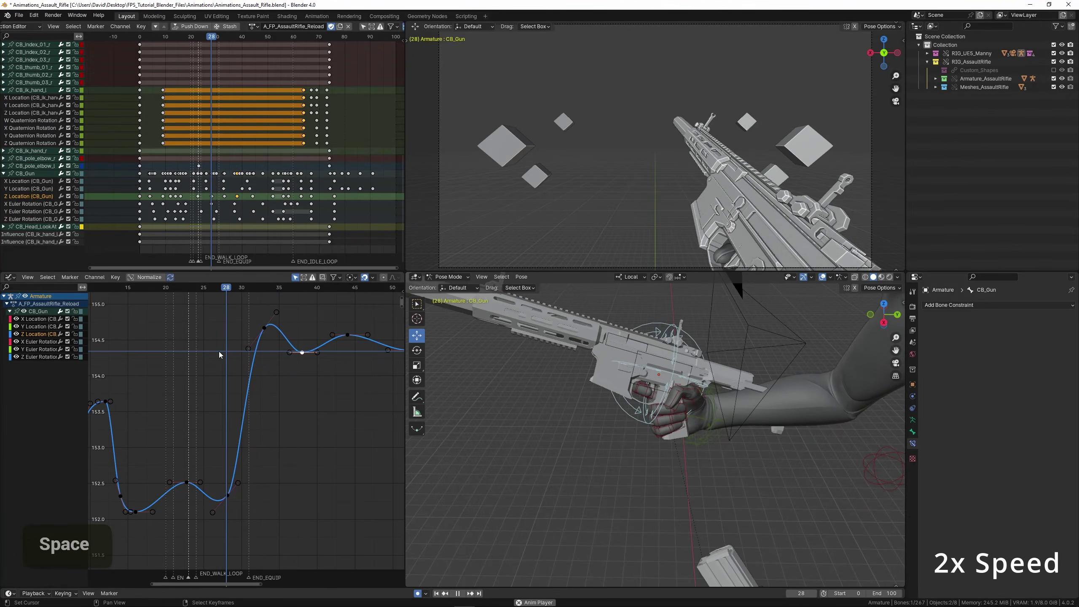
# Save the file while reviewing the full reload playback.
pyautogui.click(179, 360)
pyautogui.scroll(-4, 183, 370)
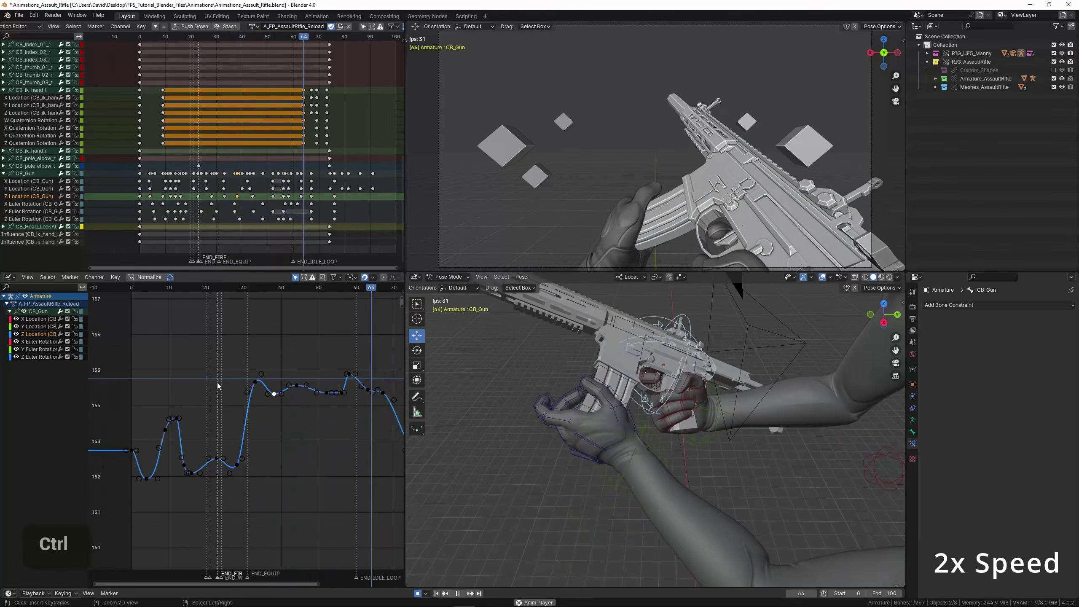
pyautogui.hotkey('ctrl', 's')
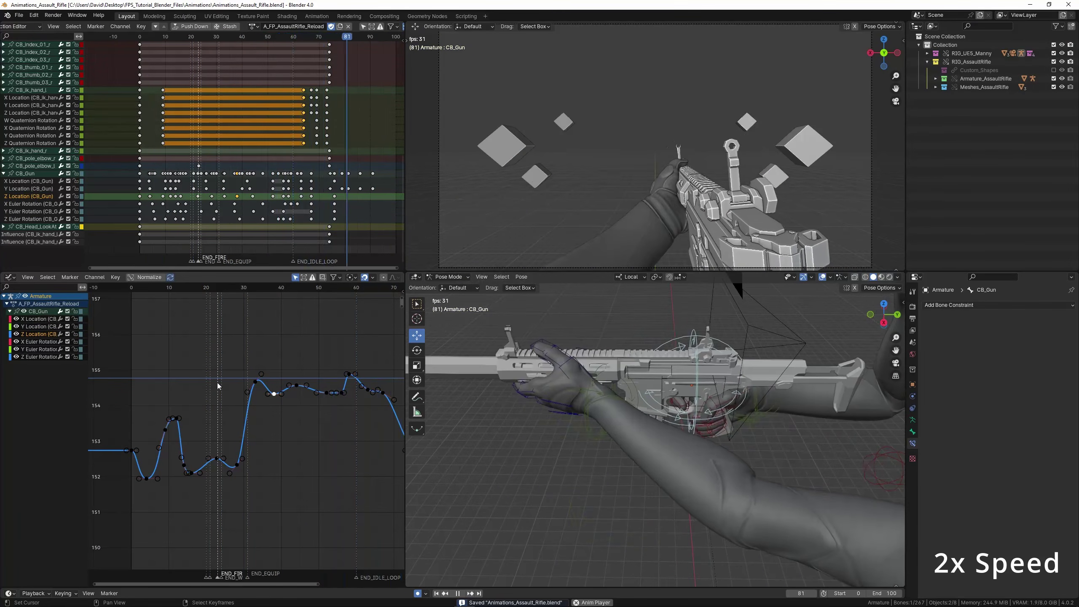
pyautogui.scroll(-3, 172, 387)
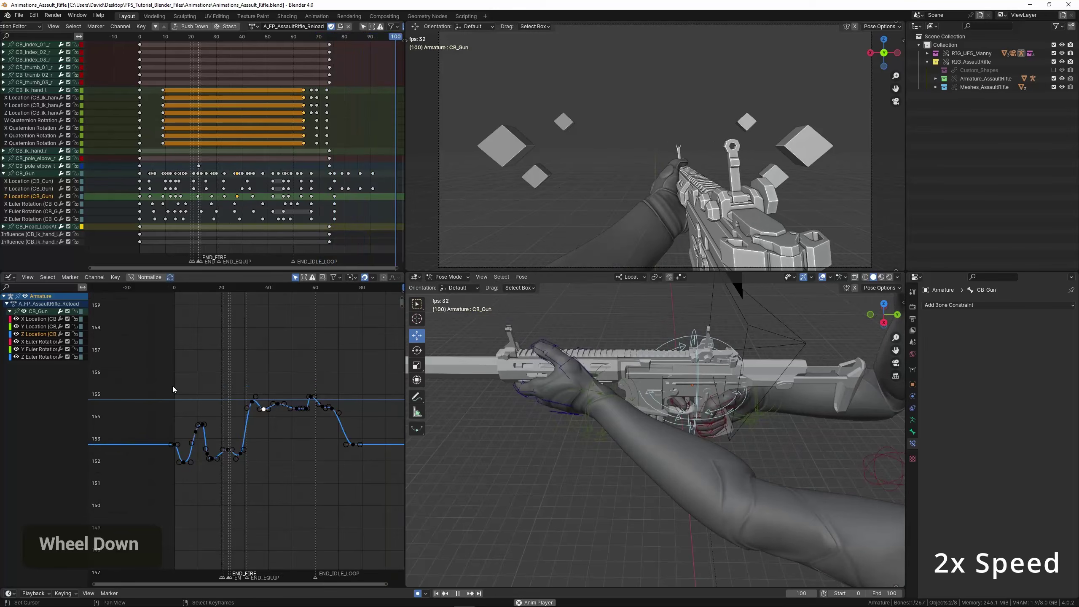
# Select all CB_Gun keyframes after about frame 74 in the dope sheet and set the current frame to 67.
pyautogui.moveTo(312, 404); pyautogui.dragTo(235, 392, button='middle')
pyautogui.press('space')
pyautogui.scroll(4, 236, 392)
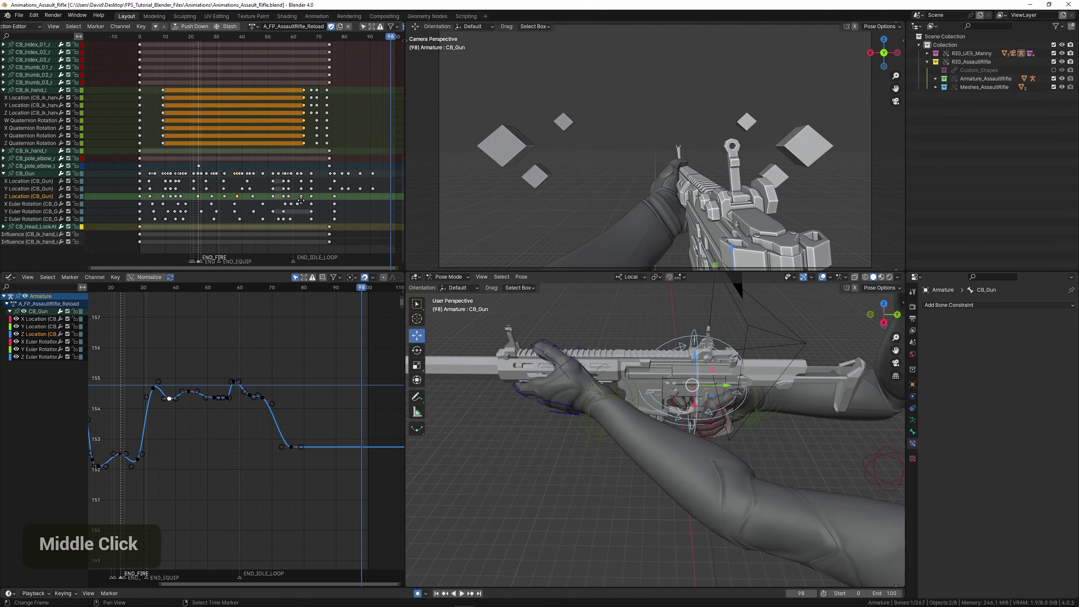
pyautogui.moveTo(300, 199); pyautogui.dragTo(235, 200, button='middle')
pyautogui.scroll(1, 235, 200)
pyautogui.rightClick(268, 178)
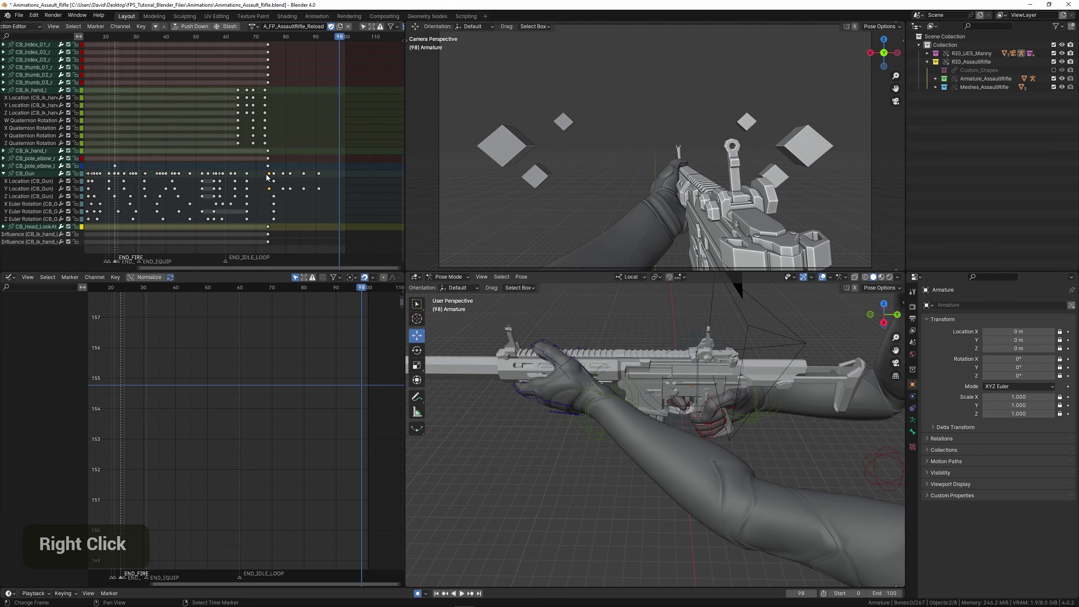
pyautogui.click(248, 190)
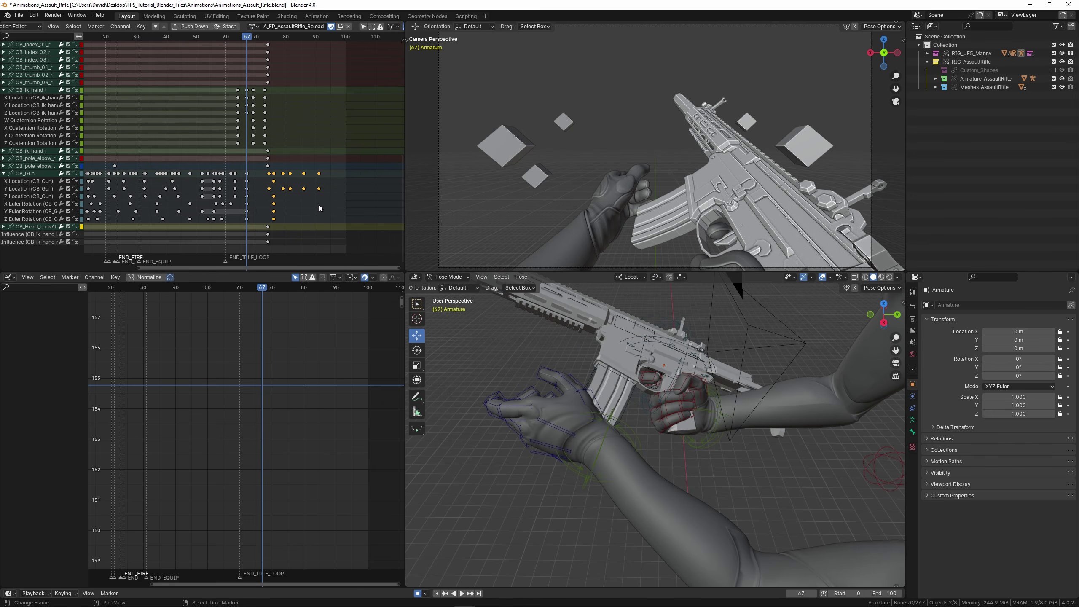
# Try to stretch the selected CB_Gun end keyframes away from frame 67, play the animation, and undo the scaling.
pyautogui.press('s')
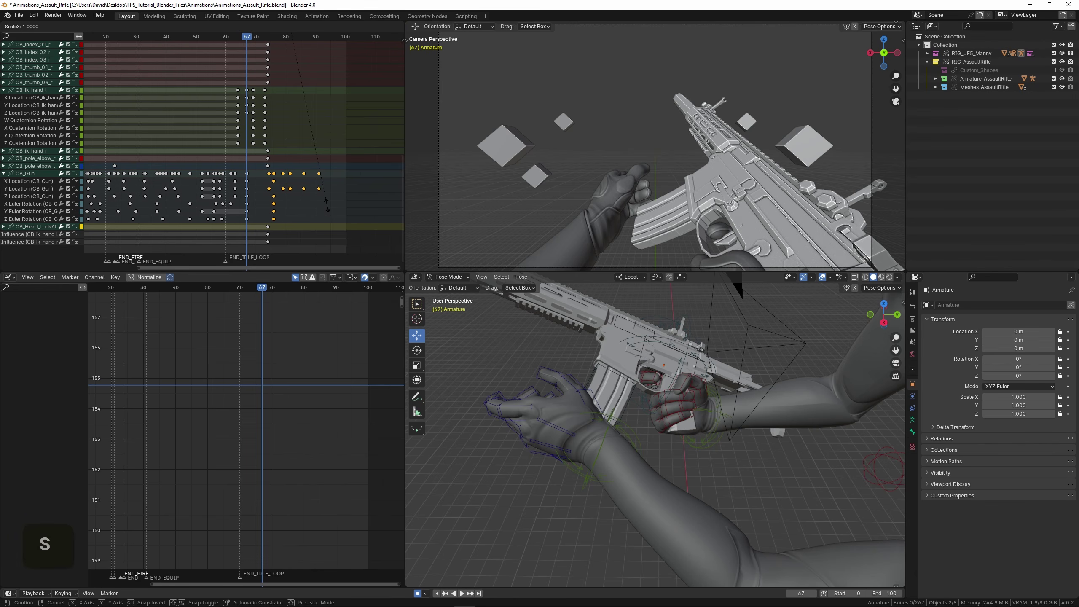
pyautogui.press('x')
pyautogui.doubleClick(233, 208)
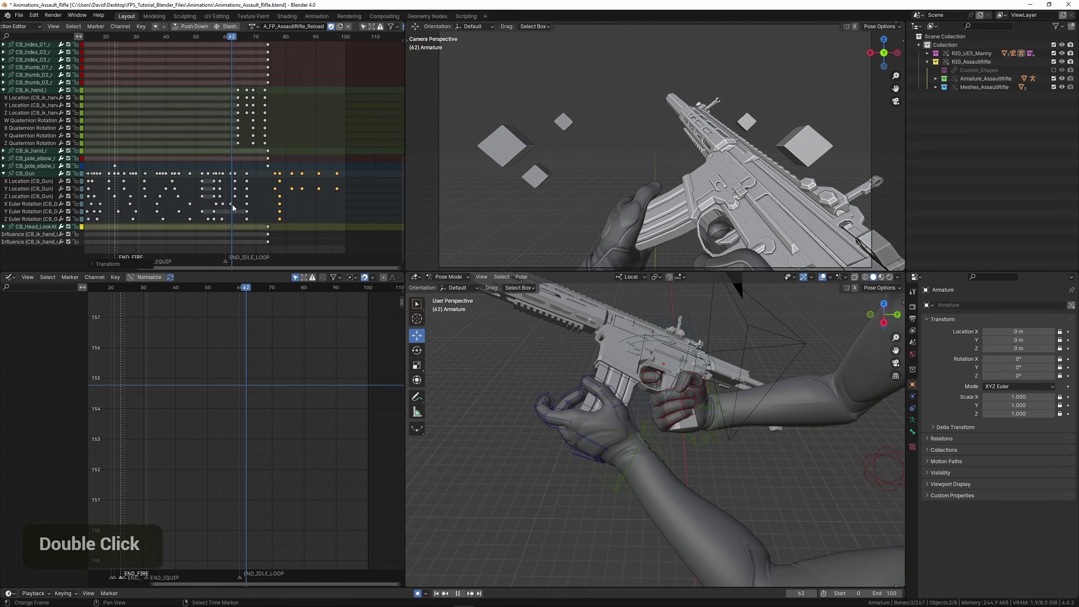
pyautogui.press('space')
pyautogui.scroll(1, 263, 207)
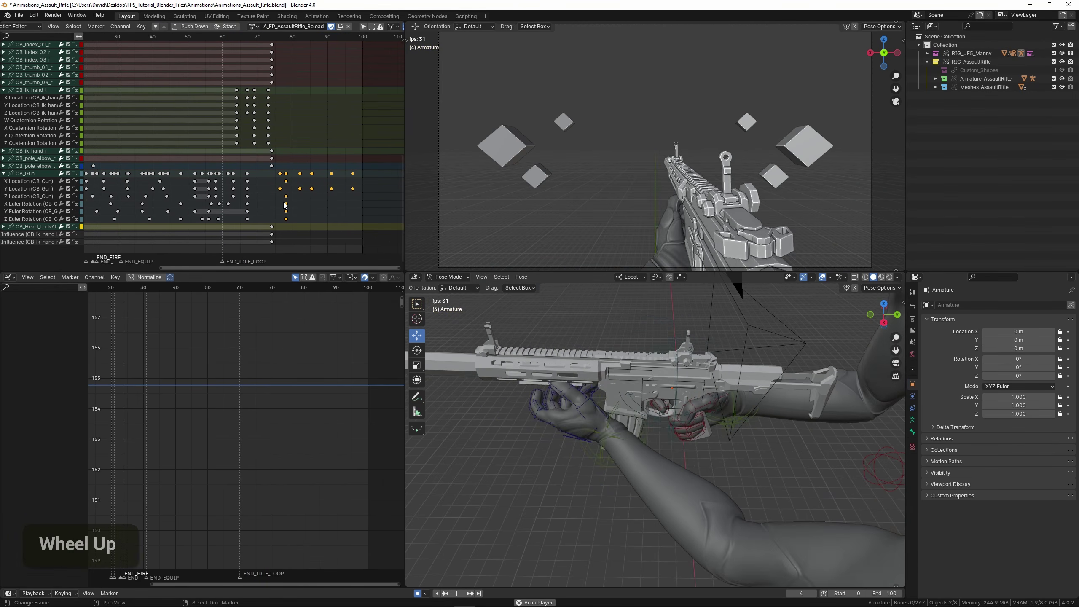
pyautogui.hotkey('ctrl', 'z')
# Stretch the selected CB_Gun end keyframes slightly away from frame 67 and play the animation.
pyautogui.press('space')
pyautogui.press('s')
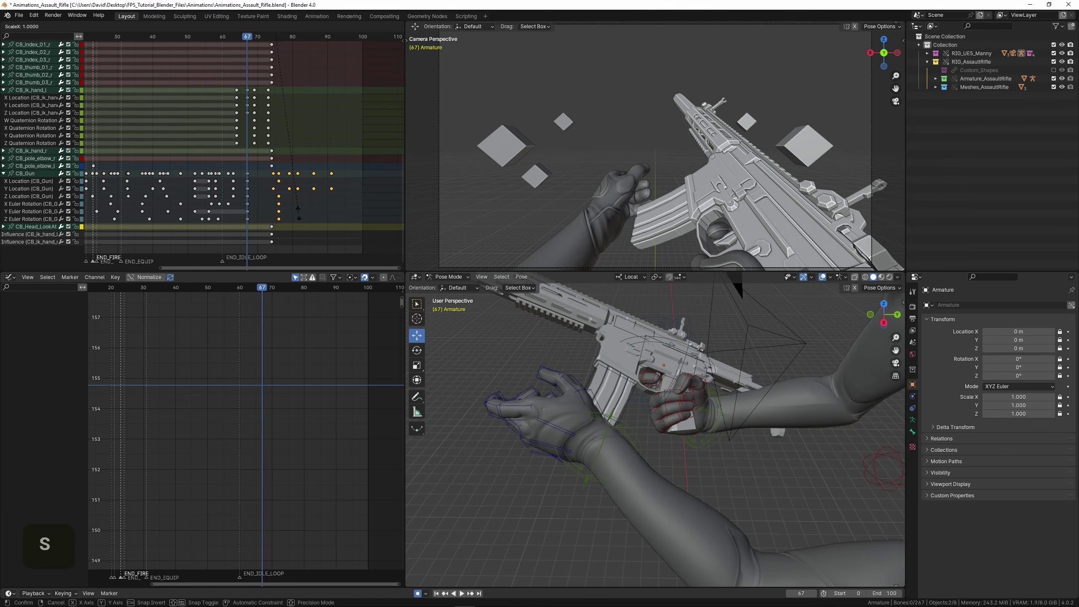
pyautogui.press('Return')
pyautogui.press('space')
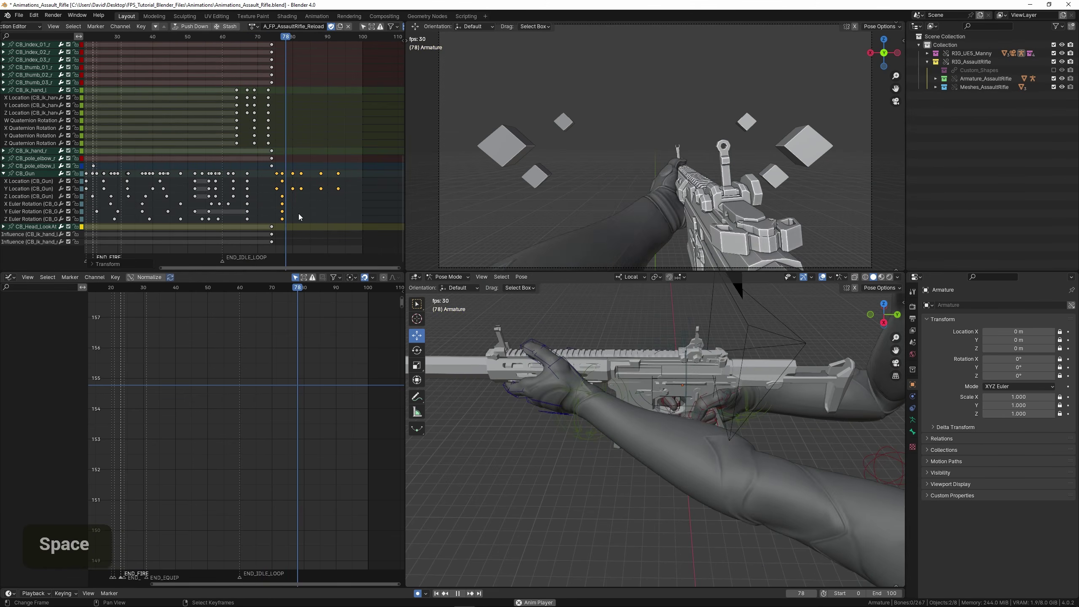
# Shift the selected CB_Gun end keyframes about one frame earlier, review the playback, and save the file.
pyautogui.press('g')
pyautogui.click(209, 197)
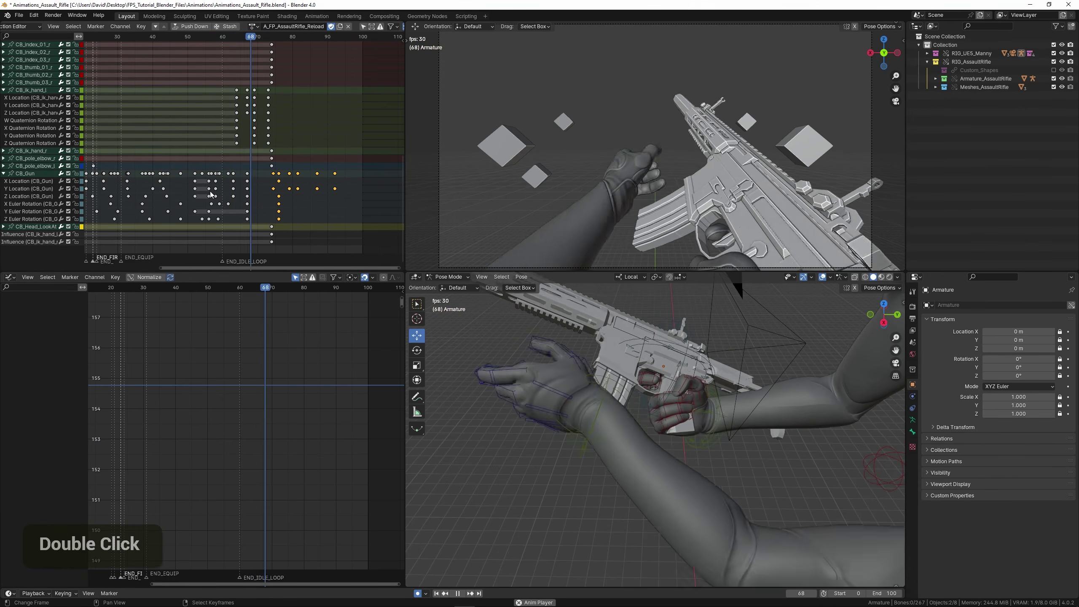
pyautogui.click(211, 194)
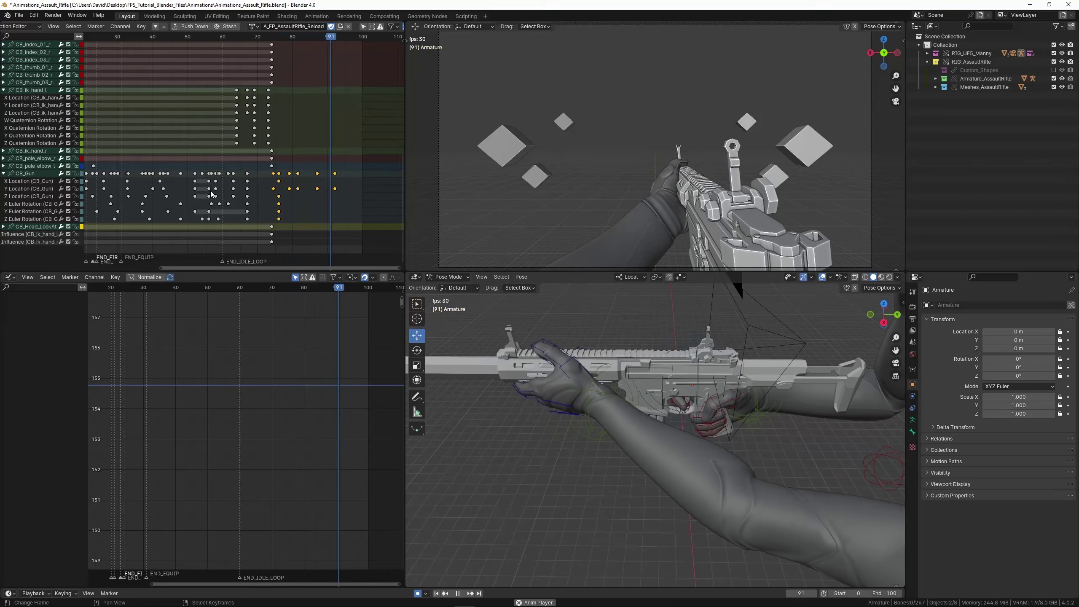
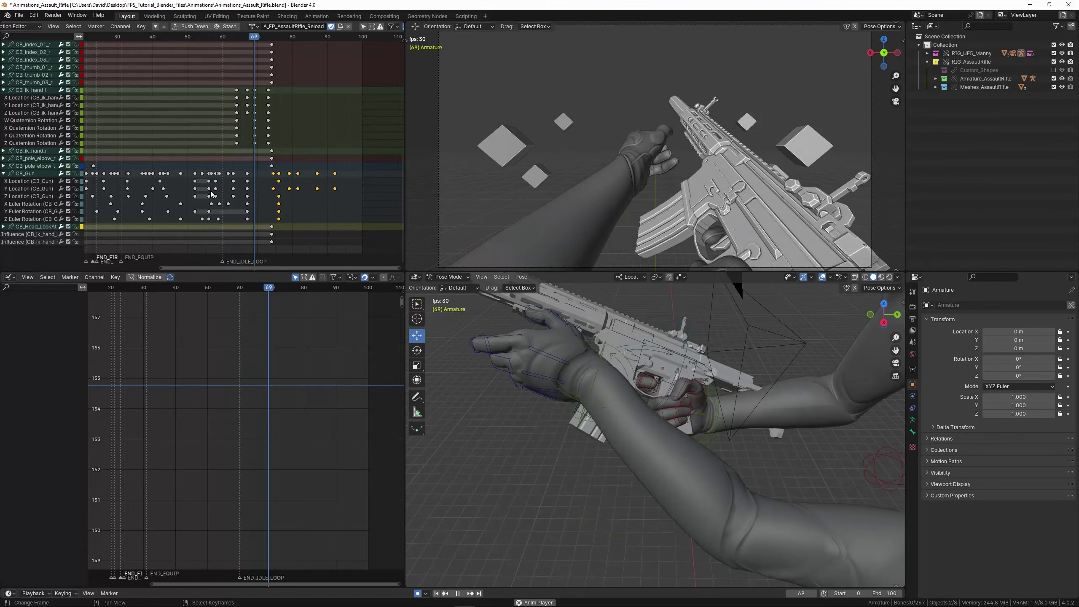
pyautogui.scroll(-8, 233, 184)
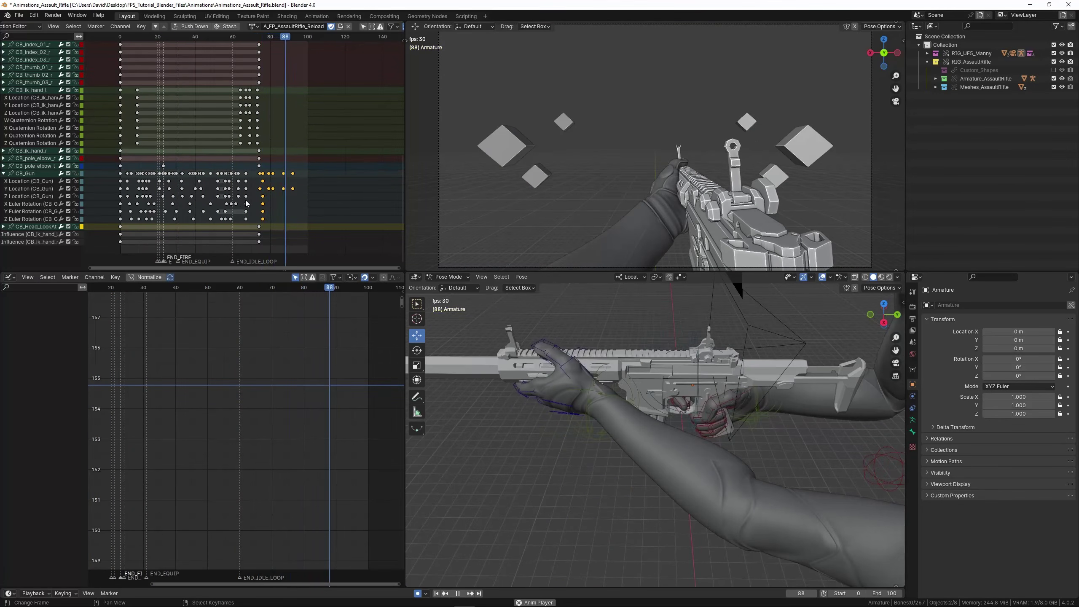
pyautogui.press('space')
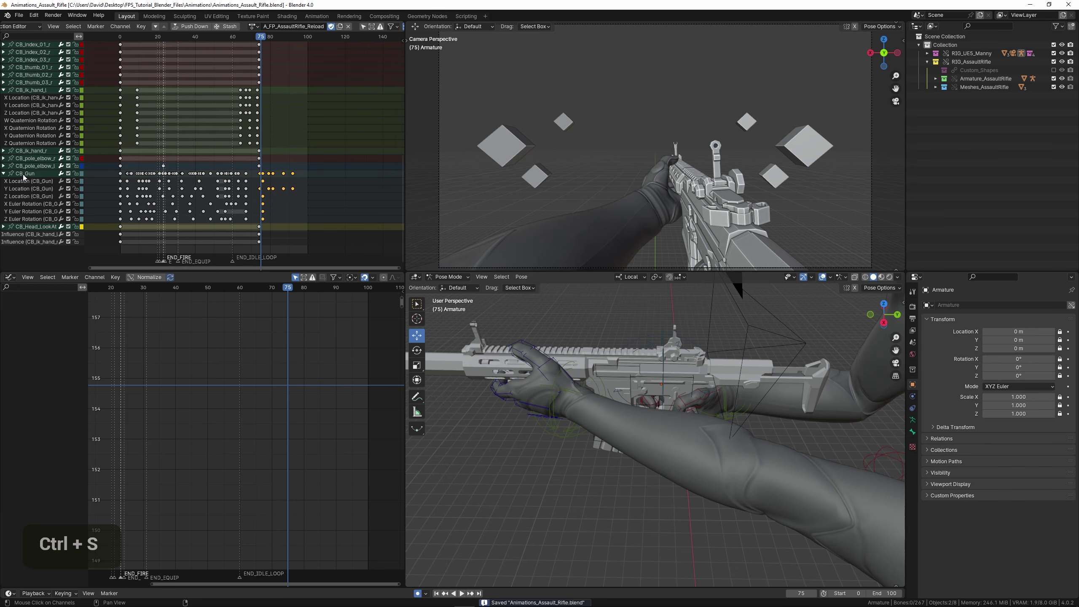
# Show the CB_Gun Z Location curve in the graph and scrub to frame 72 at its final descent.
pyautogui.doubleClick(28, 196)
pyautogui.press('KP_Decimal')
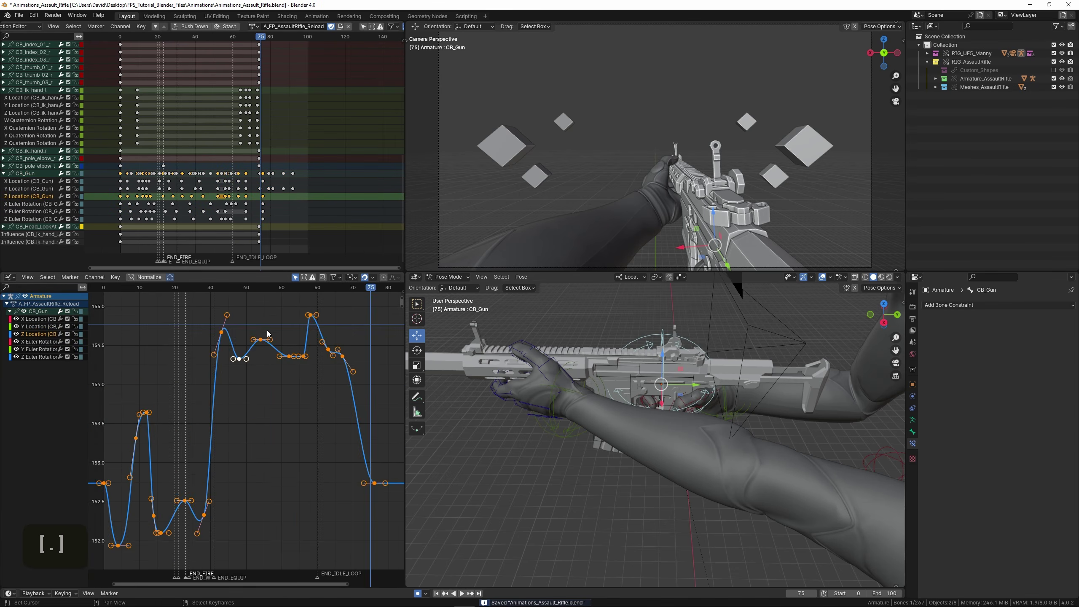
pyautogui.moveTo(310, 446); pyautogui.dragTo(268, 430, button='middle')
pyautogui.scroll(2, 268, 431)
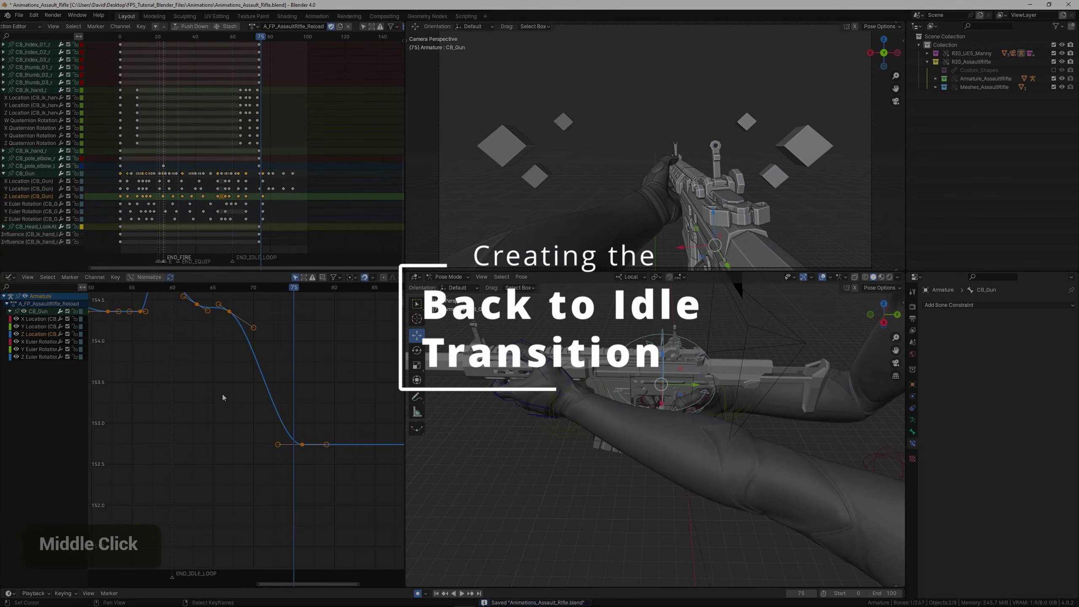
pyautogui.moveTo(223, 394); pyautogui.dragTo(270, 390)
# Duplicate the Z Location keyframe at frame 76 to about frame 84 at the same value and scrub to frame 76.
pyautogui.rightClick(305, 450)
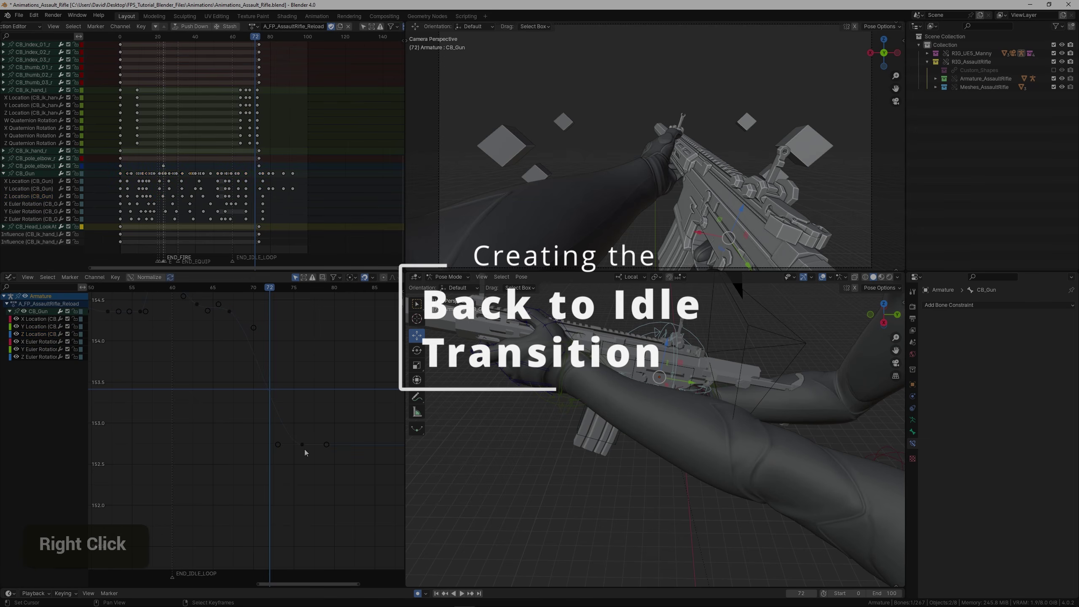
pyautogui.rightClick(299, 446)
pyautogui.moveTo(309, 445); pyautogui.dragTo(268, 436, button='middle')
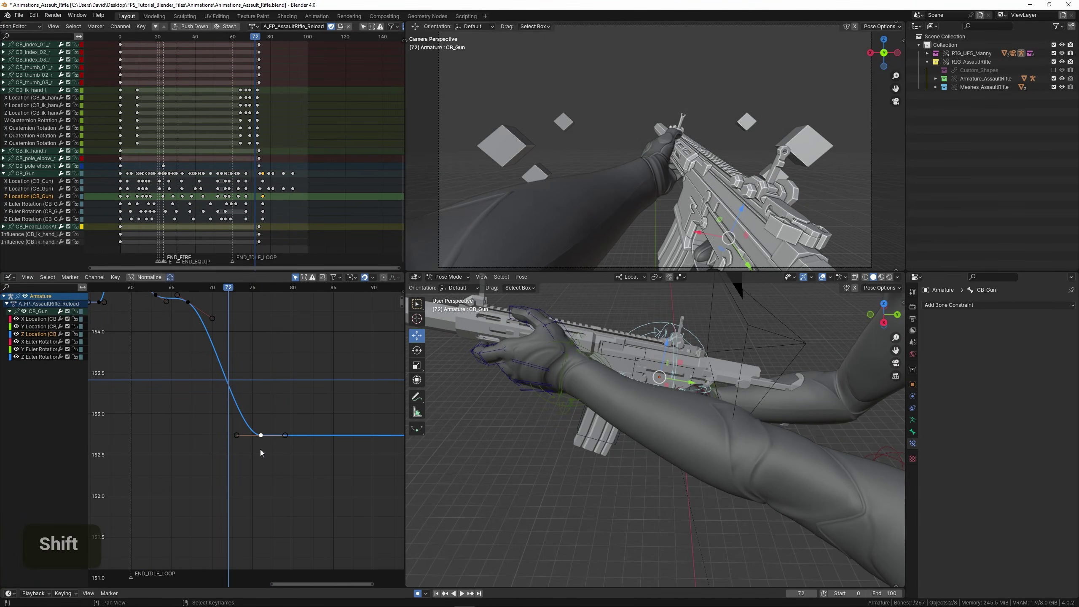
pyautogui.hotkey('shift', 'd')
pyautogui.press('x')
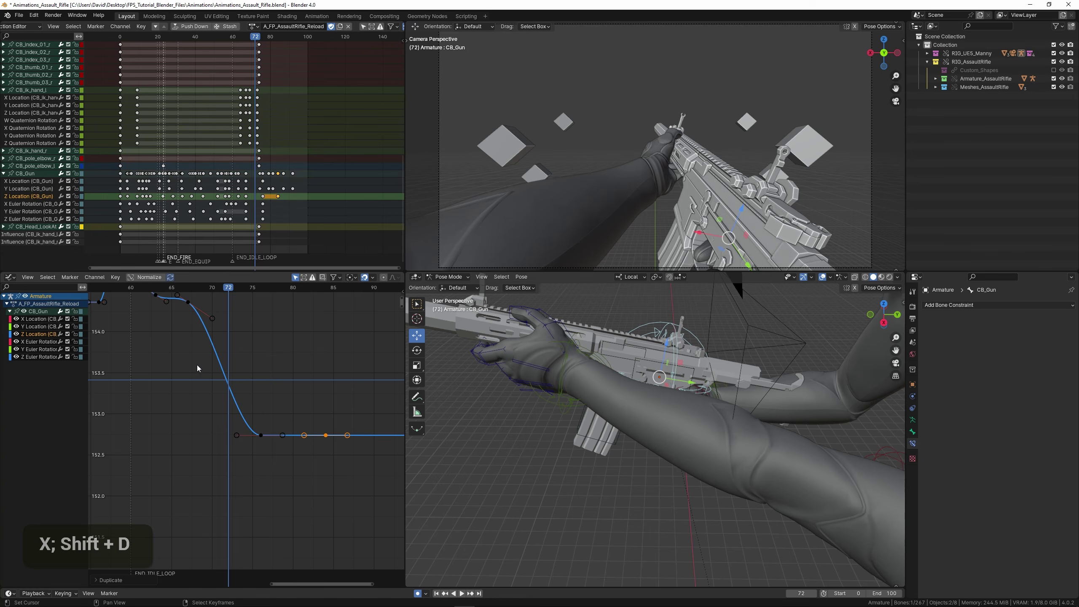
pyautogui.moveTo(197, 365); pyautogui.dragTo(260, 381)
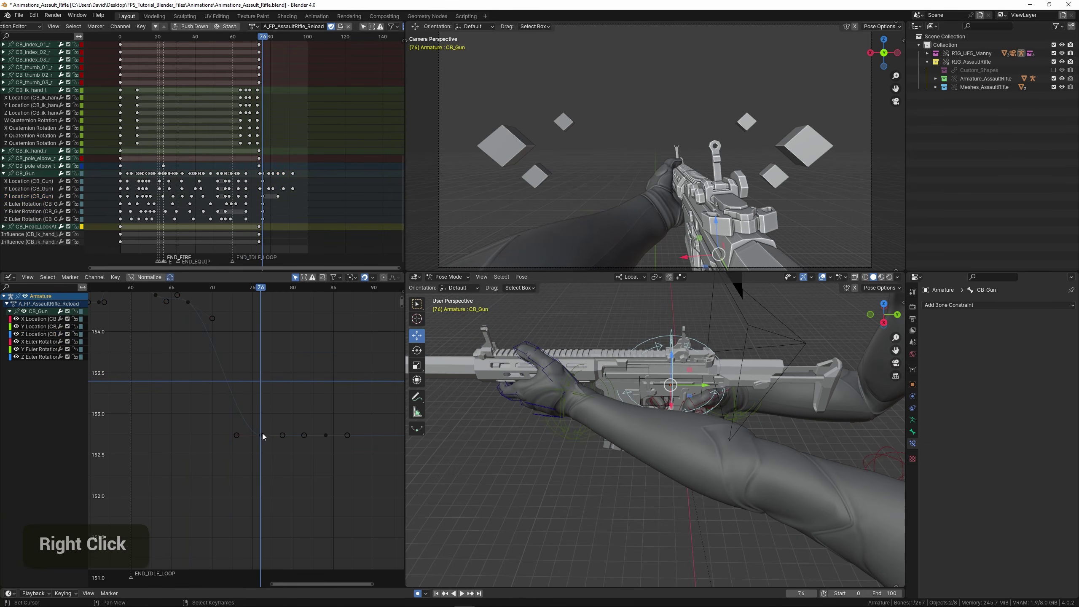
# Lower the Z Location keyframe at frame 76 to about 151.4 and review the dip by playing and scrubbing.
pyautogui.press('g')
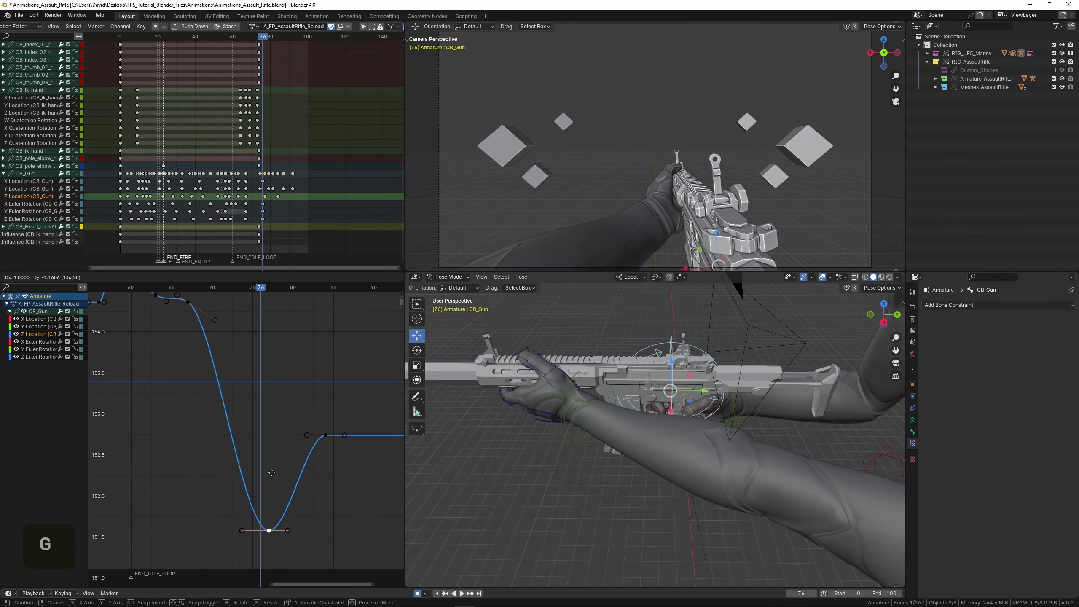
pyautogui.click(251, 475)
pyautogui.click(168, 418)
pyautogui.press('space')
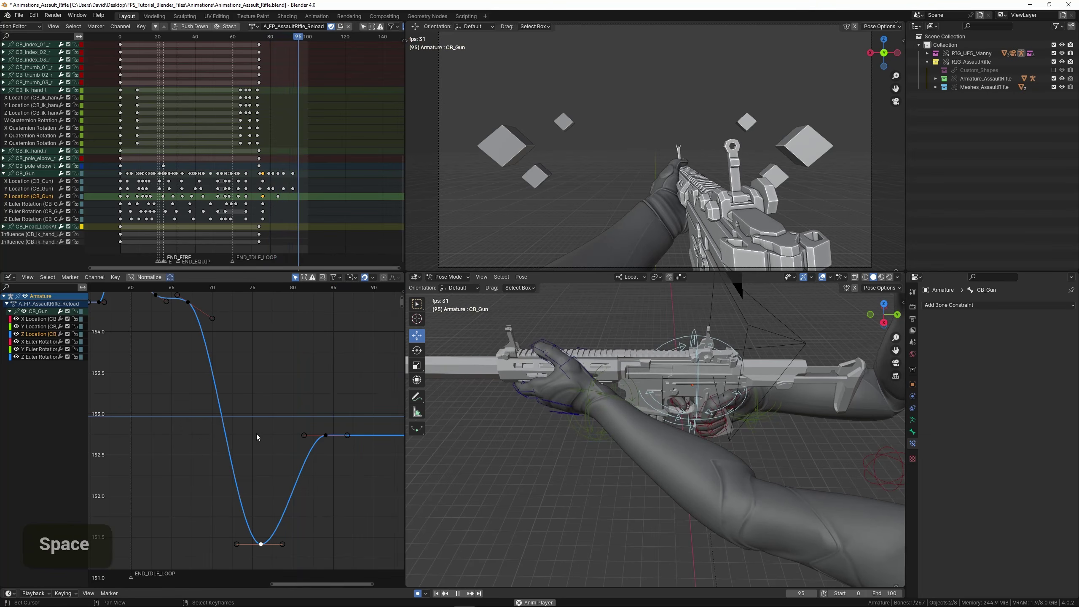
pyautogui.press('space')
pyautogui.moveTo(284, 438); pyautogui.dragTo(268, 420, button='middle')
pyautogui.scroll(-4, 226, 408)
pyautogui.moveTo(199, 398); pyautogui.dragTo(258, 453)
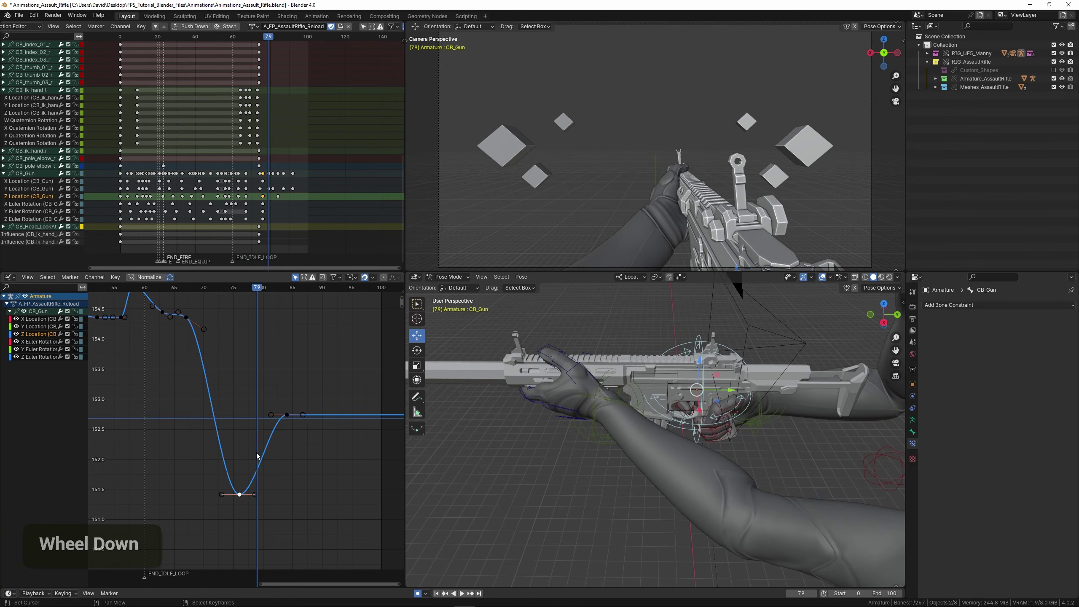
# Lower the frame 76 Z Location keyframe to about 151.2, widen its handles, and check the gun pose from the right orthographic view.
pyautogui.press('g')
pyautogui.click(249, 446)
pyautogui.press('s')
pyautogui.click(299, 476)
pyautogui.moveTo(180, 409); pyautogui.dragTo(251, 438)
pyautogui.press('KP_3')
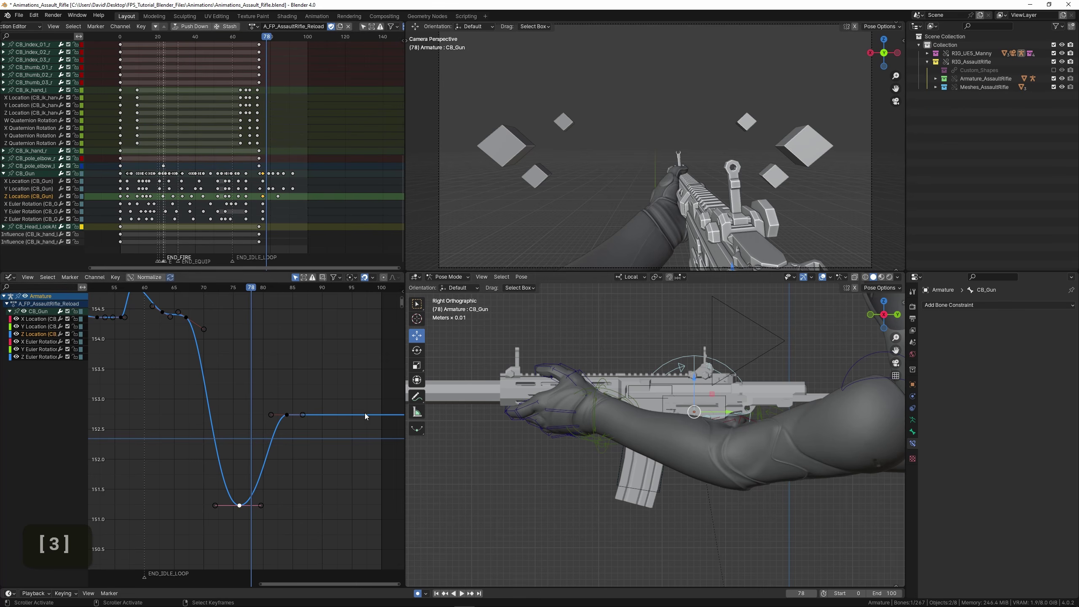
# Duplicate the Z Location keyframe at frame 84 to about frames 88 and 92 at the same value.
pyautogui.click(284, 417)
pyautogui.scroll(2, 284, 419)
pyautogui.scroll(3, 219, 420)
pyautogui.moveTo(284, 419); pyautogui.dragTo(249, 402, button='middle')
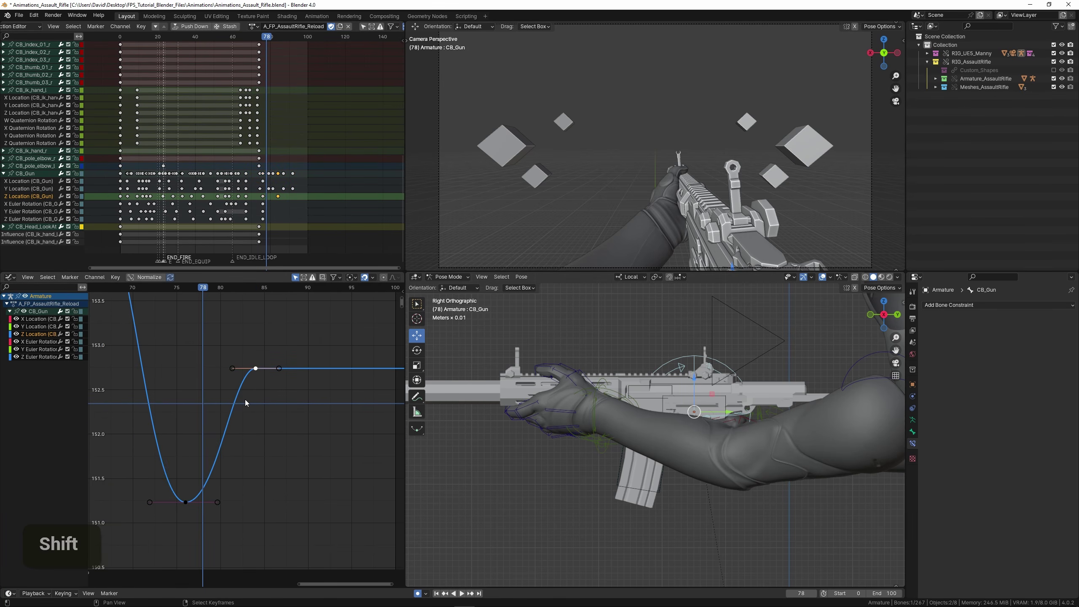
pyautogui.hotkey('shift', 'd')
pyautogui.press('x')
pyautogui.click(281, 404)
pyautogui.hotkey('shift', 'd')
pyautogui.press('x')
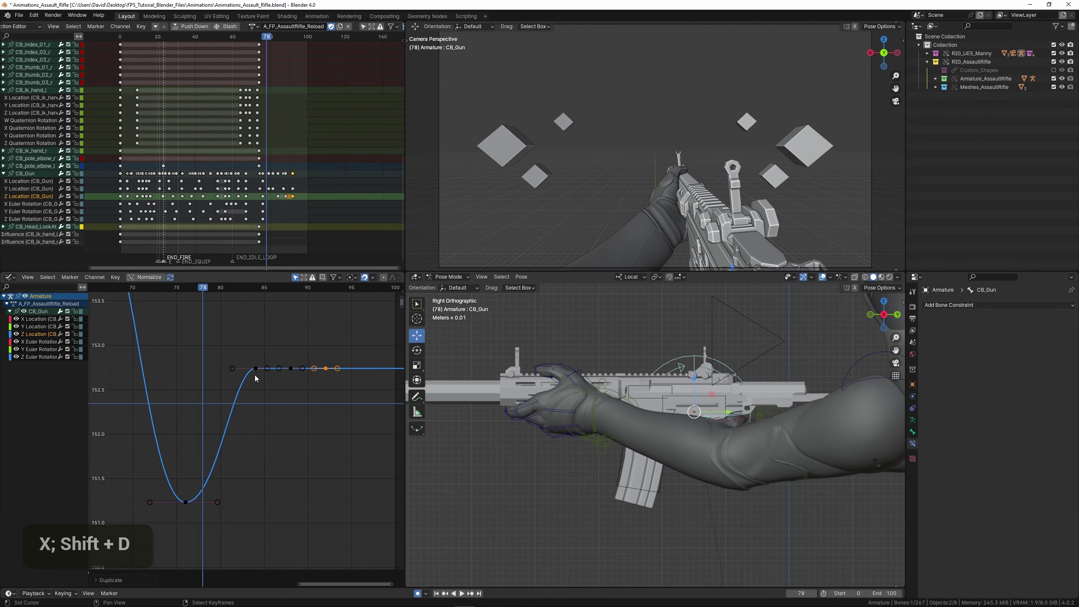
# Raise the Z Location keyframe at frame 84 to about 153.0 and lower the one at frame 88 to about 152.5.
pyautogui.rightClick(256, 373)
pyautogui.click(256, 376)
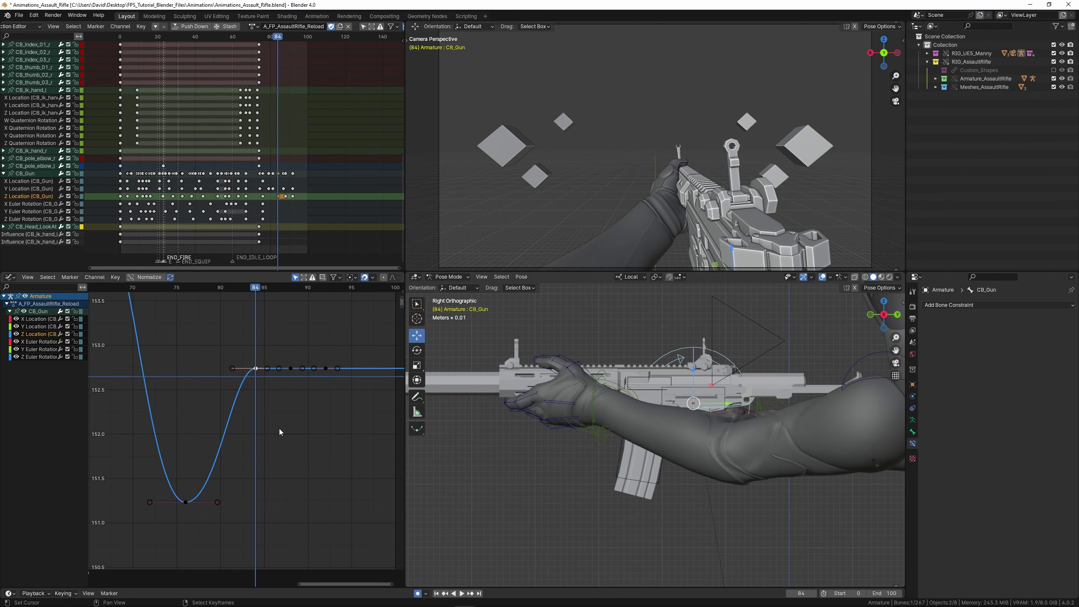
pyautogui.rightClick(292, 371)
pyautogui.press('g')
pyautogui.click(291, 388)
pyautogui.moveTo(201, 375); pyautogui.dragTo(265, 397)
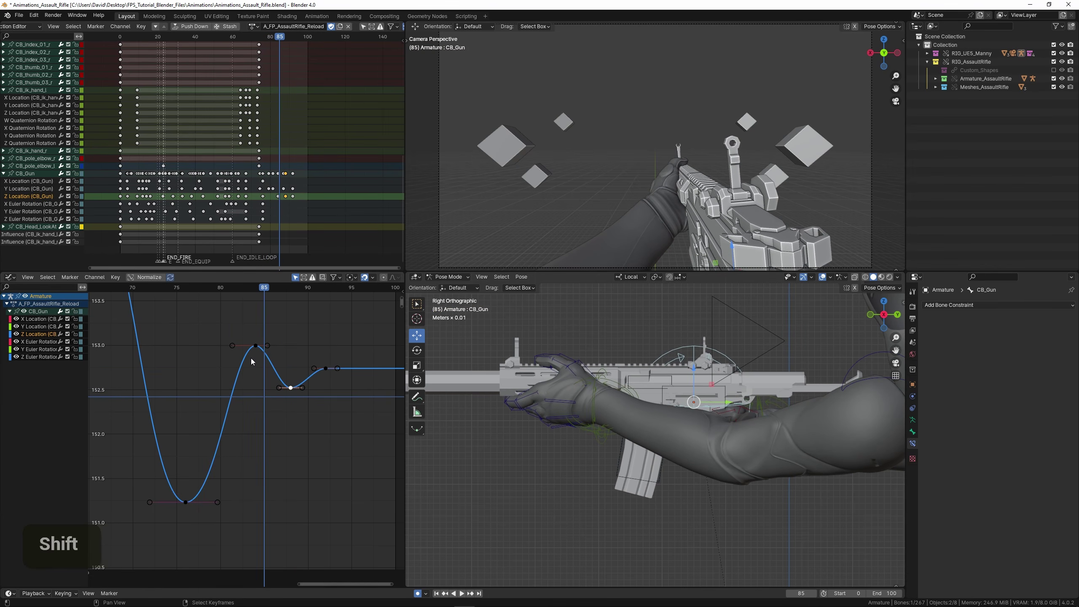
# Reduce the Z Location bounce by scaling the keyframes at frames 84 and 88 vertically closer together, and play the animation.
pyautogui.keyDown('shift'); pyautogui.rightClick(255, 345); pyautogui.keyUp('shift')
pyautogui.press('s')
pyautogui.press('y')
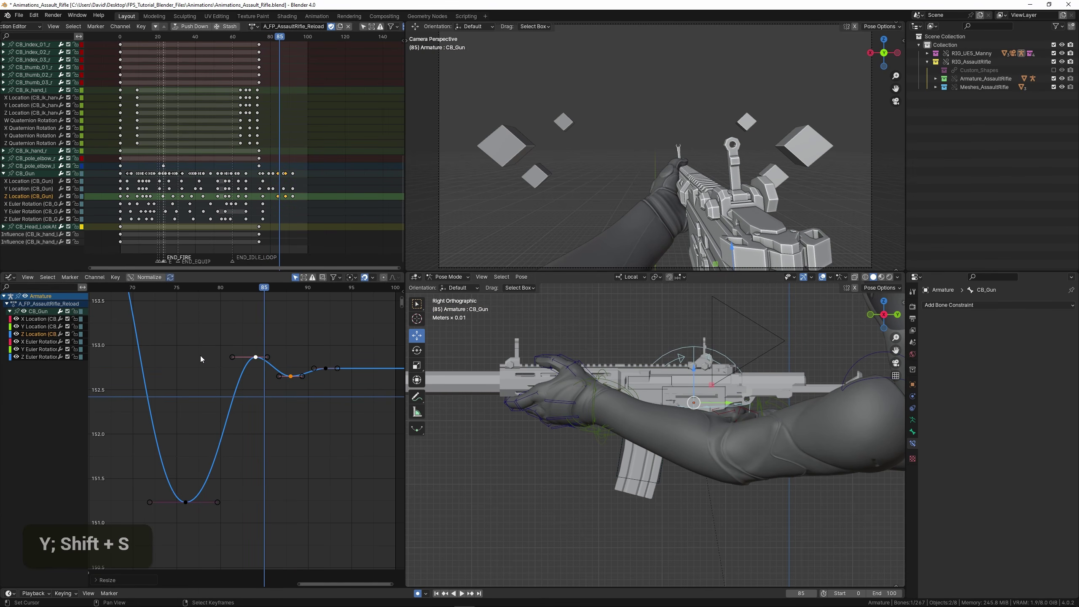
pyautogui.scroll(-2, 119, 369)
pyautogui.press('space')
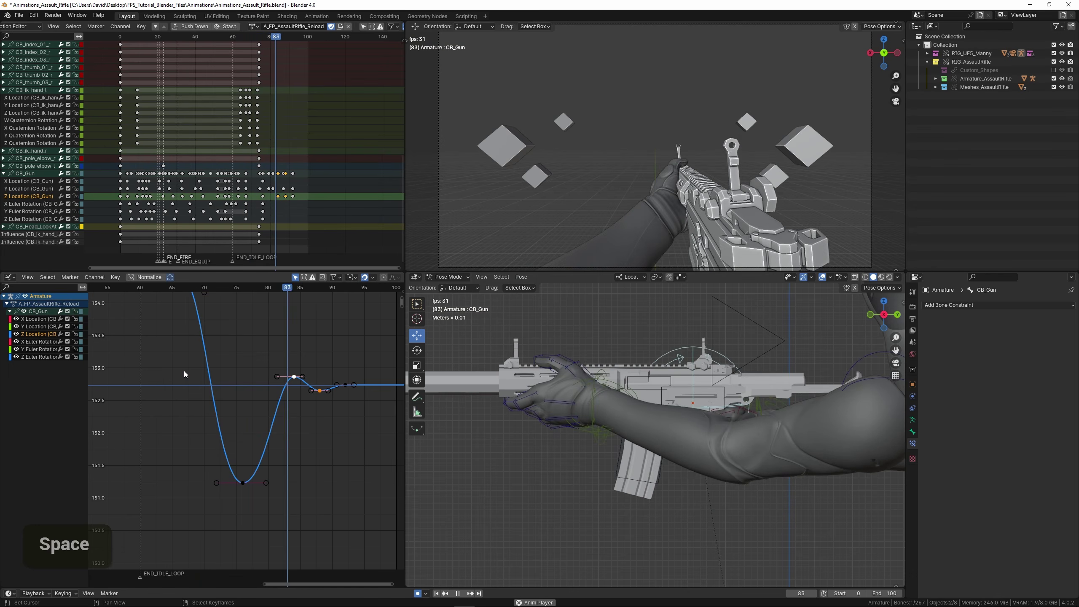
# Shift the last three Z Location keyframes two frames earlier, to frames 82, 86 and 90, and replay the ending.
pyautogui.moveTo(270, 371); pyautogui.dragTo(268, 349, button='middle')
pyautogui.scroll(2, 268, 349)
pyautogui.hotkey('alt', 'a')
pyautogui.press('b')
pyautogui.moveTo(257, 321); pyautogui.dragTo(368, 384)
pyautogui.press('g')
pyautogui.press('x')
pyautogui.click(318, 392)
pyautogui.click(162, 393)
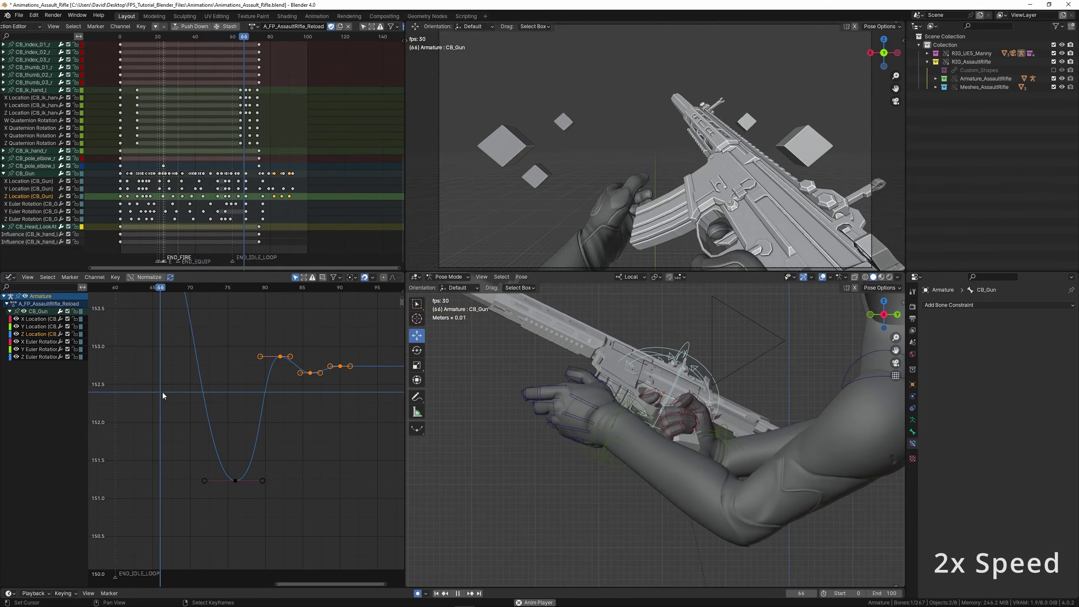
# Include the Z Location dip keyframe in the selection and shift all four end keyframes about two frames earlier.
pyautogui.keyDown('shift'); pyautogui.moveTo(181, 452); pyautogui.dragTo(270, 501); pyautogui.keyUp('shift')
pyautogui.press('g')
pyautogui.press('x')
pyautogui.click(255, 409)
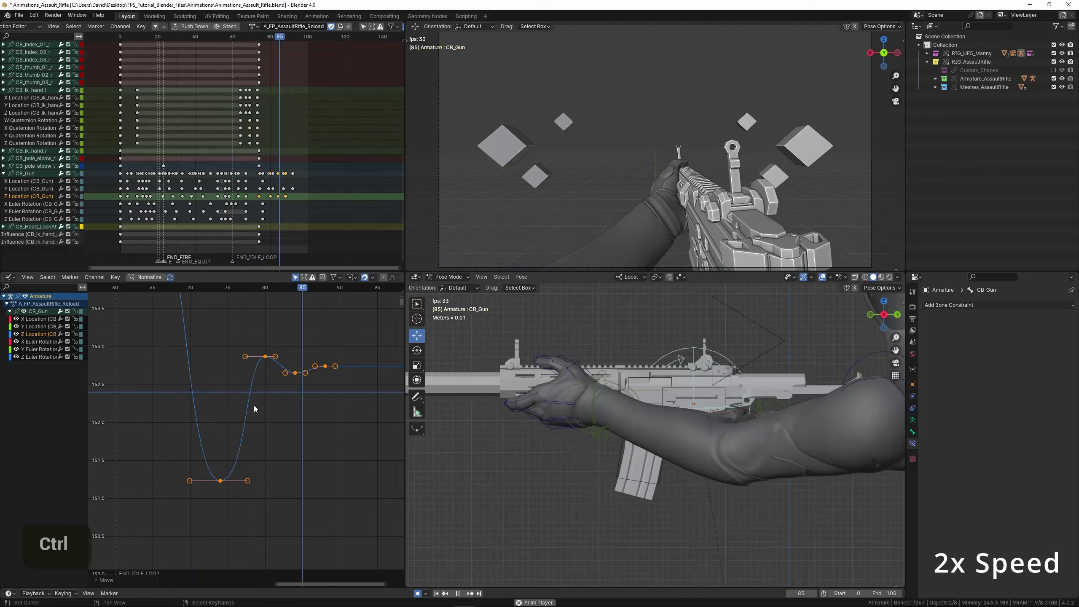
# Shift the four selected Z Location end keyframes about three frames later, review the playback, and save the file.
pyautogui.keyDown('ctrl'); pyautogui.moveTo(254, 405); pyautogui.dragTo(253, 439, button='middle'); pyautogui.keyUp('ctrl')
pyautogui.click(161, 398)
pyautogui.click(212, 414)
pyautogui.press('g')
pyautogui.press('x')
pyautogui.click(247, 411)
pyautogui.click(182, 405)
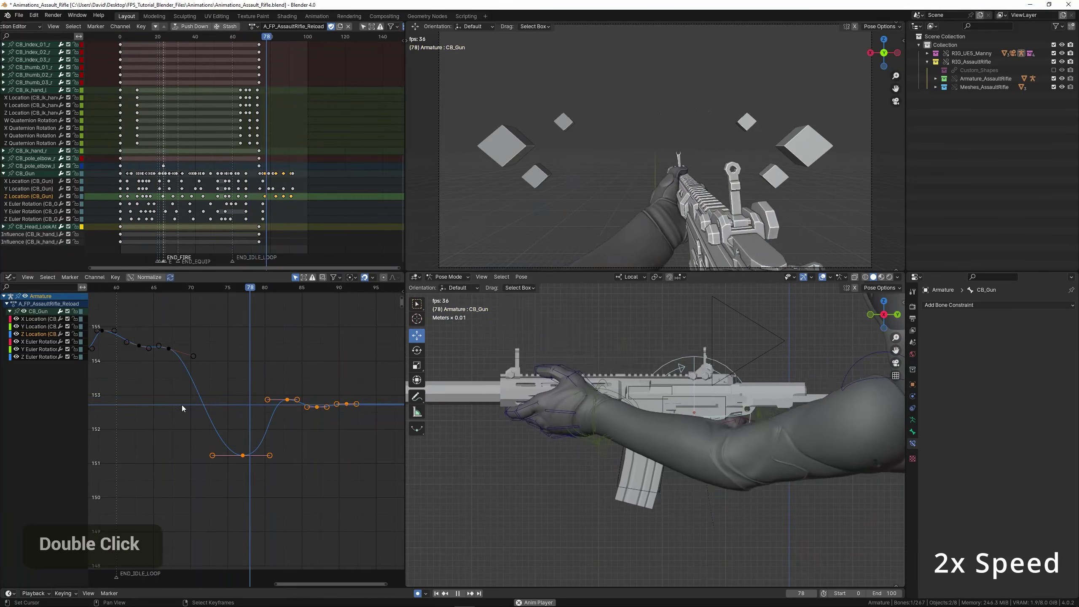
pyautogui.scroll(-5, 157, 390)
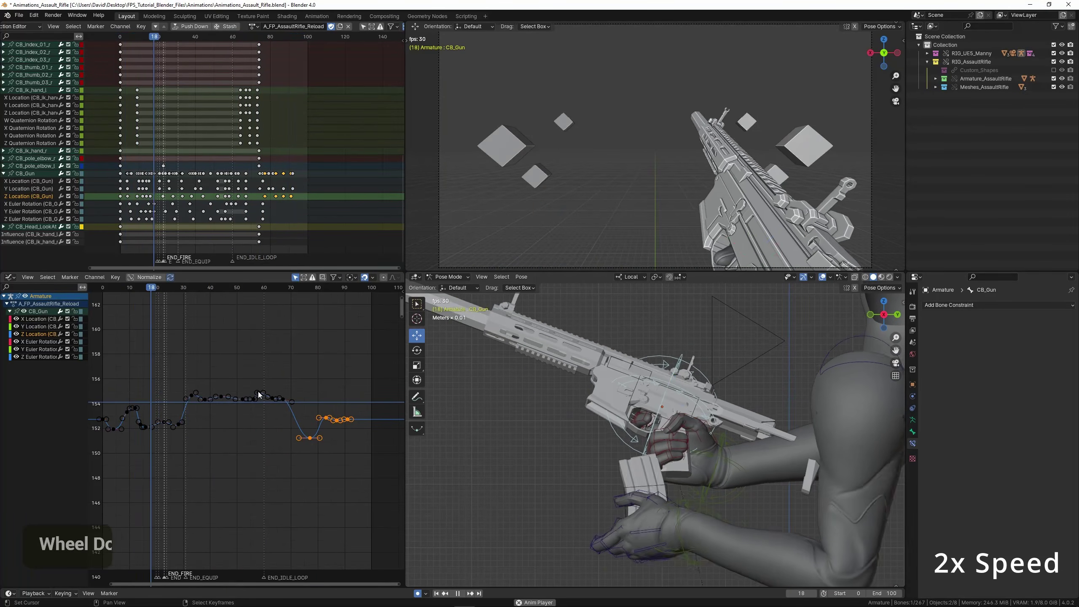
pyautogui.press('space')
pyautogui.hotkey('ctrl', 's')
# On the CB_Gun X Location curve, insert a keyframe at about frame 72, lower it to about -8.5, and review the playback.
pyautogui.doubleClick(39, 318)
pyautogui.press('KP_Decimal')
pyautogui.scroll(4, 296, 388)
pyautogui.keyDown('ctrl'); pyautogui.moveTo(275, 362); pyautogui.dragTo(258, 338, button='middle'); pyautogui.keyUp('ctrl')
pyautogui.click(296, 385)
pyautogui.press('space')
pyautogui.click(297, 370)
pyautogui.keyDown('ctrl'); pyautogui.click(296, 370); pyautogui.keyUp('ctrl')
pyautogui.press('g')
pyautogui.click(298, 429)
pyautogui.moveTo(297, 428); pyautogui.dragTo(261, 414)
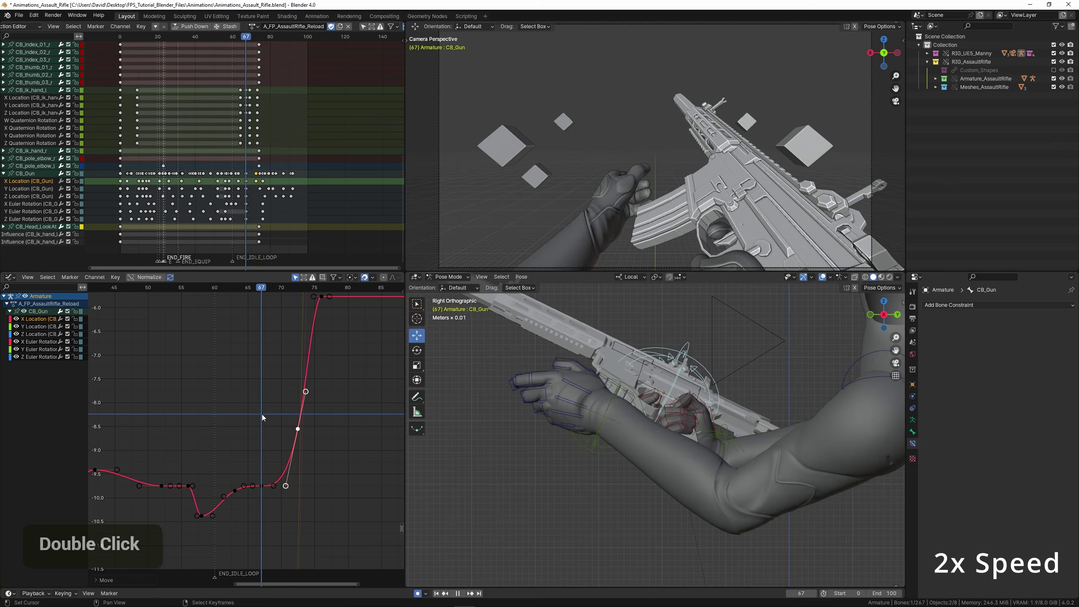
pyautogui.press('space')
# Move the last X Location keyframe to frame 78 and duplicate it to about frame 83 at the same value.
pyautogui.moveTo(334, 363); pyautogui.dragTo(295, 406, button='middle')
pyautogui.rightClick(283, 342)
pyautogui.press('g')
pyautogui.click(300, 360)
pyautogui.hotkey('shift', 'd')
pyautogui.click(331, 358)
# Raise the X Location keyframe at frame 78 to about -5.4 to create an overshoot.
pyautogui.rightClick(294, 340)
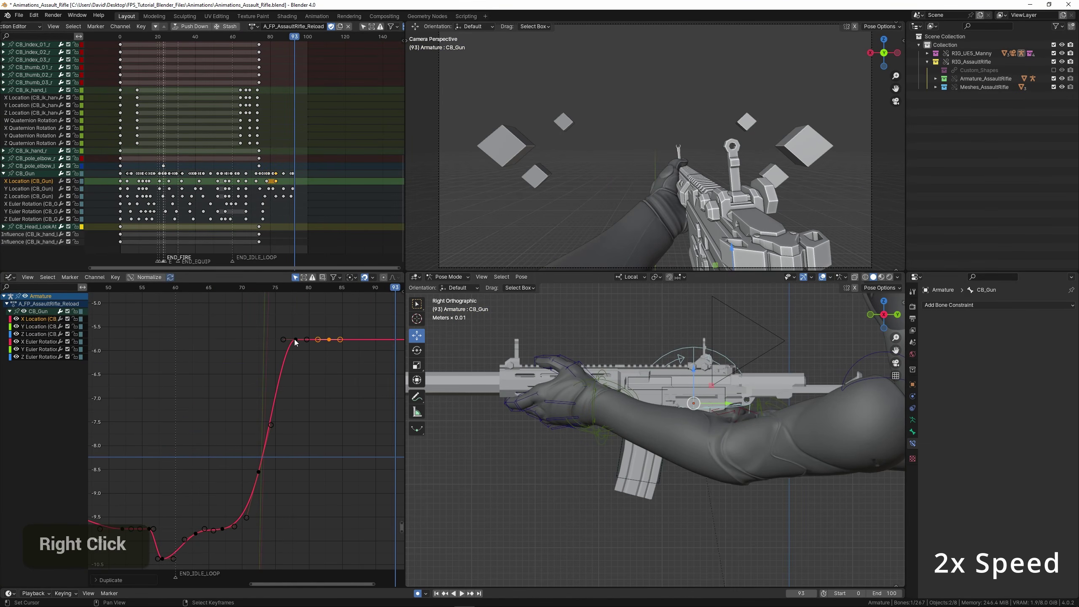
pyautogui.press('g')
pyautogui.click(295, 323)
# Duplicate the X Location keyframe at frame 83 to about frame 87, lower the original to about -6.0, and play the animation.
pyautogui.rightClick(328, 339)
pyautogui.hotkey('shift', 'd')
pyautogui.press('x')
pyautogui.click(353, 357)
pyautogui.rightClick(329, 339)
pyautogui.press('g')
pyautogui.click(329, 352)
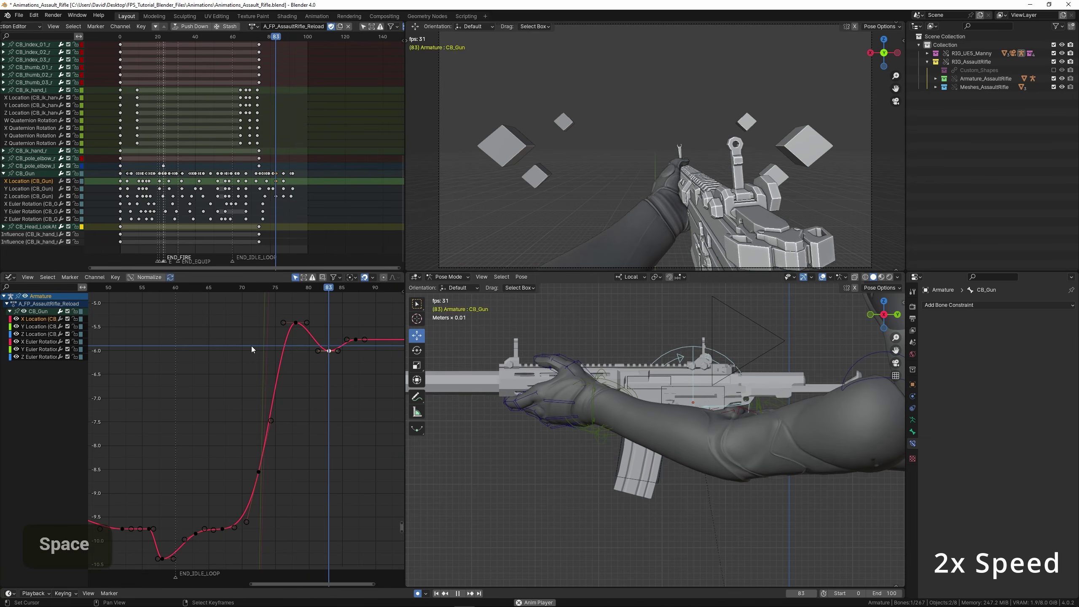
pyautogui.press('space')
# Move the X Location dip keyframe to about frame 82 at -5.9 and duplicate the frame 87 keyframe to frame 90.
pyautogui.moveTo(325, 350); pyautogui.dragTo(254, 405, button='middle')
pyautogui.scroll(6, 255, 404)
pyautogui.press('g')
pyautogui.click(261, 376)
pyautogui.rightClick(313, 365)
pyautogui.hotkey('shift', 'd')
pyautogui.press('x')
pyautogui.click(326, 368)
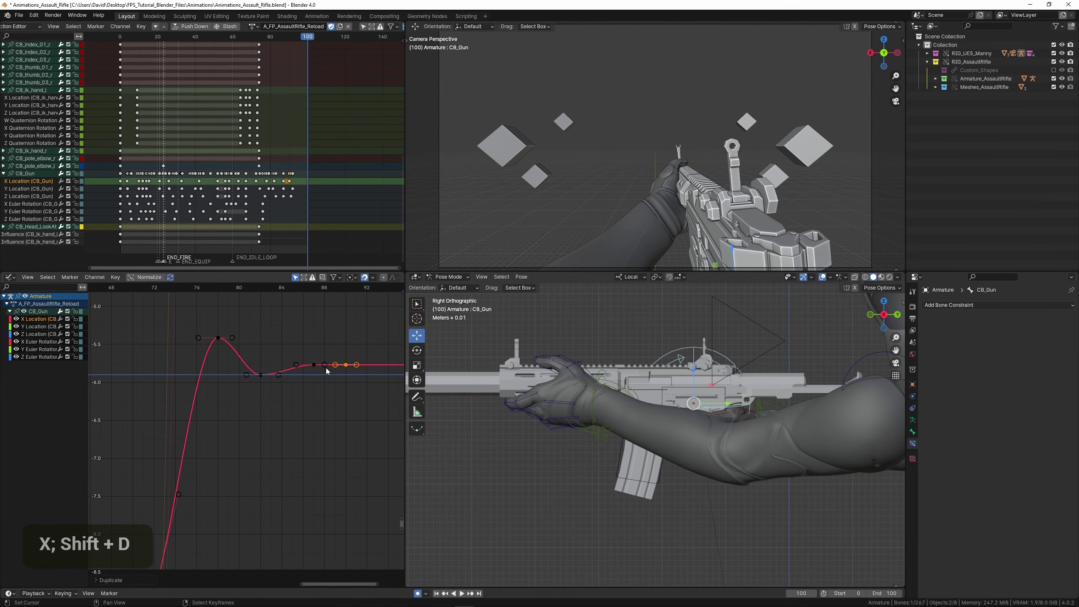
# Raise the X Location keyframe at frame 87 to about -5.7 and shift the last two keyframes one frame earlier.
pyautogui.rightClick(314, 364)
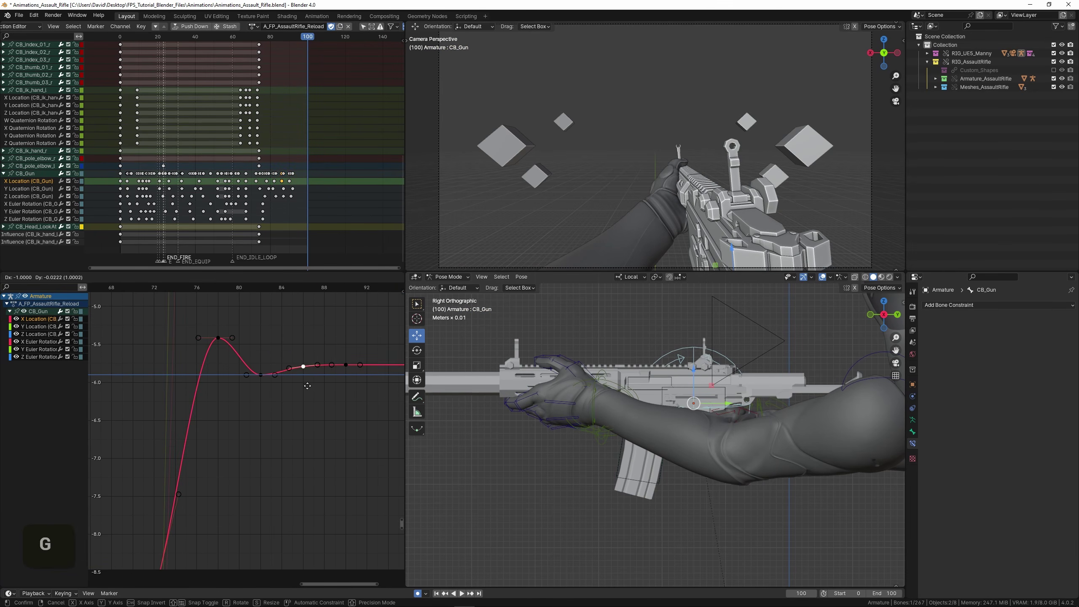
pyautogui.keyDown('ctrl'); pyautogui.moveTo(319, 369); pyautogui.dragTo(317, 345, button='middle'); pyautogui.keyUp('ctrl')
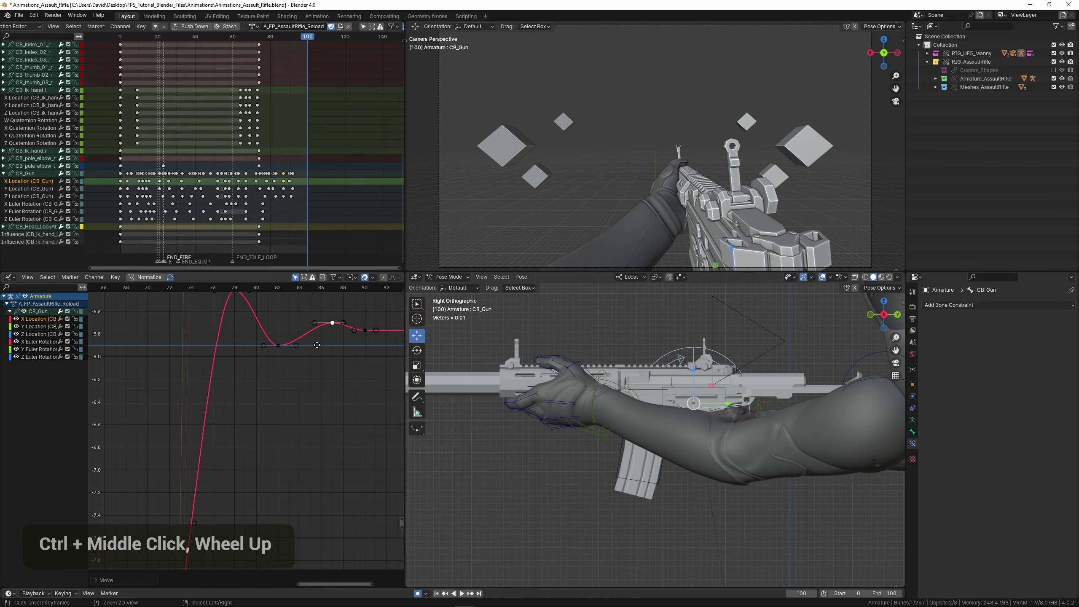
pyautogui.press('b')
pyautogui.moveTo(272, 336); pyautogui.dragTo(352, 404)
pyautogui.press('g')
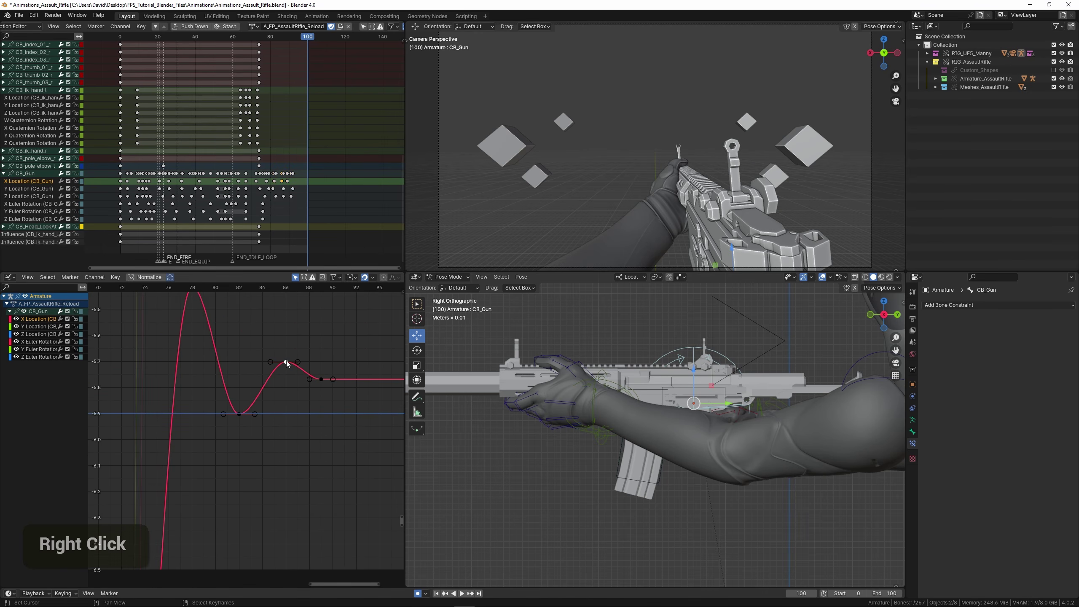
# Lower the X Location peak at frame 86 to about -5.72 and raise the frame 82 dip to about -5.84.
pyautogui.press('g')
pyautogui.click(303, 346)
pyautogui.rightClick(241, 414)
pyautogui.press('g')
pyautogui.click(278, 396)
# Tilt the handles of the X Location keyframes at frames 82 and 86 and lower the frame 86 keyframe to about -5.74.
pyautogui.press('s')
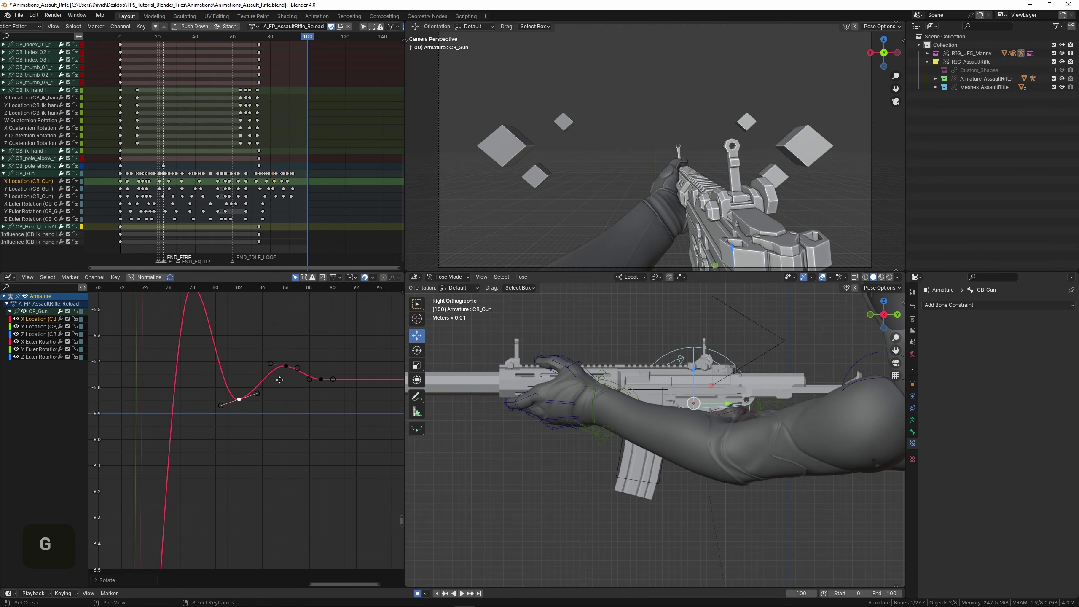
pyautogui.press('r')
pyautogui.click(332, 368)
pyautogui.press('r')
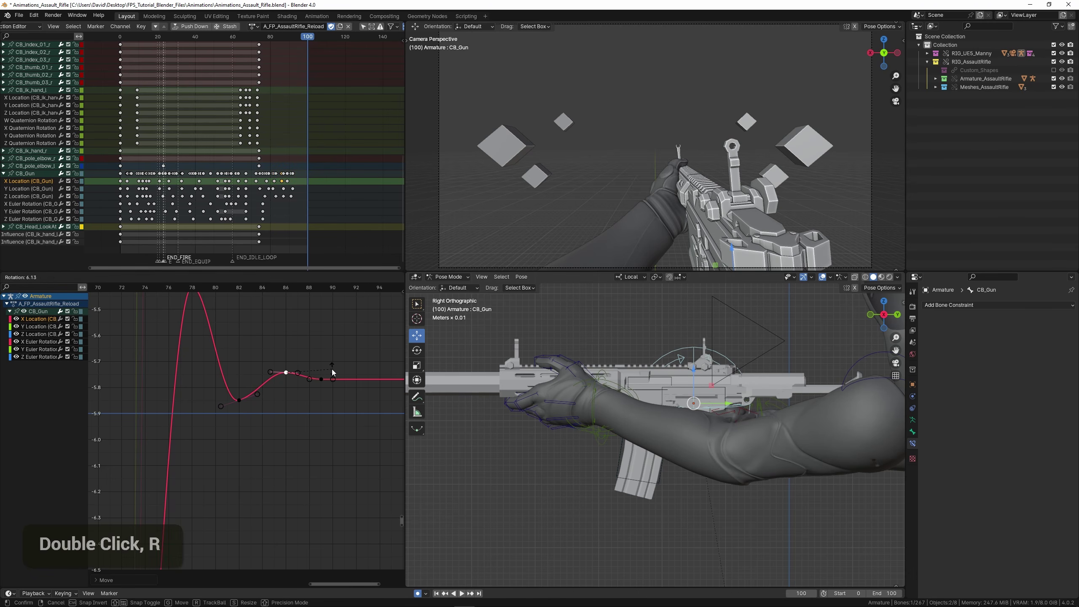
pyautogui.click(332, 373)
# Widen the handles of the X Location overshoot keyframe at frame 78 and play the animation from frame 70.
pyautogui.scroll(-3, 299, 370)
pyautogui.moveTo(266, 360); pyautogui.dragTo(263, 399, button='middle')
pyautogui.rightClick(212, 347)
pyautogui.press('s')
pyautogui.doubleClick(141, 366)
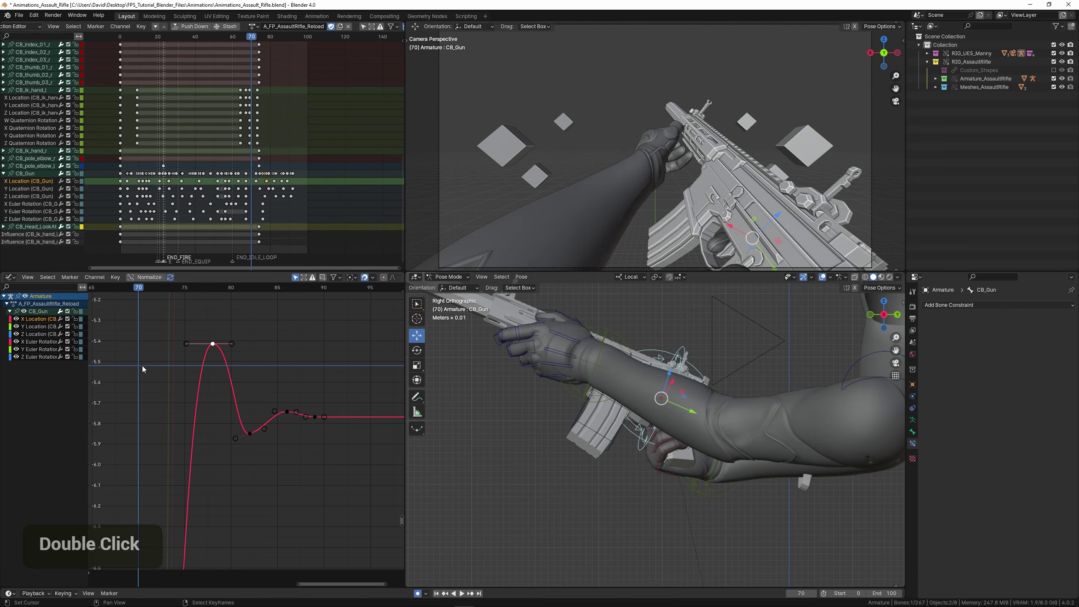
pyautogui.press('space')
# Rotate the handles of the frame 82 X Location keyframe, raise it to about -5.82, and save the file.
pyautogui.scroll(2, 162, 389)
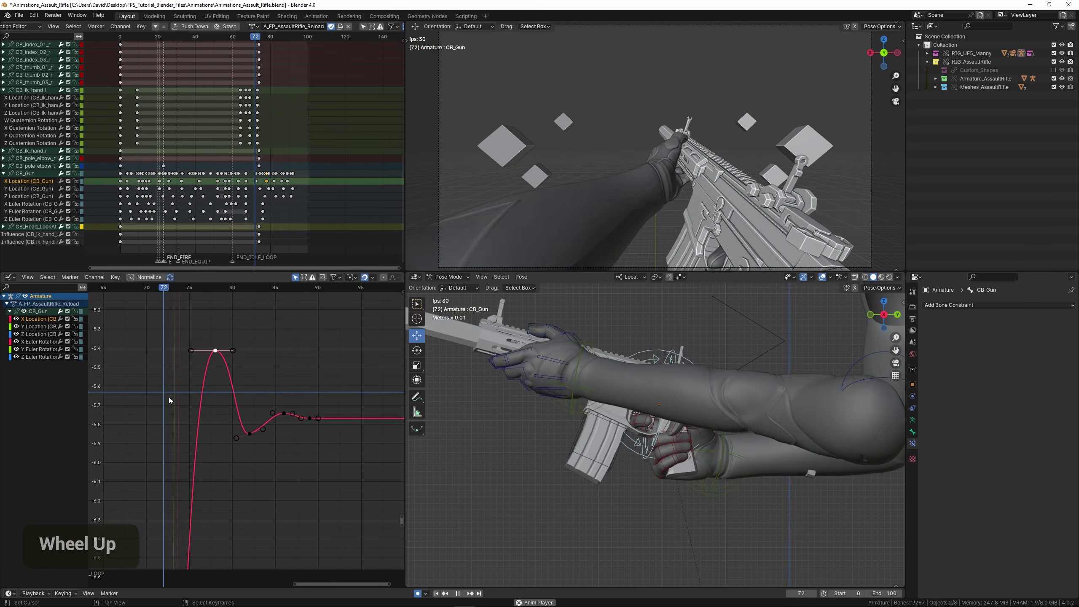
pyautogui.scroll(3, 255, 438)
pyautogui.click(251, 433)
pyautogui.press('r')
pyautogui.click(294, 443)
pyautogui.press('g')
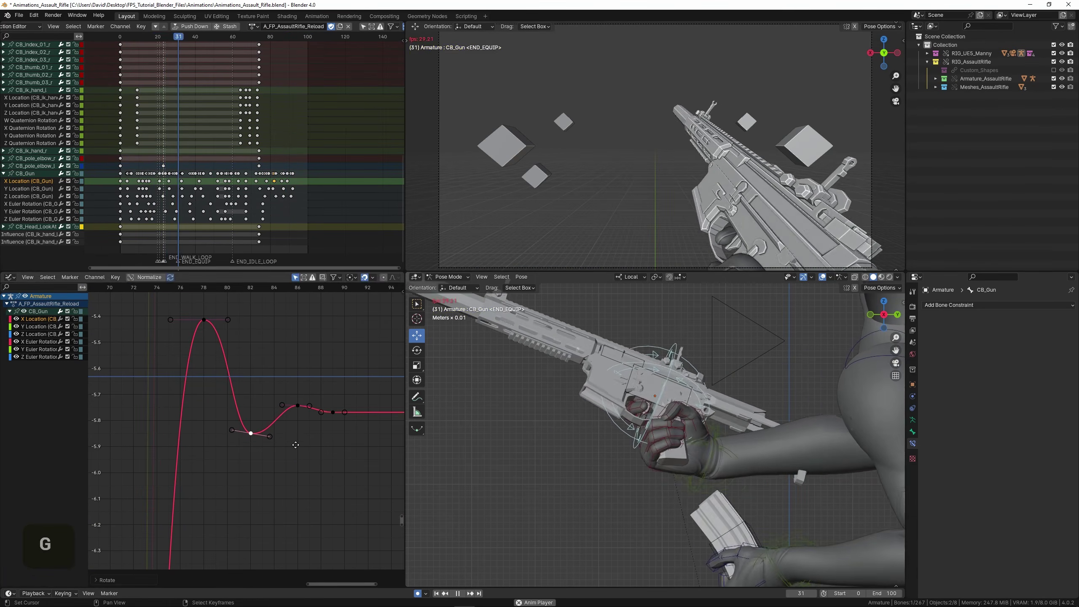
pyautogui.click(259, 432)
pyautogui.scroll(-4, 162, 411)
pyautogui.hotkey('ctrl', 's')
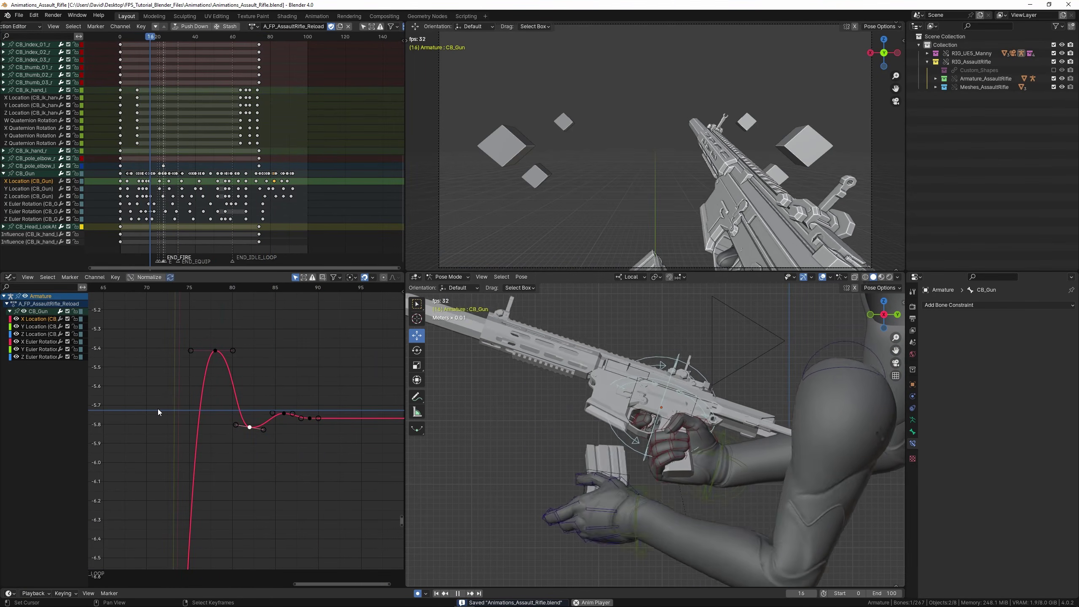
# Shorten the handles of the X Location keyframe at frame 78, review the playback, and save the file.
pyautogui.rightClick(215, 351)
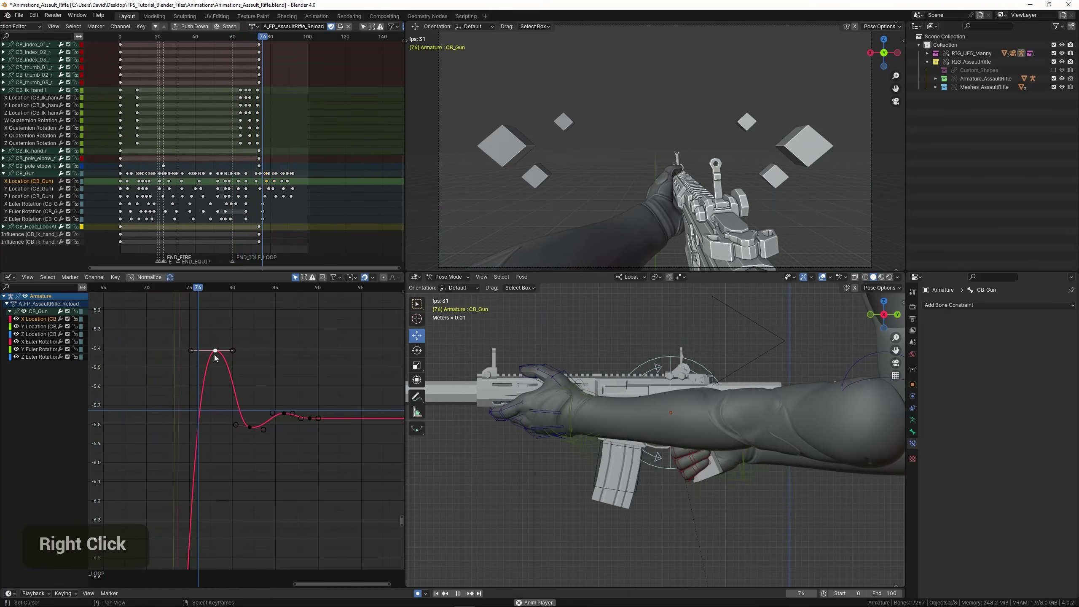
pyautogui.scroll(1, 285, 342)
pyautogui.press('s')
pyautogui.click(236, 346)
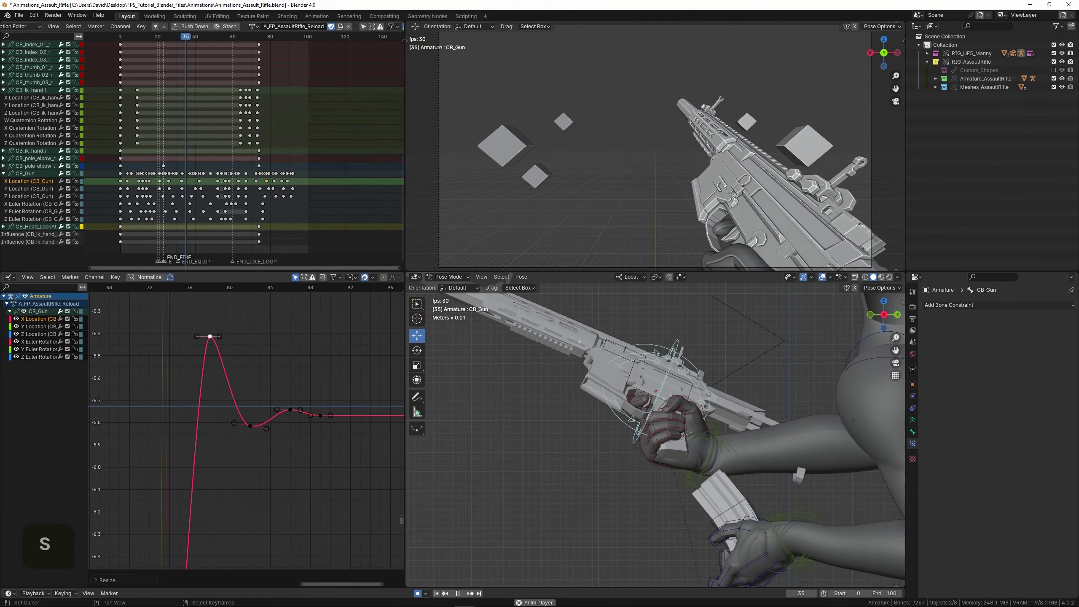
pyautogui.doubleClick(137, 352)
pyautogui.scroll(-2, 145, 357)
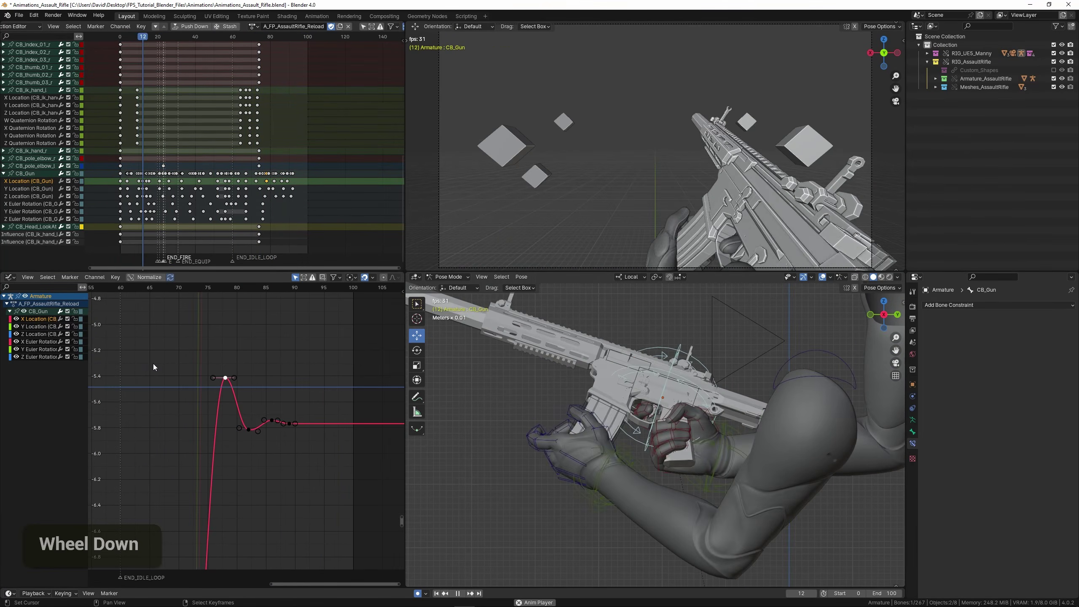
pyautogui.keyDown('ctrl'); pyautogui.moveTo(154, 364); pyautogui.dragTo(200, 361, button='middle'); pyautogui.keyUp('ctrl')
pyautogui.scroll(-2, 216, 345)
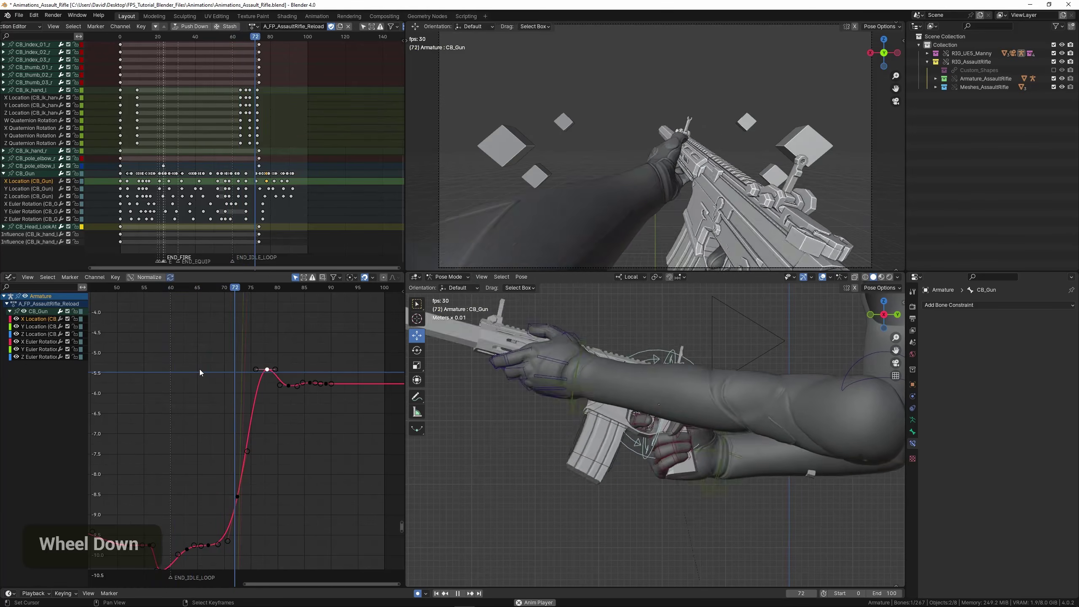
pyautogui.press('space')
pyautogui.moveTo(210, 370); pyautogui.dragTo(233, 348, button='middle')
pyautogui.scroll(-2, 233, 348)
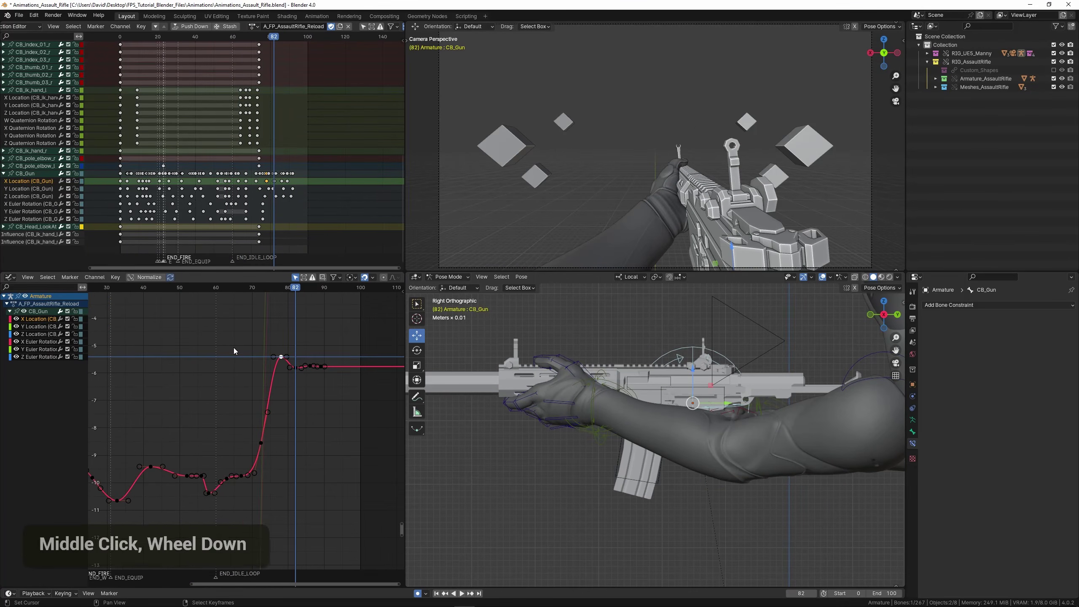
pyautogui.hotkey('ctrl', 's')
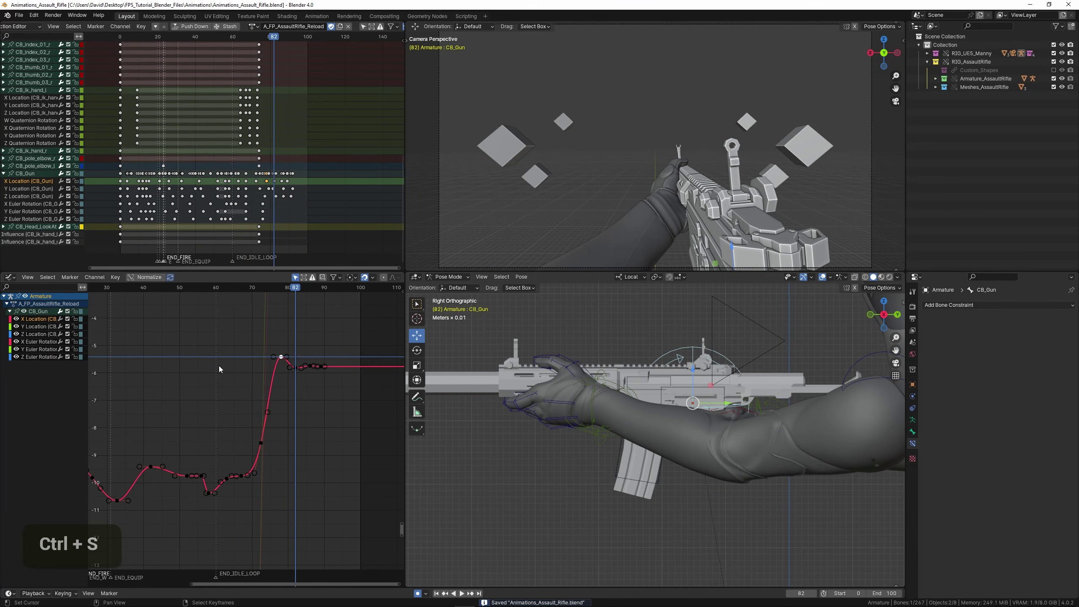
# Move the final X Euler Rotation keyframe of CB_Gun to frame 78 and duplicate it at frame 83.
pyautogui.doubleClick(40, 341)
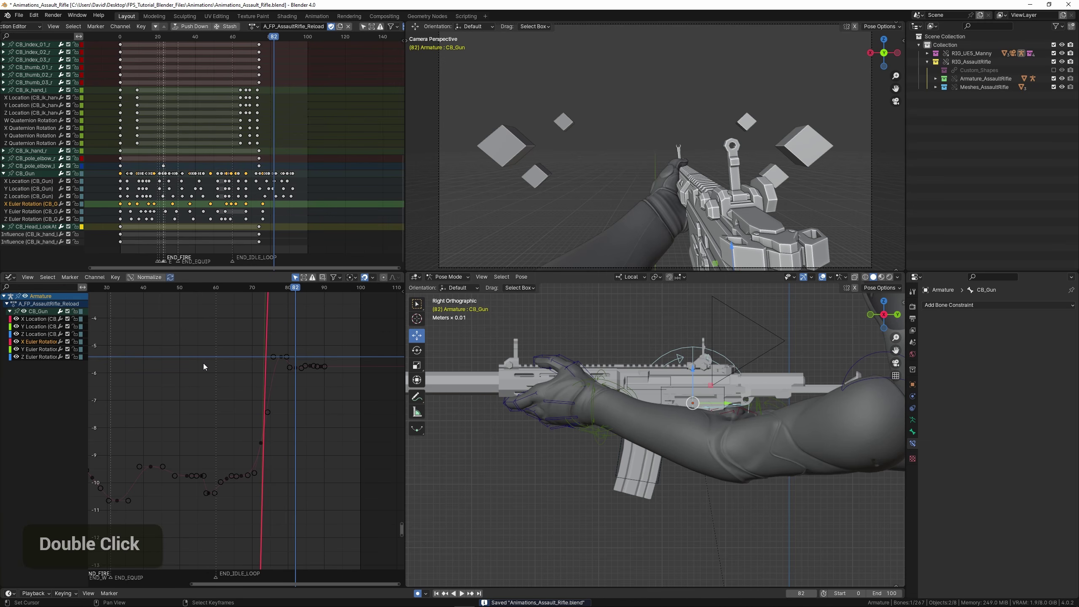
pyautogui.press('Home')
pyautogui.moveTo(260, 405); pyautogui.dragTo(215, 356, button='middle')
pyautogui.scroll(2, 261, 360)
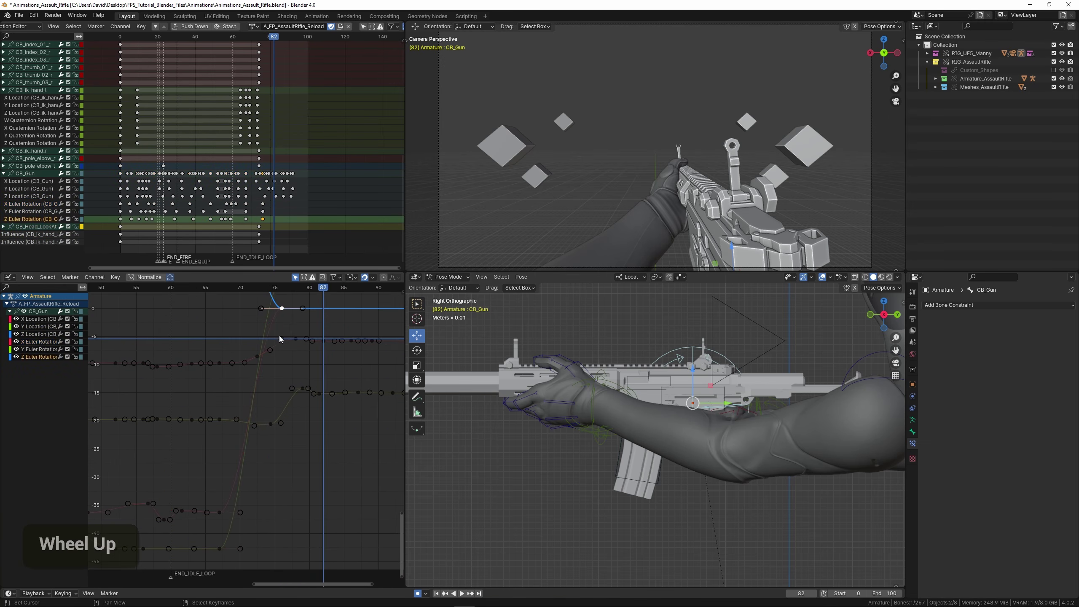
pyautogui.rightClick(282, 314)
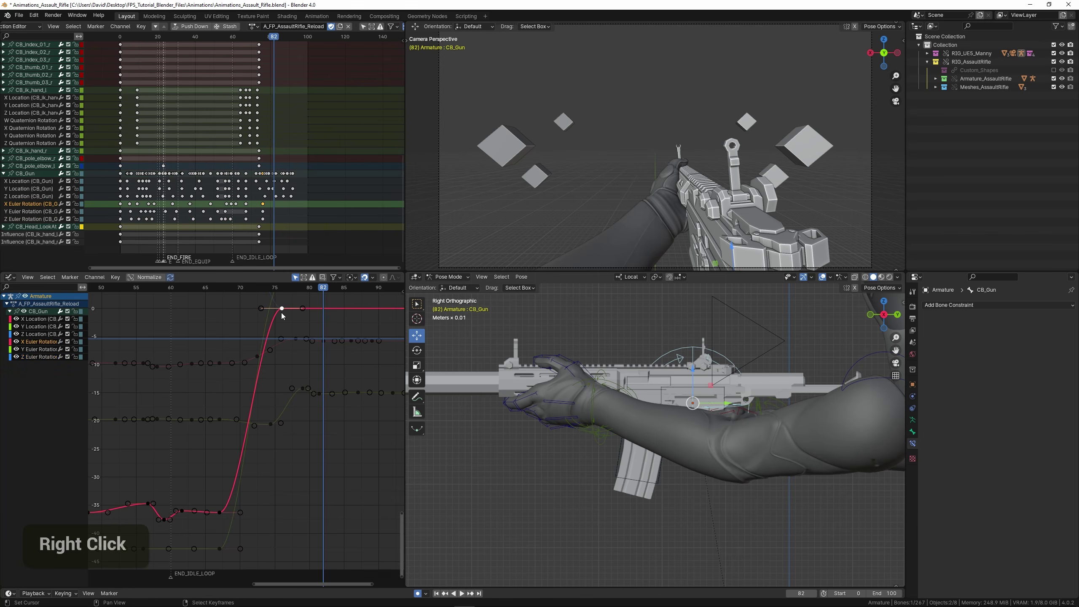
pyautogui.keyDown('ctrl'); pyautogui.moveTo(284, 310); pyautogui.dragTo(277, 336, button='middle'); pyautogui.keyUp('ctrl')
pyautogui.press('g')
pyautogui.press('x')
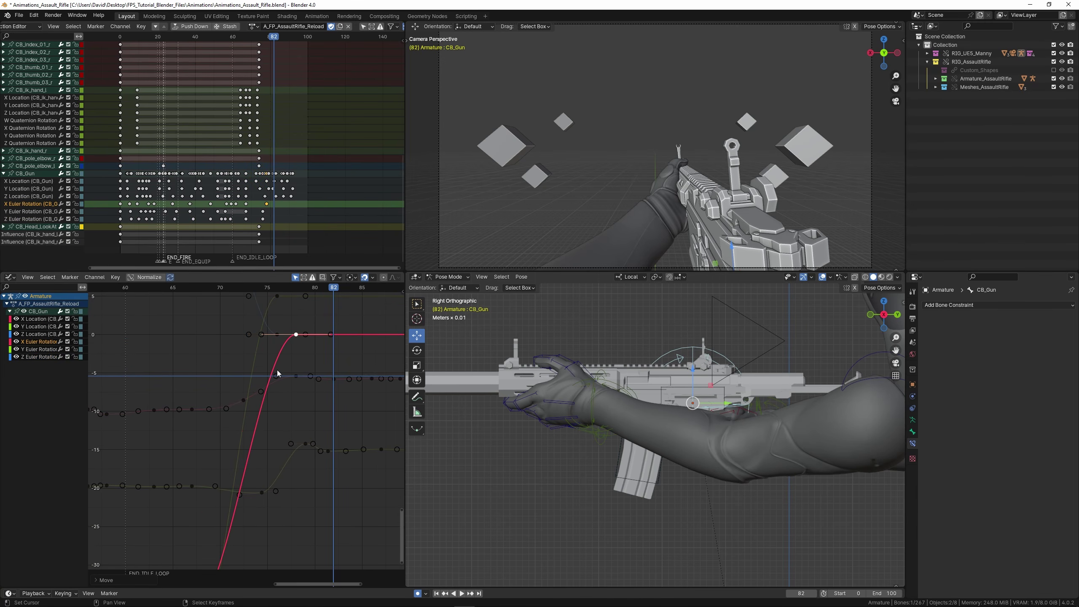
pyautogui.hotkey('shift', 'd')
pyautogui.press('x')
# Insert an X Euler Rotation keyframe just after frame 72, raise it to about -10.7, and play the animation.
pyautogui.moveTo(164, 373); pyautogui.dragTo(203, 382)
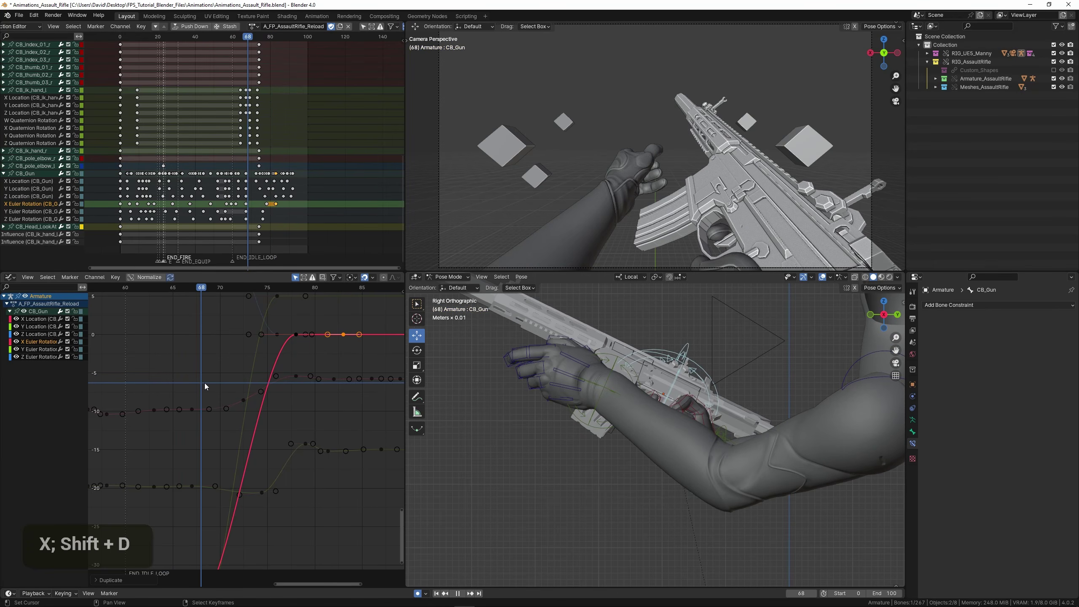
pyautogui.scroll(-4, 204, 382)
pyautogui.moveTo(215, 423); pyautogui.dragTo(230, 372, button='middle')
pyautogui.moveTo(230, 373); pyautogui.dragTo(258, 383)
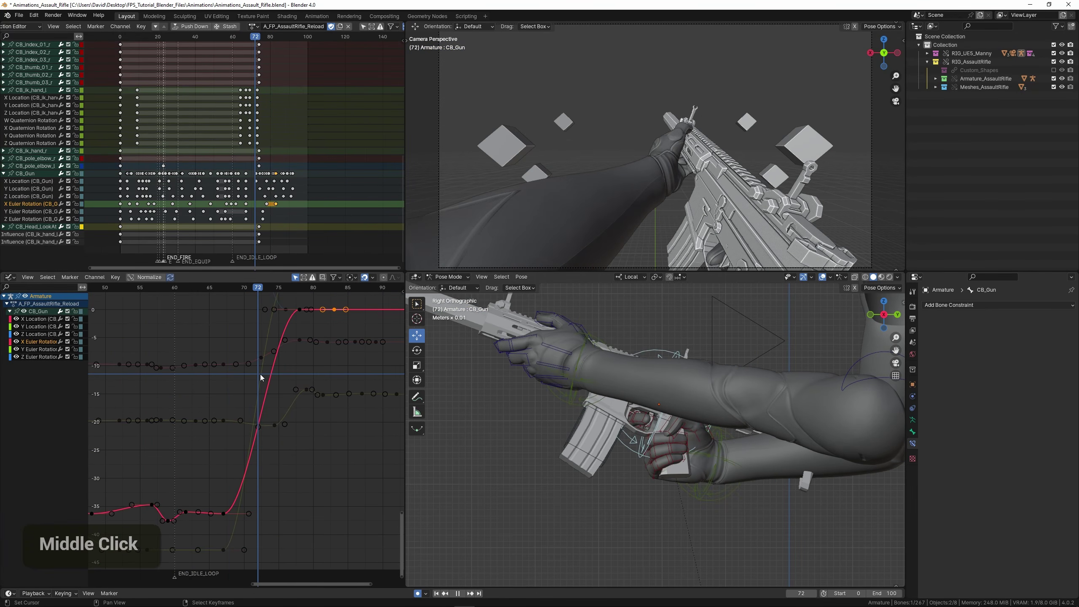
pyautogui.keyDown('ctrl'); pyautogui.click(262, 419); pyautogui.keyUp('ctrl')
pyautogui.press('g')
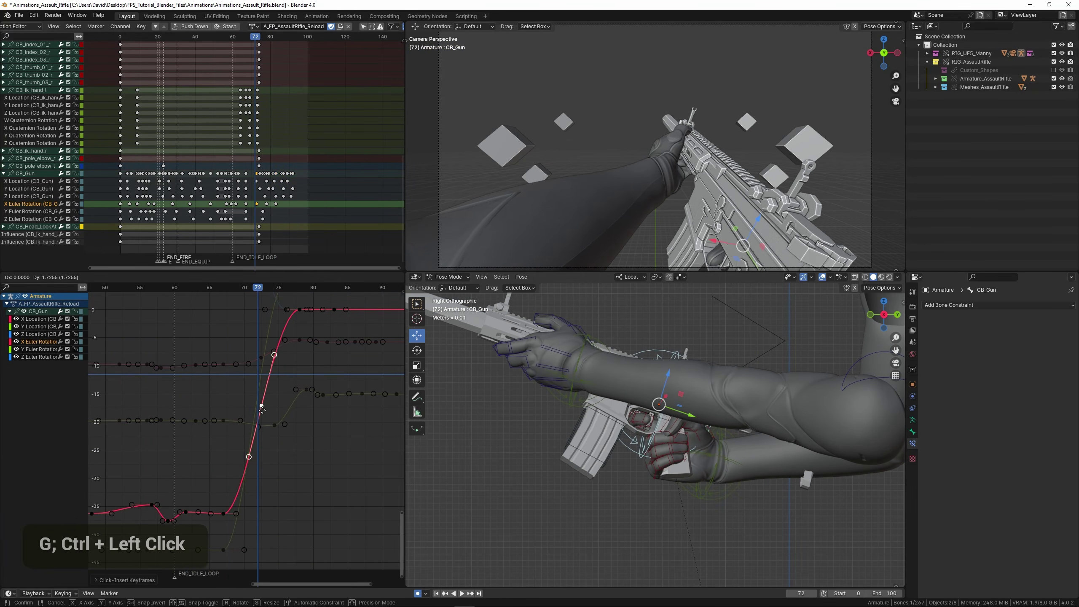
pyautogui.click(262, 376)
pyautogui.press('space')
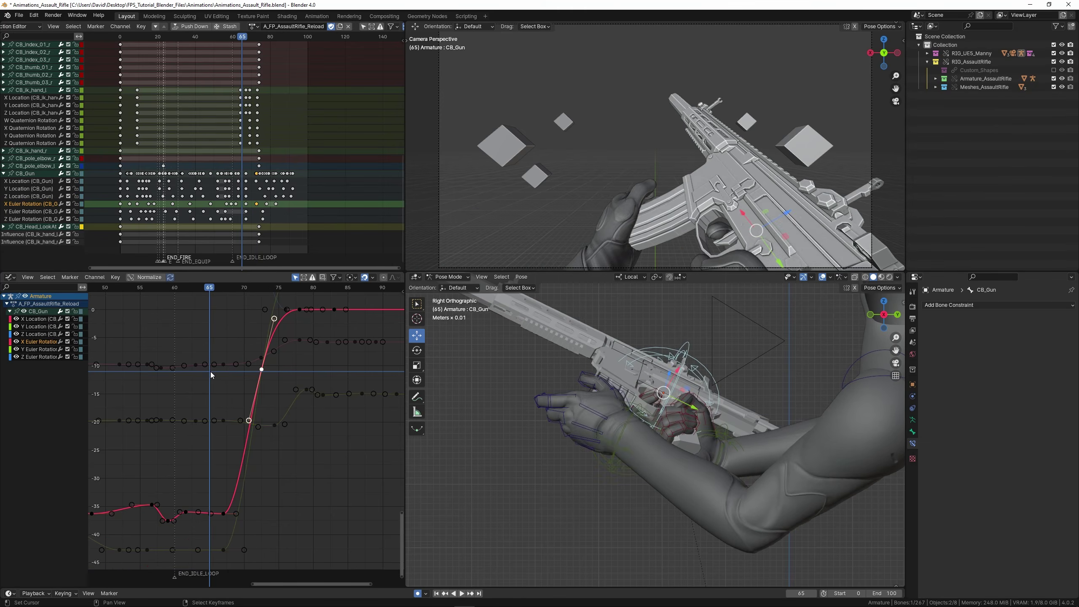
# Raise the X Euler Rotation keyframe at frame 78 to about 3.4 to form an overshoot.
pyautogui.press('space')
pyautogui.moveTo(239, 368); pyautogui.dragTo(217, 443, button='middle')
pyautogui.scroll(4, 216, 439)
pyautogui.moveTo(215, 395); pyautogui.dragTo(278, 397)
pyautogui.scroll(3, 290, 365)
pyautogui.moveTo(292, 378); pyautogui.dragTo(257, 399, button='middle')
pyautogui.click(264, 368)
pyautogui.press('g')
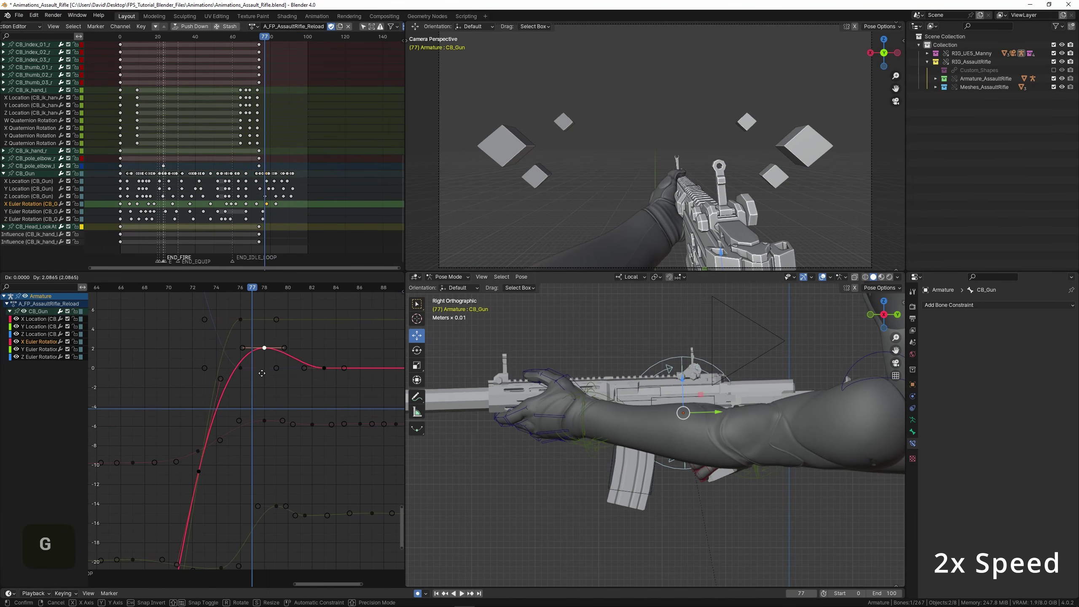
pyautogui.click(265, 337)
# Insert an X Euler Rotation dip of about -1.5 near frame 81 and shift the final keyframe to frame 84.
pyautogui.keyDown('ctrl'); pyautogui.click(292, 351); pyautogui.keyUp('ctrl')
pyautogui.press('g')
pyautogui.click(299, 386)
pyautogui.keyDown('shift'); pyautogui.rightClick(293, 384); pyautogui.keyUp('shift')
pyautogui.press('g')
pyautogui.press('x')
pyautogui.click(307, 385)
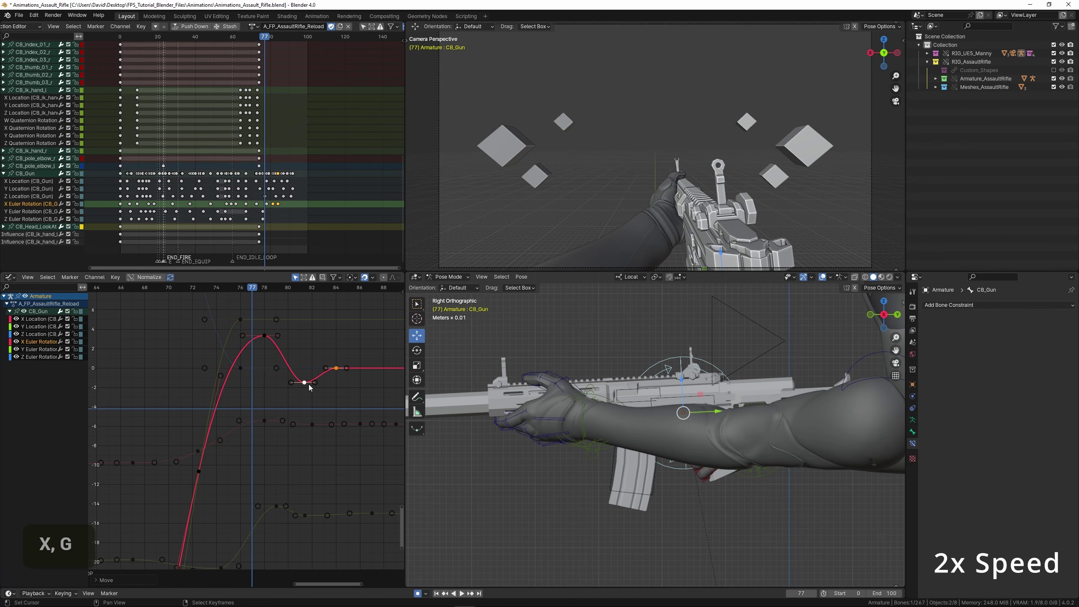
# Review the playback and raise the X Euler Rotation dip keyframe near frame 81 to about -0.7.
pyautogui.click(176, 382)
pyautogui.press('space')
pyautogui.press('space')
pyautogui.moveTo(175, 382); pyautogui.dragTo(312, 380)
pyautogui.rightClick(303, 384)
pyautogui.press('g')
pyautogui.click(301, 384)
pyautogui.moveTo(332, 370); pyautogui.dragTo(263, 402, button='middle')
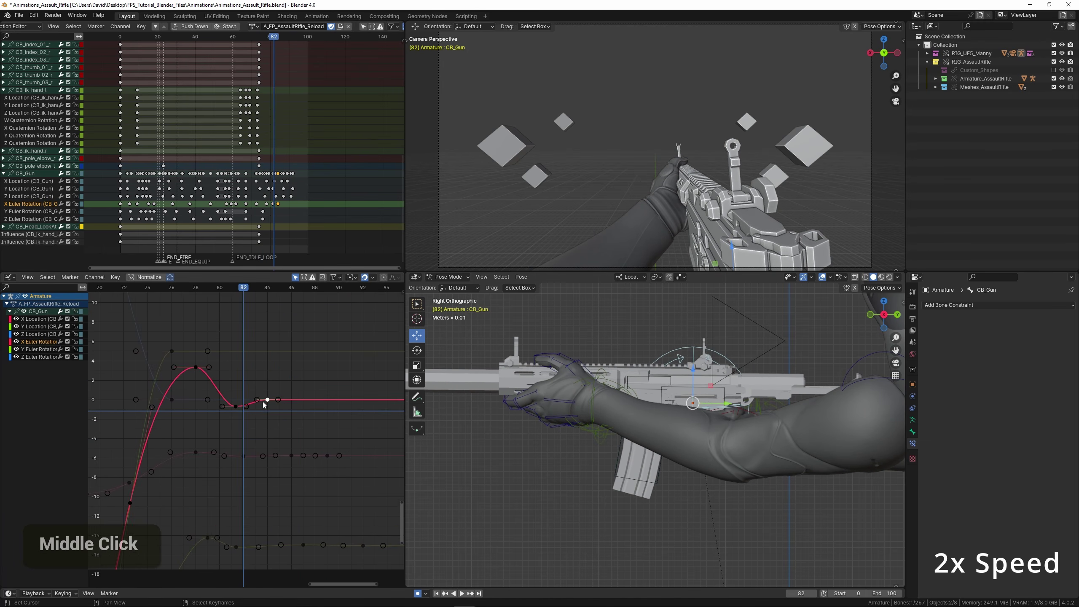
# Duplicate the final X Euler Rotation keyframe at frame 88 and move the original to frame 85 at about 0.6.
pyautogui.rightClick(263, 401)
pyautogui.hotkey('shift', 'd')
pyautogui.press('x')
pyautogui.click(316, 404)
pyautogui.rightClick(268, 401)
pyautogui.press('g')
pyautogui.click(279, 396)
pyautogui.scroll(-2, 143, 383)
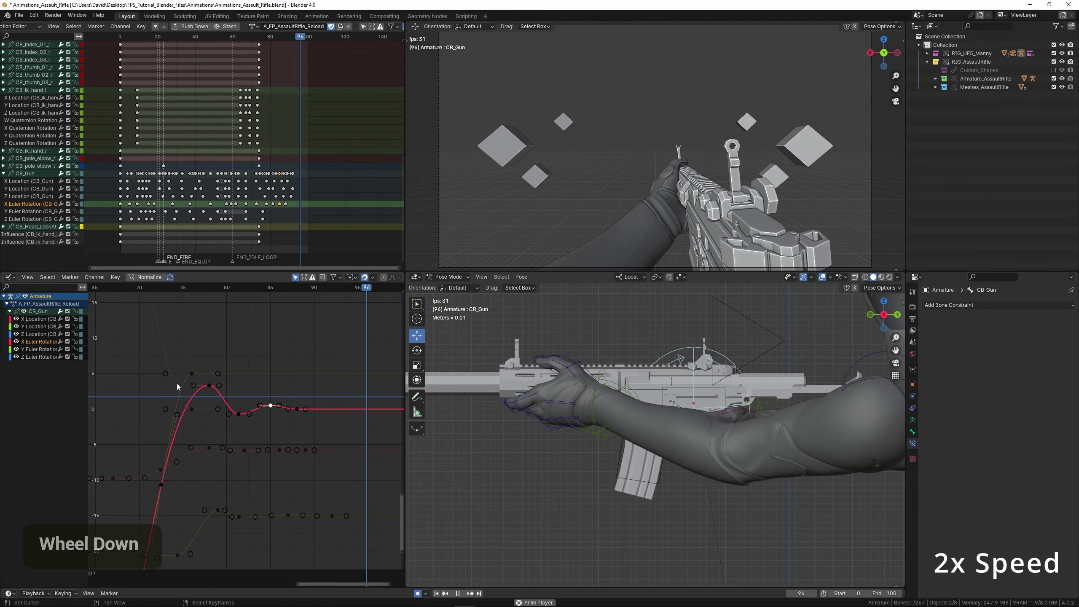
# Save the file, move the X Euler Rotation peak to frame 77 at about 1.6, and replay the animation.
pyautogui.moveTo(211, 395); pyautogui.dragTo(234, 340, button='middle')
pyautogui.hotkey('ctrl', 's')
pyautogui.scroll(1, 234, 332)
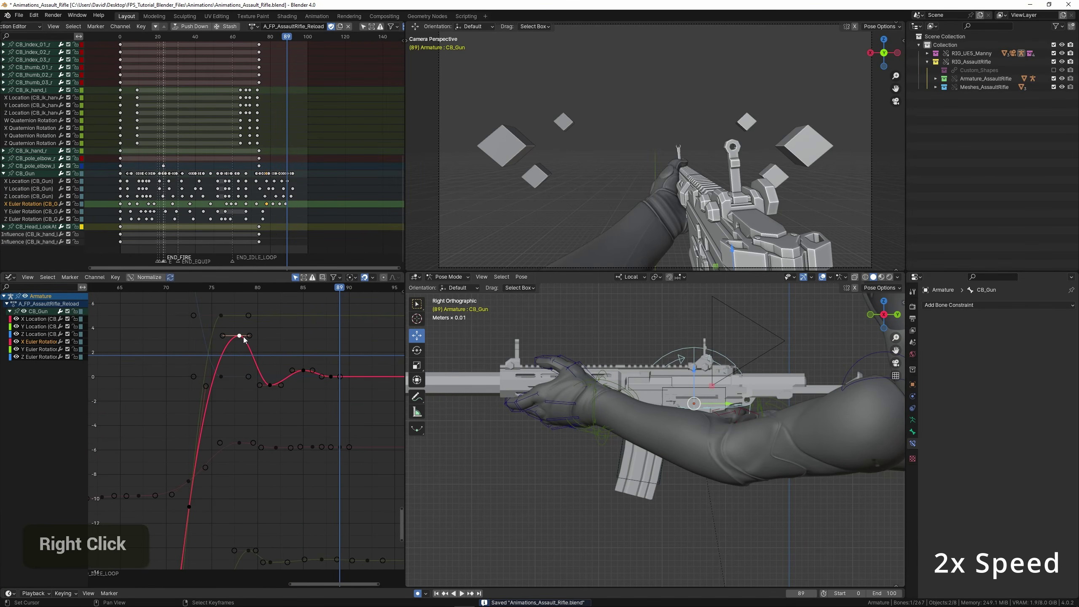
pyautogui.press('space')
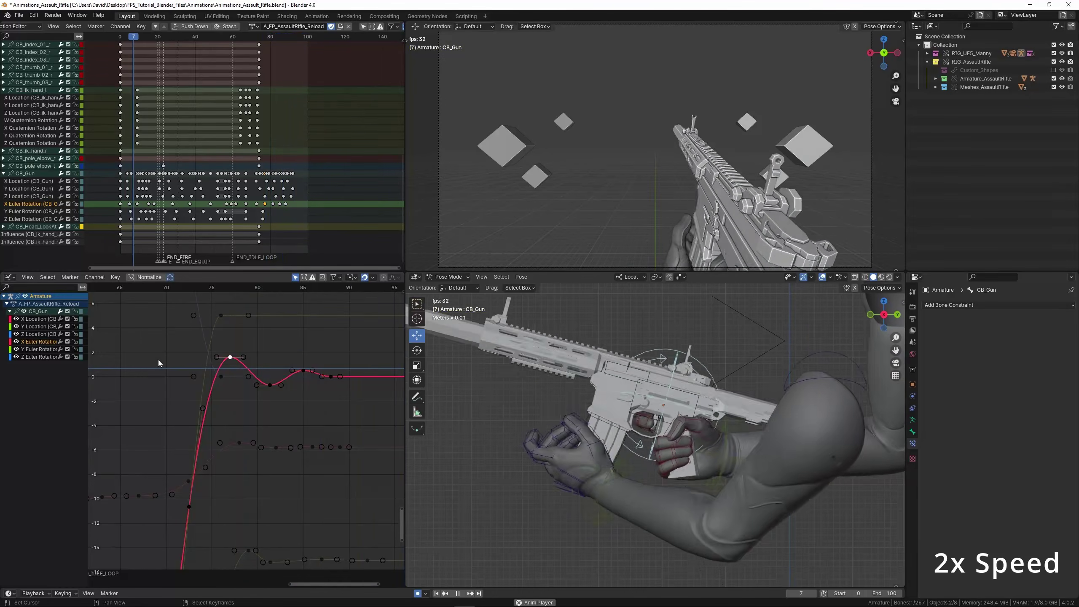
pyautogui.scroll(-2, 169, 382)
pyautogui.click(184, 384)
pyautogui.press('space')
pyautogui.scroll(6, 255, 385)
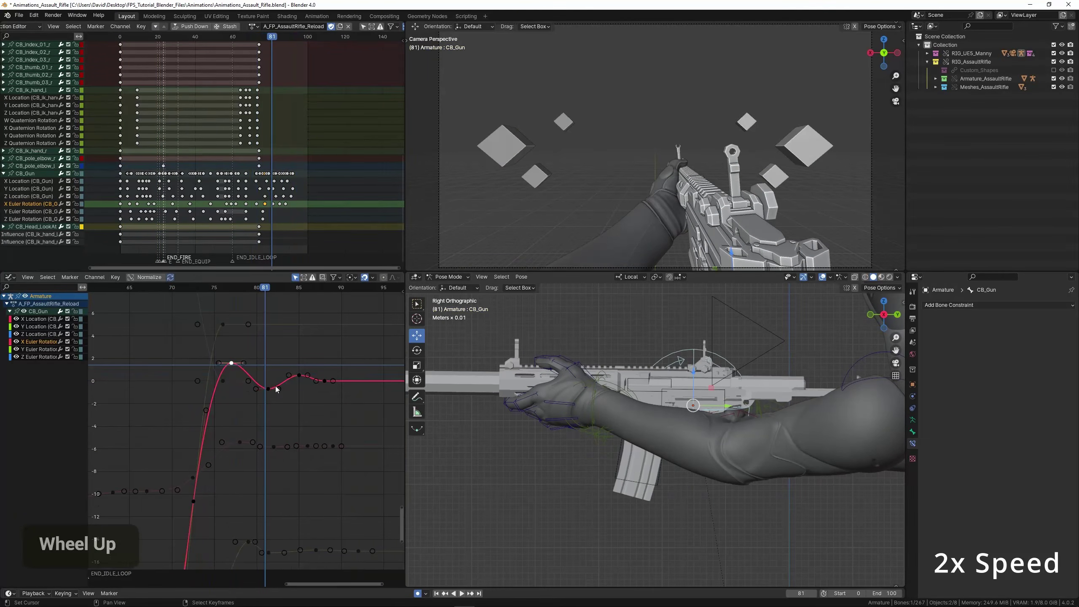
# Shift the X Euler Rotation dip and the two settling keyframes after it one frame earlier and check the playback.
pyautogui.rightClick(272, 382)
pyautogui.press('b')
pyautogui.moveTo(293, 359); pyautogui.dragTo(356, 385)
pyautogui.press('g')
pyautogui.press('x')
pyautogui.click(345, 386)
pyautogui.click(164, 394)
pyautogui.press('space')
pyautogui.click(163, 394)
pyautogui.press('space')
pyautogui.scroll(2, 293, 370)
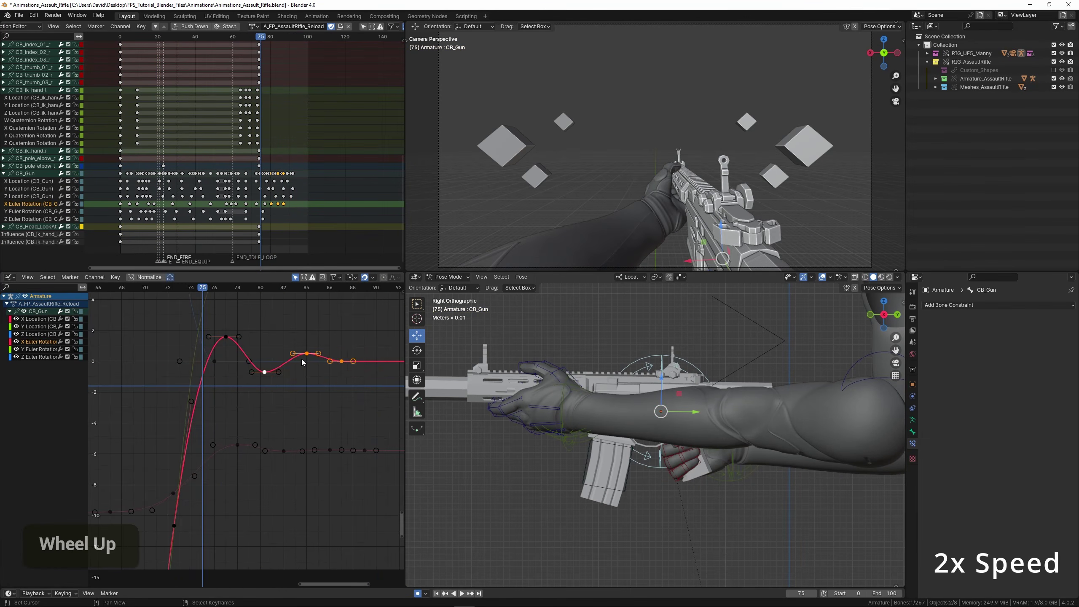
# Shift the last two X Euler Rotation settling keyframes about one frame earlier, to frames 83 and 86.
pyautogui.press('b')
pyautogui.moveTo(291, 342); pyautogui.dragTo(357, 378)
pyautogui.press('g')
pyautogui.click(141, 368)
# Move the X Euler Rotation peak, dip and both settling keyframes one frame earlier, review the playback, and save the file.
pyautogui.keyDown('shift'); pyautogui.rightClick(226, 337); pyautogui.keyUp('shift')
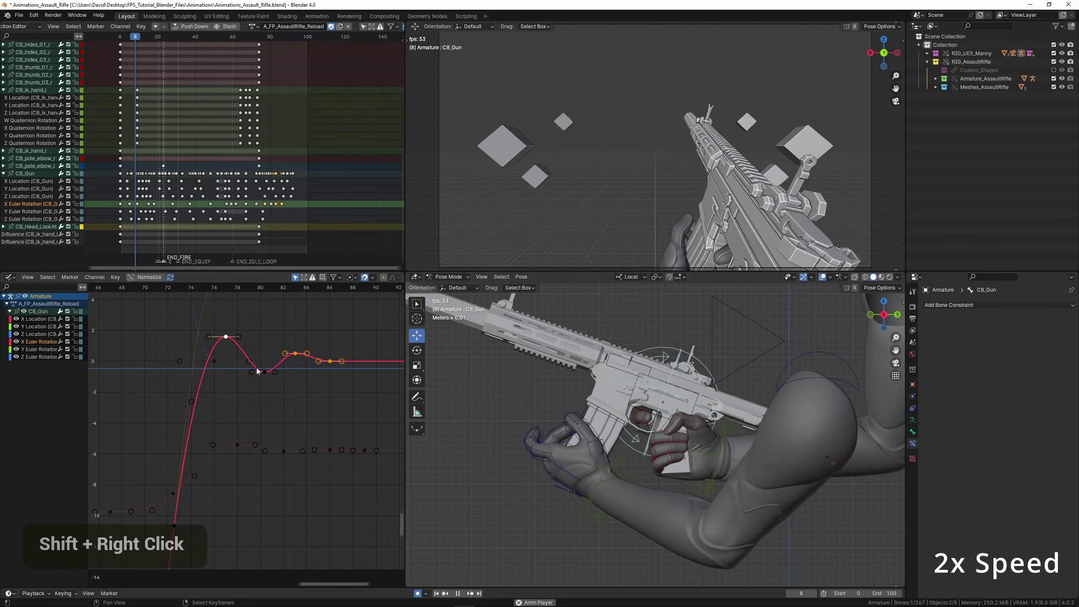
pyautogui.keyDown('shift'); pyautogui.rightClick(265, 372); pyautogui.keyUp('shift')
pyautogui.press('g')
pyautogui.press('x')
pyautogui.click(255, 377)
pyautogui.click(142, 381)
pyautogui.scroll(-3, 138, 389)
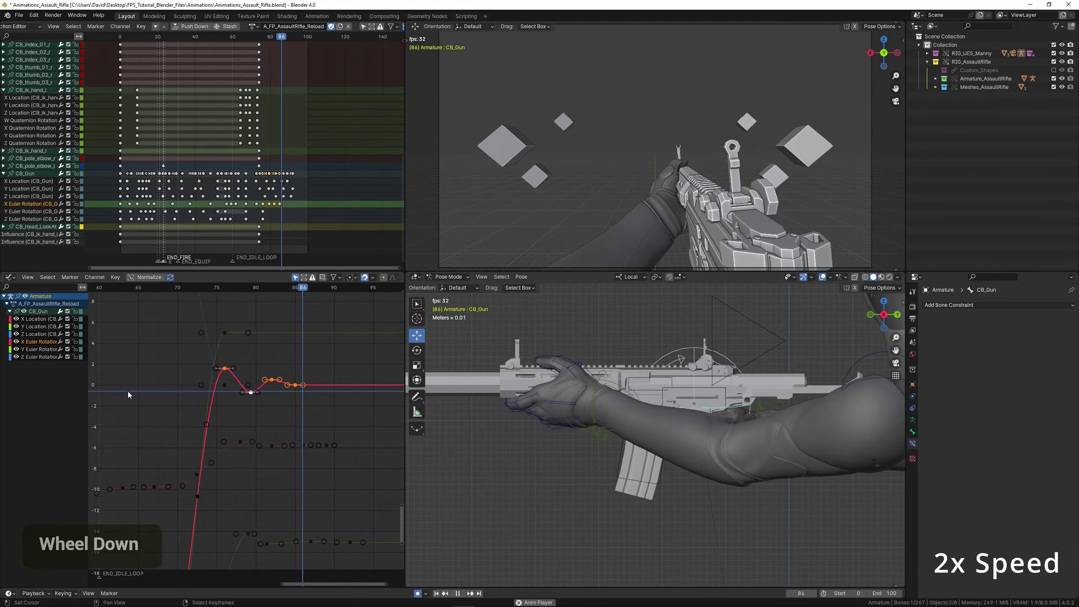
pyautogui.scroll(-2, 141, 381)
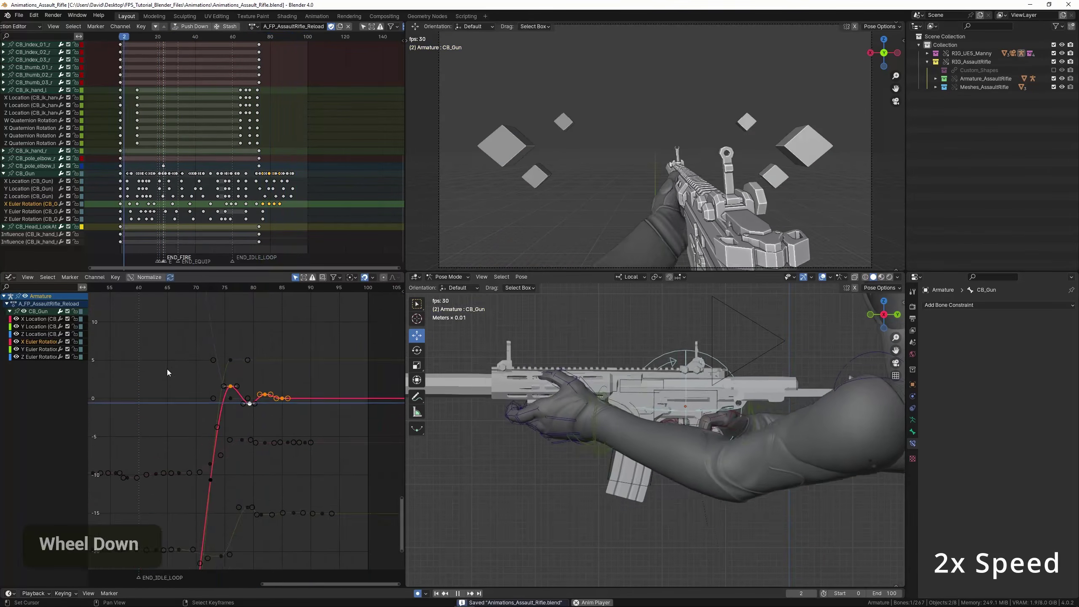
pyautogui.moveTo(167, 370); pyautogui.dragTo(186, 362, button='middle')
pyautogui.scroll(-1, 191, 361)
pyautogui.press('space')
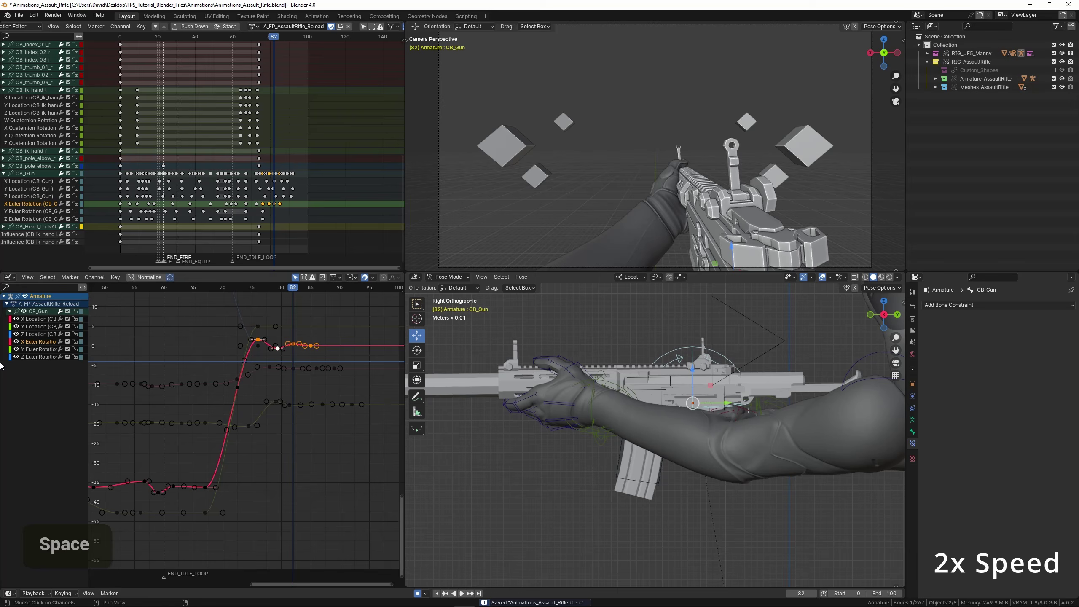
# Duplicate the final Z Euler Rotation keyframe of CB_Gun from frame 76 to frame 79.
pyautogui.doubleClick(30, 357)
pyautogui.moveTo(256, 357); pyautogui.dragTo(260, 442, button='middle')
pyautogui.rightClick(261, 438)
pyautogui.rightClick(261, 435)
pyautogui.scroll(6, 254, 413)
pyautogui.hotkey('shift', 'd')
pyautogui.press('x')
pyautogui.click(280, 418)
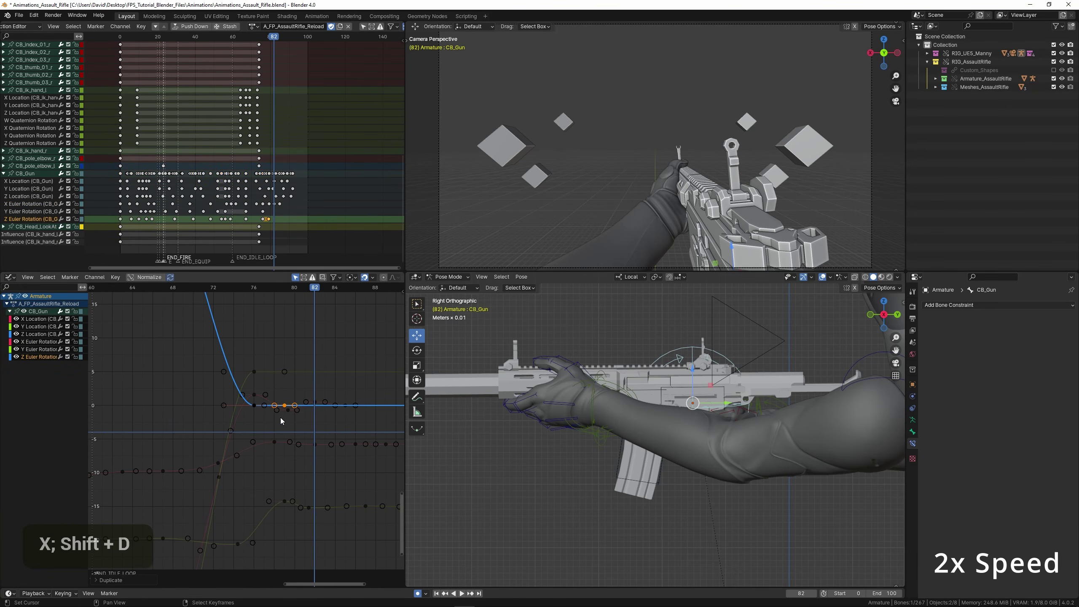
# Move the Z Euler Rotation keyframe at frame 76 to frame 75 and lower it to about -3.
pyautogui.click(255, 408)
pyautogui.press('g')
pyautogui.moveTo(257, 429); pyautogui.dragTo(261, 477, button='middle')
# Try adding a Z Euler Rotation keyframe on the falling slope near frame 72 and play the result.
pyautogui.keyDown('ctrl'); pyautogui.click(263, 415); pyautogui.keyUp('ctrl')
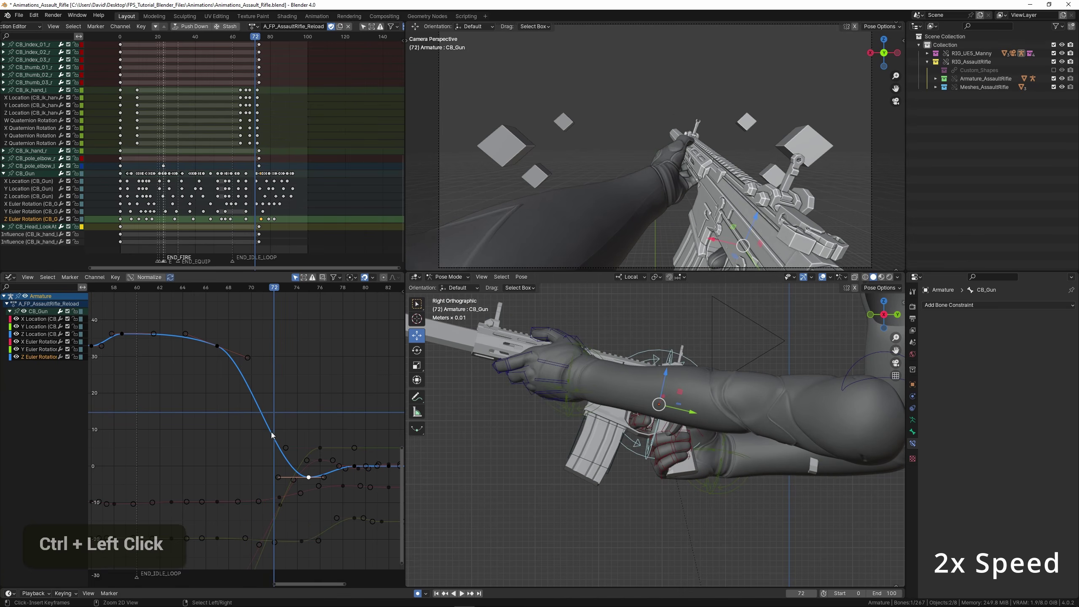
pyautogui.press('g')
pyautogui.keyDown('ctrl'); pyautogui.click(271, 412); pyautogui.keyUp('ctrl')
pyautogui.press('space')
pyautogui.hotkey('ctrl', 'z')
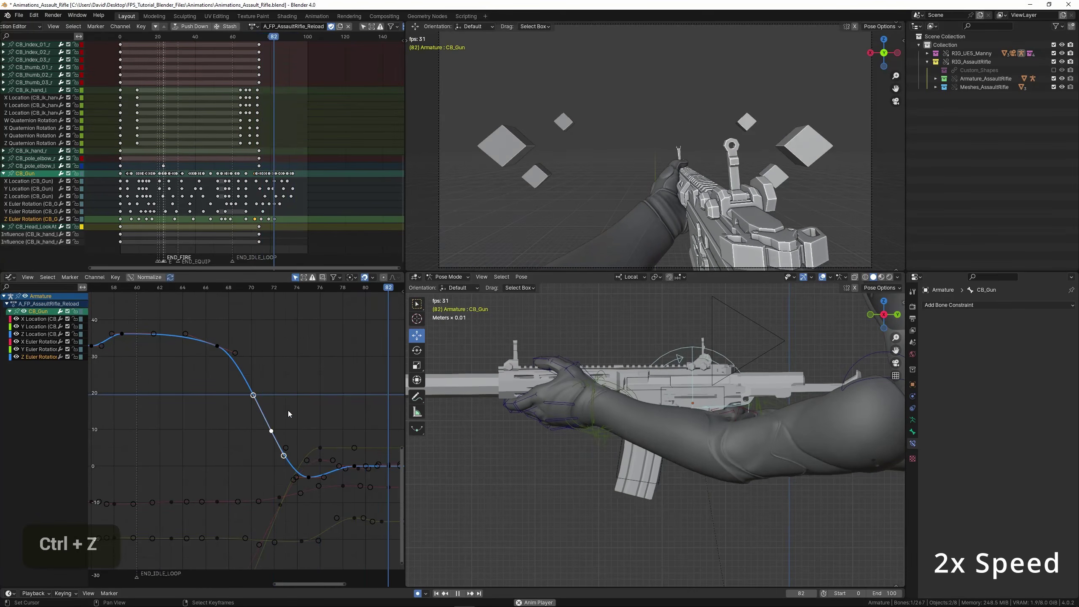
# Duplicate the Z Euler Rotation keyframe at frame 79 and place the copy as a rebound after the dip.
pyautogui.moveTo(195, 394); pyautogui.dragTo(229, 400, button='middle')
pyautogui.scroll(3, 229, 399)
pyautogui.moveTo(228, 397); pyautogui.dragTo(292, 400)
pyautogui.rightClick(310, 381)
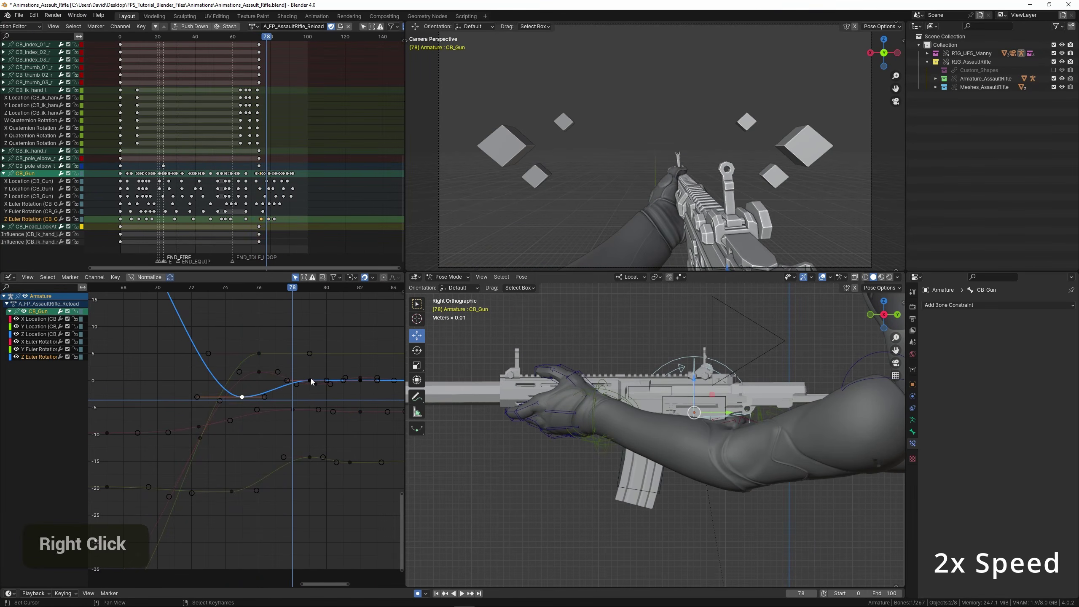
pyautogui.hotkey('shift', 'd')
pyautogui.press('x')
pyautogui.click(282, 392)
pyautogui.press('g')
pyautogui.press('y')
pyautogui.click(284, 380)
# Retime the Z Euler Rotation keyframe following the rebound and set the rebound at frame 78 to about 0.7.
pyautogui.rightClick(310, 380)
pyautogui.press('g')
pyautogui.press('x')
pyautogui.keyDown('ctrl'); pyautogui.moveTo(300, 404); pyautogui.dragTo(262, 456, button='middle'); pyautogui.keyUp('ctrl')
pyautogui.rightClick(253, 322)
pyautogui.press('g')
pyautogui.press('y')
pyautogui.click(253, 356)
# Place the final Z Euler Rotation keyframe at frame 84 and lower the frame 81 keyframe to about -0.6.
pyautogui.rightClick(309, 372)
pyautogui.rightClick(328, 372)
pyautogui.press('g')
pyautogui.press('x')
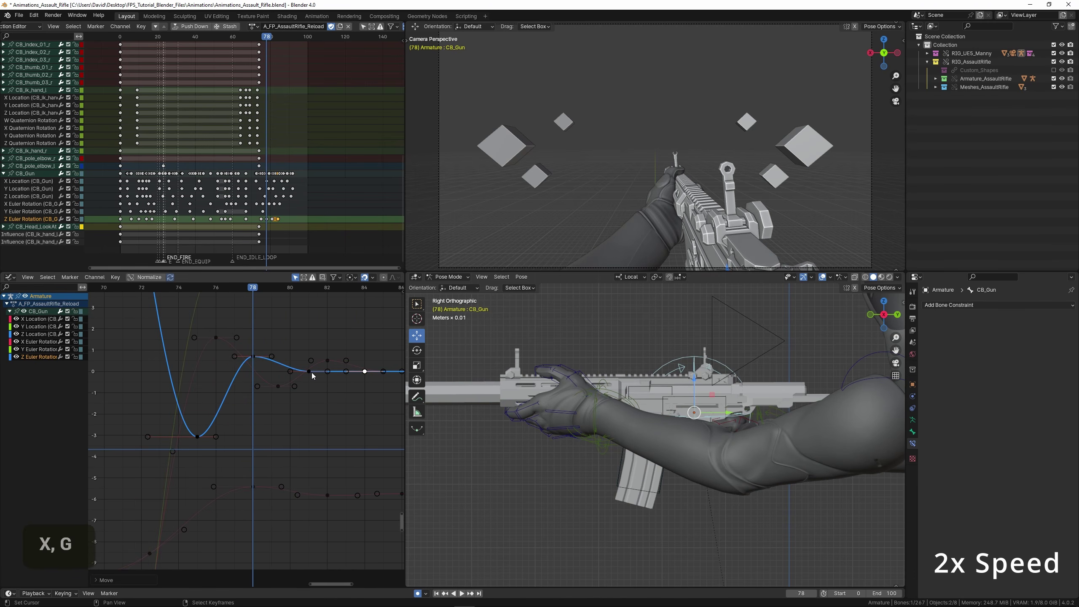
pyautogui.rightClick(312, 373)
pyautogui.press('g')
pyautogui.click(311, 385)
pyautogui.rightClick(363, 374)
pyautogui.rightClick(311, 385)
pyautogui.rightClick(364, 374)
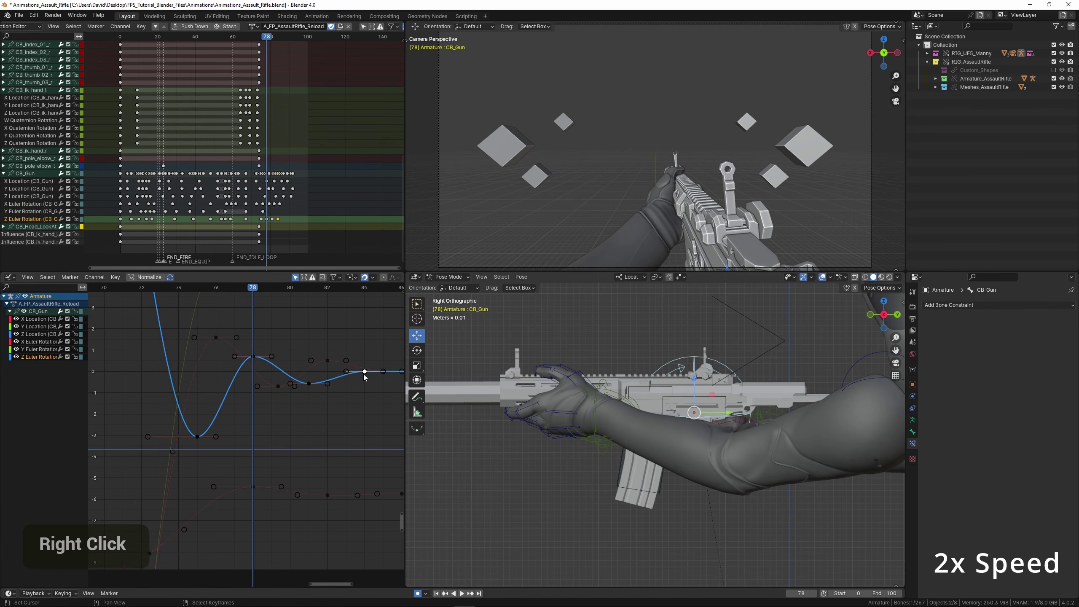
# Move the Z Euler Rotation keyframes at frames 81 and 84 one frame later.
pyautogui.keyDown('shift'); pyautogui.rightClick(310, 386); pyautogui.keyUp('shift')
pyautogui.moveTo(311, 401); pyautogui.dragTo(275, 387, button='middle')
pyautogui.scroll(-1, 283, 395)
pyautogui.press('g')
pyautogui.press('x')
pyautogui.click(304, 401)
# Raise the Z Euler Rotation keyframe at frame 82 to about -0.4 and move the final keyframe to frame 86.
pyautogui.rightClick(261, 362)
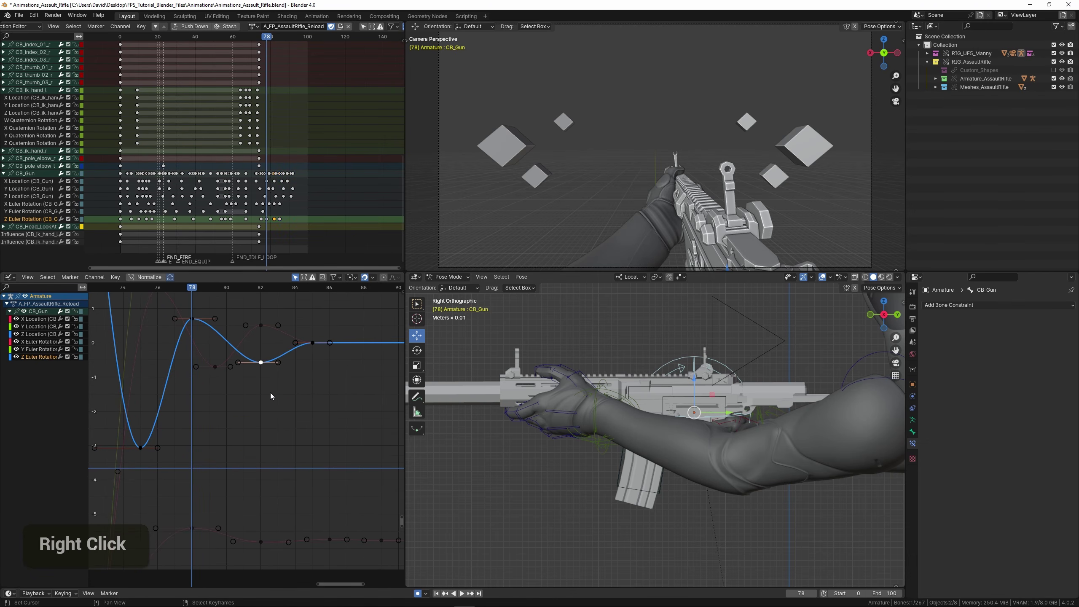
pyautogui.press('g')
pyautogui.rightClick(312, 346)
pyautogui.press('g')
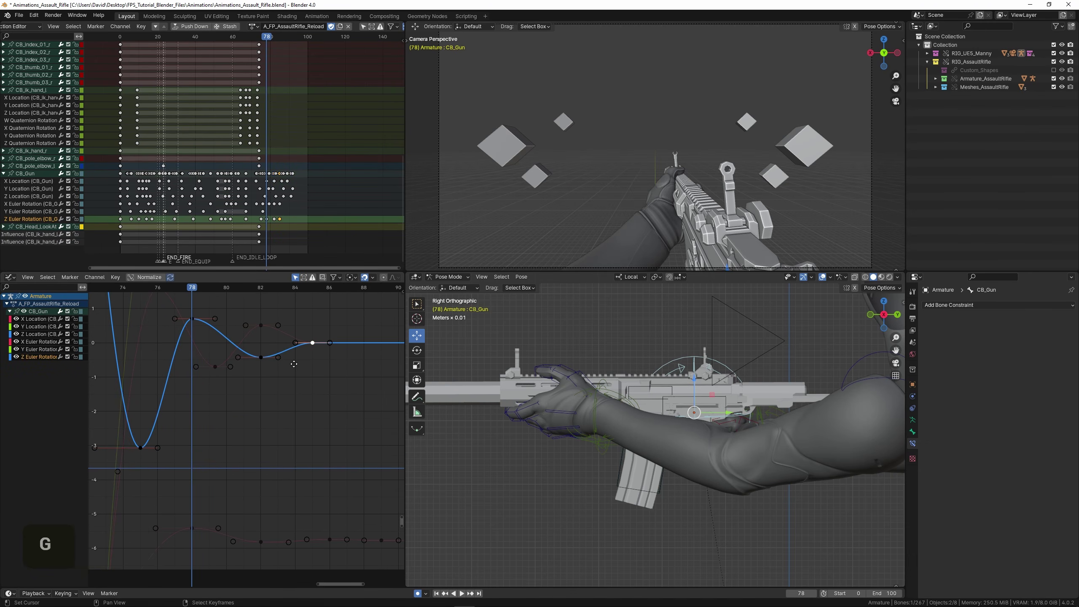
pyautogui.press('x')
pyautogui.scroll(-2, 190, 392)
pyautogui.moveTo(189, 392); pyautogui.dragTo(229, 411, button='middle')
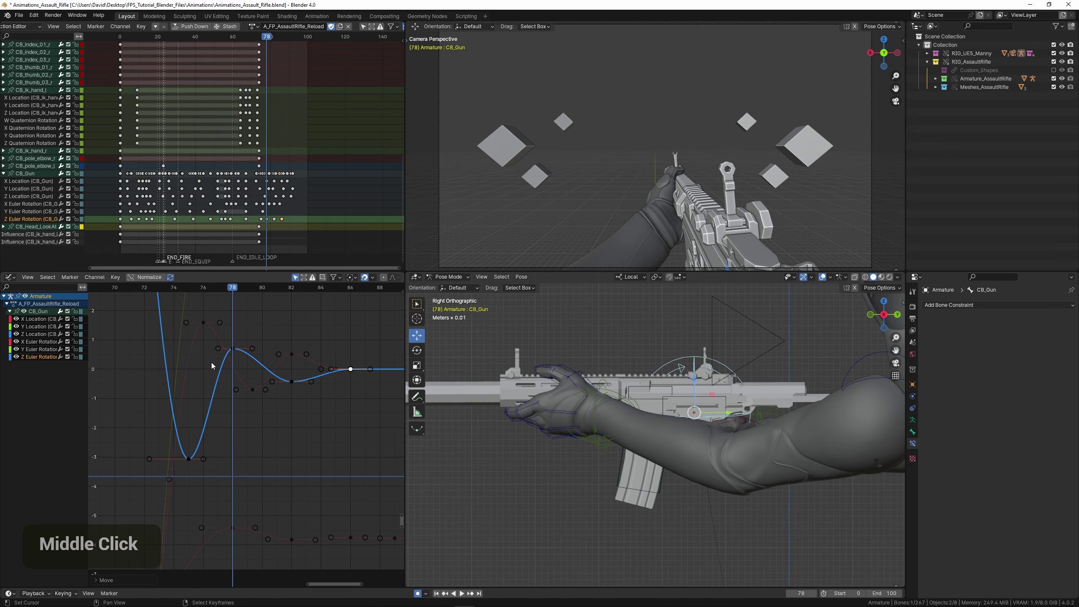
# Play the animation from frame 72 and save the file.
pyautogui.click(139, 373)
pyautogui.hotkey('ctrl', 's')
pyautogui.moveTo(138, 373); pyautogui.dragTo(186, 371, button='middle')
pyautogui.scroll(-2, 167, 387)
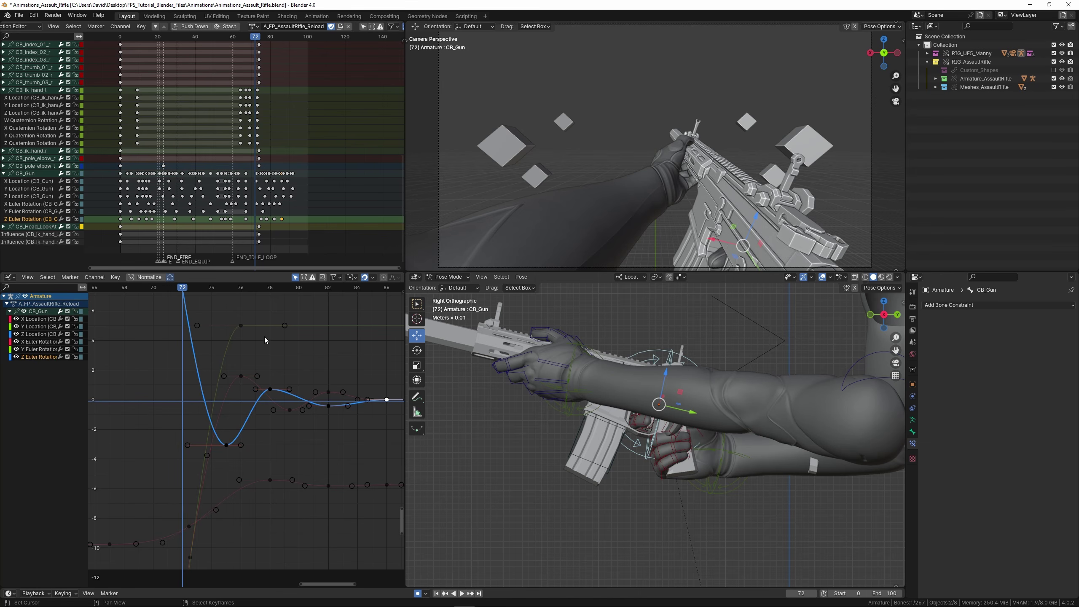
# Scrub and replay the transition from frame 72 to examine how the gun settles into idle.
pyautogui.moveTo(250, 364); pyautogui.dragTo(295, 378)
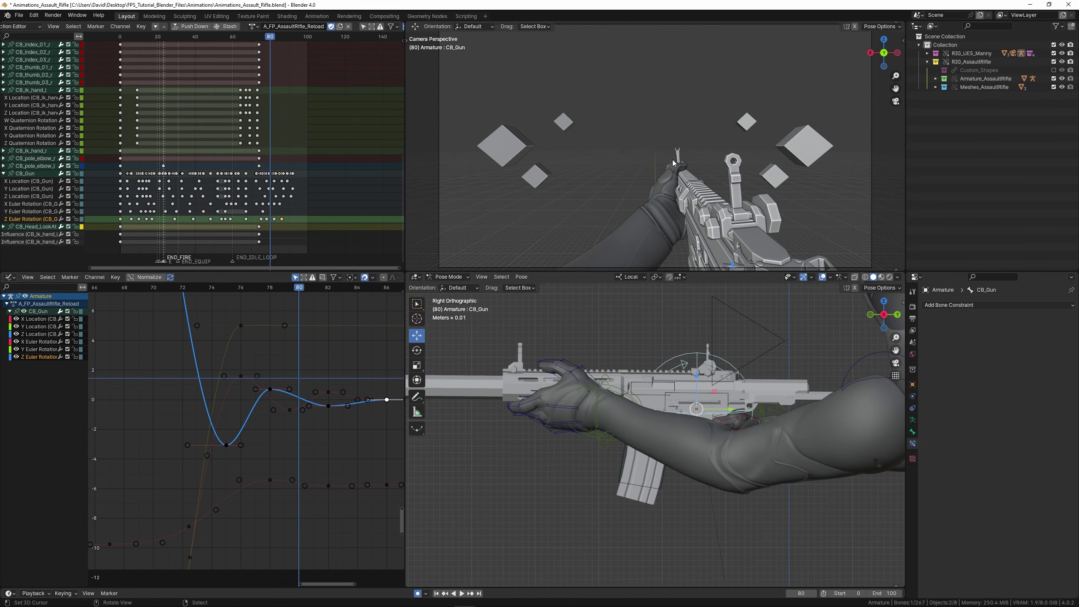
pyautogui.moveTo(183, 403); pyautogui.dragTo(341, 399)
pyautogui.scroll(-1, 339, 399)
pyautogui.click(189, 402)
pyautogui.press('space')
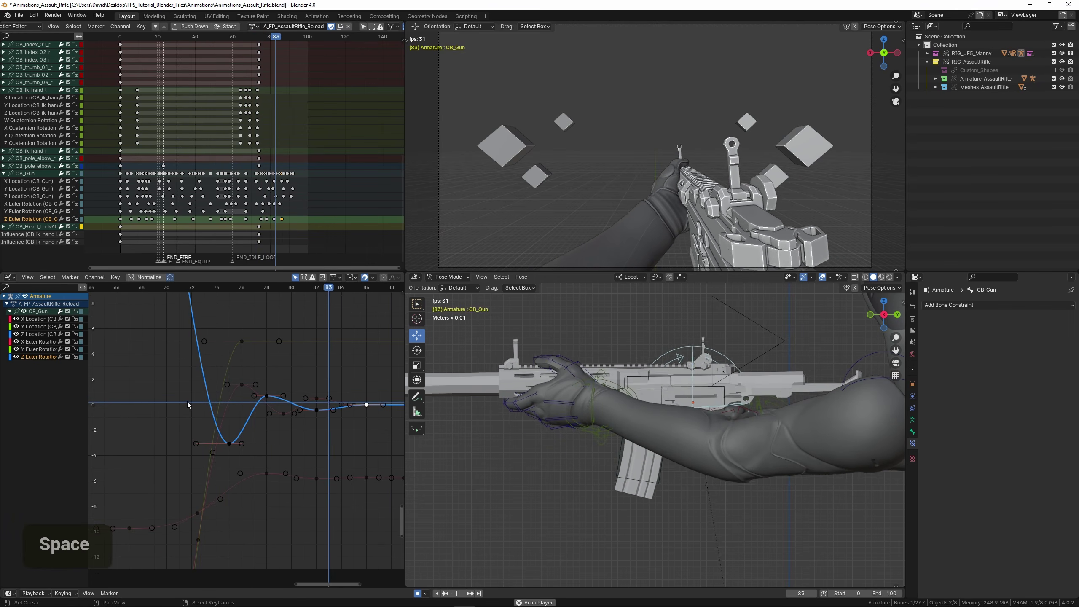
pyautogui.press('space')
pyautogui.moveTo(194, 402); pyautogui.dragTo(245, 406)
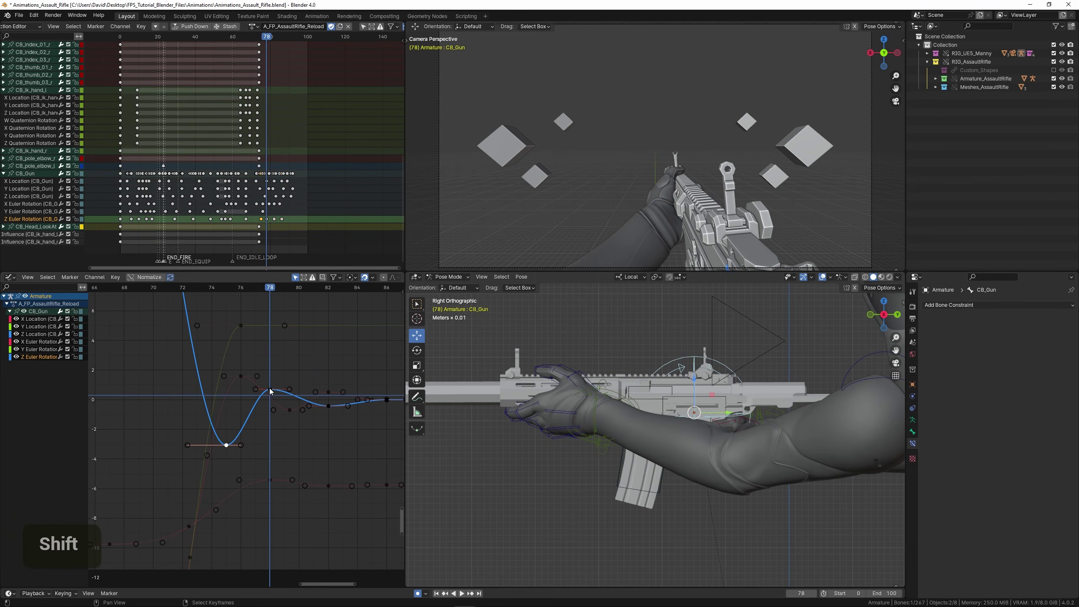
# Move the Z Euler Rotation keyframes at frames 75, 78, 82 and 86 two frames later and replay from frame 72.
pyautogui.keyDown('shift'); pyautogui.rightClick(294, 389); pyautogui.keyUp('shift')
pyautogui.keyDown('shift'); pyautogui.rightClick(355, 382); pyautogui.keyUp('shift')
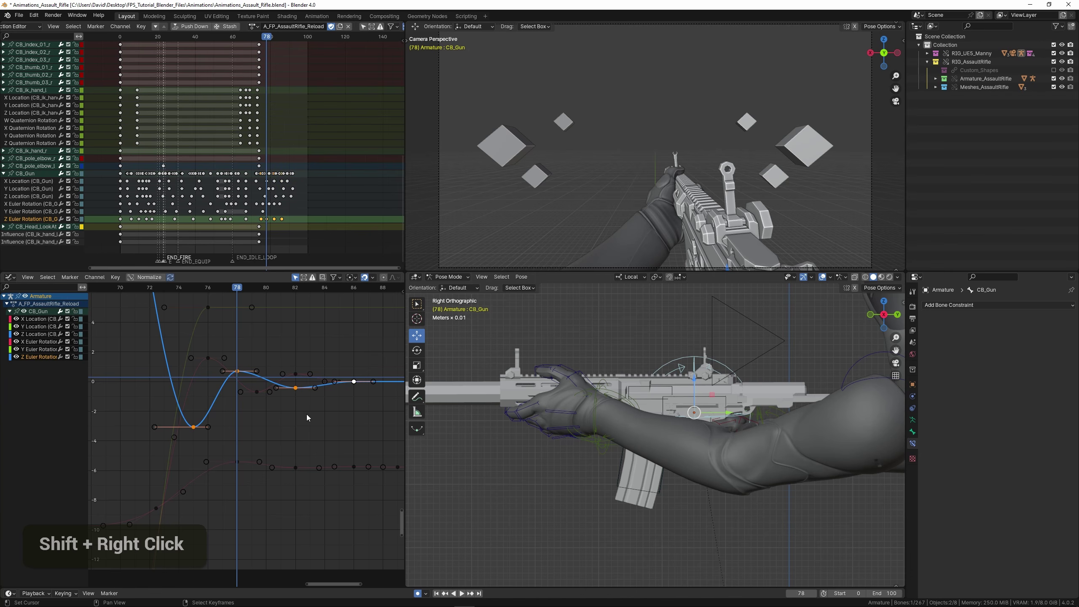
pyautogui.press('g')
pyautogui.press('x')
pyautogui.click(303, 419)
pyautogui.click(146, 375)
pyautogui.press('space')
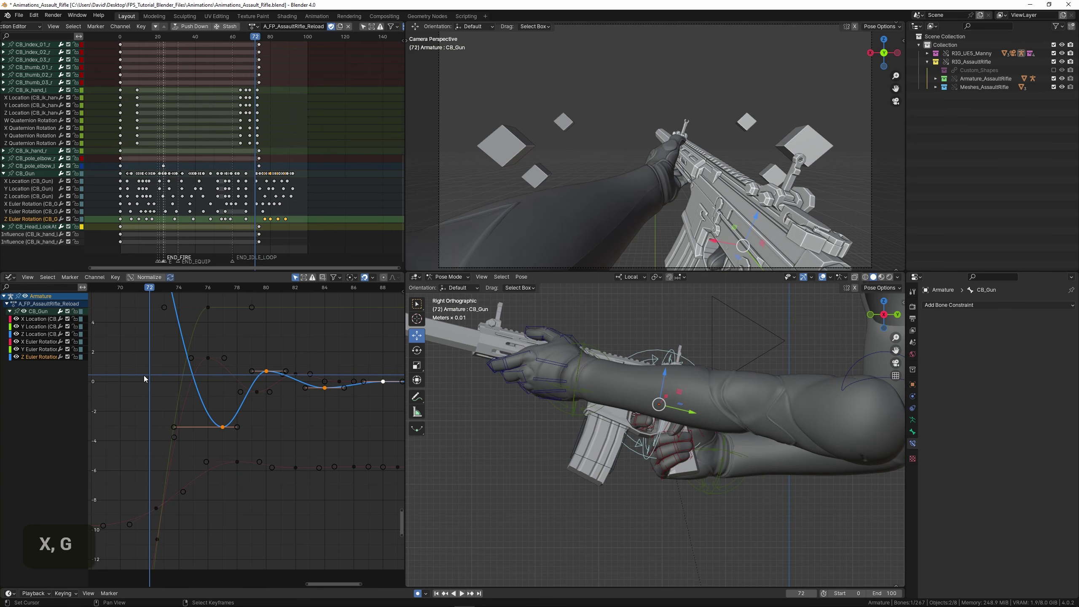
# Play the reload animation through its loop to examine how the gun settles into idle.
pyautogui.press('space')
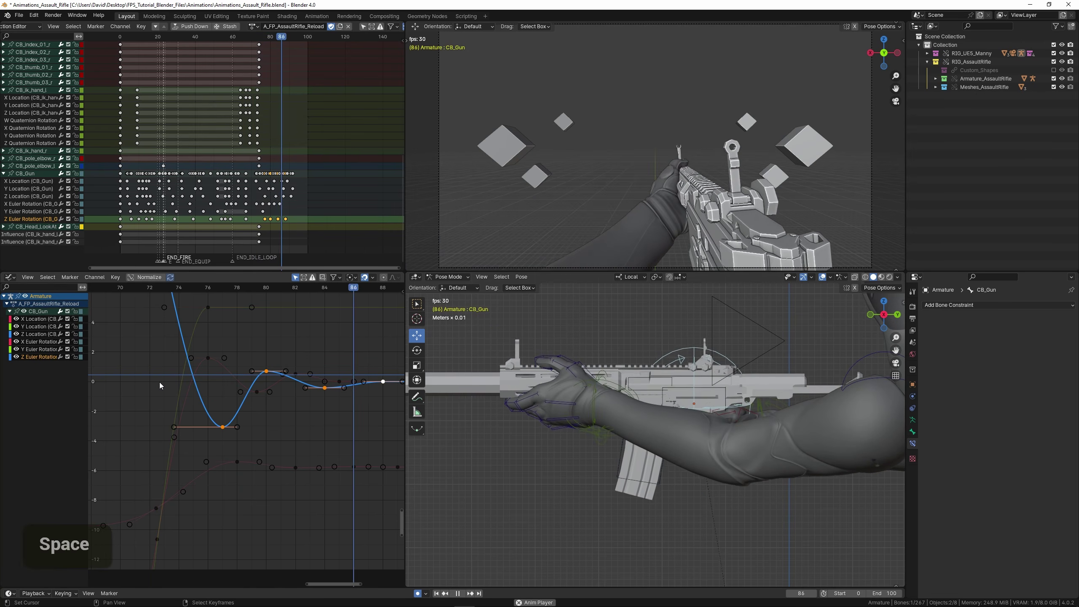
pyautogui.scroll(-6, 195, 355)
pyautogui.keyDown('ctrl'); pyautogui.moveTo(196, 345); pyautogui.dragTo(216, 390, button='middle'); pyautogui.keyUp('ctrl')
pyautogui.scroll(-6, 192, 366)
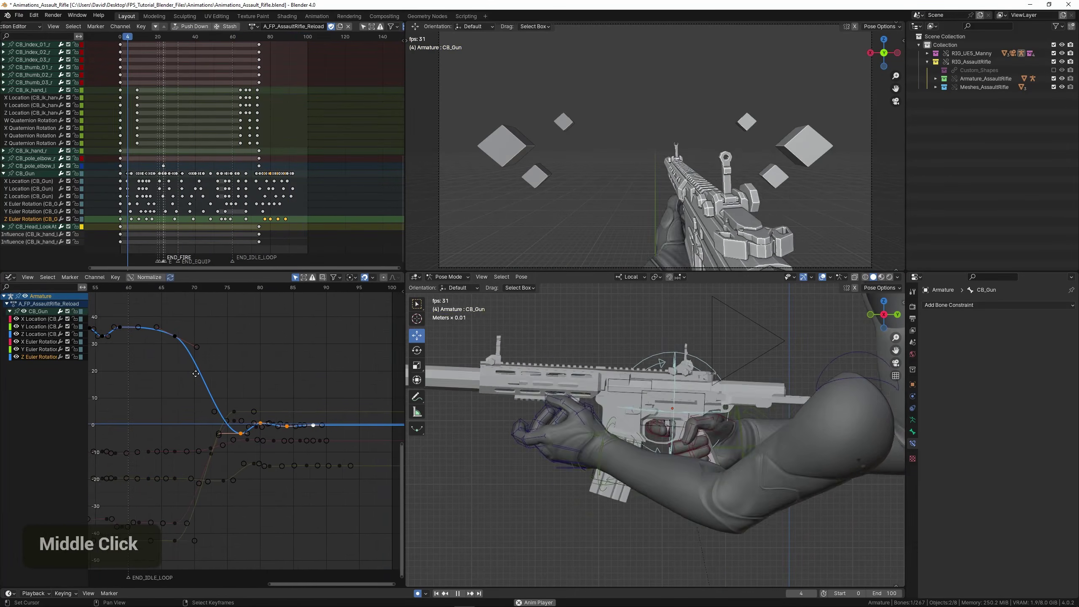
pyautogui.scroll(1, 163, 387)
pyautogui.click(162, 386)
pyautogui.press('space')
pyautogui.scroll(4, 219, 395)
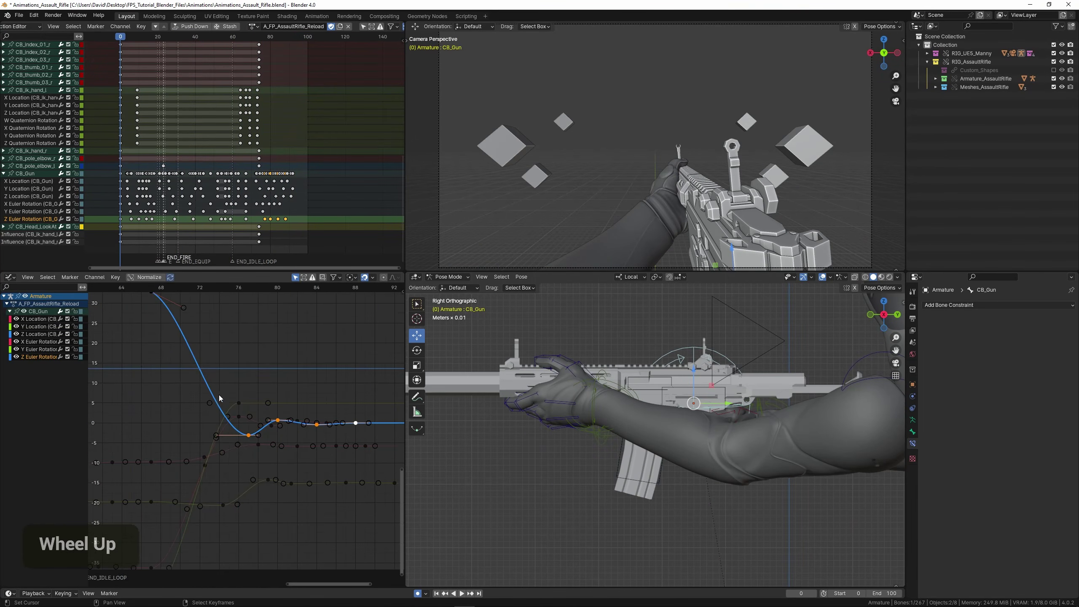
# Move the last two Z Euler Rotation keyframes, at frames 84 and 88, one frame earlier to frames 83 and 87.
pyautogui.keyDown('ctrl'); pyautogui.moveTo(270, 373); pyautogui.dragTo(271, 355, button='middle'); pyautogui.keyUp('ctrl')
pyautogui.moveTo(271, 355); pyautogui.dragTo(214, 340, button='middle')
pyautogui.scroll(3, 266, 369)
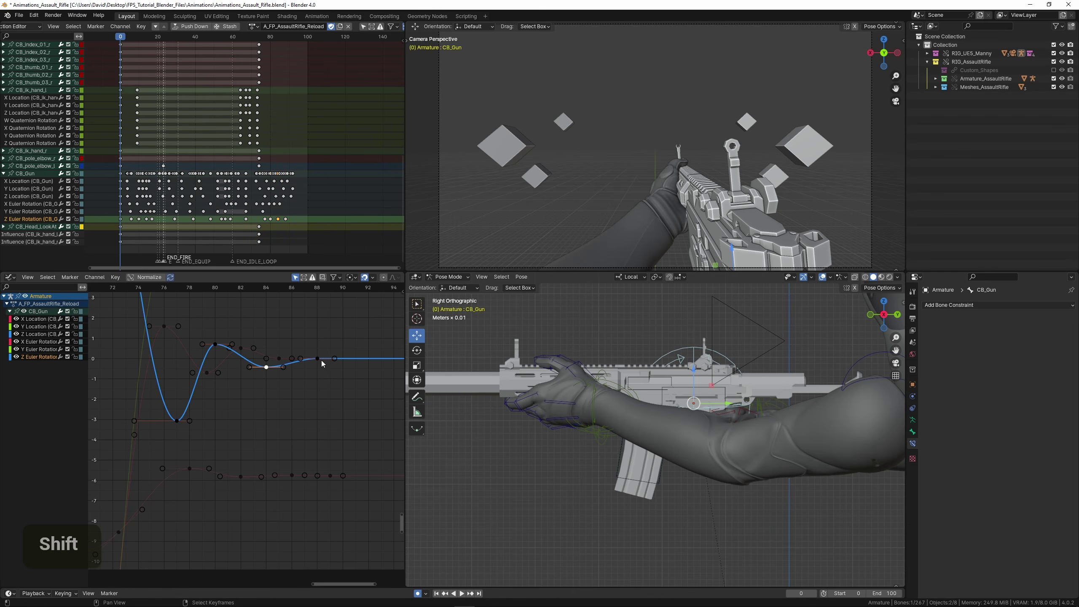
pyautogui.press('g')
pyautogui.press('x')
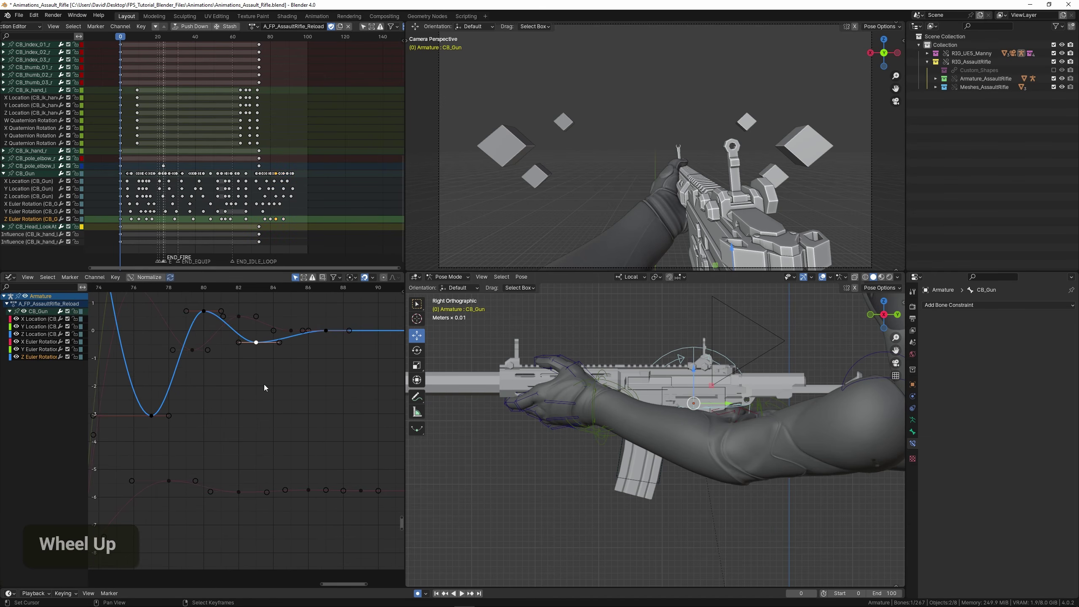
# Raise the Z Euler Rotation keyframe at frame 83 to about -0.2 and rotate its handles slightly.
pyautogui.moveTo(264, 385); pyautogui.dragTo(281, 403, button='middle')
pyautogui.moveTo(280, 403); pyautogui.dragTo(278, 439, button='middle')
pyautogui.press('g')
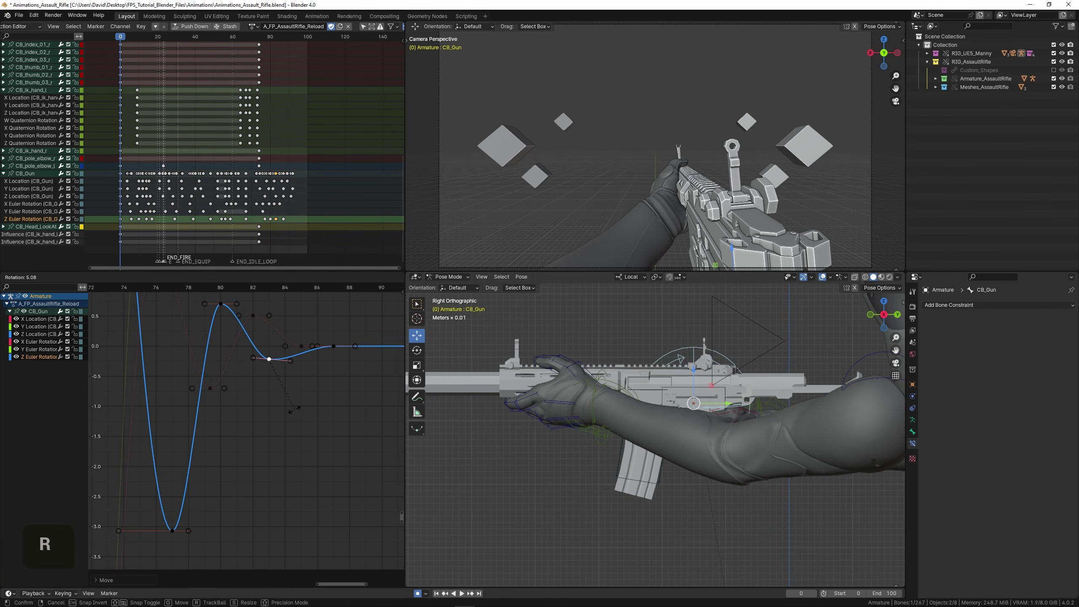
pyautogui.click(295, 410)
# Replay and scrub the transition back to idle around frame 76, and save the file.
pyautogui.scroll(-4, 247, 399)
pyautogui.click(151, 363)
pyautogui.press('space')
pyautogui.moveTo(150, 362); pyautogui.dragTo(208, 364, button='middle')
pyautogui.press('space')
pyautogui.click(238, 357)
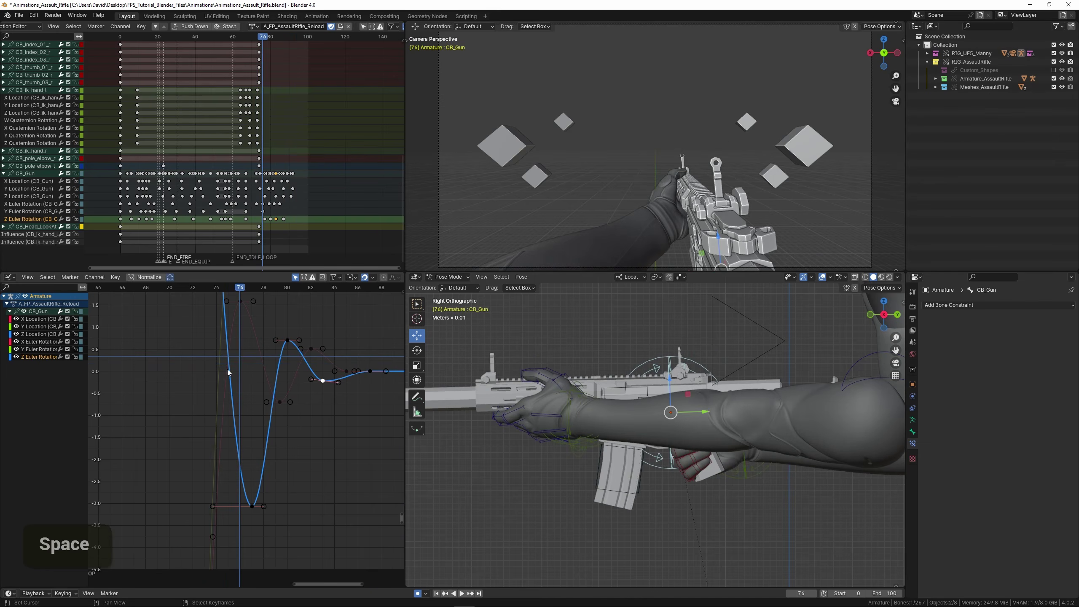
pyautogui.rightClick(305, 398)
pyautogui.moveTo(350, 417); pyautogui.dragTo(311, 399, button='middle')
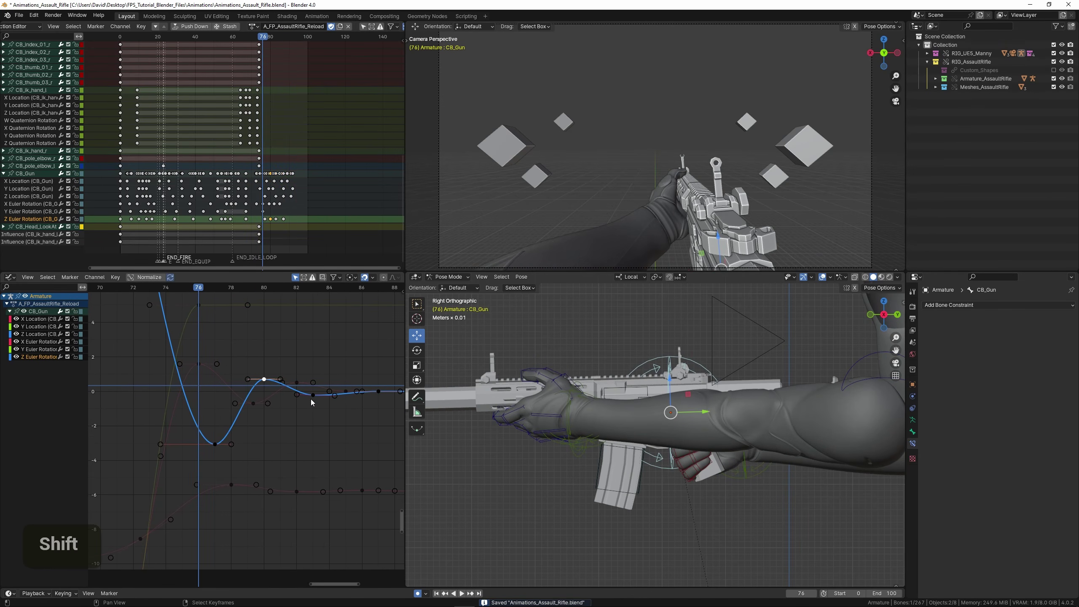
# Shift the four settling Z Euler Rotation keyframes one frame earlier, to frames 76, 79, 82 and 86.
pyautogui.click(303, 421)
pyautogui.moveTo(151, 401); pyautogui.dragTo(298, 420)
pyautogui.keyDown('shift'); pyautogui.rightClick(216, 444); pyautogui.keyUp('shift')
pyautogui.press('g')
pyautogui.press('x')
pyautogui.click(198, 444)
pyautogui.rightClick(227, 373)
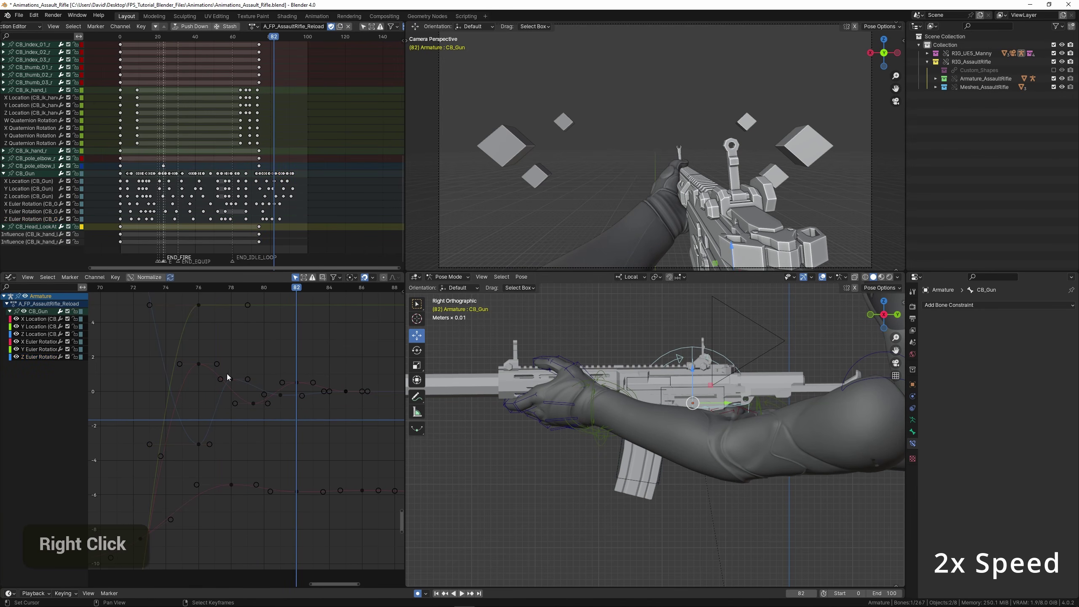
pyautogui.press('g')
pyautogui.press('x')
pyautogui.click(300, 412)
# Replay the transition from frame 70 and examine the gun's motion in the front orthographic view.
pyautogui.moveTo(224, 414); pyautogui.dragTo(276, 427, button='middle')
pyautogui.scroll(-2, 276, 427)
pyautogui.click(180, 386)
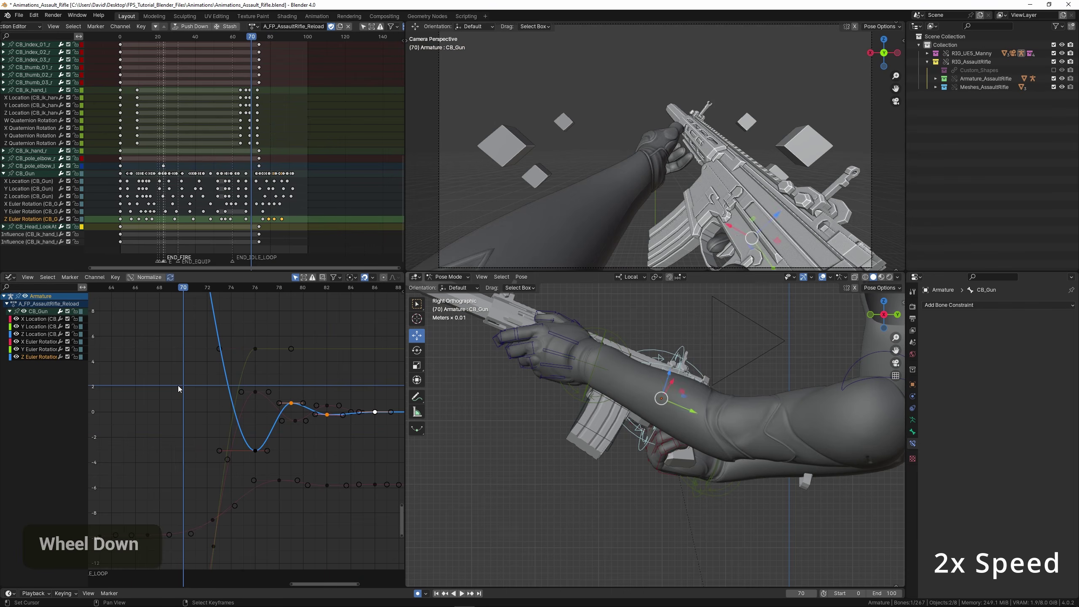
pyautogui.press('space')
pyautogui.click(176, 387)
pyautogui.moveTo(229, 392); pyautogui.dragTo(222, 389, button='middle')
pyautogui.press('KP_1')
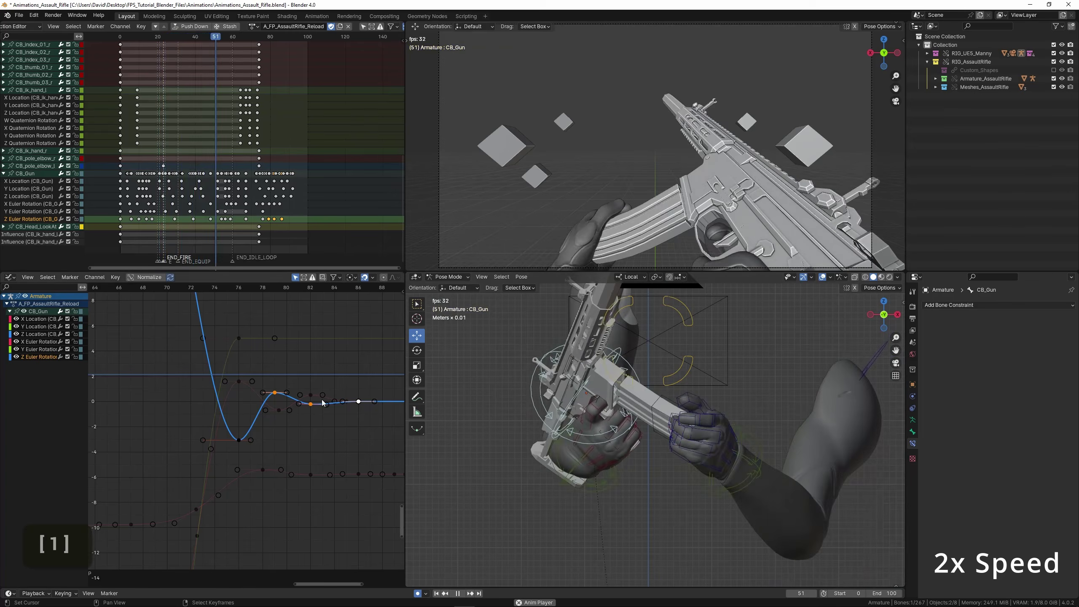
pyautogui.press('space')
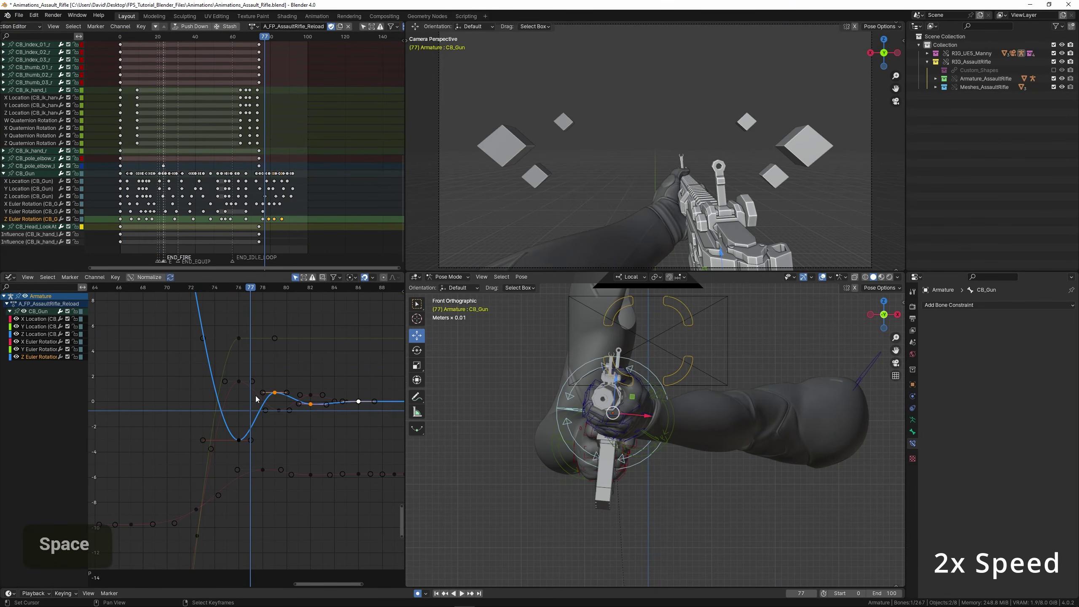
# Move the Z Euler Rotation keyframes at frames 76, 79, 82 and 86 two frames earlier and replay the transition.
pyautogui.moveTo(232, 412); pyautogui.dragTo(286, 407)
pyautogui.scroll(1, 247, 433)
pyautogui.keyDown('shift'); pyautogui.rightClick(238, 441); pyautogui.keyUp('shift')
pyautogui.press('g')
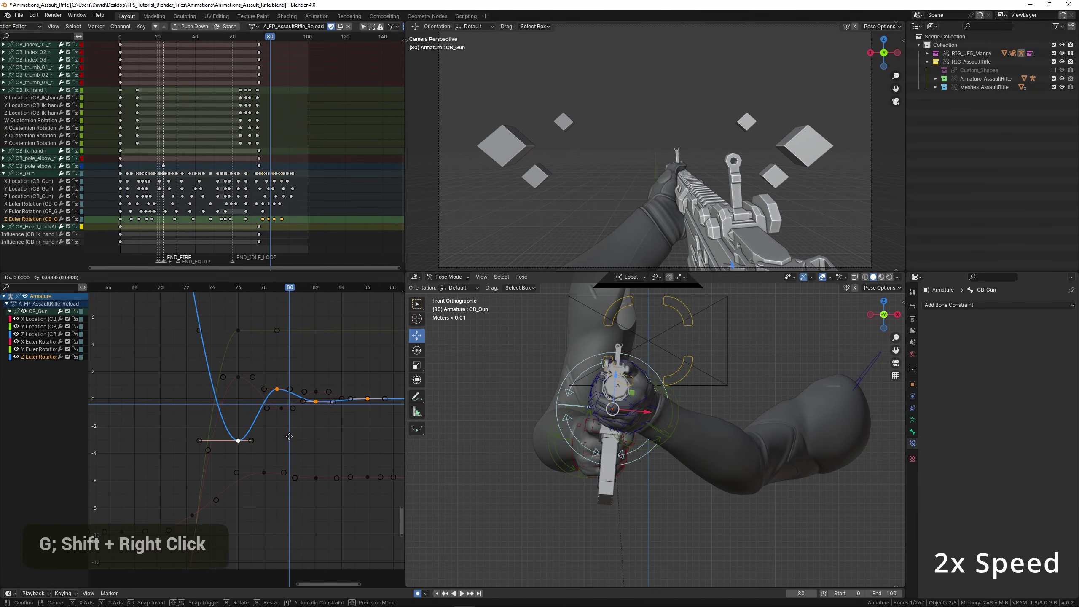
pyautogui.press('x')
pyautogui.click(211, 425)
pyautogui.moveTo(151, 389)
pyautogui.mouseDown()
pyautogui.moveTo(365, 427)
pyautogui.moveTo(165, 400)
pyautogui.mouseUp()
pyautogui.press('space')
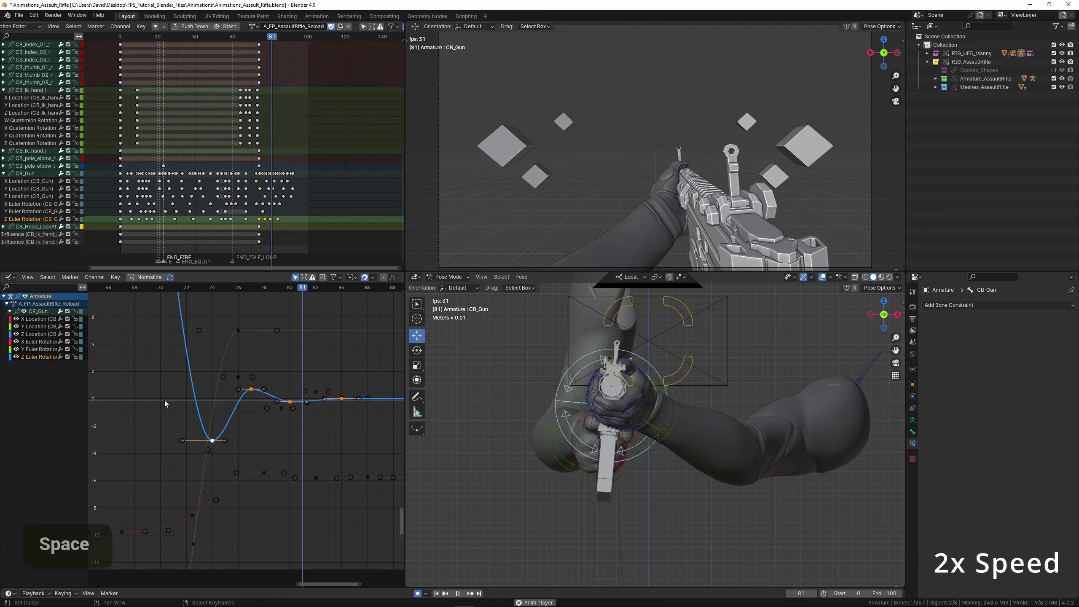
pyautogui.press('space')
# Lower the Z Euler Rotation keyframe at frame 80 to about -0.3.
pyautogui.scroll(1, 283, 405)
pyautogui.moveTo(284, 405); pyautogui.dragTo(218, 402, button='middle')
pyautogui.keyDown('ctrl'); pyautogui.moveTo(218, 402); pyautogui.dragTo(227, 361, button='middle'); pyautogui.keyUp('ctrl')
pyautogui.scroll(2, 220, 395)
pyautogui.rightClick(198, 400)
pyautogui.press('g')
pyautogui.click(240, 406)
# Duplicate the final Z Euler Rotation keyframe from frame 84 to frame 89, and lower the frame 84 keyframe slightly below zero.
pyautogui.rightClick(273, 394)
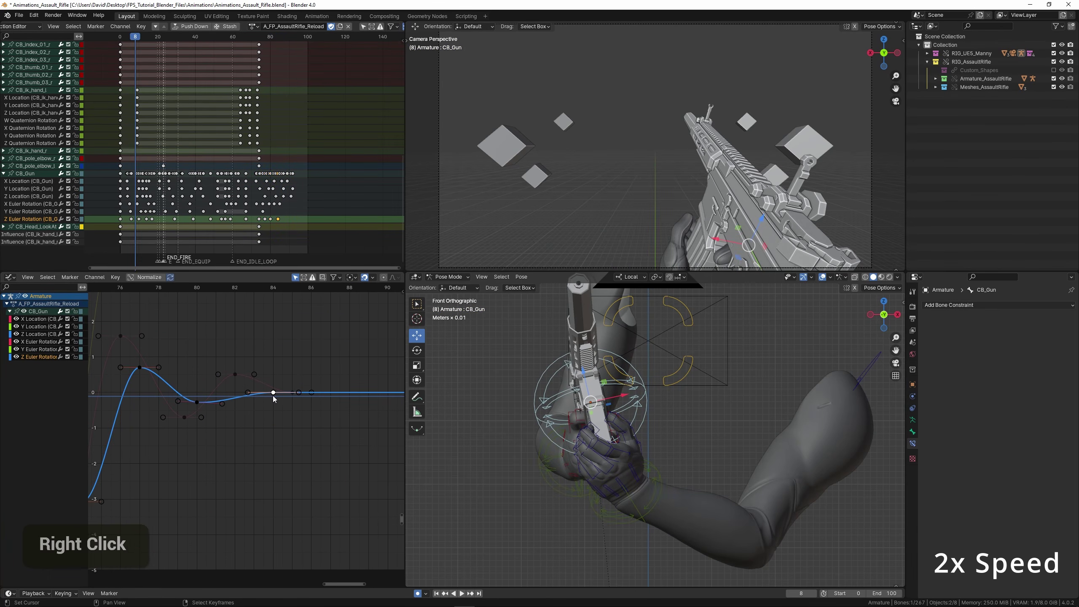
pyautogui.hotkey('shift', 'd')
pyautogui.scroll(2, 276, 401)
pyautogui.rightClick(267, 380)
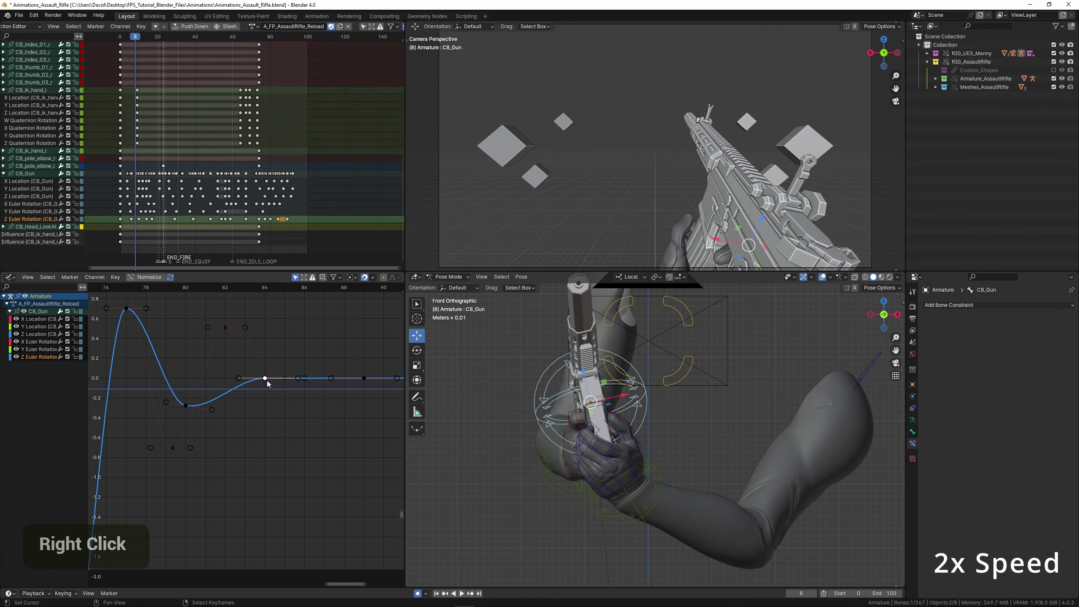
pyautogui.press('g')
# Play the animation, save the file, and review the motion in the maximized camera view.
pyautogui.press('space')
pyautogui.scroll(-3, 128, 390)
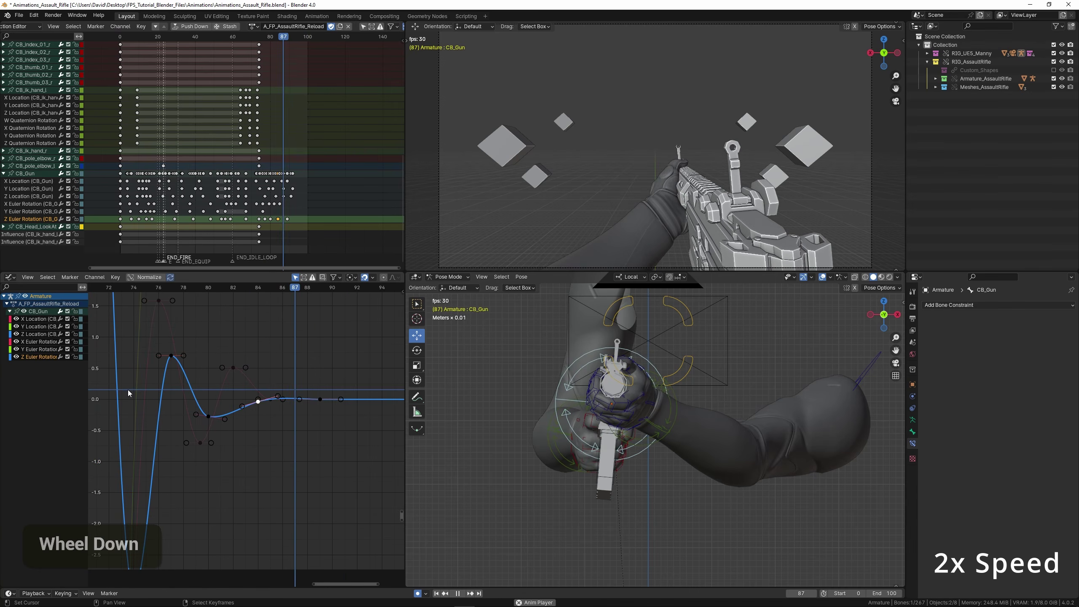
pyautogui.moveTo(127, 390); pyautogui.dragTo(199, 379, button='middle')
pyautogui.hotkey('ctrl', 's')
pyautogui.hotkey('ctrl', 'space')
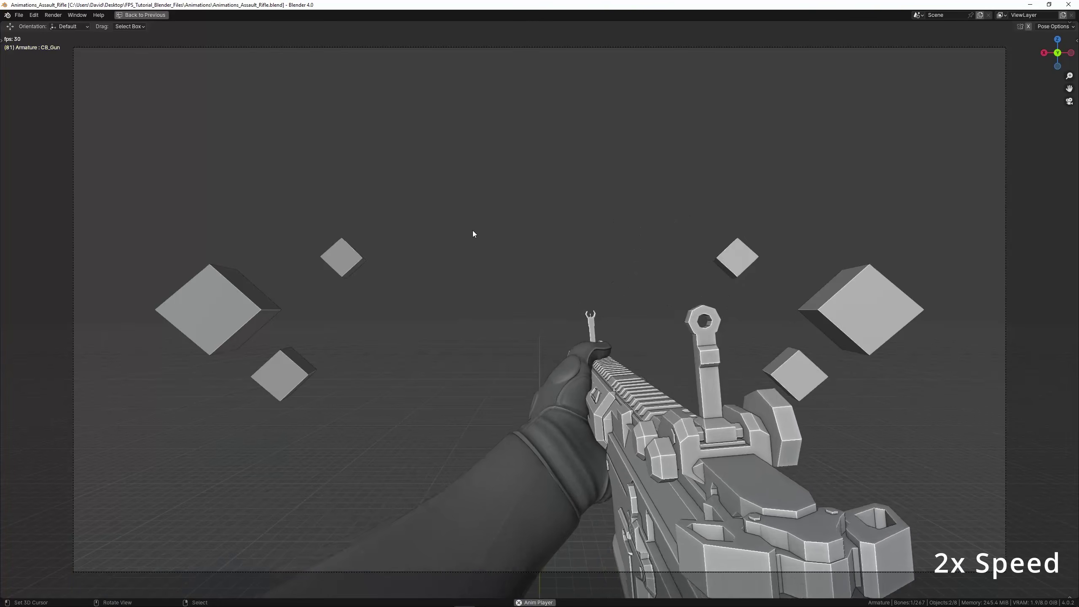
pyautogui.hotkey('ctrl', 'space')
# Isolate CB_Gun's X Location curve and raise its keyframe near frame 72 to about -7.
pyautogui.moveTo(189, 340); pyautogui.dragTo(217, 343)
pyautogui.keyDown('ctrl'); pyautogui.moveTo(217, 343); pyautogui.dragTo(260, 371, button='middle'); pyautogui.keyUp('ctrl')
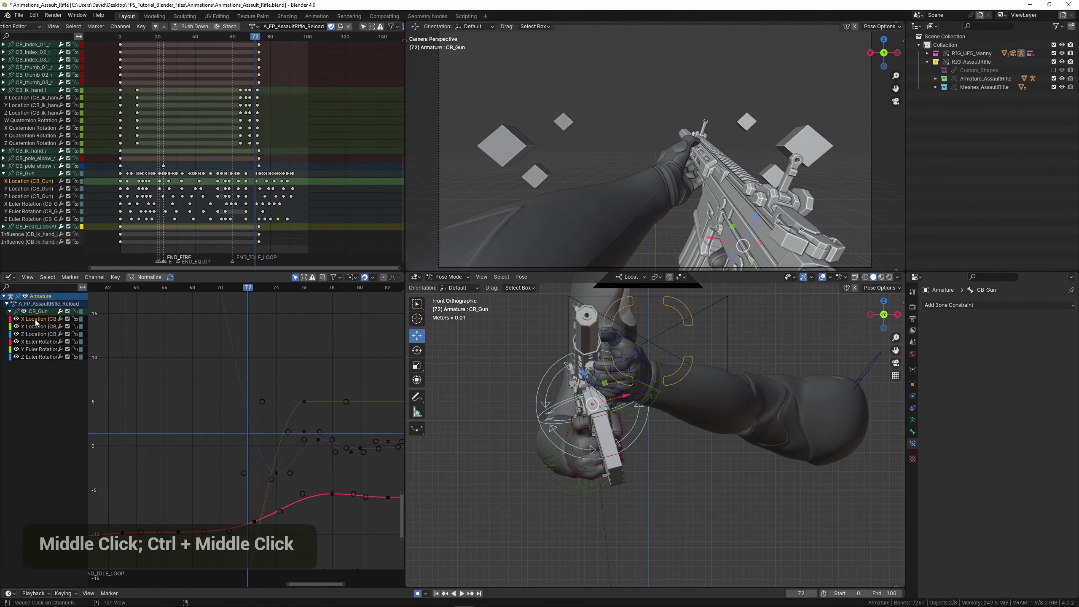
pyautogui.press('KP_Decimal')
pyautogui.moveTo(280, 394); pyautogui.dragTo(243, 384, button='middle')
pyautogui.scroll(1, 246, 434)
pyautogui.click(266, 425)
pyautogui.press('g')
pyautogui.press('y')
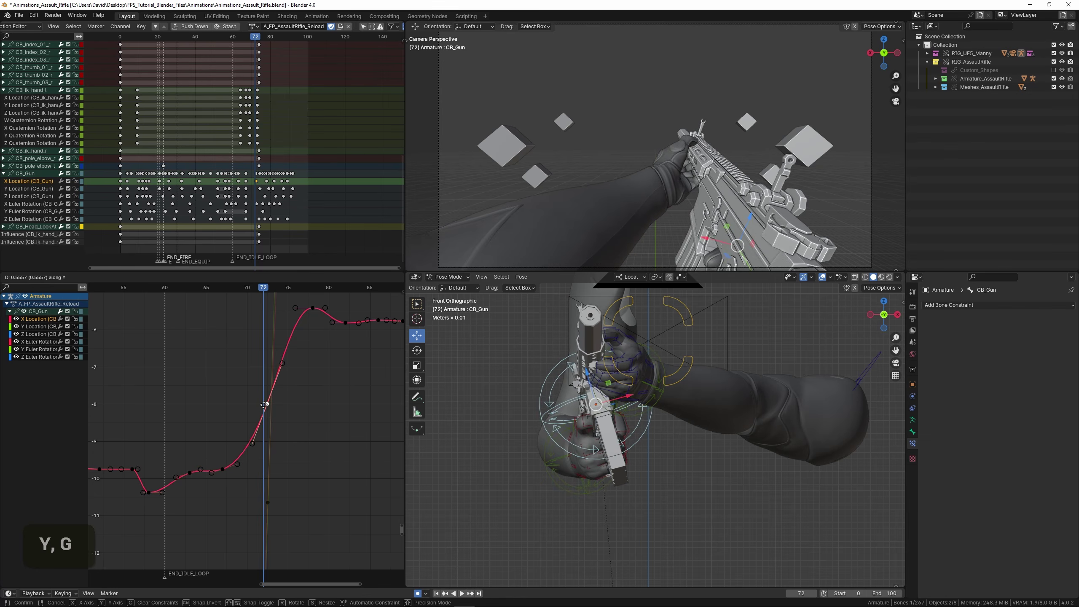
pyautogui.doubleClick(205, 371)
# Replay the transition and examine the gun's motion in the right orthographic view.
pyautogui.press('space')
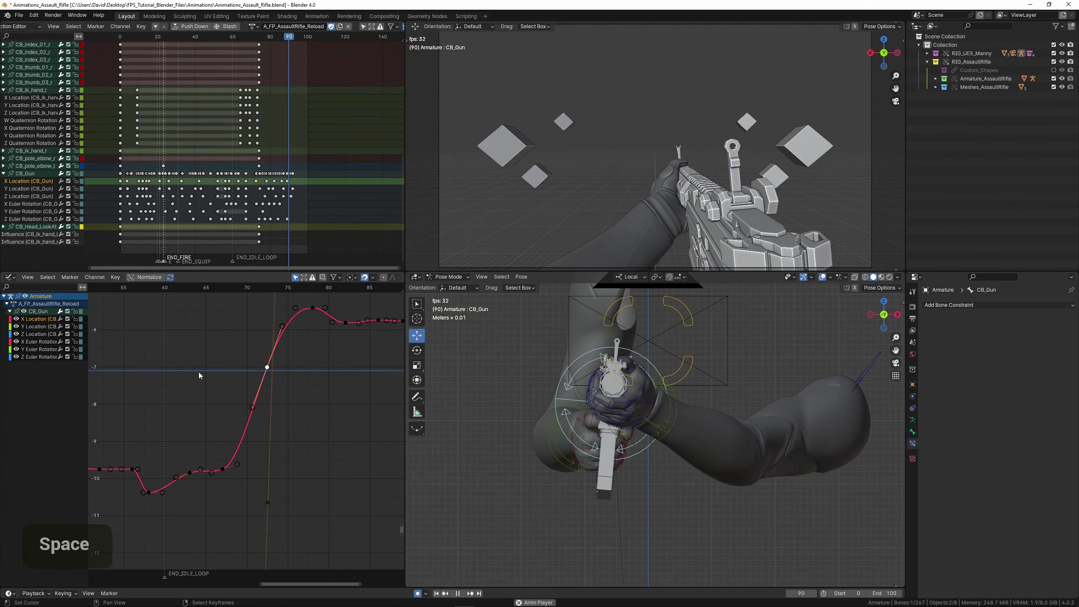
pyautogui.scroll(-2, 200, 373)
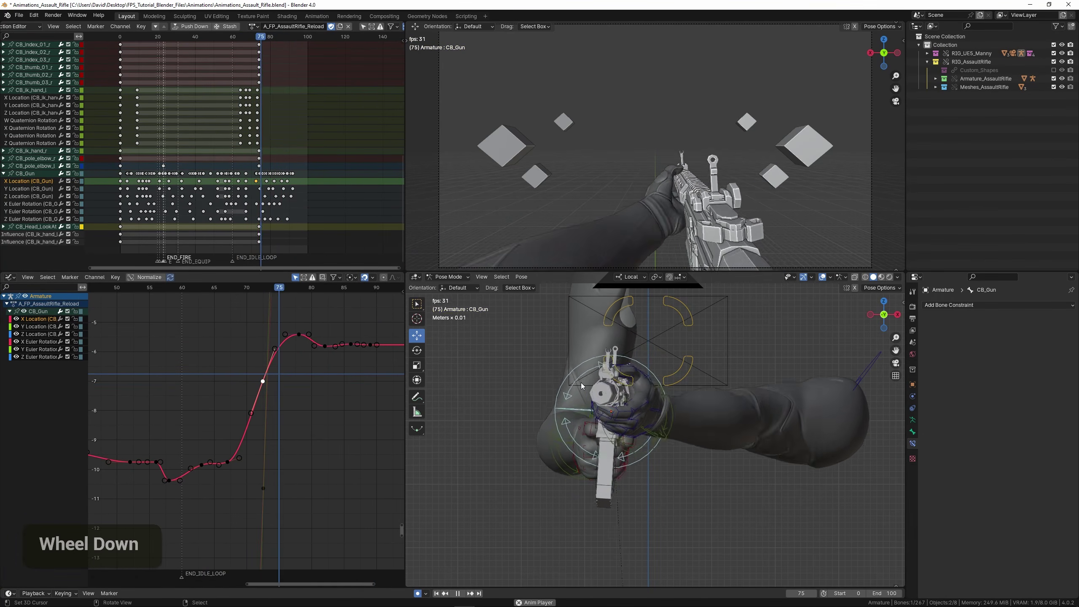
pyautogui.press('KP_3')
pyautogui.keyDown('shift'); pyautogui.moveTo(578, 386); pyautogui.dragTo(617, 396, button='middle'); pyautogui.keyUp('shift')
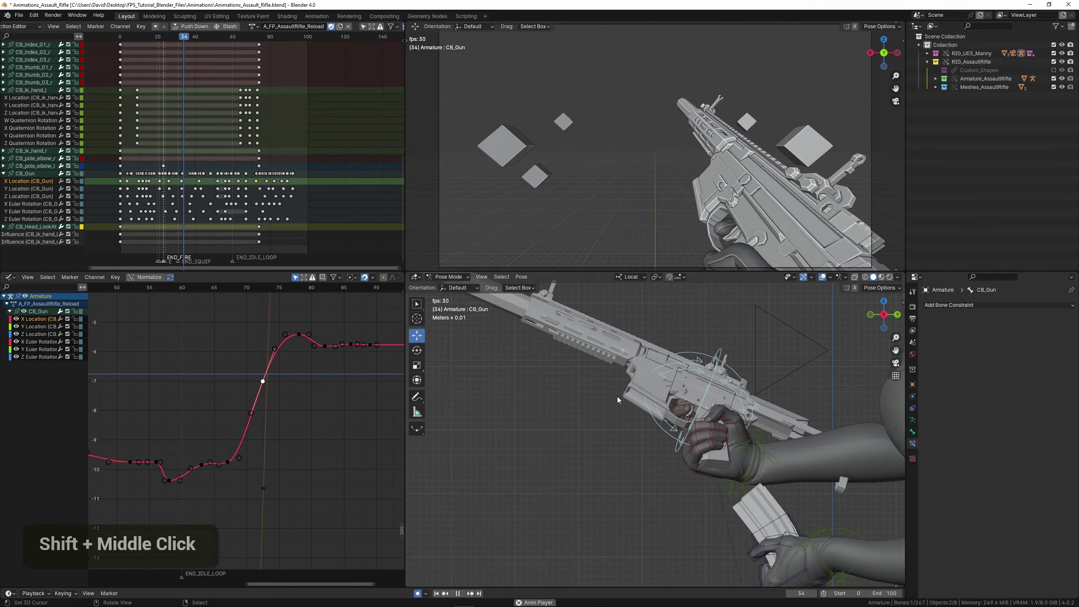
pyautogui.scroll(-2, 595, 393)
pyautogui.keyDown('shift'); pyautogui.scroll(-1, 585, 392); pyautogui.keyUp('shift')
pyautogui.press('space')
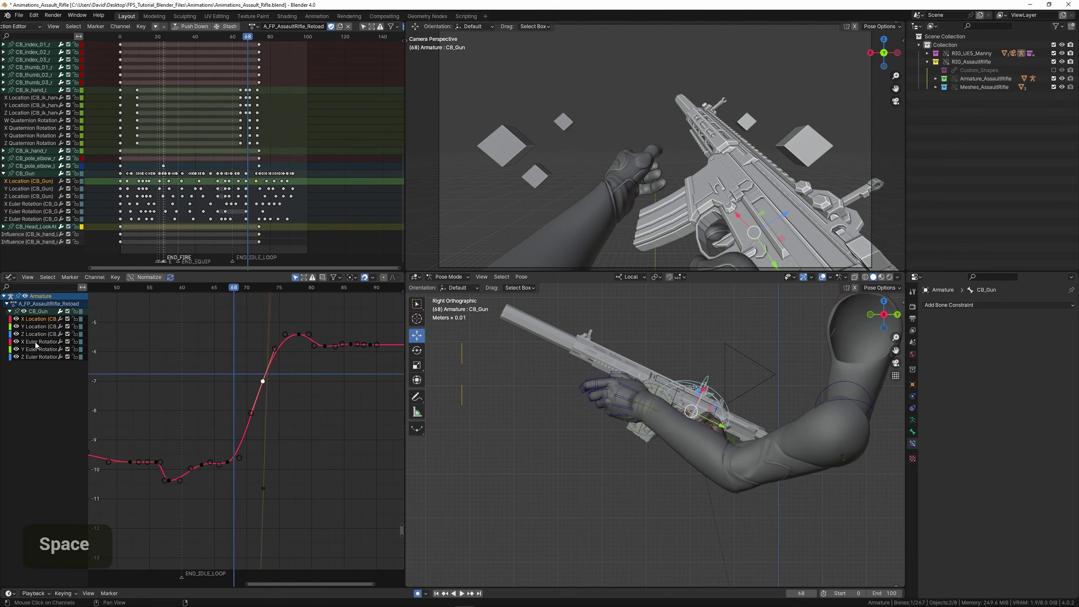
# Save the file, then insert a keyframe at frame 71 on the X Euler Rotation curve and raise it to about -13.
pyautogui.doubleClick(35, 342)
pyautogui.press('KP_Decimal')
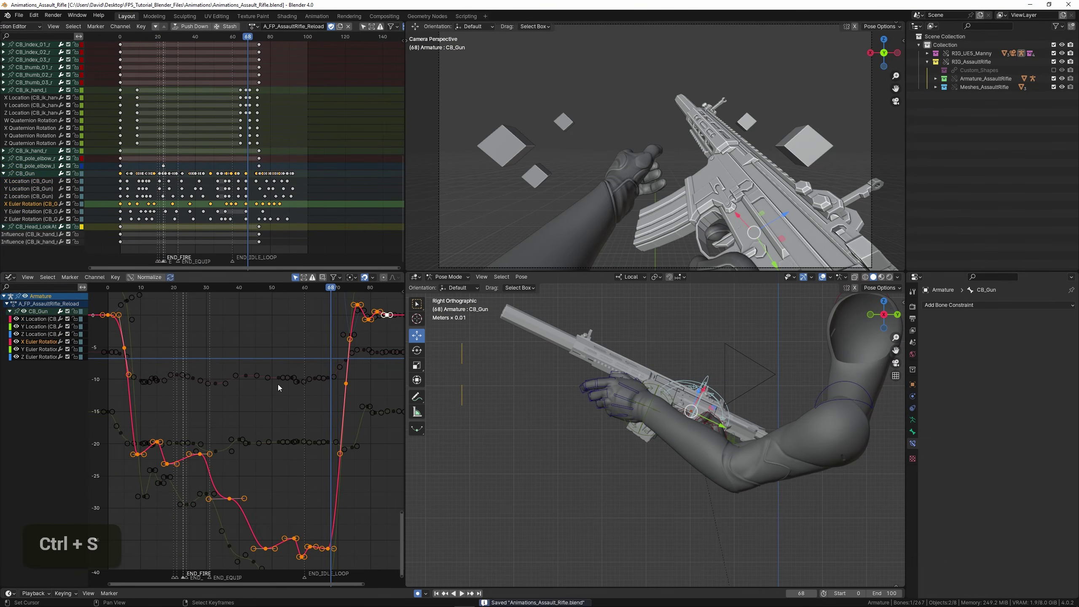
pyautogui.keyDown('ctrl'); pyautogui.moveTo(278, 385); pyautogui.dragTo(143, 402, button='middle'); pyautogui.keyUp('ctrl')
pyautogui.moveTo(144, 402); pyautogui.dragTo(214, 415)
pyautogui.moveTo(214, 416); pyautogui.dragTo(250, 377, button='middle')
pyautogui.scroll(7, 252, 402)
pyautogui.keyDown('ctrl'); pyautogui.click(251, 389); pyautogui.keyUp('ctrl')
pyautogui.press('g')
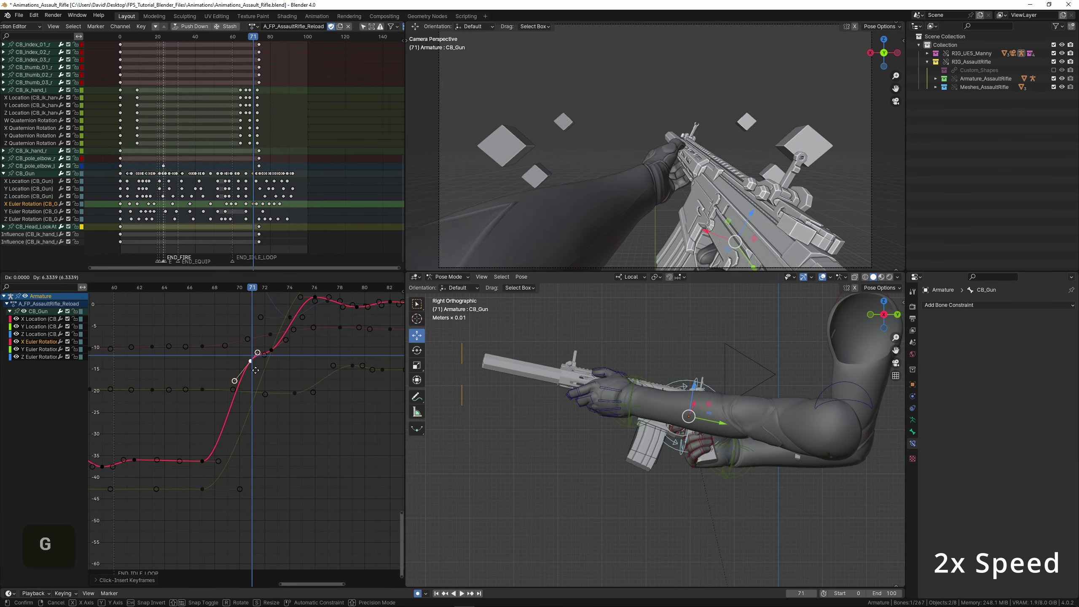
pyautogui.click(256, 370)
# Delete the X Euler Rotation keyframe that follows frame 71 and replay the transition.
pyautogui.press('space')
pyautogui.press('space')
pyautogui.rightClick(271, 351)
pyautogui.press('Delete')
pyautogui.click(170, 359)
pyautogui.press('space')
pyautogui.moveTo(169, 359); pyautogui.dragTo(239, 365)
# Raise the X Euler Rotation keyframe at frame 67 to about -33 and rotate its handles level.
pyautogui.rightClick(203, 460)
pyautogui.press('g')
pyautogui.click(205, 464)
pyautogui.press('space')
pyautogui.moveTo(204, 440); pyautogui.dragTo(235, 434, button='middle')
pyautogui.press('g')
pyautogui.click(235, 411)
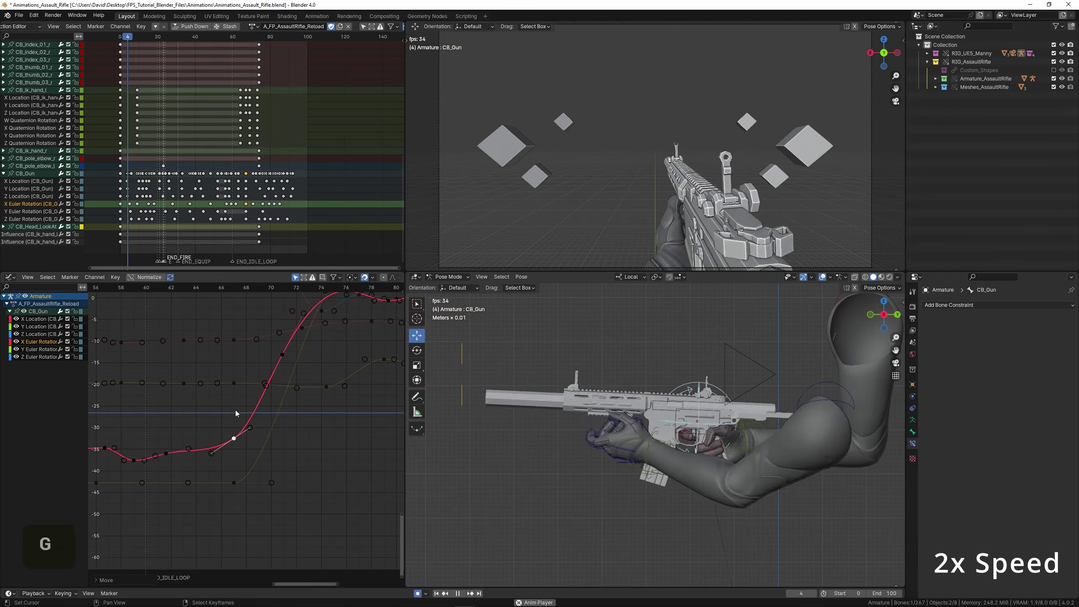
pyautogui.press('r')
pyautogui.click(253, 415)
# Replay the transition repeatedly from just before the gun's return to idle to examine its pitch motion.
pyautogui.click(157, 419)
pyautogui.click(132, 408)
pyautogui.scroll(-5, 128, 402)
pyautogui.click(127, 402)
pyautogui.click(137, 400)
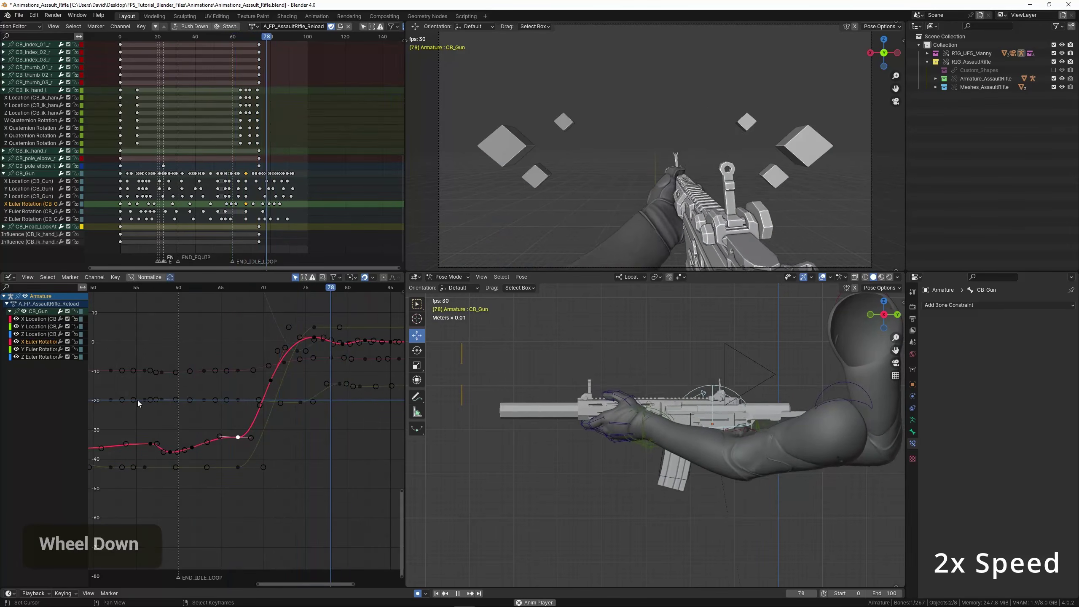
pyautogui.click(129, 400)
pyautogui.click(134, 399)
pyautogui.click(159, 399)
pyautogui.click(199, 377)
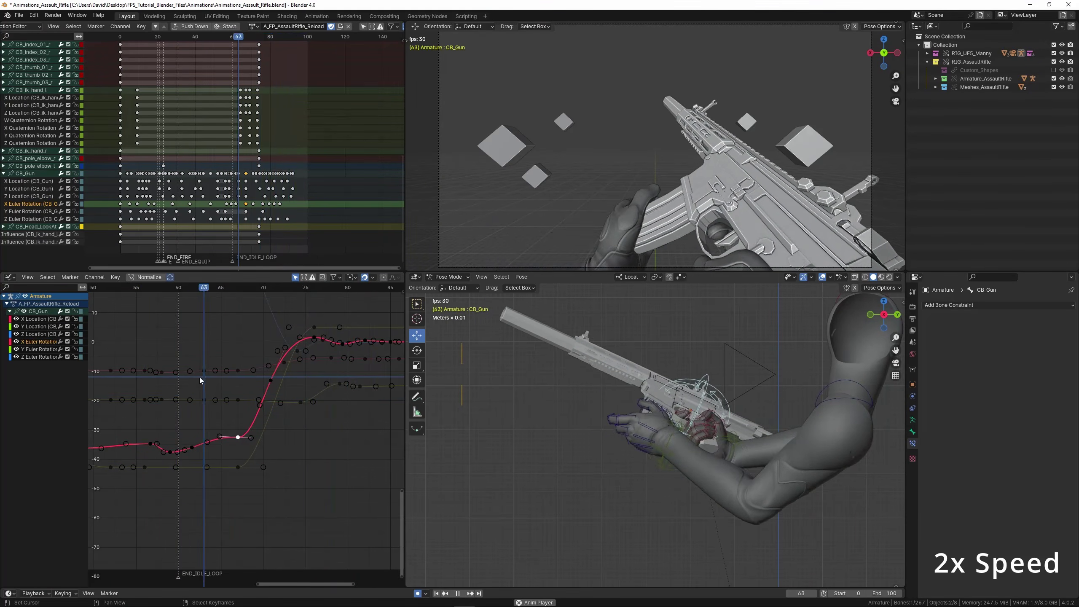
# Lower the X Euler Rotation keyframe at frame 71 to about -18 and play the animation.
pyautogui.click(223, 372)
pyautogui.press('space')
pyautogui.moveTo(224, 373); pyautogui.dragTo(263, 382)
pyautogui.rightClick(269, 382)
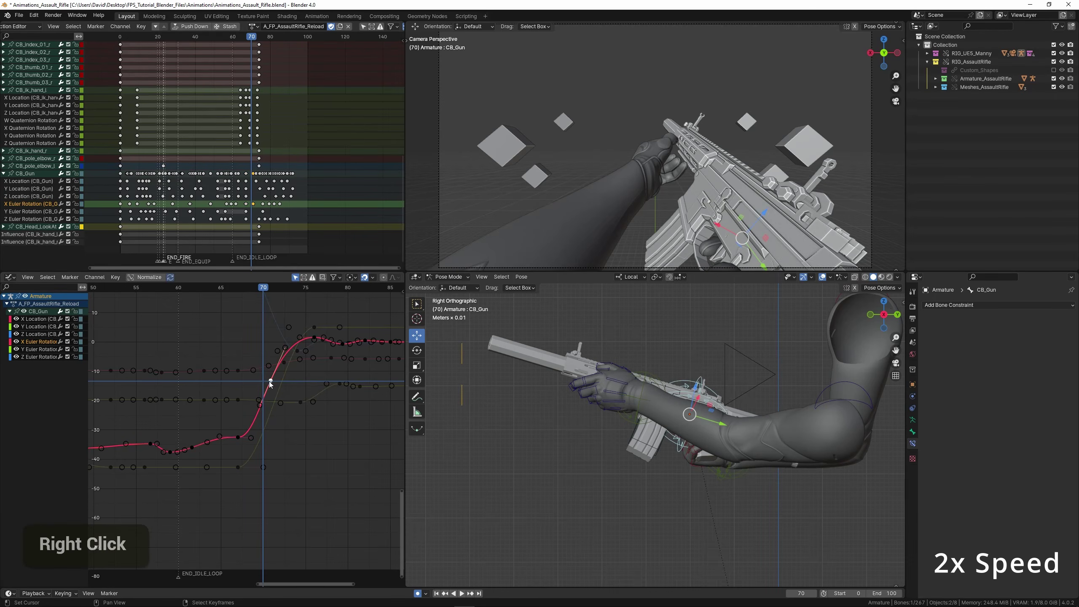
pyautogui.press('space')
pyautogui.scroll(-2, 125, 411)
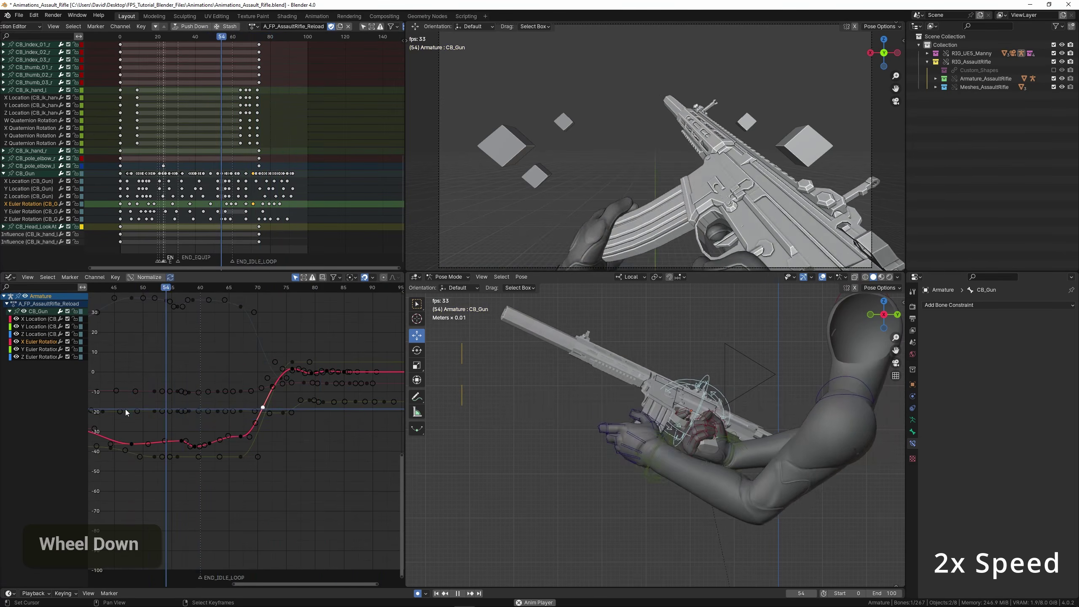
# Replay the full reload, review it in the maximized camera view, and save the file.
pyautogui.click(128, 410)
pyautogui.scroll(-6, 128, 410)
pyautogui.moveTo(128, 411); pyautogui.dragTo(237, 421, button='middle')
pyautogui.scroll(-3, 237, 421)
pyautogui.click(128, 400)
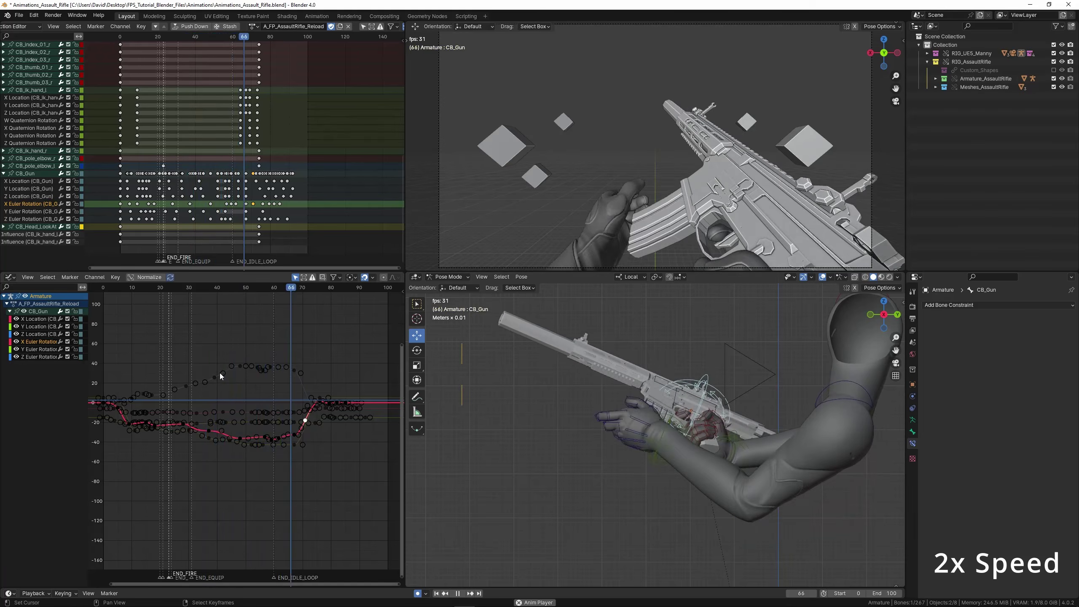
pyautogui.hotkey('ctrl', 'space')
pyautogui.hotkey('ctrl', 's')
pyautogui.press('space')
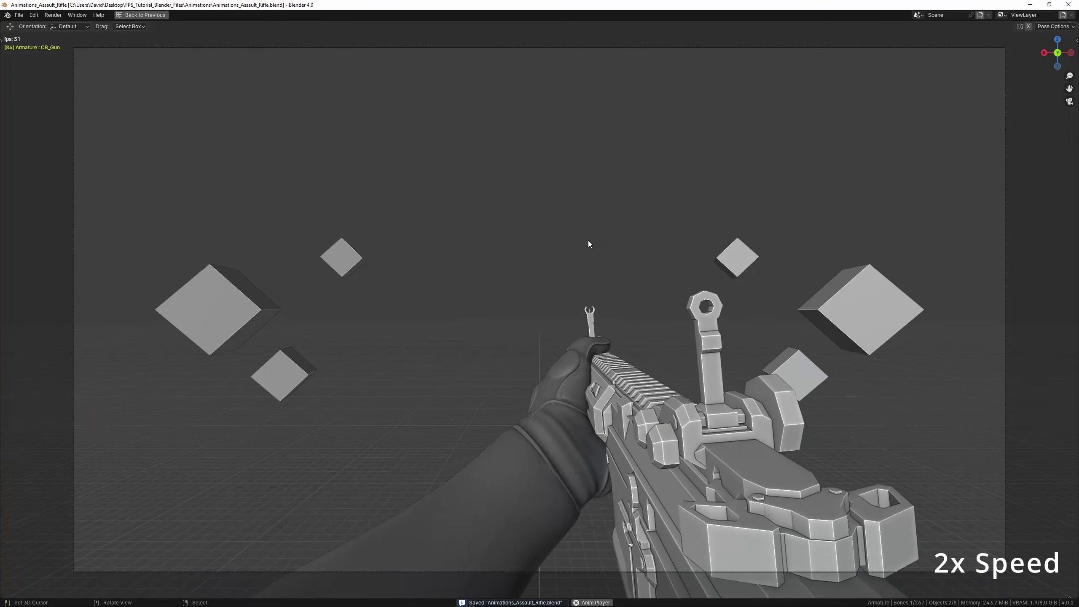
pyautogui.hotkey('ctrl', 'space')
pyautogui.press('space')
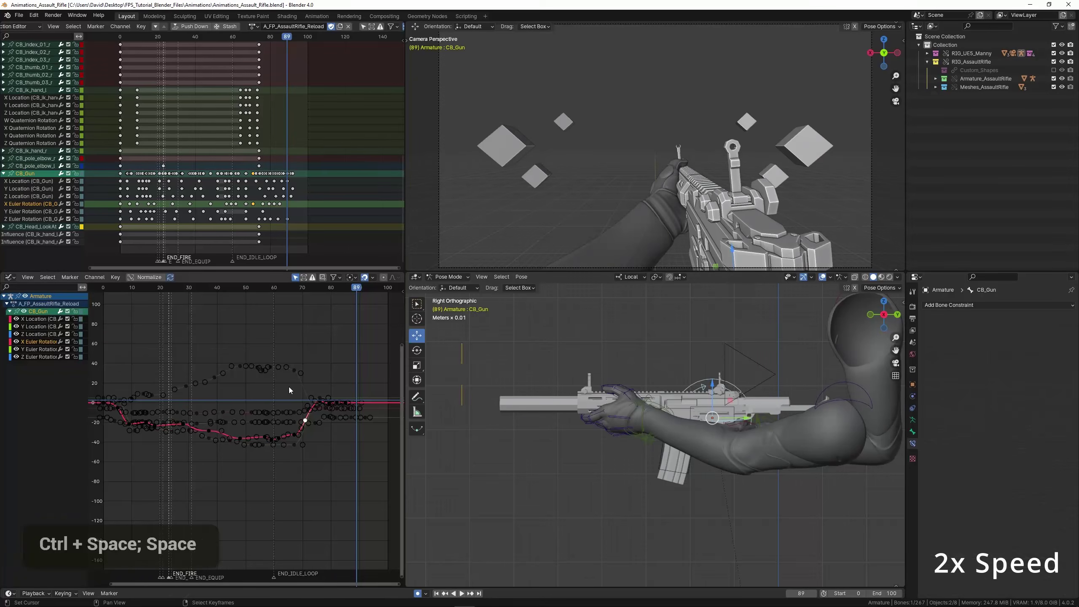
# Isolate CB_Gun's Z Location curve and rotate the handles of the keyframe at frame 52 nearly level.
pyautogui.scroll(3, 288, 387)
pyautogui.doubleClick(170, 347)
pyautogui.press('space')
pyautogui.press('KP_Decimal')
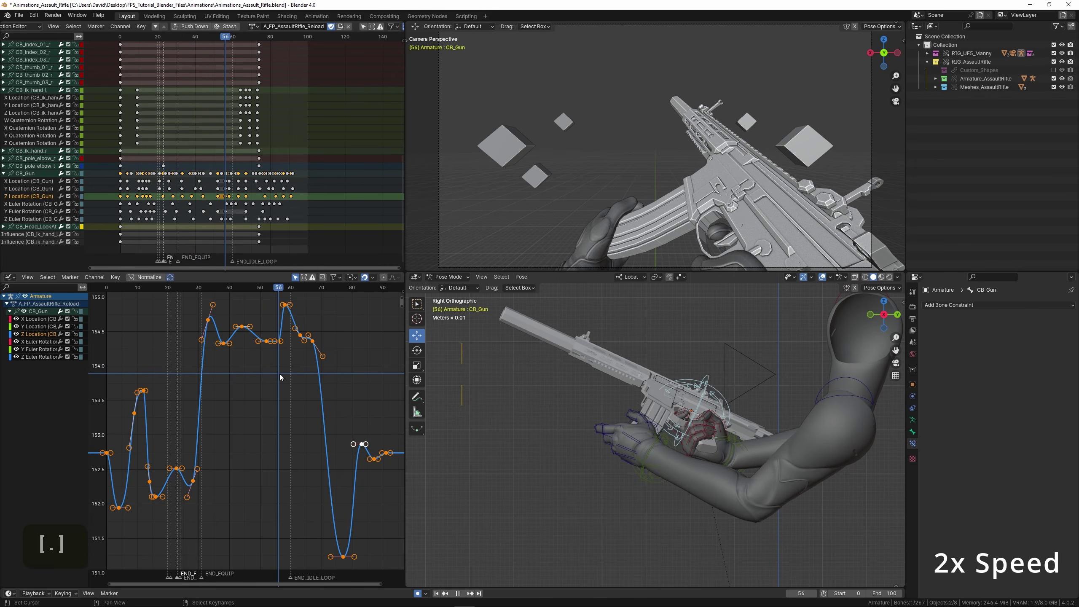
pyautogui.press('space')
pyautogui.keyDown('ctrl'); pyautogui.moveTo(280, 374); pyautogui.dragTo(259, 419, button='middle'); pyautogui.keyUp('ctrl')
pyautogui.scroll(3, 242, 394)
pyautogui.click(240, 385)
pyautogui.press('g')
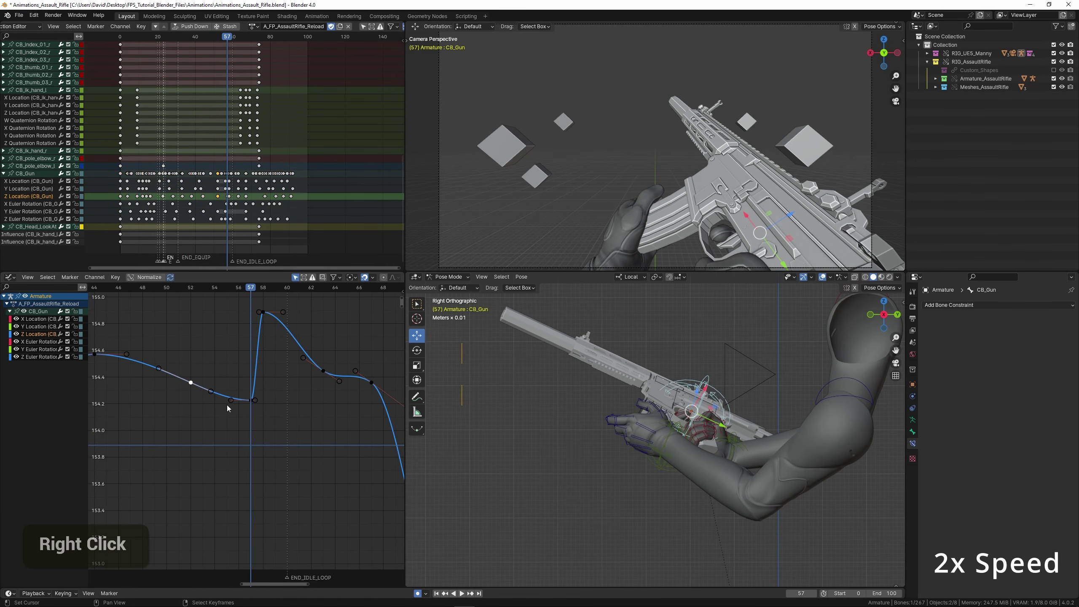
pyautogui.press('r')
pyautogui.click(227, 379)
pyautogui.click(164, 368)
# Raise the Z Location peak keyframe at frame 58 to about 155.0 and replay the motion.
pyautogui.press('space')
pyautogui.press('space')
pyautogui.rightClick(263, 316)
pyautogui.press('g')
pyautogui.click(200, 357)
pyautogui.press('space')
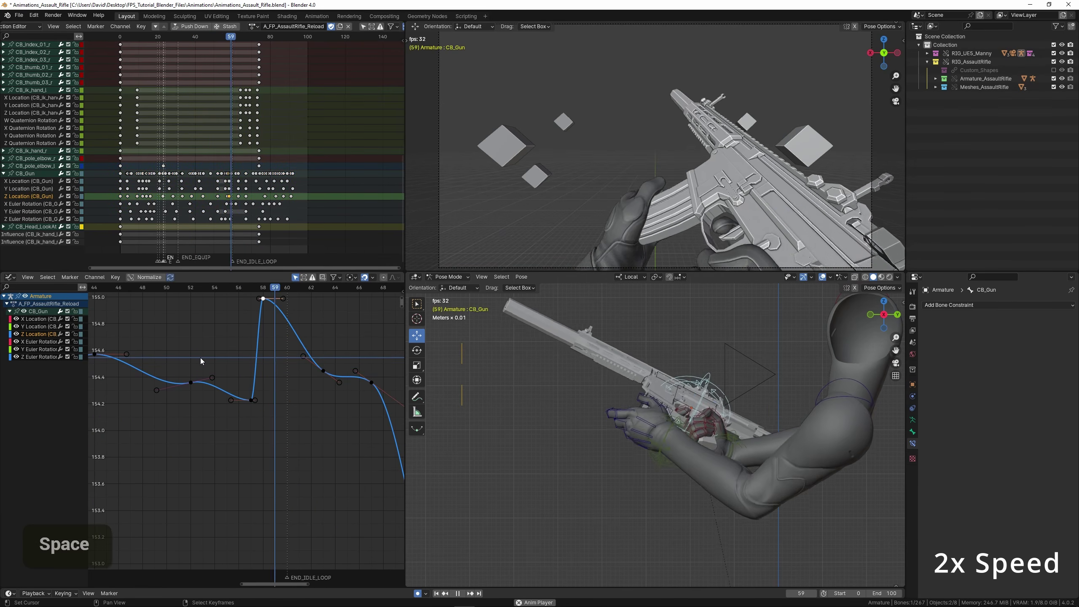
# Shift the low Z Location keyframe just before the peak to frame 56, keeping its value, and replay.
pyautogui.click(168, 358)
pyautogui.click(168, 358)
pyautogui.rightClick(249, 401)
pyautogui.press('g')
pyautogui.press('x')
pyautogui.click(236, 398)
pyautogui.doubleClick(167, 361)
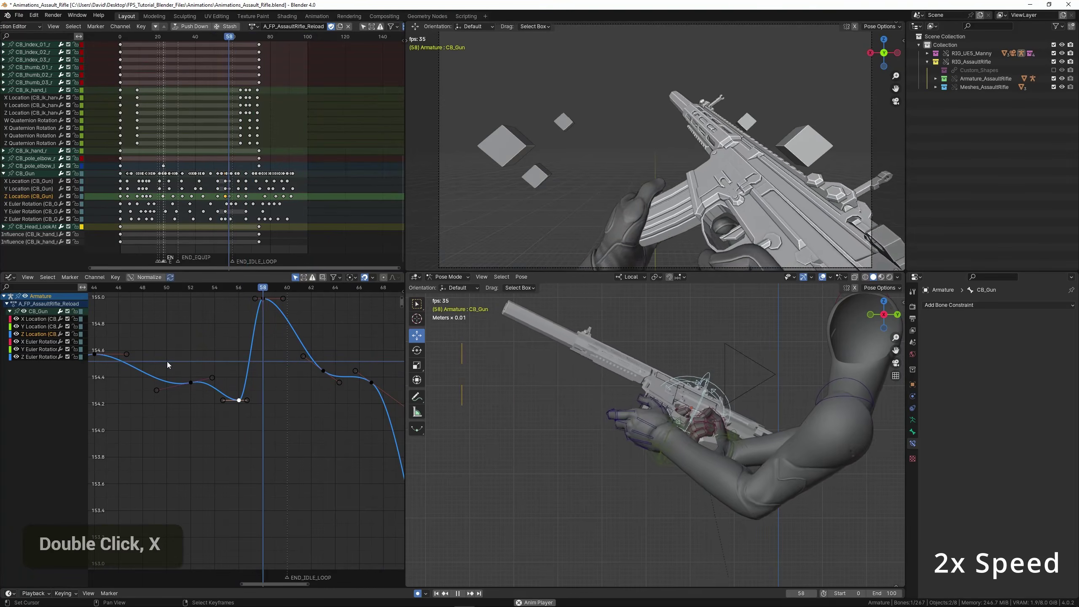
# Move the Z Location keyframe at frame 67 to frame 65 at about 153.0 and replay the descent.
pyautogui.scroll(-4, 192, 364)
pyautogui.press('space')
pyautogui.moveTo(298, 383); pyautogui.dragTo(333, 390)
pyautogui.scroll(-3, 327, 396)
pyautogui.moveTo(322, 401); pyautogui.dragTo(299, 349, button='middle')
pyautogui.rightClick(298, 347)
pyautogui.press('g')
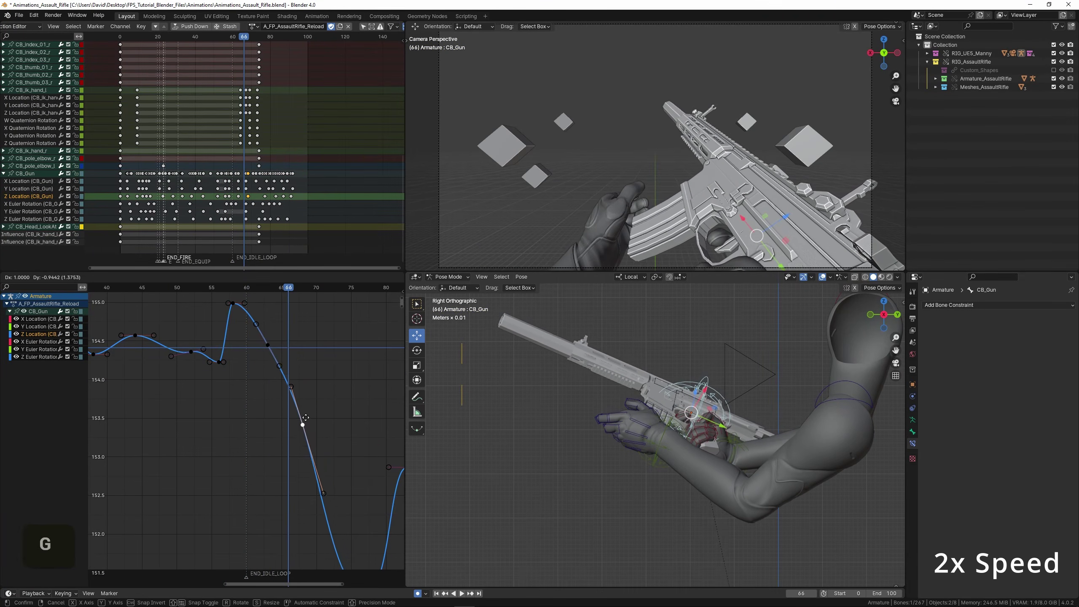
pyautogui.click(284, 445)
pyautogui.click(216, 386)
pyautogui.press('space')
pyautogui.click(181, 374)
pyautogui.press('space')
# Rotate and shorten the handles of the Z Location keyframe at frame 65, then replay the motion.
pyautogui.scroll(-2, 251, 418)
pyautogui.moveTo(254, 423); pyautogui.dragTo(240, 384, button='middle')
pyautogui.press('r')
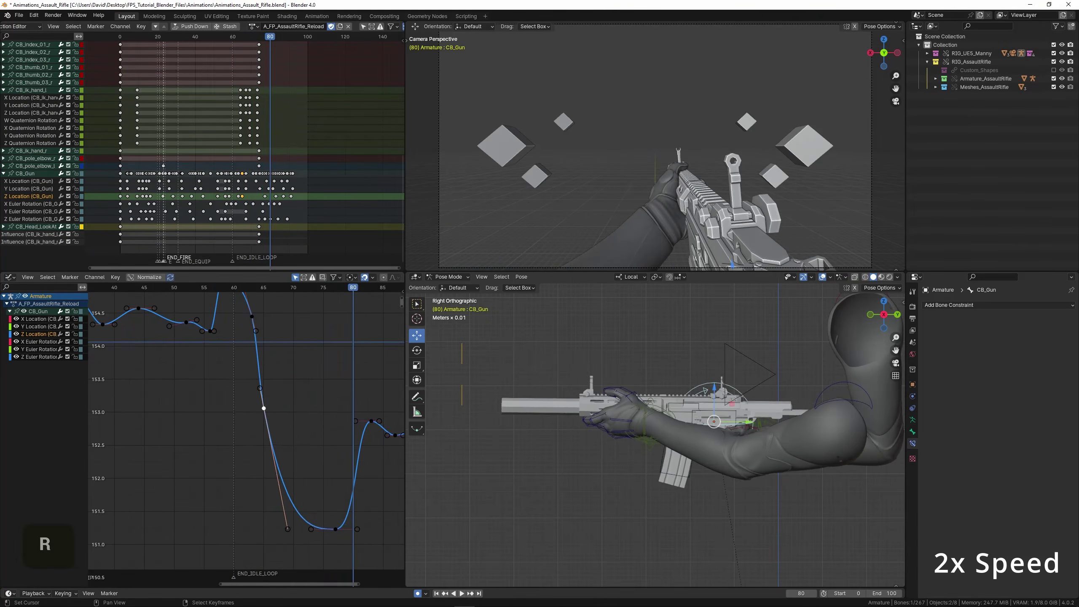
pyautogui.press('s')
pyautogui.click(284, 420)
pyautogui.click(201, 383)
pyautogui.press('space')
# Move the Z Location keyframe on the descent to frame 68 at about 153.2, smoothing the drop, and replay.
pyautogui.rightClick(263, 408)
pyautogui.press('g')
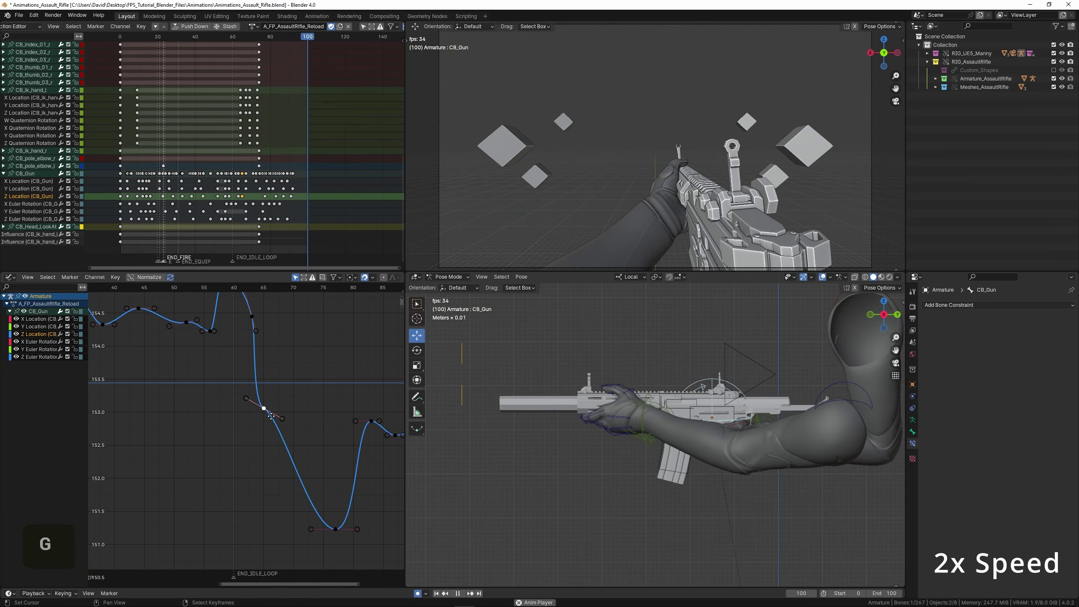
pyautogui.click(275, 409)
pyautogui.doubleClick(197, 386)
pyautogui.press('g')
pyautogui.doubleClick(201, 375)
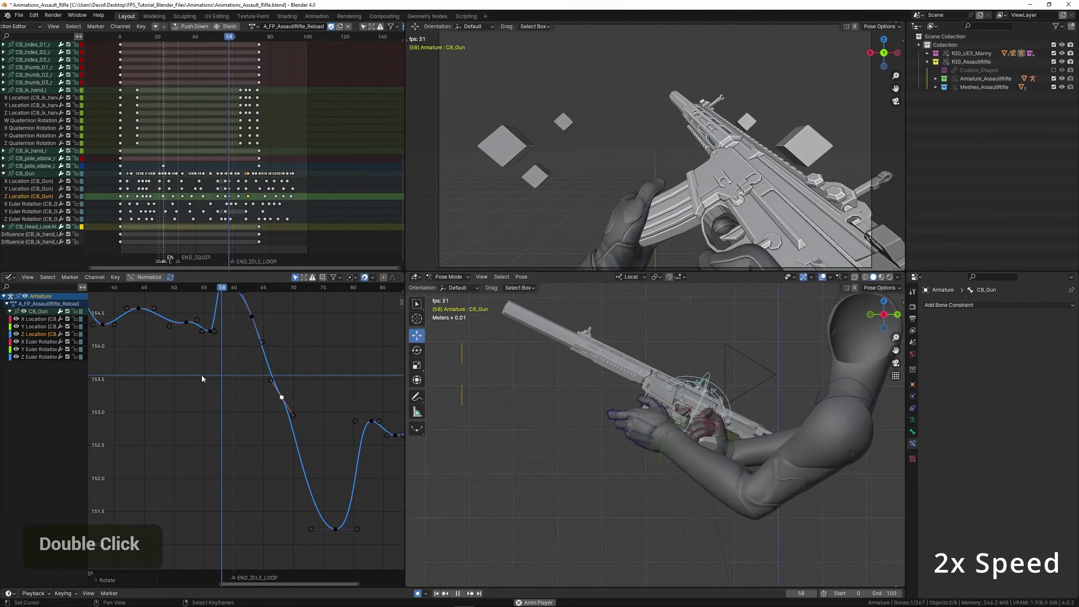
# Replay the full reload, review it in the maximized camera view, and save the file.
pyautogui.scroll(-2, 179, 370)
pyautogui.scroll(-4, 170, 387)
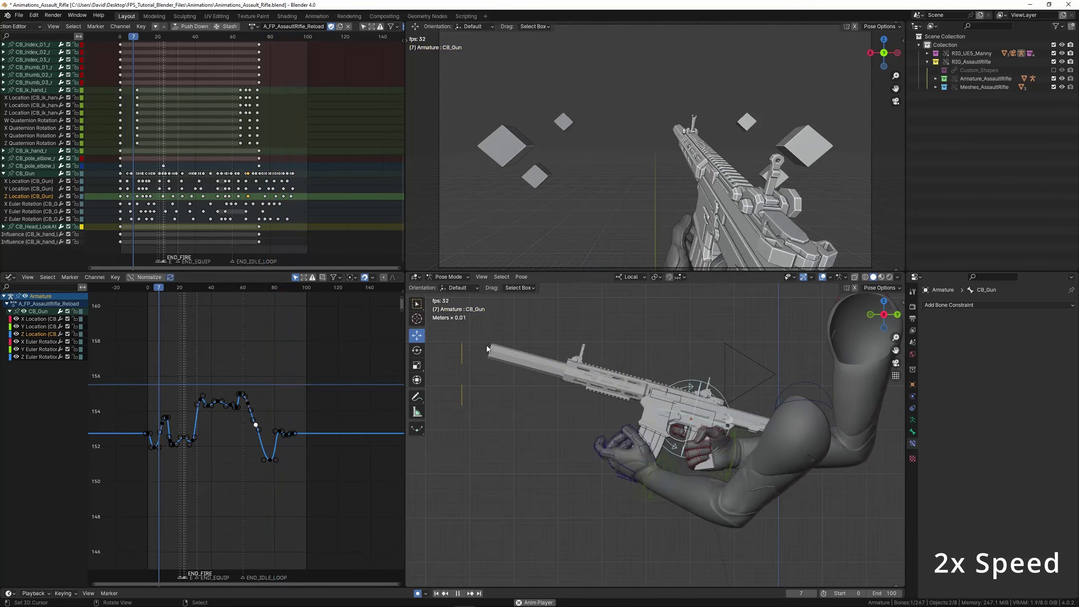
pyautogui.hotkey('ctrl', 's')
pyautogui.hotkey('ctrl', 'space')
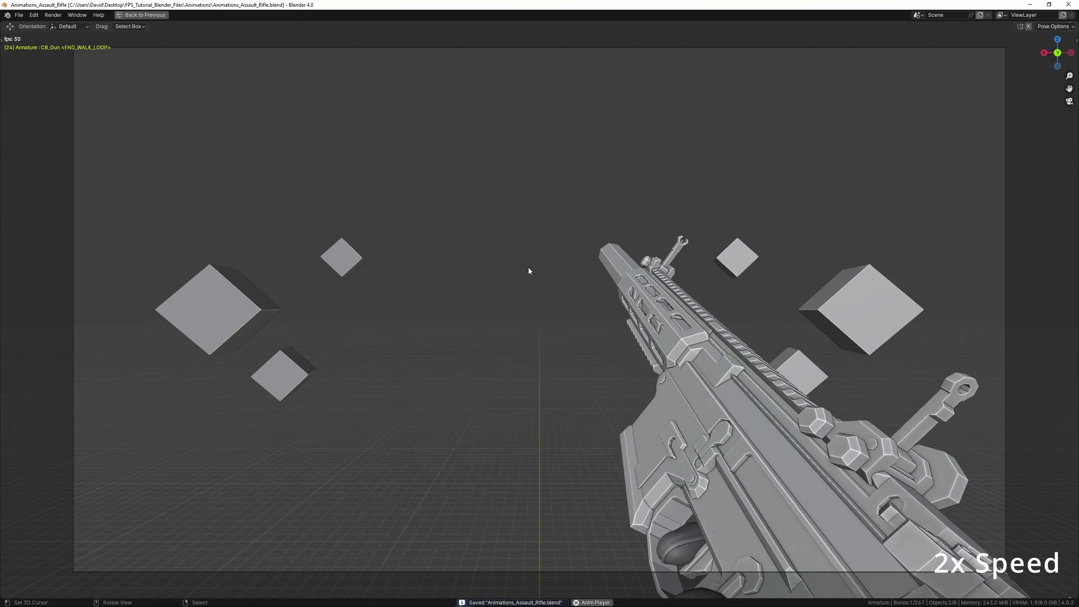
pyautogui.hotkey('ctrl', 'space')
pyautogui.hotkey('ctrl', 's')
# Isolate CB_Gun's Y Euler Rotation curve and insert a keyframe near frame 3, before the first drop.
pyautogui.doubleClick(185, 348)
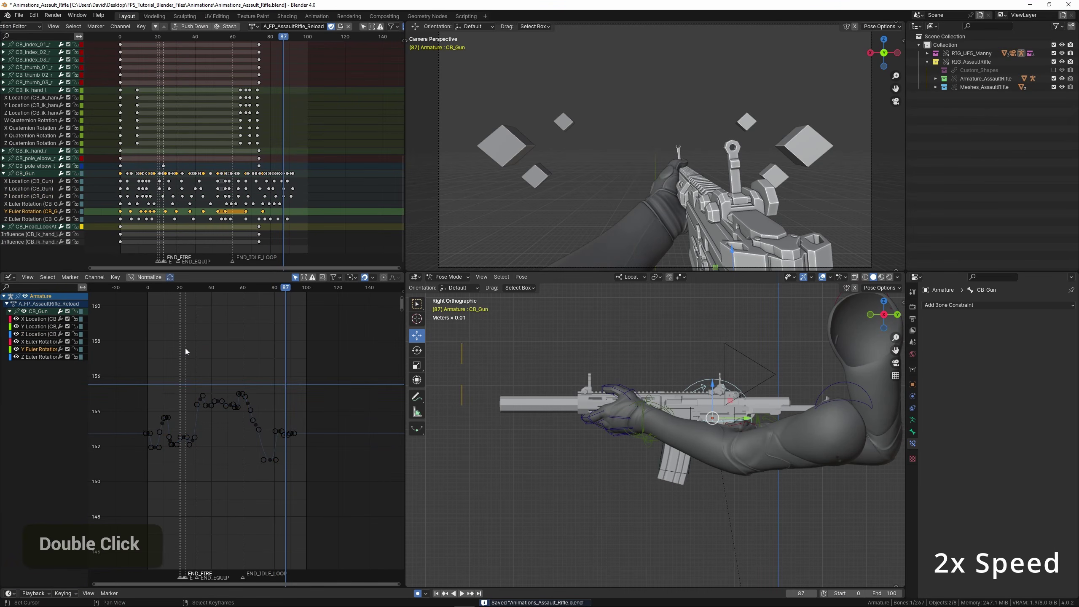
pyautogui.press('KP_Decimal')
pyautogui.moveTo(172, 365); pyautogui.dragTo(258, 421, button='middle')
pyautogui.scroll(2, 258, 421)
pyautogui.click(226, 395)
pyautogui.scroll(-1, 227, 397)
pyautogui.scroll(2, 222, 378)
pyautogui.keyDown('ctrl'); pyautogui.click(218, 372); pyautogui.keyUp('ctrl')
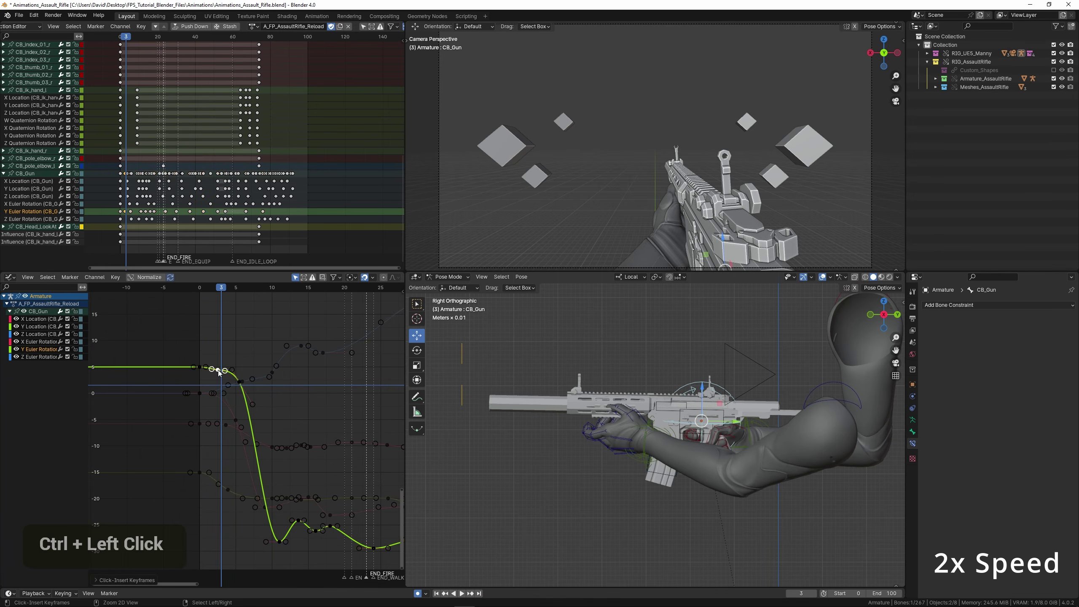
# Raise the new Y Euler Rotation keyframe near frame 3 to about 9 as an anticipation peak.
pyautogui.press('g')
pyautogui.scroll(2, 216, 376)
pyautogui.click(215, 409)
pyautogui.press('space')
pyautogui.press('g')
pyautogui.click(215, 331)
pyautogui.moveTo(214, 331); pyautogui.dragTo(253, 344)
# Exaggerate the Y Euler Rotation bounce between about frames 13 and 16, raising its peak to about -22, and replay.
pyautogui.scroll(-4, 258, 390)
pyautogui.scroll(2, 264, 400)
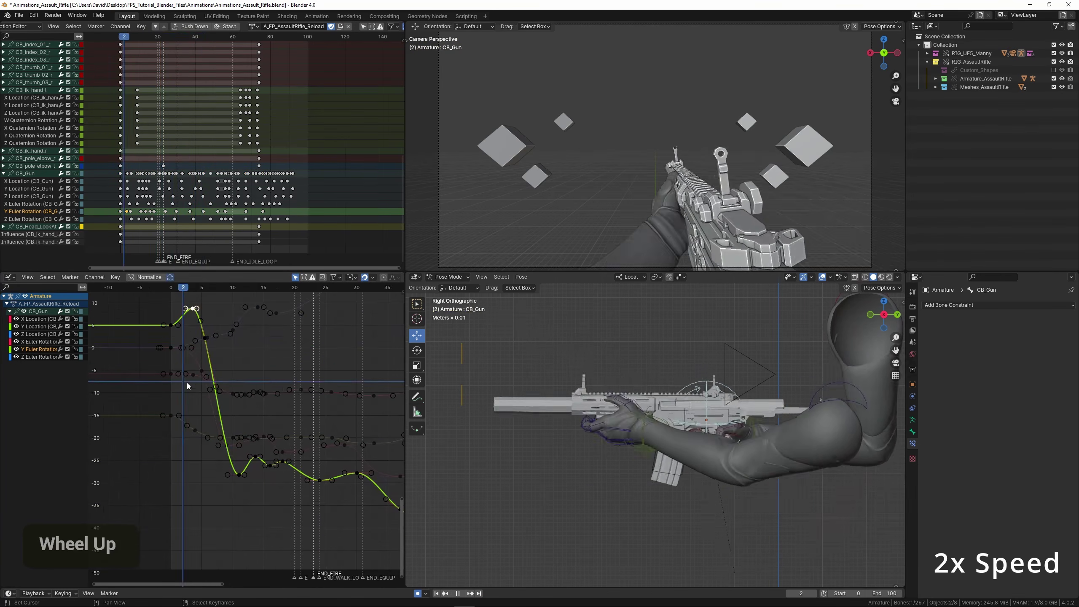
pyautogui.moveTo(279, 420); pyautogui.dragTo(284, 419, button='middle')
pyautogui.scroll(2, 284, 419)
pyautogui.rightClick(218, 373)
pyautogui.press('s')
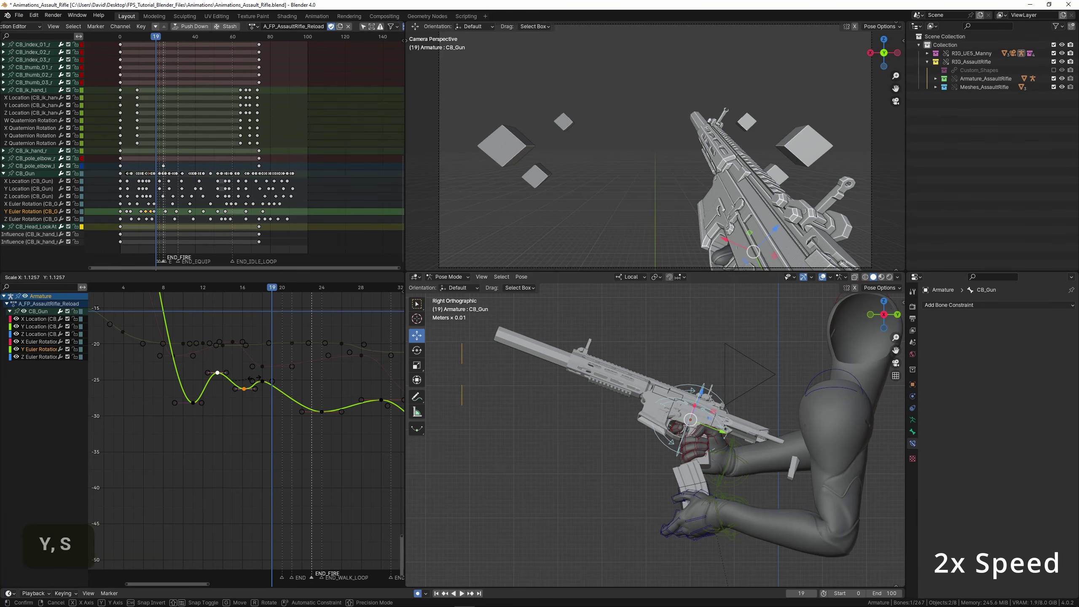
pyautogui.click(279, 366)
pyautogui.moveTo(279, 366); pyautogui.dragTo(200, 375)
pyautogui.scroll(-3, 150, 390)
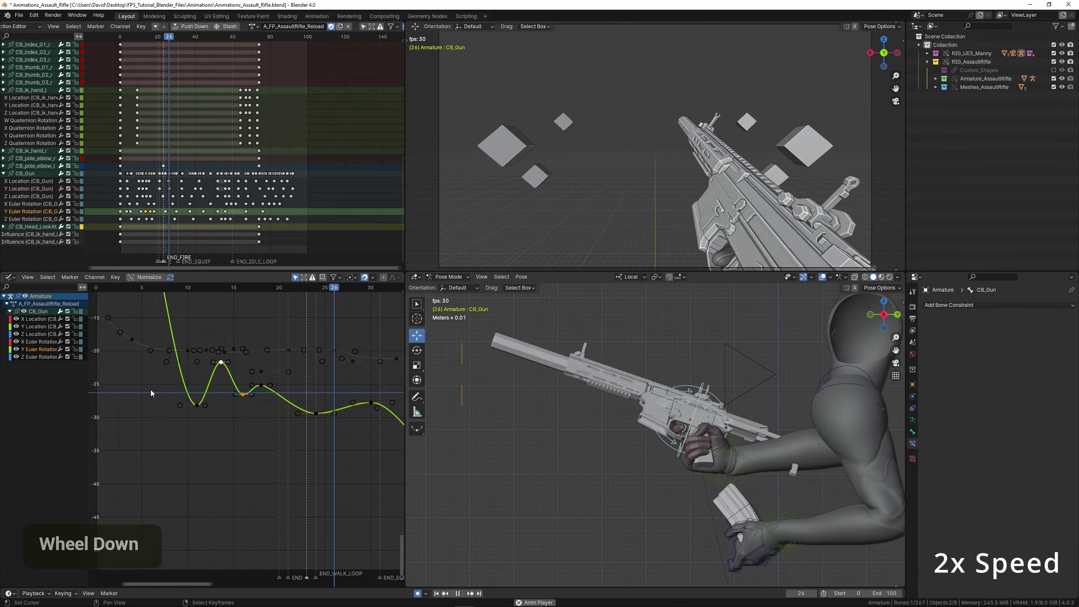
# Raise the Y Euler Rotation keyframe at frame 37 to about -27, adding a dip to about -44 and a rebound to about -40.
pyautogui.moveTo(150, 390); pyautogui.dragTo(187, 406, button='middle')
pyautogui.press('space')
pyautogui.scroll(2, 189, 380)
pyautogui.press('space')
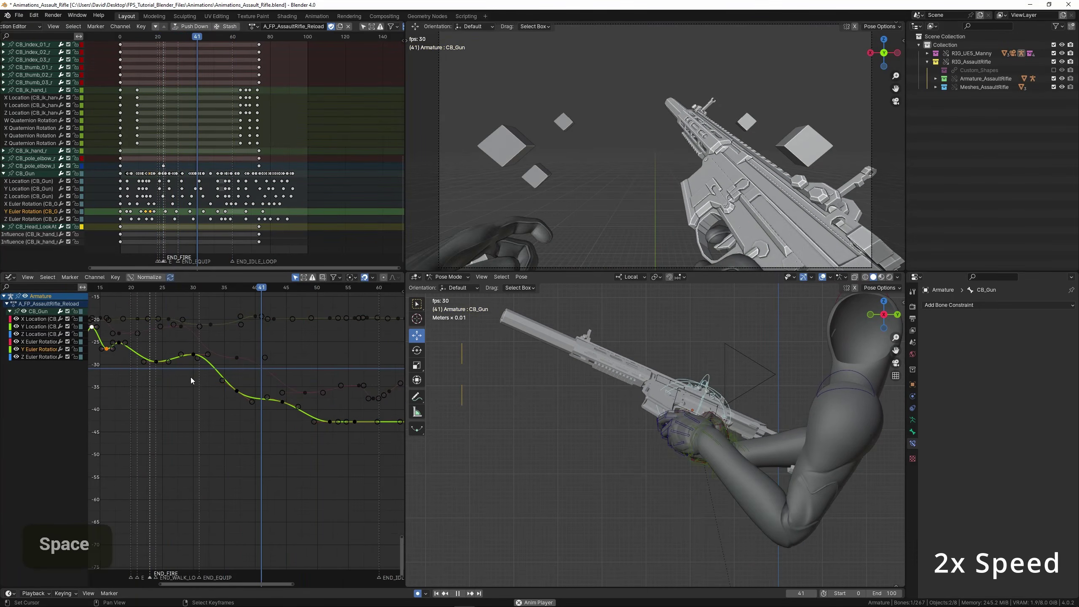
pyautogui.scroll(2, 191, 377)
pyautogui.click(230, 378)
pyautogui.click(243, 341)
pyautogui.press('space')
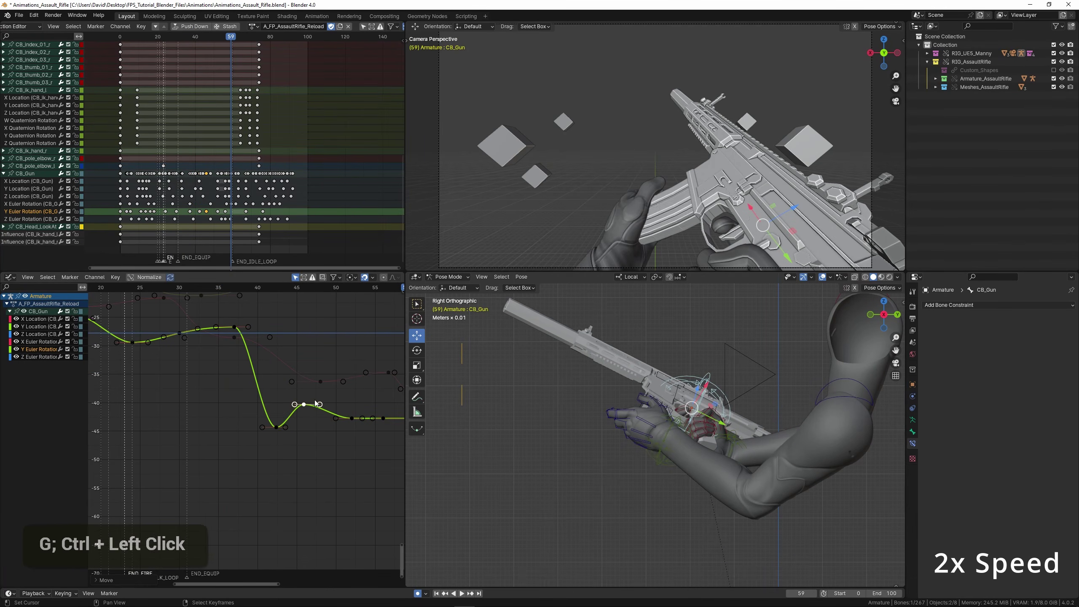
pyautogui.click(204, 364)
pyautogui.press('space')
pyautogui.click(215, 367)
pyautogui.press('space')
# Shift the Y Euler Rotation dip and rebound keyframes two frames along the time axis, to about frames 44 and 48.
pyautogui.rightClick(277, 426)
pyautogui.keyDown('shift'); pyautogui.rightClick(304, 406); pyautogui.keyUp('shift')
pyautogui.press('g')
pyautogui.press('x')
pyautogui.click(327, 435)
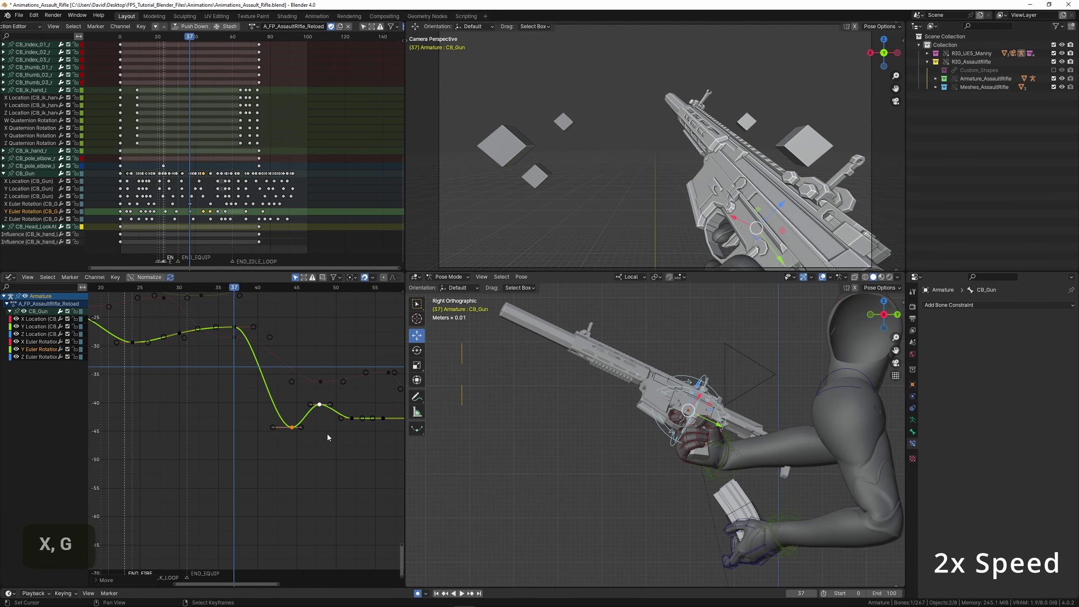
pyautogui.click(177, 368)
# Move the Y Euler Rotation keyframe at frame 37 to frame 38 at about -33 and rotate its handles nearly level.
pyautogui.rightClick(234, 327)
pyautogui.press('g')
pyautogui.click(242, 363)
pyautogui.press('r')
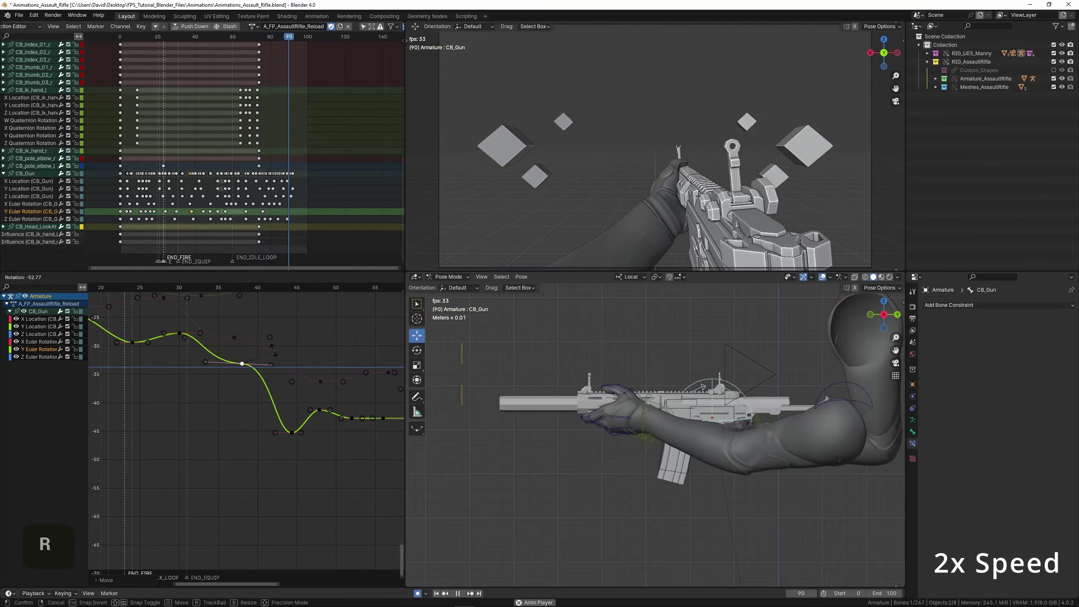
pyautogui.click(243, 361)
pyautogui.click(158, 353)
# Shift the Y Euler Rotation keyframe at frame 38 back to frame 37, raise the following dip to about -44, and replay.
pyautogui.press('g')
pyautogui.click(302, 366)
pyautogui.rightClick(291, 433)
pyautogui.doubleClick(152, 371)
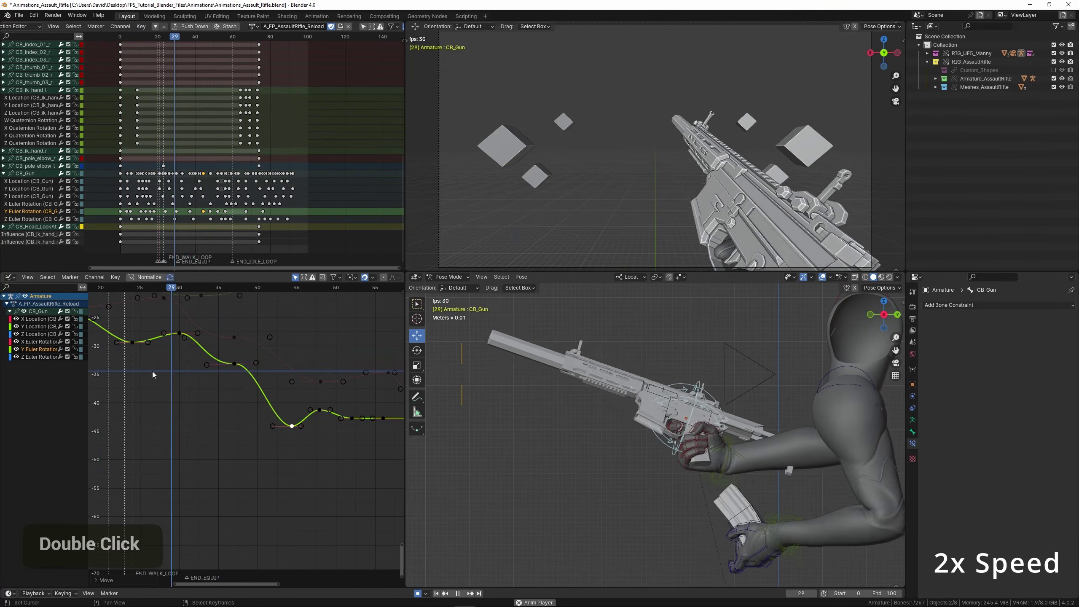
# Shift the Y Euler Rotation keyframes from frame 37 through the following flat stretch two frames earlier and replay.
pyautogui.scroll(-1, 162, 376)
pyautogui.click(178, 361)
pyautogui.scroll(1, 233, 381)
pyautogui.press('space')
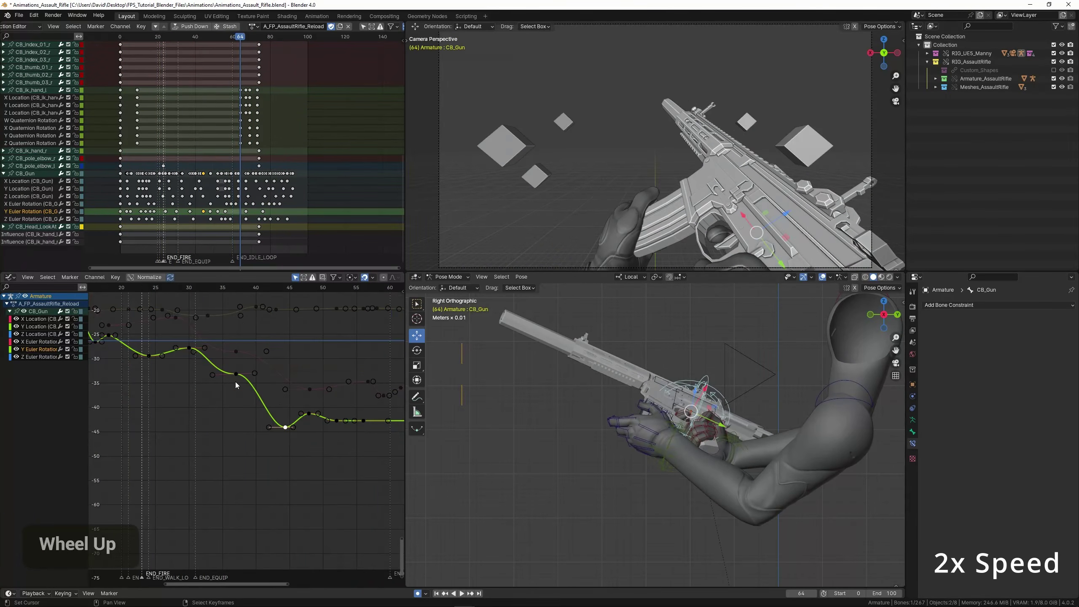
pyautogui.moveTo(360, 449); pyautogui.dragTo(361, 449)
pyautogui.press('space')
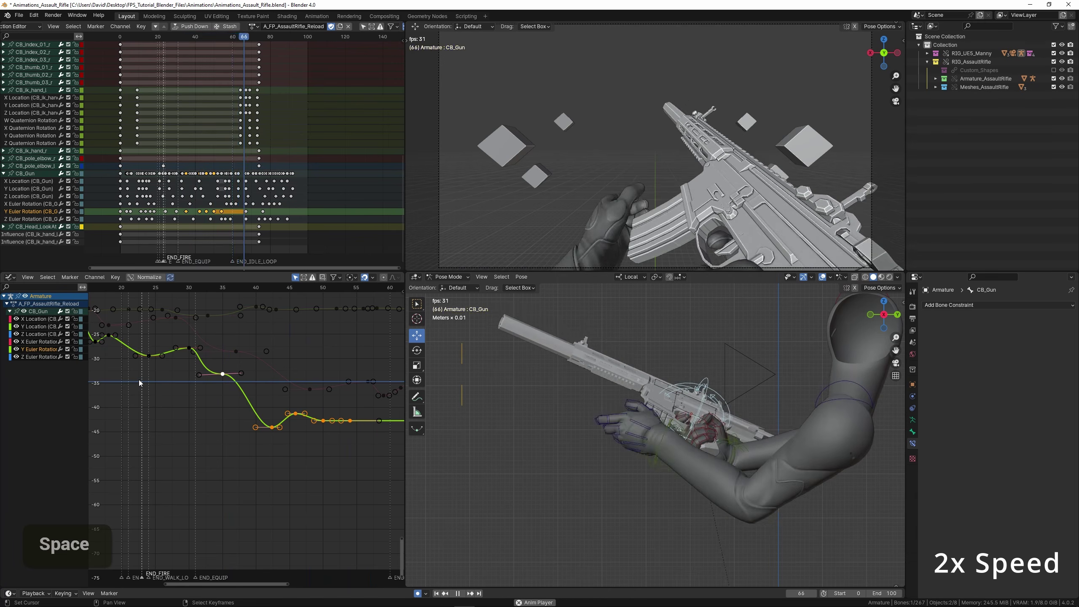
pyautogui.scroll(-1, 128, 369)
pyautogui.click(158, 383)
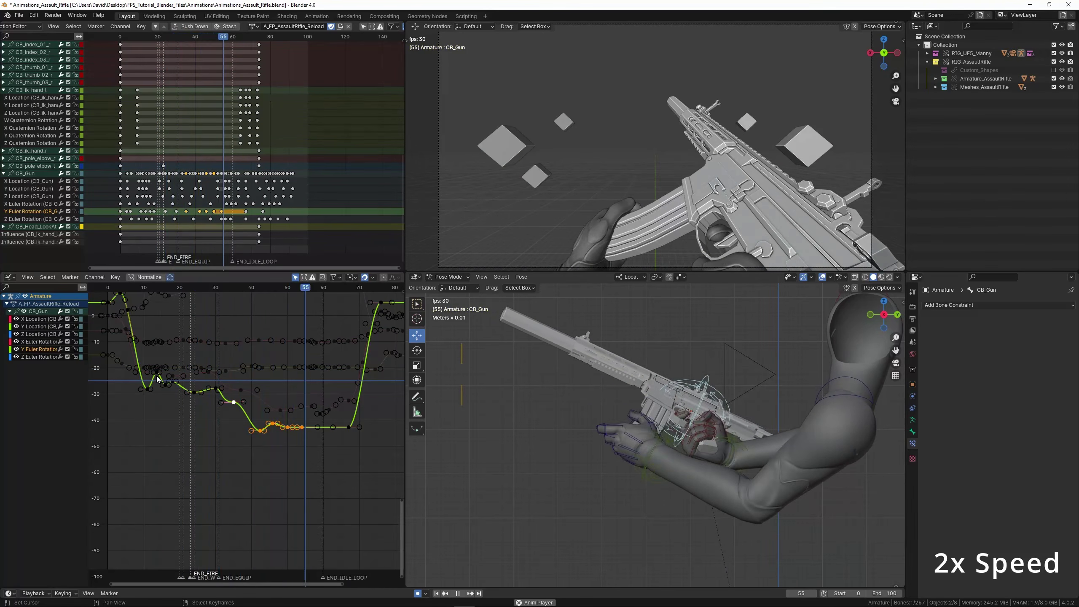
# Shape a Y Euler Rotation jolt with about -46 at frame 58, -40 at frame 60 and -44 at frame 63, and replay.
pyautogui.scroll(-2, 204, 386)
pyautogui.scroll(6, 213, 385)
pyautogui.press('space')
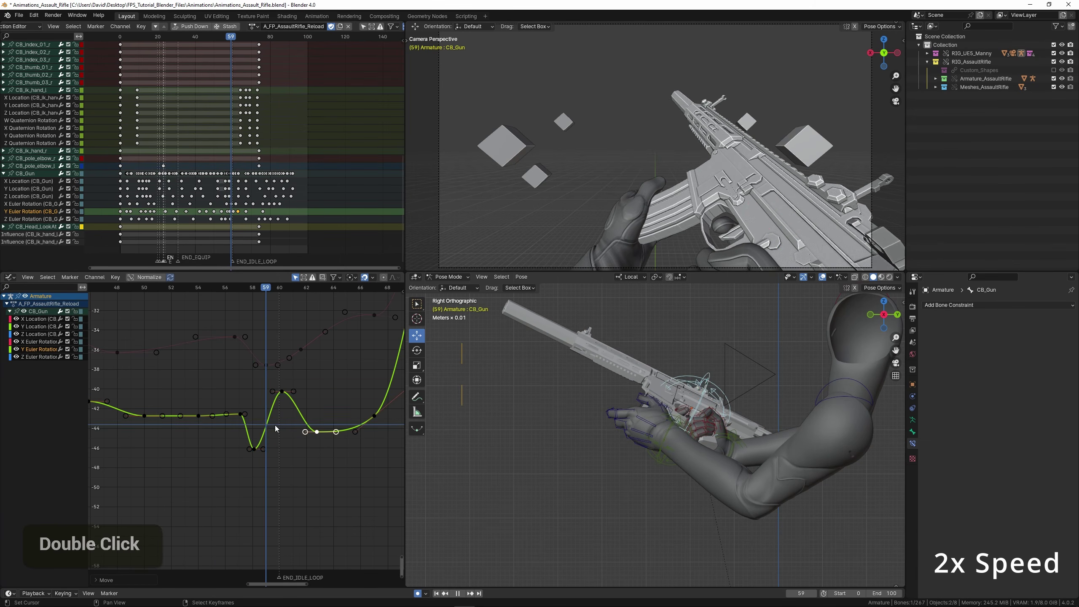
pyautogui.click(208, 400)
pyautogui.press('space')
pyautogui.scroll(-3, 165, 402)
pyautogui.scroll(-4, 168, 402)
pyautogui.click(168, 402)
pyautogui.scroll(4, 223, 410)
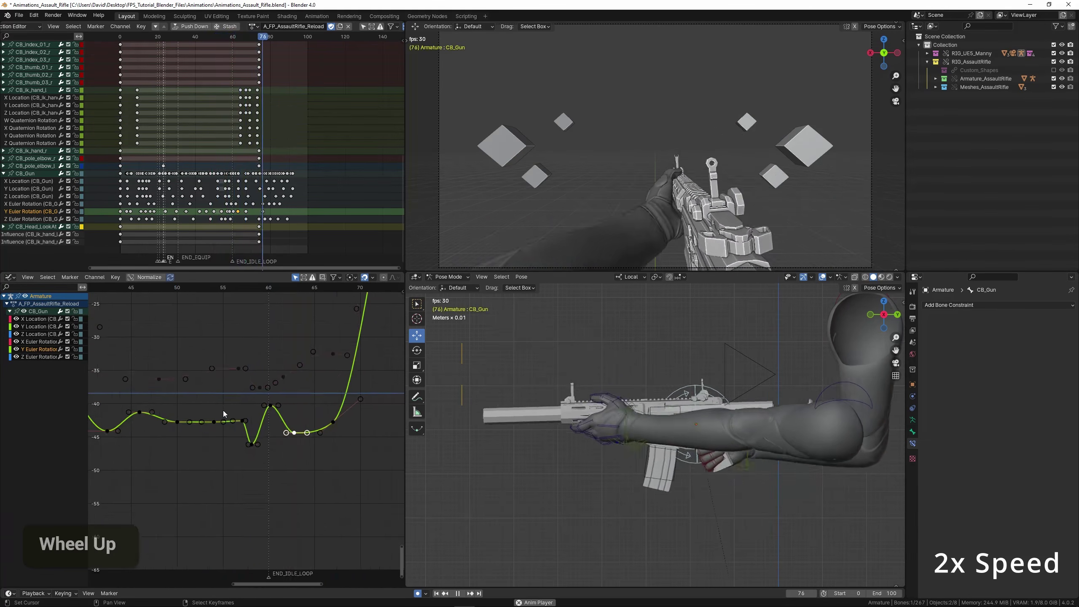
# Raise the Y Euler Rotation keyframe at frame 57 to about -40 as anticipation before the jolt, and replay.
pyautogui.click(196, 406)
pyautogui.press('space')
pyautogui.moveTo(244, 419); pyautogui.dragTo(244, 397, button='right')
pyautogui.press('space')
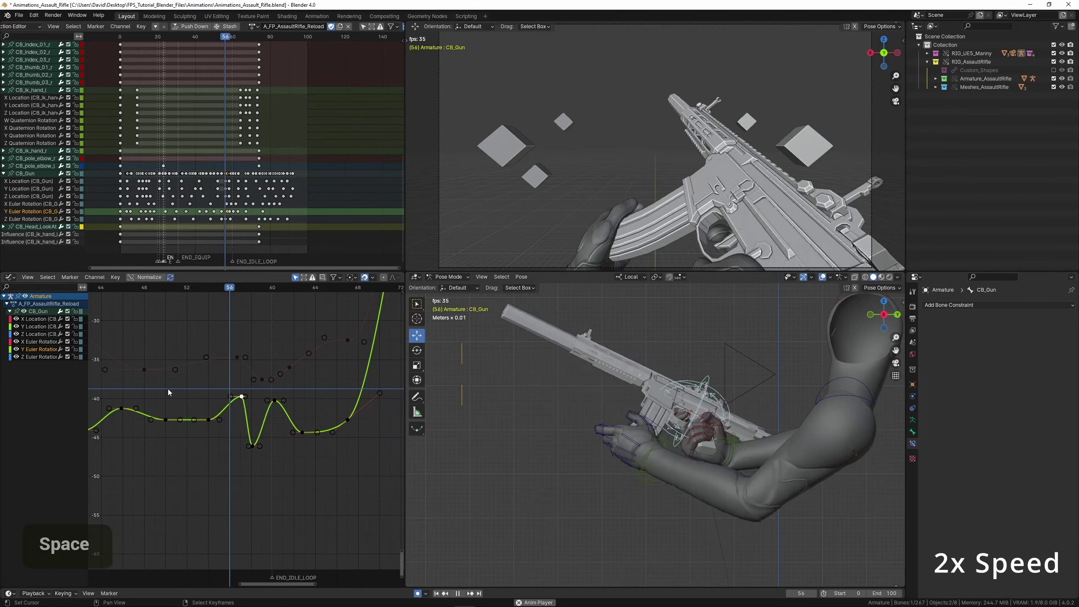
pyautogui.click(168, 390)
pyautogui.press('space')
# Duplicate the level Y Euler Rotation keyframes 4 frames onward and form an overshoot peak of about 10 at frame 75.
pyautogui.moveTo(227, 387); pyautogui.dragTo(268, 400, button='middle')
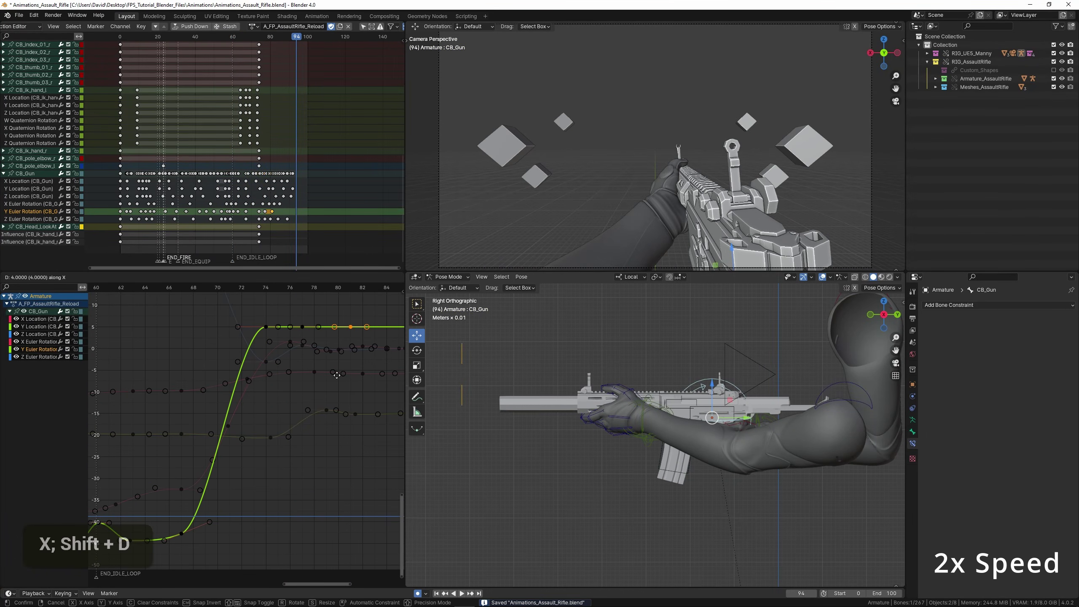
pyautogui.click(336, 375)
pyautogui.rightClick(265, 329)
pyautogui.moveTo(265, 329); pyautogui.dragTo(233, 395, button='middle')
pyautogui.press('g')
pyautogui.click(251, 364)
pyautogui.moveTo(251, 365)
pyautogui.mouseDown()
pyautogui.moveTo(239, 369)
pyautogui.moveTo(257, 370)
pyautogui.mouseUp()
pyautogui.scroll(4, 239, 393)
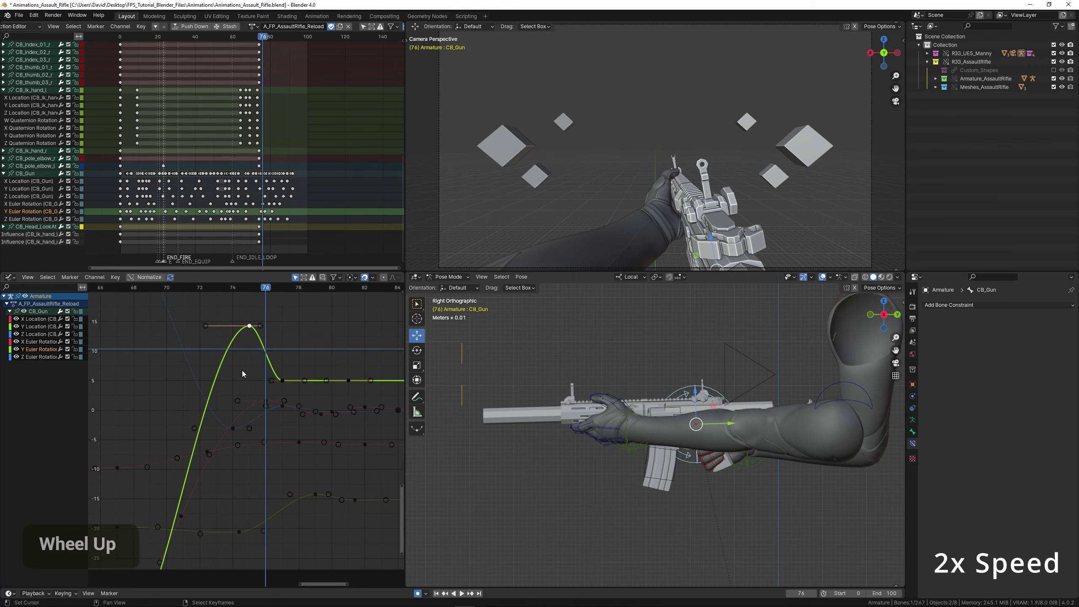
pyautogui.press('g')
pyautogui.click(246, 396)
# Form the Y Euler Rotation settling bounce with a dip to about 1.5 at frame 78 and a rebound to about 6 near frame 80.
pyautogui.rightClick(283, 383)
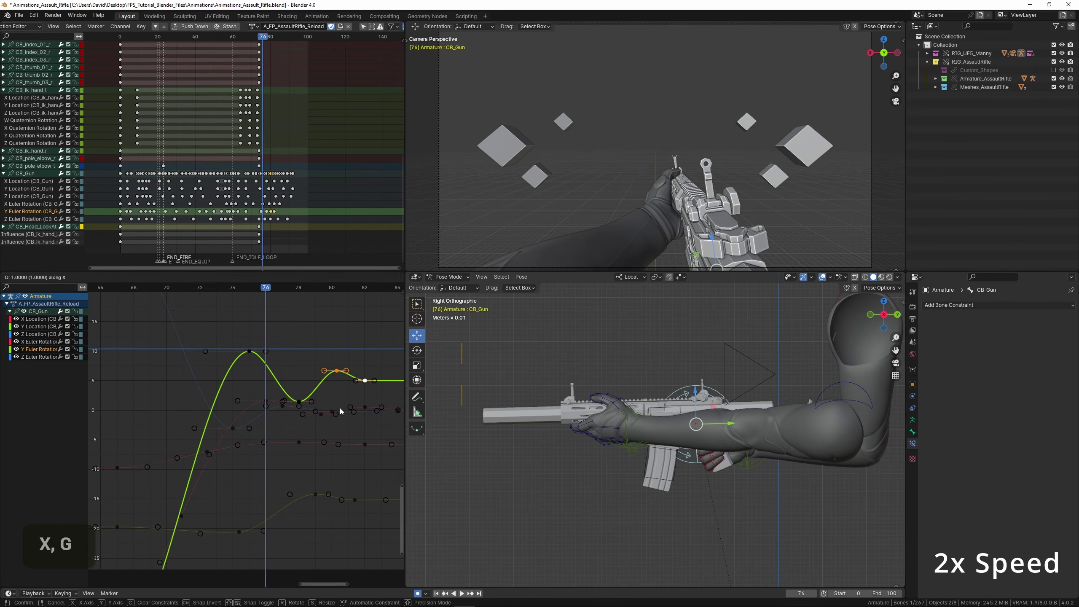
pyautogui.click(340, 408)
pyautogui.moveTo(340, 409); pyautogui.dragTo(268, 405, button='middle')
pyautogui.keyDown('shift'); pyautogui.moveTo(229, 353); pyautogui.dragTo(291, 372); pyautogui.keyUp('shift')
pyautogui.press('g')
pyautogui.click(325, 358)
# Replay the return to idle to examine the Y Euler Rotation overshoot and settling bounce.
pyautogui.scroll(-8, 137, 372)
pyautogui.click(137, 372)
pyautogui.press('space')
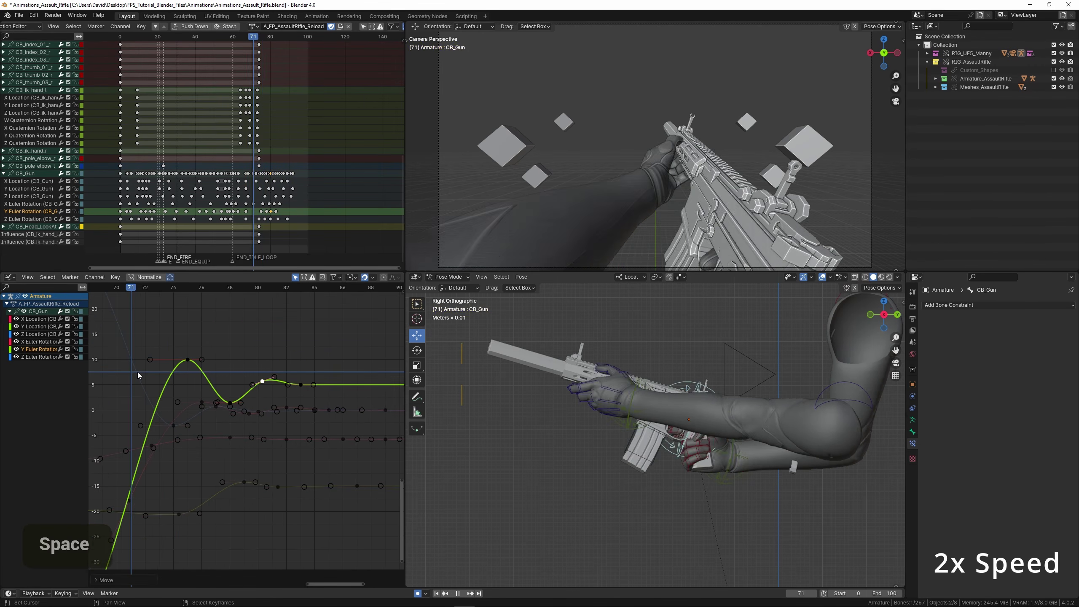
pyautogui.click(145, 377)
pyautogui.press('space')
pyautogui.scroll(5, 187, 389)
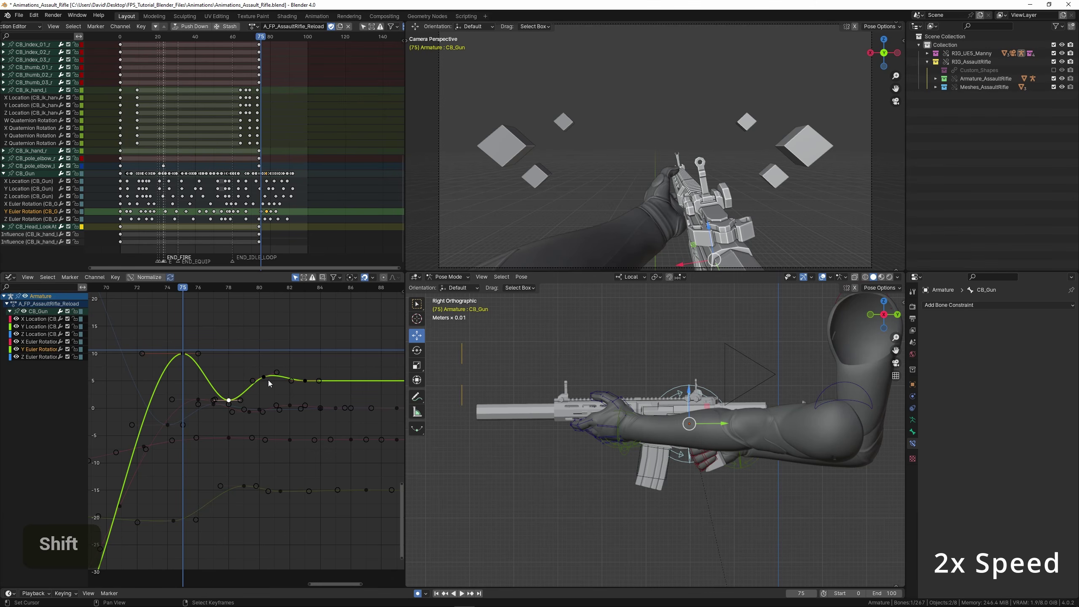
# Shift the Y Euler Rotation overshoot and settling keyframes 2 frames later, putting the overshoot peak at frame 77.
pyautogui.keyDown('shift'); pyautogui.rightClick(183, 354); pyautogui.keyUp('shift')
pyautogui.press('g')
pyautogui.press('x')
pyautogui.click(215, 357)
pyautogui.moveTo(220, 365); pyautogui.dragTo(350, 392)
# Duplicate the level Y Euler Rotation keyframe onward and form a second settling dip of about 3.5 at frame 85.
pyautogui.moveTo(350, 392); pyautogui.dragTo(301, 377, button='middle')
pyautogui.scroll(2, 301, 377)
pyautogui.rightClick(278, 376)
pyautogui.hotkey('shift', 'd')
pyautogui.press('x')
pyautogui.click(331, 374)
pyautogui.rightClick(293, 366)
pyautogui.press('g')
pyautogui.click(296, 375)
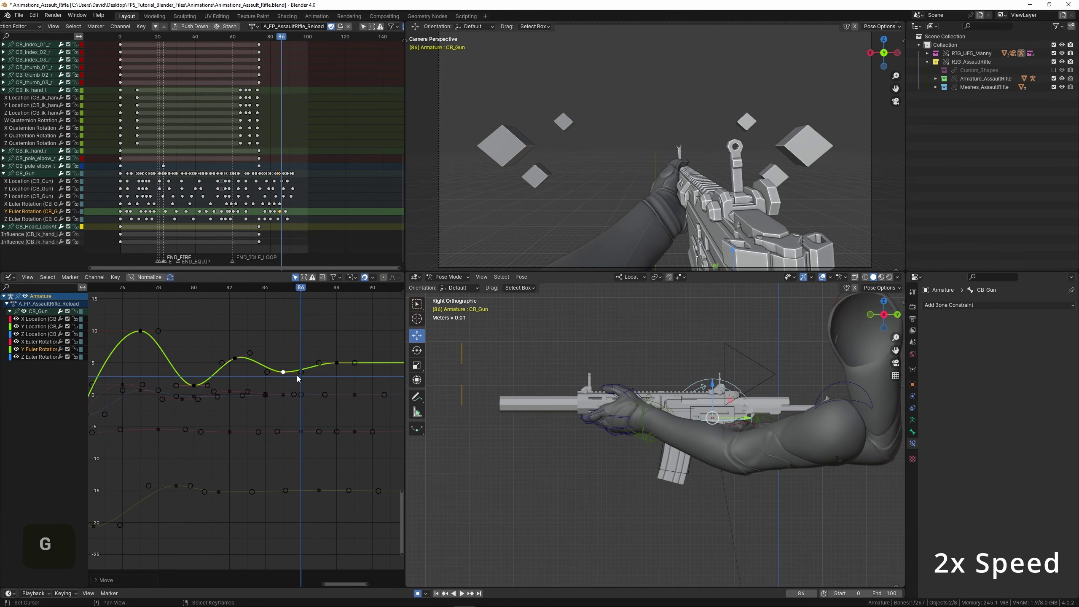
# Raise the Y Euler Rotation rebound near frame 82 to about 6.8 and the dip at frame 85 to about 4.3, and replay.
pyautogui.moveTo(261, 336); pyautogui.dragTo(249, 430, button='middle')
pyautogui.rightClick(260, 417)
pyautogui.press('g')
pyautogui.click(260, 408)
pyautogui.click(114, 395)
pyautogui.press('space')
pyautogui.press('space')
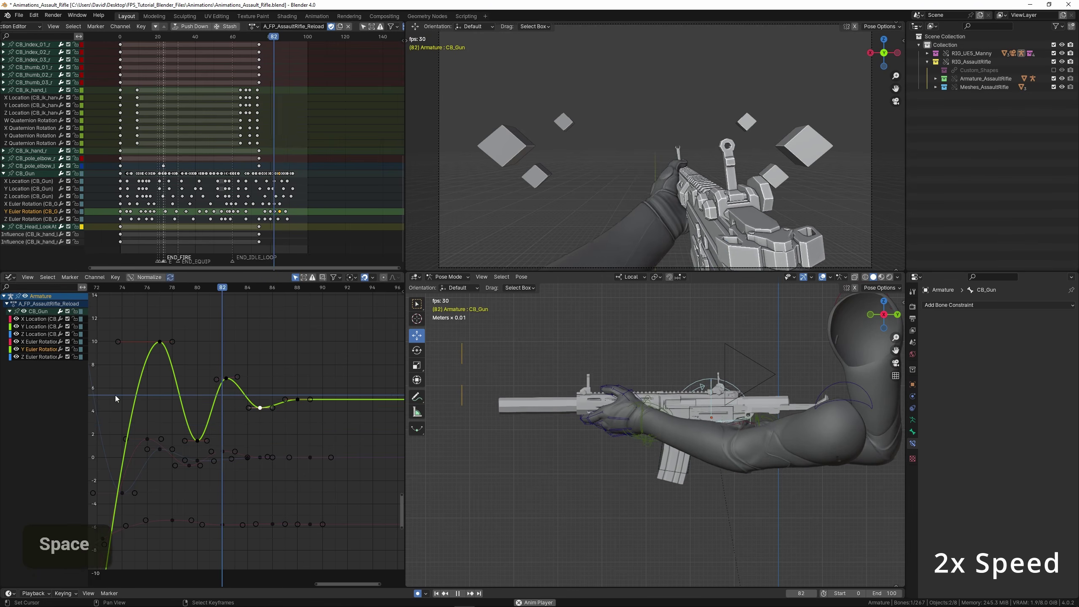
# Scale down the values of the Y Euler Rotation bounce keyframes so the overshoot peaks at about 7.6, and replay.
pyautogui.scroll(-4, 232, 382)
pyautogui.scroll(3, 231, 382)
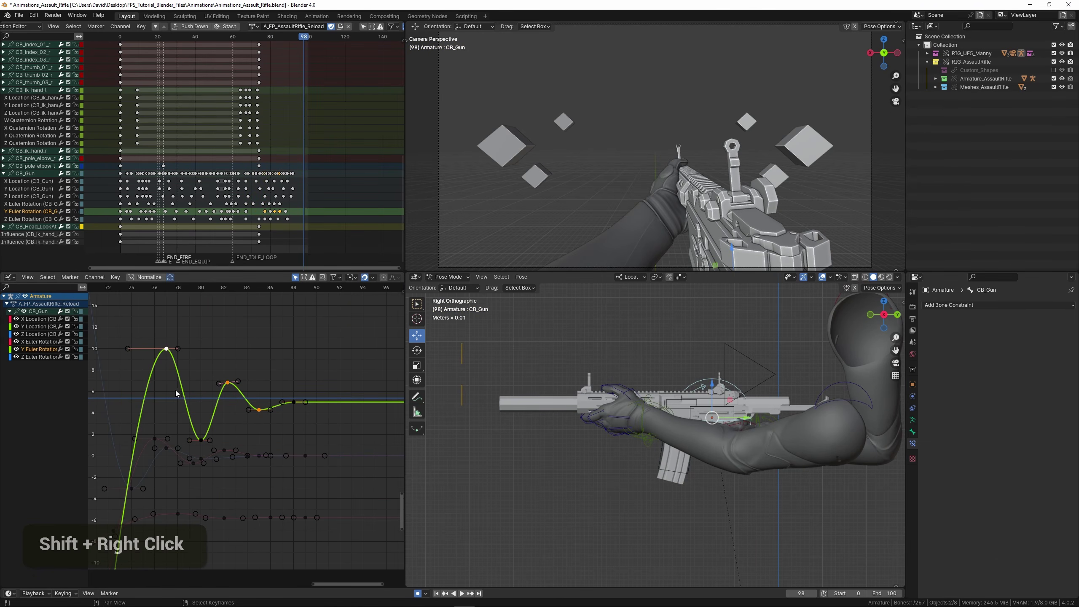
pyautogui.scroll(3, 290, 342)
pyautogui.moveTo(290, 341); pyautogui.dragTo(308, 361, button='middle')
pyautogui.keyDown('ctrl'); pyautogui.moveTo(309, 361); pyautogui.dragTo(325, 355, button='middle'); pyautogui.keyUp('ctrl')
pyautogui.keyDown('ctrl'); pyautogui.moveTo(325, 355); pyautogui.dragTo(332, 346, button='middle'); pyautogui.keyUp('ctrl')
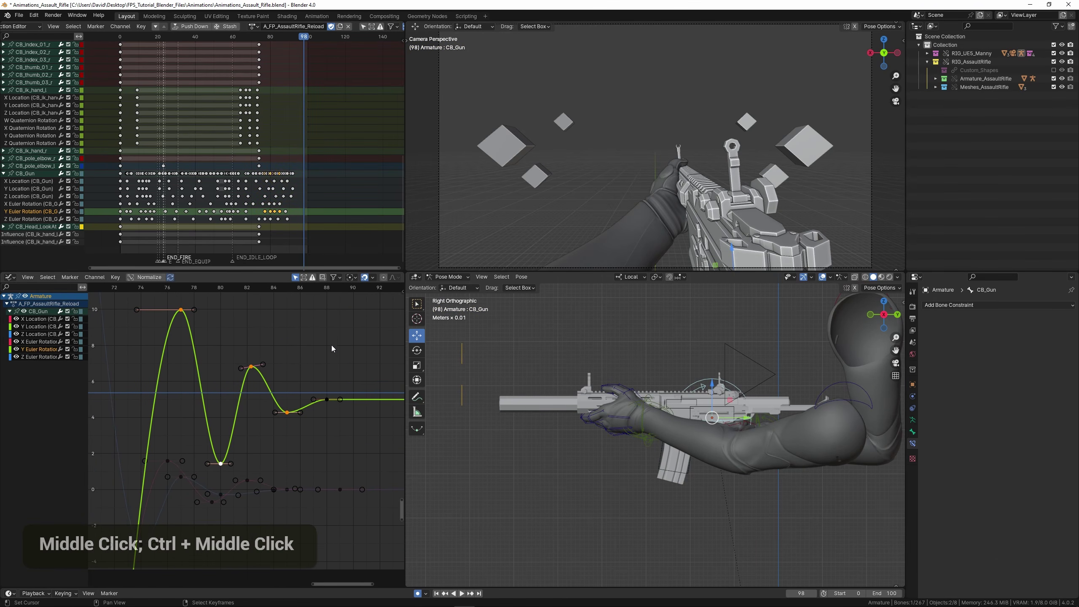
pyautogui.press('s')
pyautogui.press('y')
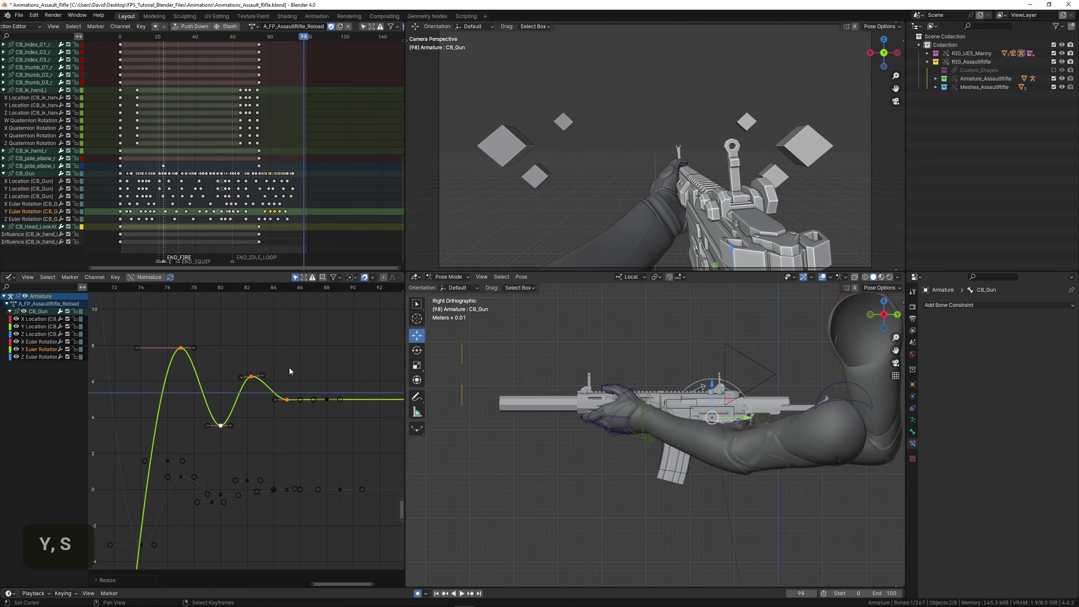
pyautogui.press('space')
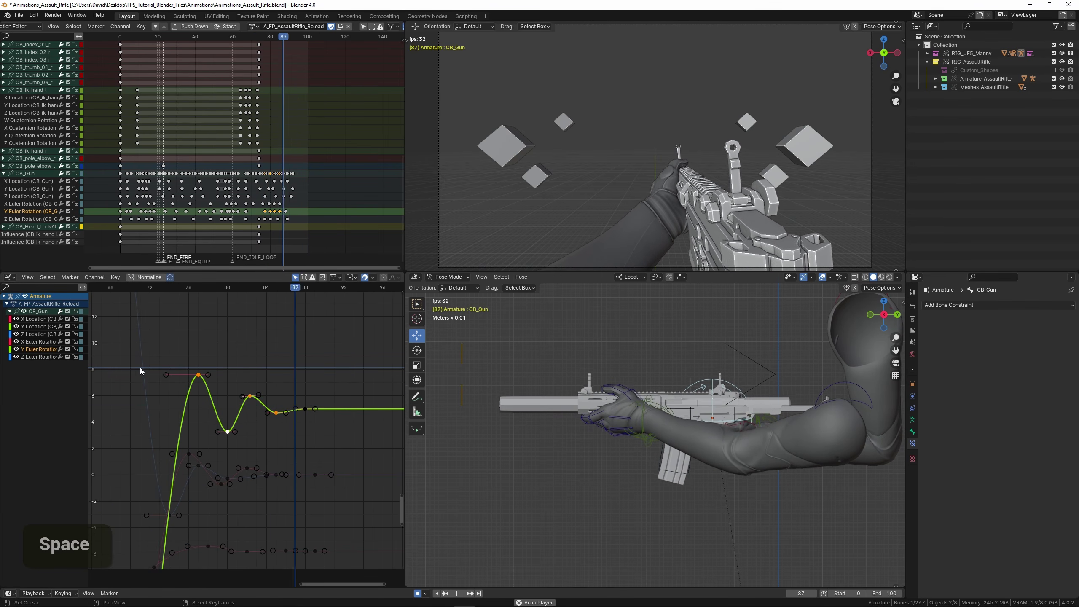
# Move the Y Euler Rotation bounce keyframes 2 frames later, placing the overshoot peak at frame 79, and replay.
pyautogui.scroll(-2, 147, 380)
pyautogui.scroll(1, 307, 416)
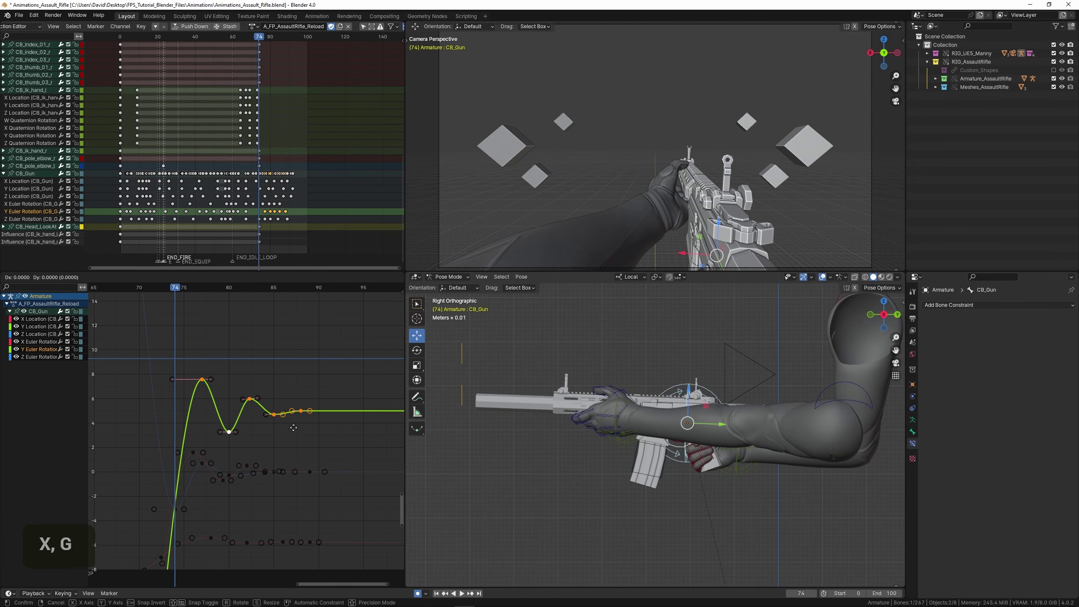
pyautogui.press('space')
pyautogui.click(172, 392)
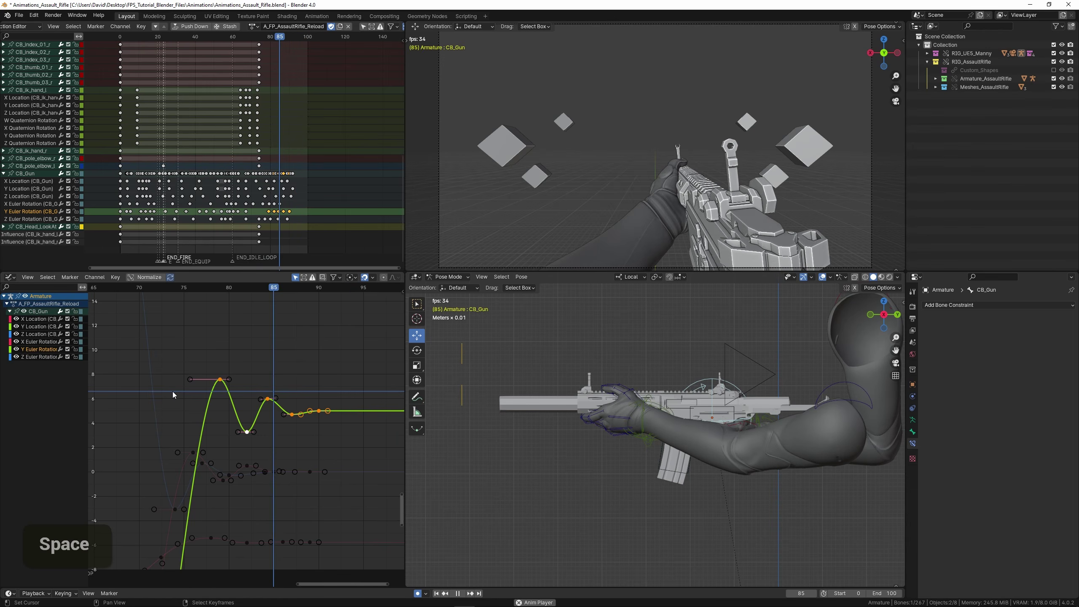
# Flatten the Y Euler Rotation bounce further so it peaks at about 6.3 and dips to about 3.6.
pyautogui.press('b')
pyautogui.keyDown('shift'); pyautogui.moveTo(310, 396); pyautogui.dragTo(337, 416); pyautogui.keyUp('shift')
pyautogui.scroll(3, 345, 350)
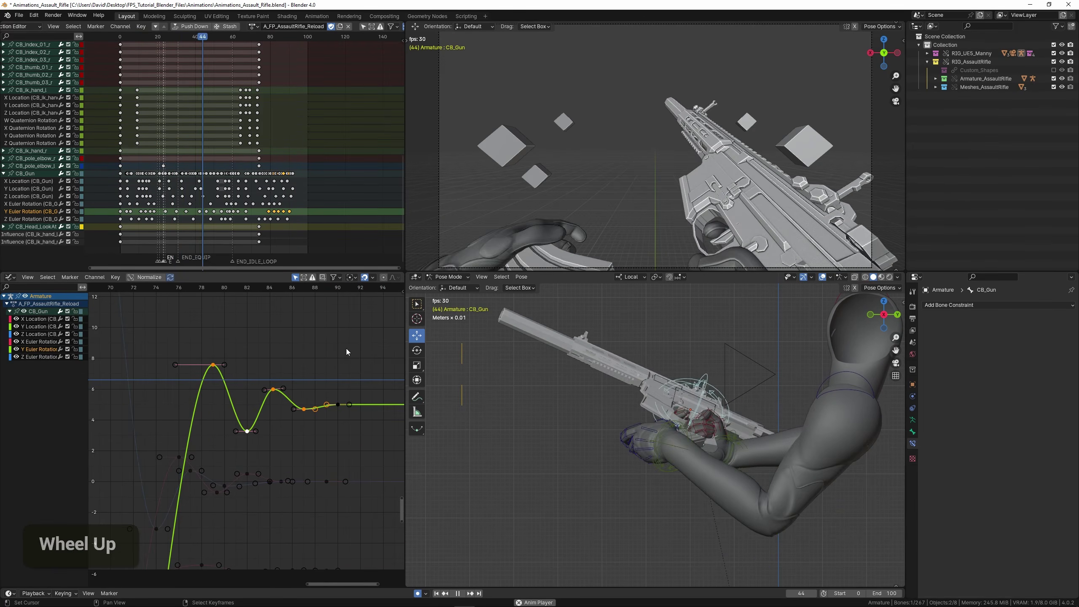
pyautogui.moveTo(339, 360); pyautogui.dragTo(321, 358, button='middle')
pyautogui.keyDown('shift'); pyautogui.click(308, 402); pyautogui.keyUp('shift')
pyautogui.press('s')
pyautogui.press('y')
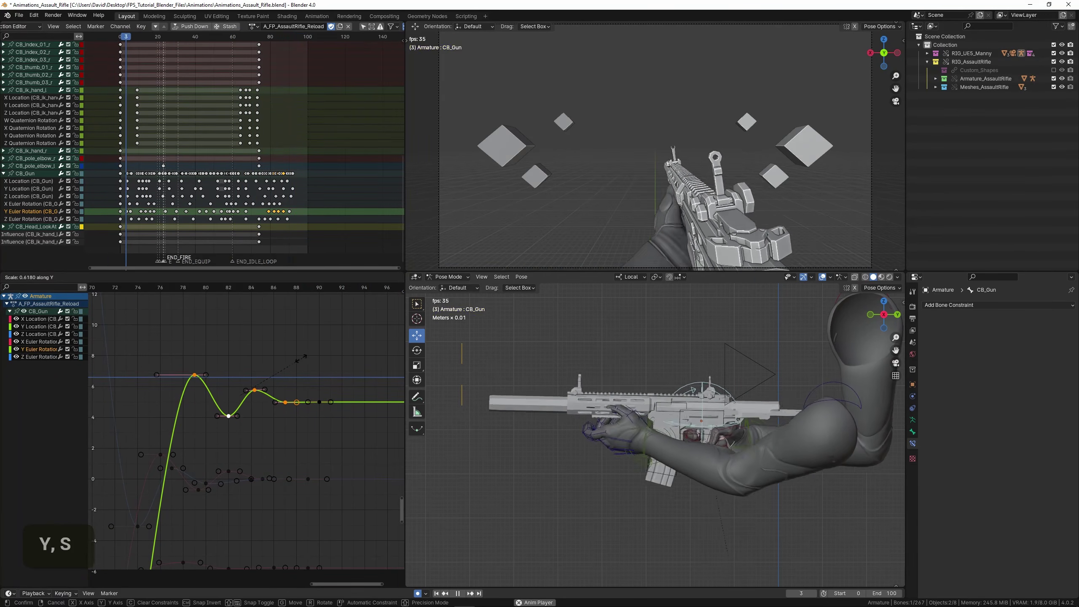
pyautogui.press('g')
pyautogui.doubleClick(153, 380)
pyautogui.scroll(-2, 147, 378)
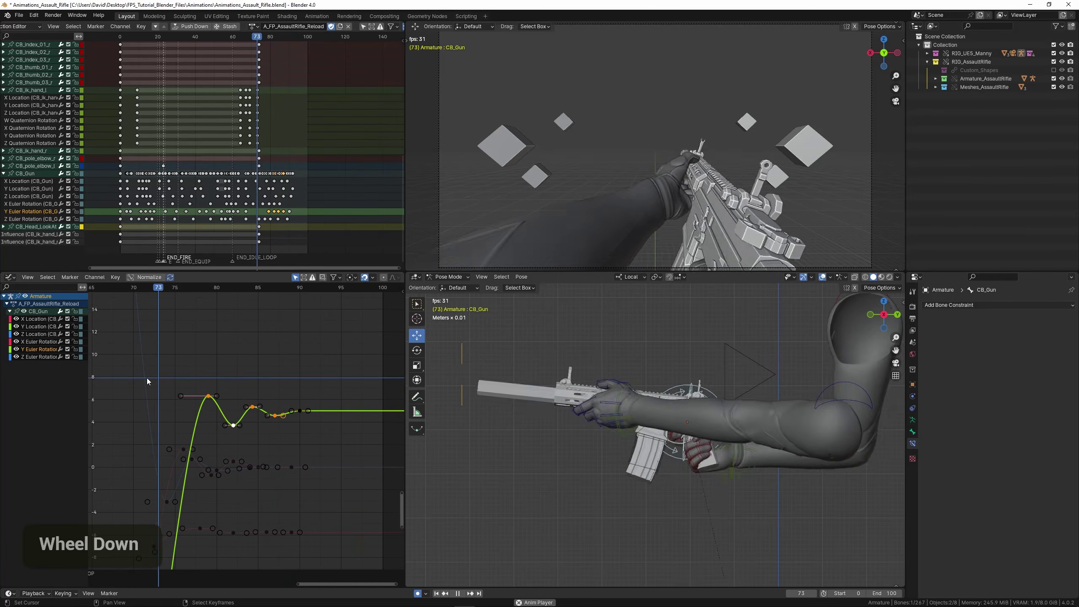
# Insert a Y Euler Rotation keyframe at frame 72 in the rise to idle, raise it to about -11, and replay.
pyautogui.scroll(-2, 147, 378)
pyautogui.moveTo(142, 384); pyautogui.dragTo(175, 397)
pyautogui.keyDown('ctrl'); pyautogui.moveTo(175, 398); pyautogui.dragTo(180, 489, button='middle'); pyautogui.keyUp('ctrl')
pyautogui.moveTo(180, 489); pyautogui.dragTo(227, 432, button='middle')
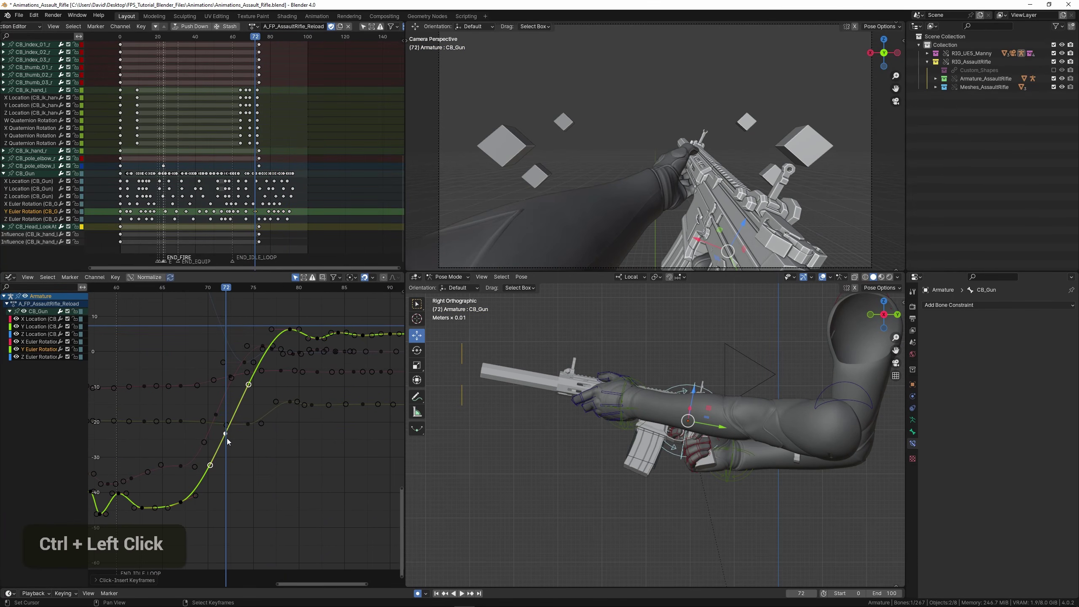
pyautogui.press('g')
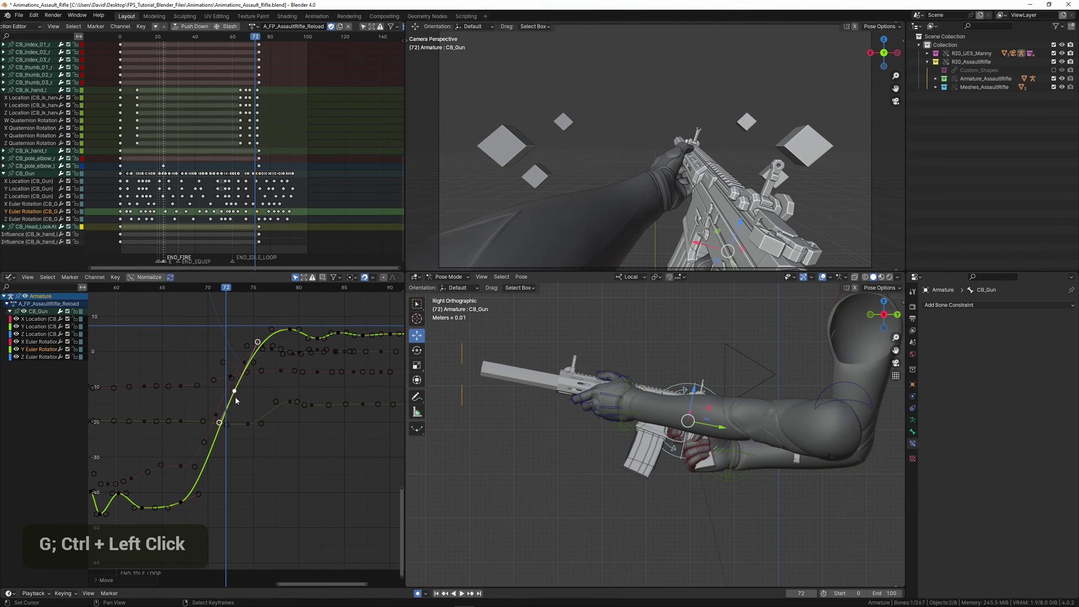
pyautogui.press('g')
pyautogui.click(227, 398)
pyautogui.click(155, 387)
pyautogui.press('space')
pyautogui.click(153, 391)
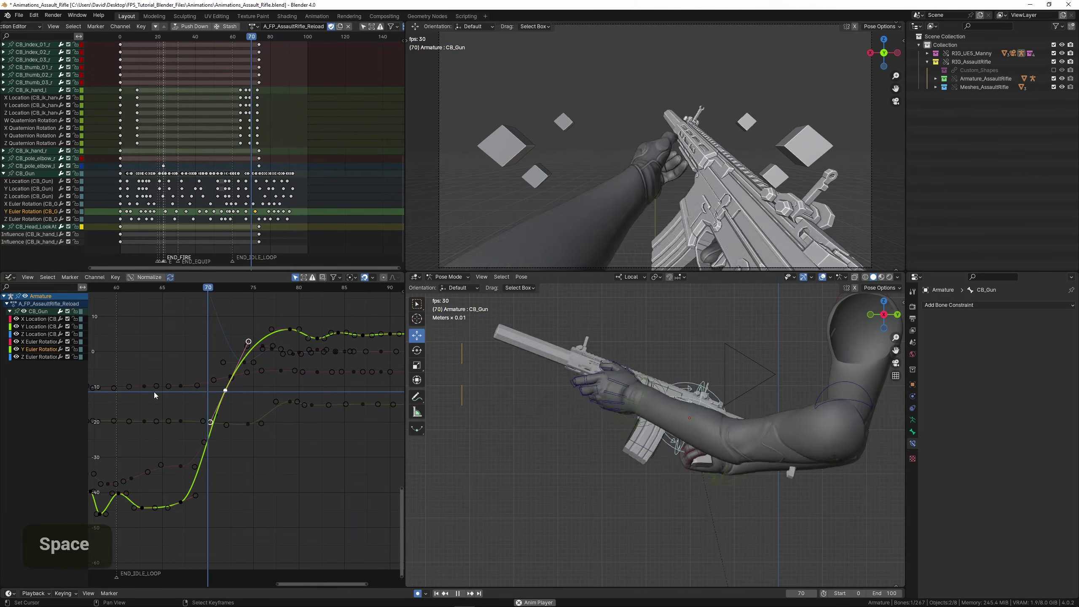
# Move the new Y Euler Rotation keyframe to frame 73 at about -13, and replay the return to idle.
pyautogui.press('g')
pyautogui.click(161, 398)
pyautogui.click(155, 400)
pyautogui.scroll(-4, 156, 400)
pyautogui.moveTo(155, 400); pyautogui.dragTo(213, 405, button='middle')
pyautogui.click(131, 393)
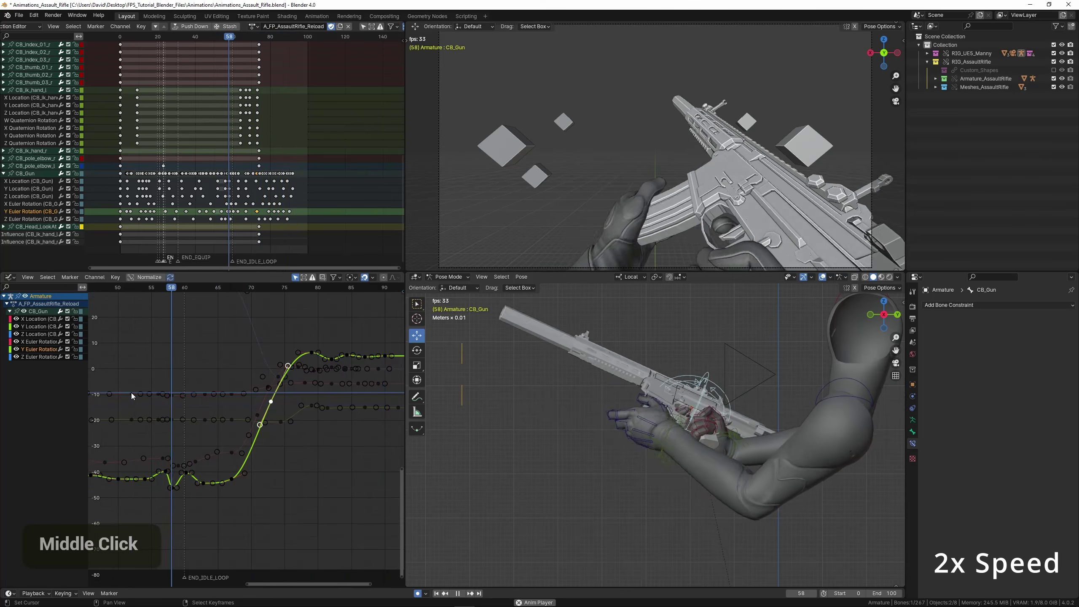
# Save the file and review the whole reload in the maximized camera view.
pyautogui.hotkey('ctrl', 's')
pyautogui.hotkey('ctrl', 'space')
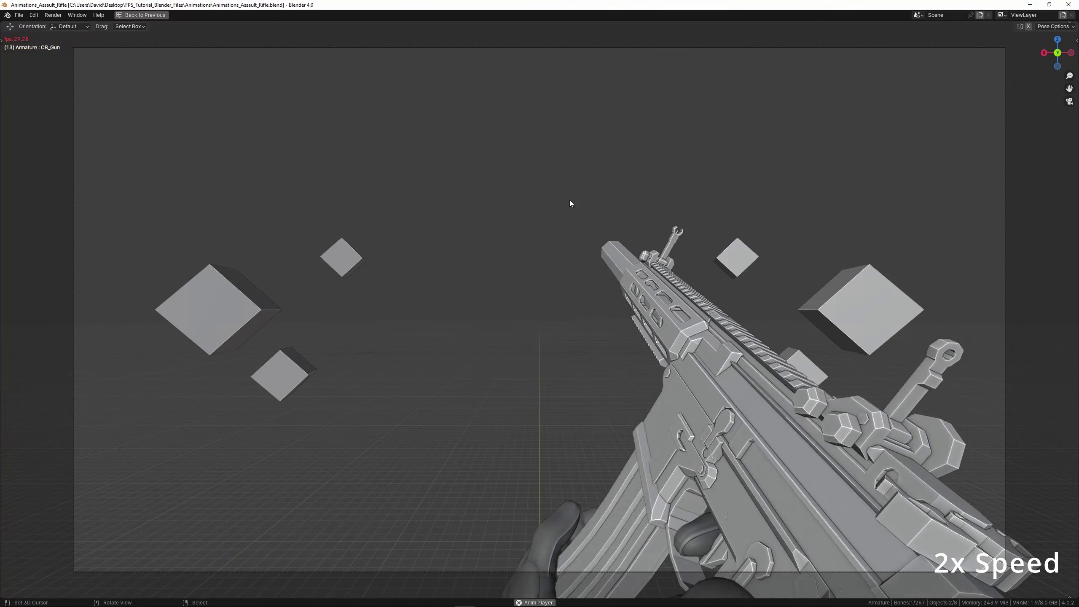
pyautogui.hotkey('ctrl', 'space')
pyautogui.middleClick(260, 389)
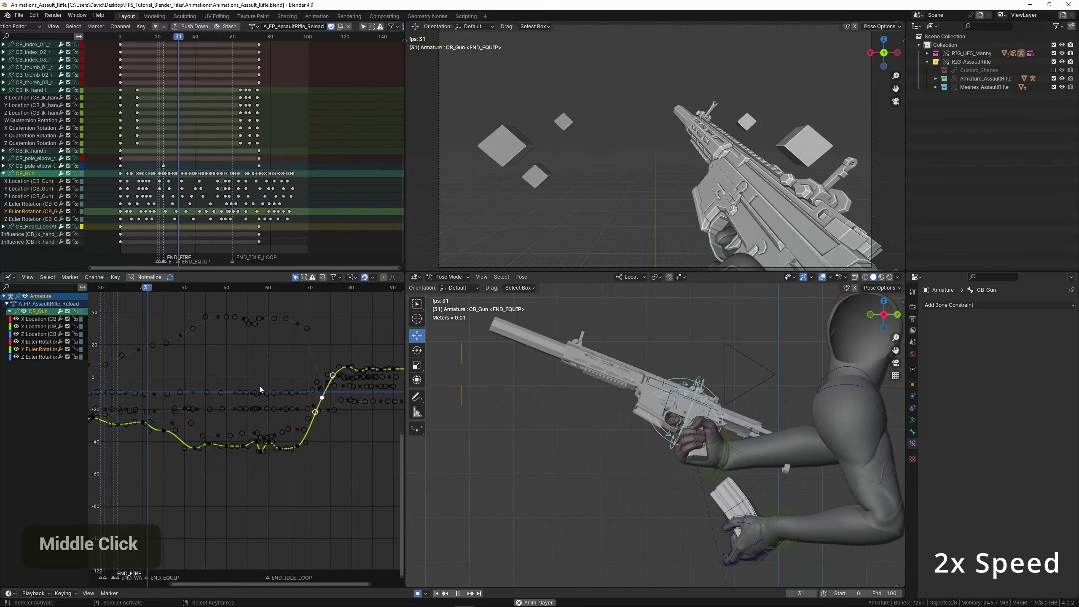
# Isolate CB_Gun's Y Location curve, lower its dip at frame 33 to about -22, and replay.
pyautogui.press('space')
pyautogui.doubleClick(35, 327)
pyautogui.press('KP_Decimal')
pyautogui.moveTo(219, 442); pyautogui.dragTo(266, 343, button='middle')
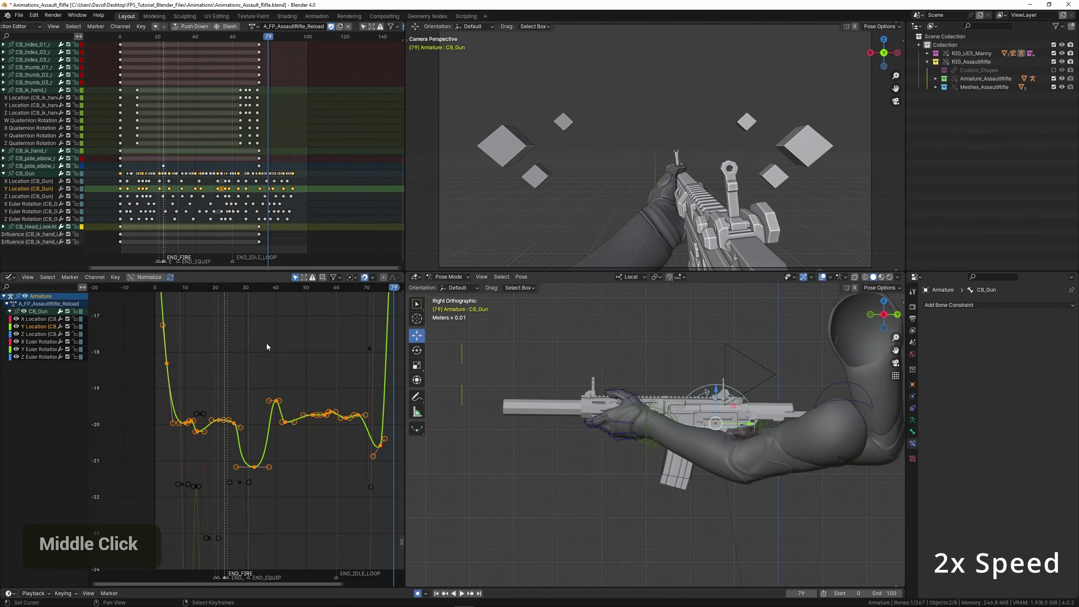
pyautogui.click(258, 419)
pyautogui.scroll(2, 256, 444)
pyautogui.click(257, 515)
pyautogui.click(227, 448)
pyautogui.press('space')
pyautogui.scroll(-4, 227, 448)
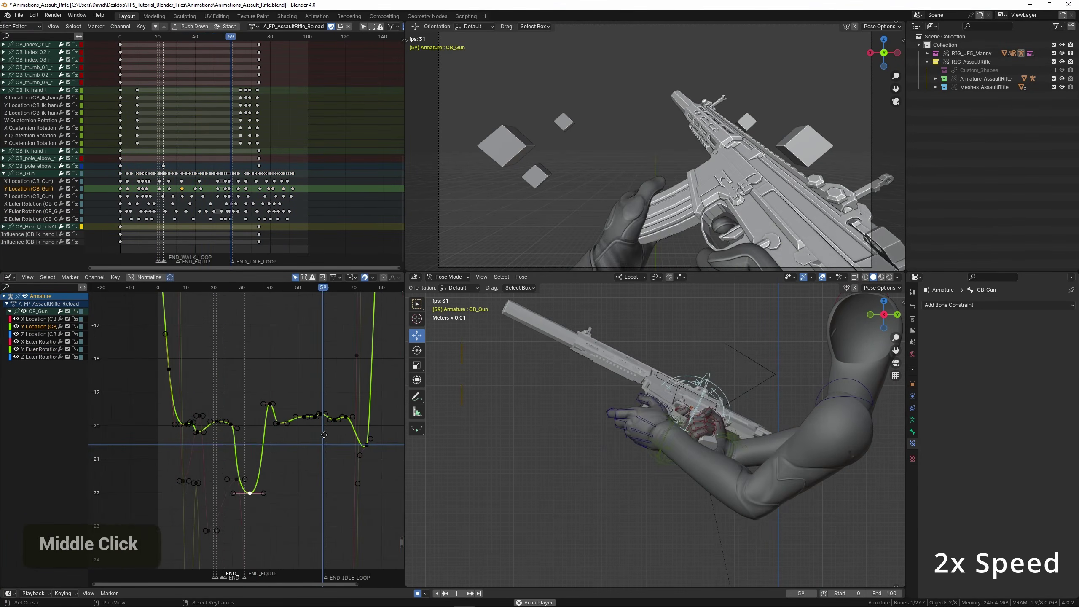
# Replay the reload to examine the Y Location curve and its keyframe near frame 75.
pyautogui.moveTo(227, 448); pyautogui.dragTo(160, 457, button='middle')
pyautogui.press('space')
pyautogui.rightClick(297, 459)
pyautogui.press('space')
pyautogui.scroll(-2, 278, 450)
pyautogui.moveTo(277, 449); pyautogui.dragTo(313, 465, button='middle')
pyautogui.press('space')
pyautogui.click(169, 405)
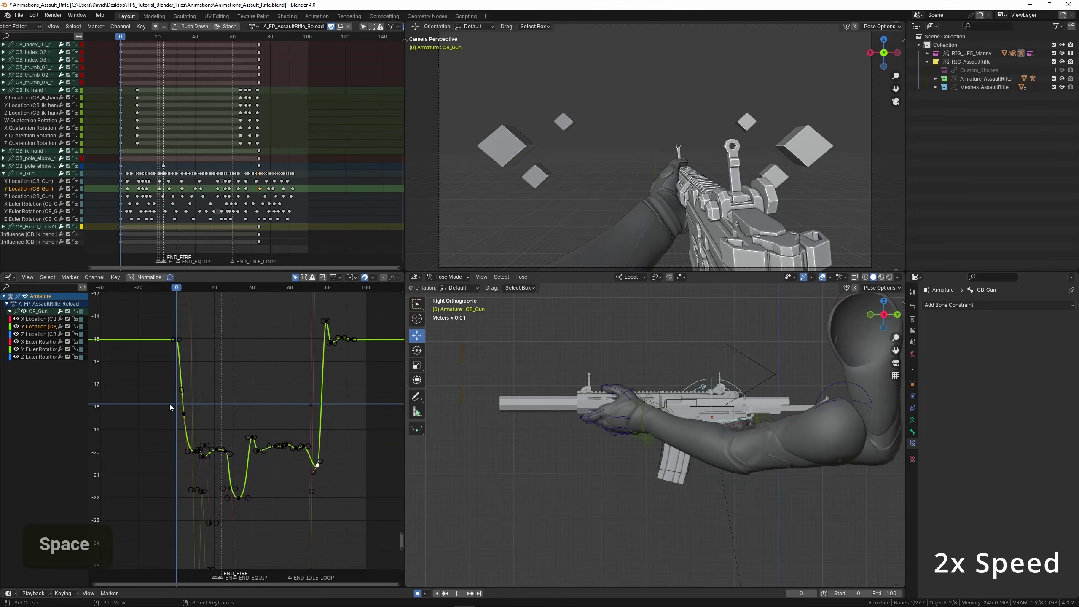
pyautogui.press('space')
pyautogui.press('space')
# Raise the early Y Location keyframe near frame 4 to about -16.4, and replay the start of the reload.
pyautogui.click(181, 408)
pyautogui.keyDown('ctrl'); pyautogui.moveTo(181, 408); pyautogui.dragTo(225, 429, button='middle'); pyautogui.keyUp('ctrl')
pyautogui.scroll(2, 225, 429)
pyautogui.click(229, 396)
pyautogui.click(207, 390)
pyautogui.press('space')
pyautogui.press('space')
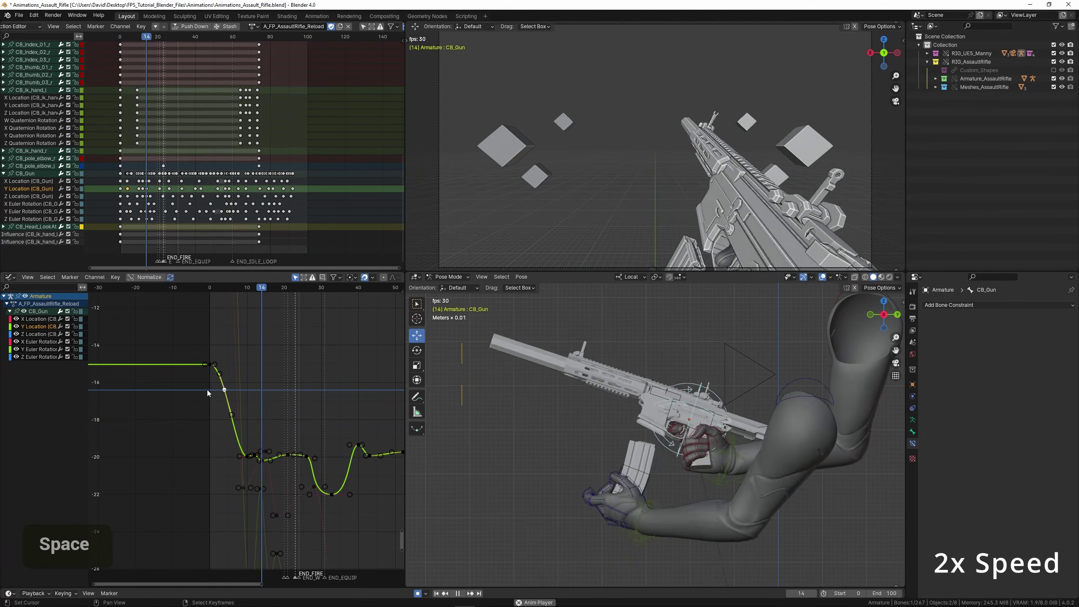
# Raise the early Y Location keyframe to about -14 at frame 5 as an anticipation peak, and replay.
pyautogui.click(229, 405)
pyautogui.press('g')
pyautogui.click(243, 353)
pyautogui.click(199, 352)
pyautogui.press('space')
pyautogui.click(199, 352)
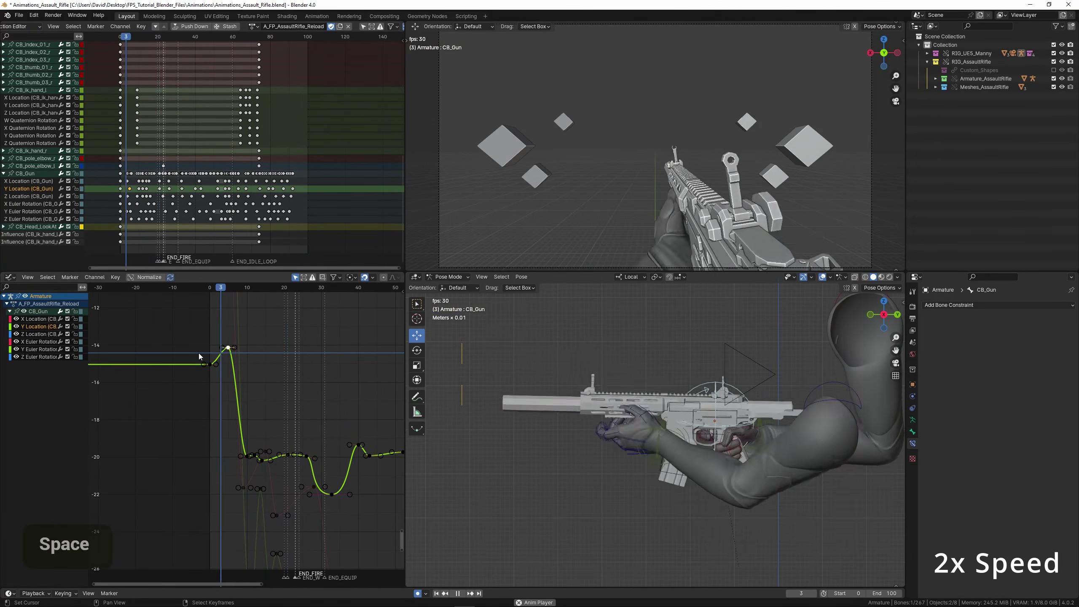
# Move the Y Location anticipation peak earlier to frame 3 at about -14, and replay the start.
pyautogui.press('space')
pyautogui.moveTo(204, 355); pyautogui.dragTo(258, 369)
pyautogui.scroll(3, 243, 364)
pyautogui.press('g')
pyautogui.click(233, 360)
pyautogui.click(195, 358)
pyautogui.press('space')
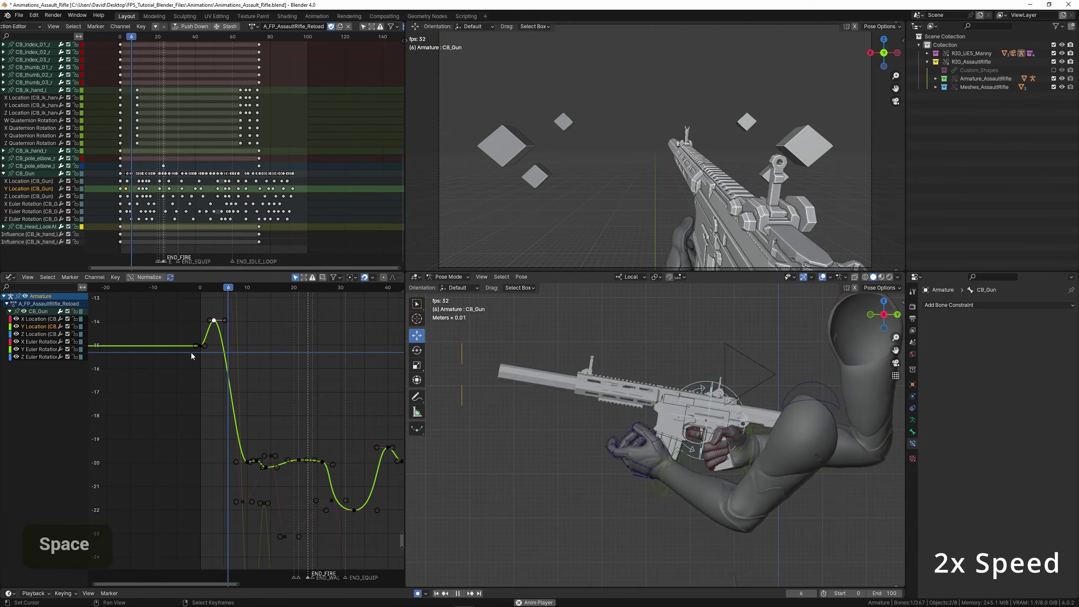
pyautogui.click(196, 358)
pyautogui.click(196, 358)
pyautogui.press('space')
# Isolate CB_Gun's Z Location curve, frame it in the graph, and save the file.
pyautogui.doubleClick(43, 335)
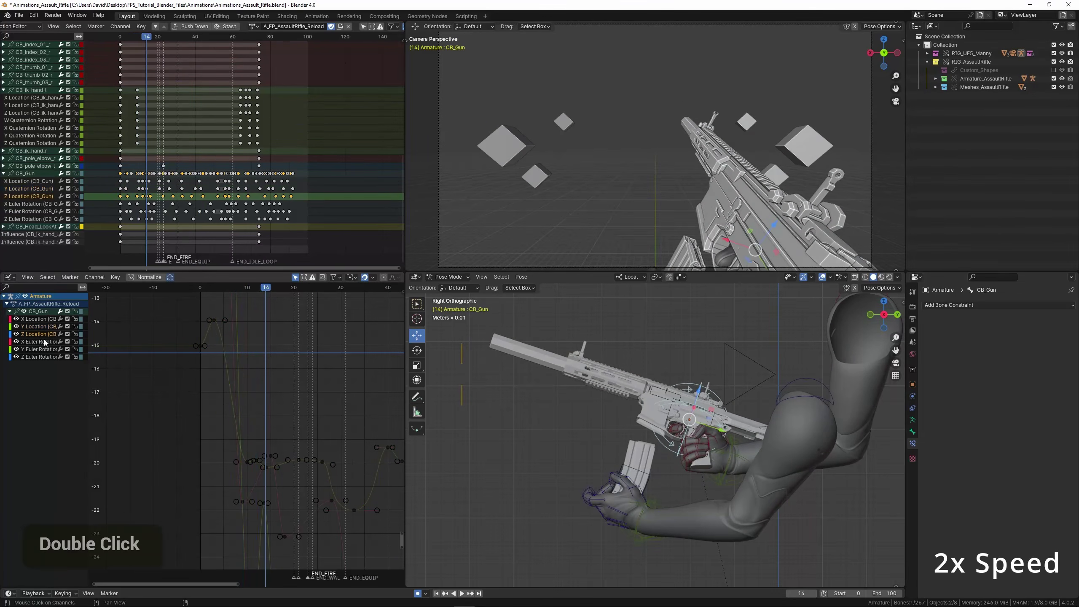
pyautogui.press('KP_Decimal')
pyautogui.hotkey('ctrl', 's')
pyautogui.moveTo(182, 357); pyautogui.dragTo(251, 378, button='middle')
pyautogui.keyDown('ctrl'); pyautogui.moveTo(251, 378); pyautogui.dragTo(263, 392, button='middle'); pyautogui.keyUp('ctrl')
pyautogui.scroll(4, 255, 400)
pyautogui.click(130, 381)
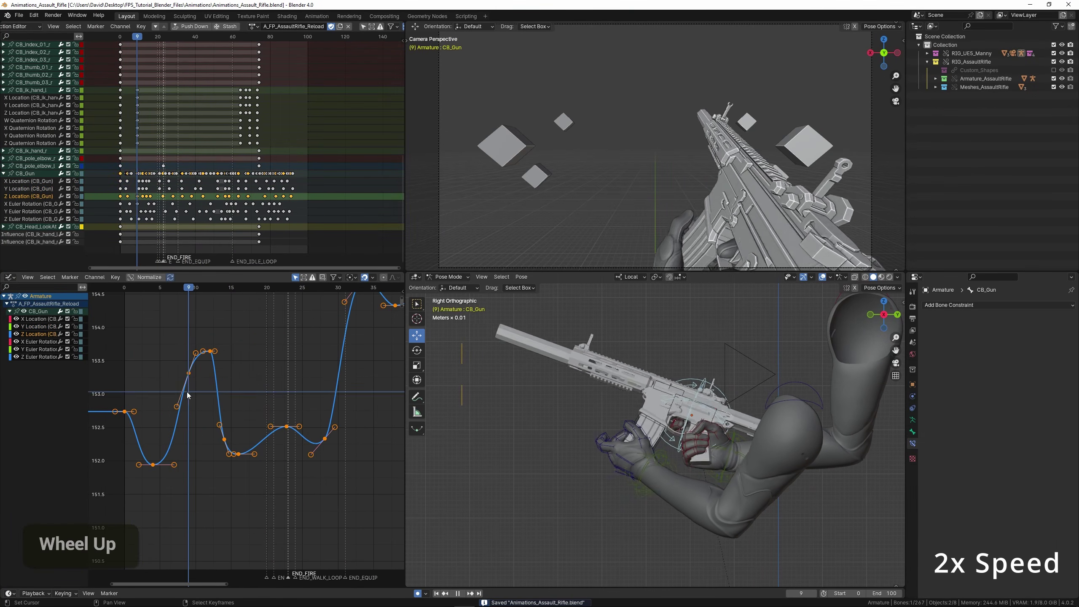
# Raise the Z Location keyframes at frames 9 to 12 so the peak reaches about 154.5, and replay.
pyautogui.moveTo(218, 386); pyautogui.dragTo(220, 393)
pyautogui.press('g')
pyautogui.press('y')
pyautogui.click(221, 341)
pyautogui.click(132, 395)
pyautogui.press('space')
pyautogui.click(130, 393)
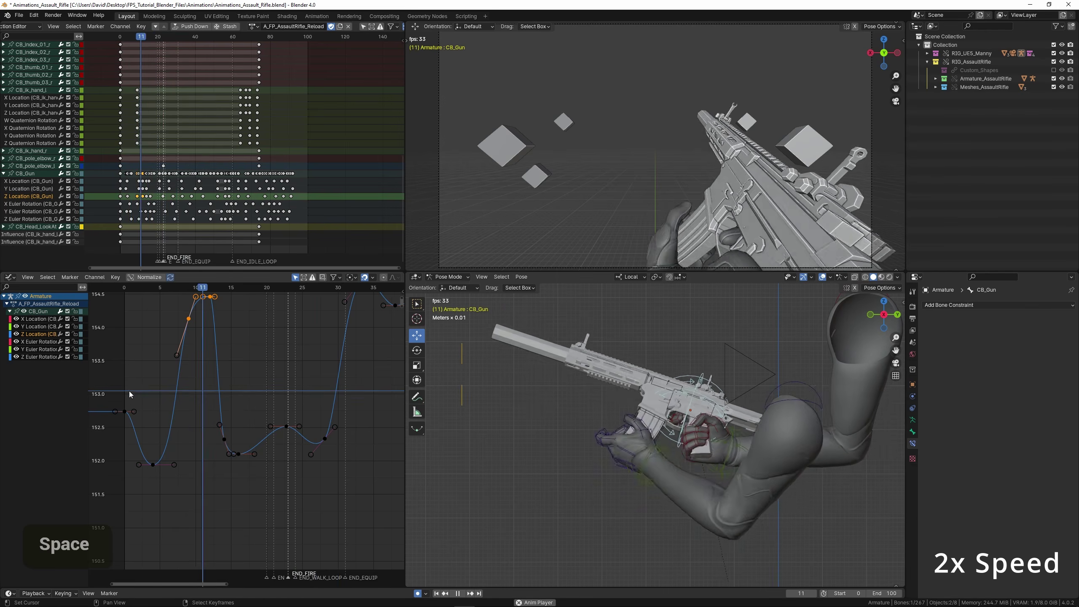
pyautogui.scroll(-3, 140, 382)
pyautogui.click(146, 377)
pyautogui.press('space')
pyautogui.click(197, 379)
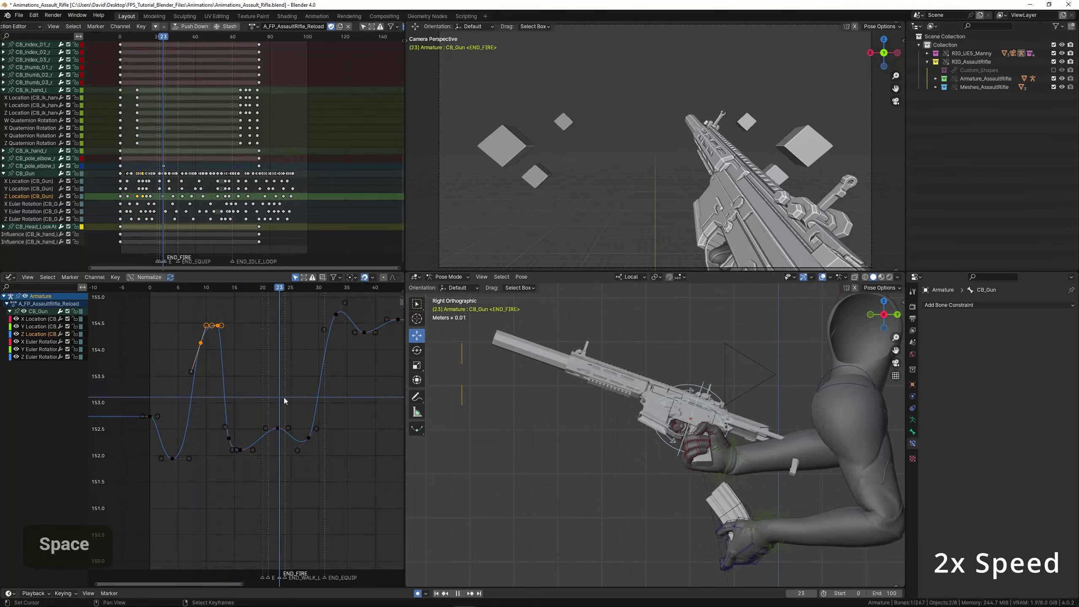
# Try lowering the Z Location keyframes at frames 23 and 28 to about 151.3 and 151.1.
pyautogui.moveTo(284, 398); pyautogui.dragTo(291, 418)
pyautogui.moveTo(291, 426); pyautogui.dragTo(258, 388, button='middle')
pyautogui.scroll(4, 258, 388)
pyautogui.rightClick(281, 403)
pyautogui.keyDown('shift'); pyautogui.rightClick(241, 390); pyautogui.keyUp('shift')
pyautogui.press('g')
pyautogui.press('y')
pyautogui.click(240, 477)
pyautogui.click(148, 398)
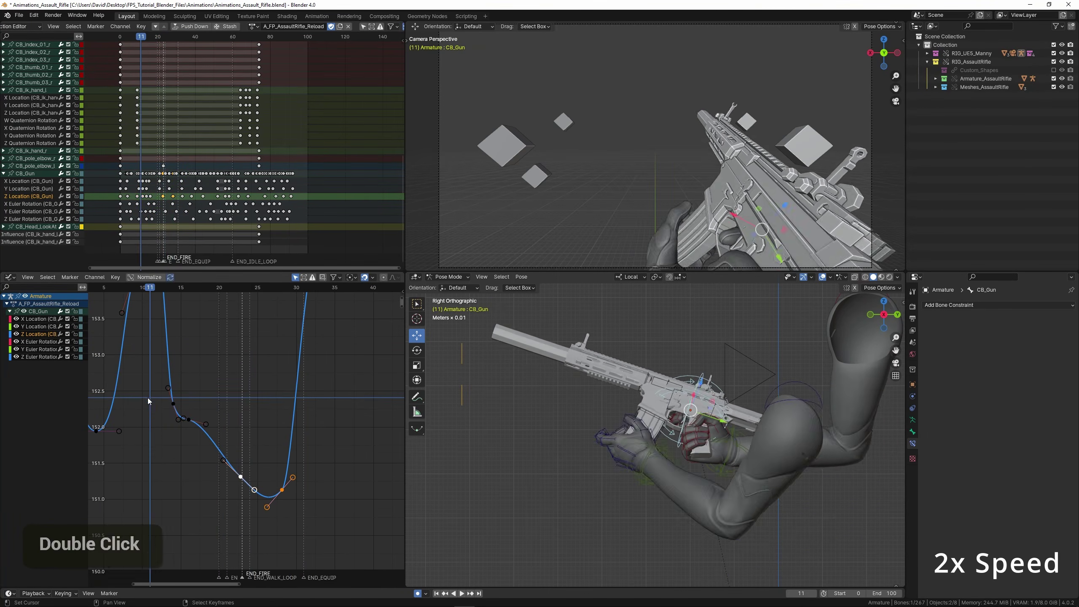
# Replay the reload and undo the lowering of the two Z Location keyframes.
pyautogui.press('space')
pyautogui.scroll(-7, 143, 394)
pyautogui.click(134, 384)
pyautogui.hotkey('ctrl', 'z')
pyautogui.hotkey('ctrl', 'z')
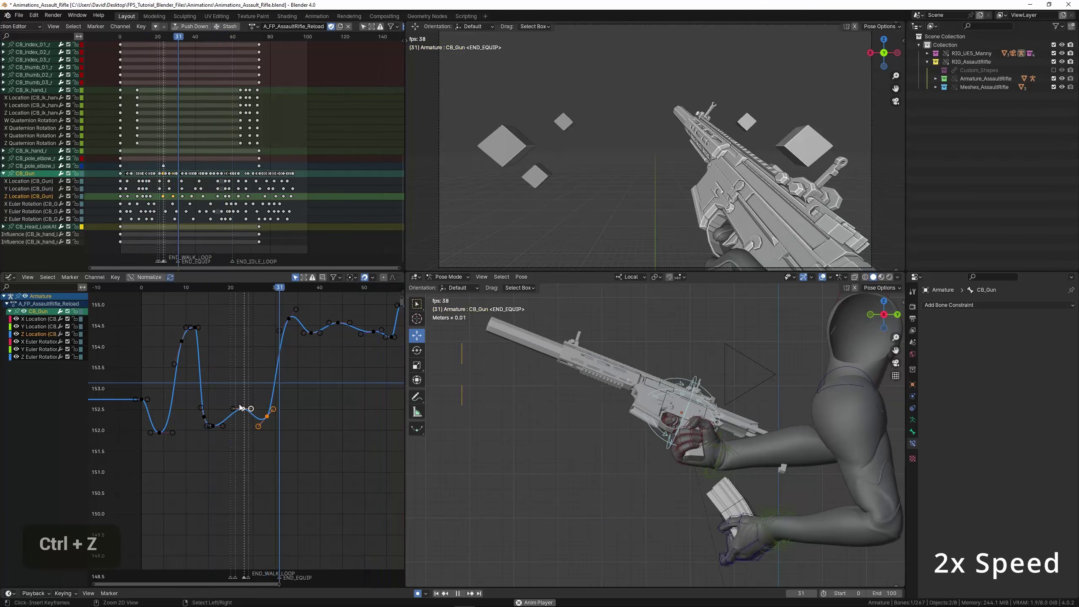
# Lower the Z Location keyframe at frame 23 to about 151.1 and move it to frame 21, and replay.
pyautogui.scroll(3, 239, 406)
pyautogui.rightClick(241, 402)
pyautogui.press('g')
pyautogui.click(233, 474)
pyautogui.click(155, 409)
pyautogui.scroll(-5, 154, 409)
pyautogui.click(153, 387)
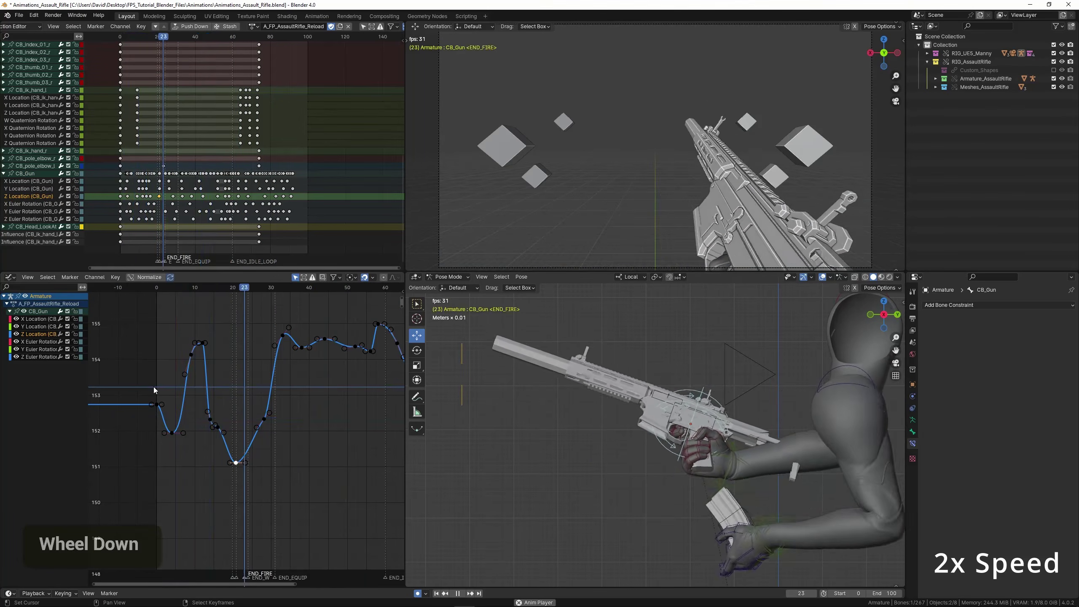
# Move the Z Location dip keyframe to frame 20 at about 151.5, widen its handles, and replay.
pyautogui.scroll(4, 246, 435)
pyautogui.press('g')
pyautogui.click(247, 427)
pyautogui.press('s')
pyautogui.click(283, 445)
pyautogui.press('g')
pyautogui.click(275, 442)
pyautogui.click(141, 404)
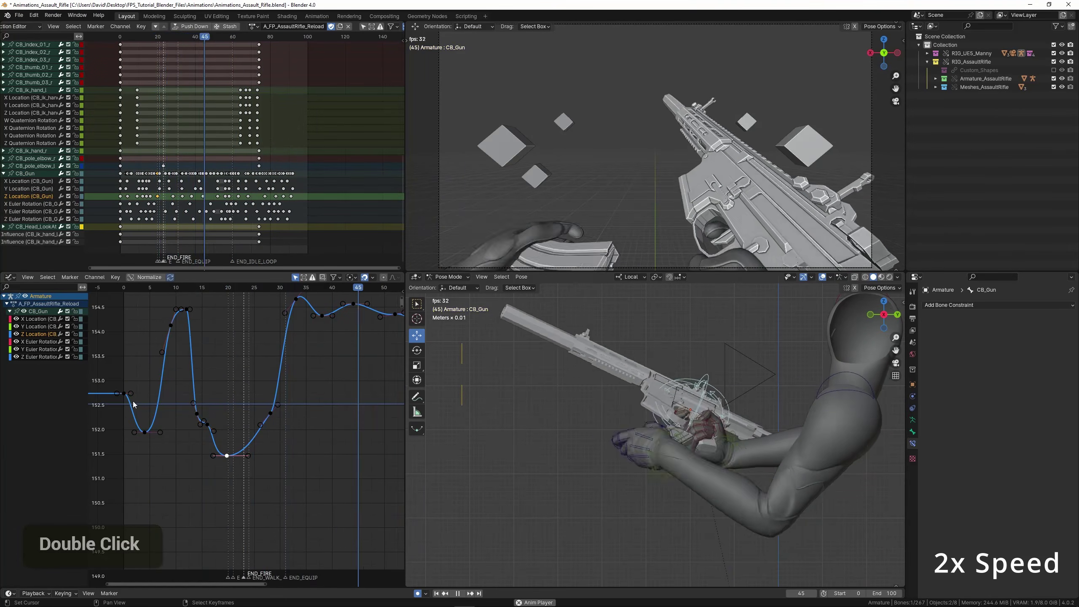
# Review the reload with the Z Location changes in the maximized camera view.
pyautogui.hotkey('ctrl', 'space')
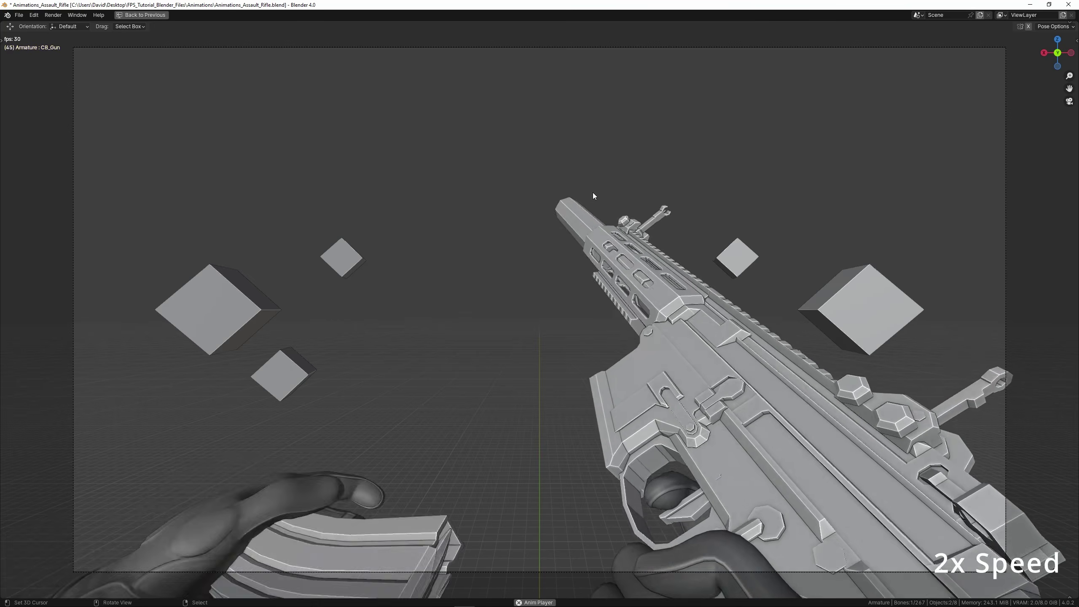
pyautogui.hotkey('ctrl', 'space')
pyautogui.press('space')
# Insert a Z Location keyframe at frame 48, lower it to about 154.0 as a dip, and replay.
pyautogui.moveTo(272, 324); pyautogui.dragTo(279, 360, button='middle')
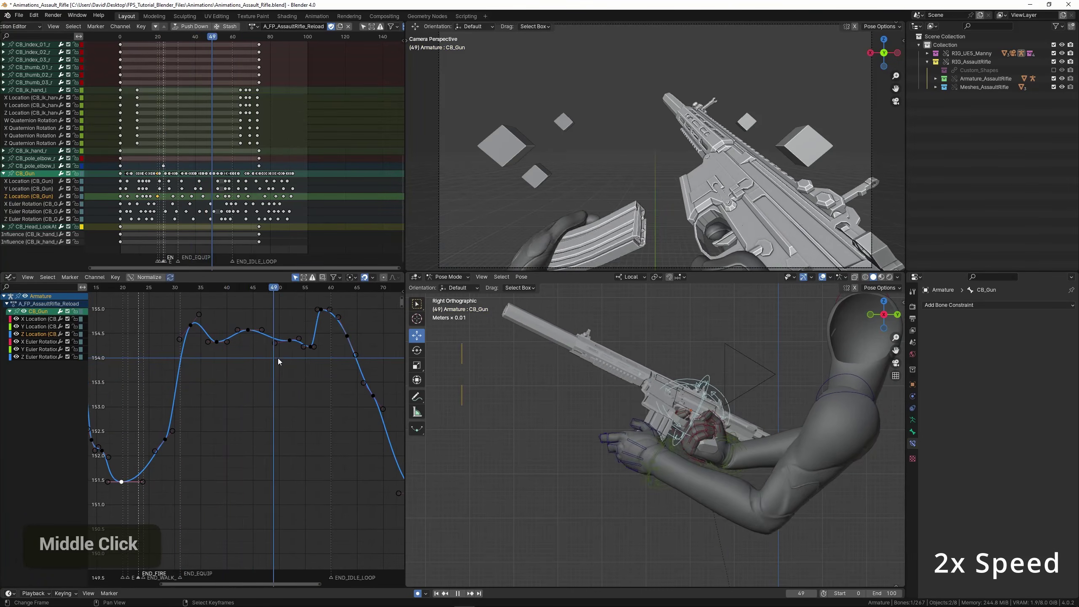
pyautogui.moveTo(278, 358)
pyautogui.mouseDown()
pyautogui.moveTo(362, 361)
pyautogui.moveTo(271, 364)
pyautogui.mouseUp()
pyautogui.scroll(2, 271, 349)
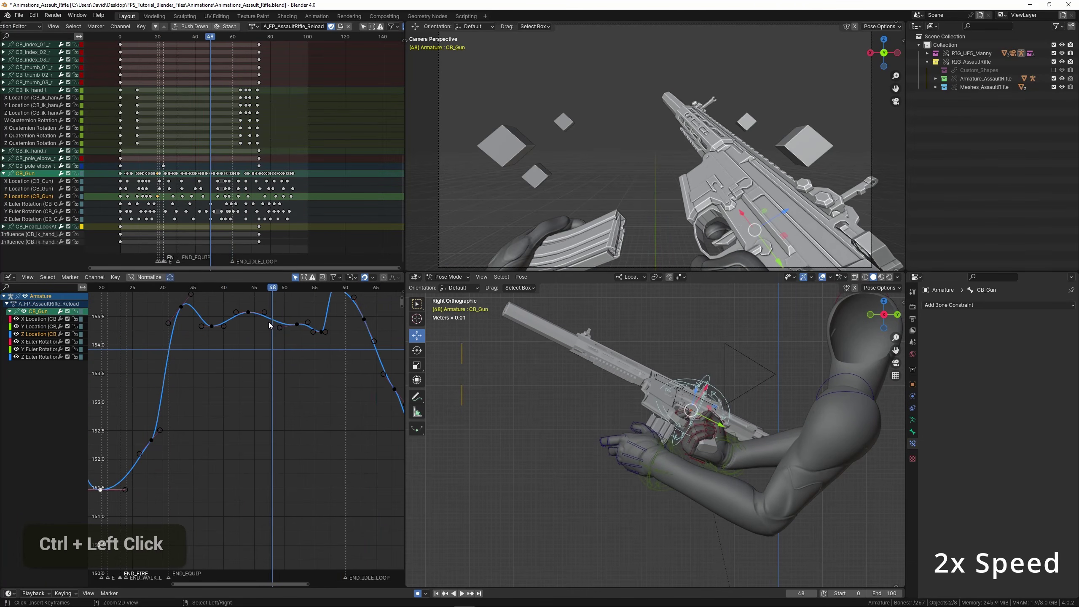
pyautogui.keyDown('ctrl'); pyautogui.click(269, 322); pyautogui.keyUp('ctrl')
pyautogui.press('g')
pyautogui.click(275, 346)
pyautogui.press('space')
pyautogui.press('space')
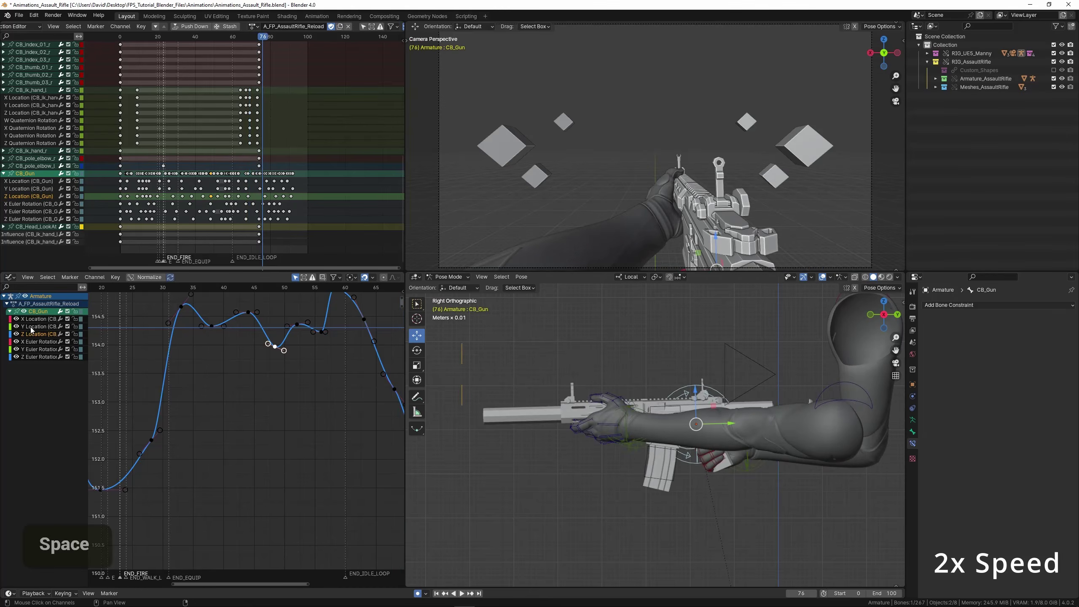
# On CB_Gun's X Location curve, move the mid-reload peak keyframe to frame 42 at about -9.05 and widen its handles.
pyautogui.click(31, 327)
pyautogui.press('KP_Decimal')
pyautogui.moveTo(279, 419); pyautogui.dragTo(297, 432, button='middle')
pyautogui.scroll(3, 279, 375)
pyautogui.click(38, 320)
pyautogui.press('KP_Decimal')
pyautogui.scroll(3, 255, 419)
pyautogui.moveTo(212, 416); pyautogui.dragTo(270, 415)
pyautogui.rightClick(273, 397)
pyautogui.press('g')
pyautogui.click(297, 391)
pyautogui.press('s')
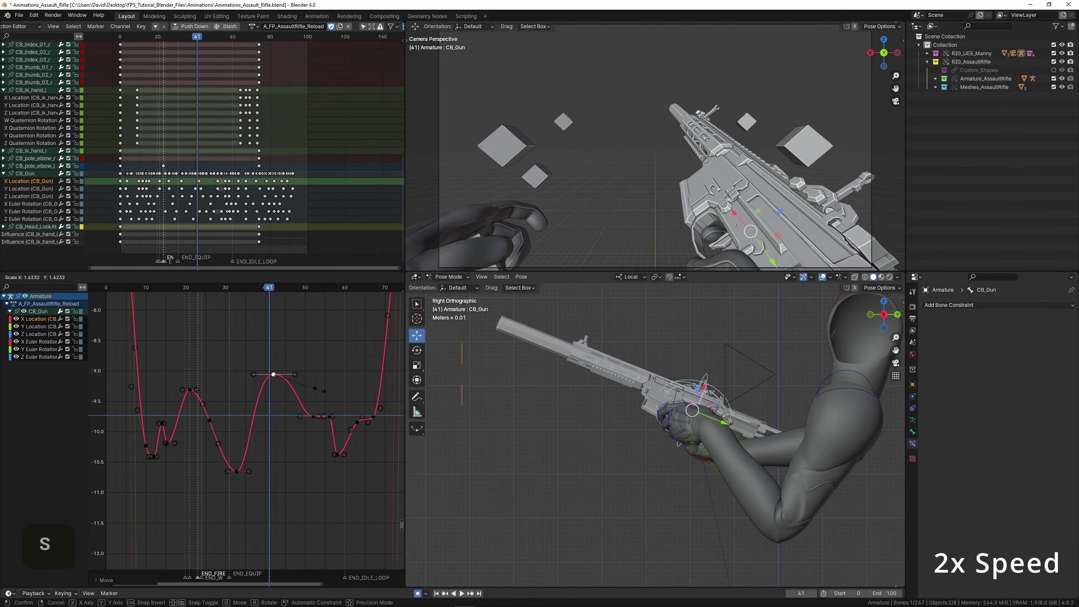
pyautogui.click(326, 392)
# Replay the reload and lower the X Location keyframe at frame 52 to about -9.9.
pyautogui.click(172, 403)
pyautogui.press('space')
pyautogui.click(200, 403)
pyautogui.press('space')
pyautogui.scroll(4, 315, 410)
pyautogui.rightClick(336, 412)
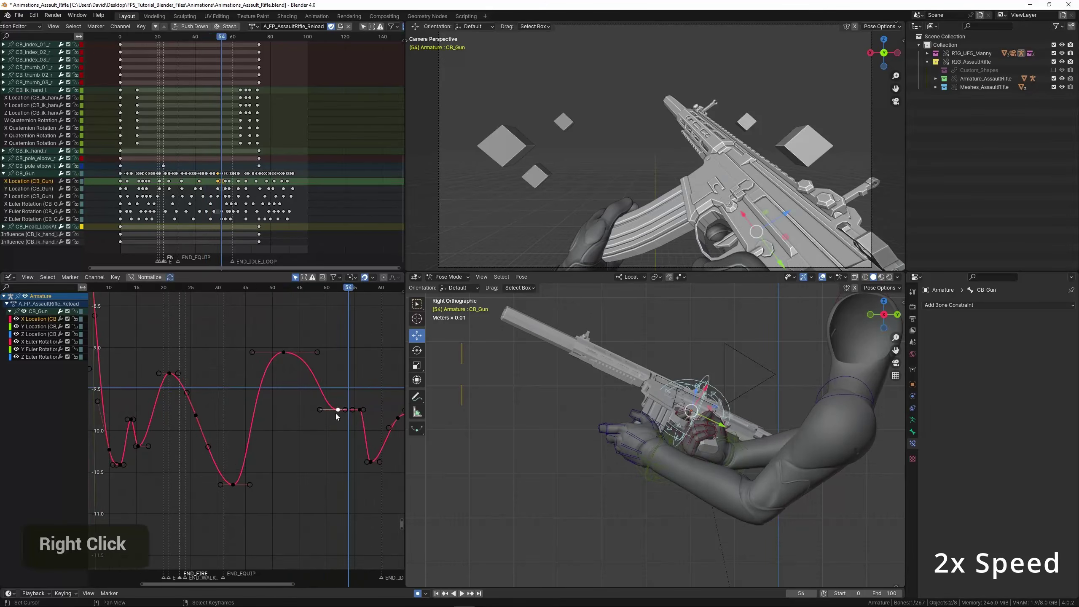
pyautogui.press('space')
pyautogui.scroll(-3, 289, 407)
pyautogui.scroll(2, 255, 407)
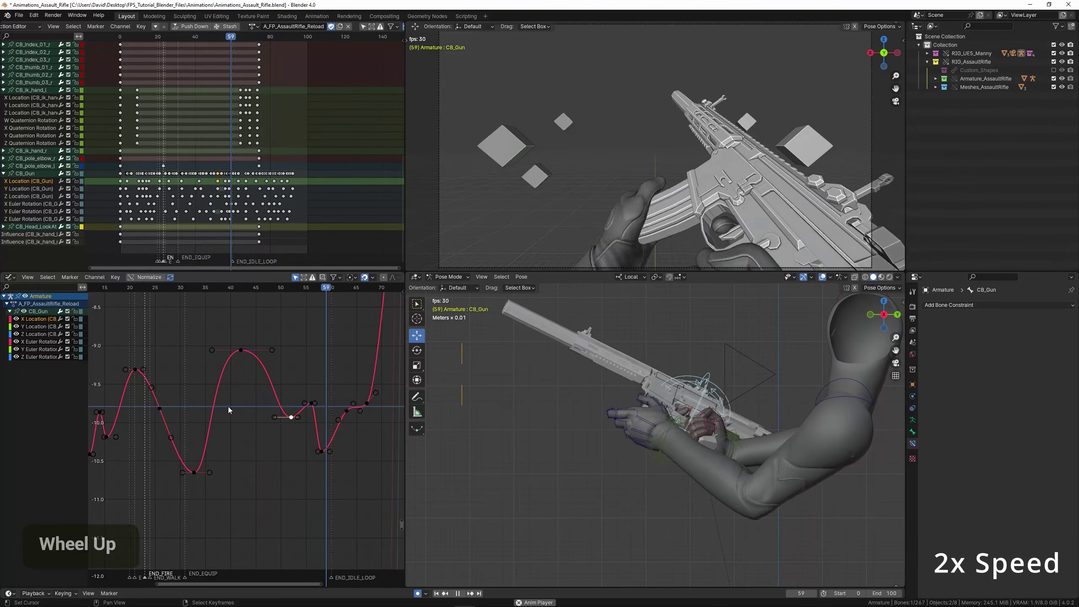
pyautogui.press('space')
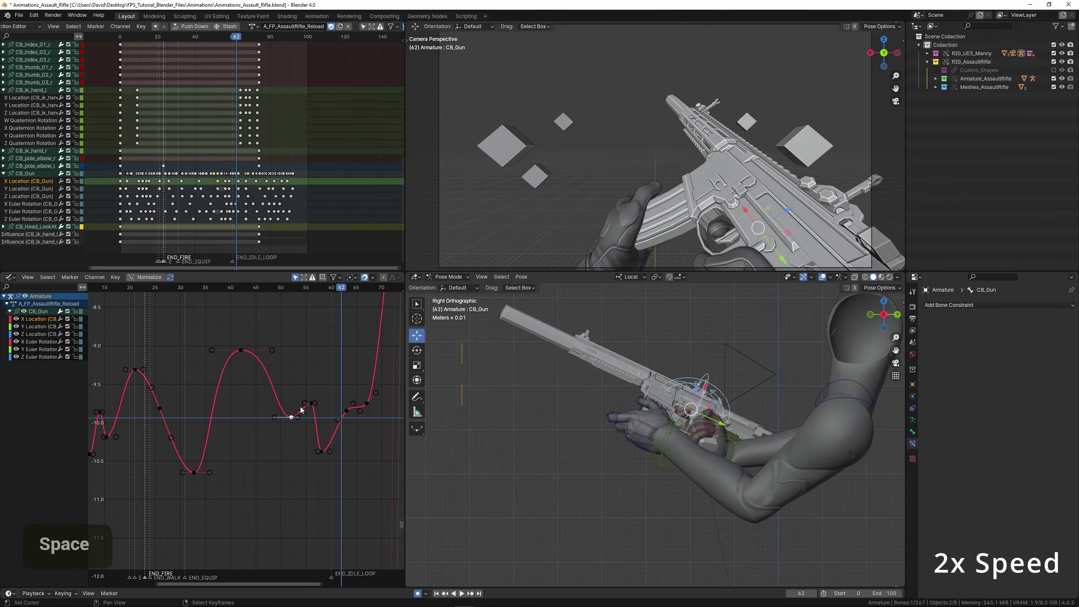
# Insert an X Location keyframe near frame 47, lower it to about -10.2, and replay from around frame 35.
pyautogui.click(270, 393)
pyautogui.keyDown('ctrl'); pyautogui.click(267, 385); pyautogui.keyUp('ctrl')
pyautogui.press('g')
pyautogui.click(266, 434)
pyautogui.click(238, 397)
pyautogui.press('space')
pyautogui.click(211, 396)
pyautogui.click(200, 395)
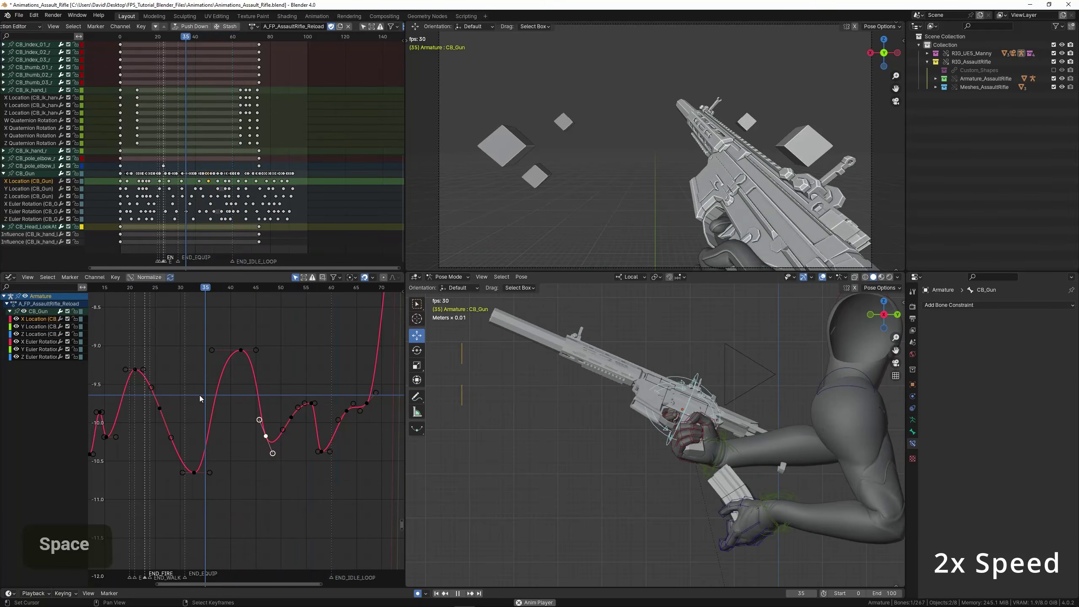
# Save the file and review the reload in the maximized camera view.
pyautogui.hotkey('ctrl', 's')
pyautogui.hotkey('ctrl', 'space')
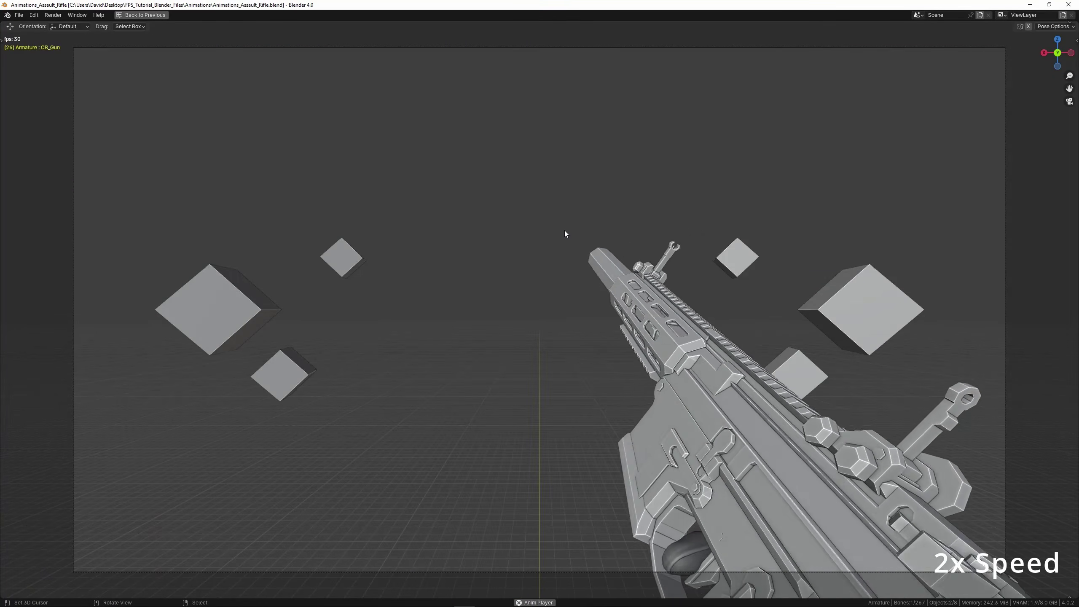
pyautogui.press('space')
pyautogui.hotkey('ctrl', 'space')
# On CB_Gun's X Euler Rotation curve, lower the keyframe at frame 18 to about -24.4 and replay from frame 11.
pyautogui.doubleClick(39, 342)
pyautogui.press('KP_Decimal')
pyautogui.moveTo(163, 457); pyautogui.dragTo(239, 400, button='middle')
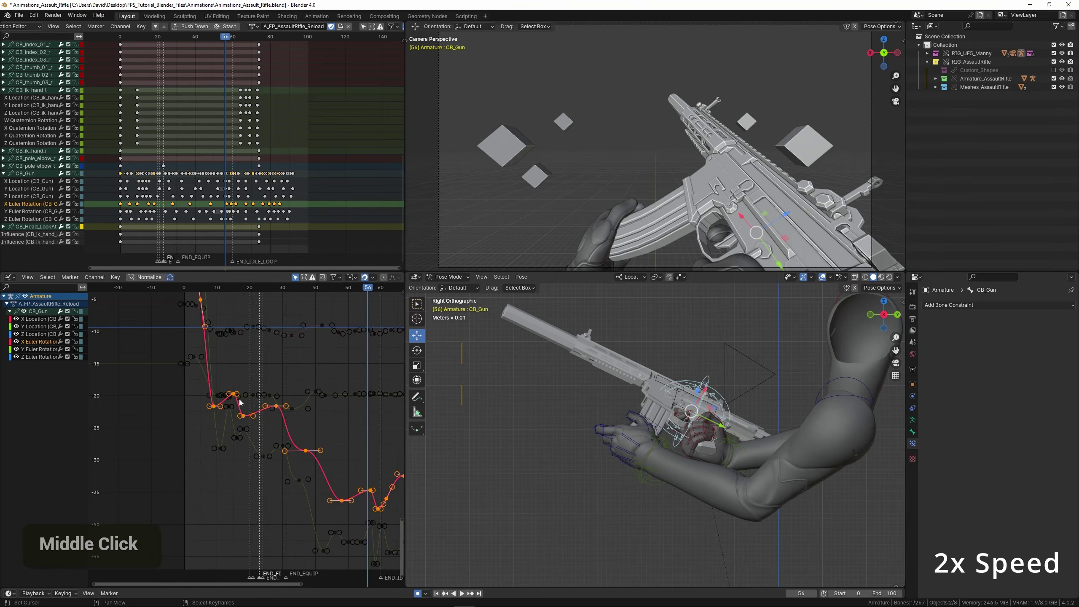
pyautogui.click(240, 402)
pyautogui.scroll(3, 241, 400)
pyautogui.click(240, 417)
pyautogui.moveTo(241, 417); pyautogui.dragTo(202, 375)
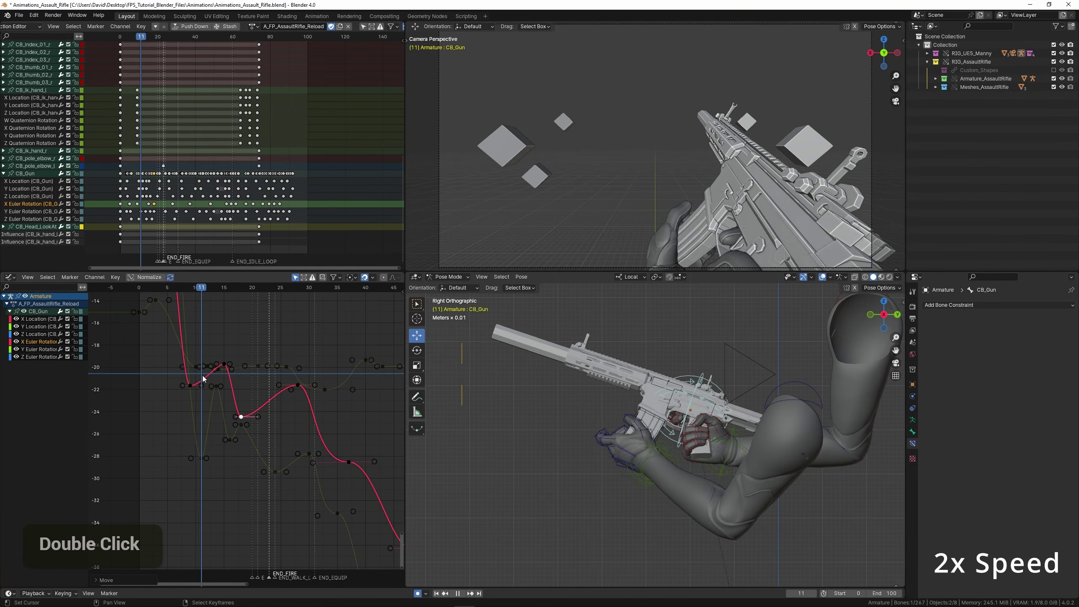
# Lower the gun's X Euler Rotation key at frame 15 vertically to about −23.
pyautogui.moveTo(231, 385); pyautogui.dragTo(240, 433, button='middle')
pyautogui.scroll(3, 241, 438)
pyautogui.click(230, 403)
pyautogui.rightClick(230, 404)
pyautogui.press('g')
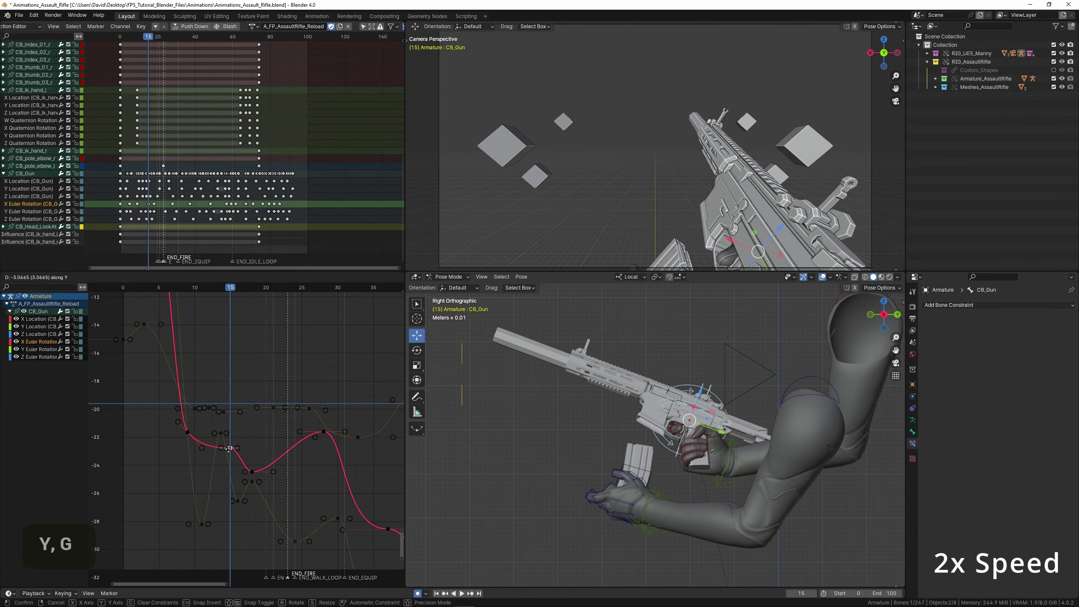
# Move the following X Euler Rotation key to frame 15 at about −17.5, and shift the low key to frame 12.
pyautogui.rightClick(253, 471)
pyautogui.press('g')
pyautogui.click(253, 374)
pyautogui.keyDown('shift'); pyautogui.rightClick(231, 452); pyautogui.keyUp('shift')
pyautogui.press('g')
pyautogui.press('x')
pyautogui.click(230, 445)
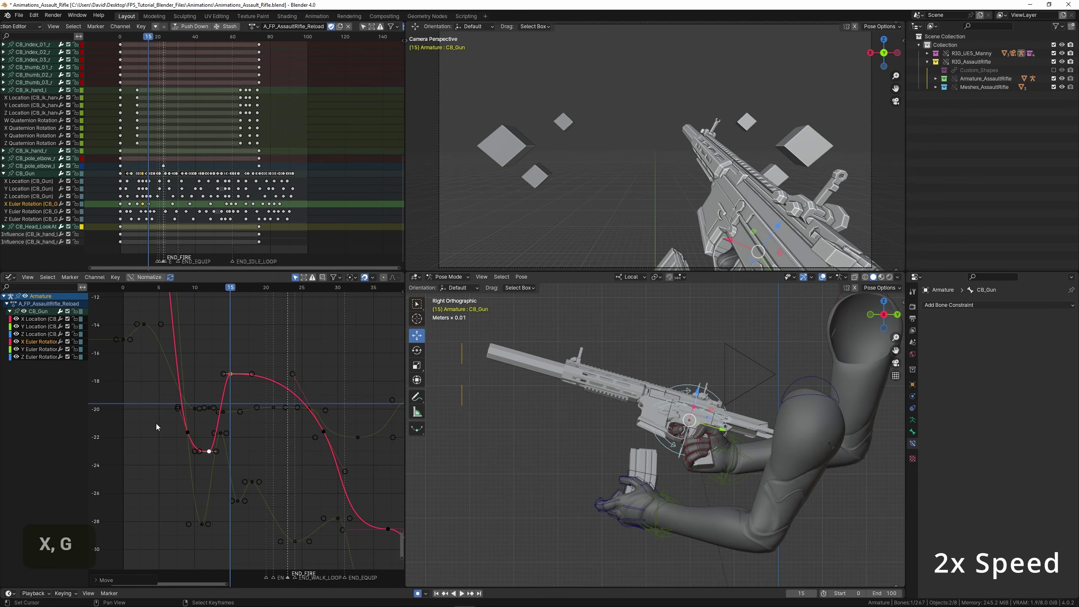
# Move the X Euler Rotation peak key to frame 17 at about −13 and play back the motion.
pyautogui.doubleClick(247, 383)
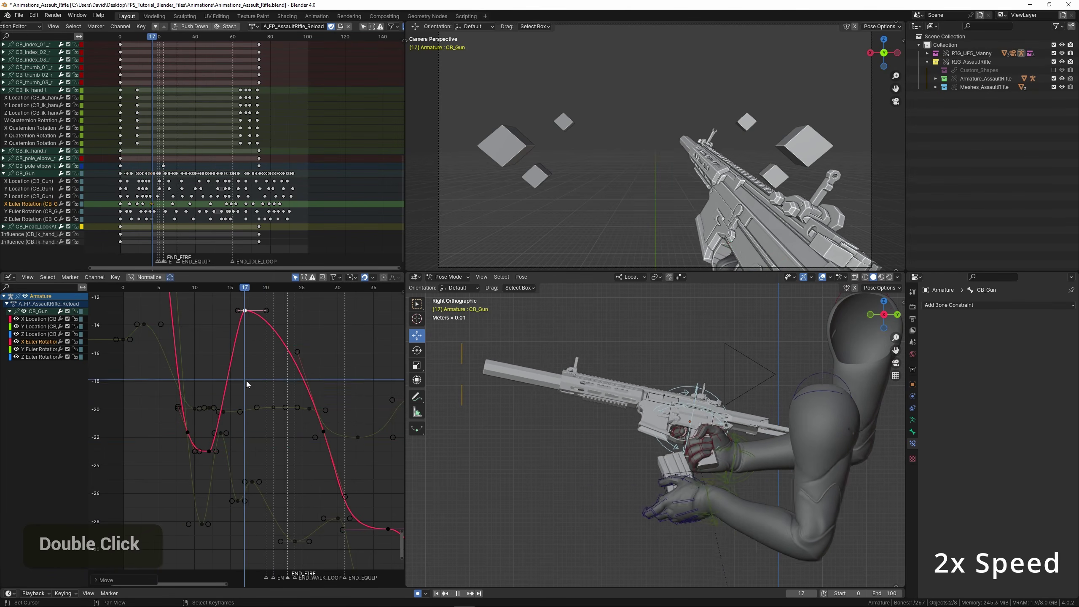
pyautogui.click(140, 385)
pyautogui.moveTo(283, 416); pyautogui.dragTo(216, 372, button='middle')
pyautogui.press('space')
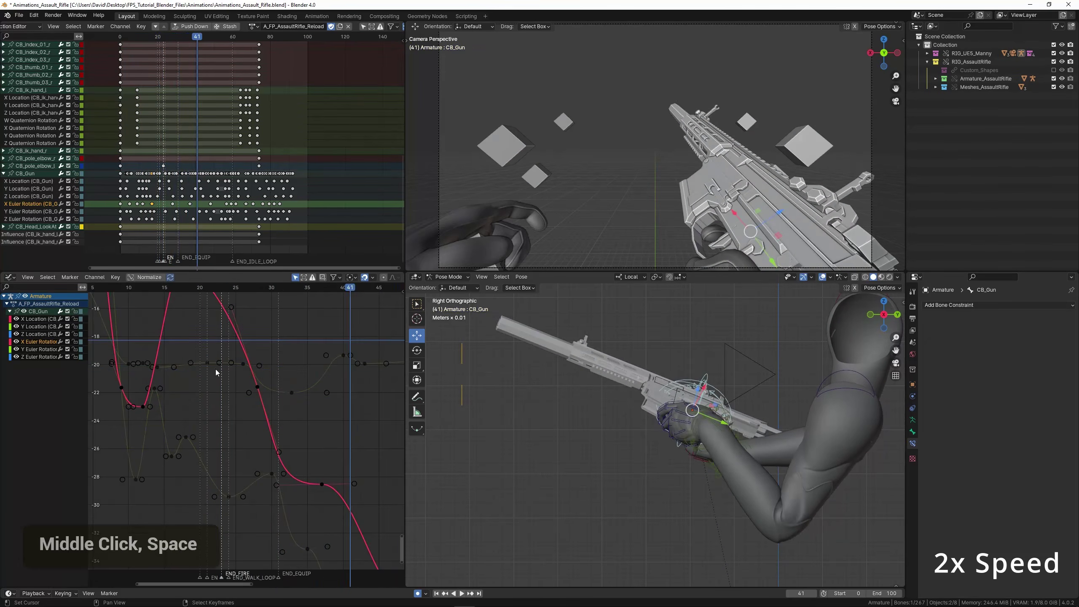
# Lower the X Euler Rotation key near frame 37 to about −35.5 at frame 35 and replay the animation.
pyautogui.moveTo(272, 371); pyautogui.dragTo(296, 400)
pyautogui.scroll(-4, 296, 400)
pyautogui.moveTo(312, 466); pyautogui.dragTo(282, 403, button='middle')
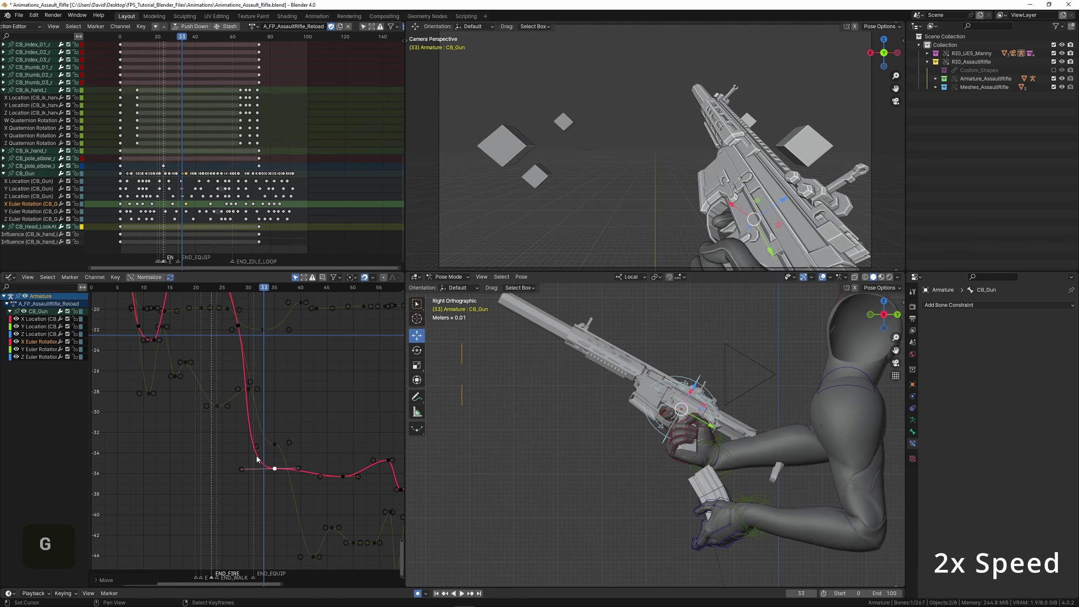
pyautogui.scroll(-3, 160, 409)
pyautogui.press('space')
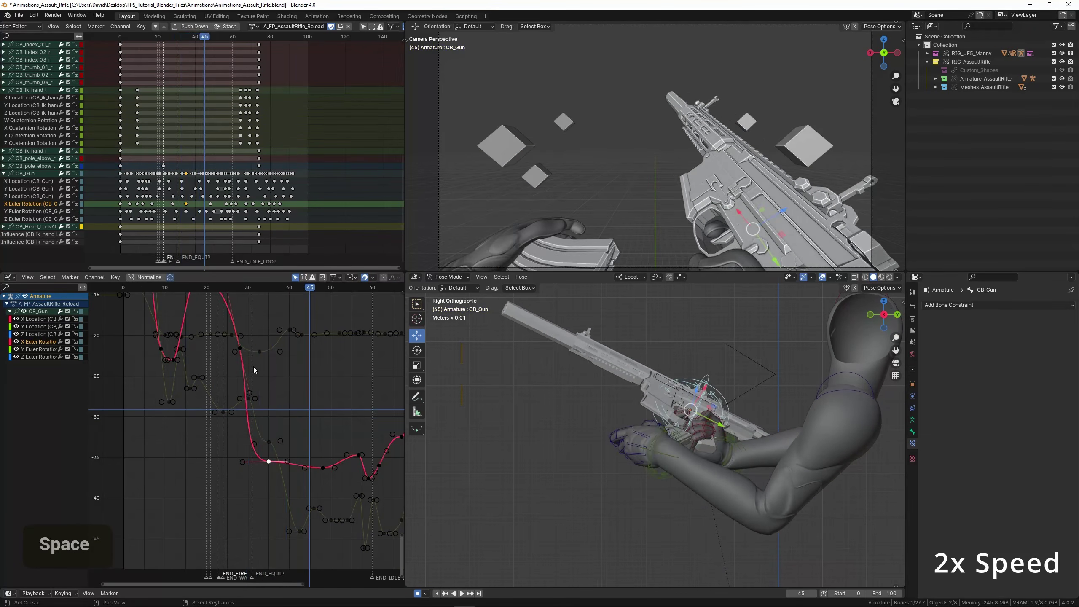
# Shift the low X Euler Rotation key later to frame 42 and replay the reload.
pyautogui.keyDown('shift'); pyautogui.moveTo(226, 342); pyautogui.dragTo(272, 374); pyautogui.keyUp('shift')
pyautogui.moveTo(278, 394); pyautogui.dragTo(233, 392, button='middle')
pyautogui.press('g')
pyautogui.click(250, 395)
pyautogui.click(158, 399)
pyautogui.press('space')
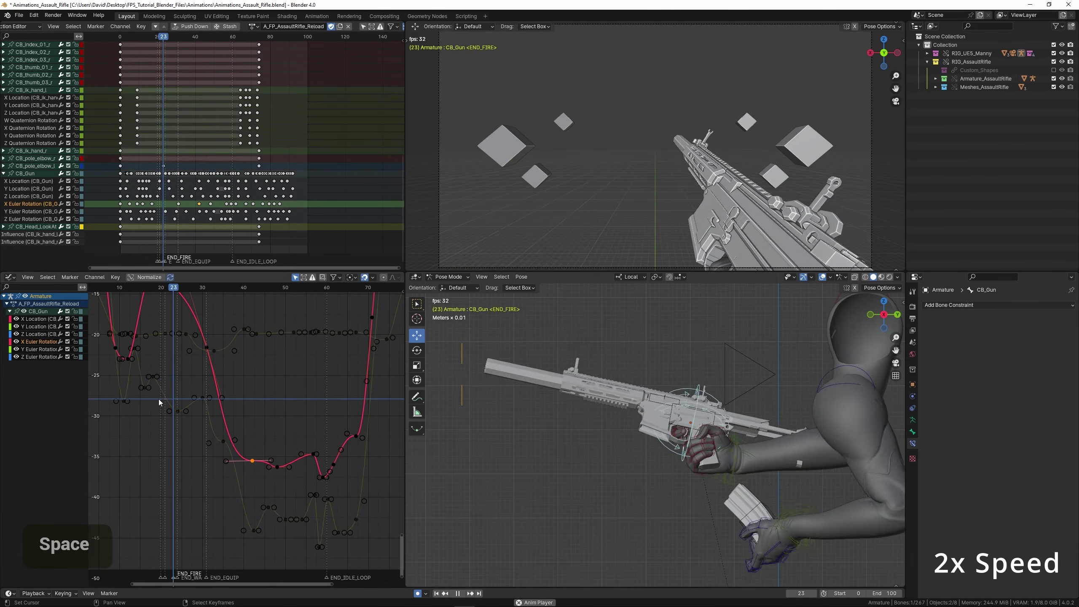
pyautogui.scroll(-4, 148, 400)
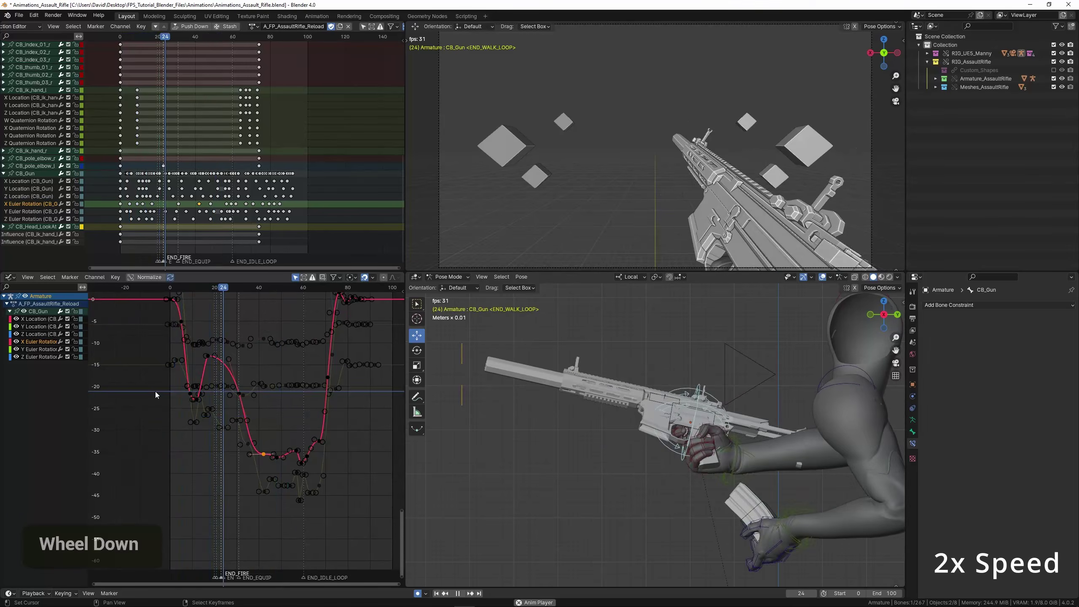
pyautogui.click(209, 413)
pyautogui.press('space')
# Move the low X Euler Rotation key to frame 38 at about −38 and check the playback.
pyautogui.scroll(4, 253, 439)
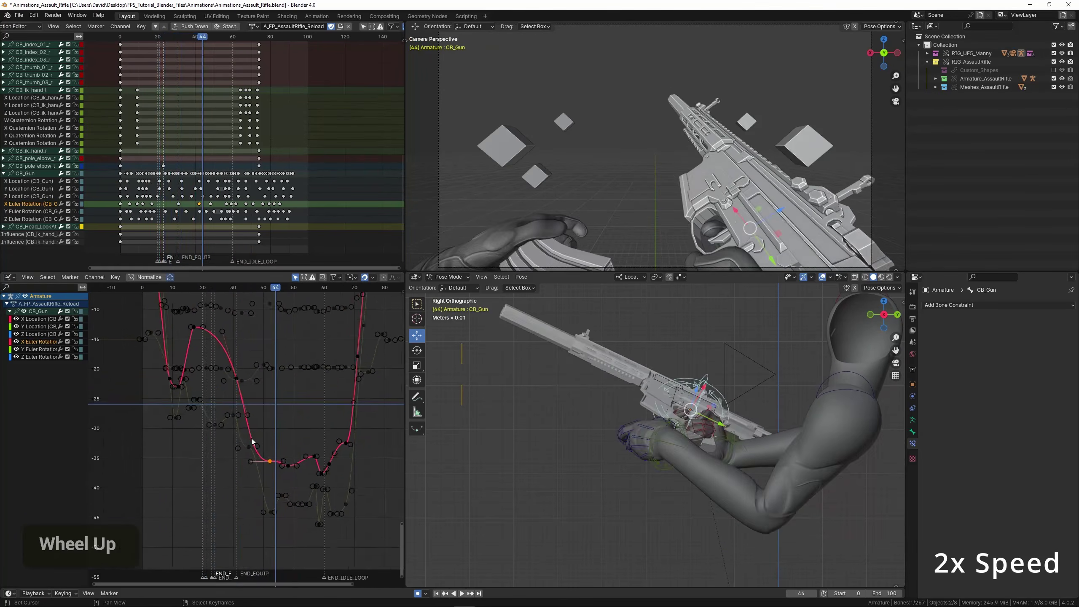
pyautogui.moveTo(252, 441); pyautogui.dragTo(236, 412, button='middle')
pyautogui.scroll(-1, 237, 402)
pyautogui.moveTo(246, 388); pyautogui.dragTo(233, 390)
pyautogui.scroll(4, 249, 432)
pyautogui.press('g')
pyautogui.click(234, 446)
pyautogui.click(190, 412)
pyautogui.press('space')
pyautogui.press('space')
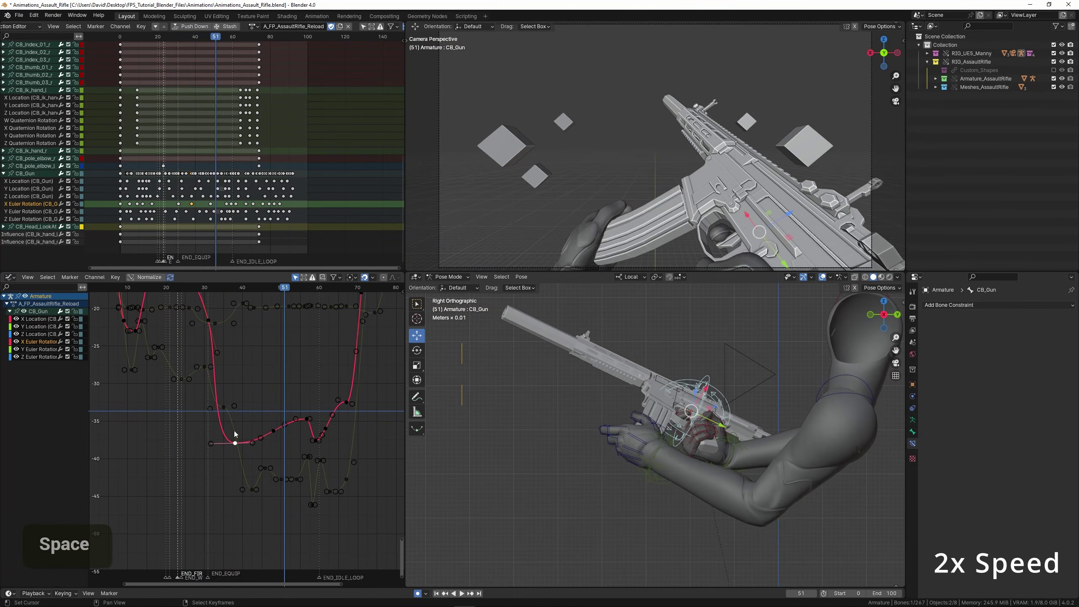
# Scale the low key's handles and raise the next X Euler Rotation key to about −32 at frame 47.
pyautogui.scroll(3, 244, 438)
pyautogui.press('s')
pyautogui.click(277, 439)
pyautogui.rightClick(280, 431)
pyautogui.press('g')
pyautogui.click(276, 393)
pyautogui.moveTo(209, 395); pyautogui.dragTo(300, 424)
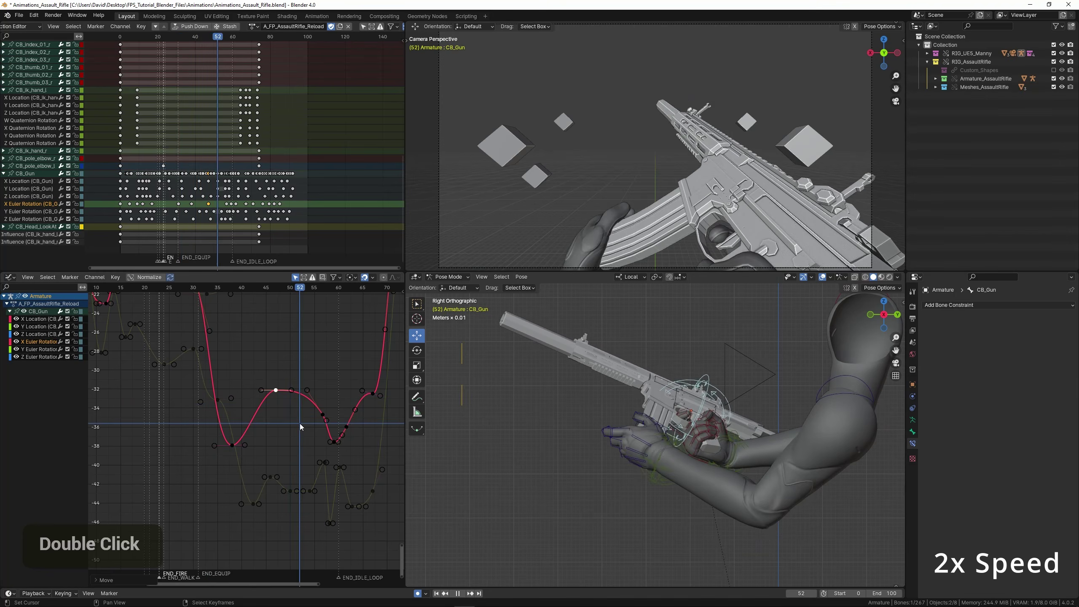
# Move the raised key to frame 46 at about −33, and insert an X Euler Rotation key near frame 50 at about −35.5.
pyautogui.press('space')
pyautogui.press('g')
pyautogui.click(301, 398)
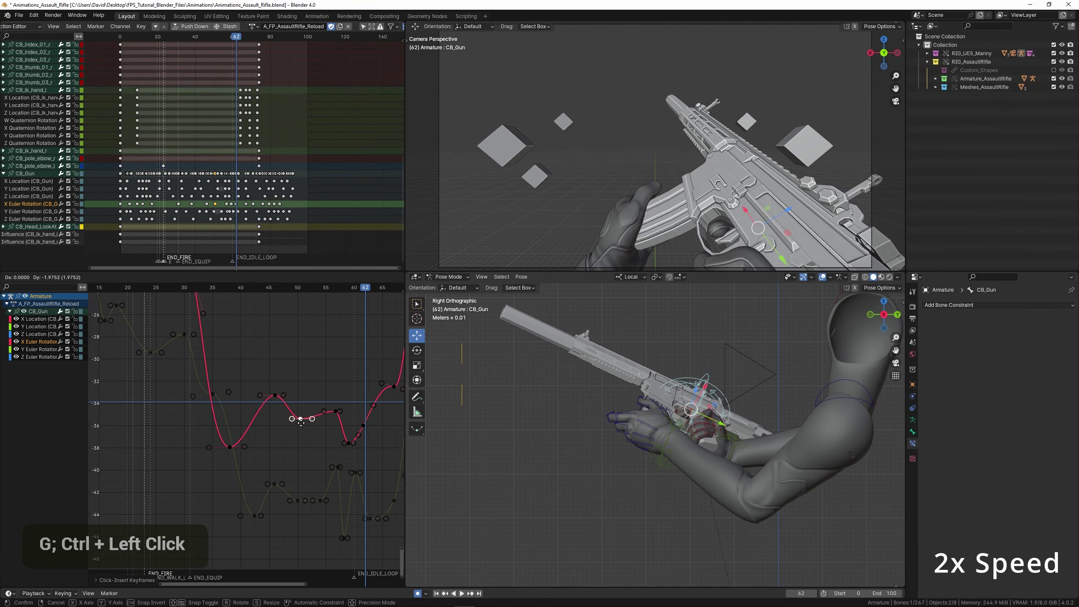
pyautogui.click(301, 422)
# Shift the X Euler Rotation keys near frames 46 and 50 about three frames earlier and shorten the frame 38 key's handles.
pyautogui.press('space')
pyautogui.scroll(2, 196, 412)
pyautogui.press('b')
pyautogui.moveTo(257, 376); pyautogui.dragTo(315, 425)
pyautogui.press('g')
pyautogui.press('x')
pyautogui.press('s')
pyautogui.click(169, 407)
pyautogui.press('space')
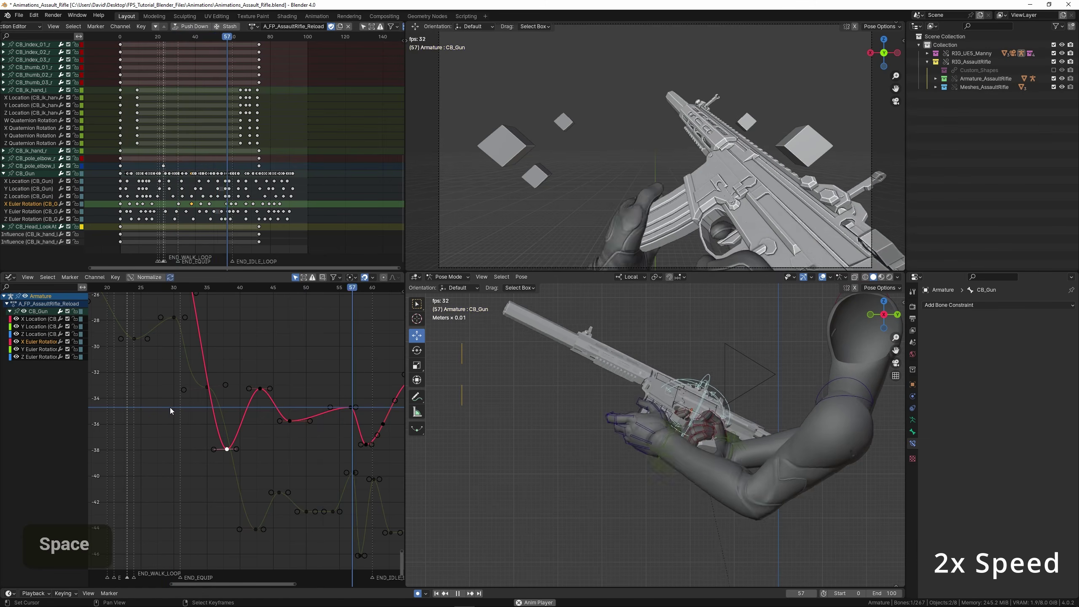
# Shift the three X Euler Rotation keys between frames 38 and 48 a few frames later while checking playback.
pyautogui.click(171, 407)
pyautogui.press('space')
pyautogui.press('b')
pyautogui.moveTo(246, 377); pyautogui.dragTo(298, 436)
pyautogui.press('g')
pyautogui.press('x')
pyautogui.click(310, 437)
pyautogui.click(151, 404)
pyautogui.press('space')
pyautogui.press('g')
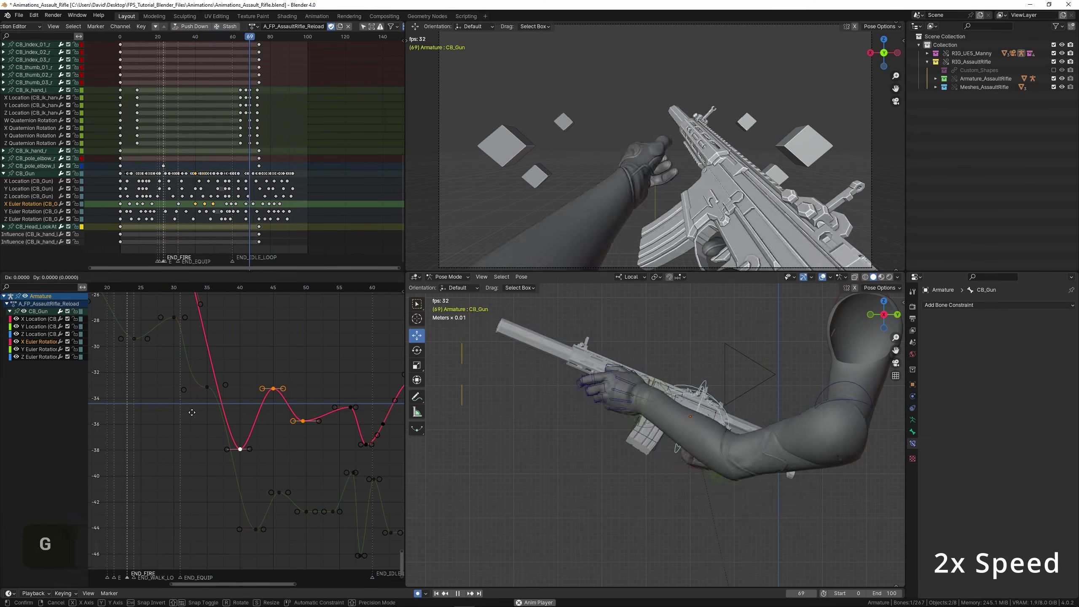
pyautogui.press('x')
pyautogui.doubleClick(200, 413)
# Move the same three X Euler Rotation keys earlier, placing the low key at frame 37, and replay the motion.
pyautogui.click(155, 391)
pyautogui.press('g')
pyautogui.press('x')
pyautogui.click(123, 391)
pyautogui.click(157, 392)
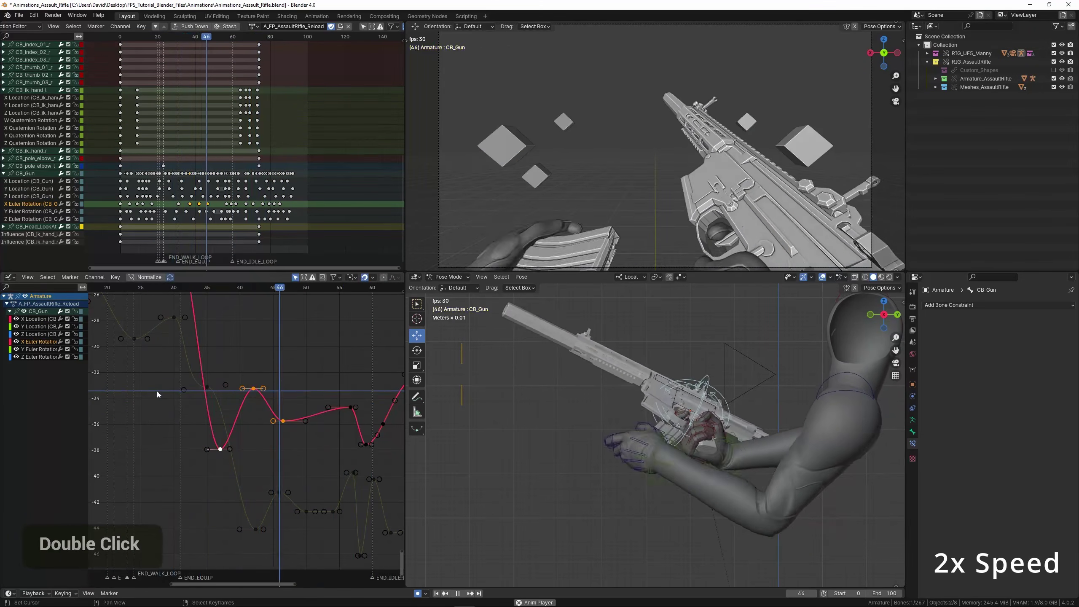
pyautogui.click(158, 392)
pyautogui.scroll(-6, 161, 392)
pyautogui.click(159, 380)
pyautogui.press('space')
# Focus the graph on the gun's X Location curve and shift its deepest dip and highest peak keys to frames 35 and 44.
pyautogui.click(254, 400)
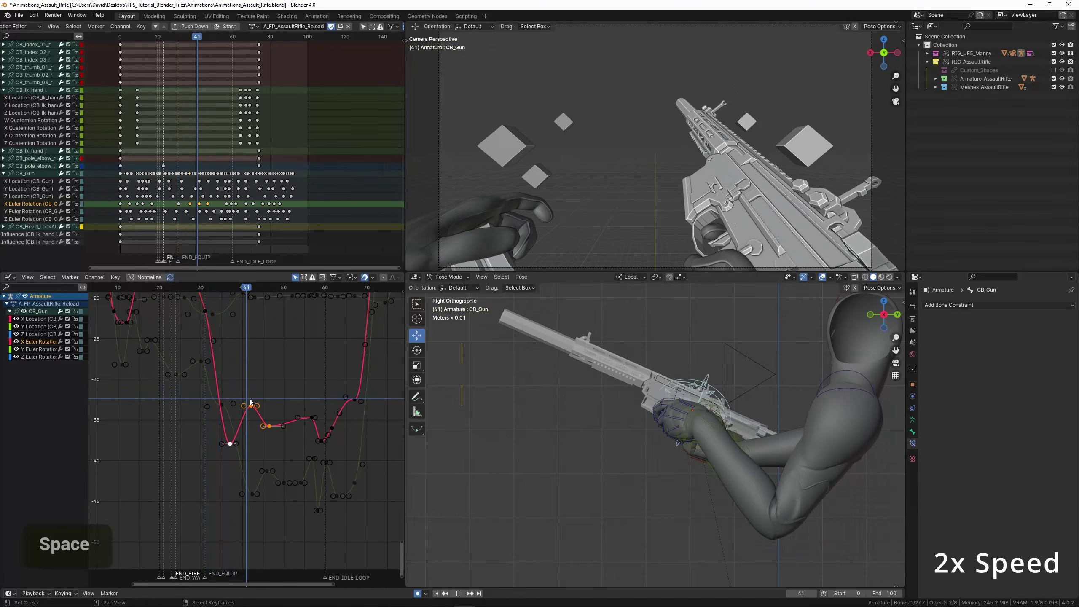
pyautogui.doubleClick(250, 366)
pyautogui.press('KP_Decimal')
pyautogui.scroll(3, 193, 498)
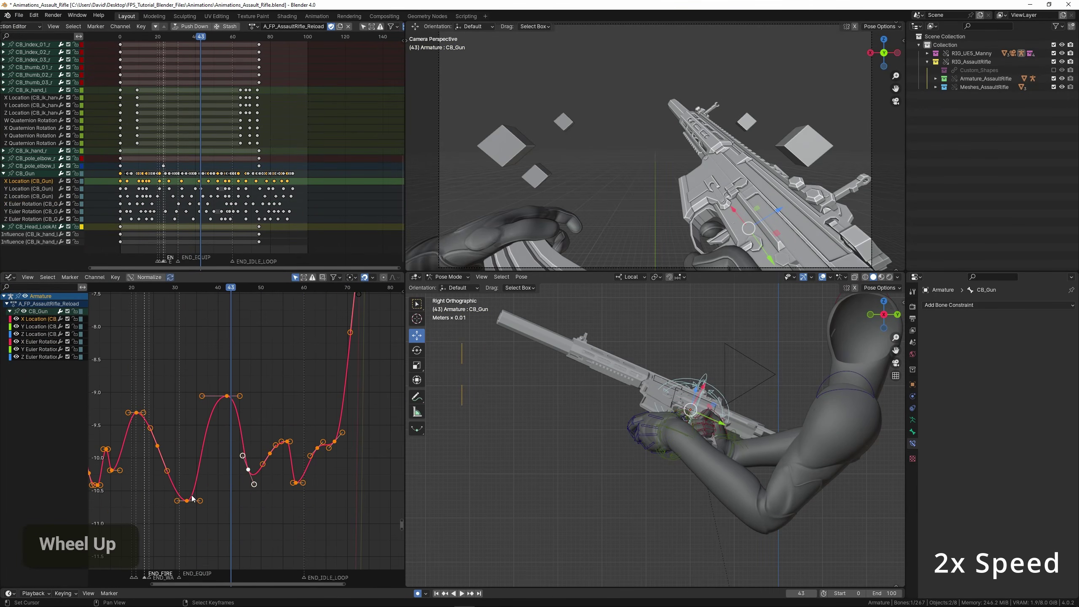
pyautogui.keyDown('shift'); pyautogui.click(228, 399); pyautogui.keyUp('shift')
pyautogui.scroll(2, 230, 404)
pyautogui.press('g')
pyautogui.press('x')
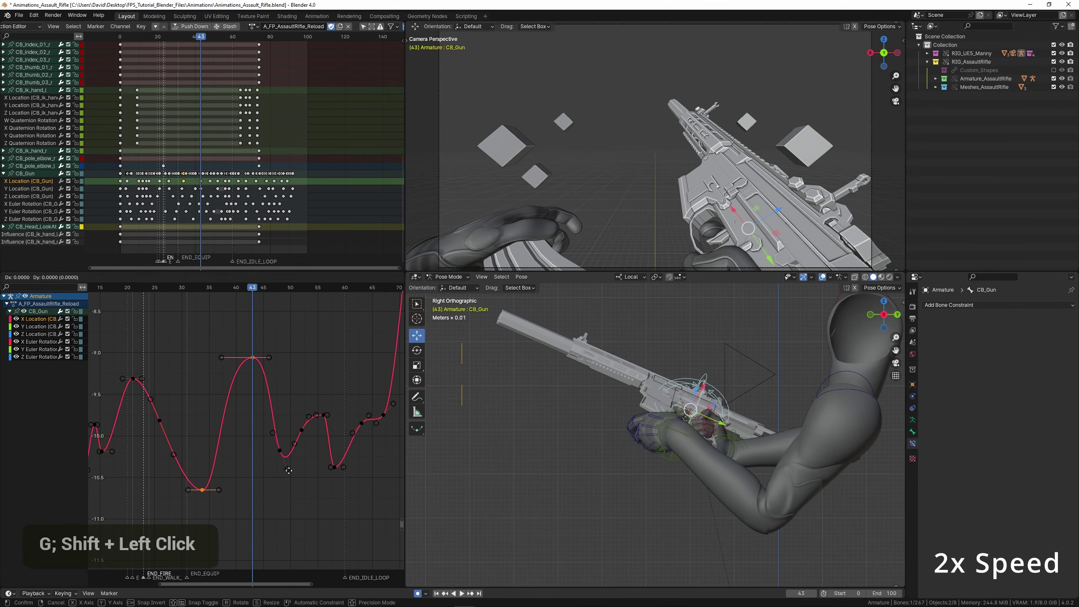
pyautogui.press('x')
pyautogui.click(294, 470)
pyautogui.click(159, 447)
pyautogui.press('space')
pyautogui.press('space')
# Remove the X Location key near frame 48 and raise the peak key at frame 44 to about −8.5.
pyautogui.moveTo(222, 454); pyautogui.dragTo(258, 453)
pyautogui.rightClick(279, 452)
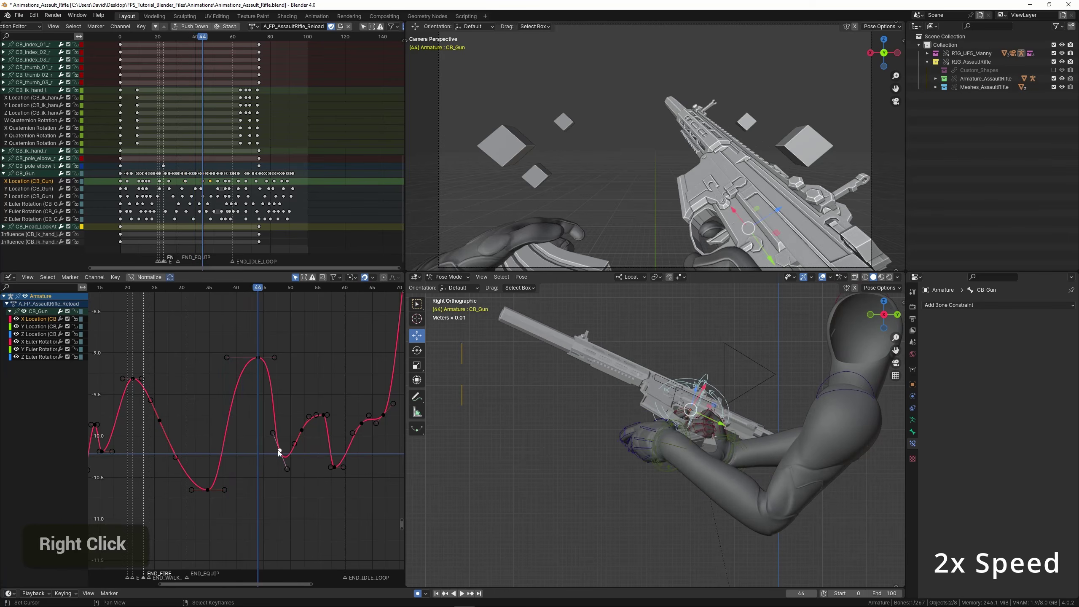
pyautogui.press('g')
pyautogui.click(257, 300)
pyautogui.click(178, 358)
pyautogui.press('space')
# Shift the X Location peak key to frame 43 and scale its handles slightly wider.
pyautogui.press('g')
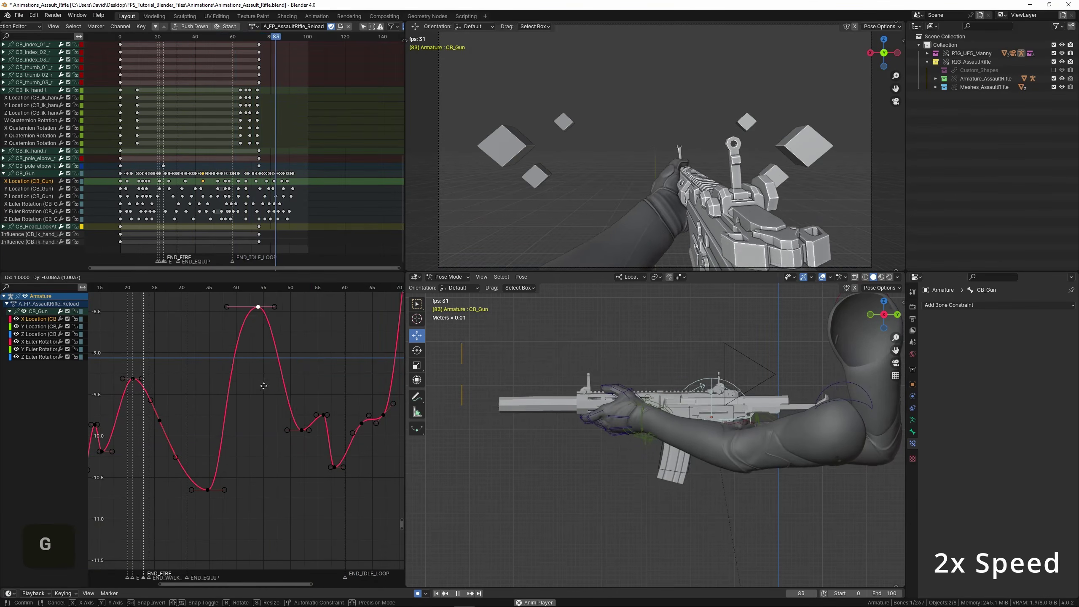
pyautogui.click(267, 391)
pyautogui.press('s')
pyautogui.click(267, 396)
# Lower the X Location dip key at frame 35 to about −11.3 and replay the animation.
pyautogui.rightClick(208, 491)
pyautogui.press('g')
pyautogui.click(208, 544)
pyautogui.click(149, 464)
pyautogui.press('space')
pyautogui.scroll(-2, 246, 361)
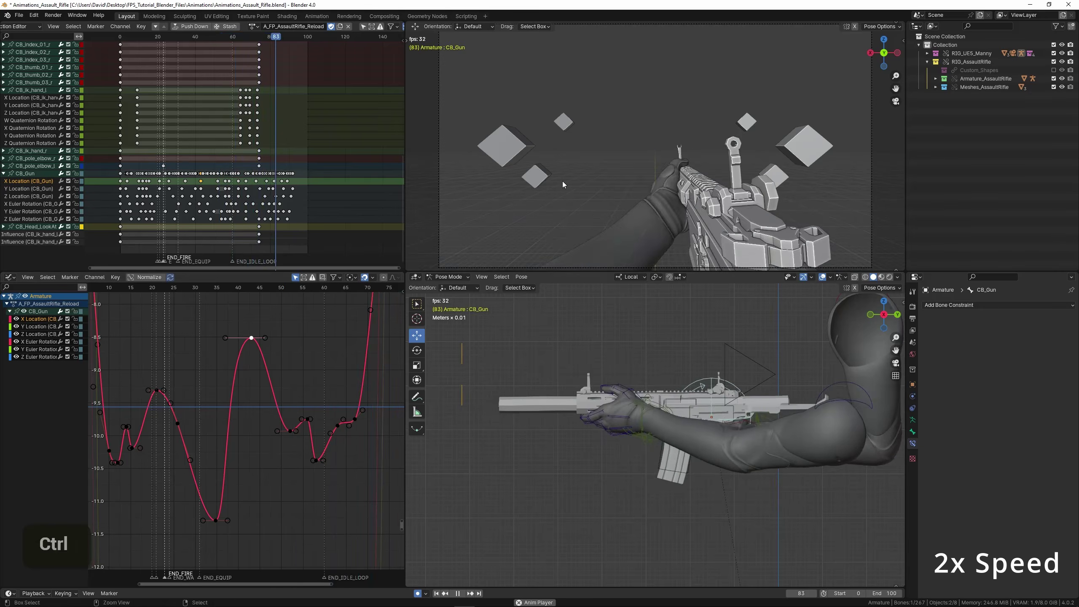
# Save the file and review the reload in the enlarged camera view.
pyautogui.hotkey('ctrl', 's')
pyautogui.hotkey('ctrl', 'space')
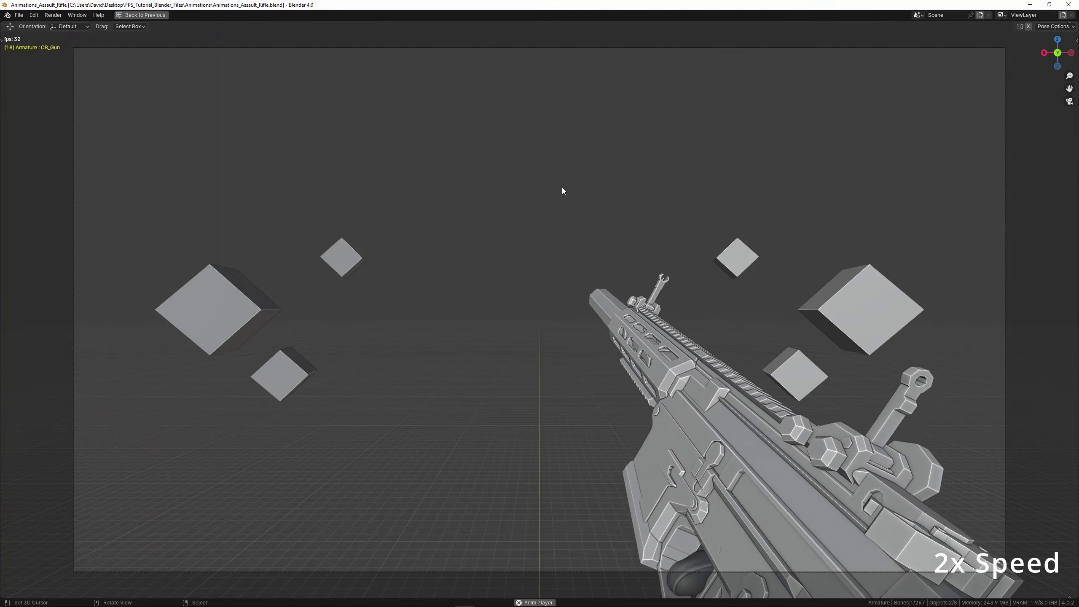
pyautogui.hotkey('ctrl', 'space')
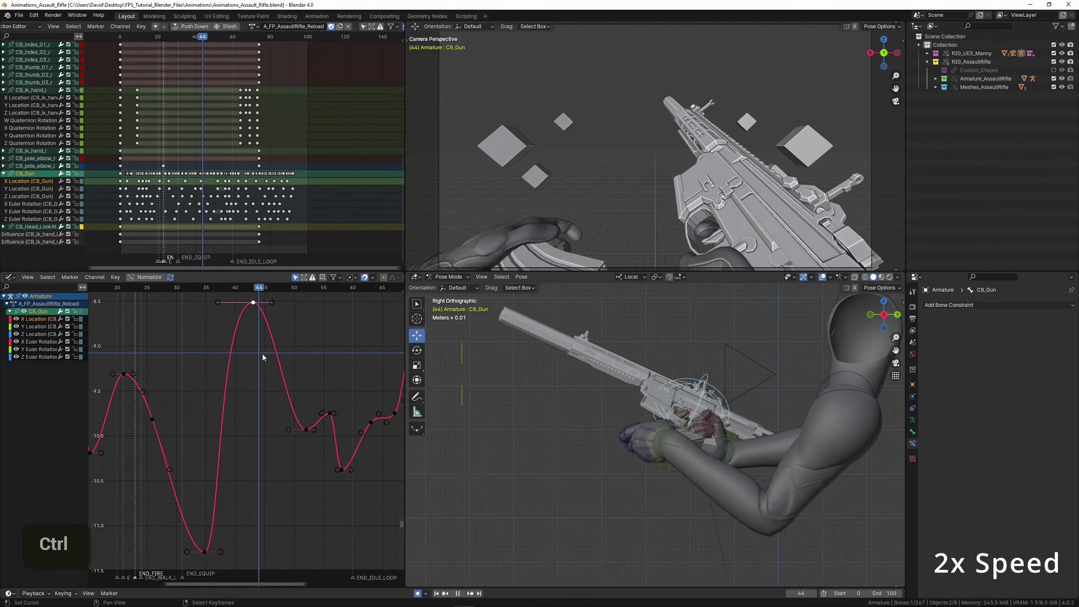
# Insert an X Location key after the peak and adjust it to about −9.3 at frame 48, checking the playback.
pyautogui.keyDown('ctrl'); pyautogui.click(278, 363); pyautogui.keyUp('ctrl')
pyautogui.press('space')
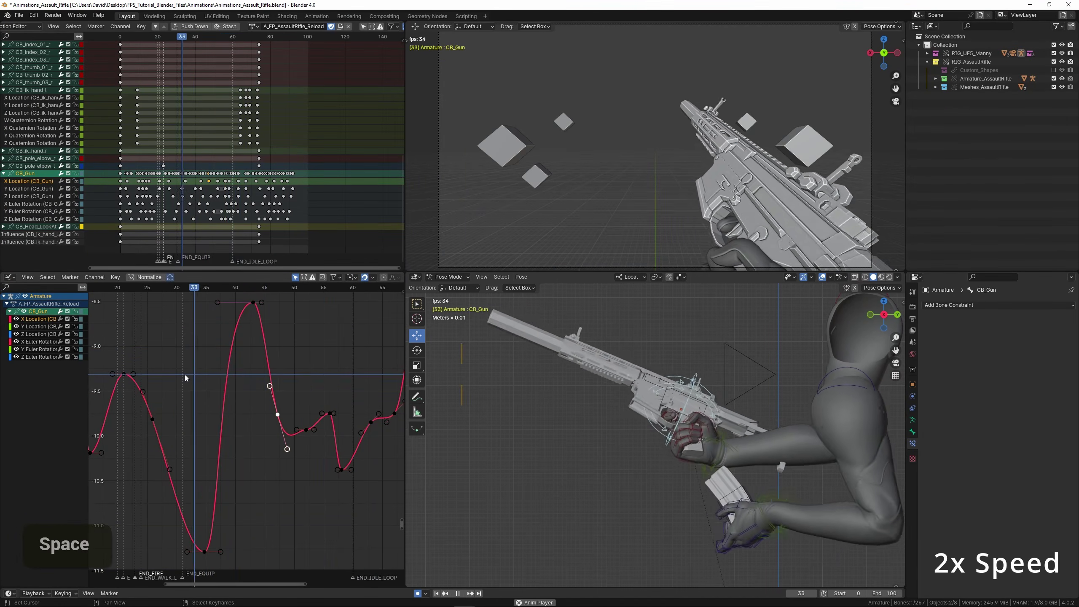
pyautogui.scroll(-2, 187, 373)
pyautogui.press('g')
pyautogui.click(287, 372)
pyautogui.keyDown('shift'); pyautogui.rightClick(194, 366); pyautogui.keyUp('shift')
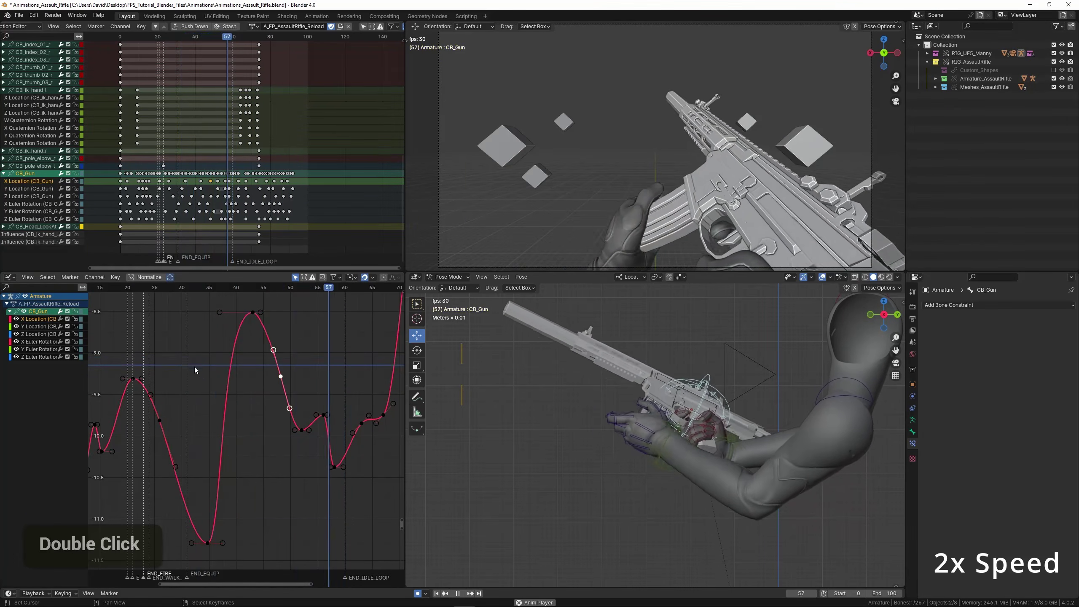
pyautogui.keyDown('shift'); pyautogui.rightClick(229, 361); pyautogui.keyUp('shift')
pyautogui.press('space')
# Focus the graph on the gun's Z Location curve and lower the key near frame 48 to about 153.5 at frame 47.
pyautogui.doubleClick(35, 334)
pyautogui.press('KP_Decimal')
pyautogui.scroll(3, 251, 366)
pyautogui.click(242, 353)
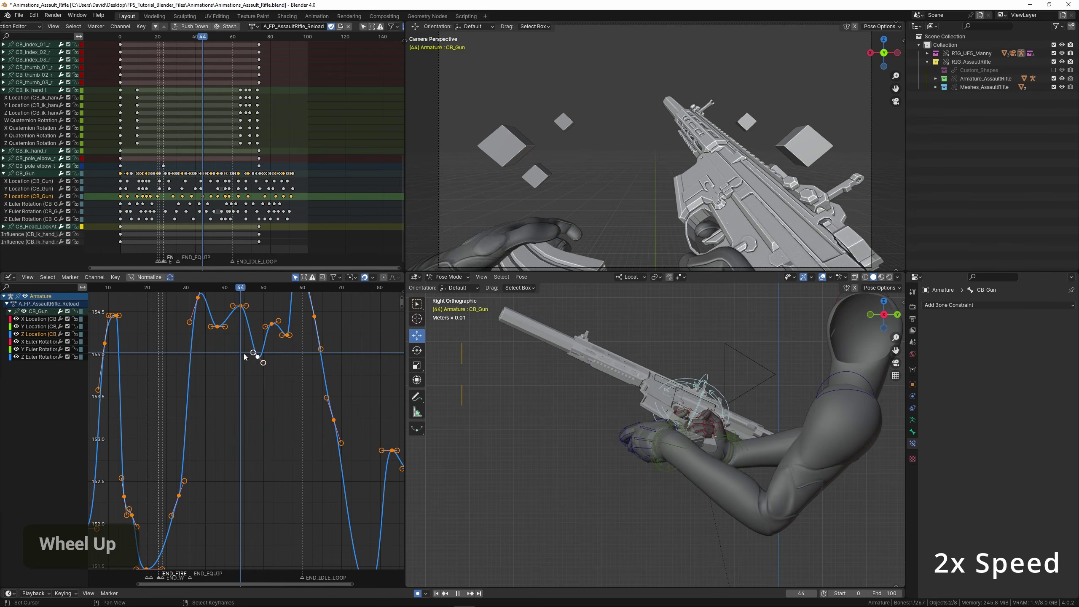
pyautogui.rightClick(258, 361)
pyautogui.press('g')
pyautogui.click(246, 395)
pyautogui.click(208, 370)
pyautogui.press('space')
pyautogui.press('g')
pyautogui.doubleClick(220, 377)
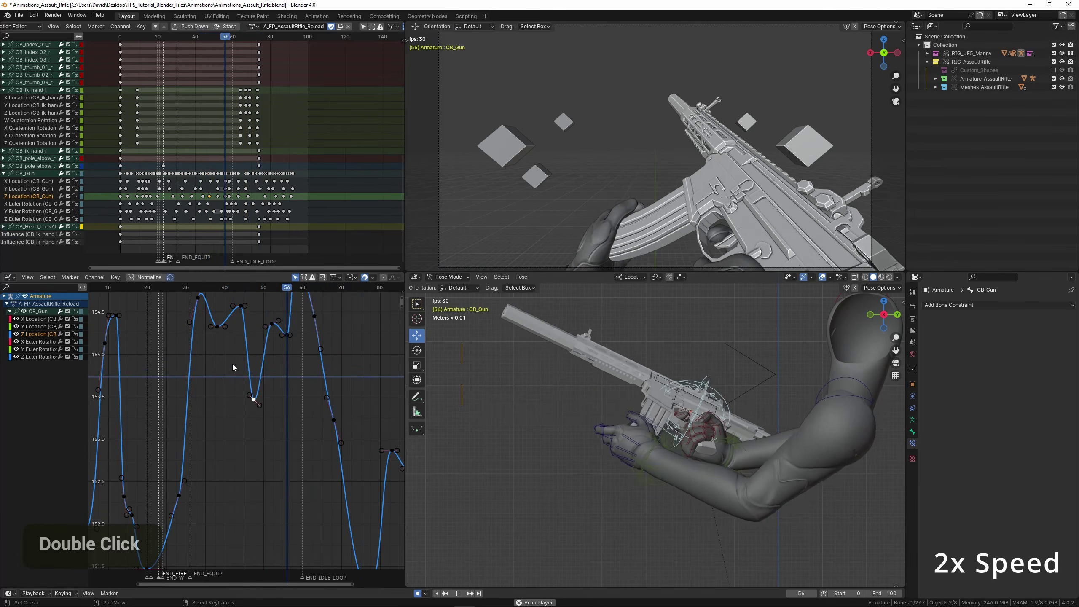
# Lower the Z Location key at frame 56 to about 153.9 and the key at frame 52 to about 154.2.
pyautogui.scroll(2, 285, 340)
pyautogui.moveTo(286, 336); pyautogui.dragTo(277, 368, button='middle')
pyautogui.rightClick(278, 368)
pyautogui.press('g')
pyautogui.click(278, 385)
pyautogui.rightClick(259, 352)
pyautogui.press('g')
pyautogui.doubleClick(204, 371)
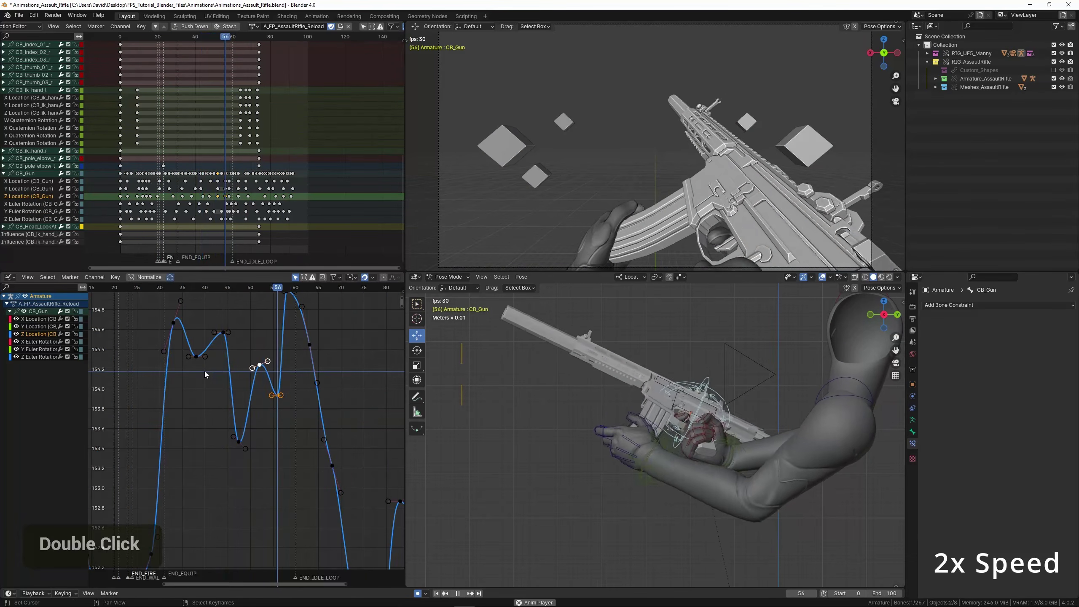
# Lower the Z Location keys at frames 38 and 44 together by about 0.2.
pyautogui.press('b')
pyautogui.press('g')
pyautogui.doubleClick(217, 357)
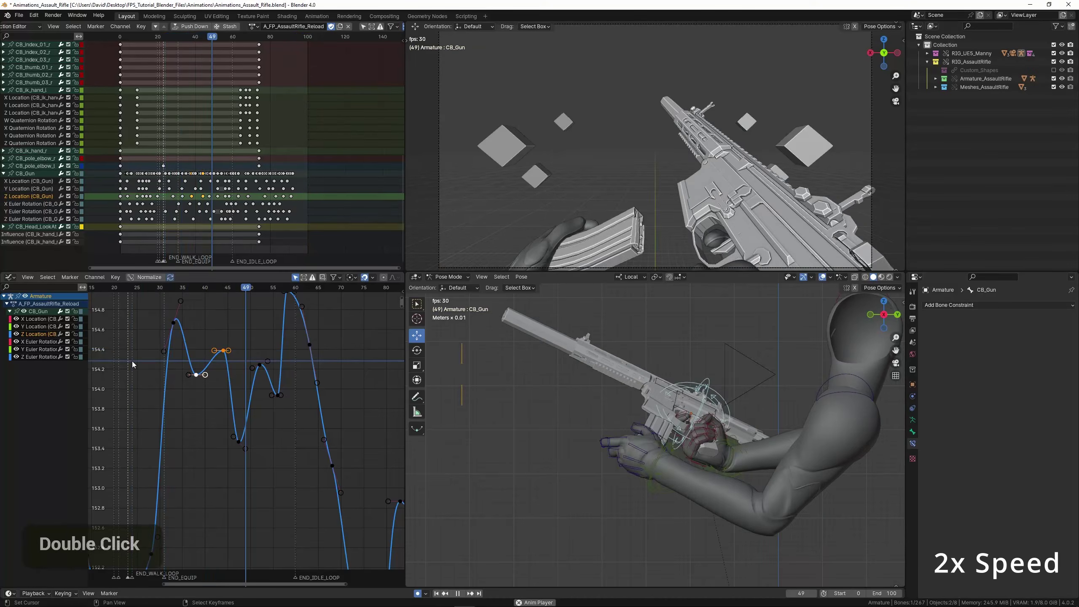
# Raise the Z Location peak key at frame 33 to about 155.3 and replay the motion.
pyautogui.press('space')
pyautogui.moveTo(183, 358); pyautogui.dragTo(212, 422, button='middle')
pyautogui.press('g')
pyautogui.click(135, 364)
pyautogui.press('space')
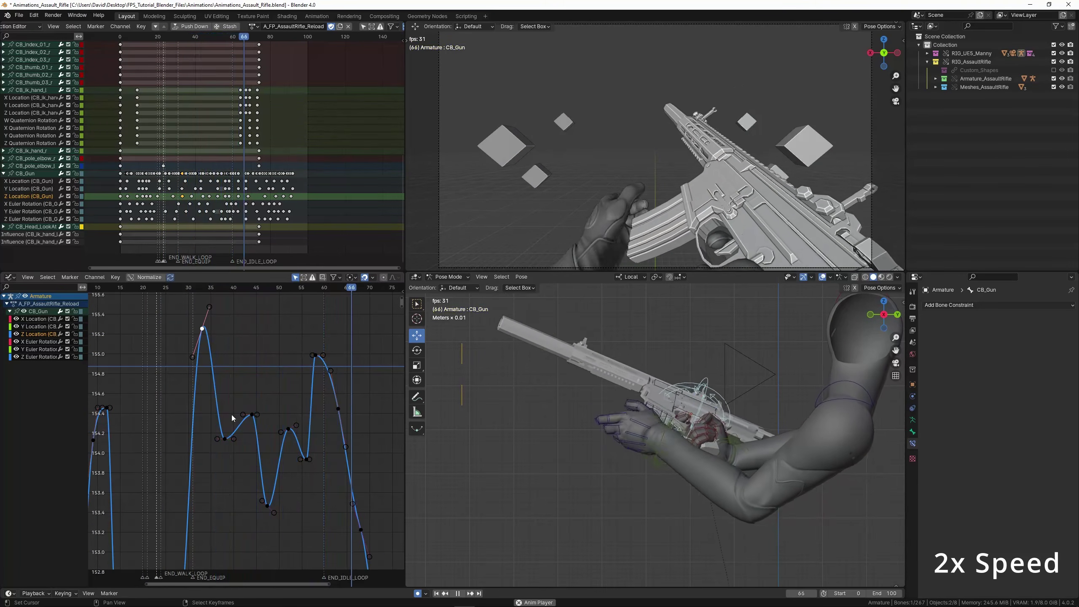
# Raise the Z Location low key near frame 47 to about 154.1, shifting it to frame 46, and replay.
pyautogui.press('space')
pyautogui.press('g')
pyautogui.click(266, 426)
pyautogui.press('space')
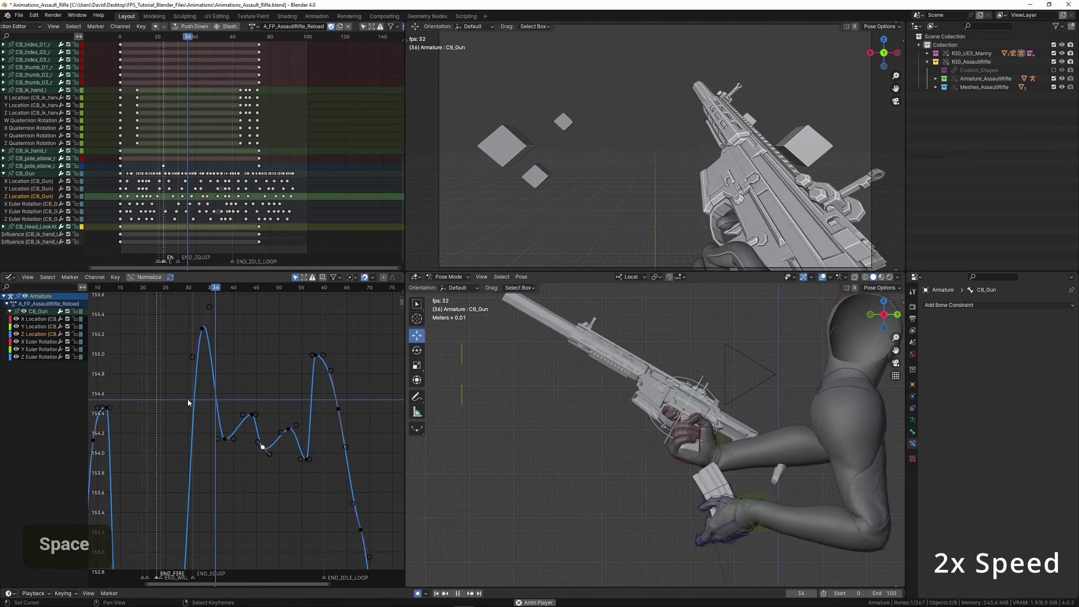
pyautogui.scroll(-2, 175, 396)
# Save the Z Location edits and check the full reload through the maximized camera view.
pyautogui.hotkey('ctrl', 's')
pyautogui.hotkey('ctrl', 'space')
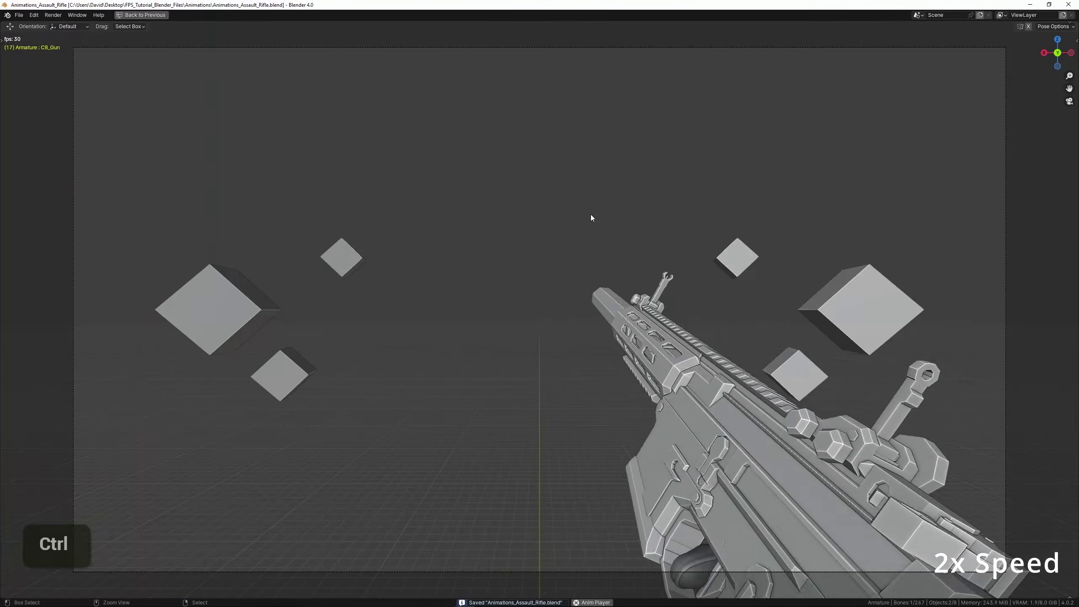
pyautogui.hotkey('ctrl', 'space')
pyautogui.press('space')
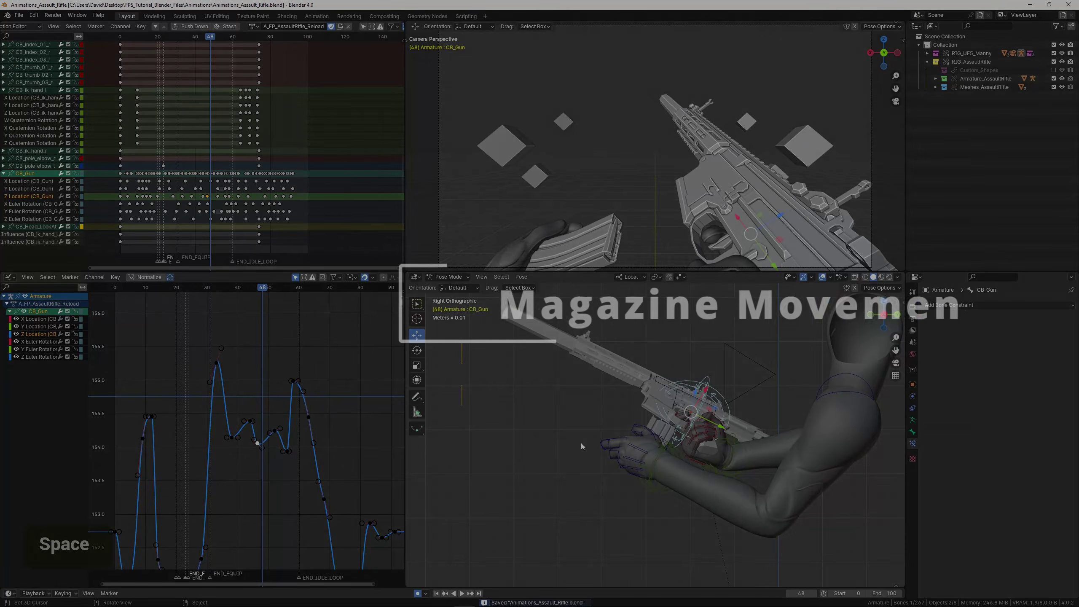
# Replay the reload up to frame 61, select the rifle's Magazine bone and save the file.
pyautogui.scroll(-1, 587, 426)
pyautogui.moveTo(587, 426); pyautogui.dragTo(613, 418, button='middle')
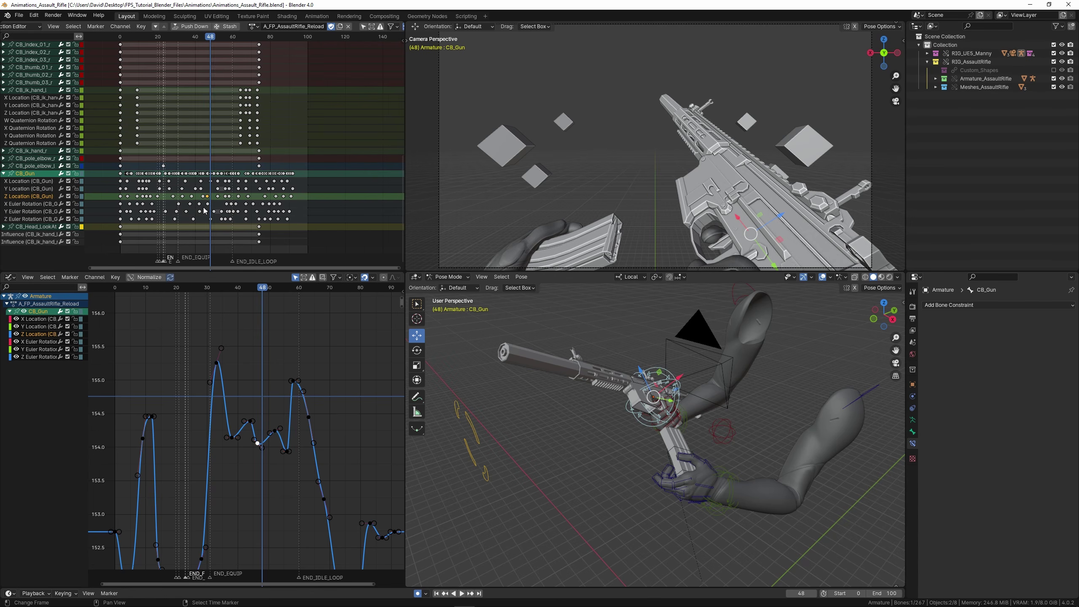
pyautogui.press('space')
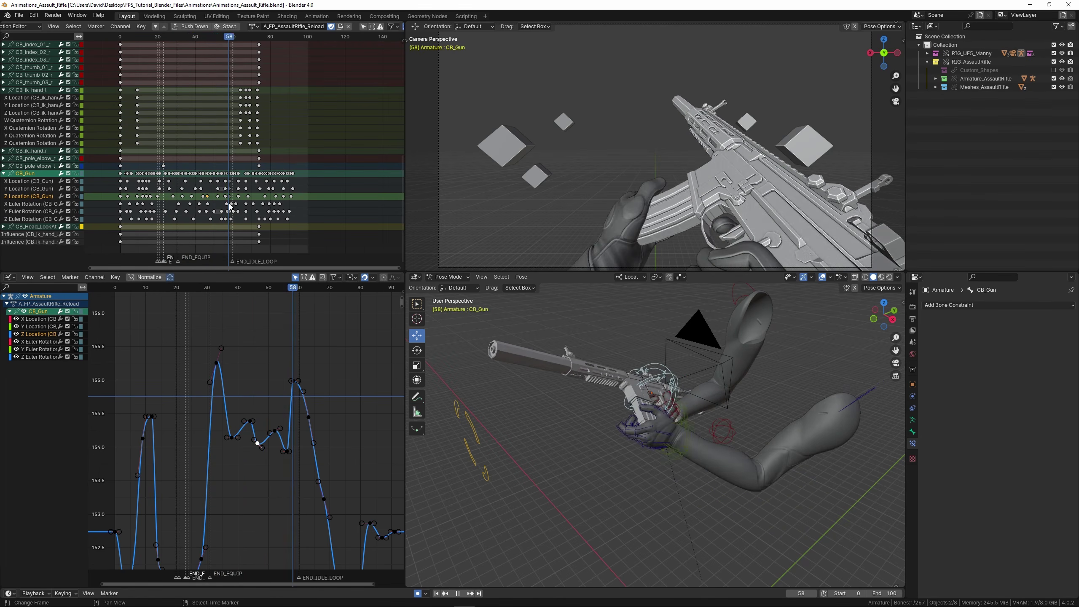
pyautogui.press('space')
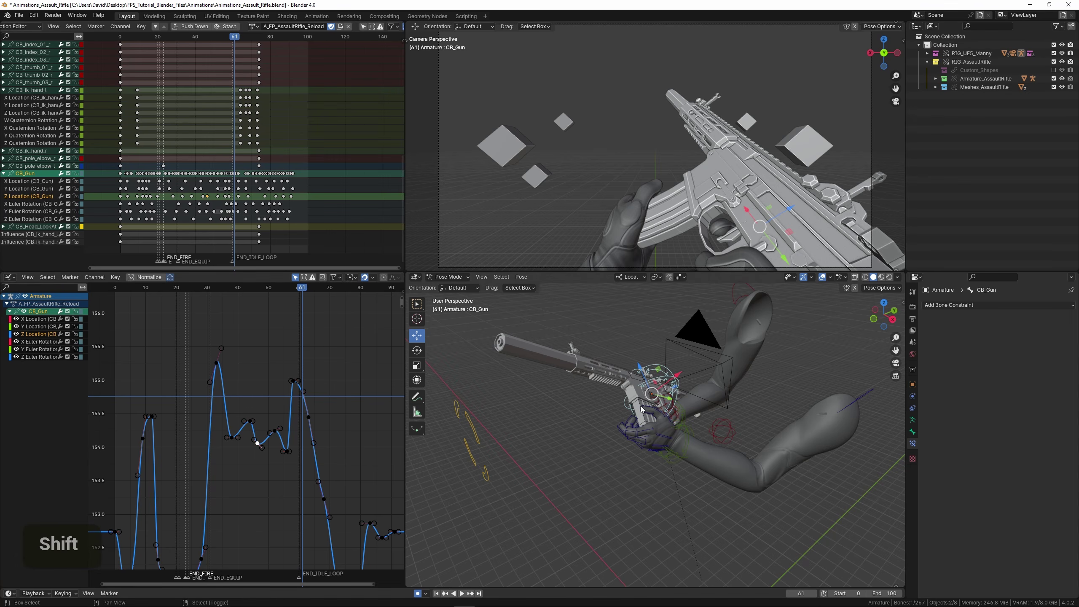
pyautogui.scroll(3, 643, 411)
pyautogui.moveTo(643, 411); pyautogui.dragTo(652, 404, button='middle')
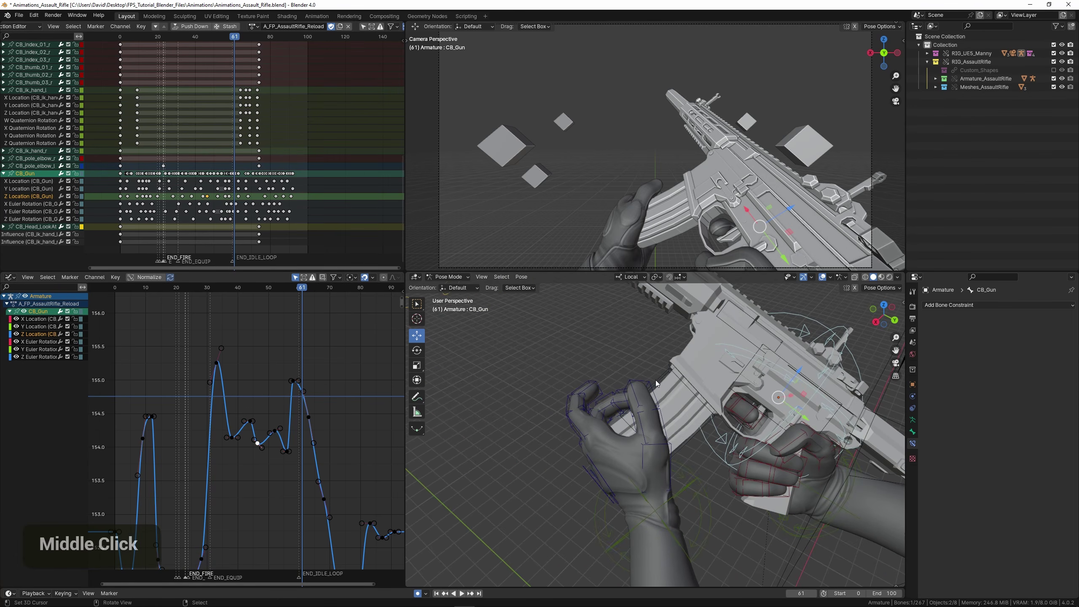
pyautogui.rightClick(656, 384)
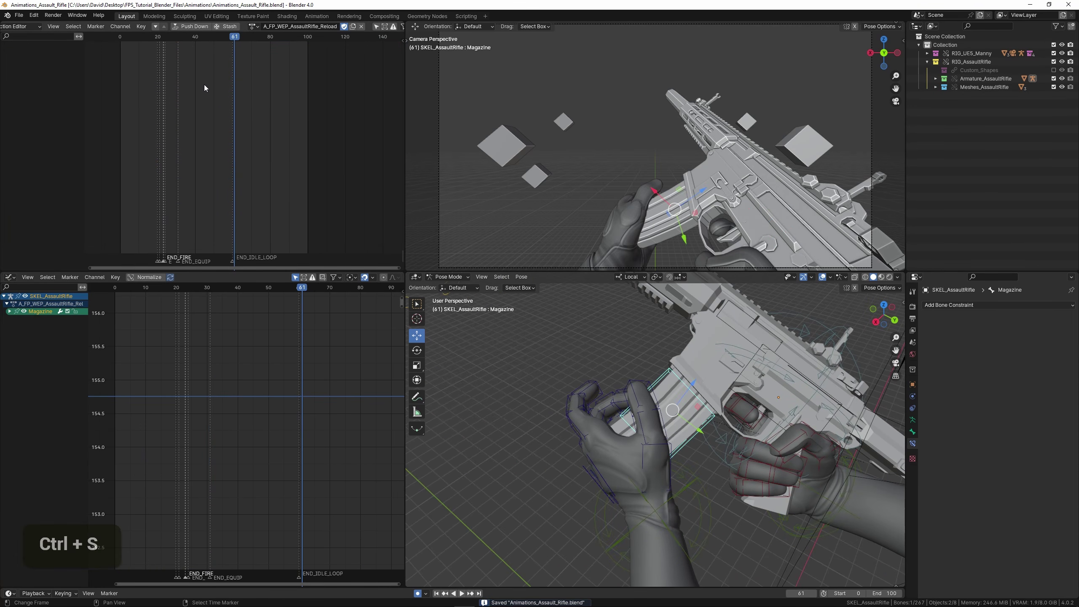
# Scrub the magazine's keyframes and rotate the magazine at frame 14, just after it leaves the rifle.
pyautogui.moveTo(208, 106); pyautogui.dragTo(221, 123, button='middle')
pyautogui.moveTo(143, 110); pyautogui.dragTo(331, 137)
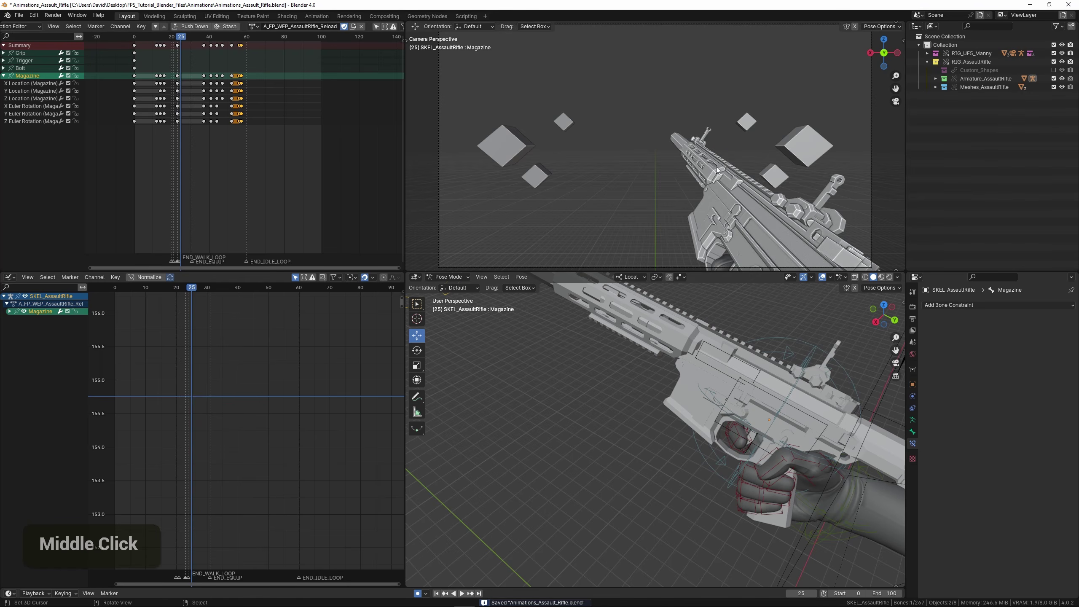
pyautogui.moveTo(161, 121)
pyautogui.mouseDown()
pyautogui.moveTo(140, 125)
pyautogui.moveTo(179, 114)
pyautogui.mouseUp()
pyautogui.scroll(6, 155, 125)
pyautogui.click(174, 115)
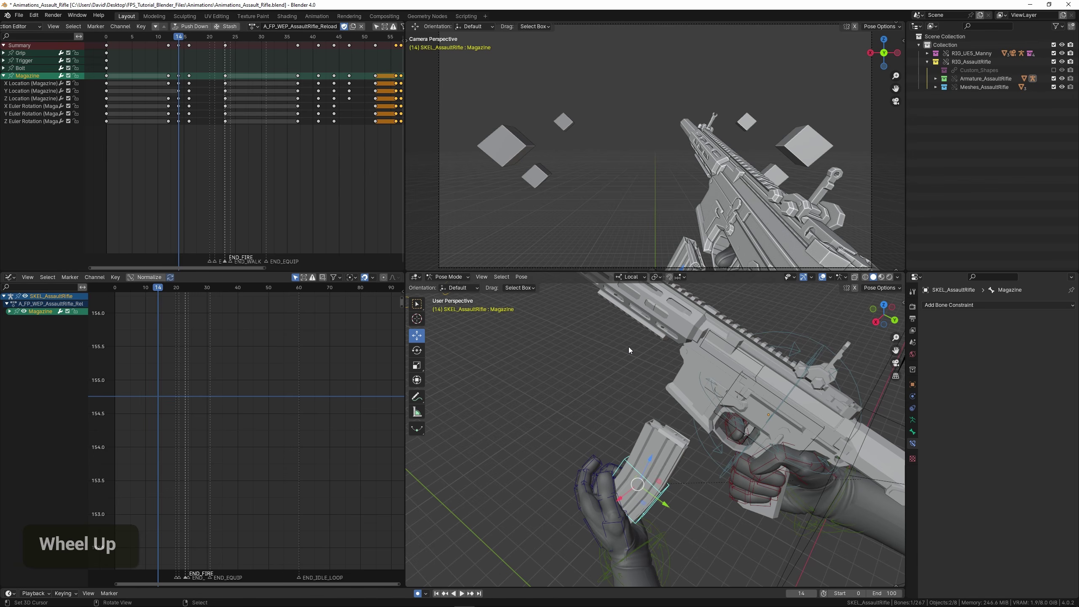
pyautogui.press('KP_Decimal')
pyautogui.scroll(-2, 616, 351)
pyautogui.moveTo(605, 353); pyautogui.dragTo(645, 357, button='middle')
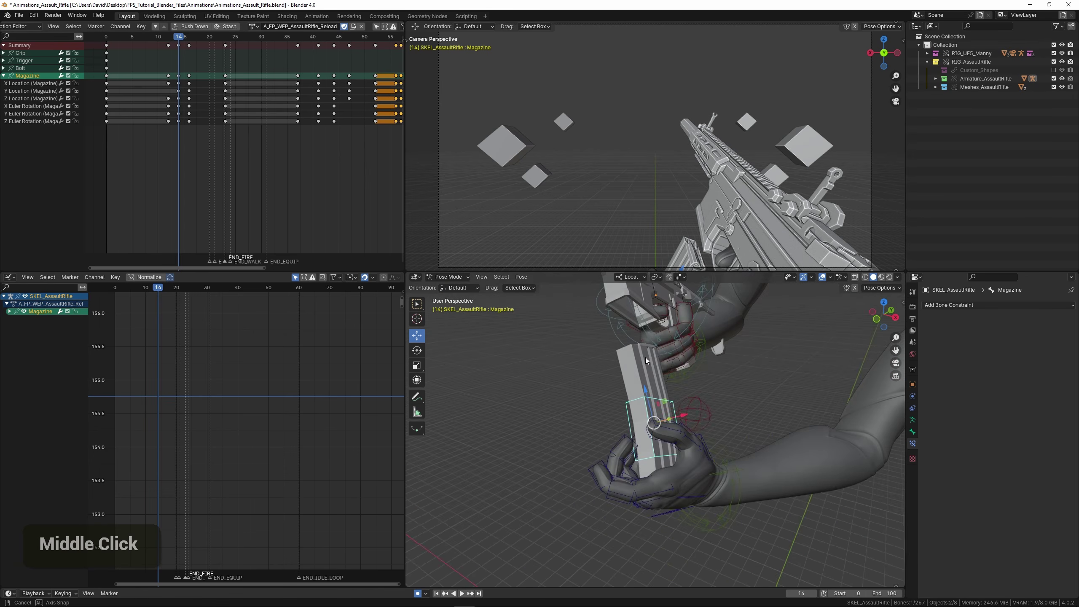
pyautogui.scroll(3, 654, 378)
pyautogui.press('r')
pyautogui.click(701, 387)
# Refine the magazine's position and tilt at frame 14 with alternating small moves and rotations.
pyautogui.press('g')
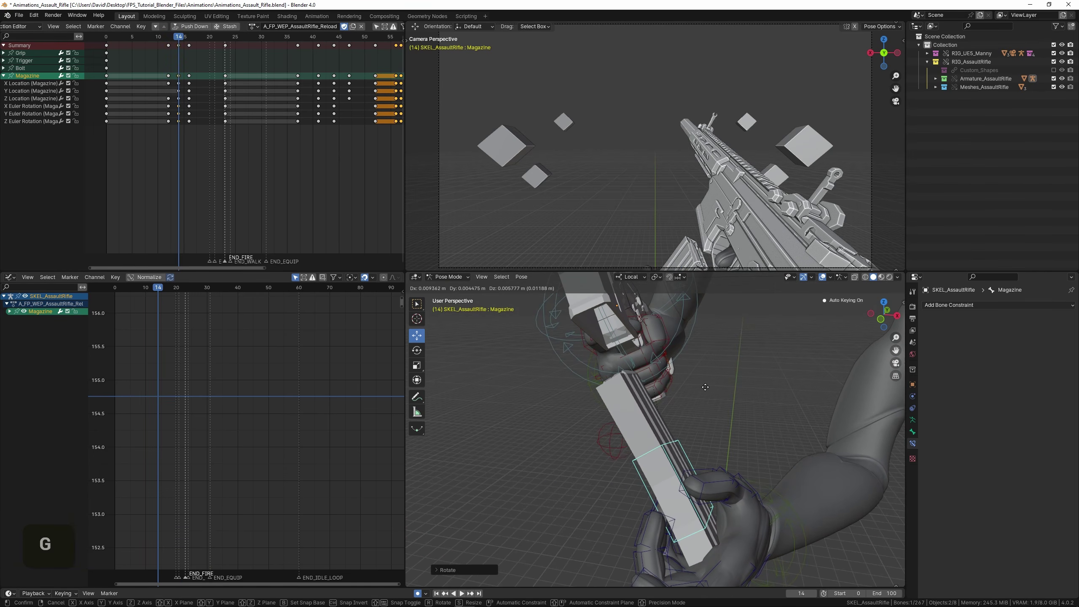
pyautogui.moveTo(693, 384); pyautogui.dragTo(726, 389, button='middle')
pyautogui.press('r')
pyautogui.press('g')
pyautogui.press('r')
pyautogui.click(701, 375)
pyautogui.press('g')
pyautogui.click(680, 371)
pyautogui.press('r')
pyautogui.click(717, 385)
# At frame 13, shift the magazine along the X axis and rotate it slightly to line up with the magazine well.
pyautogui.moveTo(180, 125); pyautogui.dragTo(174, 123)
pyautogui.keyDown('shift'); pyautogui.moveTo(551, 328); pyautogui.dragTo(719, 386, button='middle'); pyautogui.keyUp('shift')
pyautogui.scroll(2, 677, 350)
pyautogui.moveTo(676, 350); pyautogui.dragTo(615, 325, button='middle')
pyautogui.press('g')
pyautogui.moveTo(684, 319); pyautogui.dragTo(701, 398, button='middle')
pyautogui.press('x')
pyautogui.click(695, 343)
pyautogui.press('r')
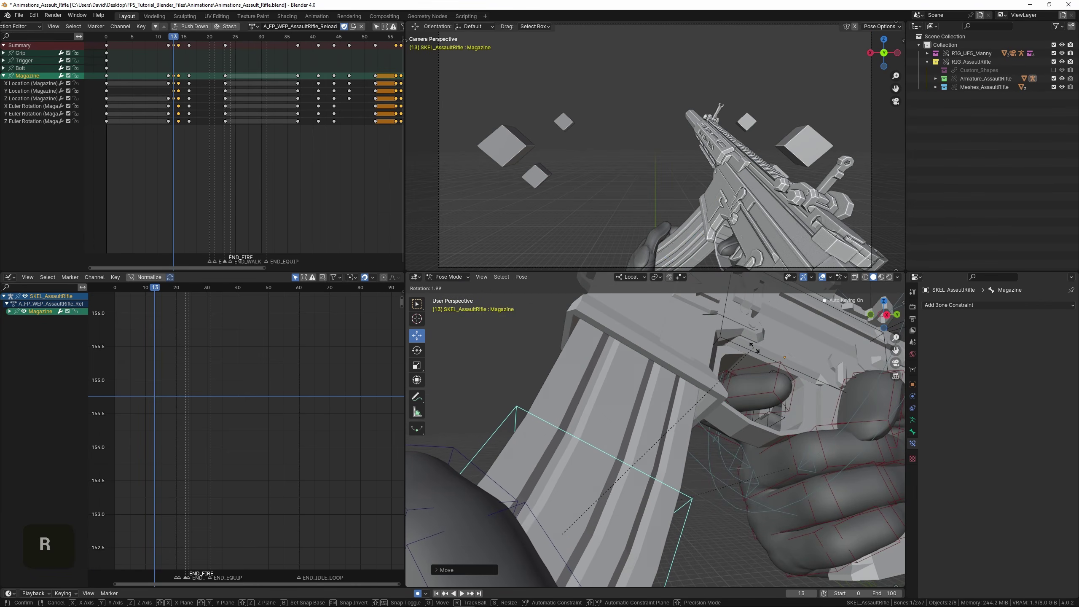
pyautogui.moveTo(728, 352); pyautogui.dragTo(675, 374, button='middle')
# Check frames 12 to 15, then rotate the magazine at frame 16 about its local Y axis and refine its tilt.
pyautogui.press('Left')
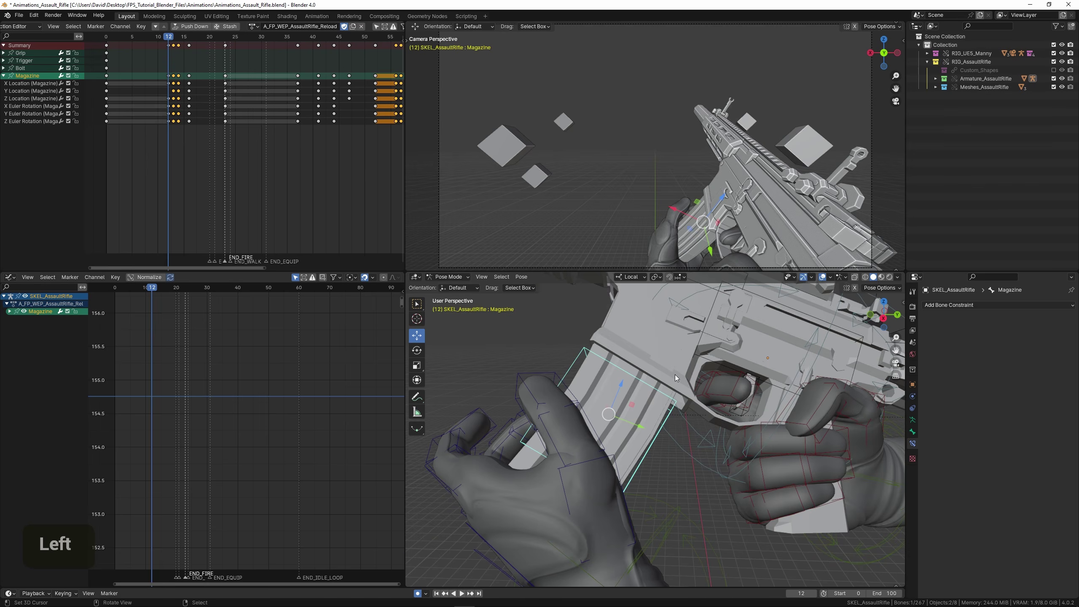
pyautogui.press('Right')
pyautogui.press('Right')
pyautogui.press('Right')
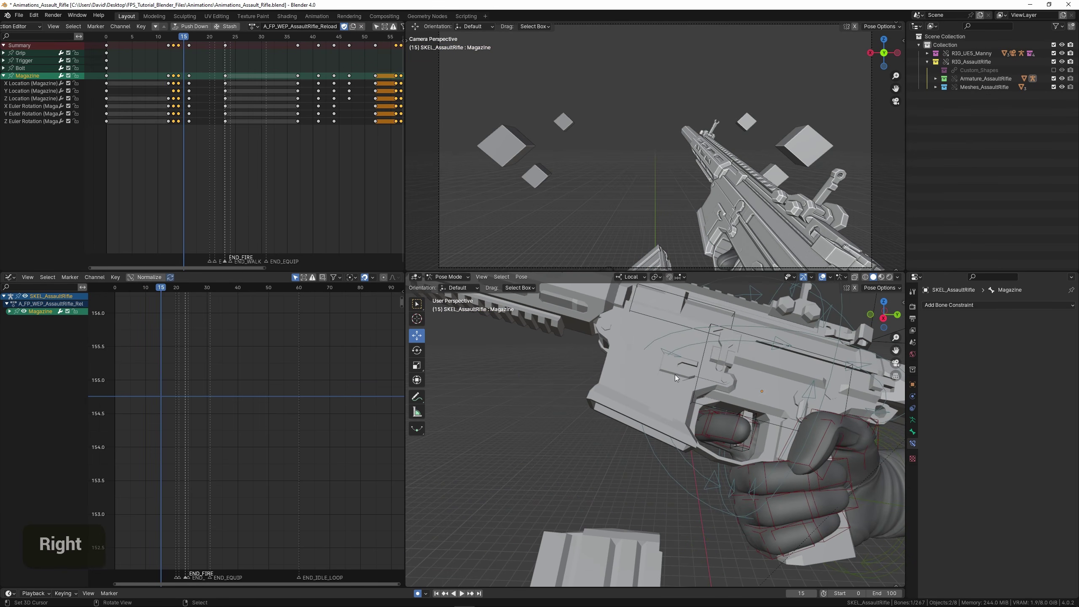
pyautogui.press('Right')
pyautogui.scroll(-3, 675, 374)
pyautogui.moveTo(671, 416); pyautogui.dragTo(648, 419, button='middle')
pyautogui.moveTo(648, 419); pyautogui.dragTo(670, 369, button='middle')
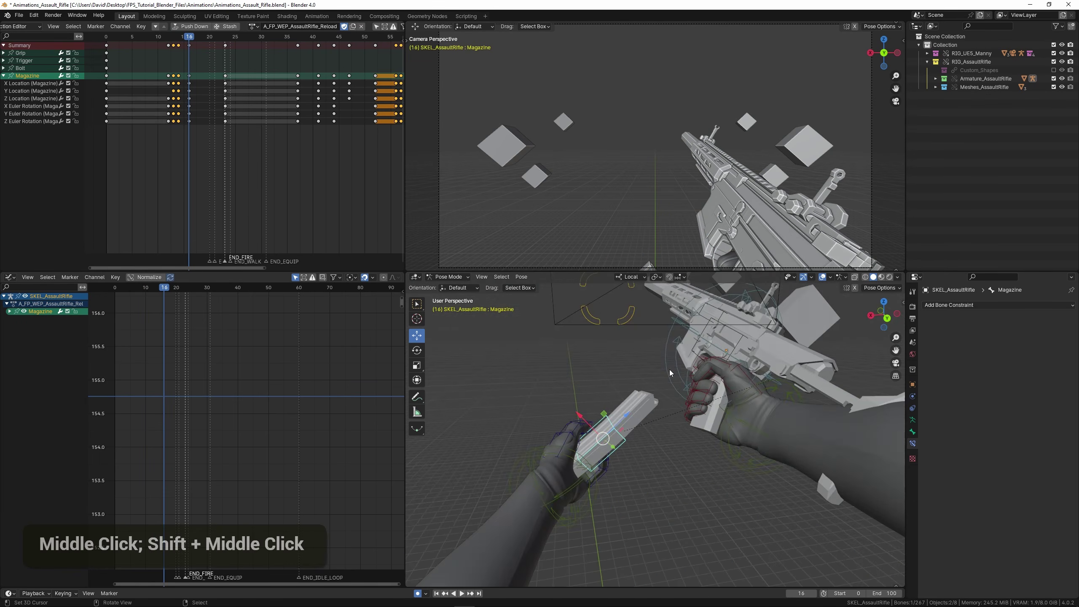
pyautogui.scroll(2, 669, 374)
pyautogui.press('g')
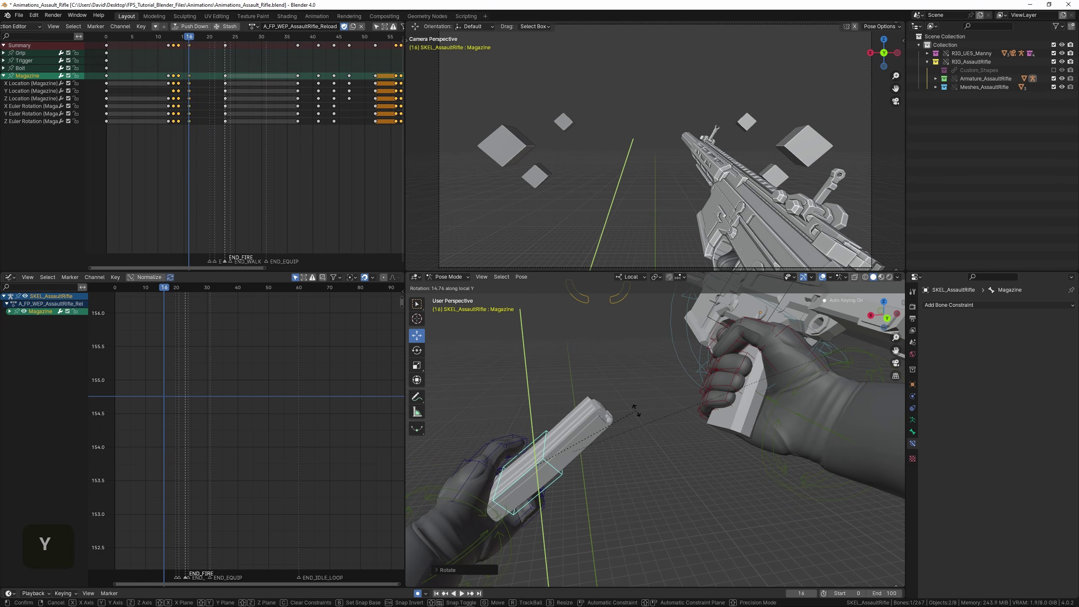
pyautogui.click(647, 431)
pyautogui.click(650, 411)
pyautogui.press('r')
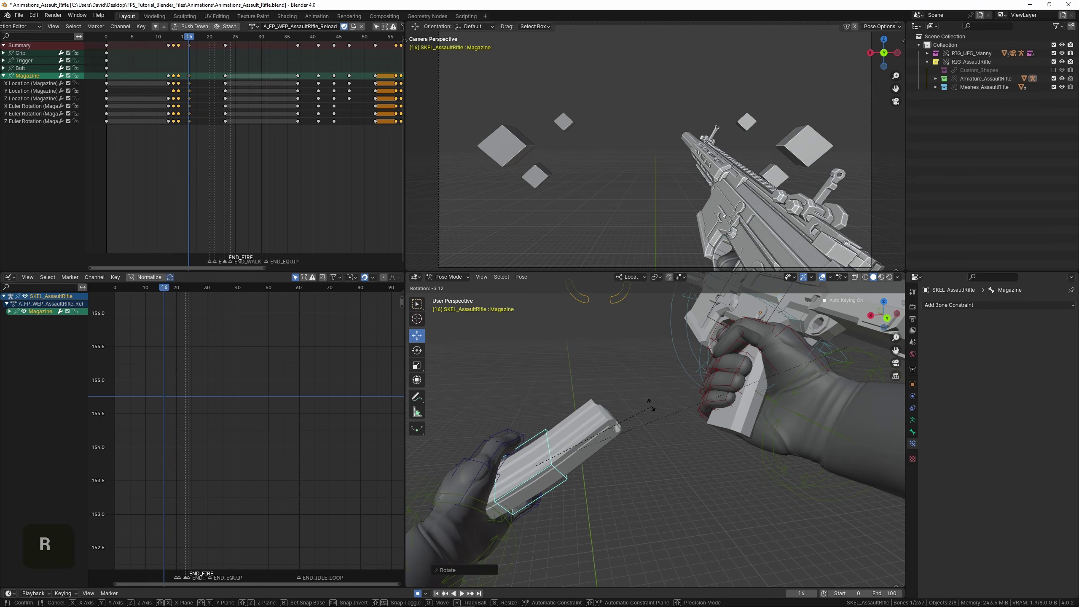
pyautogui.click(651, 405)
# Play the reload to check the magazine's motion out of the rifle.
pyautogui.click(158, 188)
pyautogui.press('space')
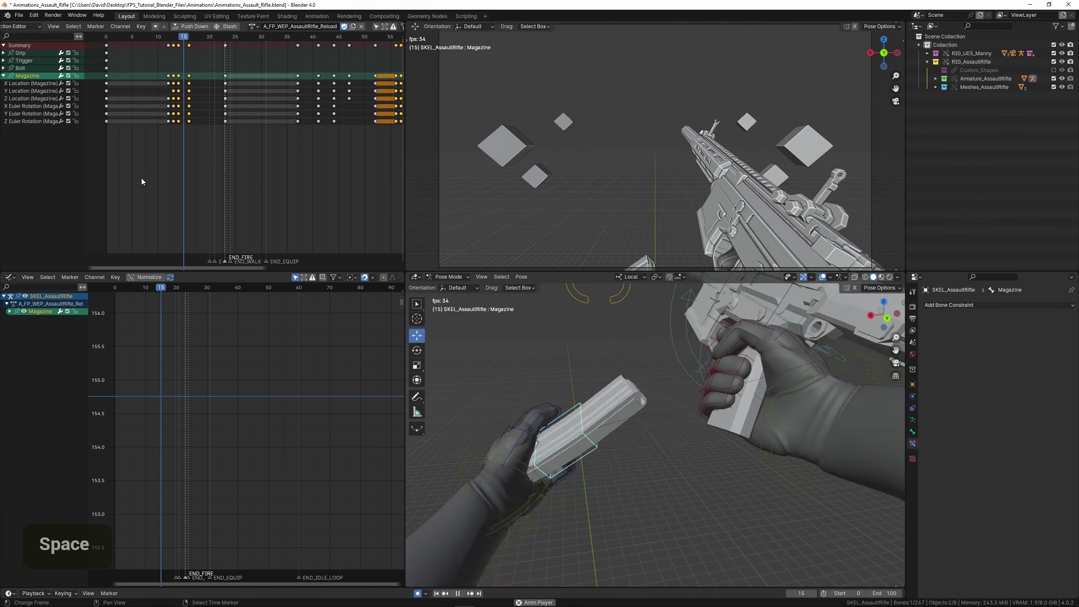
pyautogui.scroll(-2, 170, 172)
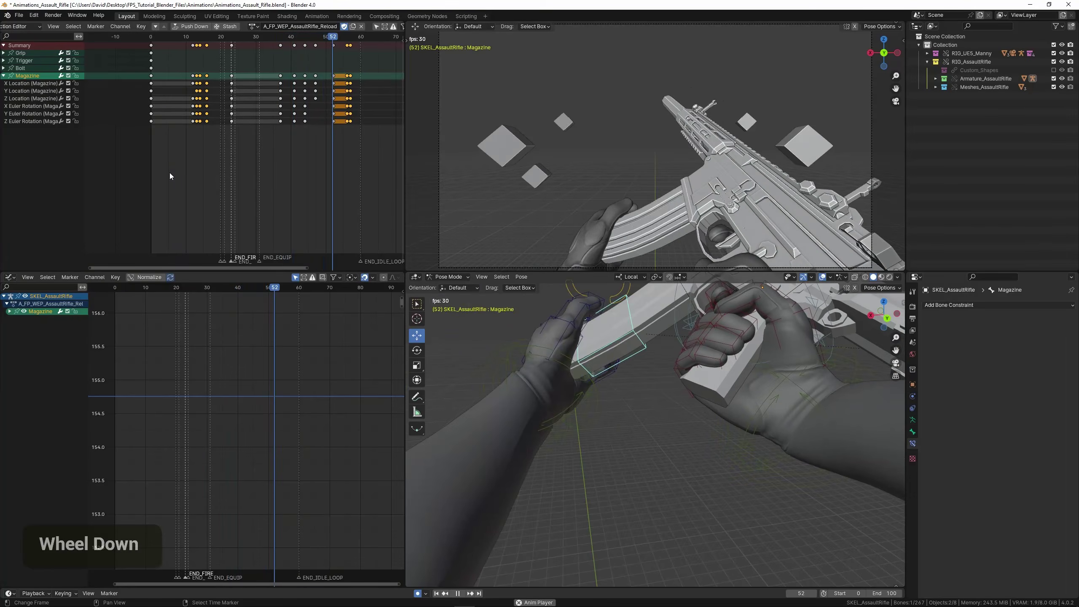
pyautogui.press('space')
# At frame 37, rotate the new magazine below the rifle, nudge its position and adjust its tilt.
pyautogui.moveTo(196, 157); pyautogui.dragTo(281, 157)
pyautogui.scroll(-3, 557, 393)
pyautogui.moveTo(557, 394); pyautogui.dragTo(643, 419, button='middle')
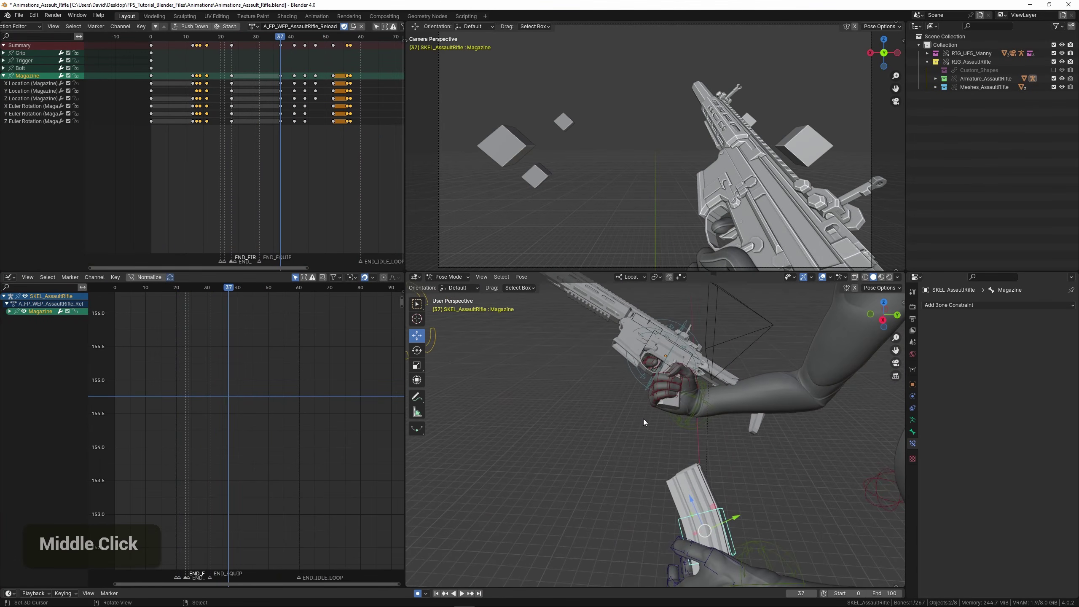
pyautogui.scroll(-2, 643, 418)
pyautogui.press('r')
pyautogui.click(742, 450)
pyautogui.press('g')
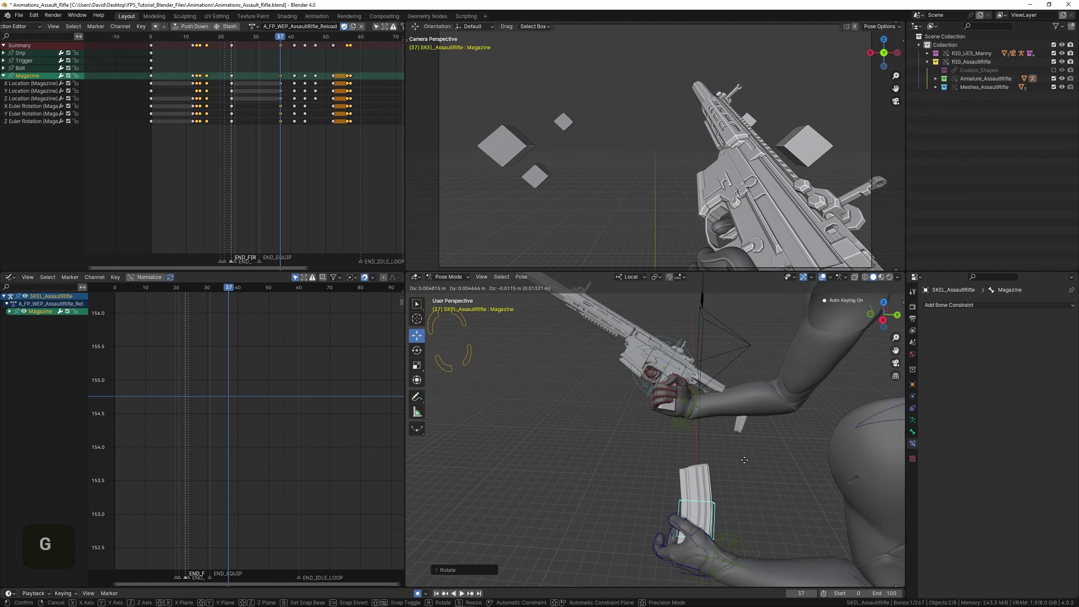
pyautogui.click(747, 457)
pyautogui.press('r')
pyautogui.click(749, 461)
# At frame 41, shift the magazine slightly along the global X axis.
pyautogui.press('Right')
pyautogui.press('Right')
pyautogui.press('Right')
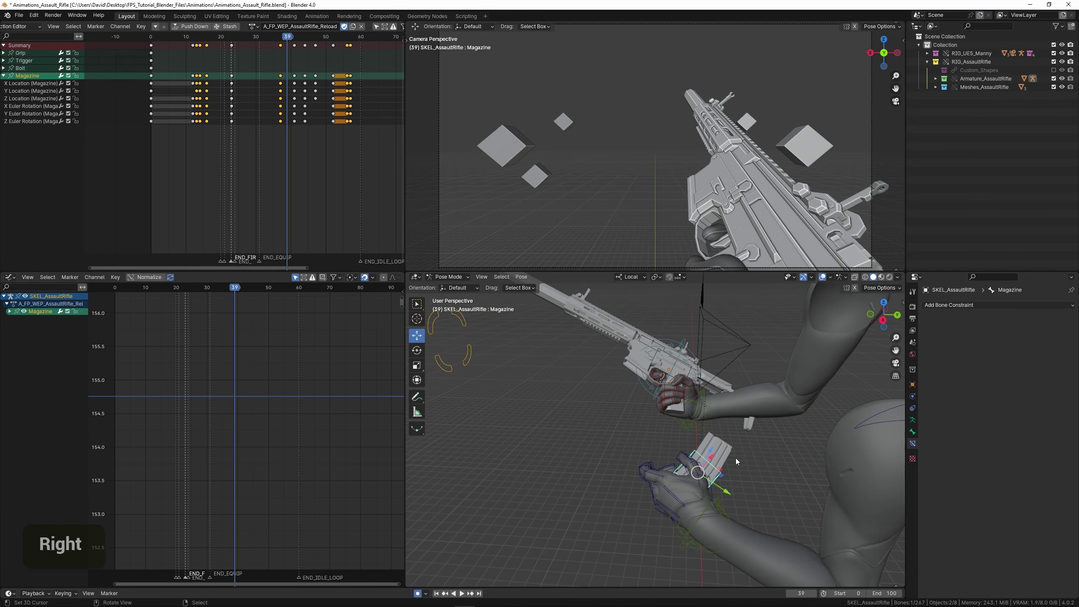
pyautogui.press('Right')
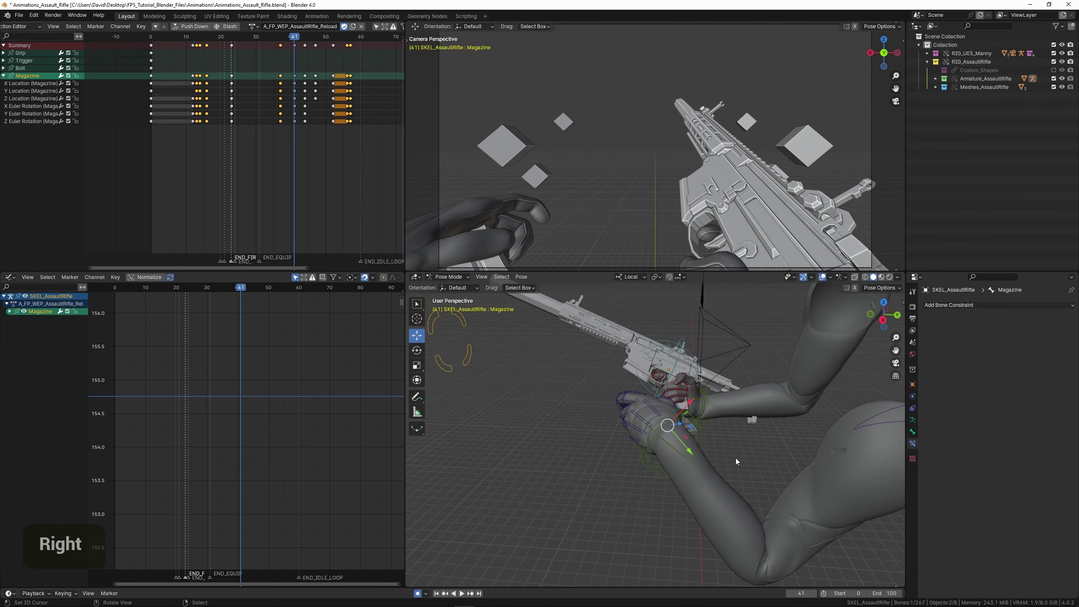
pyautogui.scroll(4, 722, 464)
pyautogui.press('x')
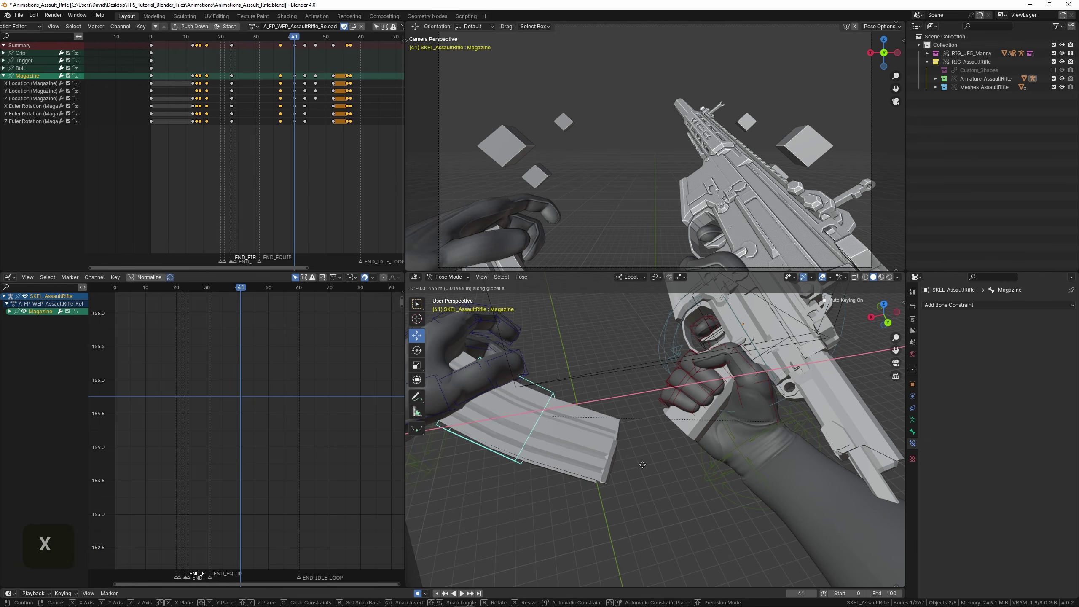
pyautogui.click(678, 454)
# Rotate the magazine at frame 41 freely, then about its local Y and Z axes.
pyautogui.moveTo(678, 453); pyautogui.dragTo(696, 443, button='middle')
pyautogui.keyDown('shift'); pyautogui.moveTo(697, 443); pyautogui.dragTo(709, 414, button='middle'); pyautogui.keyUp('shift')
pyautogui.press('r')
pyautogui.click(710, 408)
pyautogui.press('r')
pyautogui.press('y')
pyautogui.click(702, 404)
pyautogui.press('r')
pyautogui.press('z')
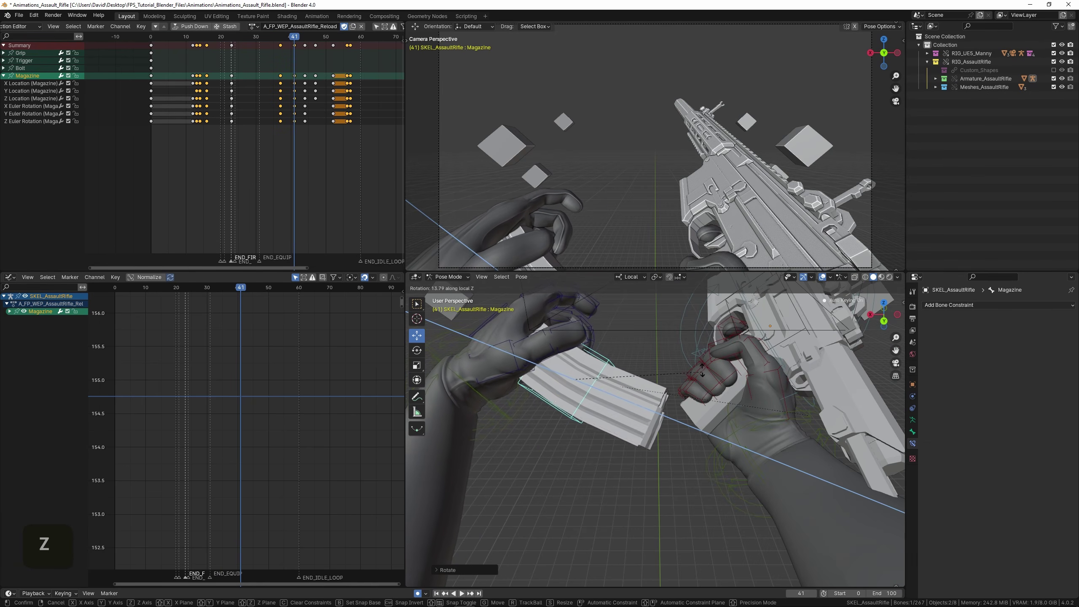
pyautogui.click(685, 376)
# Nudge the magazine's position and rotation once more at frame 41 and save the file.
pyautogui.moveTo(685, 376); pyautogui.dragTo(696, 372, button='middle')
pyautogui.press('g')
pyautogui.click(696, 384)
pyautogui.press('r')
pyautogui.click(693, 387)
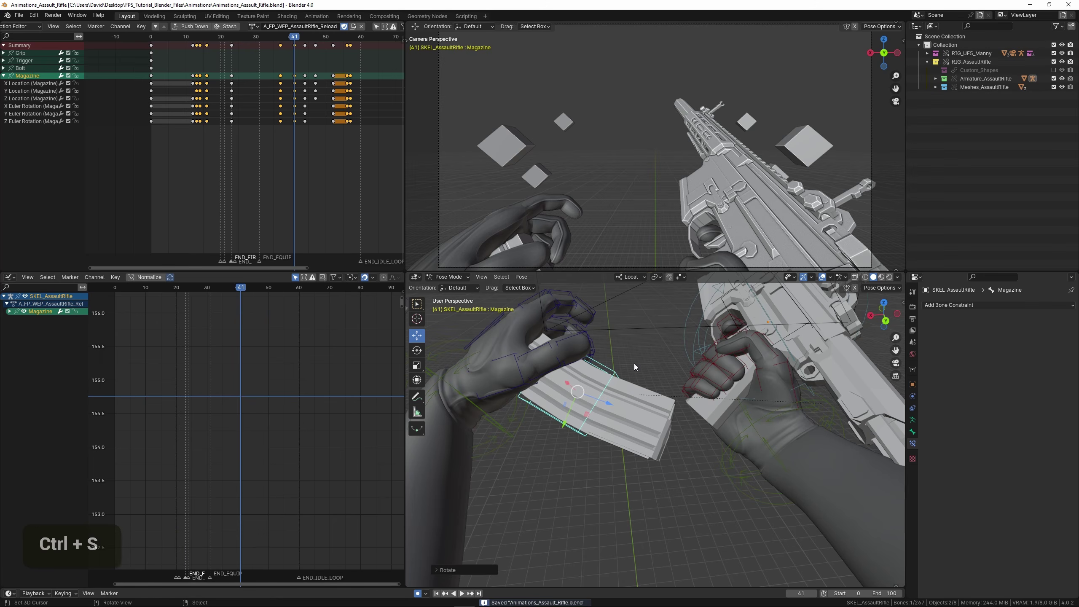
pyautogui.moveTo(555, 361); pyautogui.dragTo(576, 400, button='middle')
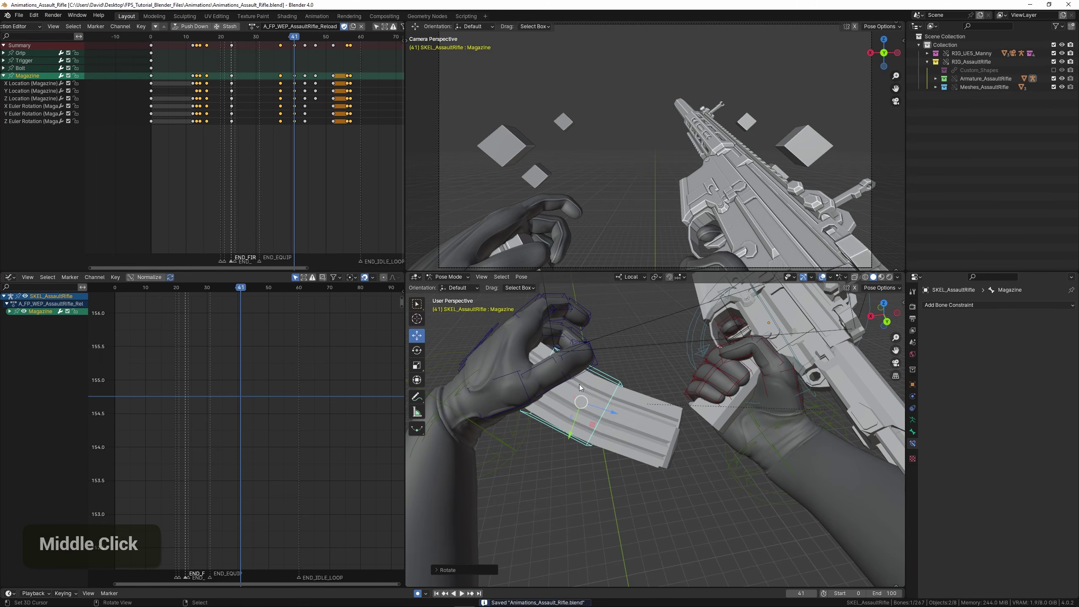
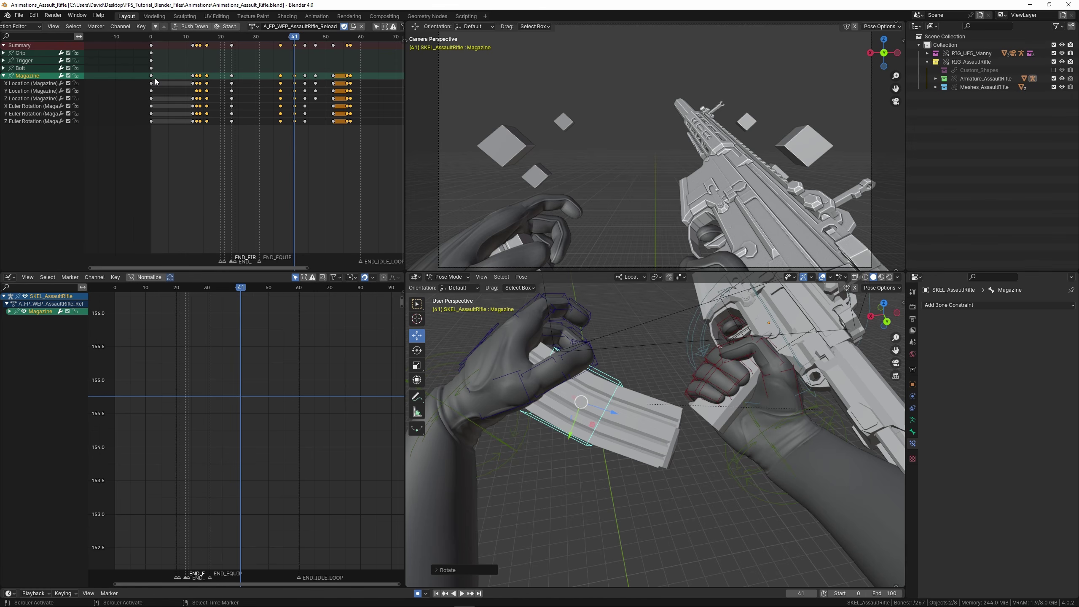
# Replay the motion, then duplicate the magazine's frame 41 keyframes onto frame 37.
pyautogui.scroll(4, 238, 102)
pyautogui.moveTo(242, 105); pyautogui.dragTo(164, 108, button='middle')
pyautogui.moveTo(572, 354)
pyautogui.mouseDown(button='middle')
pyautogui.moveTo(565, 371)
pyautogui.moveTo(580, 359)
pyautogui.mouseUp(button='middle')
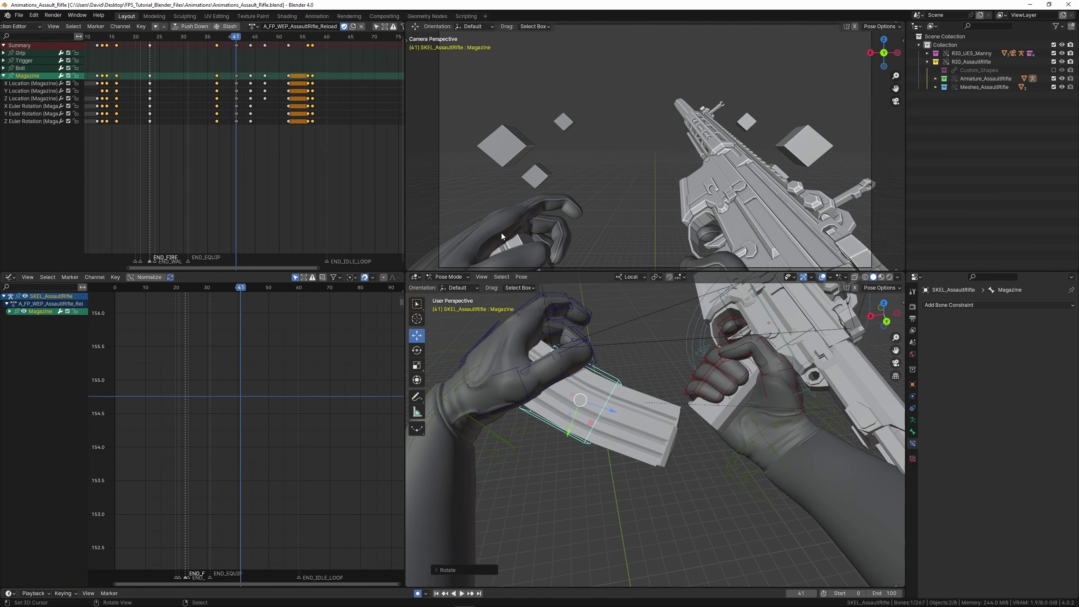
pyautogui.press('space')
pyautogui.moveTo(232, 114); pyautogui.dragTo(217, 108)
pyautogui.rightClick(236, 77)
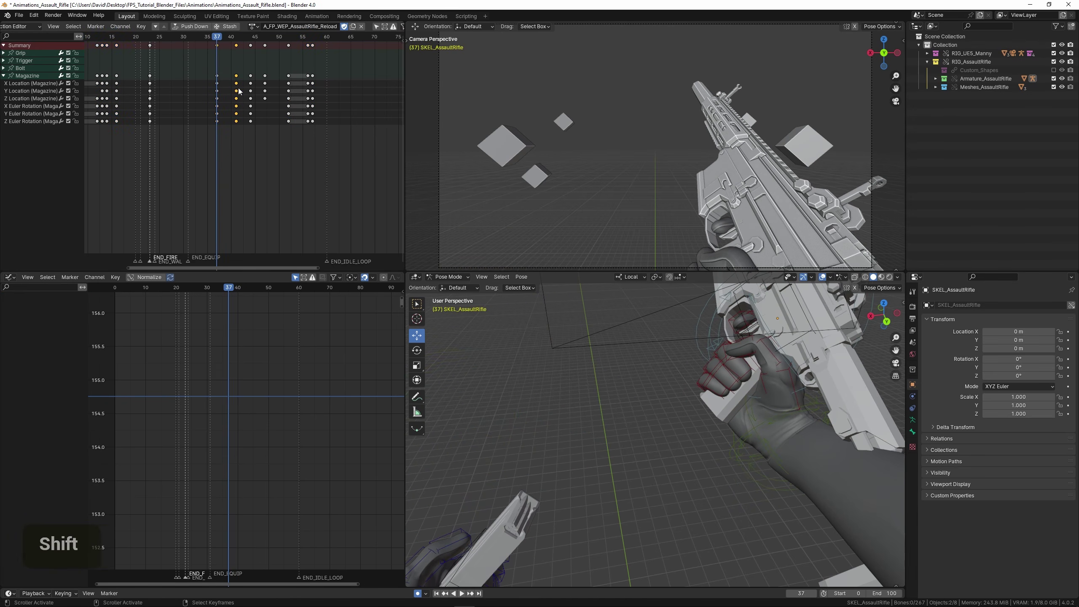
pyautogui.press('g')
pyautogui.doubleClick(216, 94)
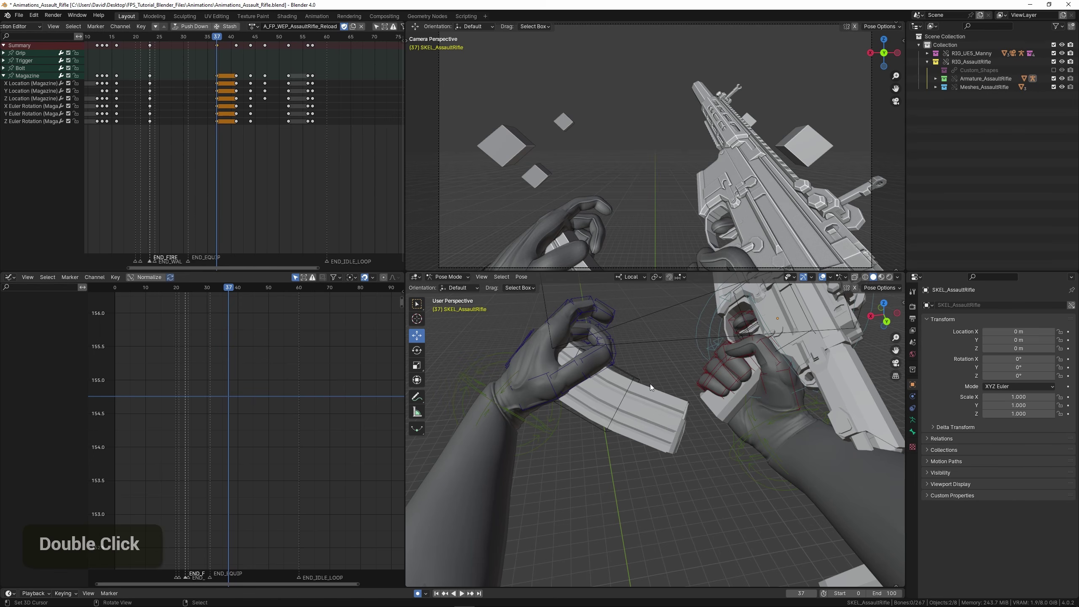
# Reselect the Magazine bone, move it about 0.116 m at frame 37 and rotate it.
pyautogui.rightClick(632, 389)
pyautogui.moveTo(620, 388); pyautogui.dragTo(668, 368, button='middle')
pyautogui.press('g')
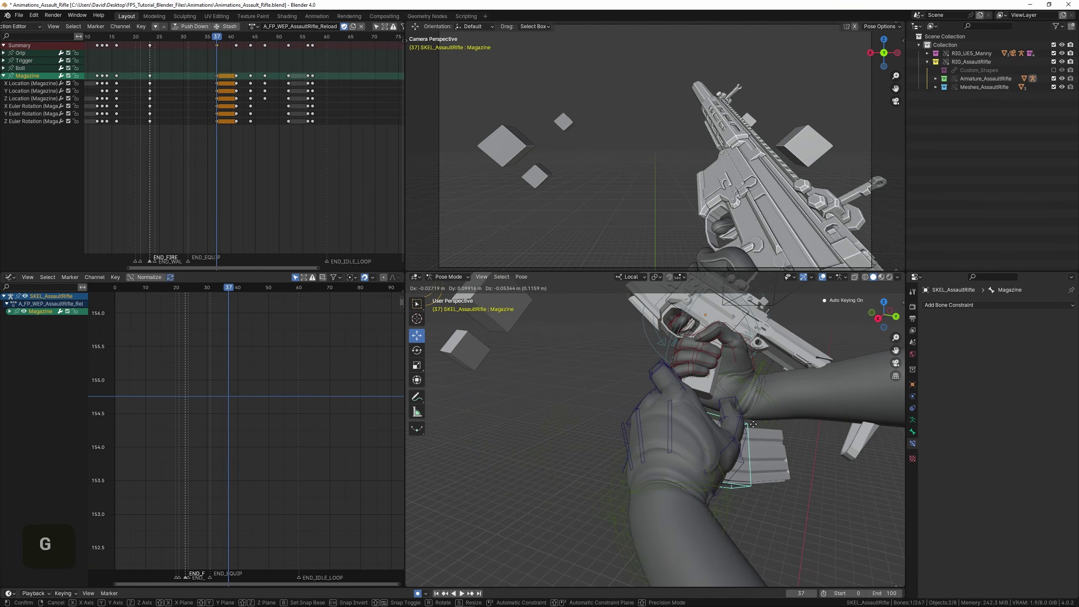
pyautogui.click(753, 424)
pyautogui.scroll(-2, 744, 425)
pyautogui.press('r')
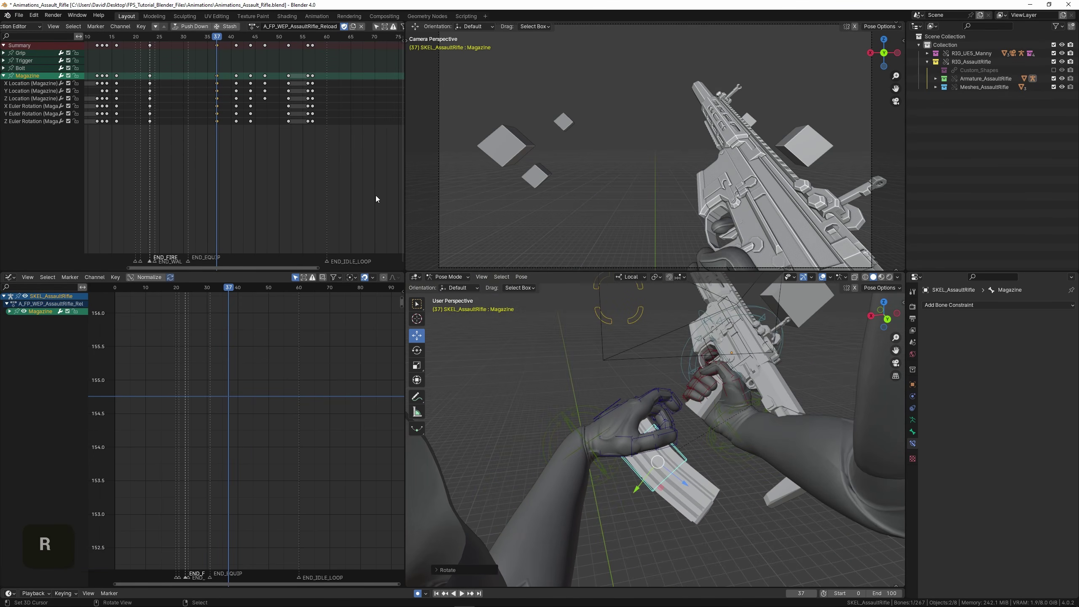
# At frame 44, reposition the magazine, rotate it about its local Z and Y axes, and replay the motion.
pyautogui.moveTo(218, 126); pyautogui.dragTo(252, 126)
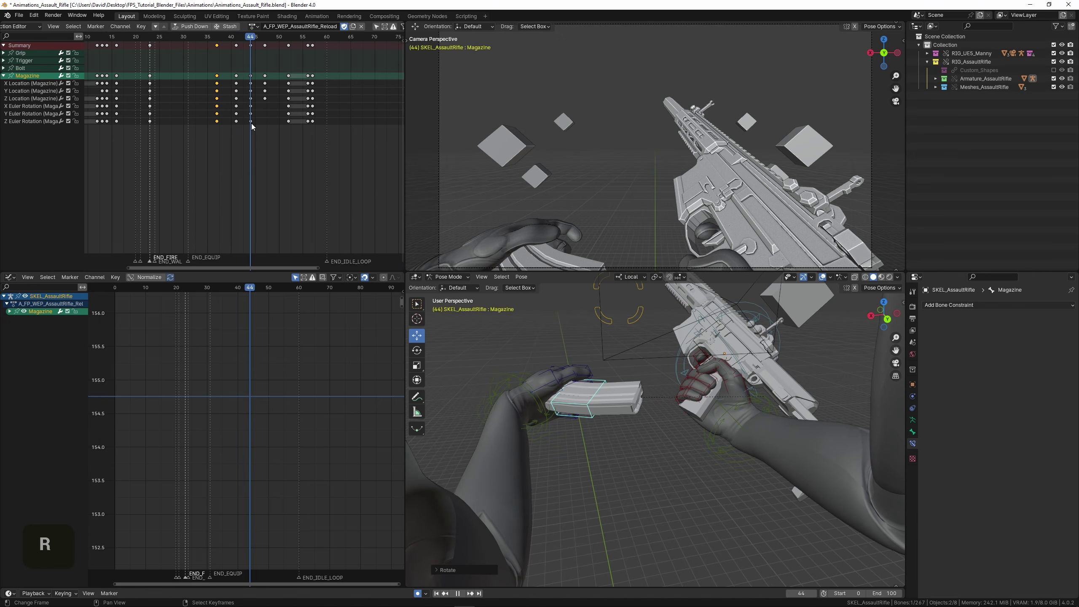
pyautogui.moveTo(677, 391); pyautogui.dragTo(654, 400, button='middle')
pyautogui.click(667, 404)
pyautogui.press('r')
pyautogui.press('z')
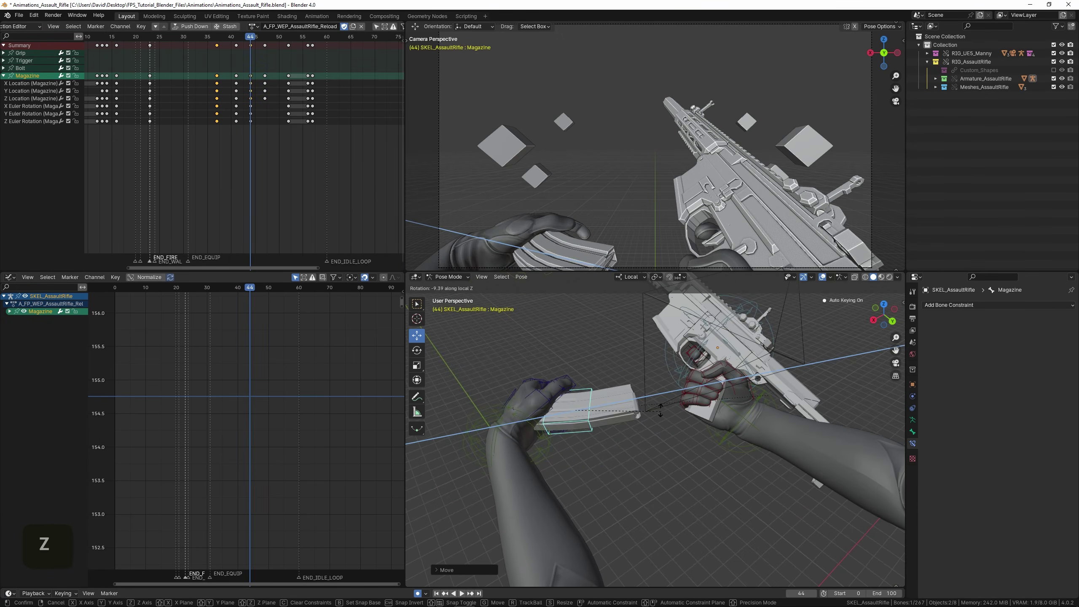
pyautogui.press('y')
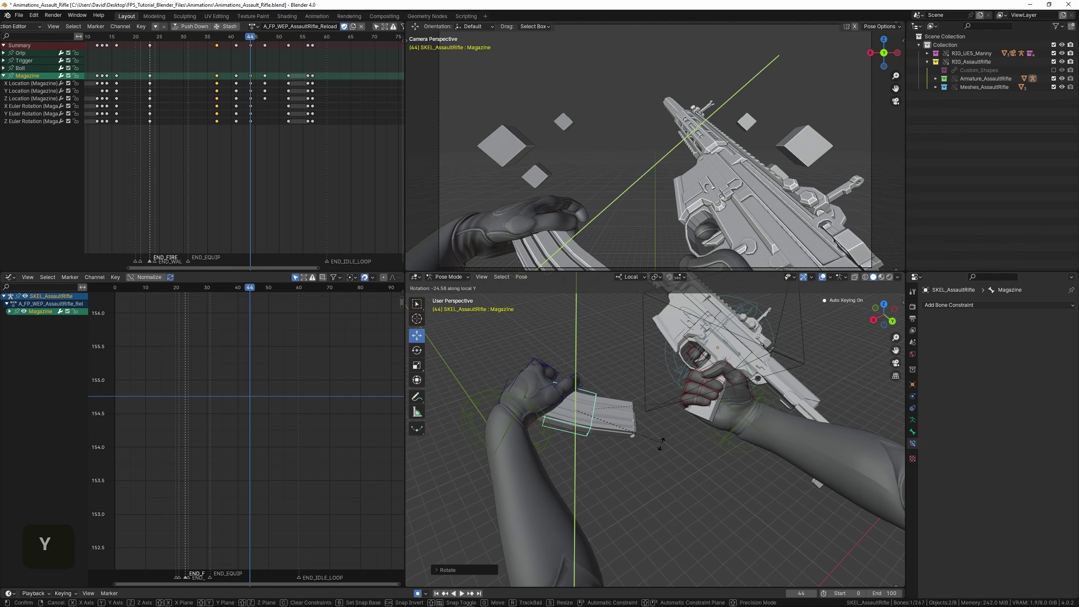
pyautogui.press('space')
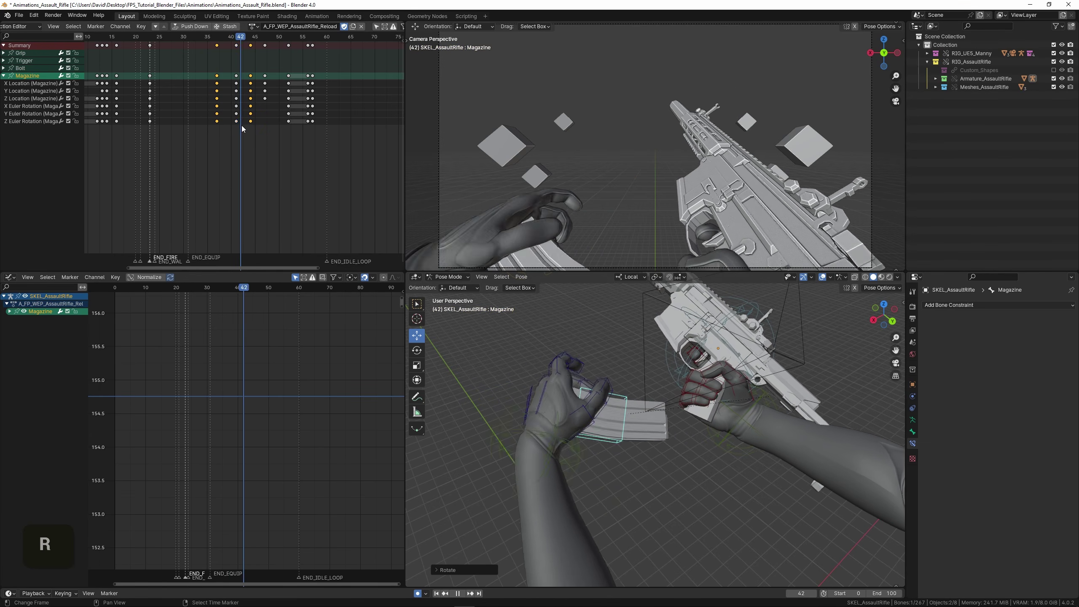
# Rotate the magazine further at frame 44, freely and about its local Y axis, and replay the motion.
pyautogui.moveTo(253, 129); pyautogui.dragTo(250, 129)
pyautogui.moveTo(637, 411)
pyautogui.mouseDown(button='middle')
pyautogui.moveTo(650, 382)
pyautogui.moveTo(655, 419)
pyautogui.mouseUp(button='middle')
pyautogui.press('r')
pyautogui.click(639, 365)
pyautogui.moveTo(640, 365); pyautogui.dragTo(648, 395, button='middle')
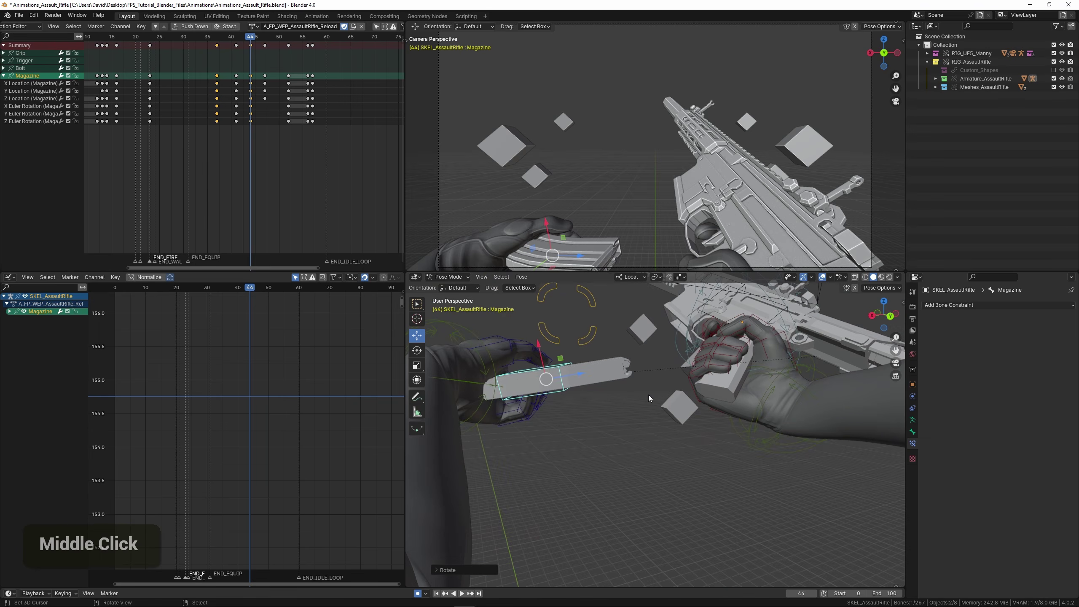
pyautogui.press('r')
pyautogui.press('z')
pyautogui.click(640, 370)
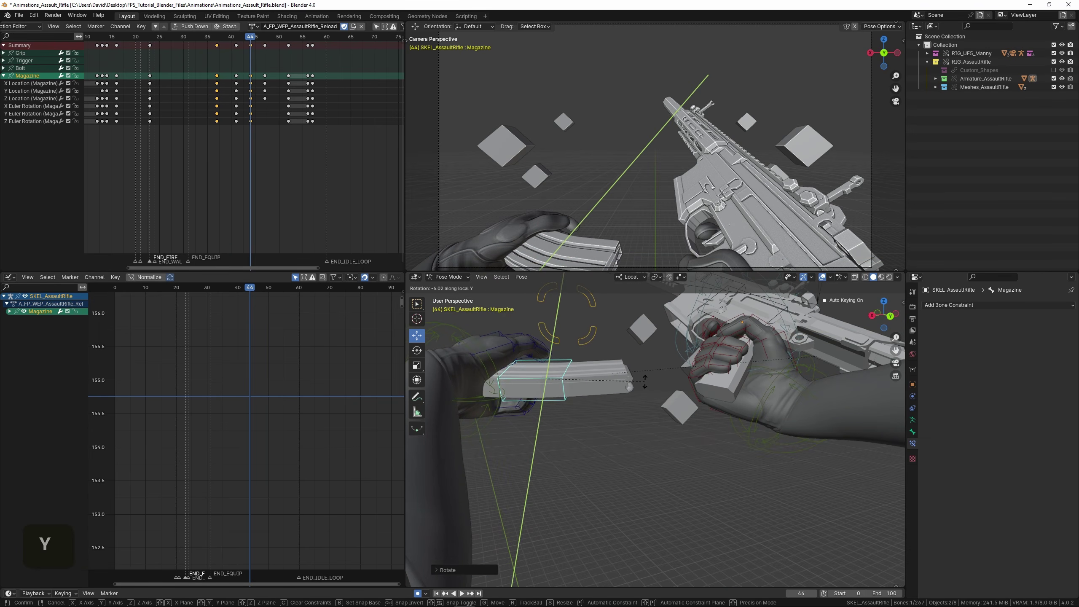
pyautogui.press('space')
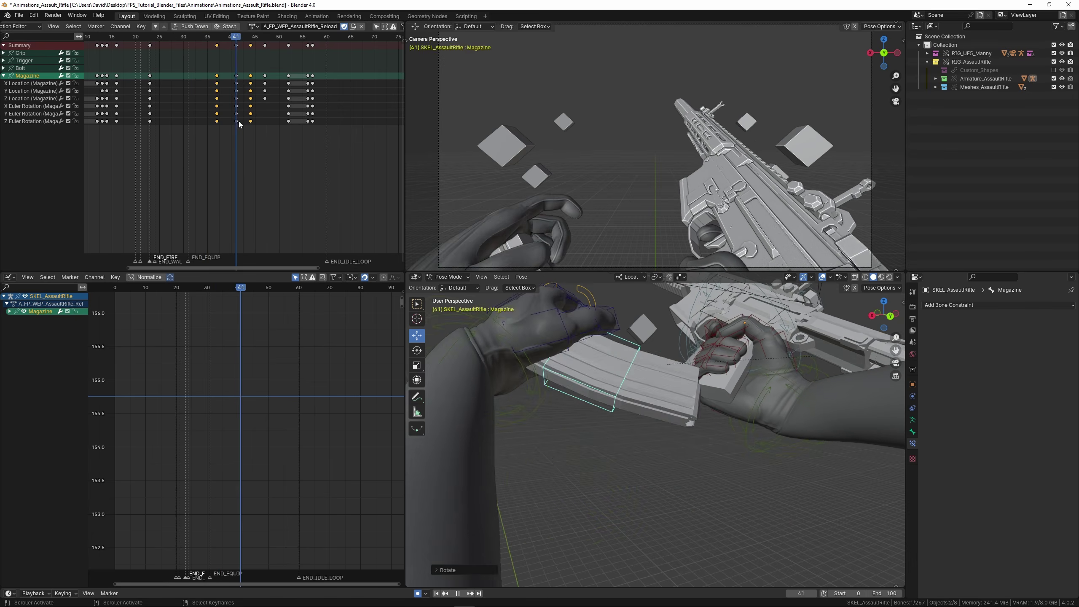
# At frame 47, move and rotate the magazine, and replay the motion.
pyautogui.moveTo(277, 132); pyautogui.dragTo(267, 133)
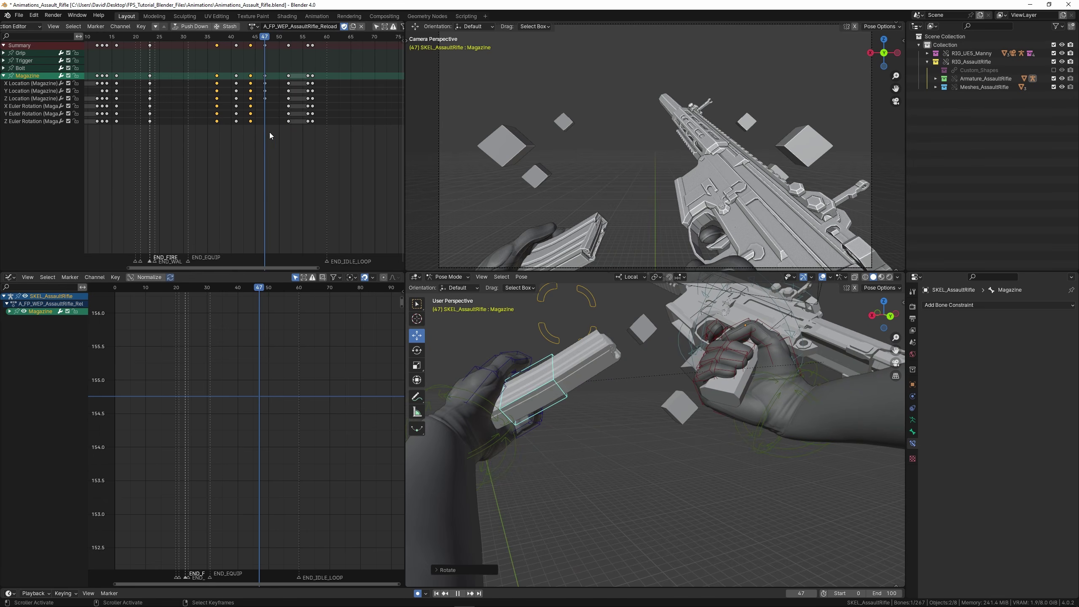
pyautogui.moveTo(640, 395); pyautogui.dragTo(693, 434, button='middle')
pyautogui.press('g')
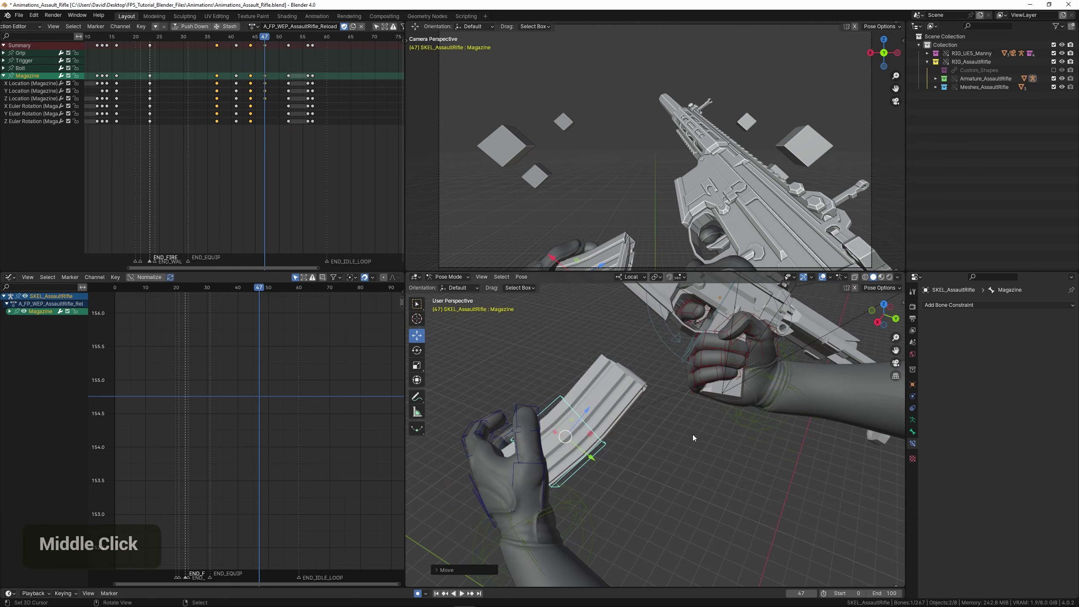
pyautogui.press('r')
pyautogui.press('space')
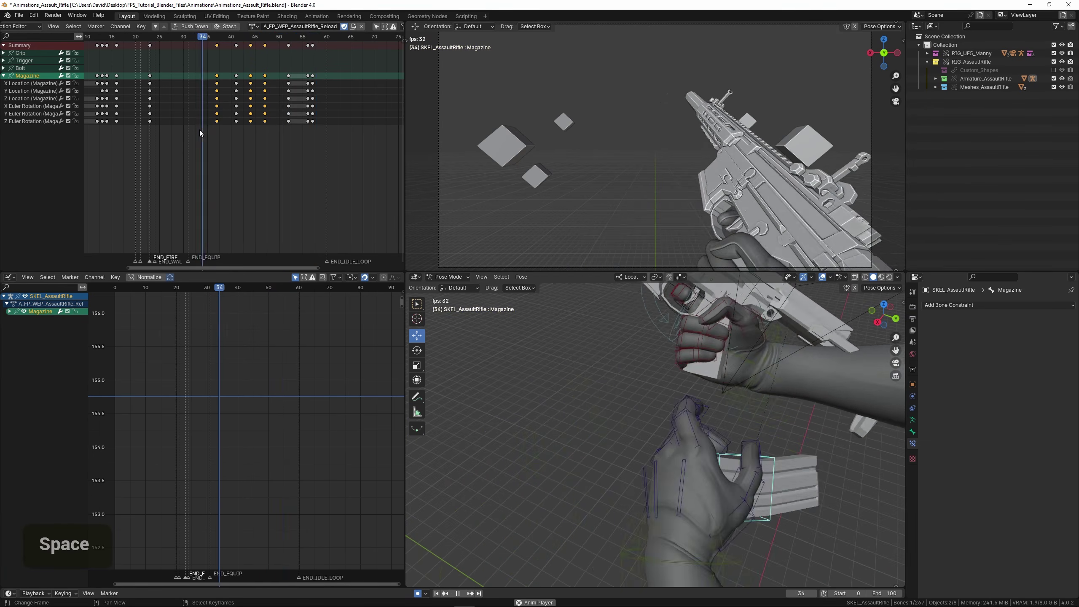
# Move the magazine's keyframes at frames 37 and 41 one frame earlier, to 36 and 40.
pyautogui.press('space')
pyautogui.click(205, 73)
pyautogui.press('b')
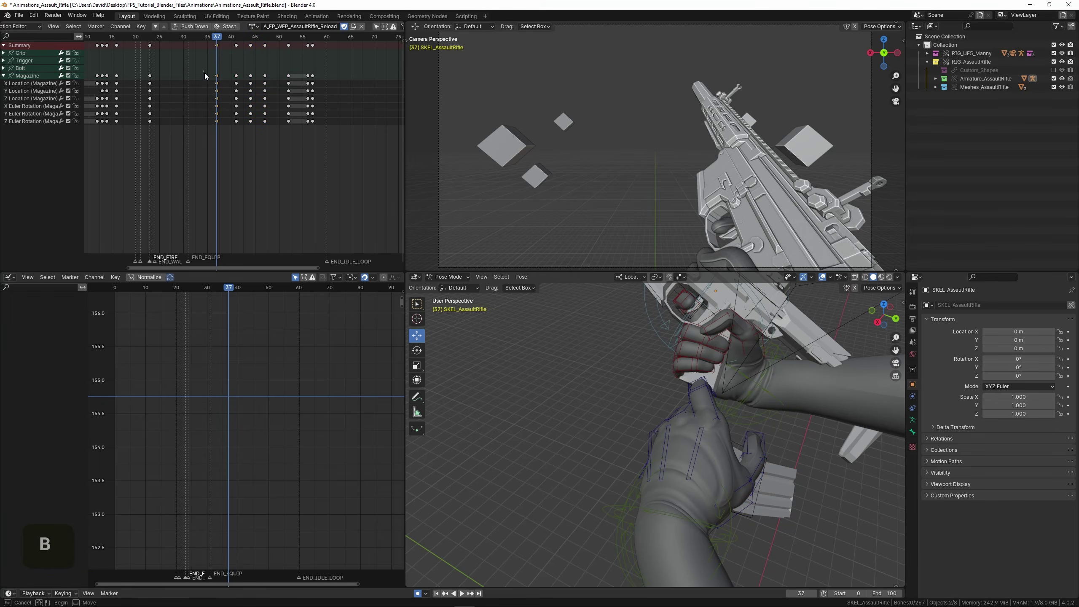
pyautogui.moveTo(204, 72); pyautogui.dragTo(240, 124)
pyautogui.press('g')
pyautogui.click(234, 122)
# Add the frame 44 keyframes to the selection, shift all three columns to frames 35, 39 and 43, and replay the motion.
pyautogui.press('b')
pyautogui.moveTo(240, 72); pyautogui.dragTo(258, 124)
pyautogui.press('g')
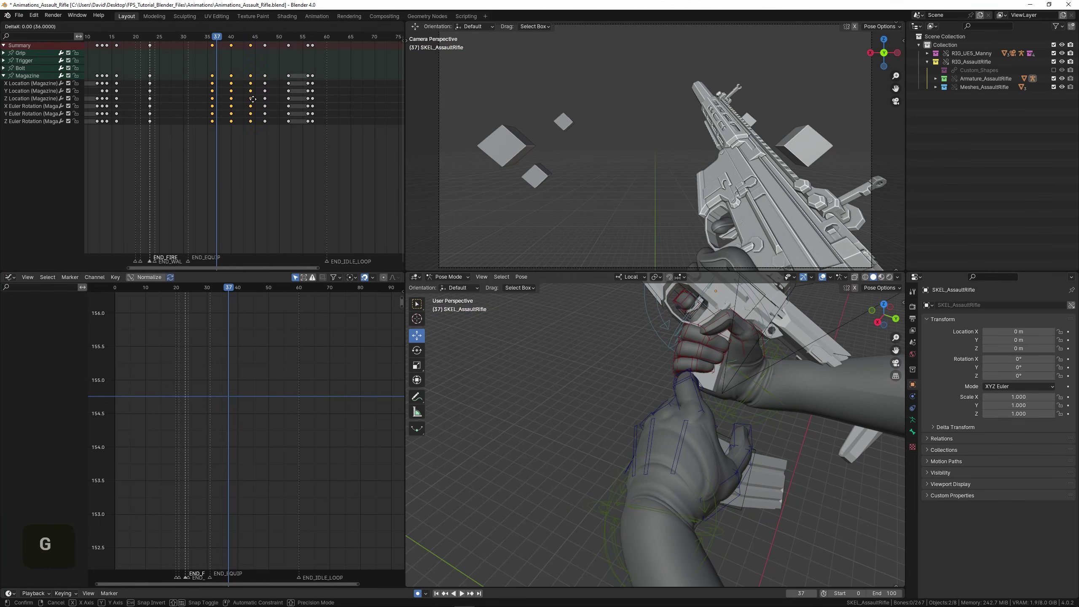
pyautogui.click(253, 123)
pyautogui.click(174, 104)
pyautogui.press('space')
pyautogui.click(174, 103)
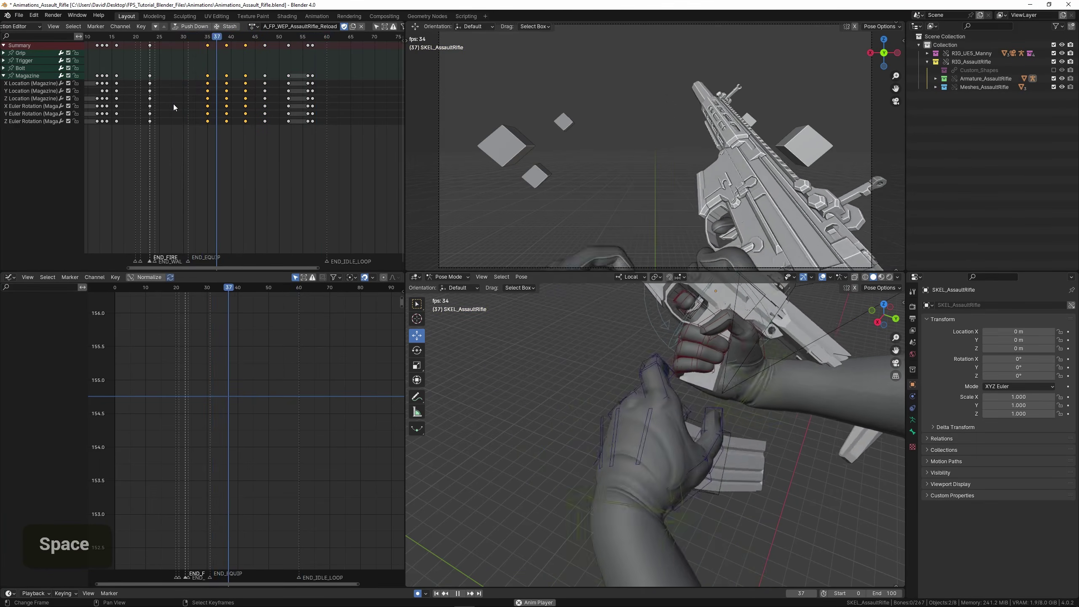
pyautogui.press('space')
# Reselect the Magazine bone at frame 47, move it and rotate it to refine its approach to the rifle.
pyautogui.moveTo(185, 109); pyautogui.dragTo(268, 129)
pyautogui.moveTo(623, 449); pyautogui.dragTo(581, 402, button='middle')
pyautogui.rightClick(606, 425)
pyautogui.press('g')
pyautogui.click(619, 408)
pyautogui.press('r')
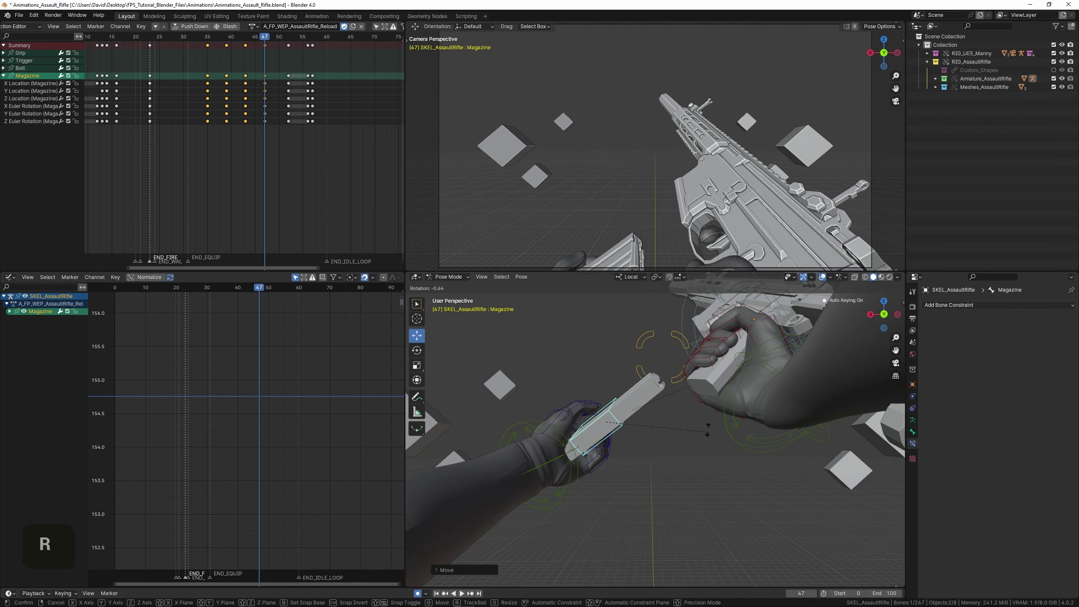
pyautogui.moveTo(639, 375); pyautogui.dragTo(709, 438, button='middle')
pyautogui.press('r')
pyautogui.click(703, 421)
# Nudge the magazine again at frame 47, rotate it about its local Z axis, and save the file.
pyautogui.press('g')
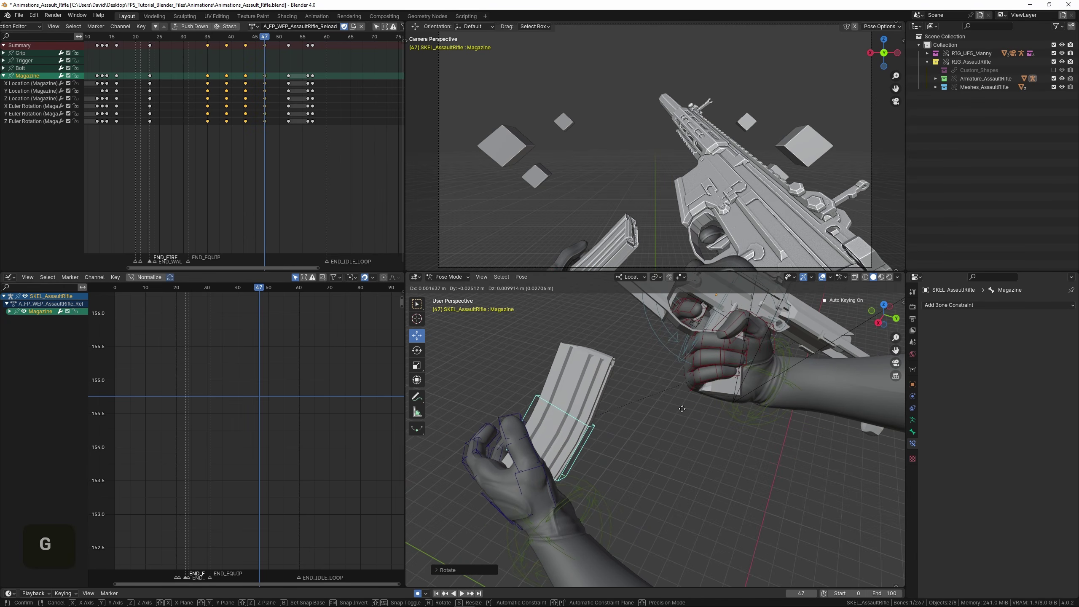
pyautogui.click(696, 412)
pyautogui.press('r')
pyautogui.press('r')
pyautogui.press('z')
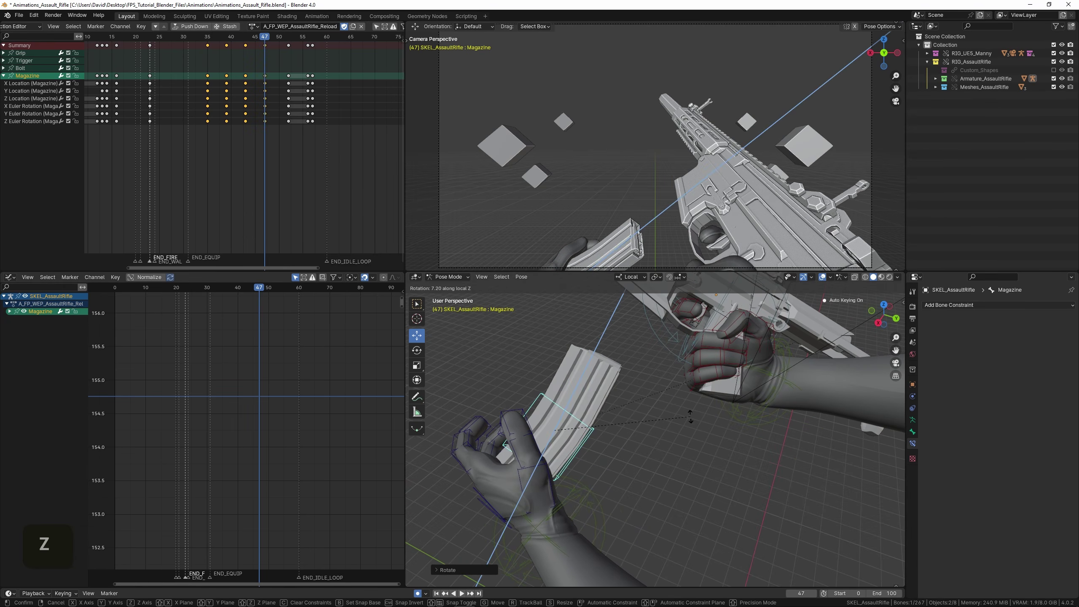
pyautogui.press('space')
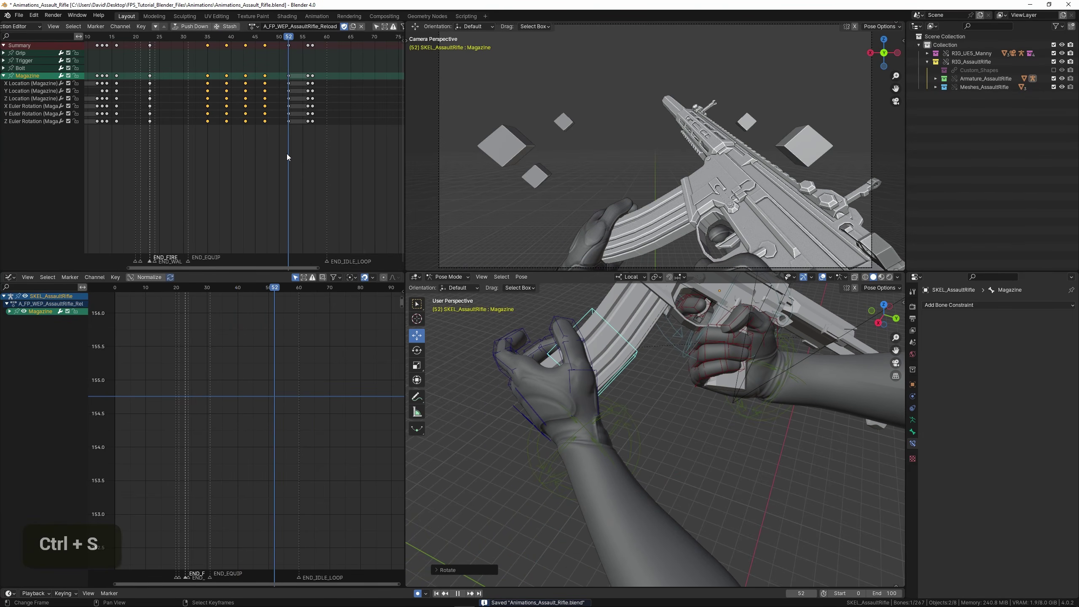
# Examine up close how the magazine meets the rifle's magazine well around frame 52, replaying the motion.
pyautogui.scroll(3, 646, 402)
pyautogui.keyDown('shift'); pyautogui.moveTo(651, 342); pyautogui.dragTo(655, 455, button='middle'); pyautogui.keyUp('shift')
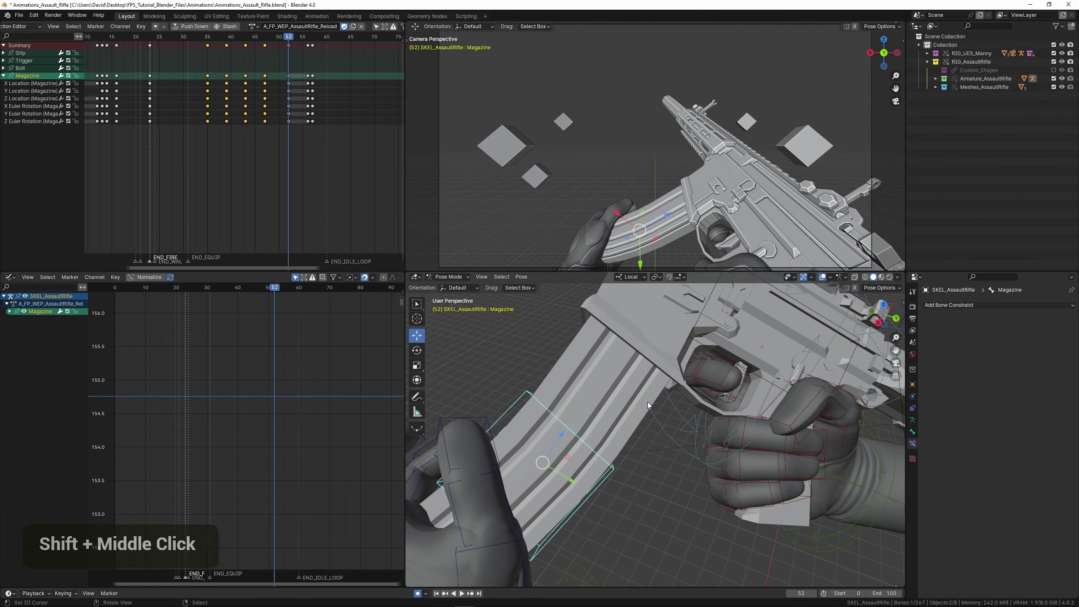
pyautogui.moveTo(586, 379); pyautogui.dragTo(605, 364, button='middle')
pyautogui.scroll(2, 557, 378)
pyautogui.hscroll(-3, 630, 357)
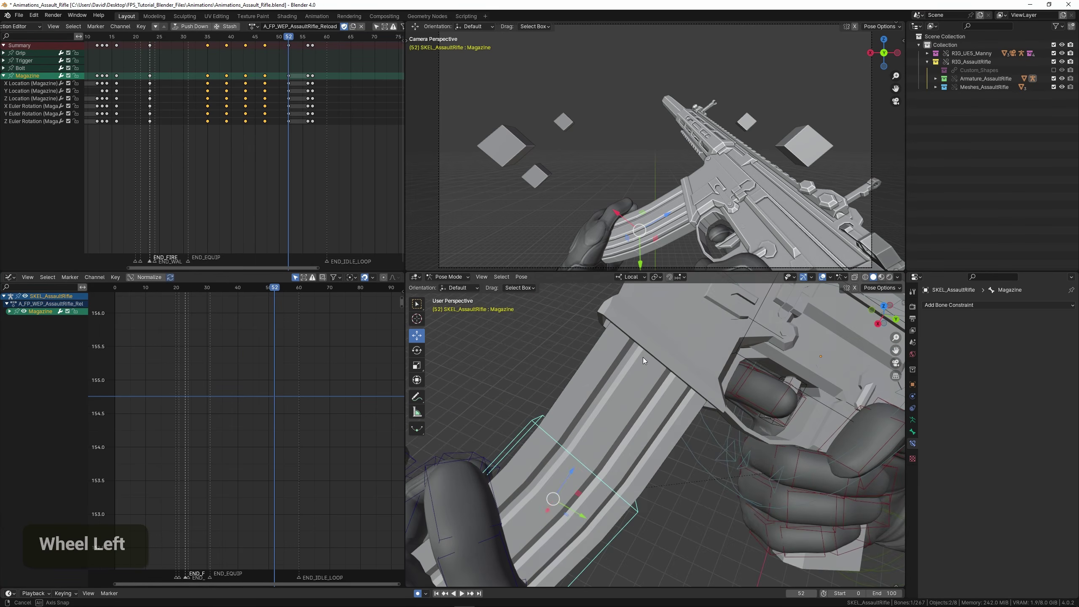
pyautogui.moveTo(287, 146); pyautogui.dragTo(256, 156)
pyautogui.press('space')
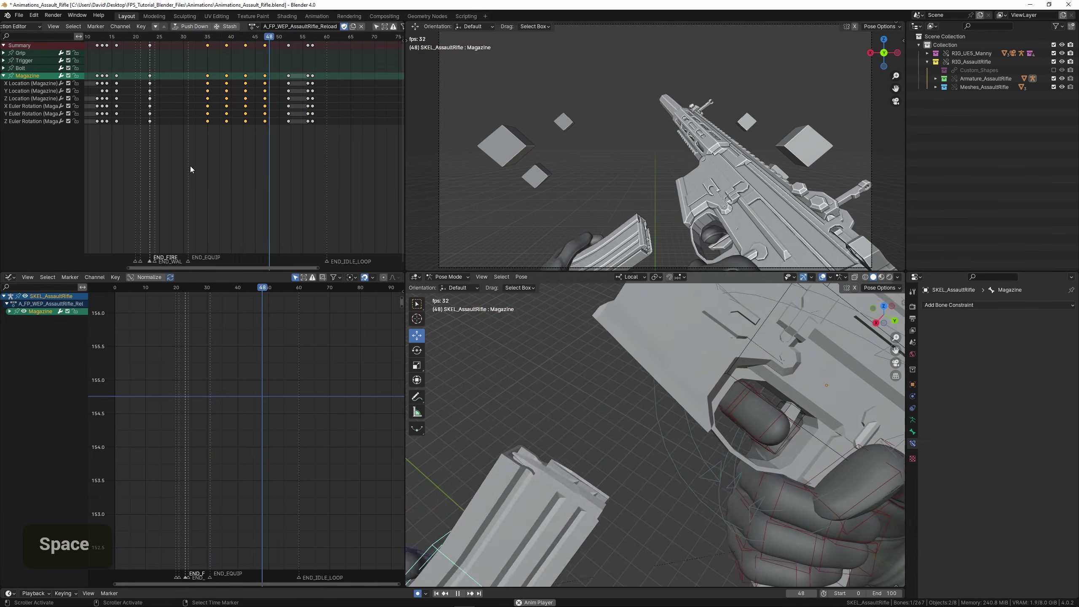
pyautogui.press('space')
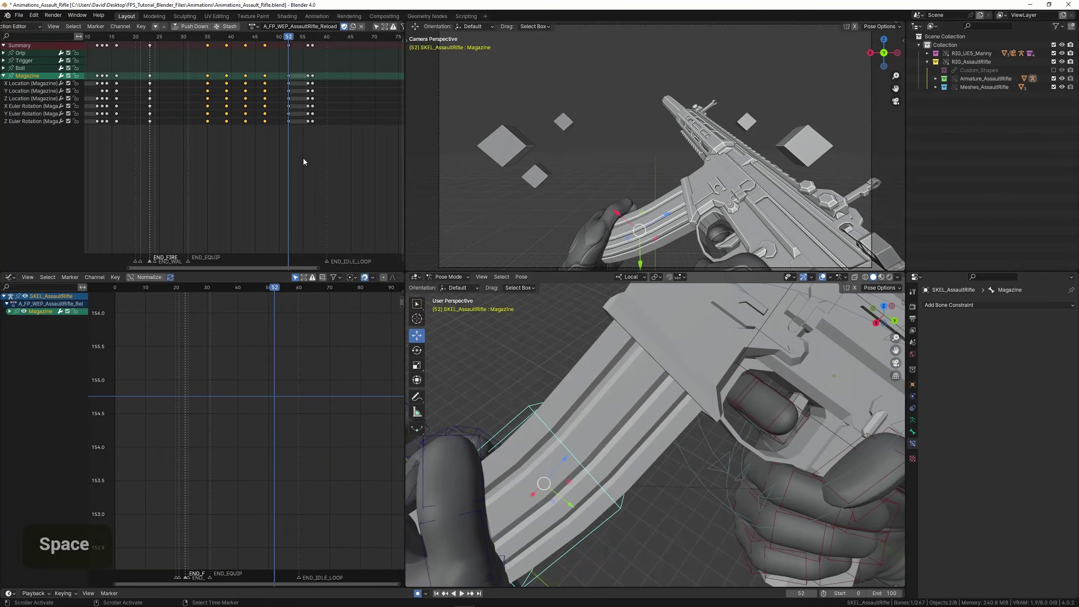
# At frame 52, move and rotate the magazine to align it with the rifle's magazine well.
pyautogui.moveTo(550, 355); pyautogui.dragTo(645, 352, button='middle')
pyautogui.scroll(2, 642, 361)
pyautogui.scroll(-1, 640, 357)
pyautogui.press('g')
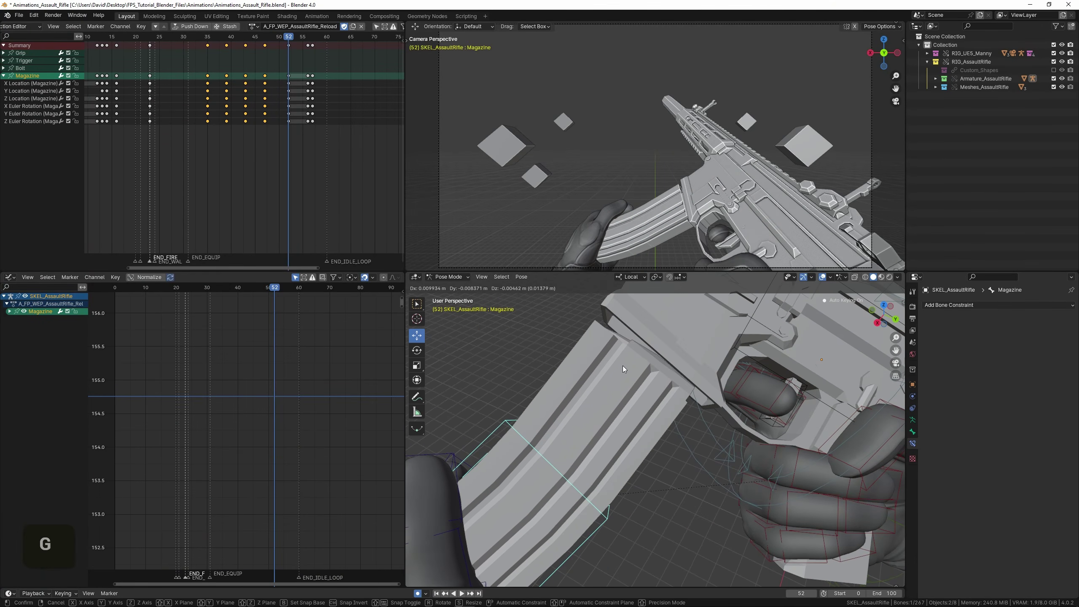
pyautogui.press('r')
pyautogui.keyDown('shift'); pyautogui.click(660, 349); pyautogui.keyUp('shift')
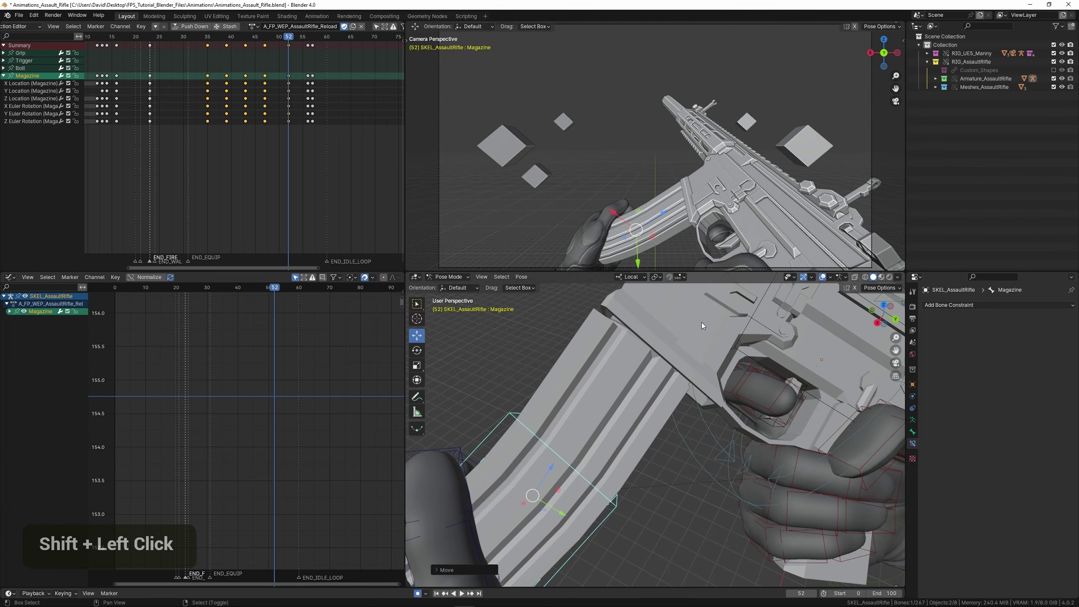
pyautogui.moveTo(702, 322); pyautogui.dragTo(580, 294, button='middle')
pyautogui.press('r')
pyautogui.click(723, 329)
# At frame 54, key a new magazine pose by moving and rotating it slightly, and replay the motion.
pyautogui.moveTo(277, 147); pyautogui.dragTo(298, 130)
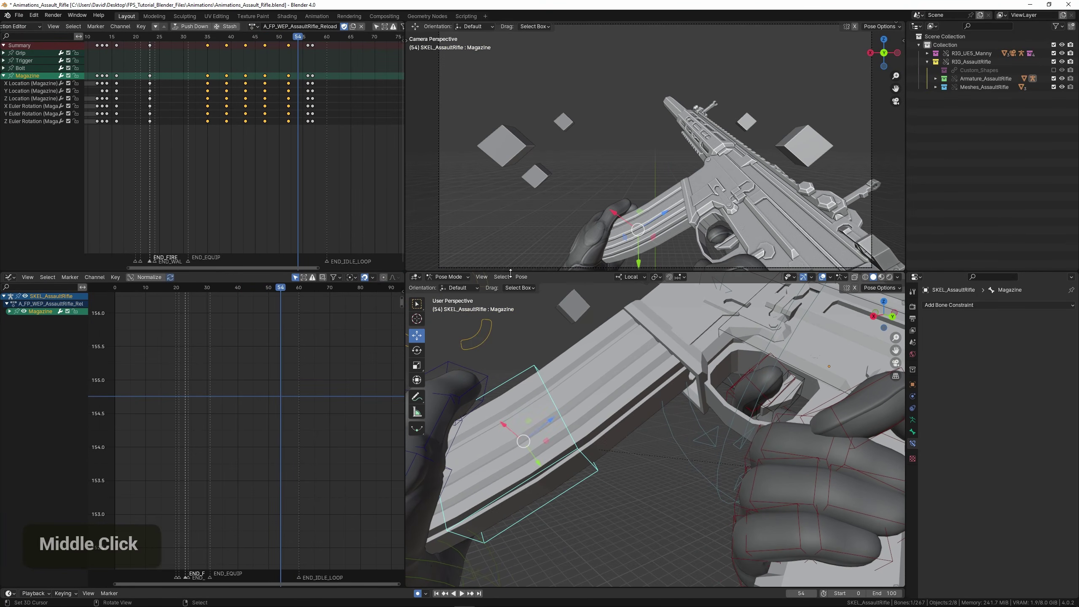
pyautogui.moveTo(574, 374); pyautogui.dragTo(603, 359, button='middle')
pyautogui.scroll(-2, 661, 334)
pyautogui.press('g')
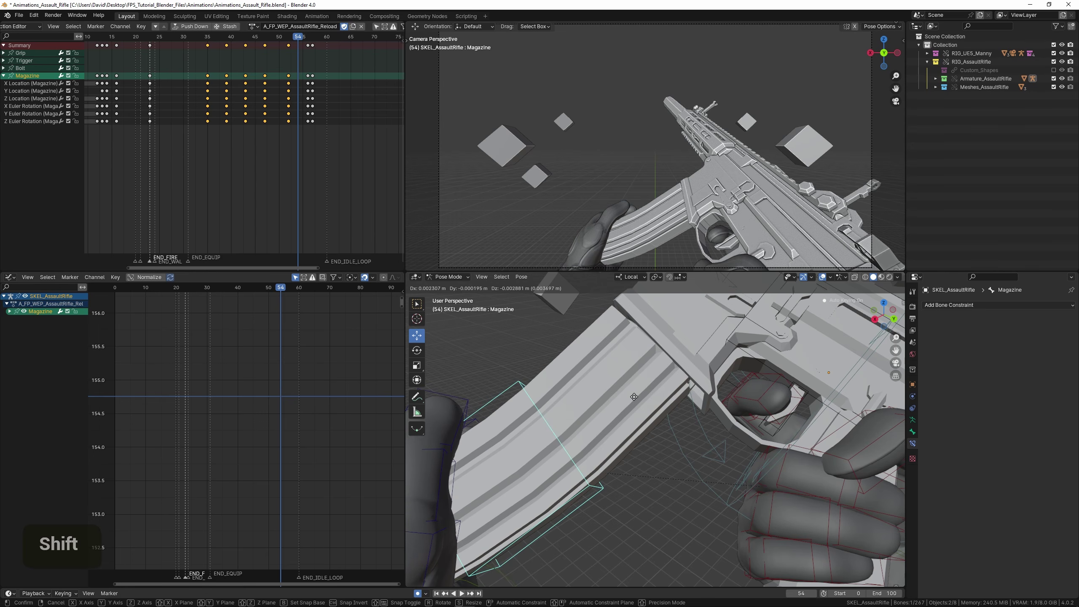
pyautogui.keyDown('shift'); pyautogui.click(687, 345); pyautogui.keyUp('shift')
pyautogui.press('r')
pyautogui.moveTo(663, 348); pyautogui.dragTo(588, 320, button='middle')
pyautogui.moveTo(264, 121)
pyautogui.mouseDown()
pyautogui.moveTo(312, 126)
pyautogui.moveTo(246, 123)
pyautogui.mouseUp()
pyautogui.press('space')
pyautogui.click(237, 125)
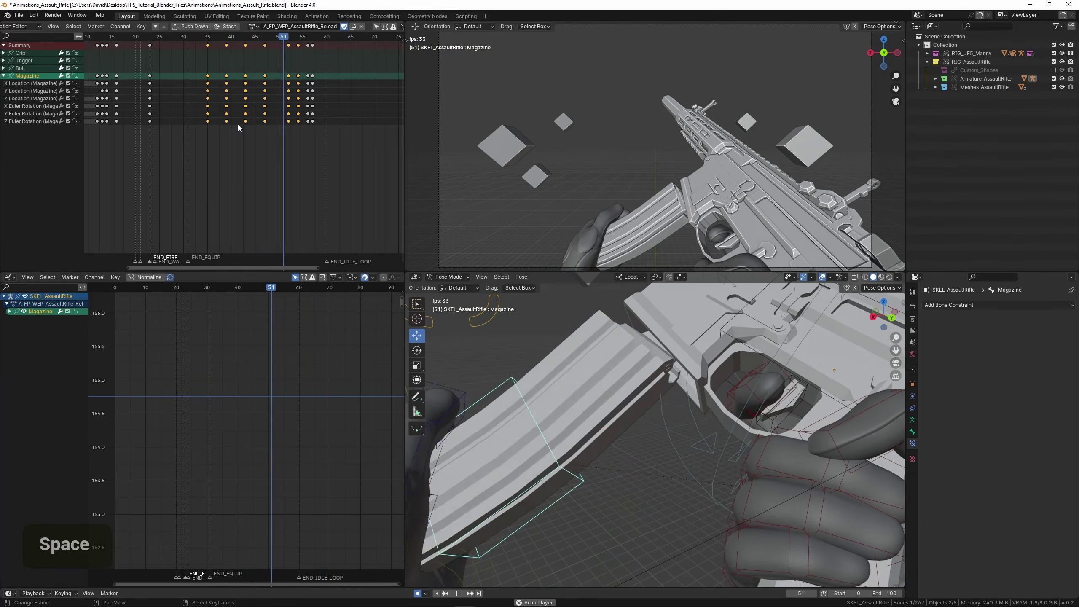
pyautogui.press('space')
# Rotate the magazine once more at frame 54 and check the motion around it.
pyautogui.scroll(3, 270, 121)
pyautogui.moveTo(272, 116); pyautogui.dragTo(313, 123)
pyautogui.moveTo(697, 449); pyautogui.dragTo(713, 383, button='middle')
pyautogui.press('r')
pyautogui.click(727, 366)
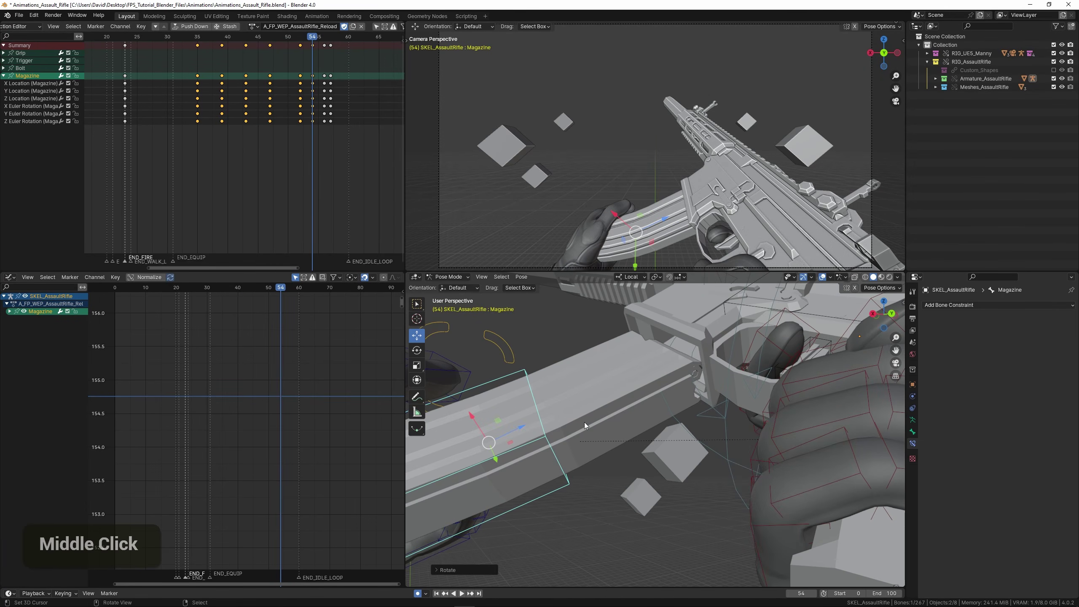
pyautogui.press('space')
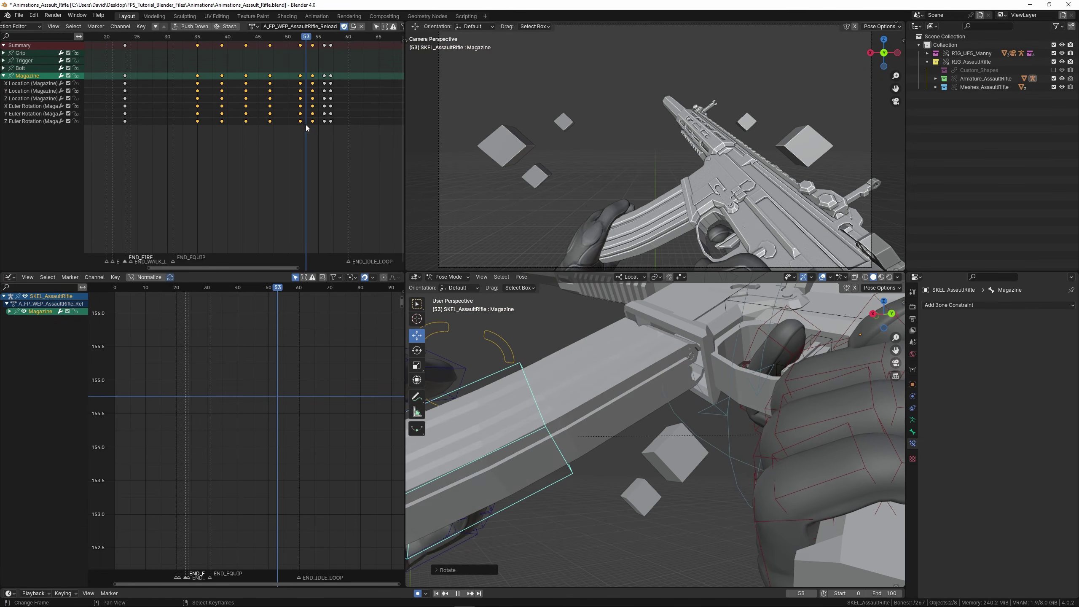
# Nudge the magazine's position at frame 54 and play the reload in the maximized camera view.
pyautogui.press('g')
pyautogui.keyDown('shift'); pyautogui.click(531, 361); pyautogui.keyUp('shift')
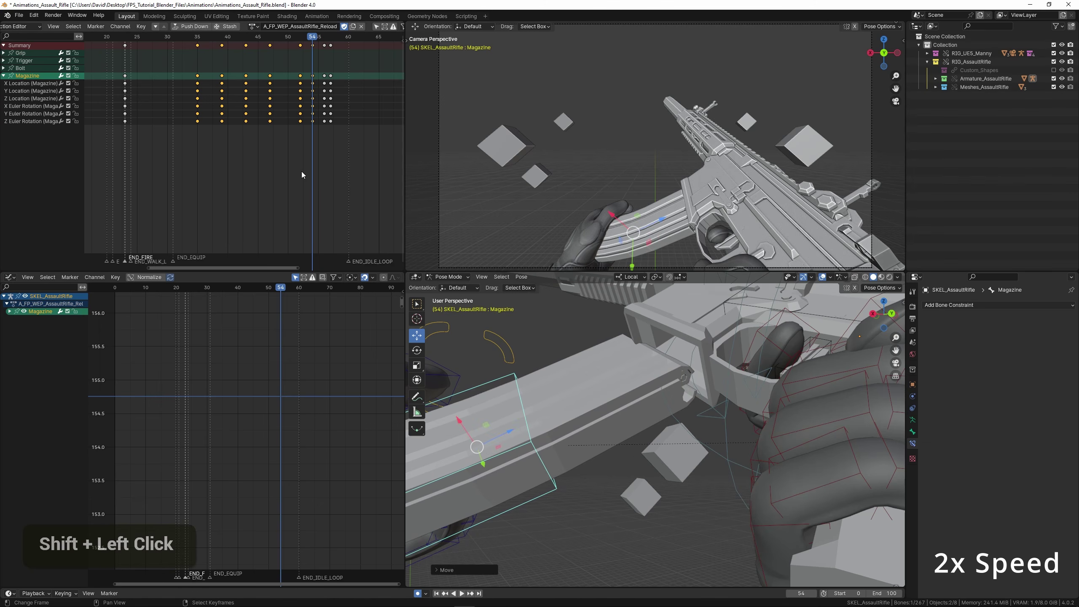
pyautogui.moveTo(302, 171); pyautogui.dragTo(238, 155)
pyautogui.press('space')
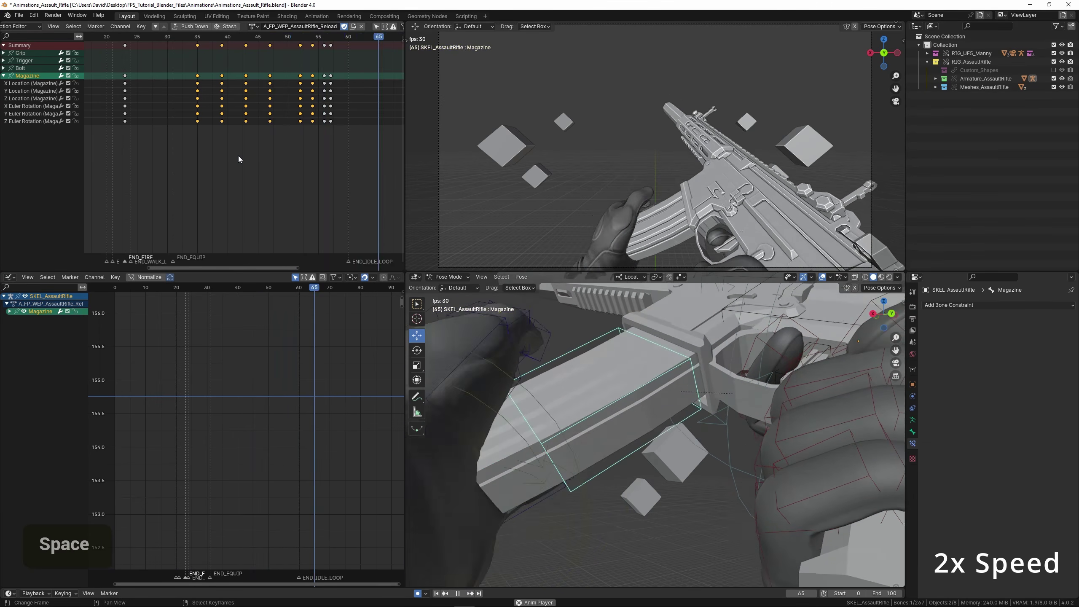
pyautogui.hotkey('ctrl', 'space')
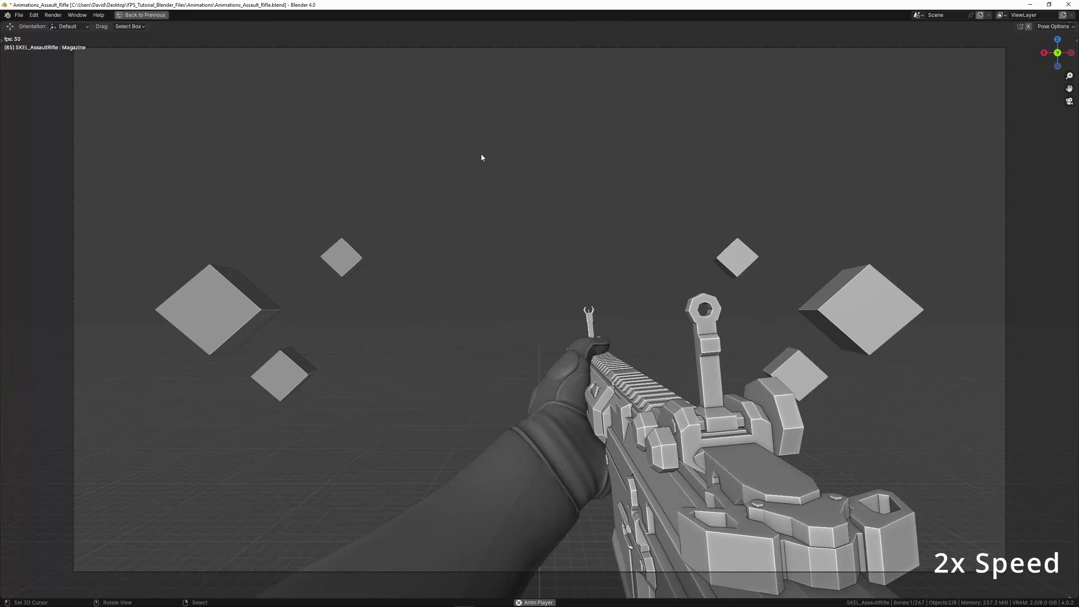
pyautogui.hotkey('ctrl', 'space')
pyautogui.press('space')
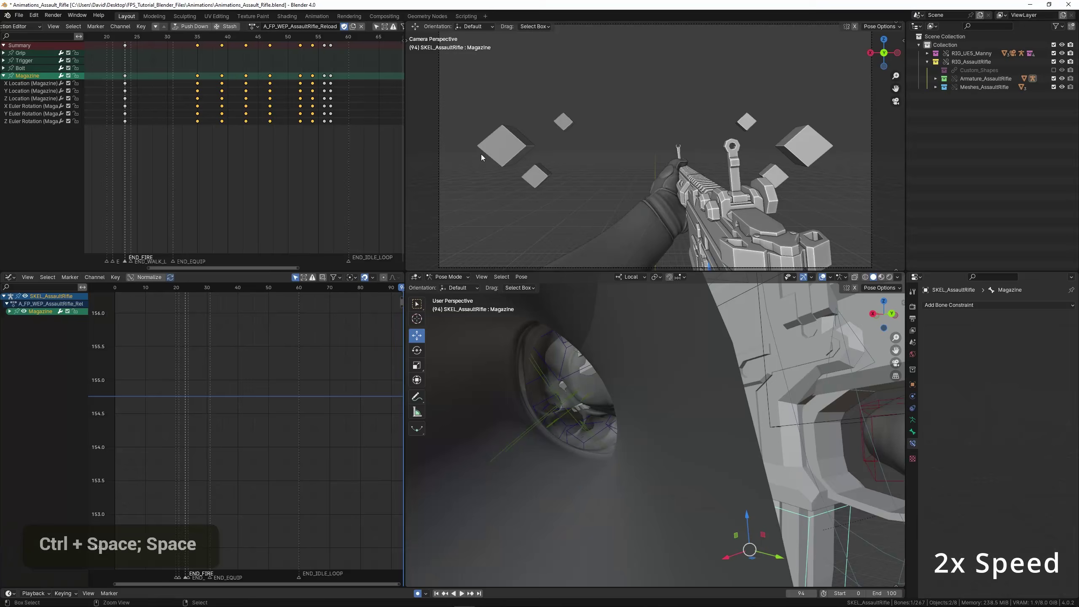
# Move the magazine's frame 47 keyframes to frame 49 and replay the motion.
pyautogui.press('space')
pyautogui.click(276, 100)
pyautogui.rightClick(269, 100)
pyautogui.moveTo(269, 100); pyautogui.dragTo(281, 101, button='right')
pyautogui.click(239, 107)
pyautogui.press('space')
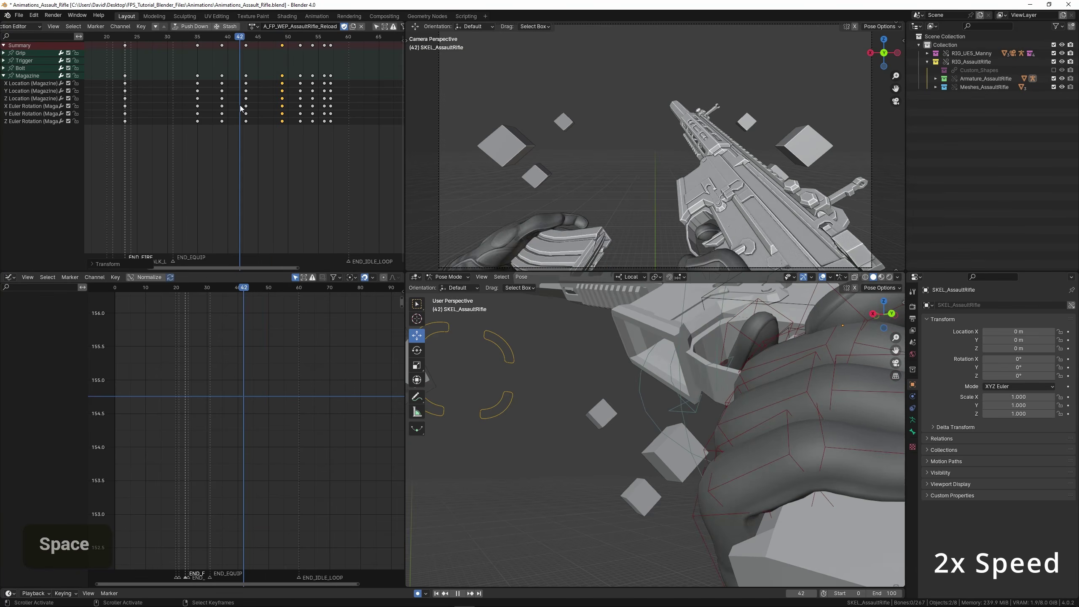
# Shift the magazine's keyframes at frames 35, 39 and 43 to frames 36, 40 and 44, and replay the motion.
pyautogui.click(233, 108)
pyautogui.rightClick(249, 84)
pyautogui.press('space')
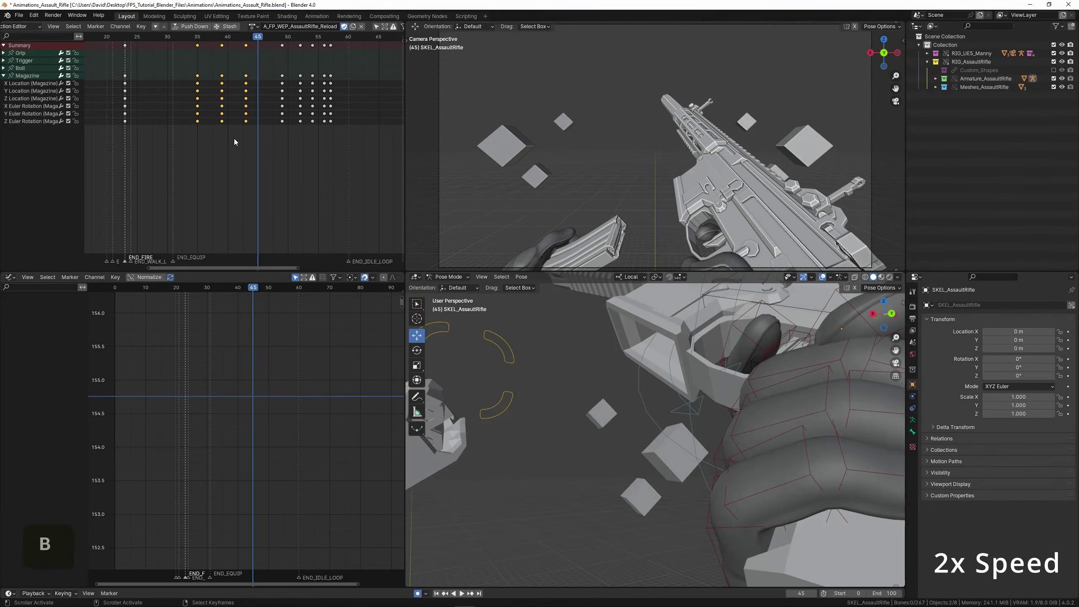
pyautogui.press('g')
pyautogui.click(240, 137)
pyautogui.click(168, 114)
pyautogui.press('space')
pyautogui.press('space')
# Reselect the Magazine bone at frame 44, then move and rotate it.
pyautogui.moveTo(200, 119); pyautogui.dragTo(251, 136)
pyautogui.click(43, 77)
pyautogui.scroll(-5, 588, 395)
pyautogui.moveTo(588, 395); pyautogui.dragTo(565, 406, button='middle')
pyautogui.press('g')
pyautogui.press('z')
pyautogui.press('z')
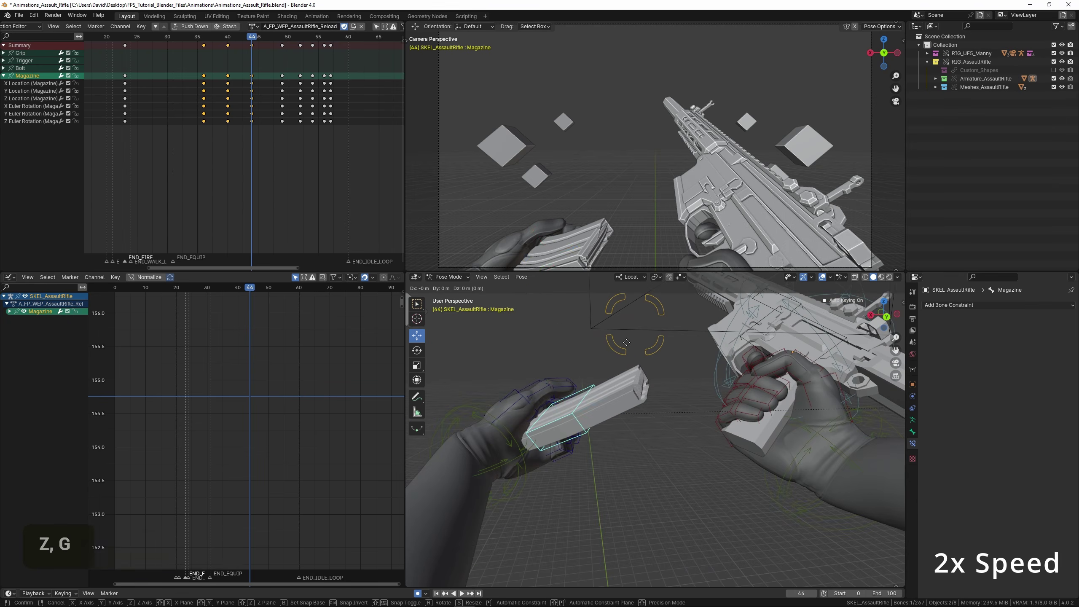
pyautogui.click(686, 392)
pyautogui.click(674, 376)
# Adjust the magazine's position at frame 49 and replay the motion.
pyautogui.moveTo(218, 124); pyautogui.dragTo(284, 145)
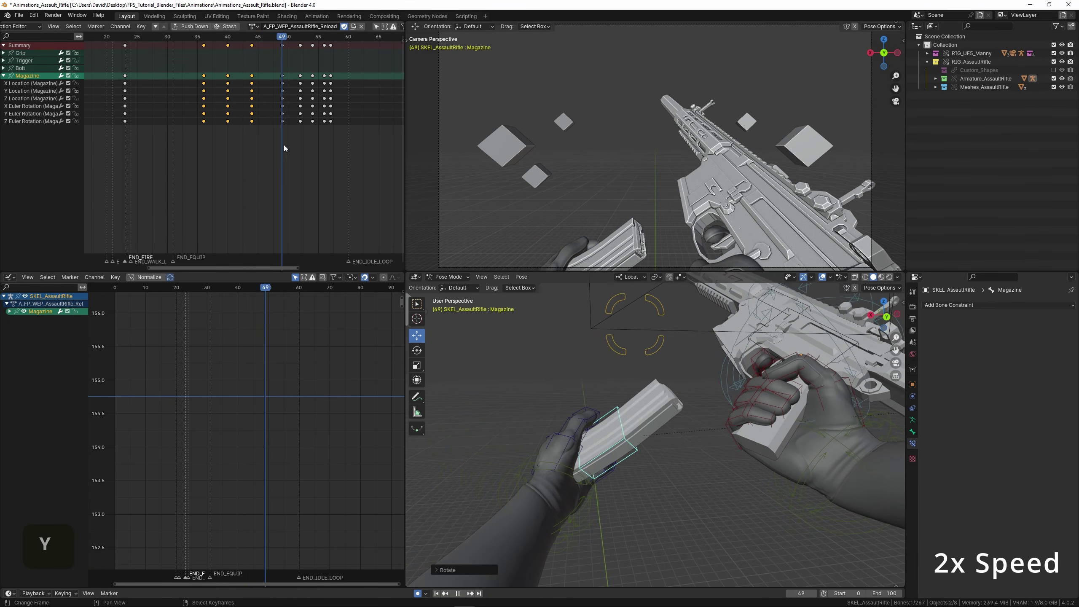
pyautogui.press('g')
pyautogui.doubleClick(694, 411)
pyautogui.press('space')
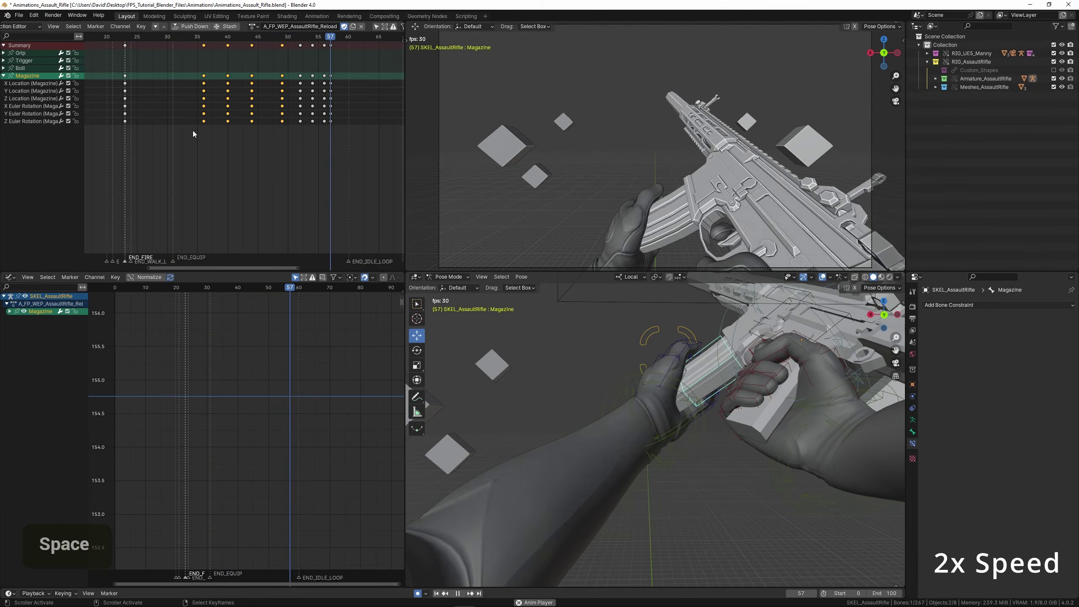
pyautogui.press('space')
# Refine the magazine's pose by moving it along its local Z axis and rotating it about its local Y and Z axes.
pyautogui.moveTo(179, 124)
pyautogui.mouseDown()
pyautogui.moveTo(267, 142)
pyautogui.moveTo(253, 143)
pyautogui.moveTo(238, 127)
pyautogui.moveTo(282, 142)
pyautogui.moveTo(306, 135)
pyautogui.mouseUp()
pyautogui.press('z')
pyautogui.click(536, 419)
pyautogui.press('g')
pyautogui.press('z')
pyautogui.click(588, 457)
pyautogui.press('r')
pyautogui.press('y')
pyautogui.press('z')
pyautogui.click(636, 426)
# Shift the magazine's Euler rotation keyframes at frames 36, 40, 44 and 49 to 35, 39, 43 and 46, and replay the motion.
pyautogui.rightClick(282, 107)
pyautogui.press('b')
pyautogui.moveTo(275, 102); pyautogui.dragTo(286, 116)
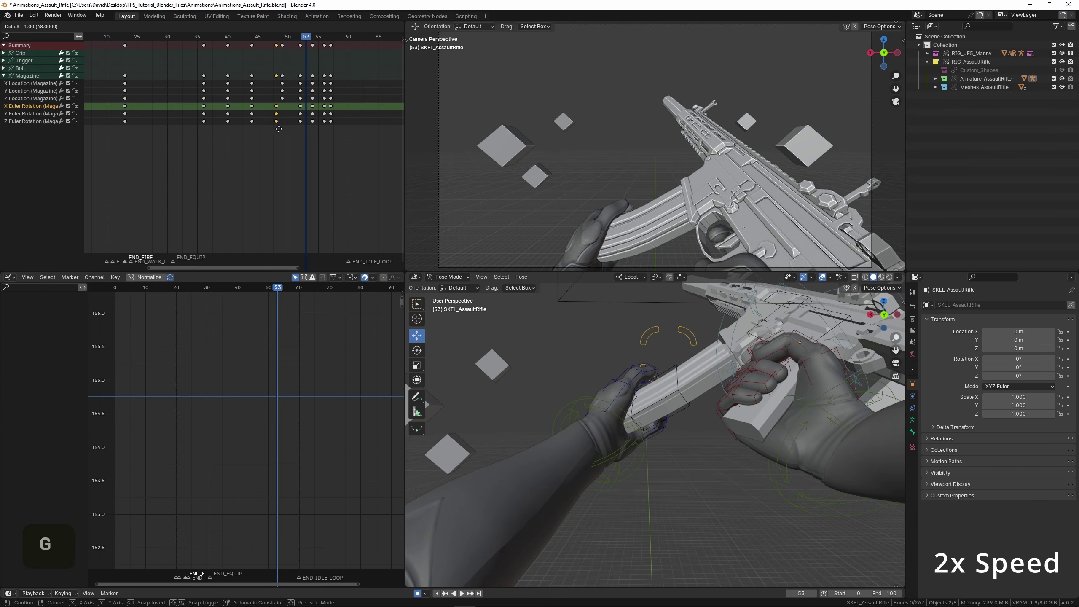
pyautogui.click(273, 129)
pyautogui.press('b')
pyautogui.press('g')
pyautogui.click(254, 134)
pyautogui.moveTo(199, 109); pyautogui.dragTo(130, 134)
pyautogui.press('space')
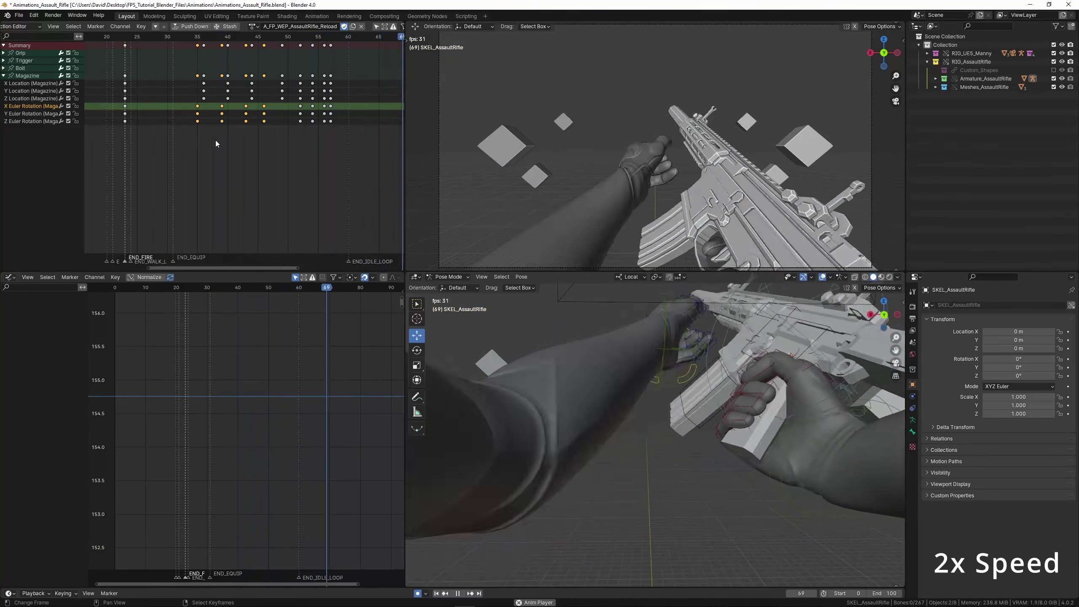
# Save the file and preview the reload animation in a full-screen camera view, stopping playback at frame 44.
pyautogui.hotkey('ctrl', 's')
pyautogui.hotkey('ctrl', 'space')
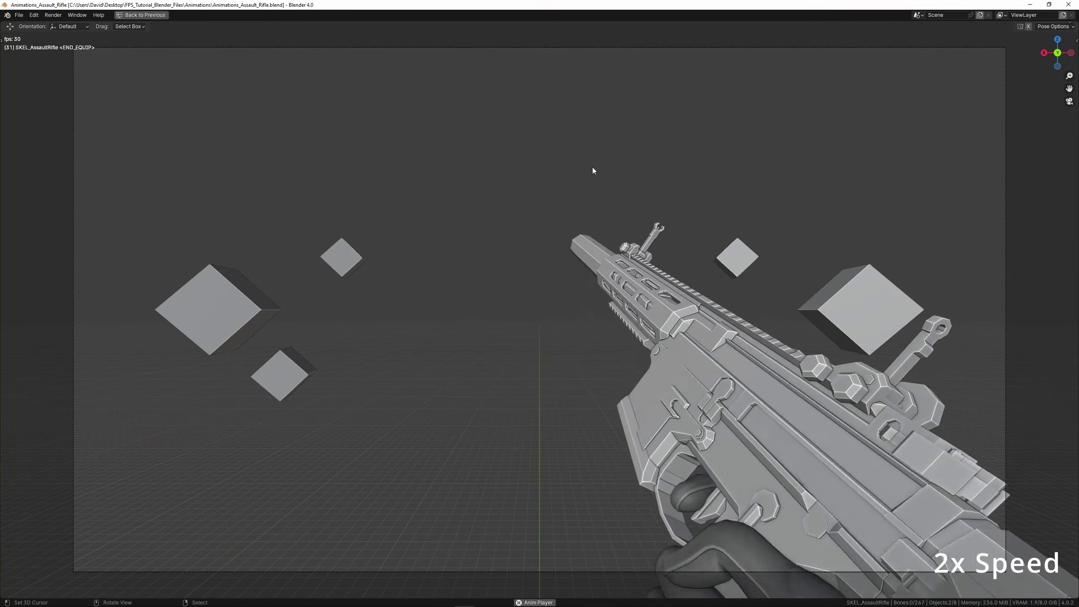
pyautogui.press('space')
pyautogui.hotkey('ctrl', 'space')
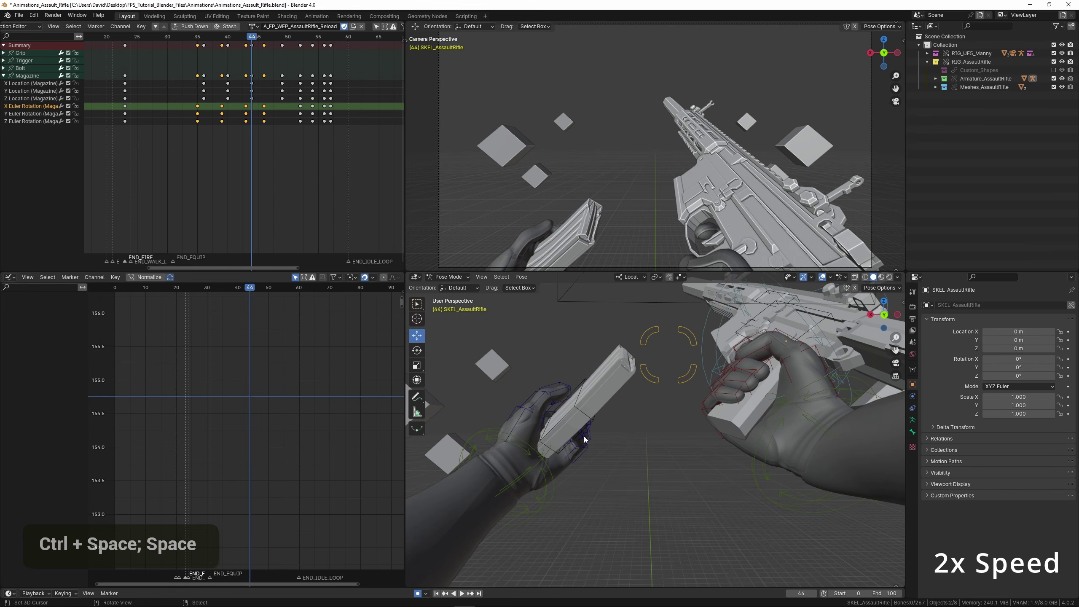
# Move the Magazine bone along its X axis at frame 44 and replay the motion.
pyautogui.click(584, 437)
pyautogui.press('g')
pyautogui.press('x')
pyautogui.click(603, 437)
pyautogui.keyDown('shift'); pyautogui.moveTo(205, 143); pyautogui.dragTo(260, 156, button='right'); pyautogui.keyUp('shift')
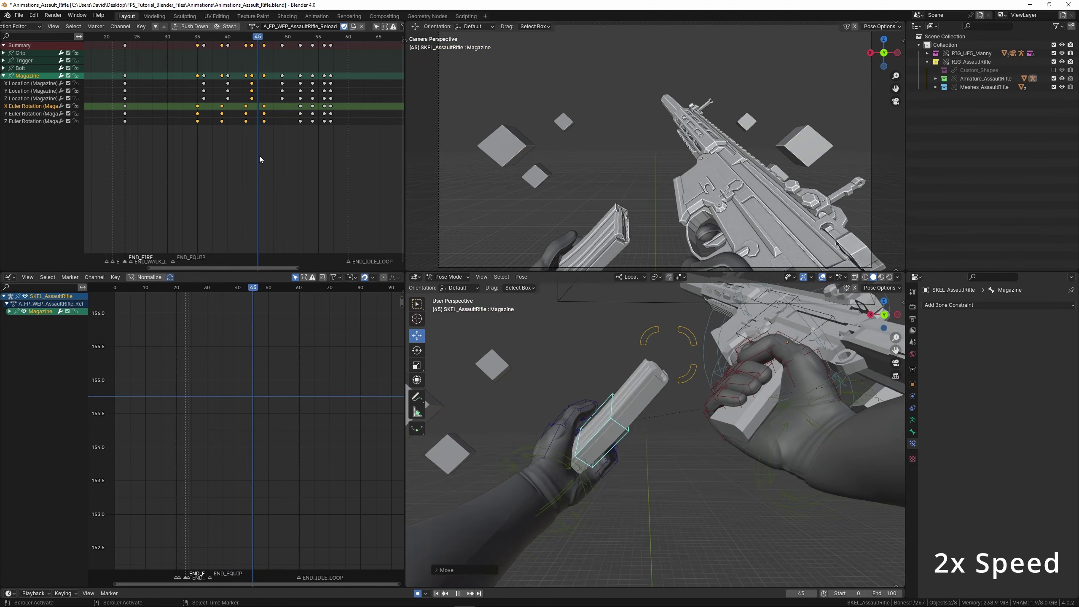
pyautogui.press('space')
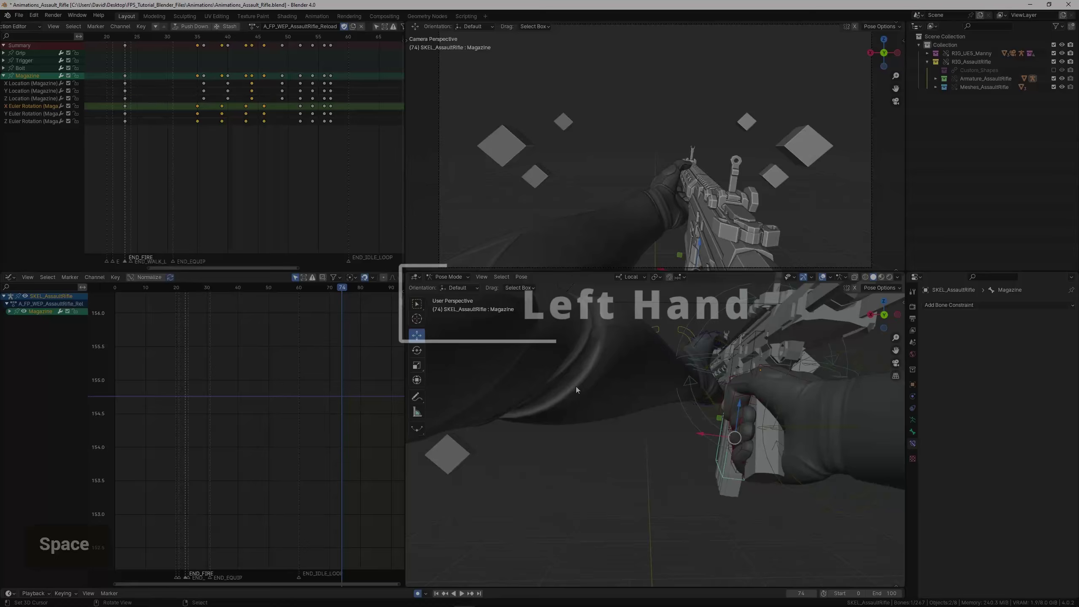
# Select the left-hand IK bone CB_ik_hand_l and go to its keyframe at frame 9.
pyautogui.scroll(-2, 562, 402)
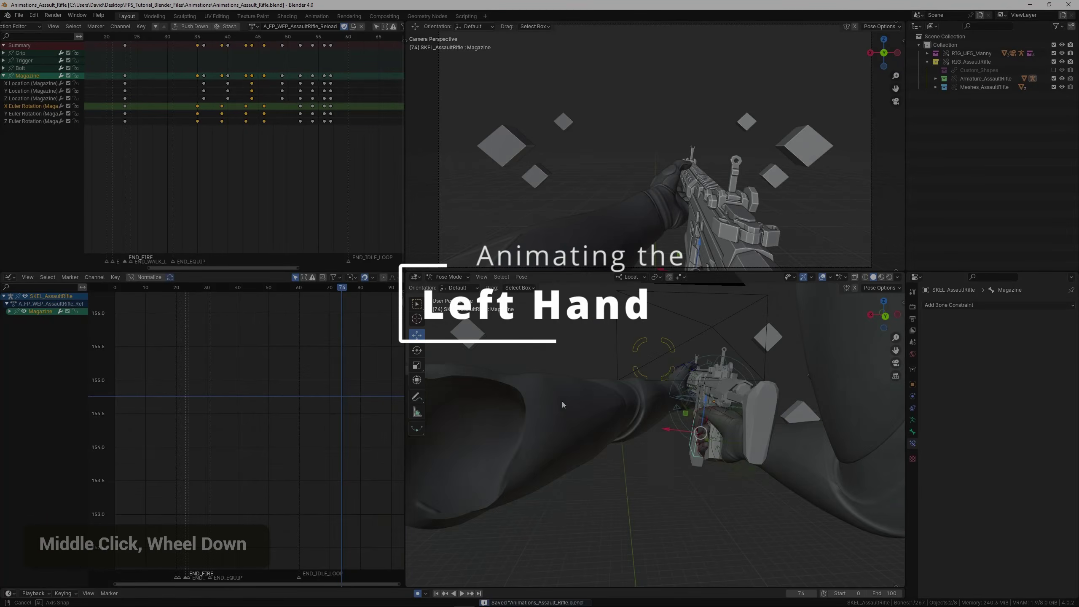
pyautogui.moveTo(562, 402); pyautogui.dragTo(592, 413, button='middle')
pyautogui.scroll(3, 604, 430)
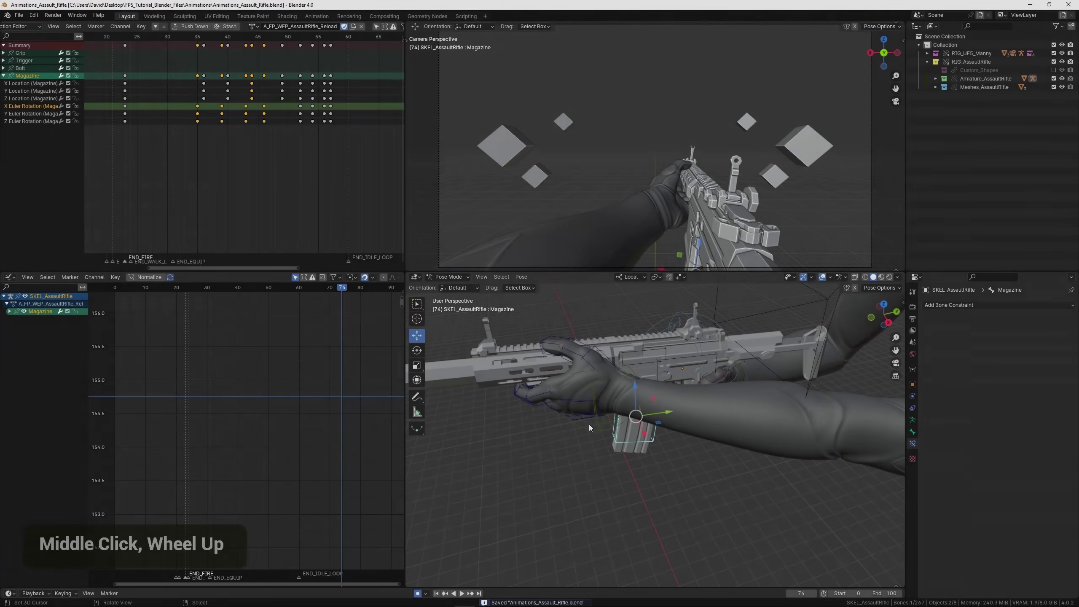
pyautogui.rightClick(595, 431)
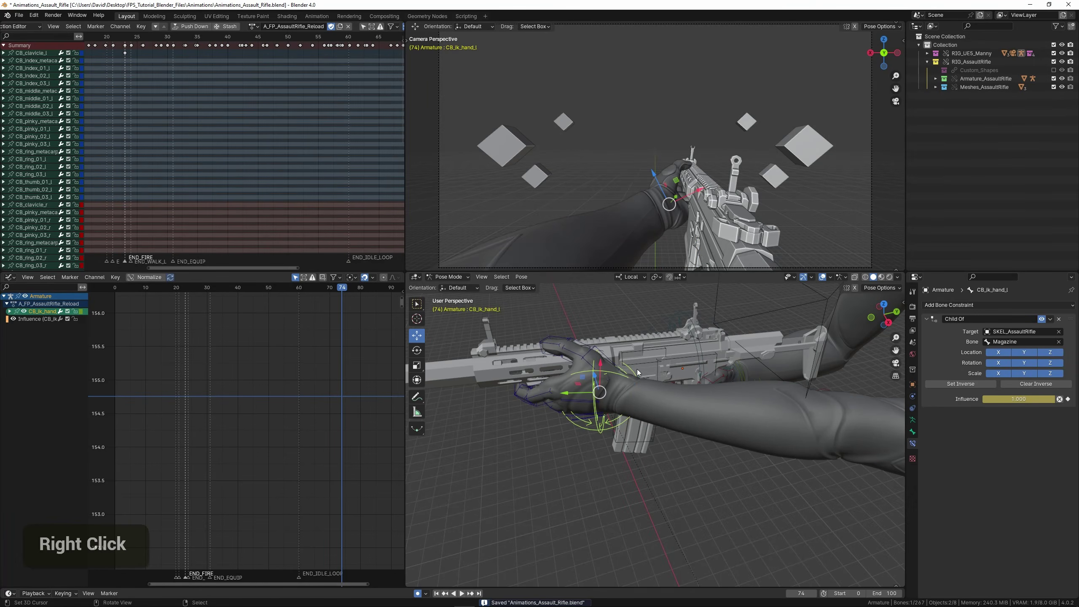
pyautogui.scroll(-7, 251, 204)
pyautogui.moveTo(183, 190); pyautogui.dragTo(248, 143, button='middle')
pyautogui.moveTo(187, 251); pyautogui.dragTo(230, 125, button='middle')
pyautogui.click(175, 161)
pyautogui.press('space')
pyautogui.scroll(5, 229, 125)
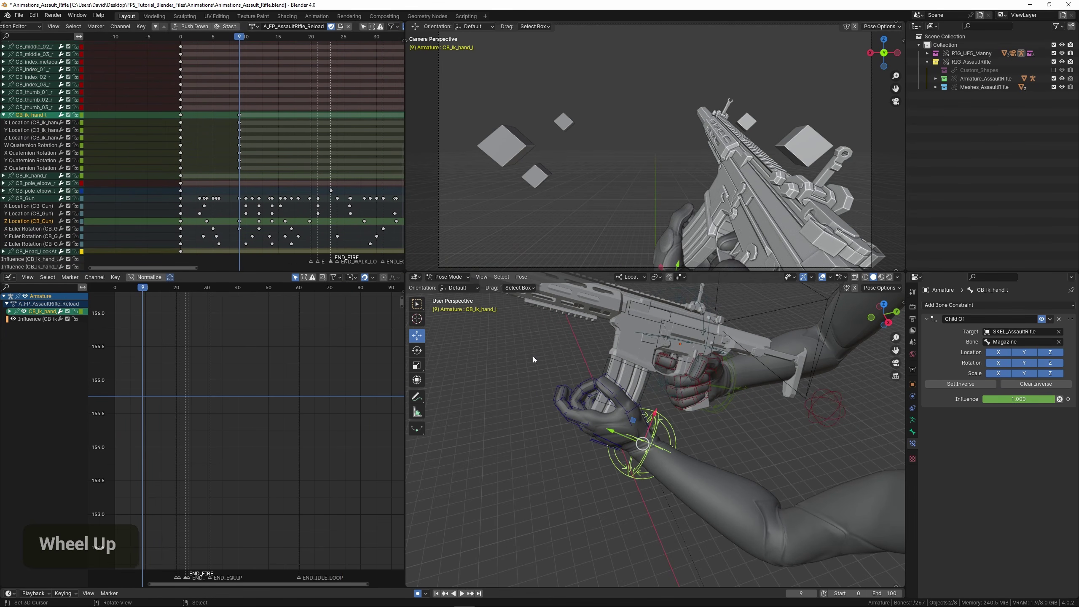
# Save the file, and rotate and move the left-hand IK bone at frame 9 to fit the hand around the magazine.
pyautogui.hotkey('ctrl', 's')
pyautogui.moveTo(607, 413); pyautogui.dragTo(749, 392, button='middle')
pyautogui.press('KP_Decimal')
pyautogui.keyDown('shift'); pyautogui.moveTo(749, 392); pyautogui.dragTo(665, 385, button='middle'); pyautogui.keyUp('shift')
pyautogui.press('r')
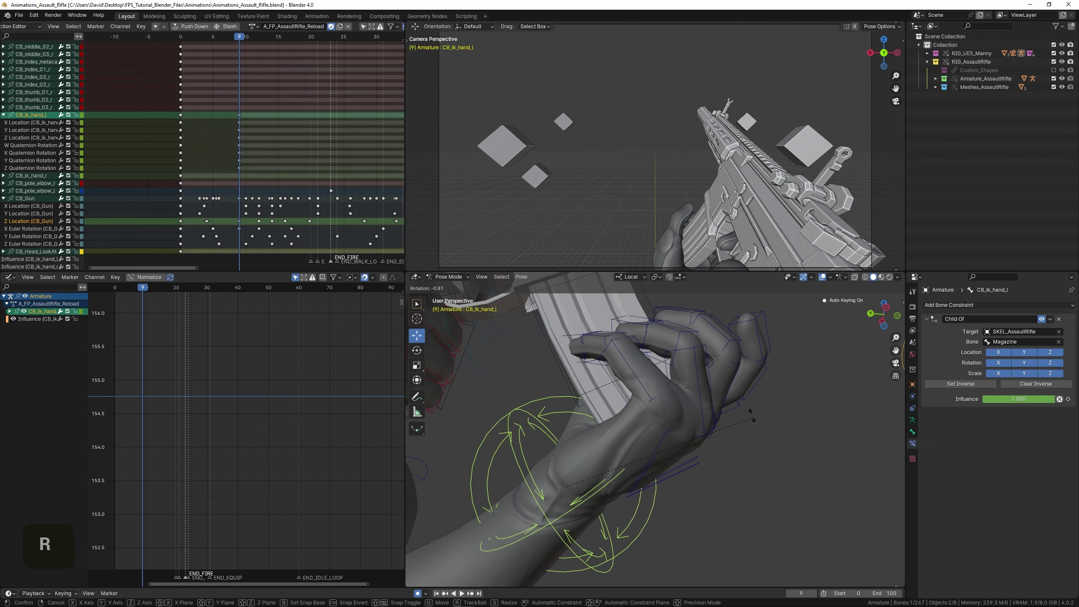
pyautogui.click(730, 390)
pyautogui.press('g')
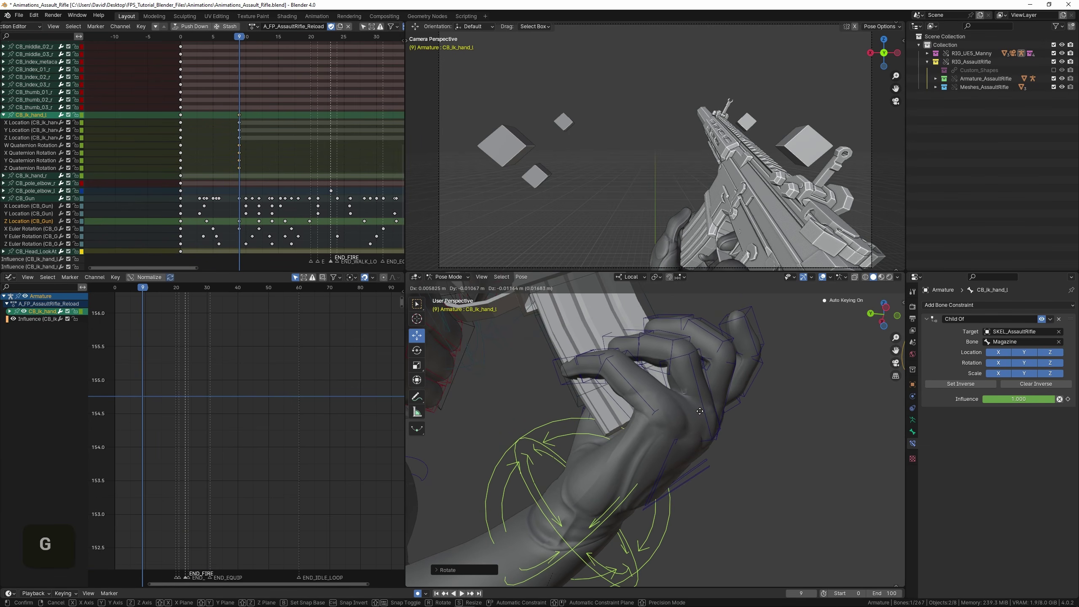
pyautogui.click(694, 408)
# Refine the left hand's rotation and position against the magazine and save the file.
pyautogui.moveTo(662, 408); pyautogui.dragTo(633, 376, button='middle')
pyautogui.press('r')
pyautogui.click(742, 405)
pyautogui.press('g')
pyautogui.keyDown('shift'); pyautogui.click(746, 405); pyautogui.keyUp('shift')
pyautogui.hotkey('ctrl', 's')
pyautogui.press('g')
pyautogui.keyDown('shift'); pyautogui.click(601, 359); pyautogui.keyUp('shift')
pyautogui.hotkey('ctrl', 's')
# Rotate the left thumb's base bone CB_thumb_01_l about its local Z axis.
pyautogui.rightClick(575, 360)
pyautogui.scroll(2, 615, 399)
pyautogui.scroll(-3, 632, 376)
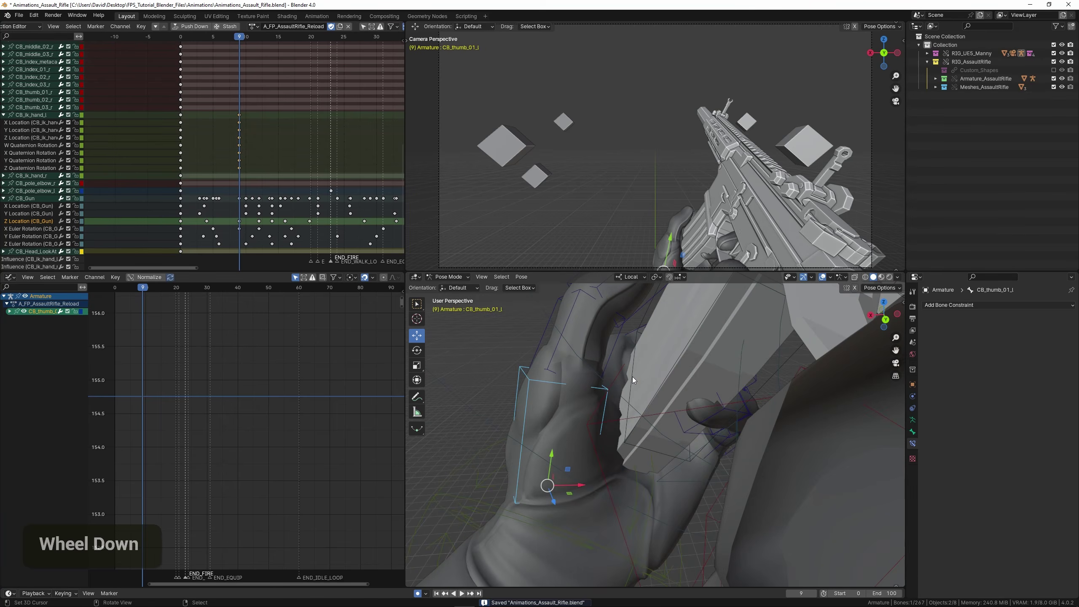
pyautogui.press('r')
pyautogui.press('z')
pyautogui.click(645, 351)
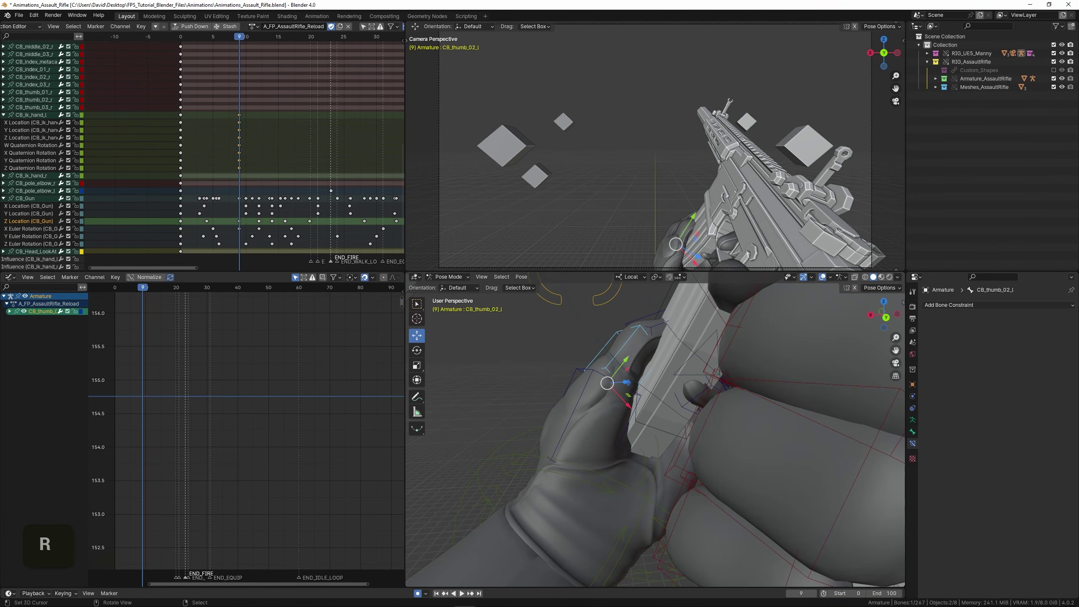
# Rotate the left thumb's middle and tip bones, CB_thumb_02_l and CB_thumb_03_l, about their local Z axes.
pyautogui.keyDown('shift'); pyautogui.moveTo(671, 337); pyautogui.dragTo(680, 378, button='middle'); pyautogui.keyUp('shift')
pyautogui.rightClick(651, 364)
pyautogui.press('r')
pyautogui.press('z')
pyautogui.click(681, 339)
pyautogui.keyDown('shift'); pyautogui.moveTo(680, 378); pyautogui.dragTo(709, 385, button='middle'); pyautogui.keyUp('shift')
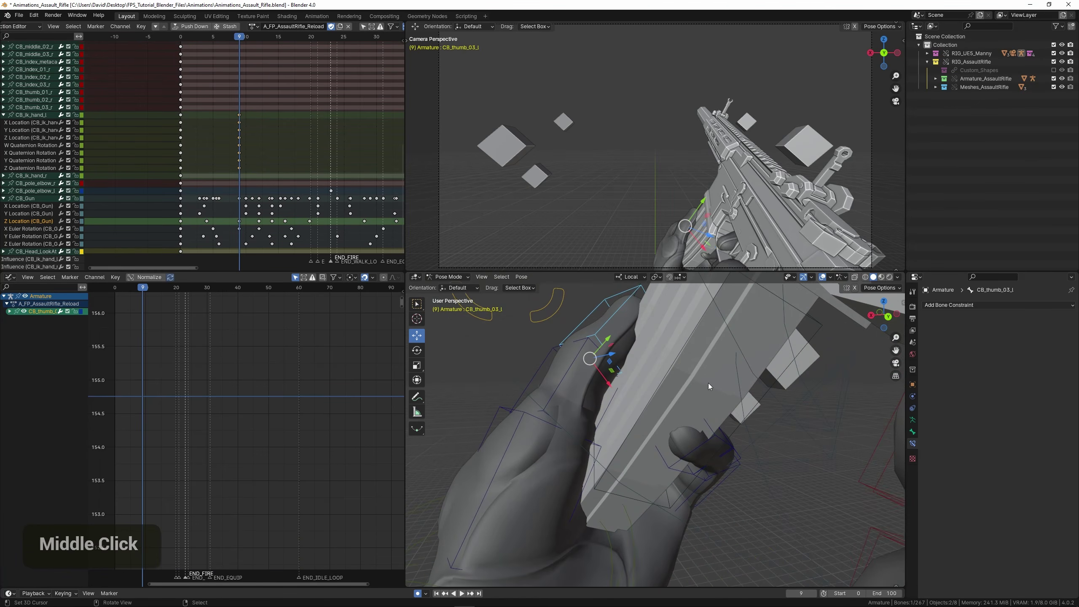
pyautogui.press('r')
pyautogui.press('z')
pyautogui.click(693, 344)
# Rotate the left index finger's base bone CB_index_01_l about its local Z and Y axes, and adjust its rotation freely.
pyautogui.moveTo(638, 350); pyautogui.dragTo(667, 393, button='middle')
pyautogui.scroll(1, 570, 452)
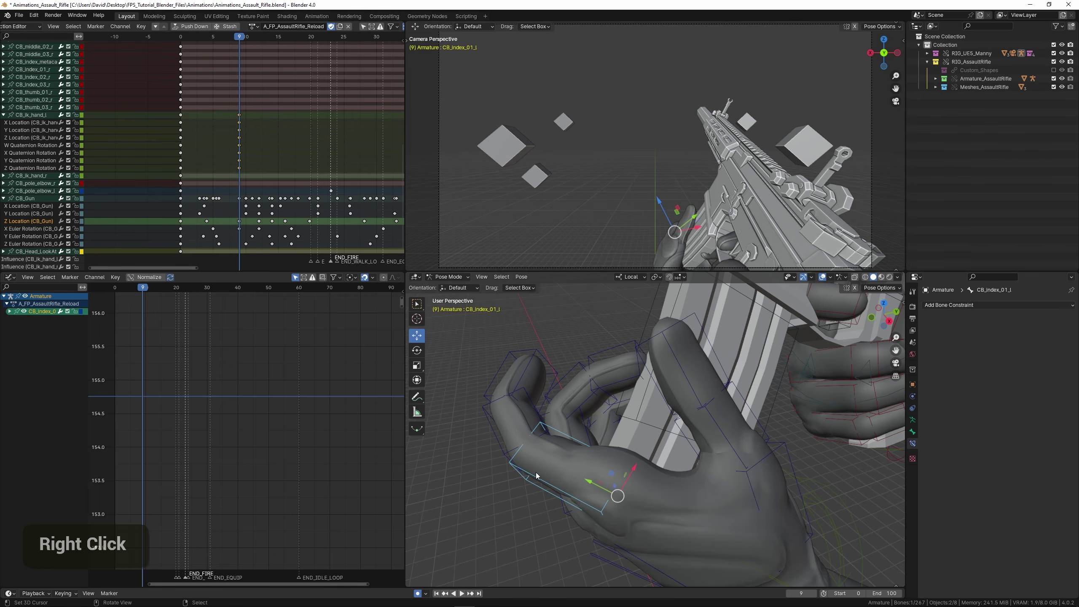
pyautogui.moveTo(618, 435); pyautogui.dragTo(734, 358, button='middle')
pyautogui.press('r')
pyautogui.press('z')
pyautogui.click(660, 431)
pyautogui.press('r')
pyautogui.press('y')
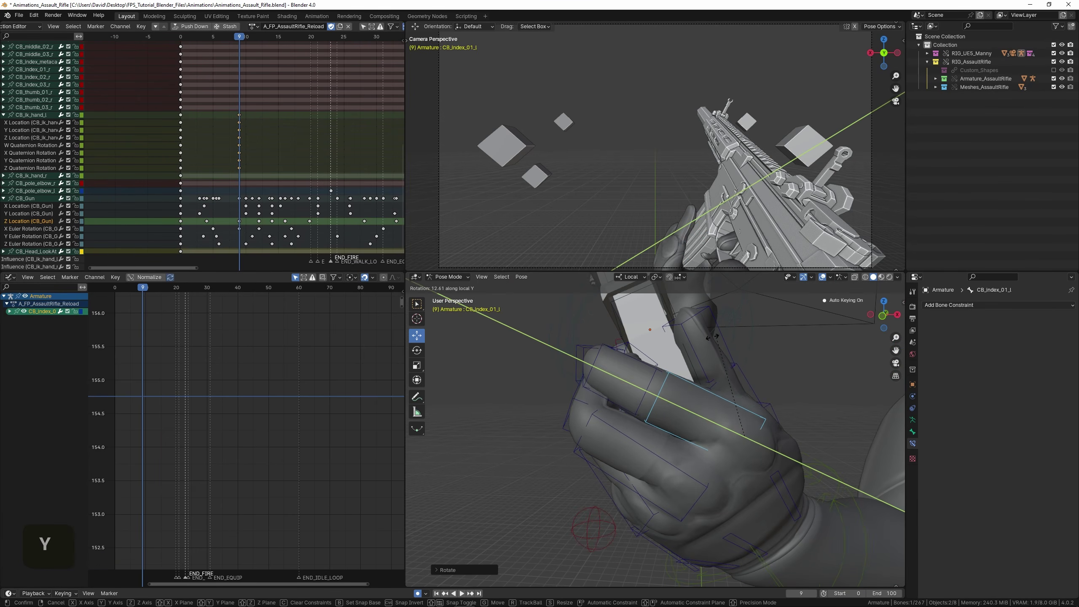
pyautogui.click(699, 350)
pyautogui.press('r')
pyautogui.click(710, 354)
# Rotate the finger bone about its local Z axis, and rotate the thumb tip bone CB_thumb_03_l about its local Z axis.
pyautogui.keyDown('shift'); pyautogui.moveTo(705, 356); pyautogui.dragTo(626, 403, button='middle'); pyautogui.keyUp('shift')
pyautogui.press('r')
pyautogui.press('z')
pyautogui.click(660, 387)
pyautogui.click(661, 360)
pyautogui.press('r')
pyautogui.press('z')
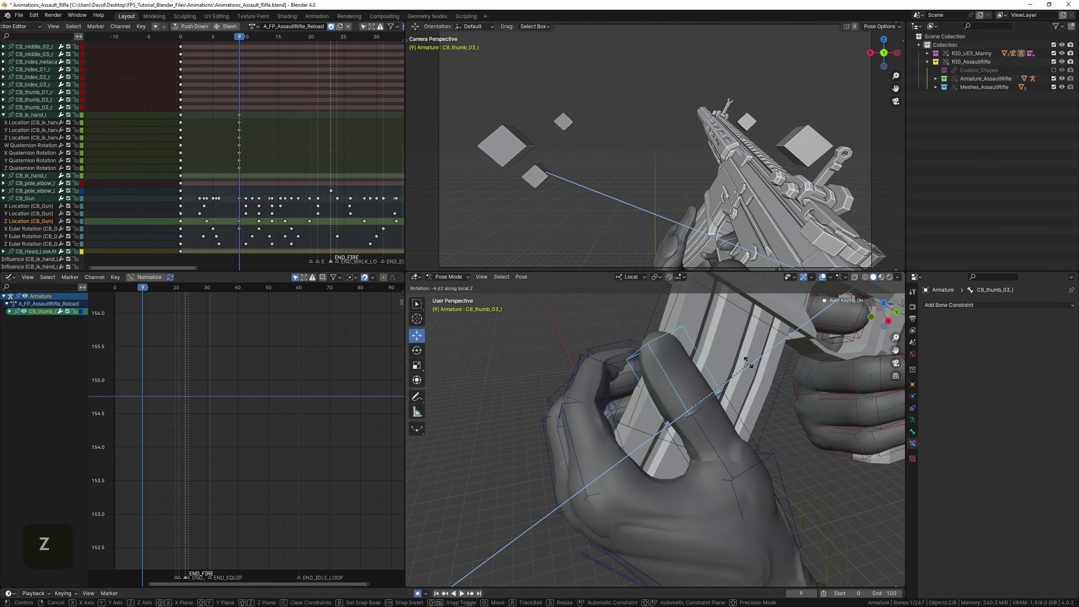
pyautogui.click(725, 377)
# Adjust the thumb base bone CB_thumb_01_l about its local Z axis to rest the thumb against the magazine.
pyautogui.moveTo(725, 377); pyautogui.dragTo(630, 361, button='middle')
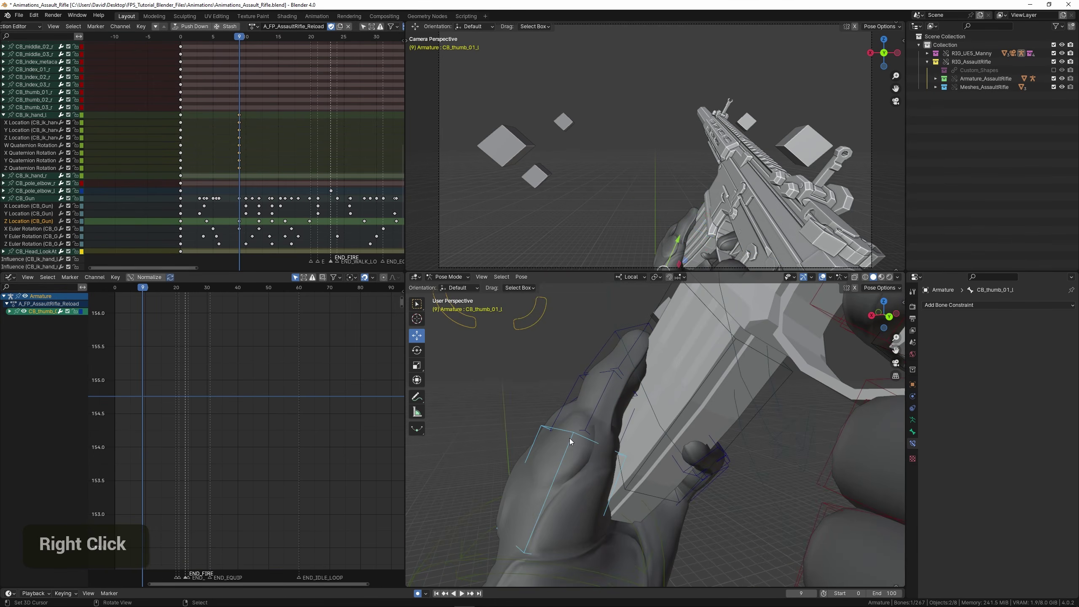
pyautogui.moveTo(704, 397); pyautogui.dragTo(696, 390, button='middle')
pyautogui.press('r')
pyautogui.press('z')
pyautogui.click(698, 373)
pyautogui.rightClick(559, 403)
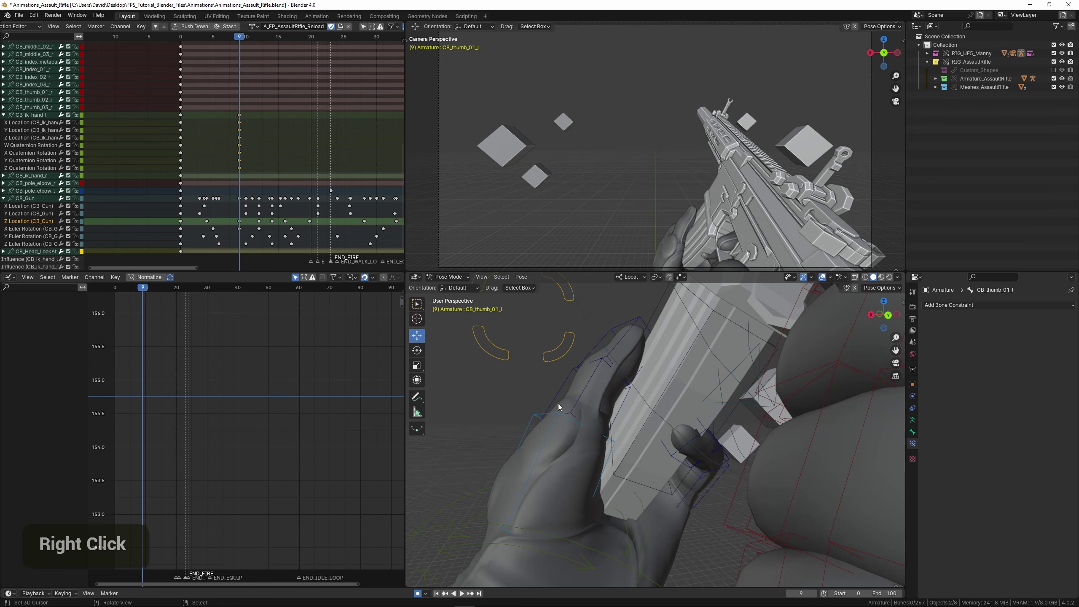
# Rotate the left middle finger's base bone CB_middle_01_l about its local Y axis.
pyautogui.moveTo(559, 404); pyautogui.dragTo(689, 462, button='middle')
pyautogui.rightClick(671, 464)
pyautogui.press('r')
pyautogui.press('y')
pyautogui.click(775, 416)
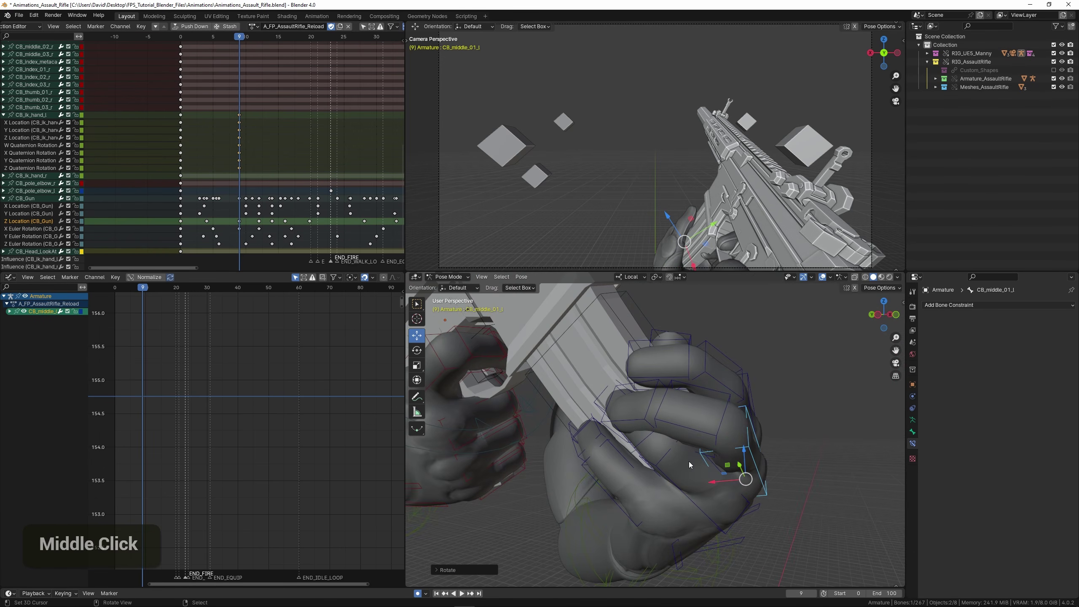
pyautogui.press('r')
pyautogui.press('y')
pyautogui.click(770, 419)
pyautogui.moveTo(771, 420); pyautogui.dragTo(740, 422, button='middle')
# Rotate the left pinky's base bone CB_pinky_01_l about its local Z axis.
pyautogui.rightClick(615, 481)
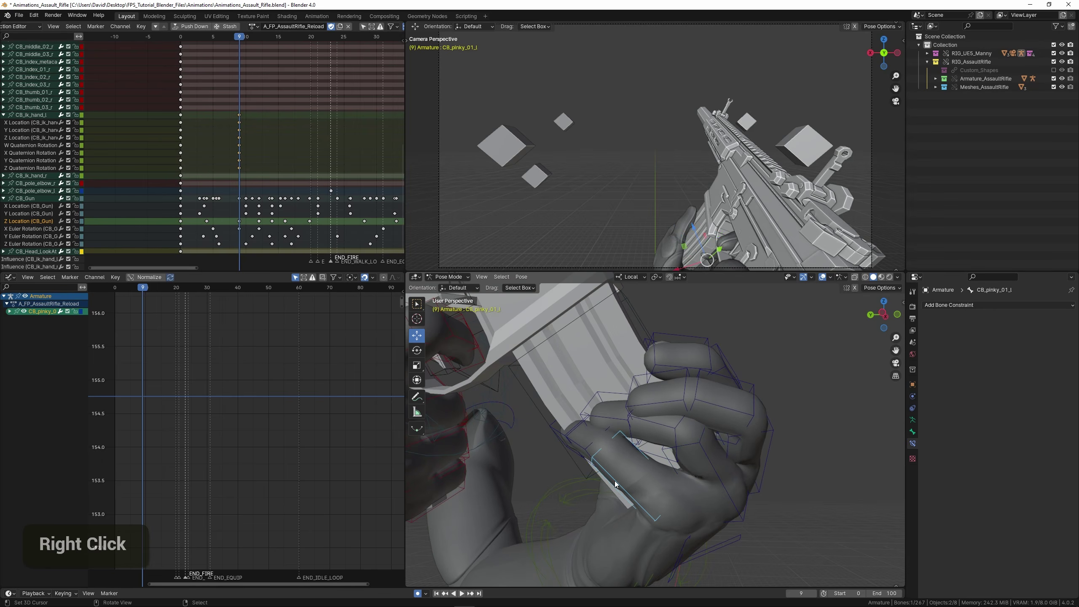
pyautogui.moveTo(615, 481); pyautogui.dragTo(705, 423, button='middle')
pyautogui.press('r')
pyautogui.press('z')
pyautogui.click(694, 410)
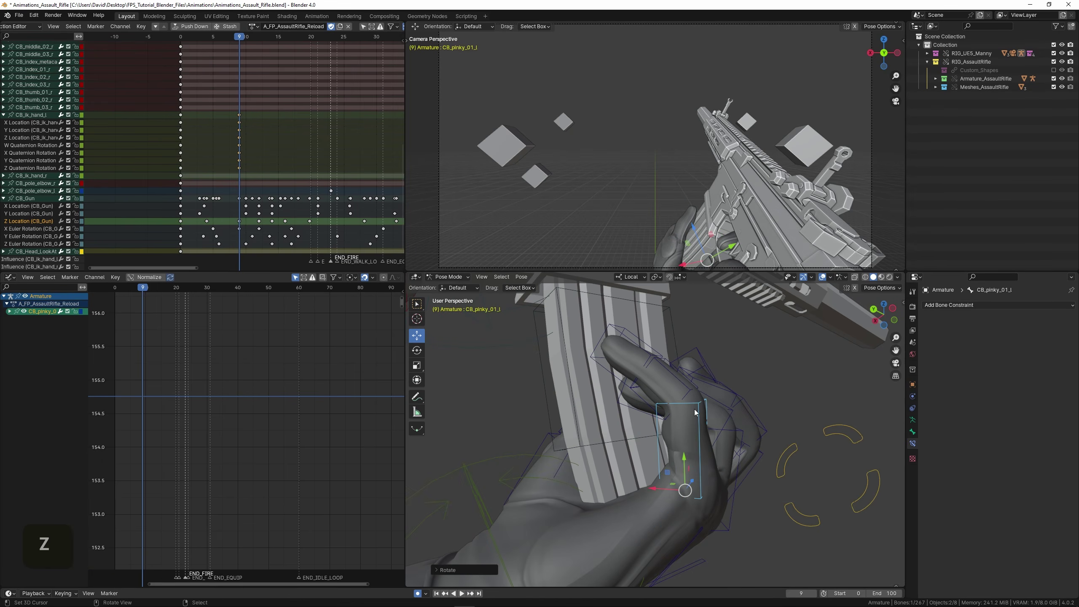
# Curl the pinky's middle and tip bones around the magazine by rotating each about its local Z axis.
pyautogui.rightClick(670, 372)
pyautogui.press('r')
pyautogui.press('z')
pyautogui.click(603, 435)
pyautogui.rightClick(611, 420)
pyautogui.press('r')
pyautogui.press('z')
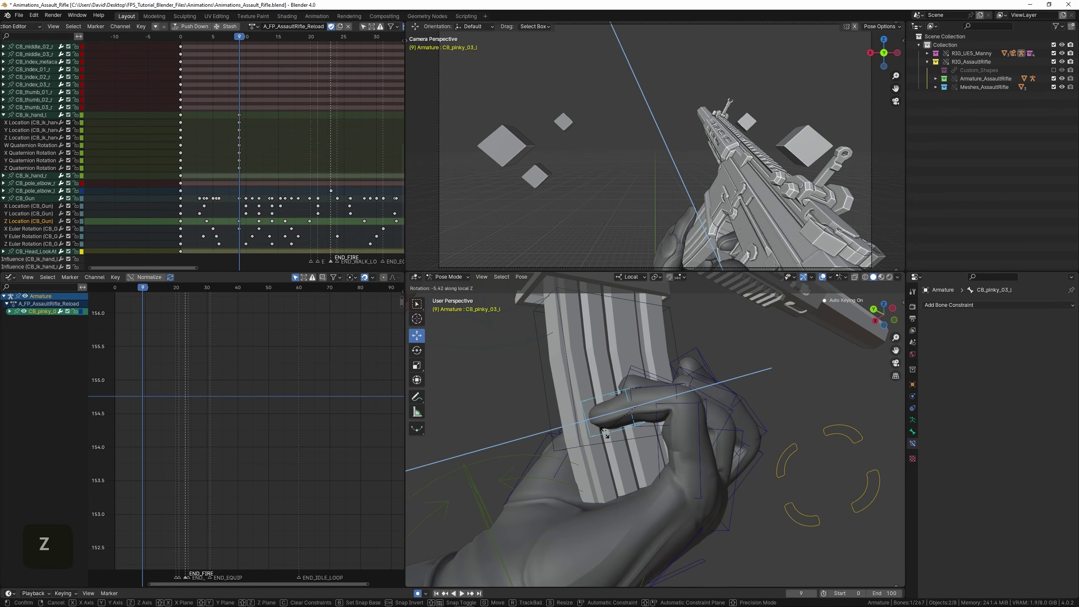
pyautogui.click(617, 442)
# Refine the pinky's curl with further local Z rotations, including its tip bone CB_pinky_03_l.
pyautogui.rightClick(693, 427)
pyautogui.moveTo(697, 401); pyautogui.dragTo(648, 459, button='middle')
pyautogui.press('r')
pyautogui.press('z')
pyautogui.click(740, 421)
pyautogui.press('r')
pyautogui.press('z')
pyautogui.click(648, 473)
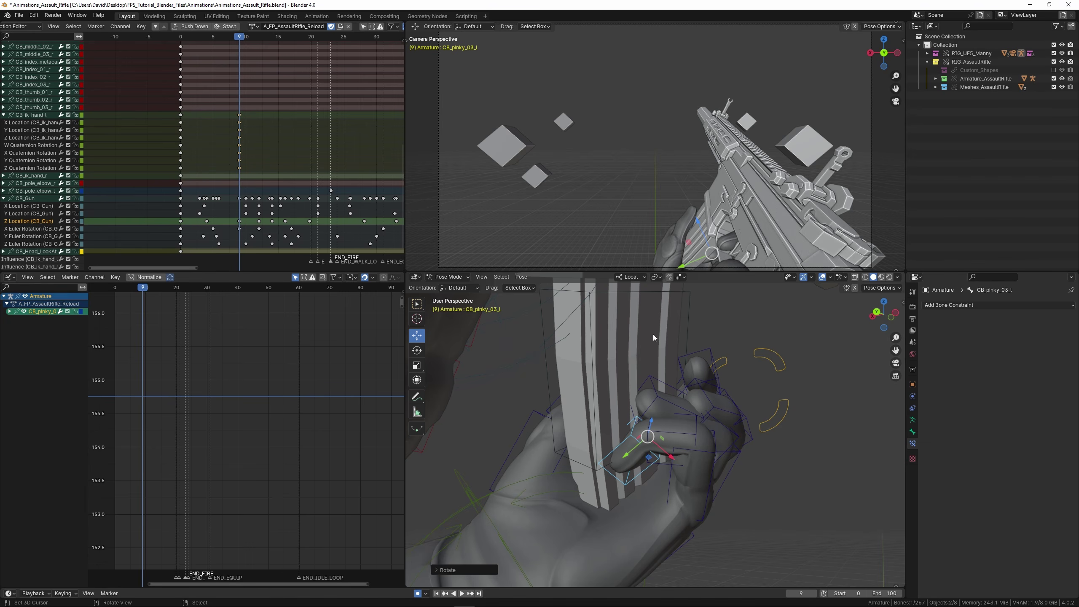
# Scrub through the reload to frame 41 to examine the left hand's grip, and return to frame 9.
pyautogui.moveTo(243, 178); pyautogui.dragTo(341, 187)
pyautogui.scroll(-6, 339, 191)
pyautogui.moveTo(338, 195); pyautogui.dragTo(250, 188, button='middle')
pyautogui.scroll(1, 250, 188)
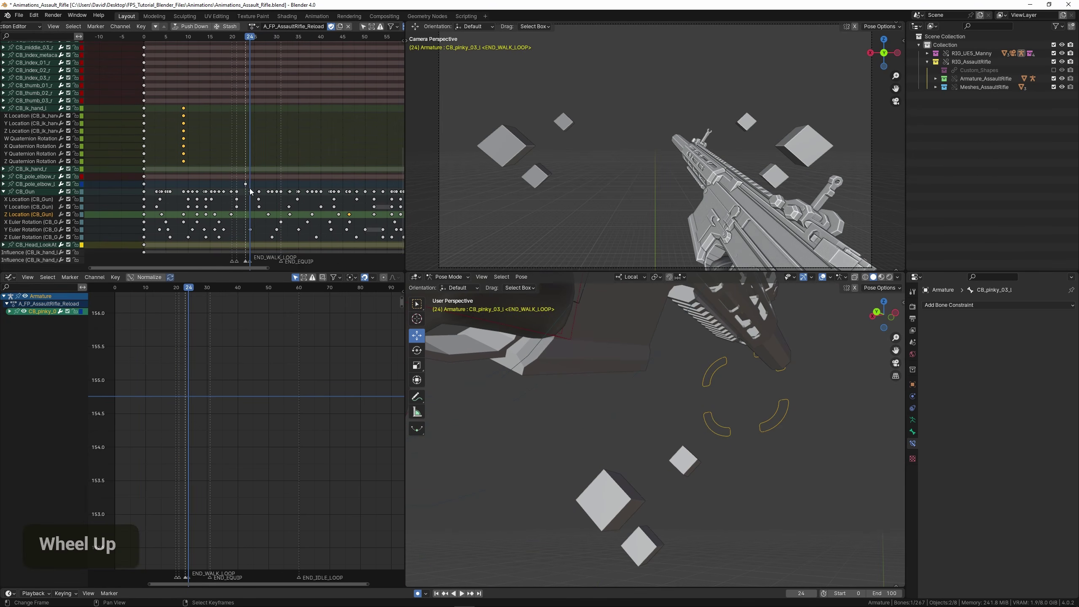
pyautogui.moveTo(250, 192); pyautogui.dragTo(325, 190)
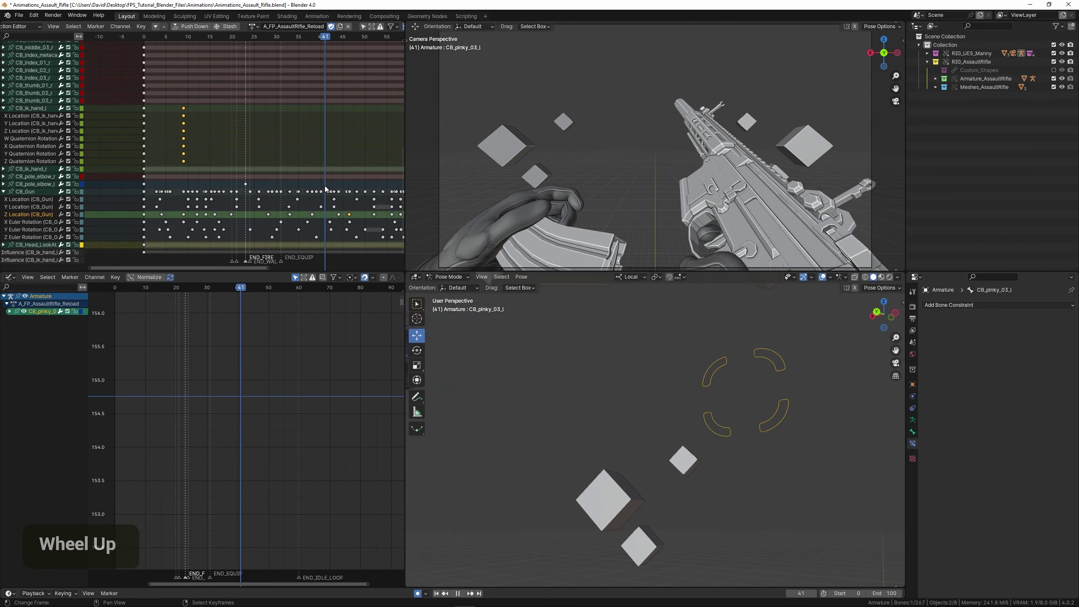
pyautogui.click(183, 162)
# Curl the left index finger by rotating CB_index_01_l and CB_index_02_l about their local Z axes.
pyautogui.moveTo(836, 476); pyautogui.dragTo(706, 435, button='middle')
pyautogui.scroll(-3, 706, 435)
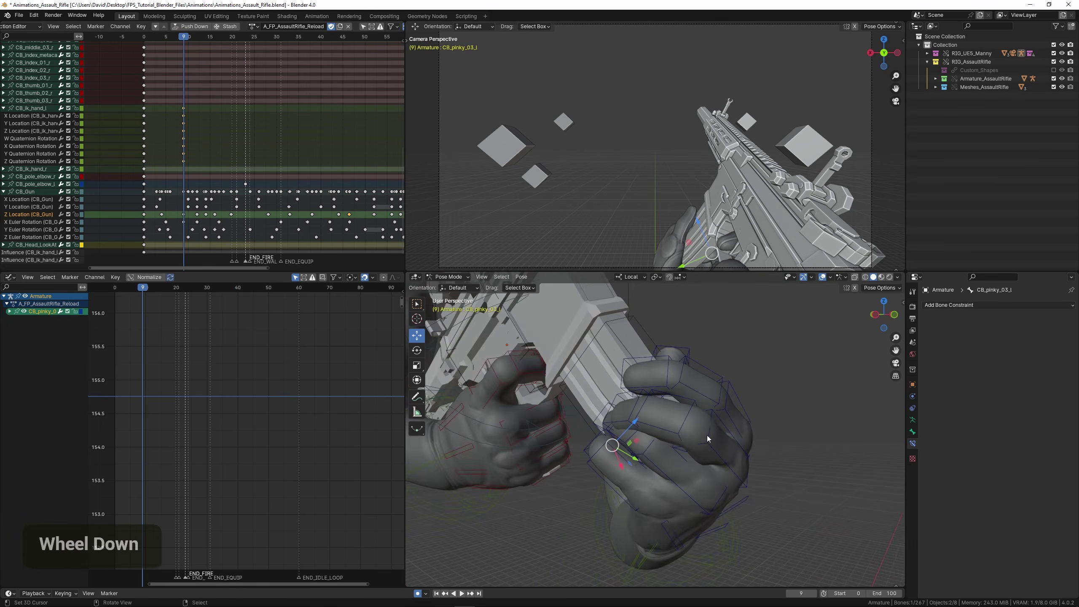
pyautogui.scroll(3, 707, 436)
pyautogui.rightClick(803, 351)
pyautogui.moveTo(803, 351); pyautogui.dragTo(594, 414, button='middle')
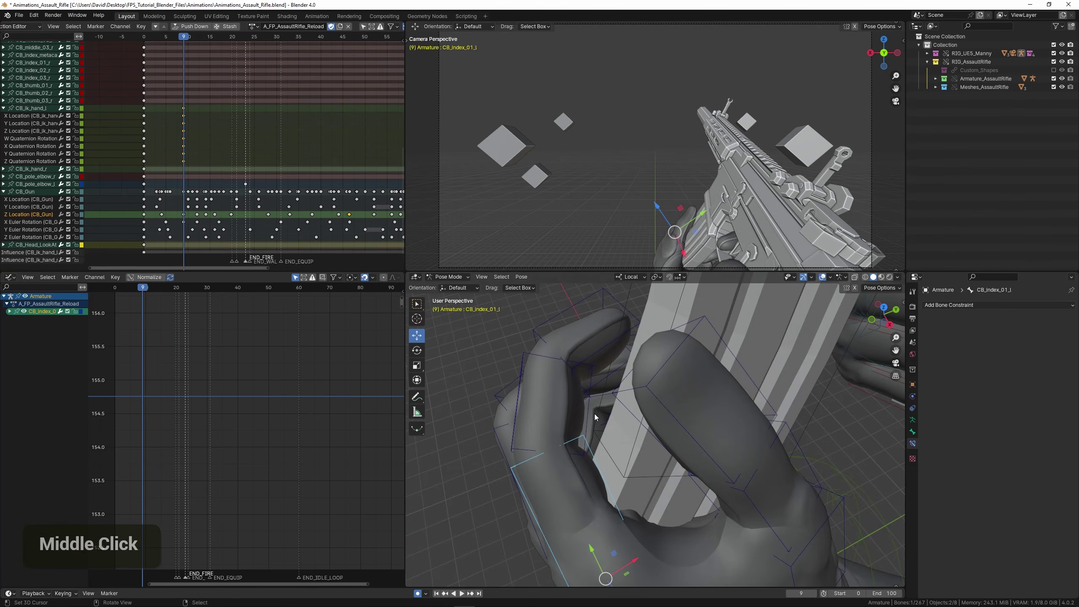
pyautogui.press('r')
pyautogui.press('z')
pyautogui.click(621, 363)
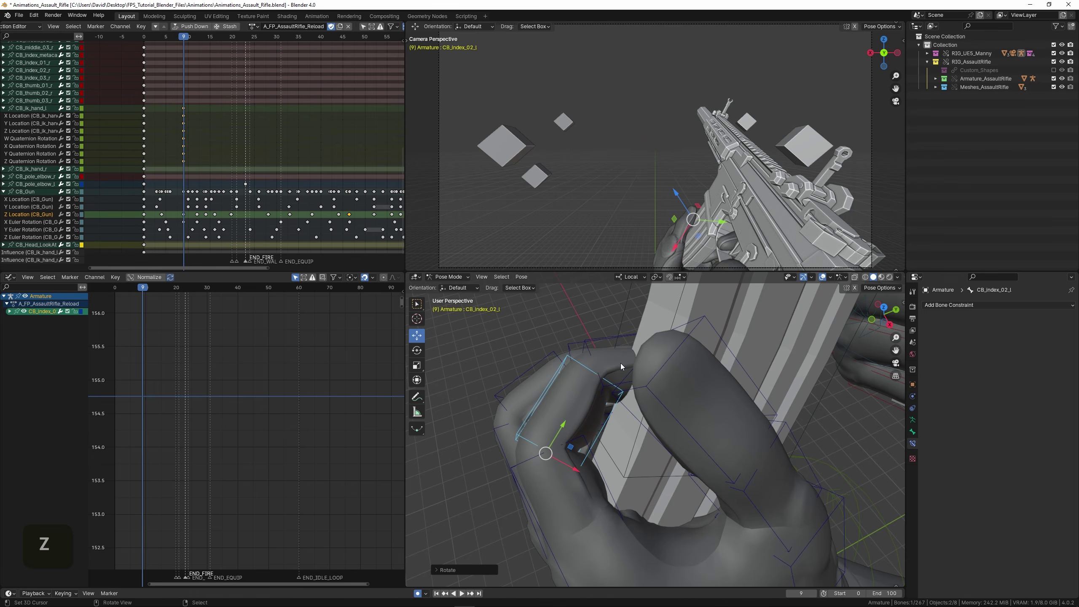
pyautogui.press('r')
pyautogui.press('z')
pyautogui.click(649, 345)
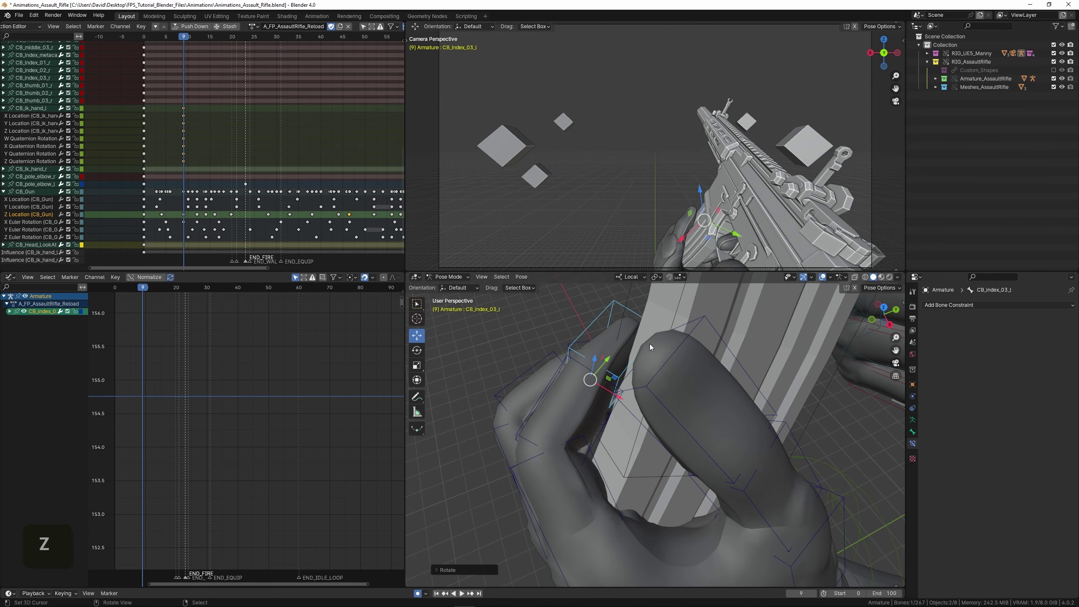
# Refine the index finger's lower bones with rotations about their local Z and Y axes.
pyautogui.rightClick(516, 467)
pyautogui.press('r')
pyautogui.press('z')
pyautogui.click(612, 429)
pyautogui.moveTo(629, 425); pyautogui.dragTo(649, 411, button='middle')
pyautogui.press('r')
pyautogui.press('y')
pyautogui.click(665, 384)
pyautogui.scroll(3, 592, 402)
pyautogui.press('r')
pyautogui.press('z')
pyautogui.click(665, 399)
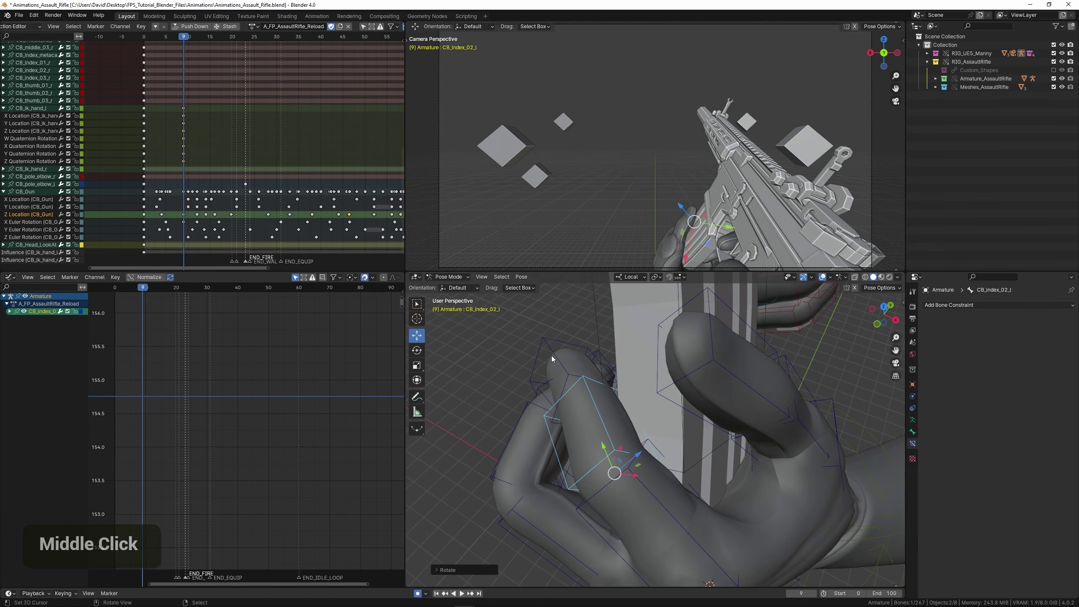
# Clear the rotation of the index fingertip bone CB_index_03_l and curl it about its local Z axis.
pyautogui.rightClick(550, 357)
pyautogui.moveTo(551, 357); pyautogui.dragTo(800, 374, button='middle')
pyautogui.hotkey('alt', 'r')
pyautogui.press('r')
pyautogui.press('z')
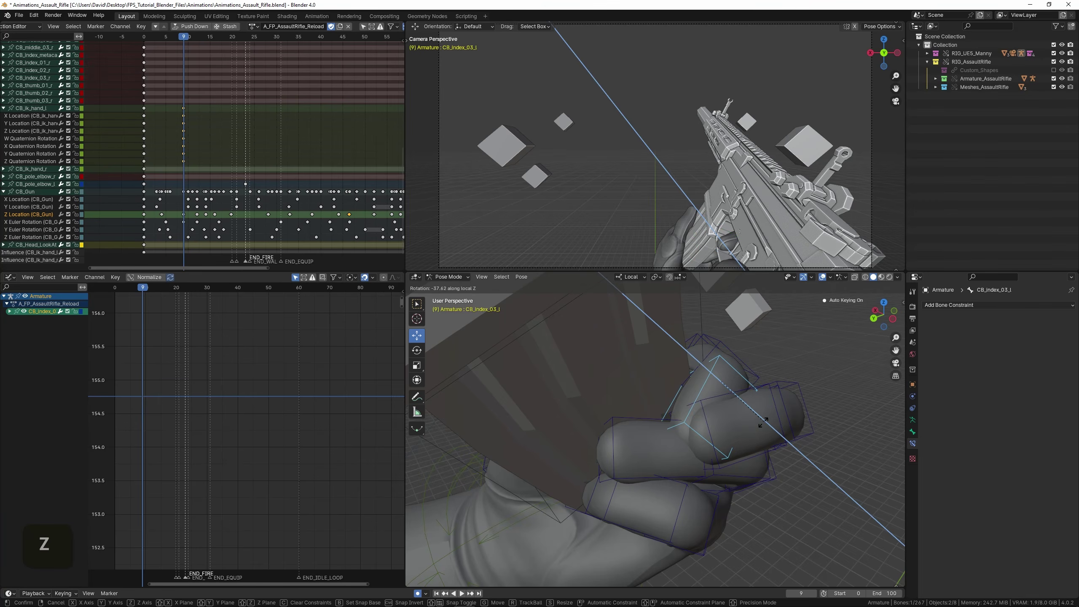
pyautogui.click(758, 426)
pyautogui.moveTo(758, 427); pyautogui.dragTo(729, 429, button='middle')
pyautogui.scroll(-2, 655, 449)
pyautogui.press('r')
pyautogui.press('z')
pyautogui.click(769, 473)
# Angle the left middle finger's base bone CB_middle_01_l against the magazine with a rotation about its local Y axis.
pyautogui.moveTo(769, 473); pyautogui.dragTo(734, 466, button='middle')
pyautogui.scroll(1, 734, 466)
pyautogui.keyDown('shift'); pyautogui.moveTo(734, 467); pyautogui.dragTo(615, 441, button='middle'); pyautogui.keyUp('shift')
pyautogui.scroll(1, 728, 422)
pyautogui.rightClick(728, 422)
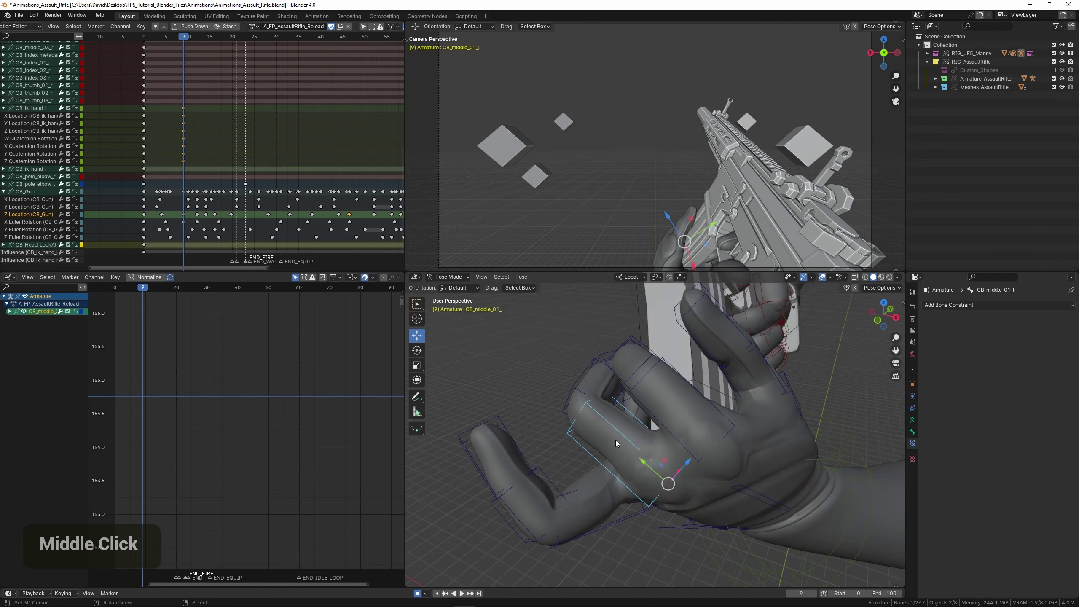
pyautogui.scroll(2, 671, 384)
pyautogui.press('r')
pyautogui.press('r')
pyautogui.click(670, 369)
pyautogui.hotkey('ctrl', 'z')
pyautogui.moveTo(670, 370); pyautogui.dragTo(738, 378, button='middle')
pyautogui.press('r')
pyautogui.press('y')
pyautogui.click(706, 357)
pyautogui.press('r')
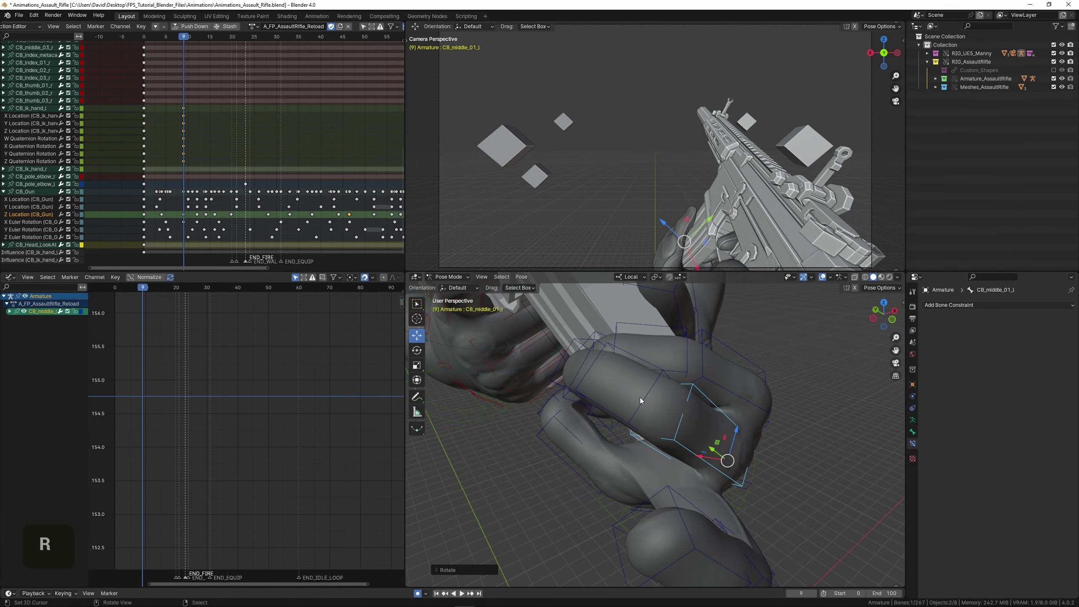
pyautogui.rightClick(639, 400)
# Curl the left middle finger around the magazine by rotating CB_middle_02_l and CB_middle_03_l about their local Z axes.
pyautogui.click(587, 422)
pyautogui.moveTo(587, 422); pyautogui.dragTo(681, 390, button='middle')
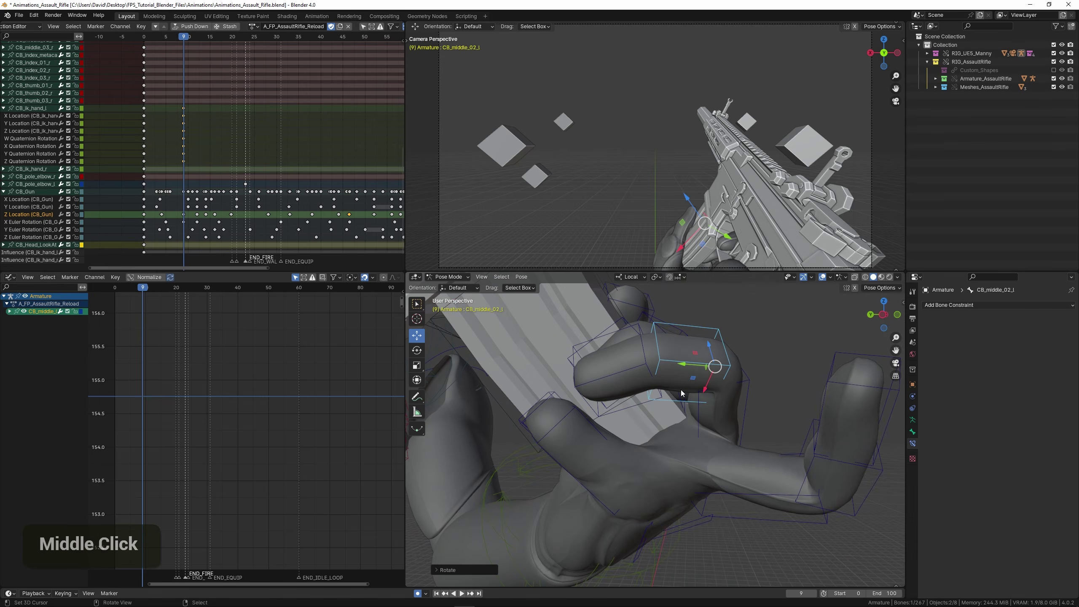
pyautogui.press('r')
pyautogui.press('z')
pyautogui.click(750, 369)
pyautogui.moveTo(750, 369); pyautogui.dragTo(666, 377, button='middle')
pyautogui.scroll(-3, 585, 396)
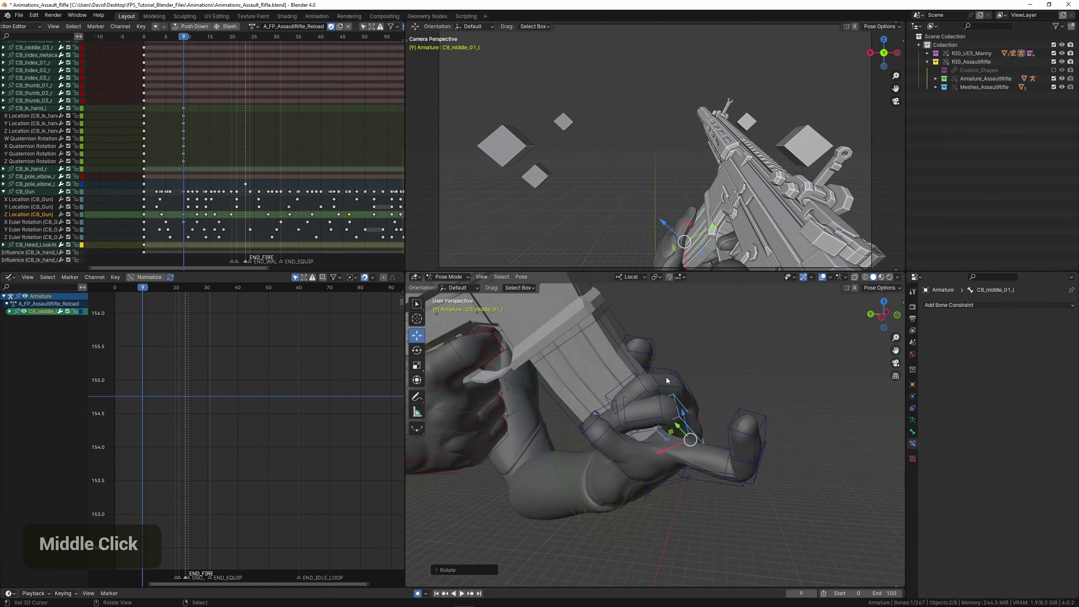
pyautogui.scroll(3, 592, 423)
pyautogui.rightClick(592, 423)
pyautogui.moveTo(592, 422); pyautogui.dragTo(585, 391, button='middle')
pyautogui.press('r')
pyautogui.press('z')
pyautogui.click(650, 392)
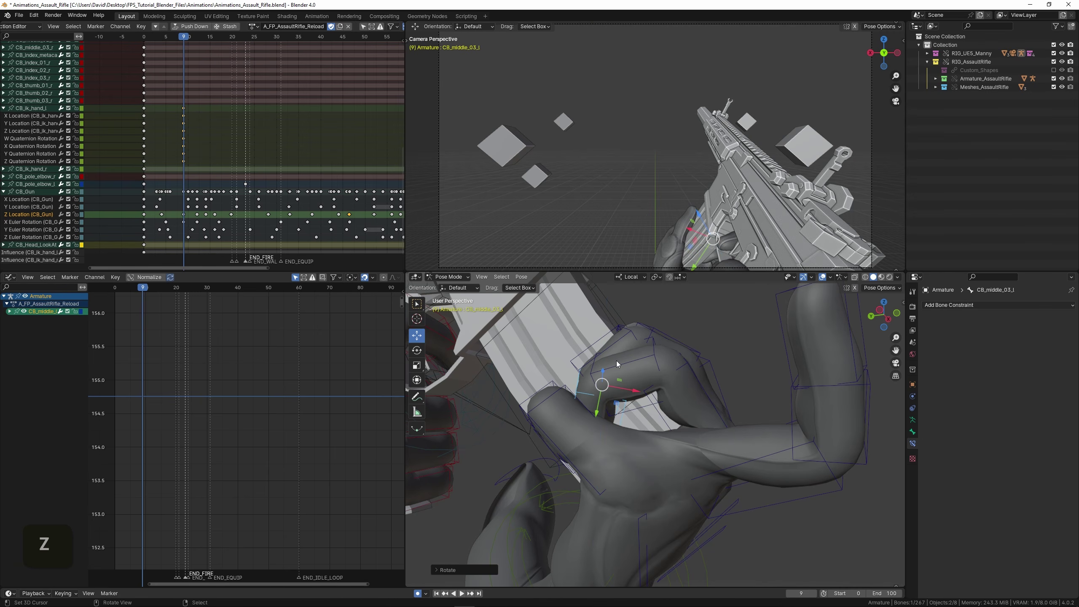
# Refine the middle finger's grip with further local Z rotations of CB_middle_02_l and the fingertip bone CB_middle_03_l.
pyautogui.rightClick(612, 372)
pyautogui.press('r')
pyautogui.press('z')
pyautogui.click(609, 407)
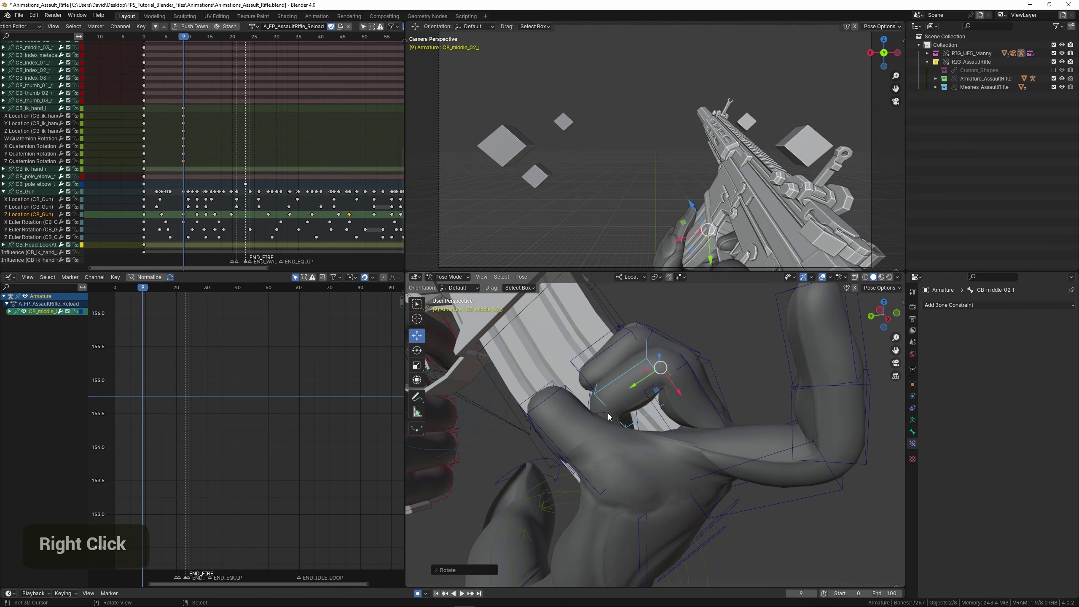
pyautogui.rightClick(608, 413)
pyautogui.press('r')
pyautogui.press('z')
pyautogui.click(678, 413)
pyautogui.moveTo(679, 413); pyautogui.dragTo(672, 437, button='middle')
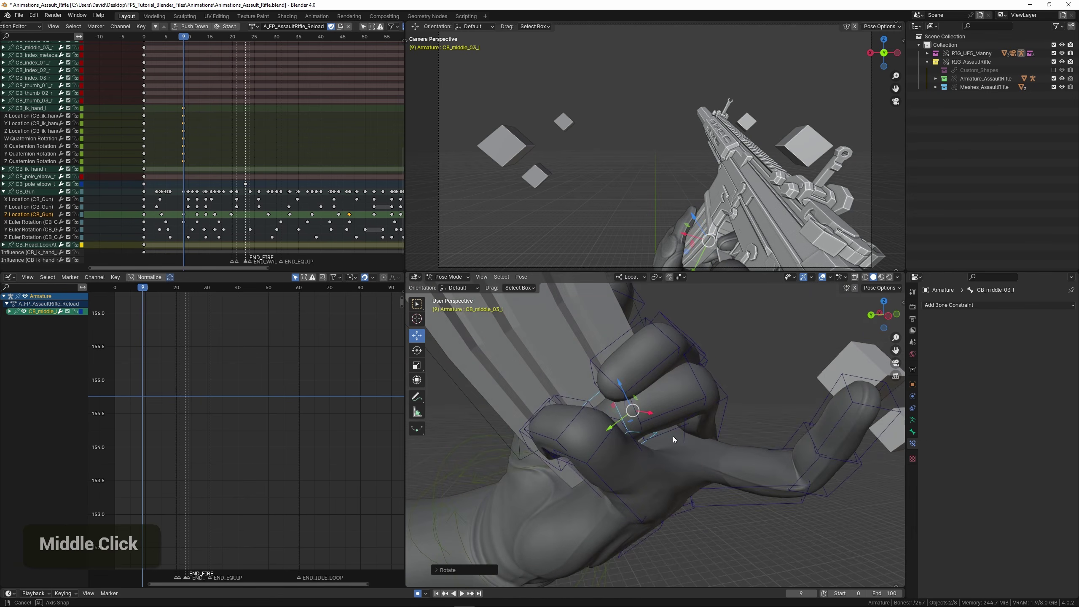
# Rotate the little finger's base bone CB_pinky_01_l and adjust the curled fingers above it with a local Z rotation.
pyautogui.scroll(-2, 673, 436)
pyautogui.moveTo(635, 466); pyautogui.dragTo(608, 477, button='middle')
pyautogui.rightClick(609, 477)
pyautogui.press('r')
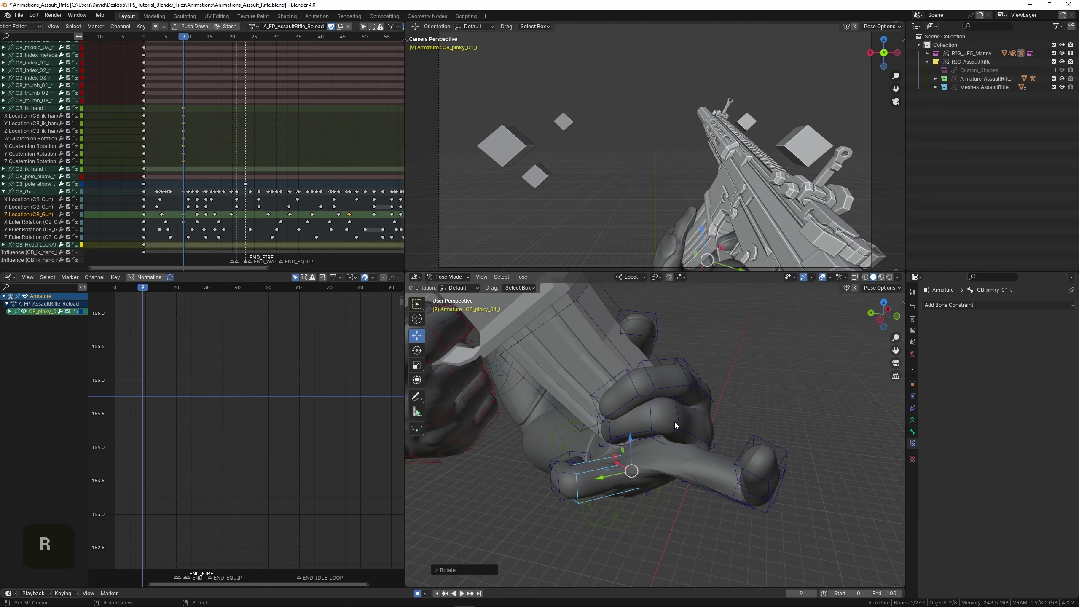
pyautogui.keyDown('shift'); pyautogui.moveTo(693, 385); pyautogui.dragTo(689, 387, button='middle'); pyautogui.keyUp('shift')
pyautogui.rightClick(690, 387)
pyautogui.moveTo(689, 387); pyautogui.dragTo(730, 376, button='middle')
pyautogui.press('r')
pyautogui.click(565, 393)
pyautogui.press('r')
pyautogui.press('z')
pyautogui.click(729, 378)
# Curl the ring finger's base bone CB_ring_01_l about its local Z axis and twist it about its local Y axis.
pyautogui.rightClick(730, 495)
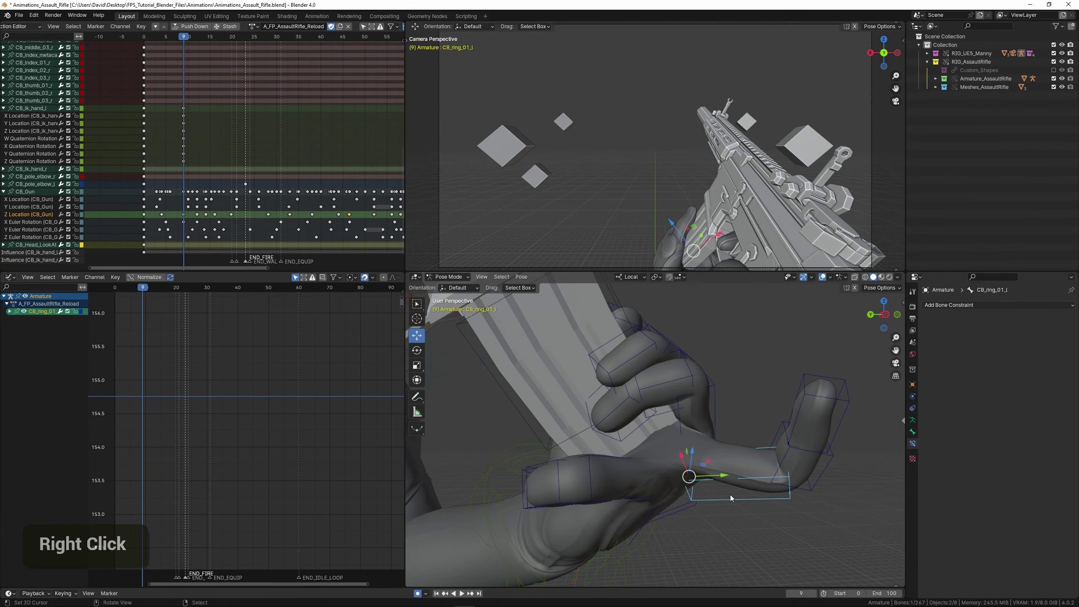
pyautogui.press('r')
pyautogui.press('z')
pyautogui.click(717, 413)
pyautogui.moveTo(717, 413); pyautogui.dragTo(647, 416, button='middle')
pyautogui.scroll(1, 647, 416)
pyautogui.press('r')
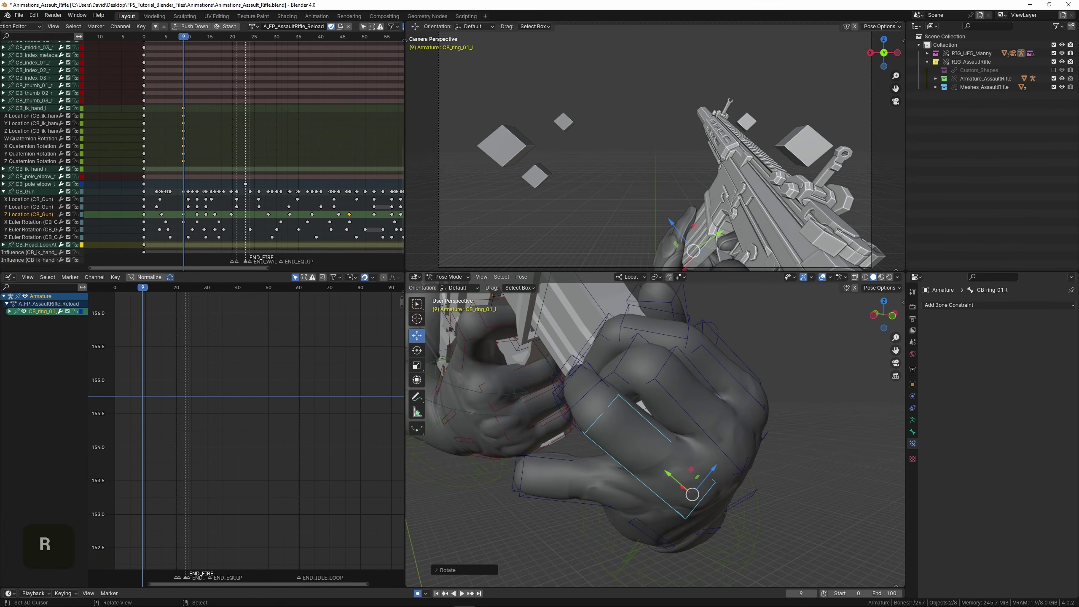
pyautogui.press('y')
pyautogui.click(656, 394)
# Curl the rest of the ring finger by rotating CB_ring_02_l and CB_ring_03_l about their local Z axes.
pyautogui.rightClick(564, 414)
pyautogui.moveTo(564, 415); pyautogui.dragTo(600, 442, button='middle')
pyautogui.press('r')
pyautogui.press('z')
pyautogui.click(633, 414)
pyautogui.rightClick(595, 446)
pyautogui.press('r')
pyautogui.press('z')
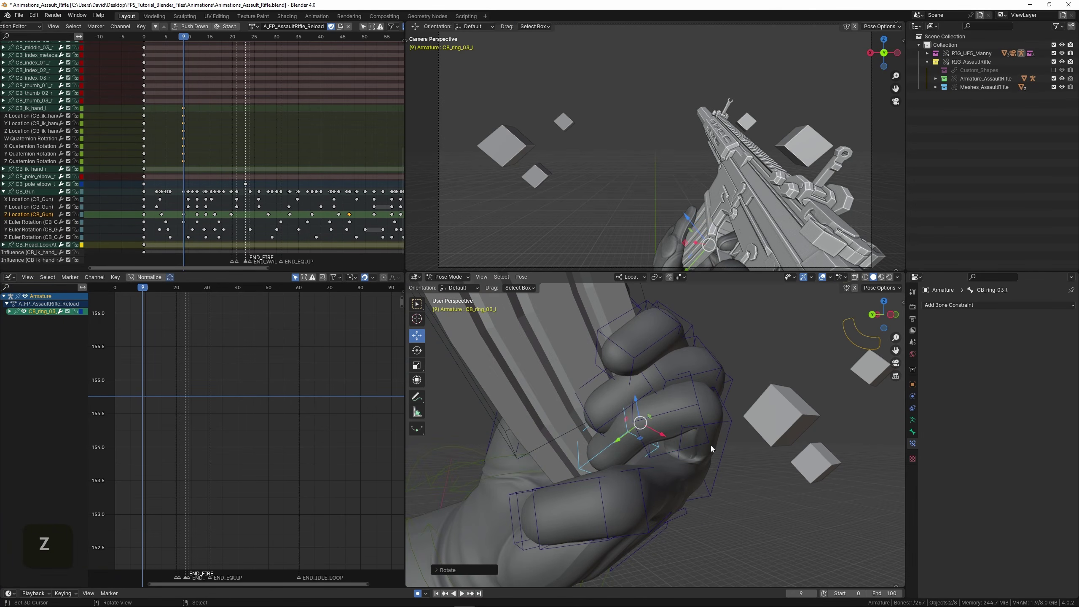
# Rotate the little finger's base bone CB_pinky_01_l towards the magazine and clear the rotation of CB_pinky_metacarpal_l.
pyautogui.moveTo(711, 445); pyautogui.dragTo(654, 461, button='middle')
pyautogui.rightClick(613, 467)
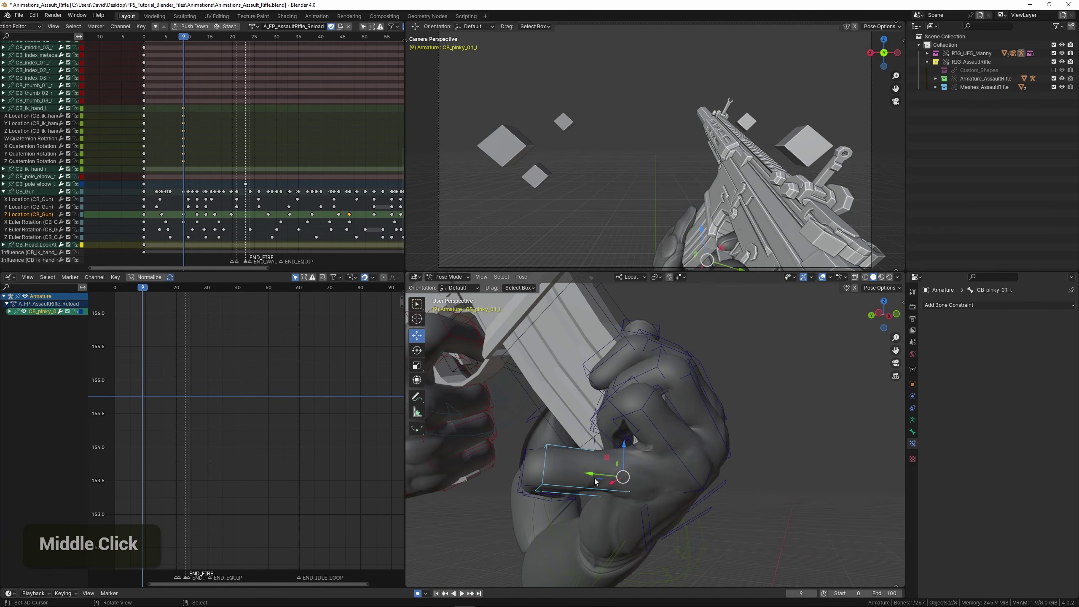
pyautogui.press('r')
pyautogui.click(649, 503)
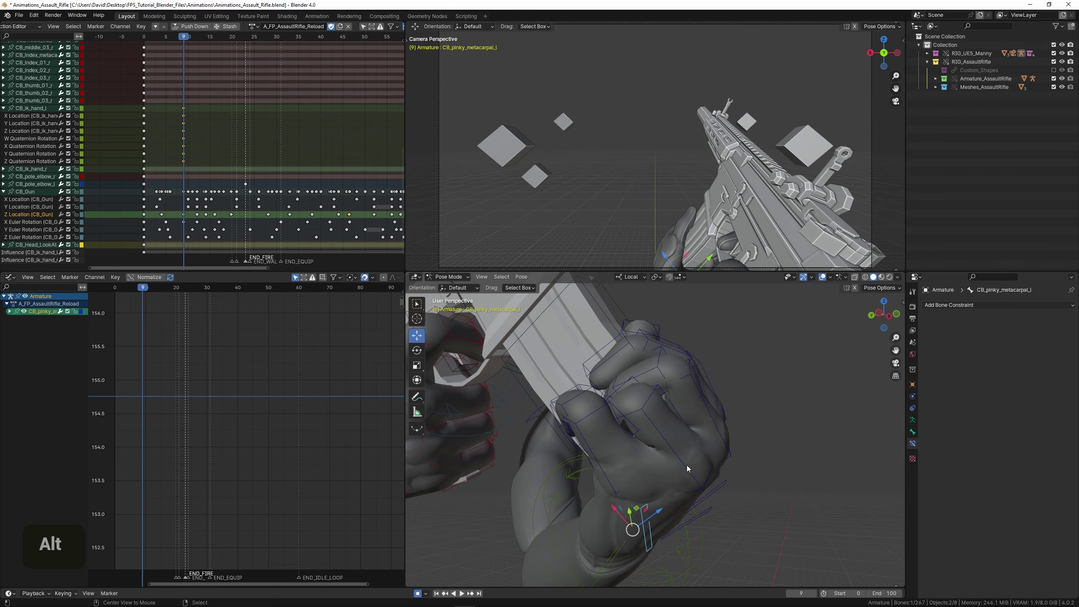
pyautogui.hotkey('alt', 'r')
pyautogui.keyDown('shift'); pyautogui.moveTo(668, 495); pyautogui.dragTo(695, 443, button='middle'); pyautogui.keyUp('shift')
pyautogui.scroll(3, 675, 496)
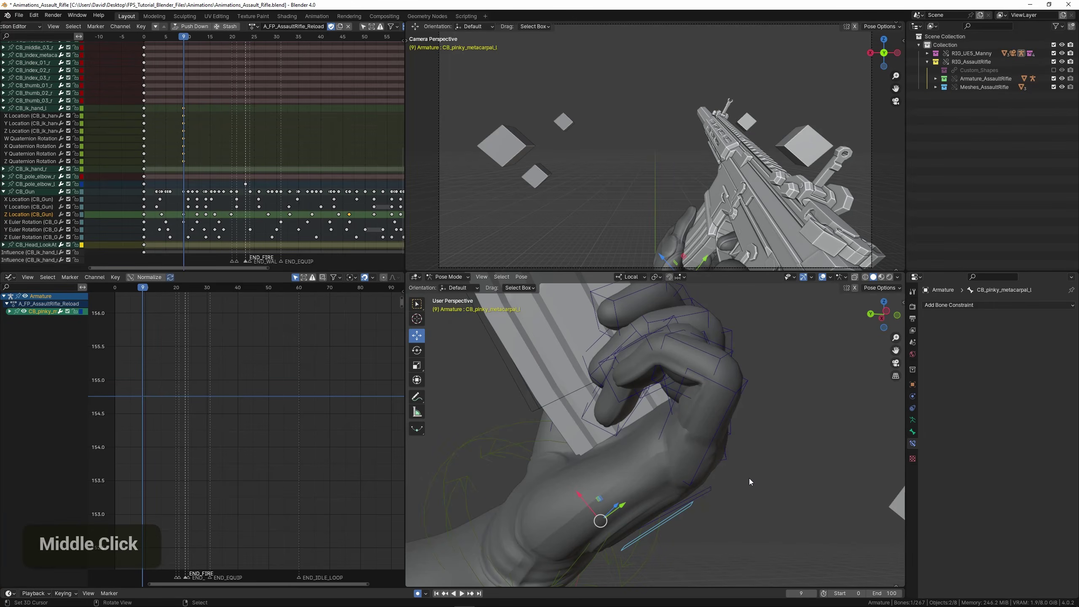
# Adjust the little finger's curl with free rotations from two viewing angles.
pyautogui.moveTo(749, 478); pyautogui.dragTo(746, 432, button='middle')
pyautogui.rightClick(671, 419)
pyautogui.press('r')
pyautogui.click(718, 395)
pyautogui.moveTo(718, 395); pyautogui.dragTo(686, 467, button='middle')
pyautogui.press('r')
pyautogui.click(631, 408)
# Try rotating the little finger's metacarpal CB_pinky_metacarpal_l, inspect its bone transform values, and clear its rotation.
pyautogui.rightClick(666, 479)
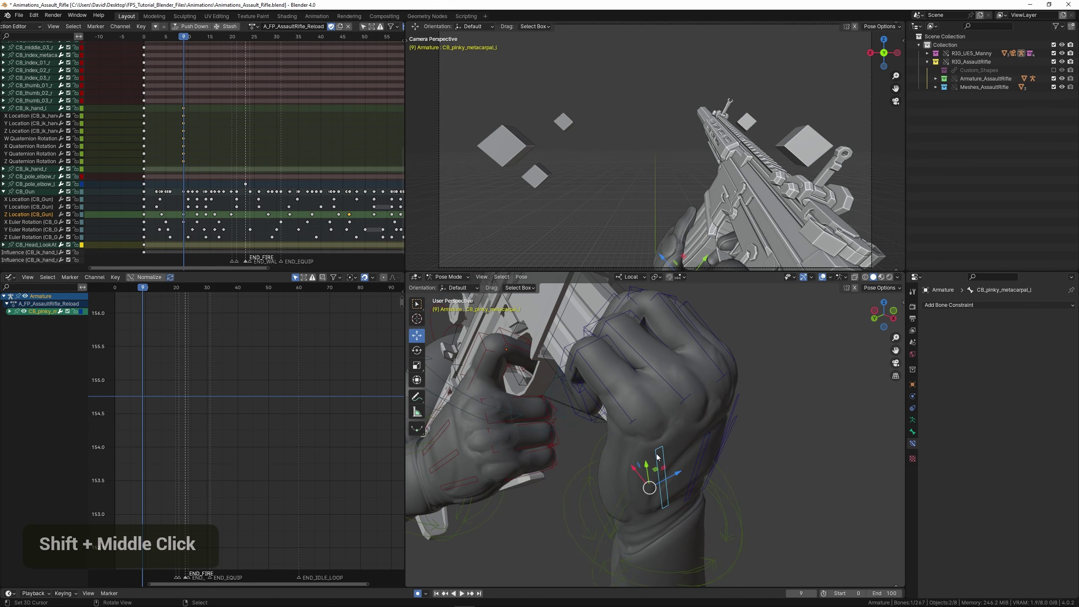
pyautogui.hscroll(3, 666, 452)
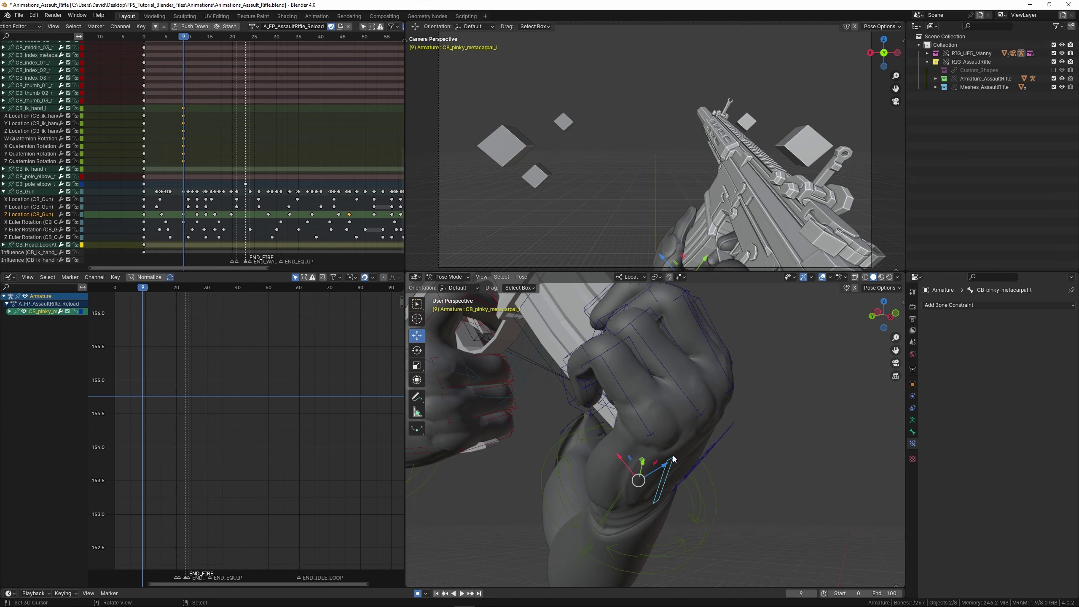
pyautogui.moveTo(679, 462); pyautogui.dragTo(747, 470, button='middle')
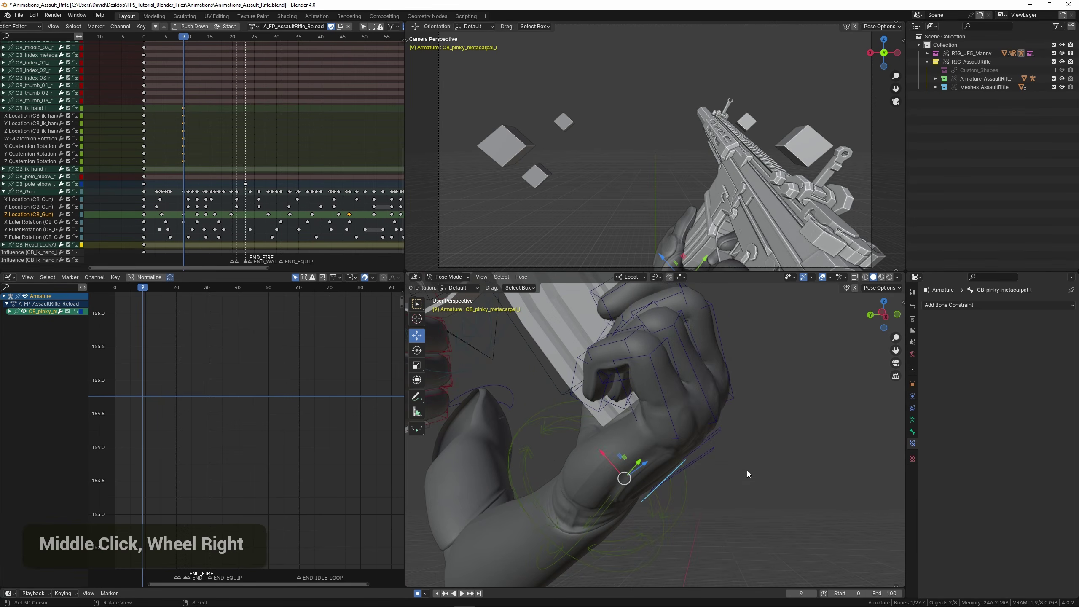
pyautogui.press('r')
pyautogui.click(706, 443)
pyautogui.moveTo(706, 443); pyautogui.dragTo(675, 446, button='middle')
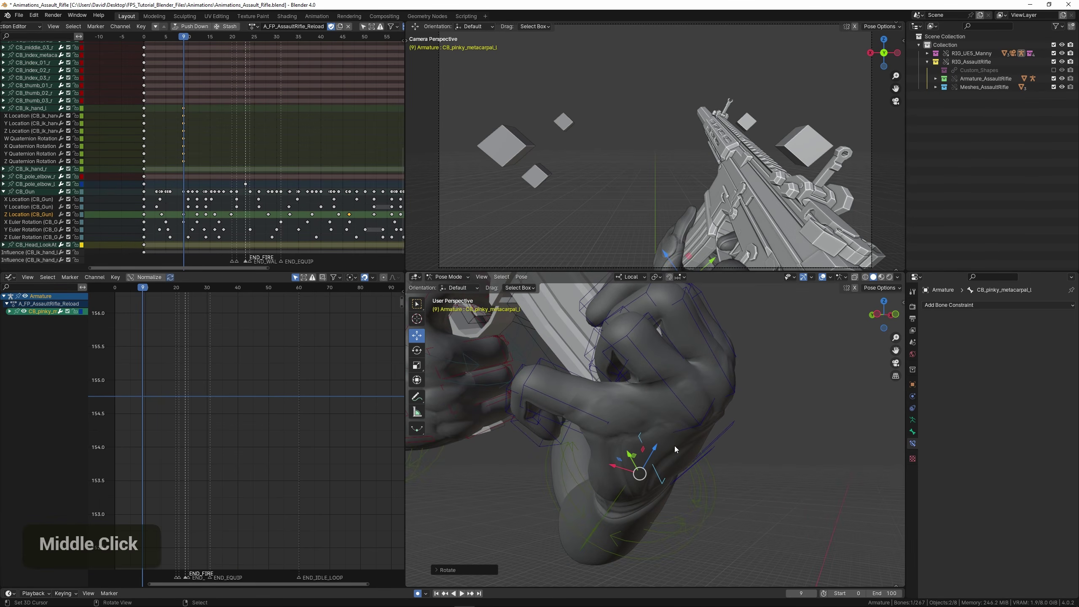
pyautogui.click(912, 432)
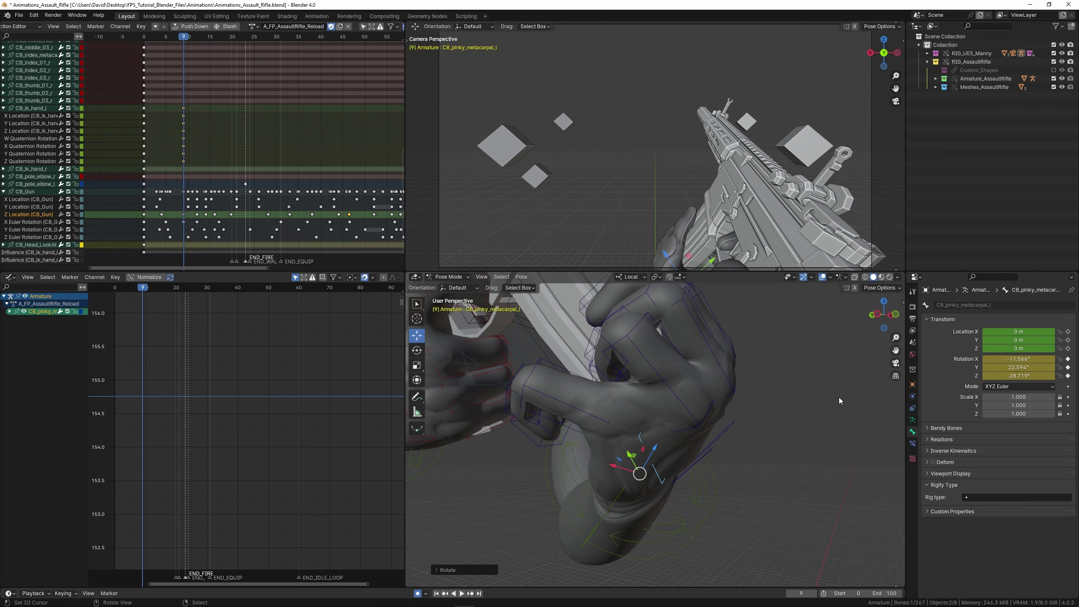
pyautogui.hotkey('alt', 'r')
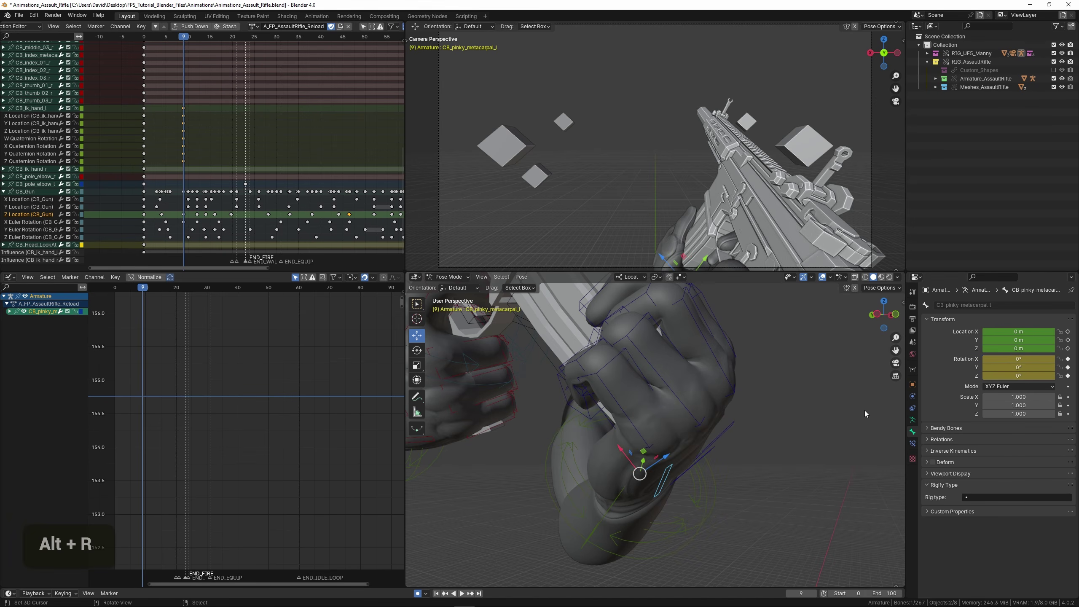
pyautogui.click(913, 443)
# Curl the little finger by rotating CB_pinky_01_l and CB_pinky_02_l about their local Z axes.
pyautogui.moveTo(690, 446); pyautogui.dragTo(726, 448, button='middle')
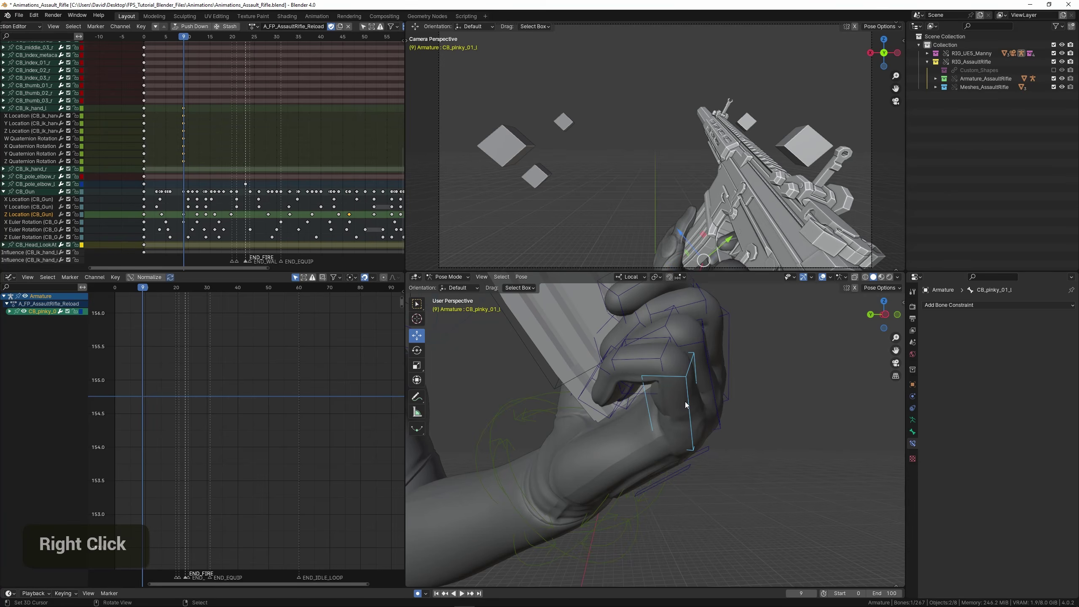
pyautogui.keyDown('shift'); pyautogui.moveTo(685, 405); pyautogui.dragTo(697, 465, button='middle'); pyautogui.keyUp('shift')
pyautogui.press('r')
pyautogui.press('z')
pyautogui.click(659, 454)
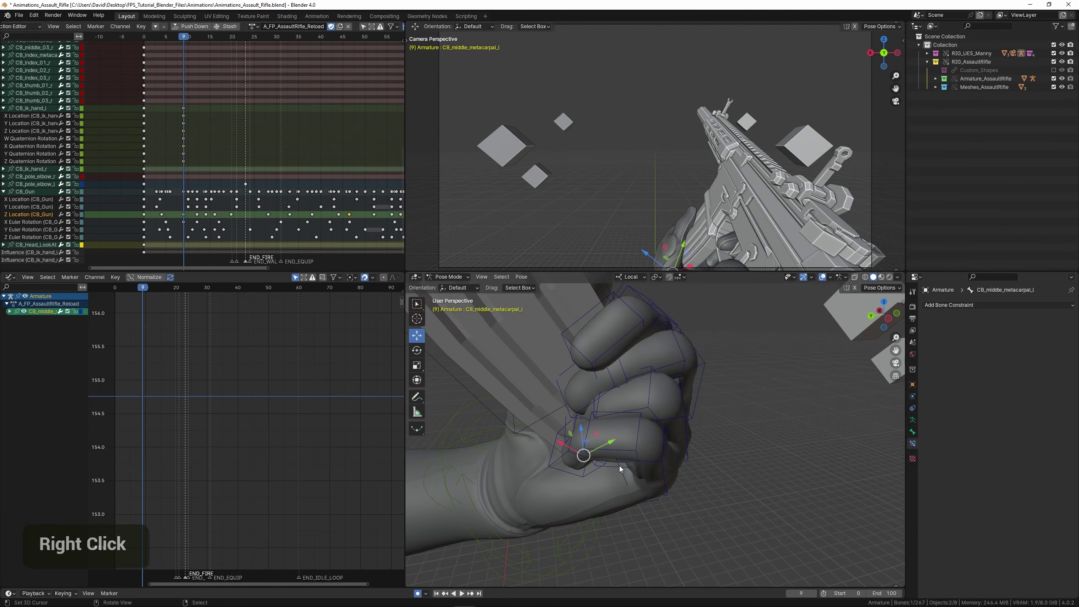
pyautogui.moveTo(619, 465); pyautogui.dragTo(607, 382, button='middle')
pyautogui.press('r')
pyautogui.press('z')
pyautogui.click(587, 447)
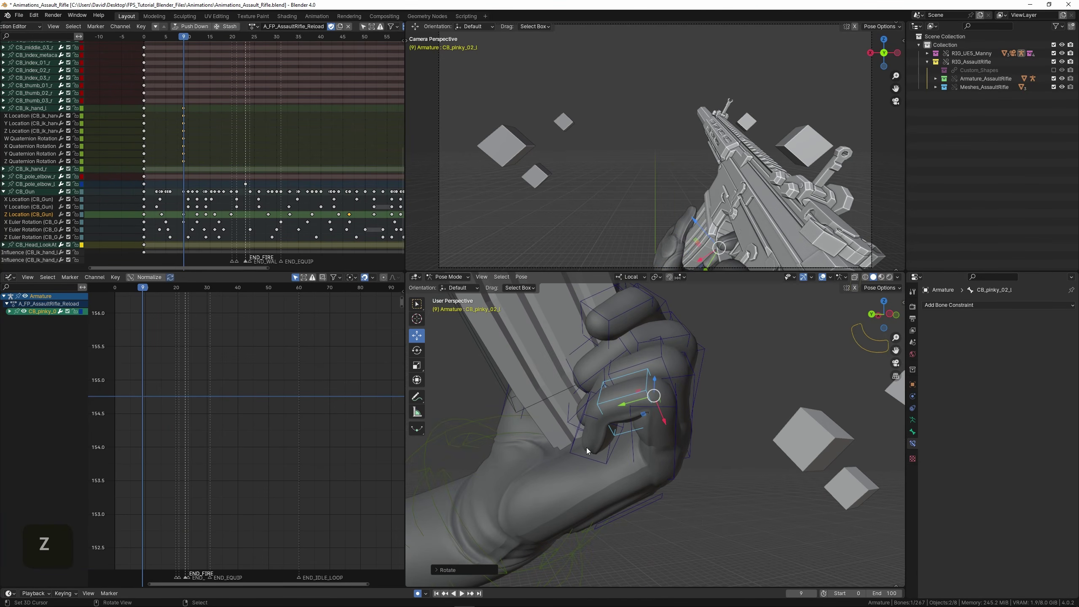
# Rotate the little fingertip bone CB_pinky_03_l about its local Z axis and twist CB_pinky_01_l about its local Y axis.
pyautogui.rightClick(641, 468)
pyautogui.hotkey('ctrl', 'z')
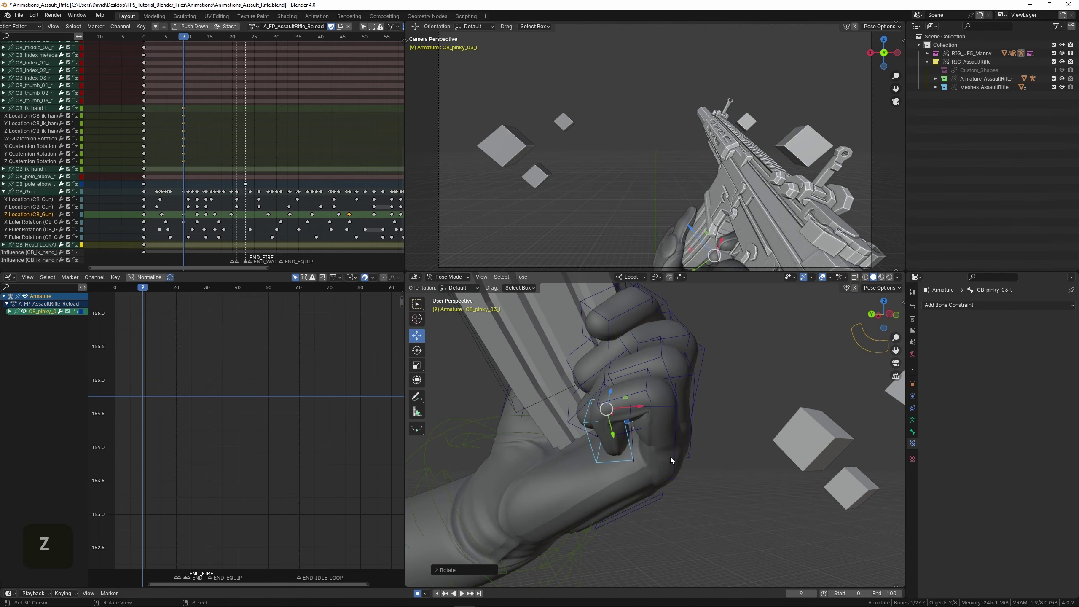
pyautogui.moveTo(670, 458); pyautogui.dragTo(732, 453, button='middle')
pyautogui.hscroll(-2, 727, 449)
pyautogui.scroll(2, 720, 422)
pyautogui.moveTo(708, 418); pyautogui.dragTo(691, 446, button='middle')
pyautogui.rightClick(740, 420)
pyautogui.press('r')
pyautogui.press('y')
pyautogui.click(792, 438)
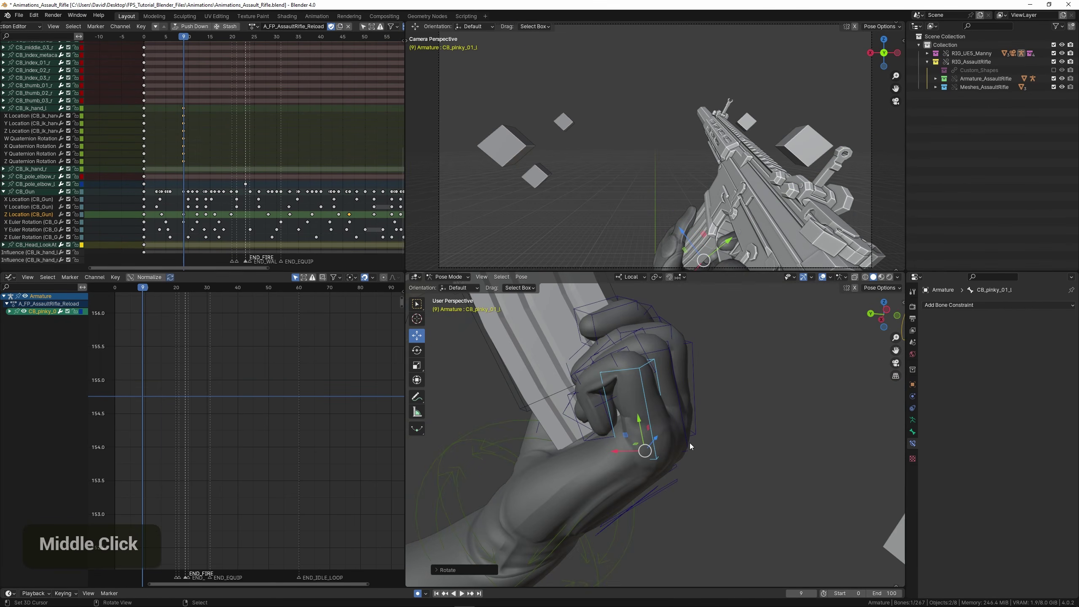
# Rotate the little and ring finger metacarpals of the left hand together and save the file.
pyautogui.click(649, 493)
pyautogui.moveTo(650, 492); pyautogui.dragTo(738, 459, button='middle')
pyautogui.keyDown('shift'); pyautogui.rightClick(689, 479); pyautogui.keyUp('shift')
pyautogui.press('r')
pyautogui.scroll(-2, 746, 460)
pyautogui.hotkey('ctrl', 's')
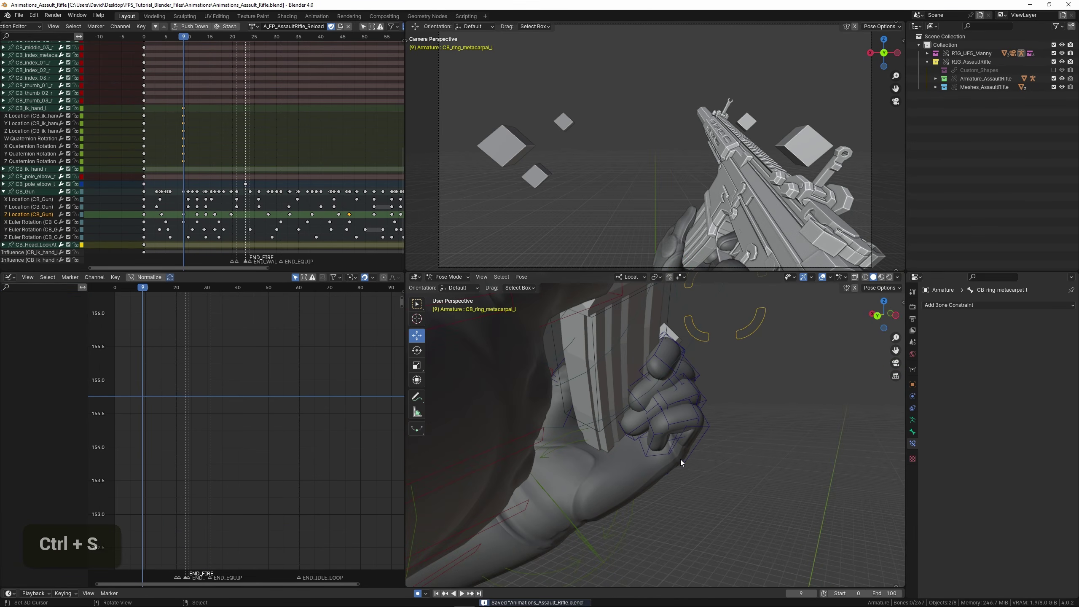
# Play and scrub the reload to frame 41, return to frame 9, and examine the left-hand grip and finger keyframes across the timeline.
pyautogui.press('space')
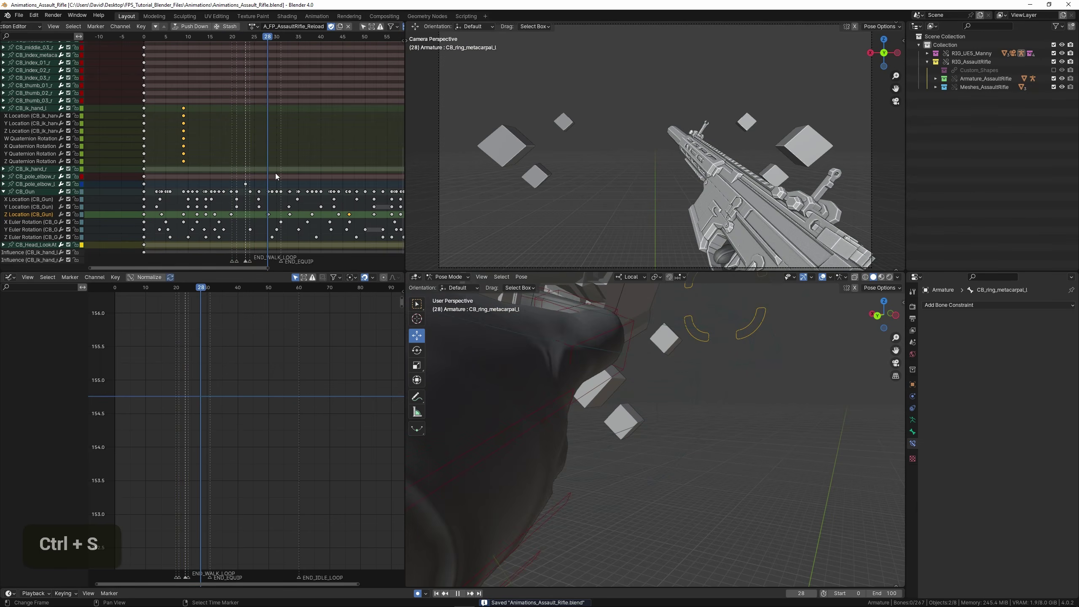
pyautogui.press('space')
pyautogui.click(325, 179)
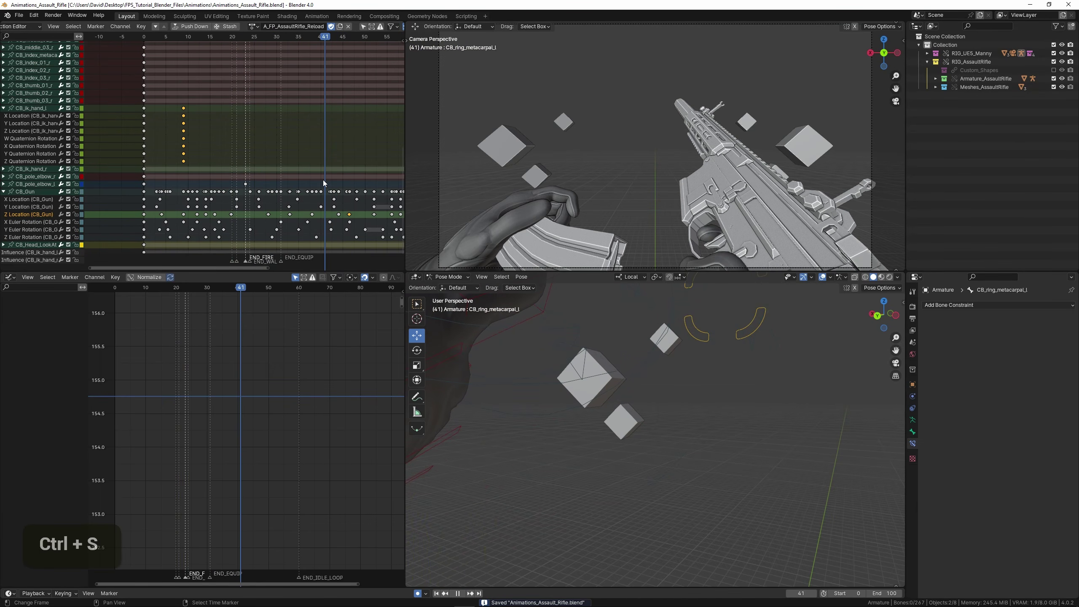
pyautogui.scroll(-1, 194, 124)
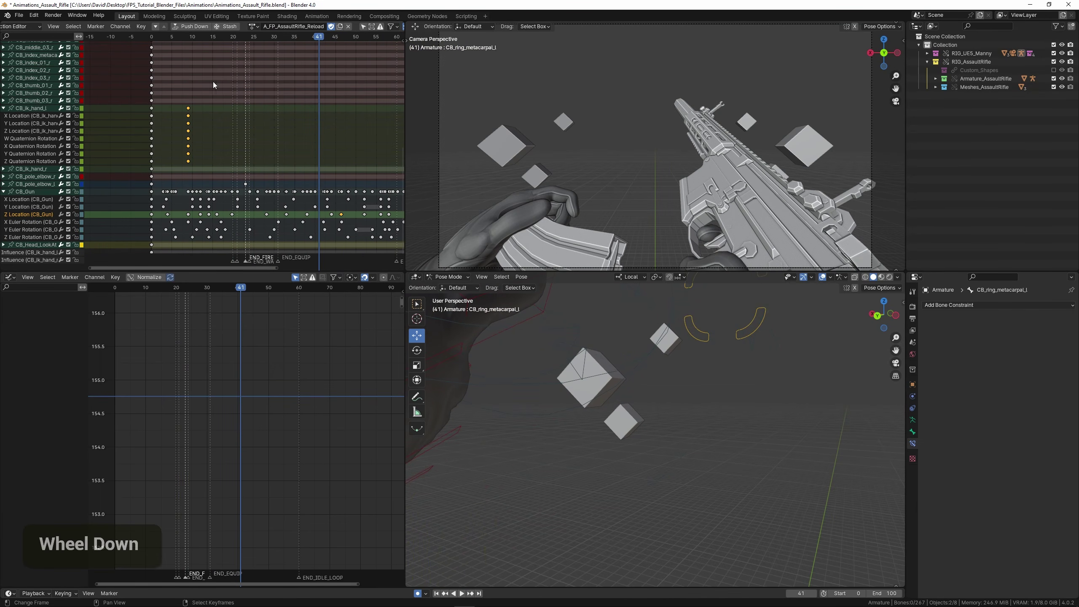
pyautogui.moveTo(214, 85); pyautogui.dragTo(217, 119, button='middle')
pyautogui.scroll(1, 218, 120)
pyautogui.scroll(-1, 212, 113)
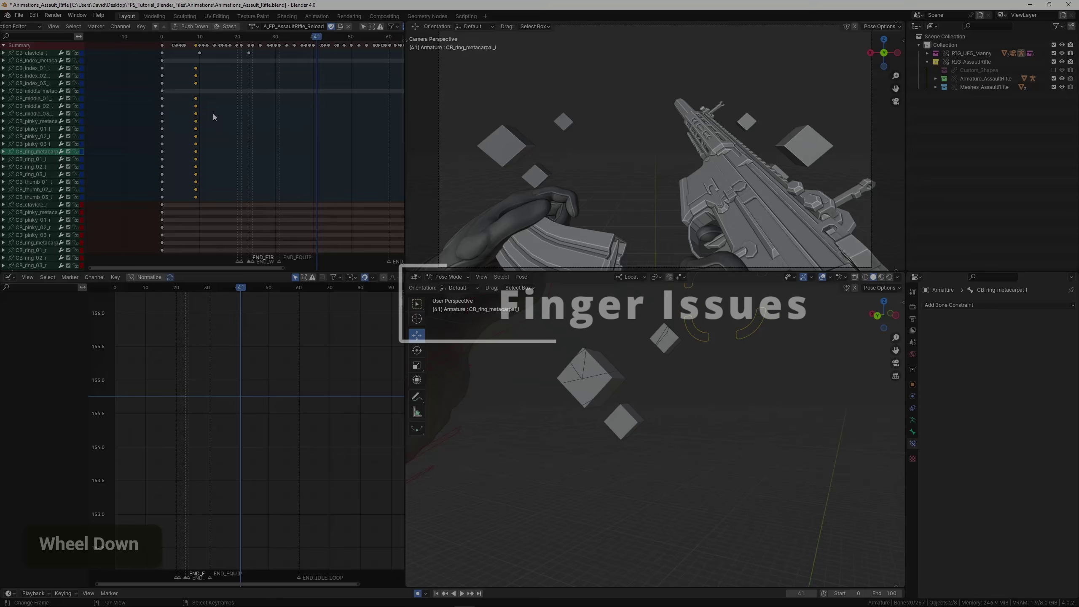
pyautogui.click(196, 76)
pyautogui.press('space')
pyautogui.moveTo(712, 372); pyautogui.dragTo(678, 368, button='middle')
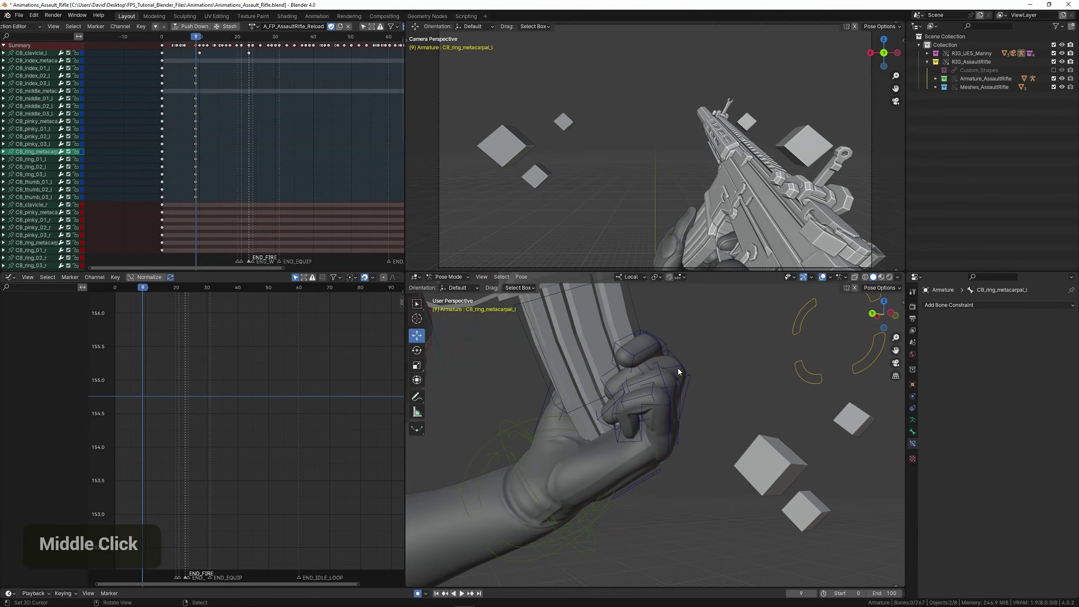
pyautogui.scroll(-4, 332, 195)
pyautogui.moveTo(331, 195); pyautogui.dragTo(269, 184, button='middle')
pyautogui.scroll(1, 295, 198)
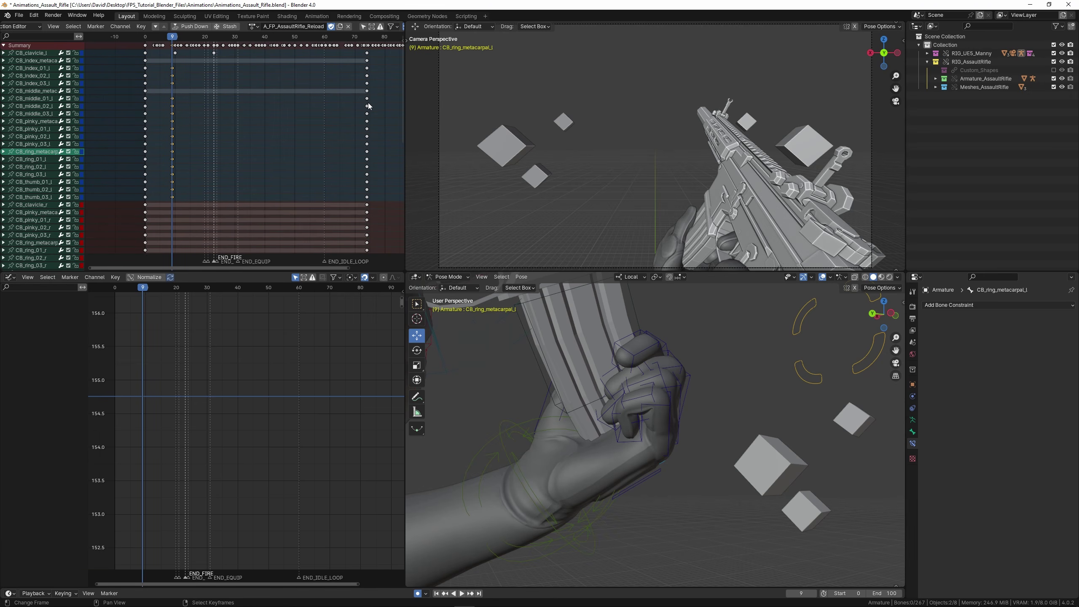
# Duplicate the left-hand finger and thumb keyframes from frame 9 to frame 40.
pyautogui.moveTo(174, 120); pyautogui.dragTo(265, 165)
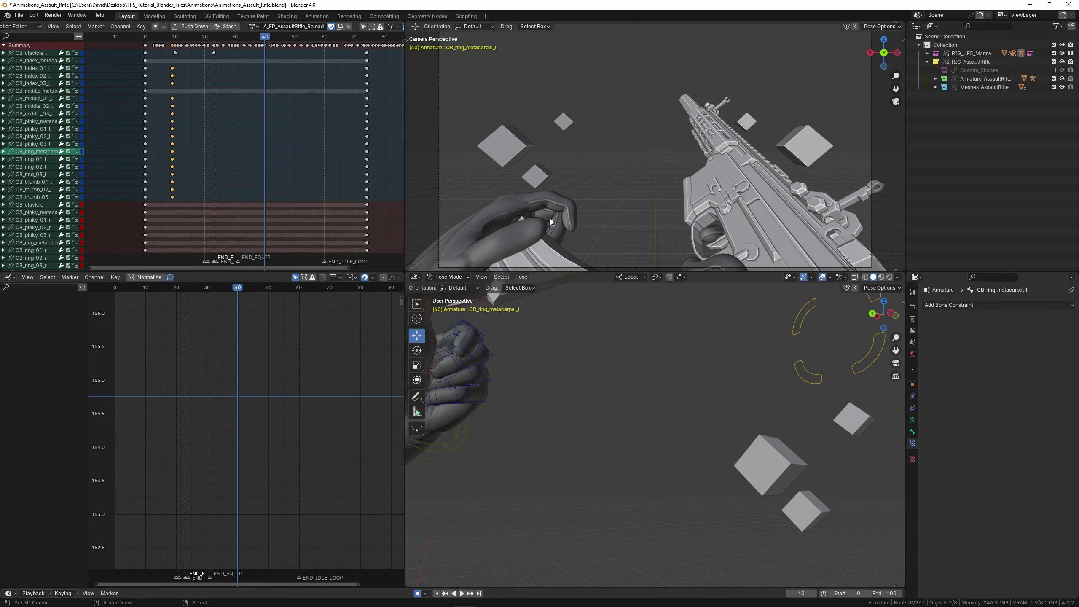
pyautogui.rightClick(170, 80)
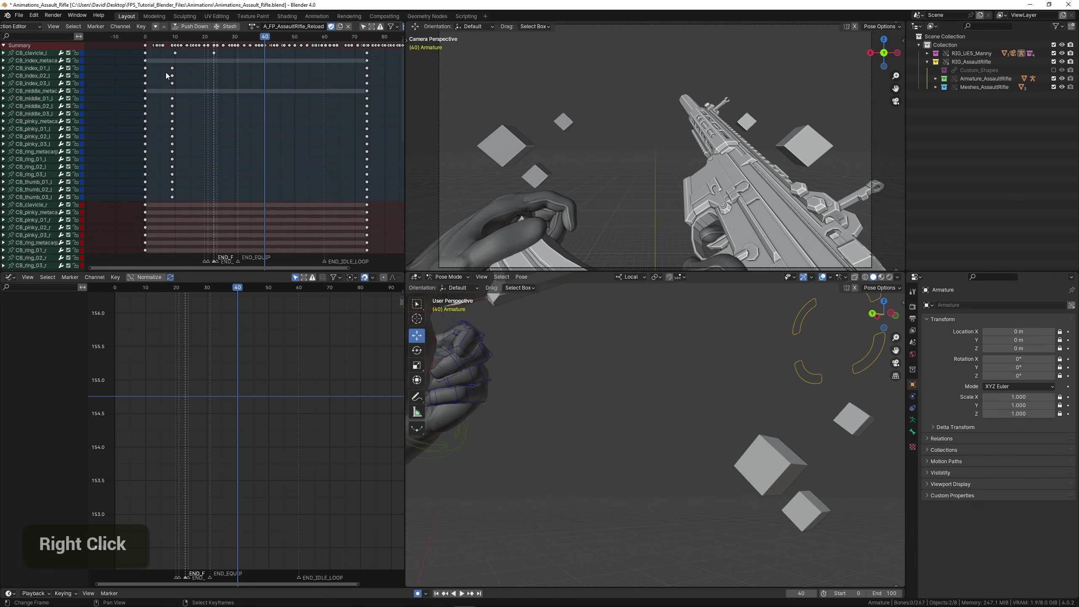
pyautogui.press('b')
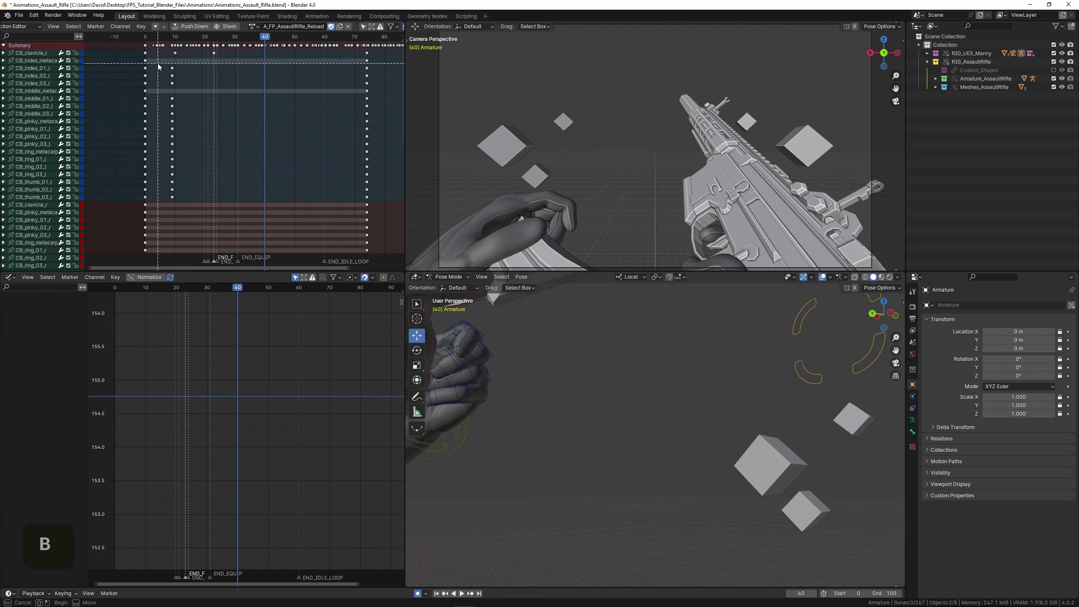
pyautogui.moveTo(196, 202); pyautogui.dragTo(197, 203)
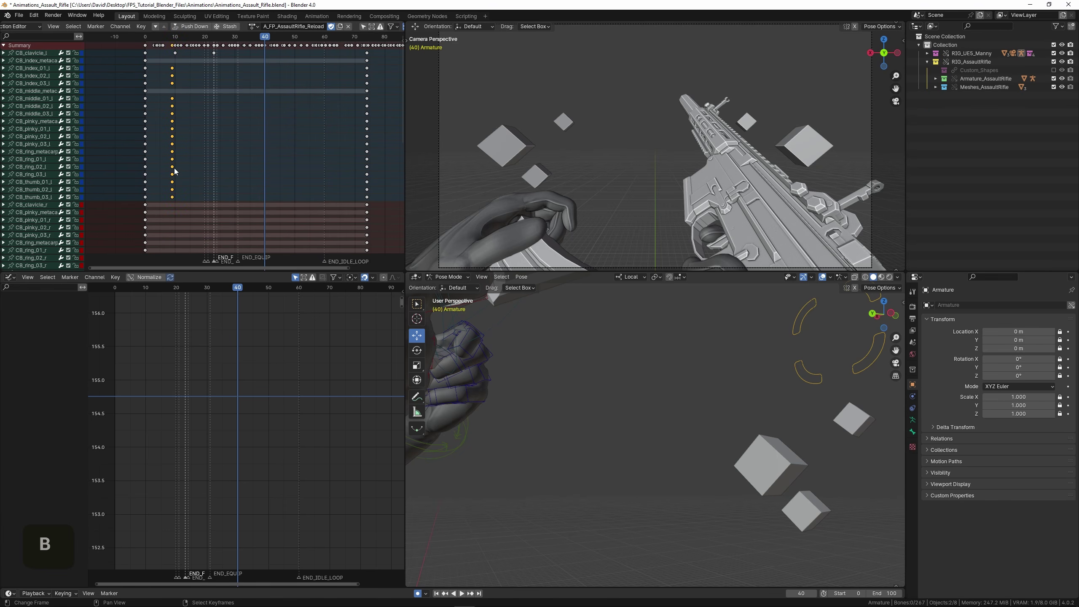
pyautogui.hotkey('shift', 'd')
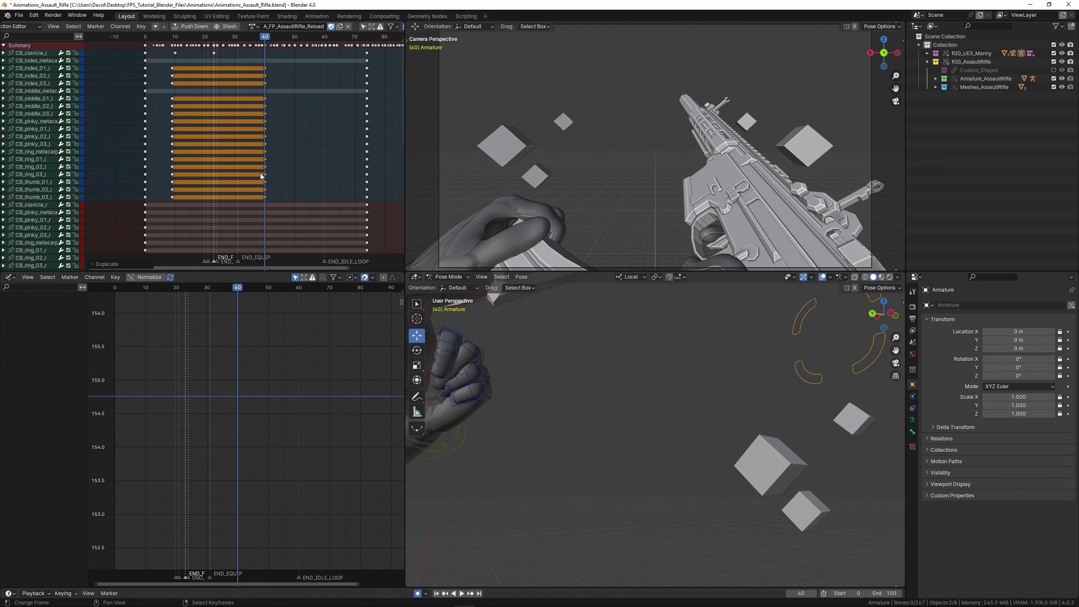
# Move the duplicated left finger and thumb keyframes to frame 63, using the magazine insertion to judge the timing.
pyautogui.press('space')
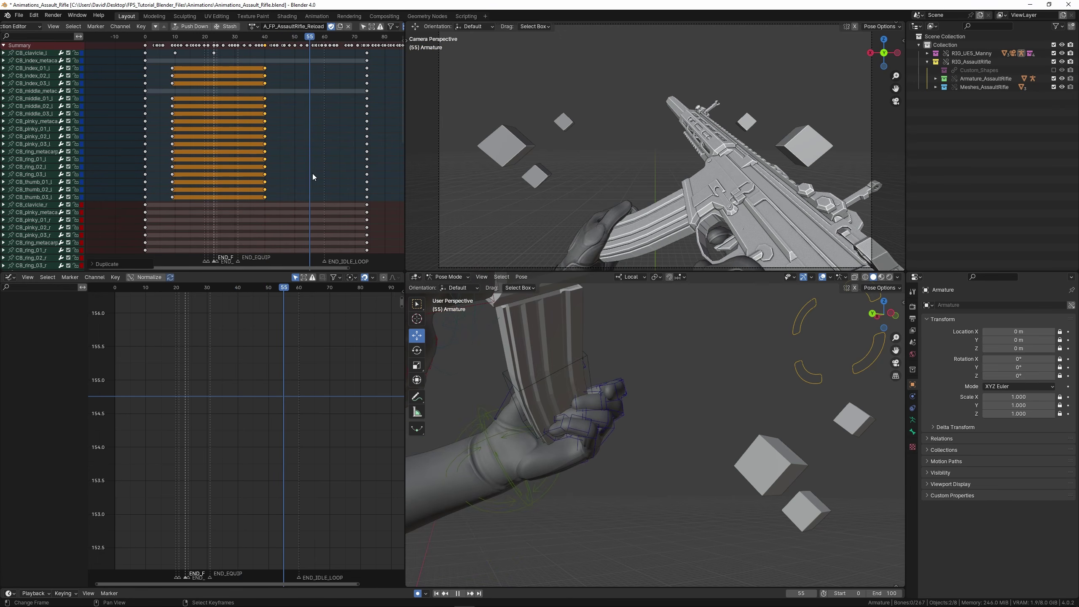
pyautogui.press('space')
pyautogui.press('g')
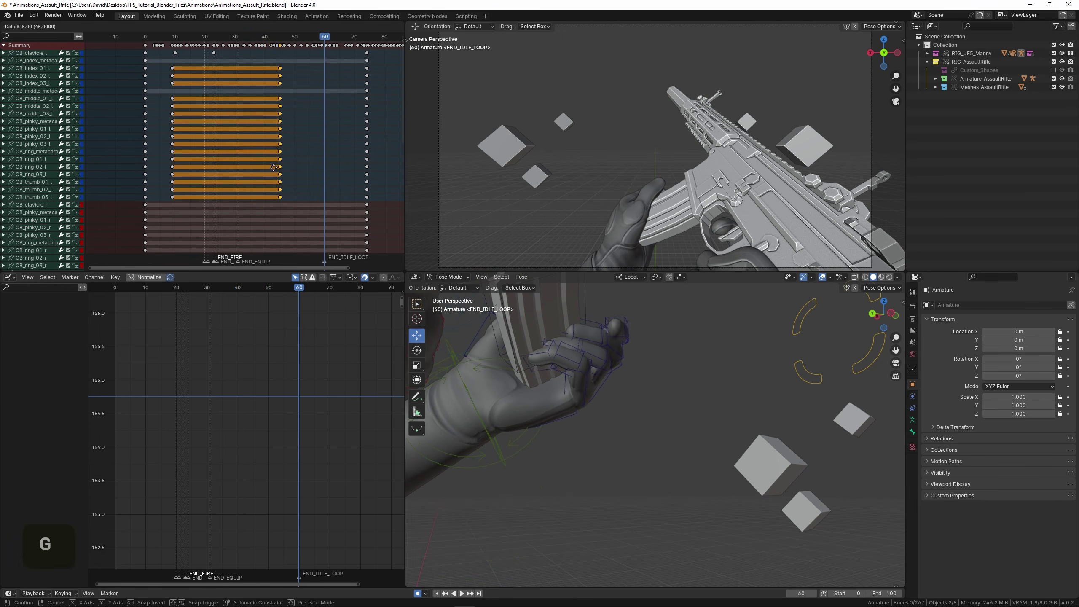
pyautogui.scroll(3, 316, 174)
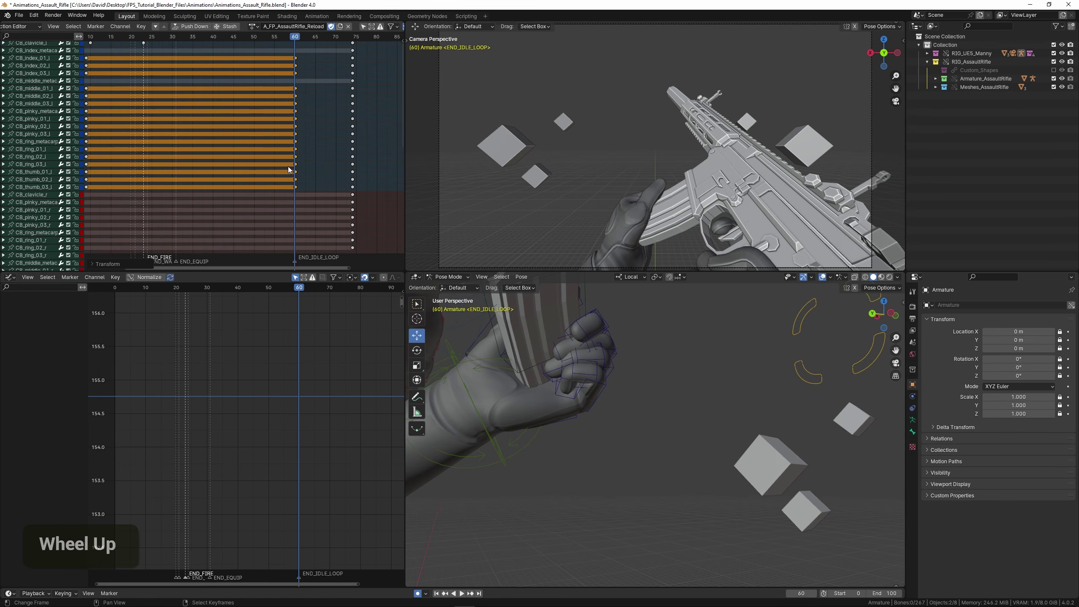
pyautogui.press('space')
pyautogui.moveTo(321, 164); pyautogui.dragTo(317, 166)
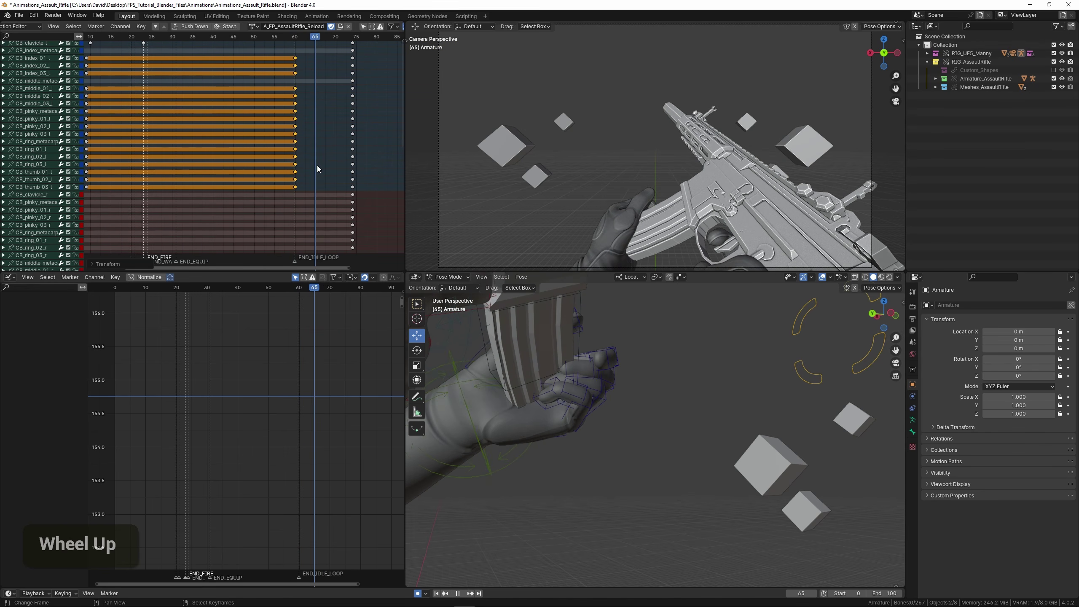
pyautogui.scroll(2, 309, 166)
pyautogui.moveTo(308, 166); pyautogui.dragTo(249, 176, button='middle')
pyautogui.scroll(3, 248, 176)
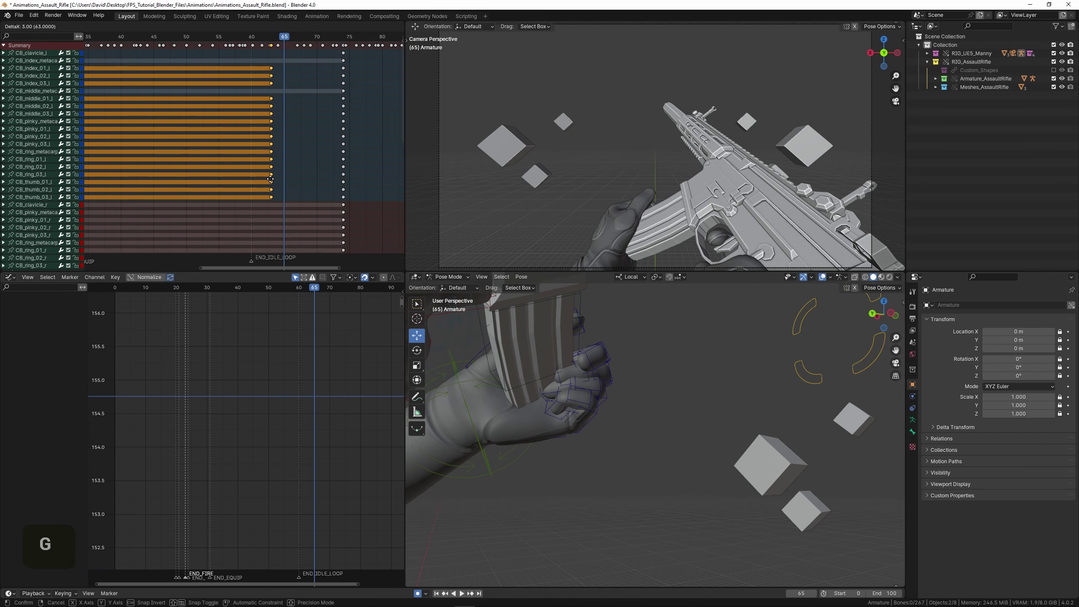
pyautogui.moveTo(274, 168); pyautogui.dragTo(291, 167)
# Play the reload in the maximized camera view, scrub back to frame 36, and save the file.
pyautogui.scroll(-6, 170, 173)
pyautogui.moveTo(153, 171); pyautogui.dragTo(201, 170, button='middle')
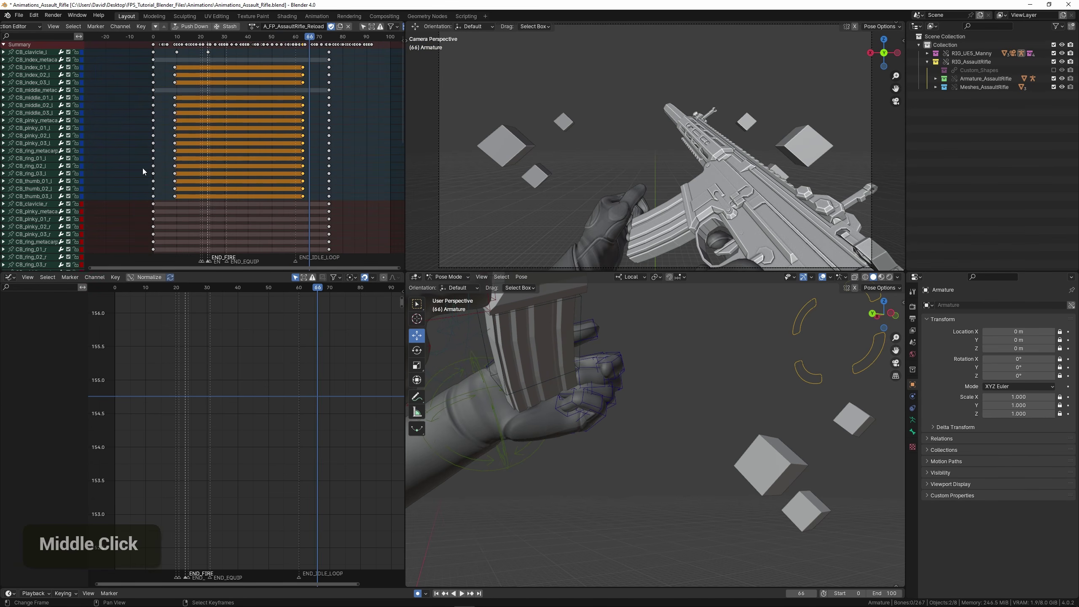
pyautogui.click(142, 168)
pyautogui.press('space')
pyautogui.hotkey('ctrl', 'space')
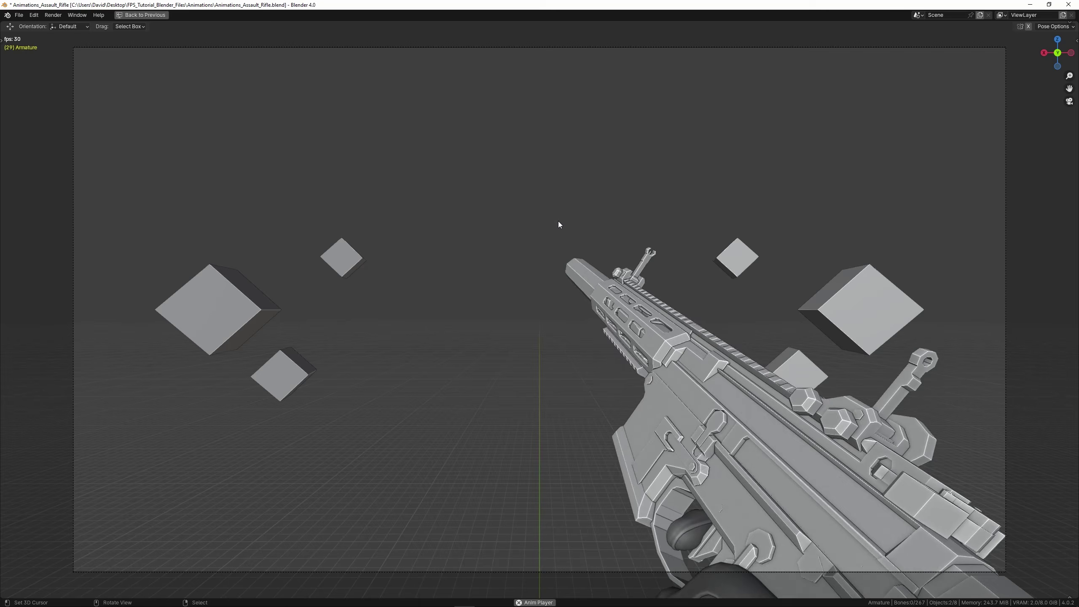
pyautogui.hotkey('ctrl', 'space')
pyautogui.press('space')
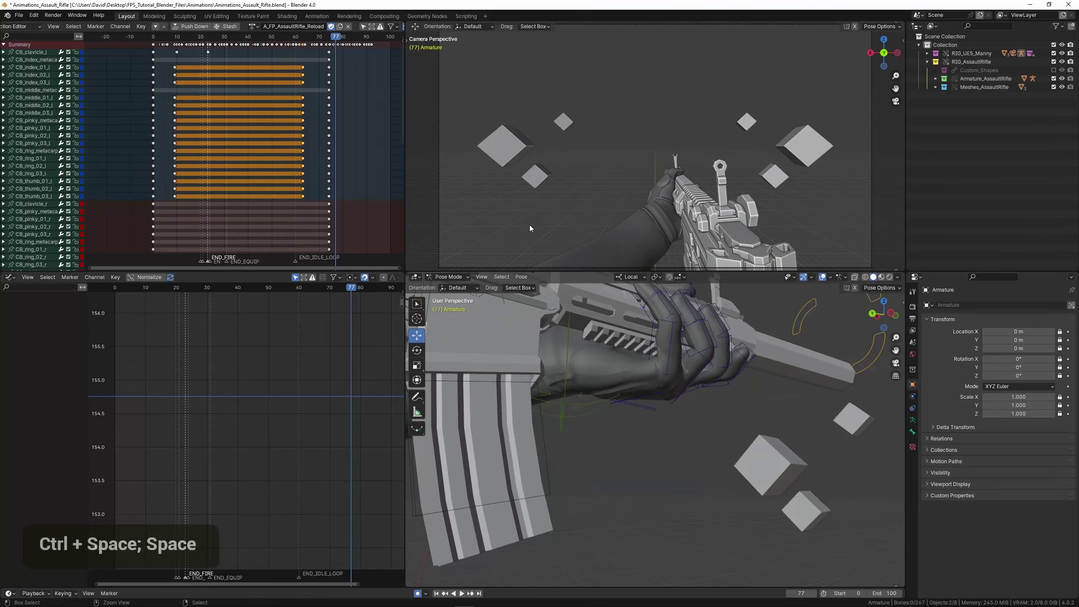
pyautogui.press('space')
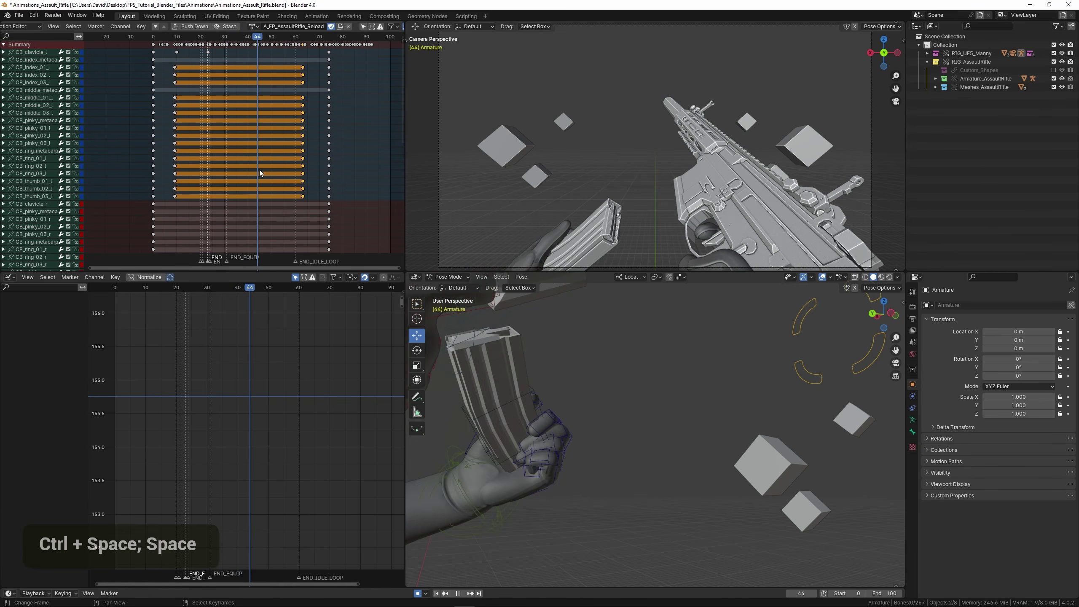
pyautogui.press('space')
pyautogui.moveTo(279, 171); pyautogui.dragTo(241, 173)
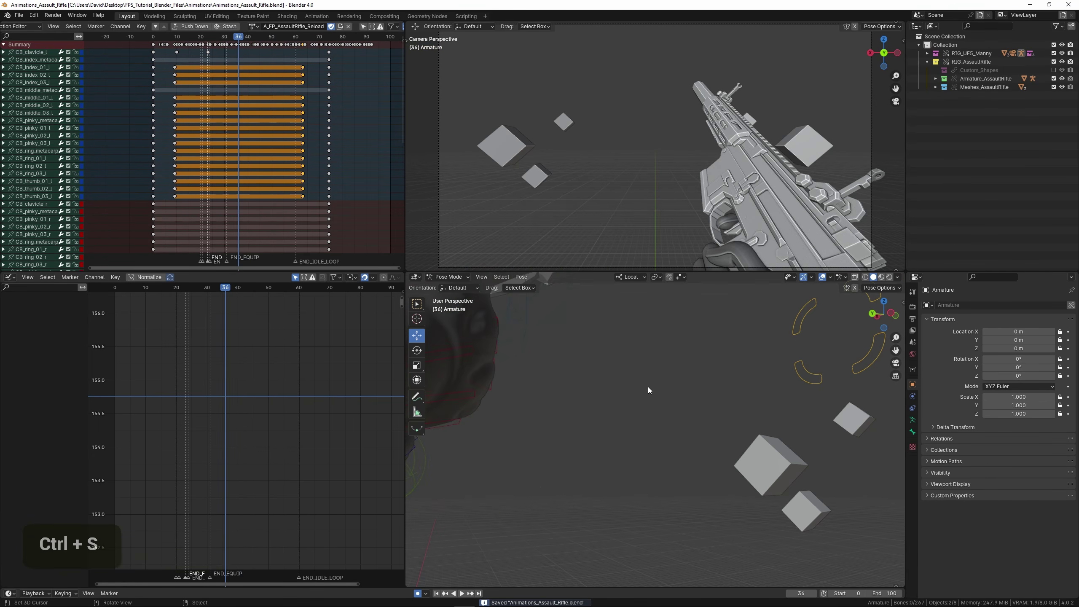
# Examine the left arm and wrist from behind between frames 10 and 41 of the reload.
pyautogui.scroll(-3, 648, 388)
pyautogui.keyDown('shift'); pyautogui.moveTo(649, 388); pyautogui.dragTo(577, 410, button='middle'); pyautogui.keyUp('shift')
pyautogui.scroll(3, 577, 411)
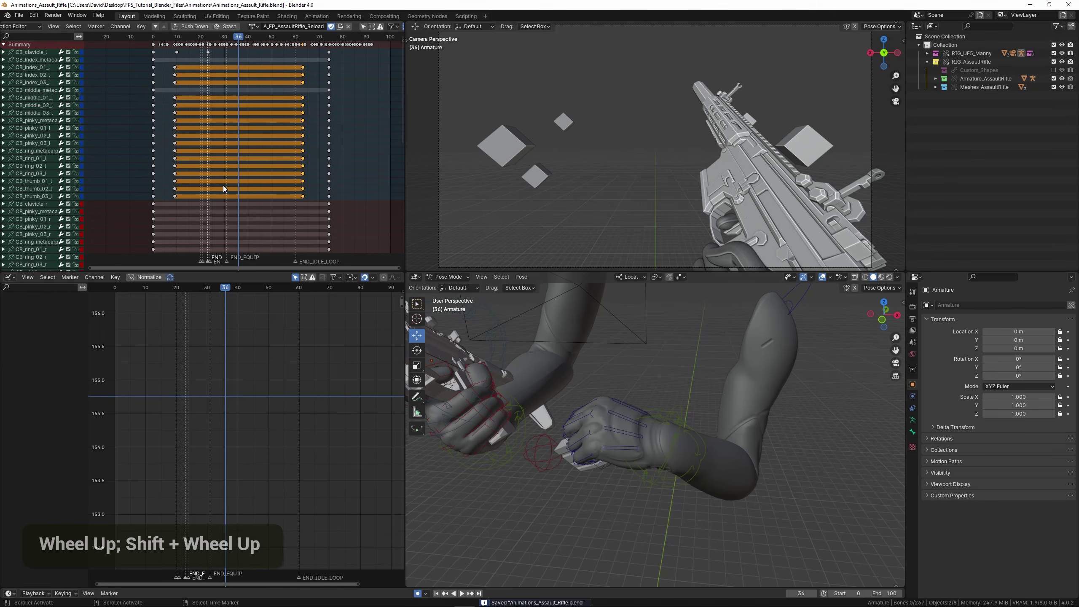
pyautogui.click(174, 157)
pyautogui.scroll(-2, 623, 459)
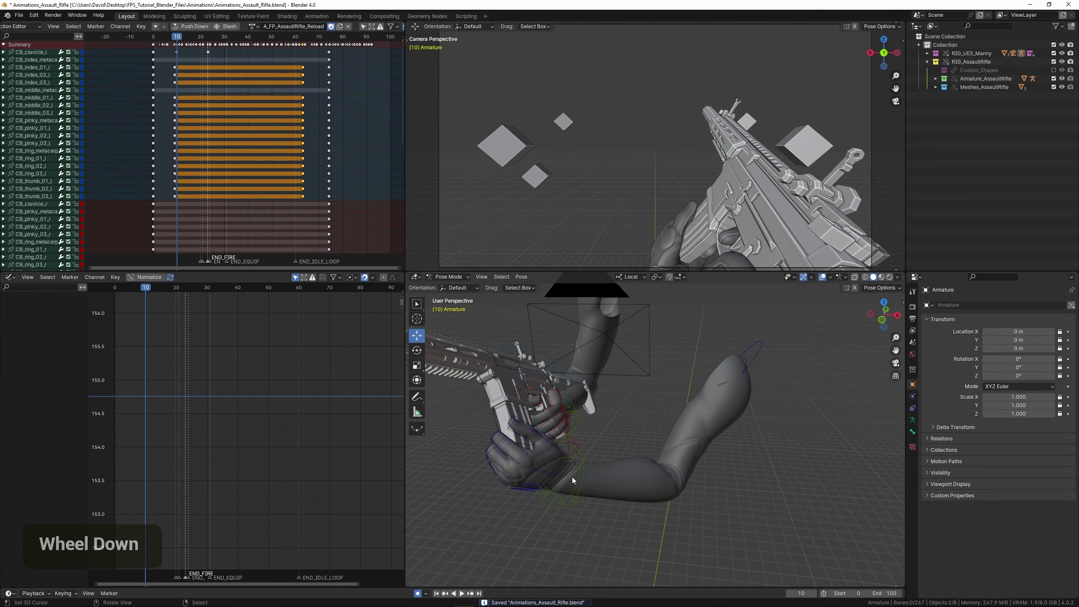
pyautogui.press('space')
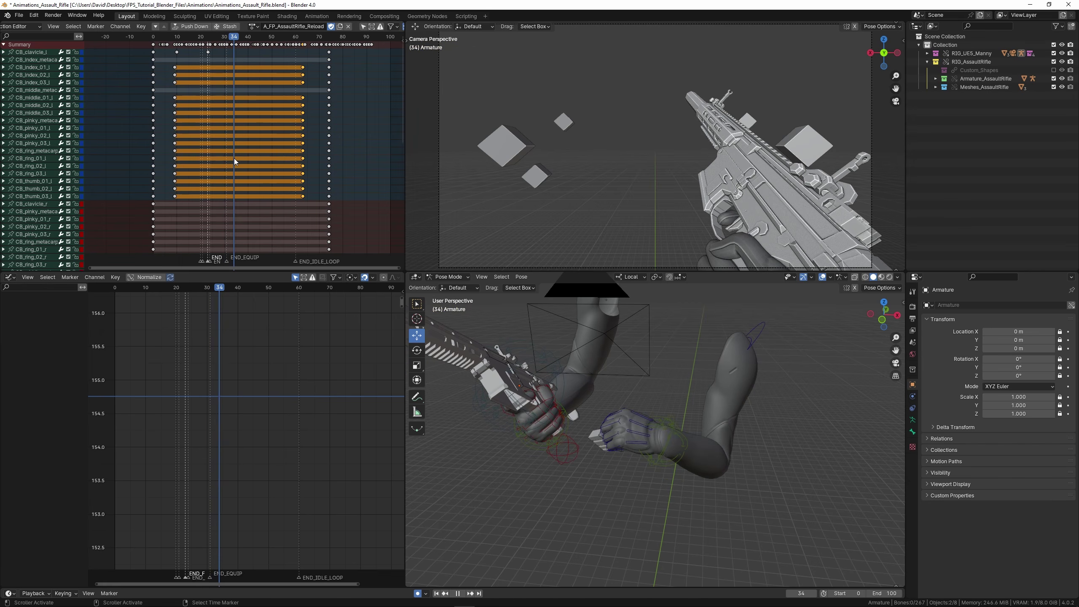
pyautogui.scroll(2, 801, 521)
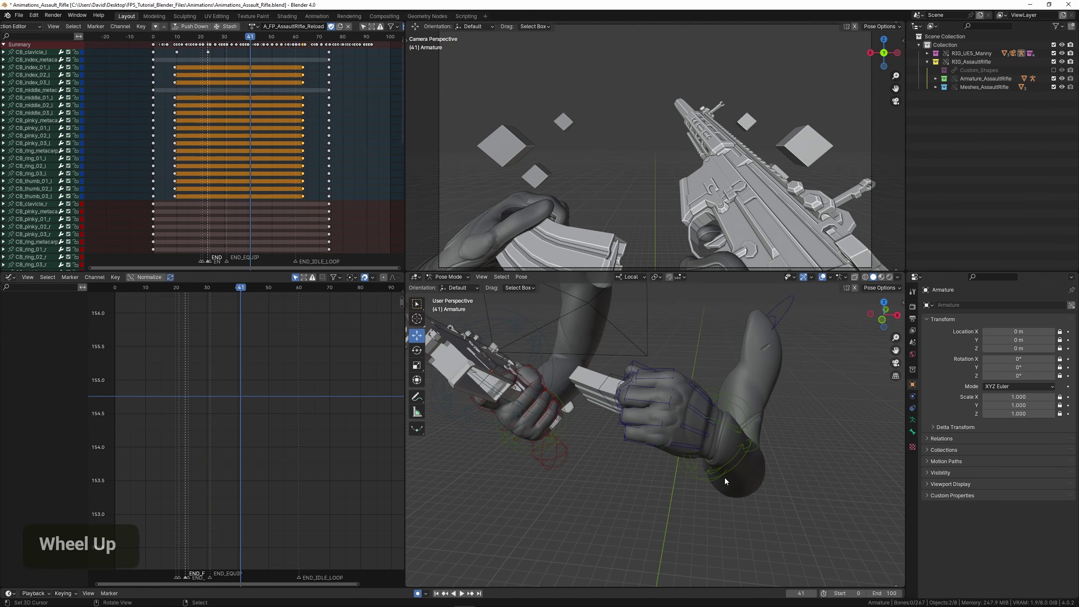
# Try rotating CB_ik_hand_l about its local Y axis and moving it at frame 41.
pyautogui.rightClick(724, 475)
pyautogui.moveTo(723, 475); pyautogui.dragTo(686, 441, button='middle')
pyautogui.scroll(2, 673, 454)
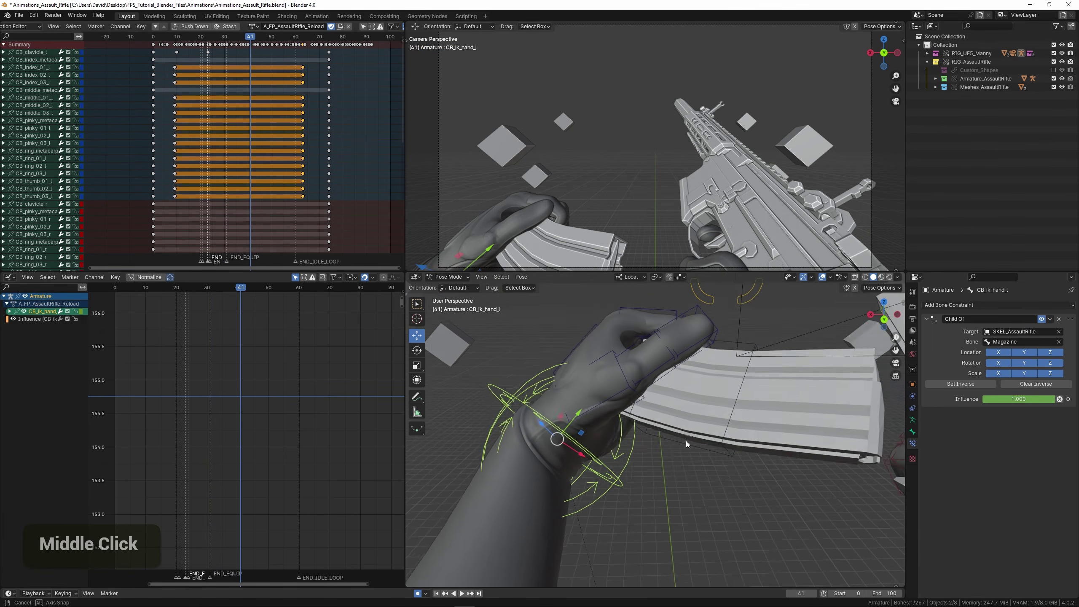
pyautogui.press('r')
pyautogui.press('y')
pyautogui.click(662, 379)
pyautogui.moveTo(662, 379); pyautogui.dragTo(594, 398, button='middle')
pyautogui.press('g')
pyautogui.click(632, 399)
# Try a second local Y rotation of CB_ik_hand_l, inspect the wrist and its keyframes, and undo the frame 41 hand adjustments.
pyautogui.press('r')
pyautogui.press('y')
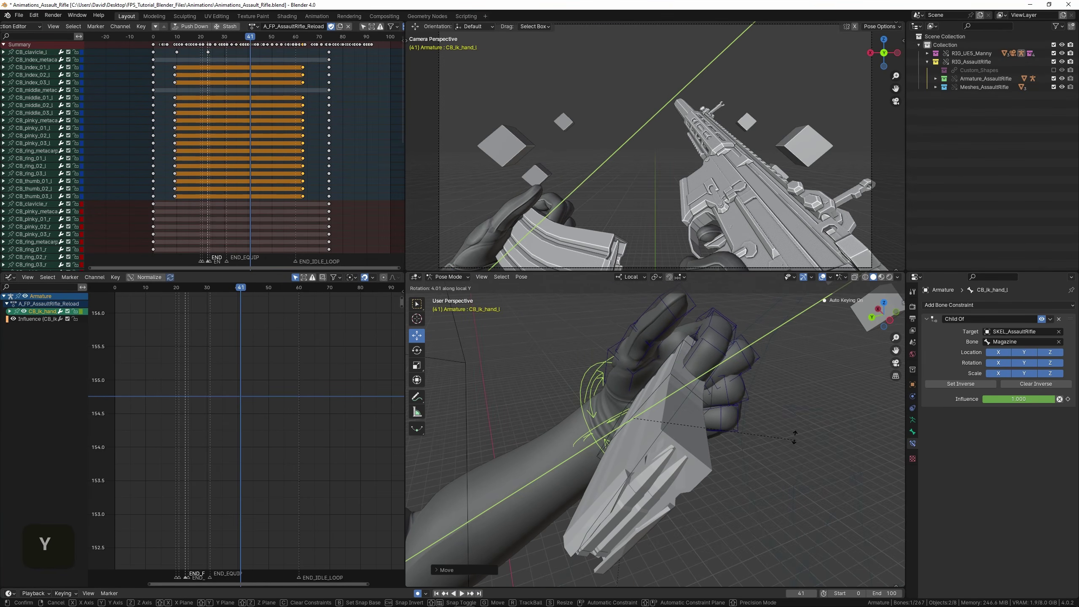
pyautogui.click(761, 420)
pyautogui.moveTo(761, 420); pyautogui.dragTo(722, 411, button='middle')
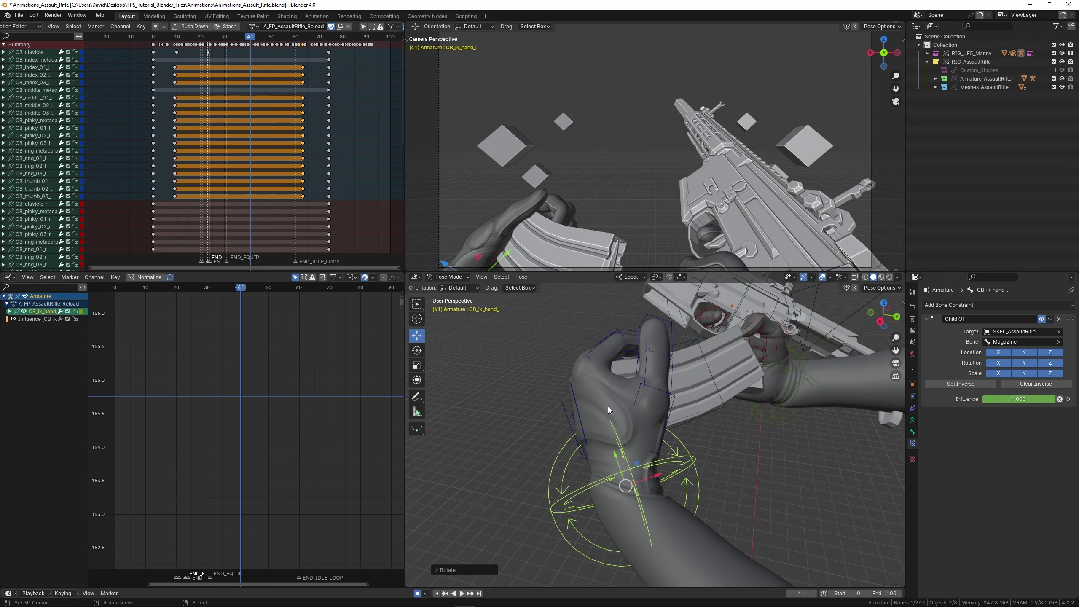
pyautogui.moveTo(284, 217); pyautogui.dragTo(275, 74, button='middle')
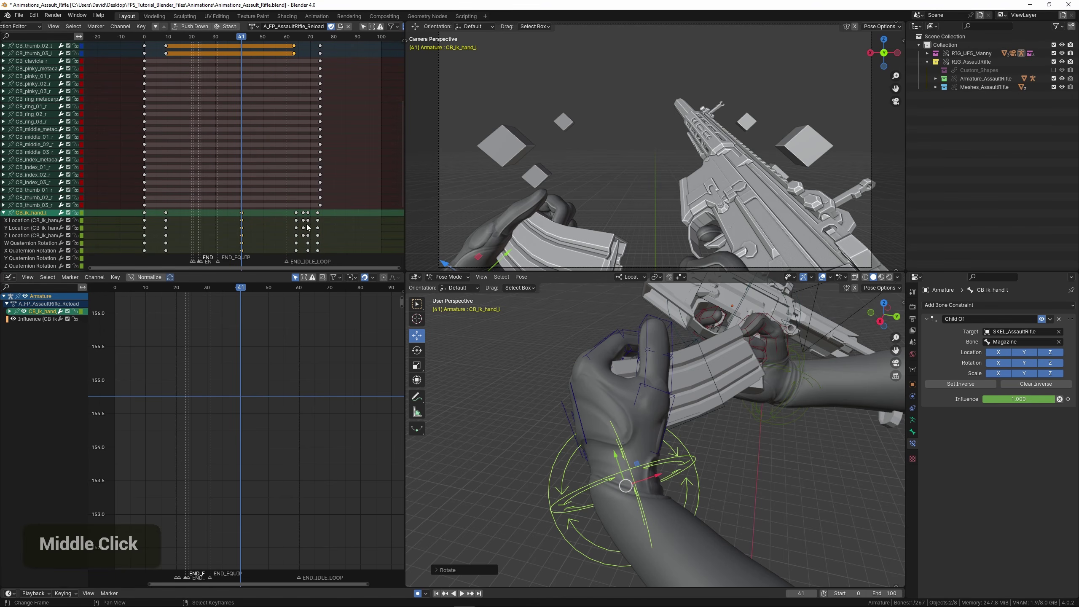
pyautogui.moveTo(612, 401); pyautogui.dragTo(602, 388, button='middle')
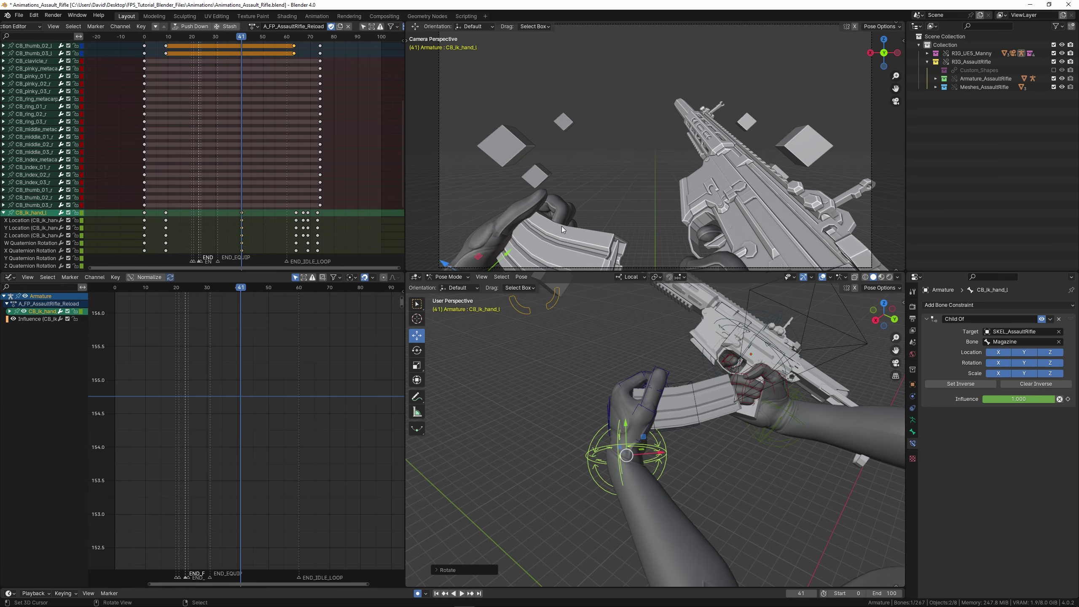
pyautogui.hotkey('ctrl', 'z')
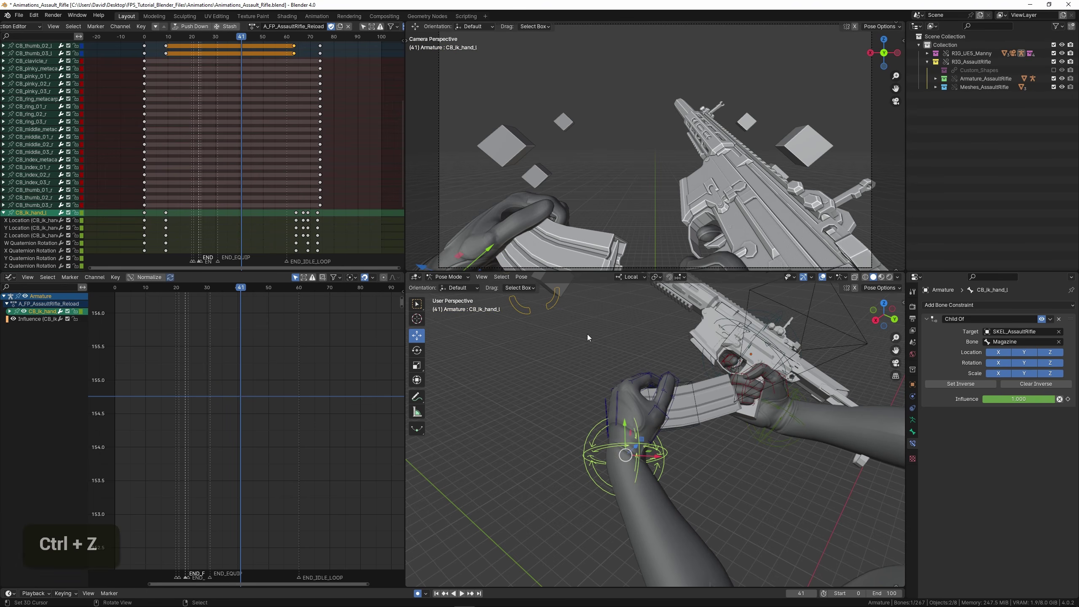
# Duplicate the CB_ik_hand_l keyframes from frame 9 to frame 64 and save the file.
pyautogui.press('space')
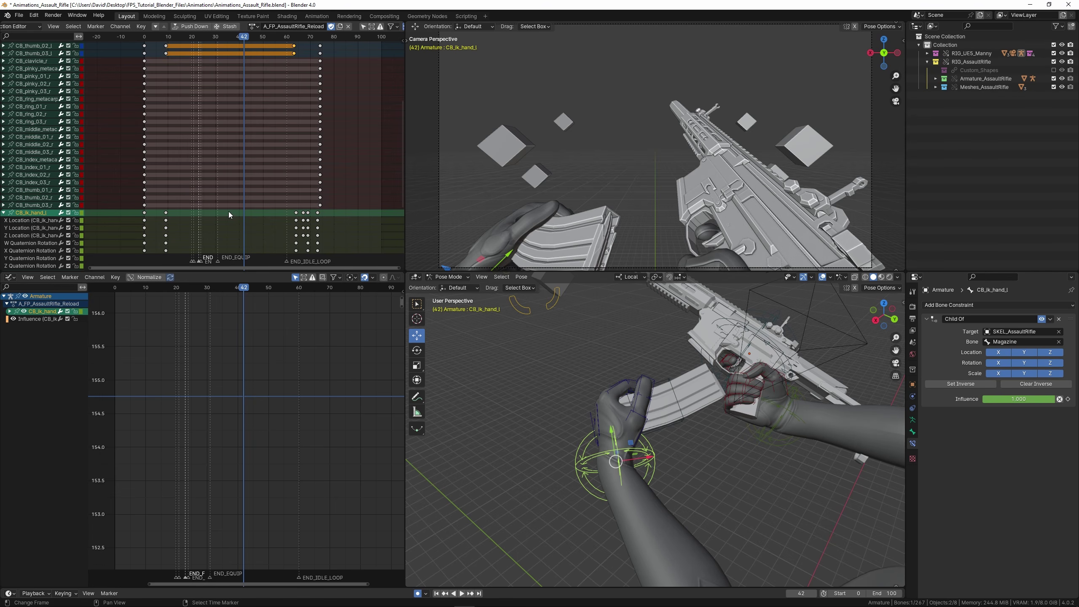
pyautogui.moveTo(237, 189)
pyautogui.mouseDown()
pyautogui.moveTo(226, 189)
pyautogui.moveTo(245, 189)
pyautogui.mouseUp()
pyautogui.moveTo(537, 395); pyautogui.dragTo(684, 366, button='middle')
pyautogui.moveTo(255, 232); pyautogui.dragTo(269, 153, button='middle')
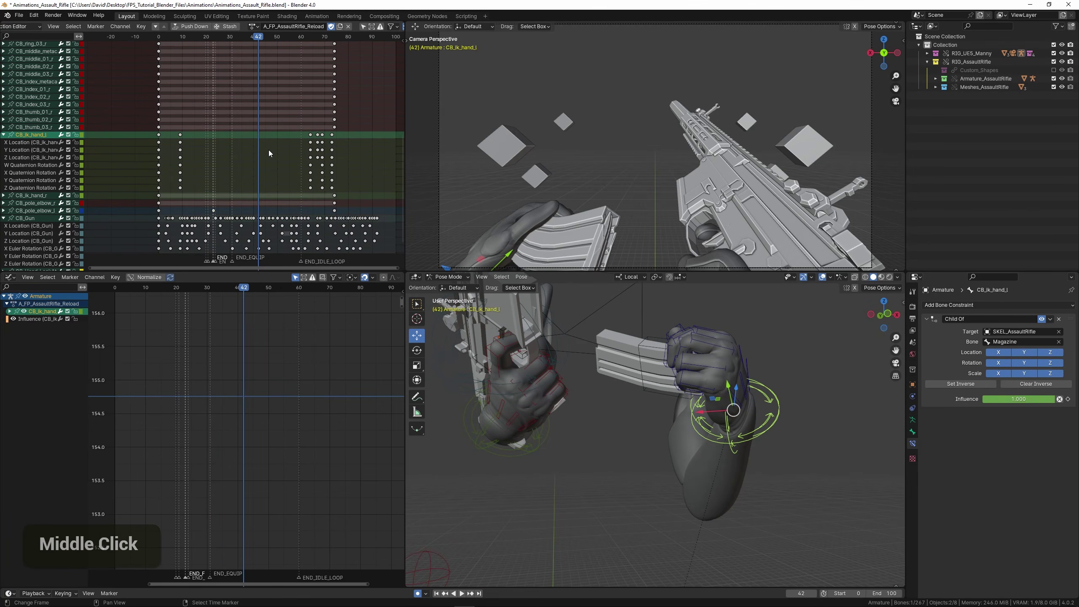
pyautogui.click(181, 135)
pyautogui.hotkey('shift', 'd')
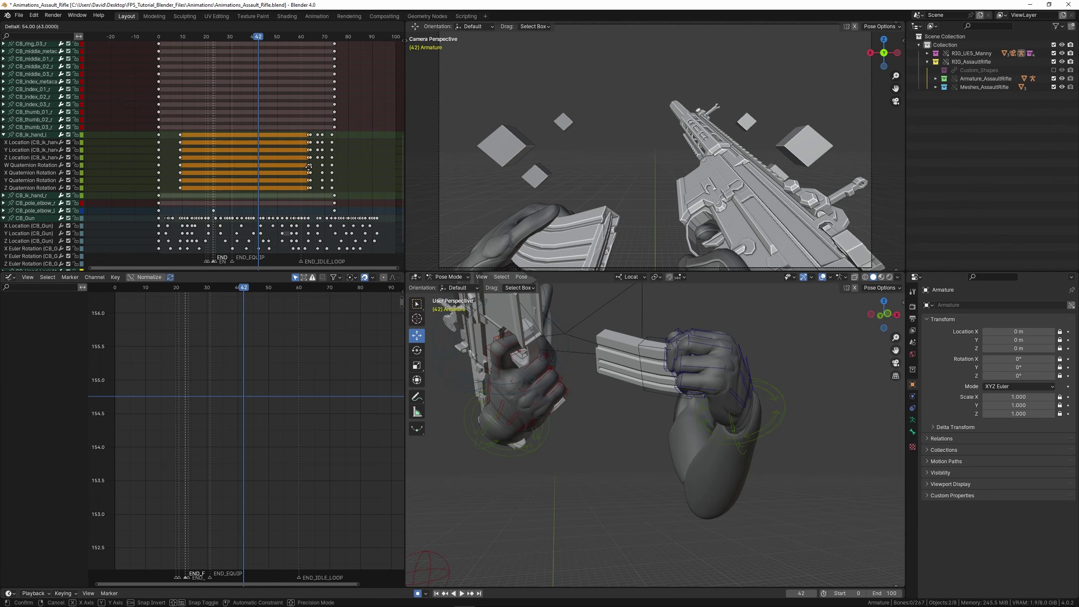
pyautogui.moveTo(801, 466); pyautogui.dragTo(570, 409, button='middle')
pyautogui.hotkey('ctrl', 's')
# Play and scrub the reload to check the left hand's hold on the magazine.
pyautogui.scroll(2, 666, 454)
pyautogui.scroll(2, 585, 408)
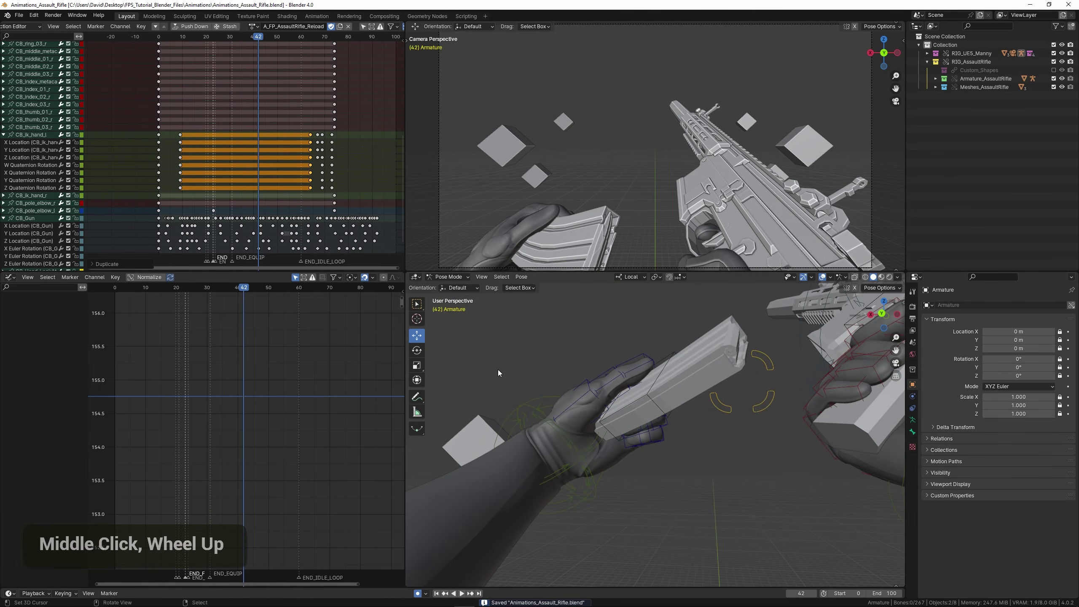
pyautogui.press('space')
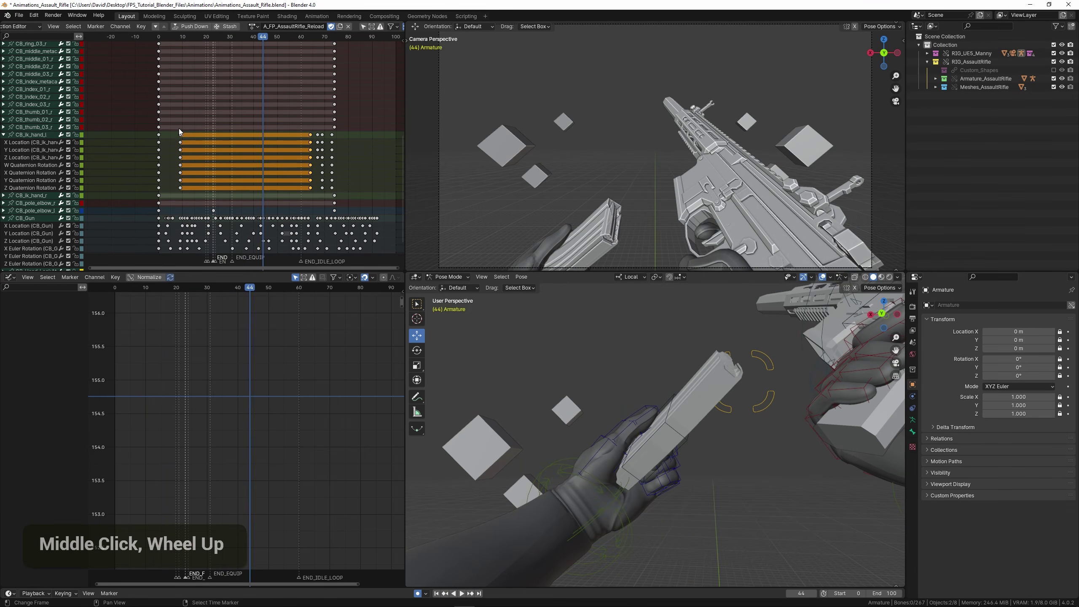
pyautogui.press('space')
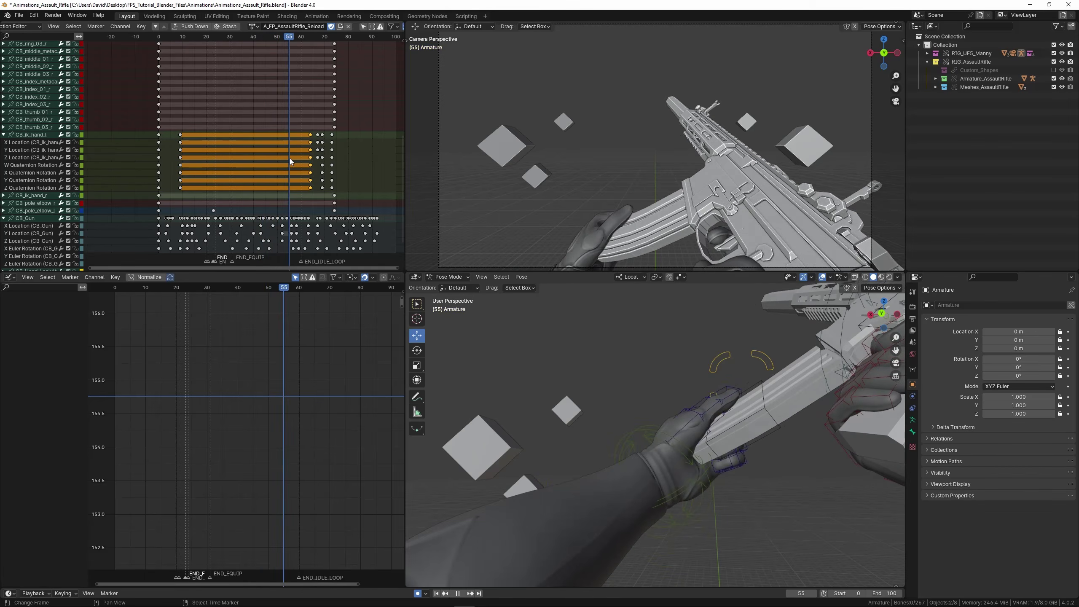
pyautogui.press('space')
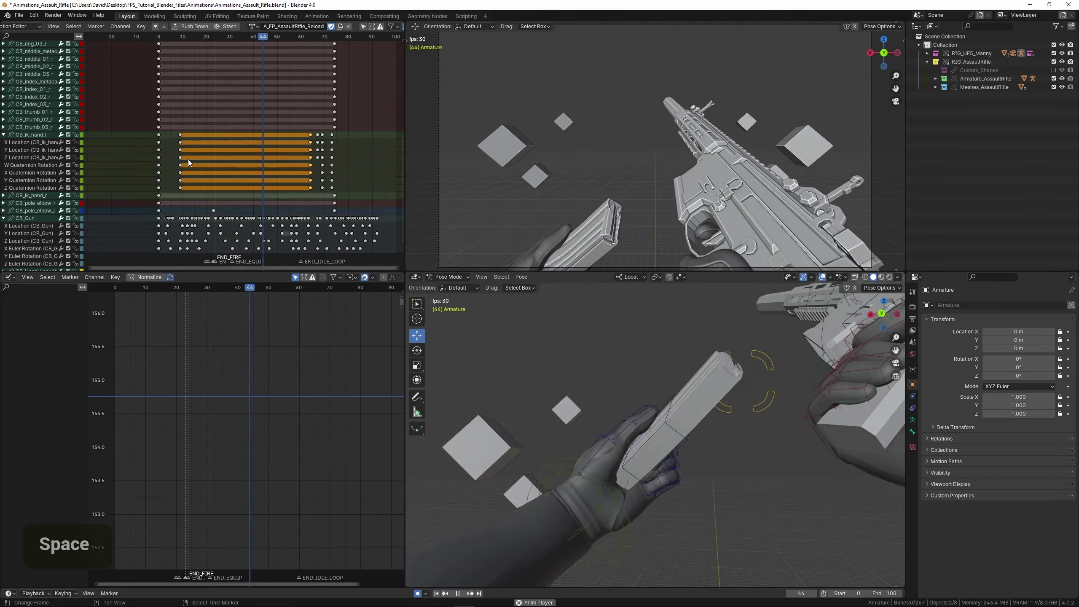
pyautogui.scroll(2, 144, 153)
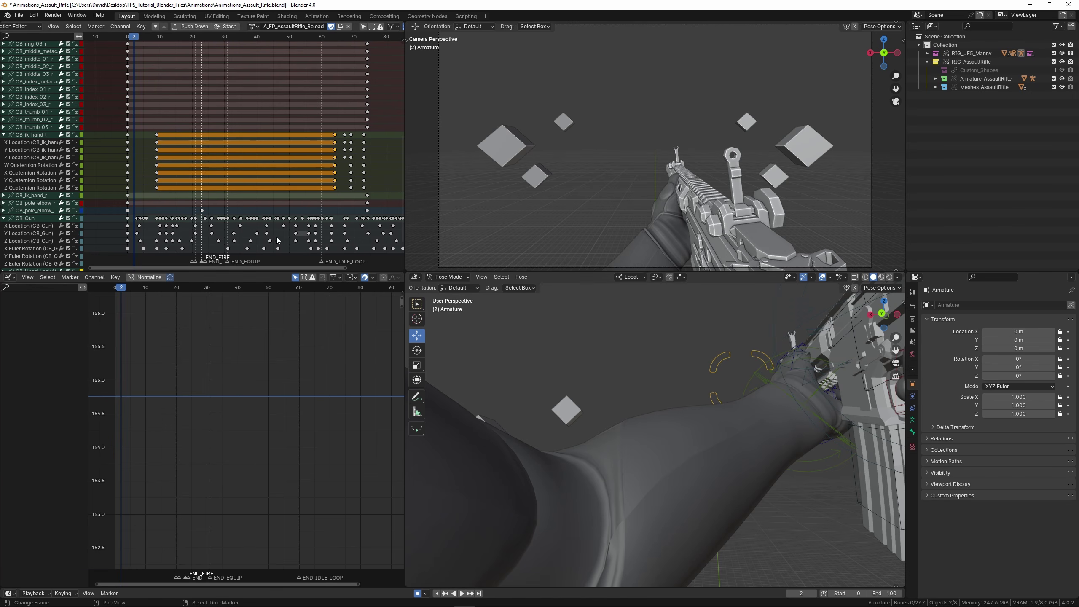
# Move CB_ik_hand_l away from the rifle's handguard at frame 3.
pyautogui.keyDown('shift'); pyautogui.moveTo(655, 357); pyautogui.dragTo(607, 370, button='middle'); pyautogui.keyUp('shift')
pyautogui.keyDown('shift'); pyautogui.moveTo(607, 370); pyautogui.dragTo(606, 412, button='middle'); pyautogui.keyUp('shift')
pyautogui.rightClick(606, 412)
pyautogui.moveTo(138, 166); pyautogui.dragTo(269, 163, button='middle')
pyautogui.scroll(4, 269, 163)
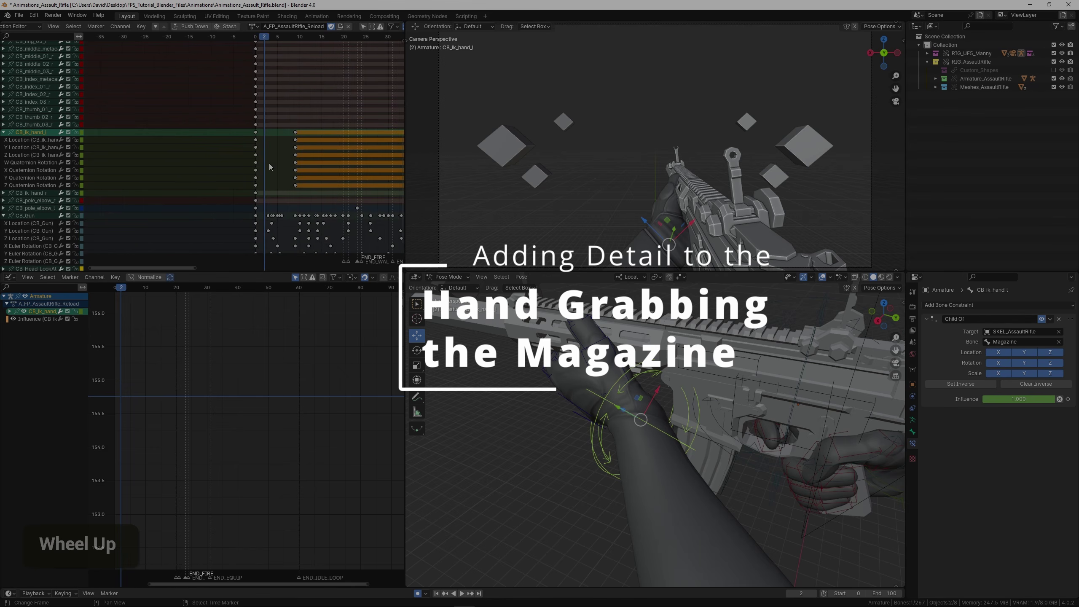
pyautogui.click(255, 153)
pyautogui.moveTo(255, 154); pyautogui.dragTo(270, 158)
pyautogui.moveTo(633, 383); pyautogui.dragTo(594, 387, button='middle')
pyautogui.keyDown('shift'); pyautogui.moveTo(594, 378); pyautogui.dragTo(592, 351, button='middle'); pyautogui.keyUp('shift')
pyautogui.scroll(3, 527, 361)
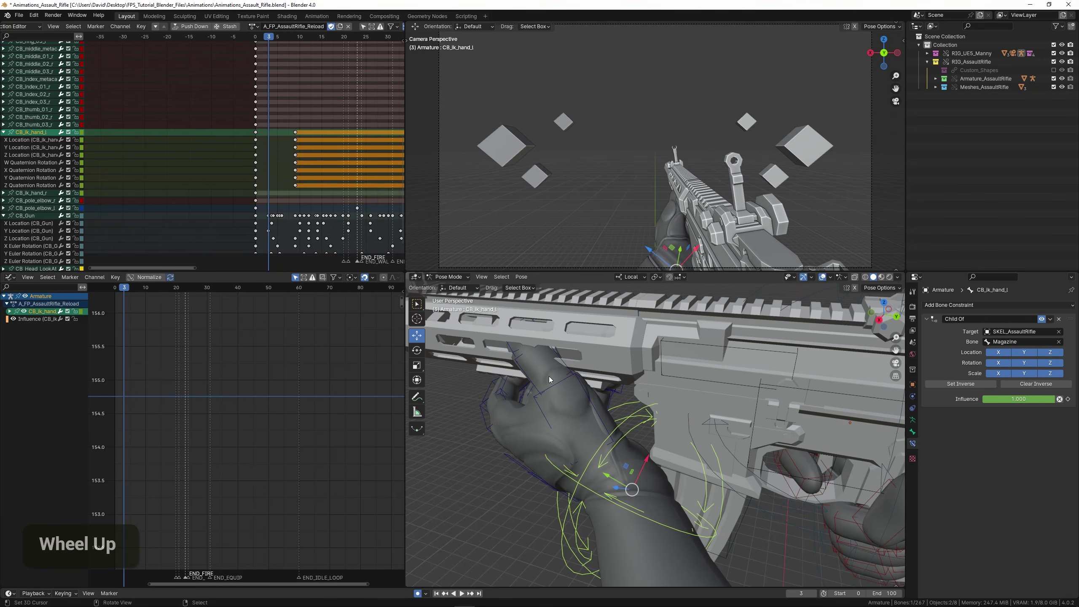
pyautogui.moveTo(536, 386); pyautogui.dragTo(577, 417, button='middle')
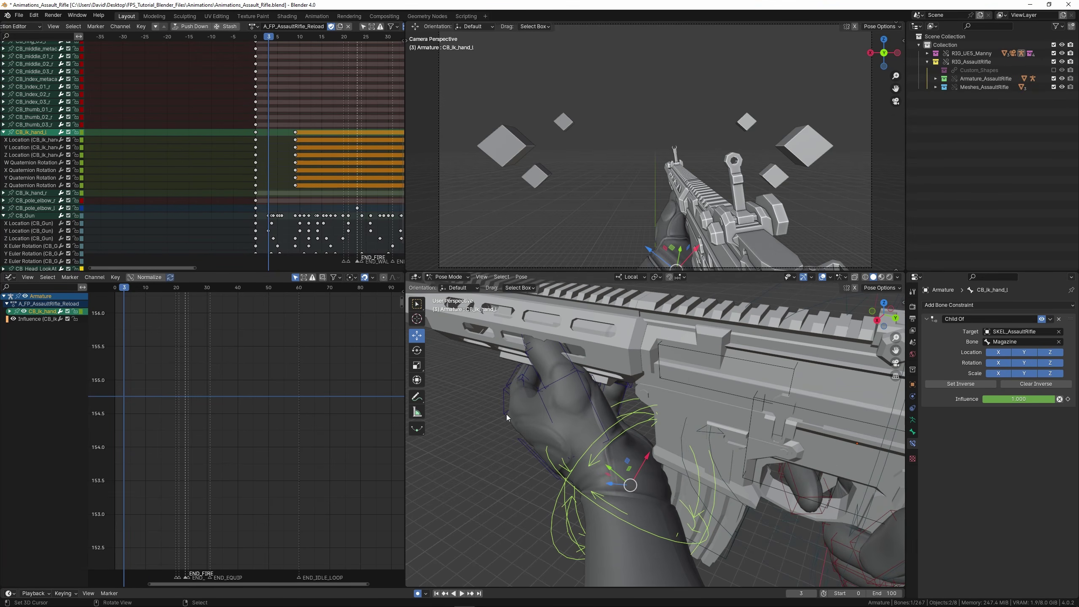
pyautogui.scroll(6, 302, 158)
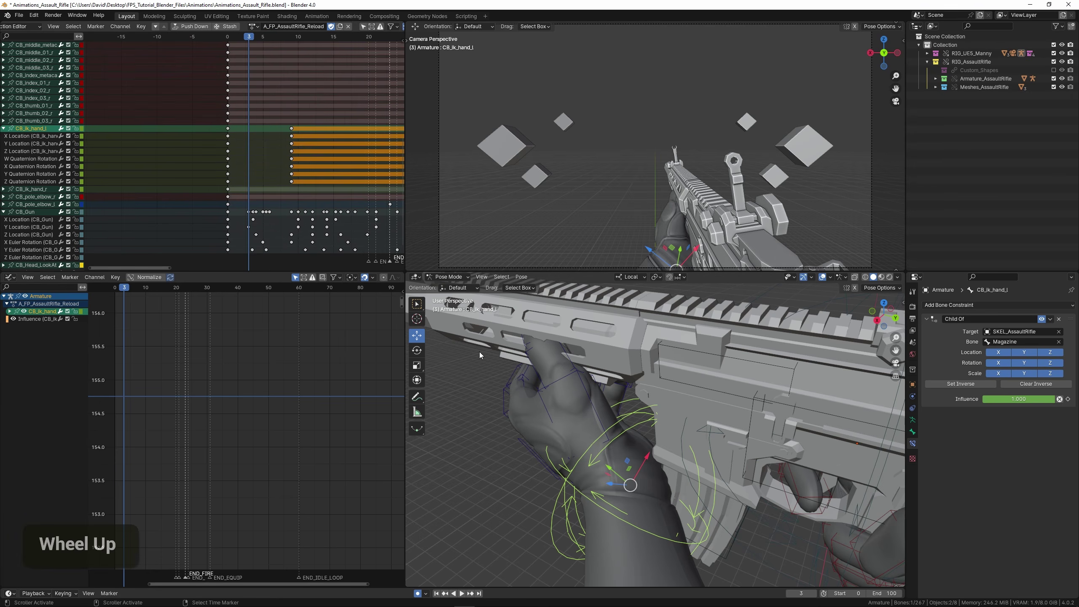
pyautogui.moveTo(610, 397)
pyautogui.keyDown('shift'); pyautogui.mouseDown(button='middle')
pyautogui.moveTo(636, 380)
pyautogui.moveTo(614, 385)
pyautogui.mouseUp(button='middle'); pyautogui.keyUp('shift')
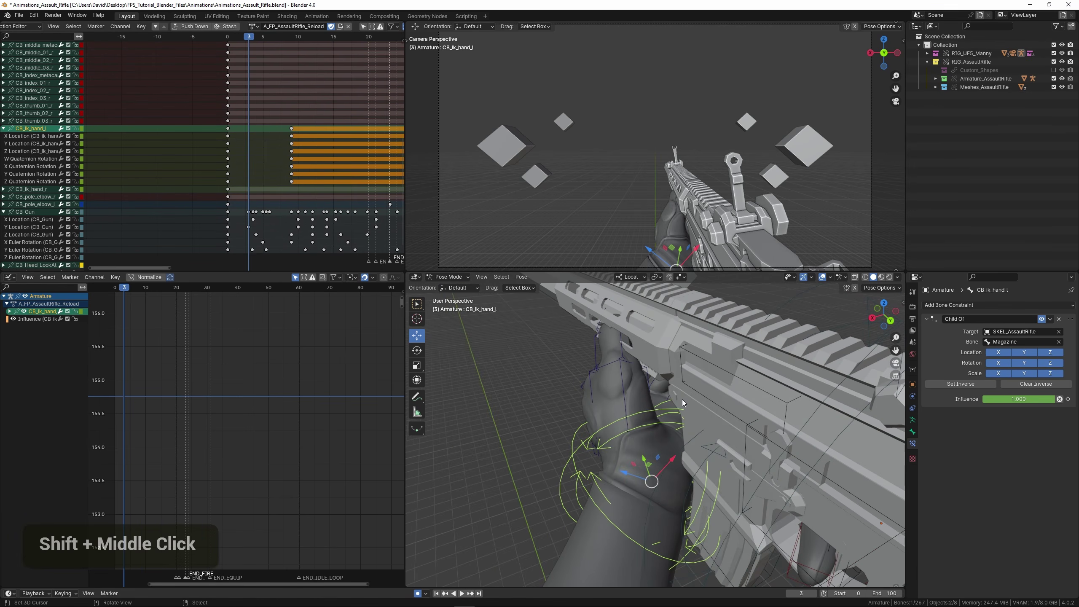
pyautogui.press('g')
pyautogui.click(642, 372)
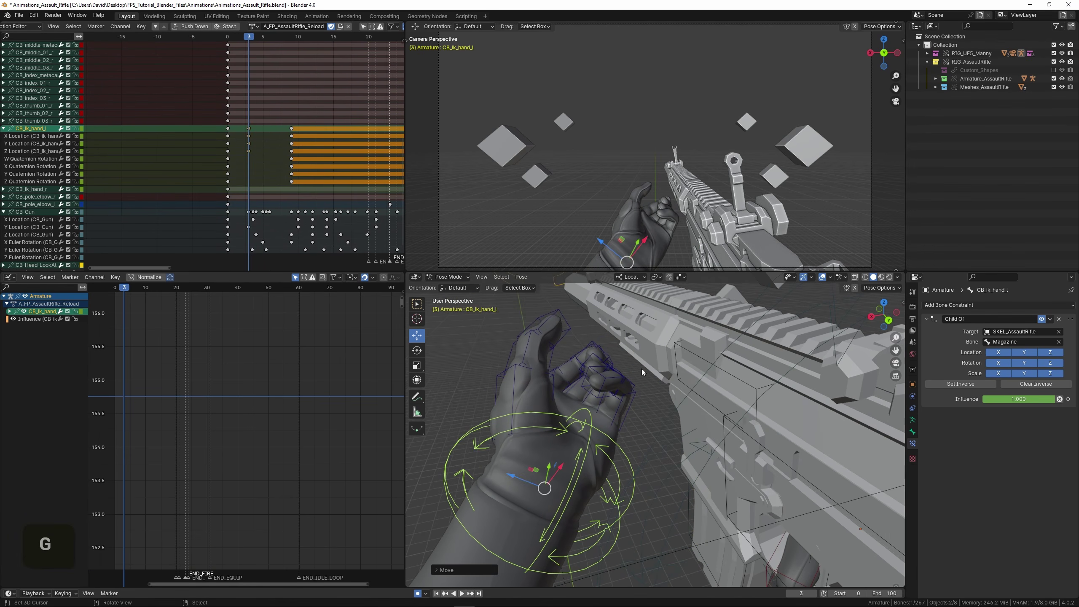
# Rotate CB_ik_hand_l about its local Y and Z axes at frame 3.
pyautogui.press('r')
pyautogui.press('y')
pyautogui.click(667, 442)
pyautogui.press('r')
pyautogui.press('z')
pyautogui.click(663, 434)
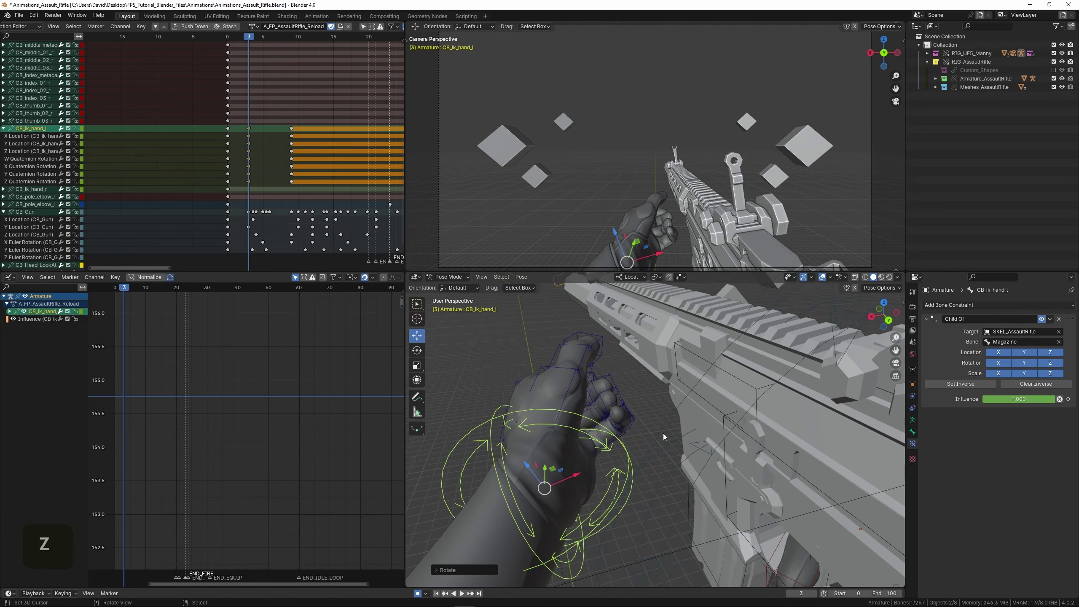
# Refine the free rotation and position of CB_ik_hand_l at frame 3 and play the animation.
pyautogui.scroll(-4, 664, 434)
pyautogui.moveTo(663, 434); pyautogui.dragTo(629, 421, button='middle')
pyautogui.press('r')
pyautogui.click(680, 408)
pyautogui.scroll(4, 629, 422)
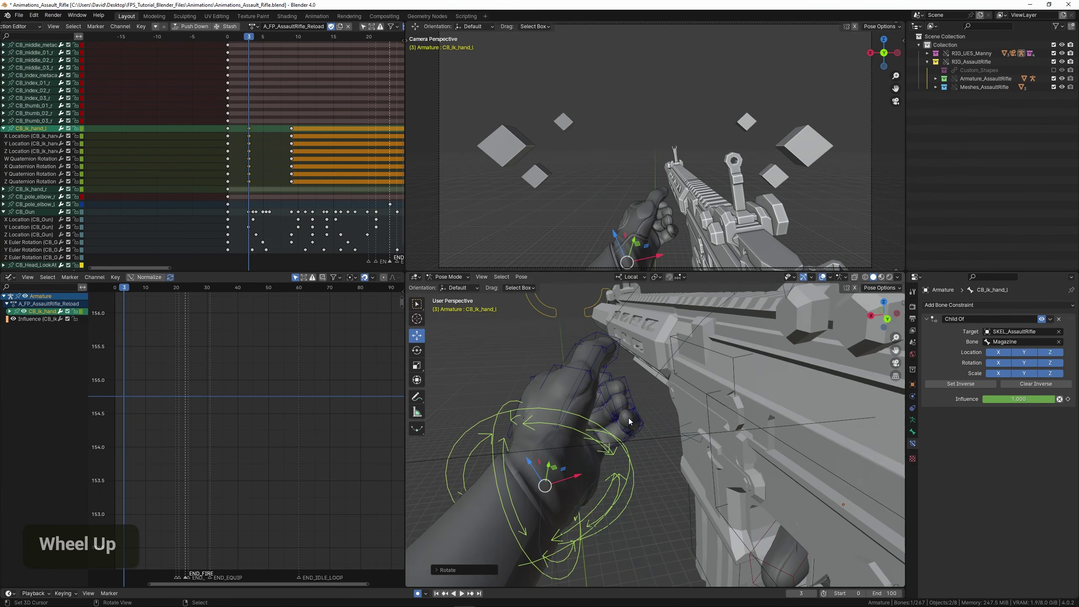
pyautogui.press('g')
pyautogui.press('space')
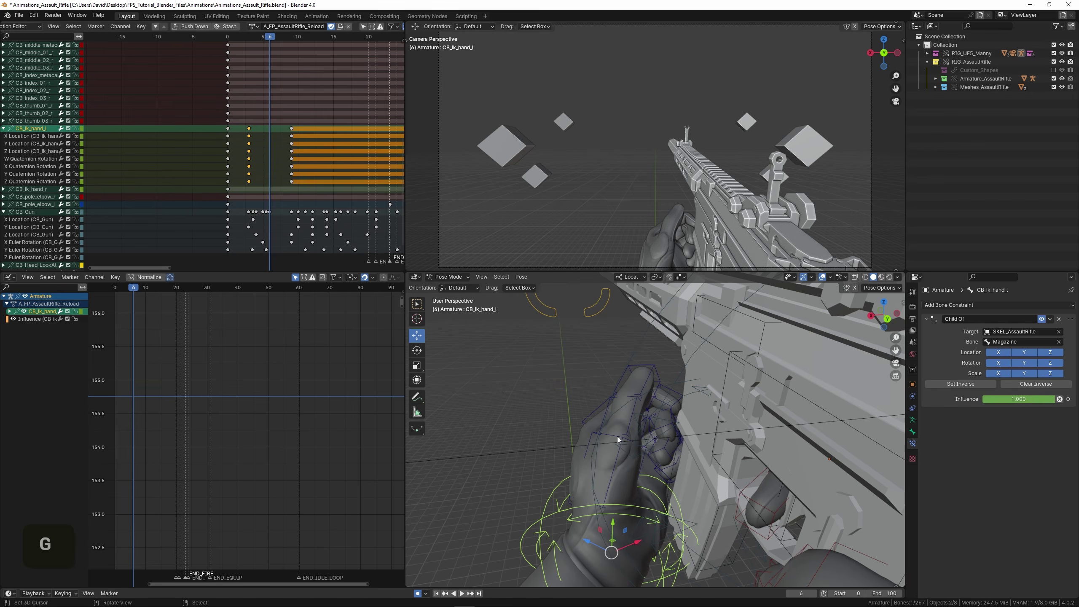
# Move CB_ik_hand_l at frame 6, and rotate it about its local Y axis and freely.
pyautogui.moveTo(618, 440); pyautogui.dragTo(572, 410, button='middle')
pyautogui.press('g')
pyautogui.click(633, 457)
pyautogui.keyDown('shift'); pyautogui.moveTo(572, 410); pyautogui.dragTo(652, 431, button='middle'); pyautogui.keyUp('shift')
pyautogui.press('r')
pyautogui.press('y')
pyautogui.click(578, 431)
pyautogui.press('r')
pyautogui.click(629, 437)
# Fine-tune the rotation and position of CB_ik_hand_l at frame 6, preview the reach towards the magazine, and save the file.
pyautogui.keyDown('shift'); pyautogui.moveTo(652, 432); pyautogui.dragTo(678, 374, button='middle'); pyautogui.keyUp('shift')
pyautogui.press('r')
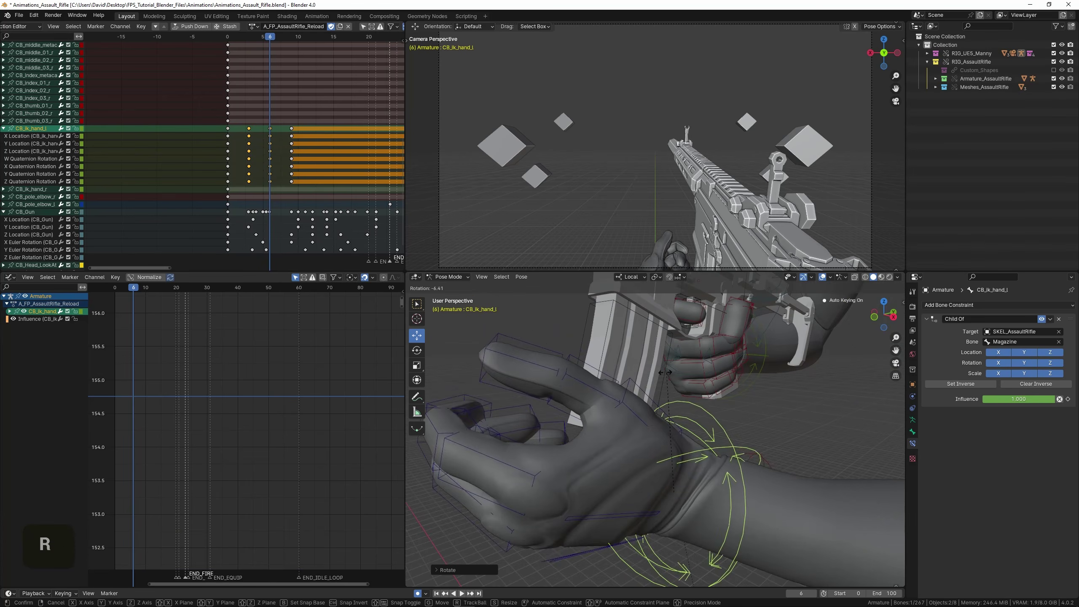
pyautogui.click(669, 374)
pyautogui.press('g')
pyautogui.click(676, 415)
pyautogui.moveTo(676, 414); pyautogui.dragTo(627, 419, button='middle')
pyautogui.moveTo(229, 176); pyautogui.dragTo(253, 182)
pyautogui.press('space')
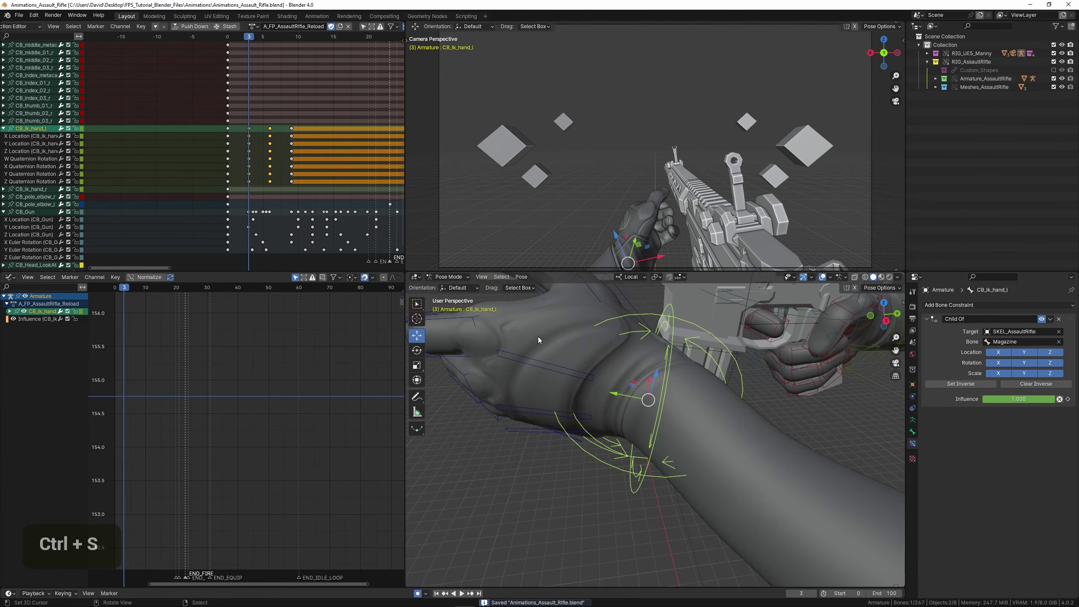
# Rotate CB_thumb_01_l at frame 3 to open the thumb.
pyautogui.keyDown('shift'); pyautogui.moveTo(538, 336); pyautogui.dragTo(581, 405, button='middle'); pyautogui.keyUp('shift')
pyautogui.rightClick(562, 382)
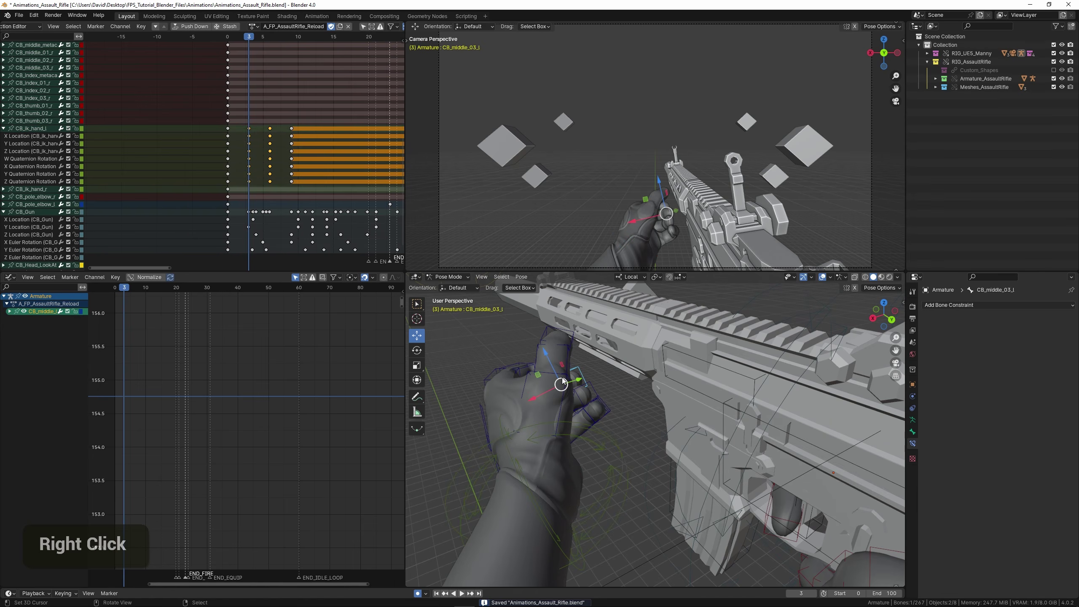
pyautogui.press('KP_Decimal')
pyautogui.scroll(-3, 561, 378)
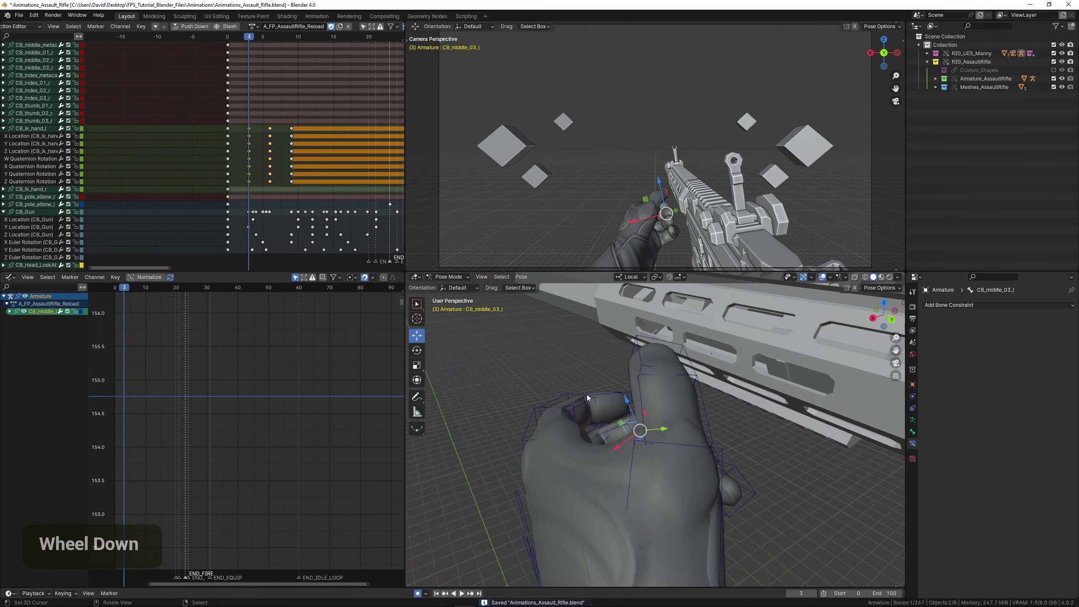
pyautogui.moveTo(587, 395); pyautogui.dragTo(629, 441, button='middle')
pyautogui.rightClick(538, 439)
pyautogui.keyDown('shift'); pyautogui.moveTo(629, 440); pyautogui.dragTo(687, 437, button='middle'); pyautogui.keyUp('shift')
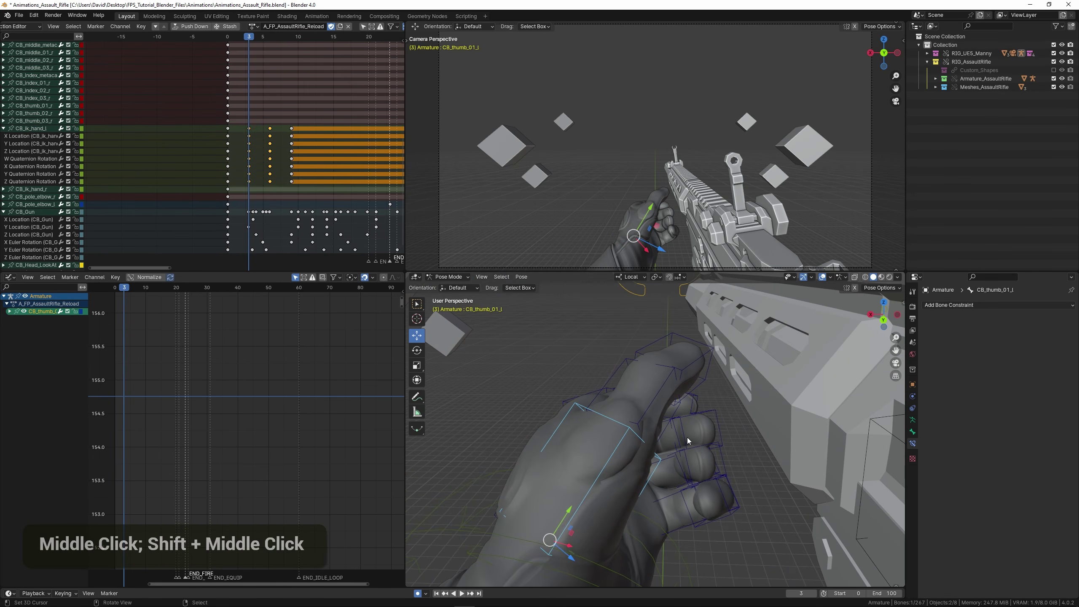
pyautogui.press('r')
pyautogui.click(676, 399)
# Rotate CB_thumb_02_l about its local Z axis and clear the rotation of CB_thumb_03_l.
pyautogui.rightClick(621, 378)
pyautogui.press('r')
pyautogui.press('z')
pyautogui.click(674, 374)
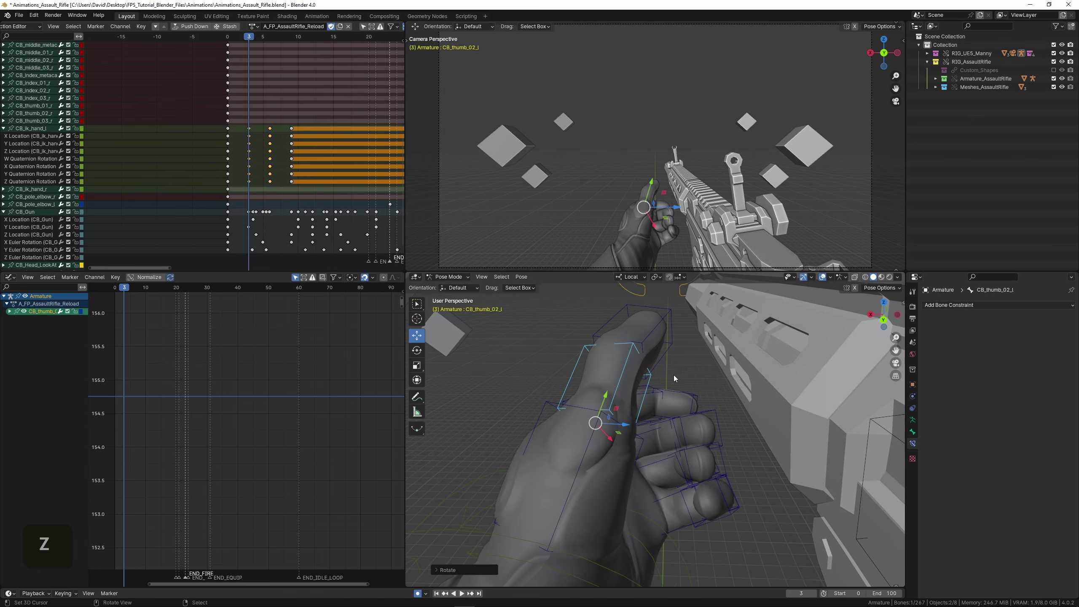
pyautogui.press('z')
pyautogui.click(680, 374)
pyautogui.hotkey('alt', 'r')
pyautogui.moveTo(666, 372); pyautogui.dragTo(668, 387, button='middle')
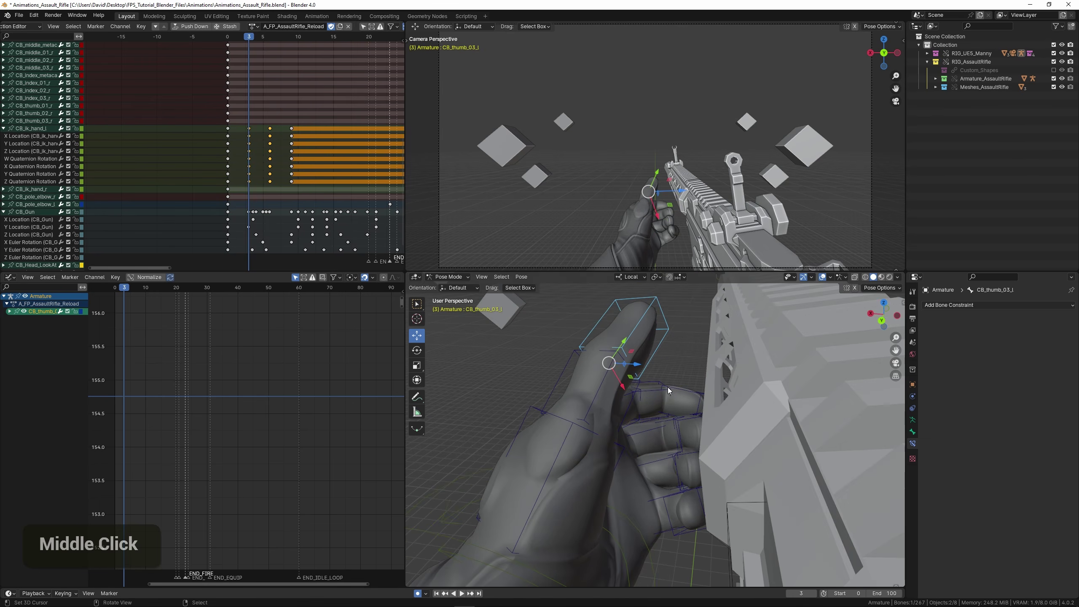
# Rotate CB_thumb_03_l and readjust CB_thumb_02_l about the local Z axis at frame 3.
pyautogui.press('r')
pyautogui.press('z')
pyautogui.press('z')
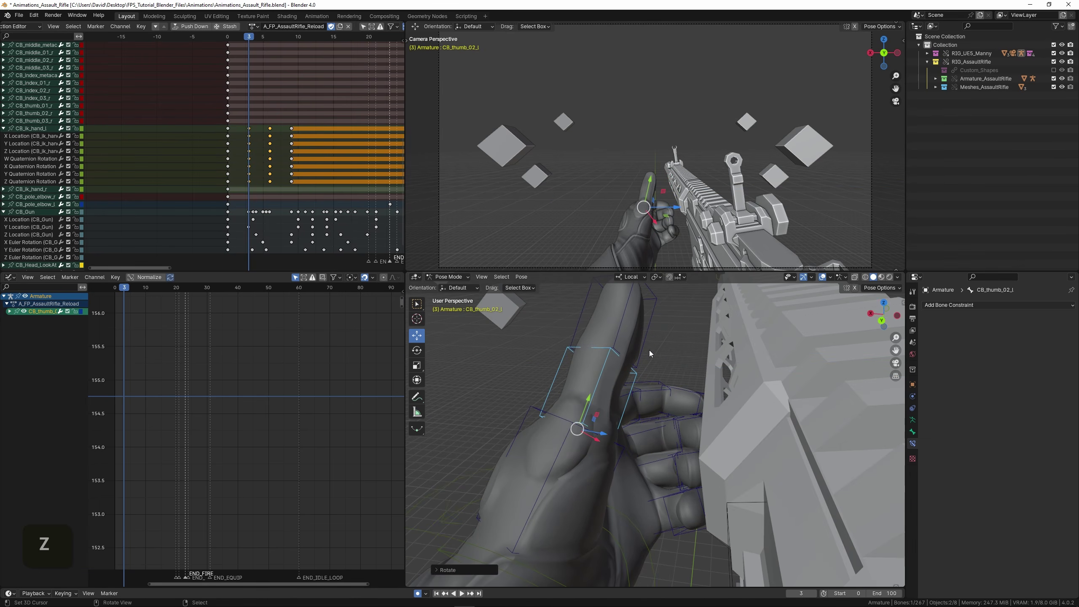
pyautogui.click(657, 337)
pyautogui.rightClick(599, 380)
pyautogui.press('r')
pyautogui.press('z')
pyautogui.click(619, 367)
# Refine the left thumb's pose at frame 3 with a free rotation and a local Y rotation.
pyautogui.moveTo(620, 367); pyautogui.dragTo(659, 377, button='middle')
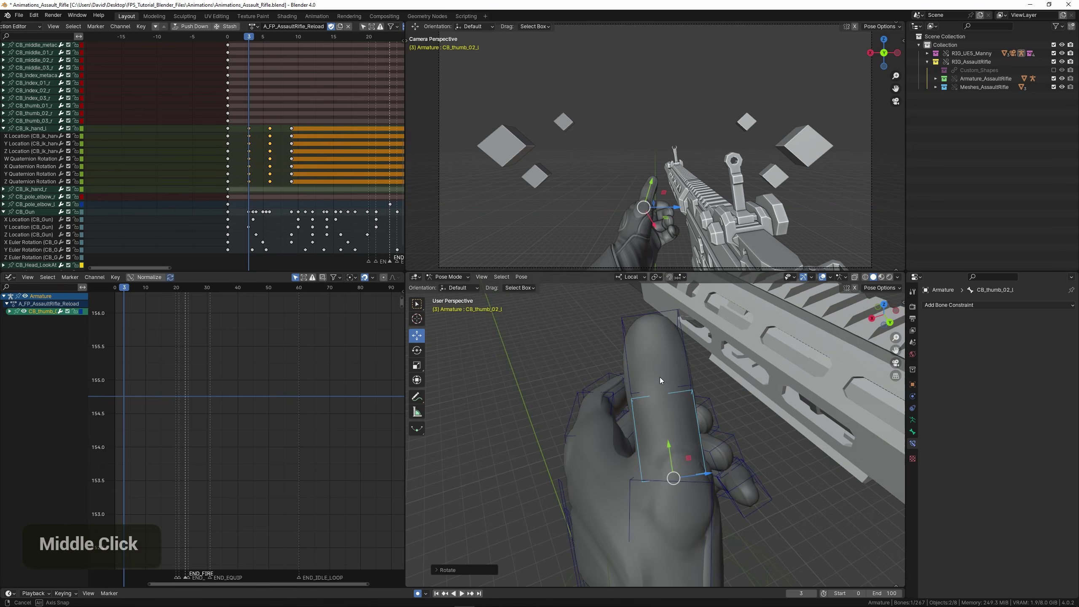
pyautogui.scroll(-3, 669, 378)
pyautogui.press('r')
pyautogui.click(722, 396)
pyautogui.moveTo(722, 396); pyautogui.dragTo(627, 440, button='middle')
pyautogui.press('r')
pyautogui.press('y')
pyautogui.click(725, 382)
# Clear the rotations of the left index, middle, ring and pinky finger bones at frame 3 and inspect their keyframes.
pyautogui.keyDown('shift'); pyautogui.moveTo(618, 442); pyautogui.dragTo(604, 411, button='middle'); pyautogui.keyUp('shift')
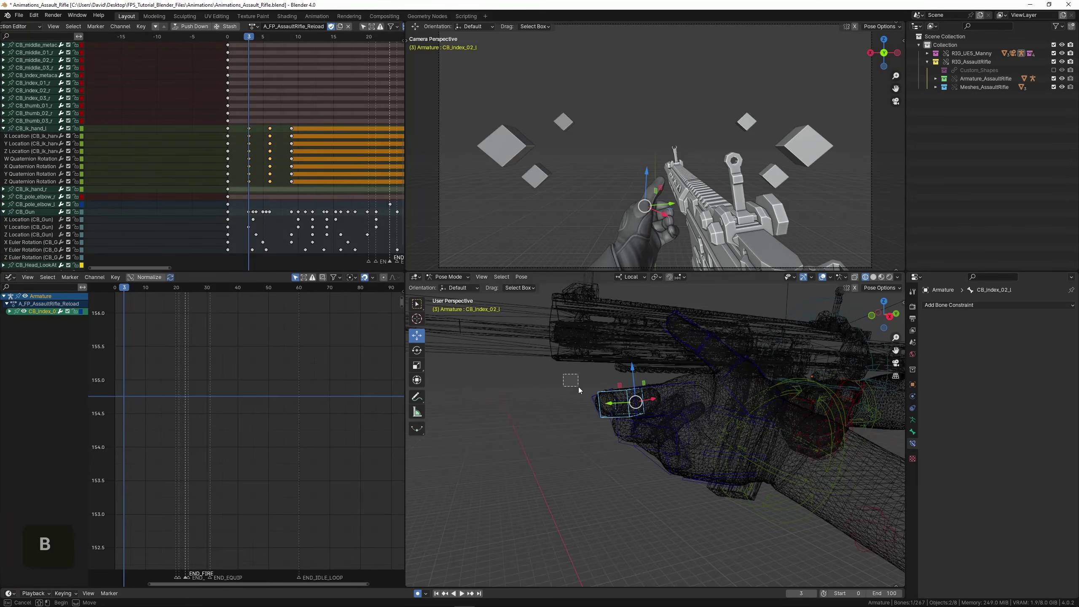
pyautogui.moveTo(639, 449); pyautogui.dragTo(680, 479)
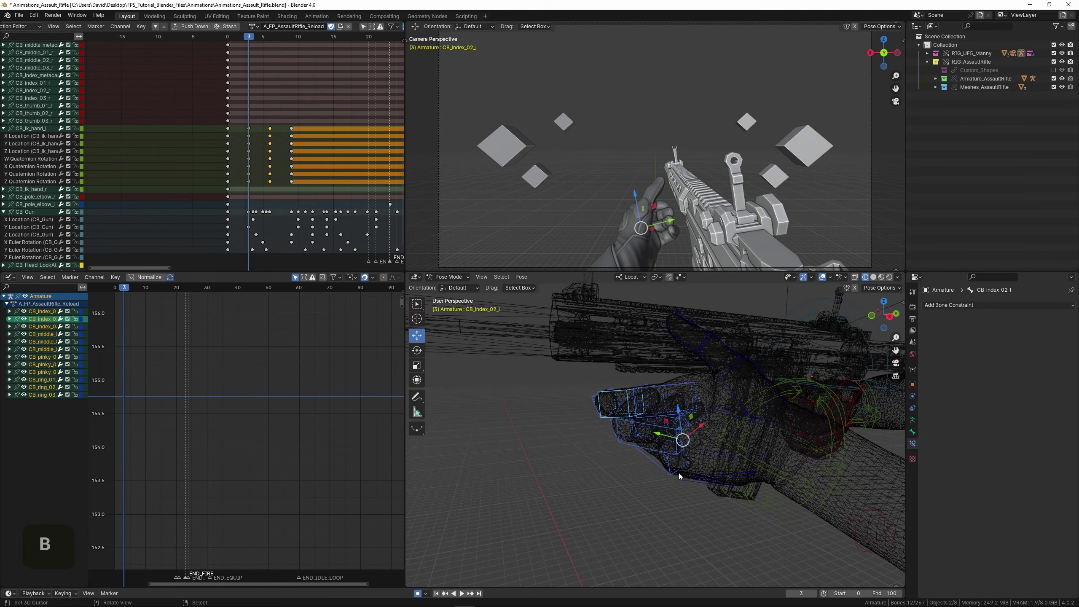
pyautogui.moveTo(679, 472); pyautogui.dragTo(678, 433, button='middle')
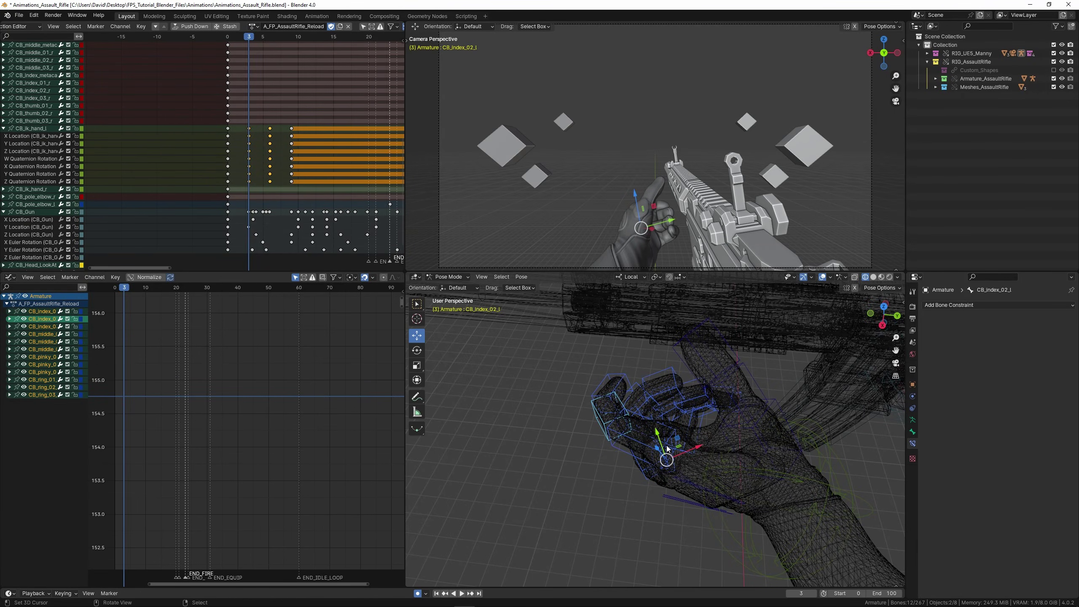
pyautogui.hotkey('alt', 'r')
pyautogui.hotkey('shift', 'z')
pyautogui.moveTo(650, 449)
pyautogui.keyDown('shift'); pyautogui.mouseDown(button='middle')
pyautogui.moveTo(631, 465)
pyautogui.moveTo(656, 389)
pyautogui.mouseUp(button='middle'); pyautogui.keyUp('shift')
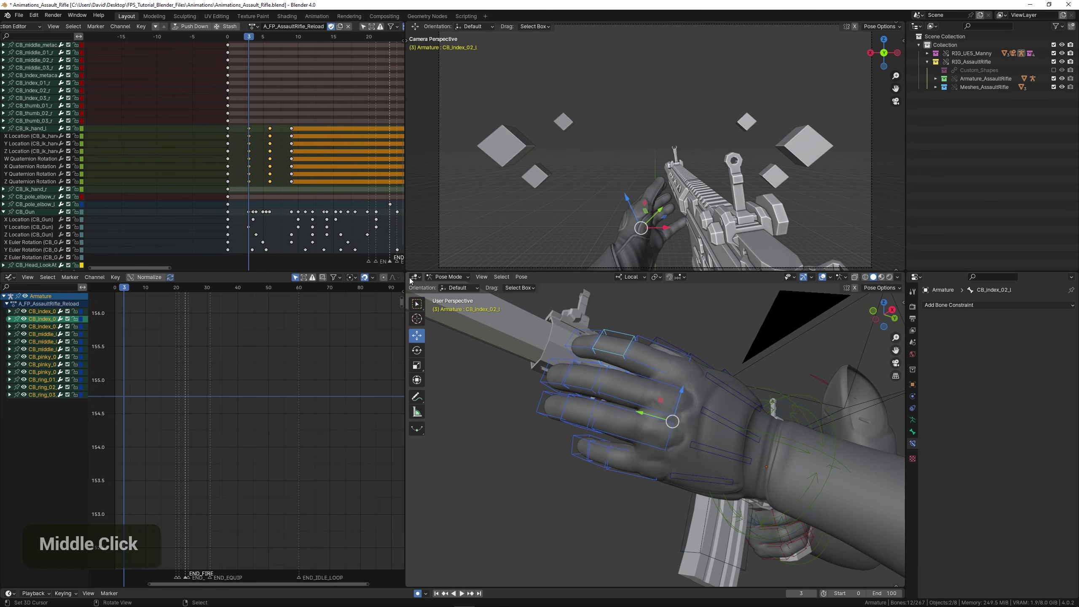
pyautogui.moveTo(334, 168); pyautogui.dragTo(334, 190, button='middle')
pyautogui.moveTo(233, 186); pyautogui.dragTo(221, 116, button='middle')
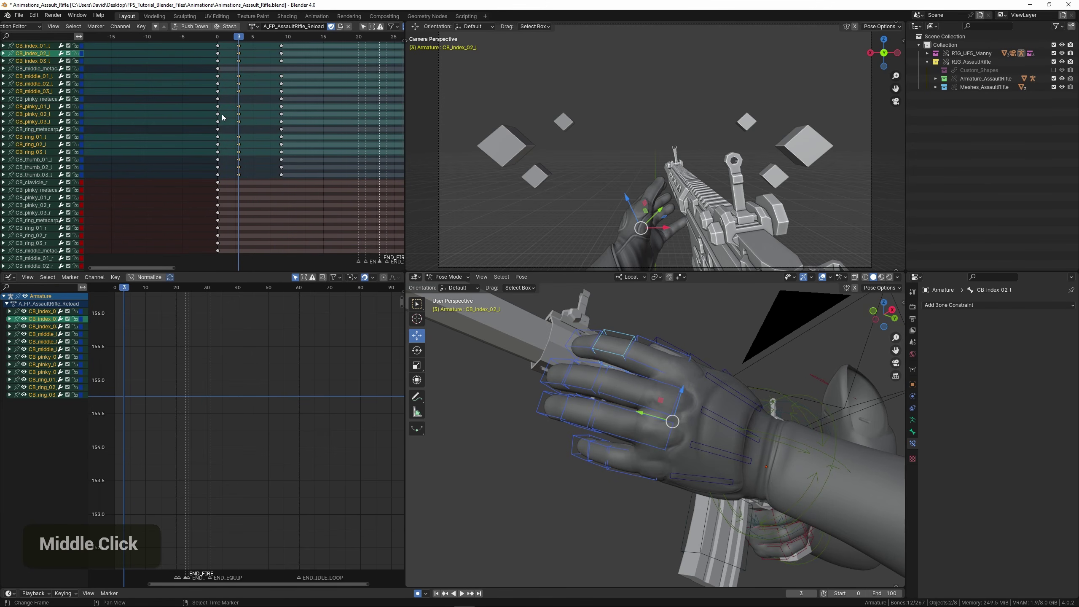
pyautogui.keyDown('shift'); pyautogui.moveTo(221, 114); pyautogui.dragTo(239, 122, button='right'); pyautogui.keyUp('shift')
# Rotate CB_index_01_l freely and about its local Z axis at frame 3.
pyautogui.rightClick(649, 369)
pyautogui.press('KP_Decimal')
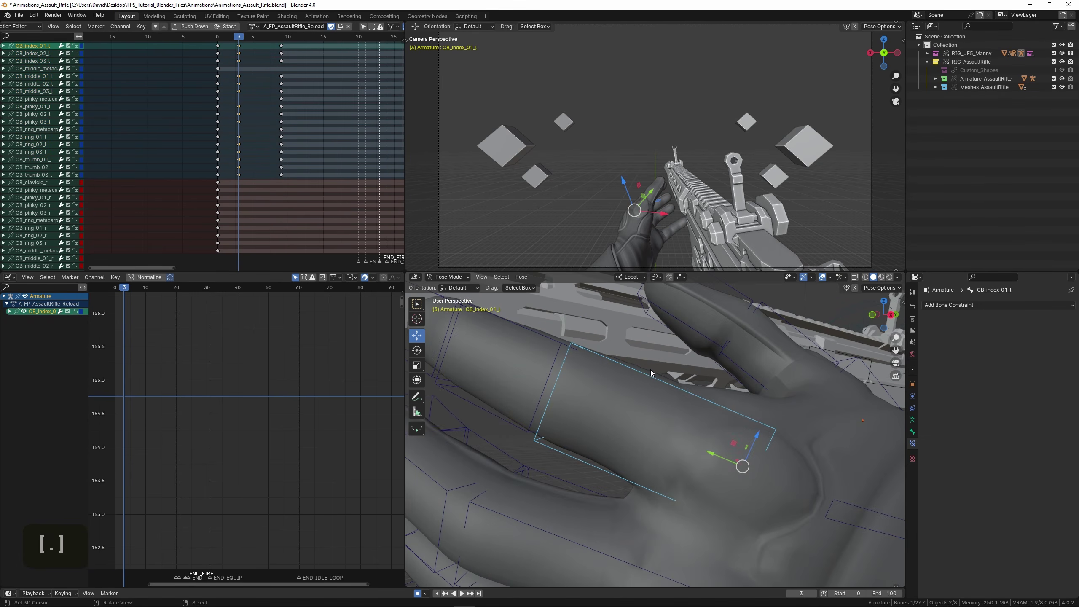
pyautogui.scroll(-2, 651, 370)
pyautogui.press('r')
pyautogui.moveTo(668, 374); pyautogui.dragTo(642, 416, button='middle')
pyautogui.click(672, 365)
pyautogui.press('r')
pyautogui.press('z')
pyautogui.click(680, 349)
# Rotate CB_index_02_l and the index fingertip bone about their local Z axes at frame 3.
pyautogui.rightClick(613, 361)
pyautogui.press('r')
pyautogui.press('z')
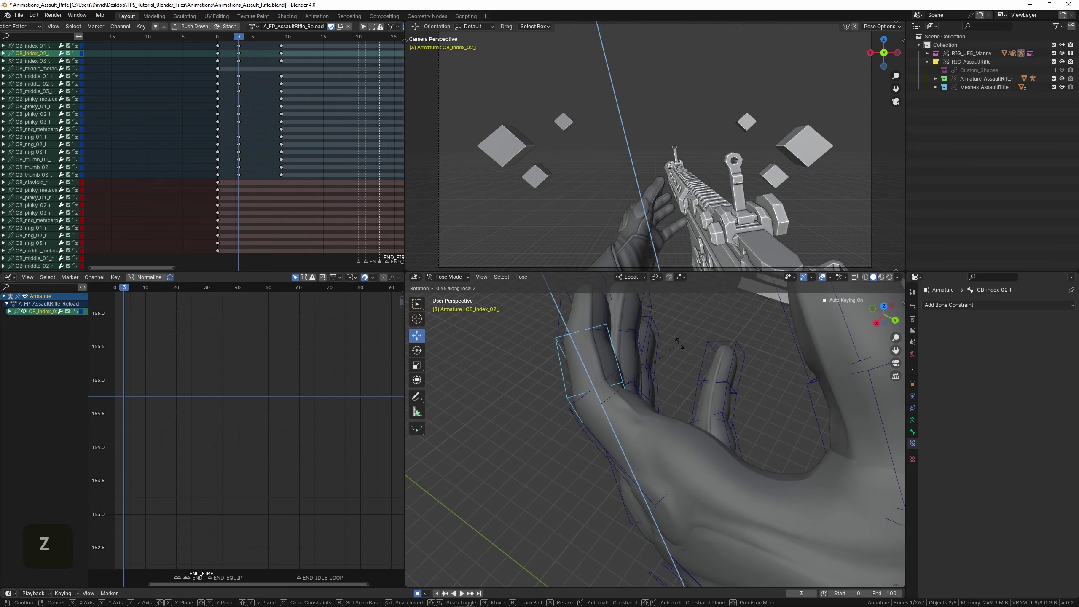
pyautogui.click(680, 344)
pyautogui.rightClick(570, 312)
pyautogui.press('r')
pyautogui.press('z')
pyautogui.click(664, 314)
# Bend the left middle finger at frame 3 with local Z rotations, including its tip bone CB_middle_03_l.
pyautogui.moveTo(590, 401); pyautogui.dragTo(629, 373, button='middle')
pyautogui.scroll(-2, 629, 461)
pyautogui.rightClick(627, 481)
pyautogui.keyDown('shift'); pyautogui.moveTo(620, 481); pyautogui.dragTo(714, 399, button='middle'); pyautogui.keyUp('shift')
pyautogui.press('r')
pyautogui.press('z')
pyautogui.click(733, 403)
pyautogui.rightClick(585, 395)
pyautogui.press('r')
pyautogui.press('z')
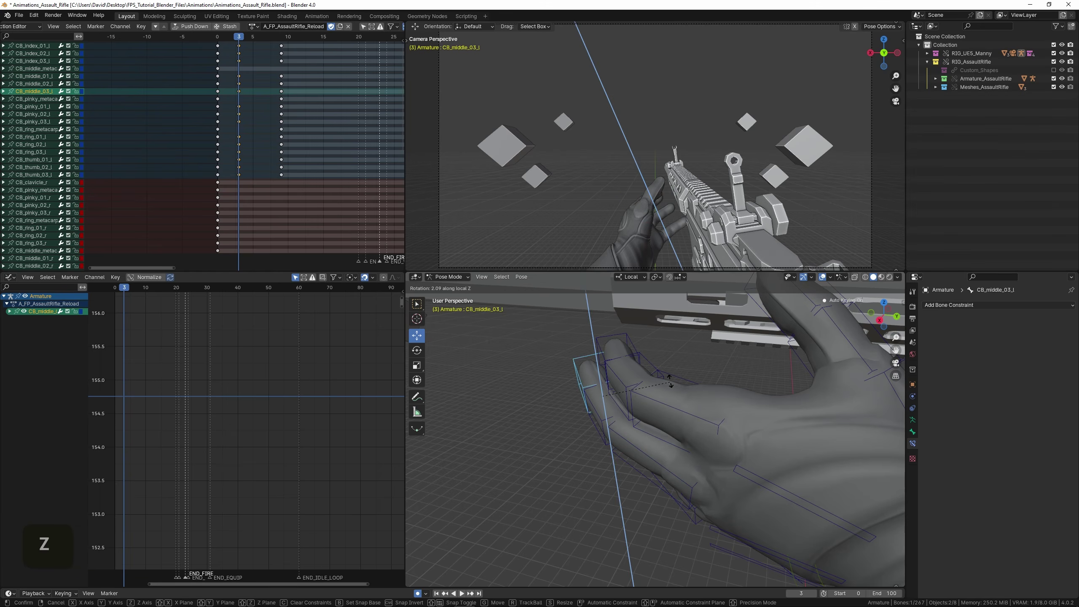
pyautogui.click(570, 416)
# Rotate CB_middle_02_l about its local Z axis at frame 3.
pyautogui.moveTo(570, 417); pyautogui.dragTo(636, 379, button='middle')
pyautogui.rightClick(612, 435)
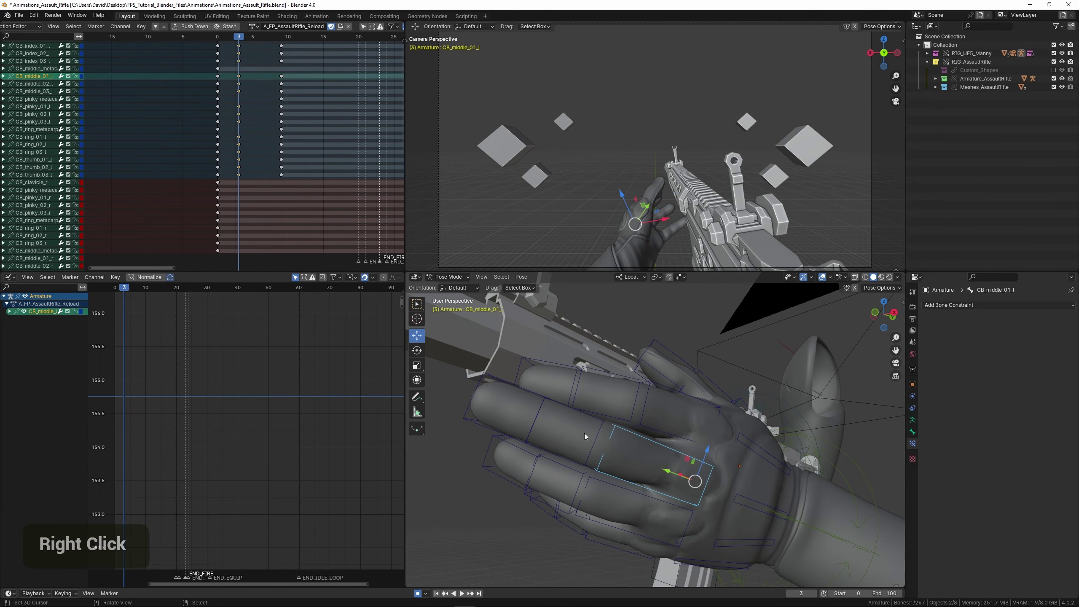
pyautogui.rightClick(550, 445)
pyautogui.moveTo(548, 445); pyautogui.dragTo(717, 398, button='middle')
pyautogui.press('r')
pyautogui.press('z')
pyautogui.click(723, 370)
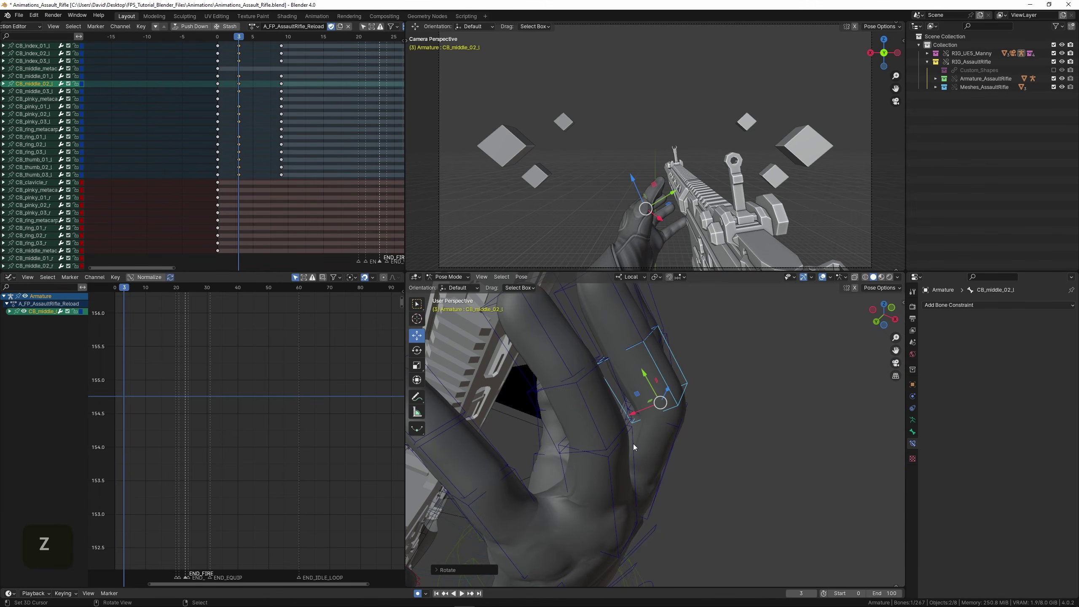
# Rotate the left ring finger's base about its local Y and Z axes at frame 3.
pyautogui.rightClick(622, 472)
pyautogui.moveTo(676, 427); pyautogui.dragTo(712, 410, button='middle')
pyautogui.press('r')
pyautogui.press('y')
pyautogui.click(680, 461)
pyautogui.click(695, 432)
pyautogui.press('r')
pyautogui.press('z')
pyautogui.click(727, 423)
# Rotate CB_ring_02_l and CB_ring_03_l about their local Z axes at frame 3.
pyautogui.rightClick(653, 444)
pyautogui.rightClick(652, 444)
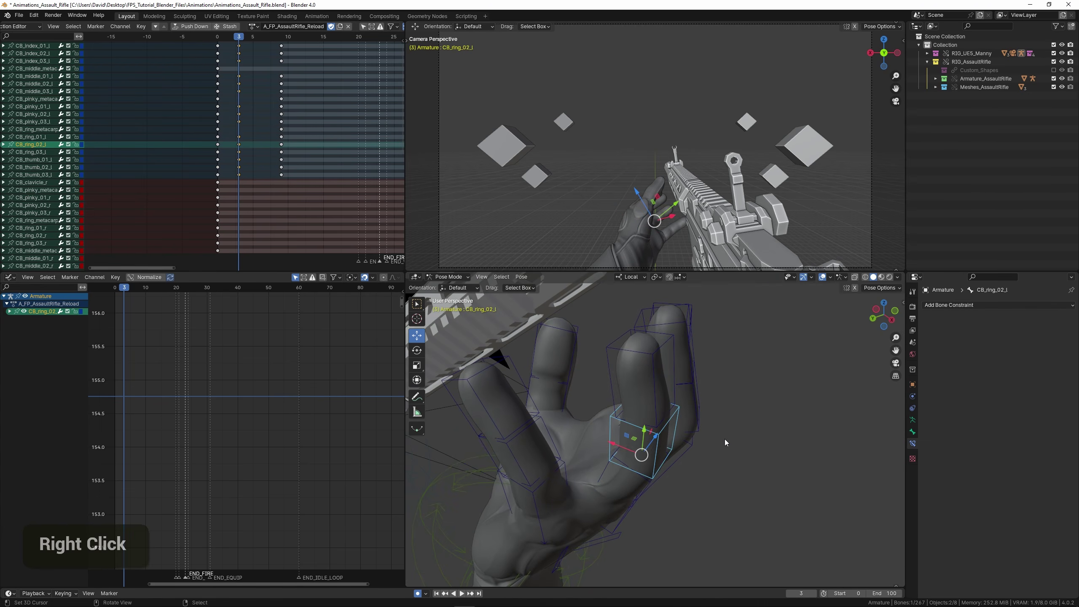
pyautogui.press('r')
pyautogui.press('z')
pyautogui.click(653, 374)
pyautogui.press('r')
pyautogui.press('z')
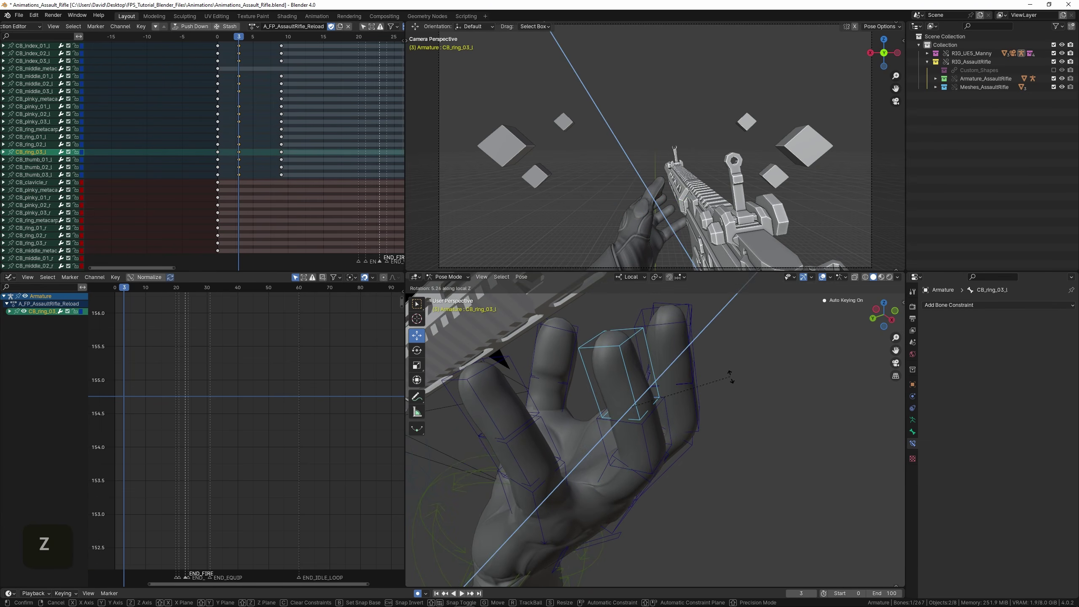
# Clear the rotation of CB_pinky_01_l, and rotate it about its local Z and Y axes at frame 3.
pyautogui.rightClick(575, 489)
pyautogui.keyDown('shift'); pyautogui.moveTo(584, 469); pyautogui.dragTo(630, 433, button='middle'); pyautogui.keyUp('shift')
pyautogui.hotkey('alt', 'r')
pyautogui.press('r')
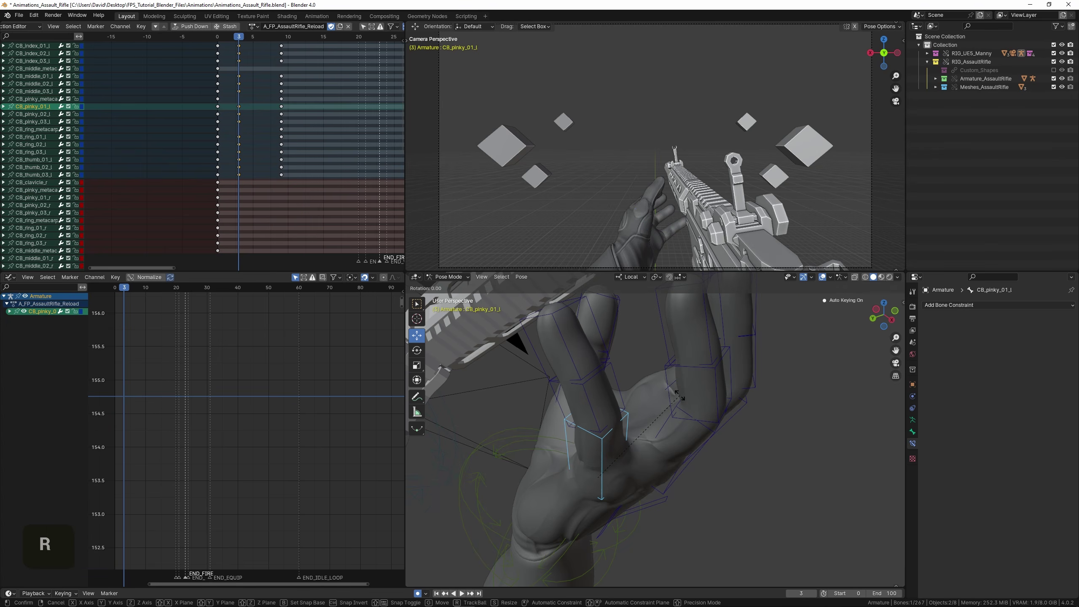
pyautogui.press('z')
pyautogui.click(709, 443)
pyautogui.moveTo(709, 442); pyautogui.dragTo(771, 433, button='middle')
pyautogui.press('r')
pyautogui.press('y')
# Rotate CB_pinky_03_l and CB_pinky_02_l about their local Z axes at frame 3.
pyautogui.rightClick(549, 421)
pyautogui.press('r')
pyautogui.press('z')
pyautogui.click(771, 402)
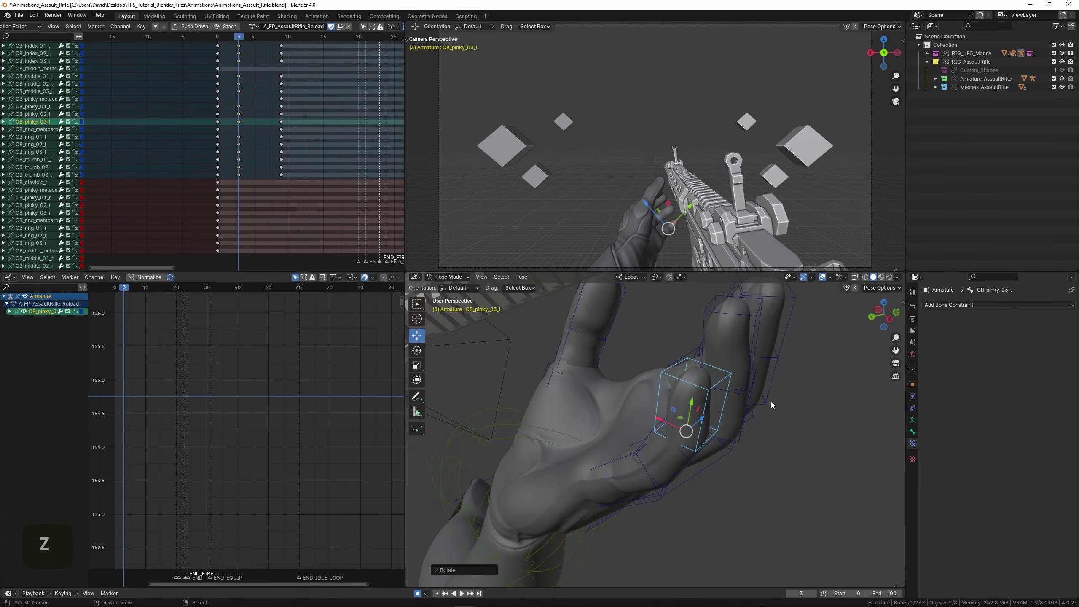
pyautogui.rightClick(684, 459)
pyautogui.press('r')
pyautogui.press('z')
pyautogui.click(749, 424)
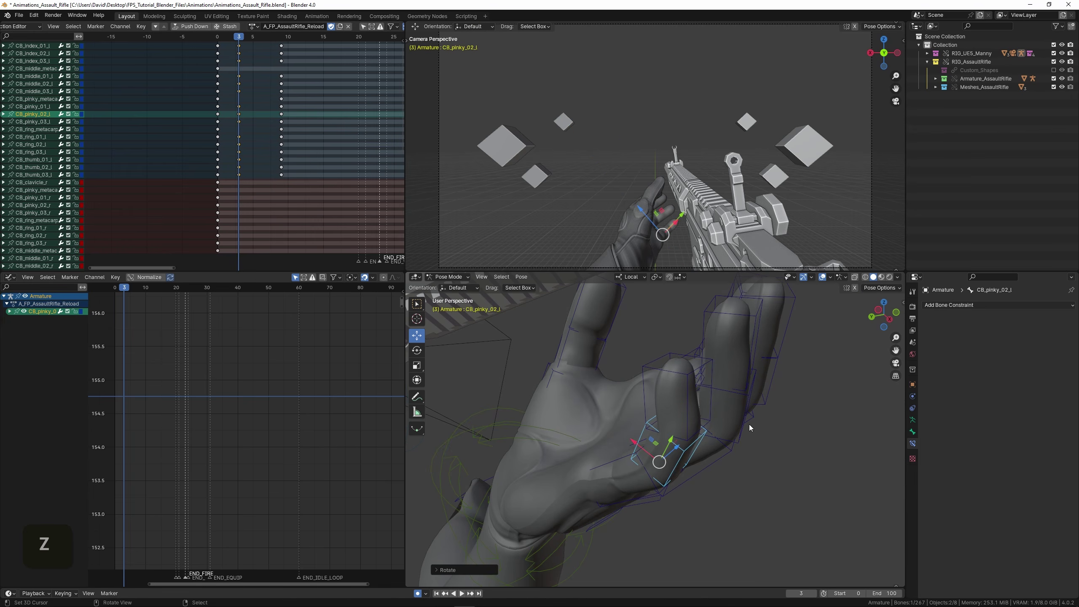
# Rotate CB_pinky_03_l about its local Z axis at frame 3.
pyautogui.rightClick(717, 446)
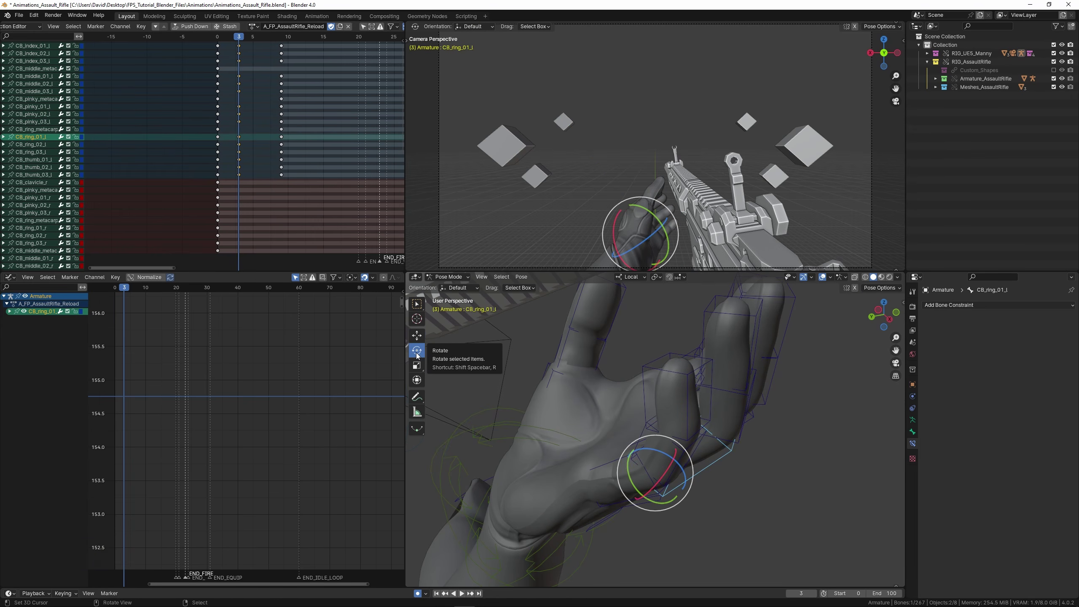
pyautogui.moveTo(667, 406); pyautogui.dragTo(626, 403, button='middle')
pyautogui.rightClick(591, 408)
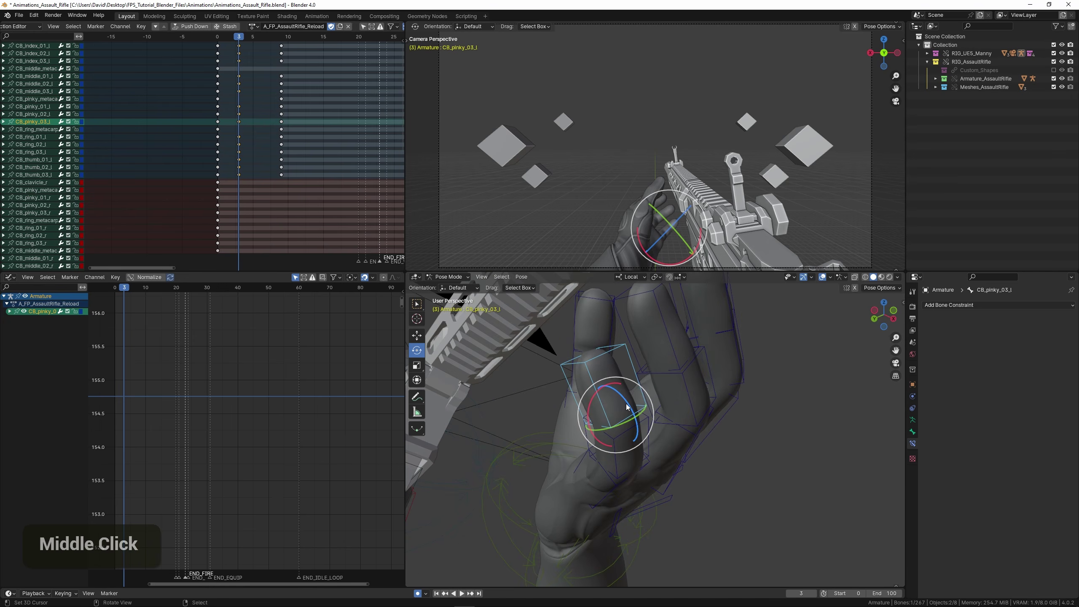
pyautogui.press('r')
pyautogui.press('z')
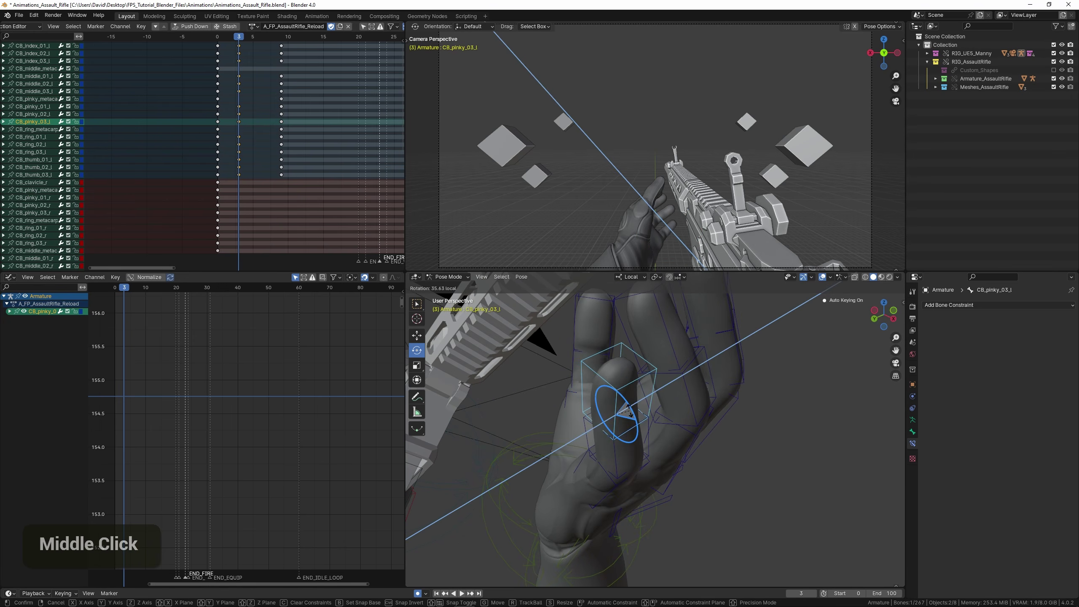
pyautogui.click(589, 397)
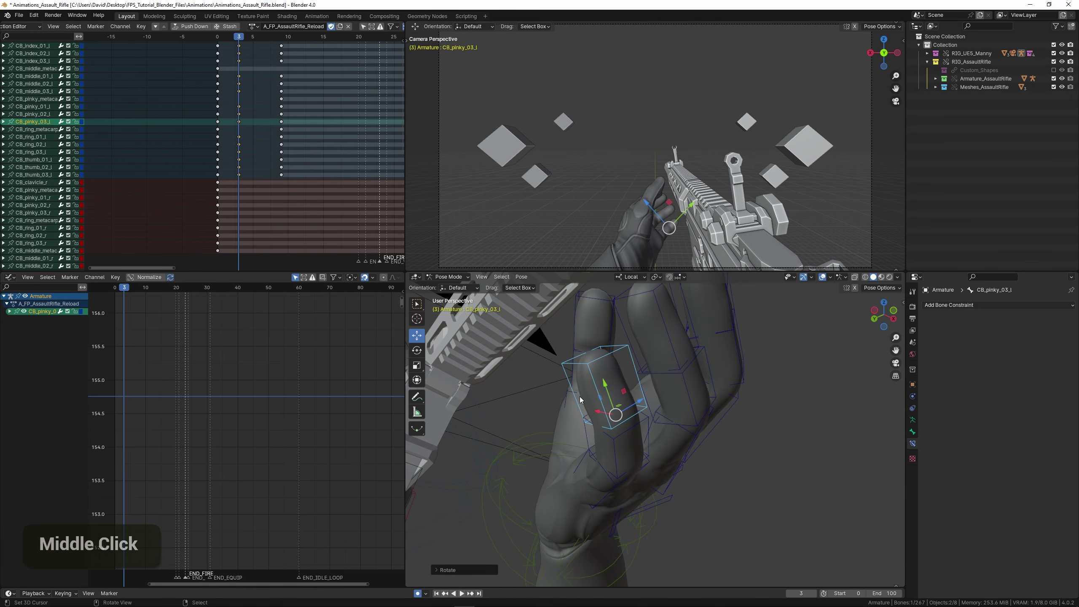
pyautogui.moveTo(639, 379); pyautogui.dragTo(619, 400, button='middle')
pyautogui.scroll(-3, 722, 446)
pyautogui.scroll(3, 737, 444)
pyautogui.press('r')
pyautogui.press('z')
pyautogui.click(764, 467)
pyautogui.scroll(-6, 751, 456)
# Rotate CB_middle_02_l about its local Z axis at frame 3.
pyautogui.rightClick(741, 462)
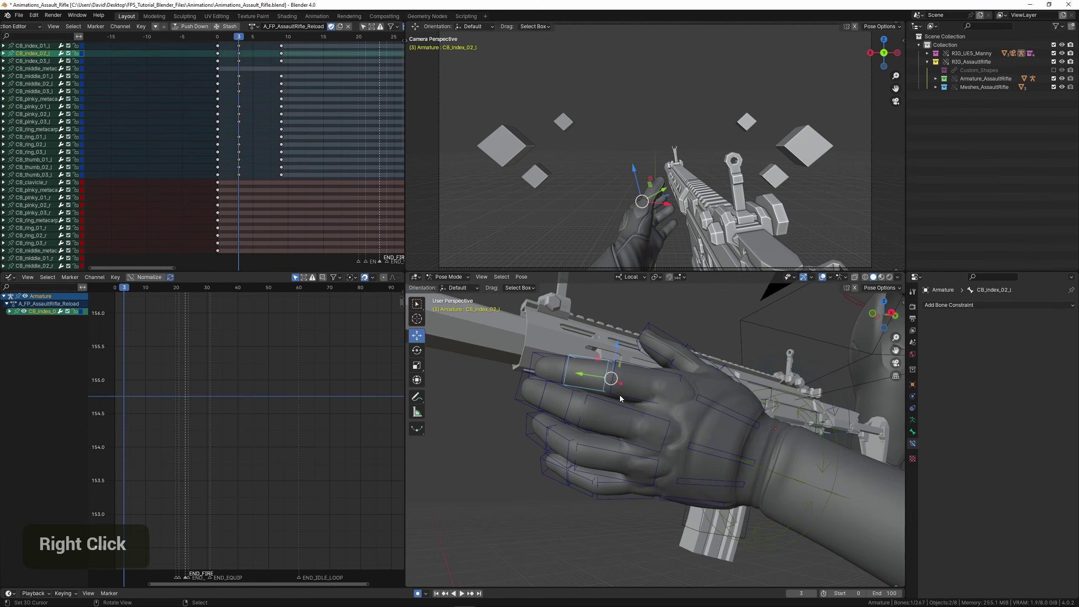
pyautogui.rightClick(620, 396)
pyautogui.press('r')
pyautogui.rightClick(500, 411)
pyautogui.keyDown('shift'); pyautogui.moveTo(521, 418); pyautogui.dragTo(577, 419, button='middle'); pyautogui.keyUp('shift')
pyautogui.rightClick(602, 437)
pyautogui.rightClick(584, 420)
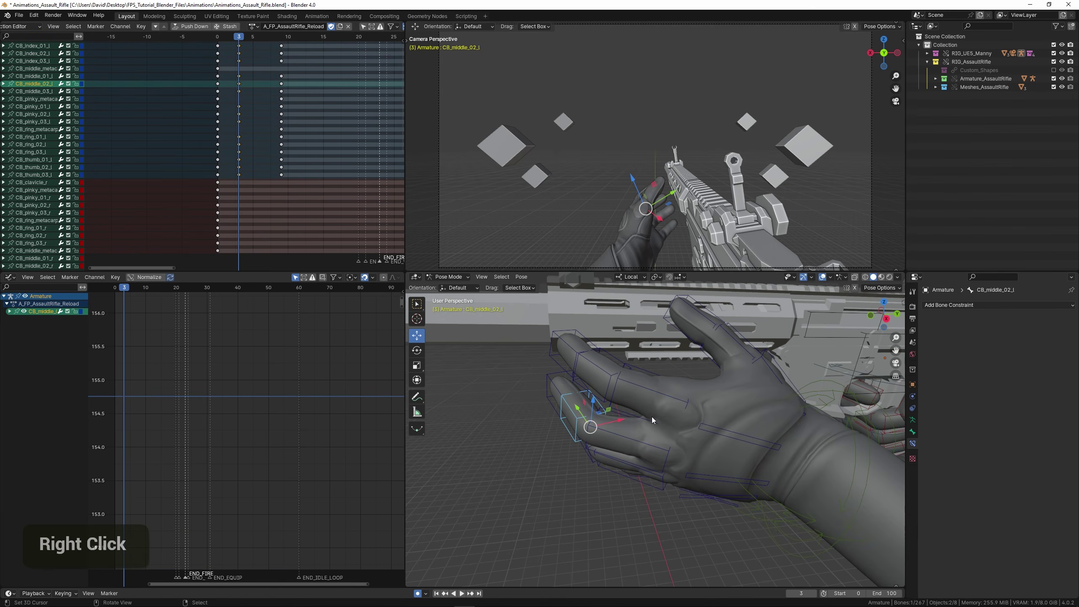
pyautogui.press('r')
pyautogui.press('z')
pyautogui.click(653, 405)
# Rotate CB_ring_01_l at frame 3 to bring the left ring finger closer to the middle finger, and save the file.
pyautogui.rightClick(538, 396)
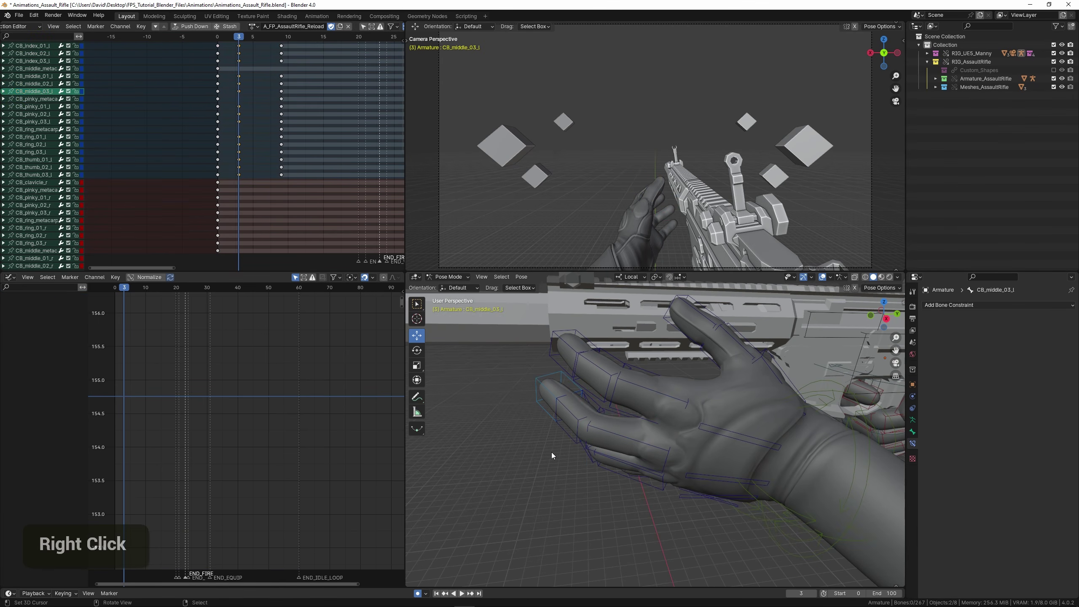
pyautogui.moveTo(552, 453); pyautogui.dragTo(663, 425, button='middle')
pyautogui.rightClick(630, 422)
pyautogui.rightClick(619, 429)
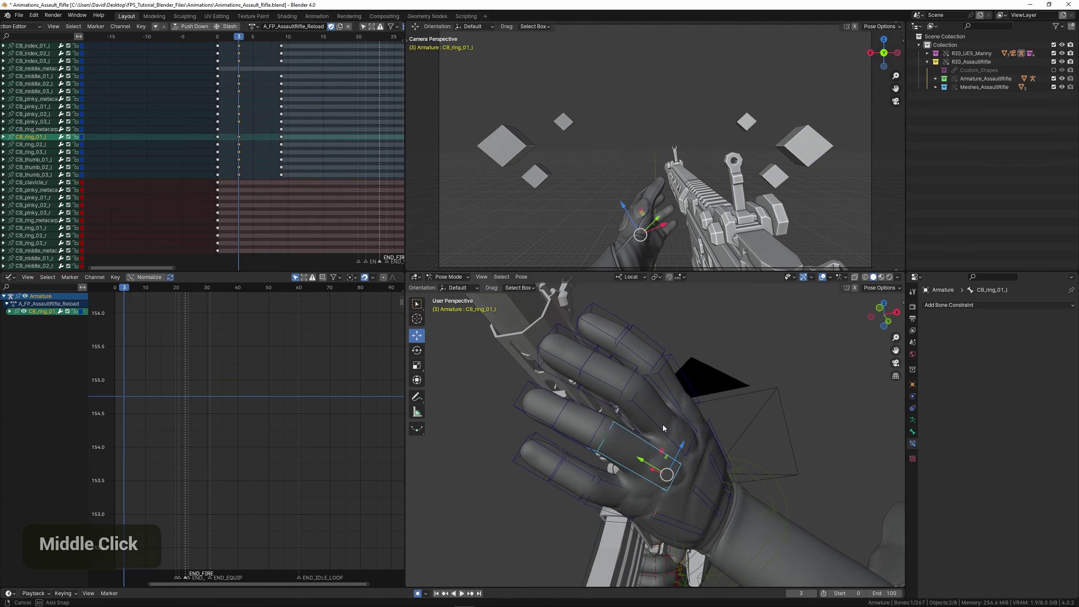
pyautogui.press('r')
pyautogui.press('y')
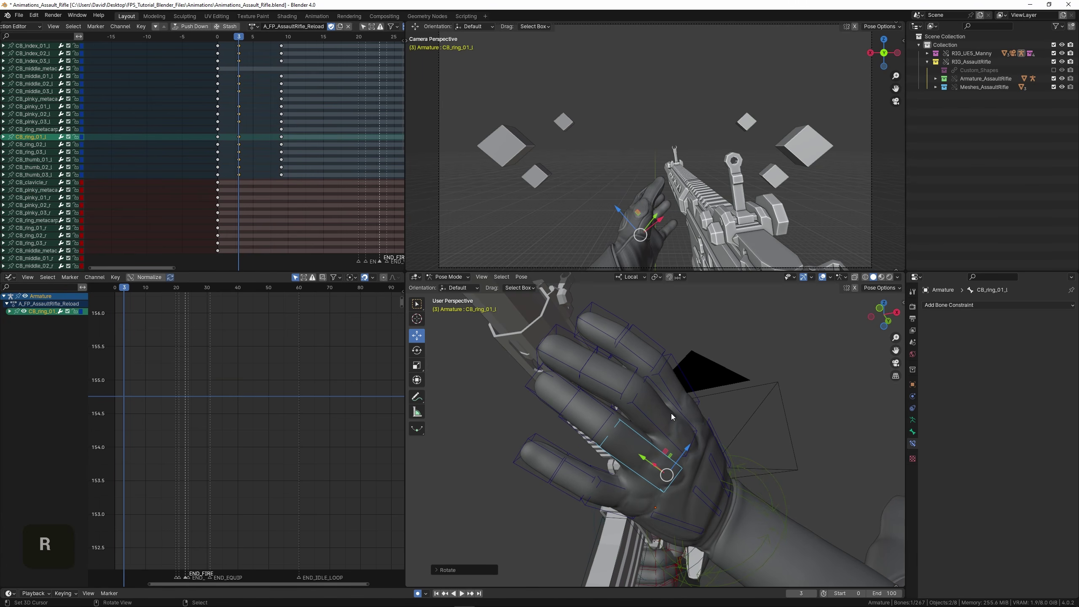
pyautogui.moveTo(524, 472); pyautogui.dragTo(663, 476, button='middle')
pyautogui.hotkey('ctrl', 's')
pyautogui.scroll(-1, 662, 477)
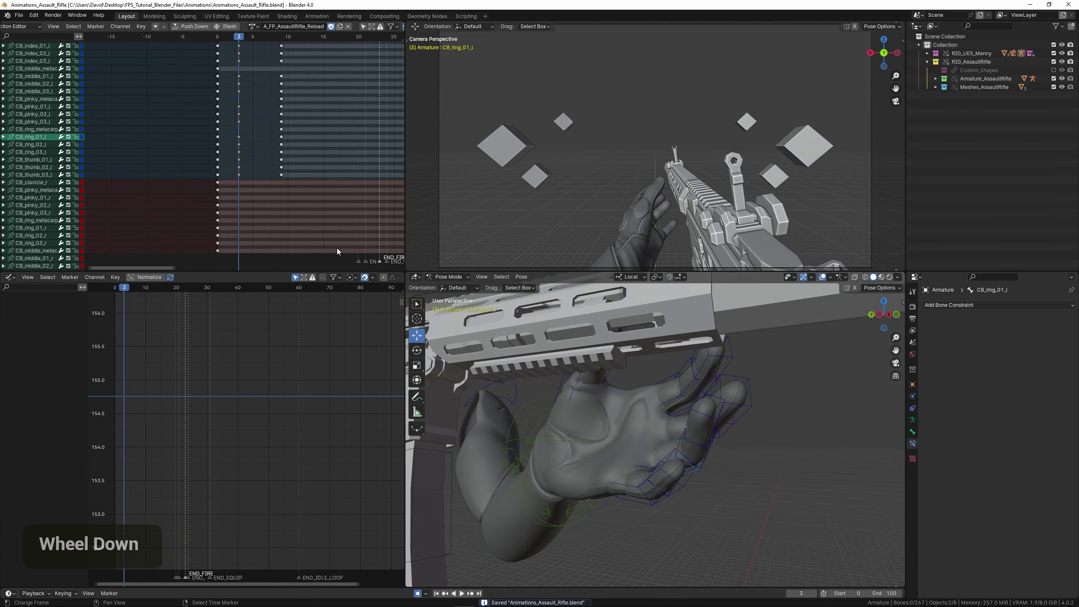
# Rotate the left hand's IK control at frame 2, first freely and finally about its Y axis.
pyautogui.click(218, 183)
pyautogui.scroll(-5, 674, 441)
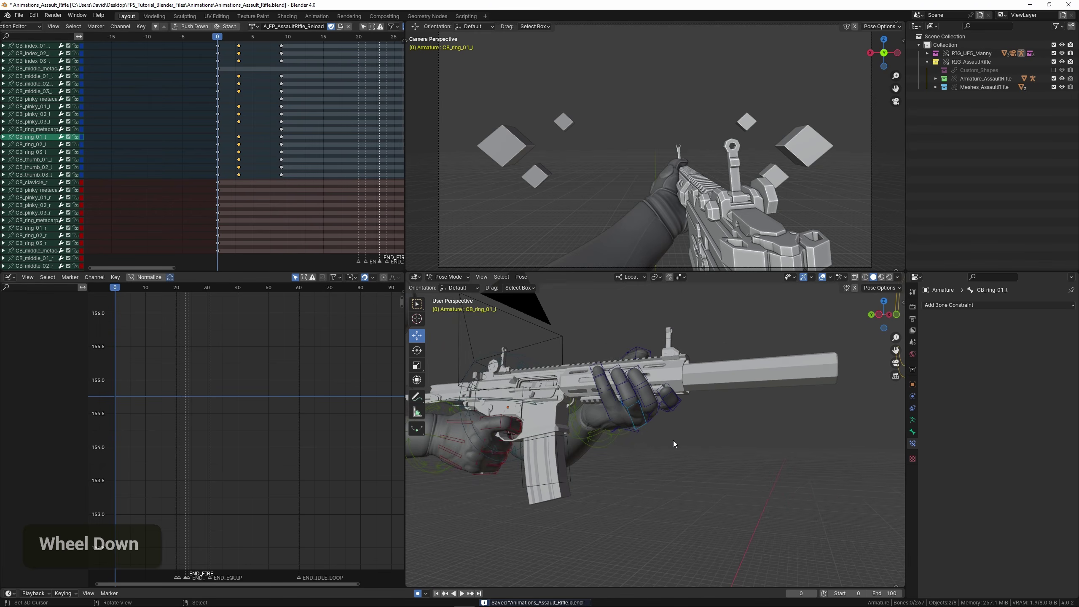
pyautogui.press('Right')
pyautogui.moveTo(673, 440); pyautogui.dragTo(638, 444, button='middle')
pyautogui.press('Right')
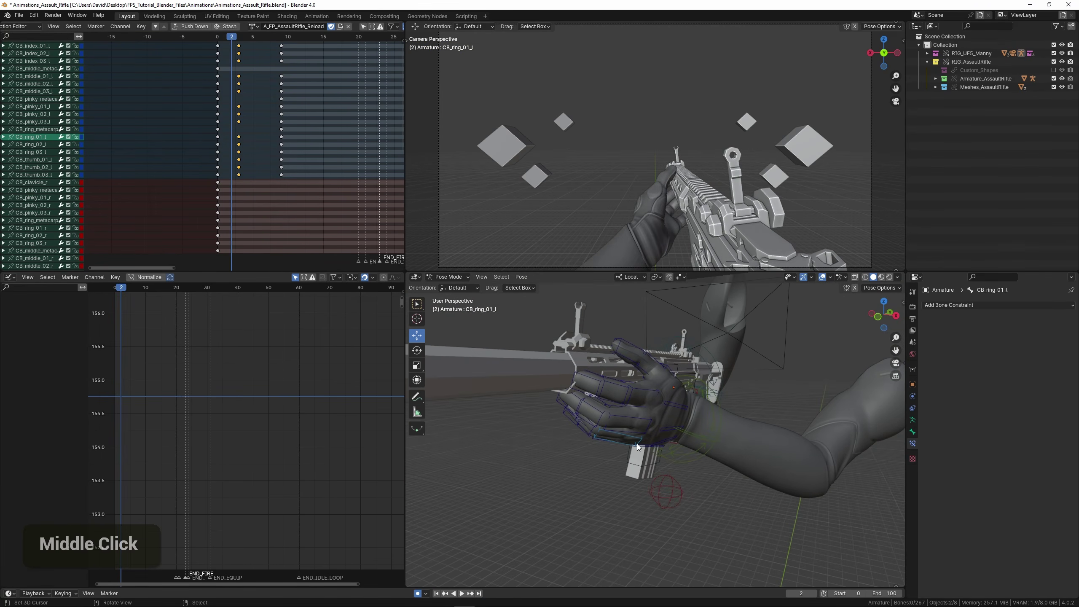
pyautogui.rightClick(676, 447)
pyautogui.moveTo(296, 258); pyautogui.dragTo(289, 37, button='middle')
pyautogui.scroll(3, 648, 402)
pyautogui.moveTo(693, 382); pyautogui.dragTo(653, 439, button='middle')
pyautogui.press('r')
pyautogui.click(574, 404)
pyautogui.press('r')
pyautogui.click(578, 371)
pyautogui.press('r')
pyautogui.press('y')
pyautogui.click(635, 365)
# Rotate CB_thumb_02_l about its local Z axis at frame 2.
pyautogui.moveTo(652, 439)
pyautogui.mouseDown(button='middle')
pyautogui.moveTo(575, 435)
pyautogui.moveTo(661, 424)
pyautogui.mouseUp(button='middle')
pyautogui.scroll(2, 661, 424)
pyautogui.rightClick(740, 365)
pyautogui.keyDown('shift'); pyautogui.moveTo(739, 365); pyautogui.dragTo(665, 387, button='middle'); pyautogui.keyUp('shift')
pyautogui.press('r')
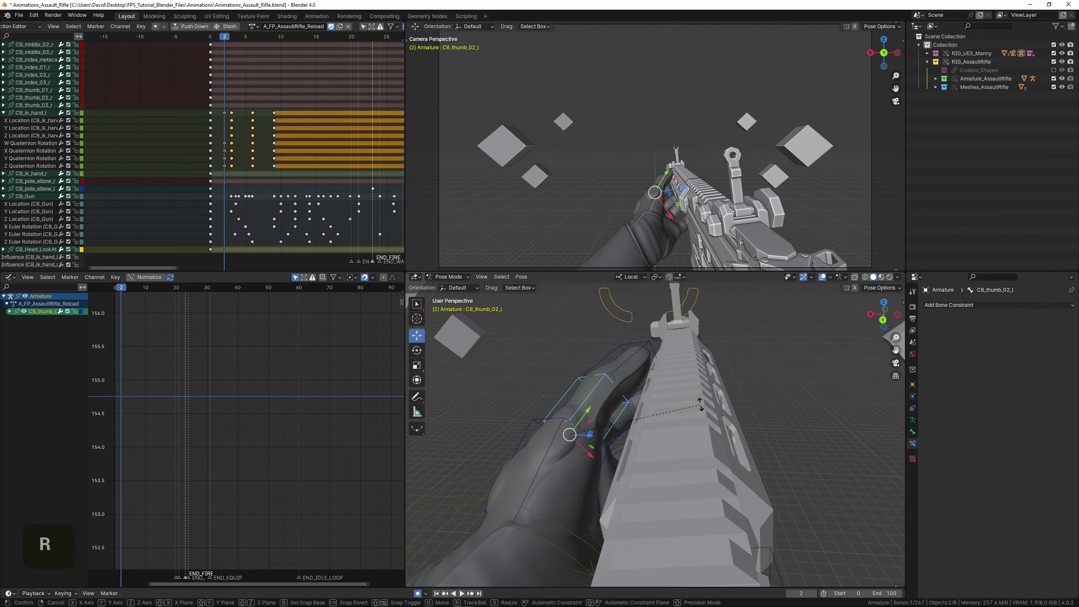
pyautogui.press('z')
pyautogui.click(678, 373)
# Rotate CB_index_02_l and CB_index_03_l about their local Z axes at frame 2.
pyautogui.moveTo(582, 412); pyautogui.dragTo(599, 445, button='middle')
pyautogui.press('r')
pyautogui.press('z')
pyautogui.click(556, 469)
pyautogui.rightClick(570, 455)
pyautogui.press('r')
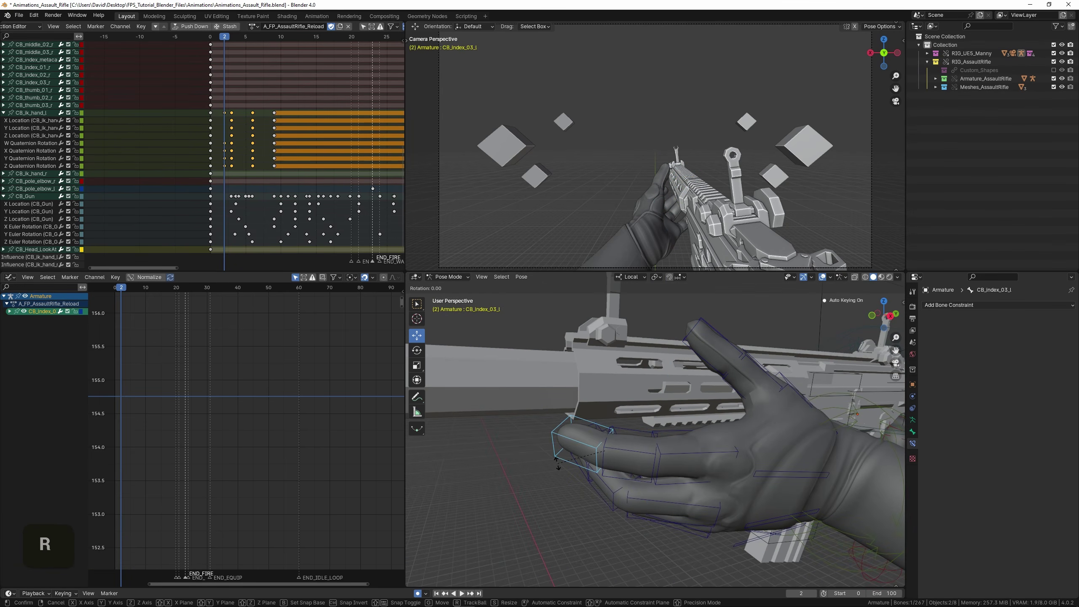
pyautogui.press('z')
pyautogui.click(561, 476)
# Rotate CB_middle_02_l and CB_ring_02_l about their local Z axes at frame 2.
pyautogui.moveTo(560, 476); pyautogui.dragTo(593, 471, button='middle')
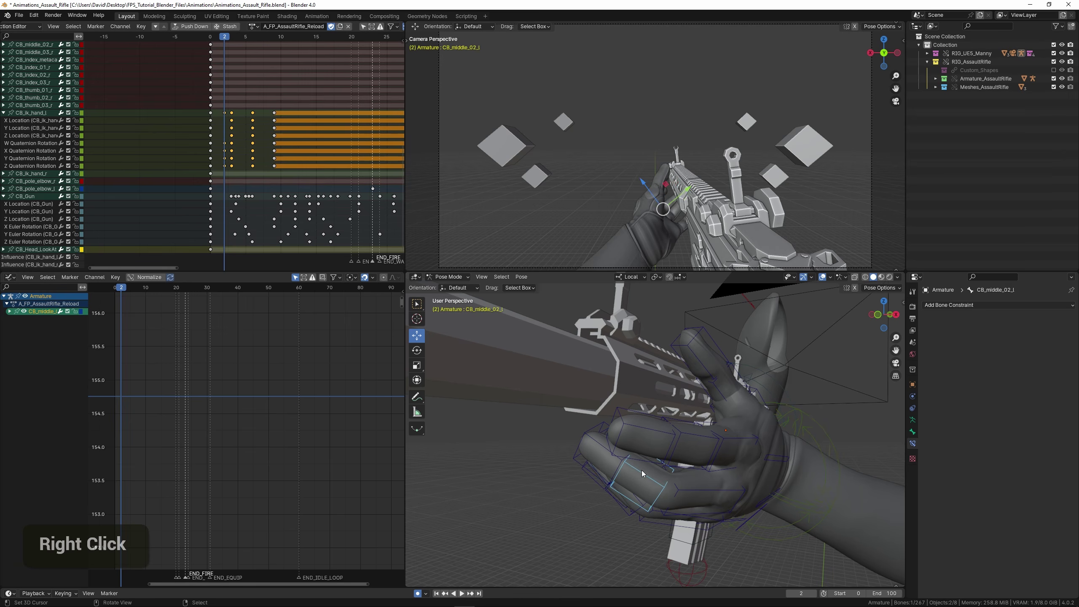
pyautogui.press('r')
pyautogui.press('z')
pyautogui.click(561, 486)
pyautogui.moveTo(563, 486); pyautogui.dragTo(718, 463, button='middle')
pyautogui.rightClick(669, 487)
pyautogui.press('r')
pyautogui.press('z')
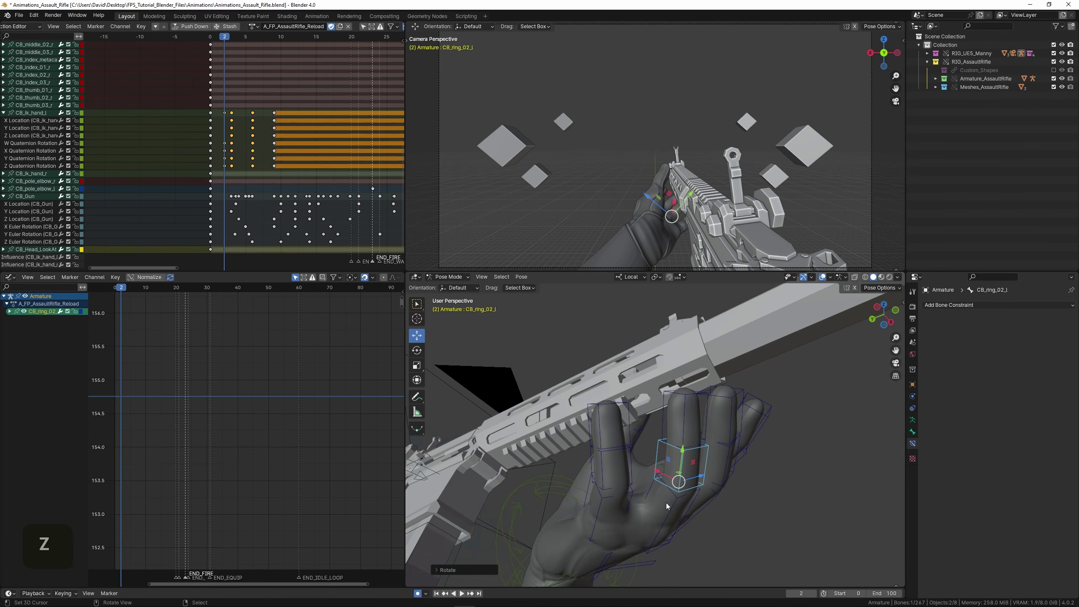
pyautogui.click(666, 502)
# Rotate CB_ring_01_l about its local Y axis at frame 2.
pyautogui.moveTo(666, 503); pyautogui.dragTo(665, 502, button='middle')
pyautogui.rightClick(673, 499)
pyautogui.press('r')
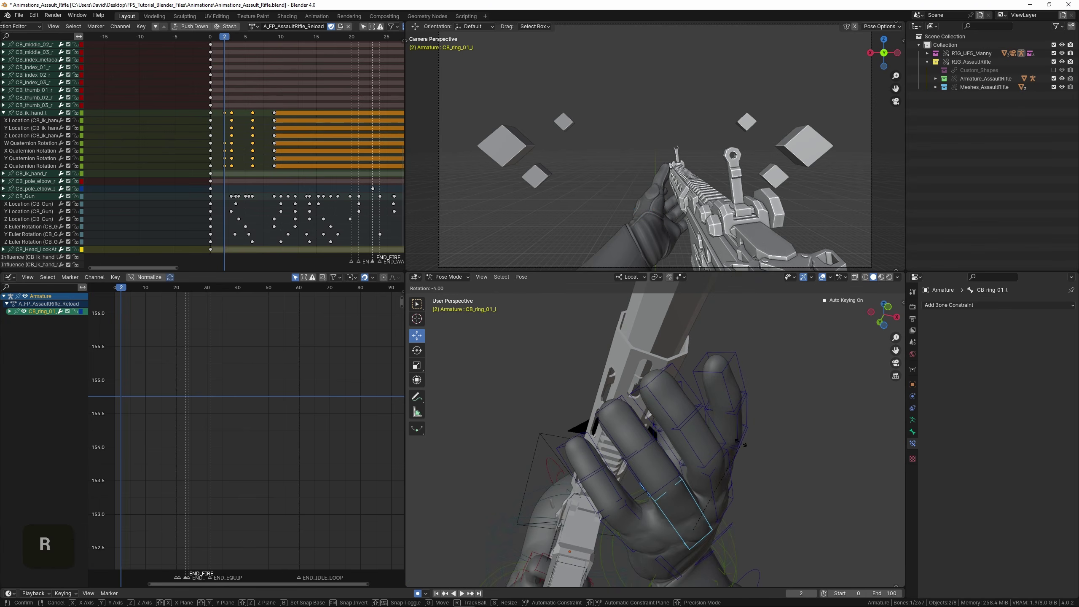
pyautogui.press('y')
pyautogui.click(667, 497)
pyautogui.scroll(-2, 670, 462)
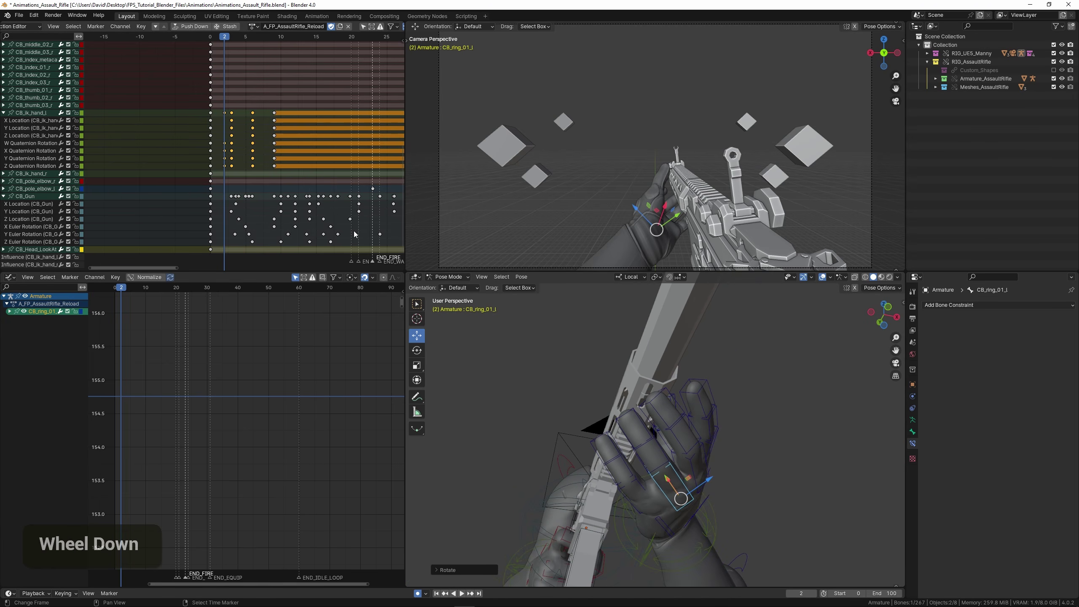
# Scrub and play the start of the reload to check how the left hand opens and reaches the magazine.
pyautogui.moveTo(238, 173); pyautogui.dragTo(268, 167)
pyautogui.press('space')
pyautogui.press('space')
pyautogui.moveTo(268, 168); pyautogui.dragTo(269, 128, button='middle')
pyautogui.scroll(3, 270, 127)
pyautogui.moveTo(676, 424); pyautogui.dragTo(595, 459, button='middle')
pyautogui.moveTo(266, 199); pyautogui.dragTo(262, 115)
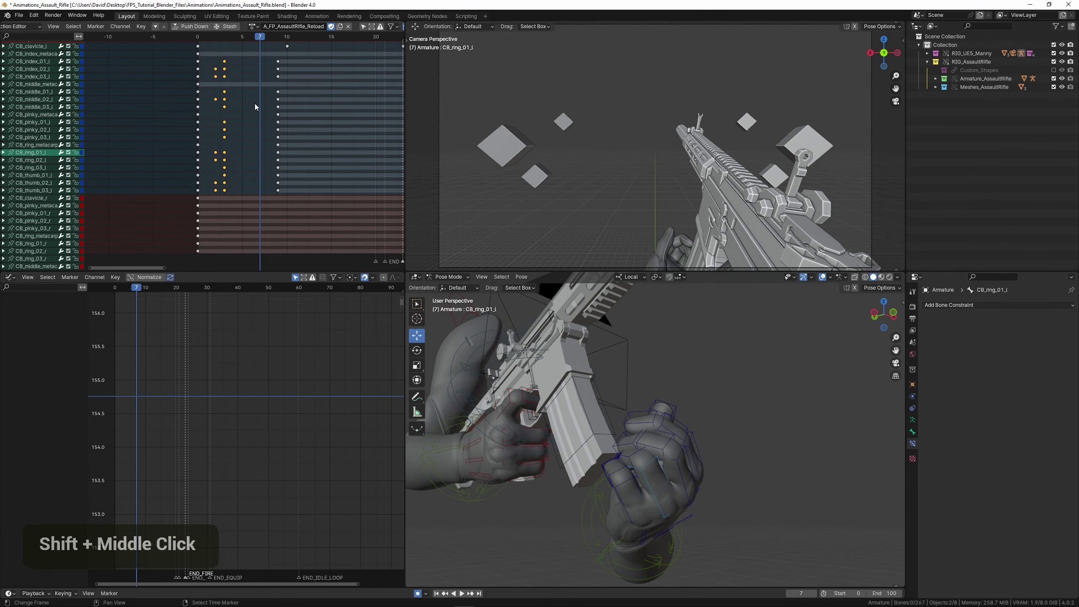
# Duplicate the left finger and thumb keys from frame 3 to frame 7.
pyautogui.rightClick(230, 66)
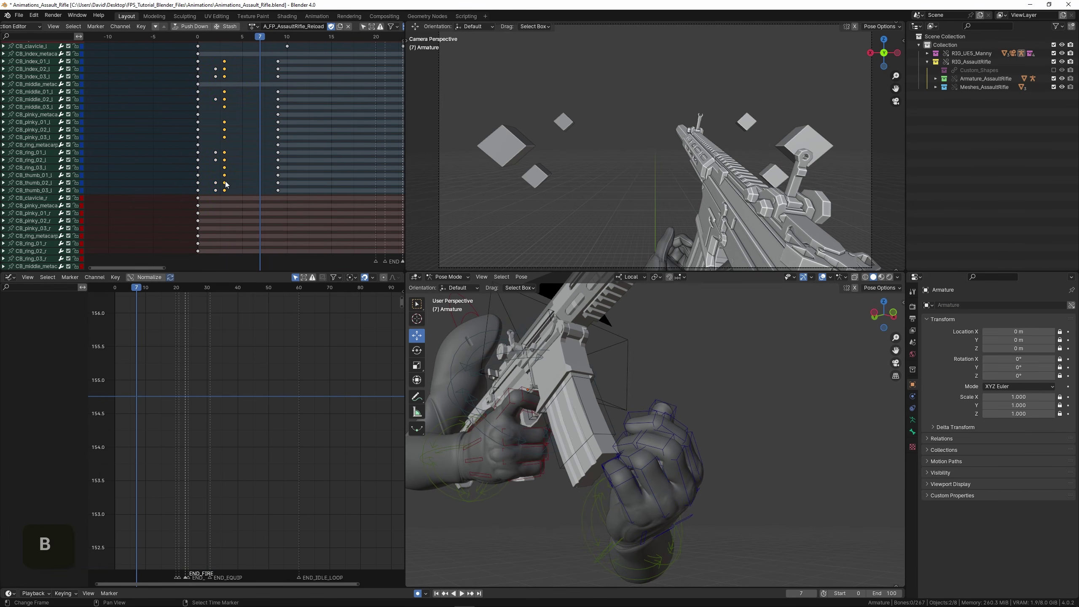
pyautogui.hotkey('shift', 'd')
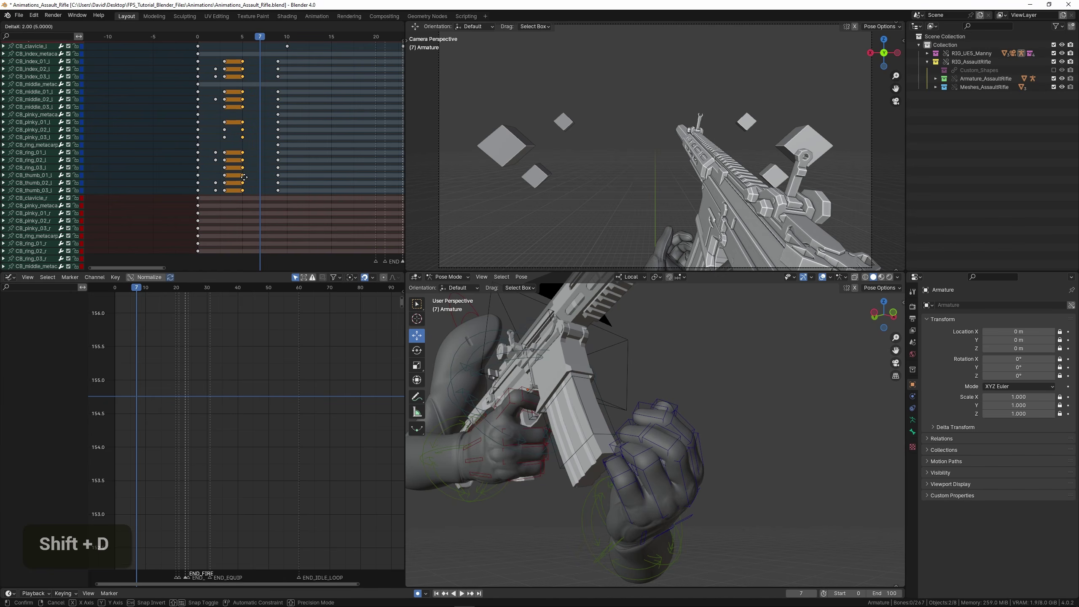
pyautogui.click(244, 177)
pyautogui.press('g')
pyautogui.click(252, 183)
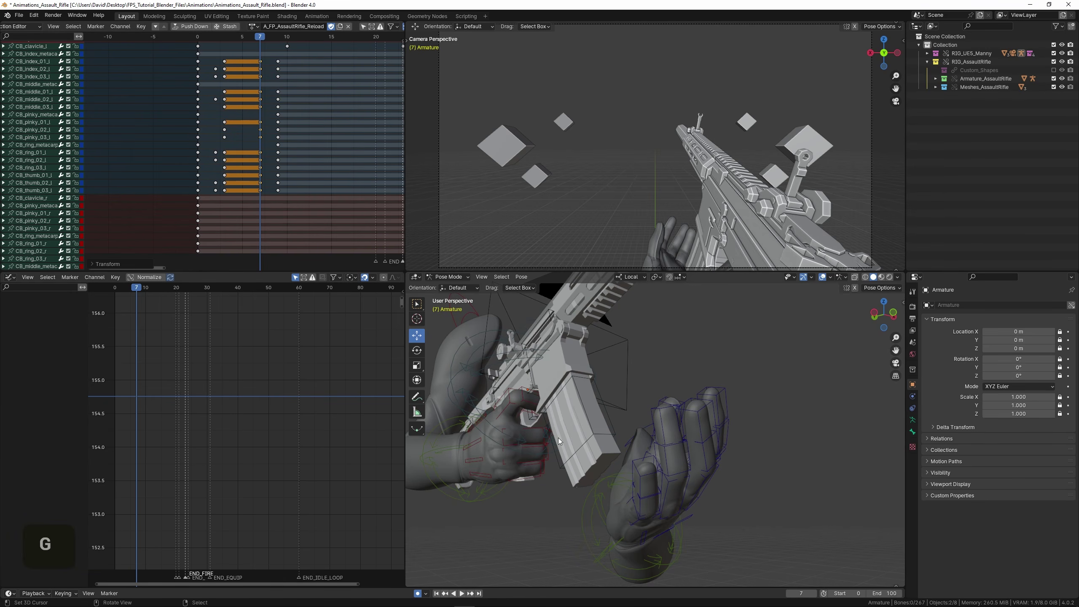
# Rotate CB_ring_02_l about its local Z axis at frame 7.
pyautogui.moveTo(559, 442); pyautogui.dragTo(615, 462, button='middle')
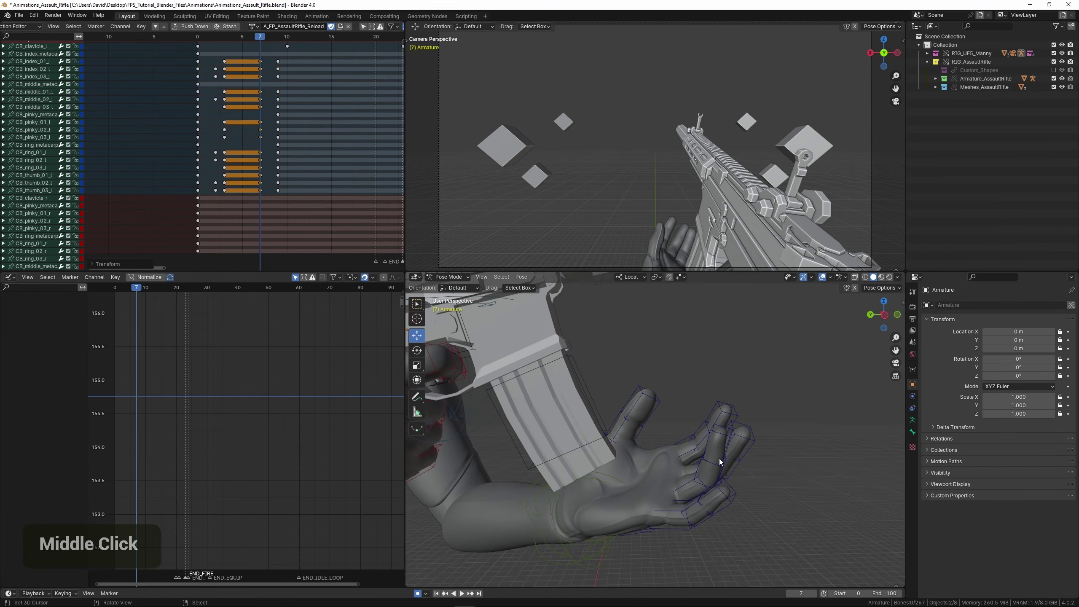
pyautogui.keyDown('shift'); pyautogui.moveTo(720, 461); pyautogui.dragTo(708, 472, button='middle'); pyautogui.keyUp('shift')
pyautogui.scroll(2, 708, 471)
pyautogui.rightClick(758, 437)
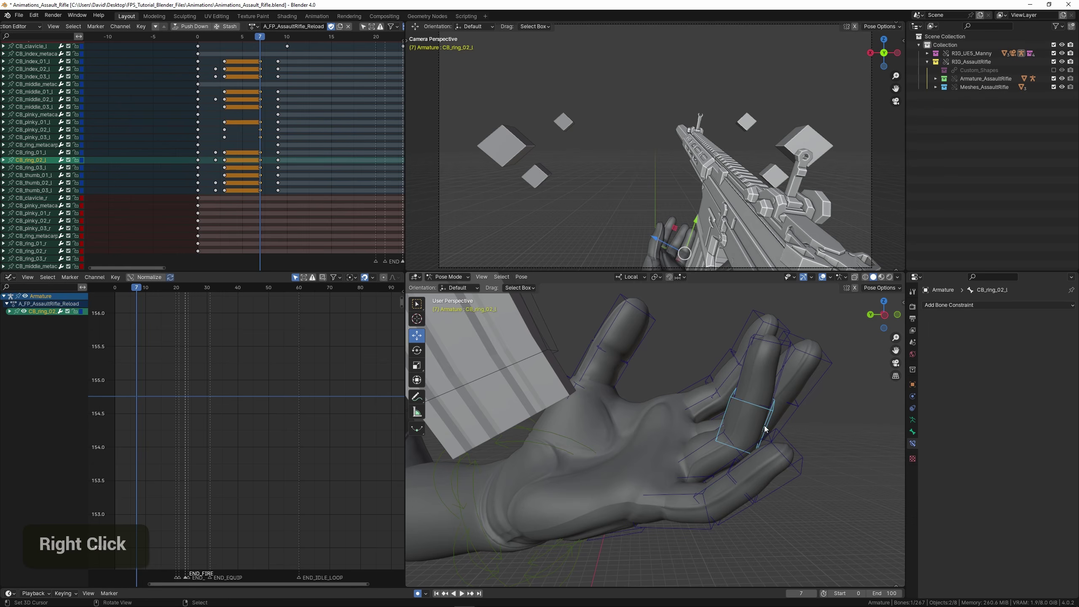
pyautogui.moveTo(766, 429)
pyautogui.mouseDown(button='middle')
pyautogui.moveTo(790, 404)
pyautogui.moveTo(748, 425)
pyautogui.mouseUp(button='middle')
pyautogui.press('r')
pyautogui.press('z')
pyautogui.click(812, 416)
# Rotate CB_ring_01_l about its local Y axis and freely in the view at frame 7.
pyautogui.keyDown('shift'); pyautogui.moveTo(748, 425); pyautogui.dragTo(688, 437, button='middle'); pyautogui.keyUp('shift')
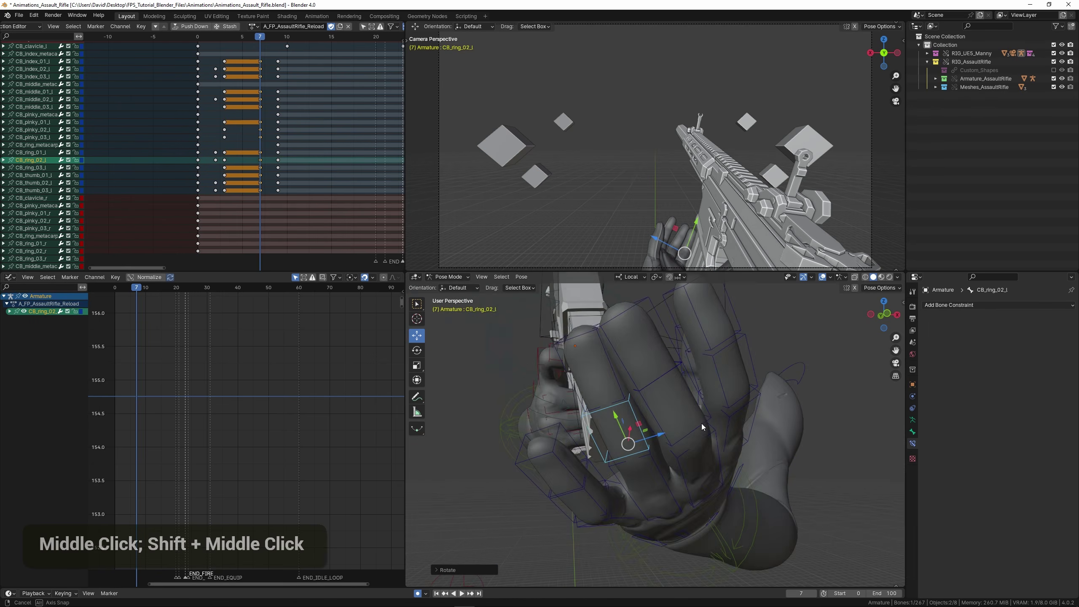
pyautogui.scroll(-2, 689, 437)
pyautogui.rightClick(665, 450)
pyautogui.press('r')
pyautogui.press('y')
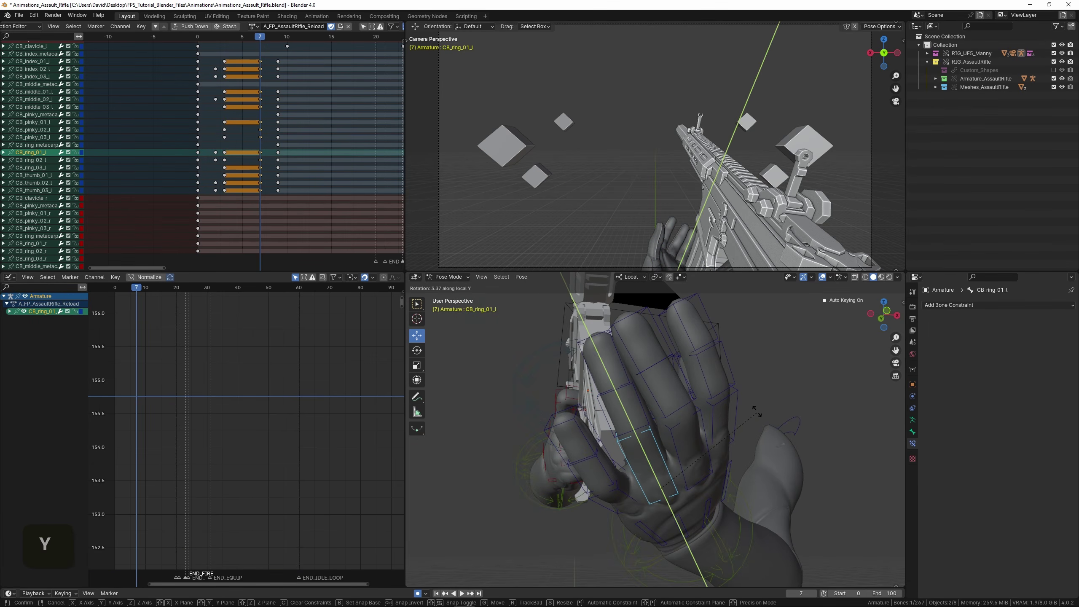
pyautogui.press('r')
pyautogui.click(750, 392)
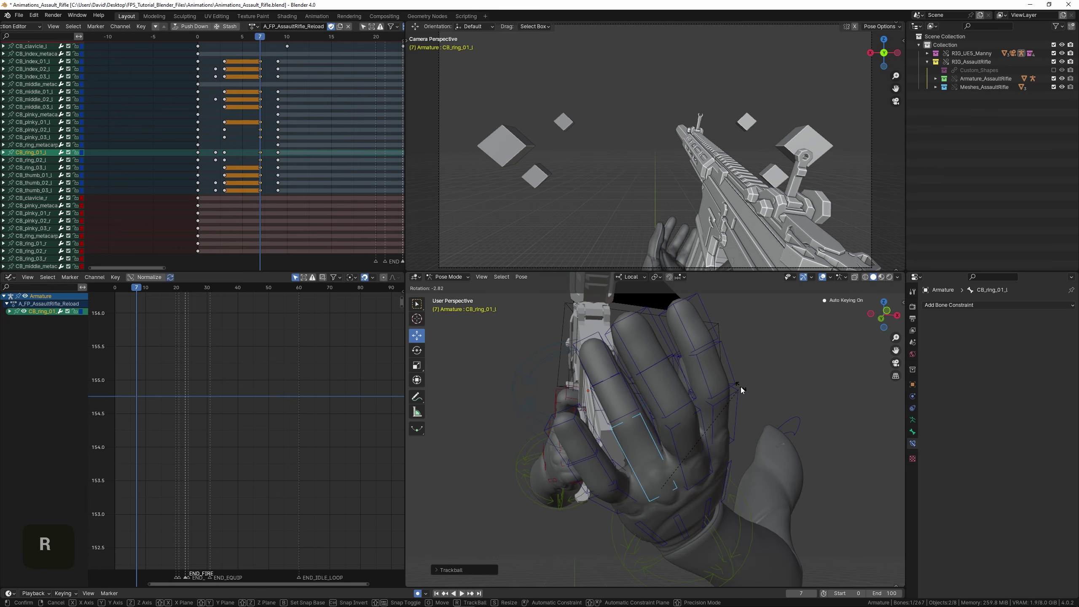
# Refine the left ring finger's bend about its local Z axis at frame 7.
pyautogui.rightClick(626, 407)
pyautogui.press('r')
pyautogui.moveTo(627, 408); pyautogui.dragTo(775, 463, button='middle')
pyautogui.press('z')
pyautogui.click(735, 439)
# Rotate CB_pinky_01_l about its local Z and Y axes at frame 7, and refine its angle freely.
pyautogui.rightClick(707, 497)
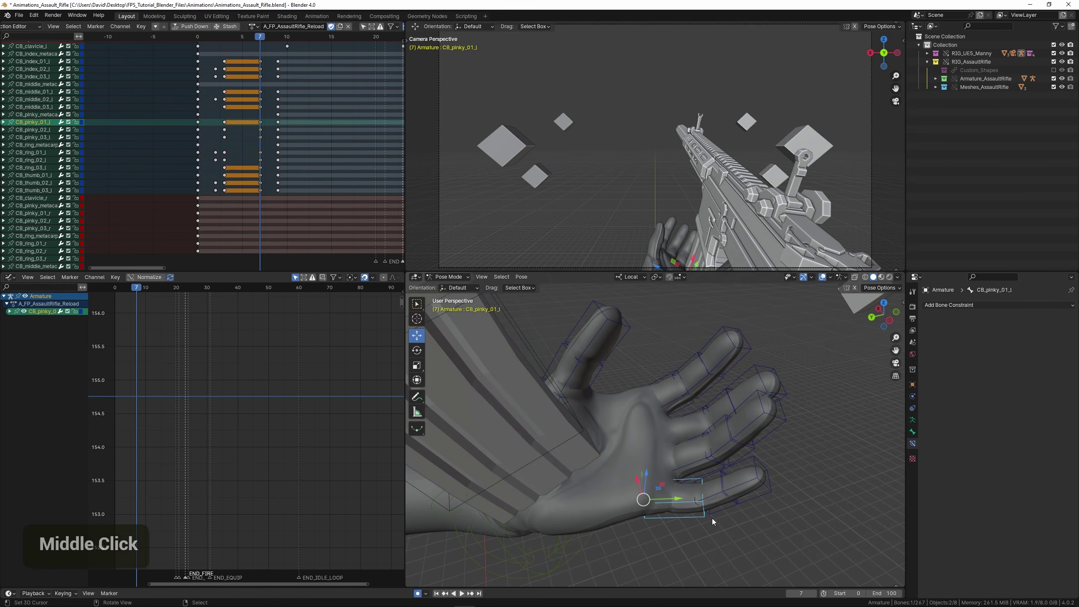
pyautogui.moveTo(710, 512); pyautogui.dragTo(748, 476, button='middle')
pyautogui.press('r')
pyautogui.press('z')
pyautogui.moveTo(725, 440); pyautogui.dragTo(630, 396, button='middle')
pyautogui.press('r')
pyautogui.press('y')
pyautogui.click(747, 390)
pyautogui.press('r')
pyautogui.click(737, 395)
# Rotate CB_middle_01_l about its local Z axis at frame 7.
pyautogui.rightClick(722, 401)
pyautogui.rightClick(685, 408)
pyautogui.scroll(2, 631, 396)
pyautogui.press('r')
pyautogui.press('z')
pyautogui.click(765, 449)
pyautogui.moveTo(765, 451); pyautogui.dragTo(545, 423, button='middle')
pyautogui.scroll(-2, 545, 423)
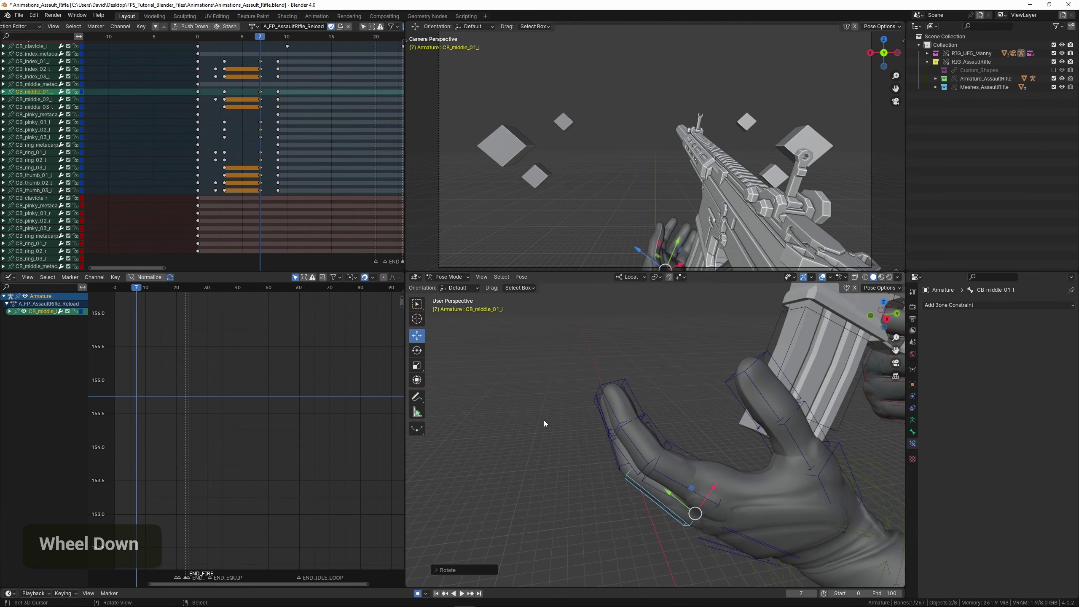
# Play back the grab, and move the left finger keys at frames 7 and 9 one frame earlier.
pyautogui.press('space')
pyautogui.moveTo(714, 356); pyautogui.dragTo(620, 382, button='middle')
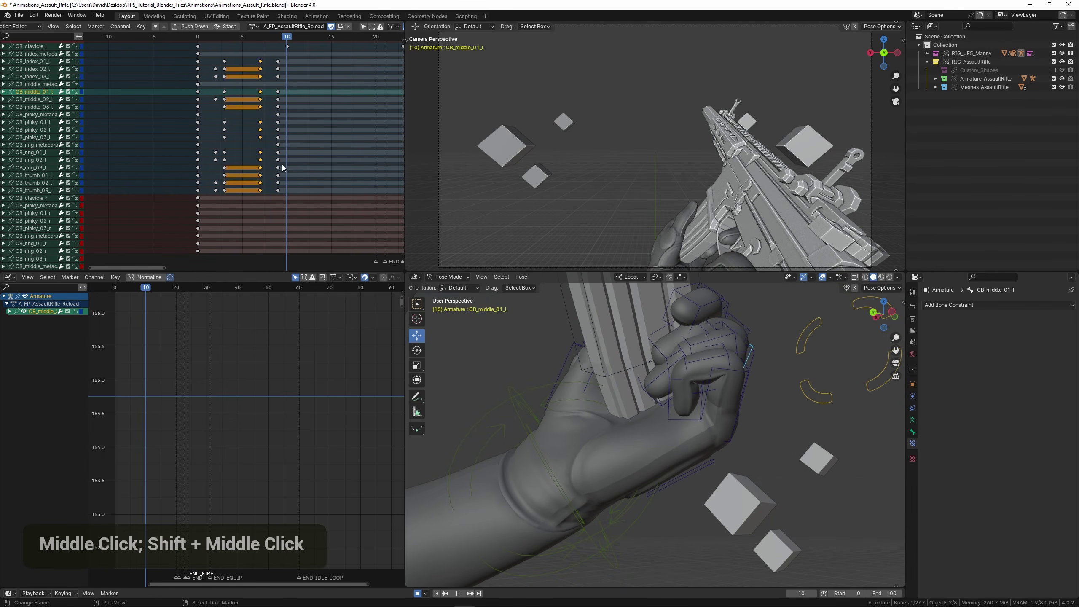
pyautogui.moveTo(277, 170); pyautogui.dragTo(295, 215)
pyautogui.click(254, 60)
pyautogui.press('b')
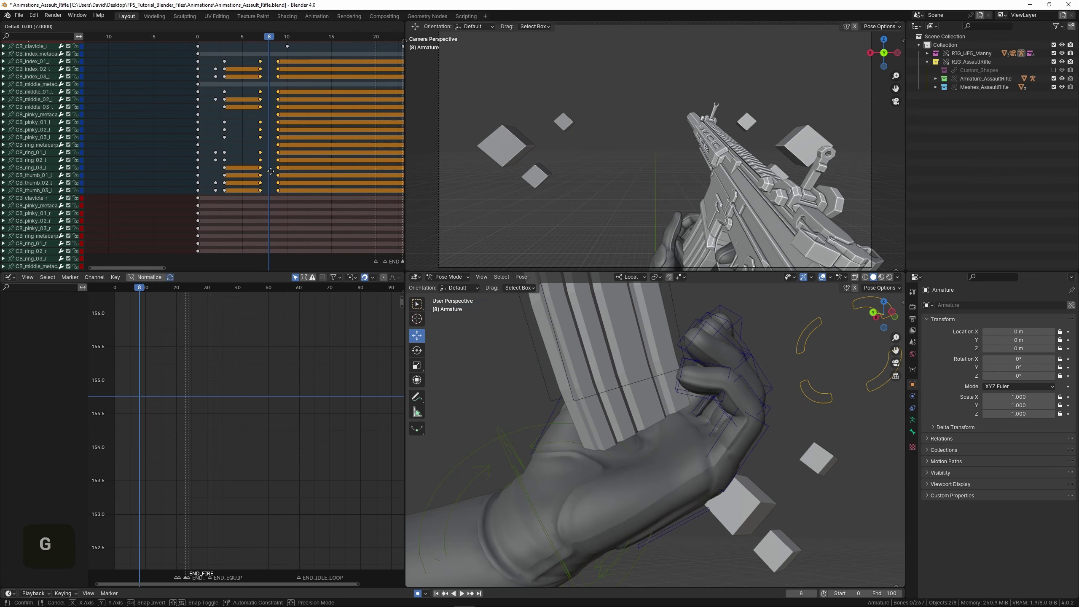
pyautogui.doubleClick(273, 179)
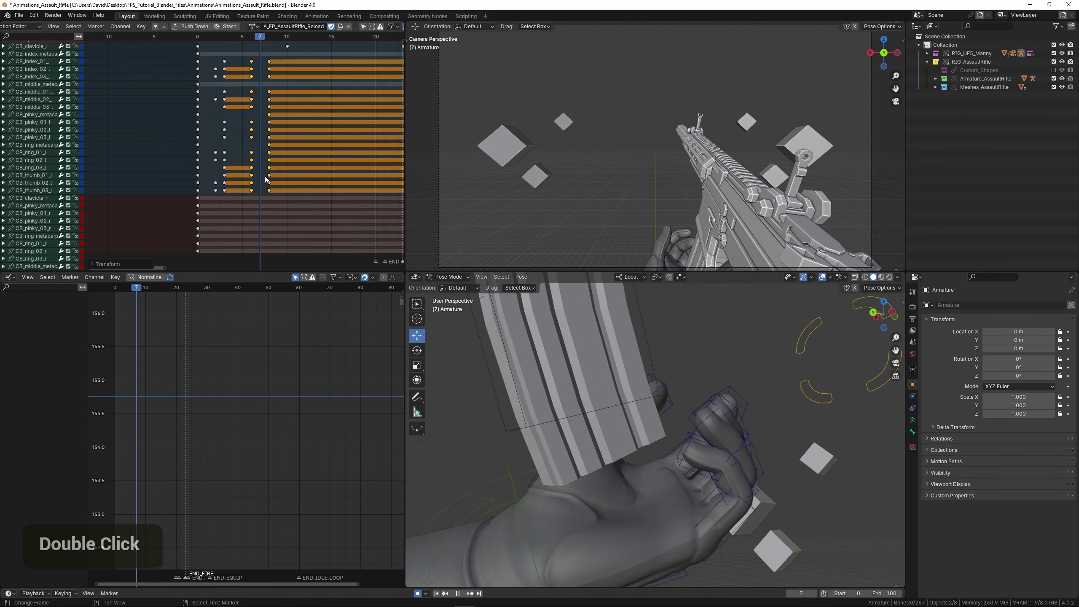
# Move the selected left finger keys two frames later, to frames 8 and 10.
pyautogui.moveTo(272, 180)
pyautogui.mouseDown()
pyautogui.moveTo(246, 188)
pyautogui.moveTo(270, 190)
pyautogui.mouseUp()
pyautogui.press('g')
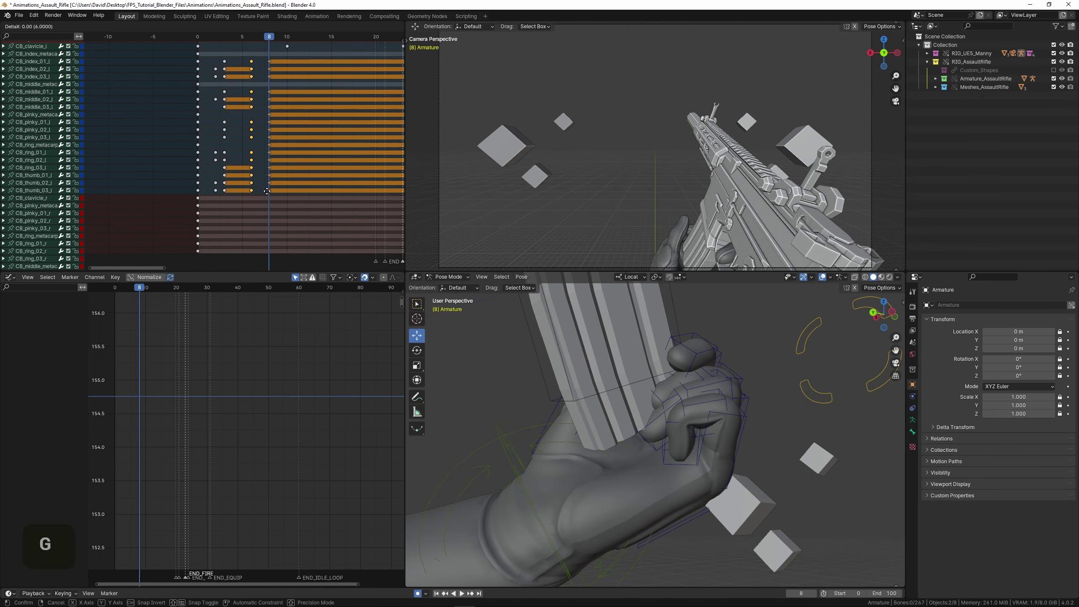
pyautogui.click(273, 193)
# Move only the left fingers' open-hand keys from frame 8 to frame 6, and play the animation.
pyautogui.doubleClick(245, 176)
pyautogui.press('b')
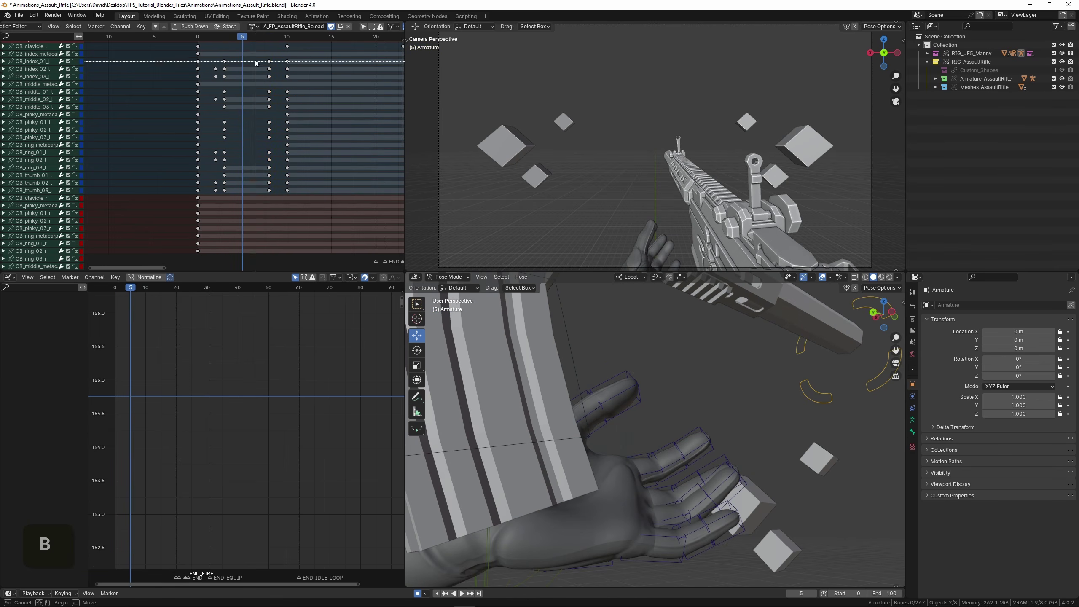
pyautogui.click(254, 186)
pyautogui.moveTo(248, 179); pyautogui.dragTo(297, 188)
pyautogui.press('space')
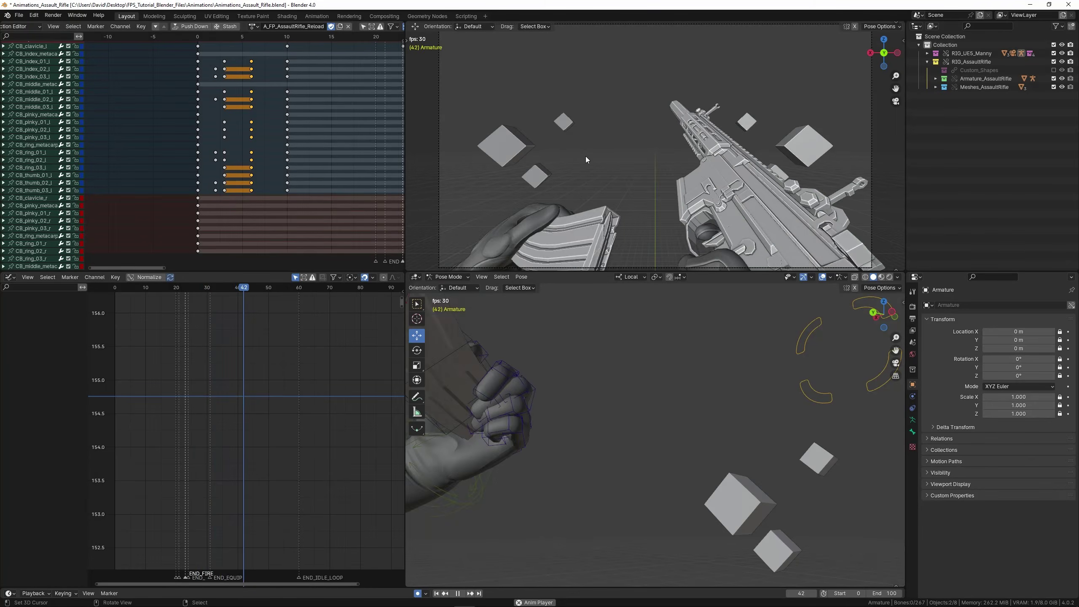
# Save the file and review the reload playback in the full-screen camera view.
pyautogui.hotkey('ctrl', 'space')
pyautogui.hotkey('ctrl', 's')
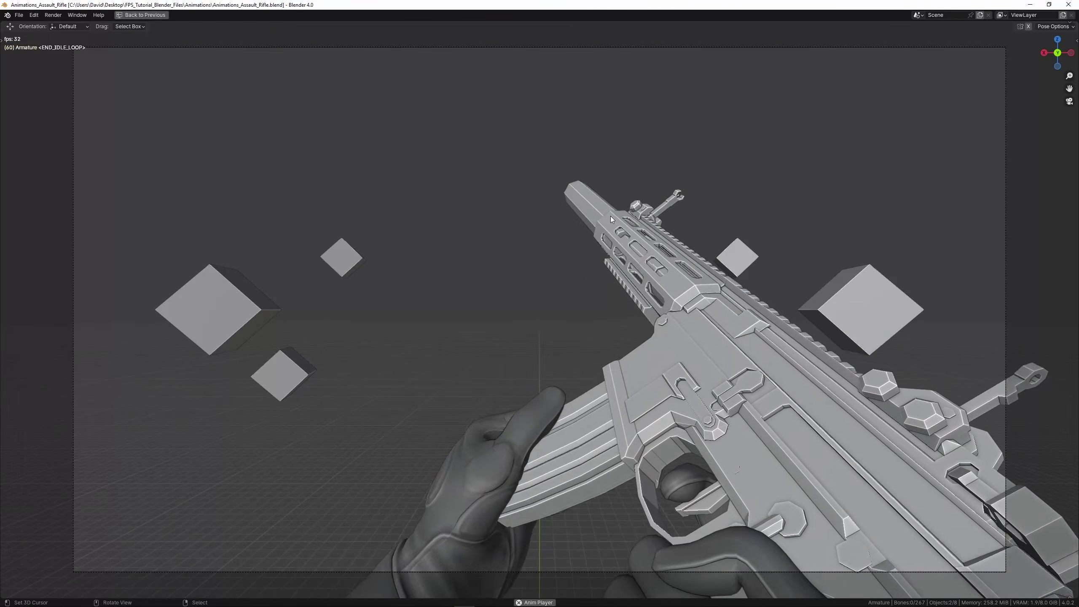
pyautogui.hotkey('ctrl', 'space')
pyautogui.press('space')
pyautogui.scroll(-3, 281, 172)
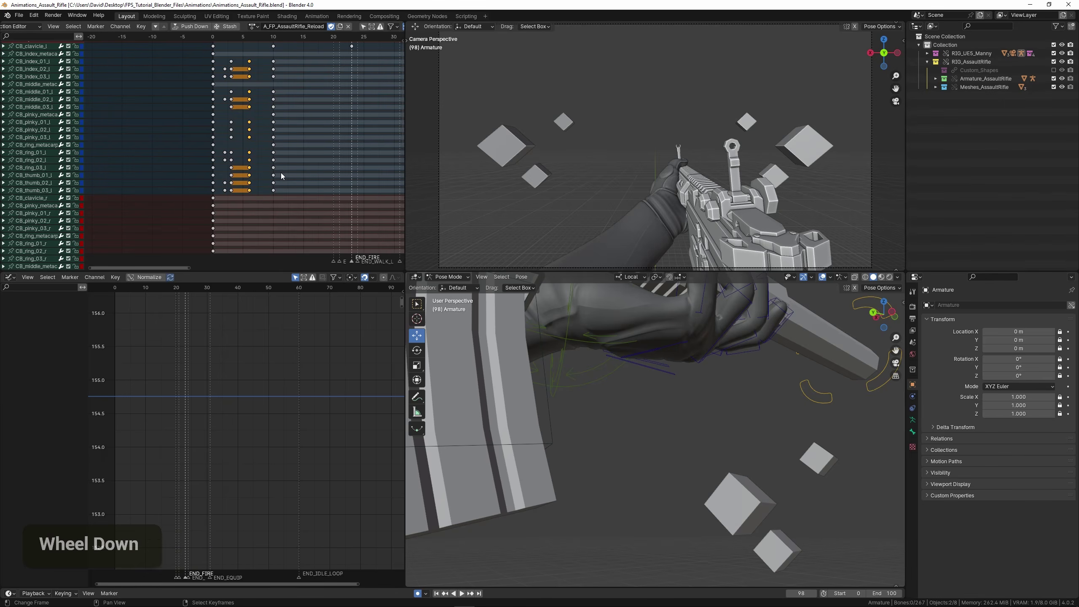
# Save the file at frame 17 and select the CB_ik_hand_l control to bring up its keys.
pyautogui.click(314, 176)
pyautogui.hotkey('ctrl', 's')
pyautogui.keyDown('shift'); pyautogui.moveTo(506, 359); pyautogui.dragTo(587, 394, button='middle'); pyautogui.keyUp('shift')
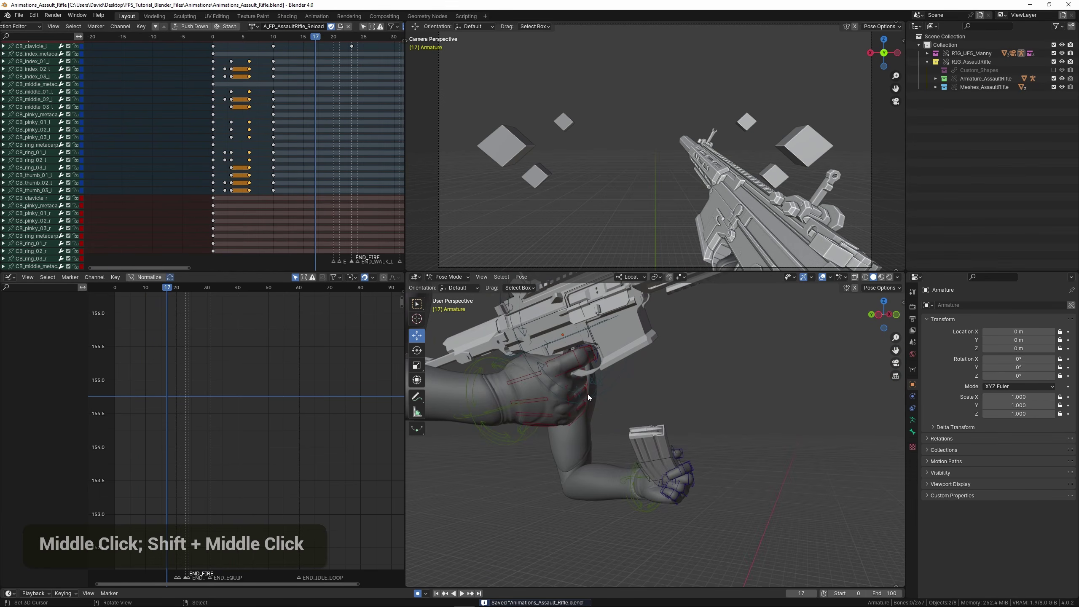
pyautogui.moveTo(657, 414); pyautogui.dragTo(700, 488, button='middle')
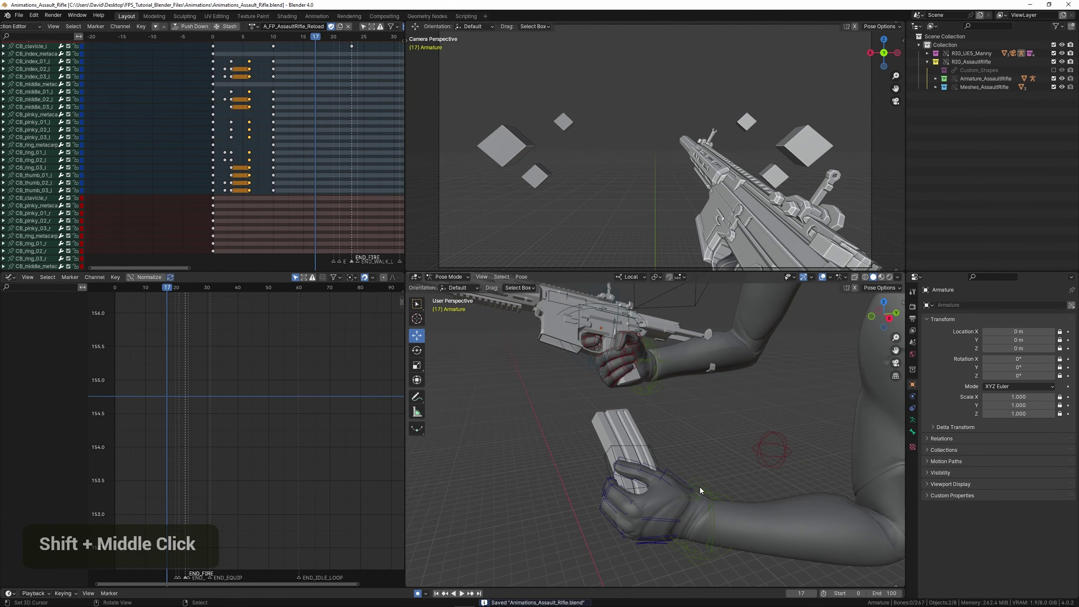
pyautogui.rightClick(700, 487)
pyautogui.scroll(-5, 298, 173)
pyautogui.moveTo(313, 201); pyautogui.dragTo(215, 239, button='middle')
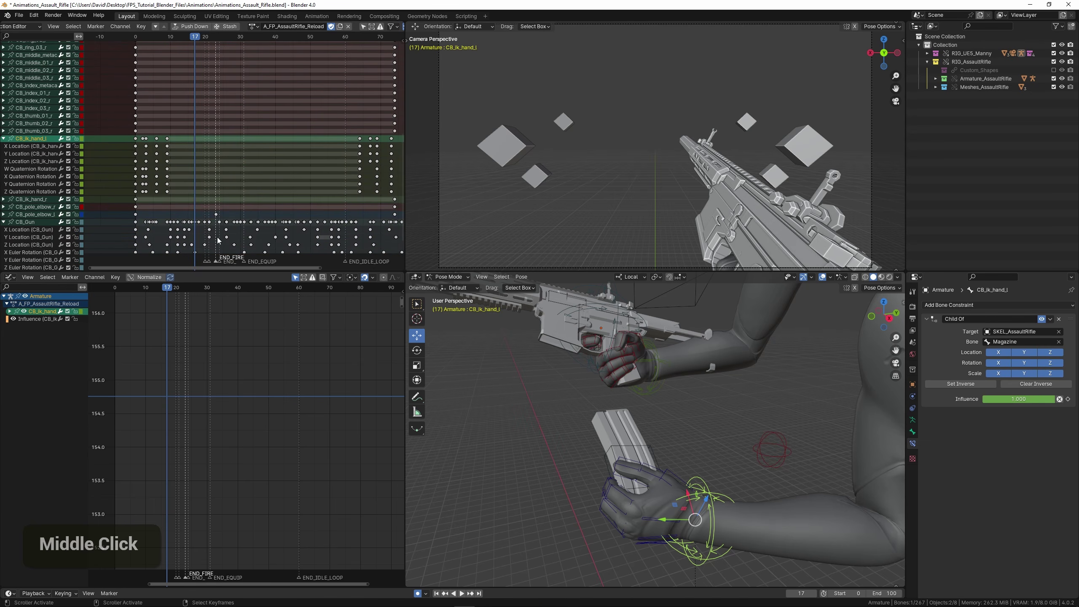
# Scrub through frames 64 to 71 and examine the left arm as the hand returns to the rifle.
pyautogui.moveTo(169, 160); pyautogui.dragTo(188, 164)
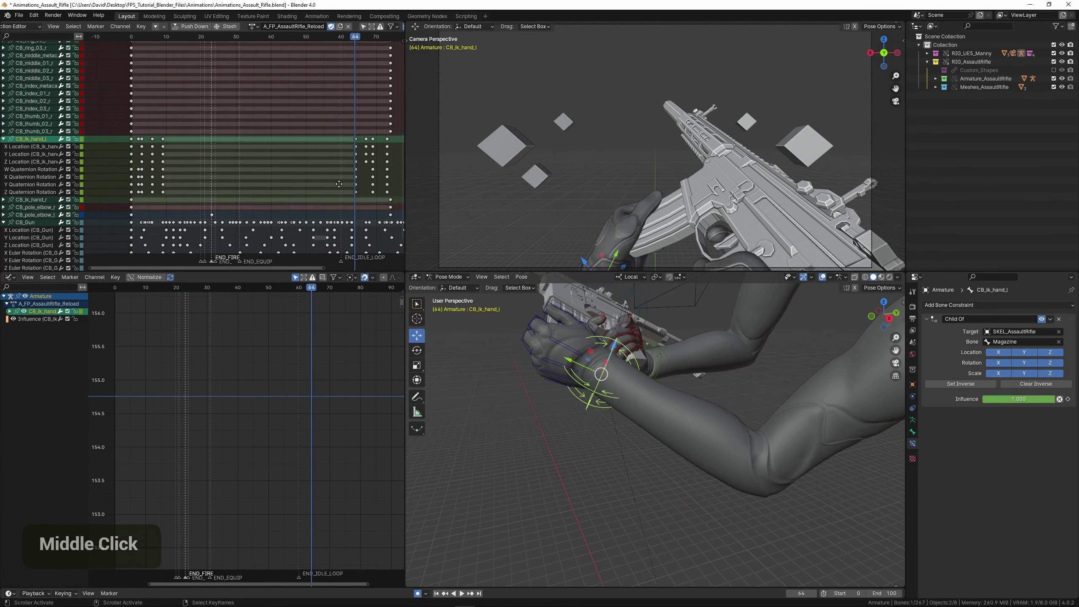
pyautogui.moveTo(343, 181); pyautogui.dragTo(216, 190, button='middle')
pyautogui.scroll(3, 216, 189)
pyautogui.moveTo(215, 187); pyautogui.dragTo(250, 189)
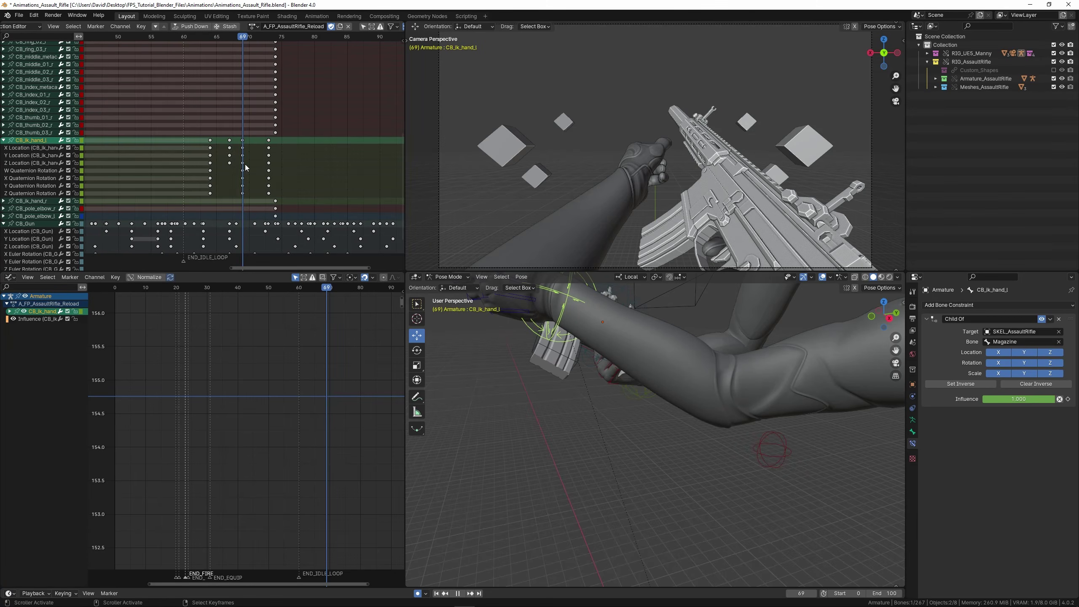
pyautogui.moveTo(242, 165); pyautogui.dragTo(258, 165)
pyautogui.scroll(-5, 646, 338)
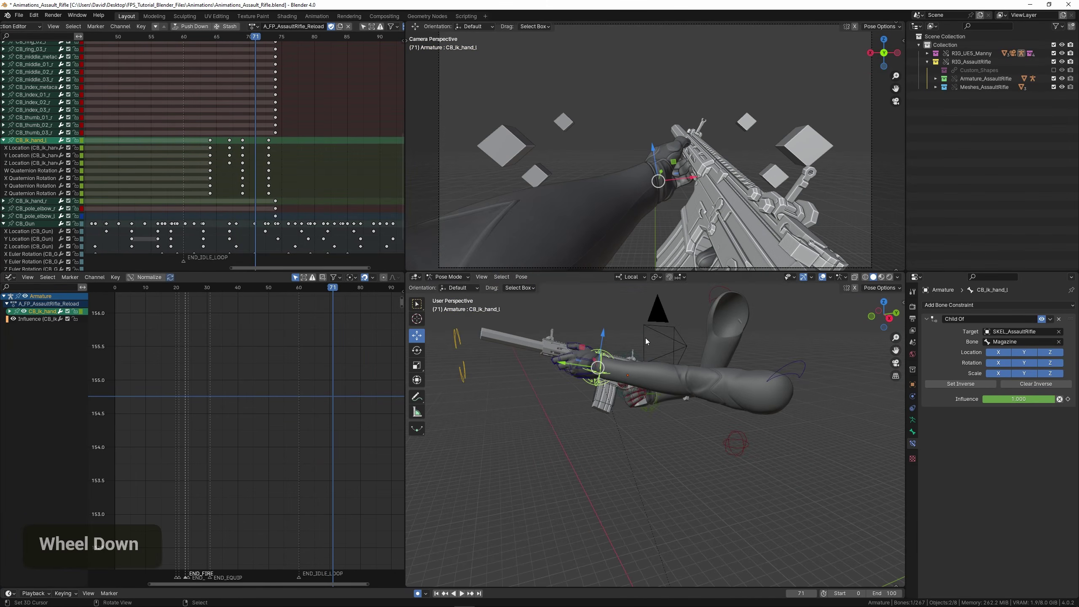
pyautogui.scroll(1, 660, 348)
pyautogui.keyDown('shift'); pyautogui.scroll(1, 660, 348); pyautogui.keyUp('shift')
pyautogui.moveTo(661, 348); pyautogui.dragTo(636, 372, button='middle')
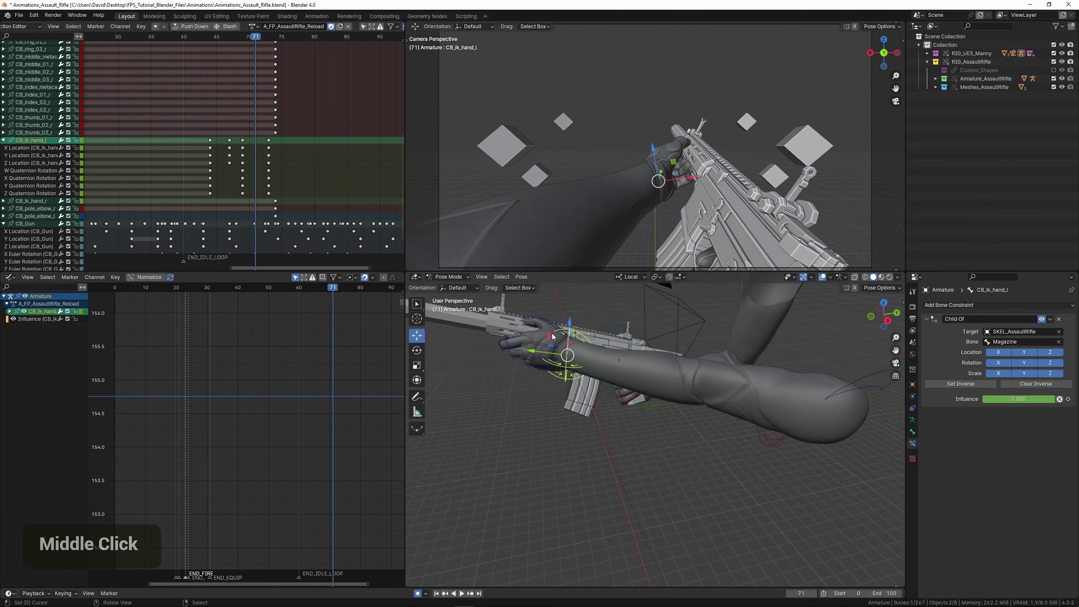
pyautogui.keyDown('shift'); pyautogui.moveTo(552, 337); pyautogui.dragTo(683, 343, button='middle'); pyautogui.keyUp('shift')
# Duplicate the left index metacarpal's key from frame 74 to frame 63.
pyautogui.rightClick(825, 407)
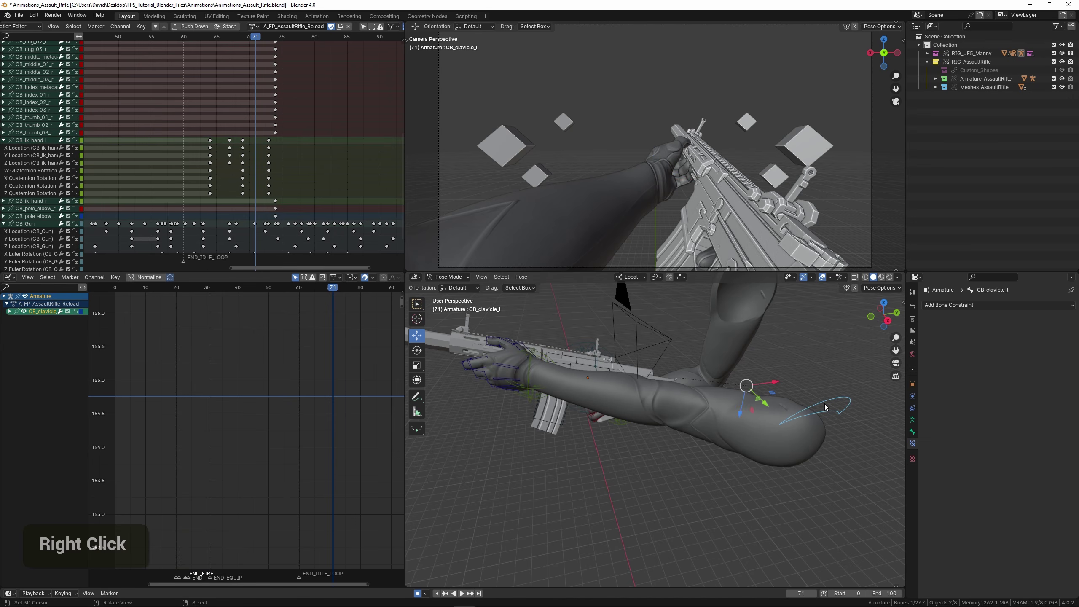
pyautogui.moveTo(274, 146)
pyautogui.mouseDown(button='middle')
pyautogui.moveTo(264, 238)
pyautogui.moveTo(276, 135)
pyautogui.mouseUp(button='middle')
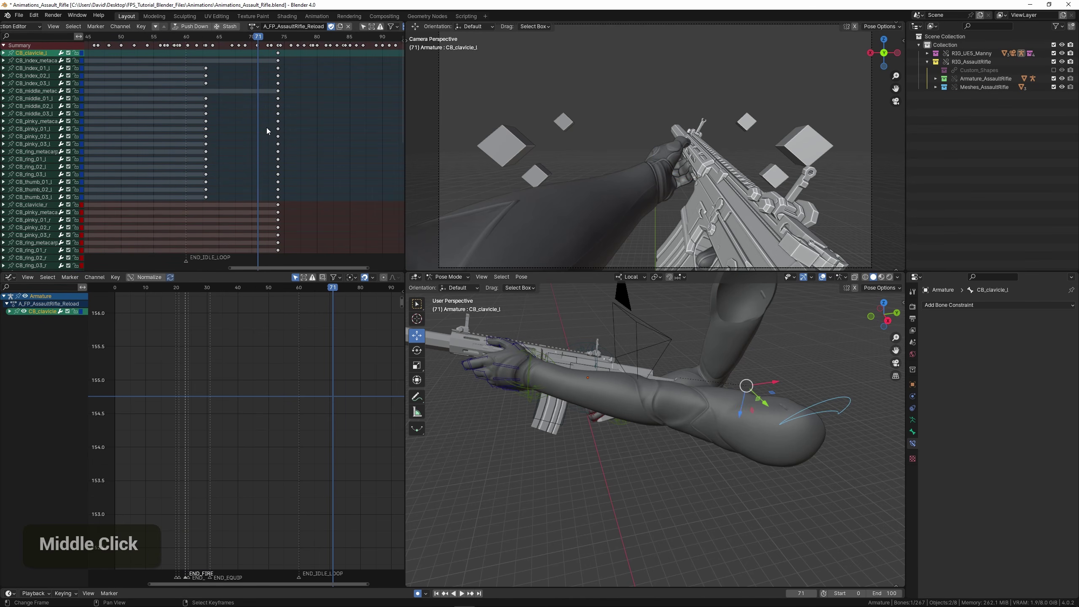
pyautogui.rightClick(275, 62)
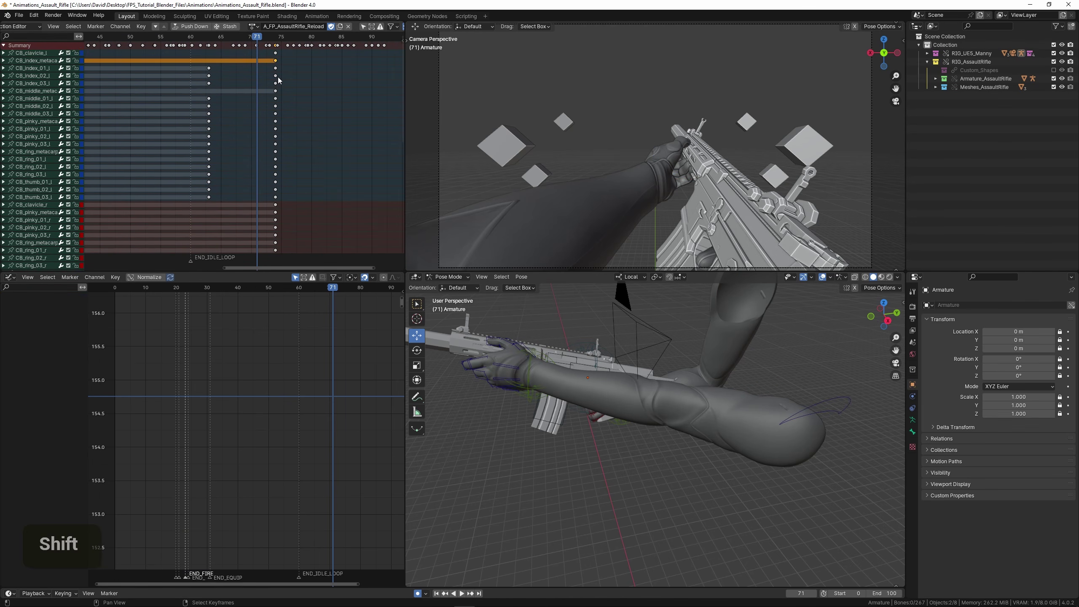
pyautogui.hotkey('shift', 'd')
pyautogui.click(211, 85)
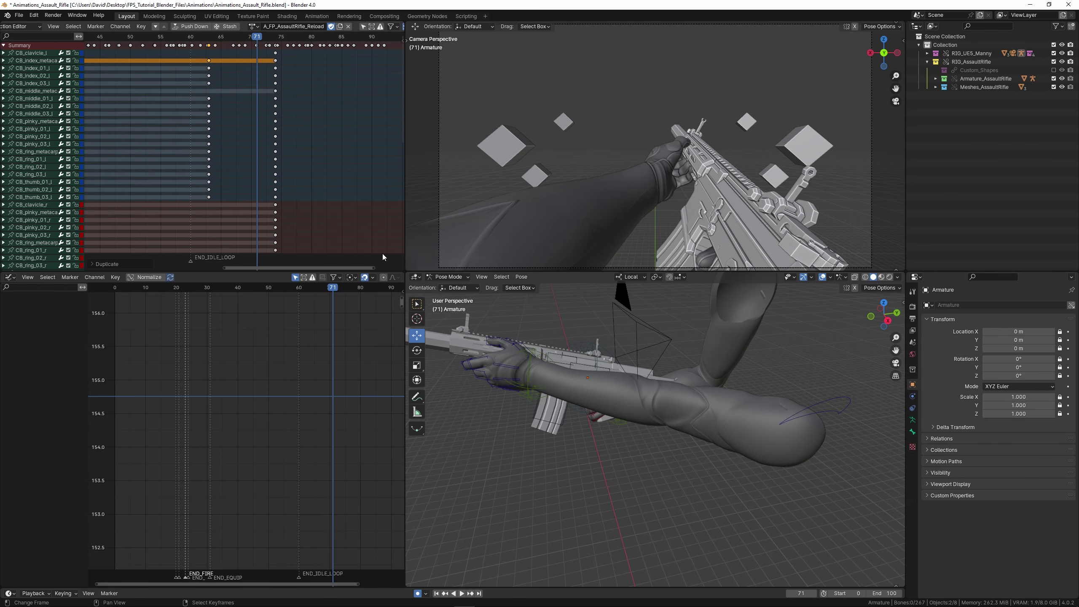
# Reposition CB_clavicle_l at frame 71, moving it along global Y and adjusting it freely, and check the motion.
pyautogui.rightClick(800, 401)
pyautogui.press('g')
pyautogui.press('y')
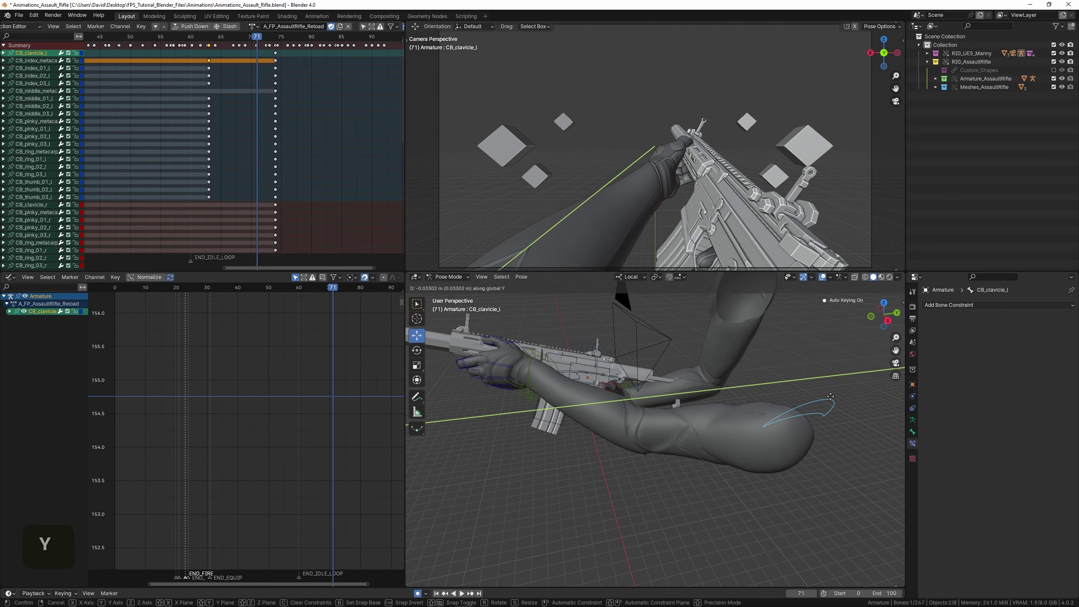
pyautogui.click(809, 393)
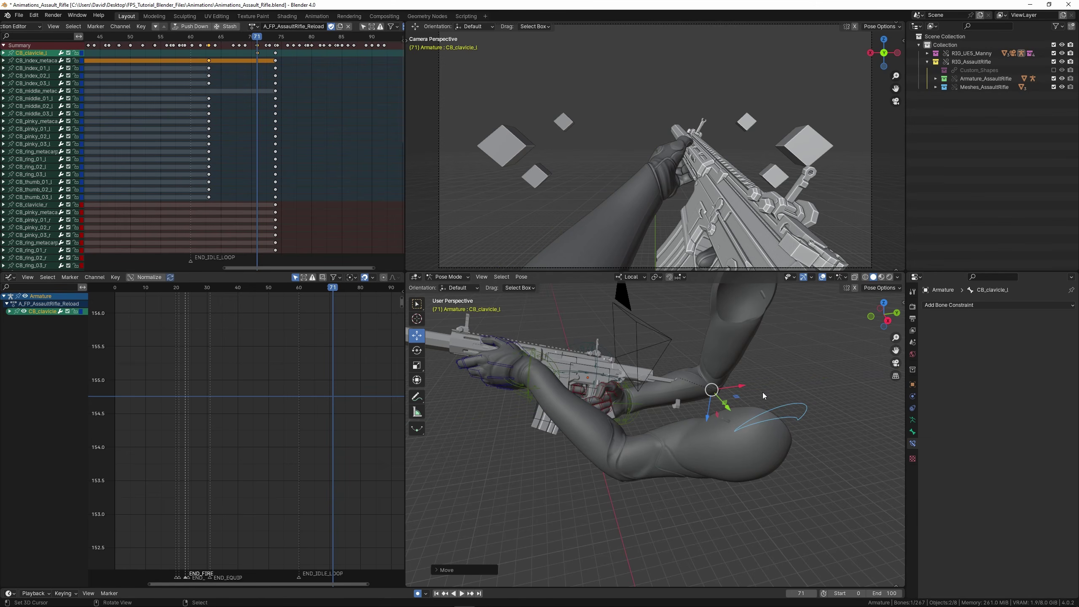
pyautogui.moveTo(763, 393); pyautogui.dragTo(789, 382, button='middle')
pyautogui.press('g')
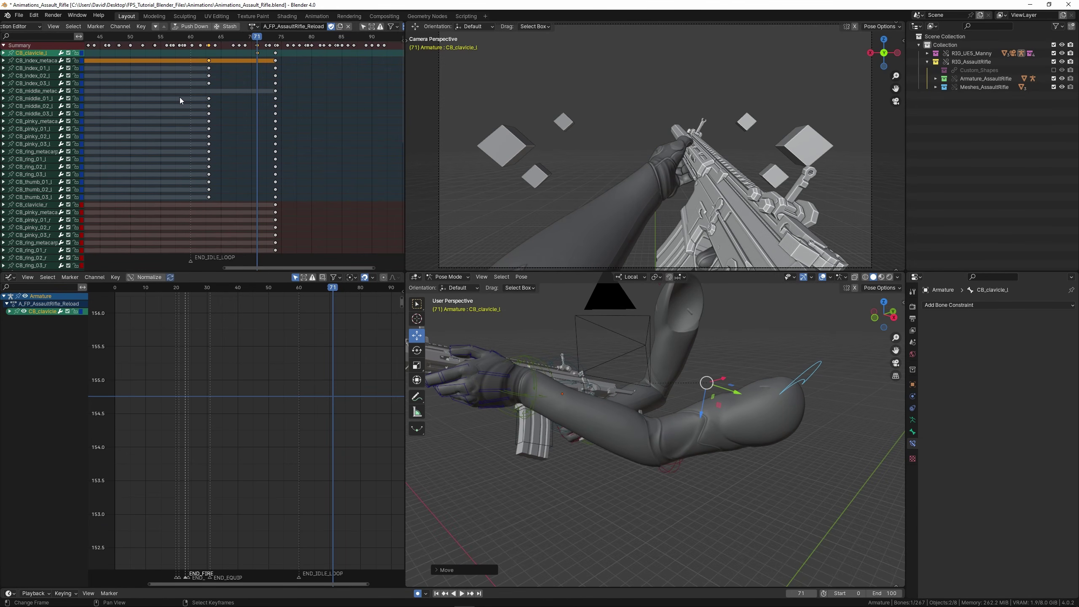
pyautogui.press('space')
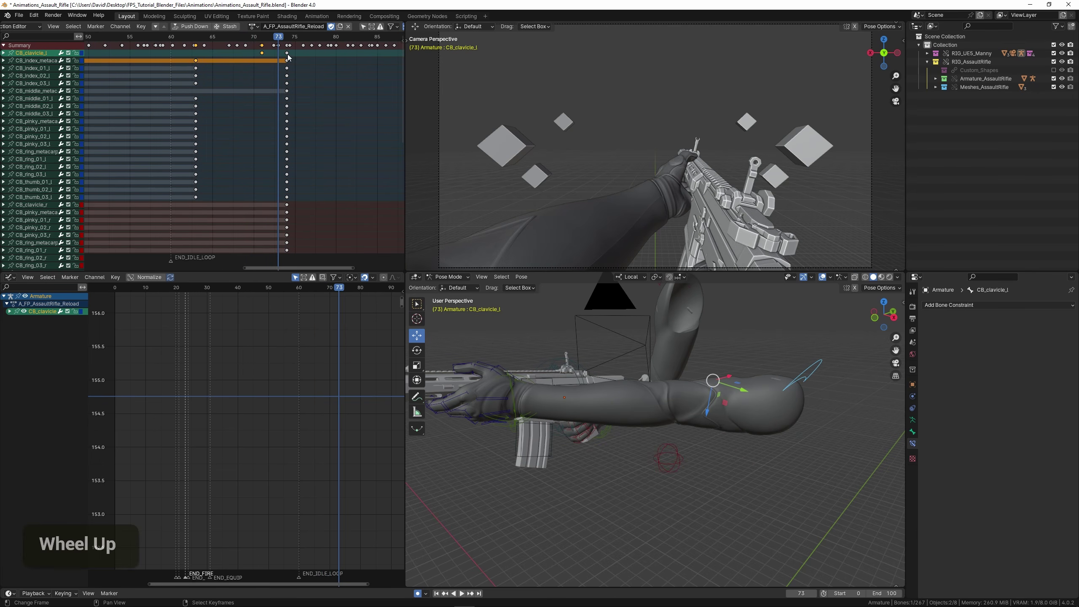
# Duplicate CB_clavicle_l's key from frame 74 to frame 63.
pyautogui.rightClick(287, 55)
pyautogui.hotkey('shift', 'd')
pyautogui.click(196, 70)
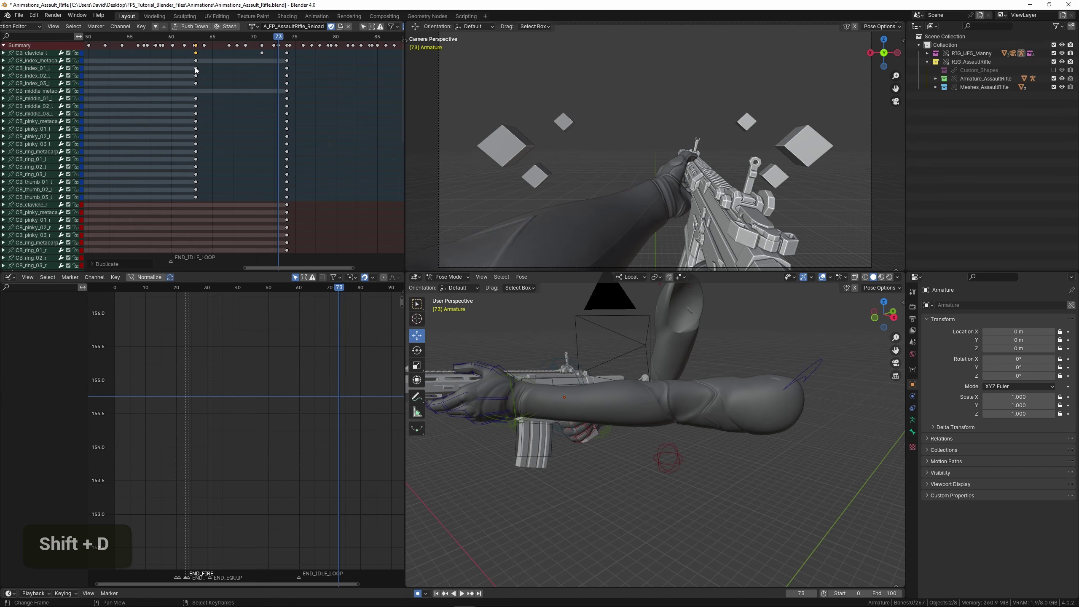
# Move CB_clavicle_l's closing key to frame 79 and duplicate its frame 71 key to frame 74.
pyautogui.click(309, 76)
pyautogui.hotkey('shift', 'd')
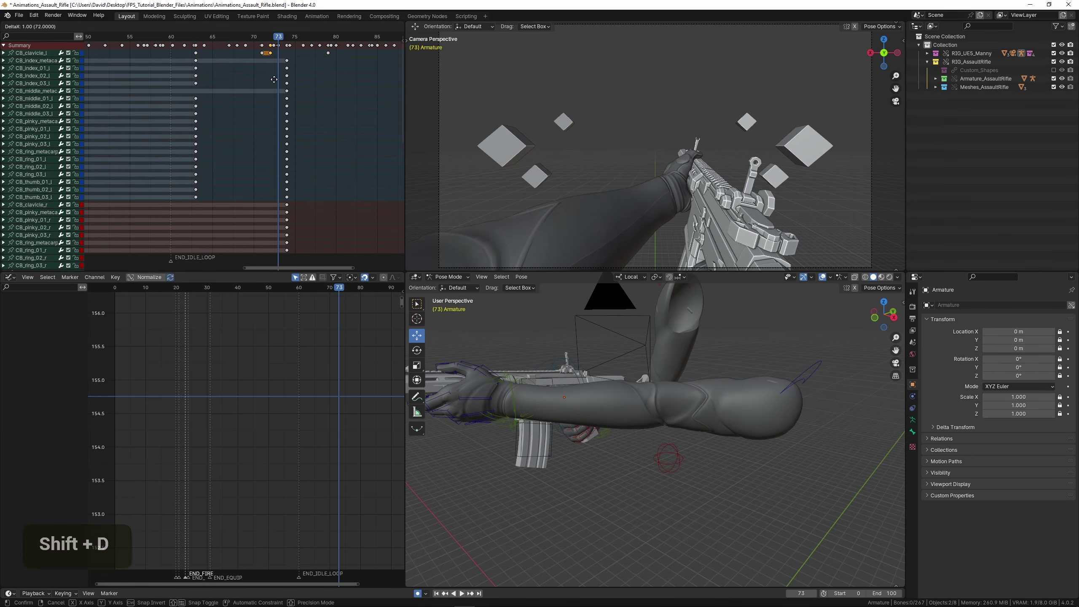
pyautogui.moveTo(262, 83); pyautogui.dragTo(288, 68)
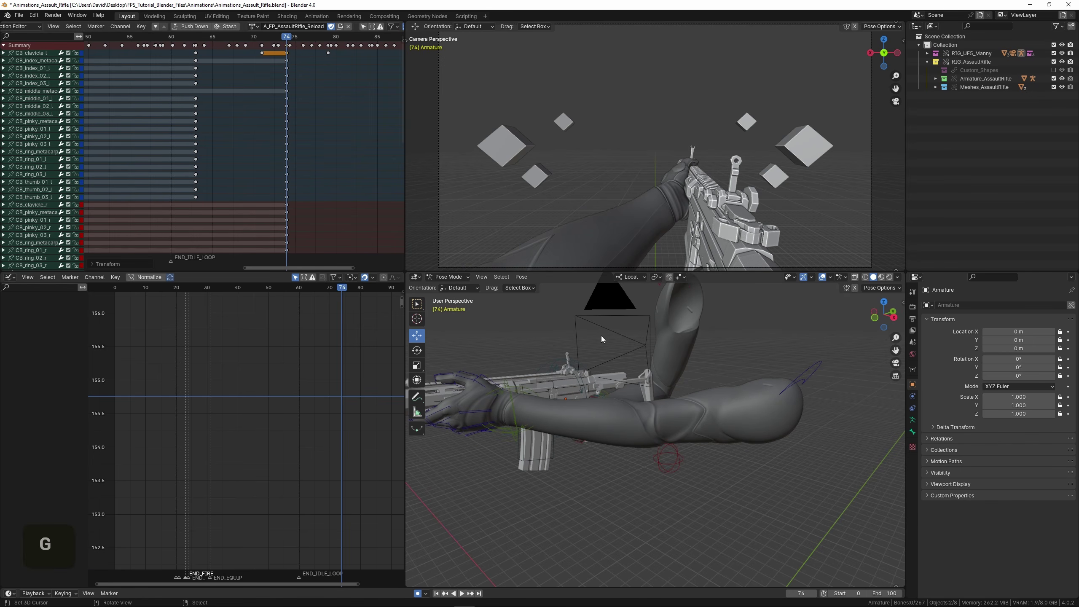
# Reposition CB_clavicle_l at frame 74 by moving it along the Y axis and adjusting it freely.
pyautogui.rightClick(816, 373)
pyautogui.press('g')
pyautogui.press('y')
pyautogui.press('y')
pyautogui.click(803, 375)
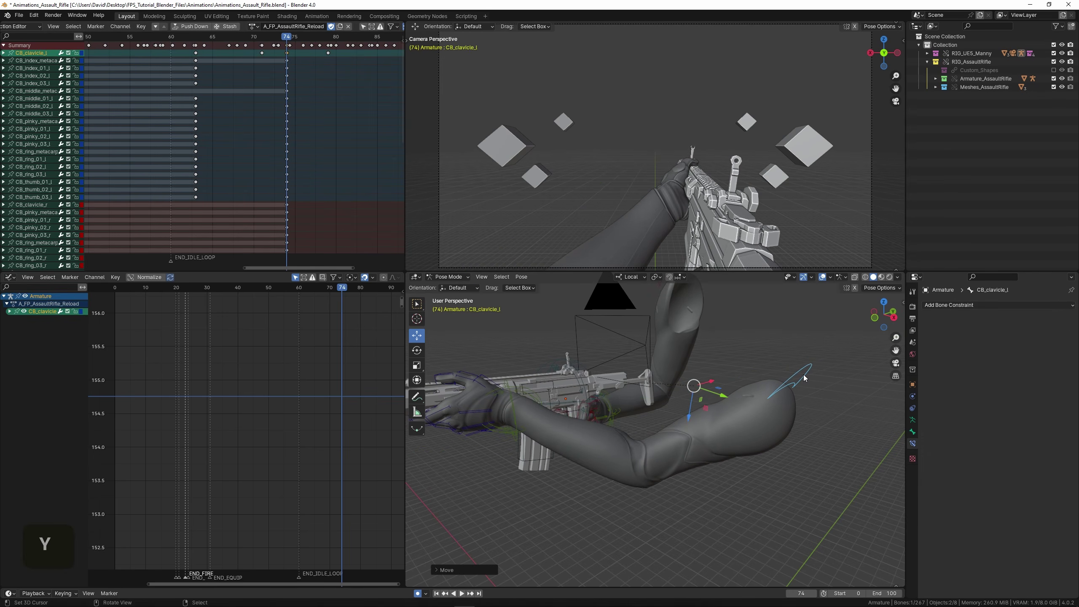
pyautogui.press('g')
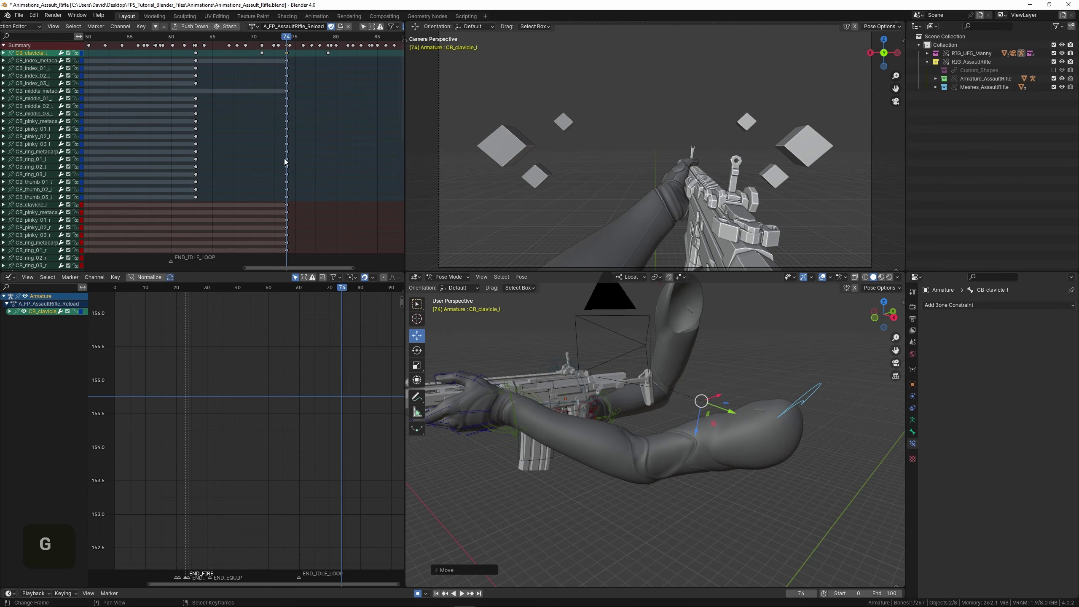
# Scrub and play back the reload to check the adjusted left shoulder motion.
pyautogui.press('space')
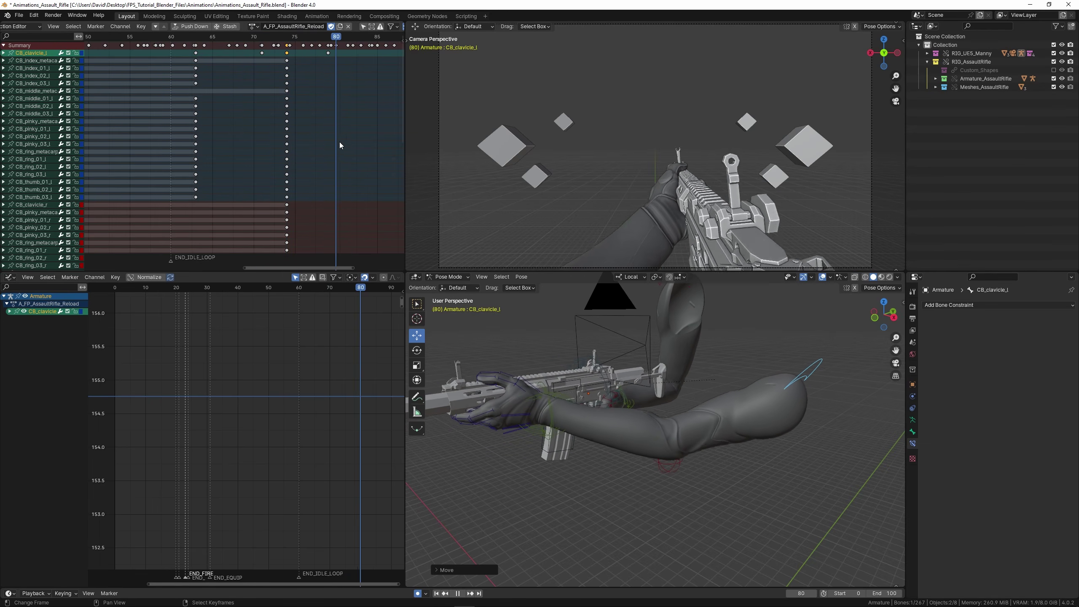
pyautogui.moveTo(340, 142); pyautogui.dragTo(363, 145)
pyautogui.click(173, 145)
pyautogui.press('space')
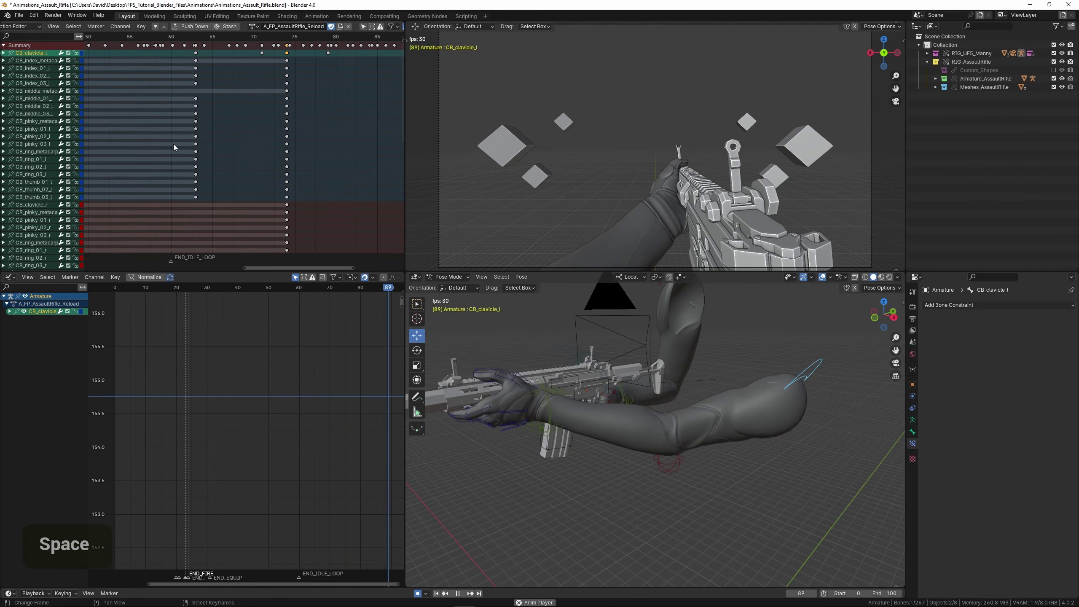
pyautogui.scroll(-3, 163, 145)
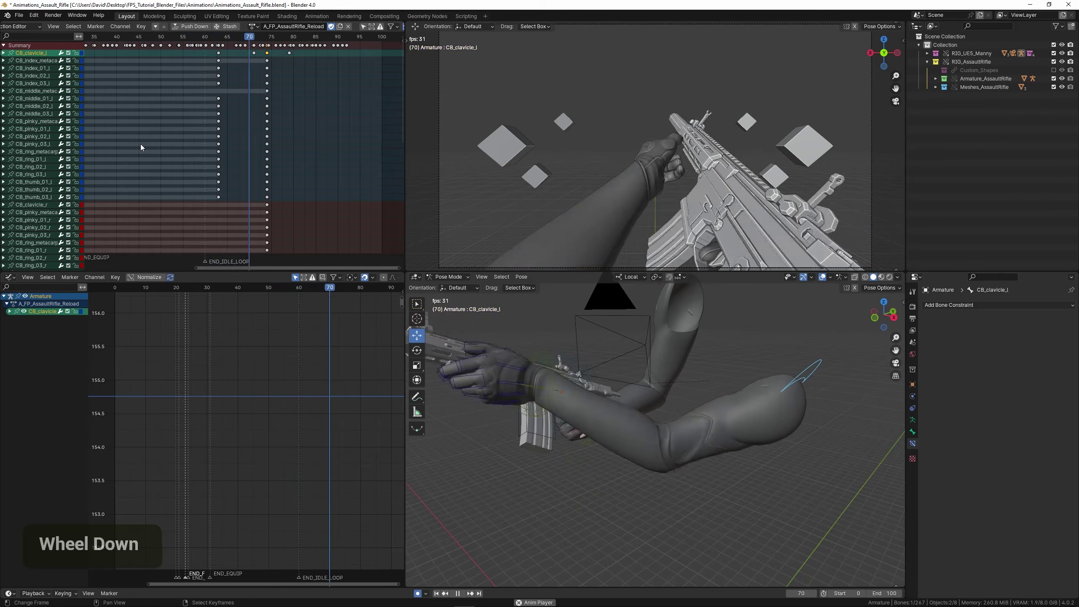
pyautogui.scroll(-5, 147, 149)
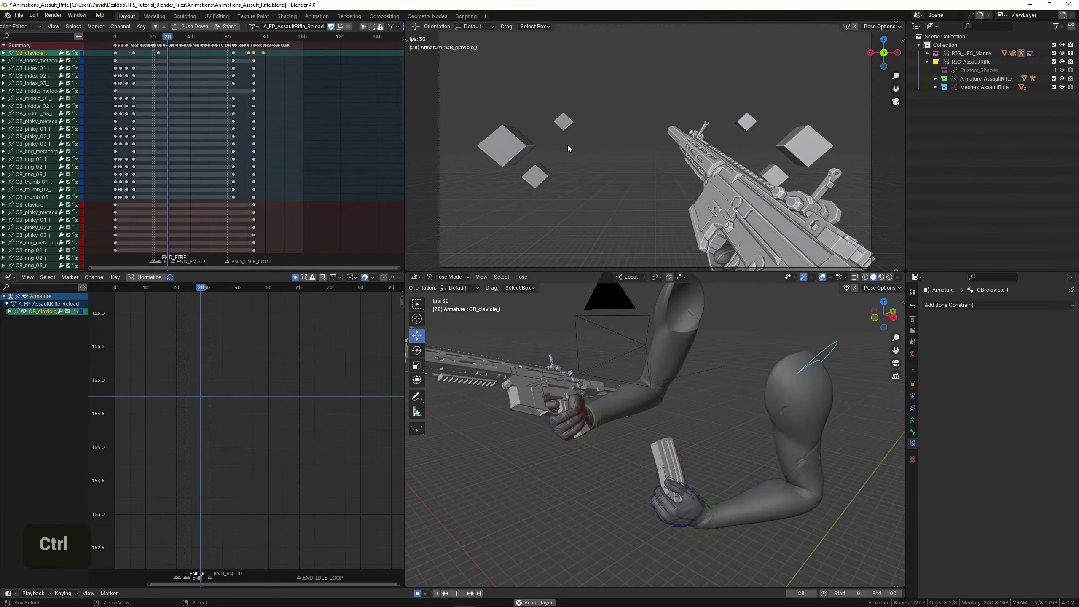
# Save the file and watch the adjusted shoulder motion in the full-screen camera view.
pyautogui.hotkey('ctrl', 's')
pyautogui.hotkey('ctrl', 'space')
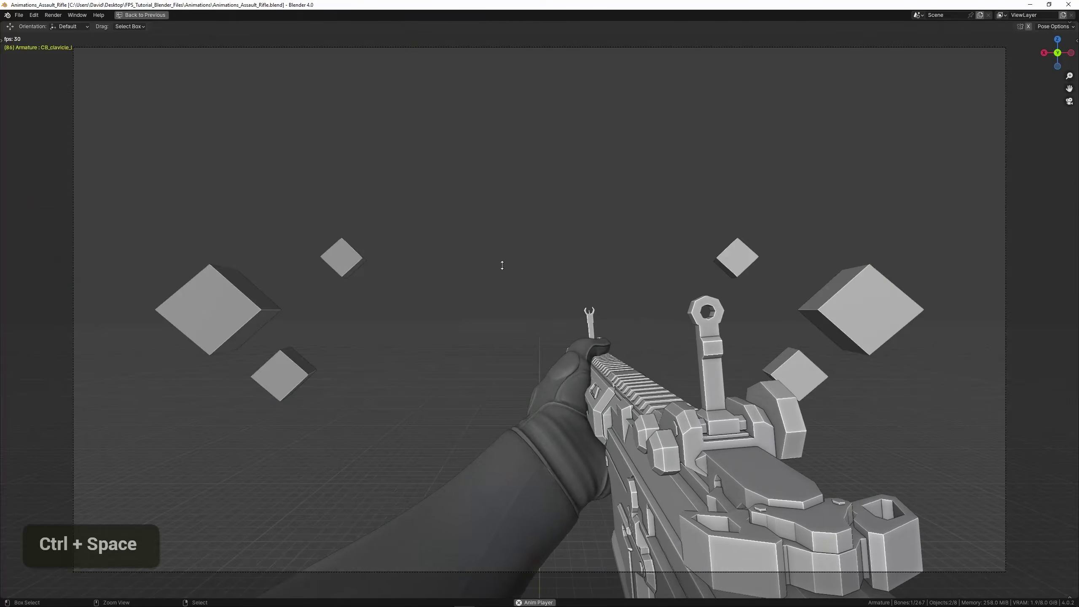
pyautogui.hotkey('ctrl', 'space')
pyautogui.press('space')
# Select CB_ik_hand_l, save the file, and examine the left hand's pose around frame 70 from several angles.
pyautogui.moveTo(542, 362); pyautogui.dragTo(603, 374, button='middle')
pyautogui.keyDown('shift'); pyautogui.moveTo(604, 374); pyautogui.dragTo(629, 401, button='middle'); pyautogui.keyUp('shift')
pyautogui.rightClick(626, 402)
pyautogui.hotkey('ctrl', 's')
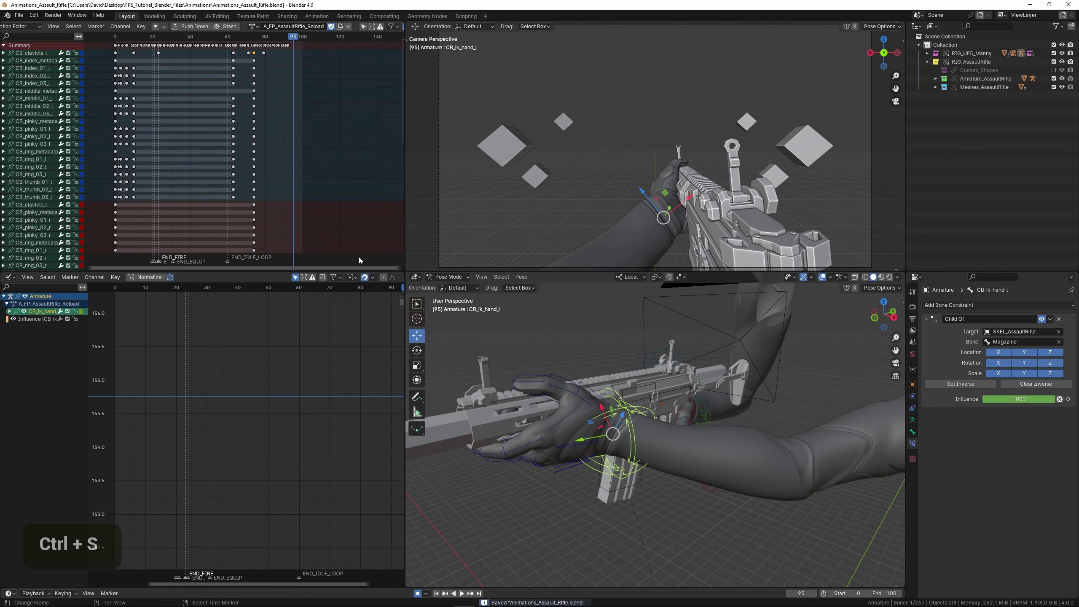
pyautogui.scroll(10, 245, 195)
pyautogui.moveTo(249, 207); pyautogui.dragTo(253, 178, button='middle')
pyautogui.moveTo(240, 149)
pyautogui.mouseDown()
pyautogui.moveTo(231, 143)
pyautogui.moveTo(255, 143)
pyautogui.mouseUp()
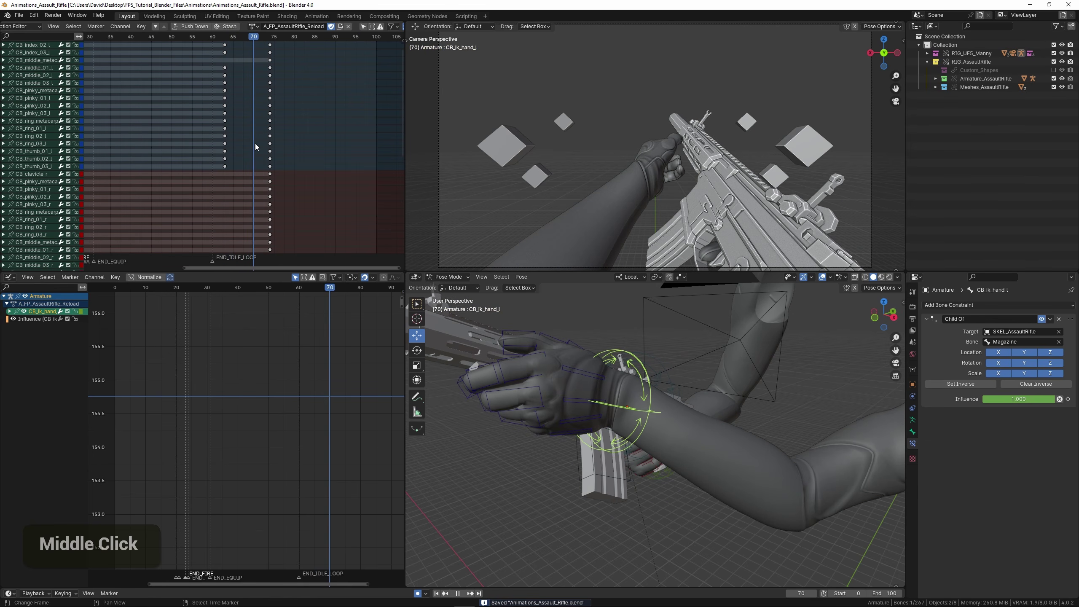
pyautogui.moveTo(599, 353); pyautogui.dragTo(548, 361, button='middle')
pyautogui.scroll(-4, 548, 362)
pyautogui.keyDown('shift'); pyautogui.moveTo(548, 362); pyautogui.dragTo(565, 425, button='middle'); pyautogui.keyUp('shift')
pyautogui.scroll(3, 565, 425)
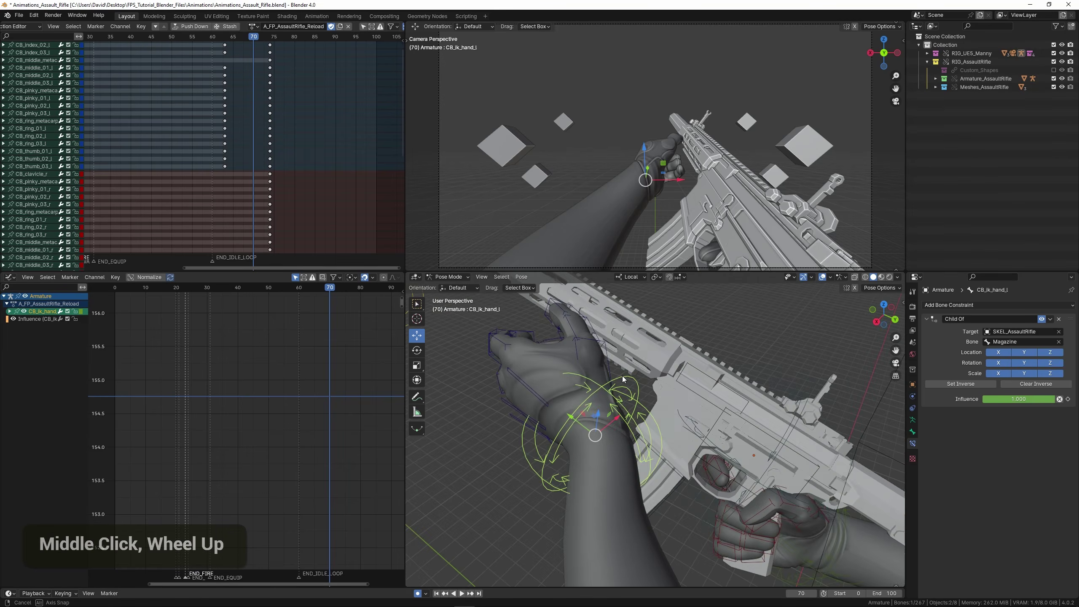
# Move CB_ik_hand_l's keys from frame 64 onward two frames later, so they start at frame 66.
pyautogui.moveTo(280, 183); pyautogui.dragTo(292, 258, button='middle')
pyautogui.scroll(-1, 291, 258)
pyautogui.moveTo(262, 145)
pyautogui.mouseDown()
pyautogui.moveTo(241, 151)
pyautogui.moveTo(259, 146)
pyautogui.mouseUp()
pyautogui.rightClick(242, 121)
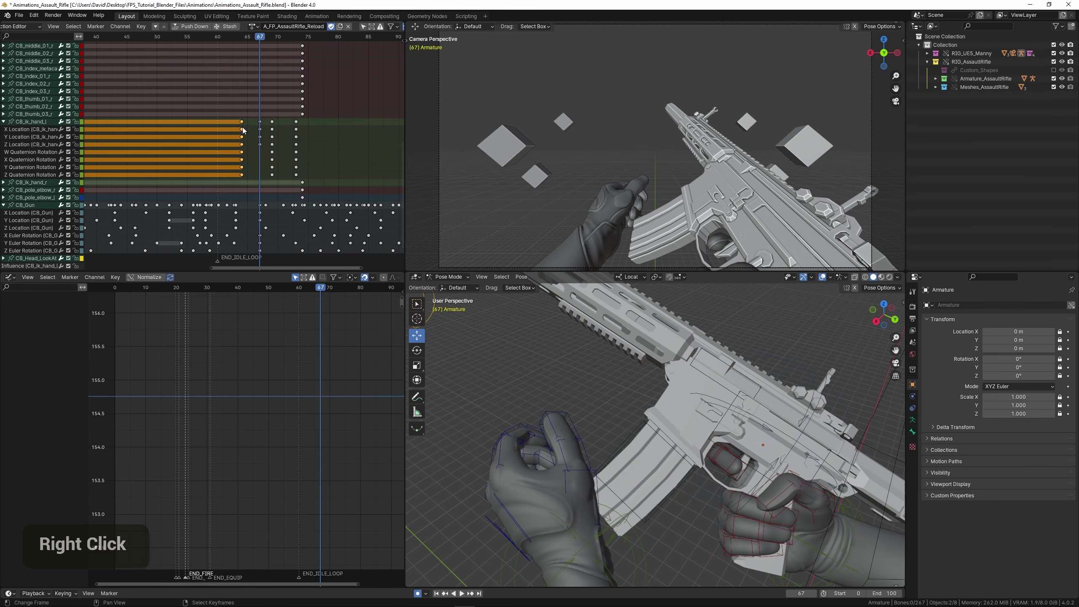
pyautogui.press('g')
pyautogui.click(285, 159)
# Replay the left hand's release of the magazine several times to judge the new timing.
pyautogui.click(201, 146)
pyautogui.press('space')
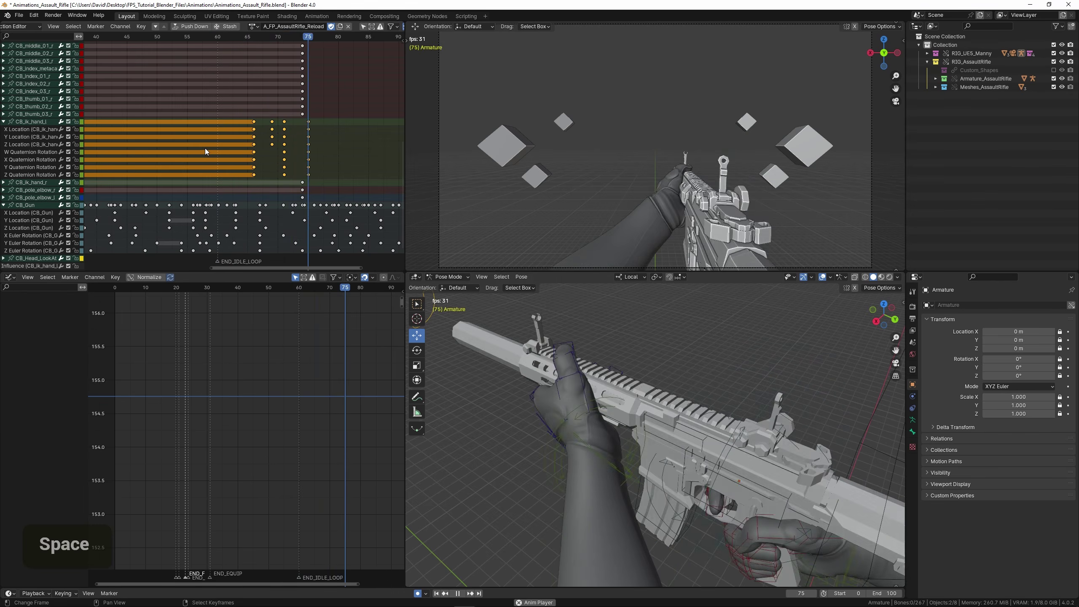
pyautogui.click(200, 145)
pyautogui.click(168, 143)
pyautogui.press('space')
pyautogui.moveTo(244, 147); pyautogui.dragTo(167, 147)
pyautogui.press('space')
pyautogui.click(140, 138)
pyautogui.press('space')
# Move the selected CB_ik_hand_l keys another two frames later, starting at frame 68, and play back the result.
pyautogui.press('g')
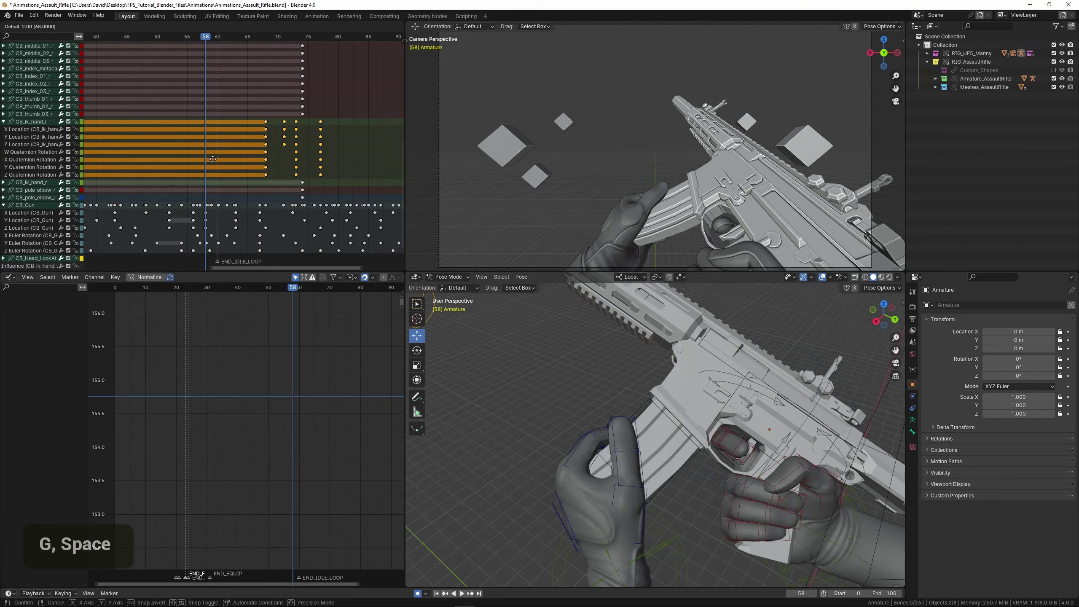
pyautogui.click(209, 158)
pyautogui.click(190, 150)
pyautogui.press('space')
pyautogui.click(187, 143)
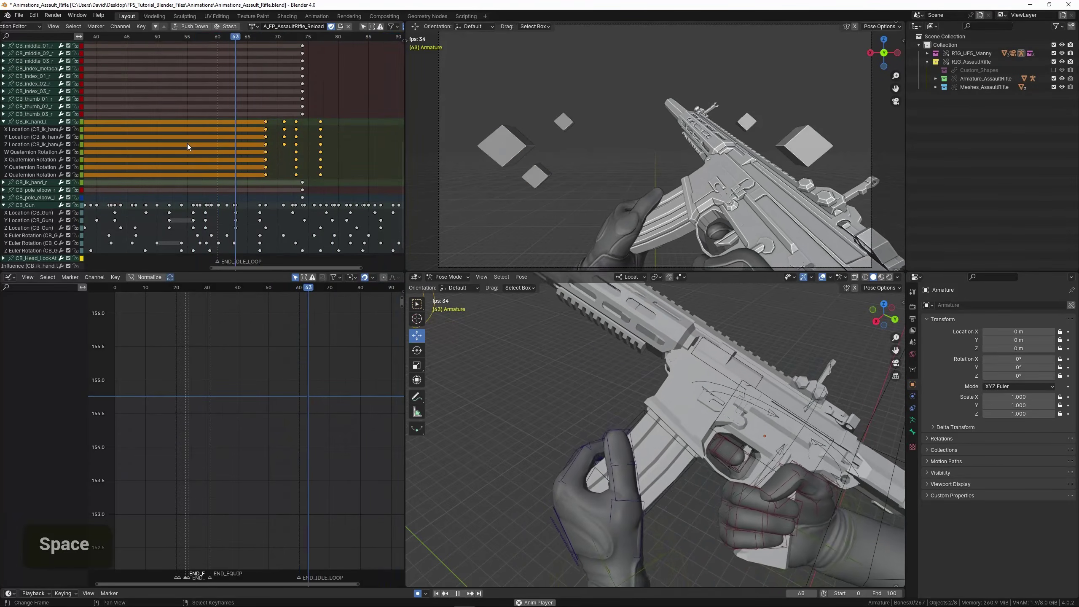
# Move the selected CB_ik_hand_l keys one frame earlier, starting at frame 67, and play back the result.
pyautogui.scroll(2, 258, 138)
pyautogui.press('space')
pyautogui.moveTo(265, 141); pyautogui.dragTo(312, 156)
pyautogui.press('g')
pyautogui.click(264, 151)
pyautogui.click(214, 148)
pyautogui.press('space')
pyautogui.press('space')
# Move CB_ik_hand_l's last keys one frame earlier to frame 75 and play back the result.
pyautogui.rightClick(324, 122)
pyautogui.press('g')
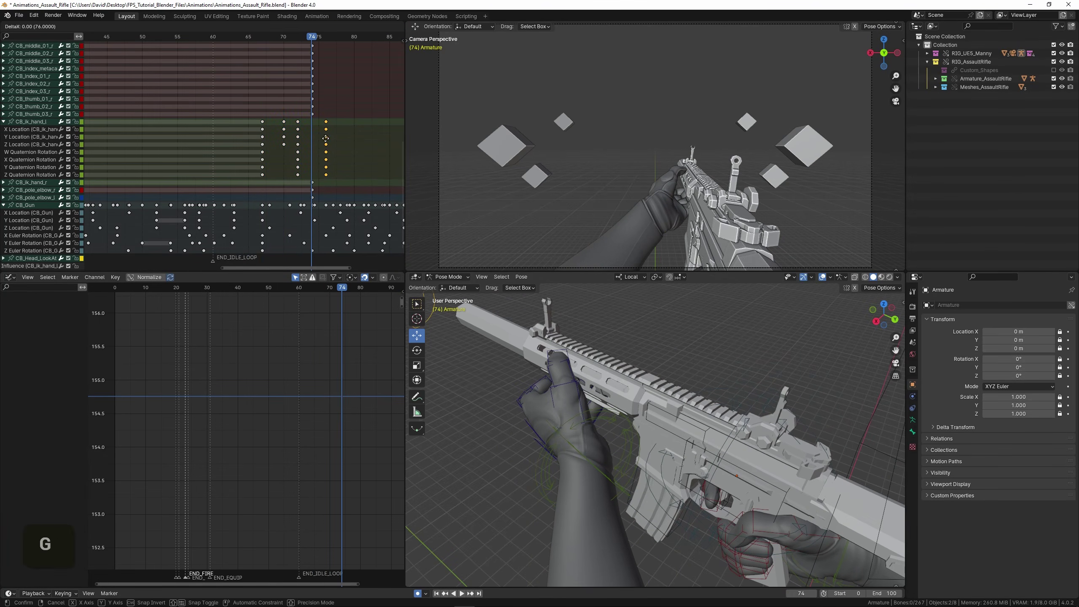
pyautogui.click(319, 137)
pyautogui.click(250, 140)
pyautogui.press('space')
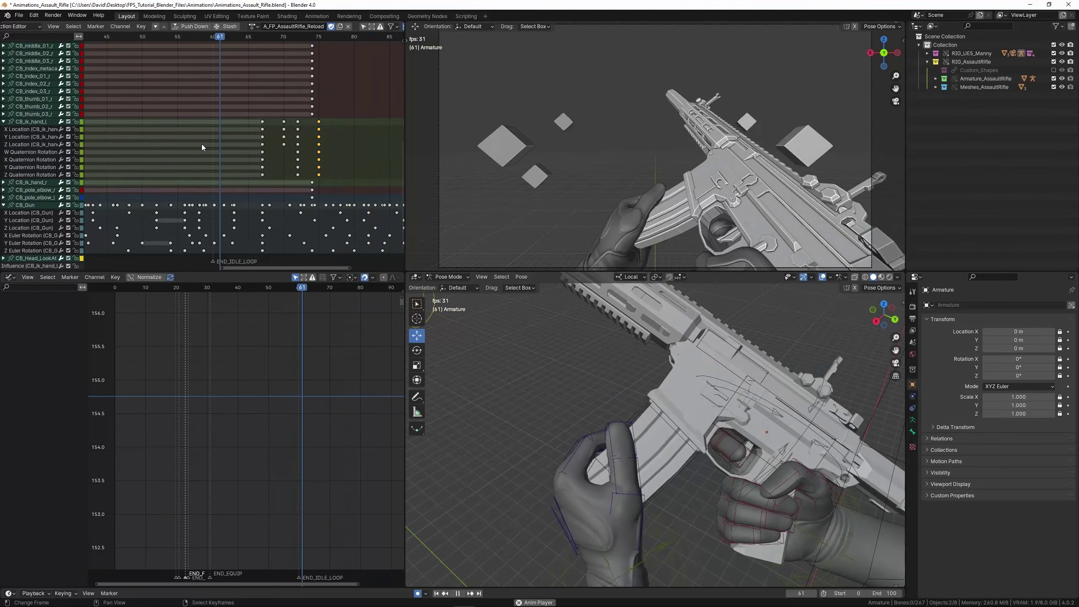
pyautogui.press('space')
# At frame 70, reposition and rotate CB_ik_hand_l to refine the left hand's pose away from the magazine.
pyautogui.moveTo(261, 135); pyautogui.dragTo(281, 137)
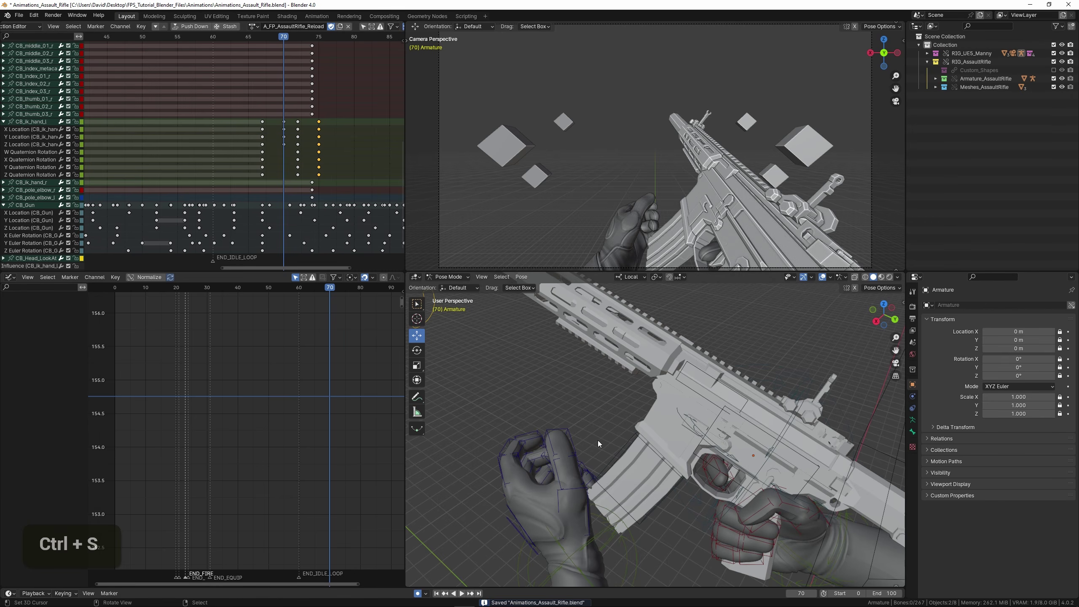
pyautogui.scroll(3, 673, 387)
pyautogui.moveTo(598, 441); pyautogui.dragTo(676, 412, button='middle')
pyautogui.rightClick(682, 497)
pyautogui.moveTo(681, 497); pyautogui.dragTo(731, 425, button='middle')
pyautogui.press('g')
pyautogui.click(671, 502)
pyautogui.press('r')
pyautogui.click(672, 472)
pyautogui.scroll(-2, 672, 472)
pyautogui.scroll(2, 696, 399)
pyautogui.press('r')
pyautogui.click(727, 412)
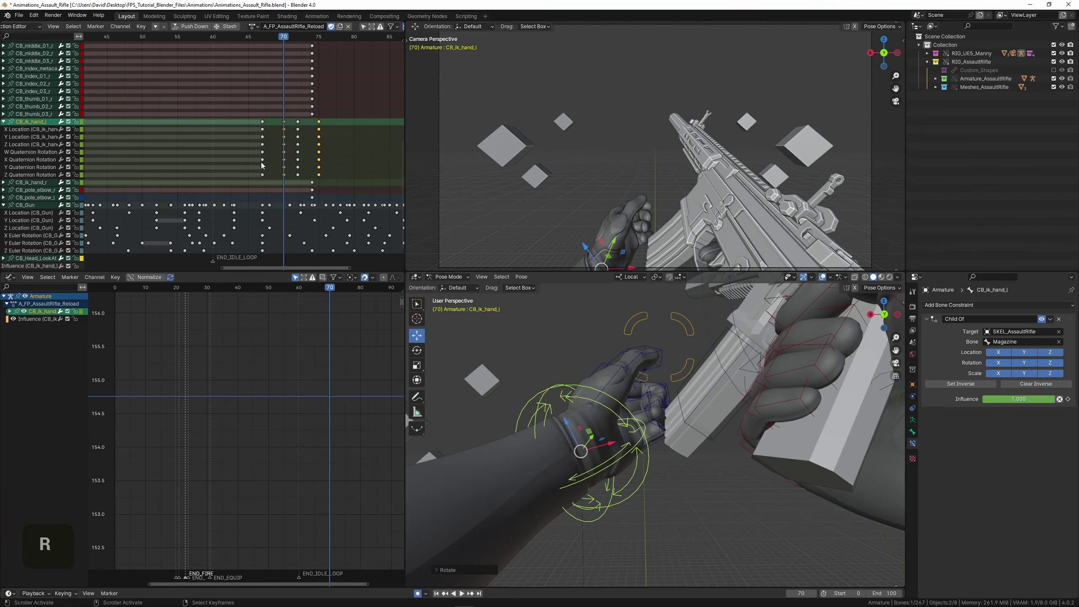
# Replay the left hand's return to the rifle and inspect its fingers around frames 68 to 70.
pyautogui.press('space')
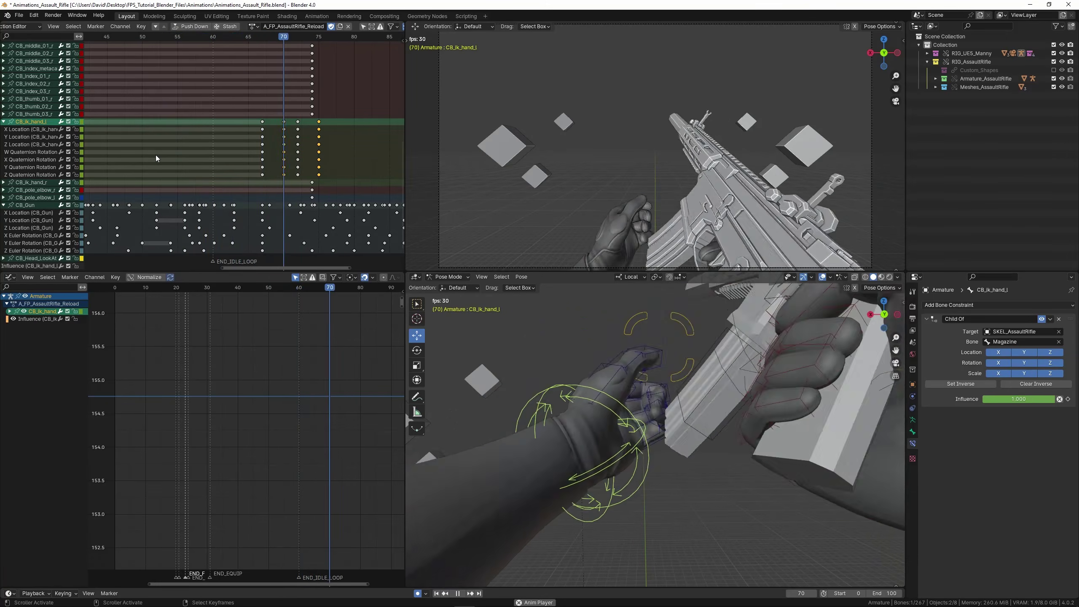
pyautogui.click(155, 155)
pyautogui.press('space')
pyautogui.click(134, 149)
pyautogui.press('space')
pyautogui.click(134, 149)
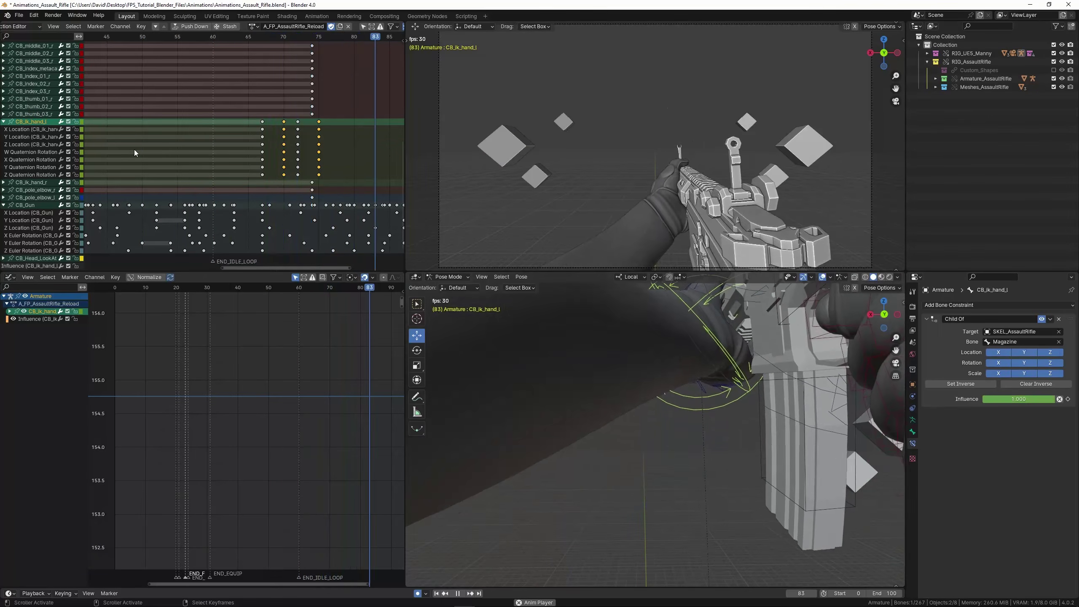
pyautogui.press('space')
pyautogui.click(268, 163)
pyautogui.moveTo(268, 123)
pyautogui.mouseDown(button='middle')
pyautogui.moveTo(267, 95)
pyautogui.moveTo(266, 127)
pyautogui.mouseUp(button='middle')
pyautogui.scroll(3, 265, 129)
pyautogui.moveTo(636, 390); pyautogui.dragTo(680, 437, button='middle')
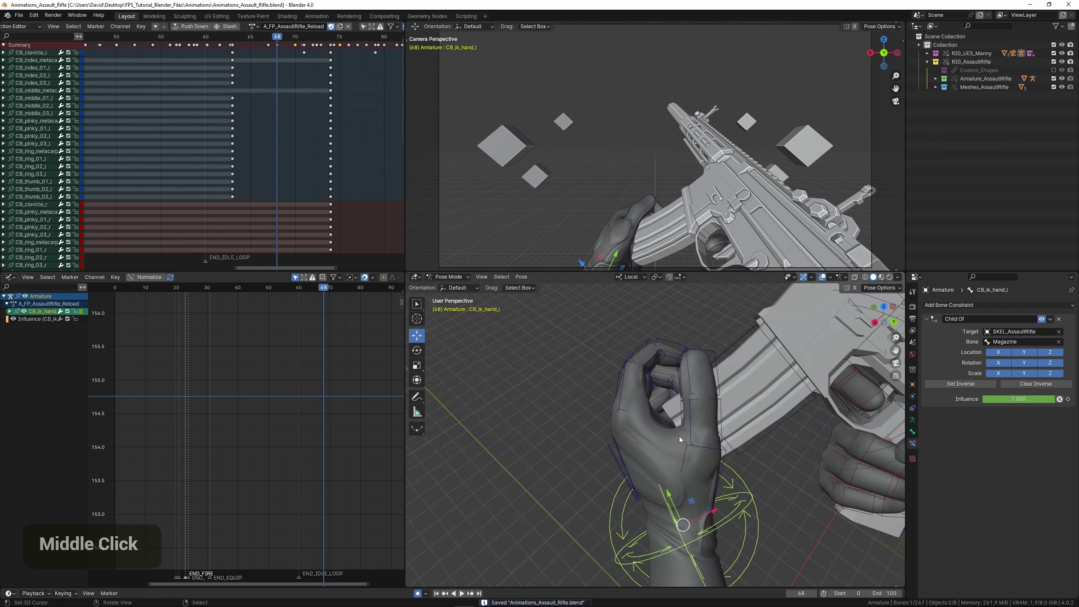
pyautogui.moveTo(262, 139); pyautogui.dragTo(293, 140)
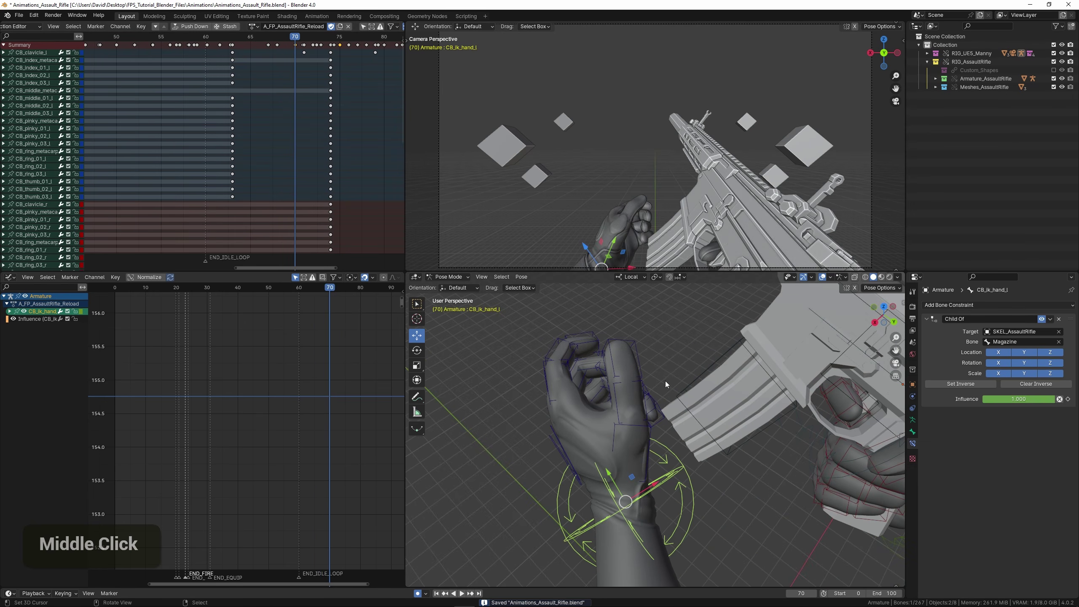
pyautogui.keyDown('shift'); pyautogui.moveTo(572, 357); pyautogui.dragTo(607, 324, button='middle'); pyautogui.keyUp('shift')
# Duplicate the left hand's open-finger keys from frame 6 to frame 70.
pyautogui.moveTo(285, 185); pyautogui.dragTo(178, 128, button='middle')
pyautogui.scroll(2, 171, 118)
pyautogui.rightClick(183, 67)
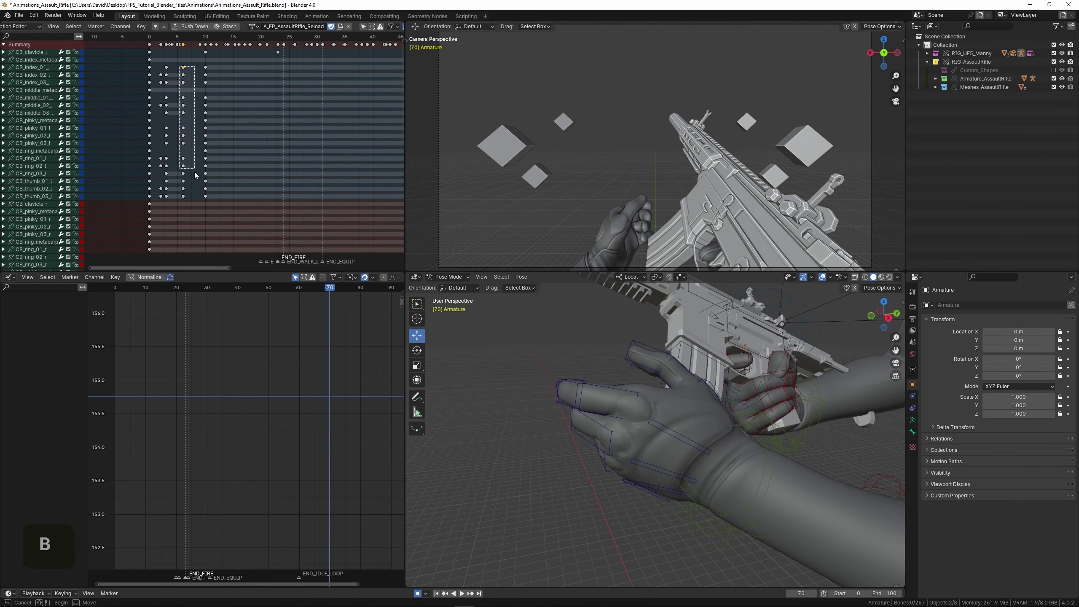
pyautogui.moveTo(192, 205); pyautogui.dragTo(134, 199, button='middle')
pyautogui.hotkey('shift', 'd')
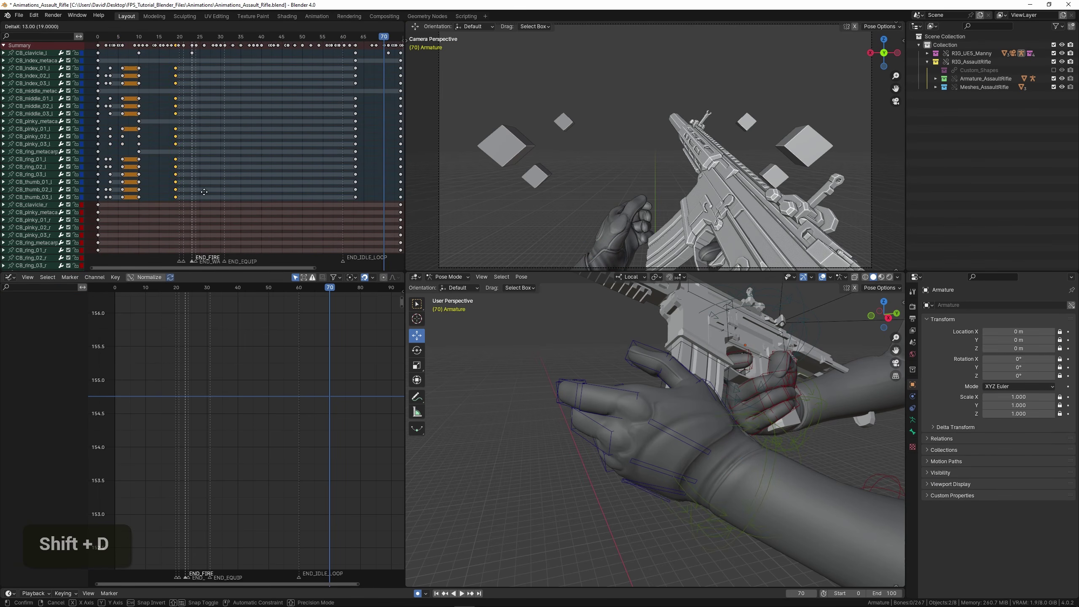
pyautogui.click(396, 196)
pyautogui.moveTo(366, 194); pyautogui.dragTo(251, 197, button='middle')
pyautogui.scroll(6, 250, 197)
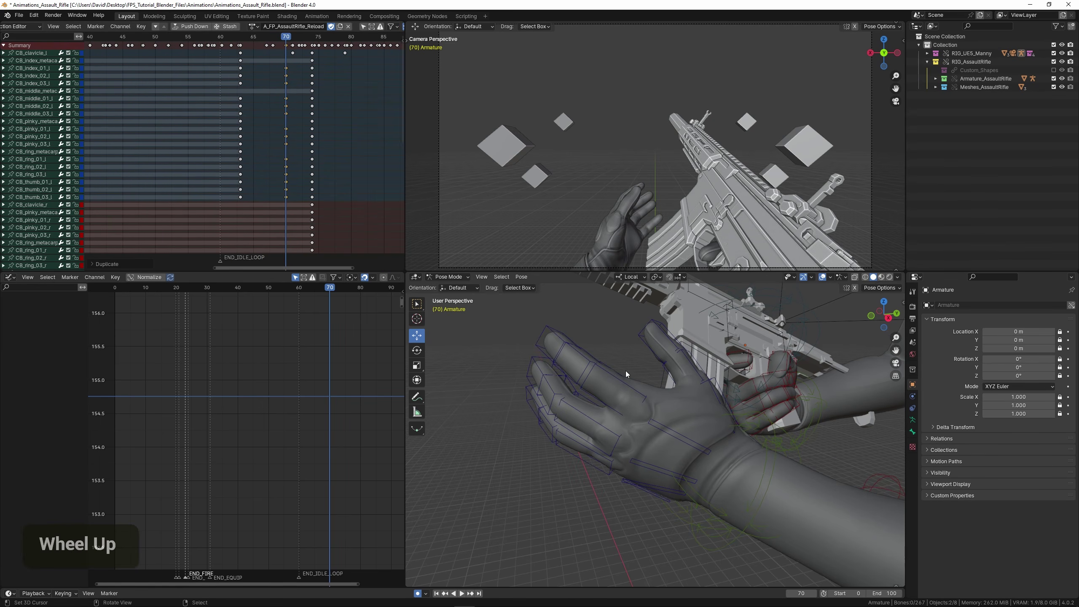
# Rotate CB_index_01_l about its local Z axis at frame 70 to adjust the index finger's base.
pyautogui.rightClick(614, 374)
pyautogui.press('KP_Decimal')
pyautogui.moveTo(610, 373); pyautogui.dragTo(573, 409, button='middle')
pyautogui.scroll(3, 734, 380)
pyautogui.keyDown('shift'); pyautogui.moveTo(734, 380); pyautogui.dragTo(666, 398, button='middle'); pyautogui.keyUp('shift')
pyautogui.press('r')
pyautogui.press('z')
pyautogui.click(592, 365)
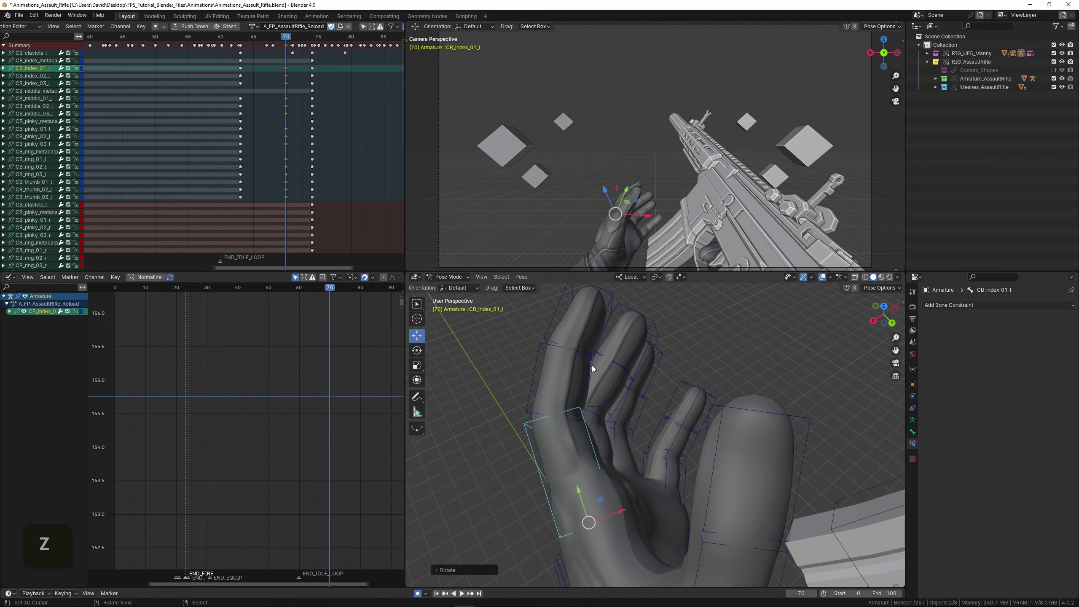
# Adjust the left index finger's upper joints about local Z, including CB_index_02_l, at frame 70.
pyautogui.rightClick(601, 355)
pyautogui.press('r')
pyautogui.press('z')
pyautogui.click(549, 354)
pyautogui.rightClick(547, 355)
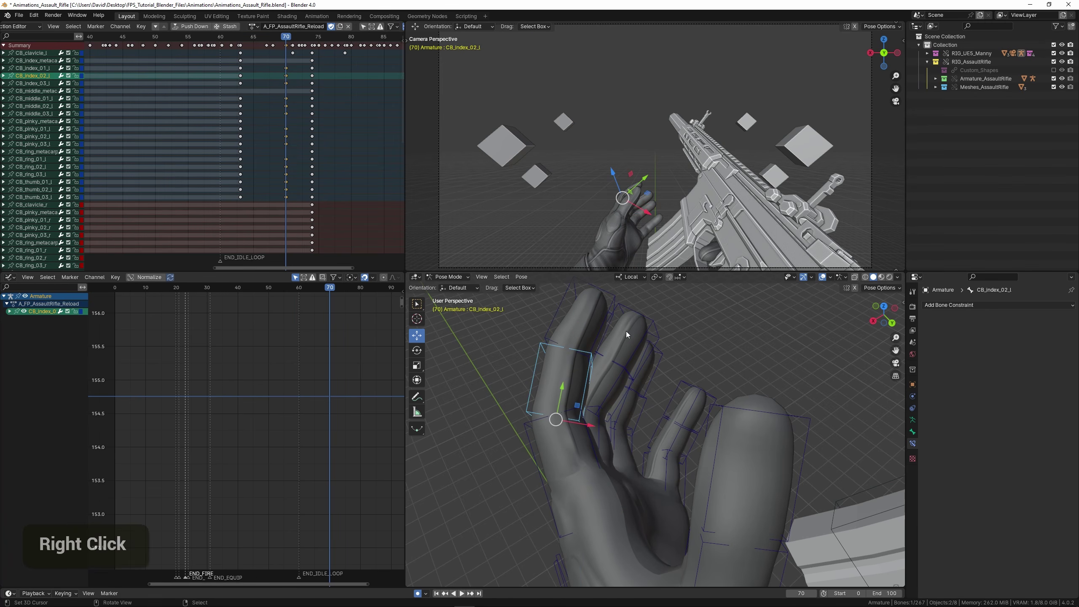
pyautogui.press('r')
pyautogui.press('z')
pyautogui.click(545, 384)
pyautogui.moveTo(543, 387); pyautogui.dragTo(584, 405, button='middle')
pyautogui.scroll(-3, 584, 405)
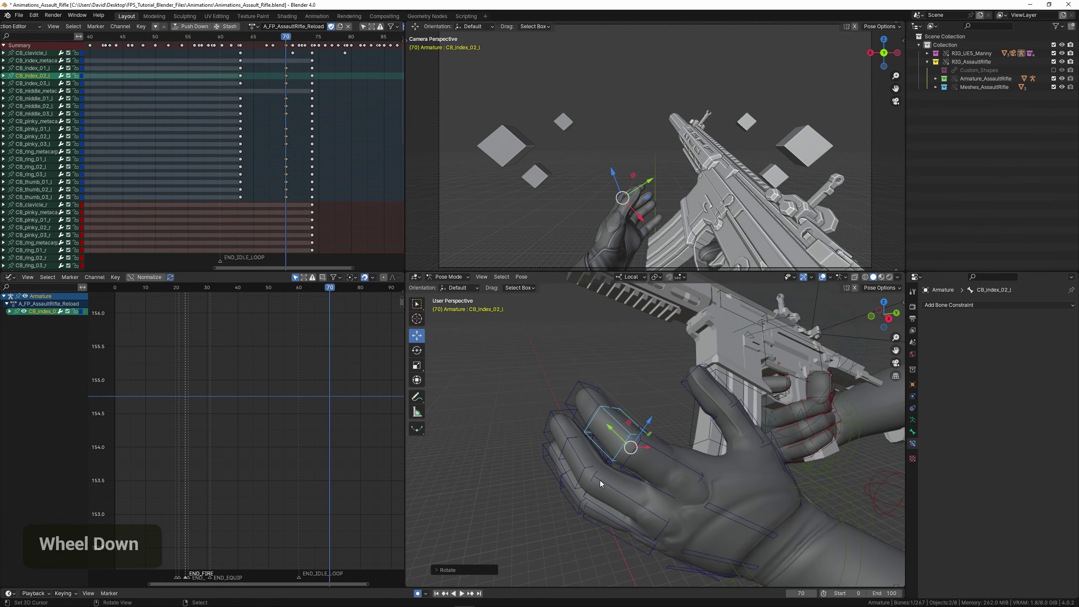
# Refine the index finger's bend by rotating CB_index_02_l about its local Z axis again.
pyautogui.rightClick(571, 442)
pyautogui.keyDown('shift'); pyautogui.moveTo(571, 443); pyautogui.dragTo(600, 452, button='middle'); pyautogui.keyUp('shift')
pyautogui.press('r')
pyautogui.press('z')
pyautogui.rightClick(645, 432)
pyautogui.rightClick(664, 393)
pyautogui.rightClick(672, 413)
pyautogui.press('r')
pyautogui.press('z')
pyautogui.click(632, 358)
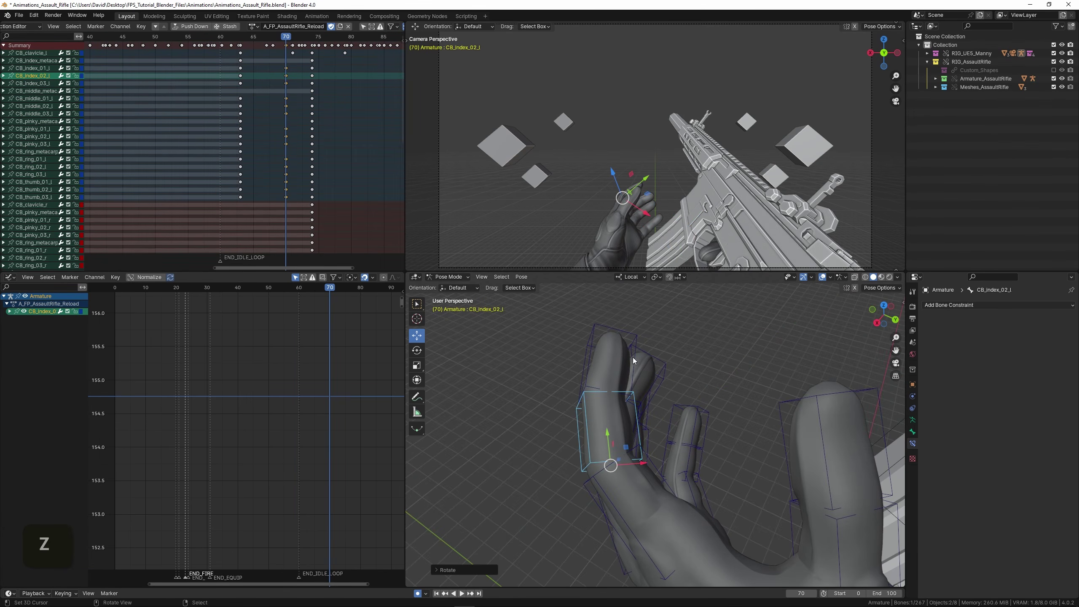
# Adjust the left hand's fingertip bends about local Z, including CB_middle_03_l, at frame 70.
pyautogui.rightClick(629, 359)
pyautogui.press('r')
pyautogui.press('z')
pyautogui.click(676, 364)
pyautogui.scroll(-3, 677, 364)
pyautogui.keyDown('shift'); pyautogui.moveTo(676, 425); pyautogui.dragTo(666, 366, button='middle'); pyautogui.keyUp('shift')
pyautogui.scroll(3, 624, 380)
pyautogui.rightClick(603, 364)
pyautogui.press('r')
pyautogui.press('z')
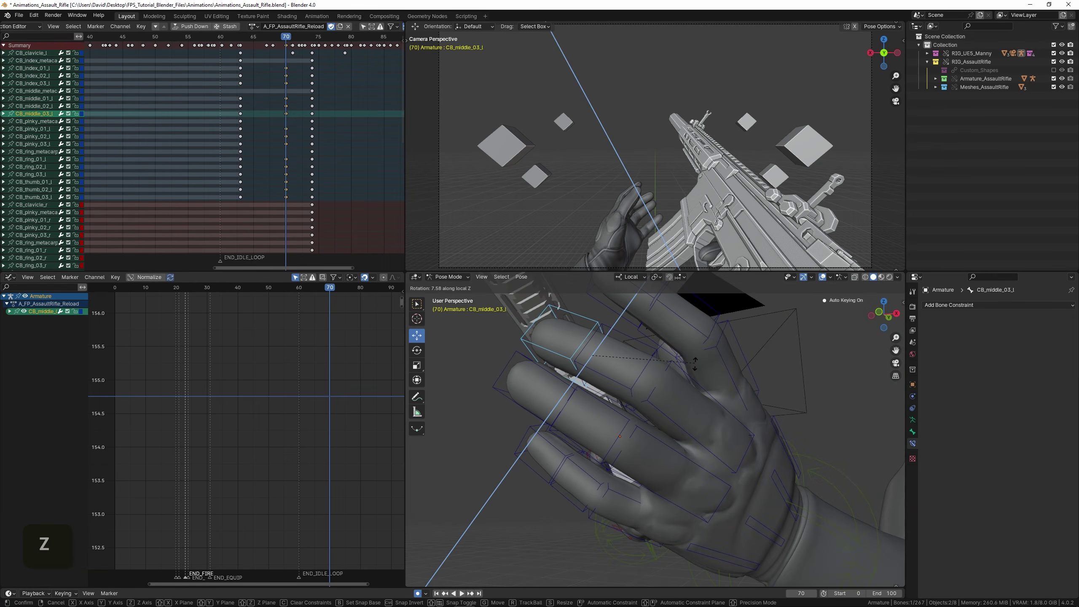
pyautogui.click(605, 383)
# Bend the left ring finger by rotating CB_ring_02_l about its local Z axis at frame 70.
pyautogui.rightClick(632, 429)
pyautogui.rightClick(665, 412)
pyautogui.rightClick(666, 409)
pyautogui.scroll(-2, 661, 416)
pyautogui.moveTo(655, 426); pyautogui.dragTo(706, 411, button='middle')
pyautogui.scroll(1, 706, 410)
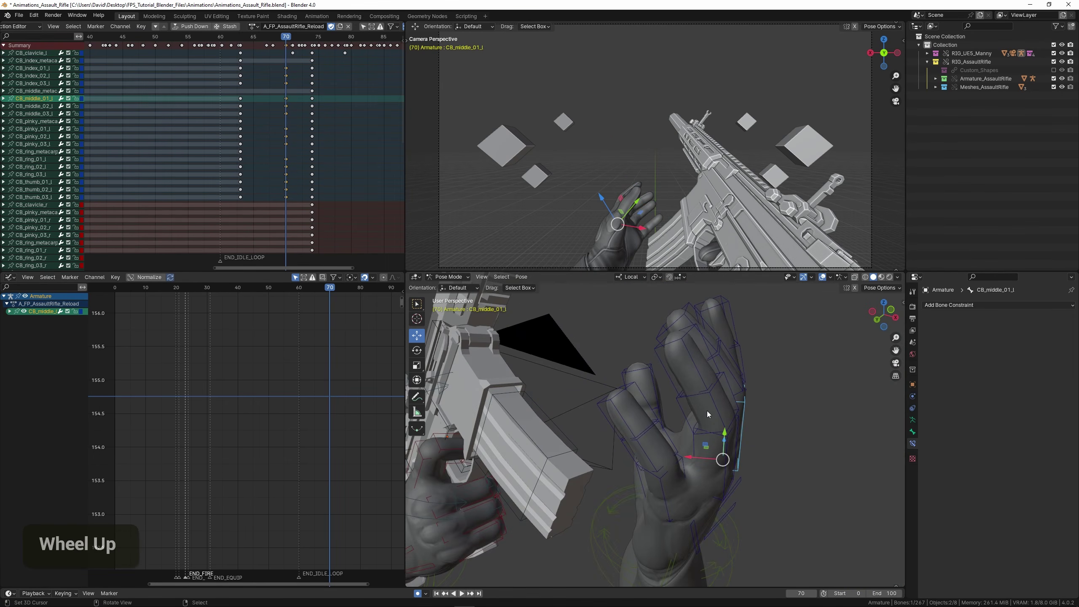
pyautogui.rightClick(709, 409)
pyautogui.rightClick(719, 459)
pyautogui.press('r')
pyautogui.press('z')
pyautogui.click(775, 384)
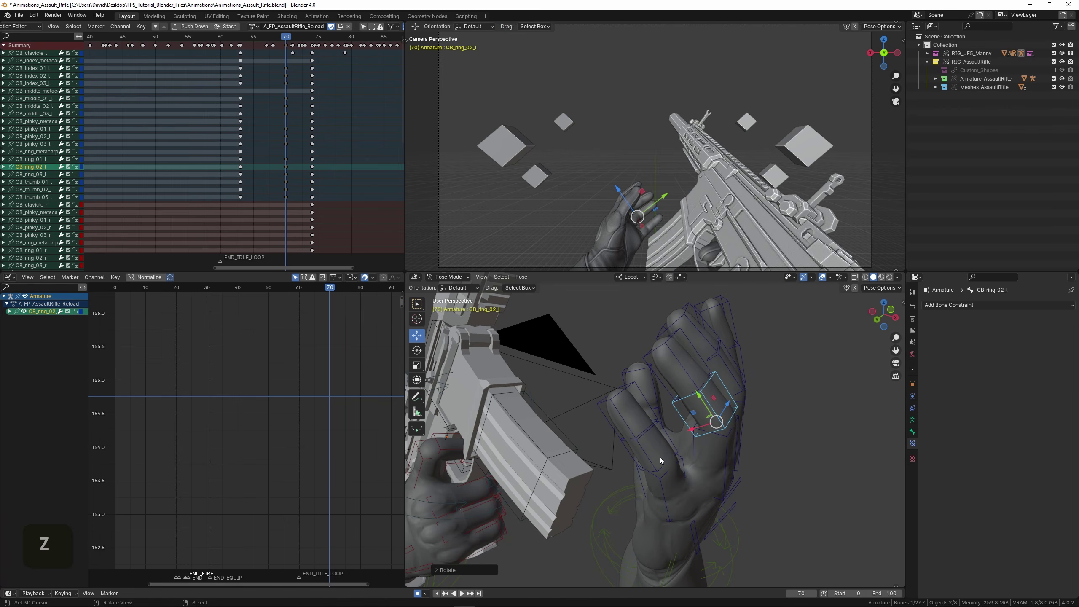
# Reshape the base of the left pinky at frame 70 with several rotations, including CB_pinky_01_l about its local Y axis.
pyautogui.rightClick(662, 459)
pyautogui.moveTo(696, 462); pyautogui.dragTo(683, 428, button='middle')
pyautogui.rightClick(673, 446)
pyautogui.press('r')
pyautogui.click(641, 460)
pyautogui.rightClick(664, 473)
pyautogui.press('r')
pyautogui.press('z')
pyautogui.click(673, 440)
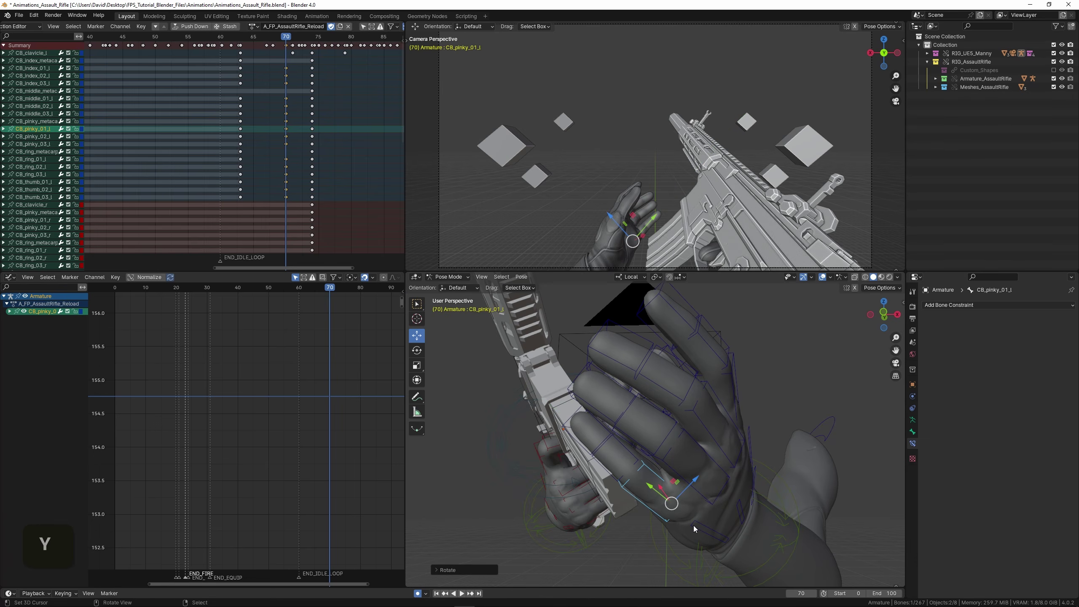
pyautogui.rightClick(693, 525)
pyautogui.press('r')
pyautogui.click(685, 447)
# Rotate CB_ring_01_l in several passes at frame 70 to reposition the left ring finger.
pyautogui.rightClick(659, 455)
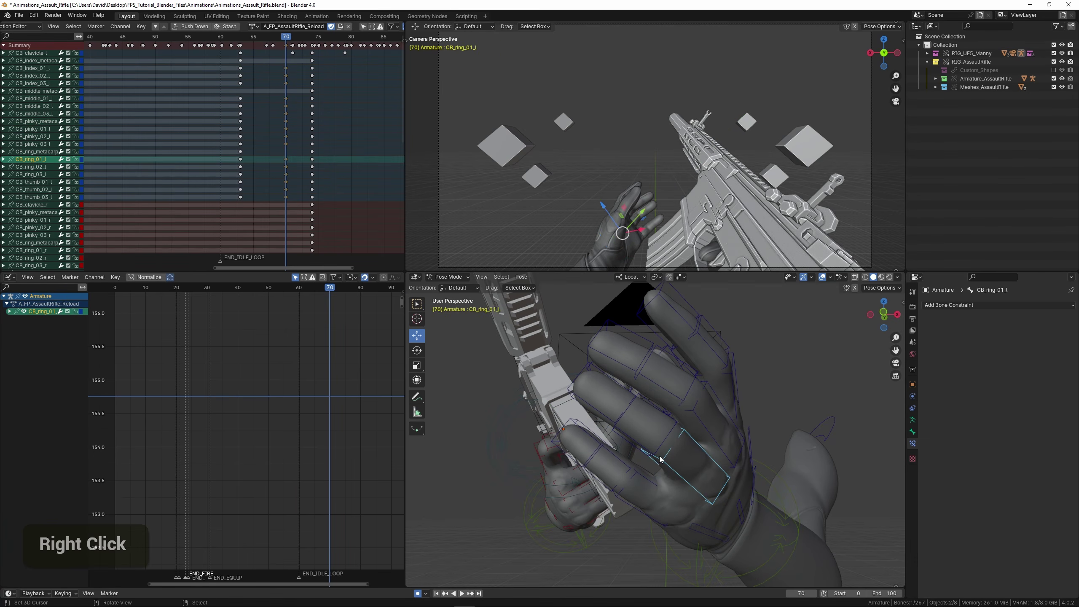
pyautogui.moveTo(660, 456); pyautogui.dragTo(651, 459, button='middle')
pyautogui.press('r')
pyautogui.click(713, 402)
pyautogui.moveTo(713, 402); pyautogui.dragTo(662, 472, button='middle')
pyautogui.press('r')
pyautogui.press('r')
pyautogui.press('y')
pyautogui.click(702, 433)
# Adjust the left pinky's curl by rotating CB_pinky_02_l and the fingertip bone about their local Z axes.
pyautogui.rightClick(662, 472)
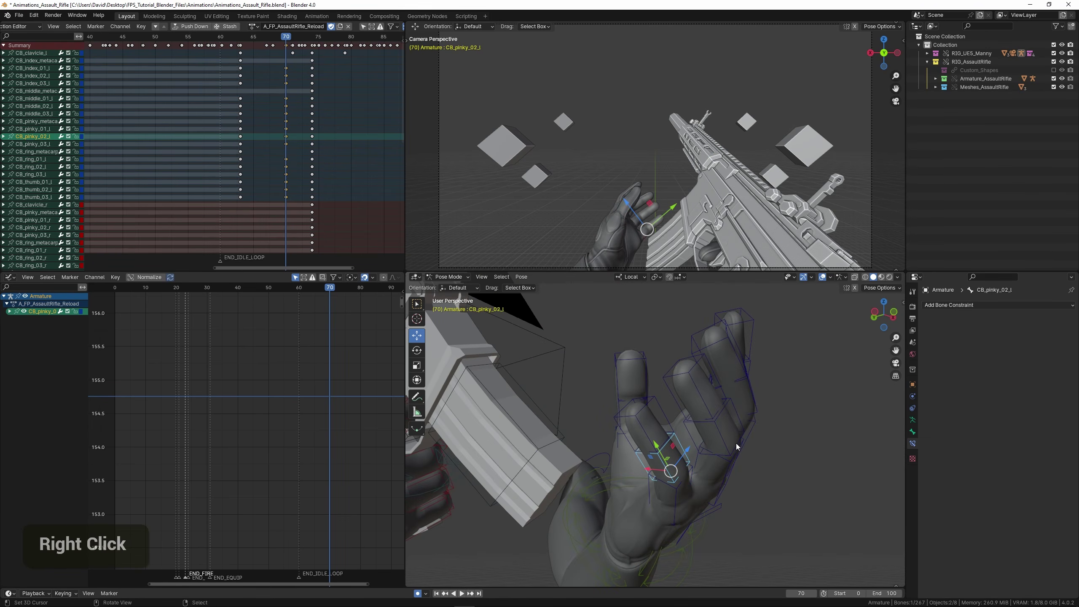
pyautogui.press('r')
pyautogui.press('z')
pyautogui.click(734, 436)
pyautogui.rightClick(653, 433)
pyautogui.press('r')
pyautogui.press('z')
pyautogui.click(747, 421)
# Rotate CB_pinky_01_l about its local Y axis and then freely to refine the pinky's direction, and save the file.
pyautogui.rightClick(684, 488)
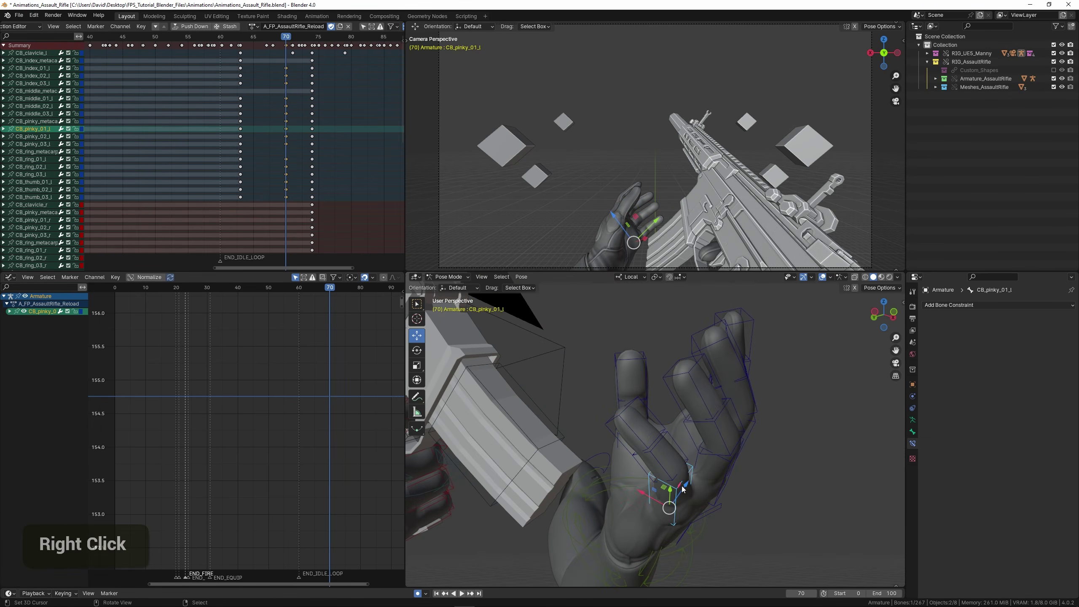
pyautogui.press('r')
pyautogui.press('y')
pyautogui.click(749, 453)
pyautogui.moveTo(749, 454); pyautogui.dragTo(667, 474, button='middle')
pyautogui.rightClick(673, 427)
pyautogui.rightClick(668, 474)
pyautogui.press('r')
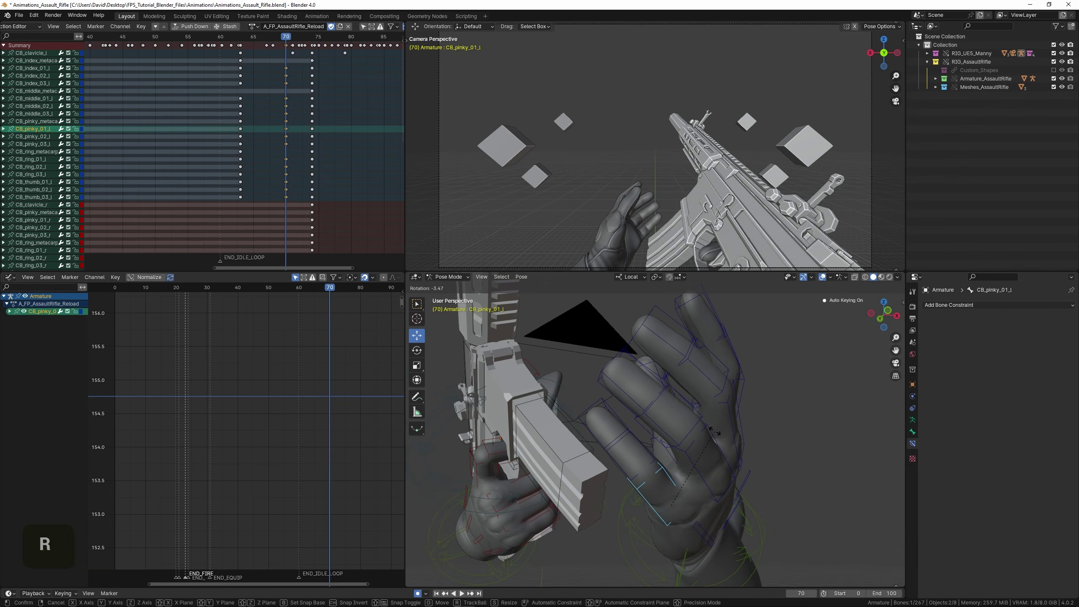
pyautogui.click(713, 432)
pyautogui.hotkey('ctrl', 's')
# Rotate CB_thumb_01_l at frame 70 to reposition the base of the left thumb.
pyautogui.scroll(-3, 713, 432)
pyautogui.moveTo(713, 432); pyautogui.dragTo(610, 433, button='middle')
pyautogui.rightClick(638, 425)
pyautogui.rightClick(600, 447)
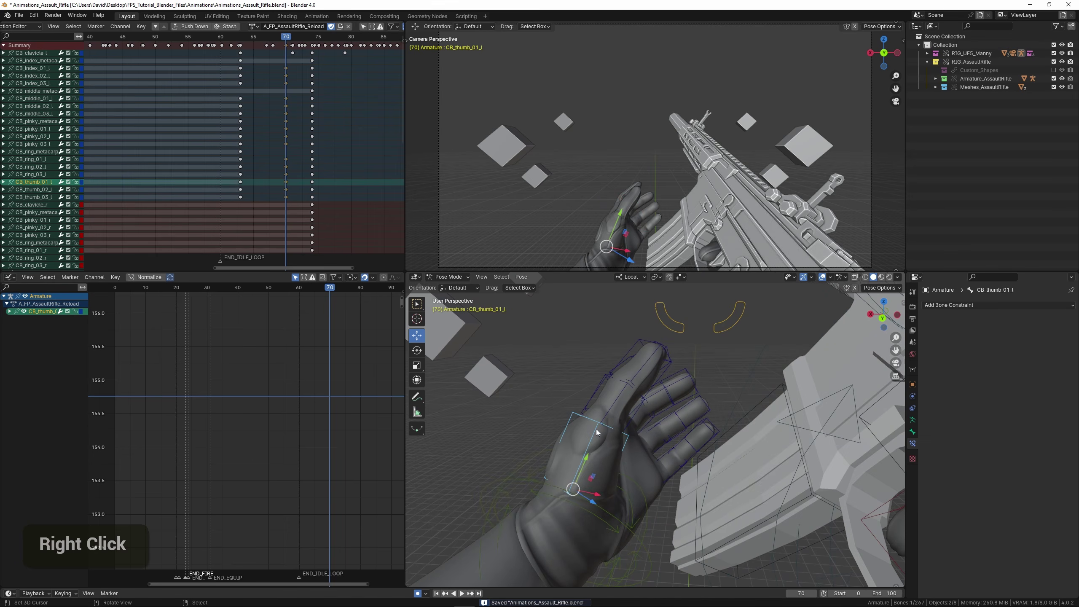
pyautogui.press('r')
pyautogui.click(608, 399)
# Rotate CB_thumb_02_l and CB_thumb_03_l about their local Z axes to straighten the left thumb.
pyautogui.rightClick(610, 385)
pyautogui.press('r')
pyautogui.press('z')
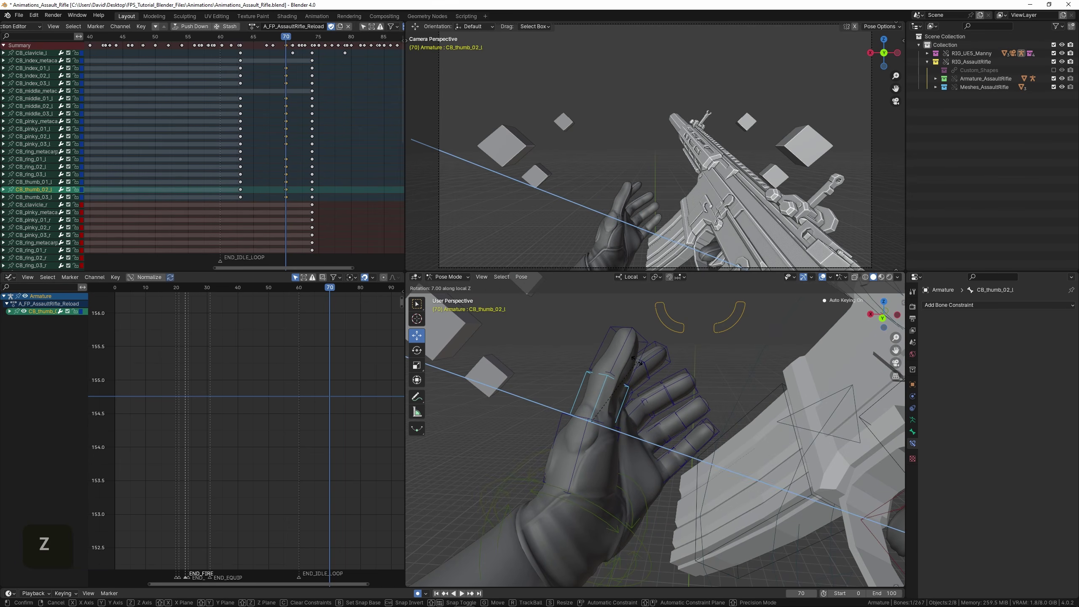
pyautogui.click(615, 353)
pyautogui.rightClick(618, 348)
pyautogui.press('r')
pyautogui.press('z')
pyautogui.click(678, 329)
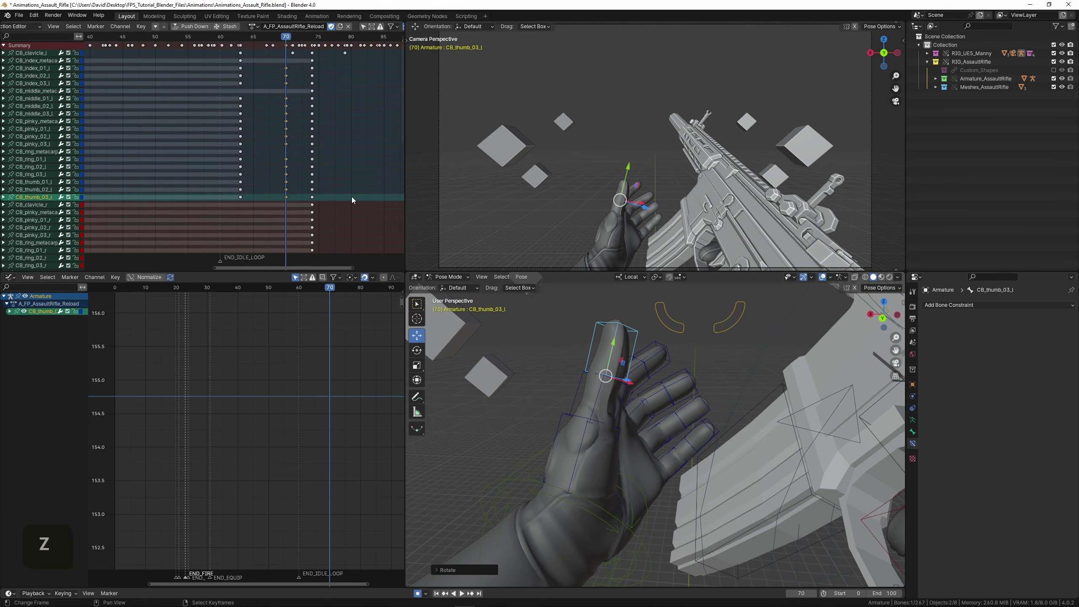
# Duplicate the left finger keys from frame 70 to frame 73 and play back the hand's return to the rifle.
pyautogui.press('space')
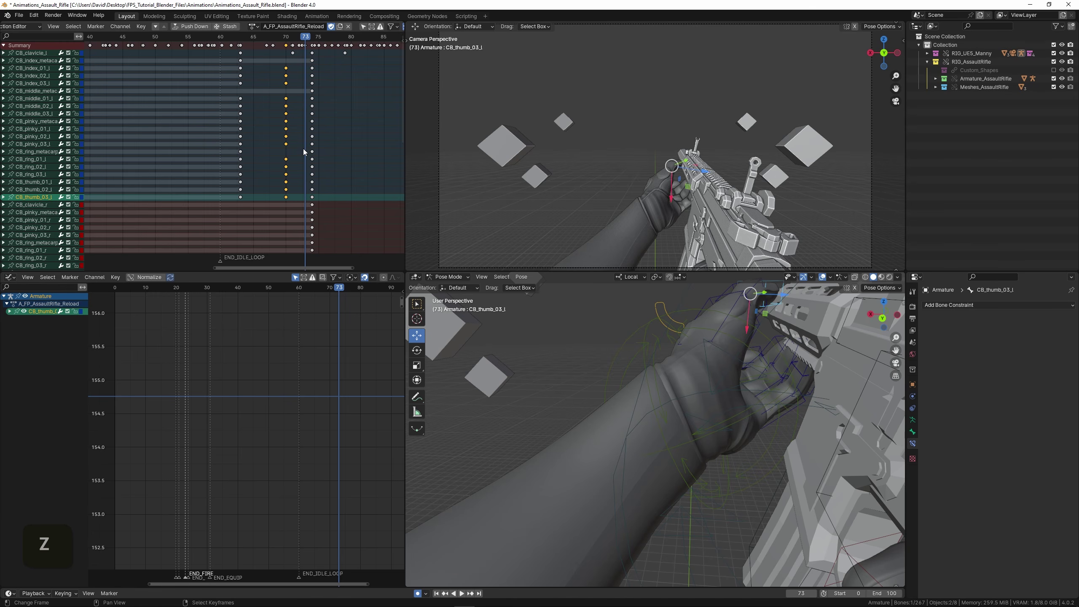
pyautogui.moveTo(304, 151); pyautogui.dragTo(254, 151, button='middle')
pyautogui.scroll(3, 245, 144)
pyautogui.rightClick(217, 90)
pyautogui.press('b')
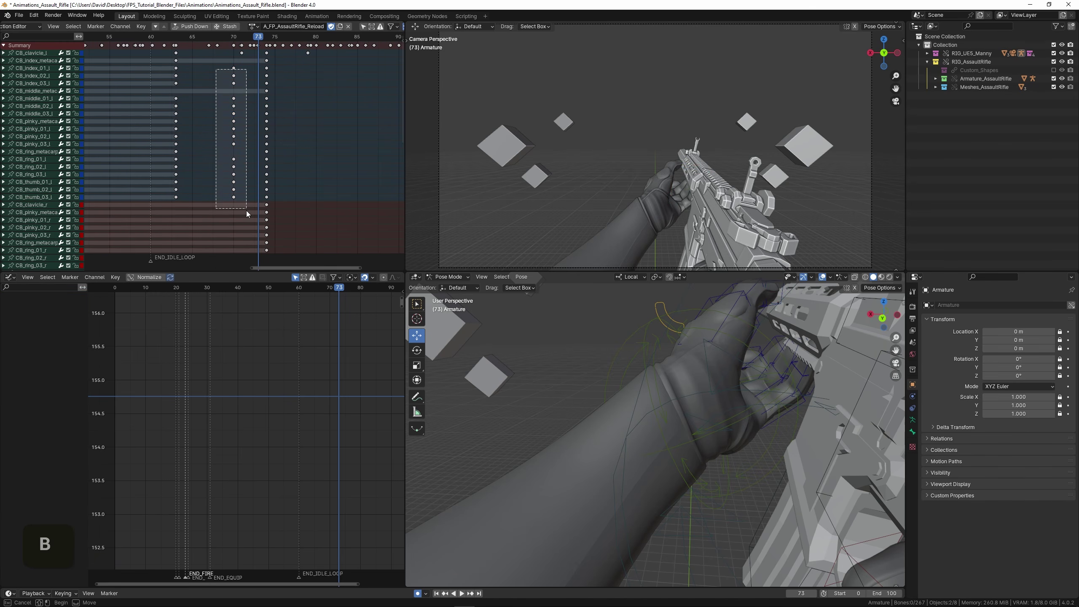
pyautogui.moveTo(248, 213); pyautogui.dragTo(248, 210)
pyautogui.scroll(1, 248, 211)
pyautogui.hotkey('shift', 'd')
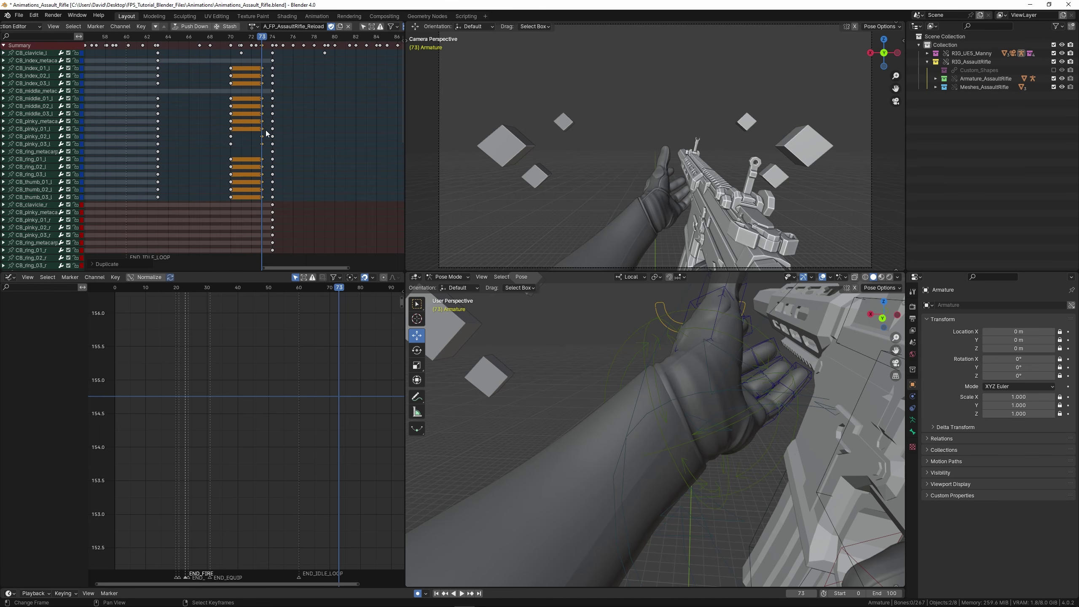
pyautogui.press('space')
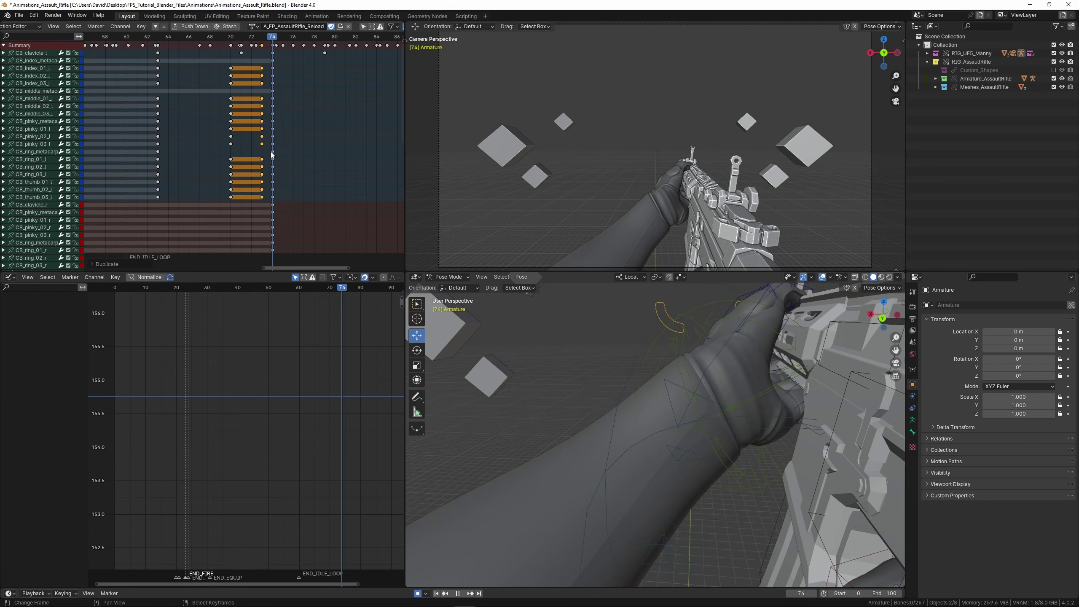
# Shift the left finger keys at frames 73 and 74 to frames 74 and 76, spacing the open pose and the regrip.
pyautogui.rightClick(268, 70)
pyautogui.press('b')
pyautogui.moveTo(261, 66); pyautogui.dragTo(269, 97)
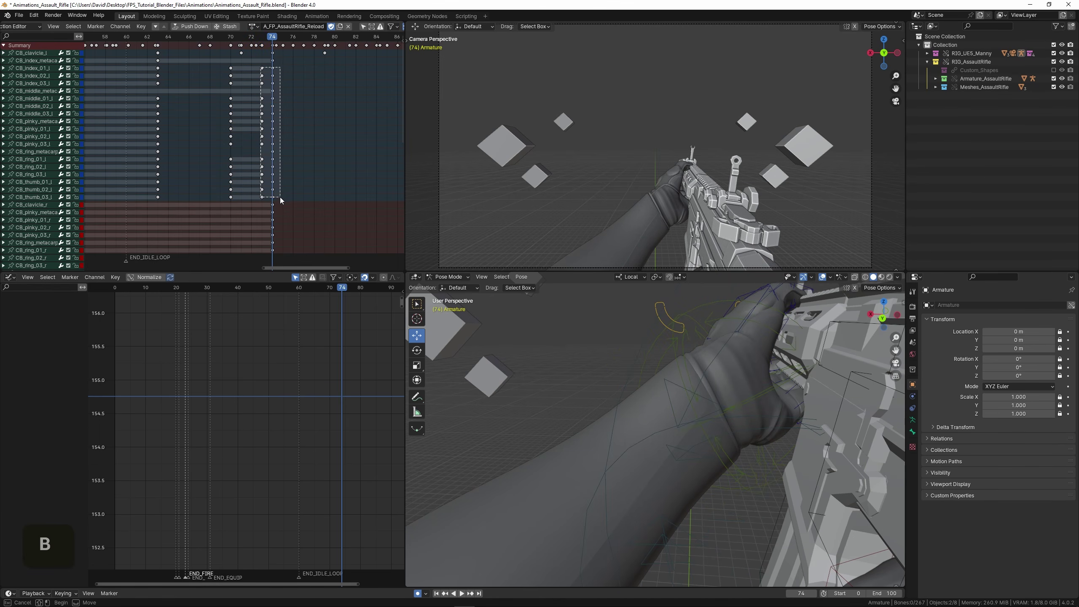
pyautogui.press('g')
pyautogui.moveTo(280, 200); pyautogui.dragTo(251, 76)
pyautogui.doubleClick(293, 187)
pyautogui.rightClick(275, 77)
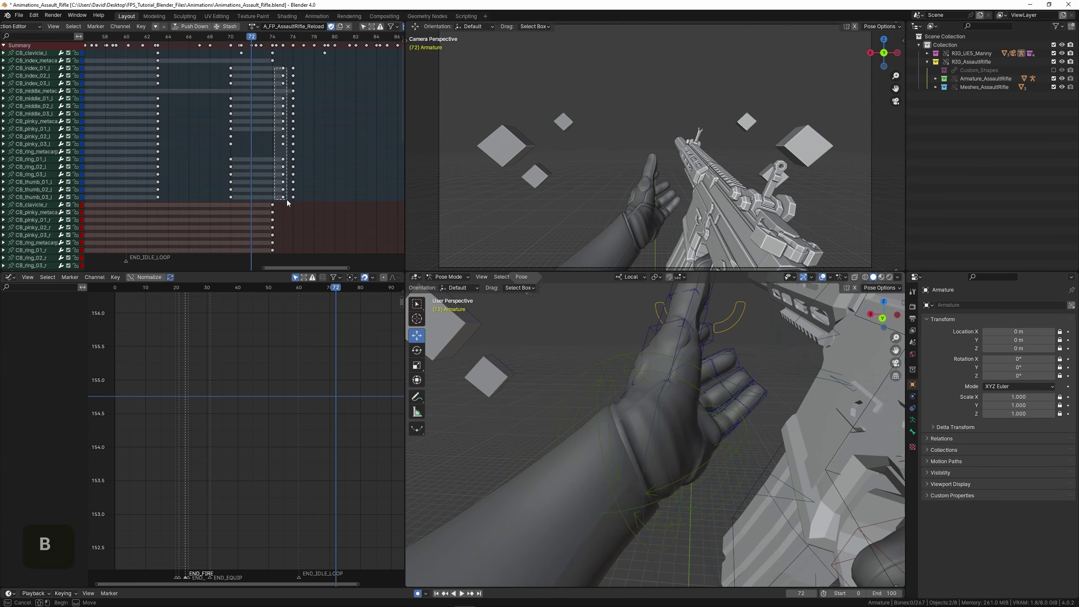
pyautogui.moveTo(261, 171)
pyautogui.mouseDown()
pyautogui.moveTo(301, 167)
pyautogui.moveTo(273, 172)
pyautogui.mouseUp()
# Examine the left fingers closing around the handguard from several angles and play back the release and regrip.
pyautogui.moveTo(688, 374); pyautogui.dragTo(629, 383, button='middle')
pyautogui.moveTo(629, 382)
pyautogui.keyDown('shift'); pyautogui.mouseDown(button='middle')
pyautogui.moveTo(662, 378)
pyautogui.moveTo(595, 370)
pyautogui.moveTo(612, 370)
pyautogui.mouseUp(button='middle'); pyautogui.keyUp('shift')
pyautogui.moveTo(611, 370); pyautogui.dragTo(588, 363, button='middle')
pyautogui.moveTo(288, 170)
pyautogui.mouseDown()
pyautogui.moveTo(299, 168)
pyautogui.moveTo(282, 172)
pyautogui.mouseUp()
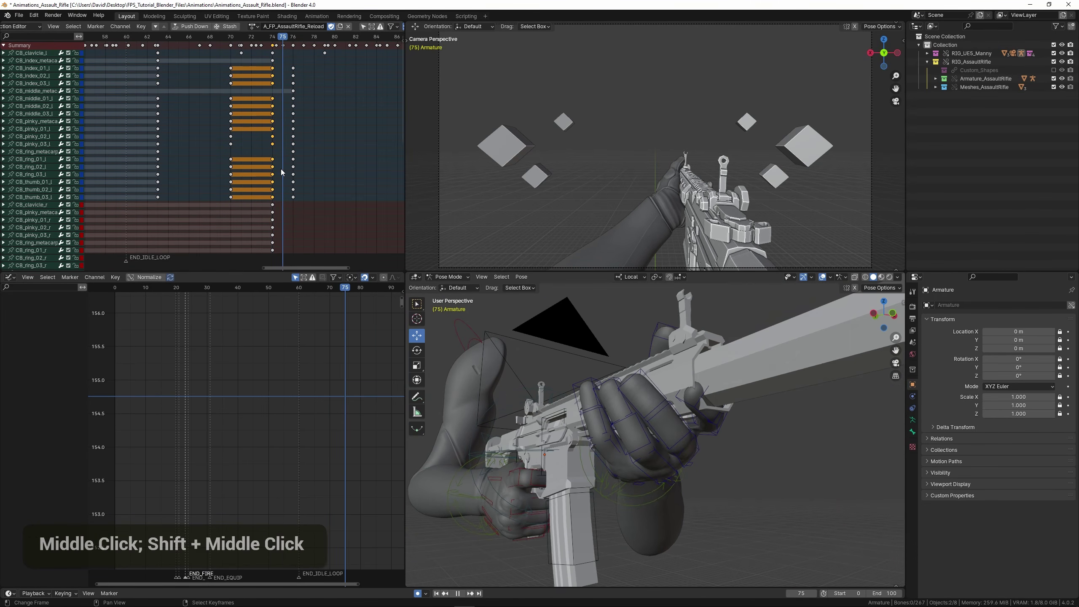
pyautogui.moveTo(600, 368); pyautogui.dragTo(684, 394, button='middle')
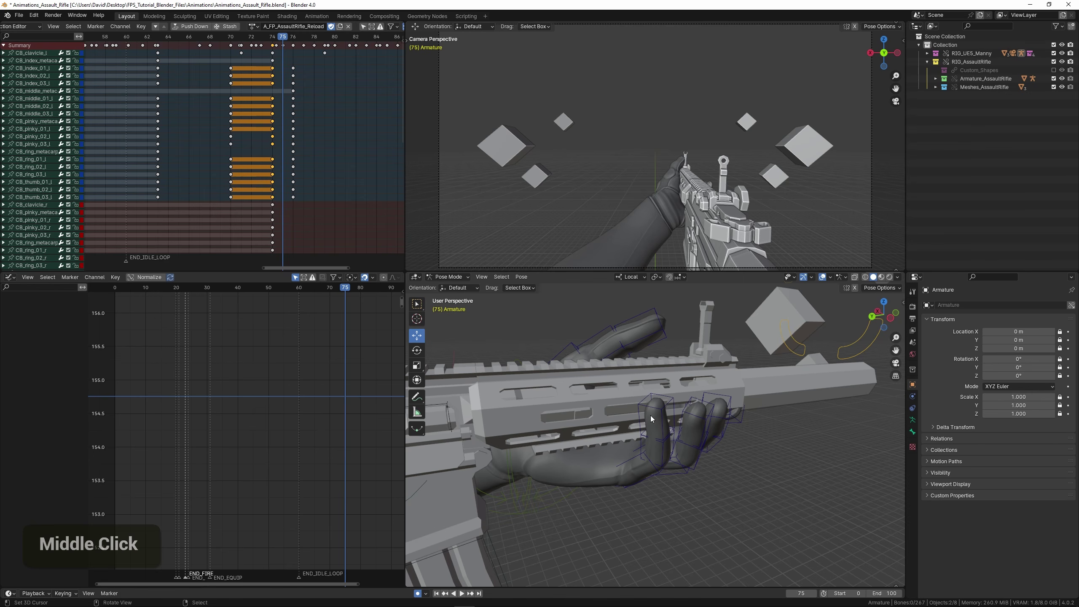
pyautogui.press('space')
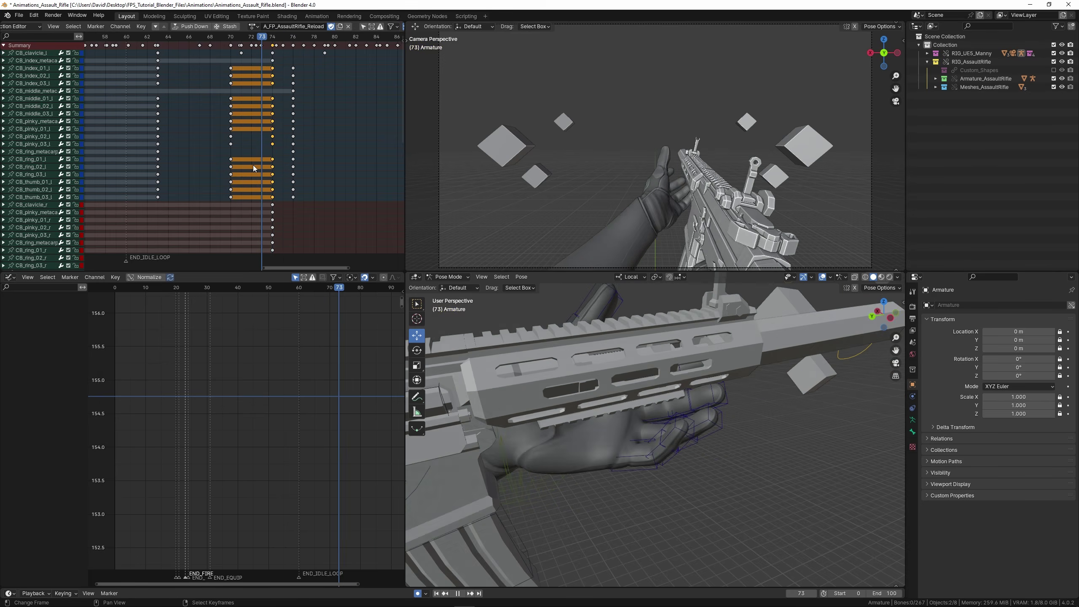
pyautogui.moveTo(305, 167); pyautogui.dragTo(192, 168)
pyautogui.press('space')
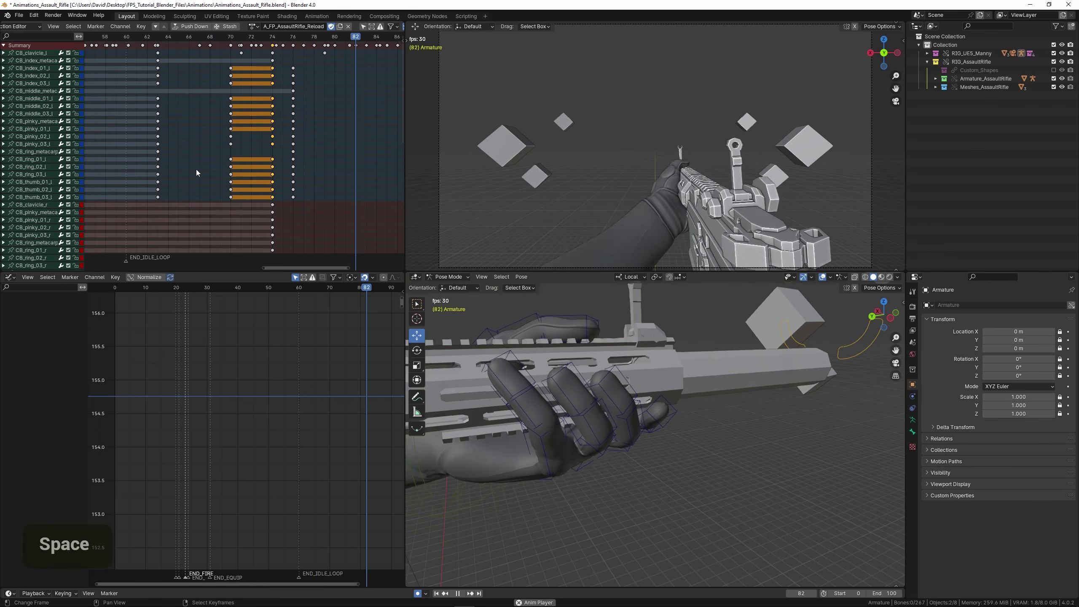
pyautogui.scroll(-3, 150, 157)
pyautogui.press('space')
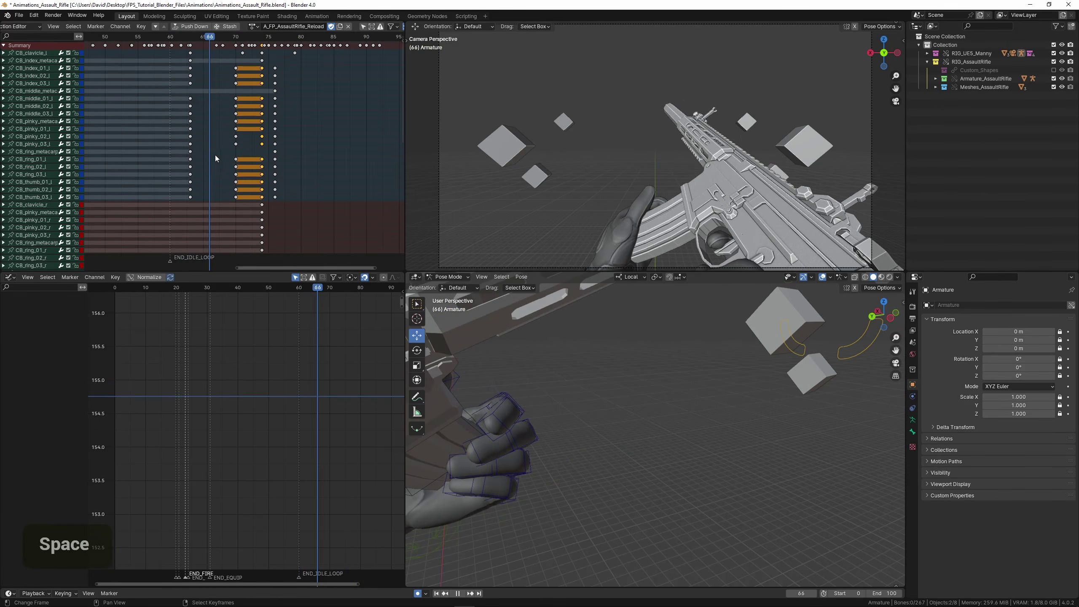
pyautogui.press('space')
# Duplicate the left finger keys from frame 63 to frame 67.
pyautogui.scroll(1, 203, 136)
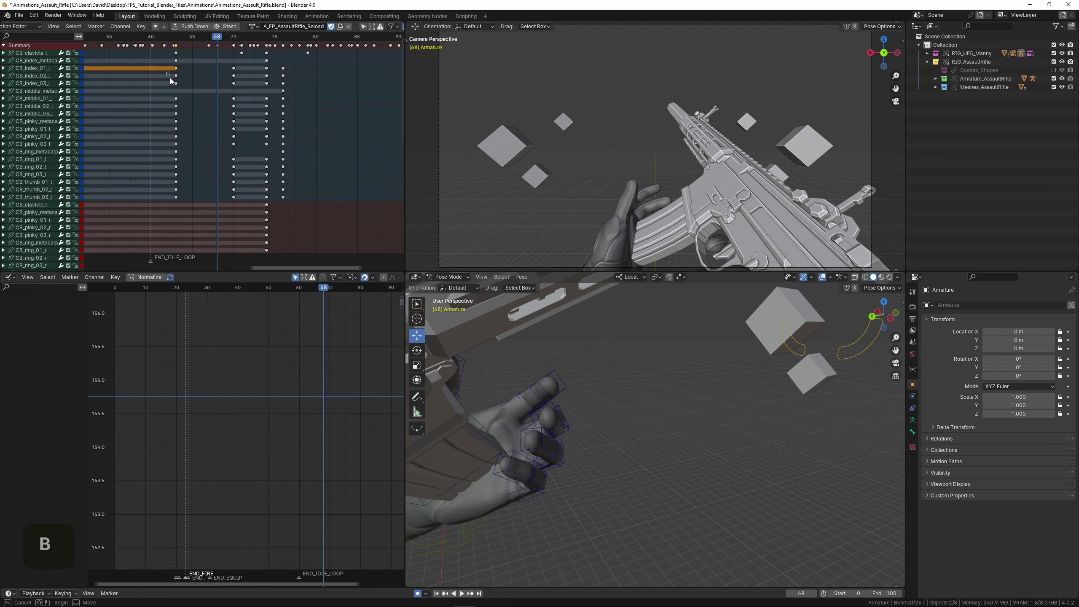
pyautogui.hotkey('shift', 'd')
pyautogui.moveTo(201, 217); pyautogui.dragTo(214, 182)
pyautogui.click(207, 195)
# Rotate CB_thumb_03_l and CB_thumb_02_l about their local Z axes at frame 67 to reshape the thumb on the magazine.
pyautogui.keyDown('shift'); pyautogui.moveTo(518, 430); pyautogui.dragTo(654, 410, button='middle'); pyautogui.keyUp('shift')
pyautogui.keyDown('shift'); pyautogui.moveTo(654, 410); pyautogui.dragTo(564, 401, button='middle'); pyautogui.keyUp('shift')
pyautogui.rightClick(565, 399)
pyautogui.press('r')
pyautogui.press('z')
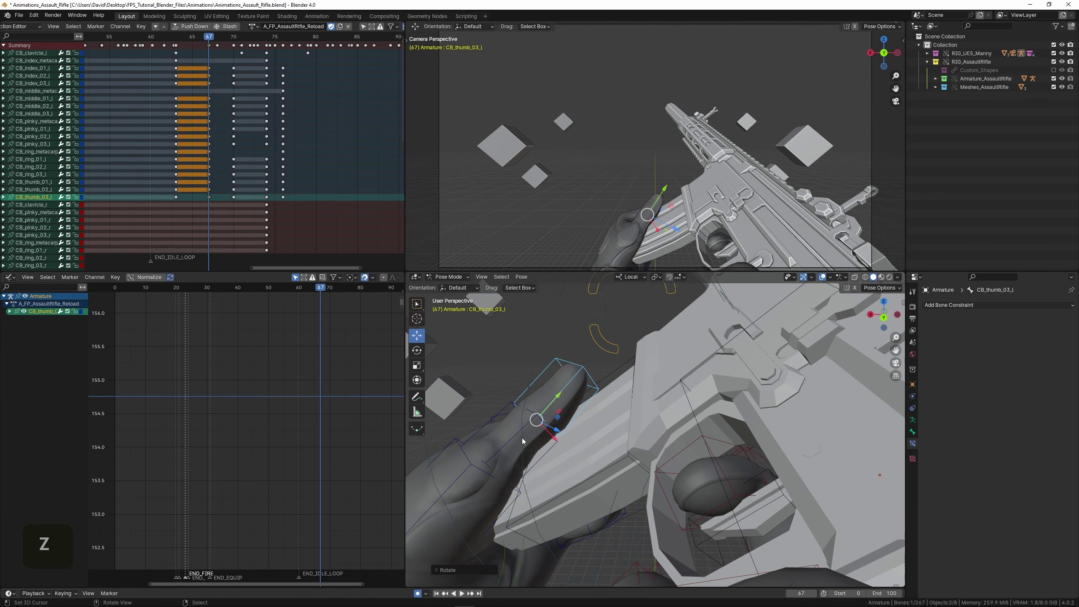
pyautogui.press('r')
pyautogui.press('z')
pyautogui.click(569, 366)
pyautogui.press('r')
pyautogui.press('z')
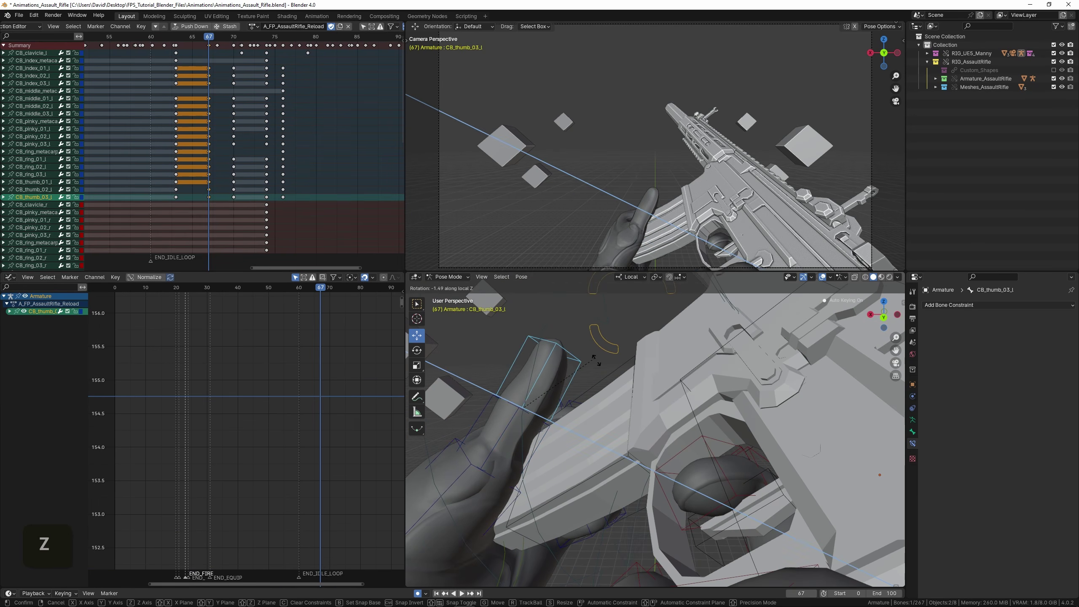
pyautogui.keyDown('shift'); pyautogui.moveTo(550, 409); pyautogui.dragTo(593, 402, button='middle'); pyautogui.keyUp('shift')
pyautogui.moveTo(168, 143); pyautogui.dragTo(212, 157)
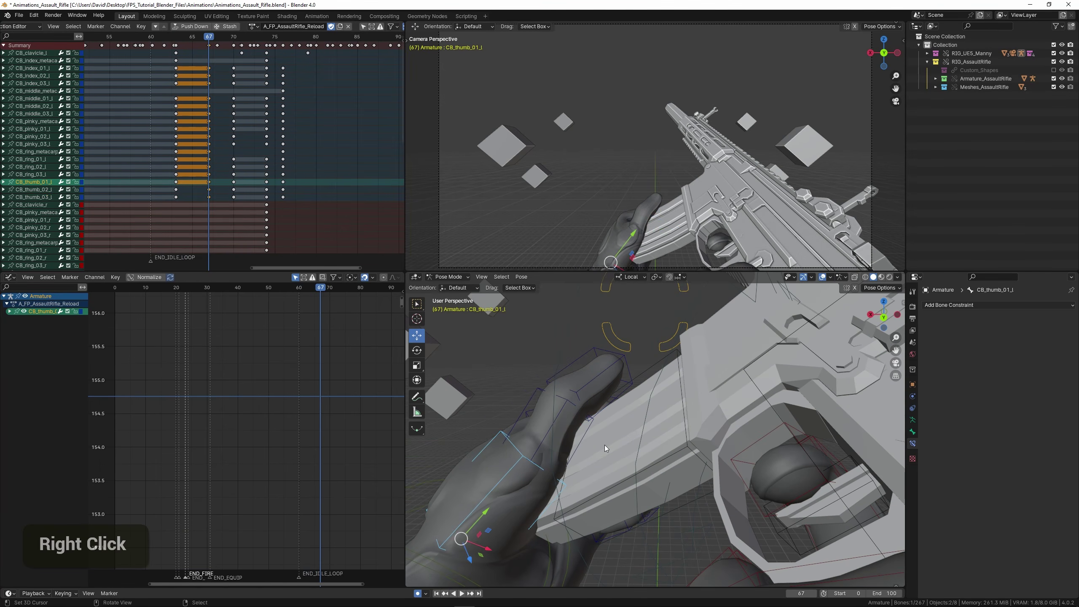
# Rotate CB_thumb_01_l, CB_thumb_02_l and CB_thumb_03_l about their local Z axes to fit the left thumb against the magazine.
pyautogui.press('r')
pyautogui.press('z')
pyautogui.click(614, 400)
pyautogui.rightClick(533, 400)
pyautogui.press('r')
pyautogui.press('z')
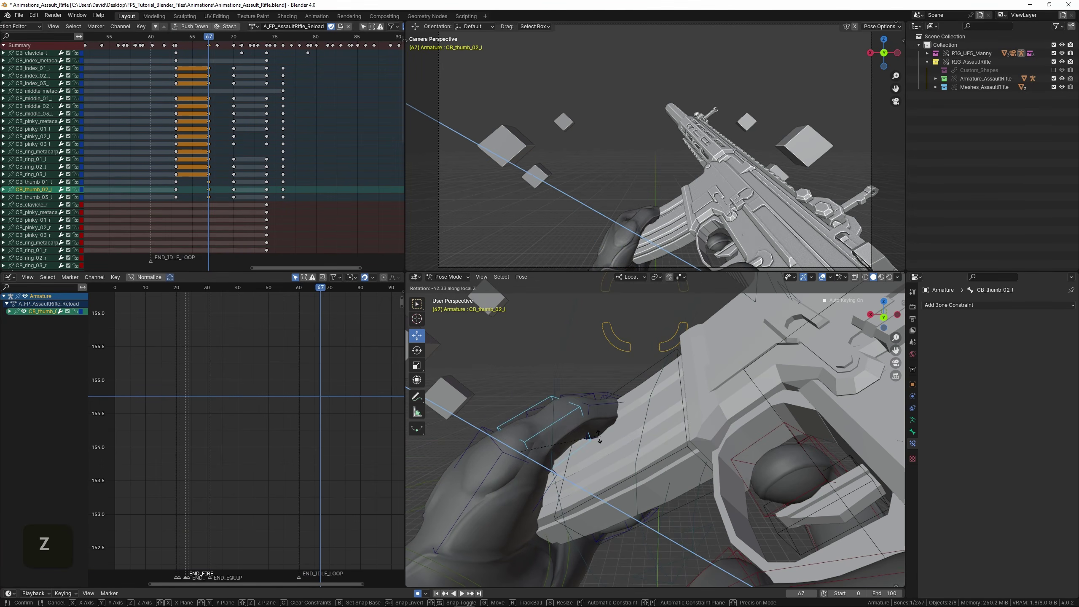
pyautogui.click(599, 436)
pyautogui.rightClick(622, 402)
pyautogui.press('r')
pyautogui.press('z')
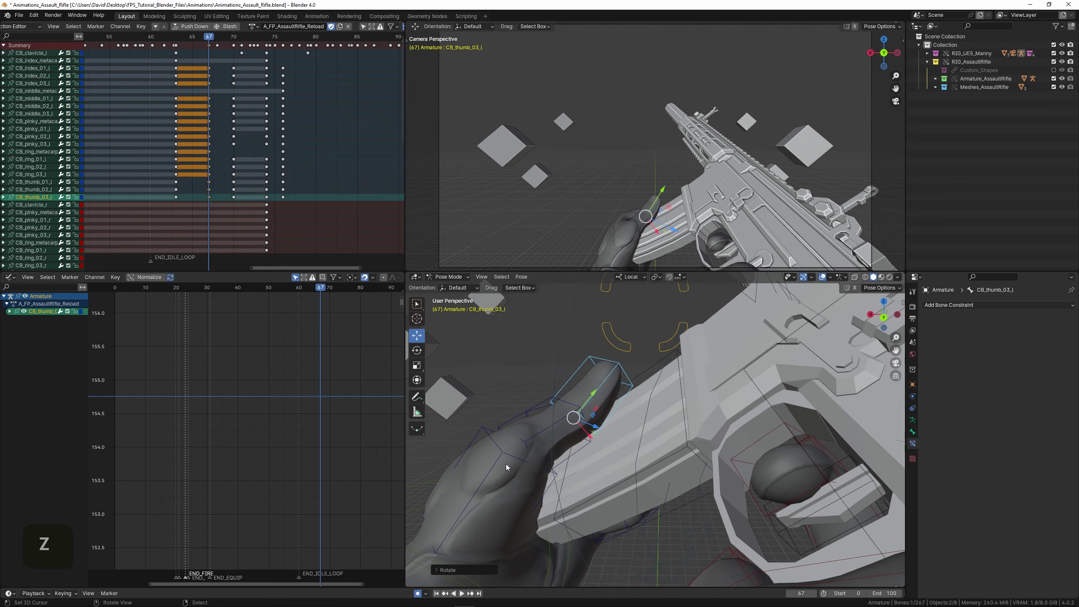
# Refine the left thumb's bend at frame 67 with further local Z rotations of its bones, including CB_thumb_02_l.
pyautogui.rightClick(506, 464)
pyautogui.press('r')
pyautogui.press('z')
pyautogui.click(589, 434)
pyautogui.rightClick(585, 412)
pyautogui.press('r')
pyautogui.press('z')
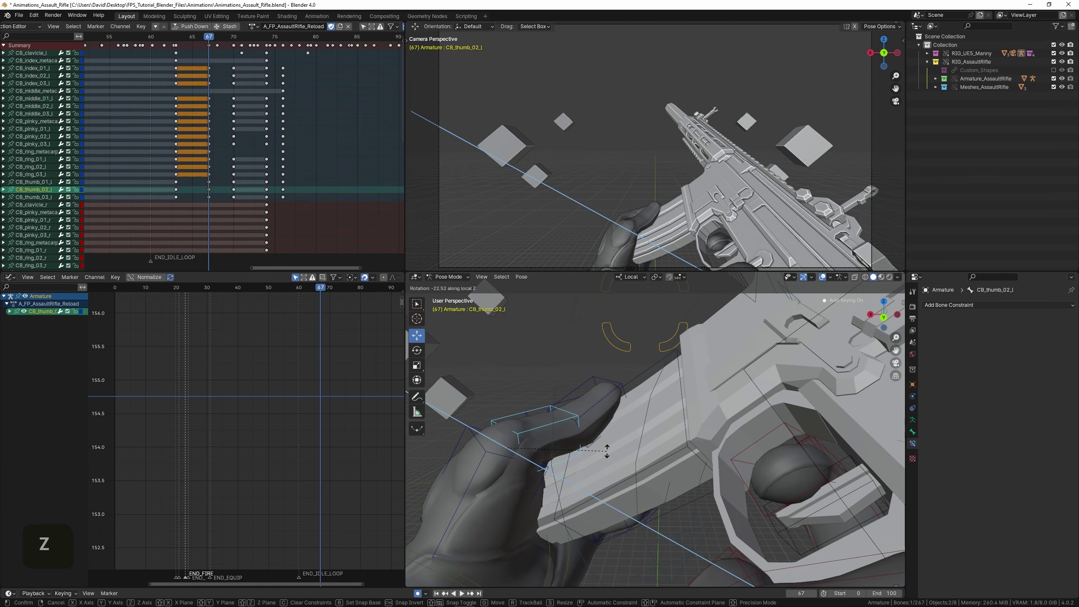
# Move the three left thumb bones' keys from frame 70 to frame 72.
pyautogui.press('space')
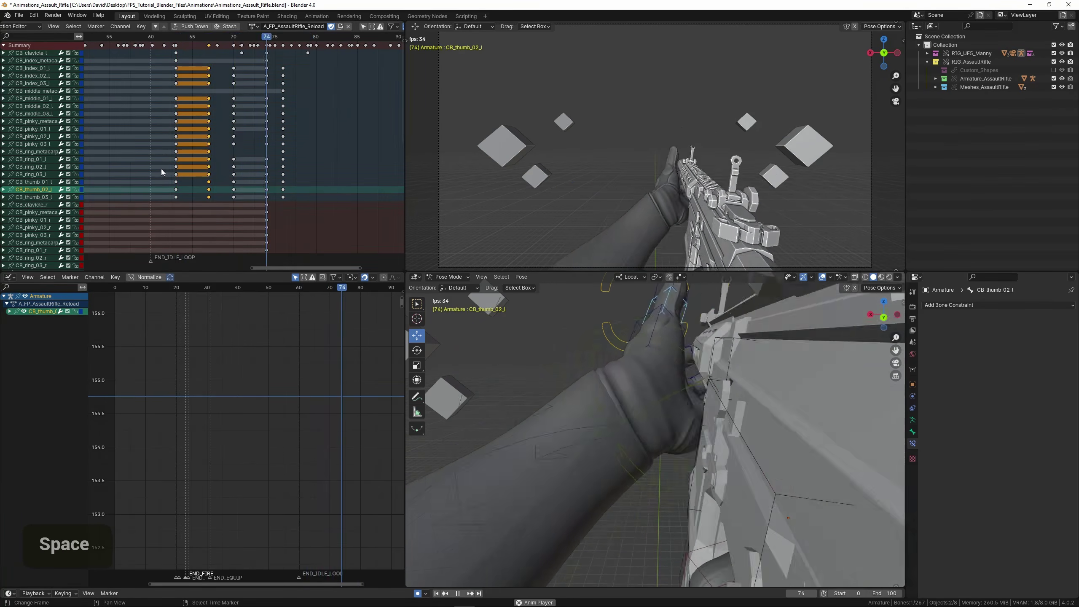
pyautogui.moveTo(163, 169); pyautogui.dragTo(226, 184)
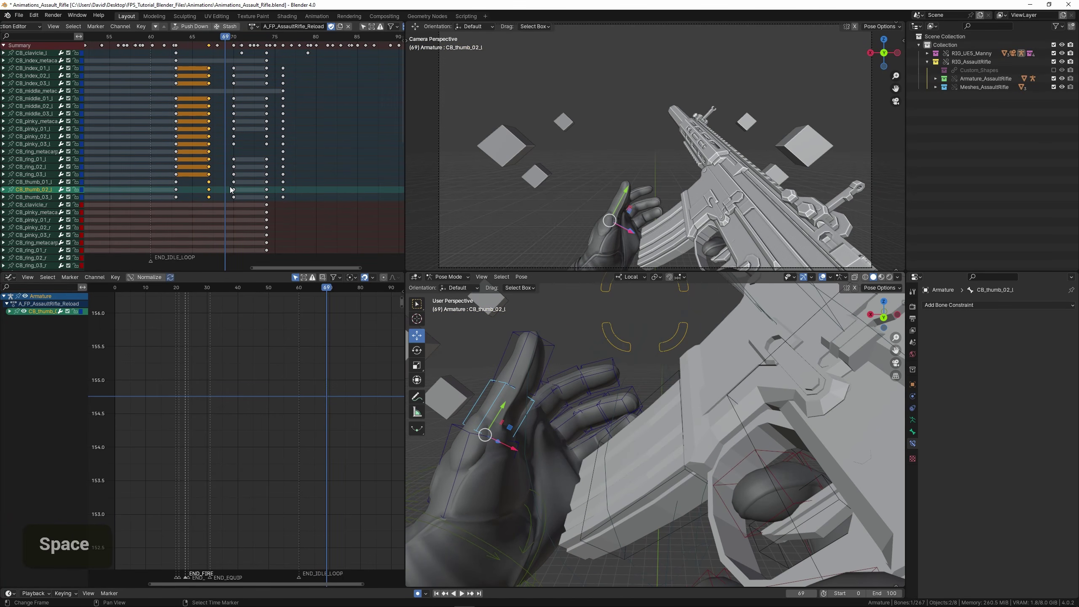
pyautogui.rightClick(232, 183)
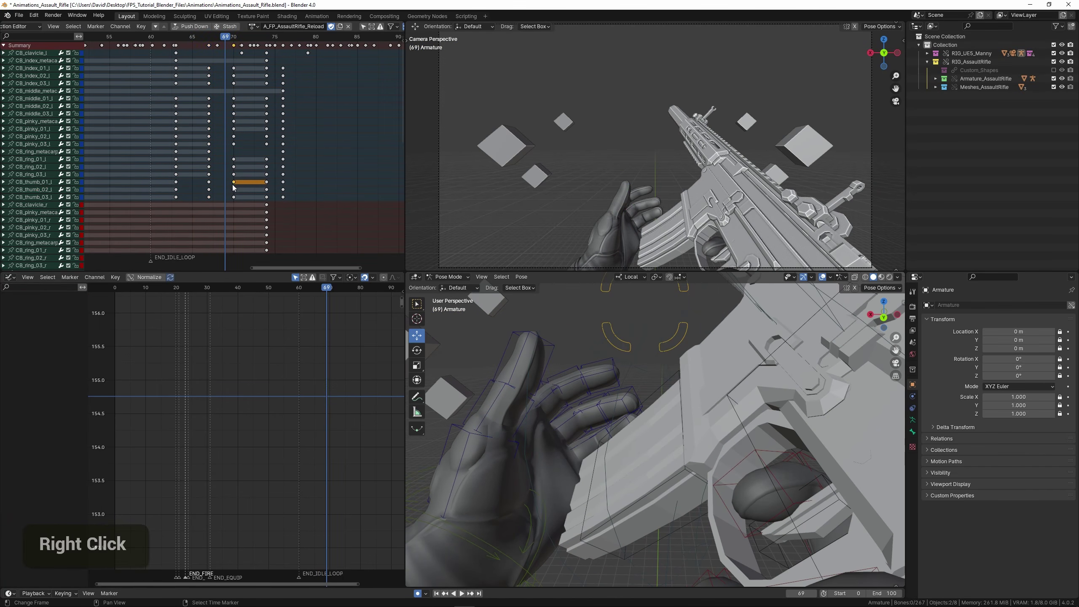
pyautogui.click(247, 210)
pyautogui.moveTo(213, 202); pyautogui.dragTo(314, 214)
pyautogui.click(133, 182)
# Play back the whole reload in the maximised camera view and save the file.
pyautogui.press('space')
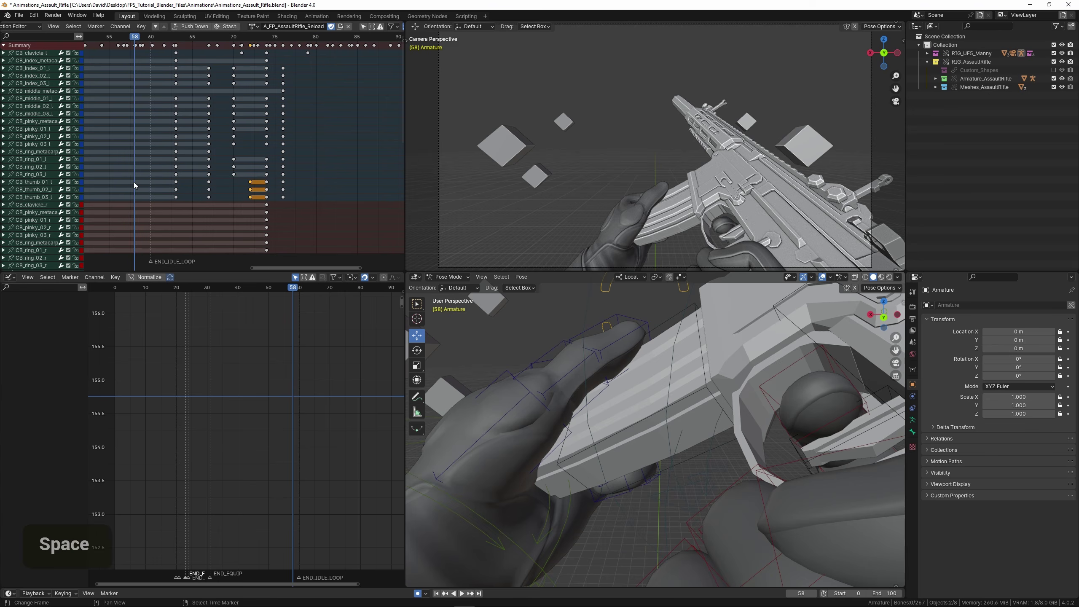
pyautogui.scroll(-3, 158, 176)
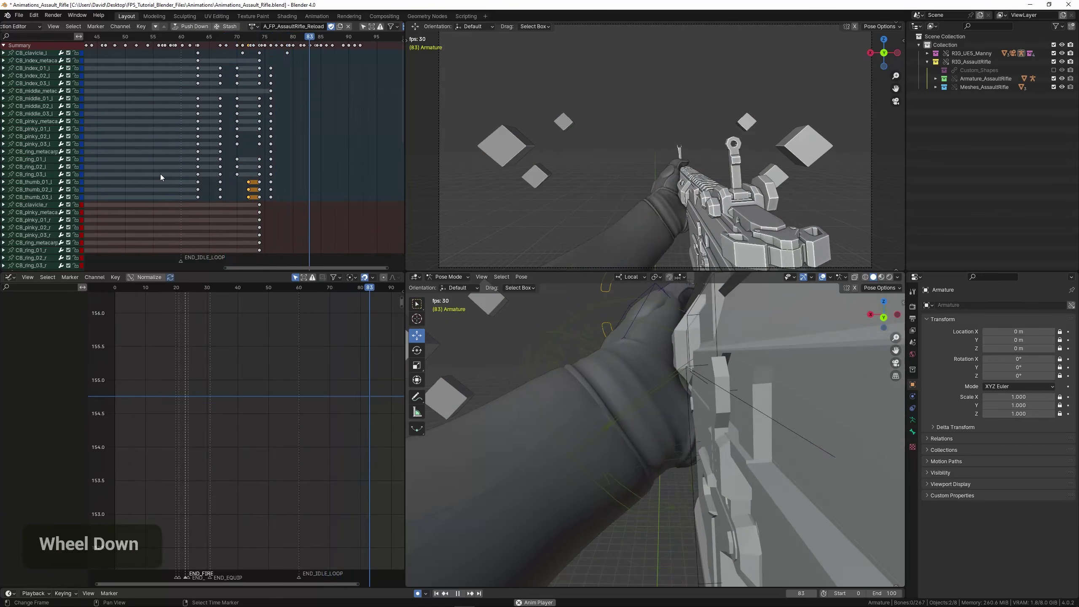
pyautogui.hotkey('ctrl', 'space')
pyautogui.hotkey('ctrl', 's')
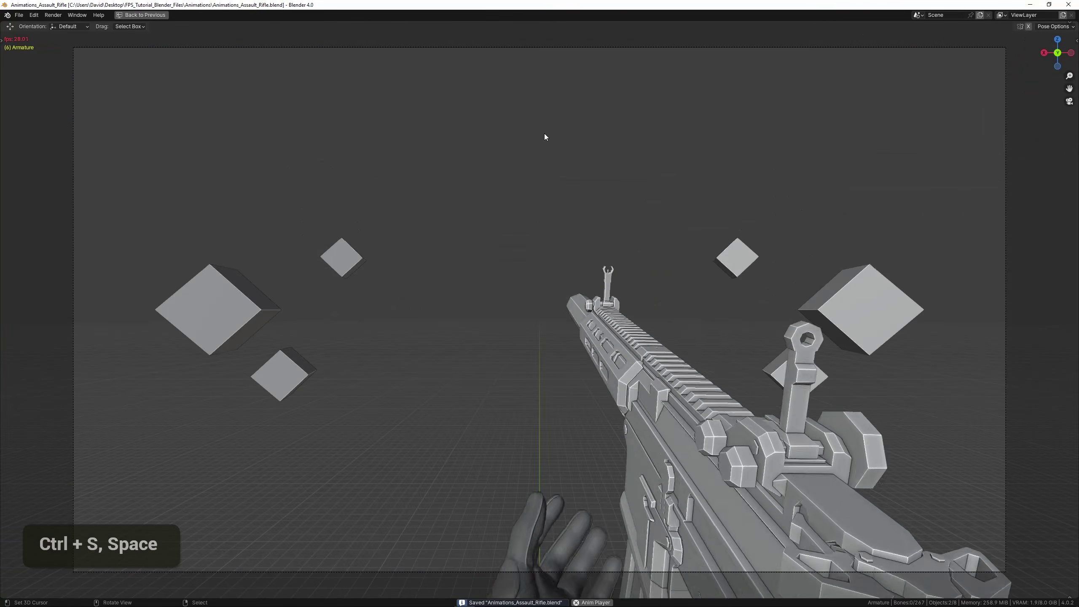
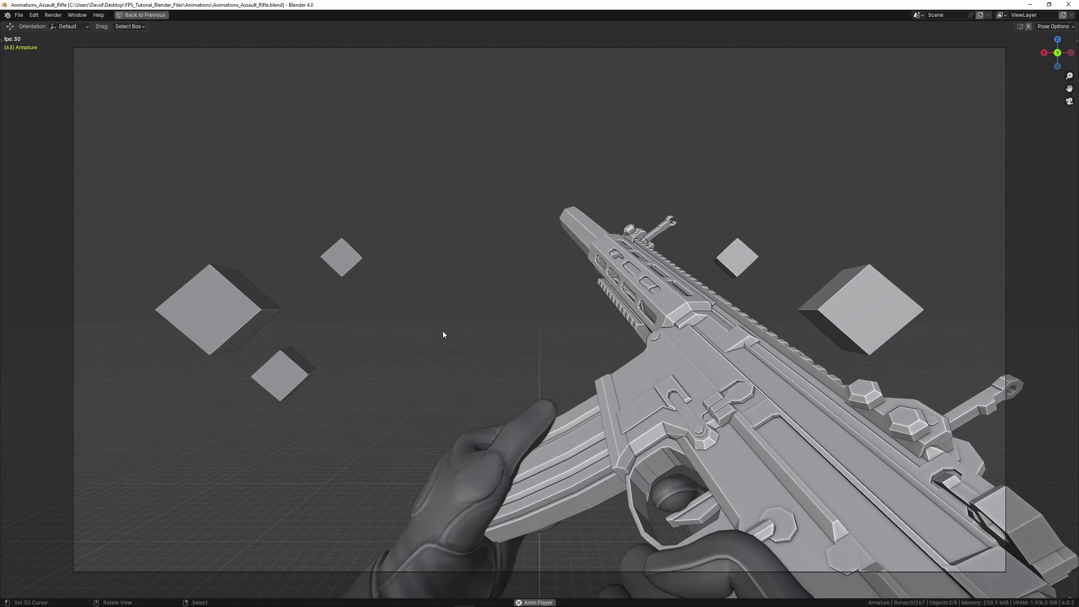
pyautogui.press('space')
pyautogui.hotkey('ctrl', 'space')
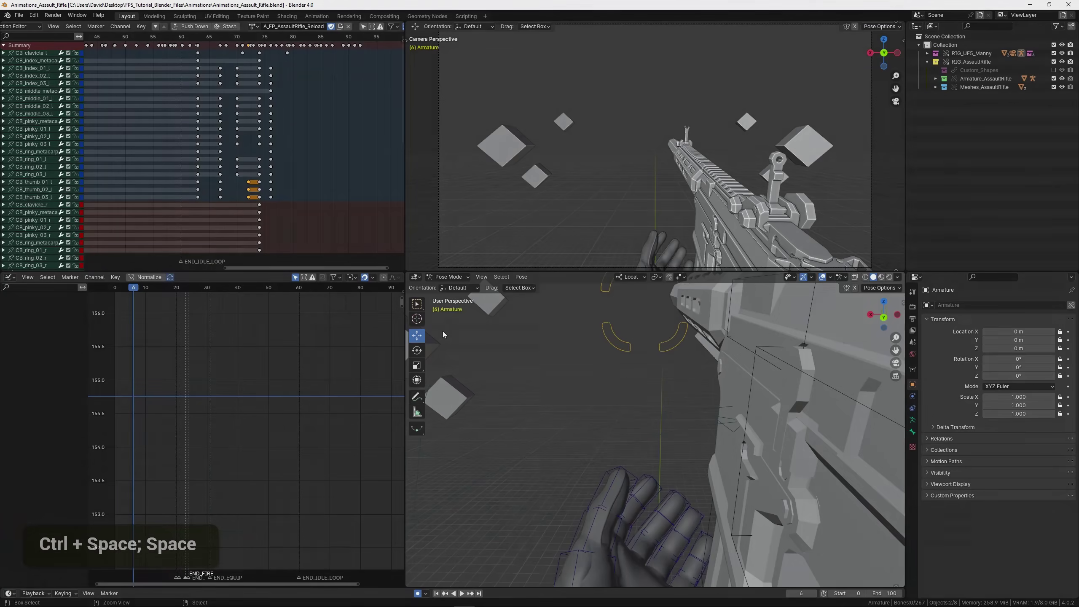
pyautogui.hotkey('ctrl', 's')
# Select CB_index_01_r at the trigger and bring the bone and its keys at the start of the reload into view.
pyautogui.scroll(-5, 548, 411)
pyautogui.keyDown('shift'); pyautogui.moveTo(602, 442); pyautogui.dragTo(611, 391, button='middle'); pyautogui.keyUp('shift')
pyautogui.moveTo(612, 391); pyautogui.dragTo(613, 429, button='middle')
pyautogui.scroll(5, 612, 399)
pyautogui.scroll(3, 613, 429)
pyautogui.rightClick(634, 417)
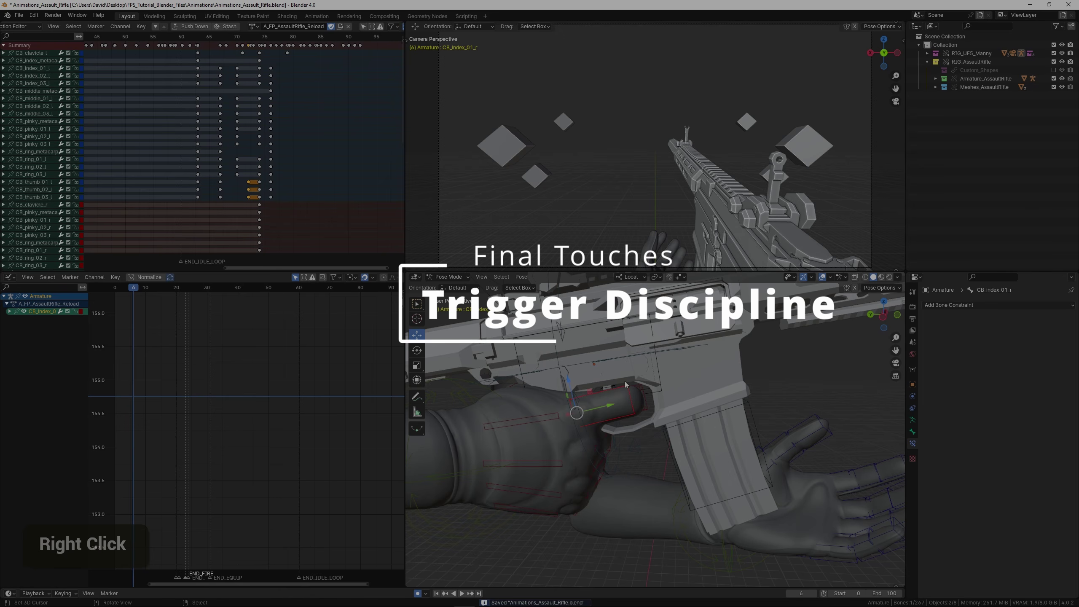
pyautogui.moveTo(626, 385); pyautogui.dragTo(633, 436, button='middle')
pyautogui.scroll(-1, 633, 436)
pyautogui.scroll(-9, 263, 187)
pyautogui.moveTo(120, 209); pyautogui.dragTo(263, 147, button='middle')
pyautogui.scroll(4, 301, 151)
pyautogui.scroll(-3, 302, 152)
pyautogui.moveTo(267, 204); pyautogui.dragTo(195, 66, button='middle')
pyautogui.scroll(8, 164, 130)
pyautogui.moveTo(163, 134); pyautogui.dragTo(227, 188, button='middle')
pyautogui.scroll(-1, 227, 188)
pyautogui.moveTo(181, 172); pyautogui.dragTo(222, 173)
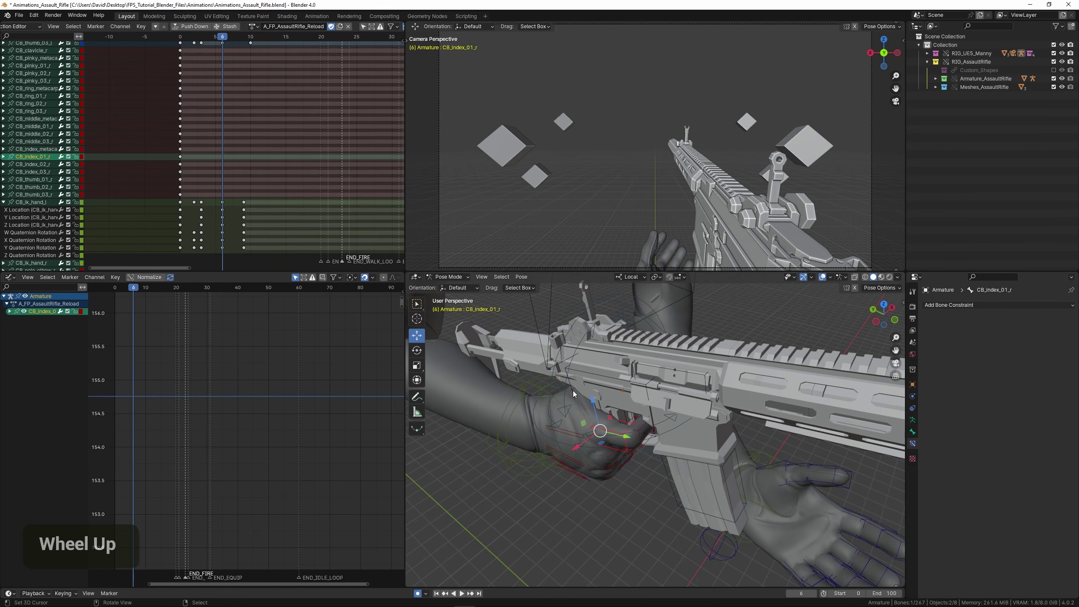
pyautogui.press('KP_Decimal')
pyautogui.scroll(-4, 574, 391)
pyautogui.keyDown('shift'); pyautogui.moveTo(684, 381); pyautogui.dragTo(622, 386, button='middle'); pyautogui.keyUp('shift')
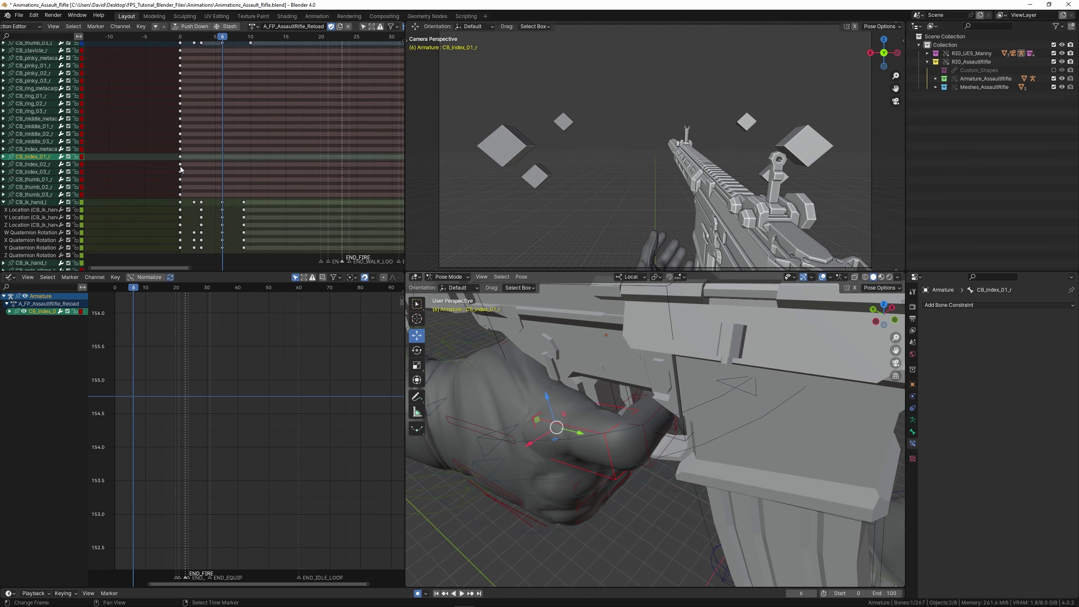
# Rotate CB_index_02_r and CB_index_03_r about their local Z axes at frame 5 to straighten the trigger finger.
pyautogui.moveTo(181, 169); pyautogui.dragTo(219, 169)
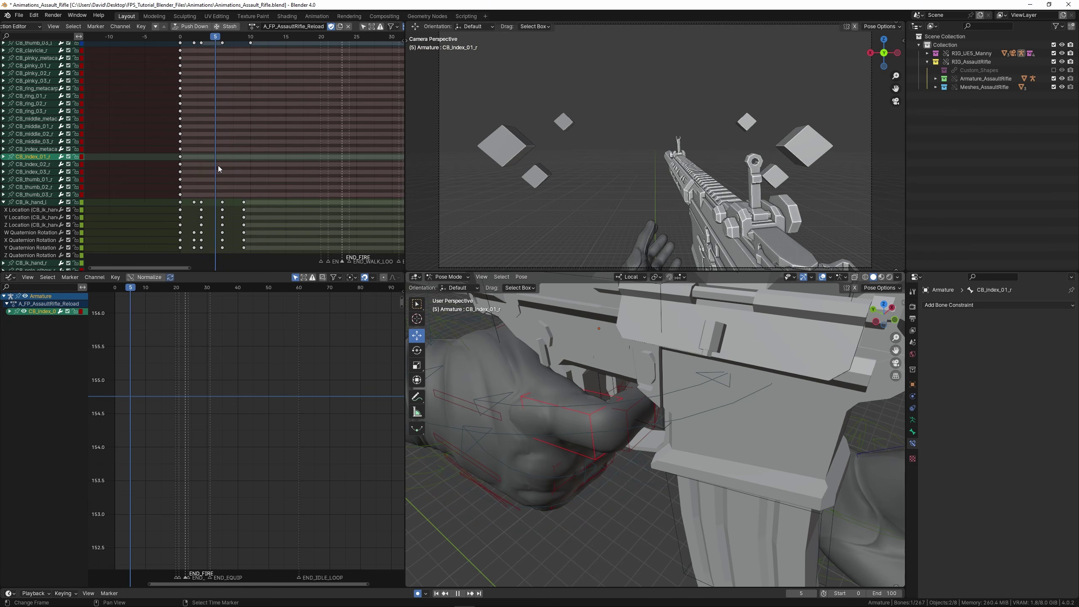
pyautogui.keyDown('shift'); pyautogui.moveTo(679, 375); pyautogui.dragTo(654, 376, button='middle'); pyautogui.keyUp('shift')
pyautogui.rightClick(588, 410)
pyautogui.press('r')
pyautogui.press('z')
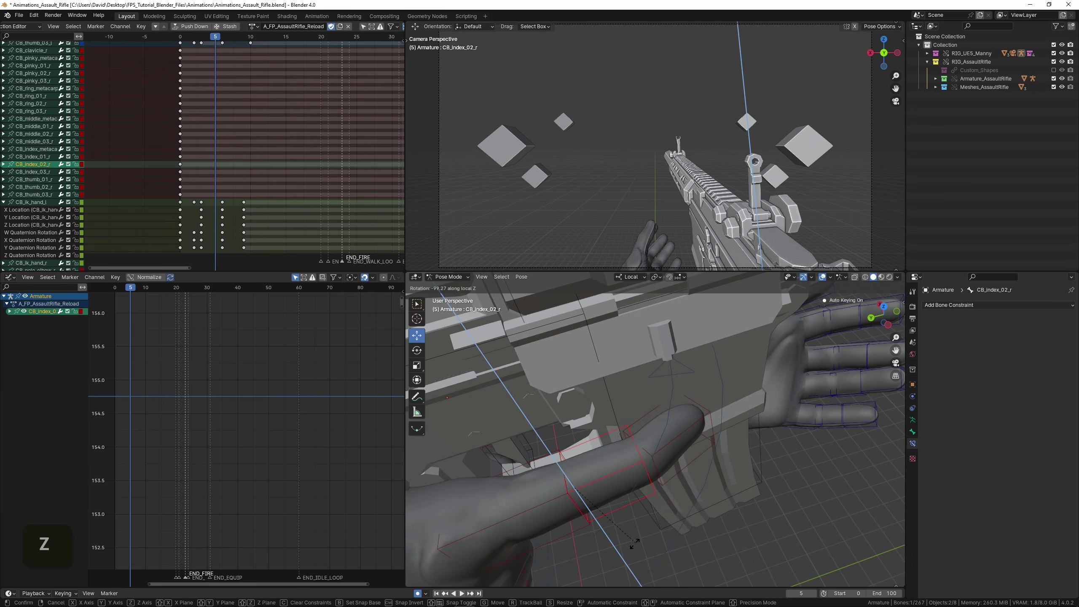
pyautogui.click(638, 534)
pyautogui.rightClick(690, 451)
pyautogui.rightClick(685, 446)
pyautogui.keyDown('shift'); pyautogui.moveTo(718, 405); pyautogui.dragTo(762, 402, button='middle'); pyautogui.keyUp('shift')
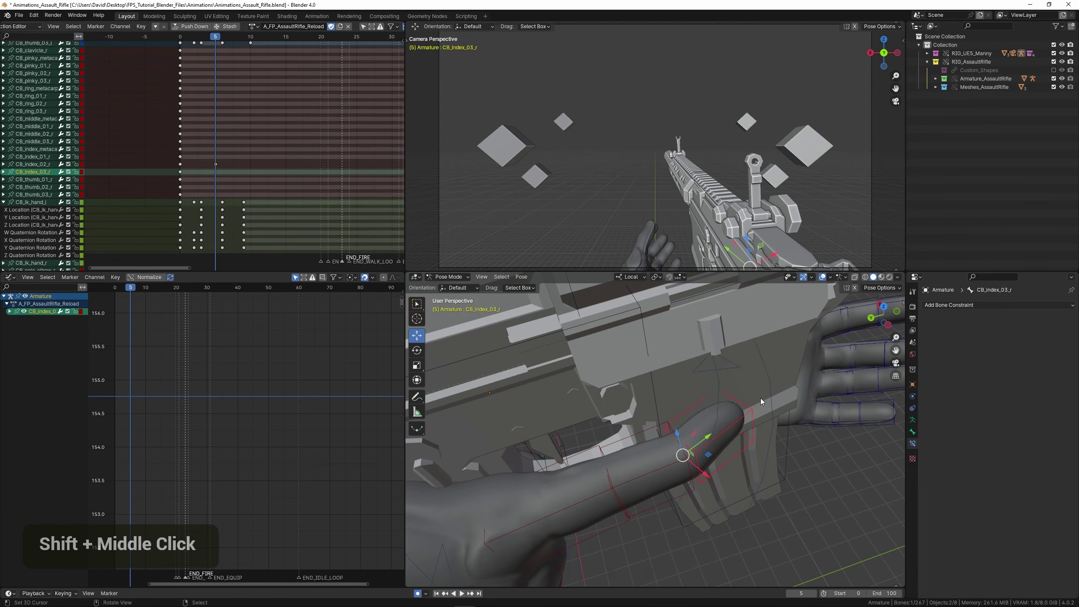
pyautogui.press('r')
pyautogui.press('z')
pyautogui.click(766, 442)
# Rotate CB_index_01_r about its local Z axis and then freely to lay the finger outside the trigger guard, and save the file.
pyautogui.moveTo(765, 442); pyautogui.dragTo(721, 406, button='middle')
pyautogui.rightClick(666, 532)
pyautogui.press('r')
pyautogui.press('z')
pyautogui.click(731, 454)
pyautogui.scroll(-1, 736, 393)
pyautogui.press('r')
pyautogui.hotkey('ctrl', 's')
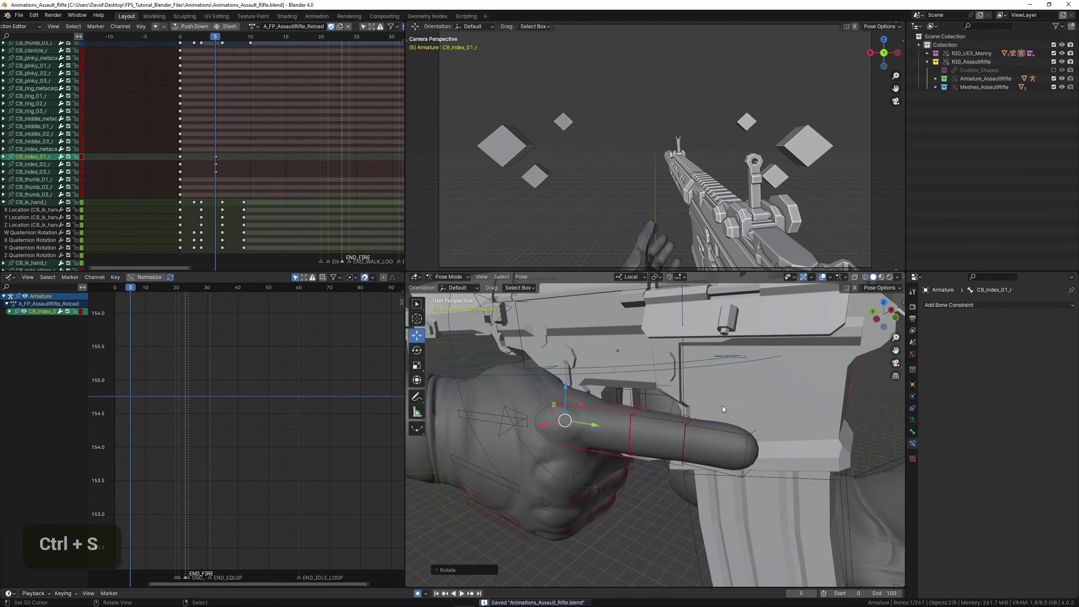
# Rotate CB_index_01_r and CB_index_02_r about their local Z axes at frame 2 to swing the finger clear of the trigger guard.
pyautogui.moveTo(187, 161); pyautogui.dragTo(193, 162)
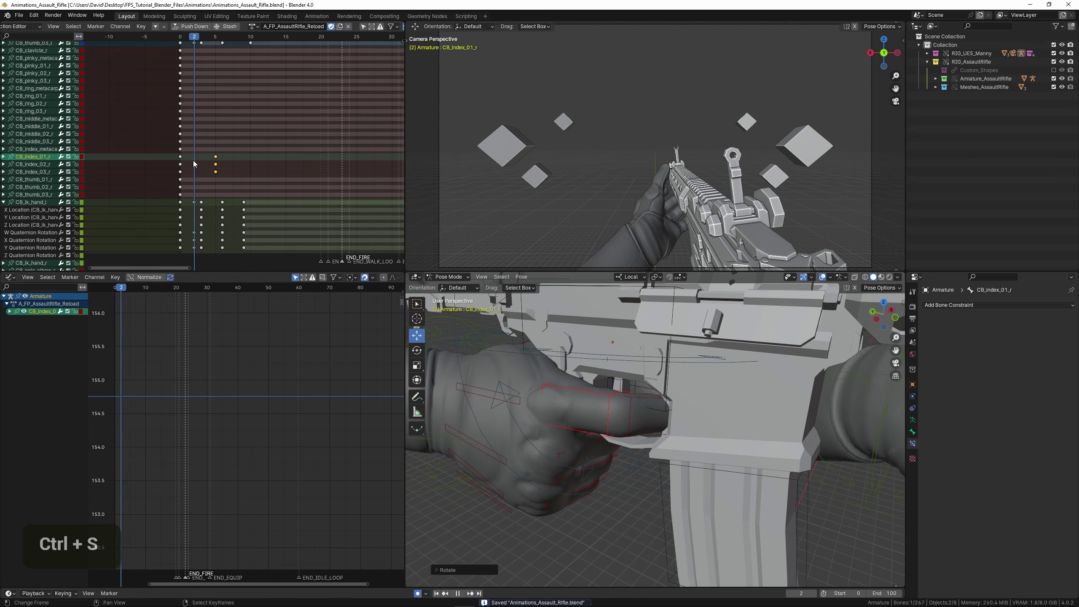
pyautogui.moveTo(625, 384); pyautogui.dragTo(648, 418, button='middle')
pyautogui.press('r')
pyautogui.press('z')
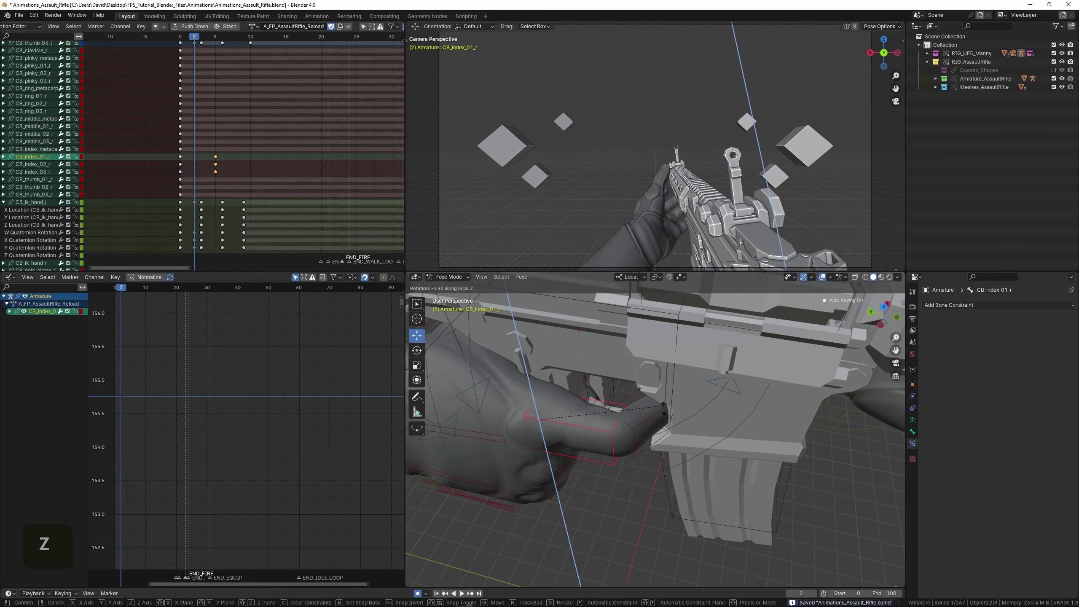
pyautogui.click(647, 446)
pyautogui.rightClick(681, 443)
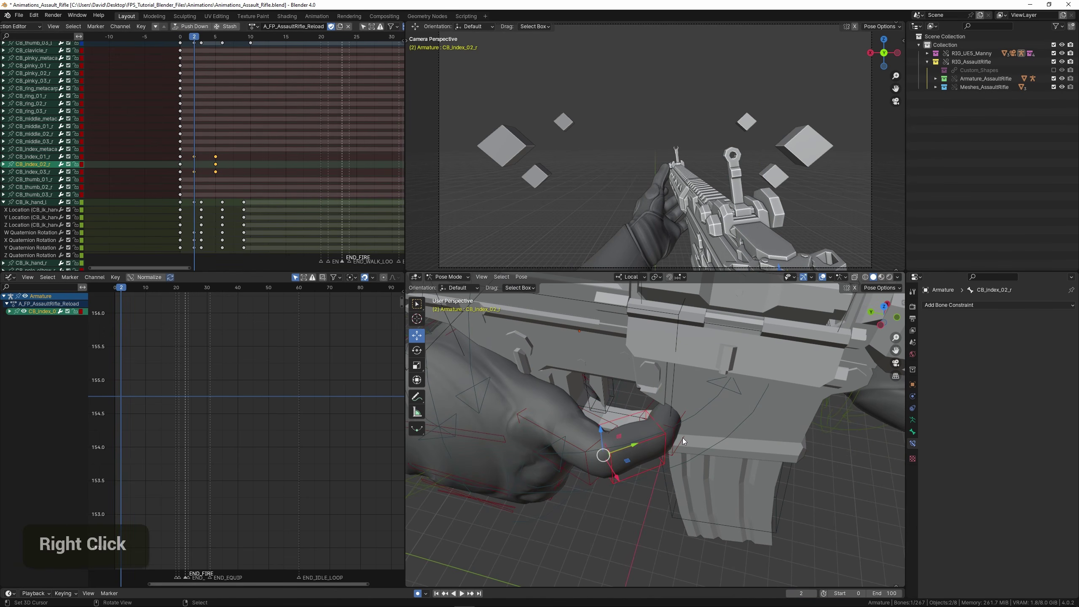
pyautogui.click(672, 412)
# Refine CB_index_01_r and rotate CB_index_03_r about their local Z axes at frame 2, and preview the finger's exit from the trigger.
pyautogui.rightClick(581, 458)
pyautogui.rightClick(586, 452)
pyautogui.press('r')
pyautogui.press('z')
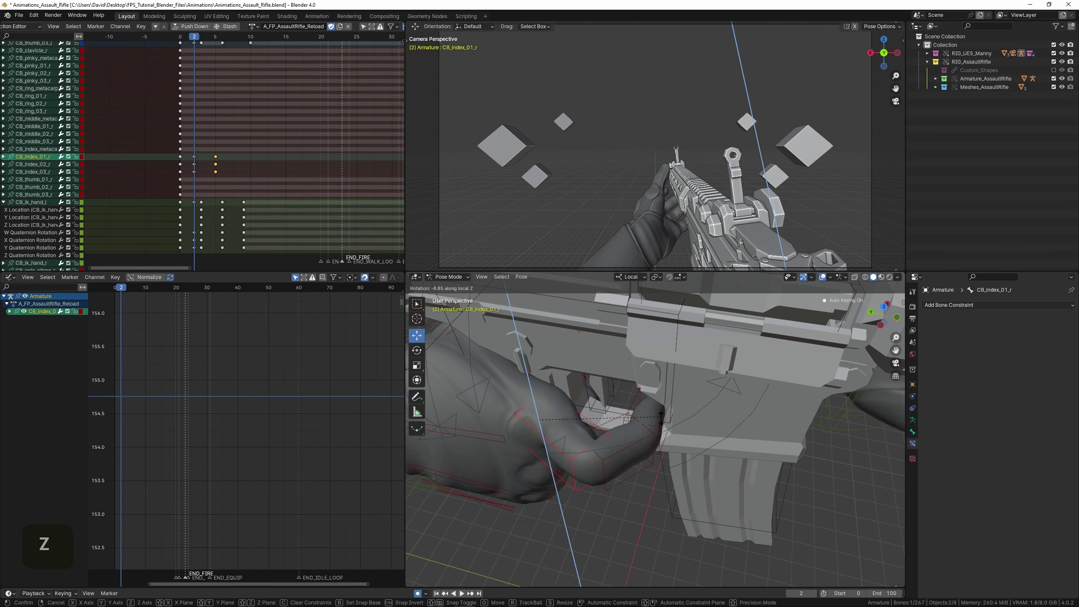
pyautogui.press('r')
pyautogui.press('z')
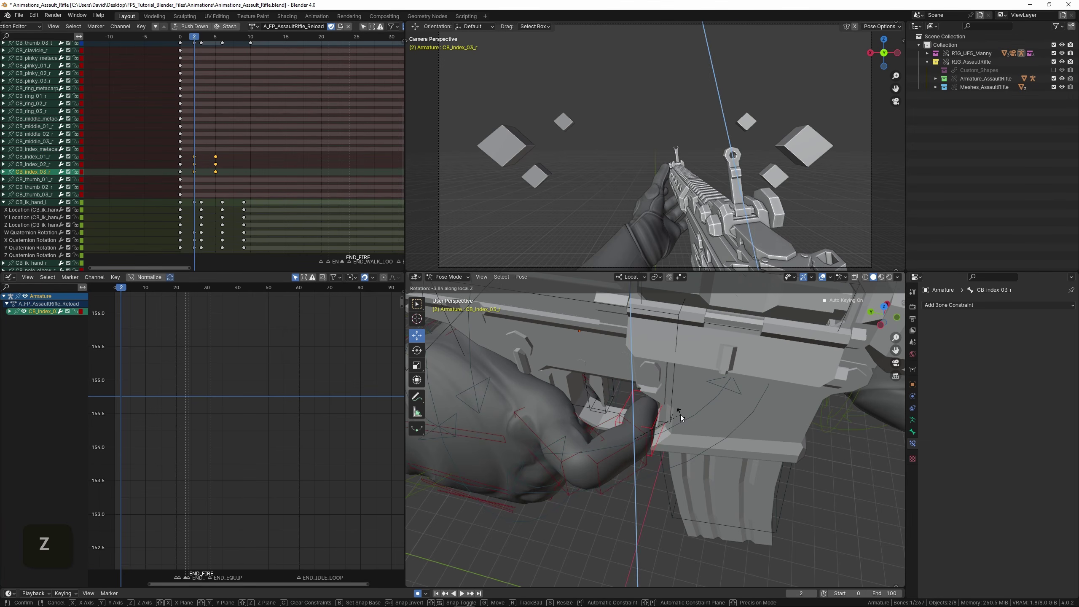
pyautogui.press('space')
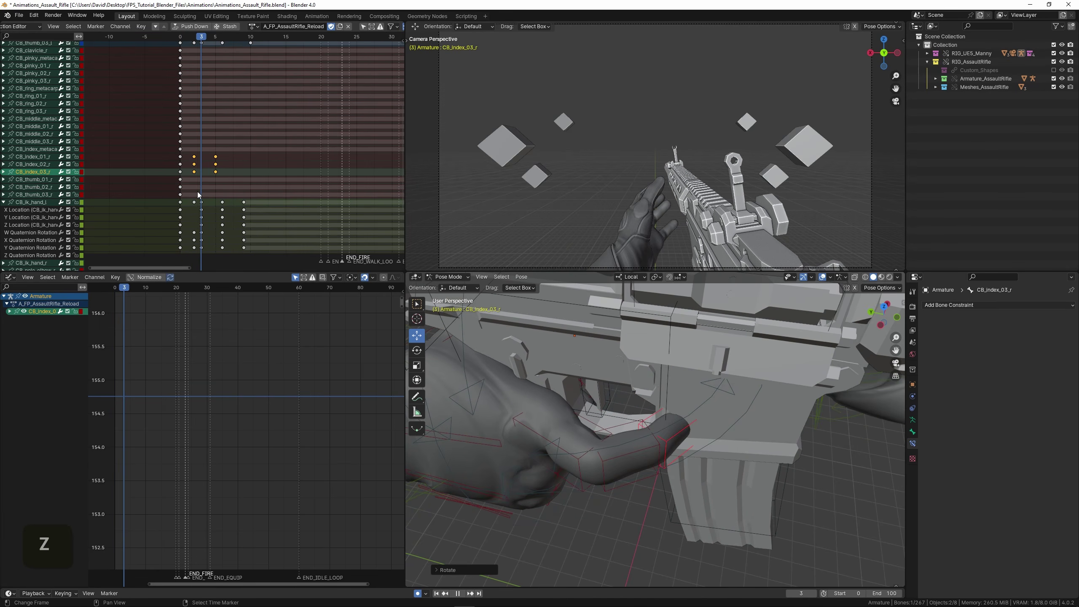
# Duplicate the right index finger bones' keyframes at frame 5 to about frame 66.
pyautogui.moveTo(206, 193); pyautogui.dragTo(214, 193)
pyautogui.moveTo(739, 451); pyautogui.dragTo(674, 398, button='middle')
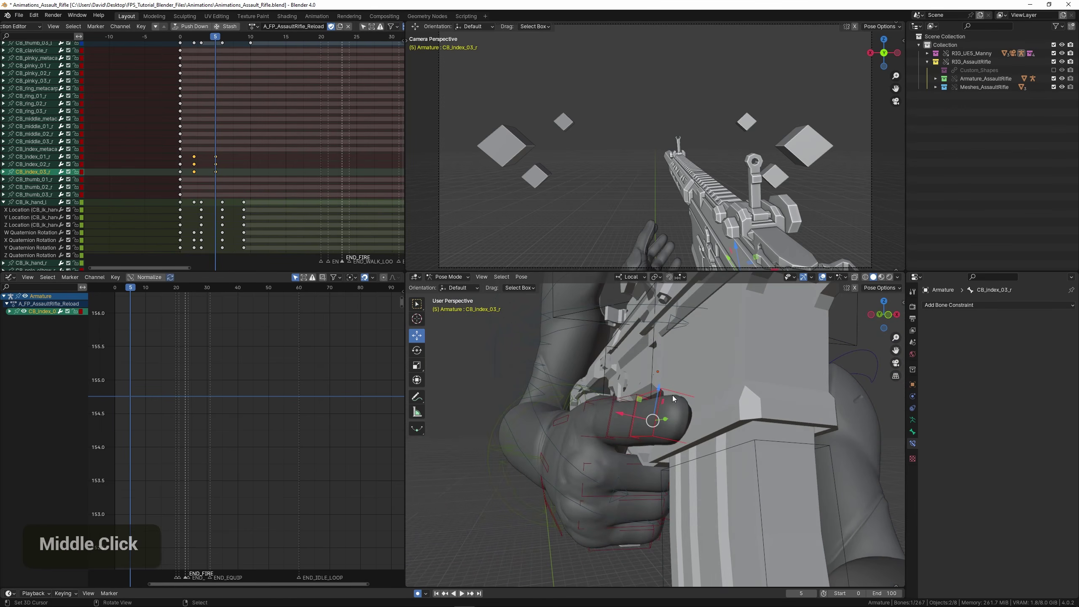
pyautogui.rightClick(221, 164)
pyautogui.press('b')
pyautogui.hscroll(-2, 159, 179)
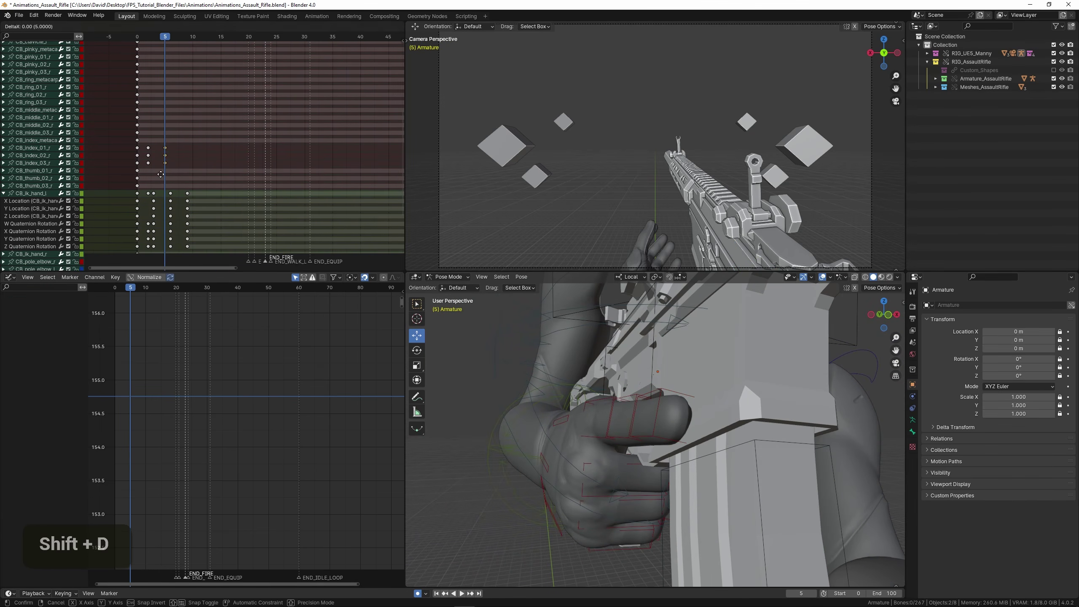
pyautogui.moveTo(342, 176); pyautogui.dragTo(183, 190, button='middle')
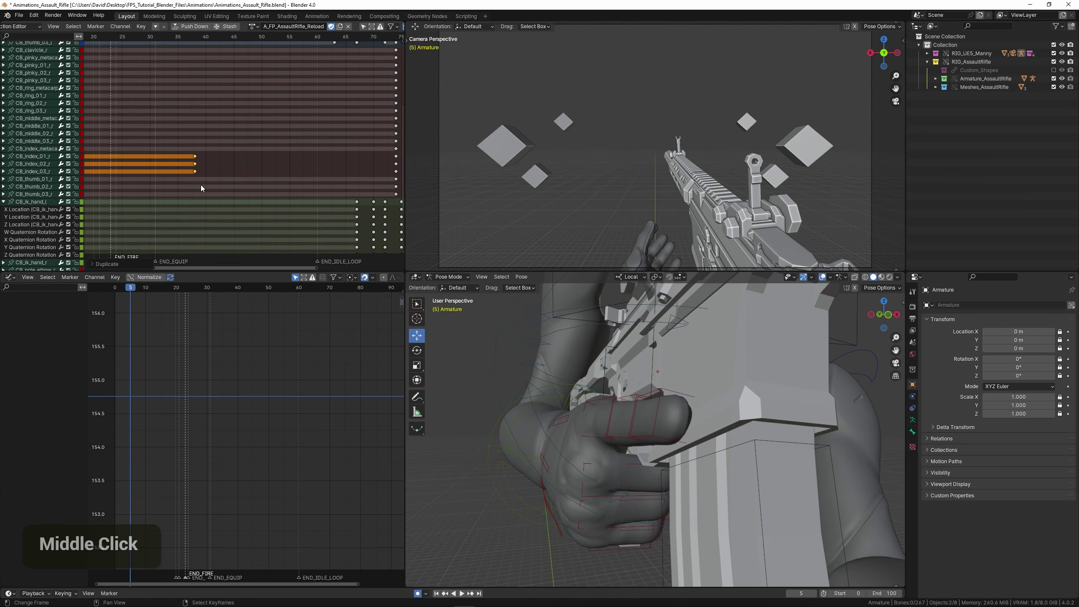
pyautogui.click(333, 185)
pyautogui.moveTo(331, 185)
pyautogui.mouseDown()
pyautogui.moveTo(322, 184)
pyautogui.moveTo(346, 186)
pyautogui.mouseUp()
pyautogui.moveTo(325, 186); pyautogui.dragTo(251, 187, button='middle')
pyautogui.press('g')
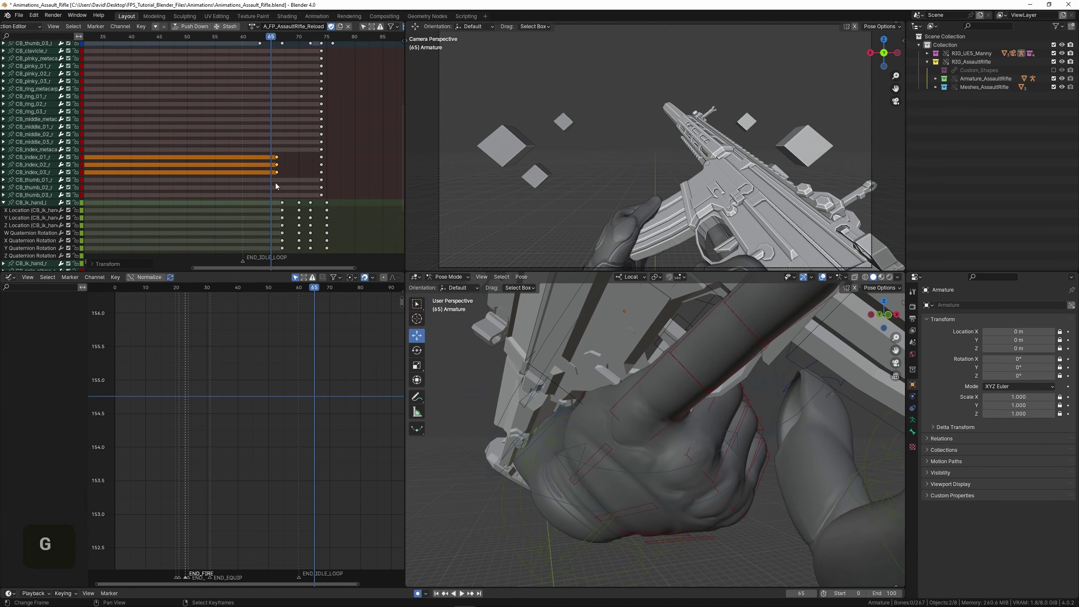
pyautogui.moveTo(275, 183); pyautogui.dragTo(288, 184)
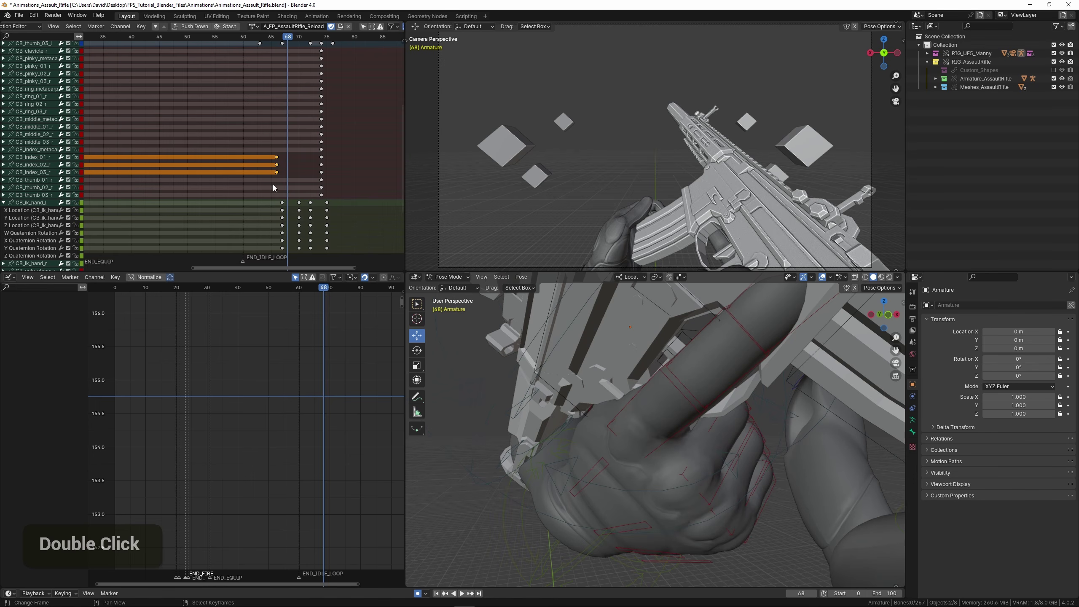
# Shift the duplicated right index finger keyframes to frame 69.
pyautogui.moveTo(274, 185); pyautogui.dragTo(232, 183, button='middle')
pyautogui.scroll(2, 231, 184)
pyautogui.press('g')
pyautogui.click(251, 183)
# Include the index finger keyframes at frame 74, move both key columns to frames 72 and 77, and save the file.
pyautogui.moveTo(249, 184); pyautogui.dragTo(282, 186)
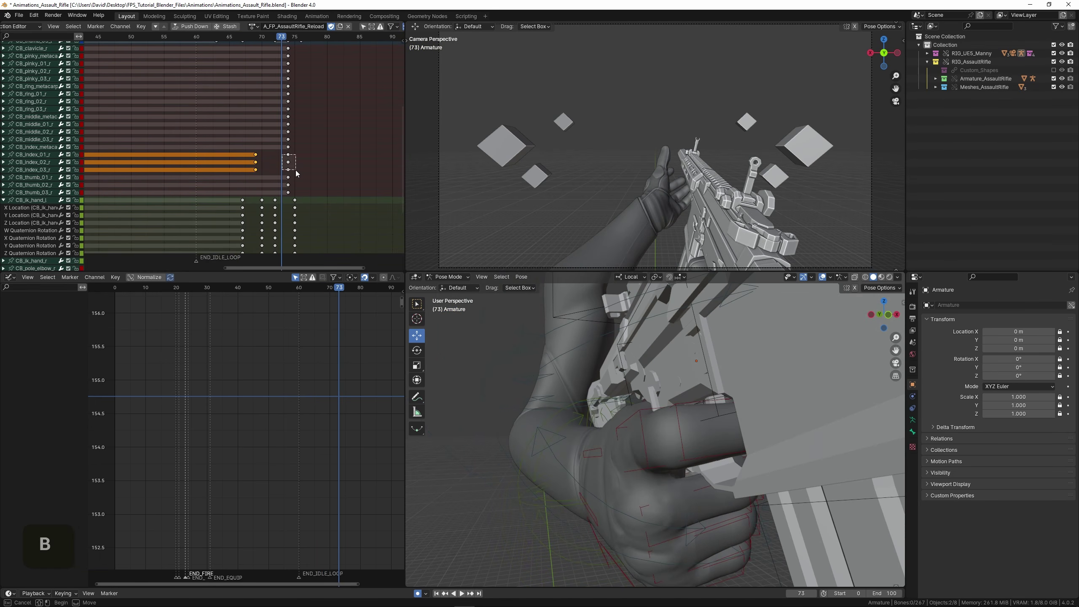
pyautogui.press('g')
pyautogui.press('space')
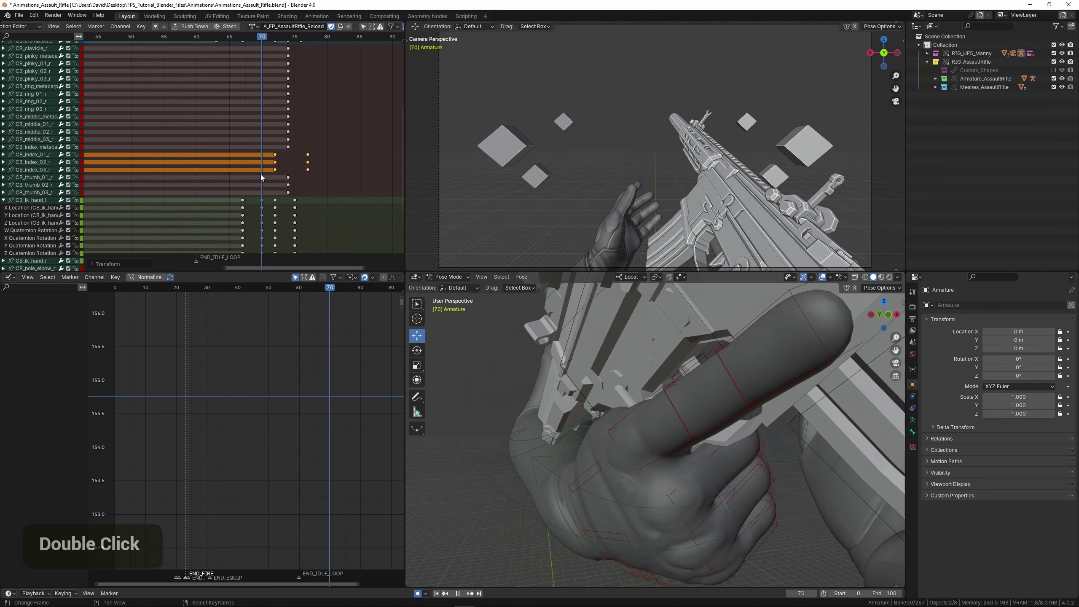
pyautogui.scroll(-3, 594, 452)
pyautogui.hotkey('ctrl', 's')
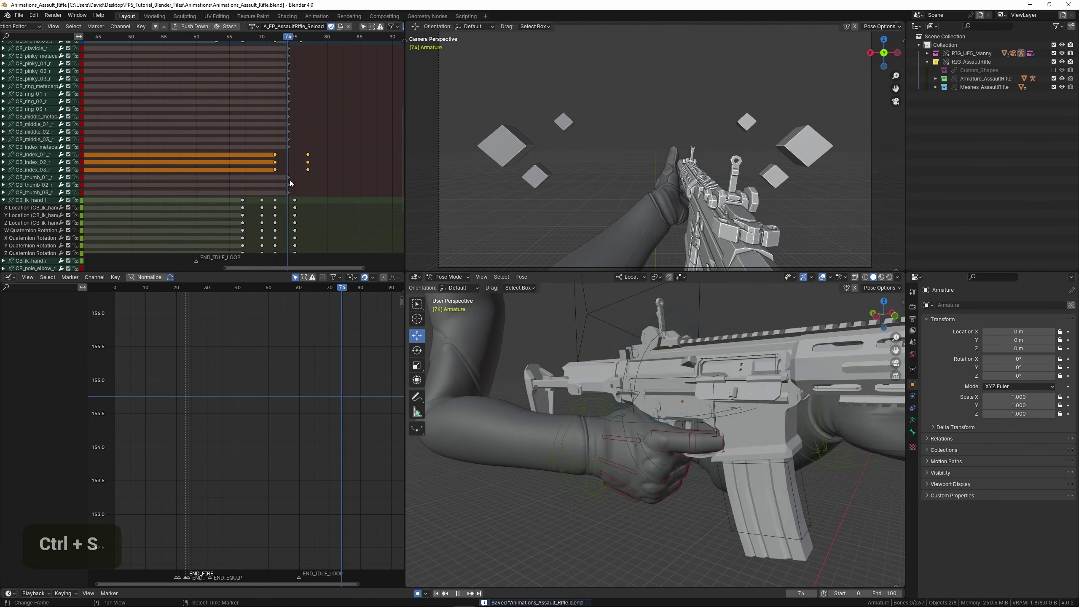
# Move both right index finger key columns to frames 75 and 80, checking the finger's timing against the trigger.
pyautogui.press('space')
pyautogui.moveTo(552, 400); pyautogui.dragTo(561, 394, button='middle')
pyautogui.keyDown('shift'); pyautogui.moveTo(560, 393); pyautogui.dragTo(572, 387, button='middle'); pyautogui.keyUp('shift')
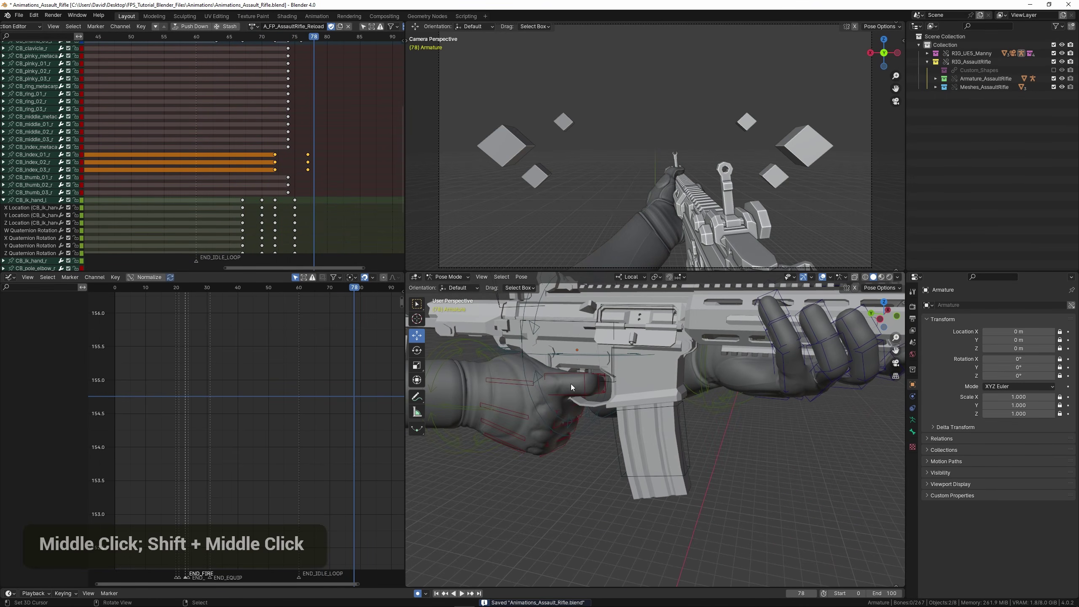
pyautogui.press('g')
pyautogui.press('space')
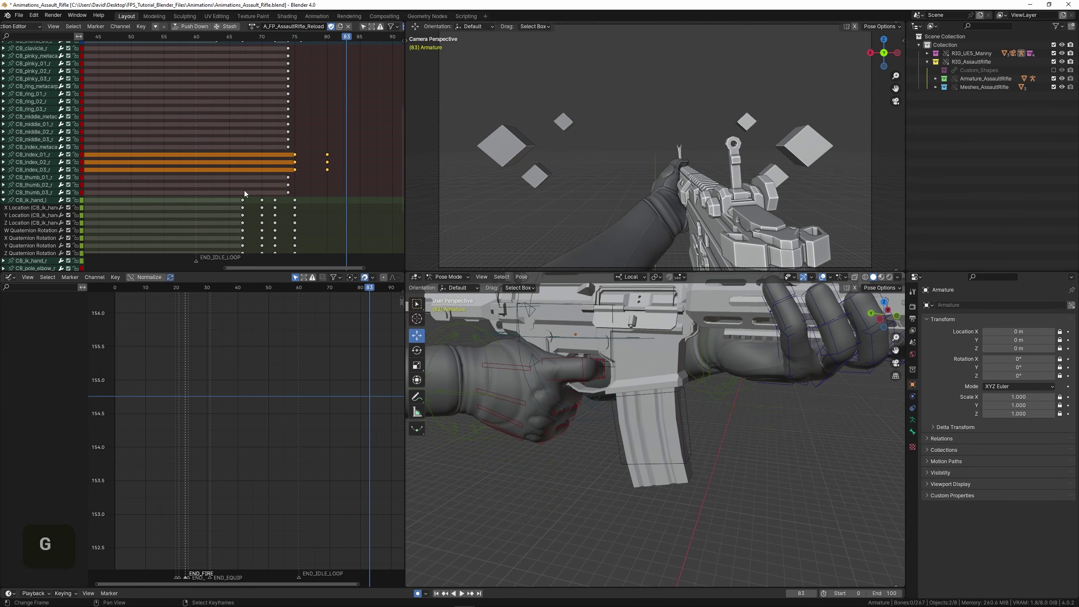
pyautogui.press('space')
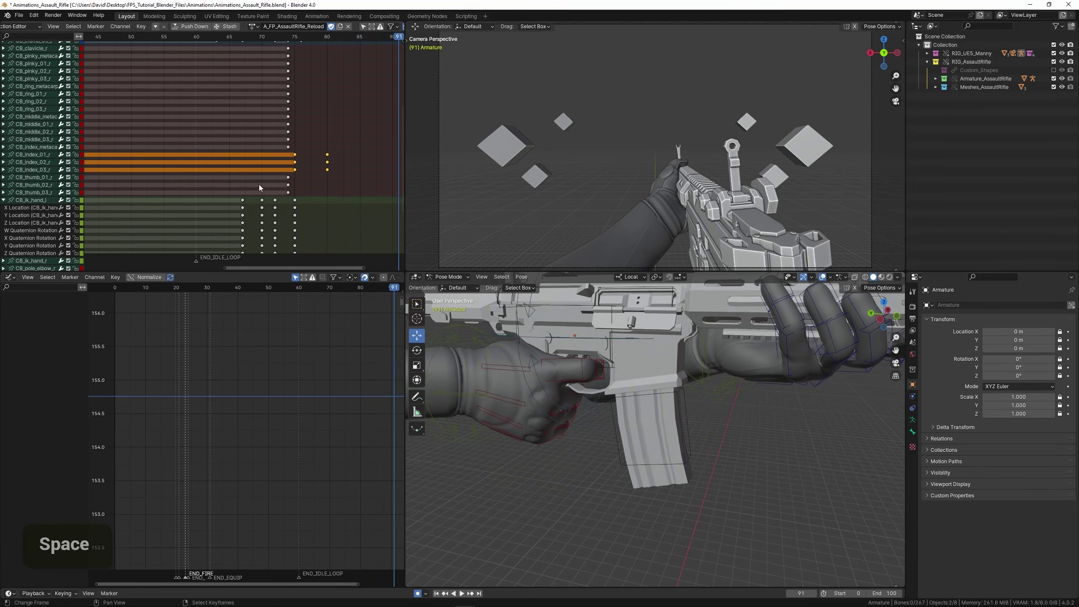
# At frame 77, rotate CB_index_01_r and CB_index_02_r about local Z to bend the index finger around the trigger guard.
pyautogui.press('space')
pyautogui.keyDown('shift'); pyautogui.moveTo(556, 406); pyautogui.dragTo(721, 395, button='middle'); pyautogui.keyUp('shift')
pyautogui.scroll(3, 632, 435)
pyautogui.click(656, 440)
pyautogui.press('r')
pyautogui.press('z')
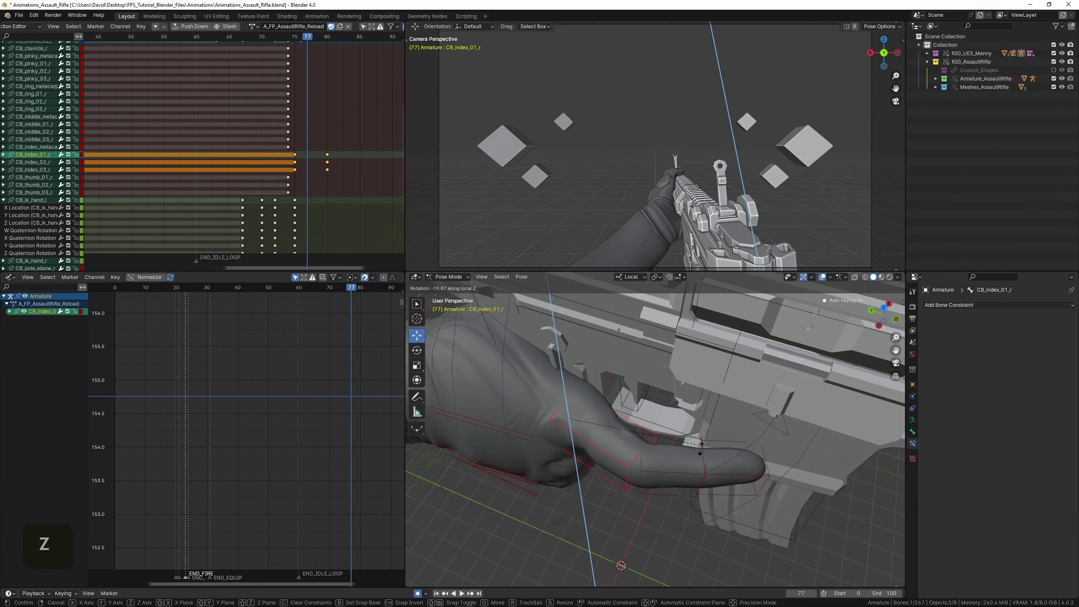
pyautogui.click(673, 498)
pyautogui.click(669, 501)
pyautogui.press('r')
pyautogui.press('z')
pyautogui.rightClick(702, 449)
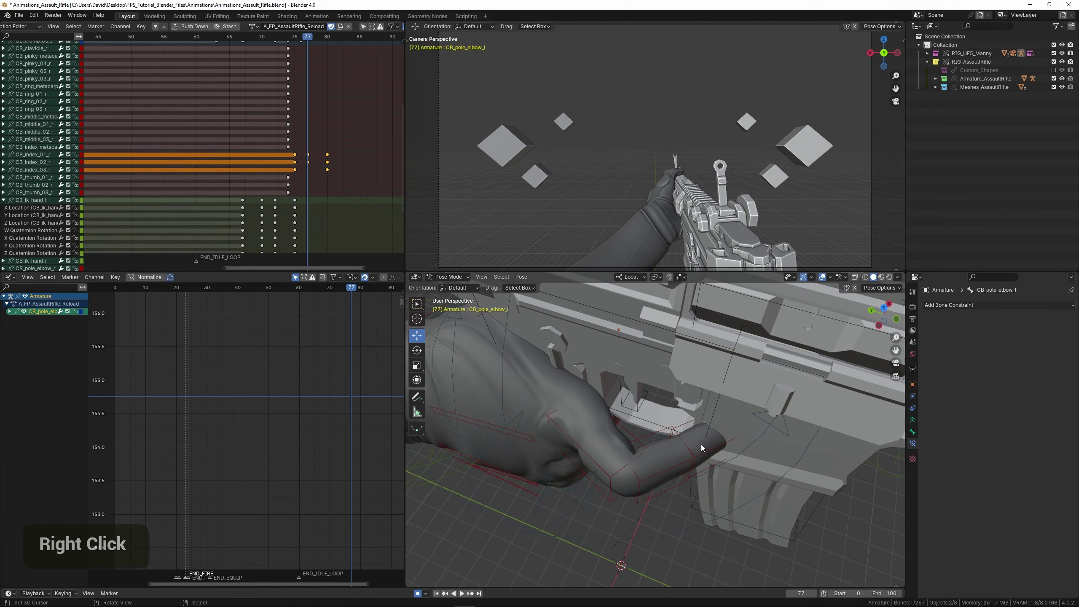
# Refine the index finger bend at frame 77 by rotating CB_index_01_r and CB_index_02_r about local Z, and save the file.
pyautogui.click(616, 475)
pyautogui.press('r')
pyautogui.press('z')
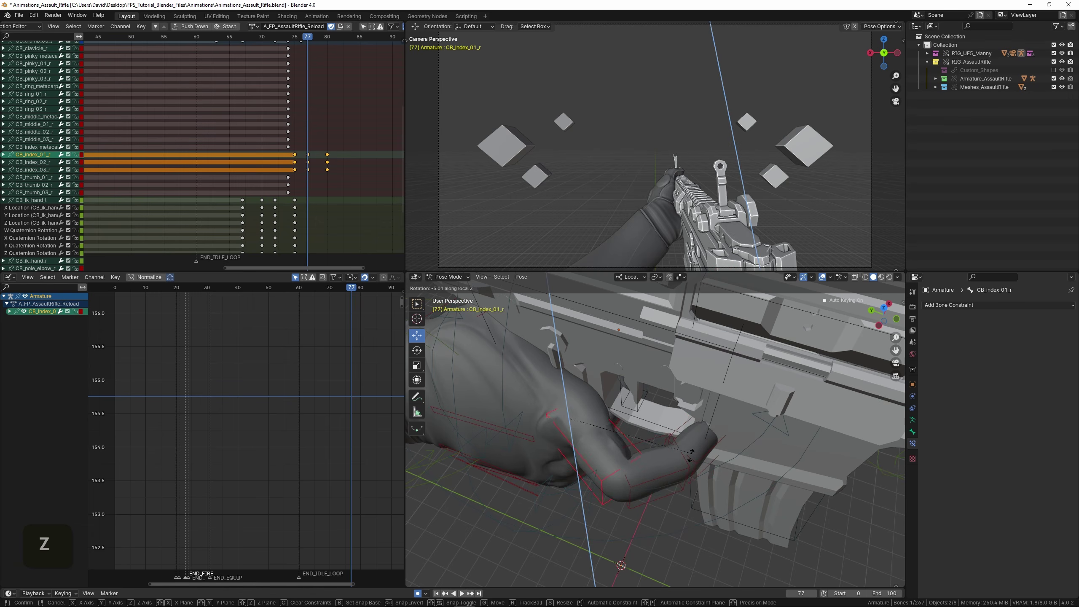
pyautogui.rightClick(669, 481)
pyautogui.press('r')
pyautogui.click(675, 483)
pyautogui.hotkey('ctrl', 'z')
pyautogui.rightClick(684, 494)
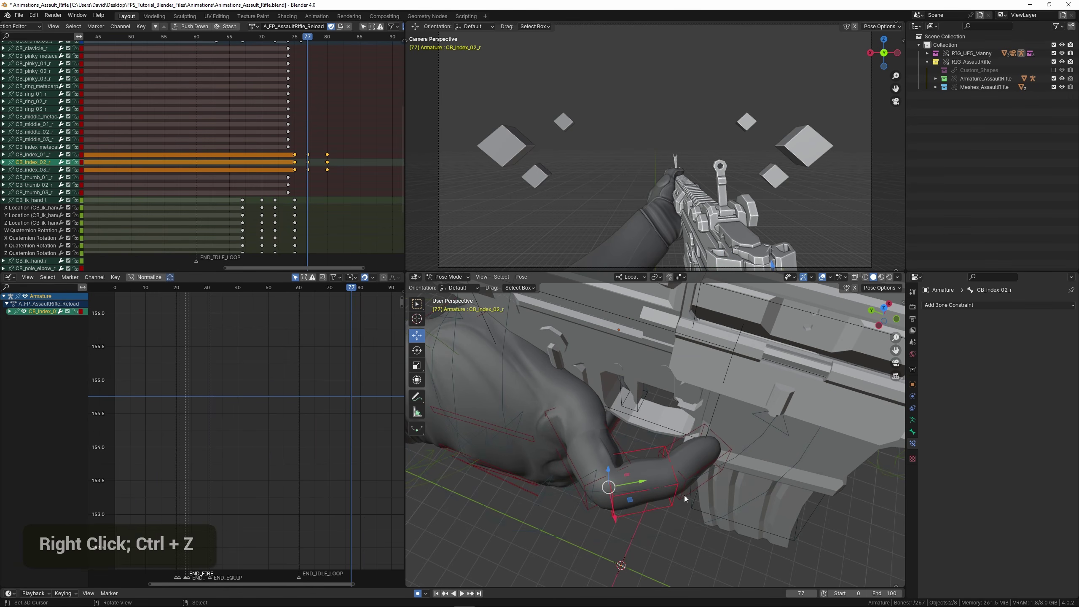
pyautogui.press('r')
pyautogui.press('z')
pyautogui.scroll(3, 707, 421)
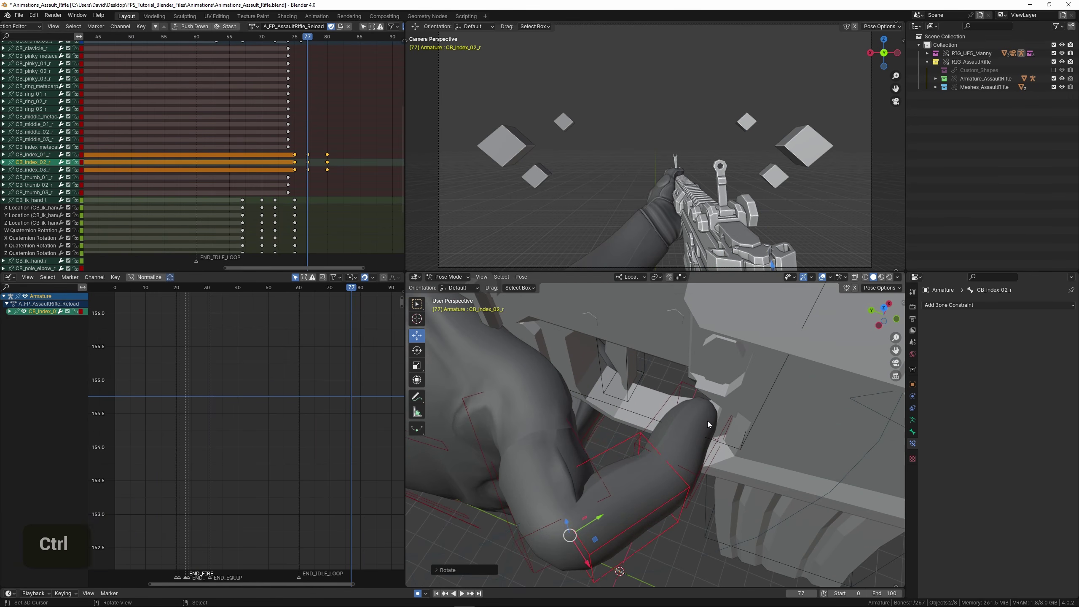
pyautogui.press('space')
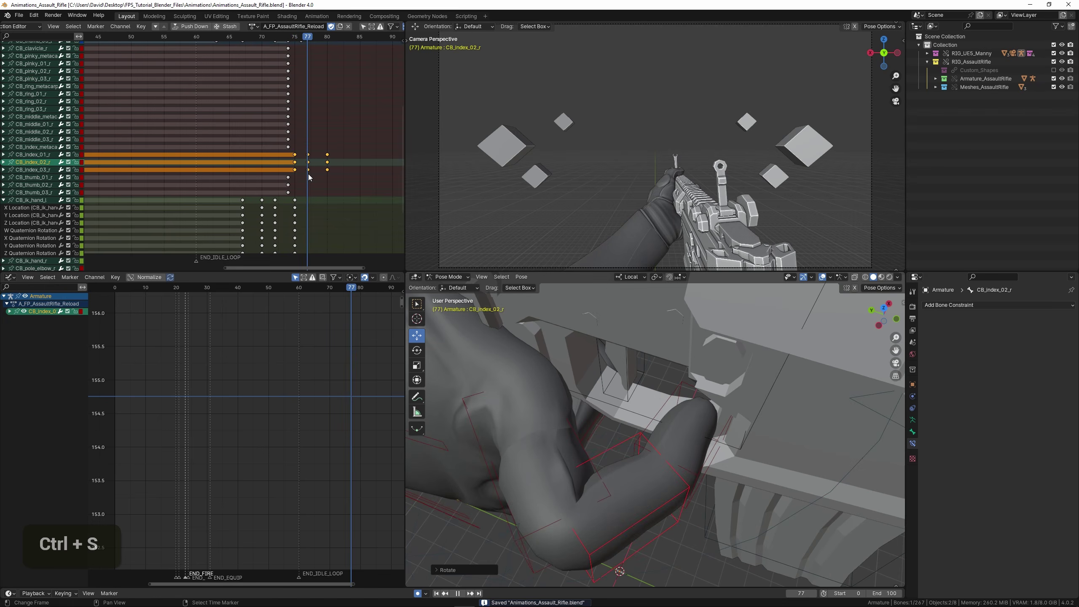
# At frame 79, rotate CB_index_01_r and CB_index_02_r about local Z to guide the fingertip into the trigger guard.
pyautogui.press('space')
pyautogui.scroll(-2, 533, 408)
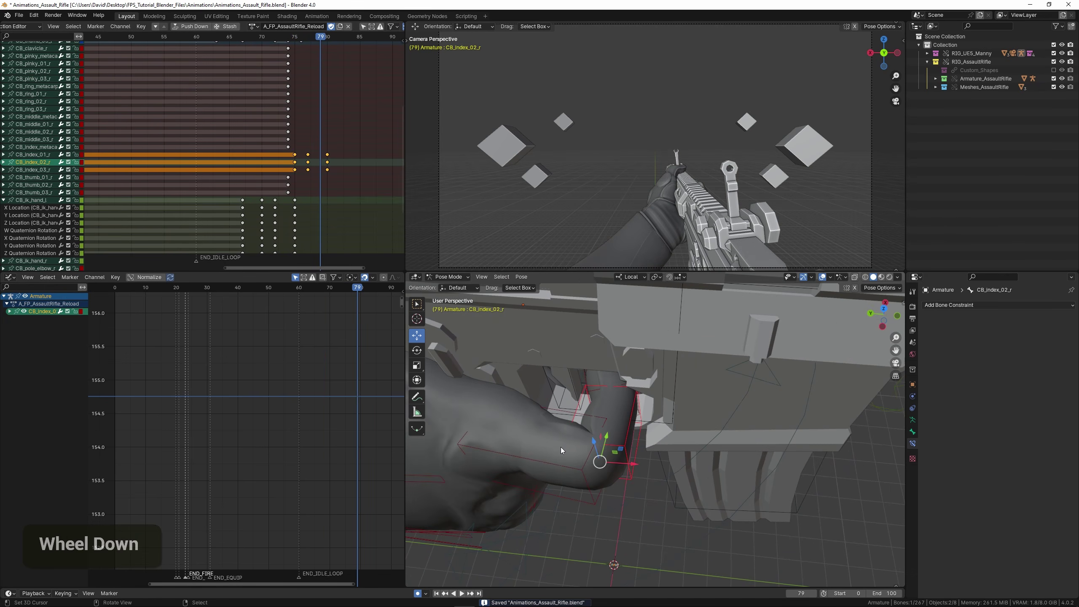
pyautogui.rightClick(570, 469)
pyautogui.press('r')
pyautogui.press('z')
pyautogui.click(644, 424)
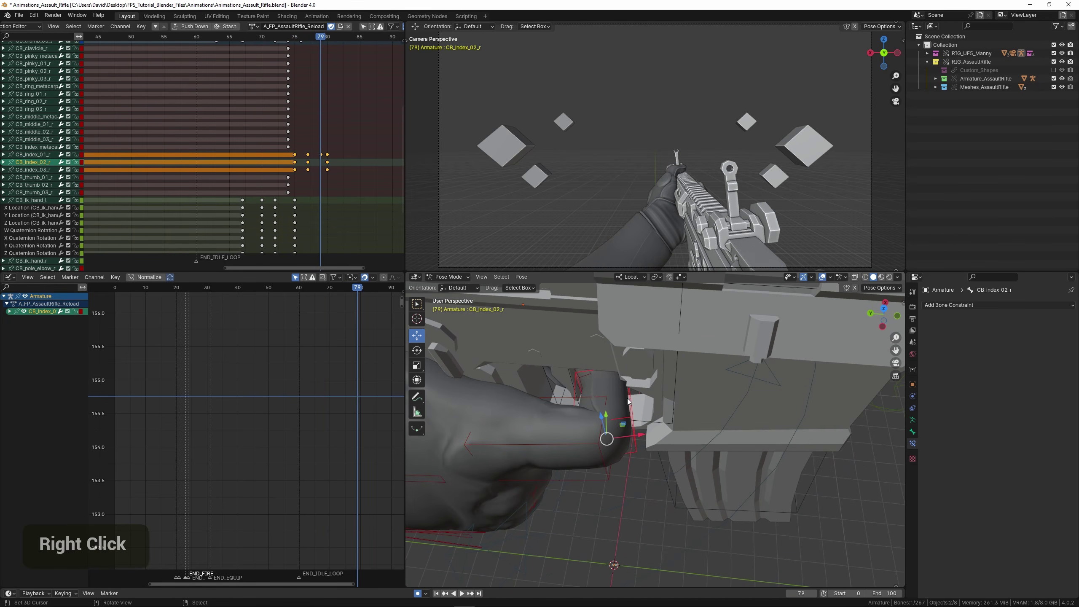
pyautogui.press('r')
pyautogui.press('z')
# Save the file and play the full reload animation in the maximized camera view to check the motion.
pyautogui.press('space')
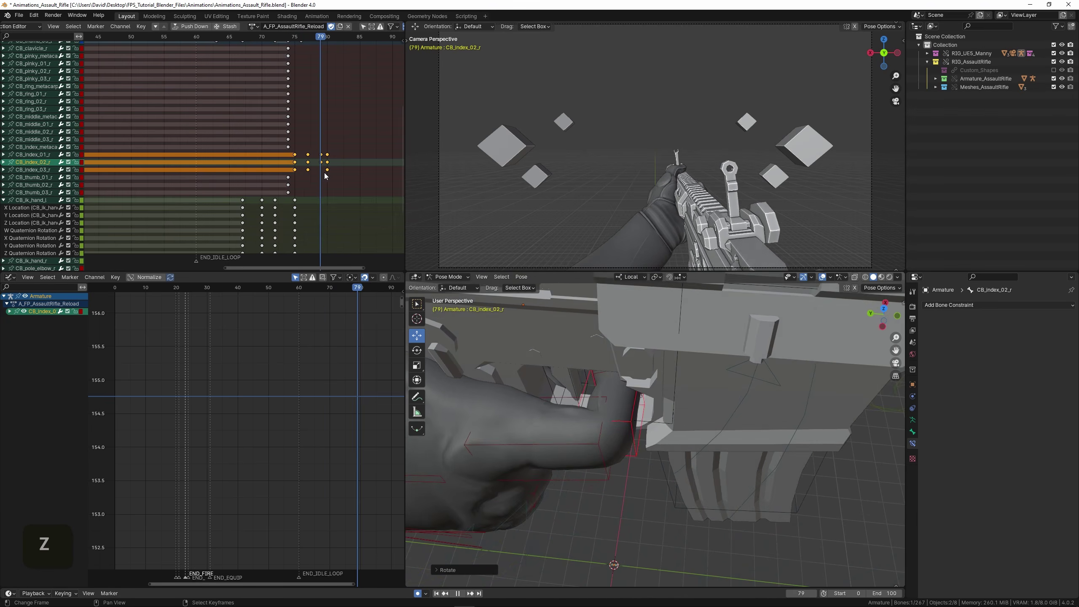
pyautogui.scroll(-5, 629, 463)
pyautogui.moveTo(631, 468); pyautogui.dragTo(580, 341, button='middle')
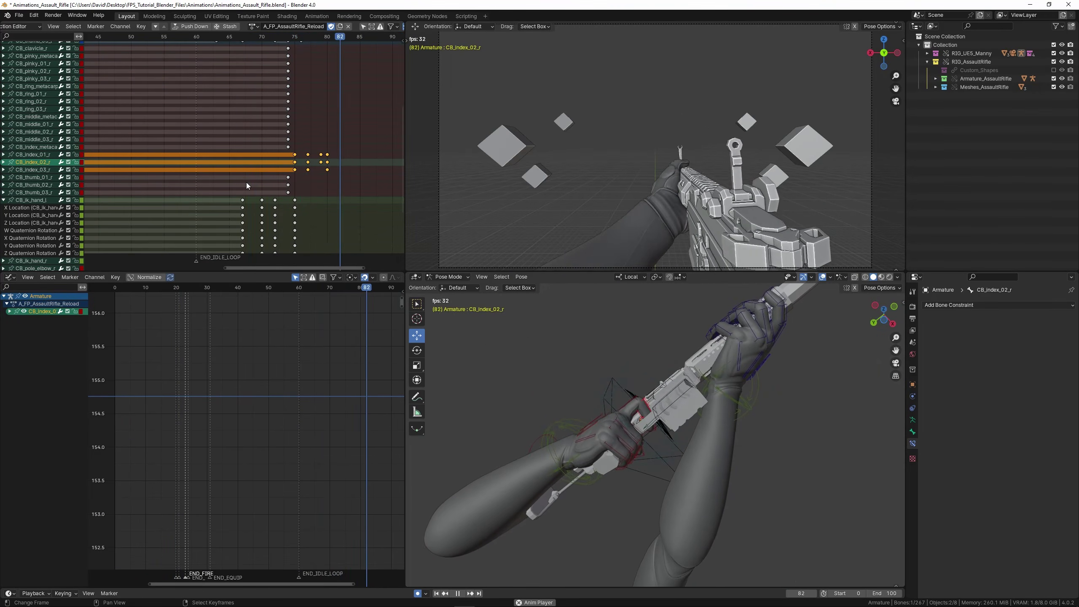
pyautogui.hotkey('ctrl', 'space')
pyautogui.hotkey('ctrl', 's')
pyautogui.scroll(-2, 585, 170)
pyautogui.scroll(1, 585, 170)
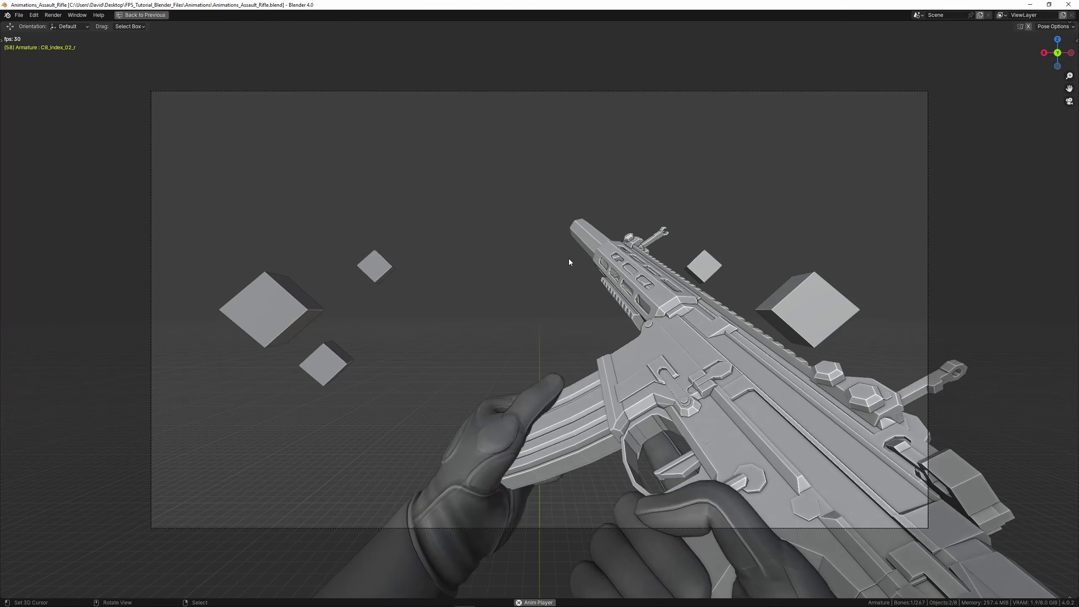
pyautogui.scroll(2, 567, 260)
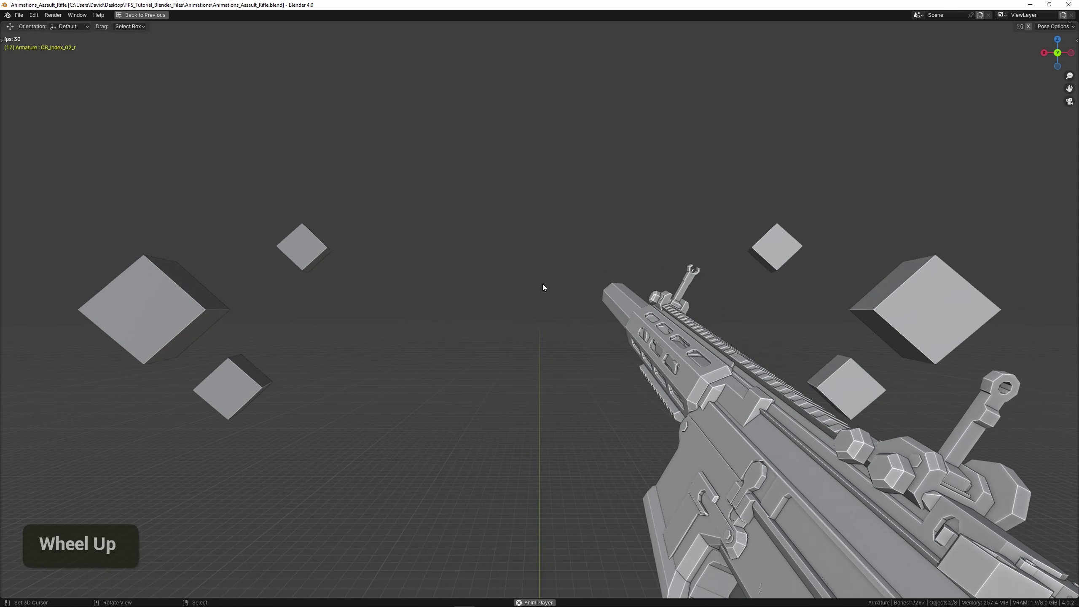
pyautogui.scroll(-1, 543, 284)
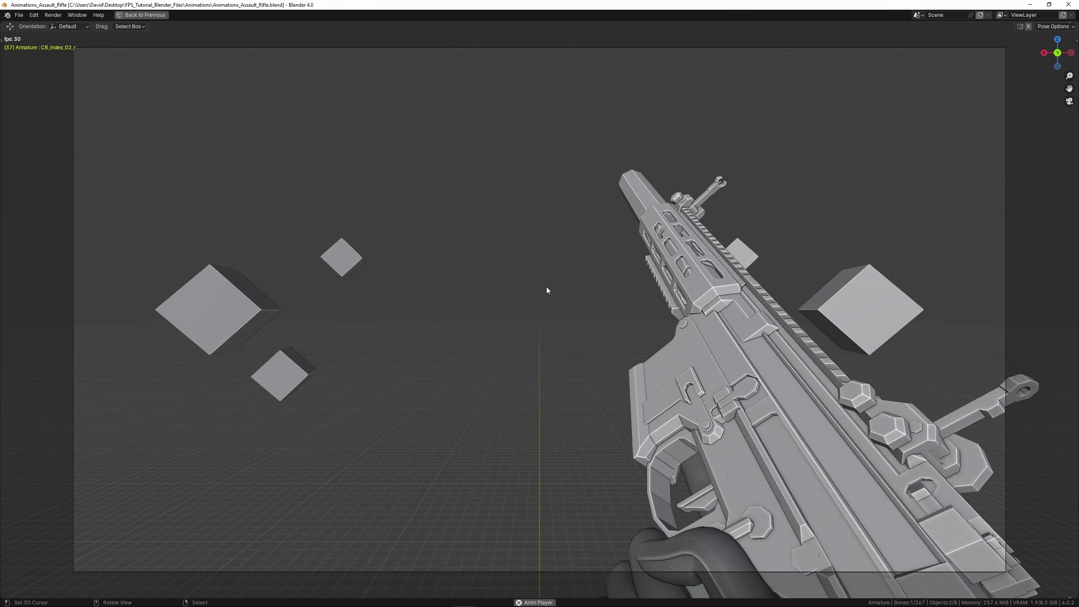
pyautogui.hotkey('ctrl', 'space')
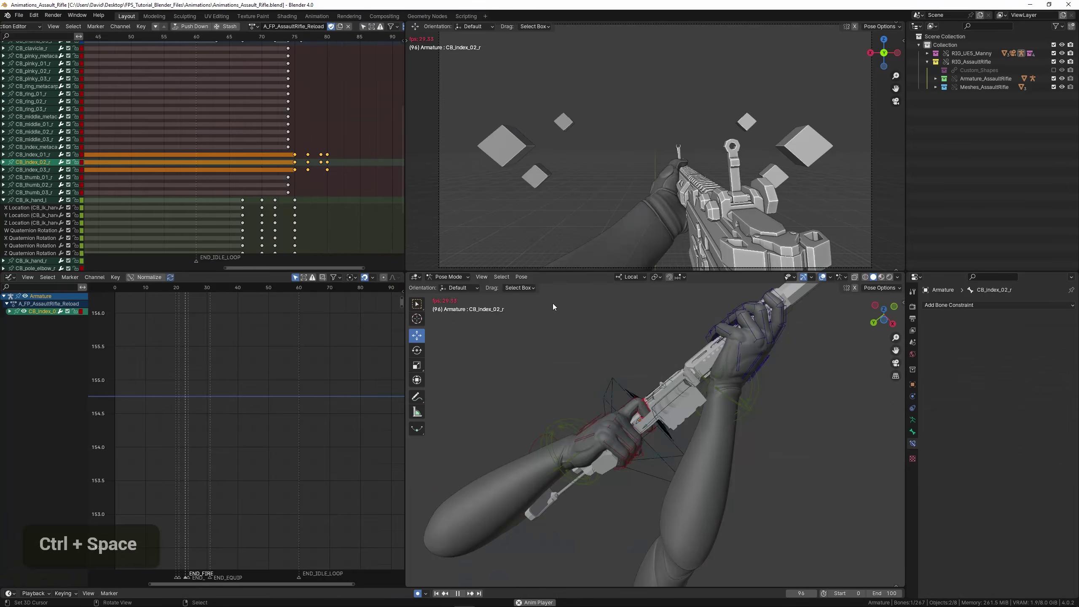
# Save the file and select the left clavicle control, CB_clavicle_l, bringing its keyframe channel into view.
pyautogui.scroll(-3, 614, 447)
pyautogui.moveTo(553, 304); pyautogui.dragTo(659, 397, button='middle')
pyautogui.press('KP_1')
pyautogui.hotkey('ctrl', 's')
pyautogui.scroll(-3, 181, 175)
pyautogui.moveTo(180, 175); pyautogui.dragTo(284, 201, button='middle')
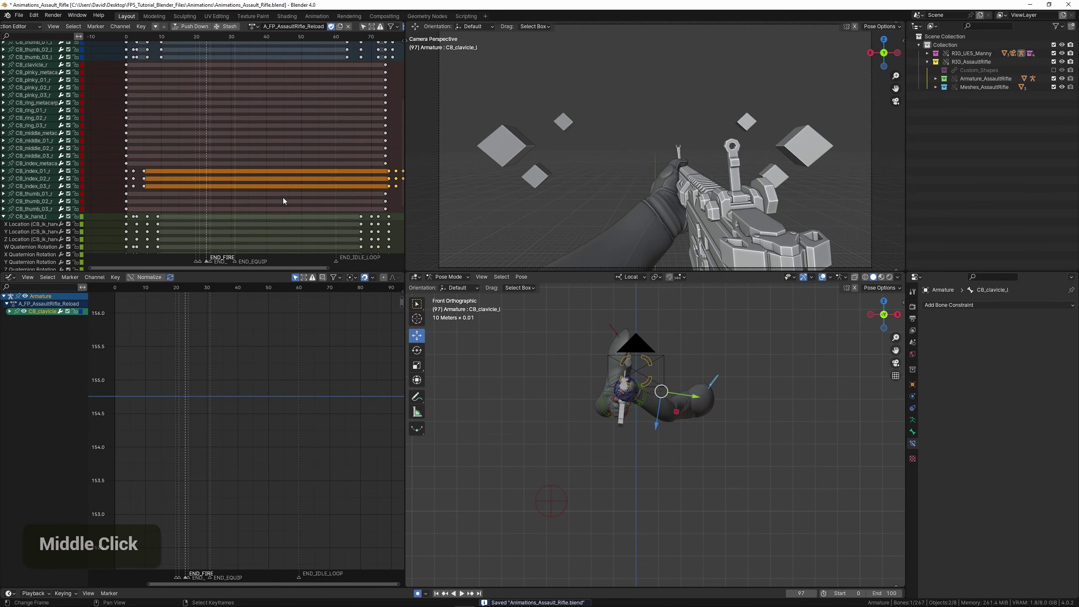
pyautogui.moveTo(174, 166); pyautogui.dragTo(258, 62, button='middle')
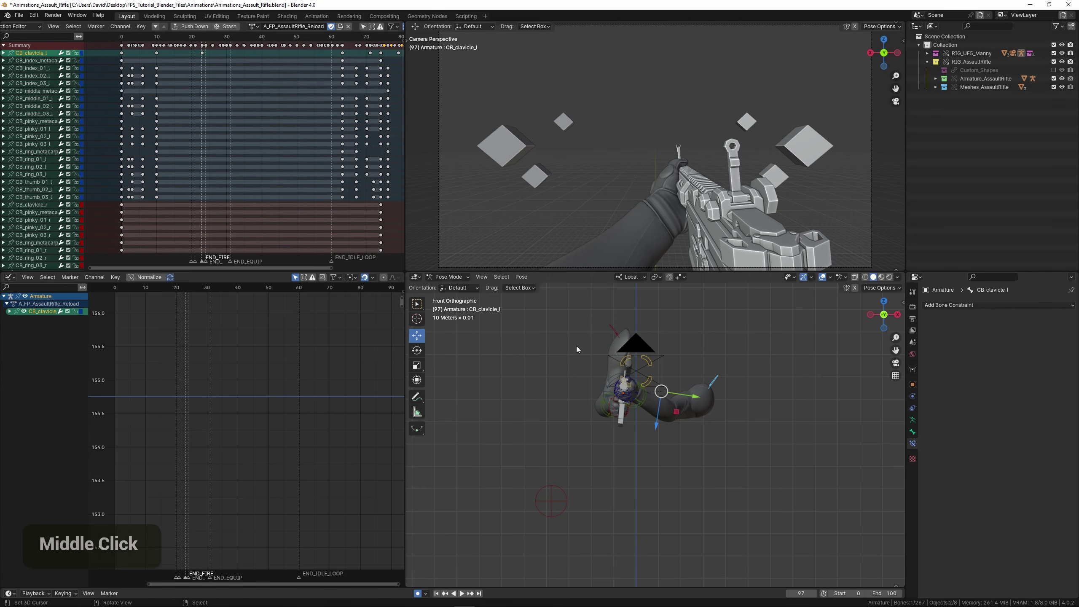
# At frame 10, move CB_clavicle_l to reposition the left shoulder, and play back the result.
pyautogui.moveTo(577, 346); pyautogui.dragTo(701, 439, button='middle')
pyautogui.press('space')
pyautogui.keyDown('shift'); pyautogui.moveTo(726, 381); pyautogui.dragTo(682, 406, button='middle'); pyautogui.keyUp('shift')
pyautogui.press('space')
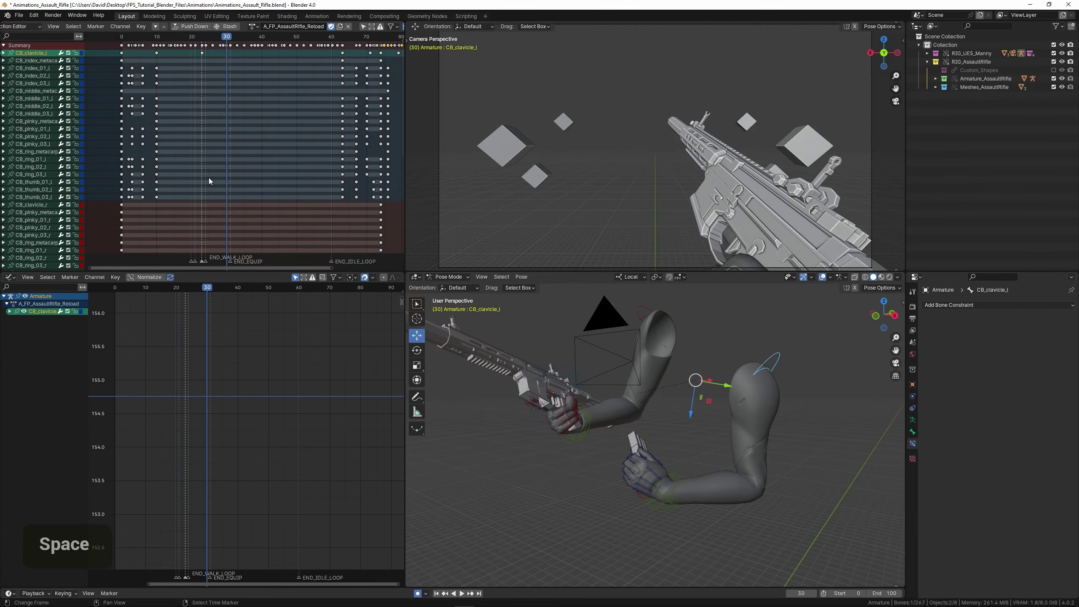
pyautogui.press('space')
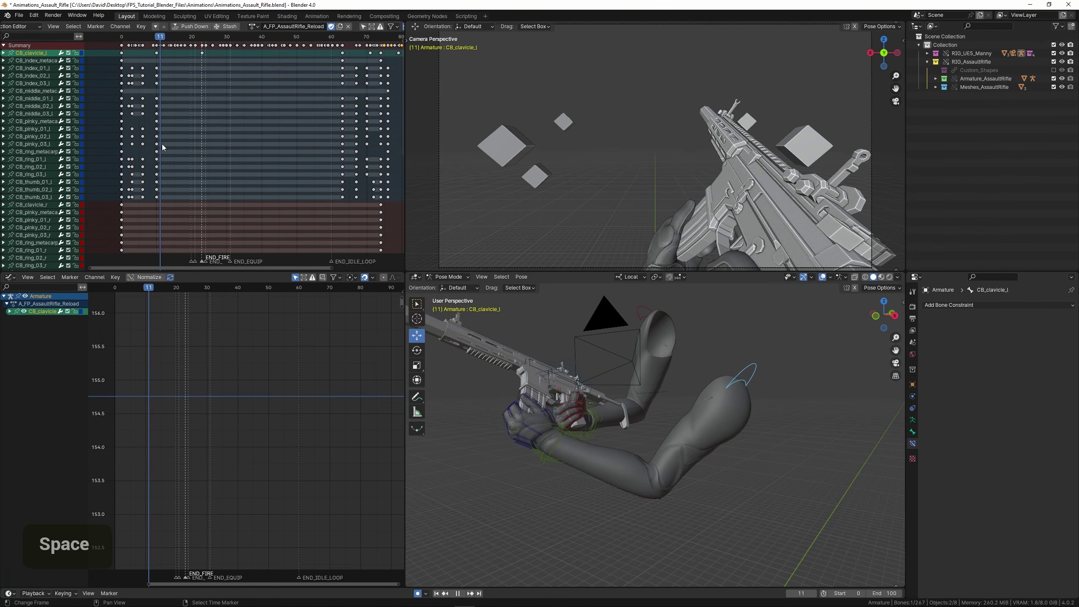
pyautogui.scroll(-2, 646, 438)
pyautogui.moveTo(662, 443); pyautogui.dragTo(702, 419, button='middle')
pyautogui.moveTo(701, 419); pyautogui.dragTo(721, 405, button='middle')
pyautogui.scroll(1, 722, 404)
pyautogui.press('g')
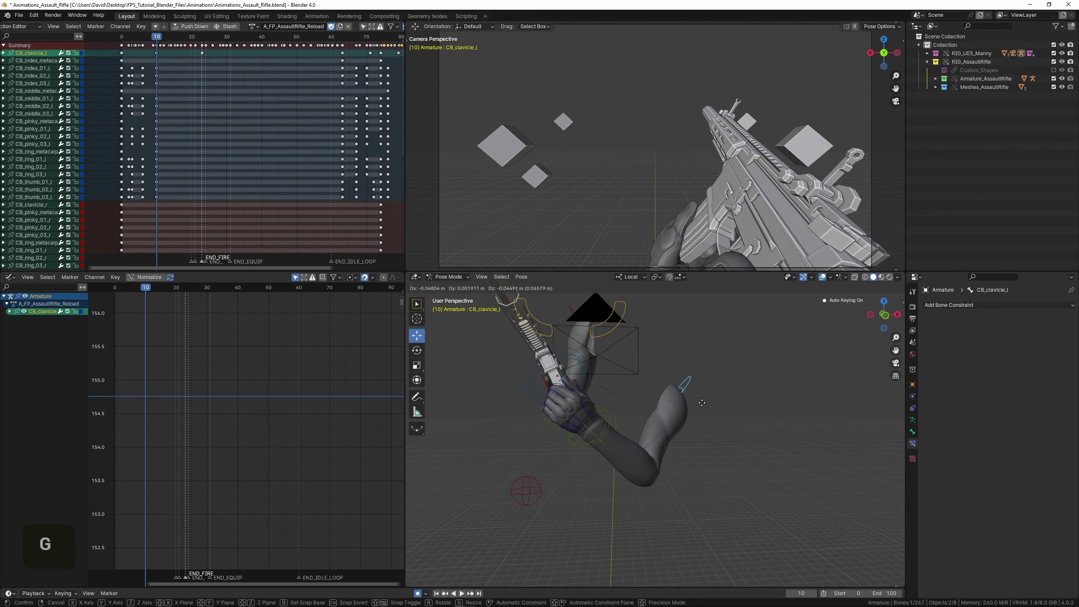
pyautogui.press('space')
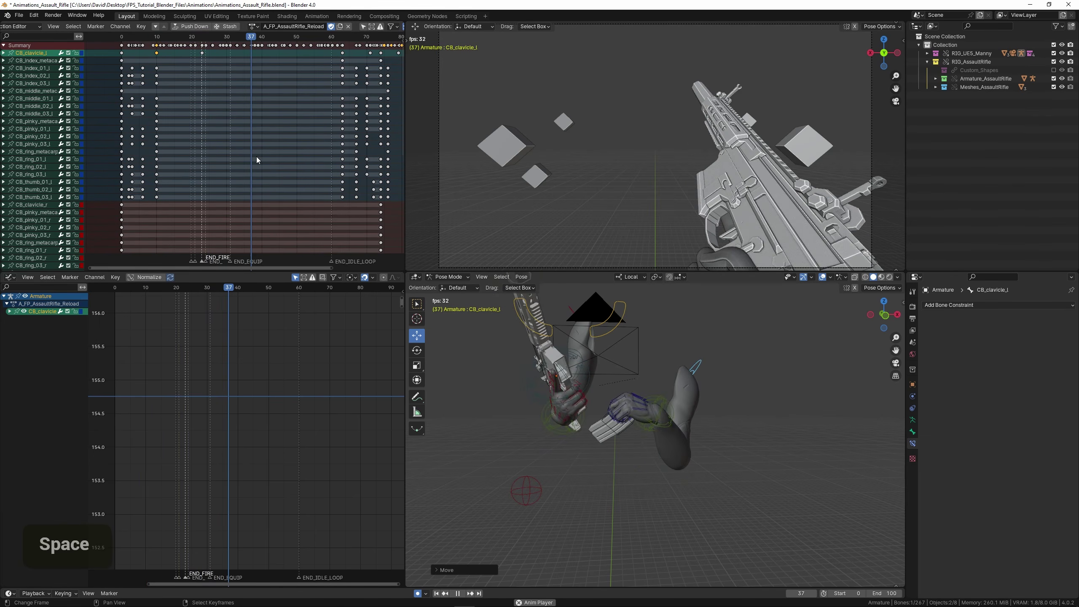
# At frame 41, move the left elbow pole control CB_pole_elbow_l upward and outward from the body.
pyautogui.moveTo(191, 136); pyautogui.dragTo(261, 145)
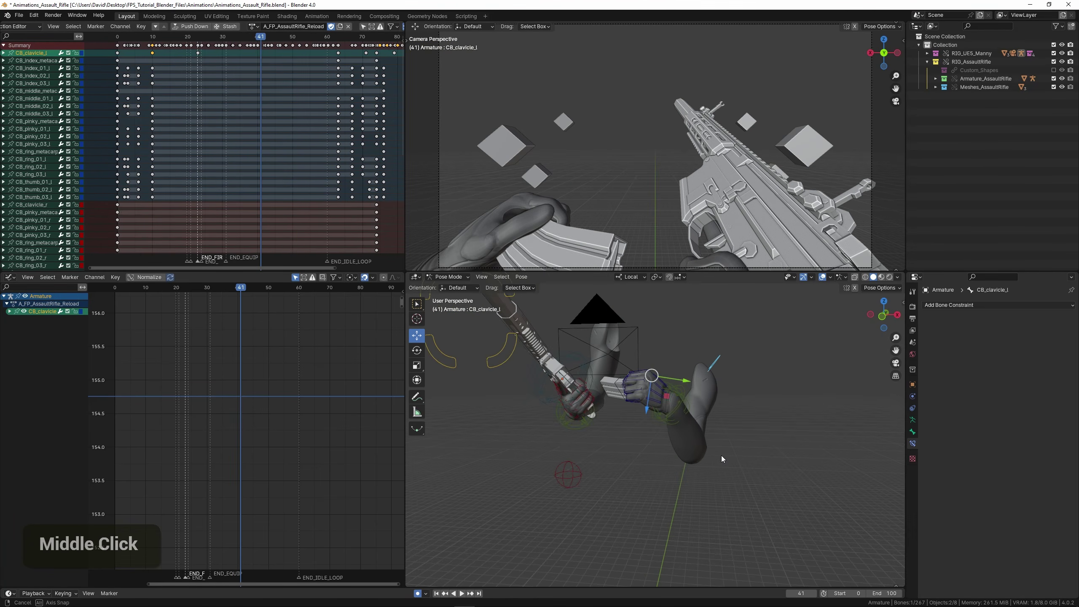
pyautogui.scroll(-2, 718, 457)
pyautogui.keyDown('shift'); pyautogui.moveTo(717, 459); pyautogui.dragTo(684, 498, button='middle'); pyautogui.keyUp('shift')
pyautogui.keyDown('shift'); pyautogui.scroll(-3, 693, 487); pyautogui.keyUp('shift')
pyautogui.rightClick(688, 510)
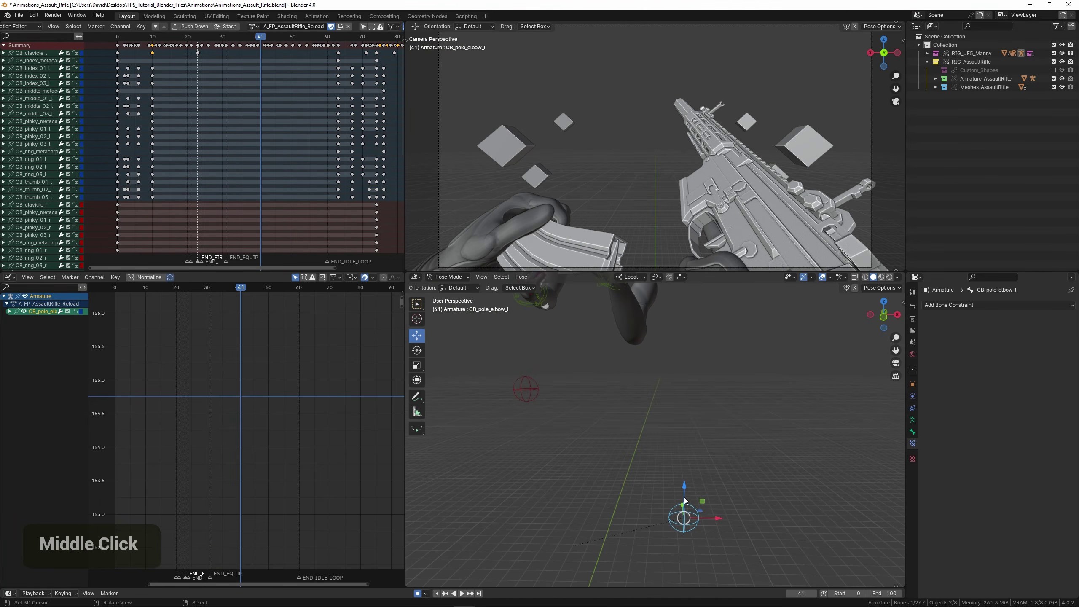
pyautogui.press('g')
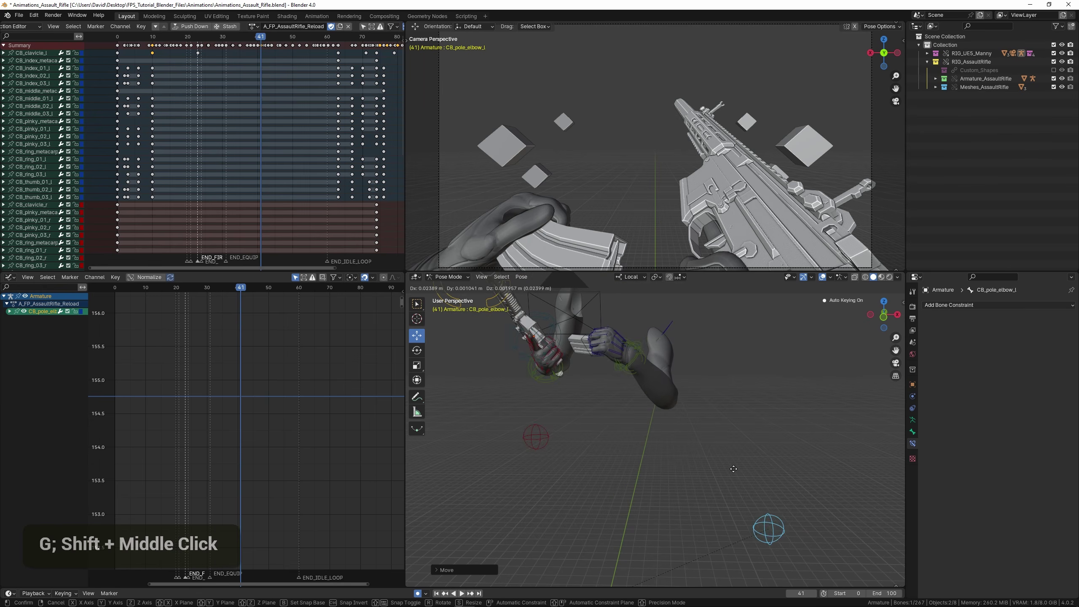
pyautogui.click(743, 413)
pyautogui.moveTo(252, 184); pyautogui.dragTo(250, 245, button='middle')
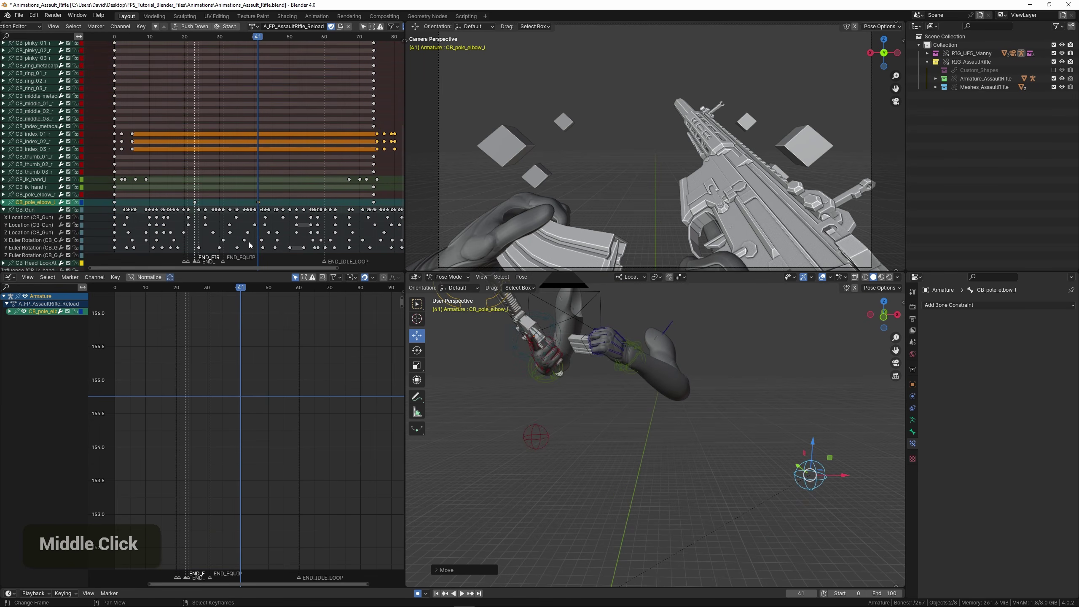
# Play back the left elbow change, save the file and review the reload in the maximized camera view.
pyautogui.moveTo(182, 202); pyautogui.dragTo(339, 182)
pyautogui.press('space')
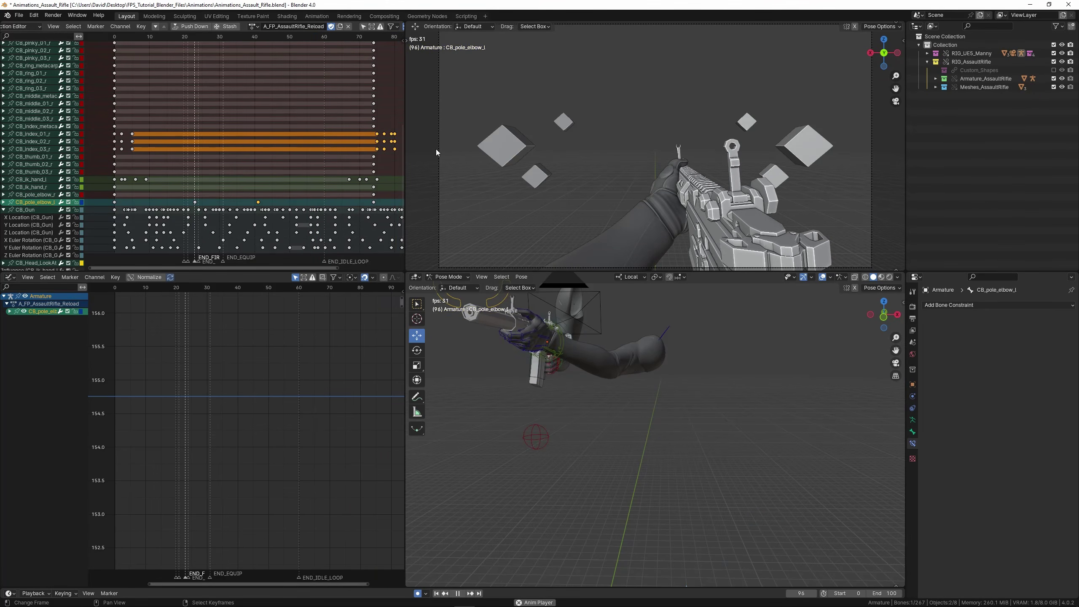
pyautogui.hotkey('ctrl', 'space')
pyautogui.hotkey('ctrl', 's')
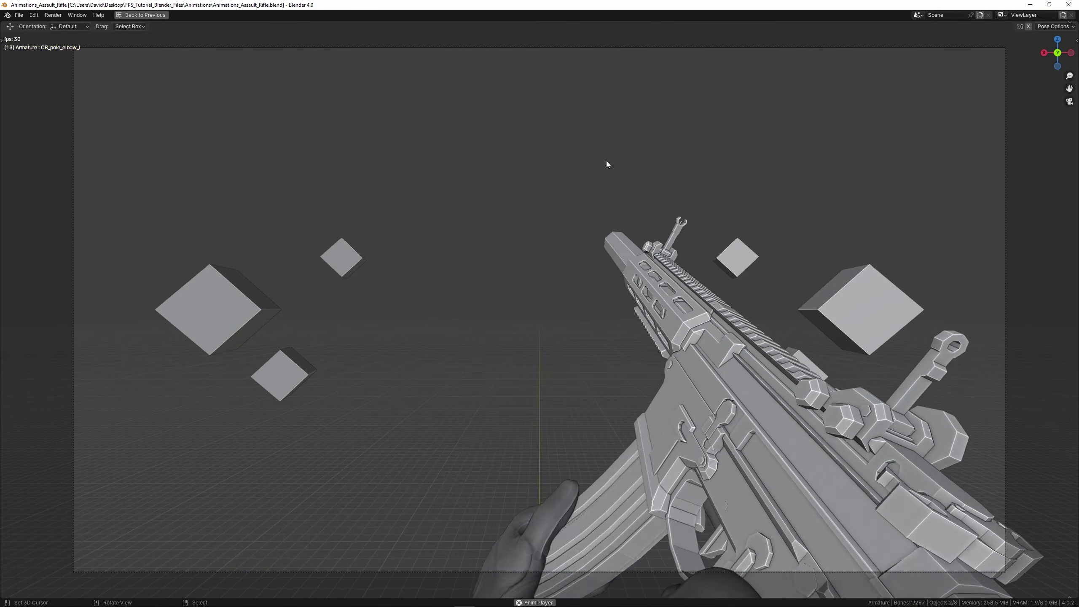
pyautogui.press('space')
pyautogui.hotkey('ctrl', 'space')
# Select the rifle control CB_Gun and isolate its Y Euler Rotation curve, framed in the graph editor.
pyautogui.scroll(3, 537, 384)
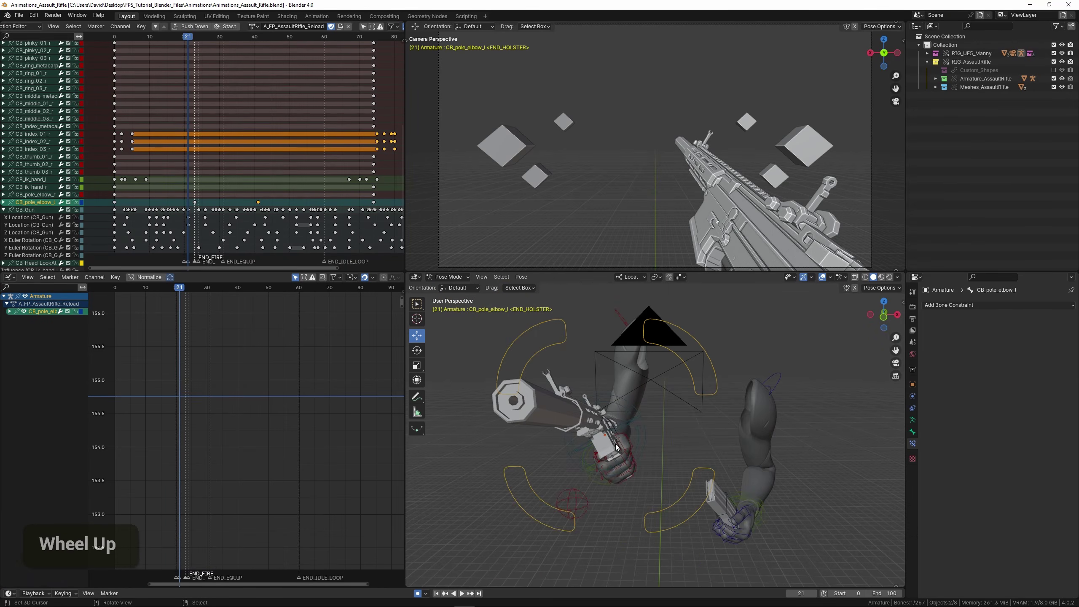
pyautogui.moveTo(537, 384); pyautogui.dragTo(570, 404, button='middle')
pyautogui.rightClick(566, 402)
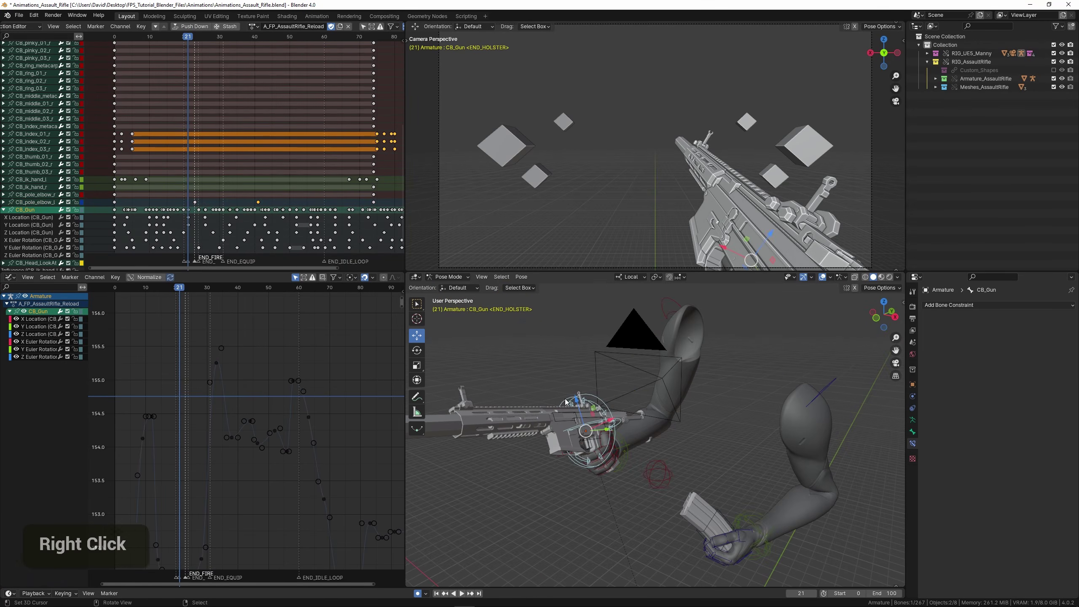
pyautogui.click(35, 349)
pyautogui.press('KP_Decimal')
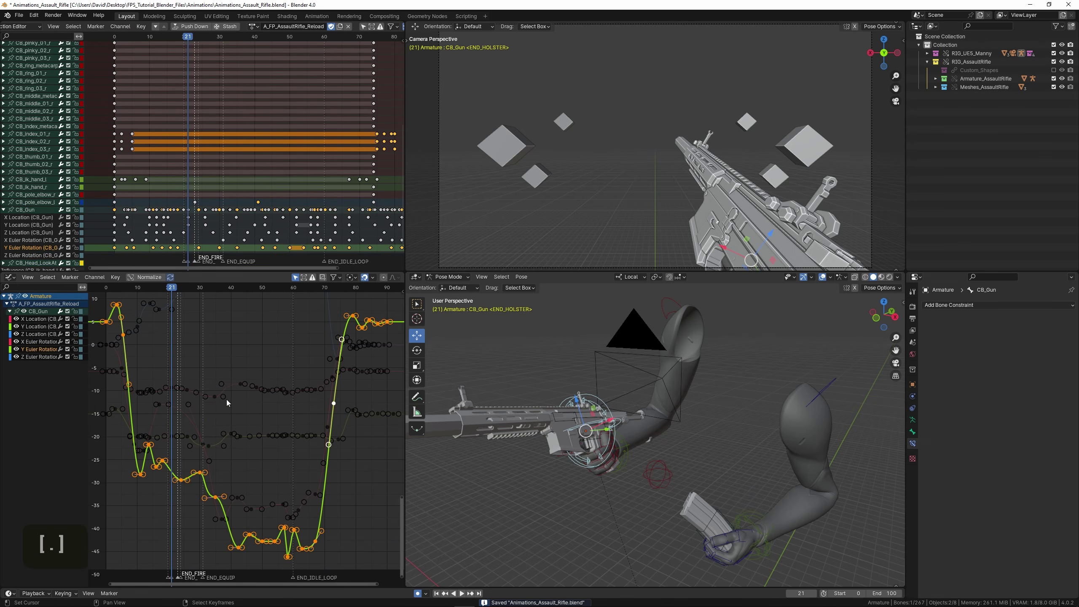
pyautogui.moveTo(226, 400); pyautogui.dragTo(282, 355, button='middle')
# Shift the CB_Gun Y Euler Rotation keys between frames 11 and 18 two frames later and play back the result.
pyautogui.scroll(1, 282, 355)
pyautogui.moveTo(157, 370); pyautogui.dragTo(205, 388)
pyautogui.moveTo(228, 386); pyautogui.dragTo(206, 394, button='middle')
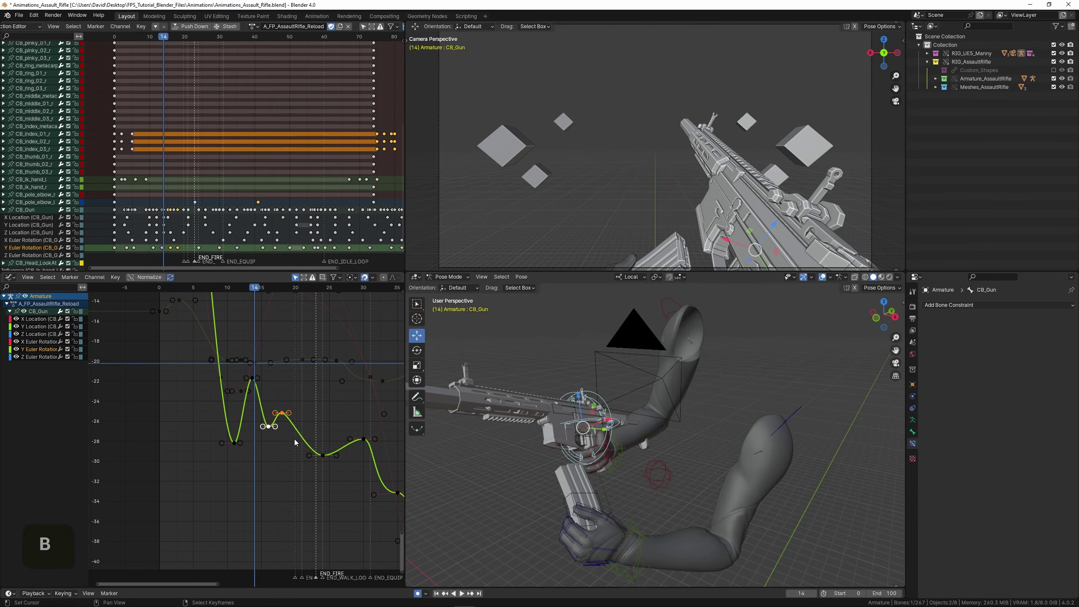
pyautogui.scroll(3, 294, 439)
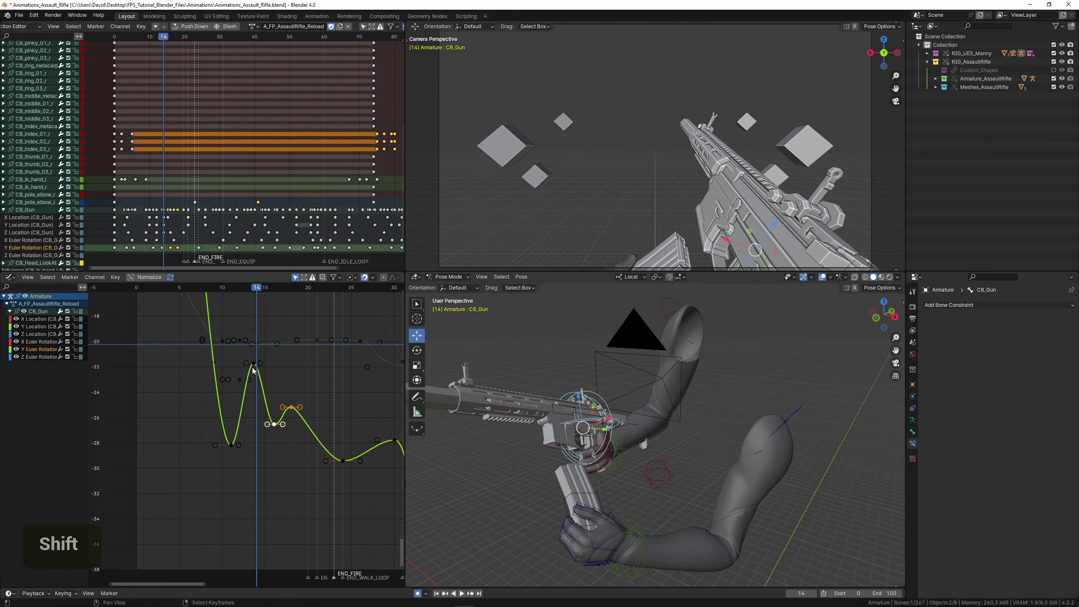
pyautogui.click(345, 405)
pyautogui.moveTo(225, 396); pyautogui.dragTo(290, 417)
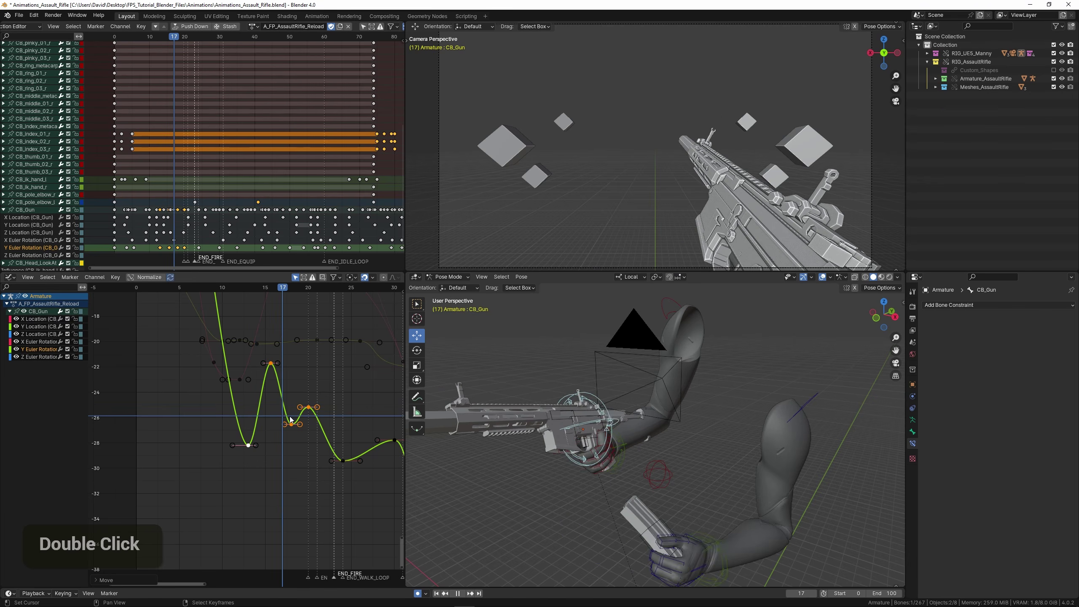
pyautogui.press('space')
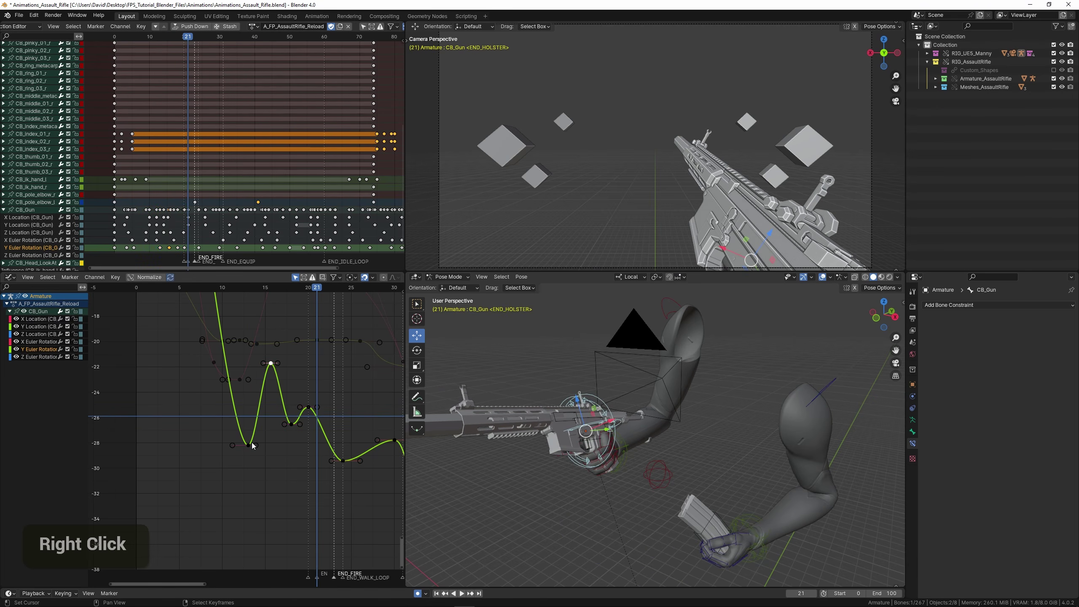
# Scale the Y rotation keys at frames 13 and 16 vertically to exaggerate the dip and peak, and play back.
pyautogui.keyDown('shift'); pyautogui.rightClick(252, 445); pyautogui.keyUp('shift')
pyautogui.press('s')
pyautogui.press('y')
pyautogui.click(254, 475)
pyautogui.moveTo(234, 425); pyautogui.dragTo(317, 436)
pyautogui.click(166, 400)
pyautogui.press('space')
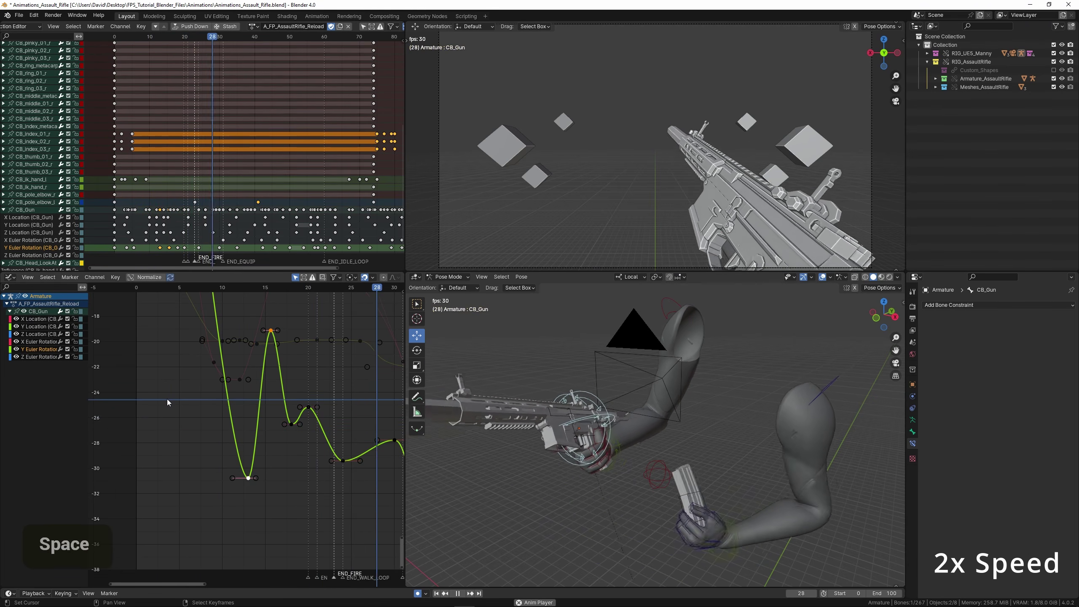
pyautogui.click(167, 399)
pyautogui.press('space')
# Lower the Y rotation dip at frame 18 and raise the peak that follows it to frame 21.
pyautogui.rightClick(291, 425)
pyautogui.press('g')
pyautogui.click(297, 442)
pyautogui.rightClick(309, 408)
pyautogui.moveTo(330, 414); pyautogui.dragTo(278, 381, button='middle')
# Lower the Y rotation dip near frame 24, shift the three latest bounce keys to frames 19, 22 and 25, and play back.
pyautogui.press('g')
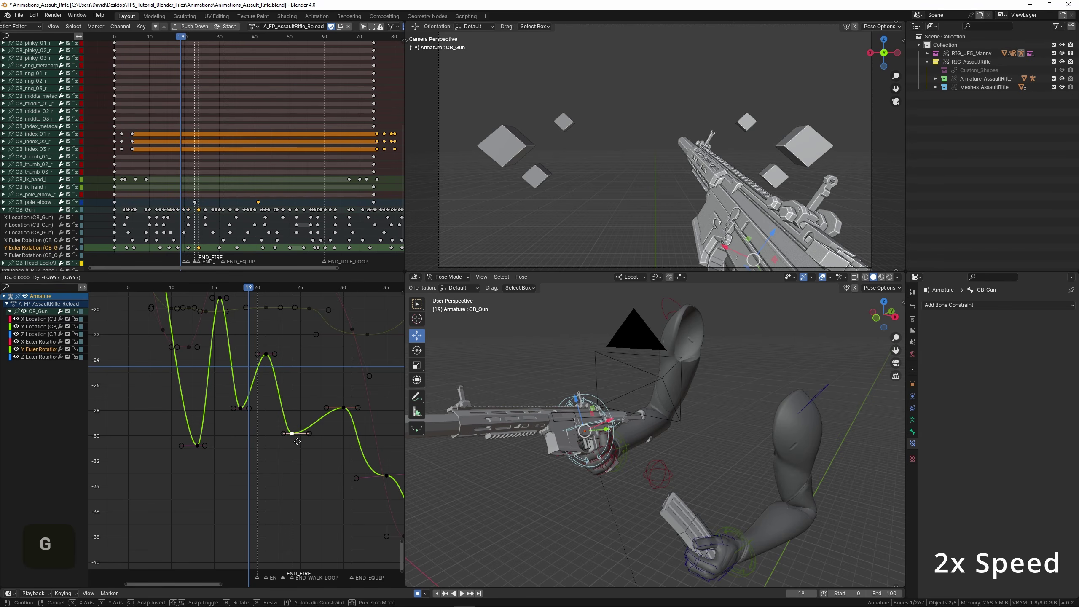
pyautogui.keyDown('shift'); pyautogui.rightClick(266, 354); pyautogui.keyUp('shift')
pyautogui.press('g')
pyautogui.press('x')
pyautogui.press('g')
pyautogui.click(301, 442)
pyautogui.click(186, 378)
pyautogui.press('space')
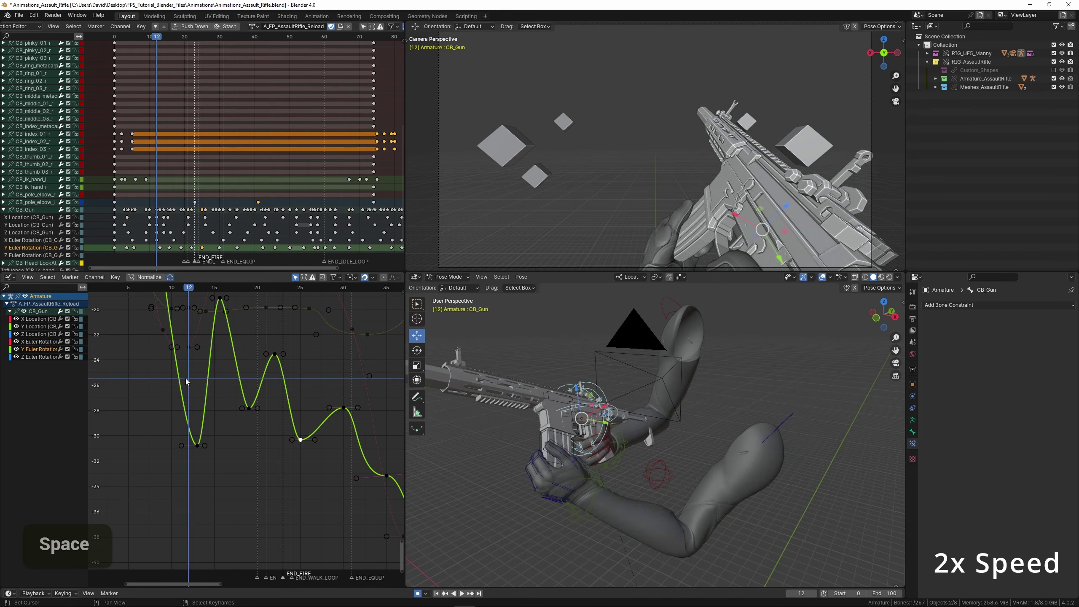
pyautogui.press('space')
# Move the frame 19 dip earlier to frame 18 and the next peak lower to frame 21, checking the playback.
pyautogui.rightClick(249, 409)
pyautogui.press('g')
pyautogui.click(232, 418)
pyautogui.click(214, 409)
pyautogui.press('space')
pyautogui.press('g')
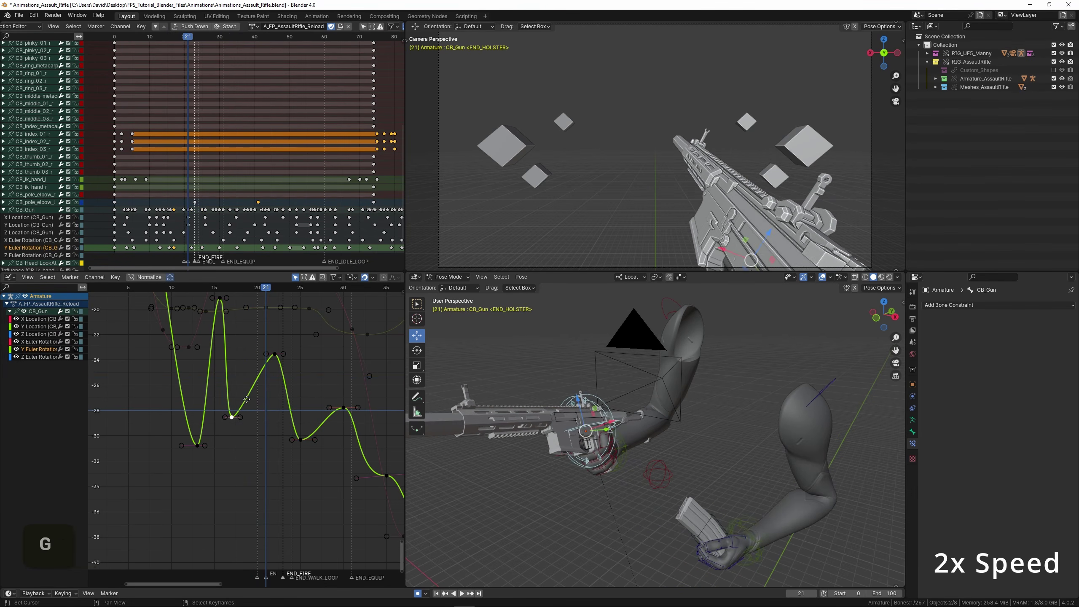
pyautogui.press('g')
pyautogui.click(266, 386)
pyautogui.click(169, 374)
pyautogui.press('space')
pyautogui.scroll(-4, 170, 374)
pyautogui.click(171, 374)
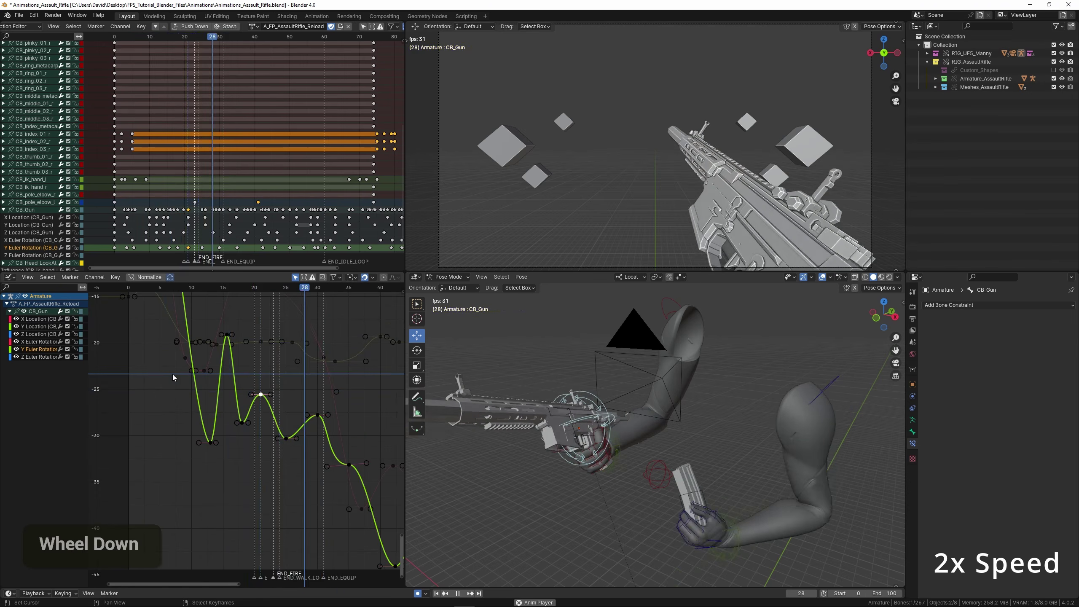
# Lower the Y rotation peak at frame 16 to about -22 and play back the rifle bounce.
pyautogui.rightClick(221, 309)
pyautogui.press('g')
pyautogui.click(221, 345)
pyautogui.click(145, 355)
pyautogui.click(146, 356)
pyautogui.click(145, 356)
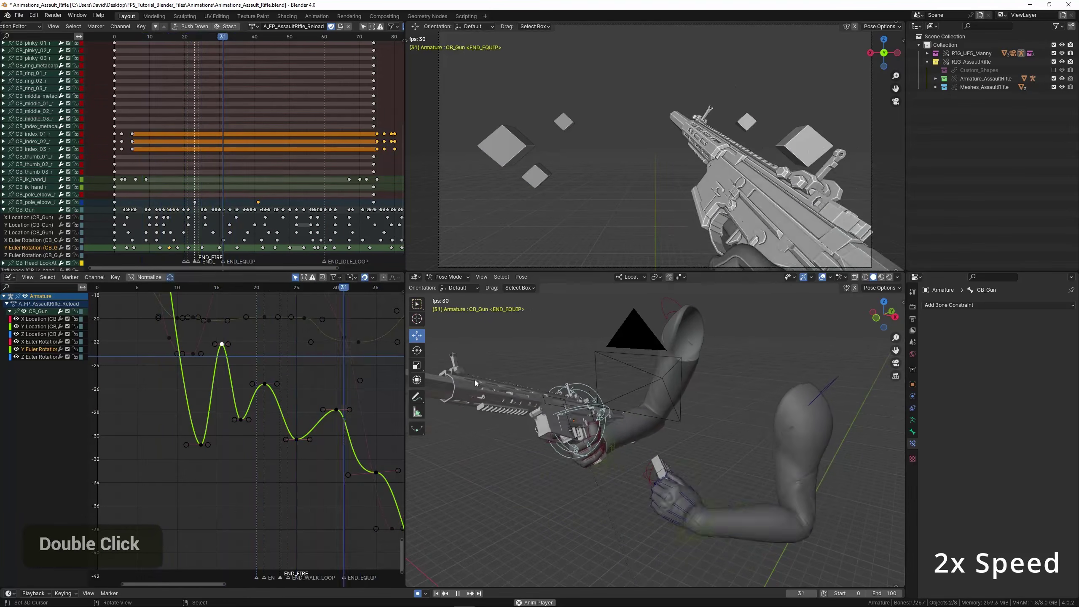
# Save the file and watch the whole reload with the reworked rifle bounce in the maximized camera view.
pyautogui.press('KP_1')
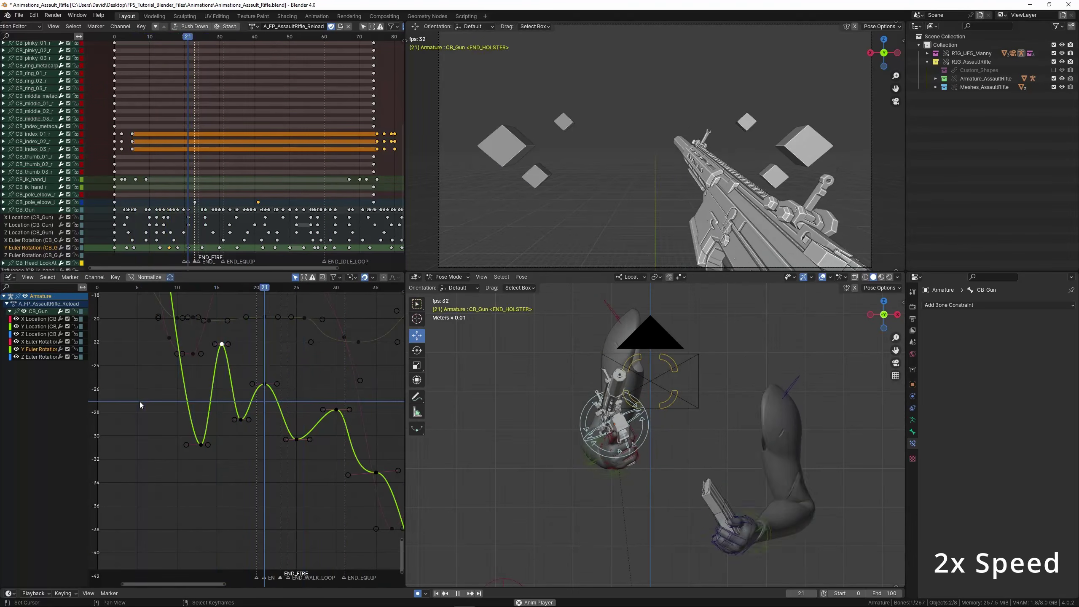
pyautogui.hotkey('ctrl', 'space')
pyautogui.hotkey('ctrl', 's')
pyautogui.press('space')
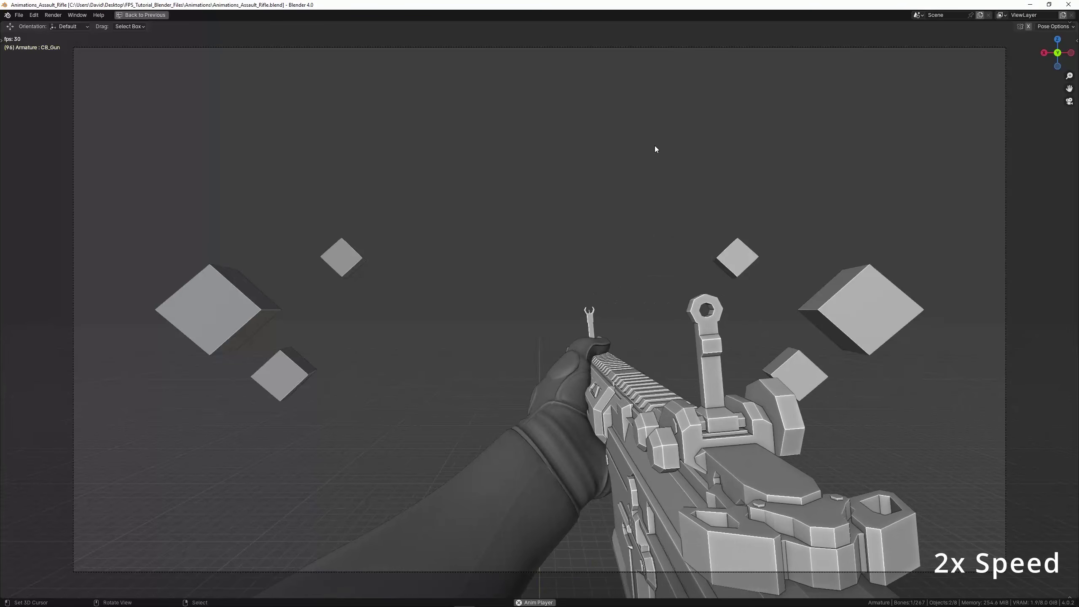
pyautogui.press('space')
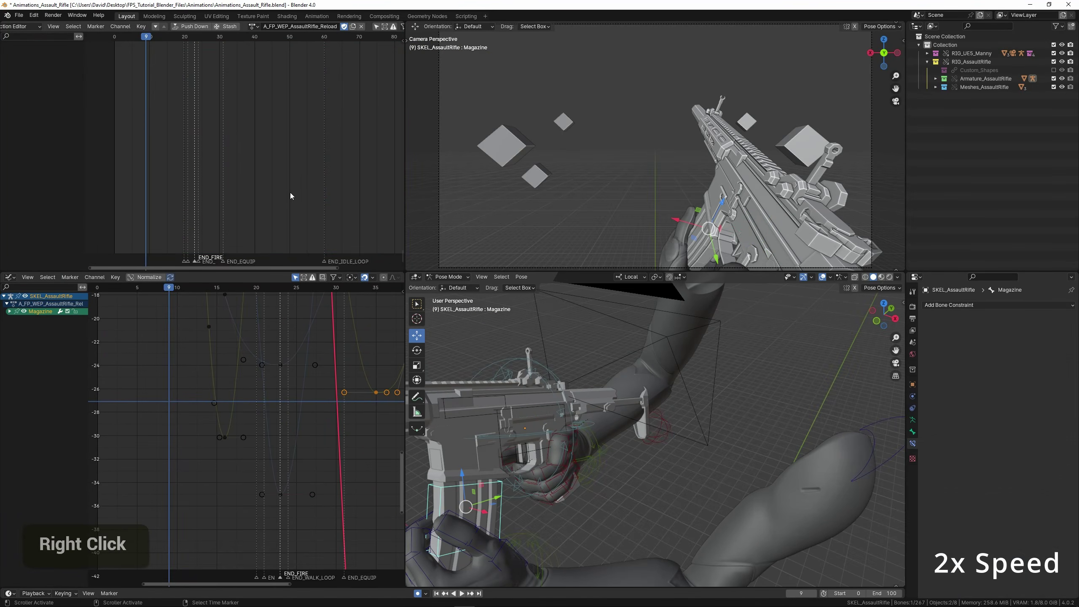
# At frame 49, reposition the rifle's Magazine bone in the left hand and play back the motion.
pyautogui.scroll(3, 213, 135)
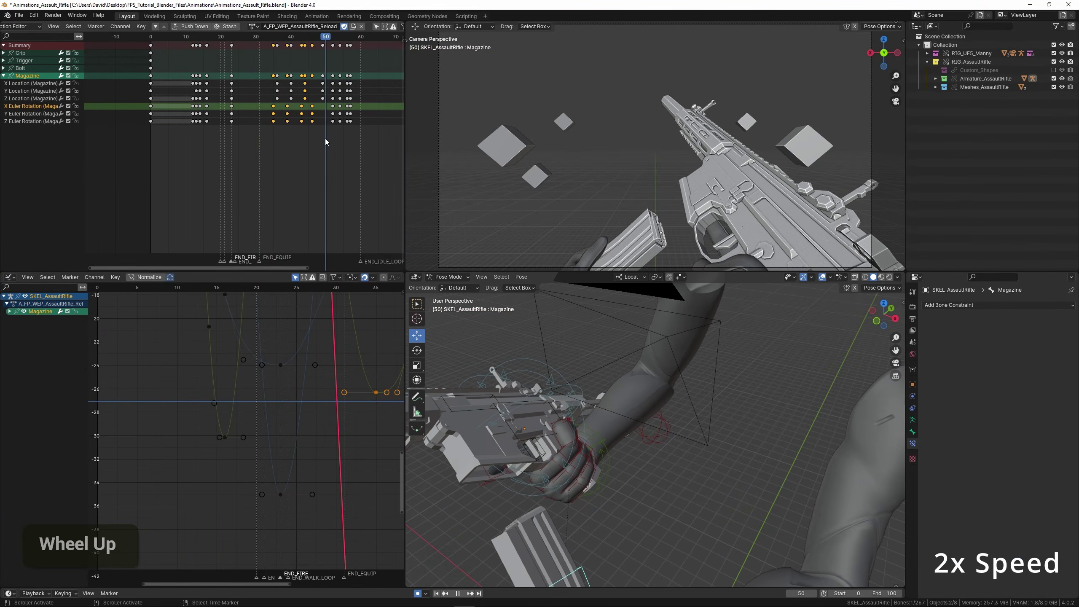
pyautogui.moveTo(327, 138); pyautogui.dragTo(321, 136)
pyautogui.moveTo(662, 408); pyautogui.dragTo(565, 383, button='middle')
pyautogui.keyDown('shift'); pyautogui.moveTo(565, 417); pyautogui.dragTo(582, 391, button='middle'); pyautogui.keyUp('shift')
pyautogui.scroll(2, 595, 404)
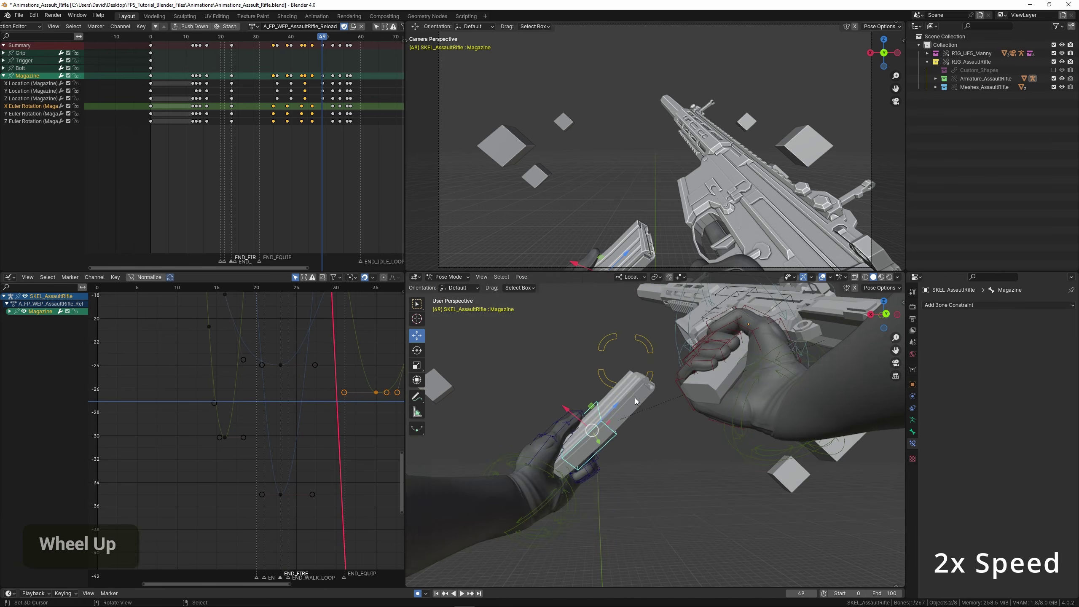
pyautogui.press('g')
pyautogui.click(624, 395)
pyautogui.press('space')
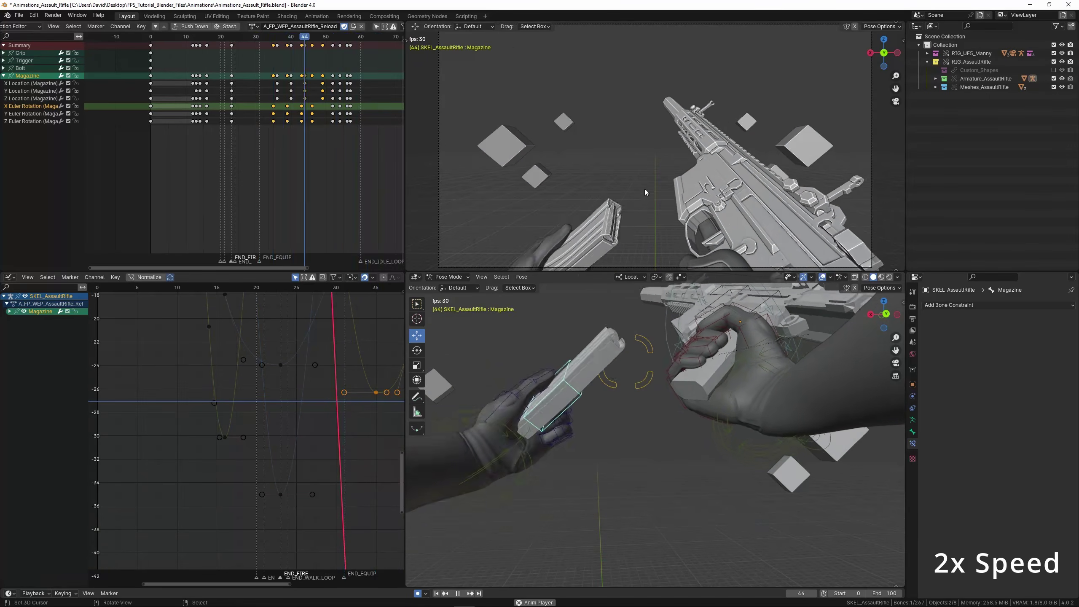
# Save the file and review the magazine adjustment by playing the reload in the maximized camera view.
pyautogui.hotkey('ctrl', 'space')
pyautogui.hotkey('ctrl', 's')
pyautogui.press('space')
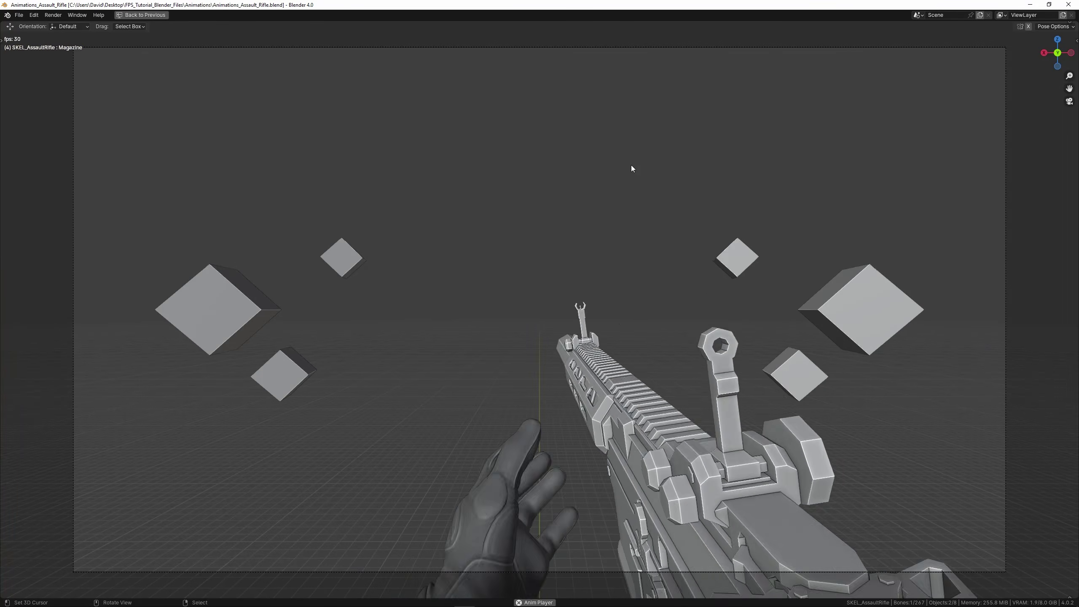
pyautogui.press('space')
pyautogui.hotkey('ctrl', 'space')
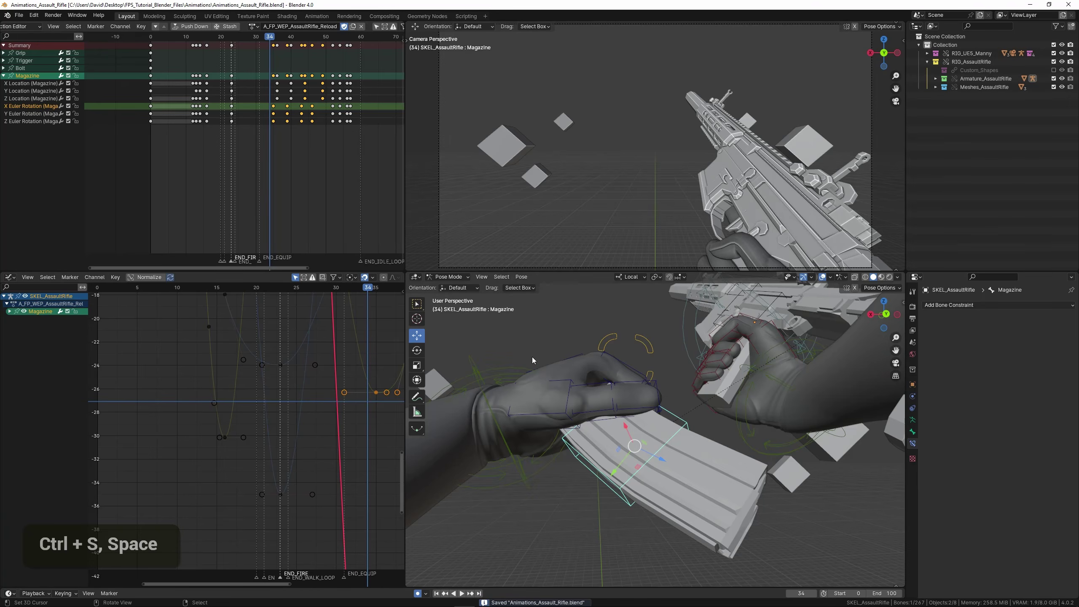
# Select the head control CB_Head_LookAt in front view, save the file and expand its location and rotation channels.
pyautogui.rightClick(603, 341)
pyautogui.scroll(-6, 534, 366)
pyautogui.moveTo(534, 366); pyautogui.dragTo(631, 382, button='middle')
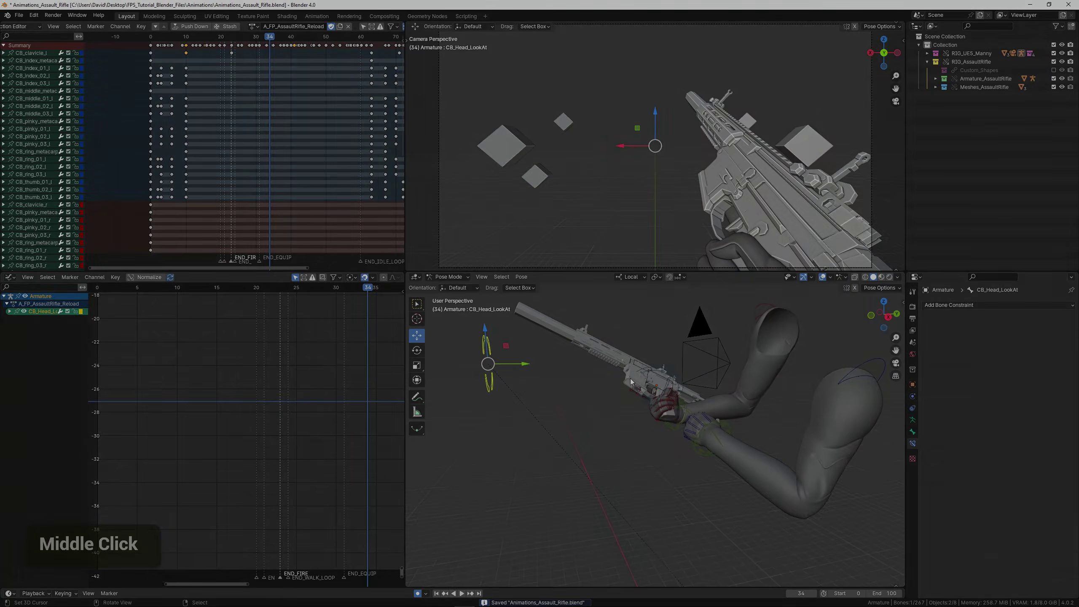
pyautogui.press('KP_1')
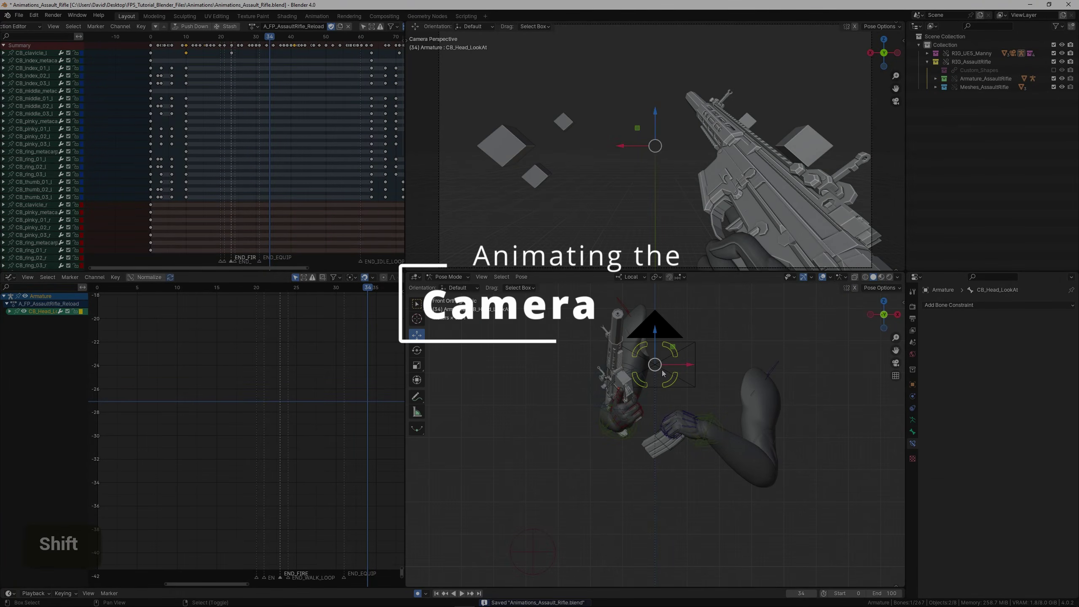
pyautogui.keyDown('shift'); pyautogui.moveTo(664, 373); pyautogui.dragTo(638, 419, button='middle'); pyautogui.keyUp('shift')
pyautogui.scroll(2, 637, 418)
pyautogui.hotkey('ctrl', 's')
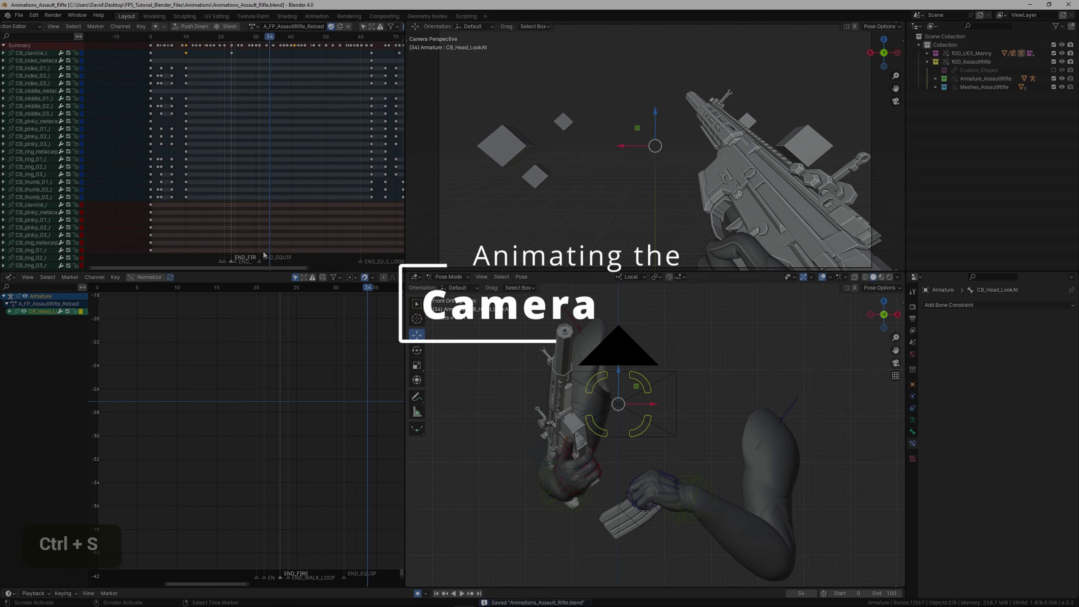
pyautogui.moveTo(264, 254); pyautogui.dragTo(230, 42, button='middle')
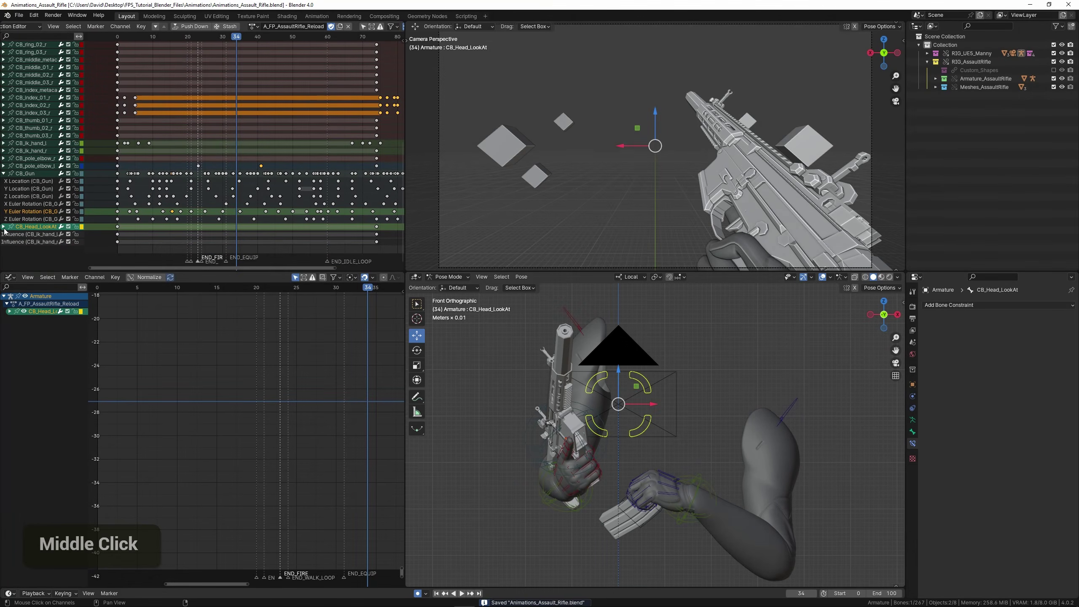
pyautogui.moveTo(183, 230); pyautogui.dragTo(188, 156, button='middle')
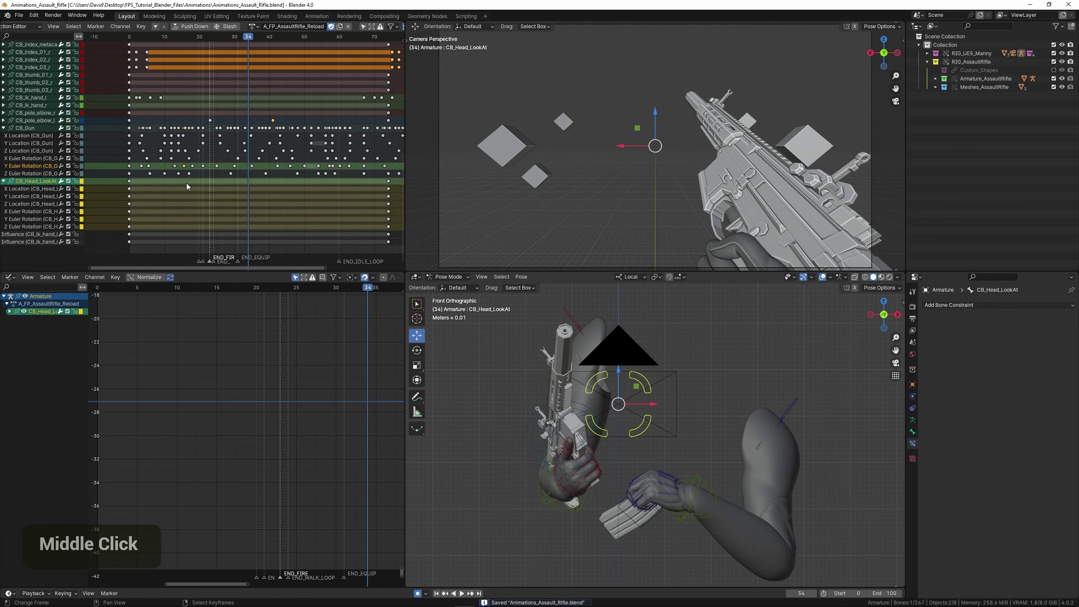
# At frame 6, move CB_Head_LookAt down and slightly toward the rifle, and play back the camera motion.
pyautogui.moveTo(129, 199); pyautogui.dragTo(153, 205)
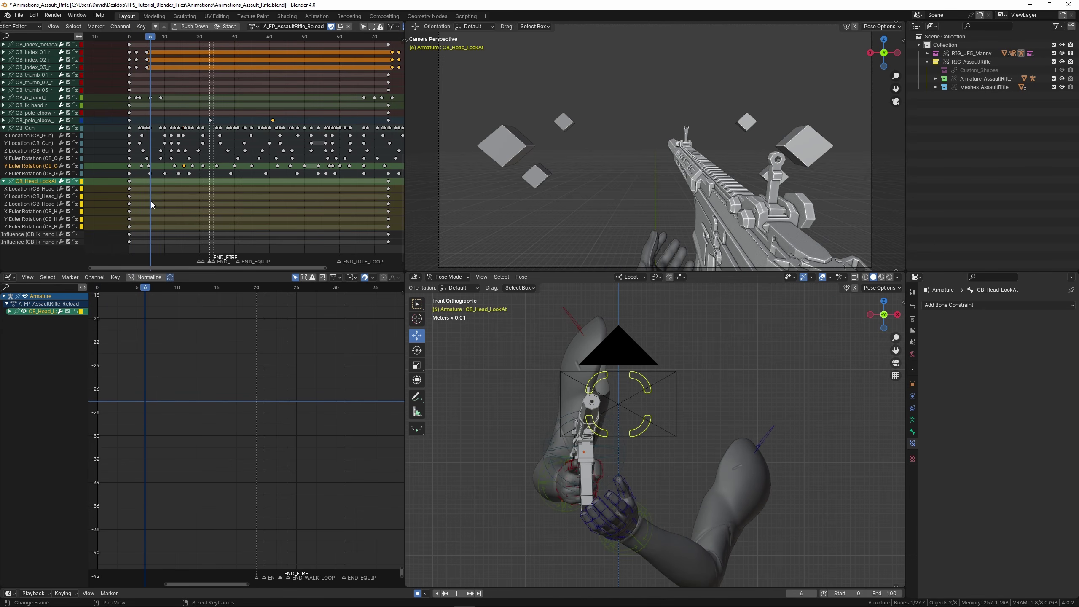
pyautogui.keyDown('shift'); pyautogui.moveTo(602, 411); pyautogui.dragTo(656, 359, button='middle'); pyautogui.keyUp('shift')
pyautogui.scroll(1, 615, 386)
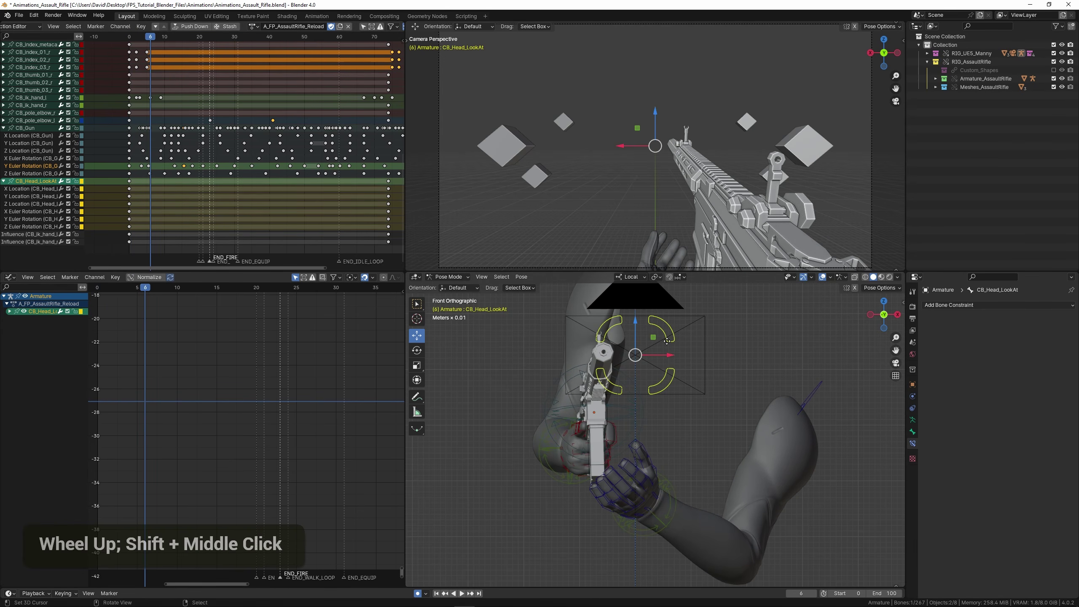
pyautogui.keyDown('shift'); pyautogui.moveTo(656, 359); pyautogui.dragTo(661, 385); pyautogui.keyUp('shift')
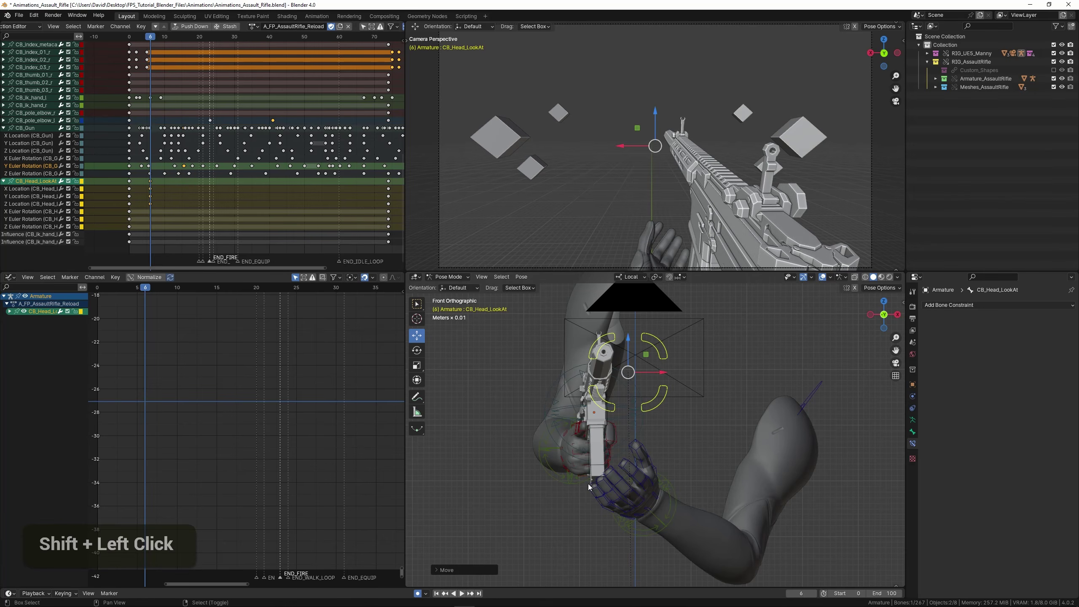
pyautogui.hotkey('shift', 'Left')
pyautogui.press('space')
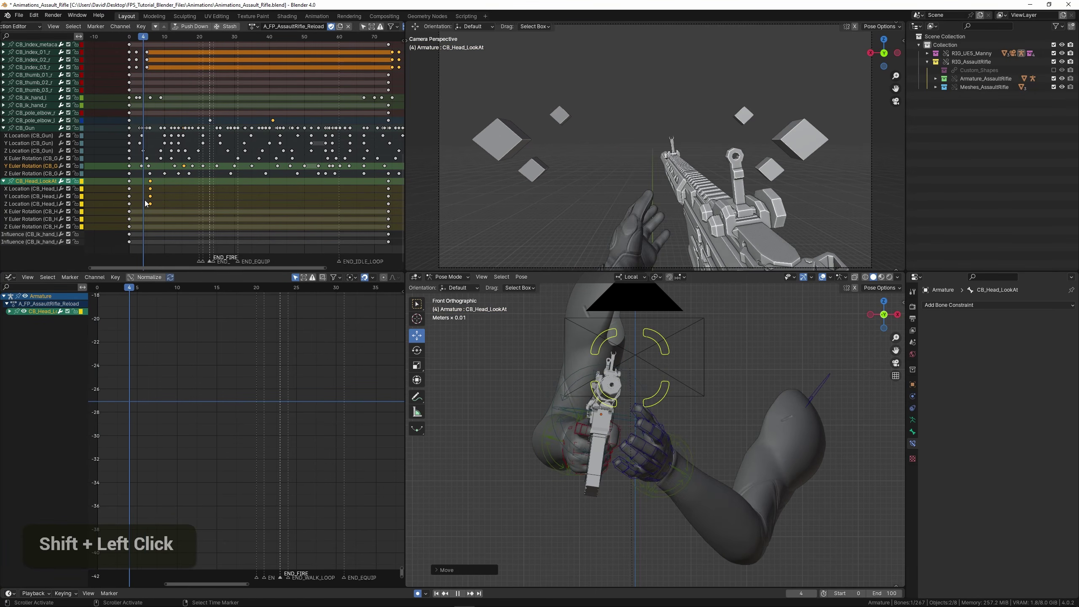
pyautogui.press('space')
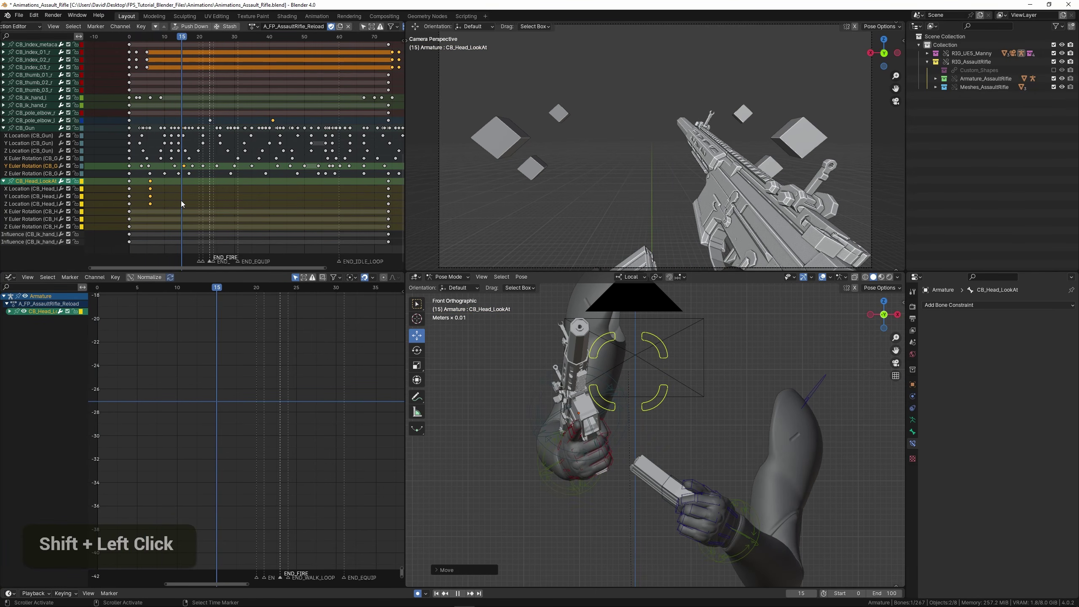
# At frame 12, move CB_Head_LookAt up and further toward the rifle, and check the motion.
pyautogui.press('Left')
pyautogui.press('Left')
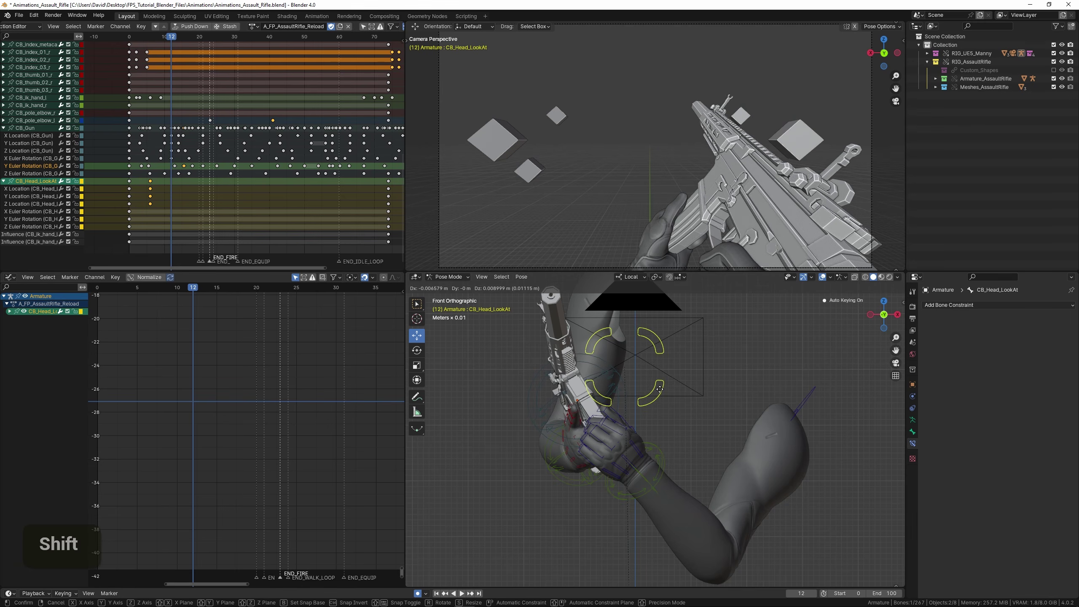
pyautogui.press('space')
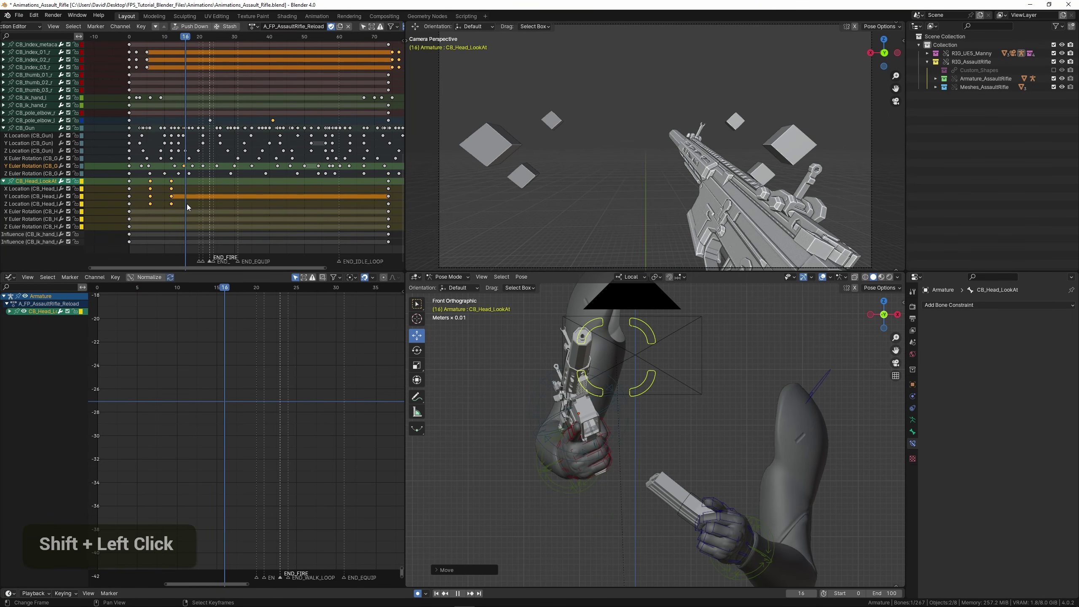
# Move CB_Head_LookAt down at frame 17, up at frame 25 and down again at frame 41.
pyautogui.press('space')
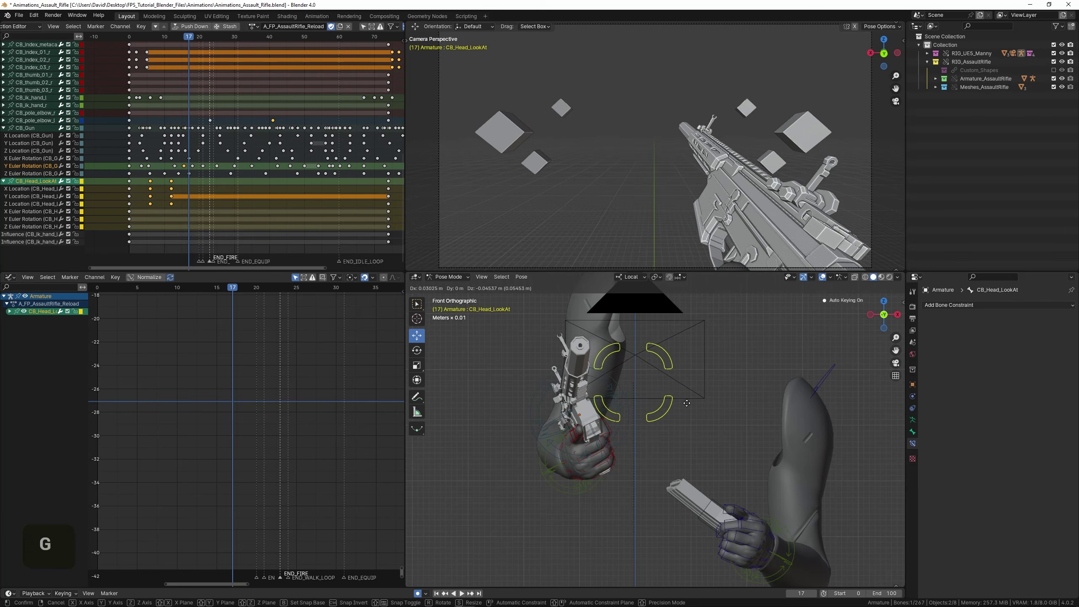
pyautogui.press('space')
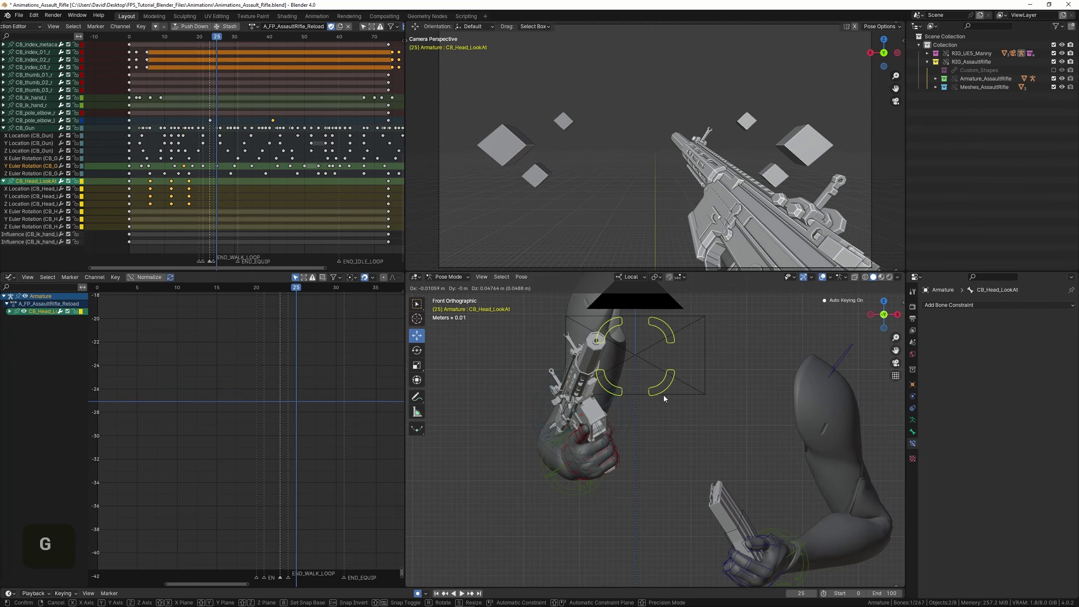
pyautogui.press('space')
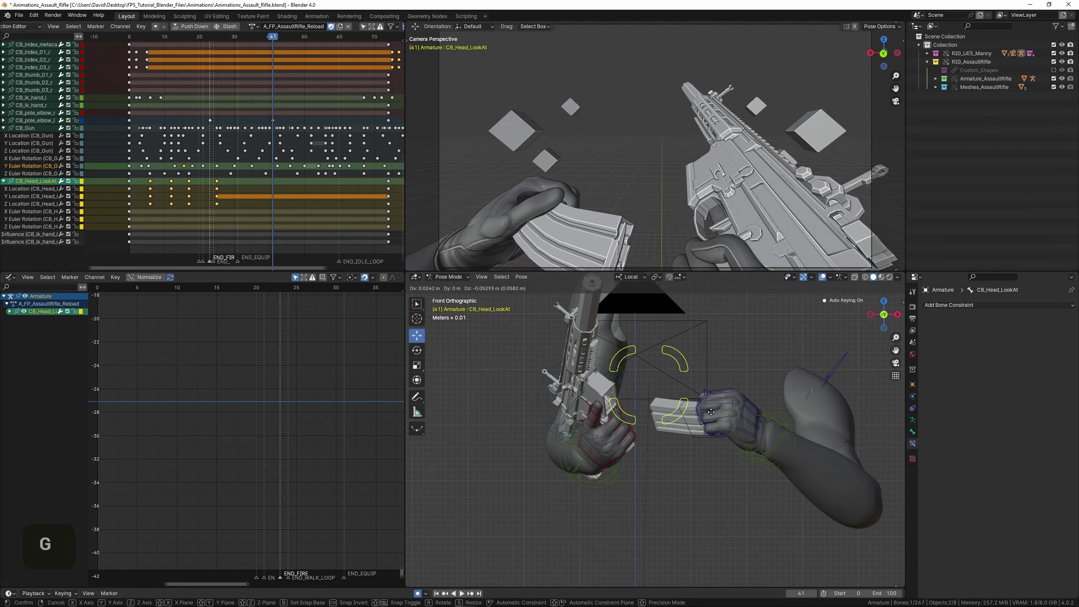
# Duplicate the CB_Head_LookAt keyframes from frame 25 and place the copy at frame 34 to hold the pose.
pyautogui.rightClick(220, 196)
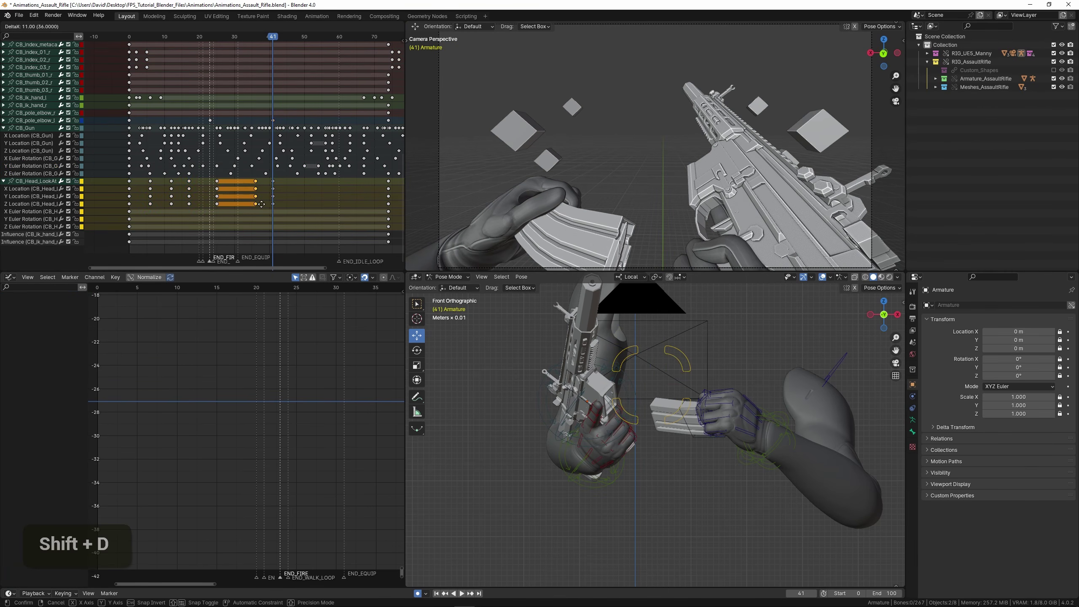
pyautogui.doubleClick(251, 205)
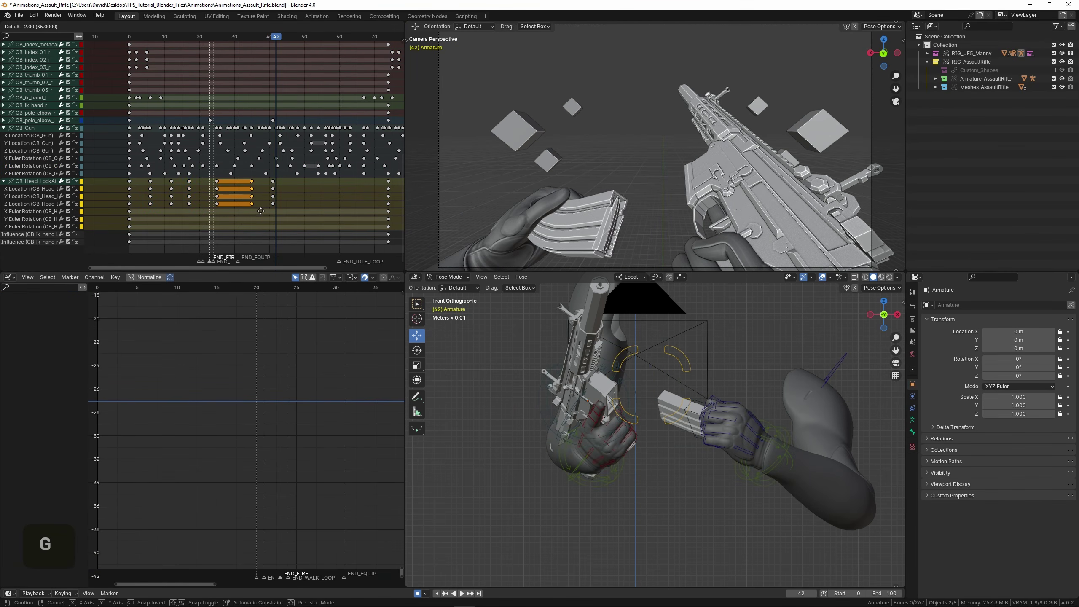
pyautogui.doubleClick(257, 210)
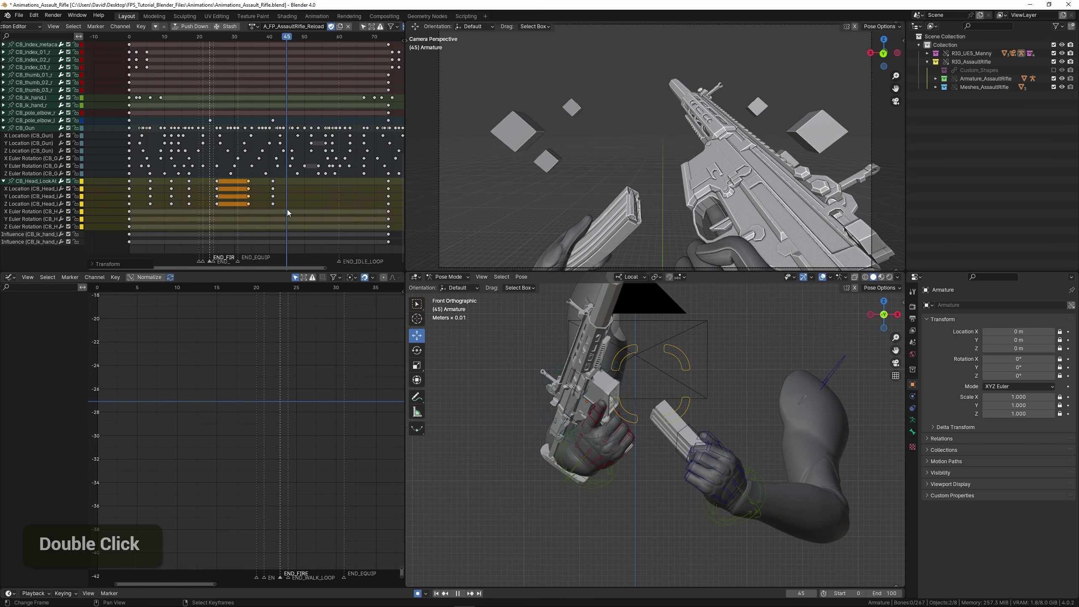
# At frame 44, move CB_Head_LookAt up and toward the rifle, and check the motion.
pyautogui.moveTo(273, 208); pyautogui.dragTo(283, 208)
pyautogui.rightClick(631, 361)
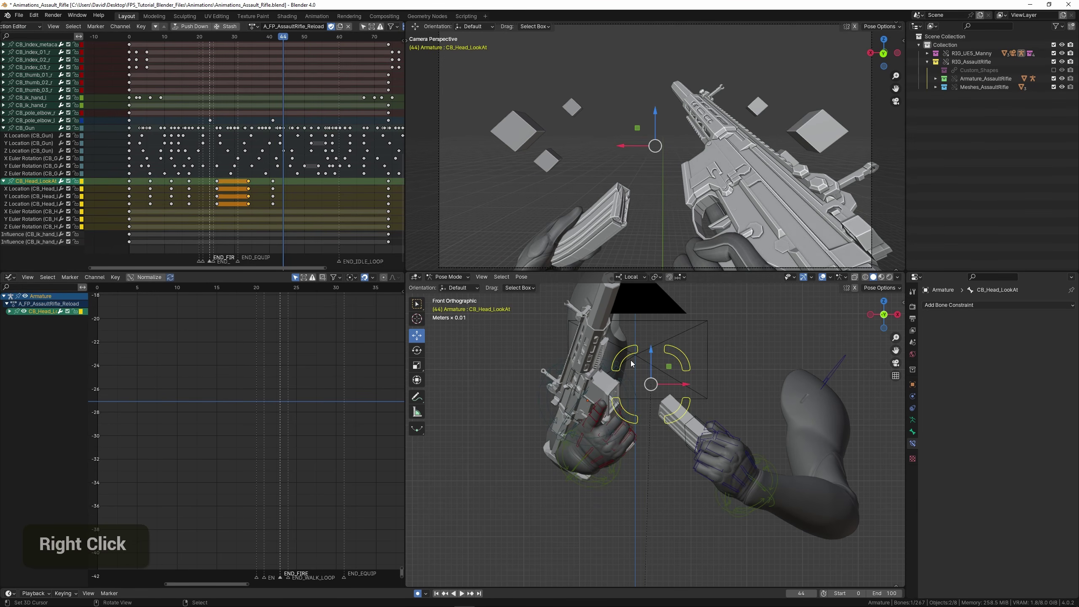
pyautogui.press('g')
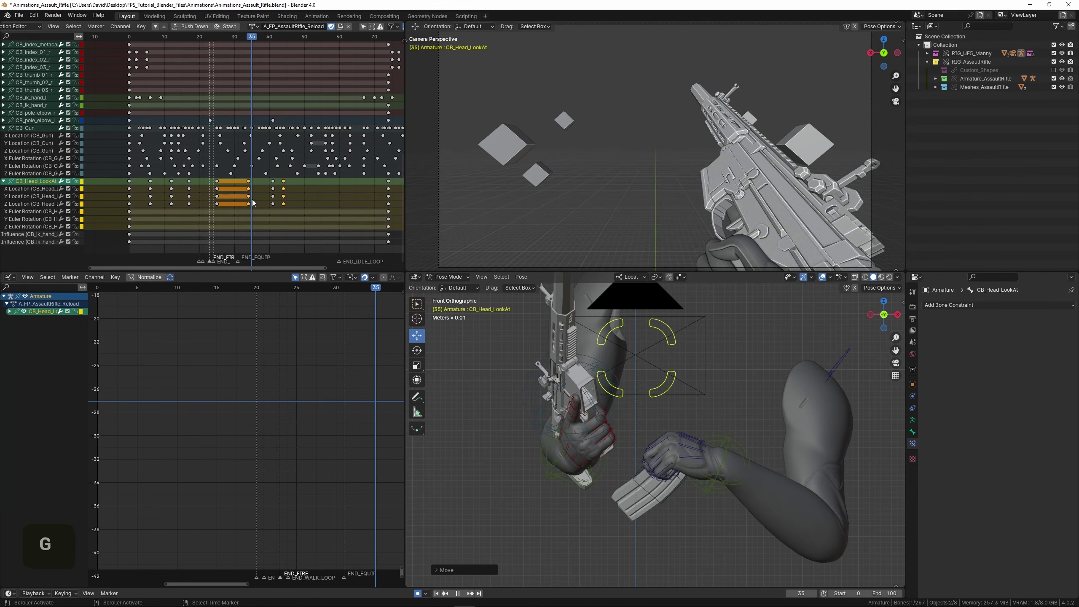
# Shift the CB_Head_LookAt keyframes at frame 41 back to frame 39 and check the timing.
pyautogui.rightClick(272, 182)
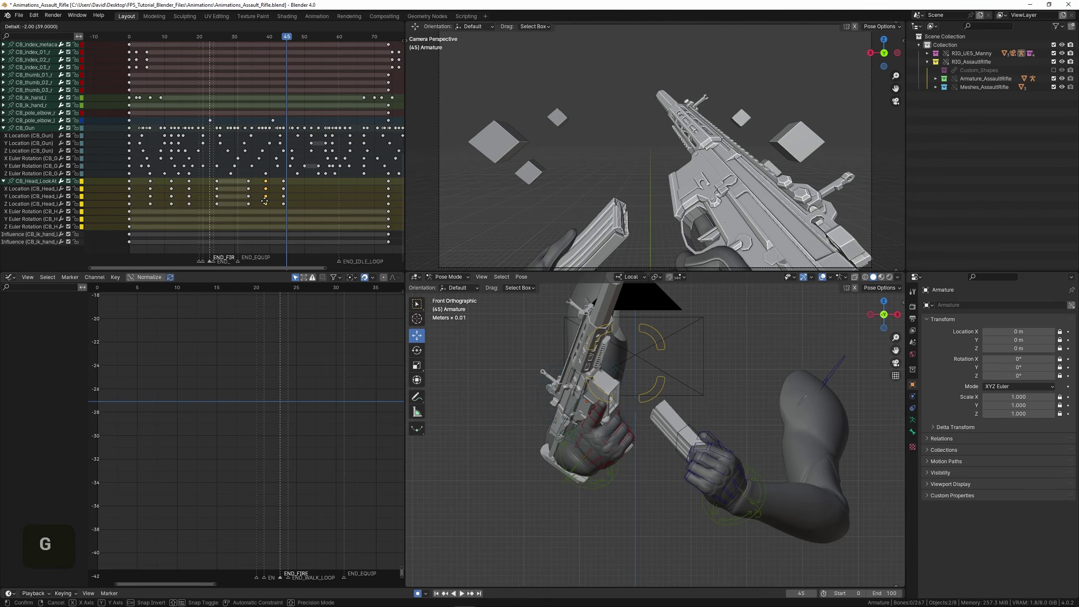
pyautogui.doubleClick(264, 200)
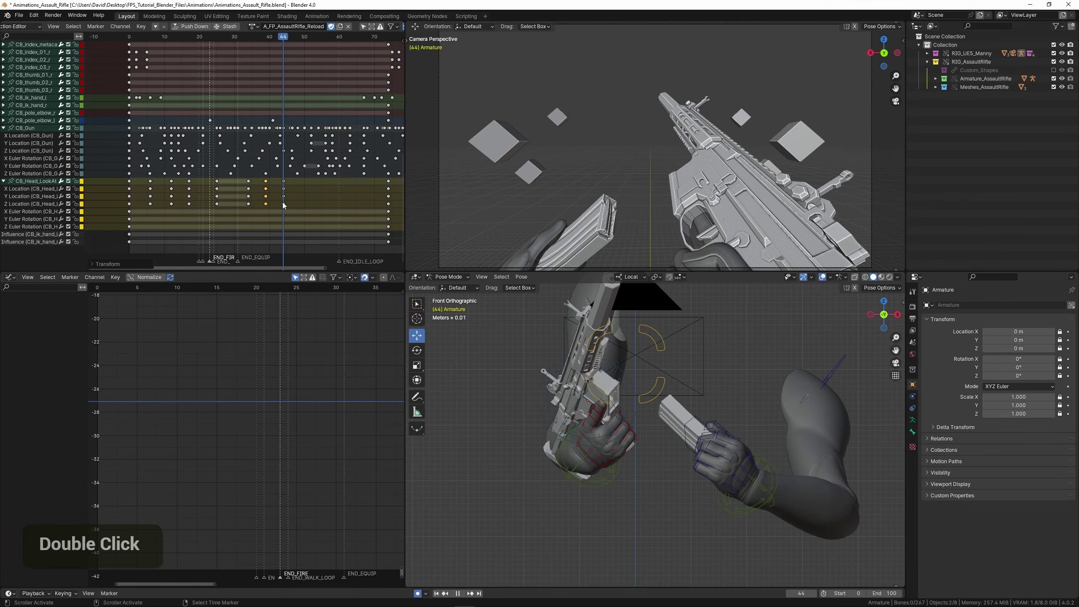
pyautogui.press('space')
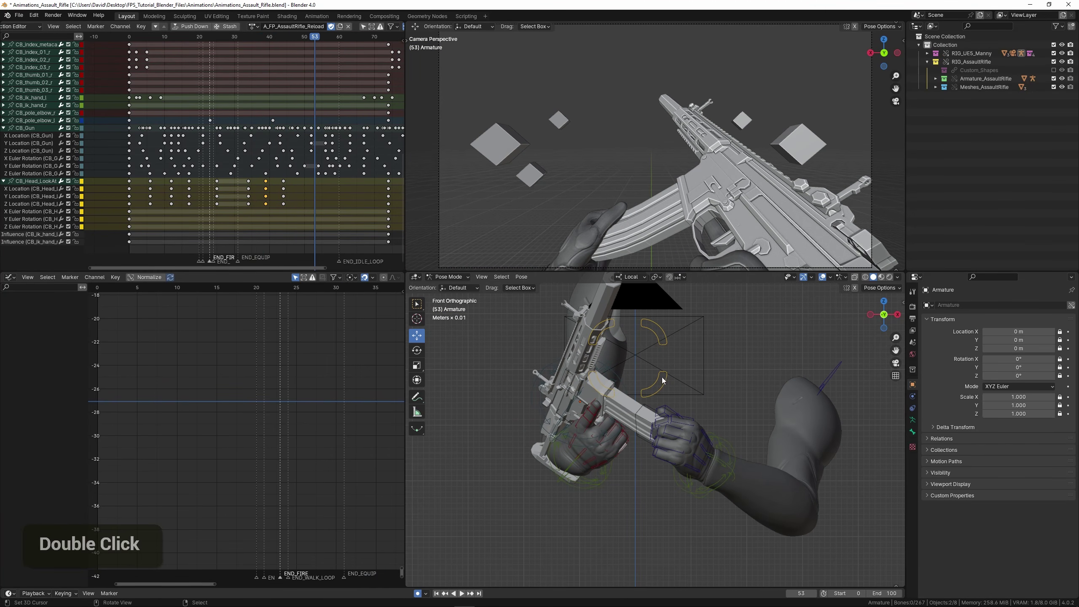
# Move CB_Head_LookAt toward the rifle at frame 53, and down and away from it at frame 57.
pyautogui.rightClick(665, 340)
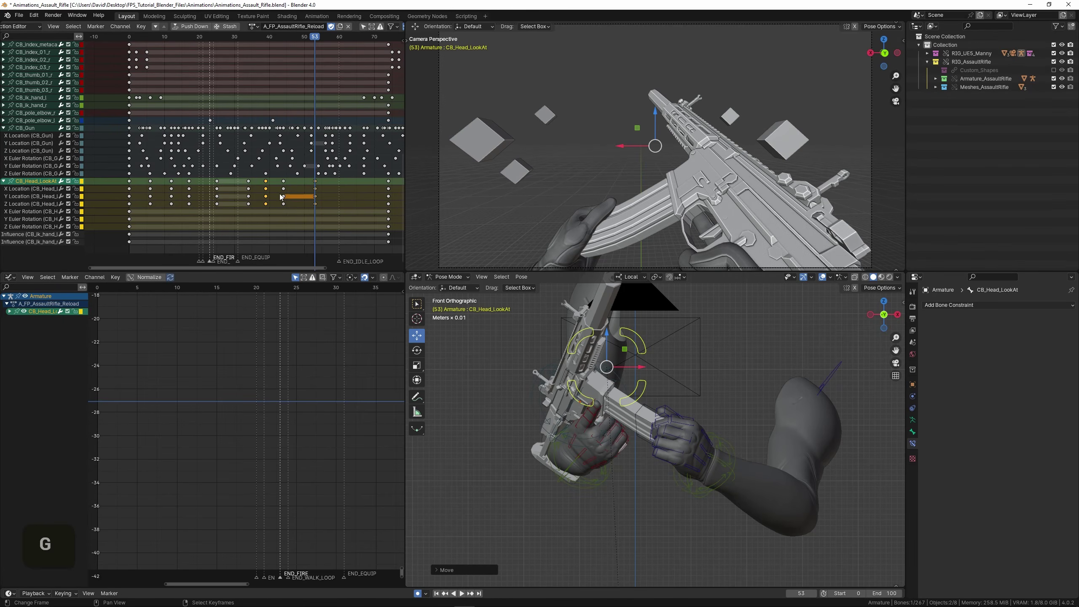
pyautogui.moveTo(280, 197); pyautogui.dragTo(255, 206, button='middle')
pyautogui.scroll(2, 255, 206)
pyautogui.hotkey('shift', 'ctrl', 'space')
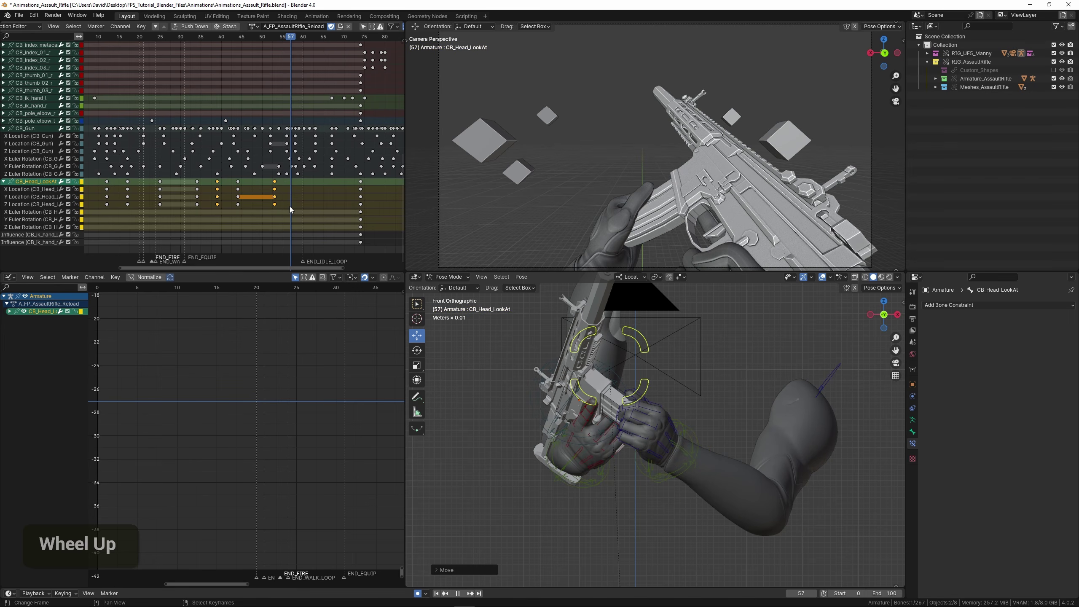
pyautogui.press('g')
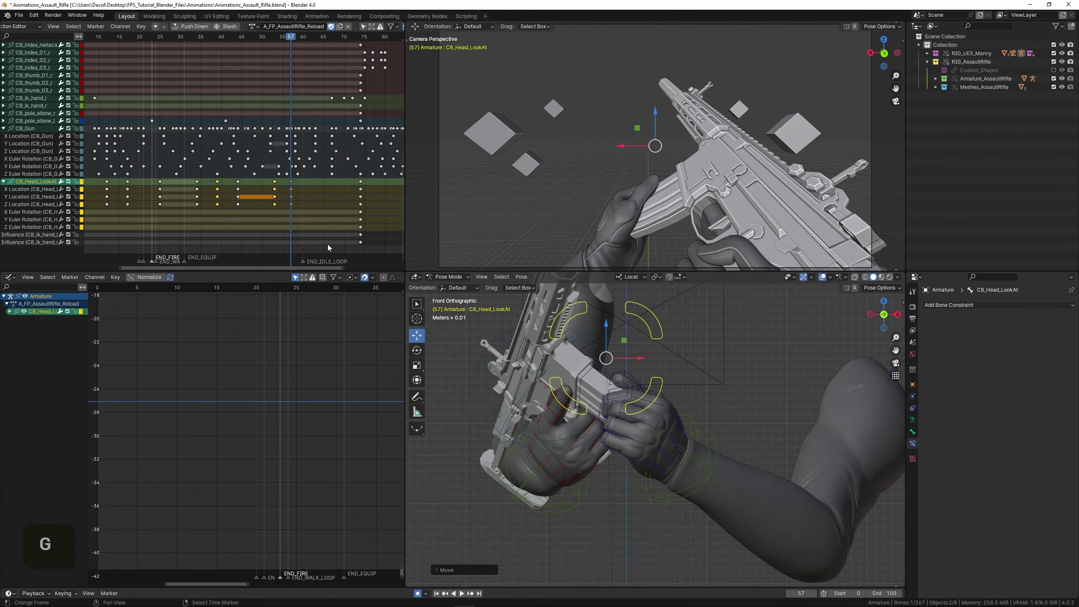
# Play back the magazine insertion and shift the CB_Head_LookAt keyframes at frame 57 back to frame 56.
pyautogui.press('space')
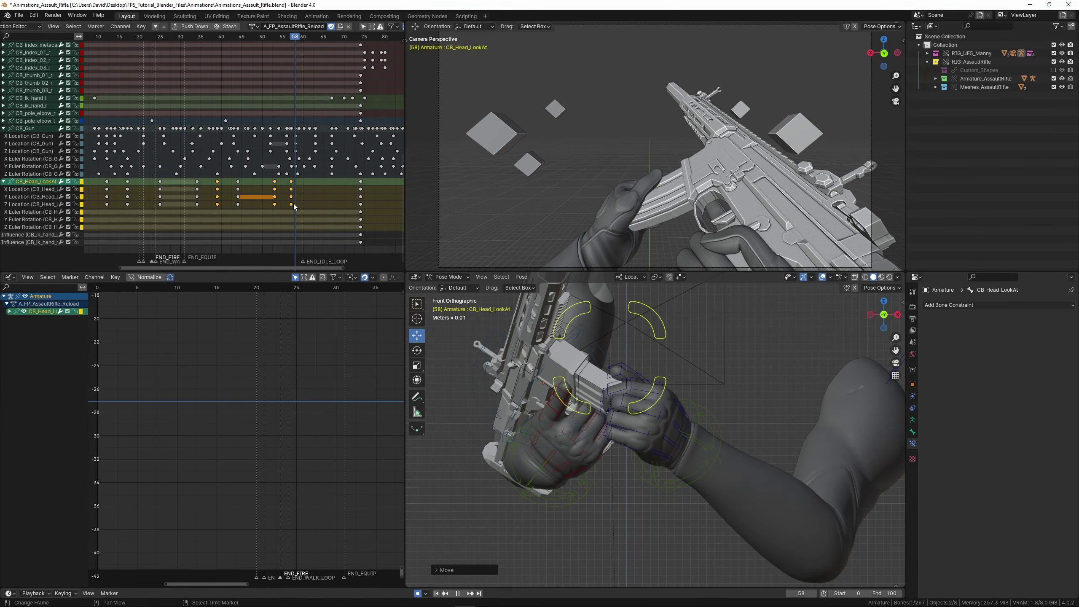
pyautogui.press('Escape')
pyautogui.scroll(3, 298, 195)
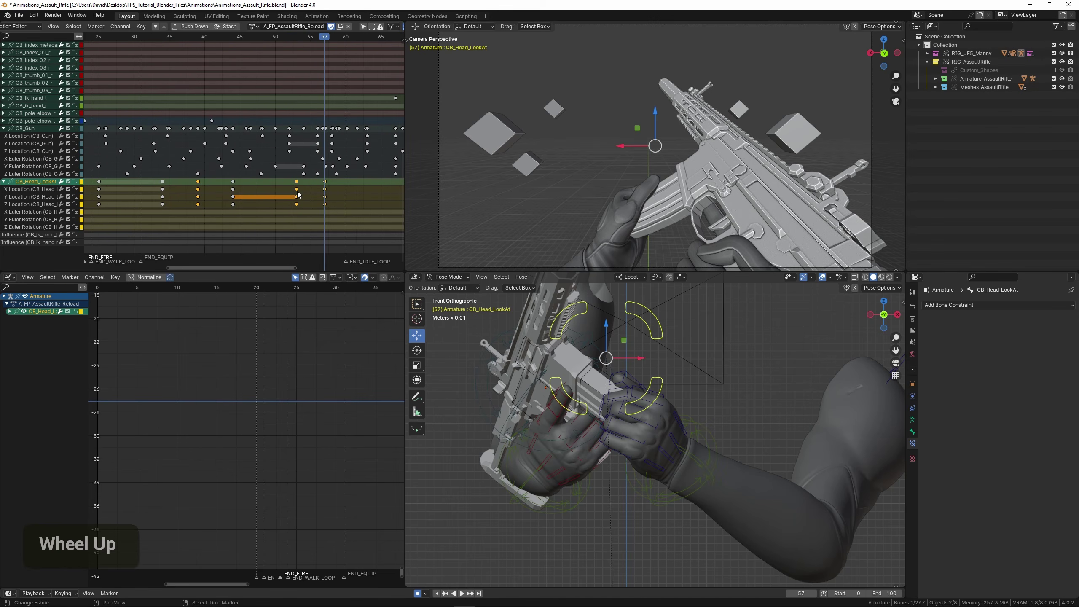
pyautogui.rightClick(330, 199)
# At frame 58, move CB_Head_LookAt toward the rifle and slightly up, and play back the result.
pyautogui.moveTo(322, 198); pyautogui.dragTo(339, 198)
pyautogui.rightClick(660, 347)
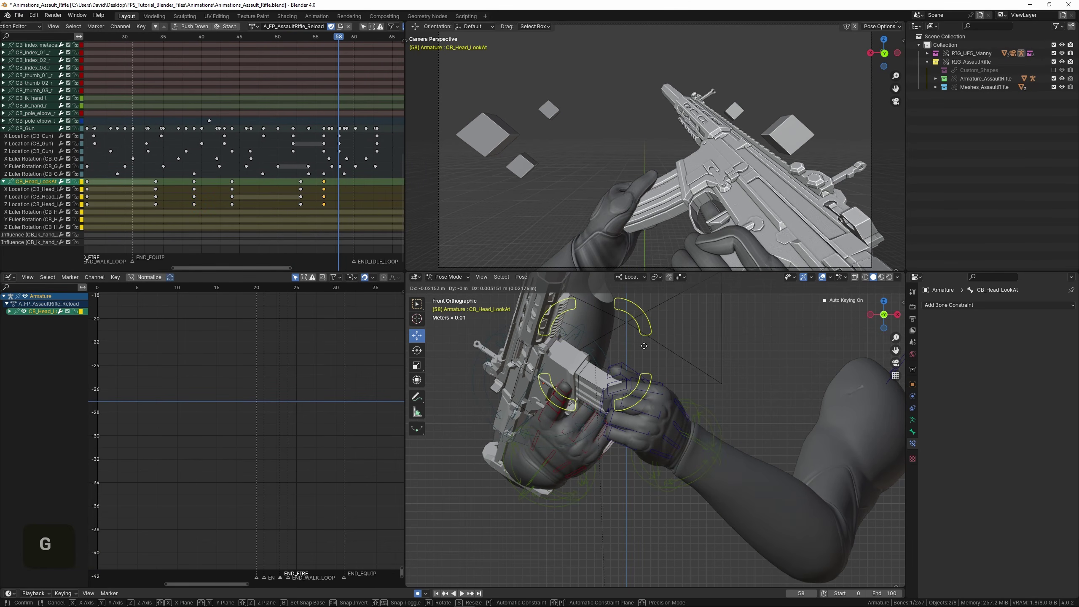
pyautogui.press('space')
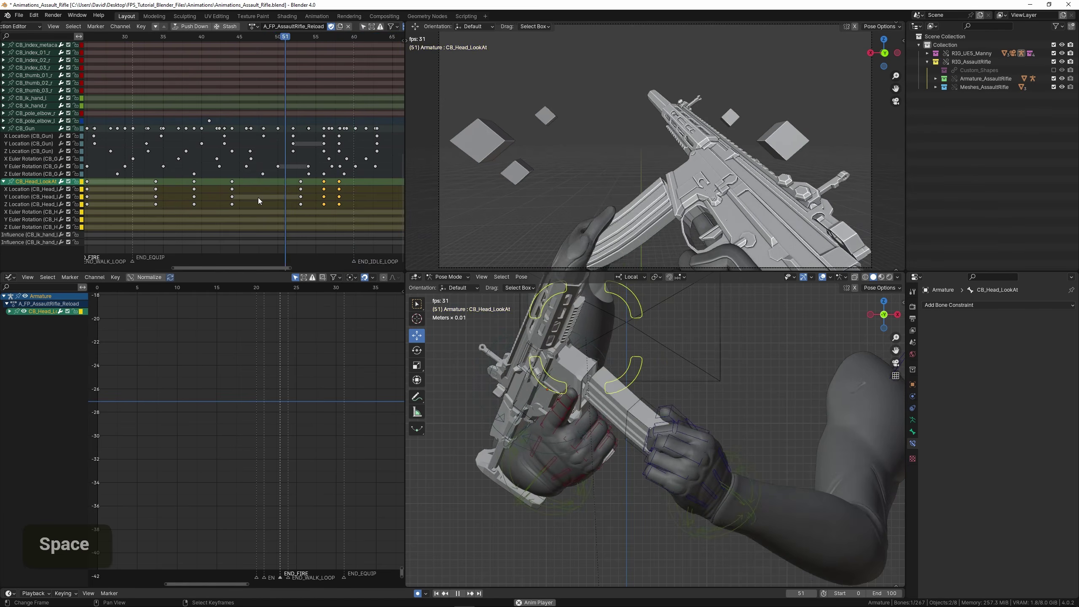
# At frame 66, move CB_Head_LookAt away from the rifle and play back the camera motion.
pyautogui.moveTo(283, 207); pyautogui.dragTo(268, 212, button='middle')
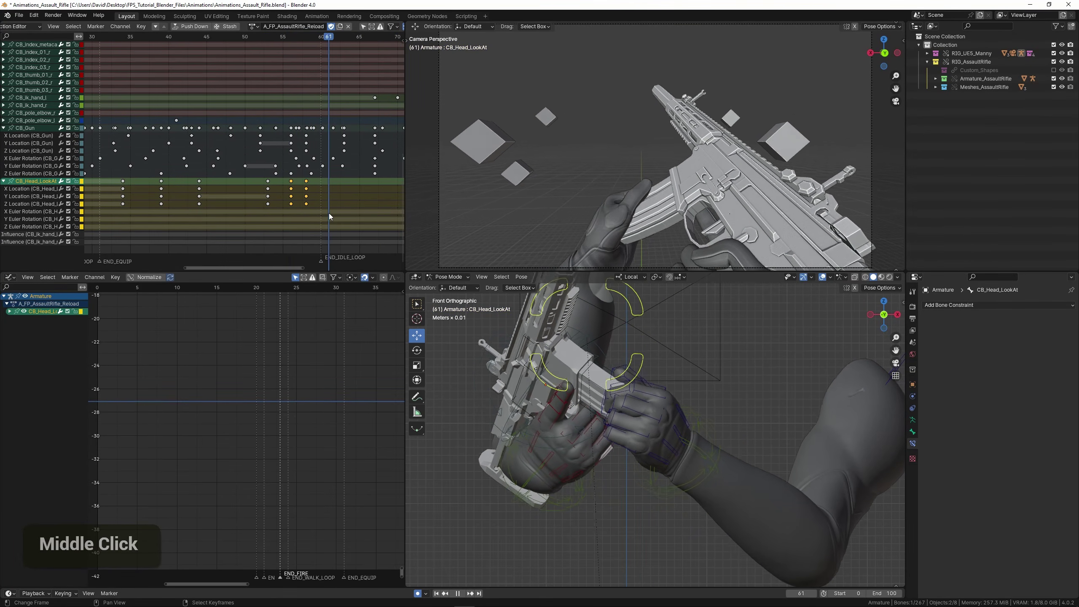
pyautogui.scroll(-2, 363, 215)
pyautogui.scroll(-1, 363, 215)
pyautogui.moveTo(362, 215); pyautogui.dragTo(293, 217, button='middle')
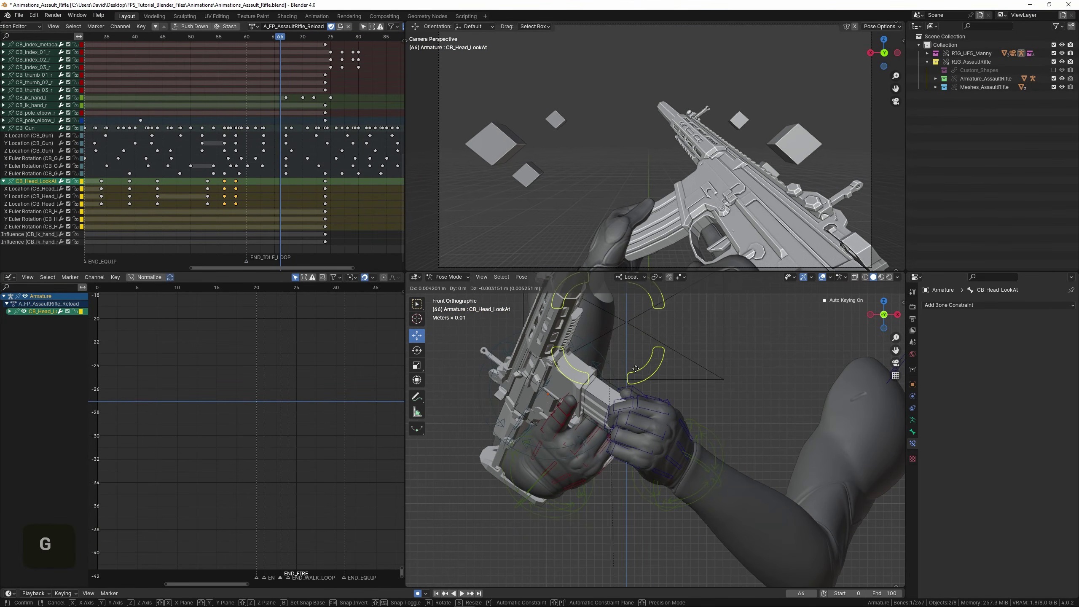
pyautogui.press('space')
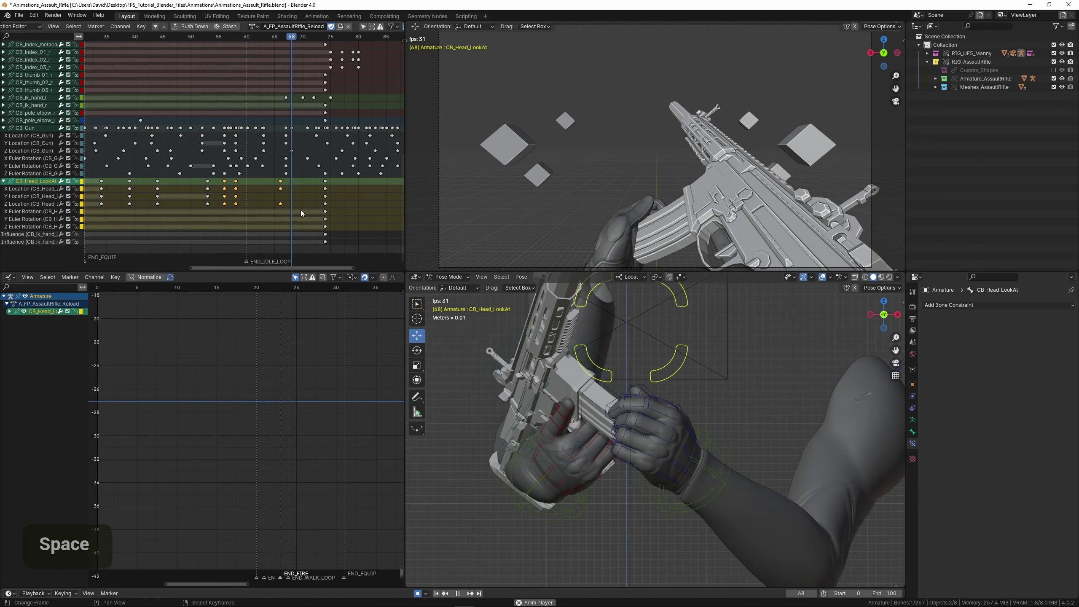
# Shift the CB_Head_LookAt keyframes at frames 66 and 74 to frames 72 and 80, and play back the timing.
pyautogui.rightClick(316, 192)
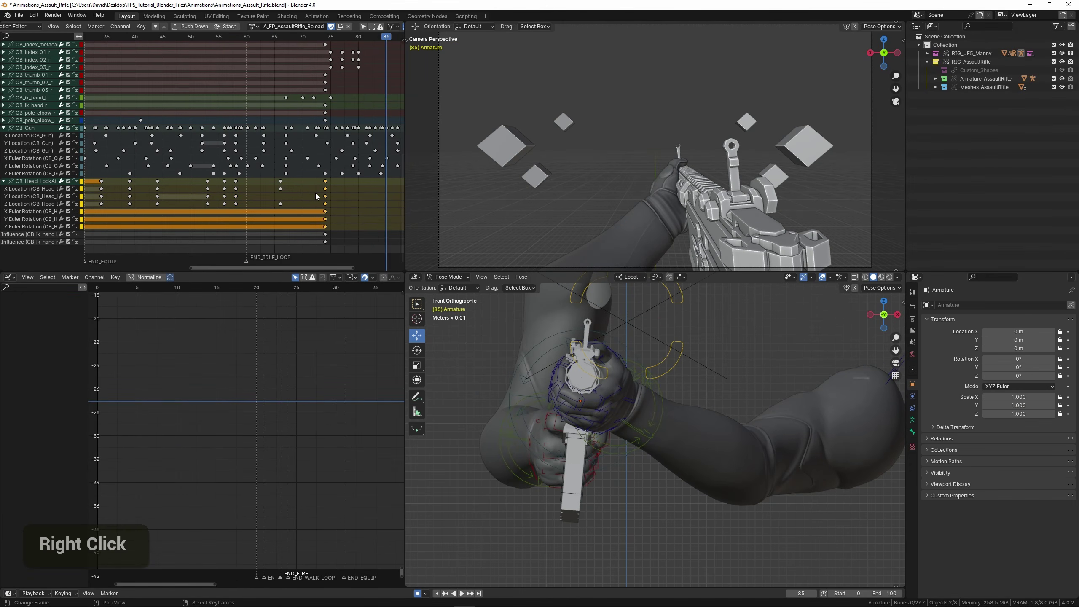
pyautogui.keyDown('shift'); pyautogui.rightClick(281, 181); pyautogui.keyUp('shift')
pyautogui.press('g')
pyautogui.press('space')
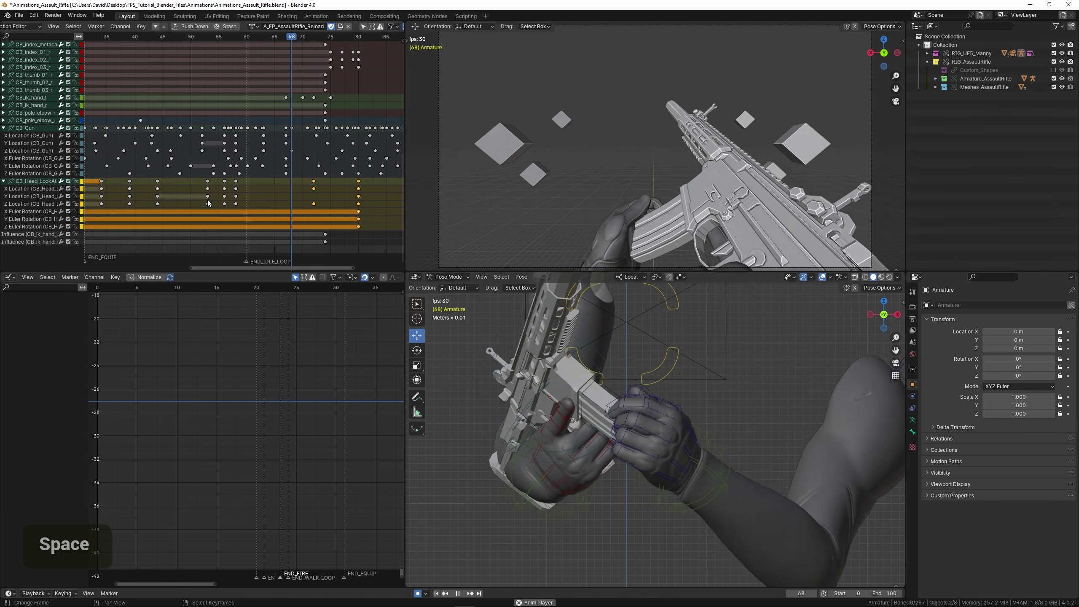
# At frame 72, move CB_Head_LookAt slightly down and toward the rifle, and play back the animation.
pyautogui.moveTo(306, 201); pyautogui.dragTo(304, 195)
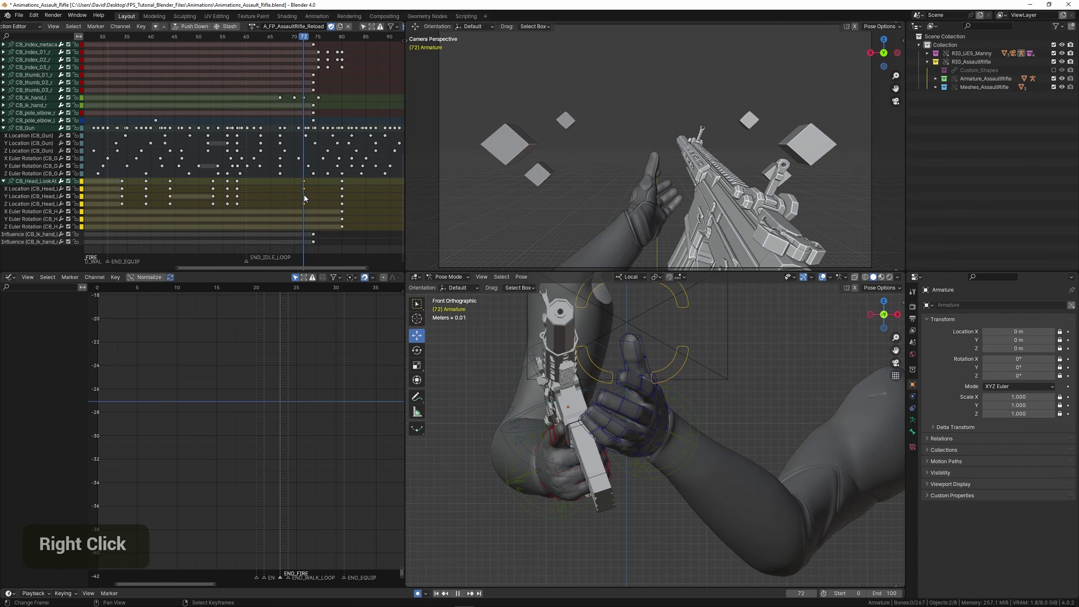
pyautogui.rightClick(589, 377)
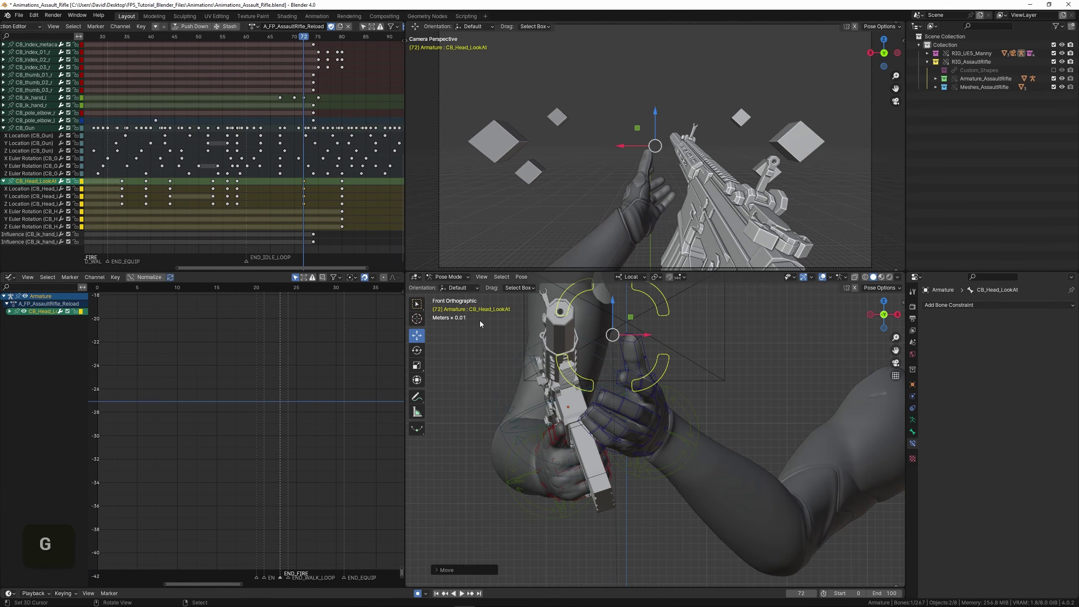
pyautogui.press('space')
pyautogui.scroll(-3, 242, 217)
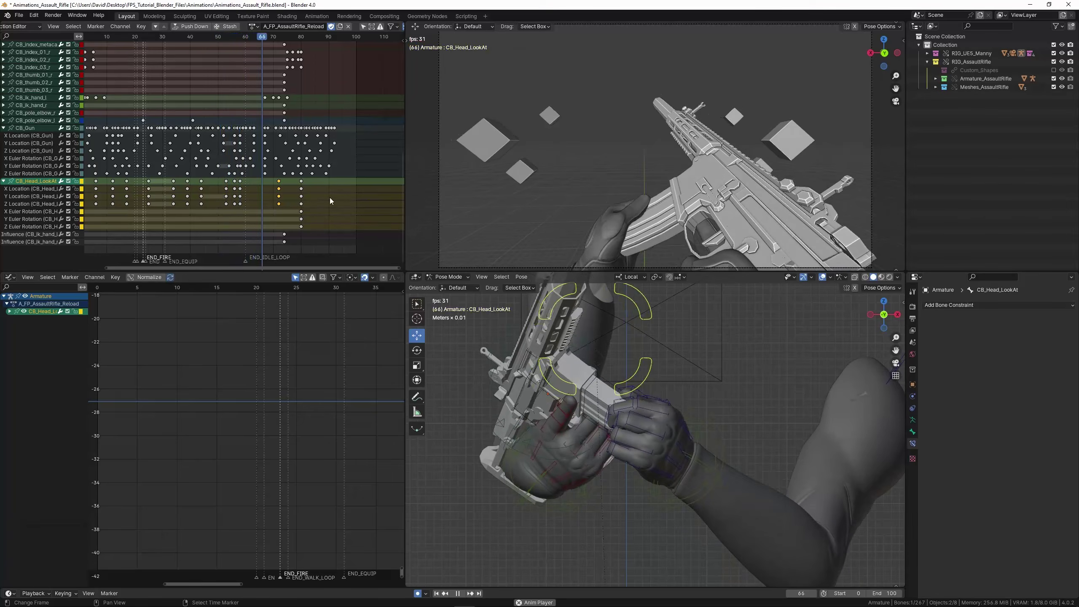
# Review the camera motion of the reload in the maximized camera view.
pyautogui.middleClick(593, 195)
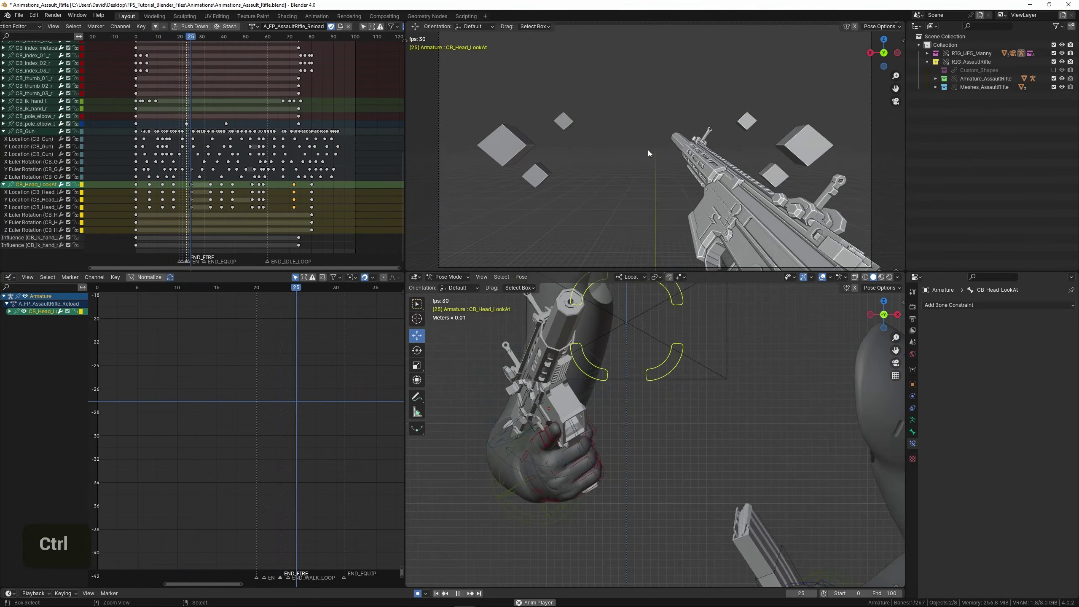
pyautogui.hotkey('ctrl', 'space')
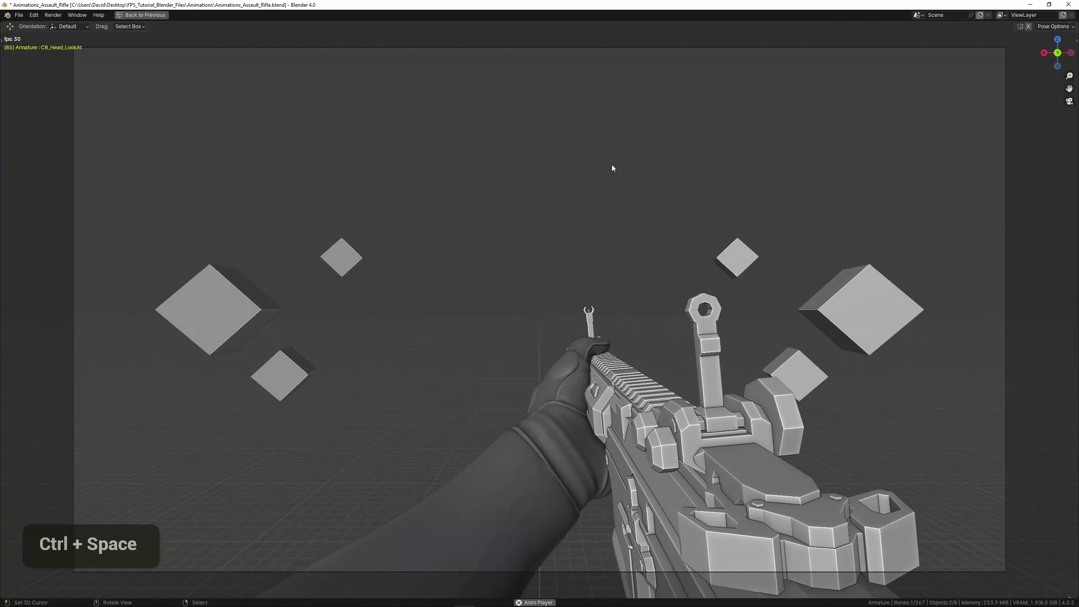
pyautogui.press('space')
pyautogui.hotkey('ctrl', 'space')
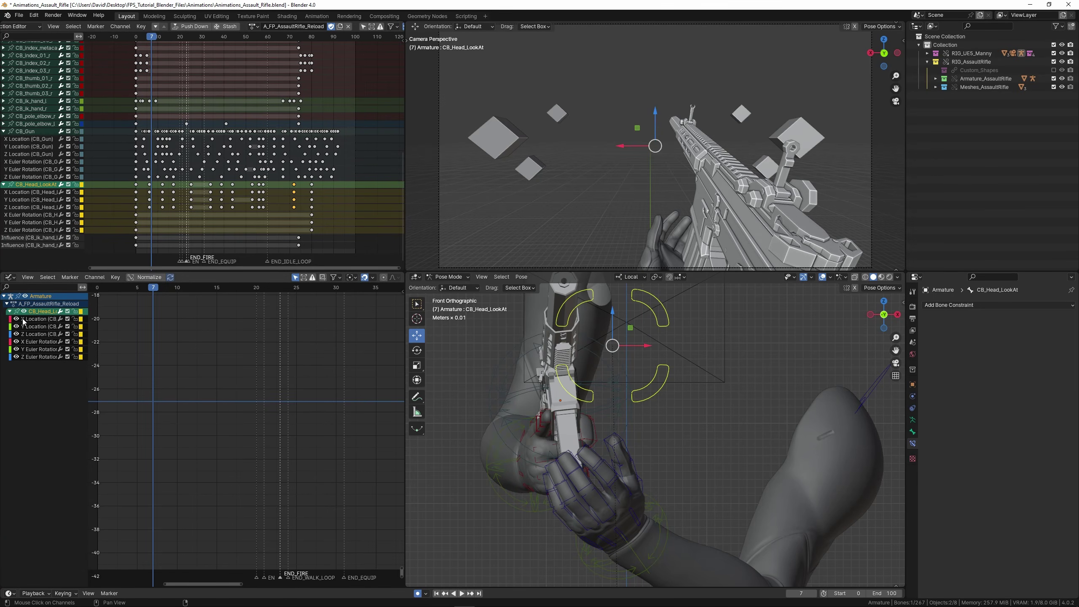
# Save the file and frame the X Location curve of CB_Head_LookAt in the Graph Editor.
pyautogui.press('KP_Decimal')
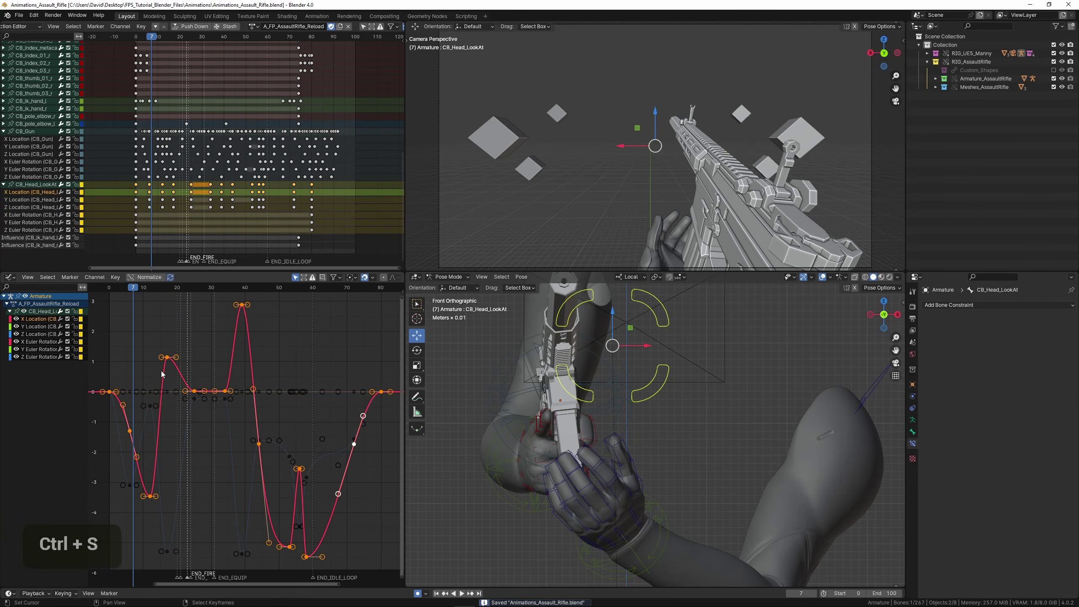
pyautogui.keyDown('ctrl'); pyautogui.moveTo(162, 374); pyautogui.dragTo(255, 368, button='middle'); pyautogui.keyUp('ctrl')
pyautogui.scroll(-1, 261, 366)
# On the X Location curve, move the keyframe at frame 6 to frame 4 and raise it to about 0.8.
pyautogui.moveTo(175, 376); pyautogui.dragTo(187, 372)
pyautogui.press('g')
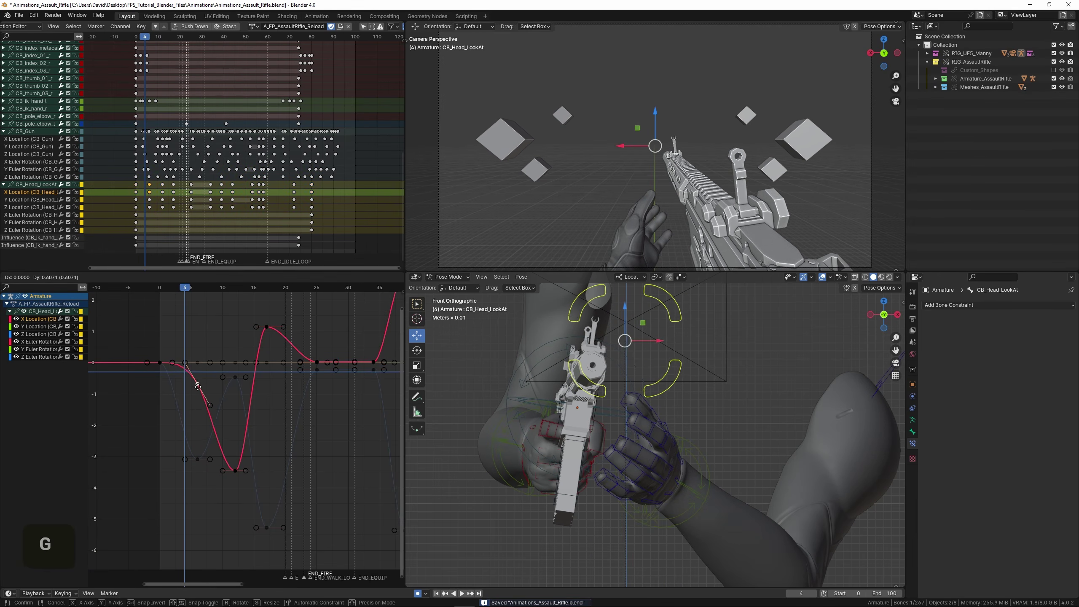
pyautogui.doubleClick(190, 326)
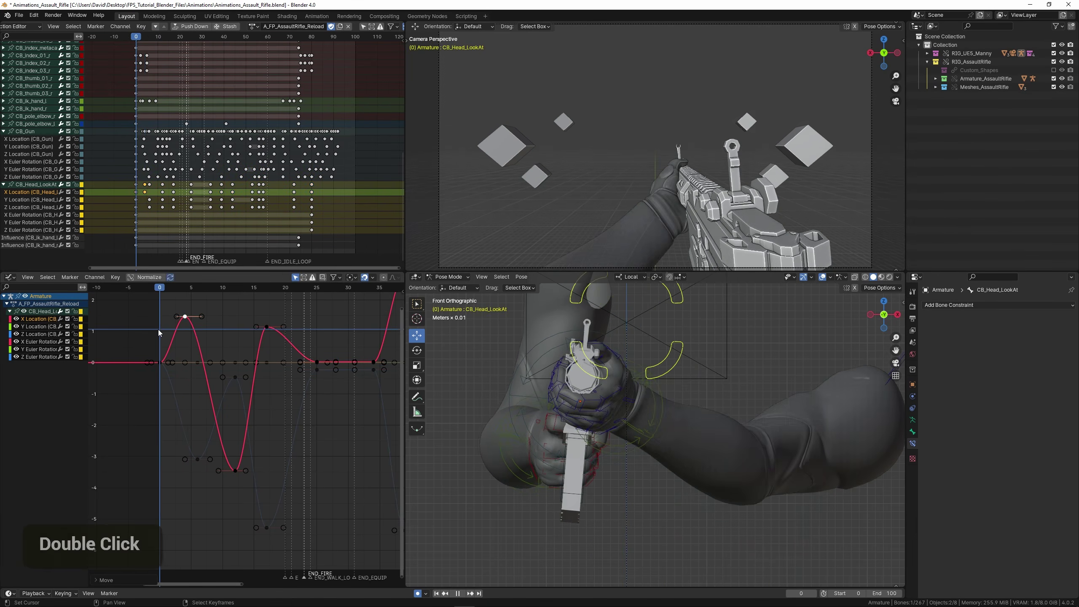
pyautogui.press('space')
pyautogui.press('space')
pyautogui.press('g')
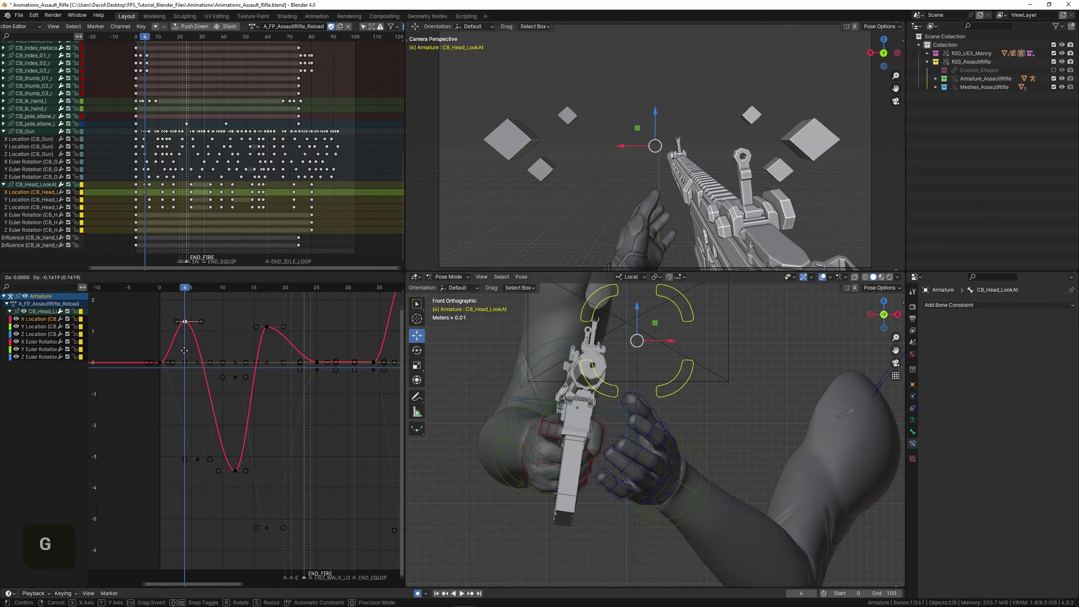
# On the X Location curve, place the early dip keyframe at frame 9 near -1.1 and add a keyframe at frame 14 near -1.
pyautogui.moveTo(174, 361); pyautogui.dragTo(216, 372)
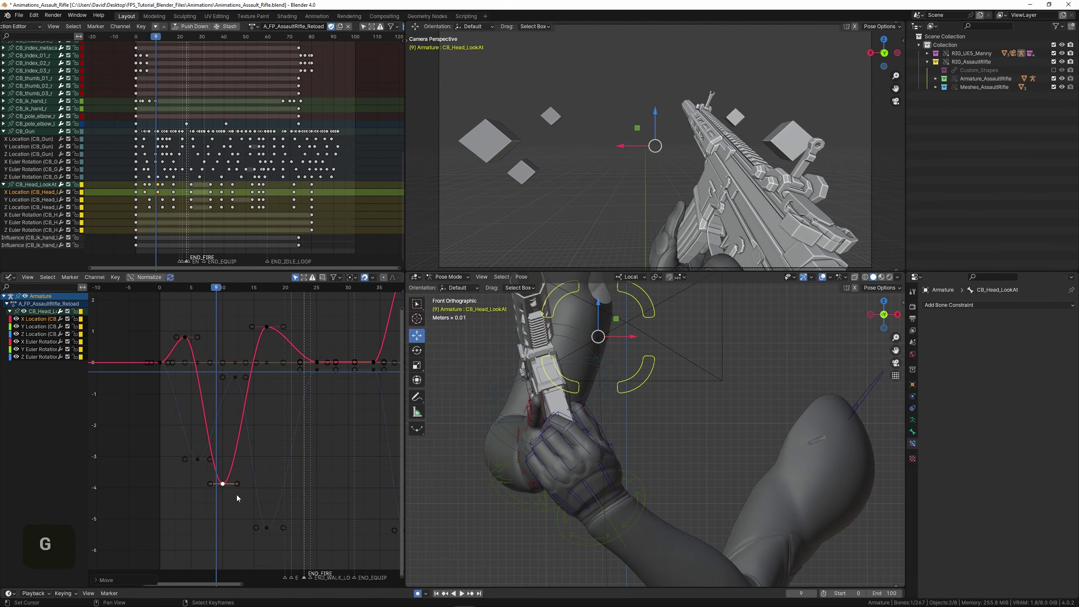
pyautogui.moveTo(146, 352); pyautogui.dragTo(252, 369)
pyautogui.keyDown('ctrl'); pyautogui.click(242, 368); pyautogui.keyUp('ctrl')
pyautogui.press('g')
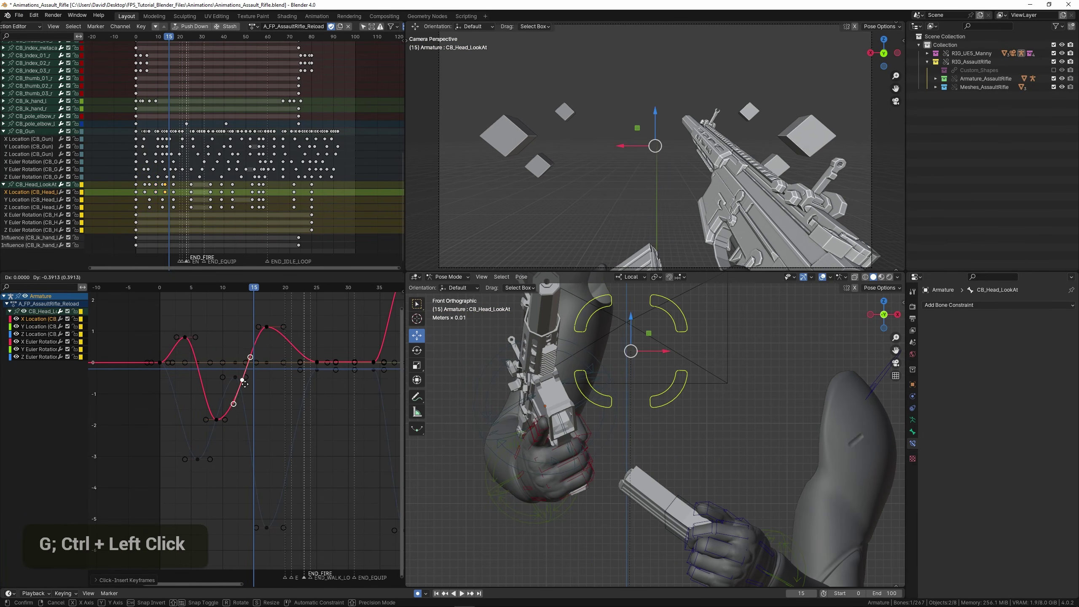
pyautogui.click(246, 406)
pyautogui.press('g')
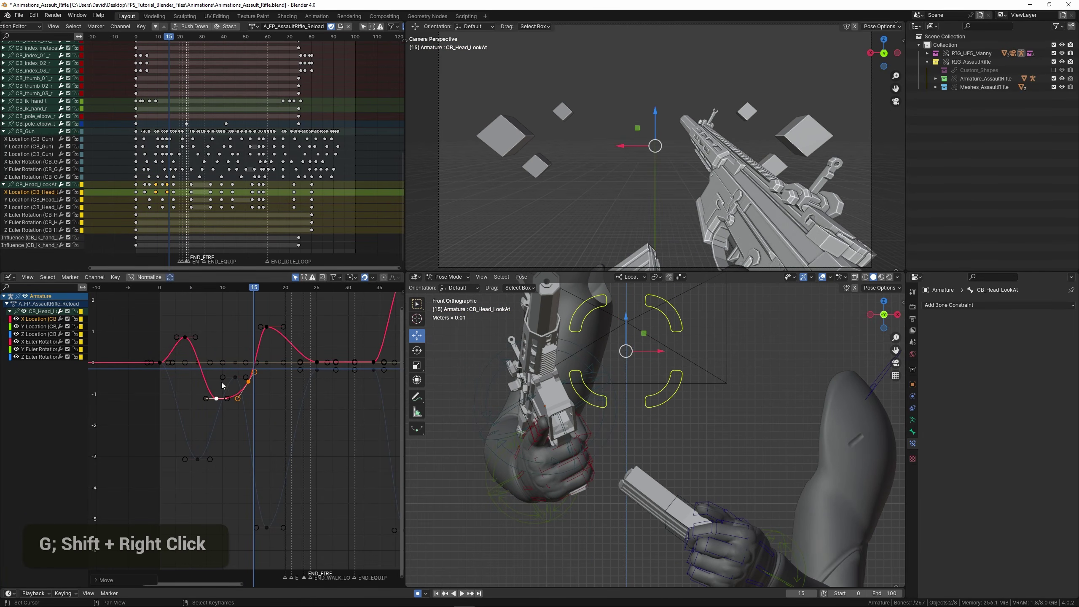
pyautogui.rightClick(249, 384)
pyautogui.press('g')
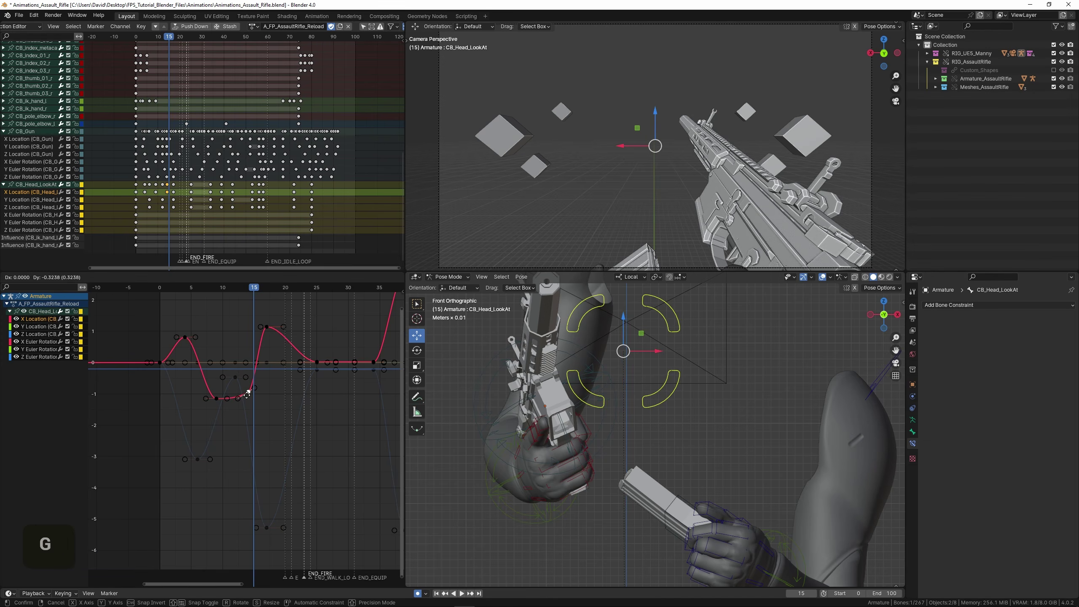
pyautogui.click(248, 396)
# Move the X Location keyframe at frame 25 to frame 21, lower it to about -0.7, and play back.
pyautogui.moveTo(246, 394); pyautogui.dragTo(270, 384)
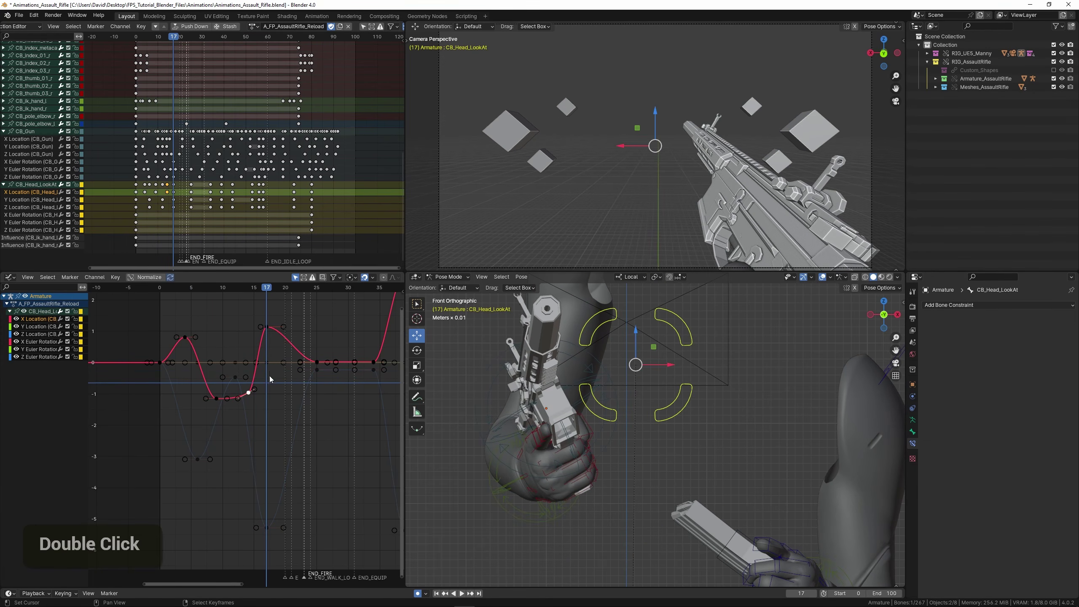
pyautogui.moveTo(324, 353); pyautogui.dragTo(296, 368, button='middle')
pyautogui.scroll(3, 296, 368)
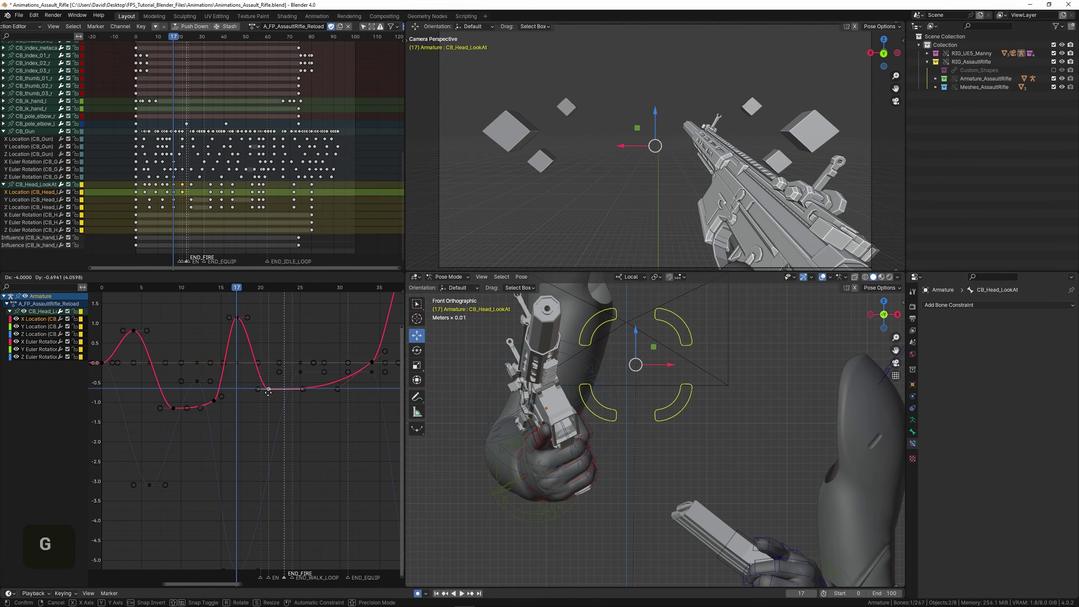
pyautogui.doubleClick(268, 392)
pyautogui.press('space')
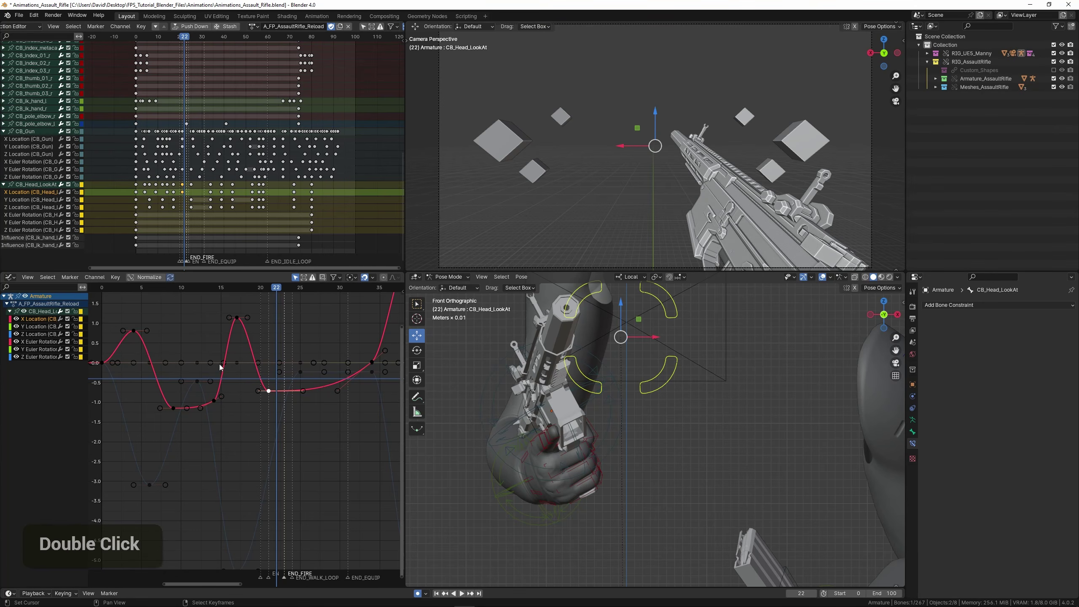
# Lower the X Location peak at frame 17 to about 0.5 and mute the other CB_Head_LookAt channels.
pyautogui.press('g')
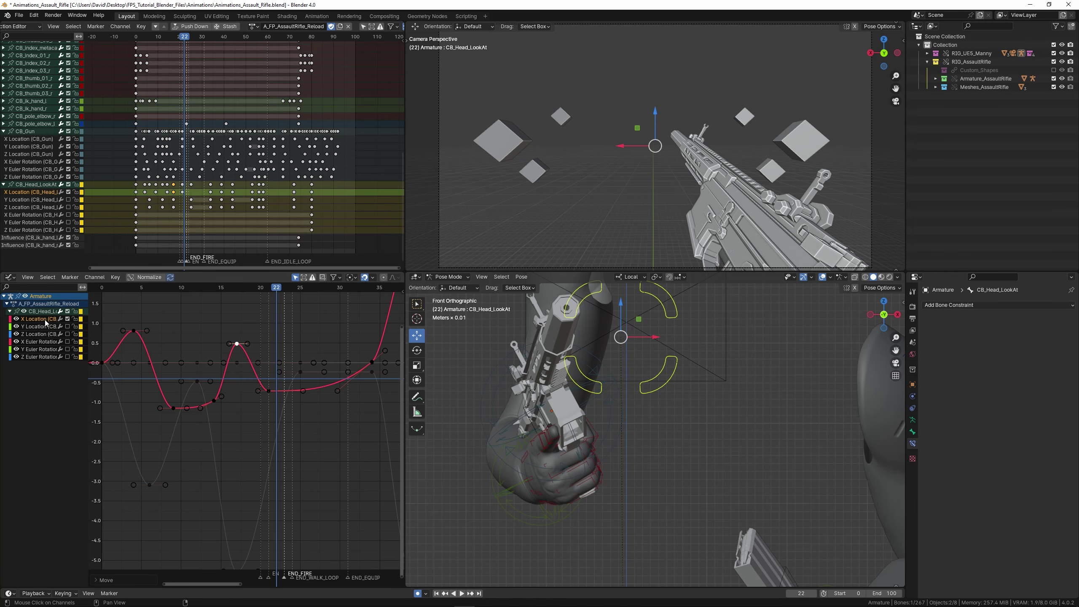
pyautogui.scroll(-4, 127, 335)
pyautogui.click(121, 338)
pyautogui.press('space')
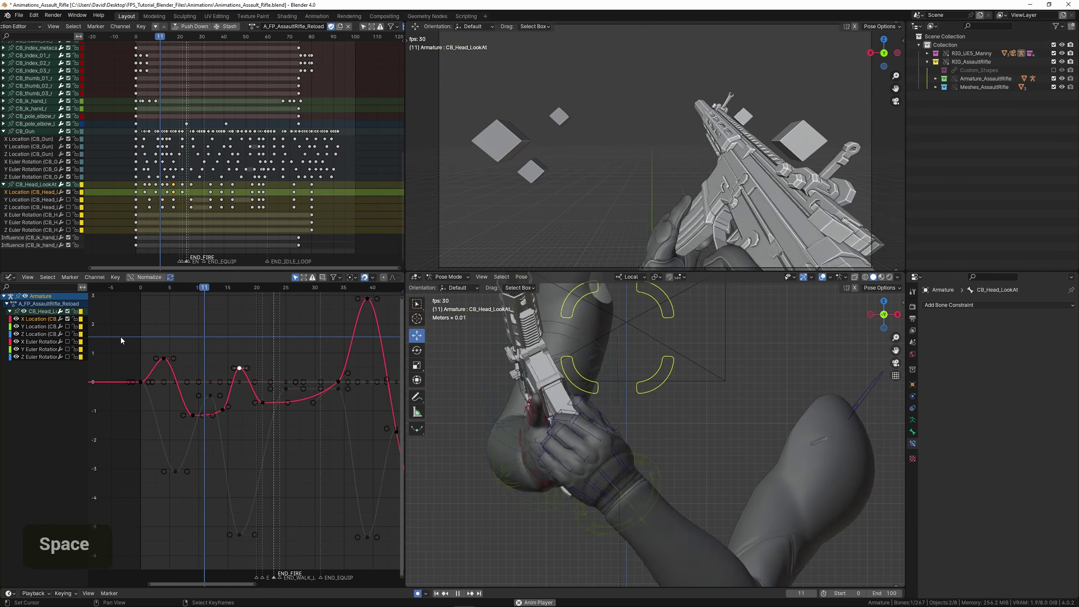
pyautogui.press('space')
# Play back the sideways camera motion at the start of the reload and save the file.
pyautogui.scroll(2, 118, 345)
pyautogui.press('space')
pyautogui.click(124, 345)
pyautogui.press('space')
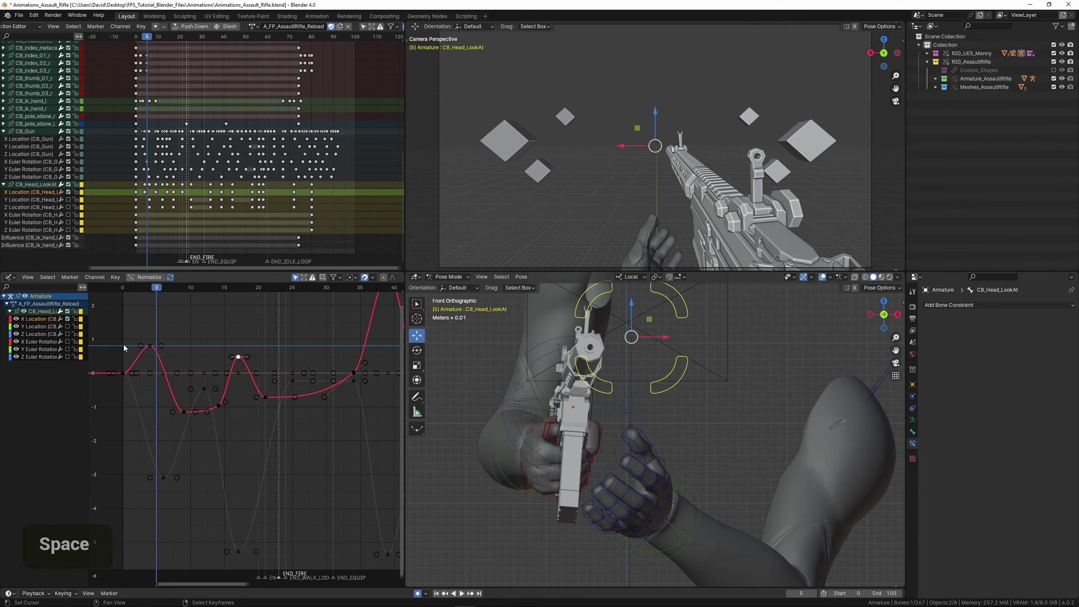
pyautogui.press('space')
pyautogui.press('space')
pyautogui.hotkey('ctrl', 's')
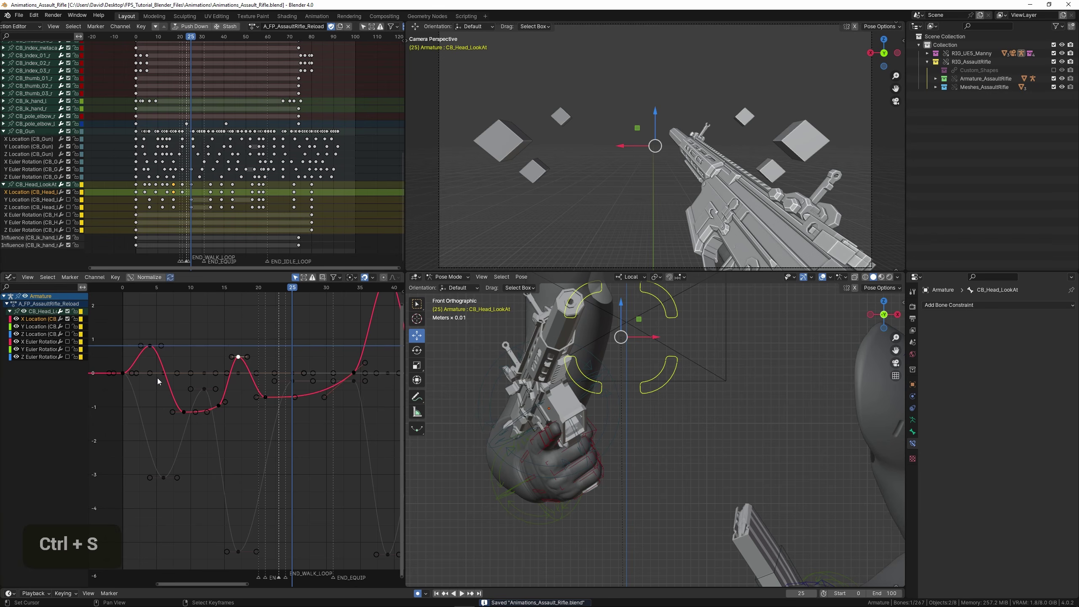
# Move the X Location keyframes at frames 14 and 17 to frames 12 and 15, and play back the animation.
pyautogui.moveTo(126, 350); pyautogui.dragTo(222, 361)
pyautogui.scroll(2, 221, 361)
pyautogui.rightClick(234, 332)
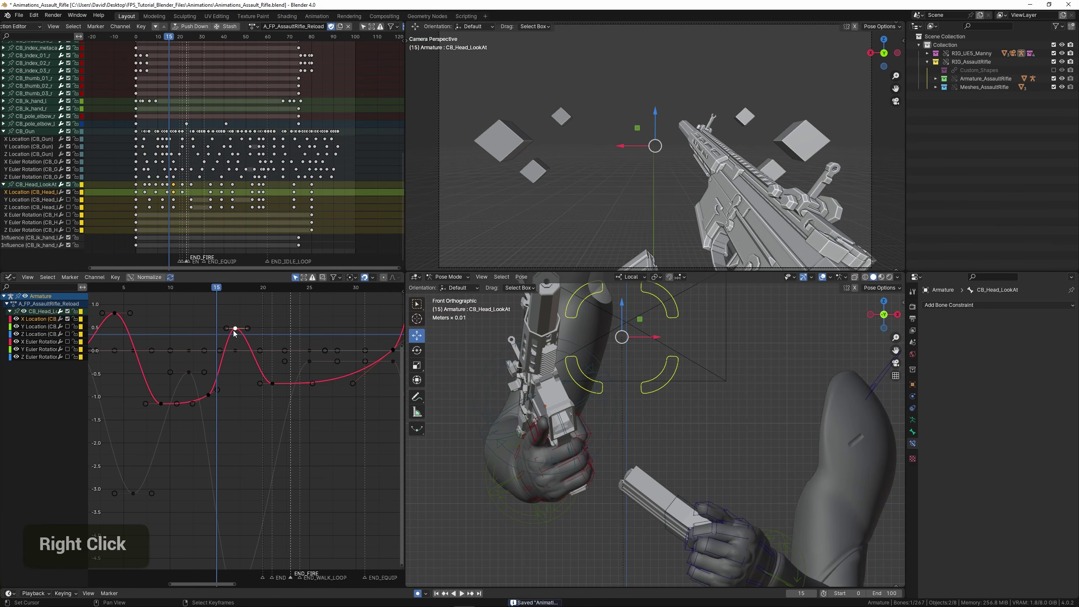
pyautogui.press('x')
pyautogui.click(219, 377)
pyautogui.click(160, 360)
pyautogui.press('space')
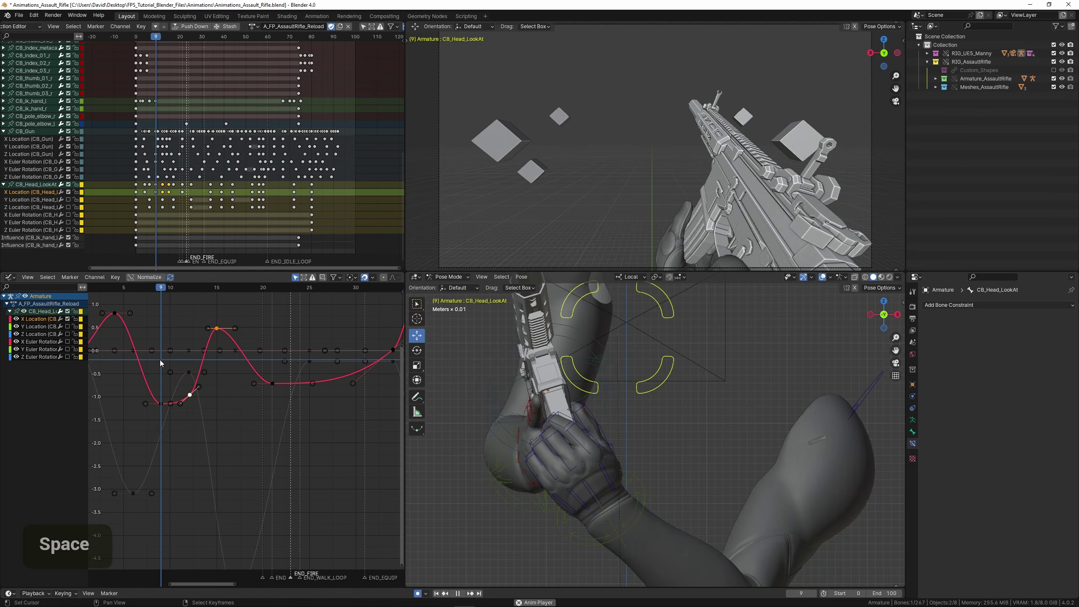
pyautogui.click(154, 361)
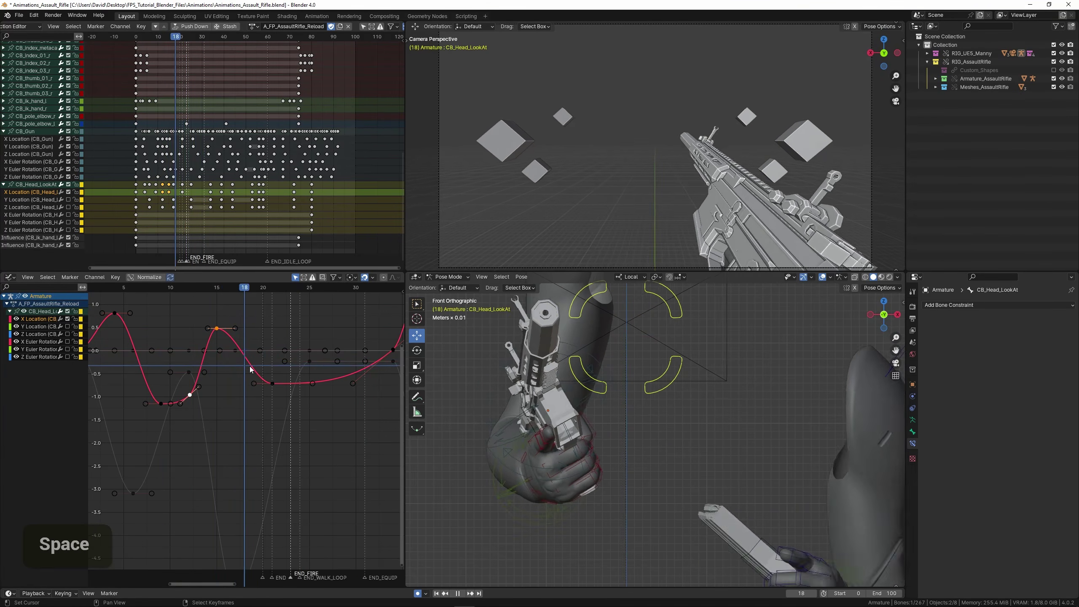
pyautogui.scroll(-2, 332, 352)
pyautogui.press('space')
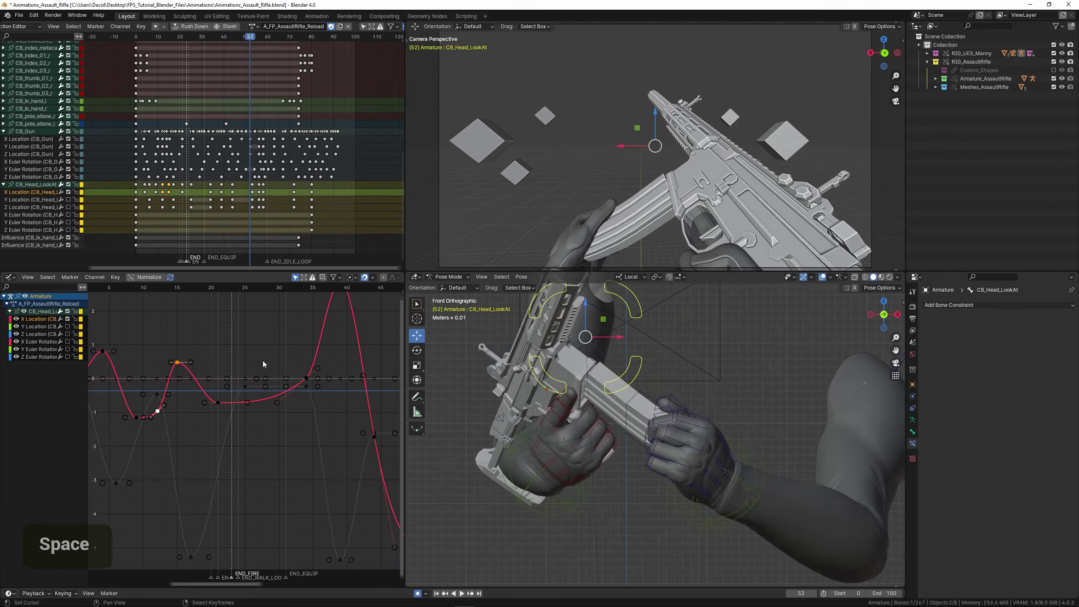
# Lower the X Location keyframe at frame 34 to about -0.7 and tilt its handles and those at frame 21 into a shallow dip.
pyautogui.moveTo(263, 361); pyautogui.dragTo(243, 369)
pyautogui.rightClick(306, 378)
pyautogui.press('g')
pyautogui.click(304, 403)
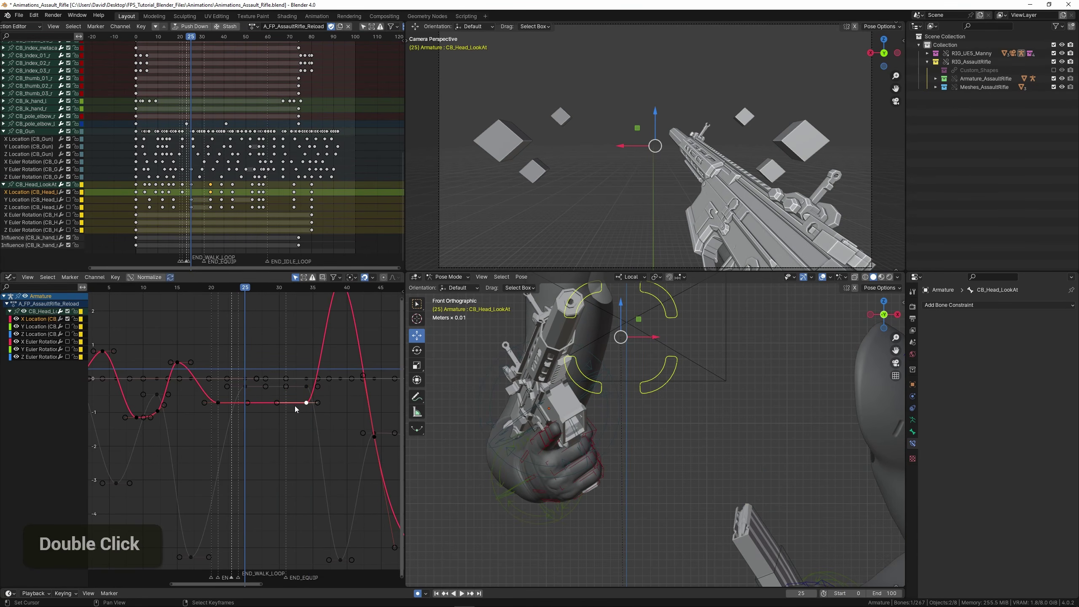
pyautogui.press('r')
pyautogui.click(218, 405)
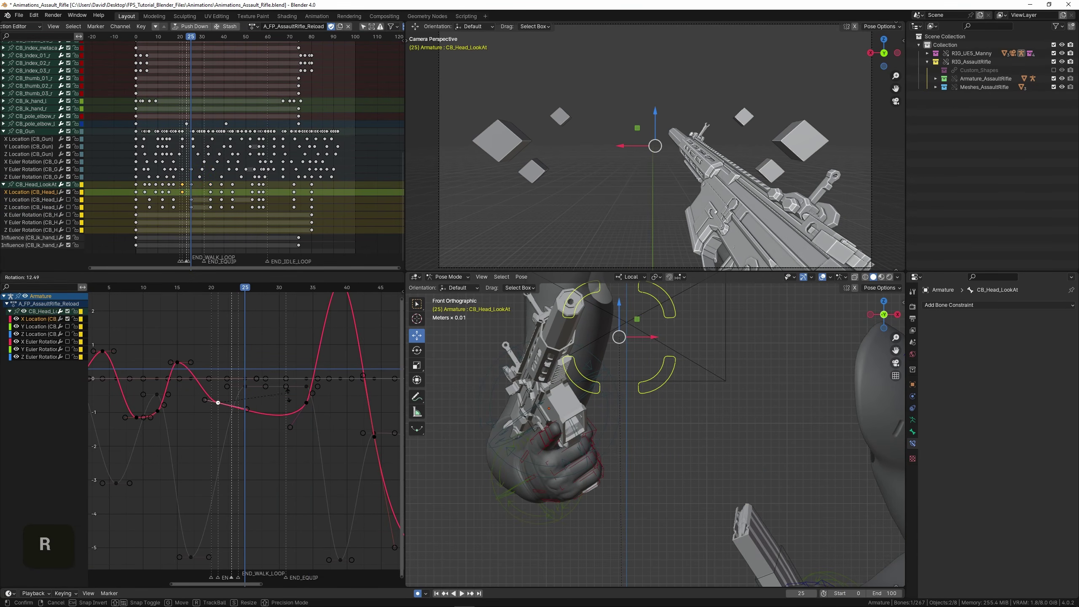
pyautogui.press('space')
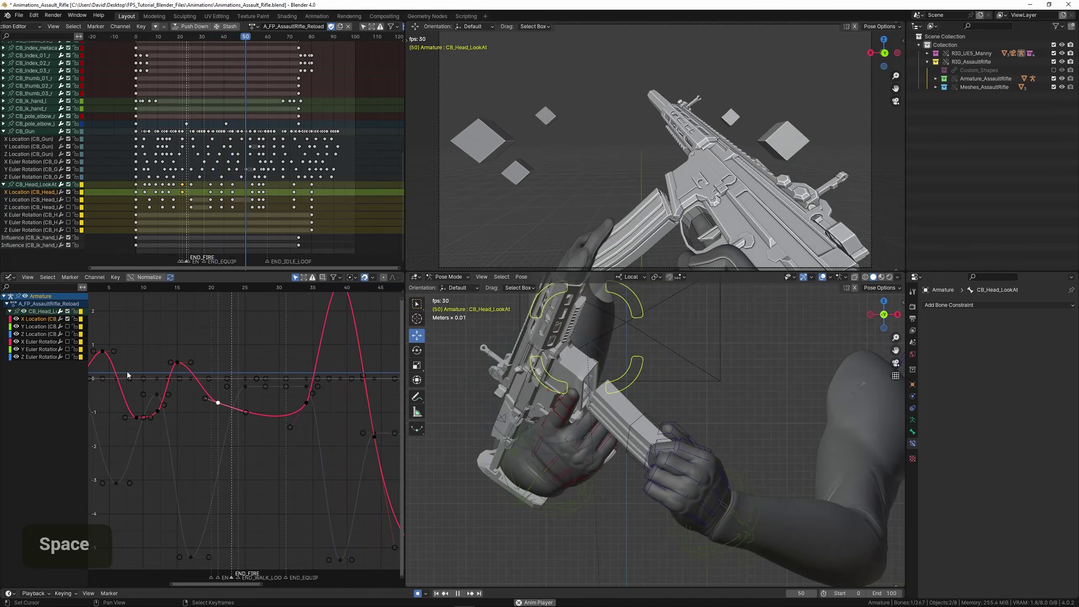
pyautogui.press('space')
# Move the X Location peak at frame 39 to frame 41, lower it to about 1, and delete the keyframe at frame 44.
pyautogui.moveTo(289, 347); pyautogui.dragTo(212, 375, button='middle')
pyautogui.moveTo(219, 372); pyautogui.dragTo(302, 389)
pyautogui.rightClick(261, 311)
pyautogui.press('g')
pyautogui.click(268, 377)
pyautogui.press('s')
pyautogui.click(276, 380)
pyautogui.press('g')
pyautogui.press('x')
pyautogui.click(290, 378)
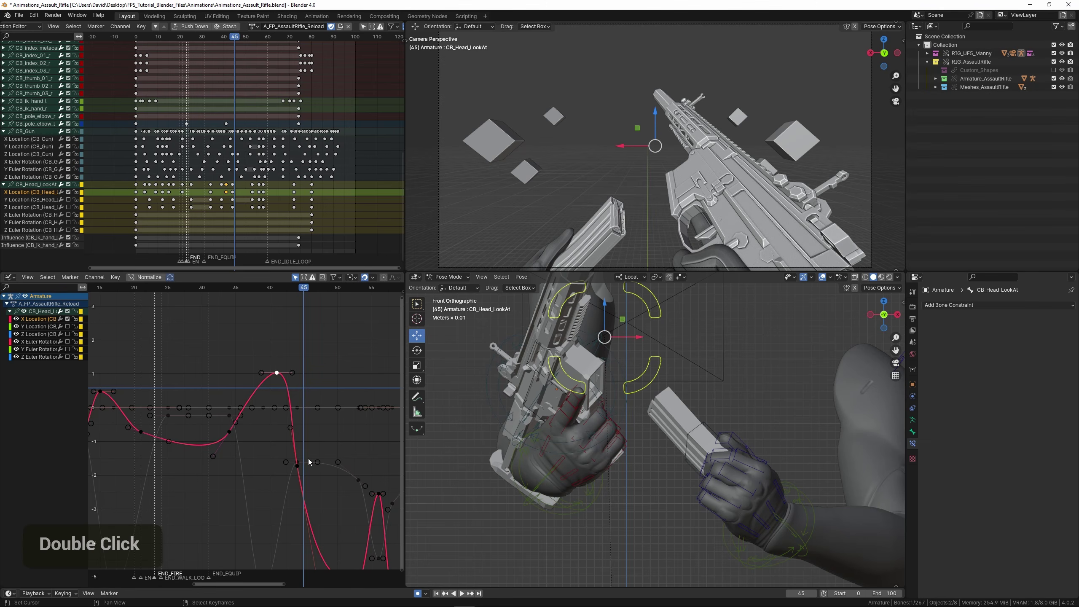
pyautogui.rightClick(295, 466)
pyautogui.press('x')
# Move the X Location keyframe at frame 53 to frame 52, raise it to about -3.9, and play back.
pyautogui.scroll(-3, 295, 465)
pyautogui.moveTo(296, 465); pyautogui.dragTo(242, 360, button='middle')
pyautogui.scroll(3, 291, 452)
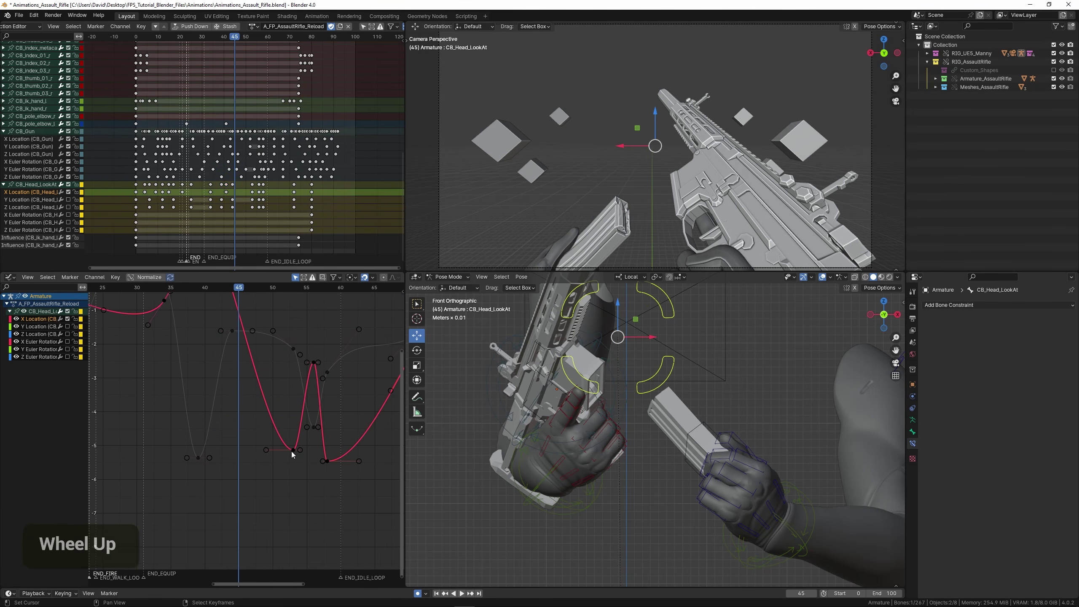
pyautogui.doubleClick(287, 444)
pyautogui.press('space')
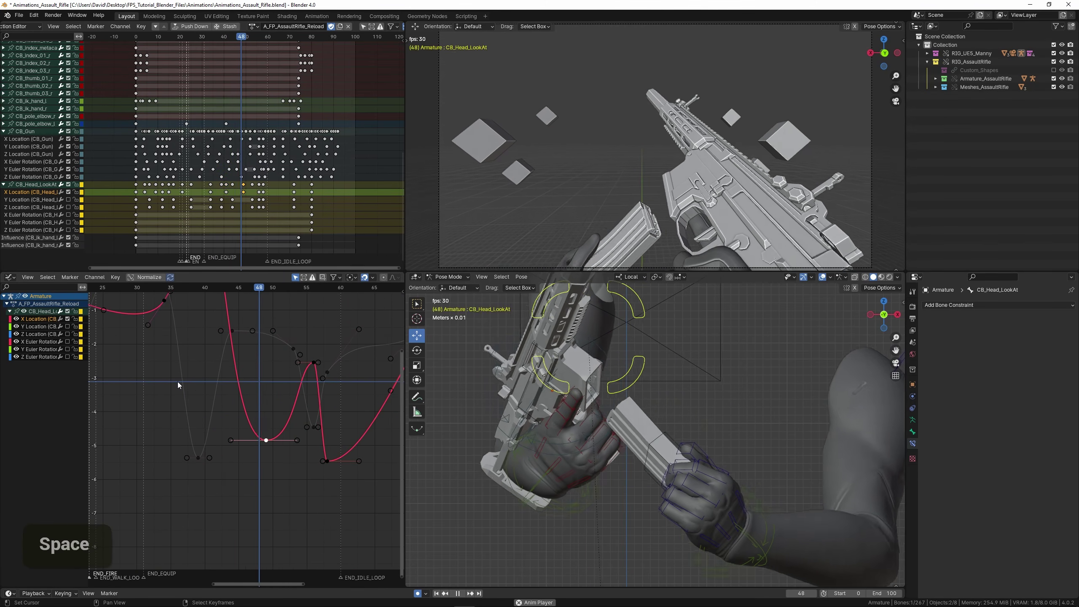
pyautogui.moveTo(216, 383); pyautogui.dragTo(319, 410)
pyautogui.press('space')
pyautogui.press('g')
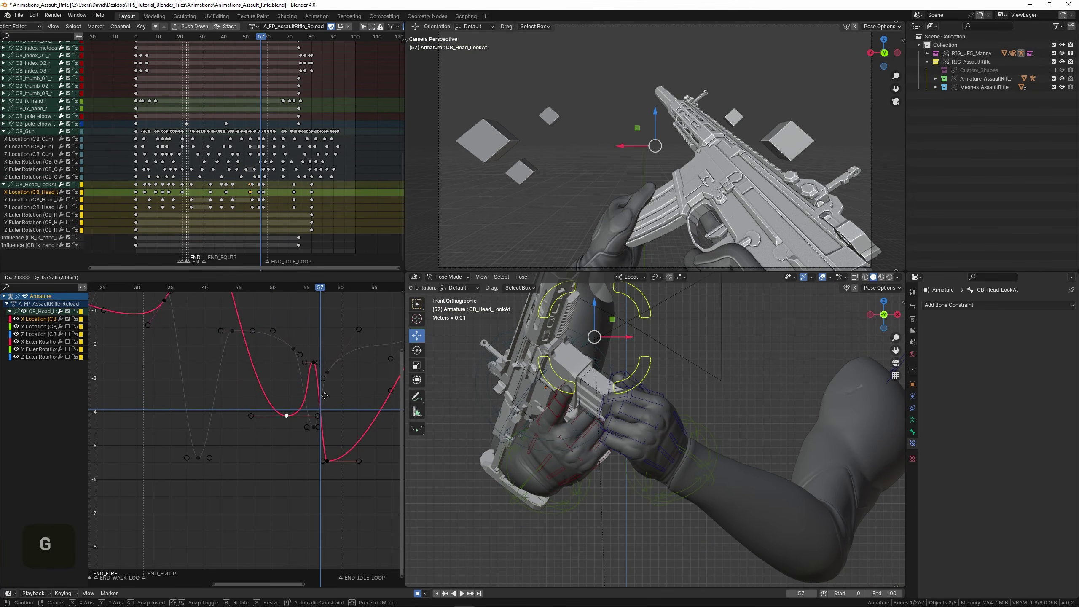
pyautogui.click(216, 369)
pyautogui.press('space')
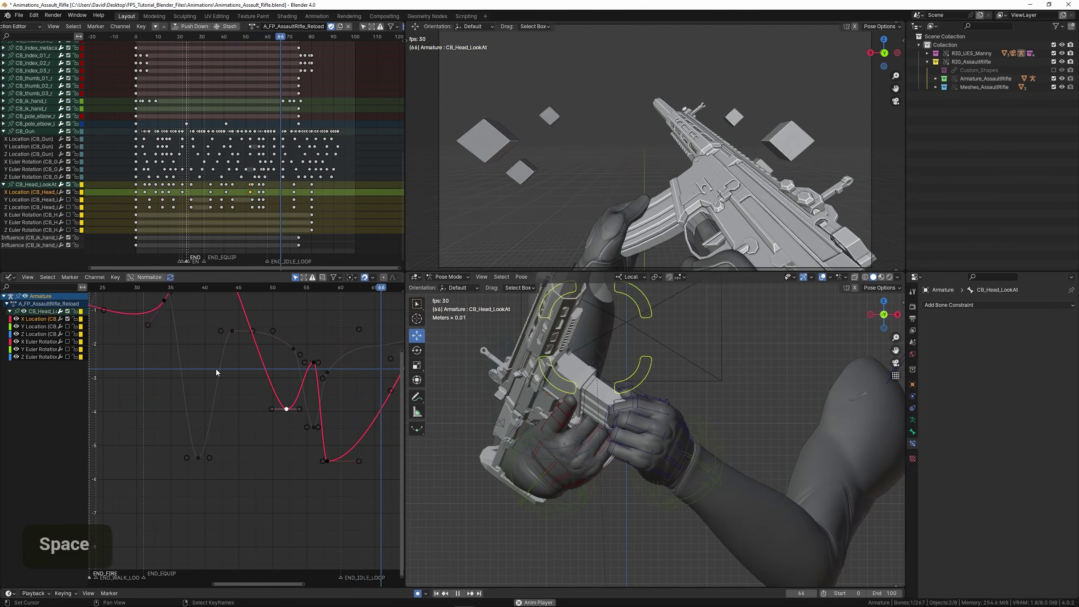
pyautogui.scroll(-2, 284, 375)
pyautogui.click(284, 375)
pyautogui.press('space')
# Move the X Location keyframe at frame 56 to frame 55, lower it to about -3.5, and check the magazine insertion.
pyautogui.scroll(4, 283, 379)
pyautogui.moveTo(283, 379); pyautogui.dragTo(323, 383)
pyautogui.moveTo(324, 383); pyautogui.dragTo(275, 364, button='middle')
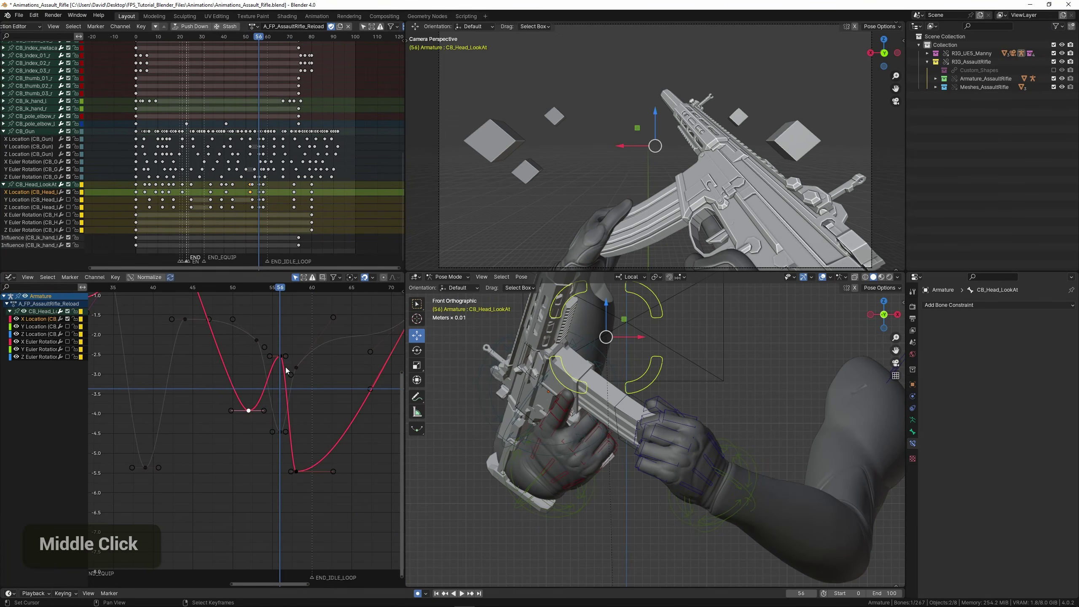
pyautogui.press('g')
pyautogui.doubleClick(273, 400)
pyautogui.press('space')
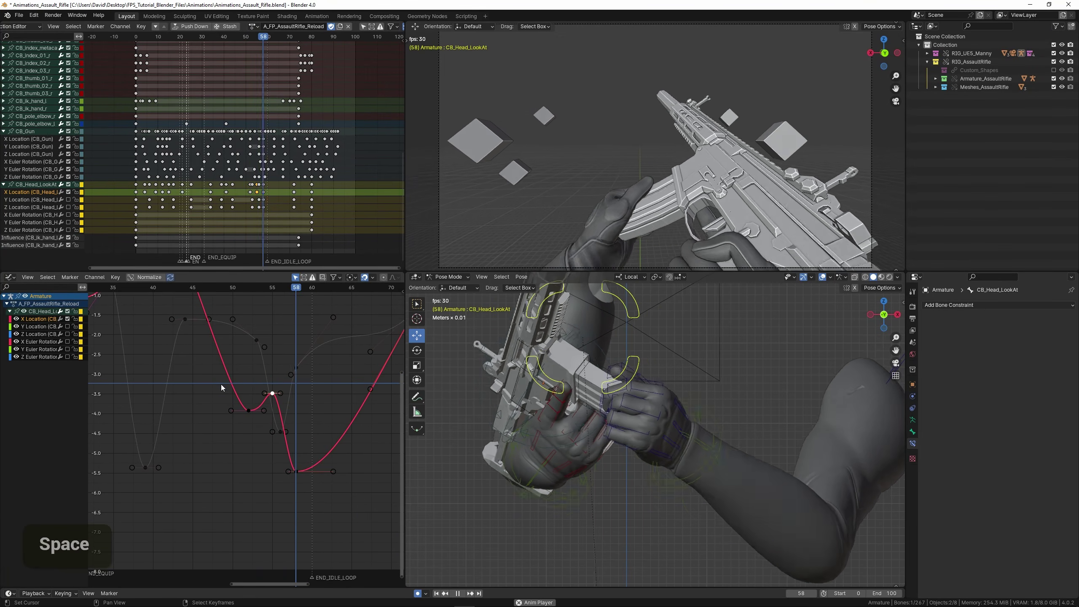
pyautogui.moveTo(221, 383); pyautogui.dragTo(293, 403)
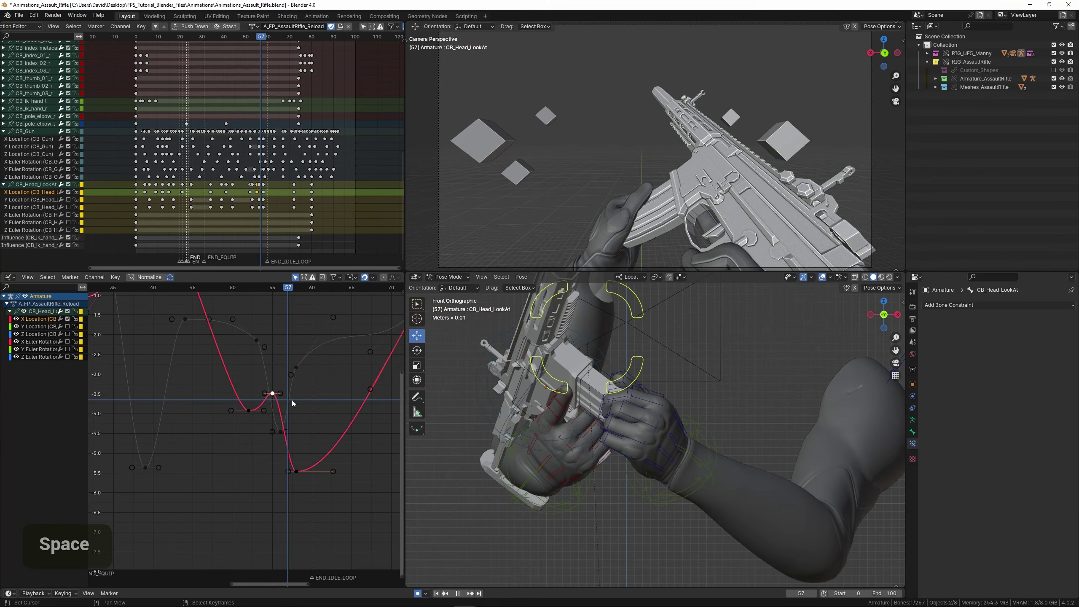
# Move the X Location dip keyframe at frame 58 to frame 57.
pyautogui.click(297, 472)
pyautogui.press('g')
pyautogui.click(281, 472)
pyautogui.moveTo(228, 410); pyautogui.dragTo(296, 427)
pyautogui.press('g')
pyautogui.press('x')
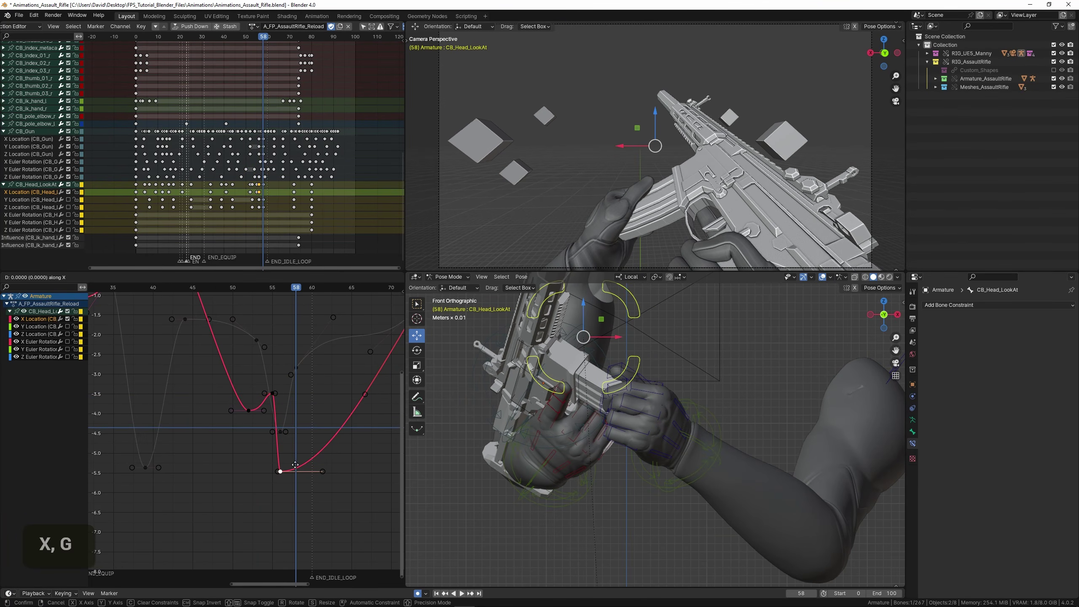
# Add an X Location keyframe at frame 60 near -3.4 and tilt its handles along the rising curve.
pyautogui.keyDown('ctrl'); pyautogui.click(311, 465); pyautogui.keyUp('ctrl')
pyautogui.press('g')
pyautogui.click(330, 389)
pyautogui.press('r')
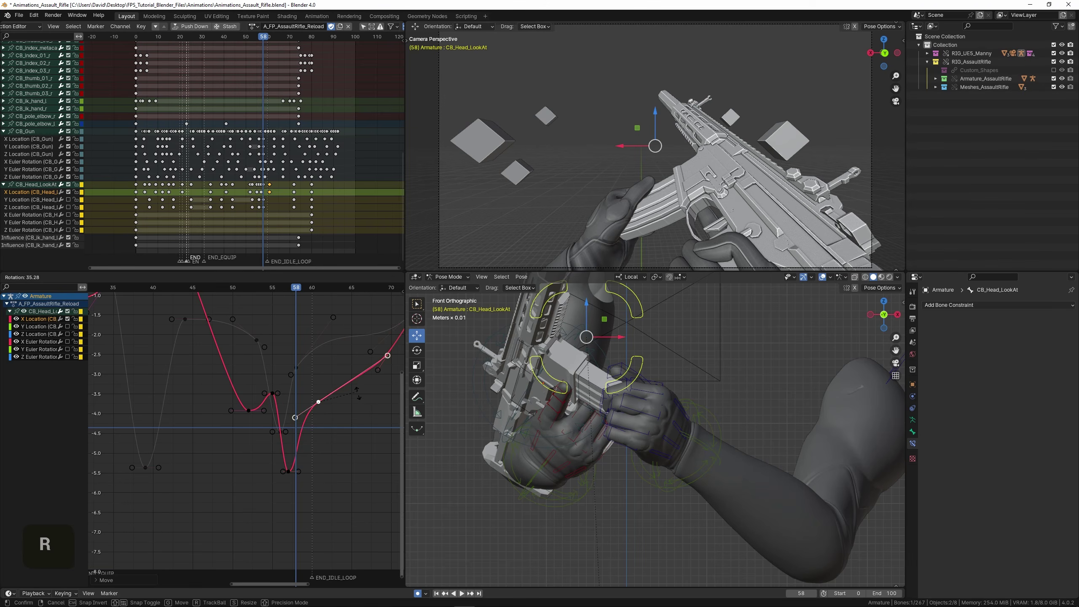
pyautogui.click(356, 398)
pyautogui.scroll(-2, 357, 397)
pyautogui.moveTo(357, 398); pyautogui.dragTo(308, 409, button='middle')
pyautogui.click(303, 401)
pyautogui.moveTo(299, 402); pyautogui.dragTo(270, 420)
pyautogui.press('g')
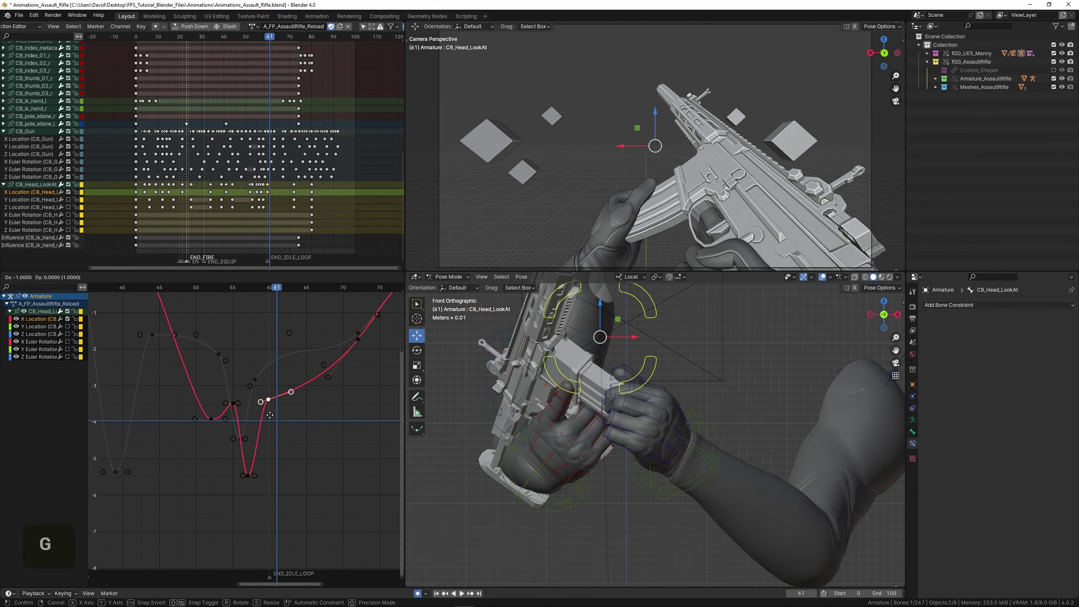
pyautogui.press('x')
pyautogui.click(269, 421)
# Raise the X Location keyframe at frame 57 to about -4.5 and play back the magazine insertion.
pyautogui.rightClick(249, 477)
pyautogui.press('g')
pyautogui.click(249, 441)
pyautogui.click(174, 404)
pyautogui.press('space')
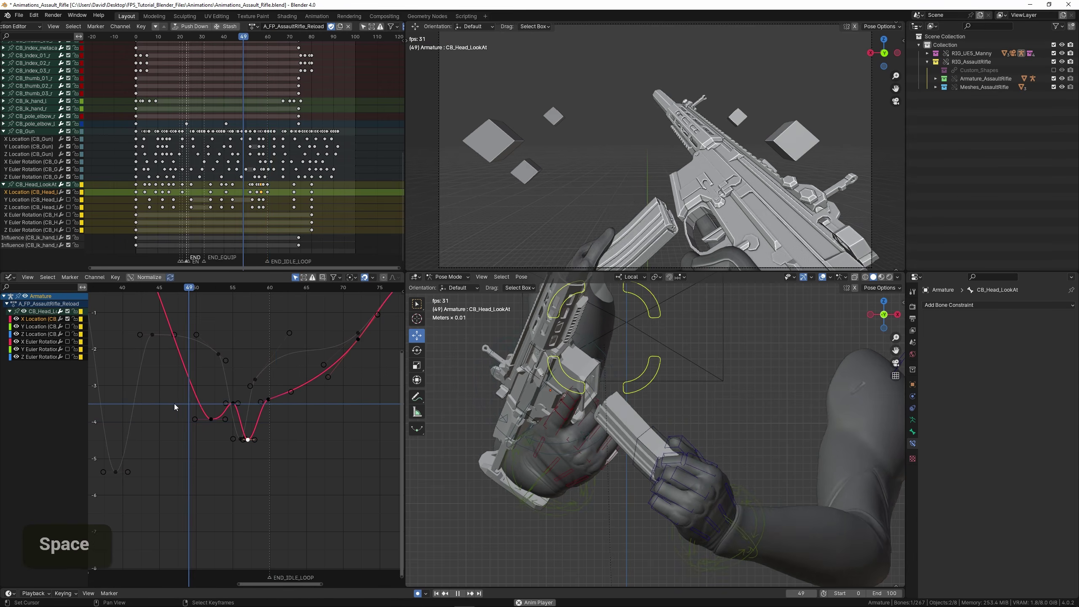
pyautogui.click(173, 403)
pyautogui.scroll(-2, 167, 405)
pyautogui.click(152, 397)
pyautogui.scroll(-2, 152, 396)
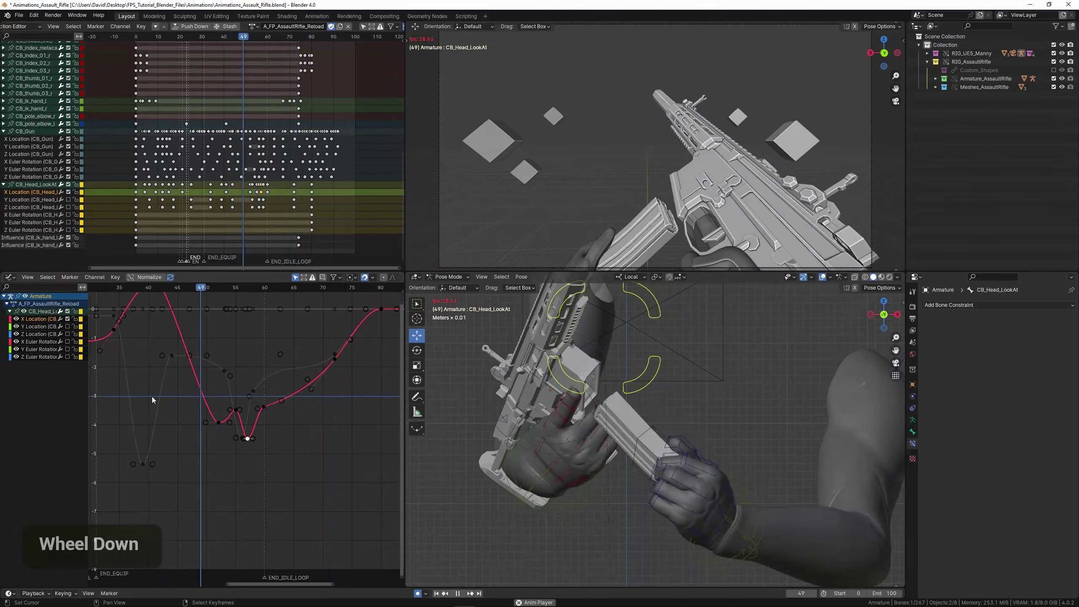
pyautogui.scroll(-2, 150, 359)
pyautogui.click(152, 356)
pyautogui.press('space')
# Move the X Location keyframe at frame 41 to frame 45 near -0.7, adjust its handles, and play back.
pyautogui.moveTo(153, 356); pyautogui.dragTo(179, 383, button='middle')
pyautogui.click(195, 338)
pyautogui.press('g')
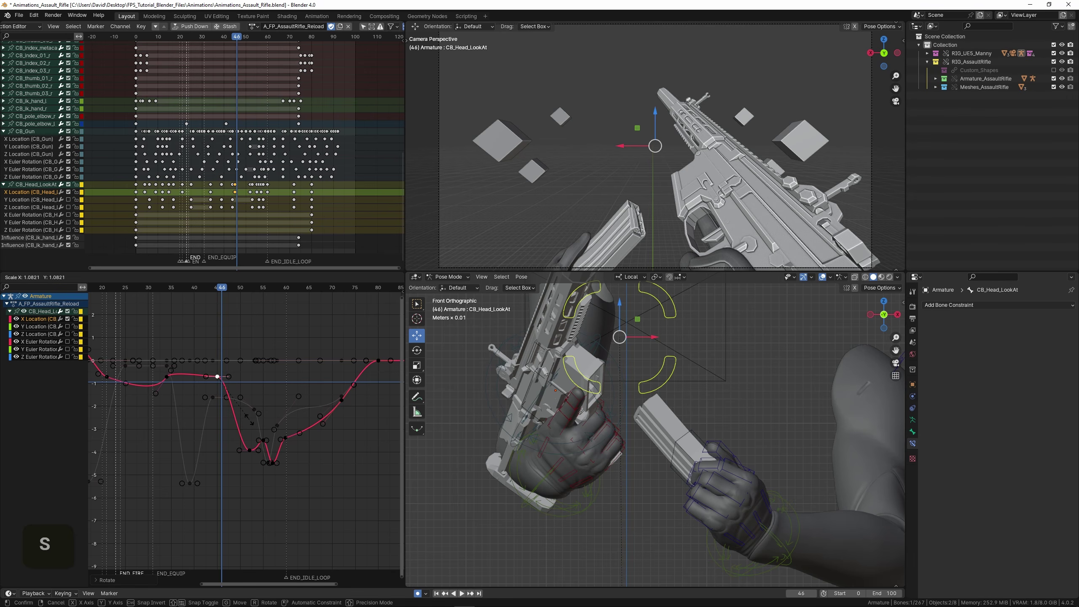
pyautogui.click(145, 386)
pyautogui.press('space')
pyautogui.scroll(-2, 145, 387)
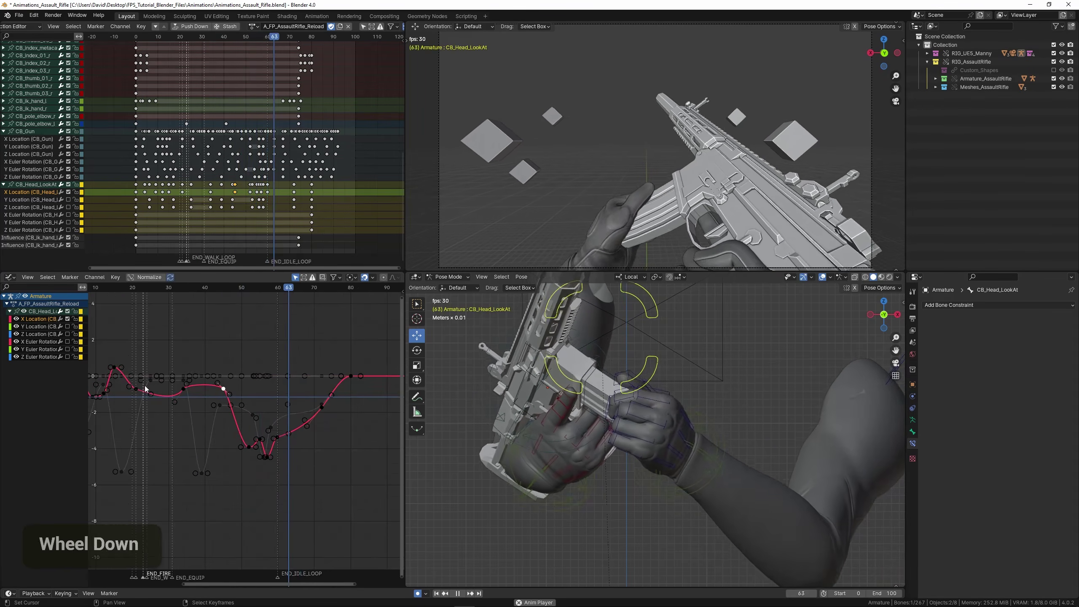
pyautogui.press('space')
# Raise the X Location keyframes at frames 34 and 45 to about 0 and move the second one to frame 48.
pyautogui.press('g')
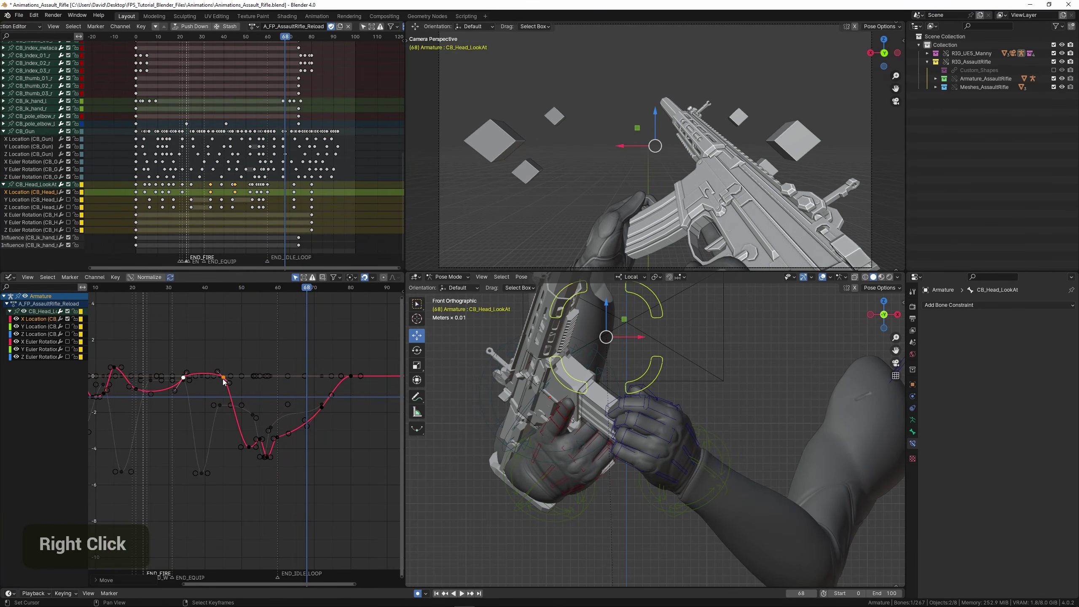
pyautogui.rightClick(223, 379)
pyautogui.press('g')
pyautogui.scroll(2, 223, 383)
pyautogui.press('g')
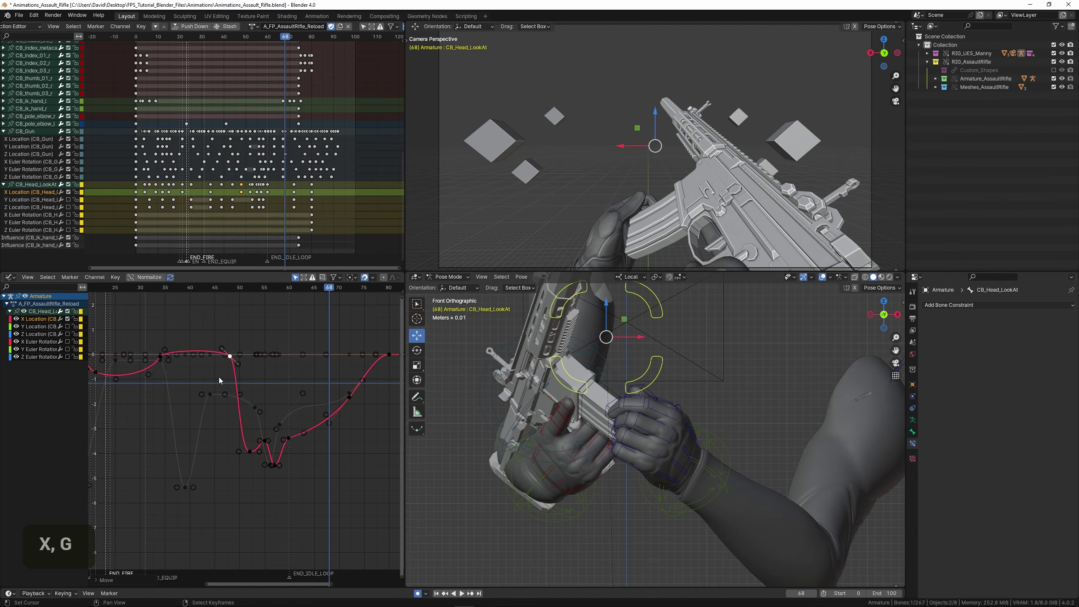
# Play back the reload and move the X Location keyframe at frame 48 to frame 46.
pyautogui.press('space')
pyautogui.scroll(1, 240, 381)
pyautogui.press('g')
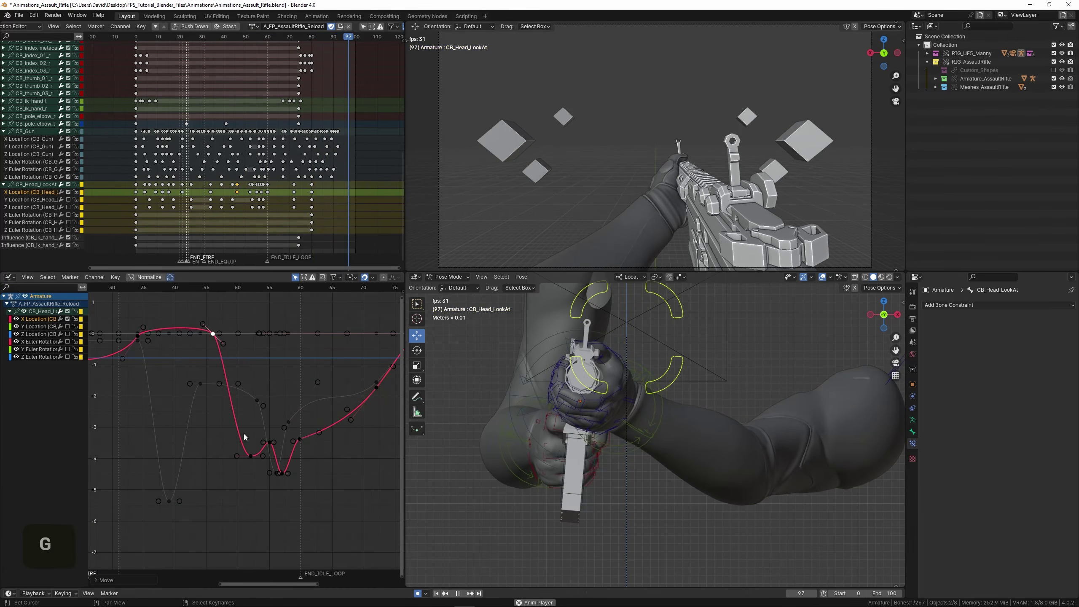
# Raise the X Location keyframes from frame 52 through 72 together by about 2.4 and play back the reload.
pyautogui.rightClick(247, 450)
pyautogui.press('space')
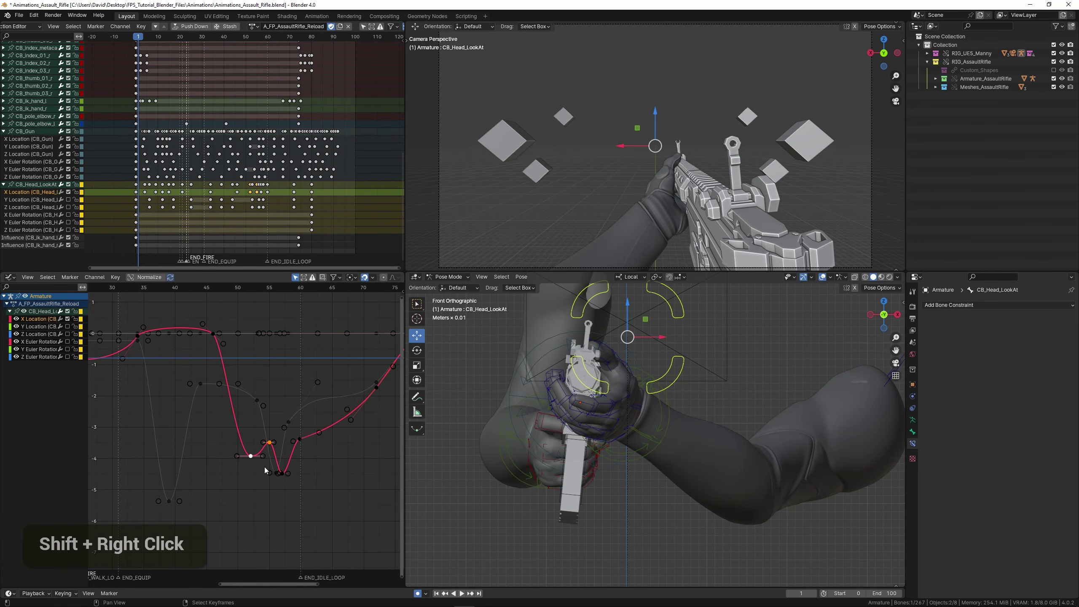
pyautogui.hscroll(-3, 310, 438)
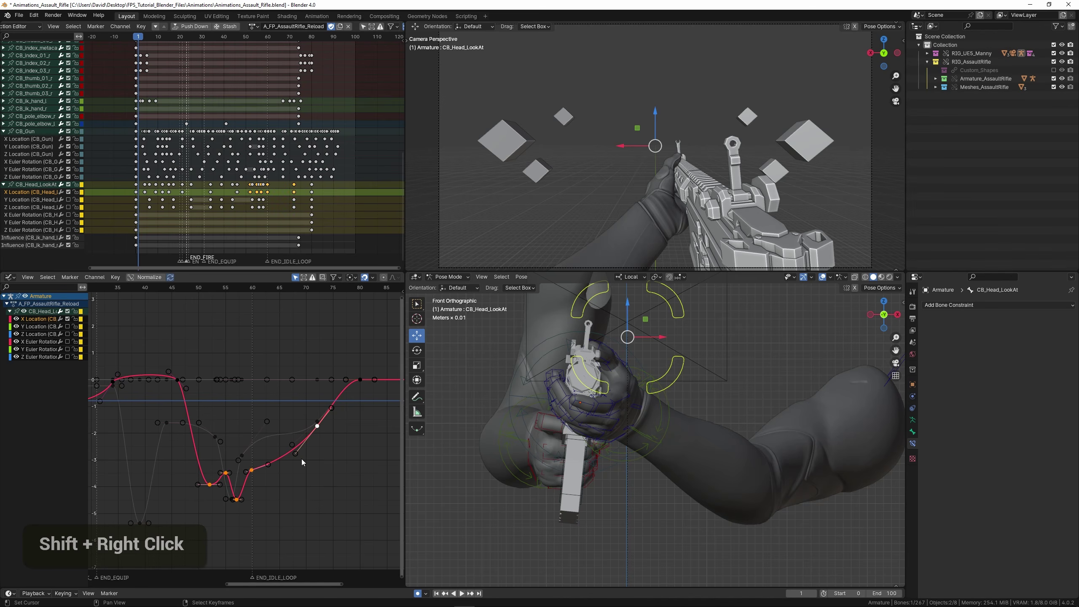
pyautogui.press('g')
pyautogui.press('y')
pyautogui.doubleClick(293, 404)
pyautogui.press('space')
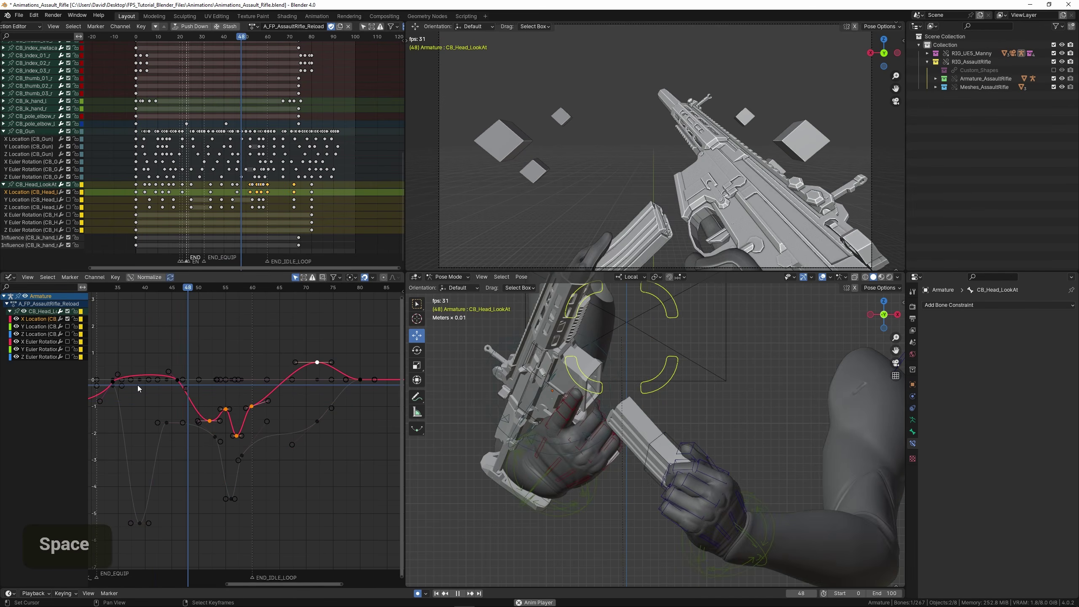
pyautogui.scroll(-2, 137, 385)
pyautogui.moveTo(136, 383); pyautogui.dragTo(151, 391, button='middle')
pyautogui.scroll(-3, 131, 391)
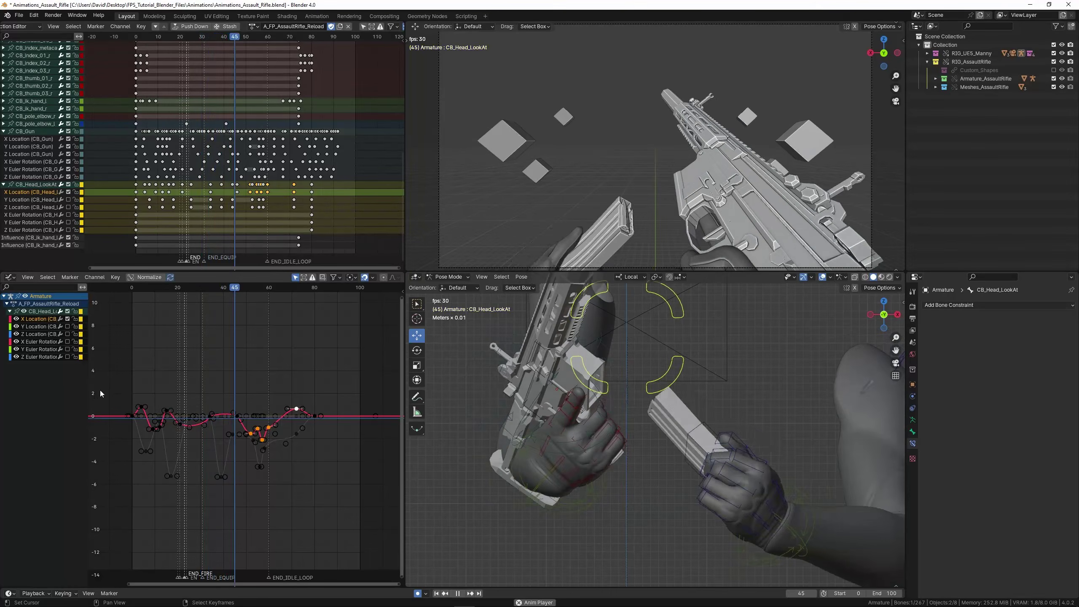
# Raise the X Location keyframes at frames 9 and 12 to about -0.3.
pyautogui.moveTo(164, 418); pyautogui.dragTo(235, 381, button='middle')
pyautogui.scroll(9, 236, 381)
pyautogui.press('space')
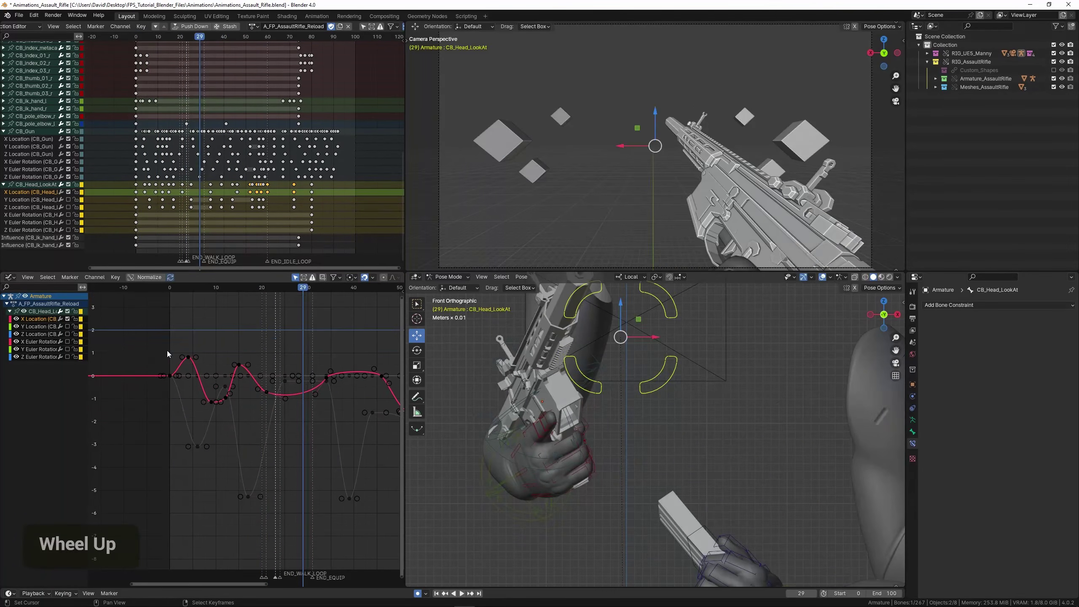
pyautogui.press('space')
pyautogui.moveTo(189, 354); pyautogui.dragTo(156, 392, button='middle')
pyautogui.scroll(2, 156, 393)
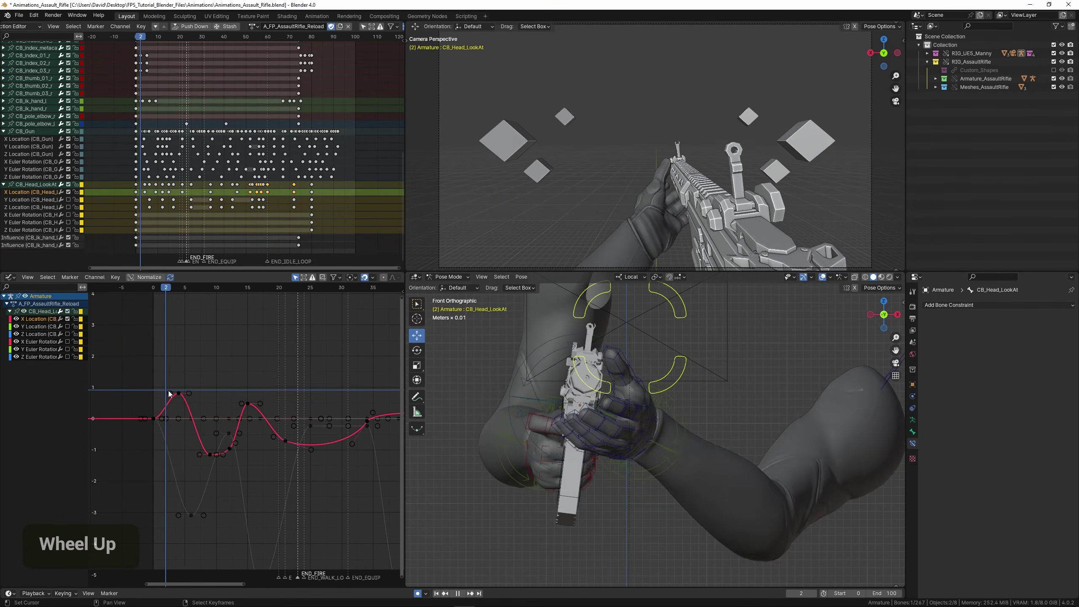
pyautogui.scroll(1, 232, 452)
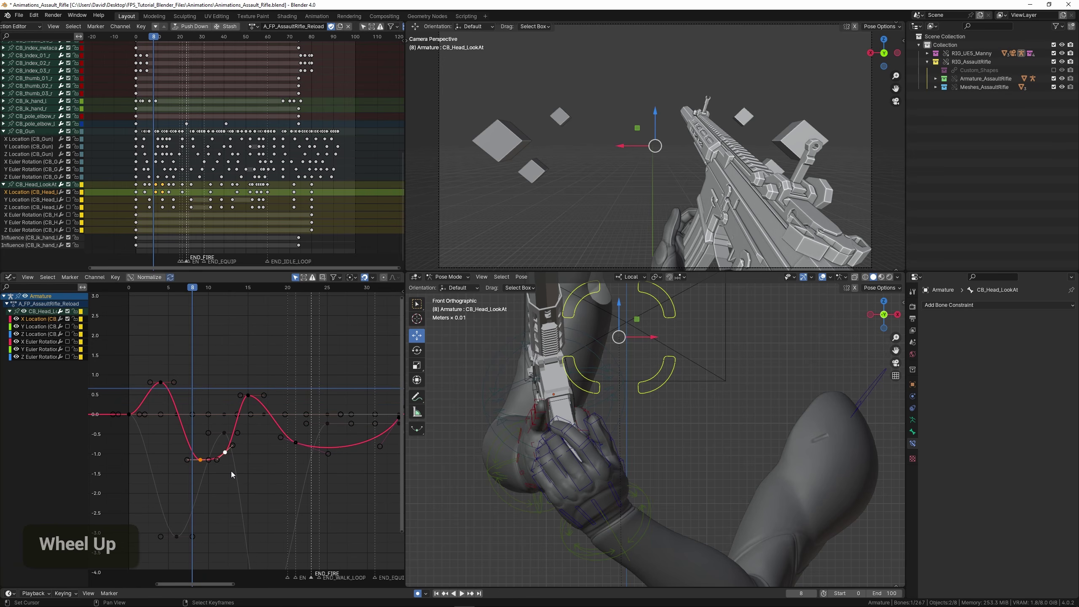
pyautogui.press('g')
pyautogui.press('y')
pyautogui.press('g')
pyautogui.press('y')
pyautogui.click(217, 419)
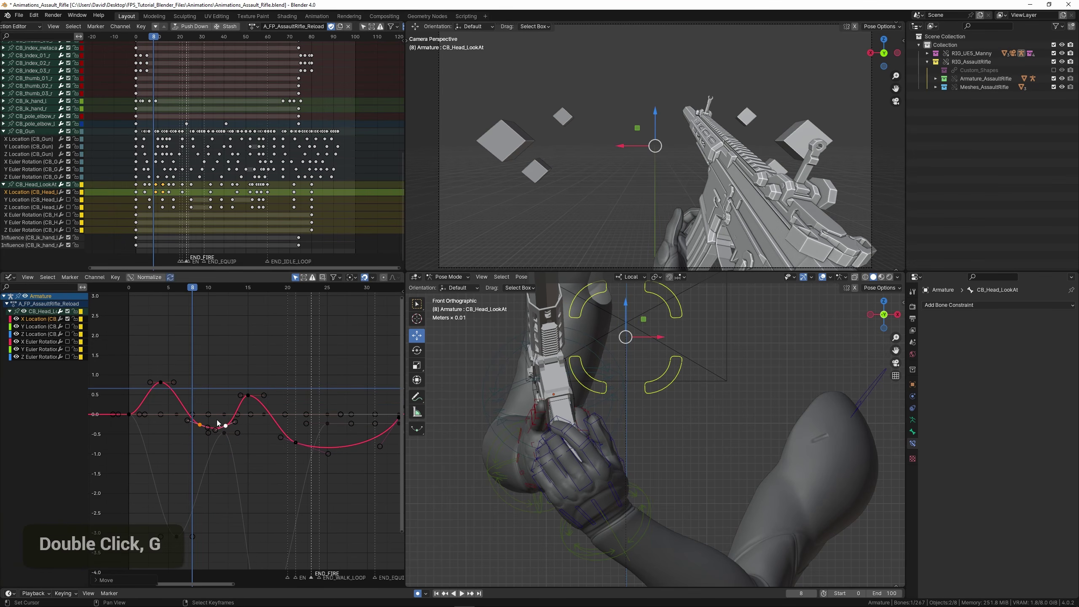
# Lower the X Location keyframe at frame 4 to about 0.5, play back the result, and save the file.
pyautogui.doubleClick(161, 401)
pyautogui.press('space')
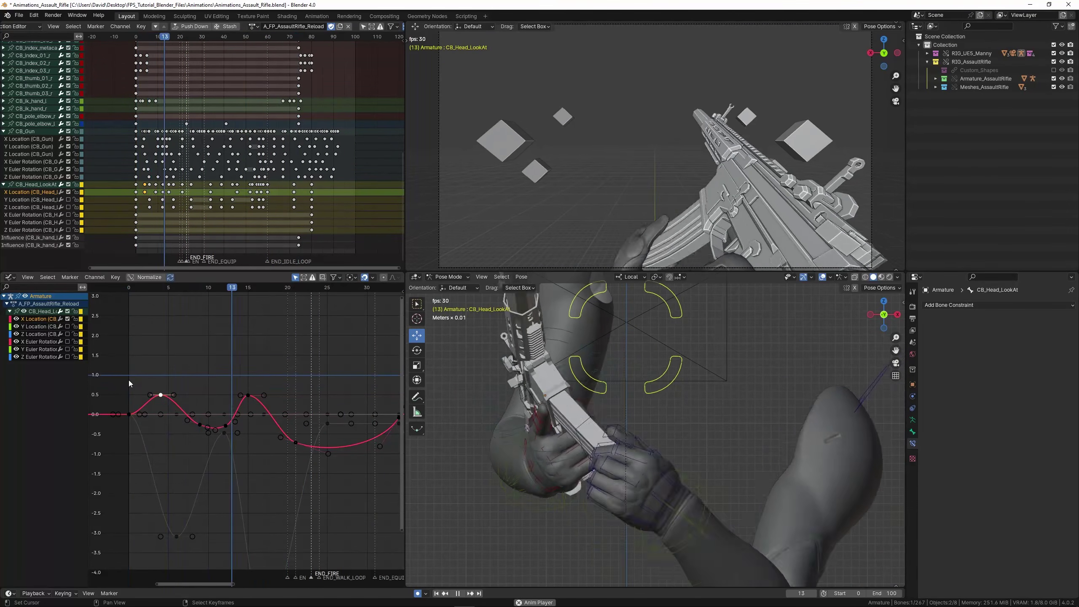
pyautogui.scroll(-3, 140, 381)
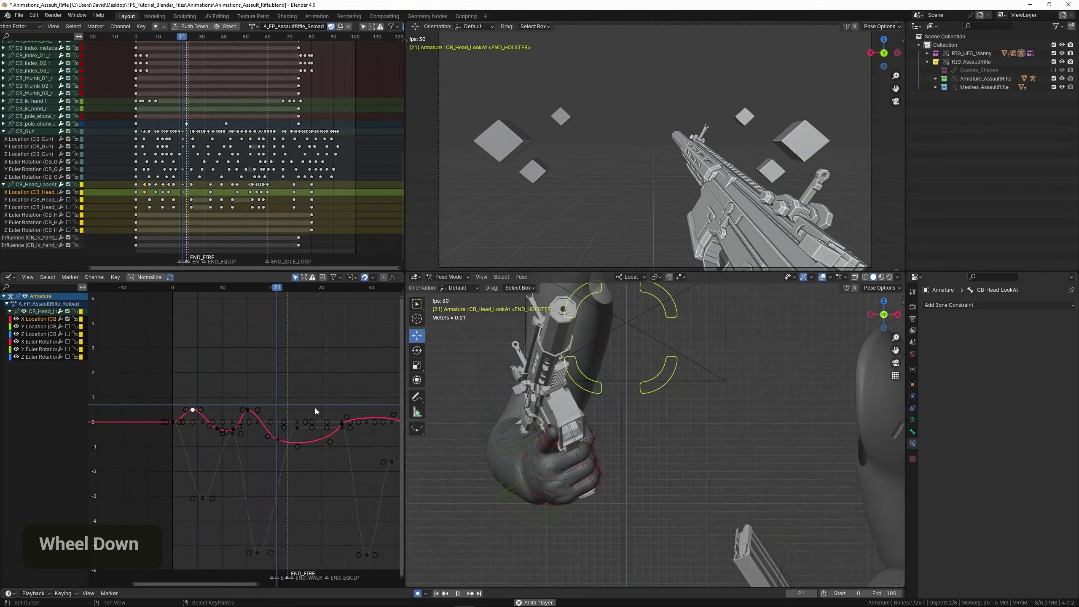
pyautogui.moveTo(315, 408); pyautogui.dragTo(239, 387, button='middle')
pyautogui.press('space')
pyautogui.hotkey('ctrl', 's')
# Examine the X Location curve around the magazine insertion and play back the reload from the start.
pyautogui.scroll(1, 253, 387)
pyautogui.keyDown('ctrl'); pyautogui.moveTo(240, 386); pyautogui.dragTo(228, 386, button='middle'); pyautogui.keyUp('ctrl')
pyautogui.scroll(2, 227, 385)
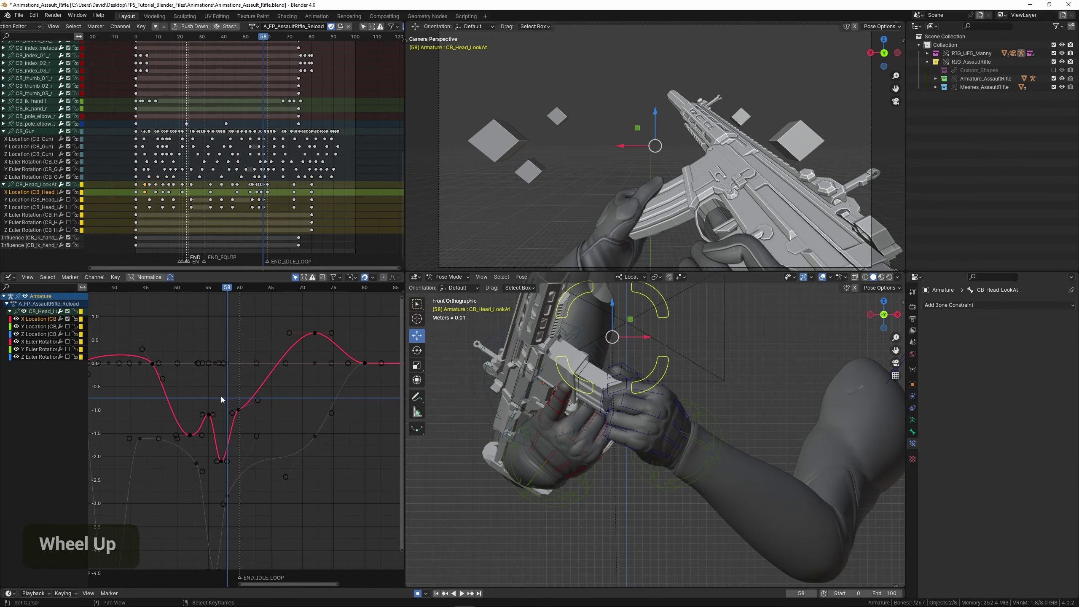
pyautogui.scroll(-4, 223, 394)
pyautogui.moveTo(222, 394); pyautogui.dragTo(348, 402, button='middle')
pyautogui.scroll(-4, 297, 391)
pyautogui.click(137, 352)
pyautogui.press('space')
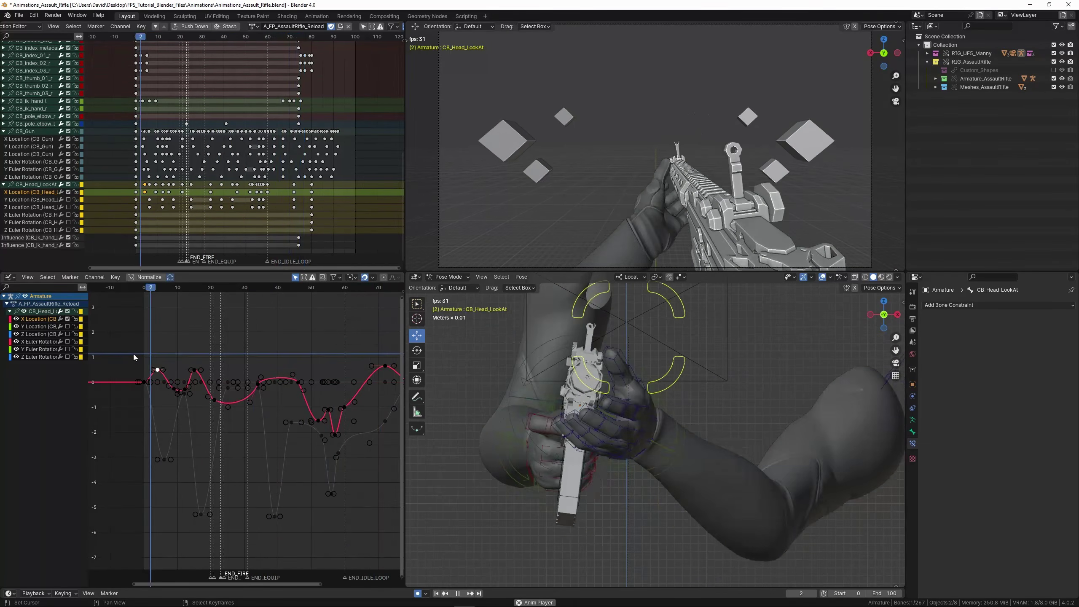
# Duplicate the last X Location keyframe to frame 90 at value 0 and place the original at frame 81 near -0.35.
pyautogui.scroll(3, 134, 354)
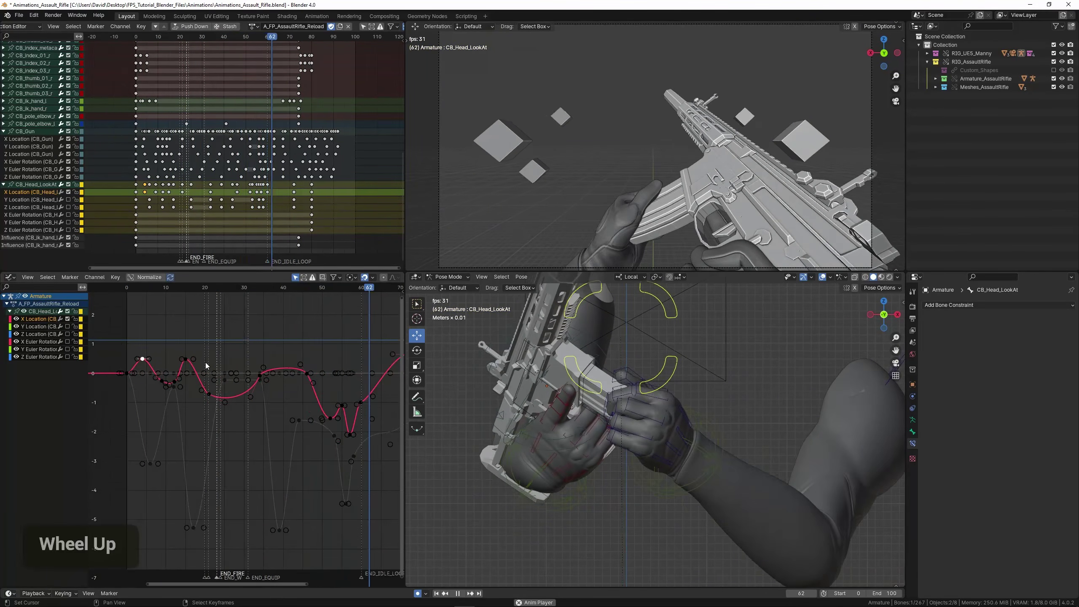
pyautogui.middleClick(314, 386)
pyautogui.scroll(2, 260, 385)
pyautogui.moveTo(315, 386); pyautogui.dragTo(201, 403, button='middle')
pyautogui.scroll(1, 200, 404)
pyautogui.press('g')
pyautogui.press('x')
pyautogui.click(209, 406)
pyautogui.hotkey('shift', 'd')
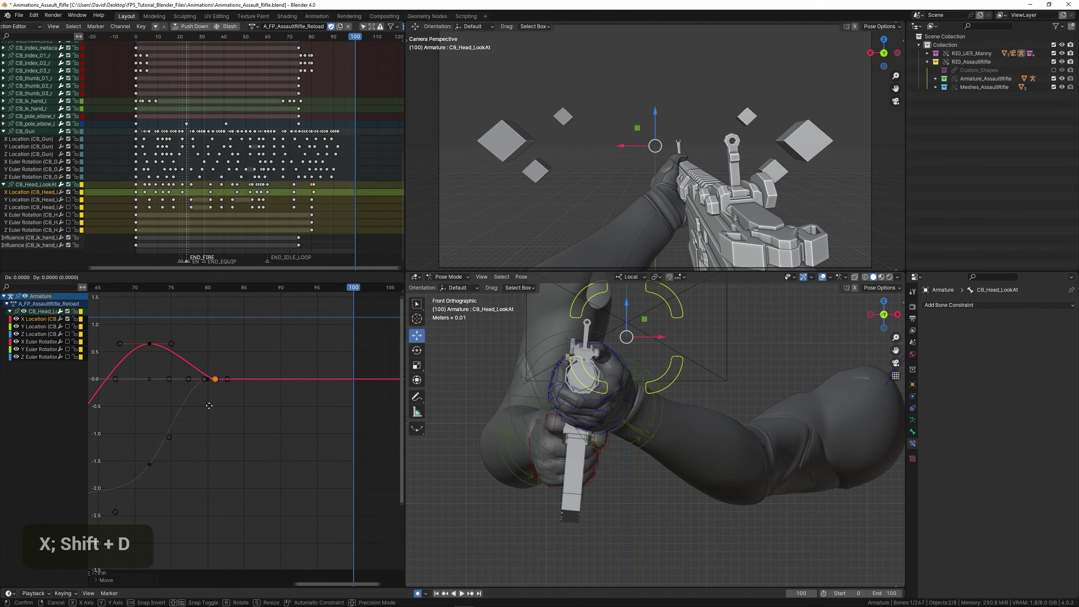
pyautogui.click(215, 382)
pyautogui.scroll(1, 214, 382)
pyautogui.press('g')
pyautogui.click(219, 405)
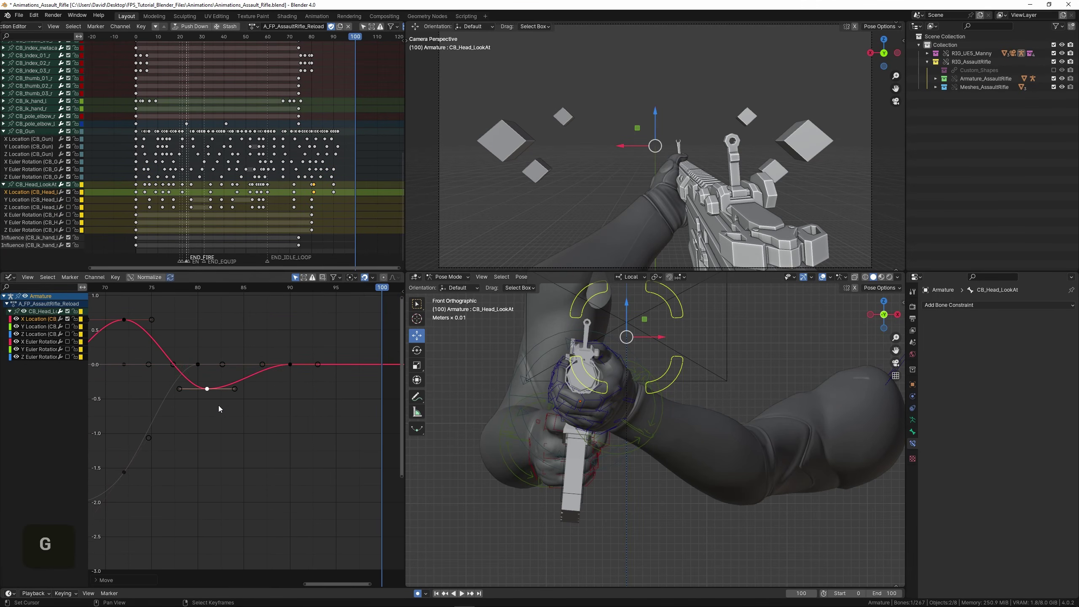
# Add a small X Location overshoot keyframe near frame 86 at about 0.08 and play back the ending.
pyautogui.press('g')
pyautogui.click(245, 369)
pyautogui.click(147, 368)
pyautogui.press('space')
pyautogui.scroll(-2, 146, 368)
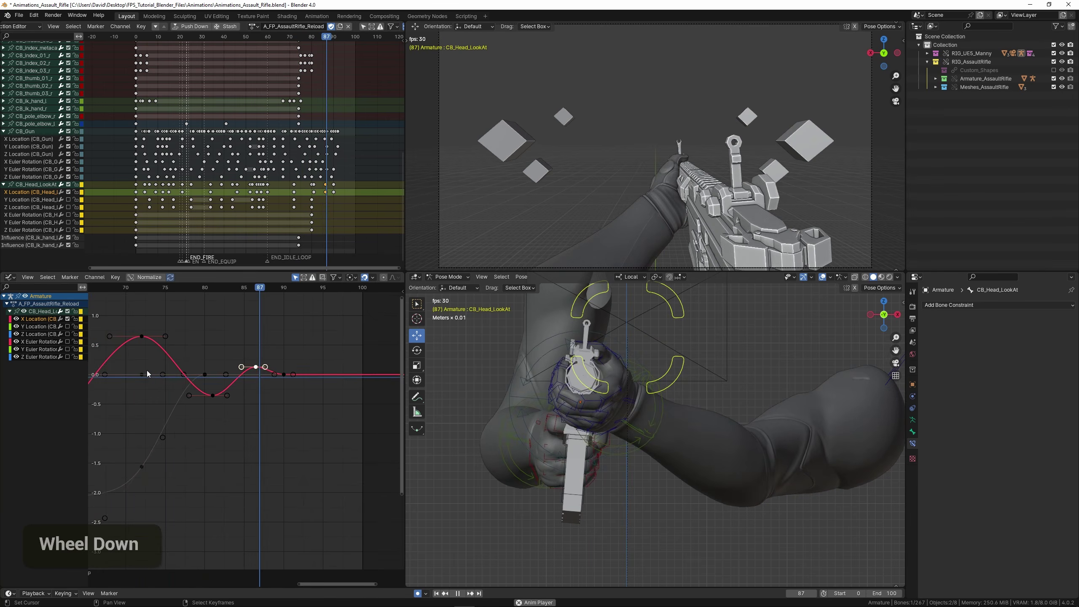
pyautogui.scroll(1, 147, 369)
pyautogui.press('g')
pyautogui.click(250, 370)
pyautogui.click(160, 371)
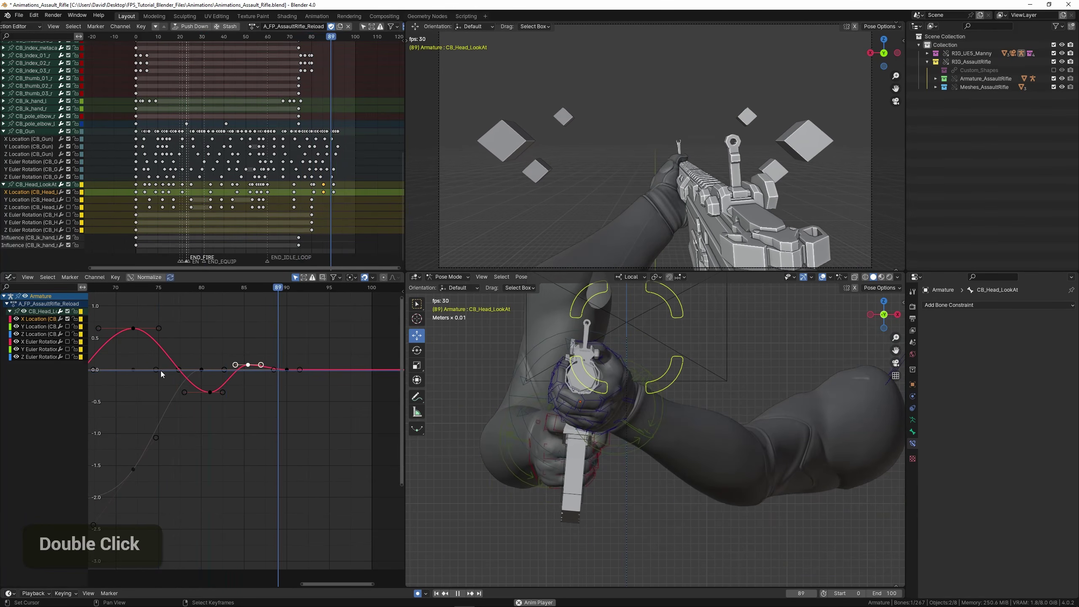
# Review the full X Location curve in playback, switch to the Z Location curve of CB_Head_LookAt, and save the file.
pyautogui.scroll(-6, 147, 374)
pyautogui.click(137, 374)
pyautogui.scroll(-5, 137, 374)
pyautogui.moveTo(145, 379); pyautogui.dragTo(253, 373, button='middle')
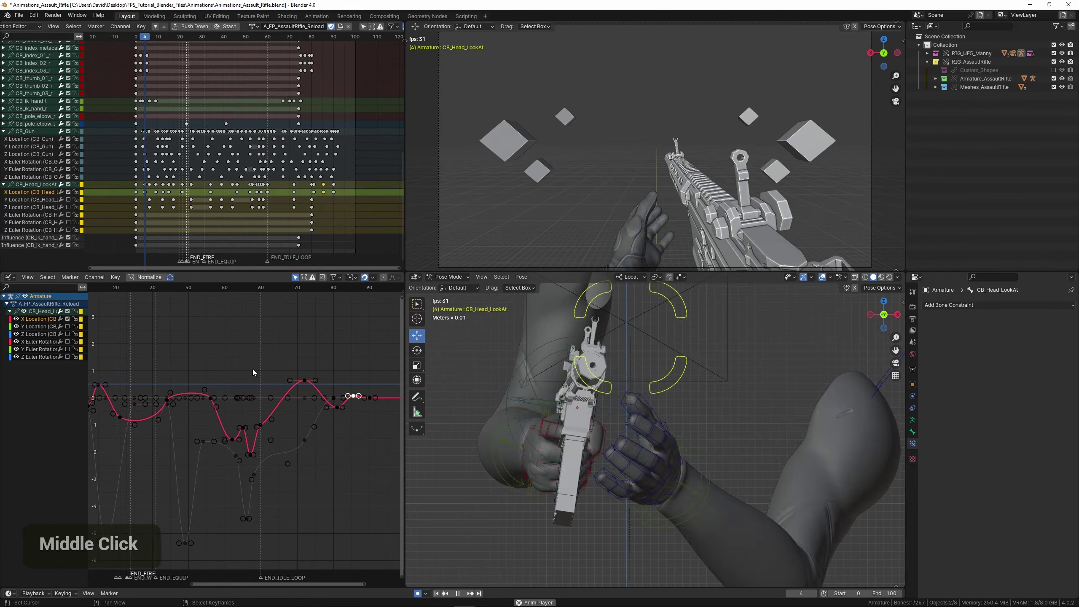
pyautogui.press('space')
pyautogui.doubleClick(39, 335)
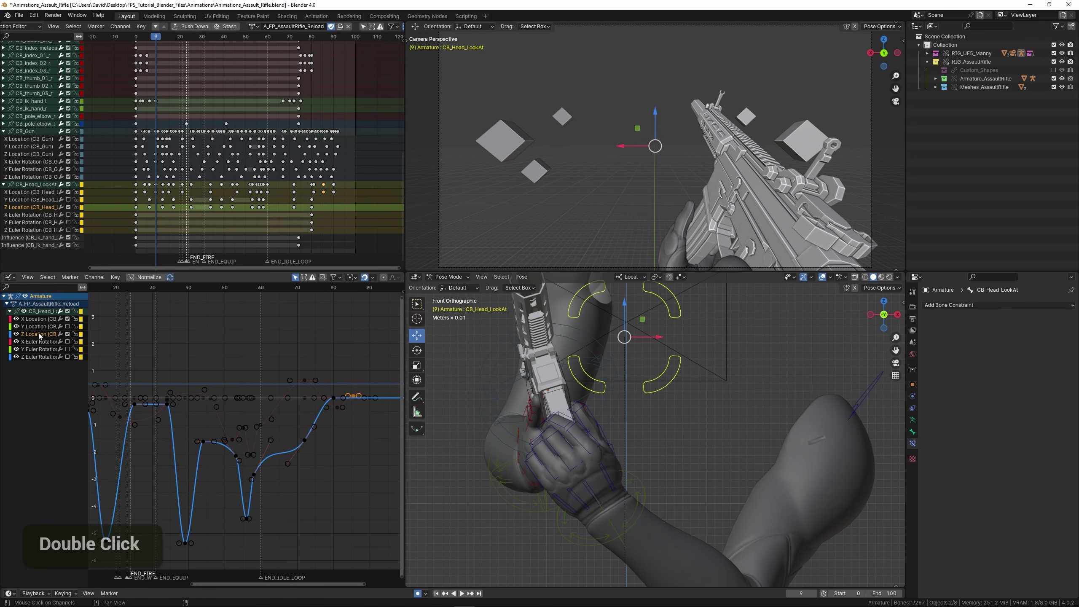
pyautogui.press('Return')
pyautogui.hotkey('ctrl', 's')
# Add a Z Location keyframe at frame 4 near 0.35 and play back the start of the reload.
pyautogui.moveTo(225, 363)
pyautogui.mouseDown(button='middle')
pyautogui.moveTo(285, 364)
pyautogui.moveTo(228, 359)
pyautogui.mouseUp(button='middle')
pyautogui.scroll(1, 228, 360)
pyautogui.moveTo(75, 354); pyautogui.dragTo(150, 380, button='middle')
pyautogui.press('space')
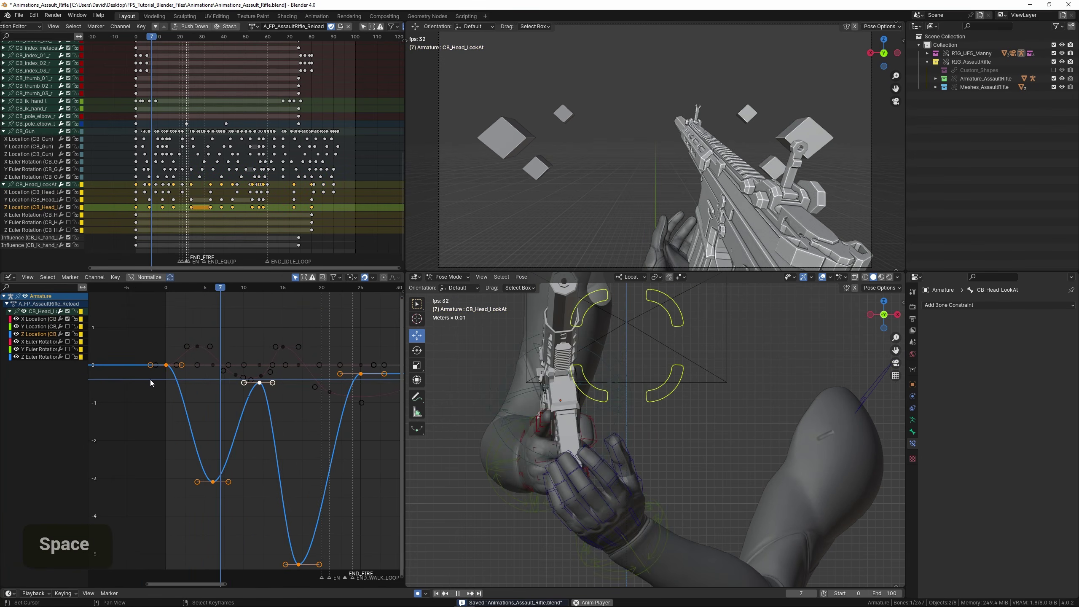
pyautogui.press('space')
pyautogui.keyDown('ctrl'); pyautogui.click(189, 408); pyautogui.keyUp('ctrl')
pyautogui.press('g')
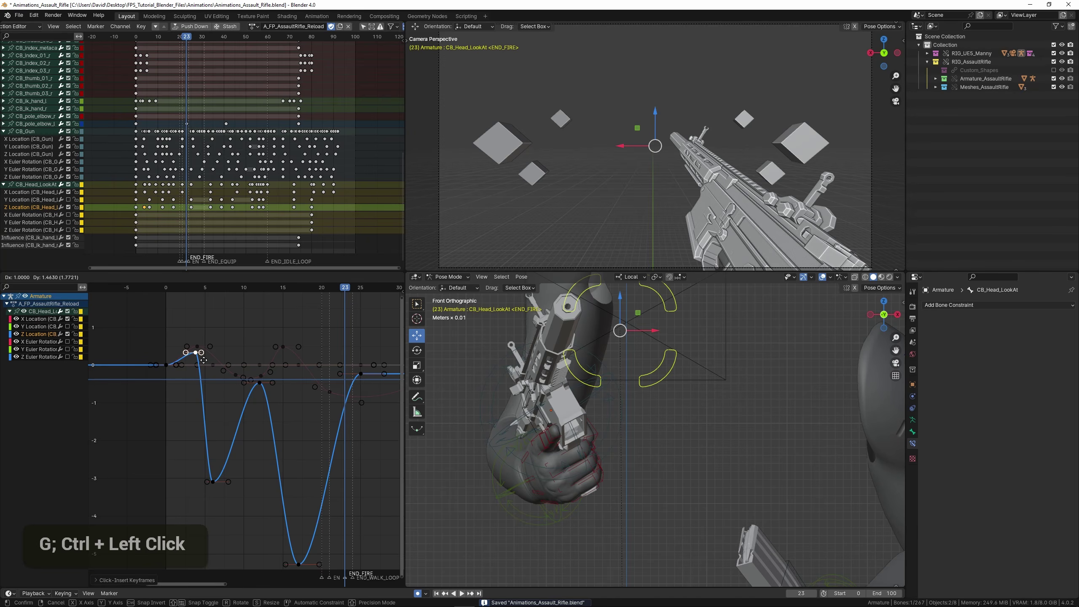
pyautogui.click(203, 360)
pyautogui.click(166, 357)
pyautogui.press('space')
pyautogui.press('space')
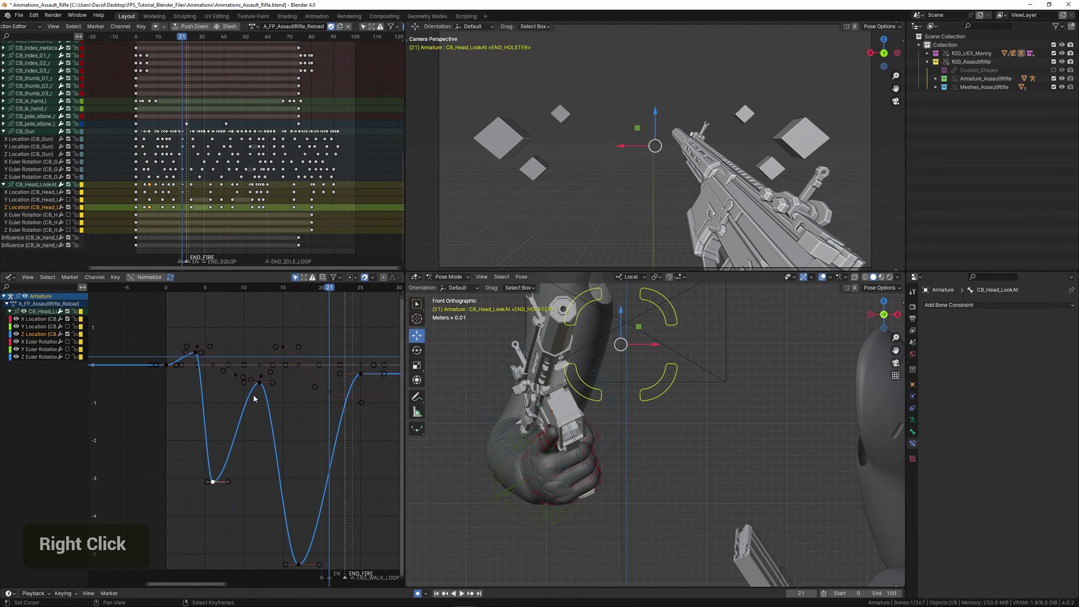
# Raise the Z Location keyframe at frame 12 to about 0.7 and move the frame 6 keyframe to frame 7 near -0.75.
pyautogui.press('g')
pyautogui.press('y')
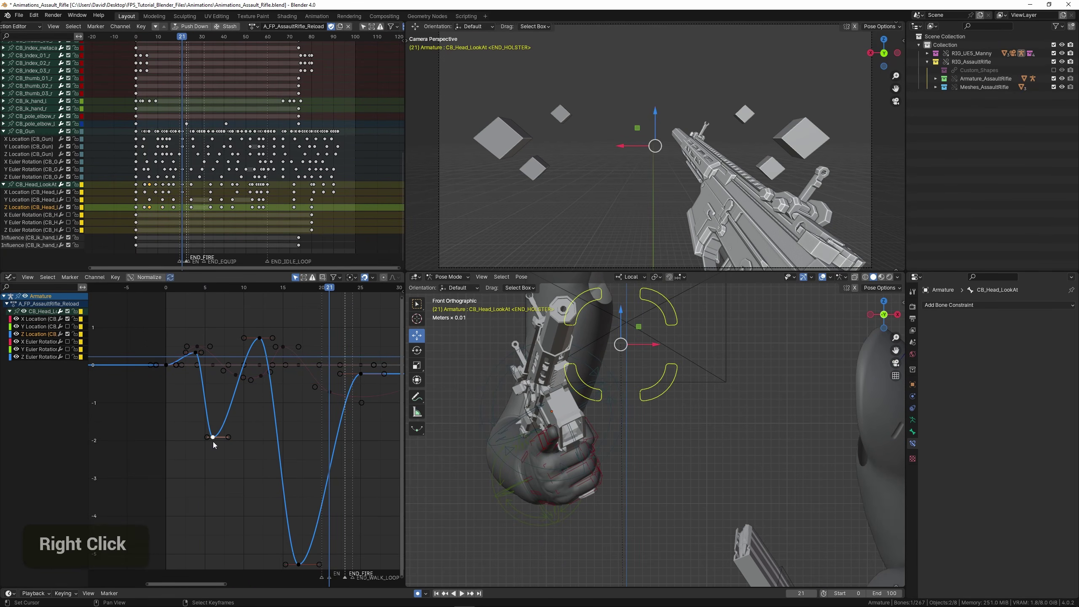
pyautogui.press('g')
pyautogui.scroll(3, 143, 344)
pyautogui.press('space')
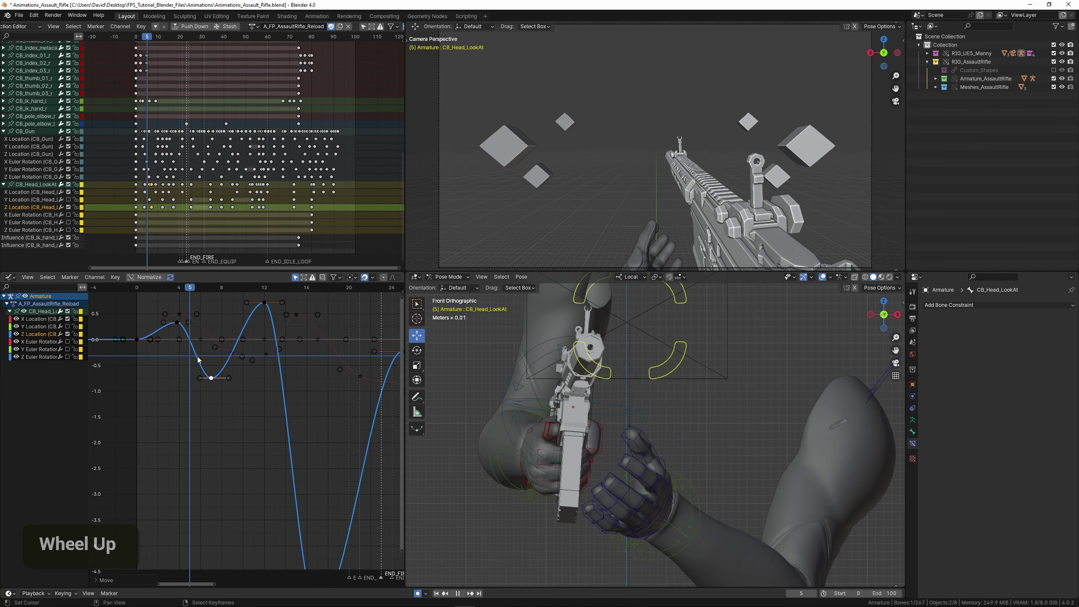
# Shift the Z Location keyframes at frames 4 and 7 two frames later, to frames 6 and 9, and play back.
pyautogui.keyDown('shift'); pyautogui.rightClick(177, 324); pyautogui.keyUp('shift')
pyautogui.press('g')
pyautogui.press('x')
pyautogui.click(199, 327)
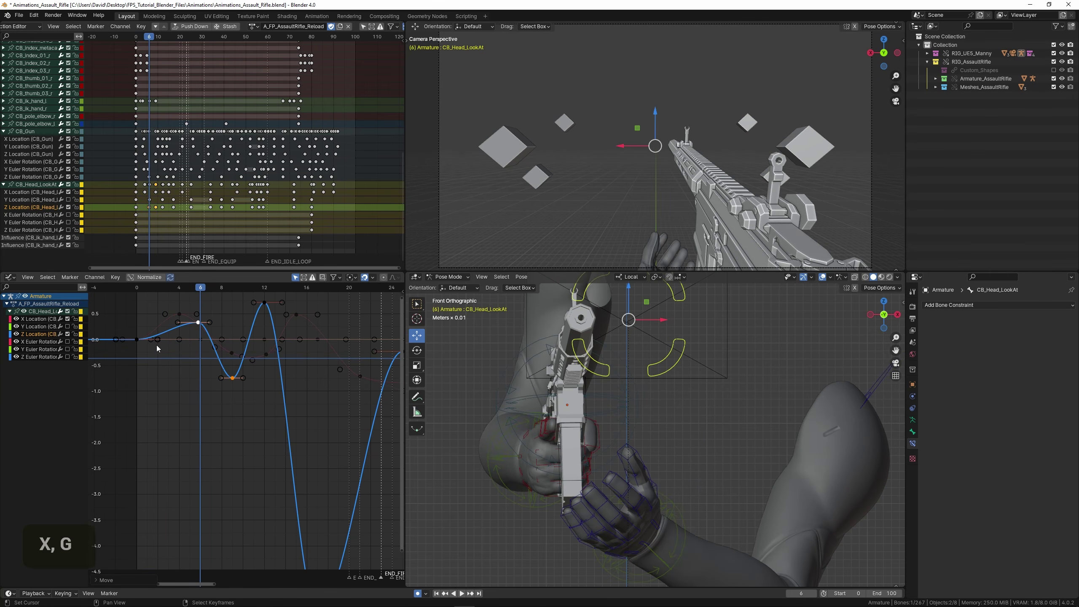
pyautogui.moveTo(156, 346); pyautogui.dragTo(125, 381)
pyautogui.press('space')
pyautogui.click(152, 362)
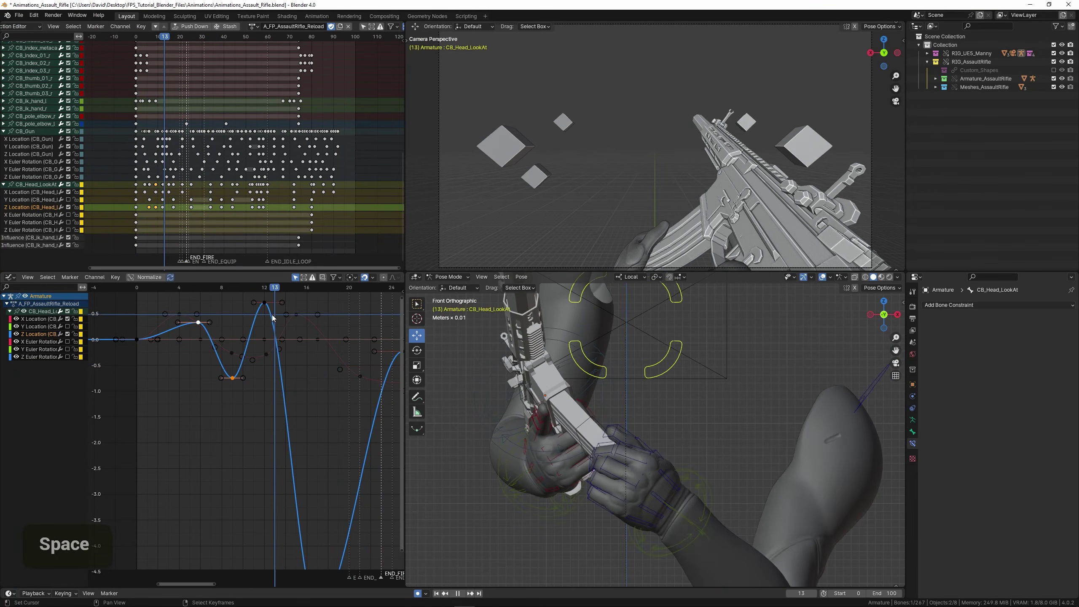
# Raise the Z Location keyframe at frame 17 to about -0.85, widen and tilt its handles, and play back.
pyautogui.scroll(-2, 308, 523)
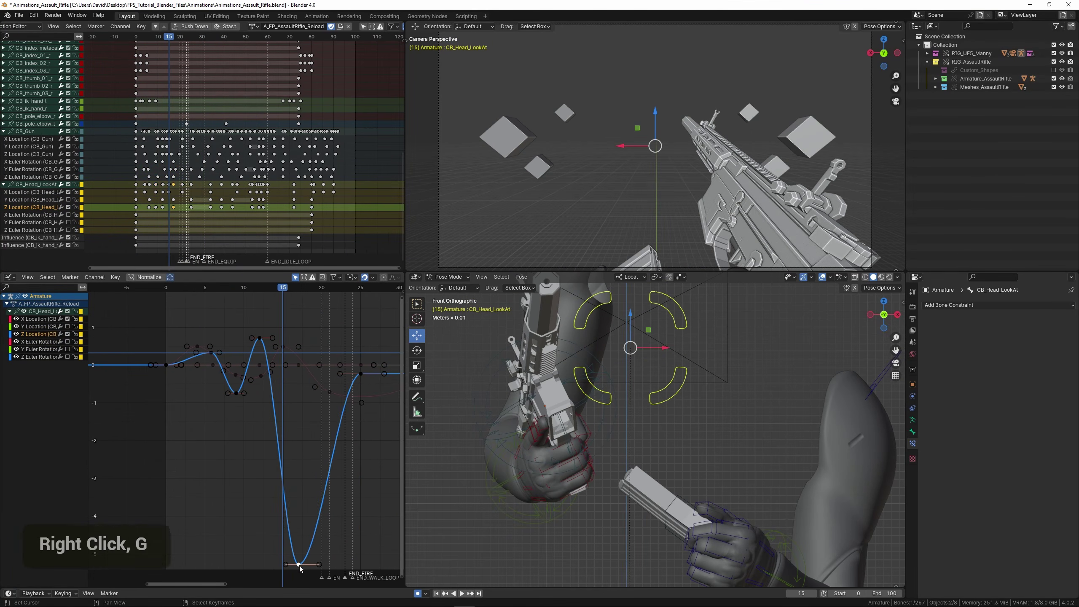
pyautogui.press('g')
pyautogui.press('y')
pyautogui.click(288, 402)
pyautogui.press('s')
pyautogui.click(337, 416)
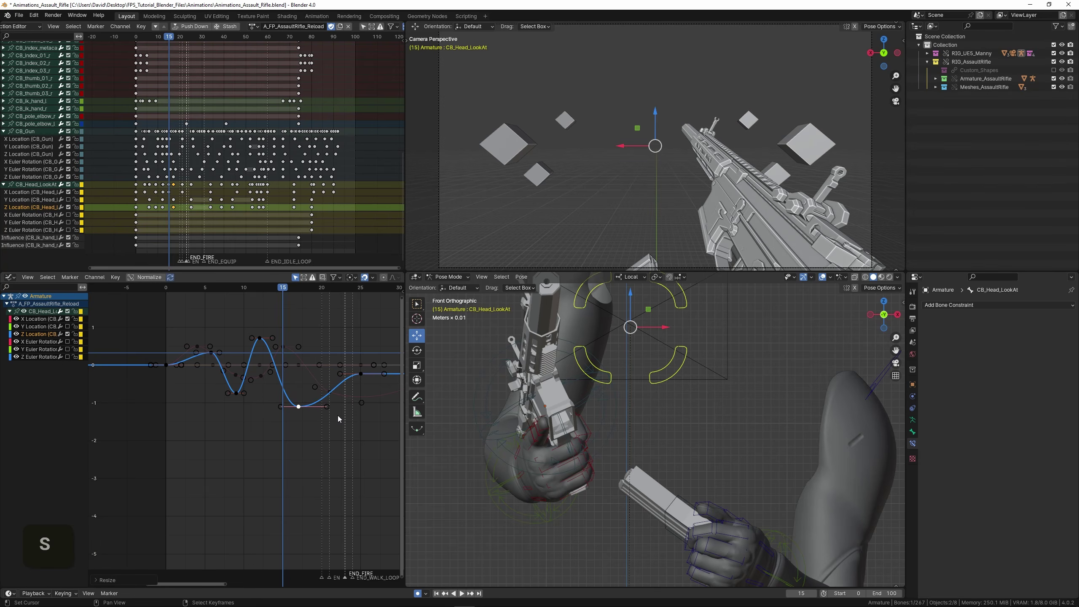
pyautogui.click(296, 400)
pyautogui.press('g')
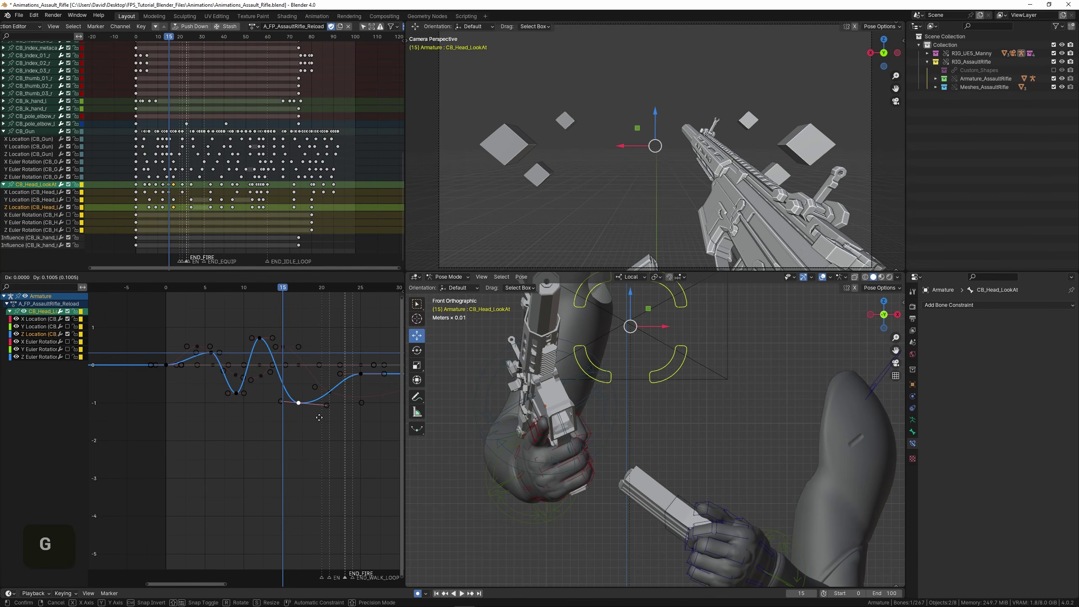
pyautogui.doubleClick(320, 384)
pyautogui.press('space')
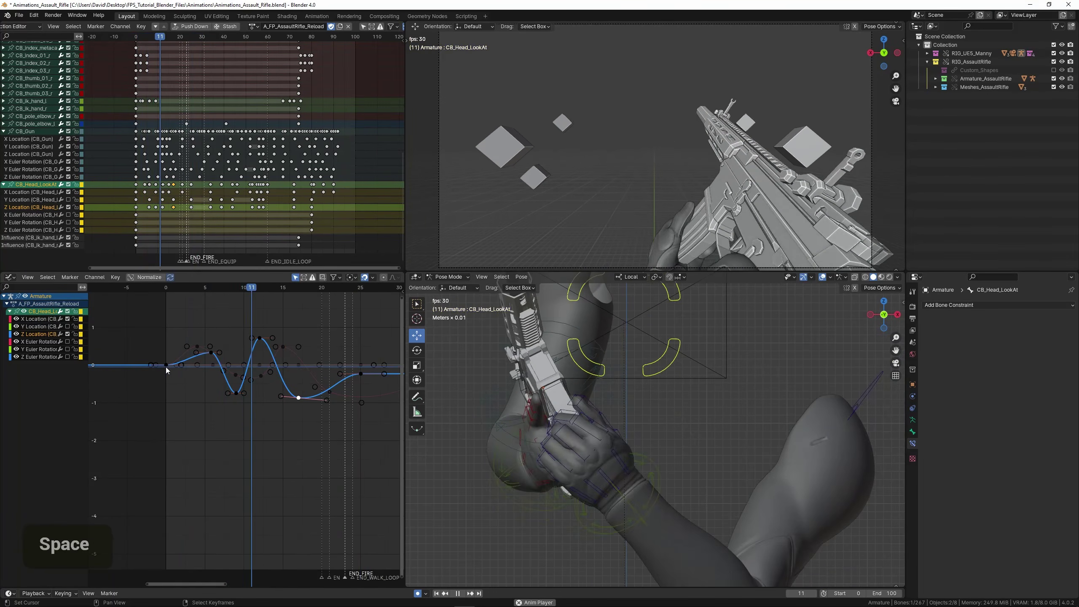
# Move the Z Location keyframe at frame 12 to frame 14 near 0.35 and play back.
pyautogui.moveTo(205, 366); pyautogui.dragTo(275, 366)
pyautogui.press('space')
pyautogui.scroll(3, 272, 357)
pyautogui.rightClick(261, 315)
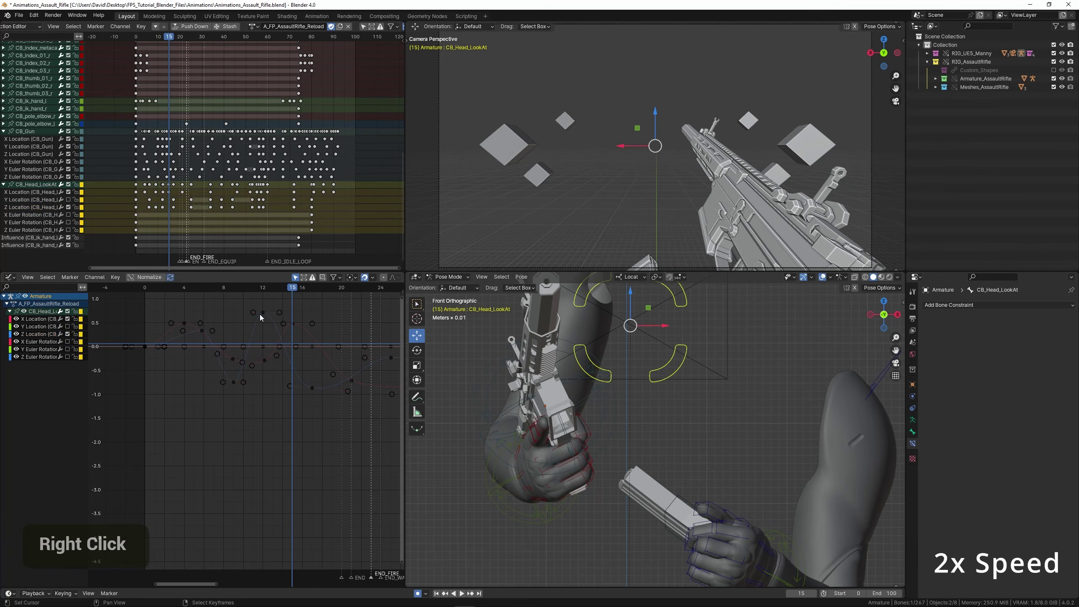
pyautogui.press('g')
pyautogui.click(280, 332)
pyautogui.press('space')
# Move the Z Location keyframe at frame 17 to frame 18 near -1.5 and play back the change.
pyautogui.moveTo(217, 336); pyautogui.dragTo(317, 391)
pyautogui.press('space')
pyautogui.rightClick(314, 388)
pyautogui.press('g')
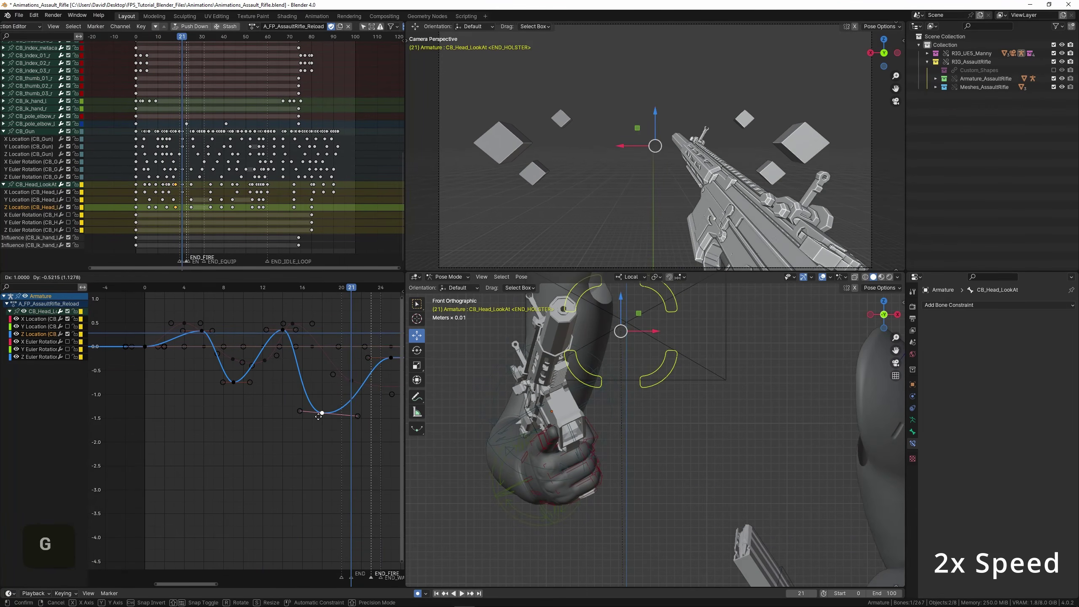
pyautogui.click(323, 419)
pyautogui.press('space')
pyautogui.click(173, 367)
# Move the Z Location keyframe at frame 25 to frame 27 slightly above 0 and play back.
pyautogui.moveTo(330, 377); pyautogui.dragTo(189, 351, button='middle')
pyautogui.scroll(-1, 276, 385)
pyautogui.click(282, 383)
pyautogui.press('space')
pyautogui.press('space')
pyautogui.click(230, 368)
pyautogui.scroll(3, 230, 371)
pyautogui.rightClick(230, 363)
pyautogui.press('g')
pyautogui.click(250, 349)
pyautogui.press('space')
# Move the Z Location keyframe at frame 39 to frame 40 near -2.2 and the frame 34 keyframe to frame 36 near -0.7.
pyautogui.scroll(-4, 252, 400)
pyautogui.scroll(2, 200, 361)
pyautogui.click(246, 436)
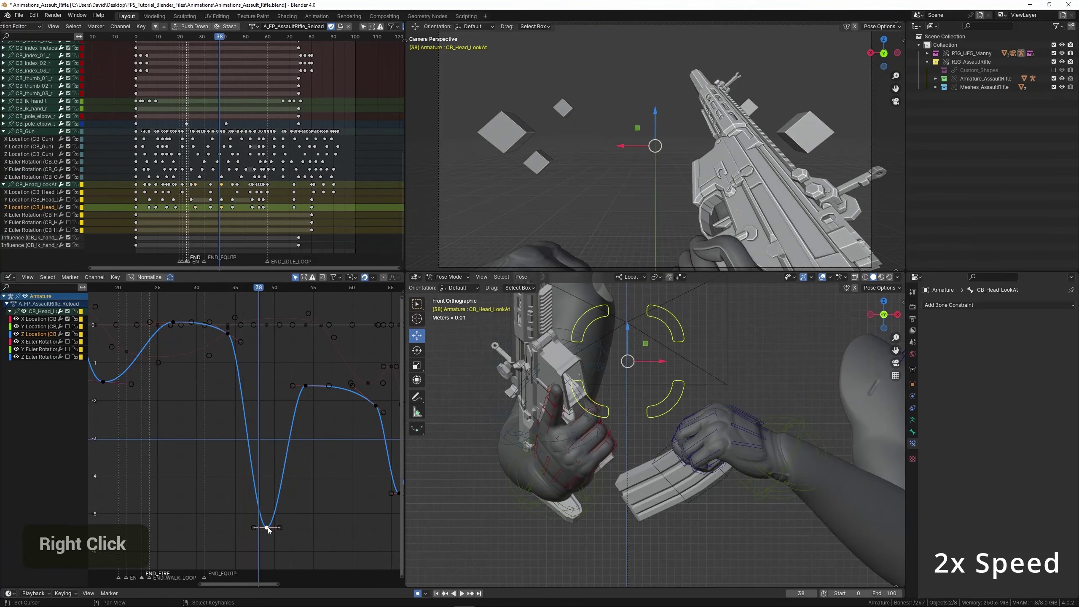
pyautogui.press('g')
pyautogui.press('g')
pyautogui.click(281, 345)
pyautogui.press('space')
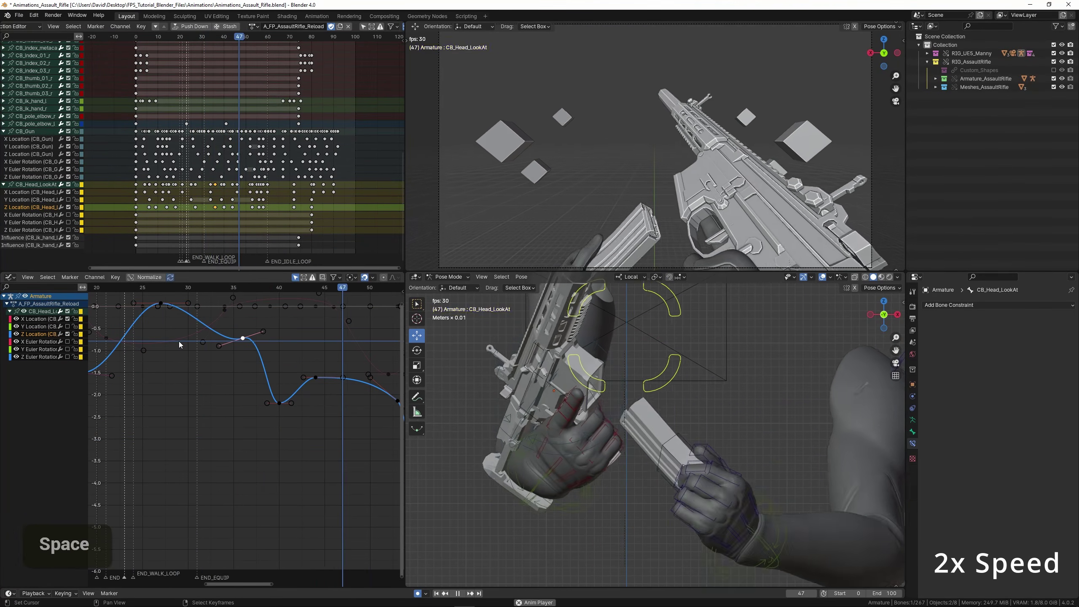
# Rotate the handles of the Z Location keyframe at frame 36, raise it to near -0.35 and play back.
pyautogui.click(178, 352)
pyautogui.press('g')
pyautogui.press('r')
pyautogui.click(175, 351)
pyautogui.scroll(-1, 175, 351)
pyautogui.scroll(-1, 146, 351)
pyautogui.scroll(-1, 144, 351)
pyautogui.click(137, 350)
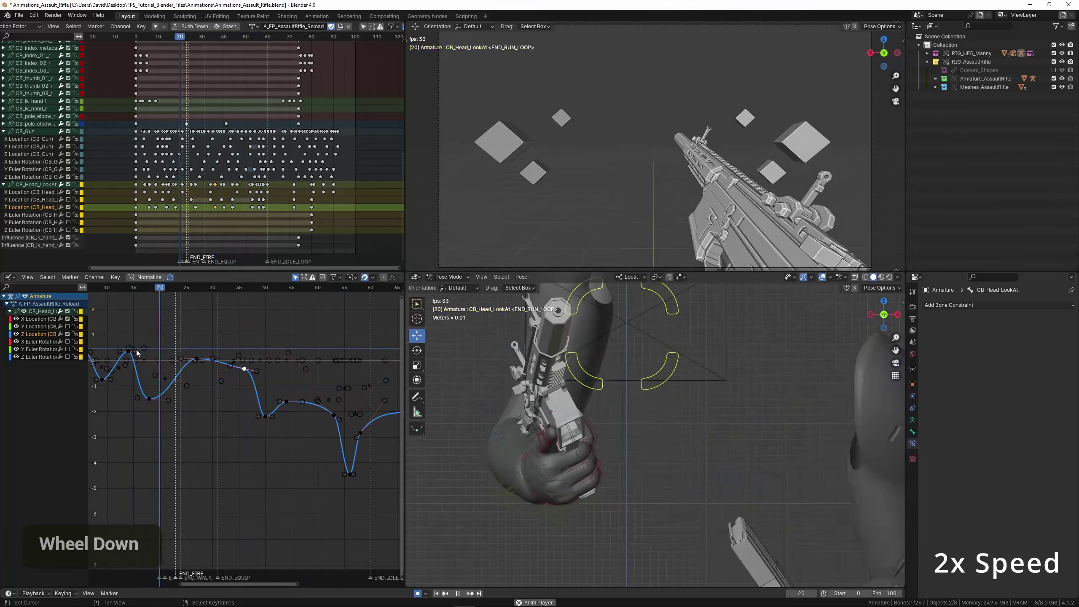
pyautogui.scroll(2, 145, 351)
pyautogui.moveTo(213, 362); pyautogui.dragTo(177, 364, button='middle')
pyautogui.press('space')
pyautogui.click(151, 361)
pyautogui.press('space')
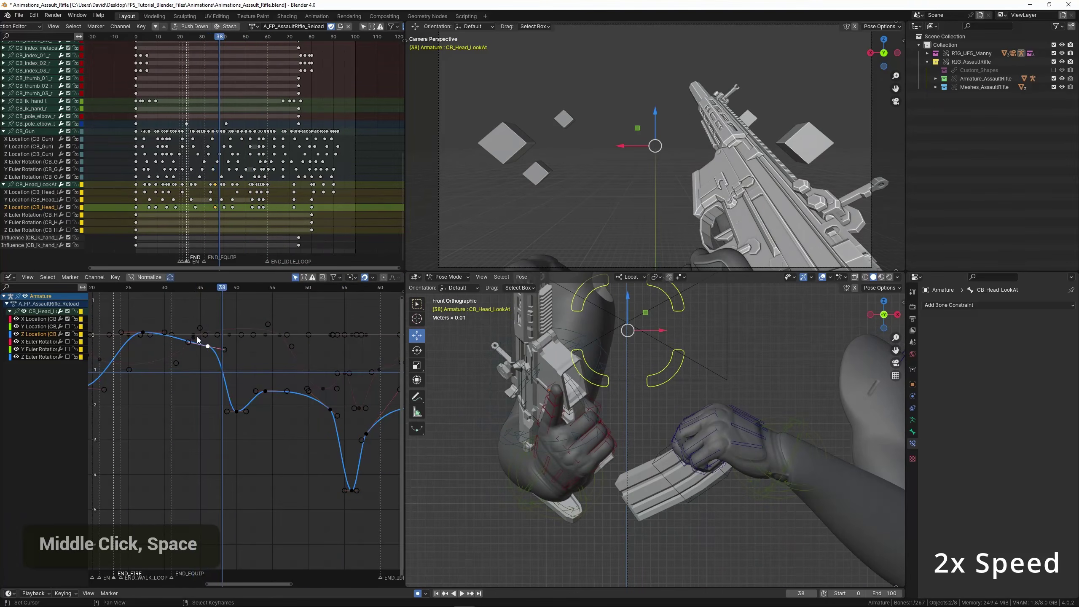
# Rotate the handles of the X Location keyframe at frame 34, move it to near -1.0 and play back.
pyautogui.rightClick(194, 338)
pyautogui.press('r')
pyautogui.click(196, 343)
pyautogui.press('g')
pyautogui.click(194, 371)
pyautogui.click(127, 345)
pyautogui.press('space')
pyautogui.scroll(-3, 197, 369)
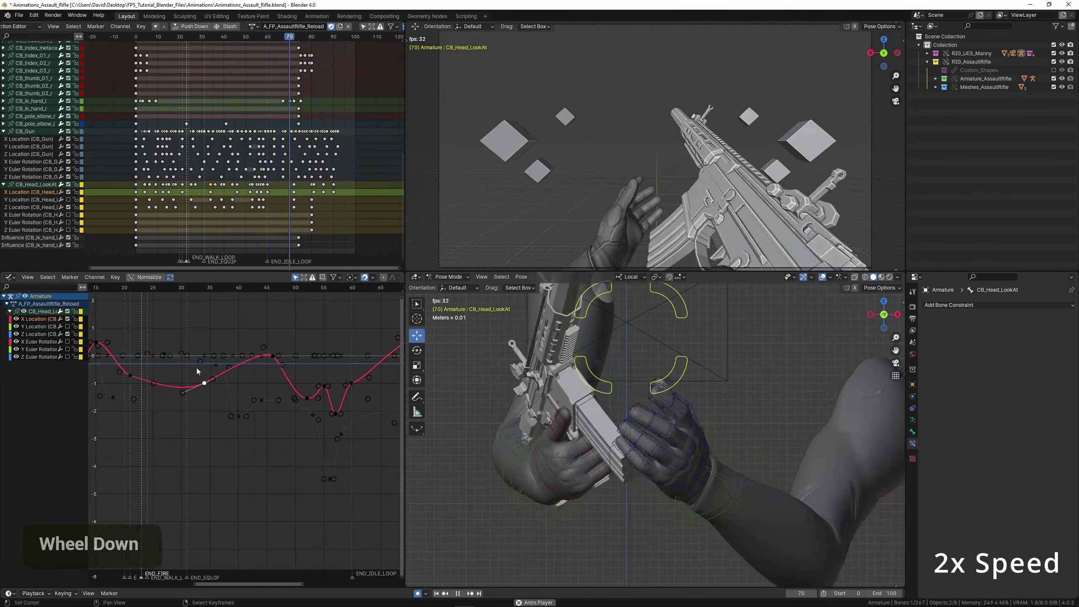
# Move the Z Location keyframe at frame 36 to frame 34 near -0.1 and play back.
pyautogui.press('space')
pyautogui.rightClick(216, 366)
pyautogui.moveTo(215, 366); pyautogui.dragTo(207, 348, button='middle')
pyautogui.scroll(3, 207, 350)
pyautogui.press('g')
pyautogui.click(192, 343)
pyautogui.scroll(3, 228, 383)
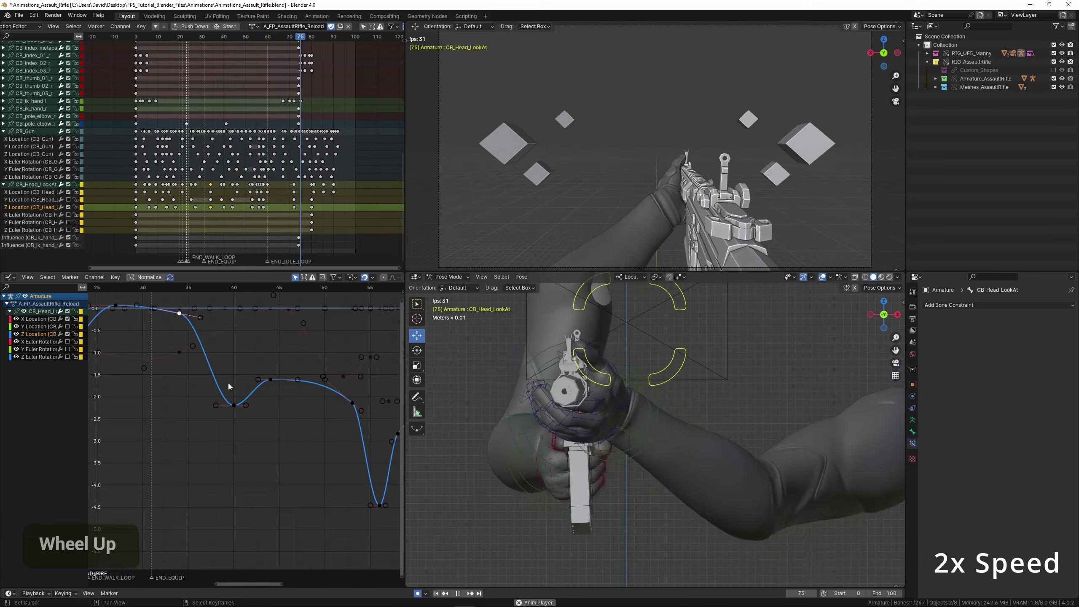
pyautogui.press('space')
pyautogui.click(274, 390)
pyautogui.press('space')
# Raise the Z Location keyframes at frame 56 to near -3.4 and frame 58 to near -1.05, then play back.
pyautogui.rightClick(332, 489)
pyautogui.moveTo(382, 417); pyautogui.dragTo(241, 453, button='middle')
pyautogui.rightClick(313, 497)
pyautogui.press('g')
pyautogui.click(314, 451)
pyautogui.rightClick(330, 426)
pyautogui.click(242, 376)
pyautogui.press('space')
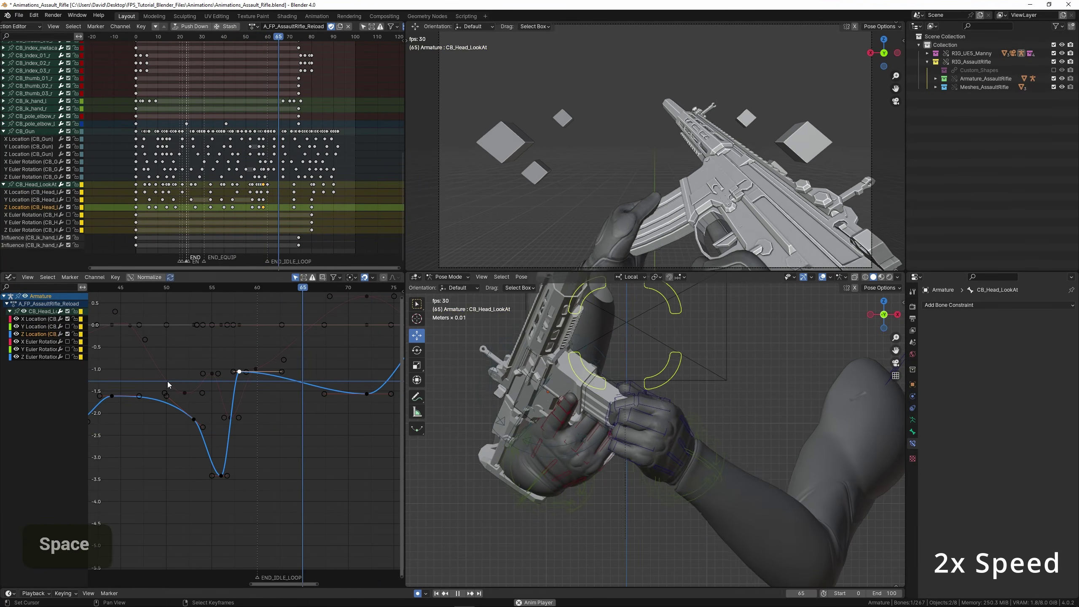
# Add a Z Location keyframe at frame 62 near -2.0 and play back the change.
pyautogui.press('space')
pyautogui.keyDown('ctrl'); pyautogui.click(272, 395); pyautogui.keyUp('ctrl')
pyautogui.press('g')
pyautogui.click(272, 414)
pyautogui.press('space')
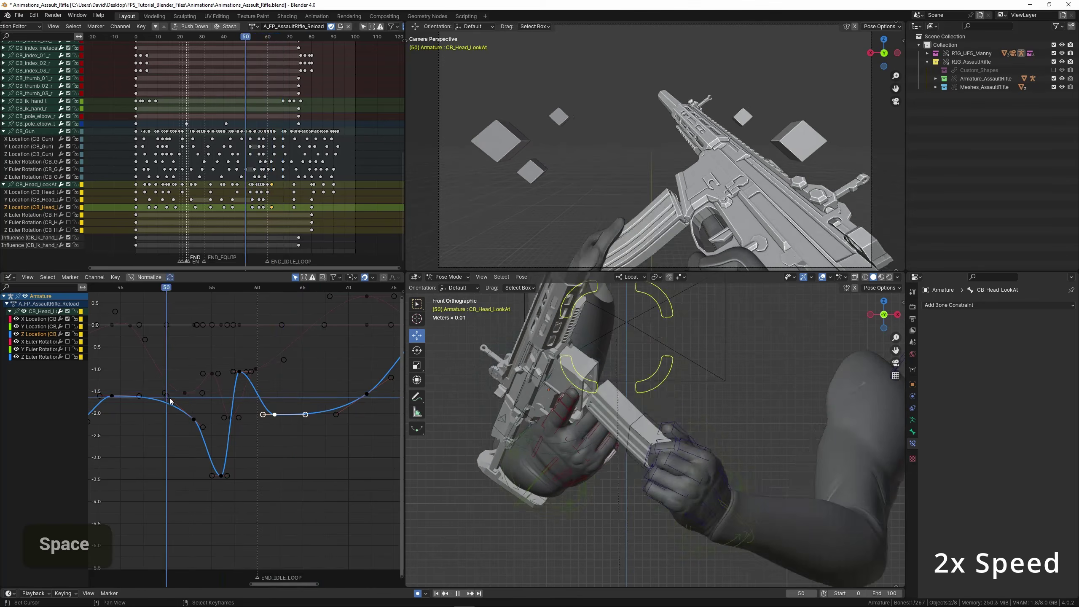
# Add a Z Location keyframe at frame 66 near -2.7 and play back the result.
pyautogui.press('space')
pyautogui.keyDown('ctrl'); pyautogui.click(311, 416); pyautogui.keyUp('ctrl')
pyautogui.press('g')
pyautogui.click(312, 445)
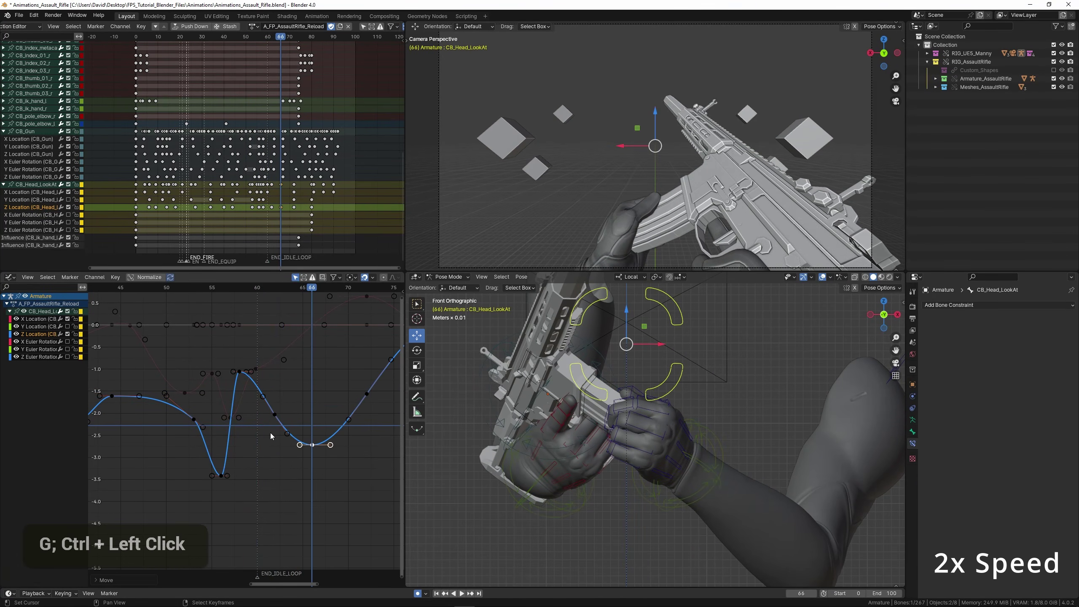
pyautogui.click(155, 402)
pyautogui.press('space')
pyautogui.scroll(-2, 251, 435)
pyautogui.press('space')
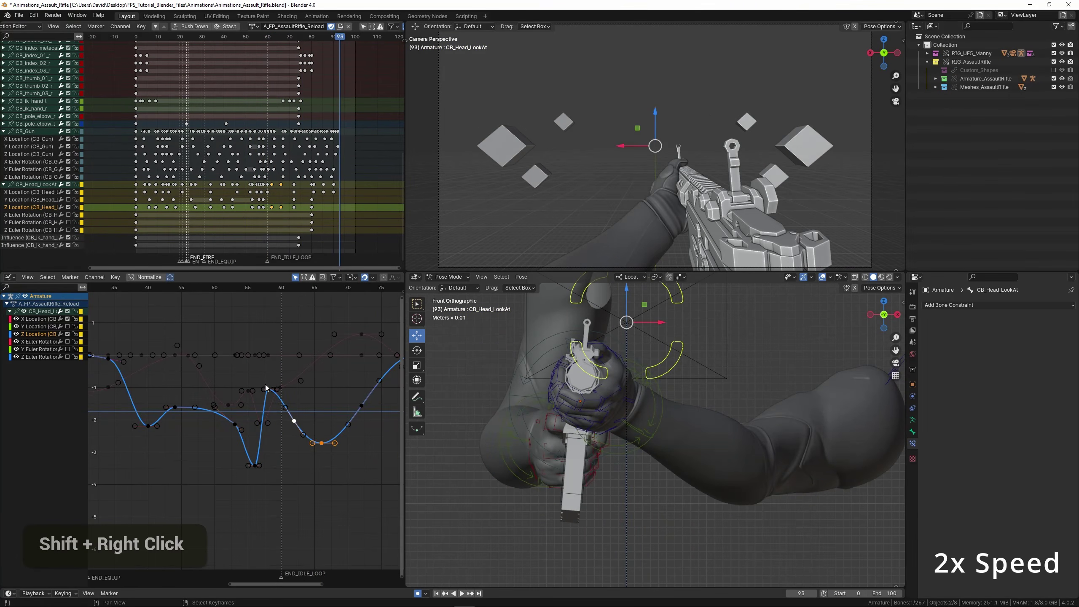
# Compress the values of the Z Location keyframes from frame 40 to frame 66 vertically and play back.
pyautogui.keyDown('shift'); pyautogui.rightClick(234, 424); pyautogui.keyUp('shift')
pyautogui.press('s')
pyautogui.press('y')
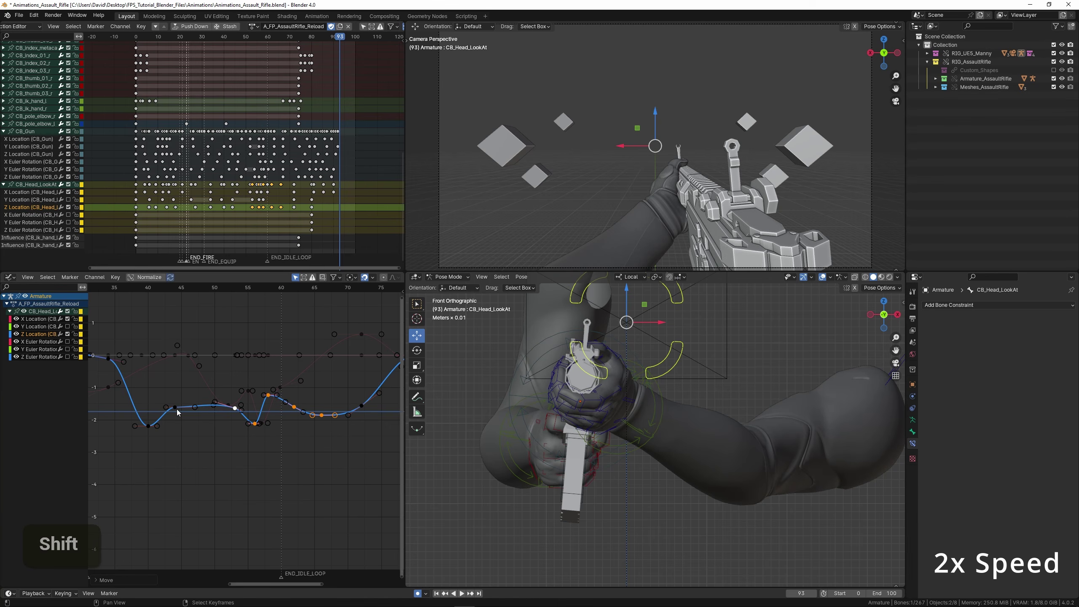
pyautogui.scroll(-3, 148, 400)
pyautogui.press('space')
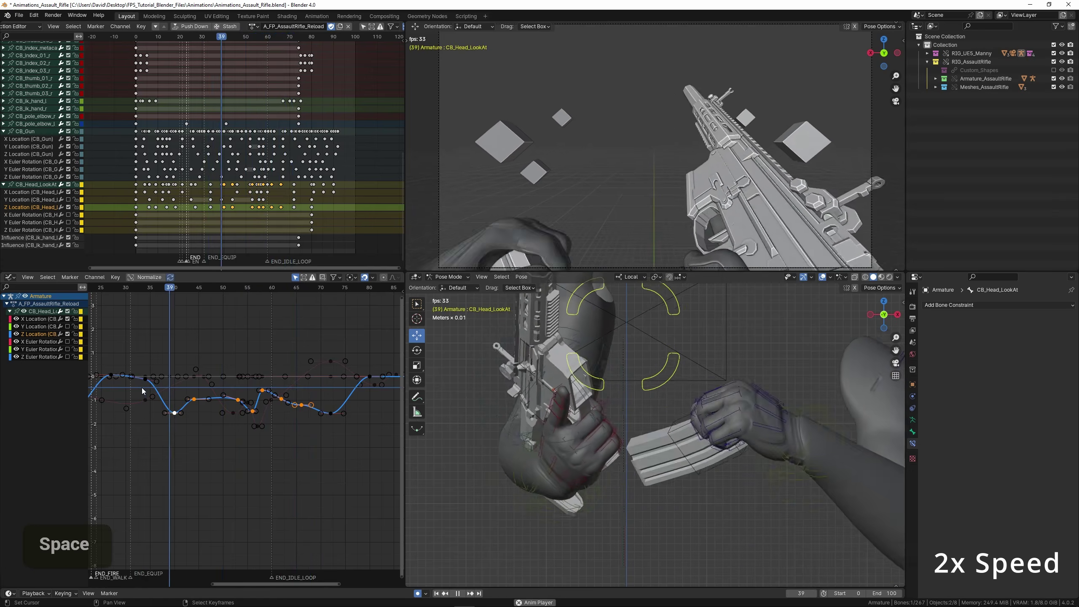
# Move the X Location keyframe at frame 46 to frame 44 near -1.25, rotate its handles and play back.
pyautogui.press('space')
pyautogui.scroll(4, 212, 399)
pyautogui.moveTo(225, 398); pyautogui.dragTo(310, 395)
pyautogui.moveTo(311, 396); pyautogui.dragTo(215, 396, button='middle')
pyautogui.scroll(2, 240, 383)
pyautogui.rightClick(249, 420)
pyautogui.rightClick(203, 369)
pyautogui.press('g')
pyautogui.click(262, 410)
pyautogui.press('r')
pyautogui.click(162, 371)
pyautogui.press('space')
pyautogui.scroll(-3, 213, 383)
pyautogui.scroll(-1, 224, 385)
pyautogui.click(284, 381)
pyautogui.click(215, 396)
pyautogui.press('space')
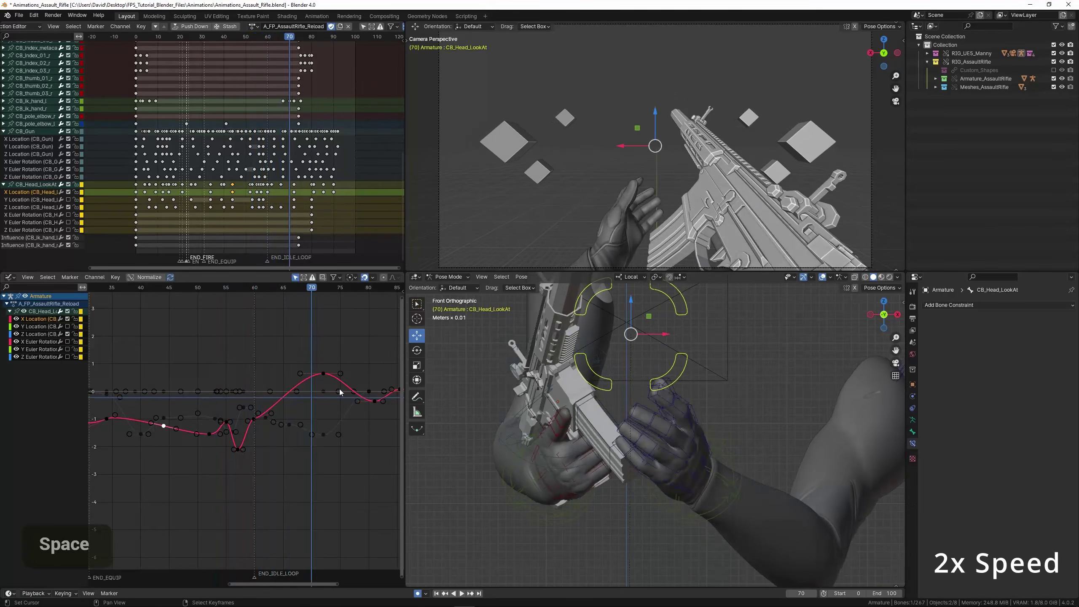
# Lower the X Location keyframe at frame 72 to near -1.2 and play back.
pyautogui.rightClick(232, 382)
pyautogui.moveTo(339, 389); pyautogui.dragTo(226, 414, button='middle')
pyautogui.scroll(2, 232, 387)
pyautogui.press('g')
pyautogui.click(231, 433)
pyautogui.press('space')
pyautogui.scroll(-2, 213, 419)
pyautogui.click(169, 400)
# Flip the X Location keyframes around frames 81 and 85 with a Y scale of -1 and shift them to about 0.2 and -0.2.
pyautogui.press('space')
pyautogui.scroll(6, 226, 413)
pyautogui.keyDown('shift'); pyautogui.rightClick(208, 421); pyautogui.keyUp('shift')
pyautogui.write('sy-1')
pyautogui.press('Return')
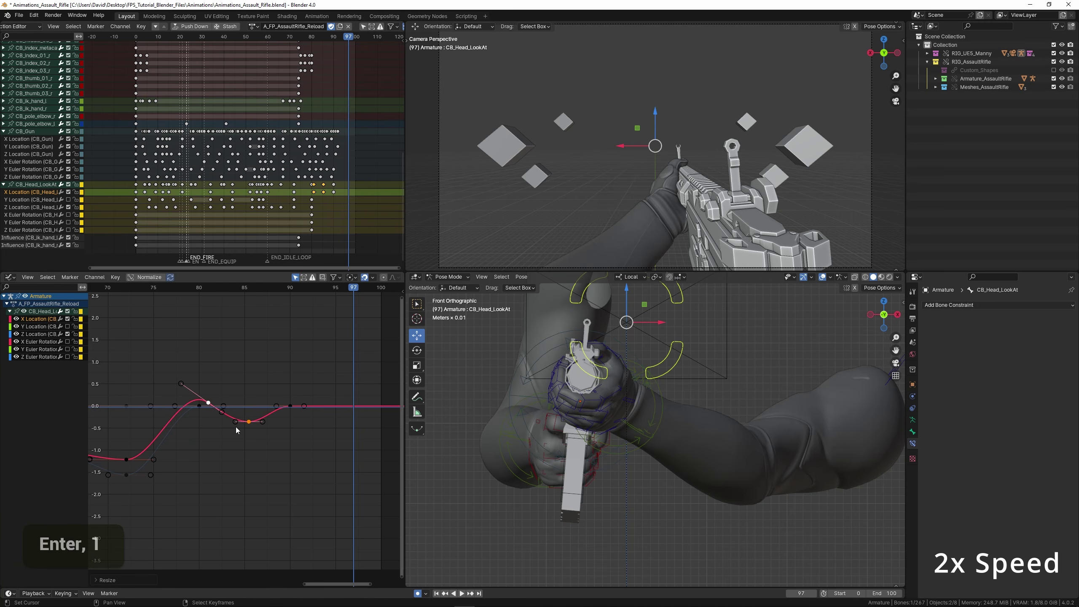
pyautogui.press('g')
pyautogui.keyDown('shift'); pyautogui.click(274, 457); pyautogui.keyUp('shift')
# Play back the reload animation and frame the whole Z Location curve for review.
pyautogui.press('space')
pyautogui.click(158, 437)
pyautogui.scroll(-5, 145, 425)
pyautogui.click(108, 396)
pyautogui.scroll(-5, 108, 396)
pyautogui.moveTo(108, 396); pyautogui.dragTo(174, 398, button='middle')
pyautogui.click(154, 399)
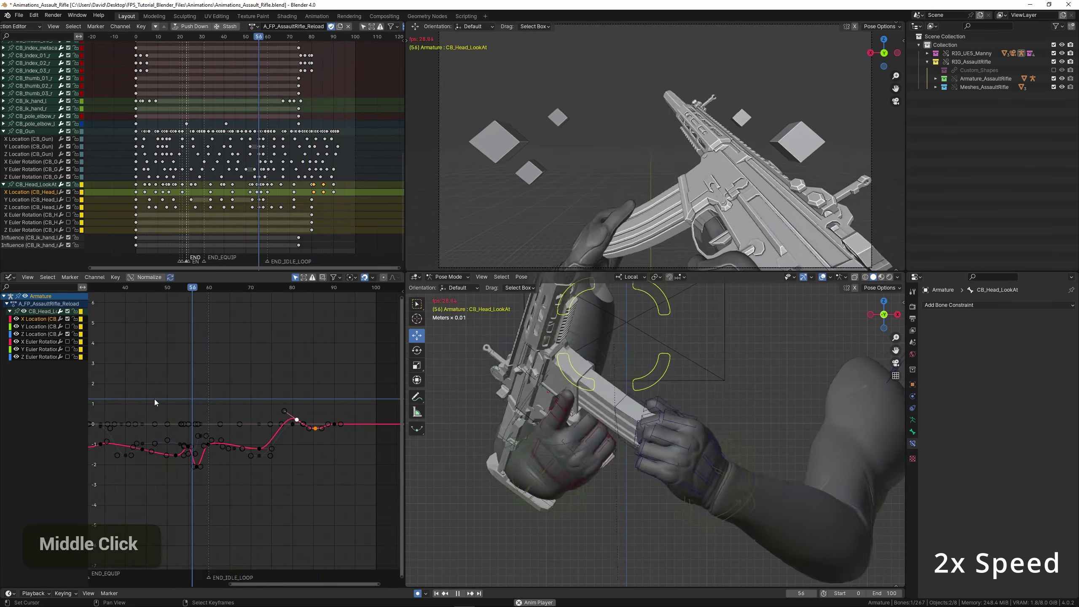
pyautogui.scroll(-5, 152, 400)
pyautogui.click(148, 404)
pyautogui.click(145, 404)
pyautogui.press('space')
pyautogui.doubleClick(37, 334)
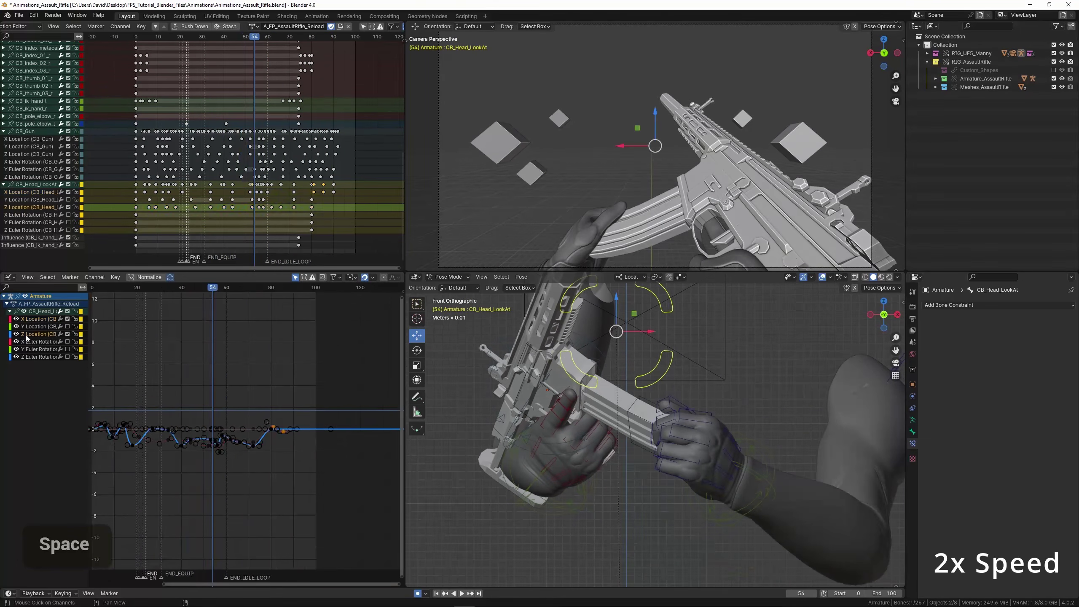
pyautogui.press('KP_Decimal')
pyautogui.click(214, 385)
pyautogui.press('space')
pyautogui.scroll(-2, 182, 385)
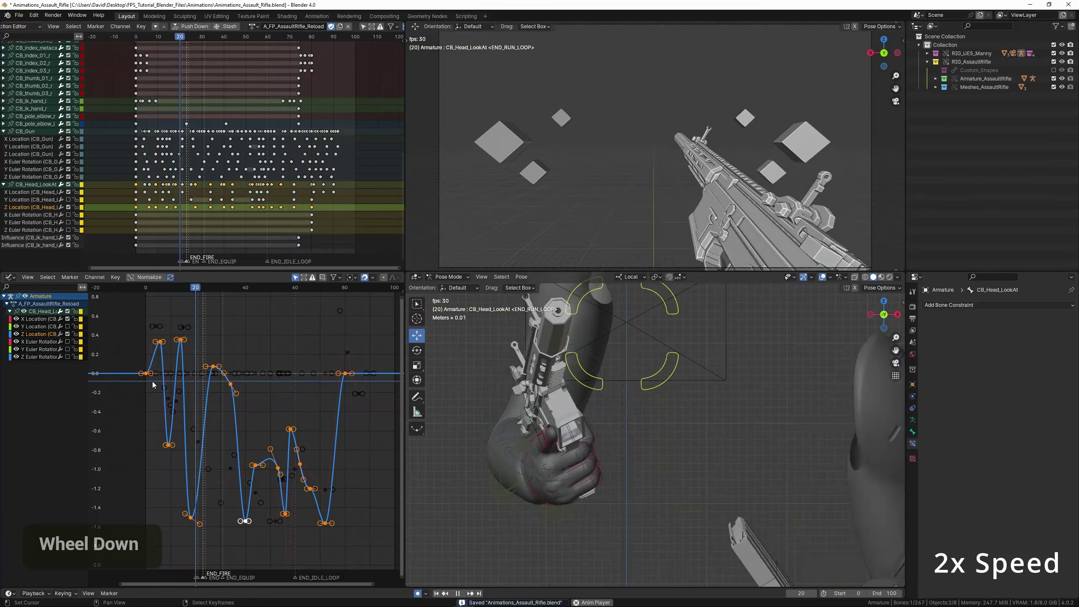
# Try shifting the Z Location keyframe at frame 56 horizontally to frame 57.
pyautogui.keyDown('ctrl'); pyautogui.moveTo(303, 415); pyautogui.dragTo(315, 425, button='middle'); pyautogui.keyUp('ctrl')
pyautogui.moveTo(315, 425); pyautogui.dragTo(197, 383, button='middle')
pyautogui.scroll(3, 196, 382)
pyautogui.moveTo(197, 383); pyautogui.dragTo(225, 390)
pyautogui.scroll(4, 225, 390)
pyautogui.rightClick(212, 493)
pyautogui.press('g')
pyautogui.press('x')
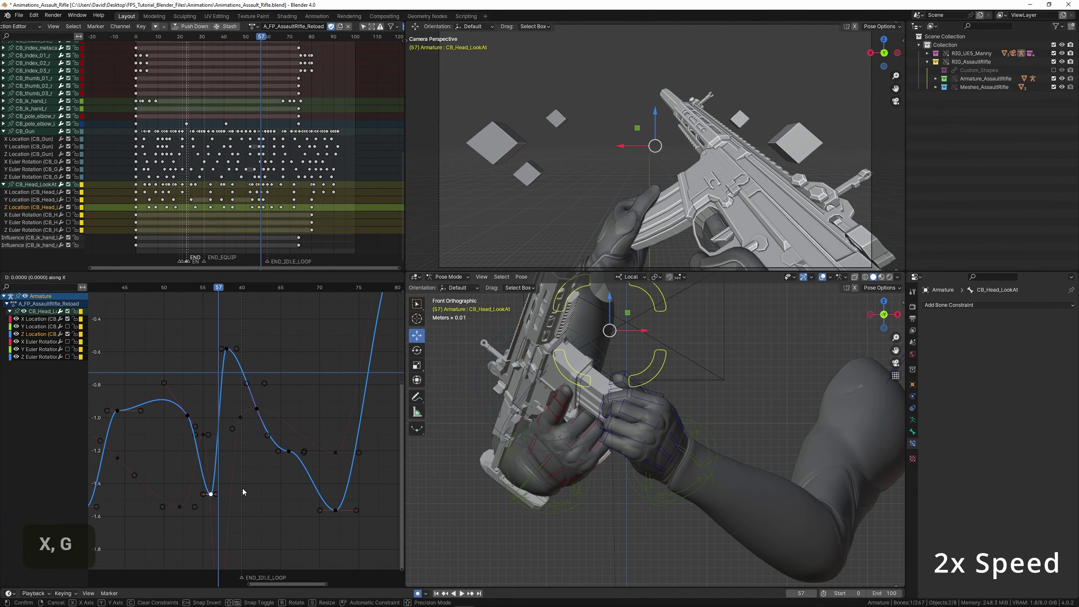
pyautogui.press('space')
pyautogui.press('space')
# Raise the Z Location keyframe at frame 58 to near -0.4 and play back.
pyautogui.click(226, 352)
pyautogui.rightClick(226, 350)
pyautogui.press('g')
pyautogui.click(150, 381)
pyautogui.press('space')
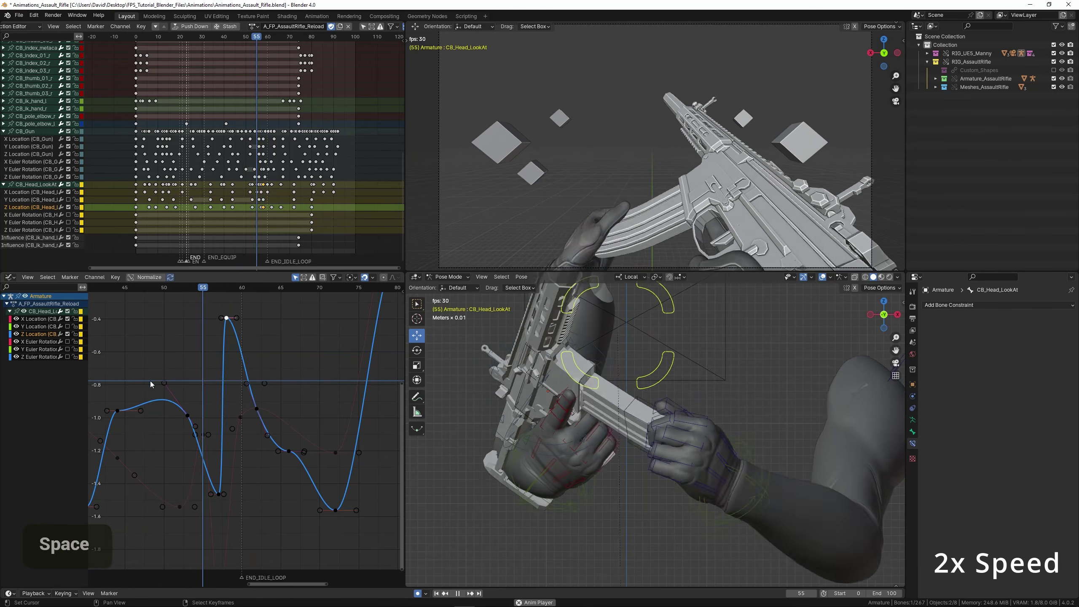
# Shift the Z Location keyframe at frame 57 horizontally back to frame 56.
pyautogui.click(157, 382)
pyautogui.press('space')
pyautogui.click(218, 390)
pyautogui.rightClick(219, 495)
pyautogui.press('g')
pyautogui.press('x')
pyautogui.click(188, 440)
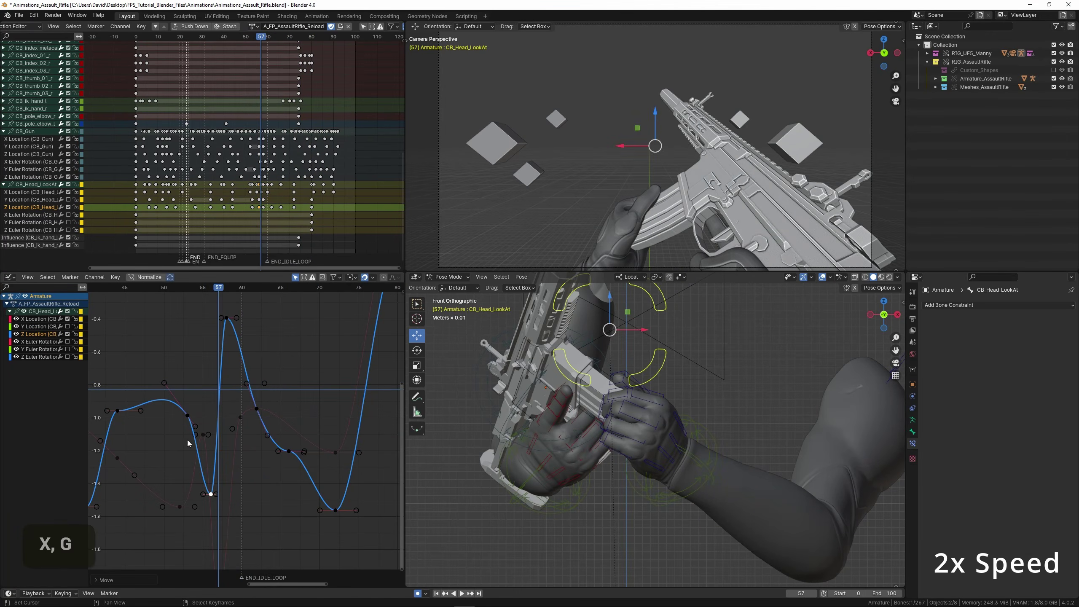
# Raise the Z Location keyframe at frame 62 to near -0.2.
pyautogui.rightClick(257, 418)
pyautogui.press('g')
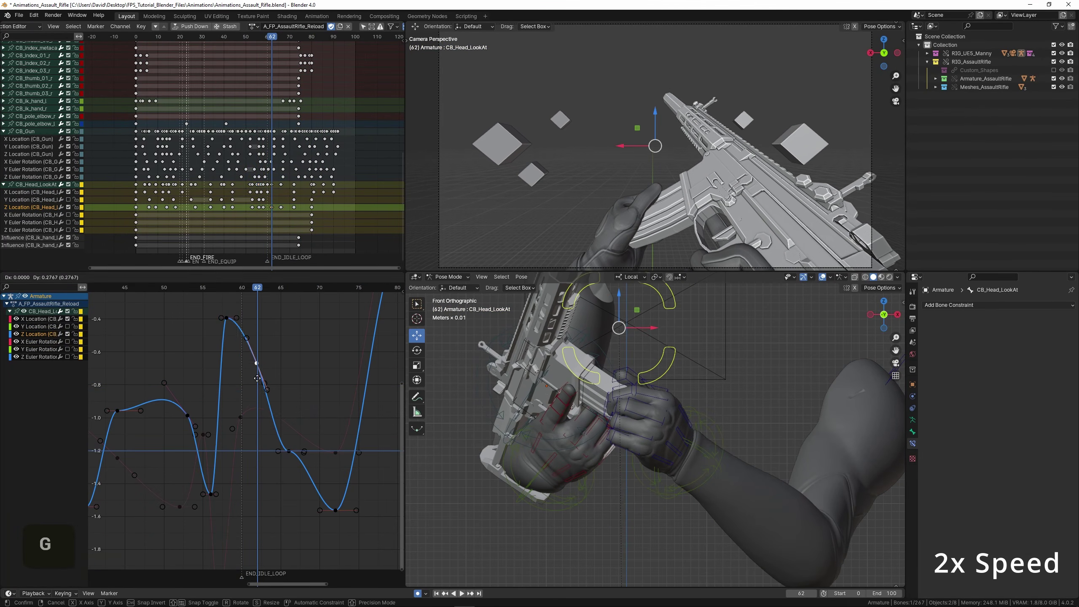
pyautogui.click(256, 302)
pyautogui.click(204, 333)
# Delete the Z Location keyframe at frame 66 and play back the animation.
pyautogui.rightClick(288, 451)
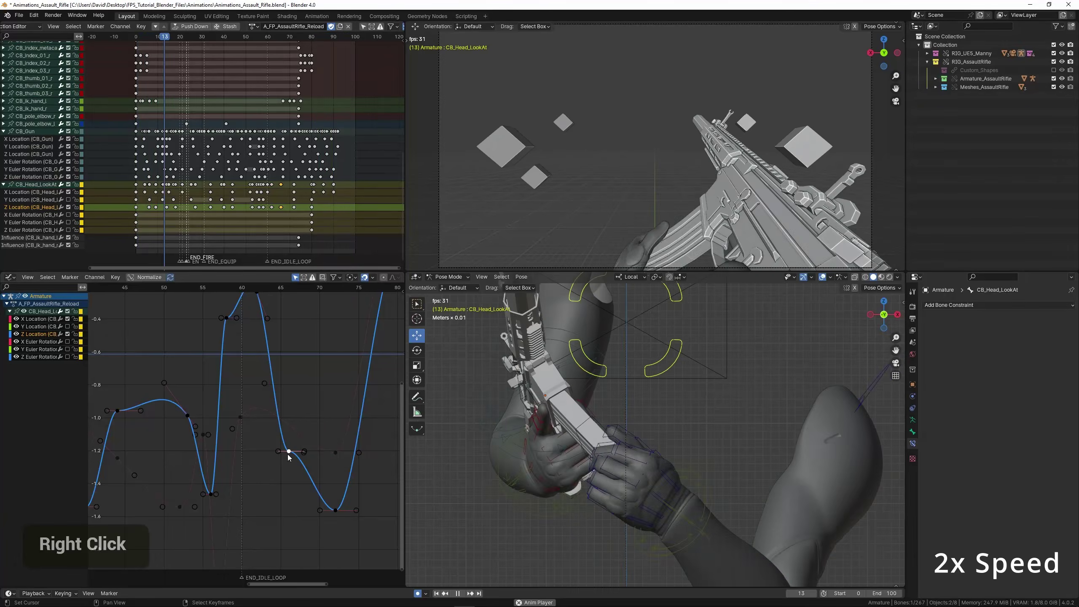
pyautogui.press('Delete')
pyautogui.press('space')
pyautogui.click(168, 424)
pyautogui.press('space')
pyautogui.press('space')
# Duplicate the Z Location keyframe at frame 80 horizontally to frames 86 and 94.
pyautogui.moveTo(362, 341); pyautogui.dragTo(263, 421, button='middle')
pyautogui.rightClick(272, 370)
pyautogui.hotkey('shift', 'd')
pyautogui.press('x')
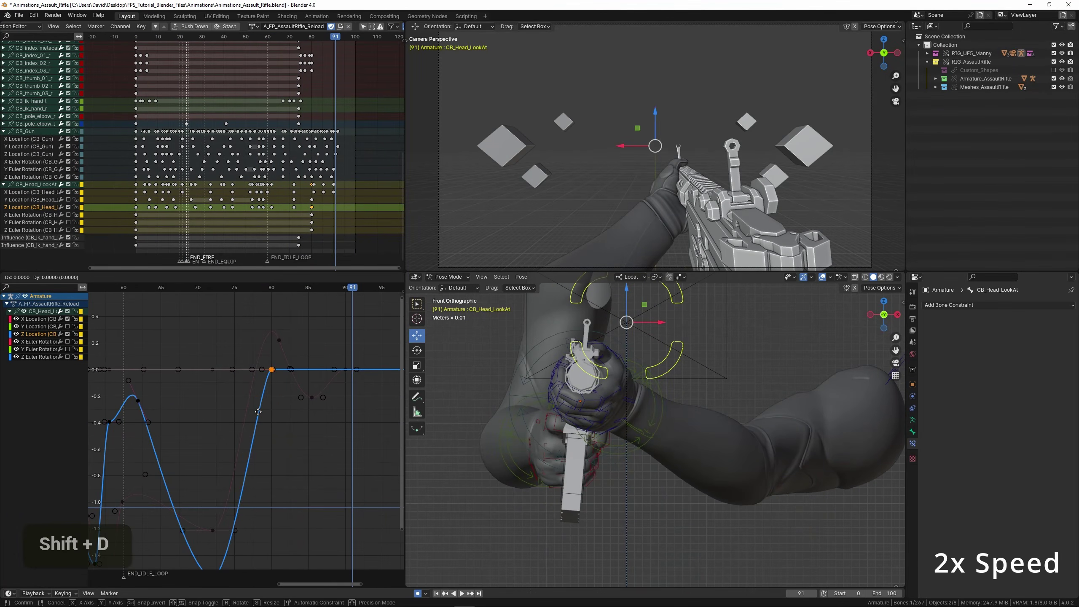
pyautogui.click(310, 395)
pyautogui.hotkey('shift', 'd')
pyautogui.press('x')
pyautogui.click(374, 402)
# Raise the Z Location keyframe at frame 80 to about 0.17, lower the frame 86 one to about -0.09 and play back.
pyautogui.rightClick(272, 371)
pyautogui.press('g')
pyautogui.click(317, 385)
pyautogui.click(197, 389)
pyautogui.press('space')
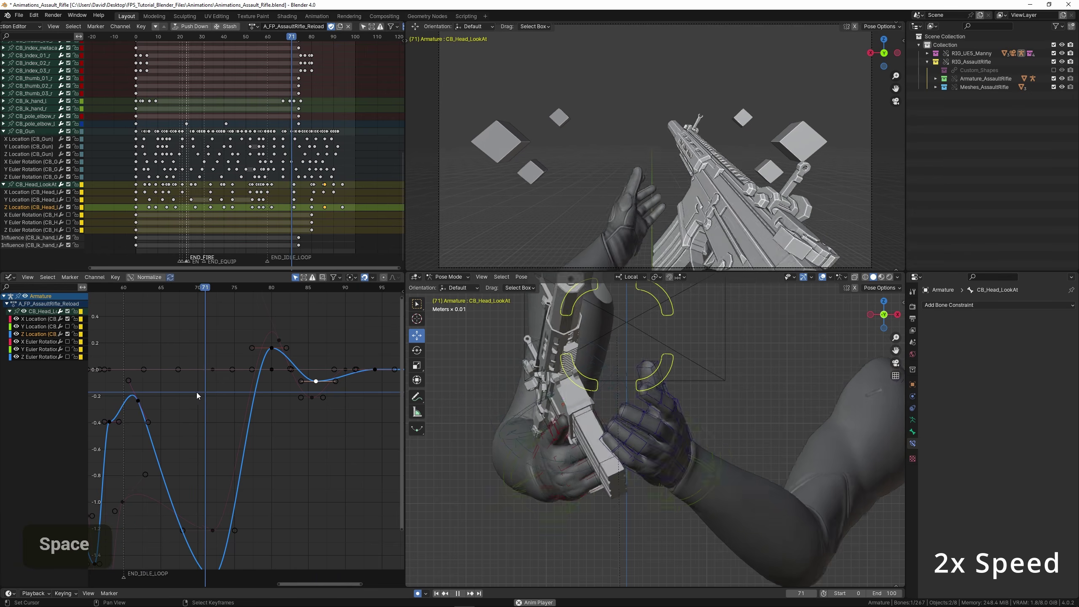
# Move the Z Location keyframe at frame 86 to frame 84 near -0.1, add one at frame 89 near 0.03 and play back.
pyautogui.press('space')
pyautogui.moveTo(372, 369); pyautogui.dragTo(277, 407, button='middle')
pyautogui.press('g')
pyautogui.click(292, 408)
pyautogui.scroll(3, 153, 410)
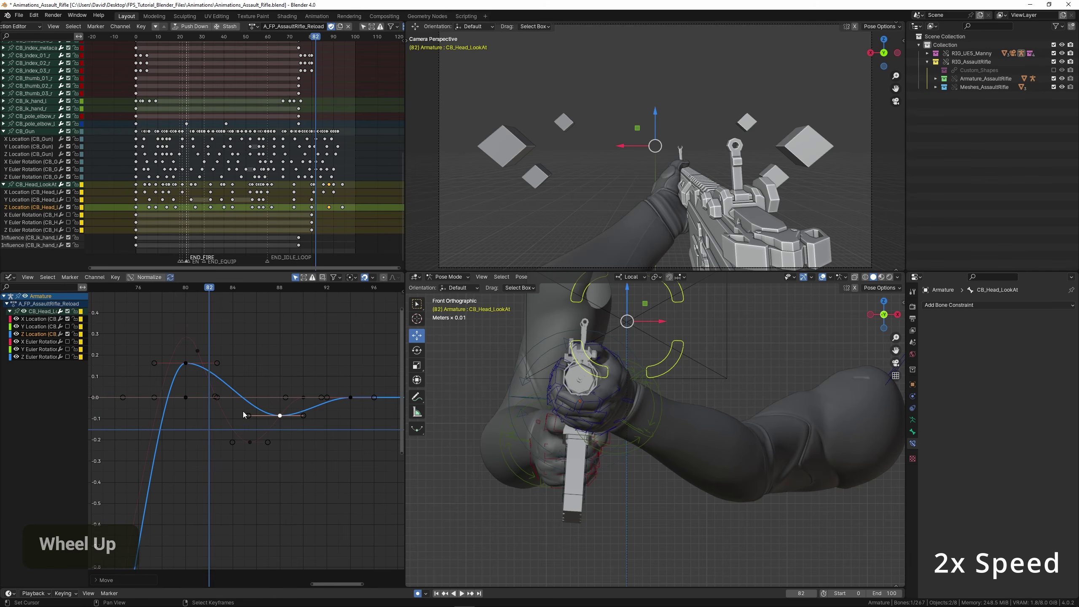
pyautogui.press('g')
pyautogui.click(298, 399)
pyautogui.click(128, 385)
pyautogui.press('space')
pyautogui.click(128, 385)
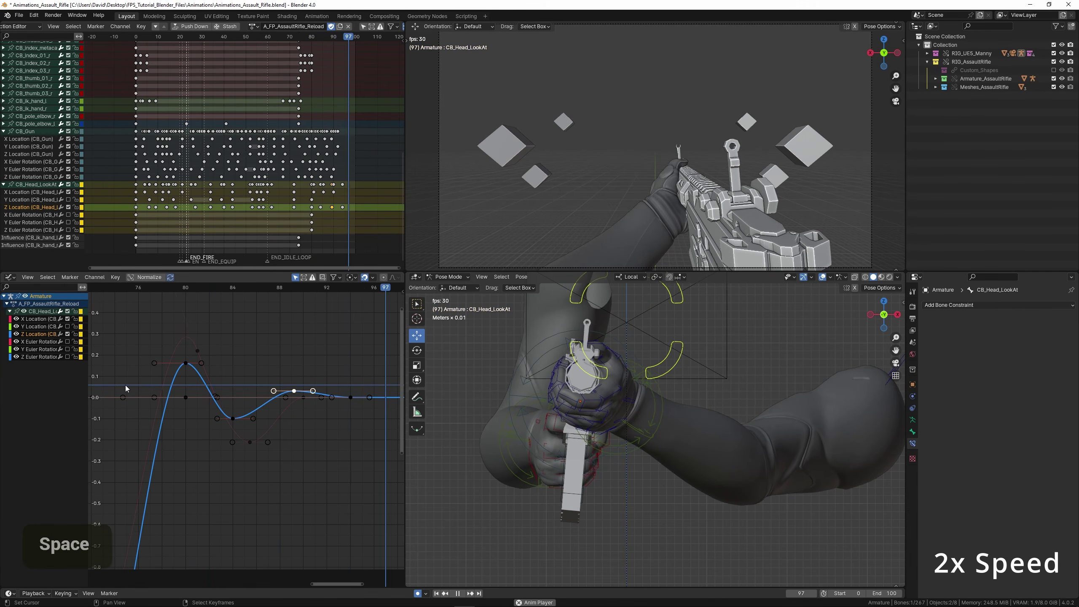
# Scale the Z Location keyframes at frames 80, 84 and 89 vertically, bringing the peak to about 0.1 and the dip to about -0.04.
pyautogui.rightClick(189, 368)
pyautogui.rightClick(186, 364)
pyautogui.keyDown('shift'); pyautogui.rightClick(233, 419); pyautogui.keyUp('shift')
pyautogui.keyDown('shift'); pyautogui.rightClick(294, 392); pyautogui.keyUp('shift')
pyautogui.press('s')
pyautogui.press('y')
pyautogui.click(282, 378)
pyautogui.press('g')
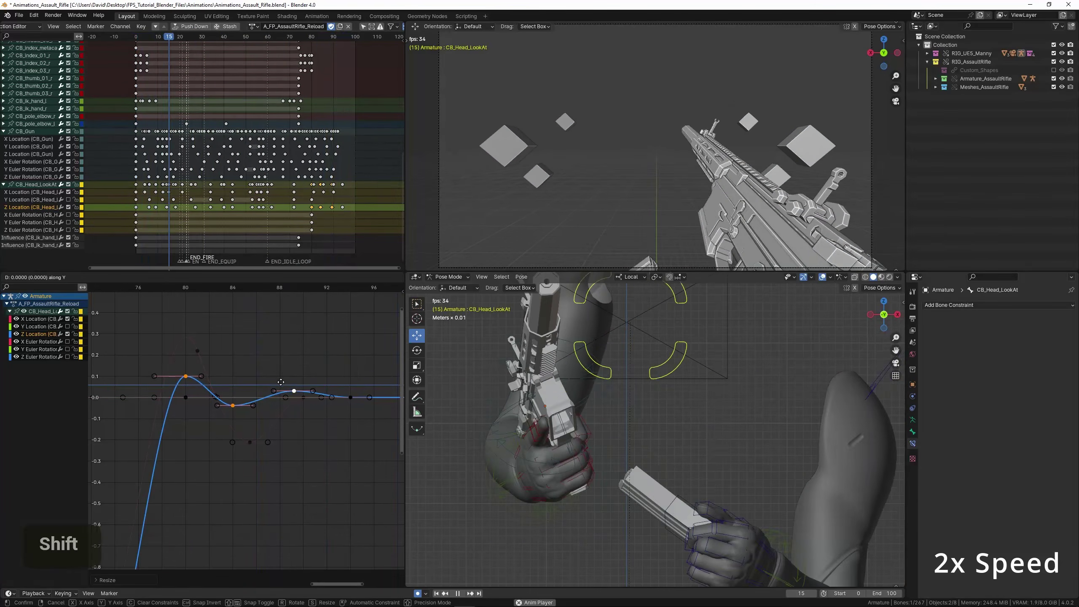
pyautogui.click(282, 382)
# Rotate the handles of the Z Location keyframe at frame 80 into an upward slope and play back the animation.
pyautogui.rightClick(186, 377)
pyautogui.press('r')
pyautogui.click(231, 378)
pyautogui.scroll(-6, 136, 377)
pyautogui.click(134, 379)
pyautogui.scroll(-2, 170, 394)
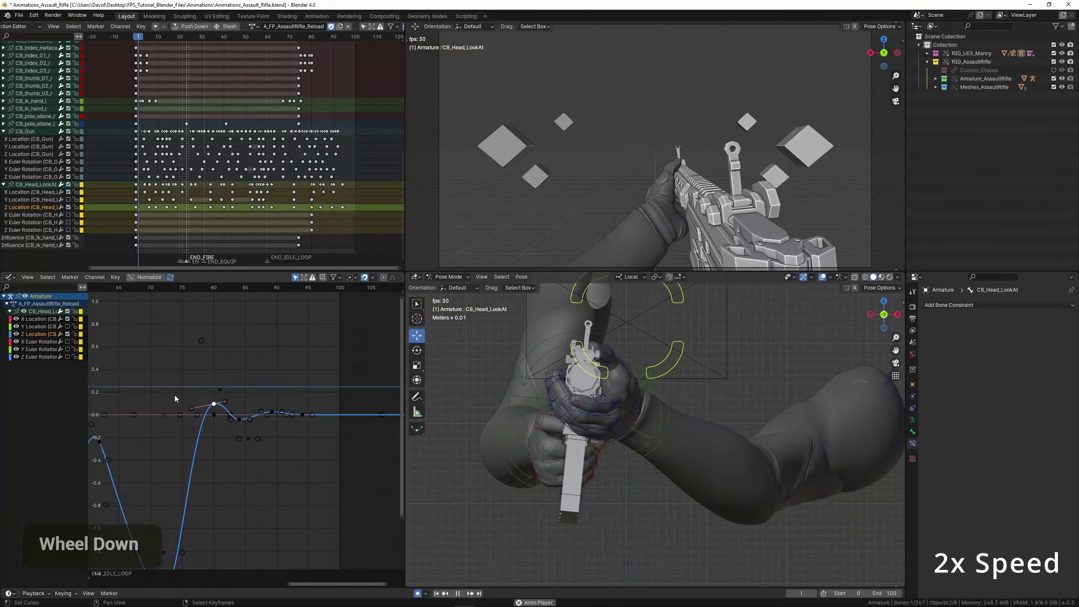
# Lower the X Location peak at frame 81 to about 0.09 and raise the dip near frame 85 to about -0.06.
pyautogui.scroll(4, 187, 387)
pyautogui.rightClick(211, 373)
pyautogui.press('s')
pyautogui.click(263, 417)
pyautogui.press('g')
pyautogui.click(261, 437)
pyautogui.rightClick(250, 440)
pyautogui.press('g')
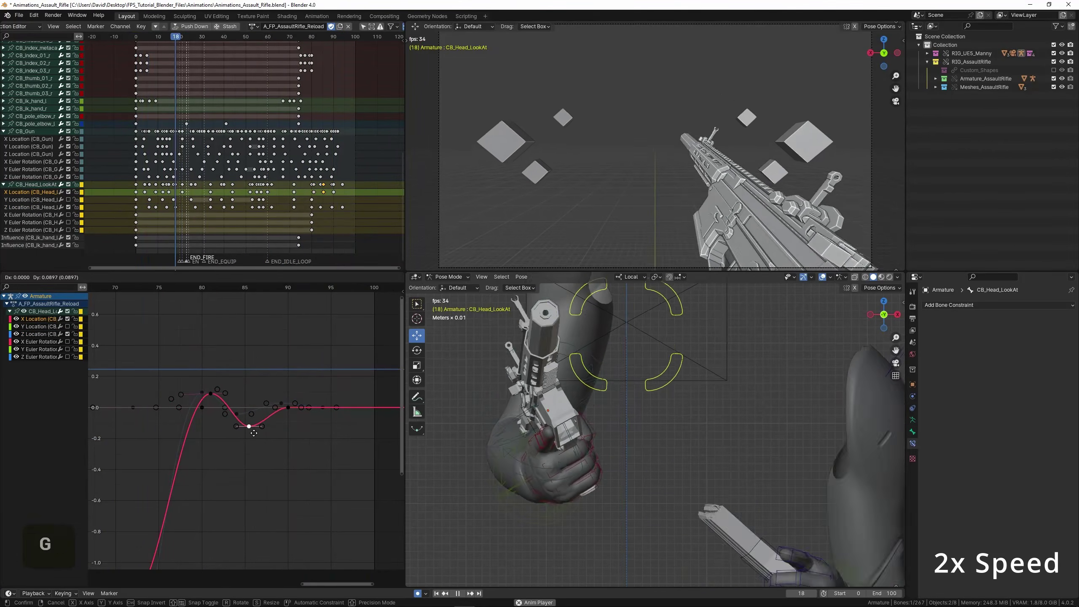
pyautogui.click(249, 417)
pyautogui.click(136, 391)
# Save the file and play back the reload in the maximised camera view.
pyautogui.hotkey('ctrl', 's')
pyautogui.hotkey('ctrl', 'space')
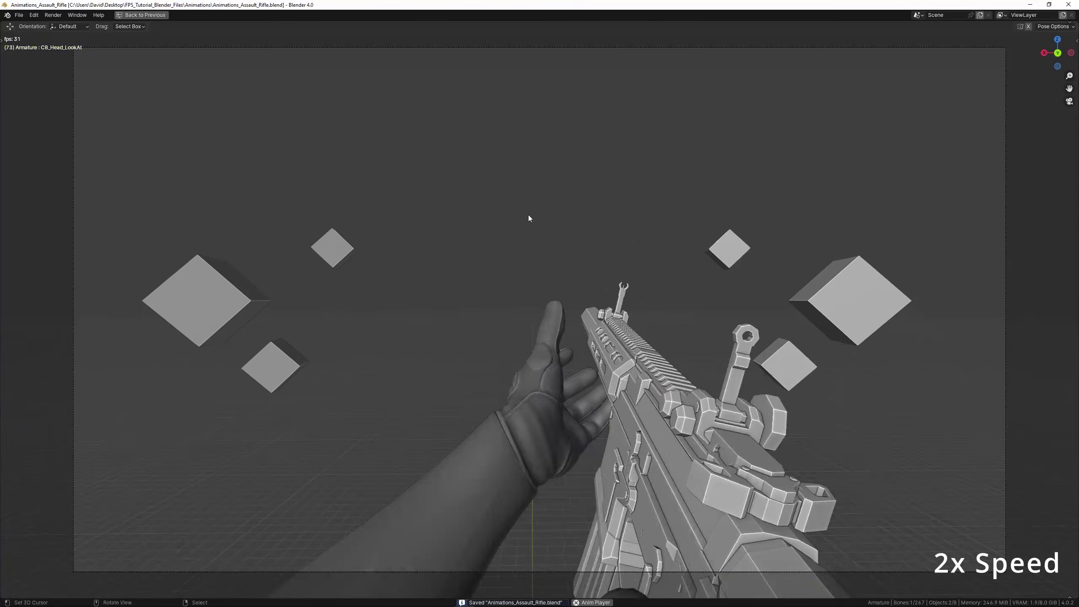
pyautogui.press('space')
pyautogui.hotkey('ctrl', 'space')
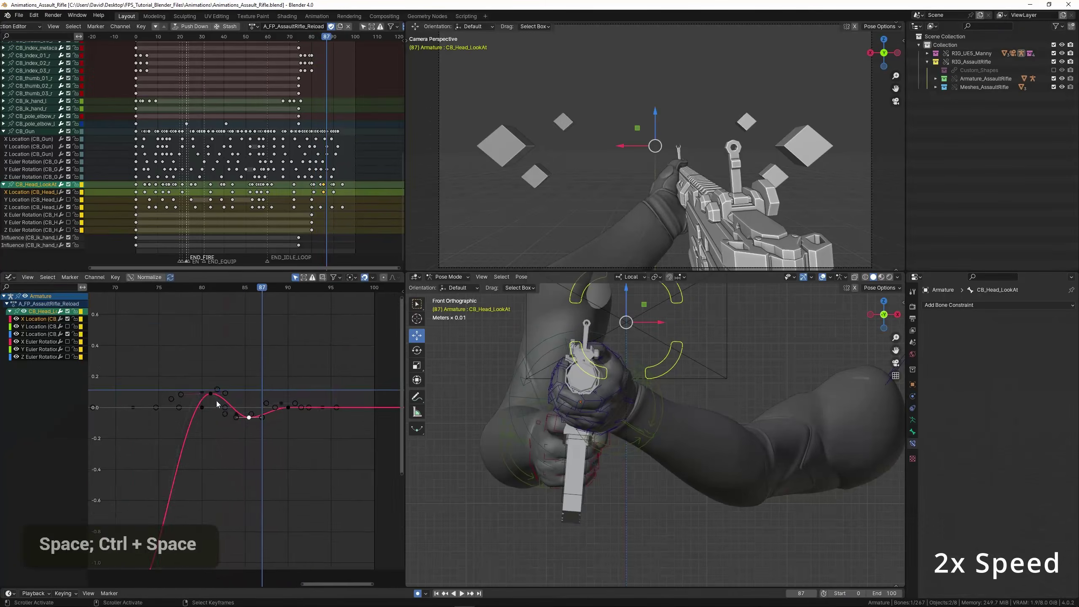
pyautogui.hotkey('ctrl', 's')
# Raise the X Location keyframe at frame 57 to about -1.4 and play the animation in the maximised camera view.
pyautogui.scroll(-4, 220, 381)
pyautogui.moveTo(221, 381); pyautogui.dragTo(286, 387, button='middle')
pyautogui.click(149, 392)
pyautogui.press('space')
pyautogui.press('space')
pyautogui.scroll(5, 247, 438)
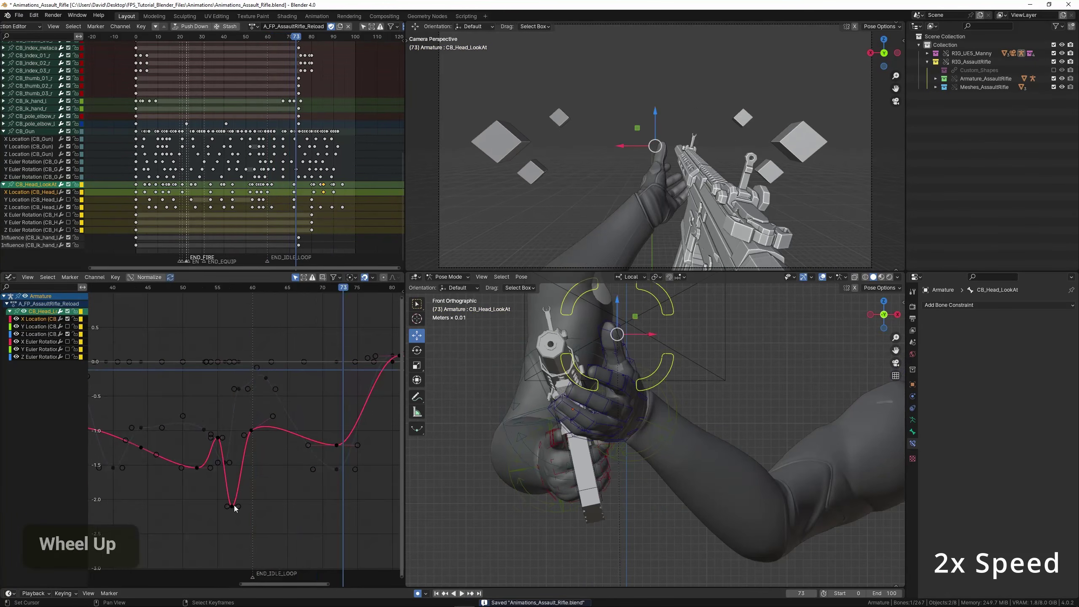
pyautogui.rightClick(234, 506)
pyautogui.press('g')
pyautogui.press('y')
pyautogui.click(236, 454)
pyautogui.press('space')
pyautogui.hotkey('ctrl', 'space')
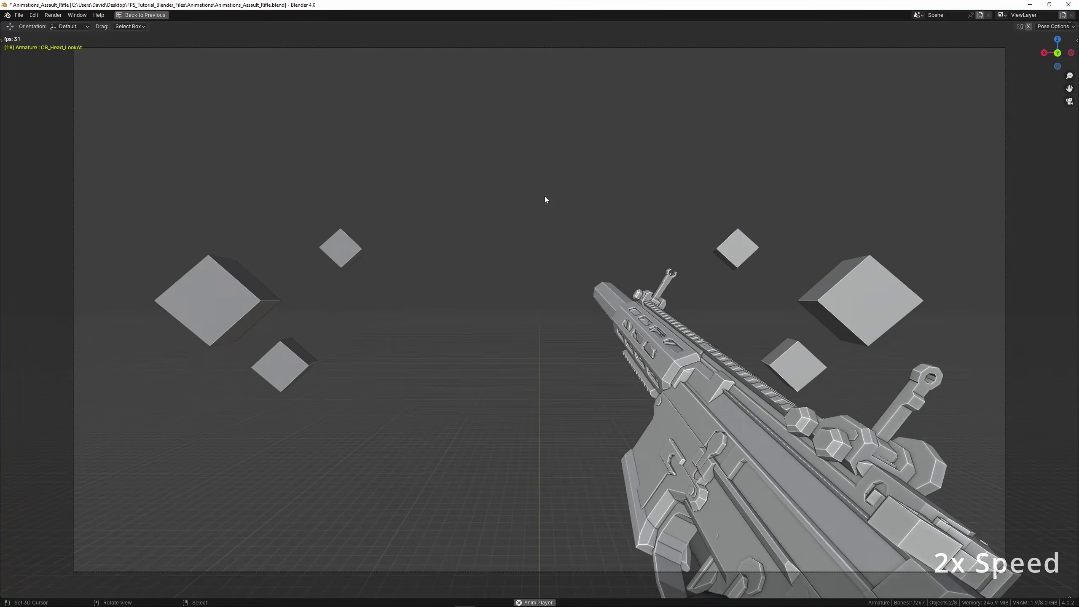
pyautogui.hotkey('ctrl', 'space')
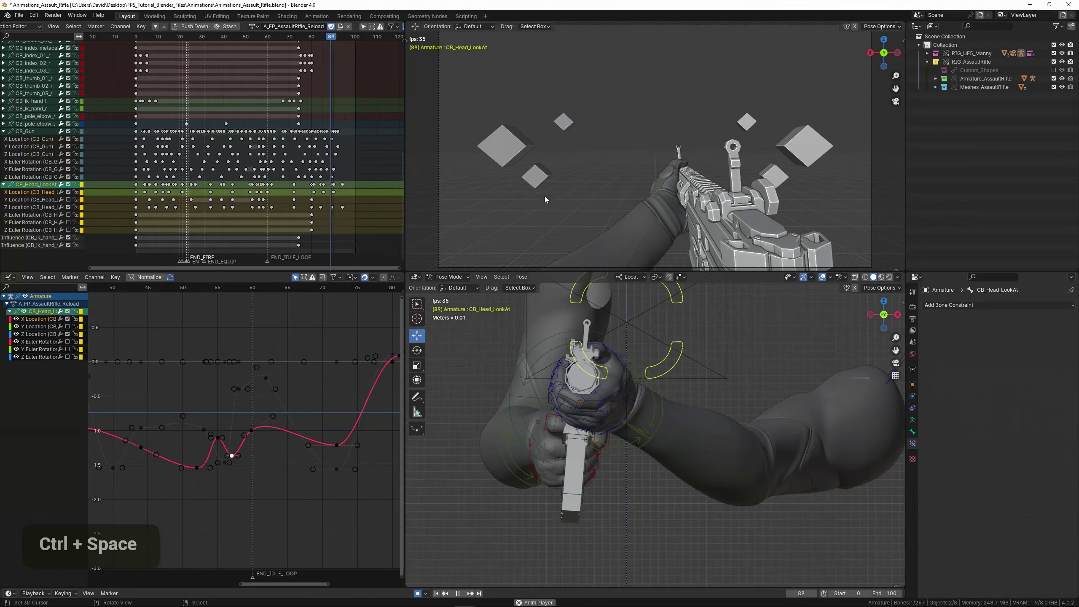
pyautogui.press('space')
# Rotate the handles of the Z Location keyframe at frame 58 to smooth the curve through it.
pyautogui.scroll(-4, 223, 401)
pyautogui.scroll(5, 238, 399)
pyautogui.rightClick(240, 389)
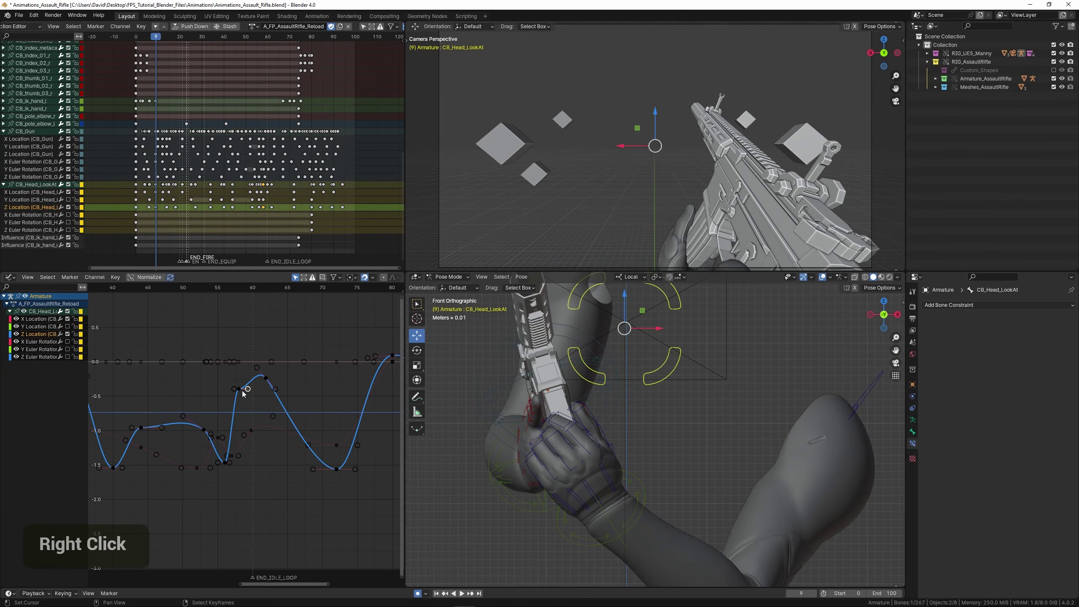
pyautogui.scroll(2, 241, 389)
pyautogui.press('r')
pyautogui.click(249, 393)
# Lower the Z Location keyframes at frames 58 and 62 to about -0.6 and -0.44, rotating their handles to round the peak.
pyautogui.rightClick(274, 366)
pyautogui.keyDown('shift'); pyautogui.rightClick(275, 366); pyautogui.keyUp('shift')
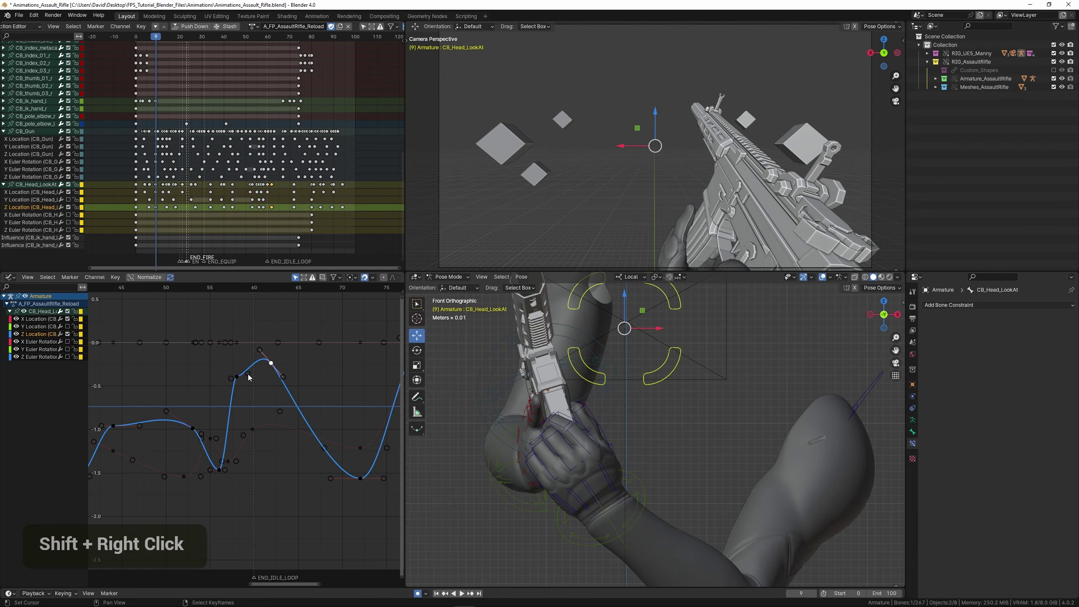
pyautogui.press('r')
pyautogui.press('g')
pyautogui.click(284, 358)
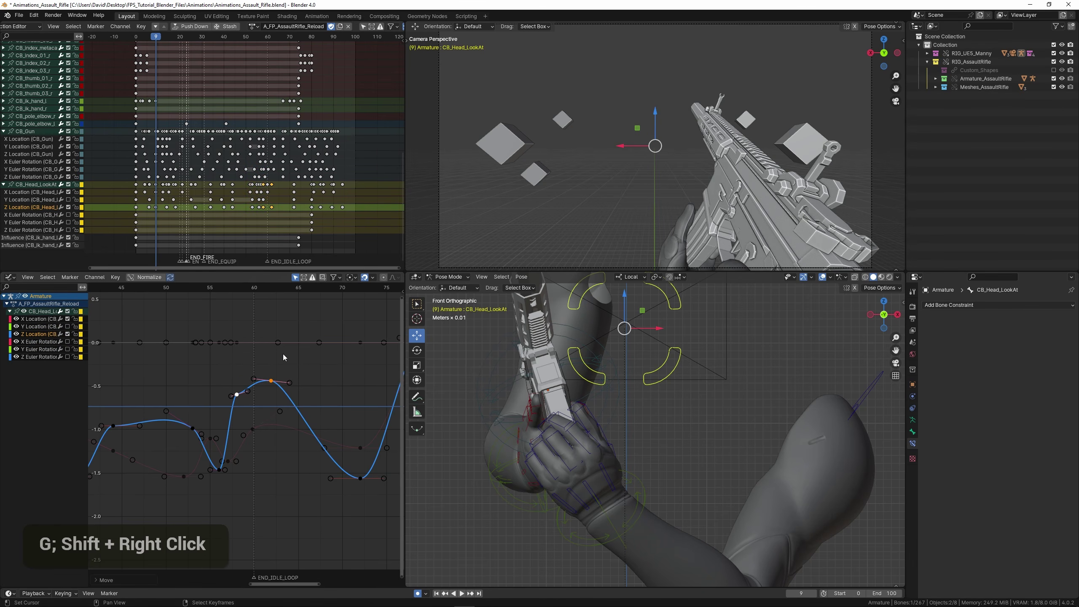
pyautogui.press('r')
# Play back the animation to check the camera motion against the reshaped Z Location curve.
pyautogui.doubleClick(137, 385)
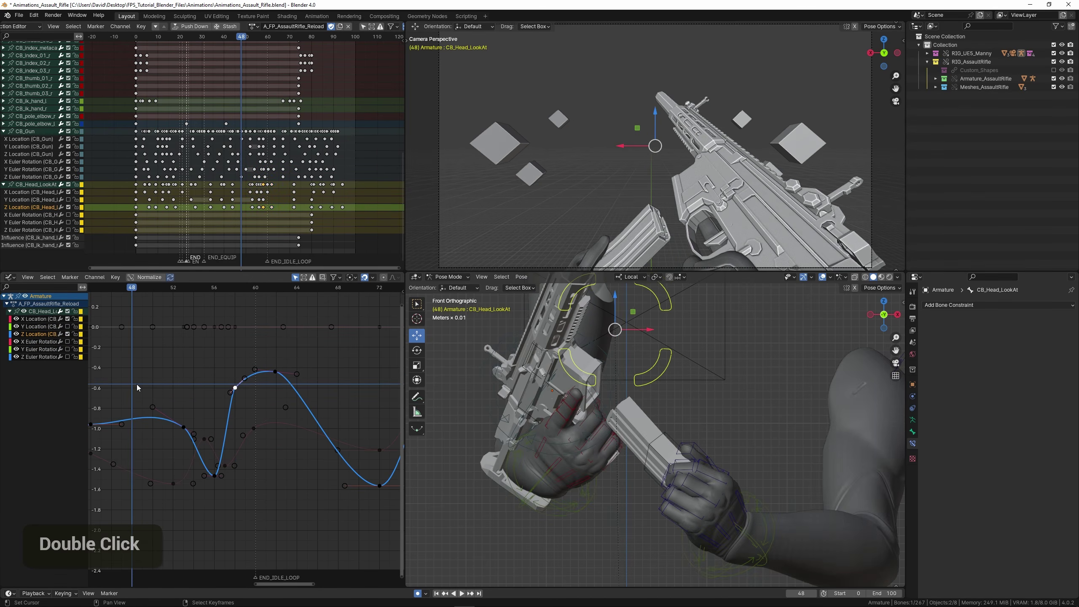
pyautogui.press('space')
pyautogui.scroll(-1, 166, 386)
pyautogui.scroll(-1, 165, 386)
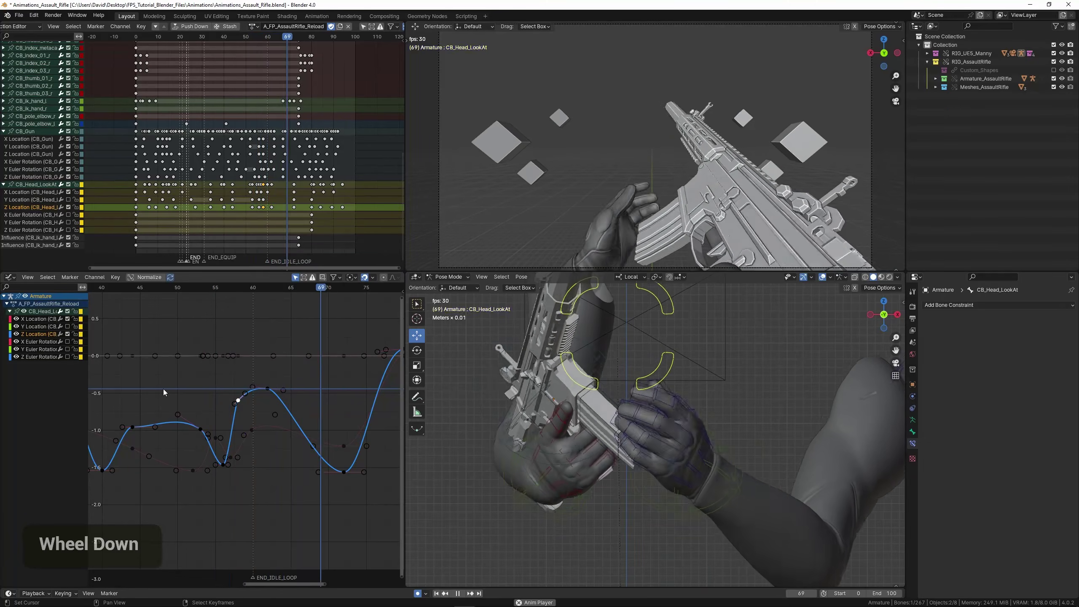
pyautogui.scroll(-3, 162, 373)
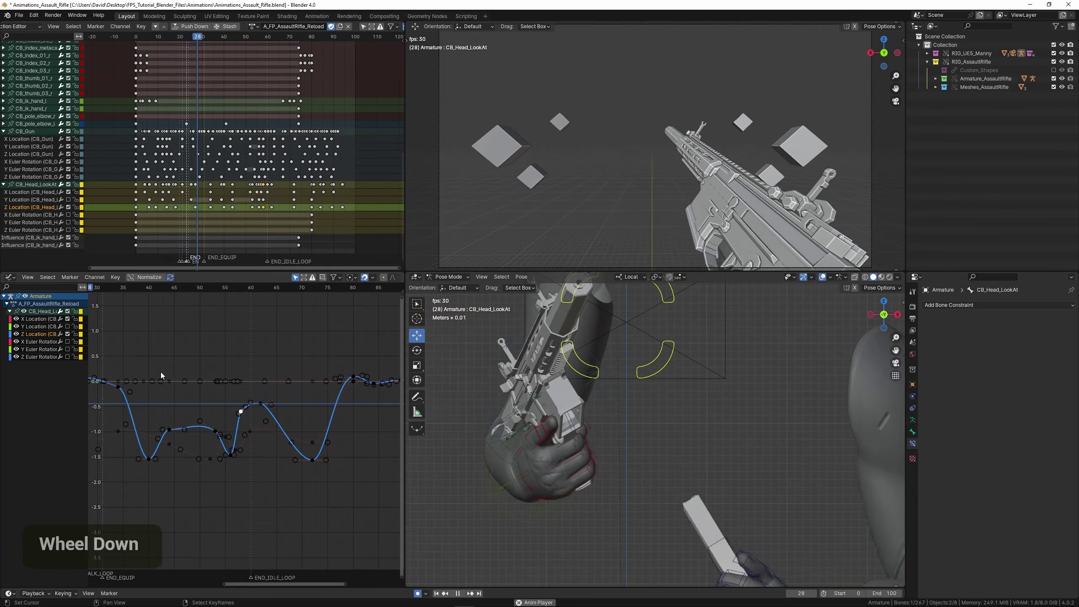
pyautogui.moveTo(164, 383); pyautogui.dragTo(275, 374, button='middle')
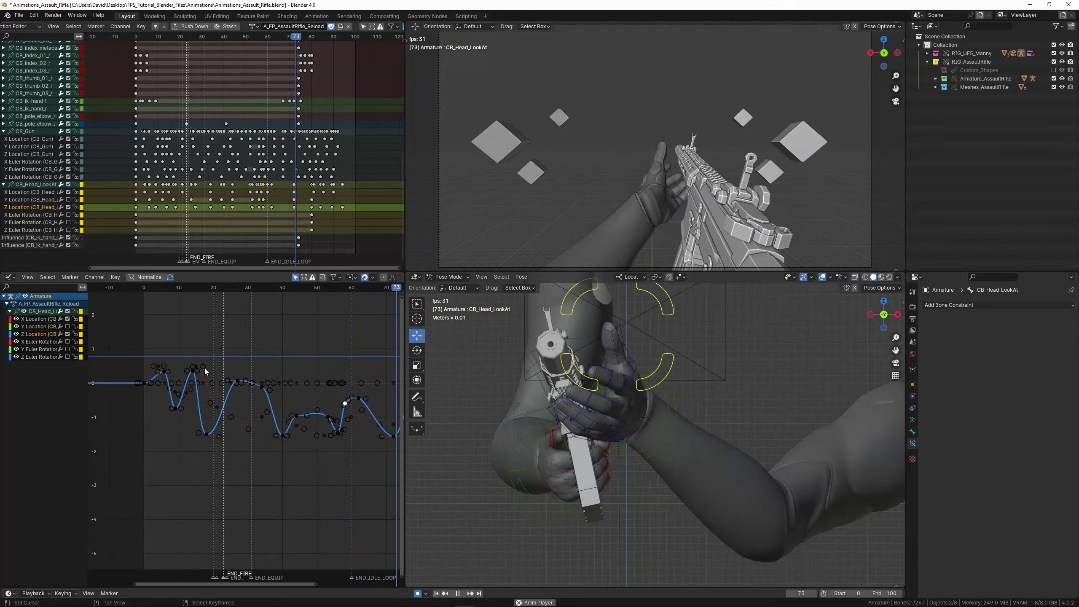
pyautogui.press('space')
# Raise the Z Location keyframe at frame 72 vertically to about -0.85.
pyautogui.moveTo(315, 363); pyautogui.dragTo(182, 389, button='middle')
pyautogui.scroll(2, 228, 467)
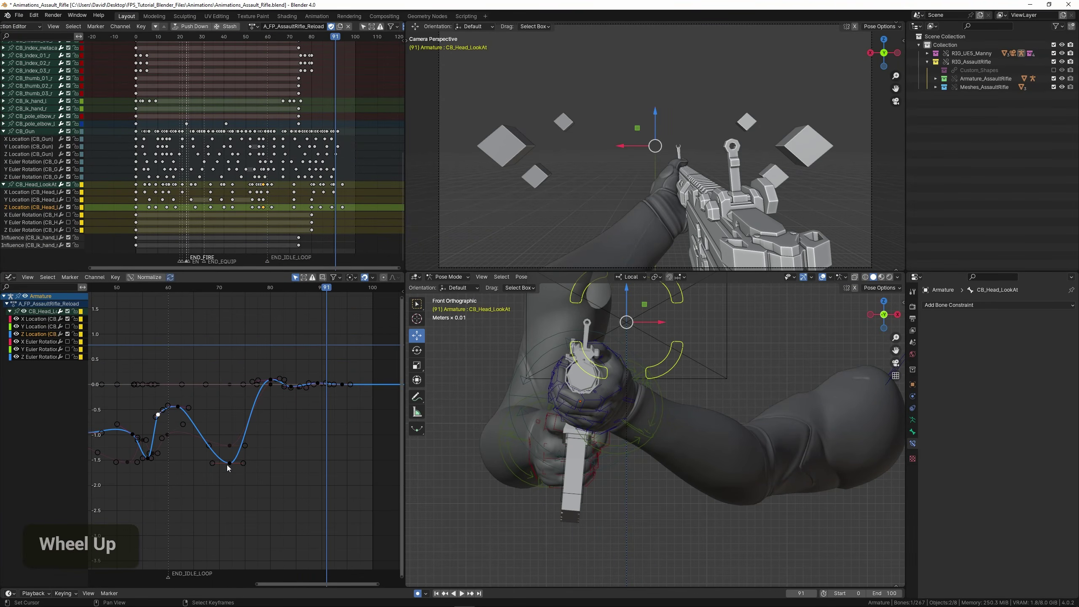
pyautogui.scroll(3, 250, 446)
pyautogui.press('g')
pyautogui.click(250, 386)
# Play back the full reload animation and save the file.
pyautogui.click(155, 393)
pyautogui.press('space')
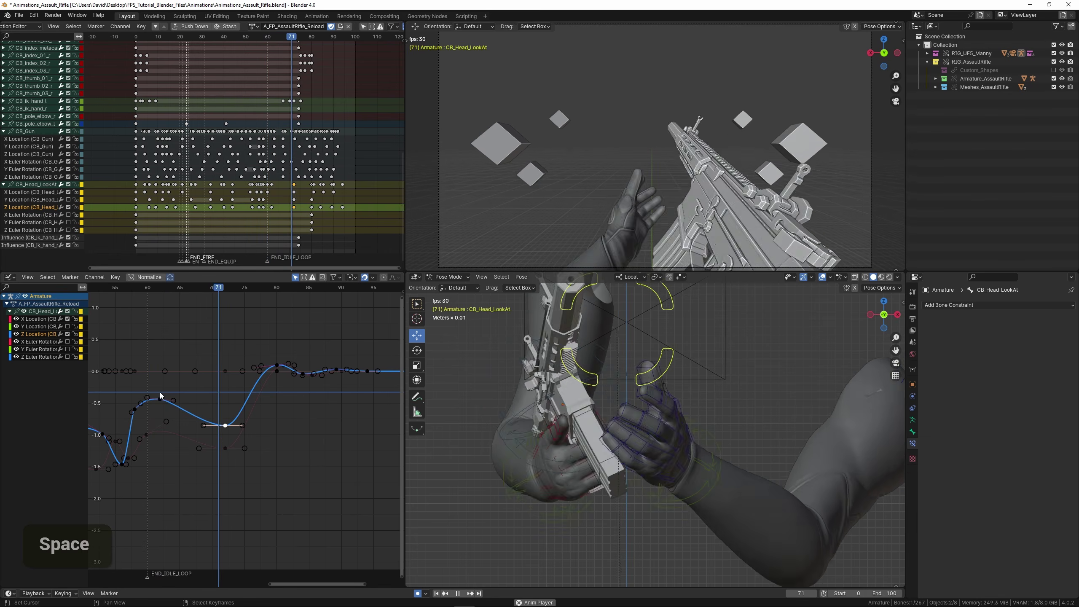
pyautogui.moveTo(171, 394); pyautogui.dragTo(236, 383, button='middle')
pyautogui.press('space')
pyautogui.scroll(-2, 236, 384)
pyautogui.hotkey('ctrl', 's')
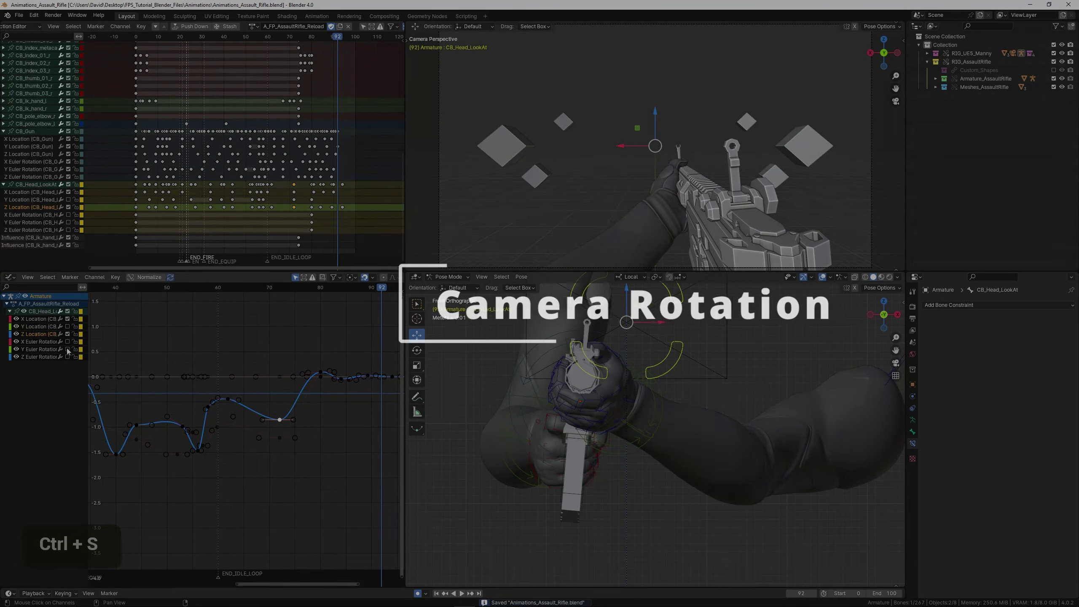
# Enable the Y Euler Rotation channel of CB_Head_LookAt and duplicate its first keyframe to frames 9, 19, 28, 41 and 58.
pyautogui.click(67, 349)
pyautogui.click(43, 349)
pyautogui.scroll(-3, 140, 351)
pyautogui.moveTo(140, 351); pyautogui.dragTo(276, 350, button='middle')
pyautogui.moveTo(137, 235); pyautogui.dragTo(177, 231, button='middle')
pyautogui.scroll(2, 177, 230)
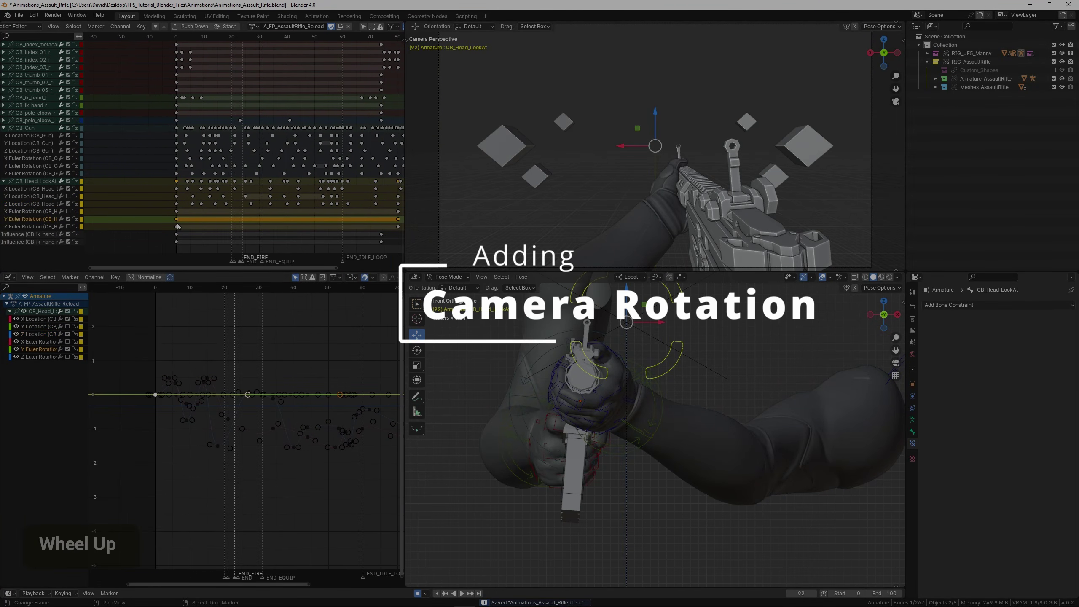
pyautogui.rightClick(178, 229)
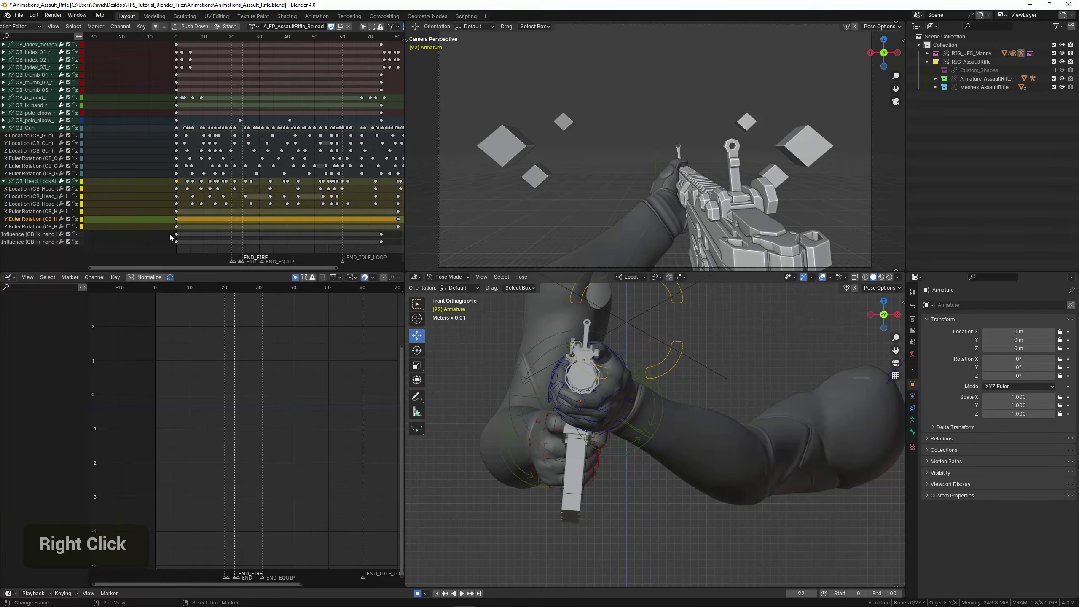
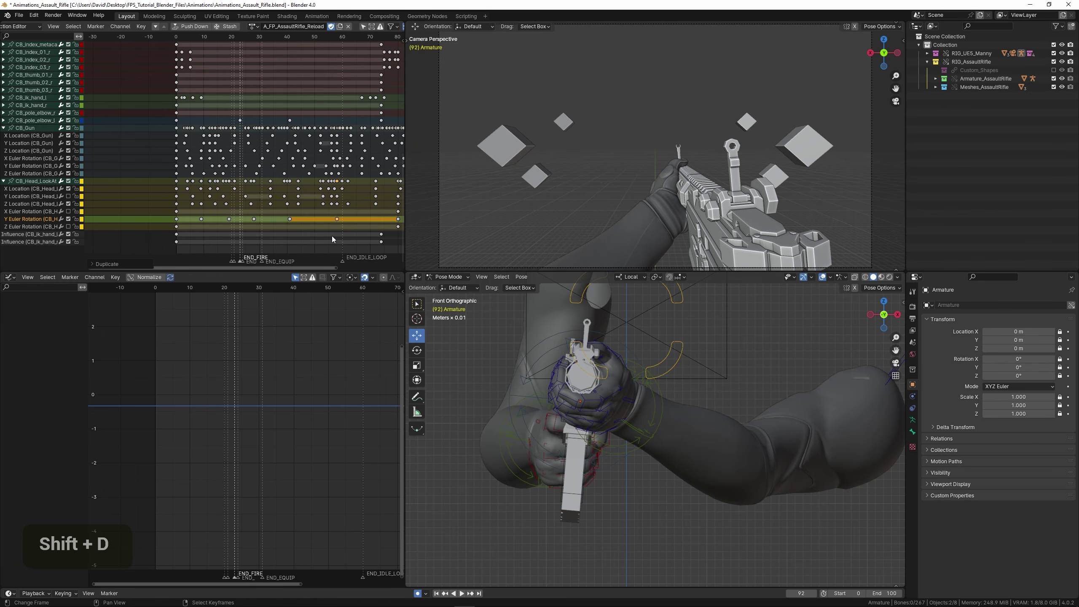
# Reselect CB_Head_LookAt and lower its Y Euler Rotation keyframe at frame 9 to about -1.5.
pyautogui.click(32, 182)
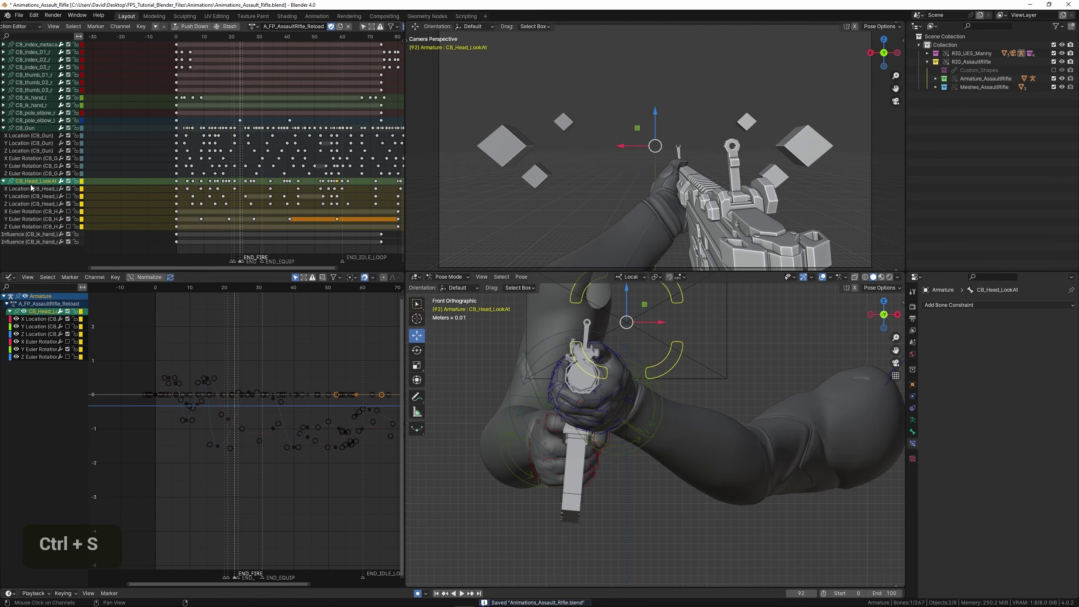
pyautogui.doubleClick(44, 350)
pyautogui.press('KP_Decimal')
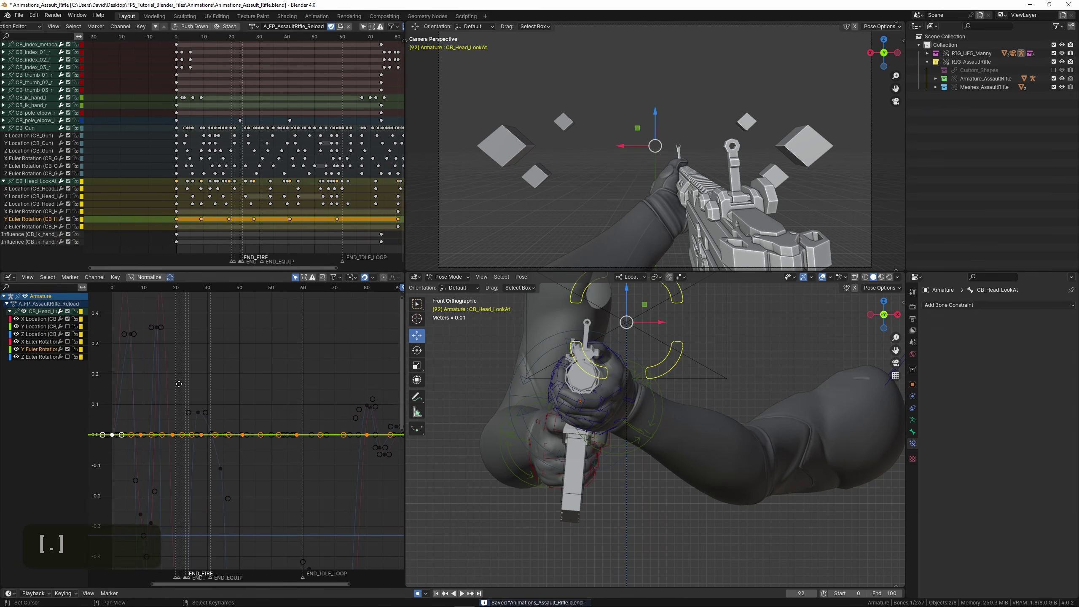
pyautogui.moveTo(179, 384); pyautogui.dragTo(214, 378, button='middle')
pyautogui.scroll(3, 214, 378)
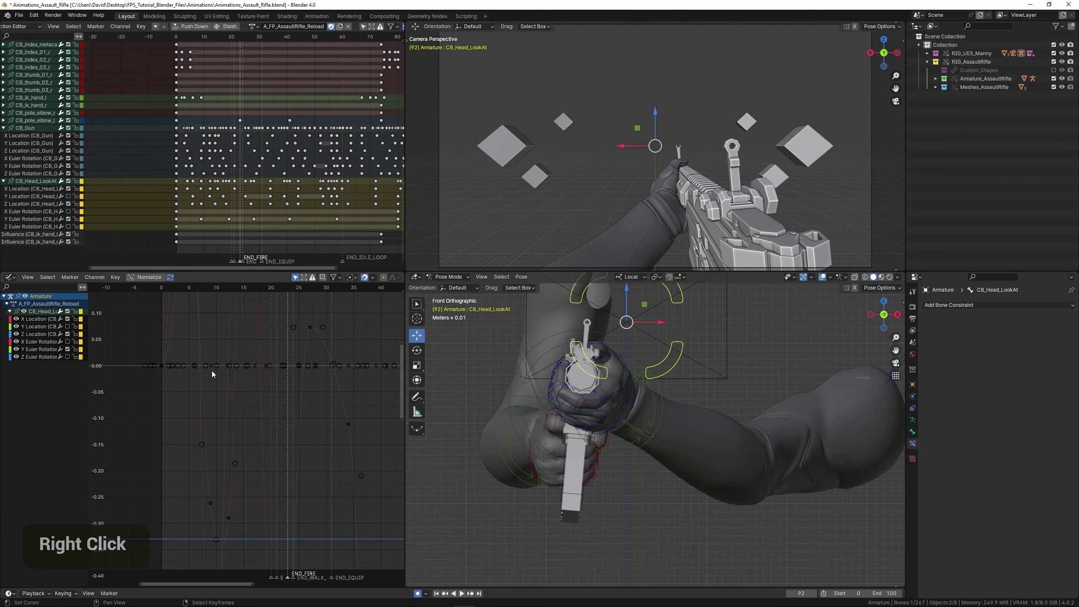
pyautogui.rightClick(210, 366)
pyautogui.click(209, 345)
pyautogui.press('g')
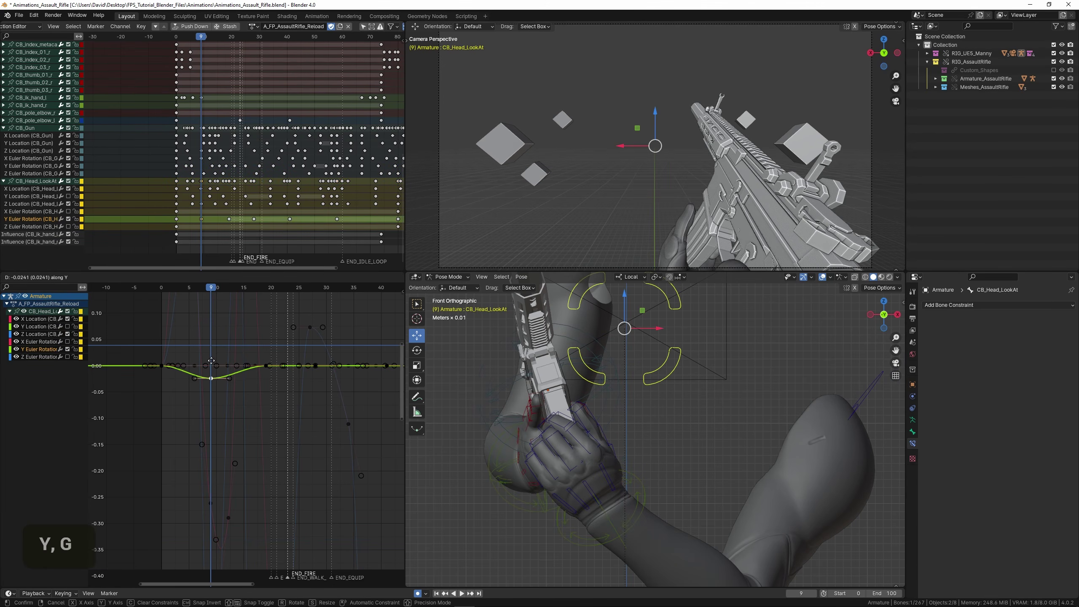
pyautogui.moveTo(217, 409)
pyautogui.keyDown('ctrl'); pyautogui.mouseDown(button='middle')
pyautogui.moveTo(225, 367)
pyautogui.moveTo(221, 401)
pyautogui.mouseUp(button='middle'); pyautogui.keyUp('ctrl')
pyautogui.click(221, 470)
pyautogui.moveTo(221, 400); pyautogui.dragTo(224, 380, button='middle')
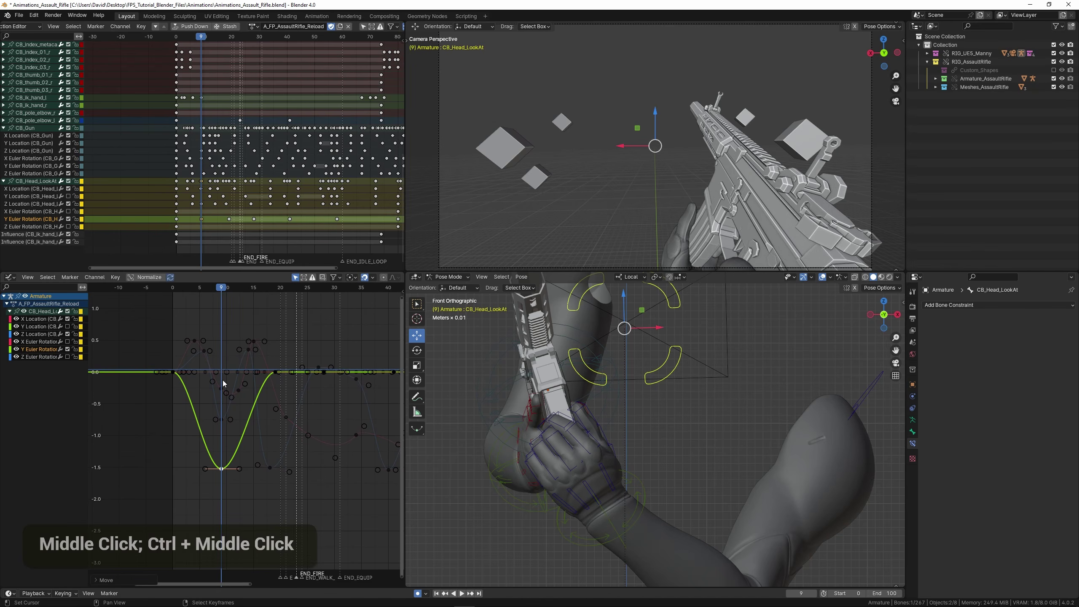
# Move the lowered Y Euler Rotation keyframe to frame 5 at about -0.93 and play back the animation.
pyautogui.press('g')
pyautogui.click(219, 381)
pyautogui.press('g')
pyautogui.click(206, 384)
pyautogui.click(161, 378)
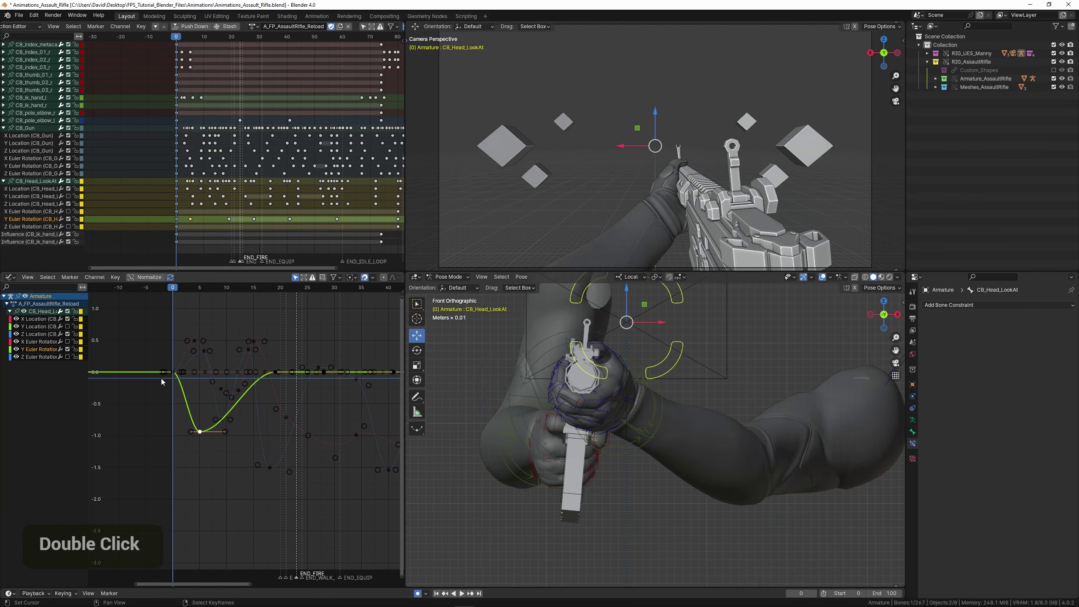
pyautogui.press('space')
pyautogui.press('space')
# Add a Y Euler Rotation keyframe near frame 11, raise it to about 0.27 and play back the animation.
pyautogui.scroll(1, 218, 388)
pyautogui.keyDown('ctrl'); pyautogui.click(238, 399); pyautogui.keyUp('ctrl')
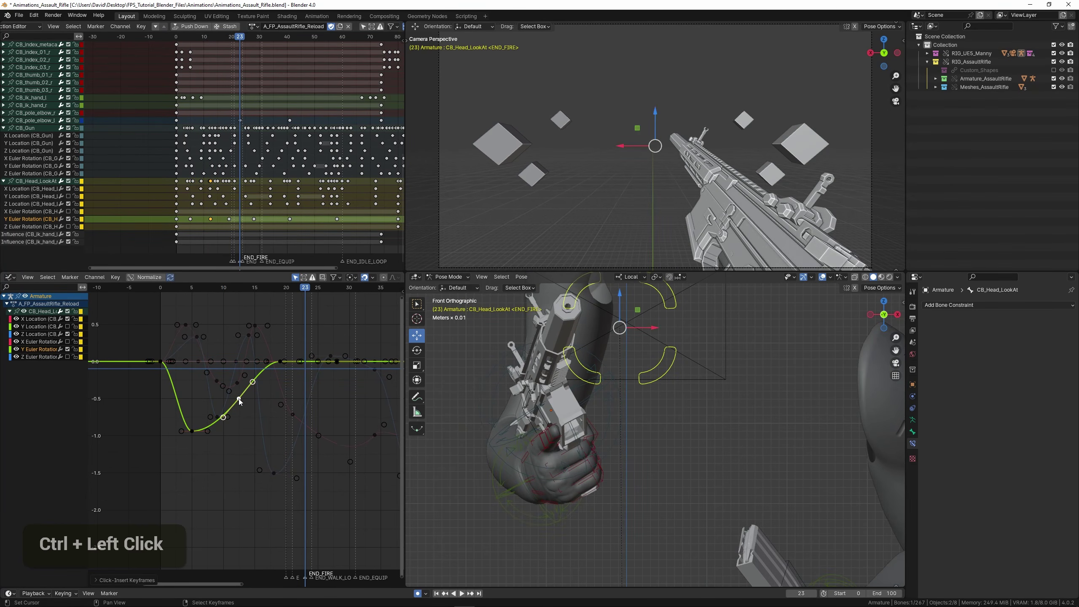
pyautogui.press('g')
pyautogui.doubleClick(233, 336)
pyautogui.press('space')
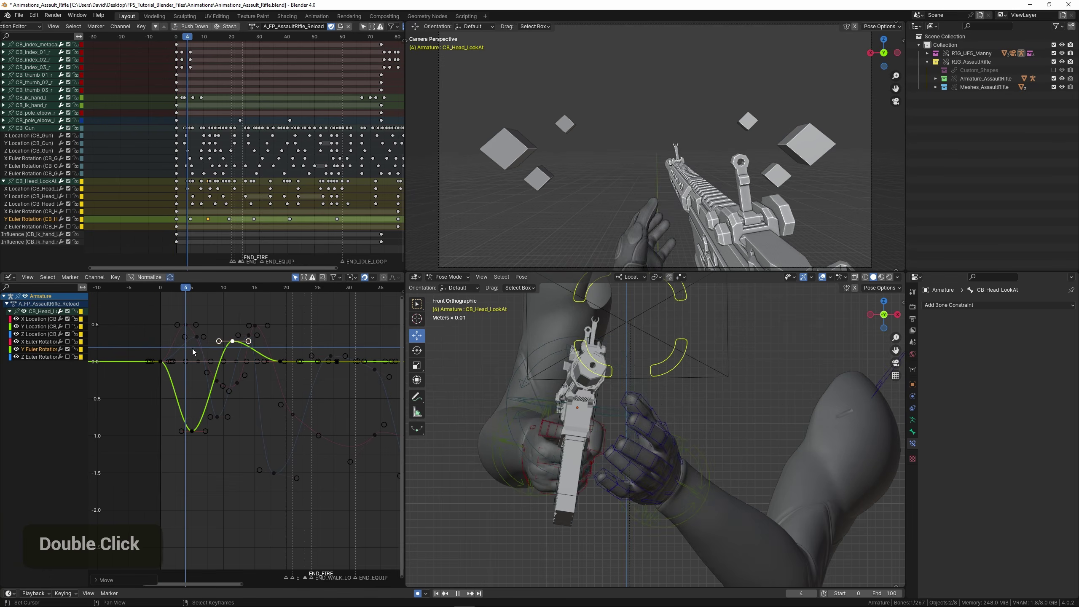
pyautogui.scroll(2, 253, 354)
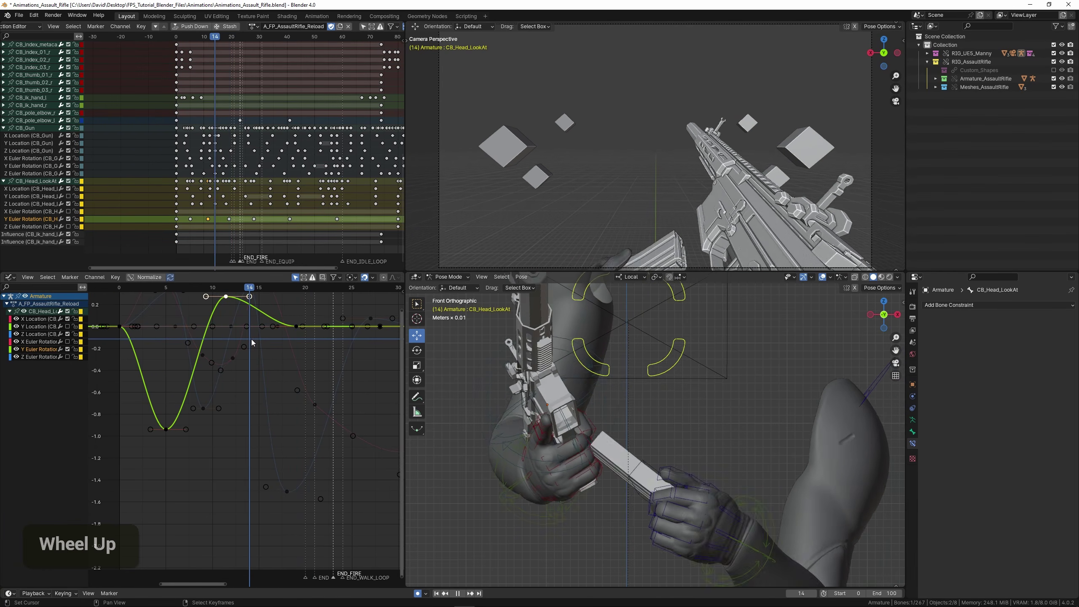
pyautogui.press('space')
# Add Y Euler Rotation keyframes at frame 14 near -0.63 and around frame 15 near 0.26 to create a camera shake.
pyautogui.moveTo(250, 340); pyautogui.dragTo(257, 356, button='middle')
pyautogui.scroll(1, 257, 356)
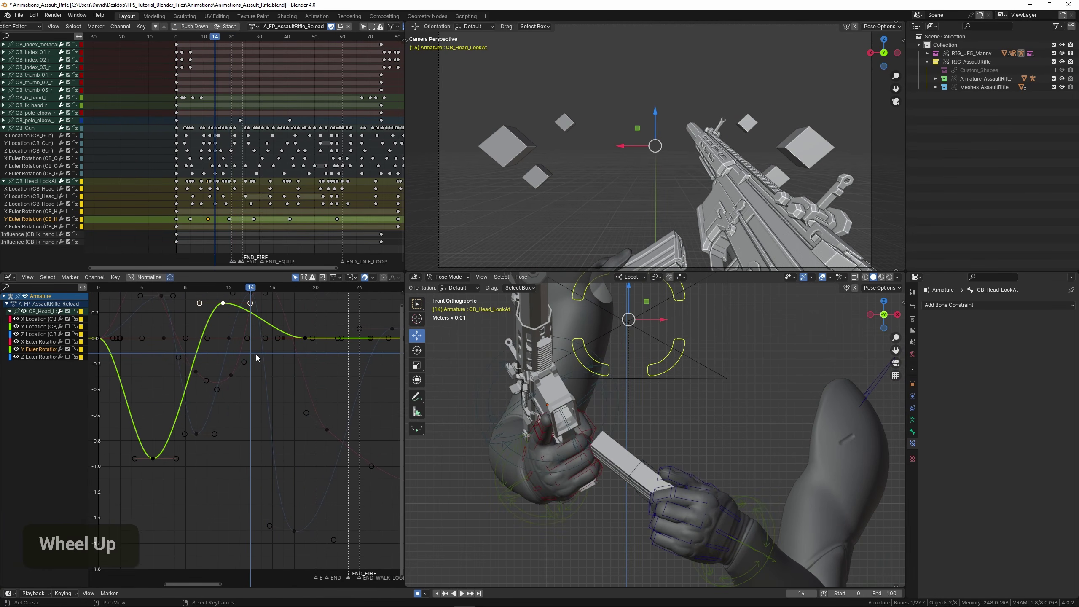
pyautogui.press('g')
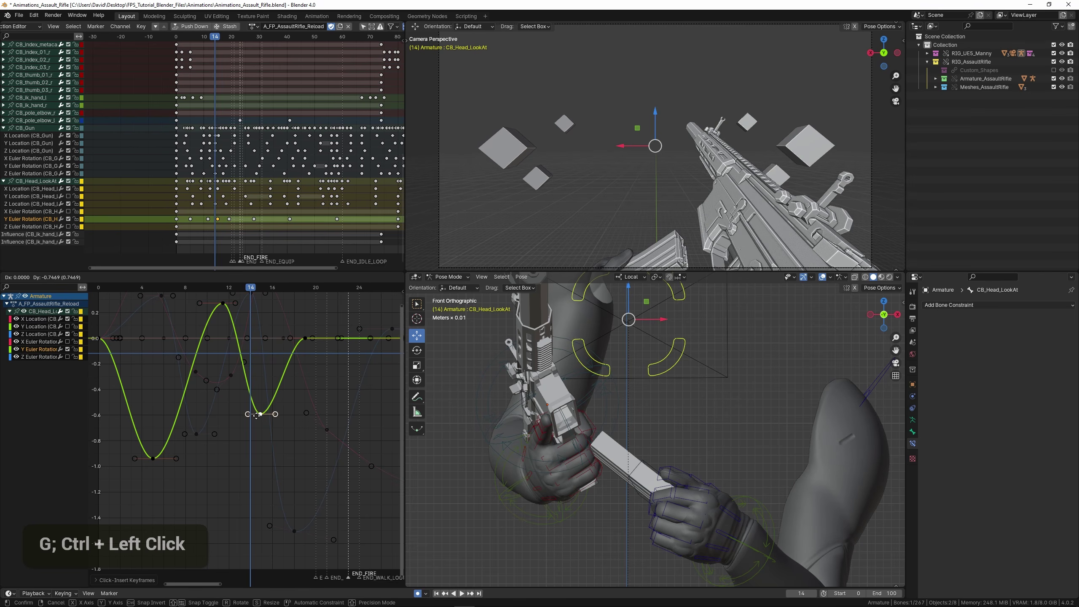
pyautogui.keyDown('ctrl'); pyautogui.click(266, 401); pyautogui.keyUp('ctrl')
pyautogui.press('g')
pyautogui.click(269, 305)
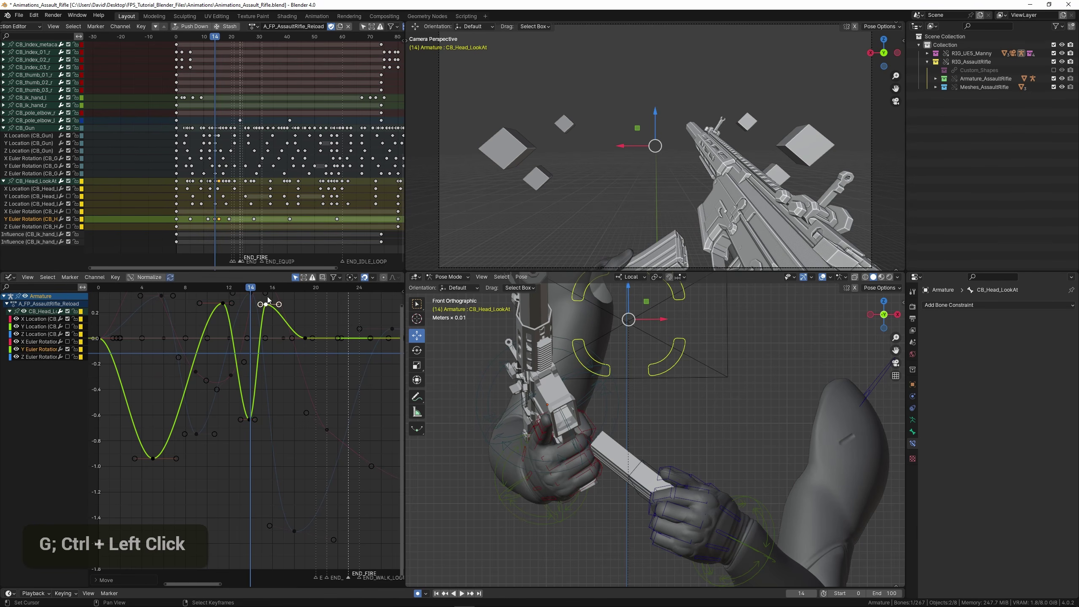
# Add a Y Euler Rotation keyframe around frame 17 near -0.15 and play back the animation.
pyautogui.moveTo(288, 329); pyautogui.dragTo(276, 348, button='middle')
pyautogui.keyDown('ctrl'); pyautogui.click(277, 350); pyautogui.keyUp('ctrl')
pyautogui.press('g')
pyautogui.click(277, 377)
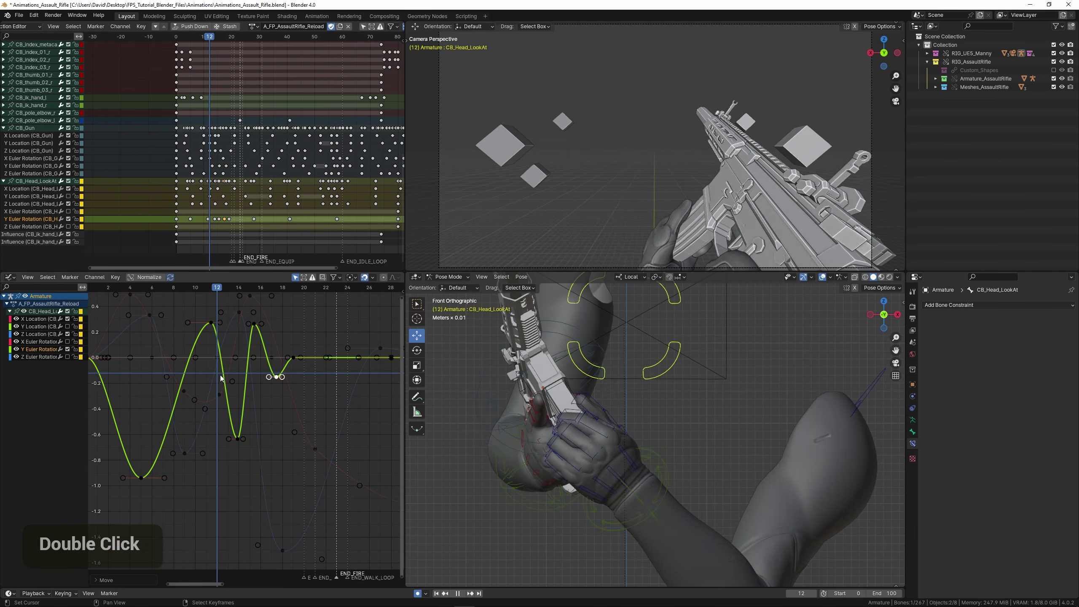
pyautogui.press('space')
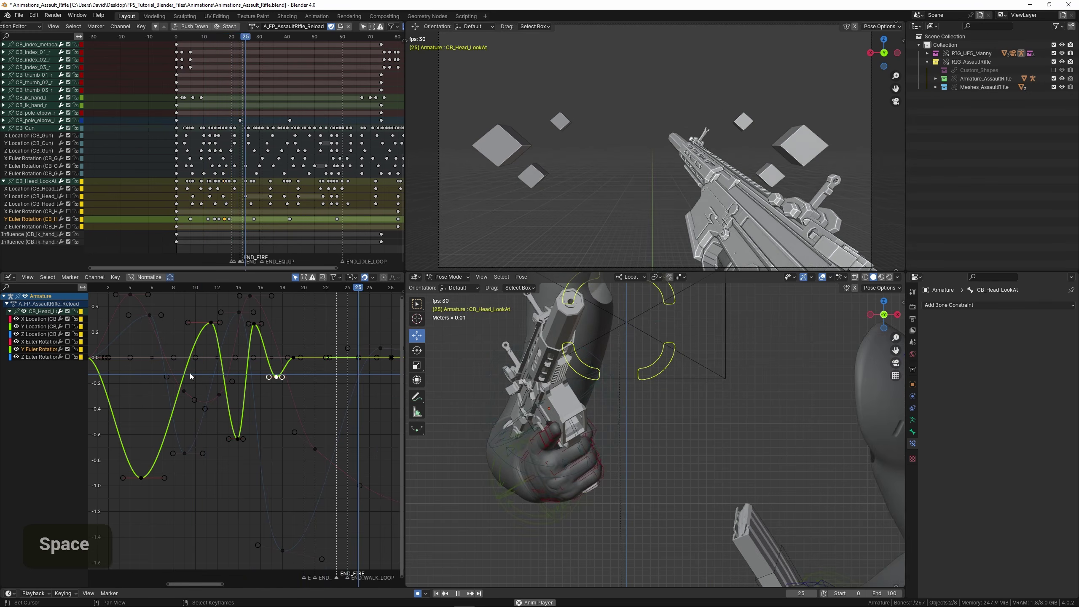
# Shift the Y Euler Rotation keyframe near frame 11 slightly earlier to about 0.23, widen its handles and play back the animation.
pyautogui.scroll(-2, 172, 367)
pyautogui.press('space')
pyautogui.scroll(1, 215, 344)
pyautogui.rightClick(217, 340)
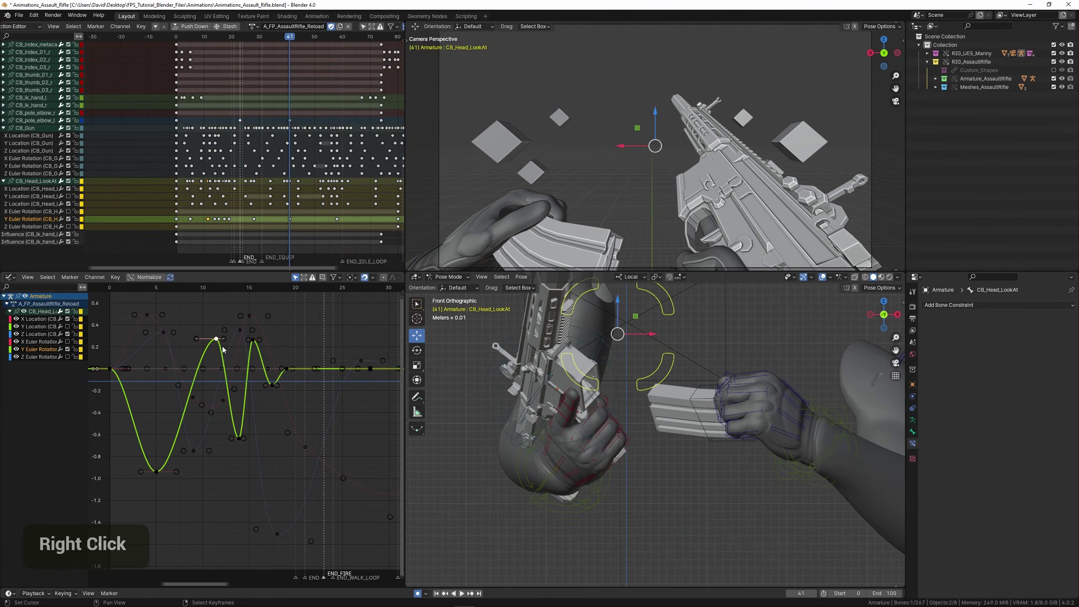
pyautogui.press('g')
pyautogui.click(214, 353)
pyautogui.press('s')
pyautogui.click(210, 371)
pyautogui.press('space')
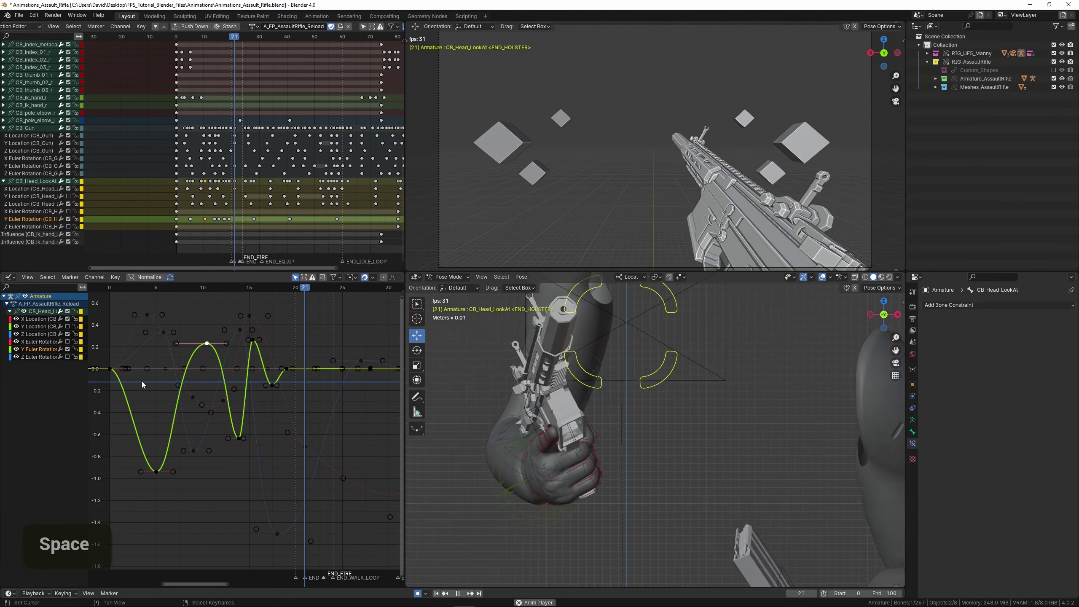
# Move the settling Y Euler Rotation keyframe to frame 23, duplicate it back to frame 20 and raise the copy to about 0.11.
pyautogui.scroll(1, 266, 365)
pyautogui.press('g')
pyautogui.press('x')
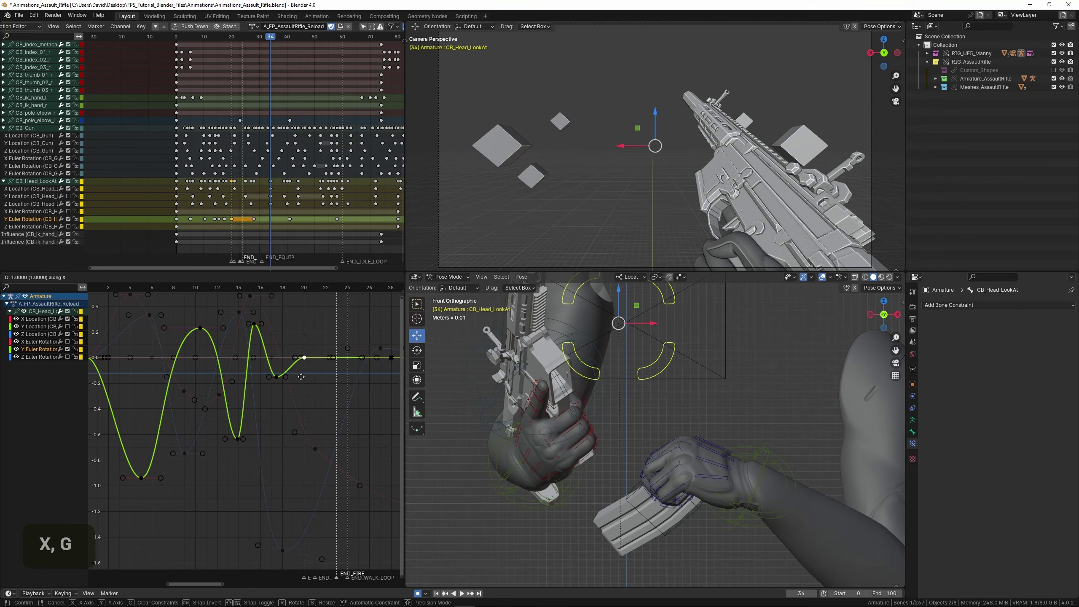
pyautogui.click(335, 376)
pyautogui.hotkey('shift', 'd')
pyautogui.press('x')
pyautogui.click(307, 376)
pyautogui.press('g')
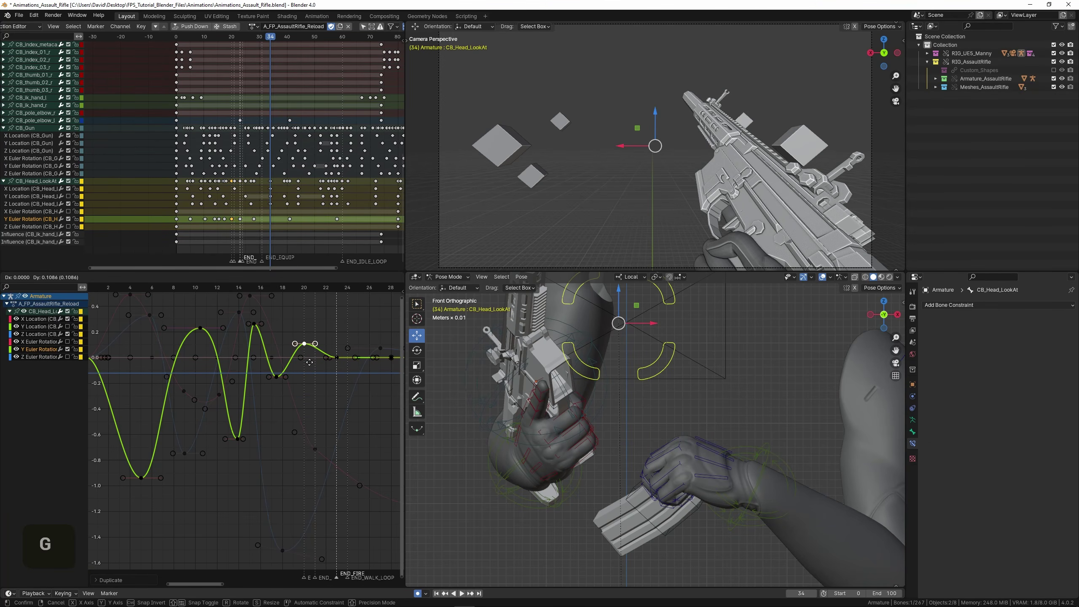
# Adjust the Y Euler Rotation keyframes near frame 17 to about -0.33, frame 20 to 0.06 and frame 15 to 0.37.
pyautogui.click(279, 377)
pyautogui.press('g')
pyautogui.moveTo(307, 345); pyautogui.dragTo(307, 351)
pyautogui.press('g')
pyautogui.click(256, 341)
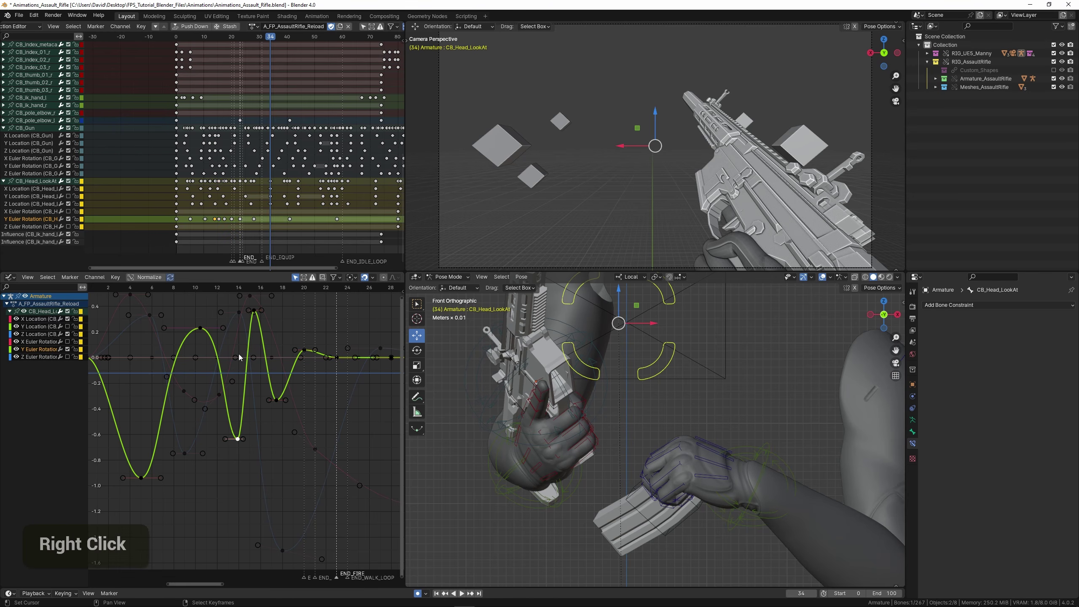
# Lower the frame 14 Y Euler Rotation keyframe to about -0.93 and play back the animation.
pyautogui.press('g')
pyautogui.doubleClick(199, 372)
pyautogui.press('space')
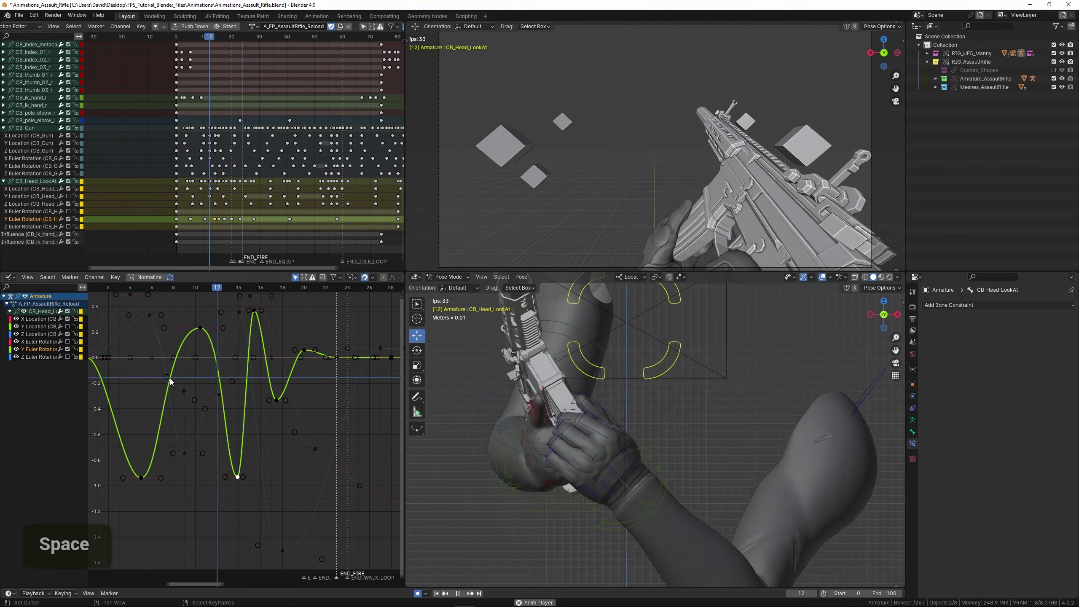
pyautogui.press('space')
# Raise the Y Euler Rotation peak near frame 15 vertically to about 1.0 and play back the animation.
pyautogui.click(269, 403)
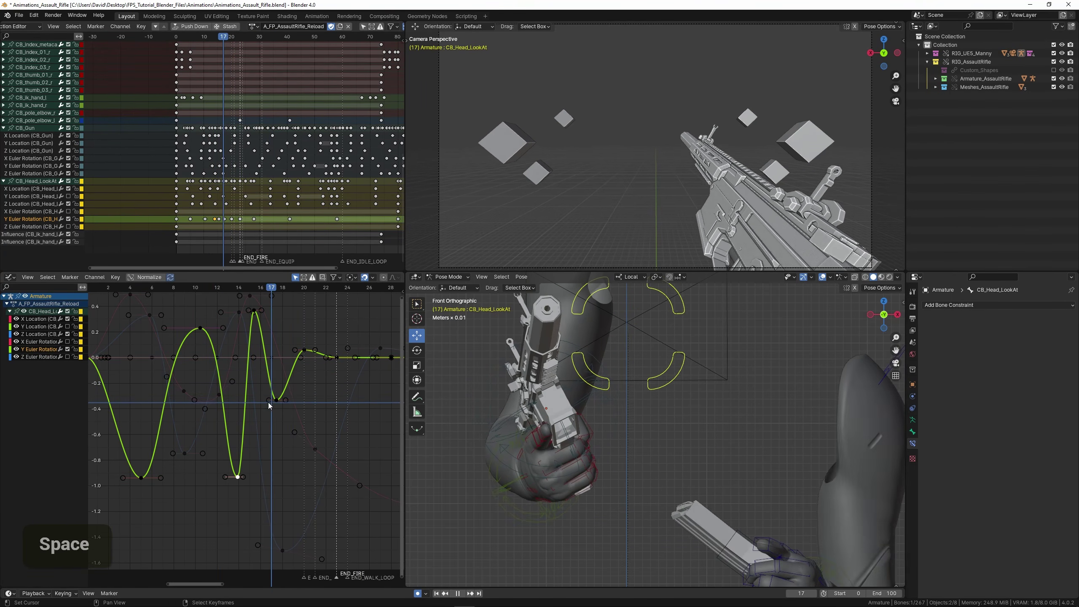
pyautogui.moveTo(269, 403); pyautogui.dragTo(264, 392)
pyautogui.click(253, 312)
pyautogui.keyDown('ctrl'); pyautogui.moveTo(258, 316); pyautogui.dragTo(254, 336, button='middle'); pyautogui.keyUp('ctrl')
pyautogui.scroll(-3, 253, 361)
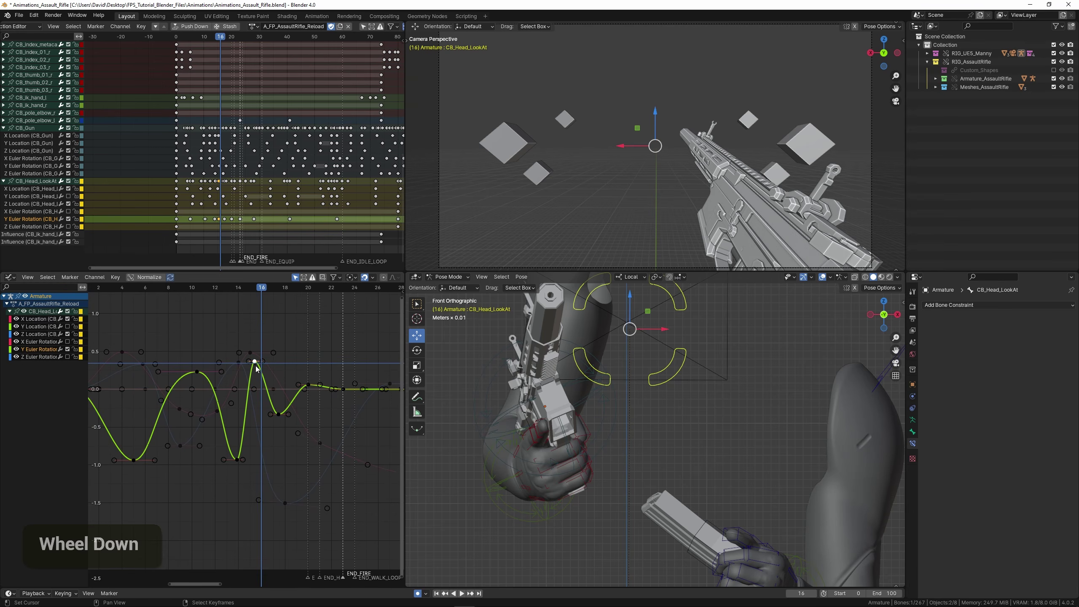
pyautogui.press('g')
pyautogui.press('y')
pyautogui.click(266, 357)
pyautogui.press('space')
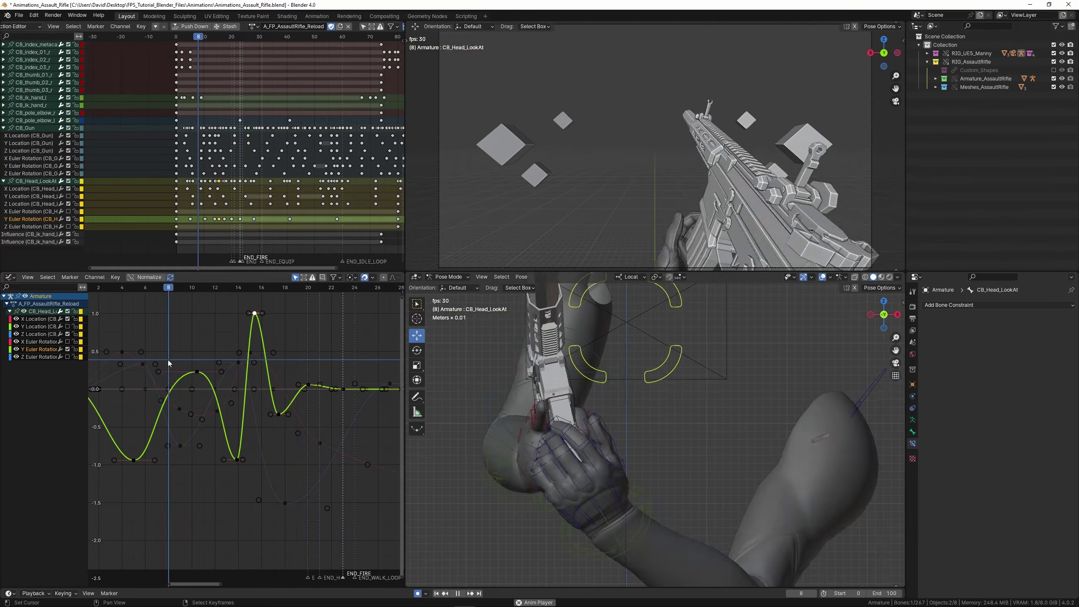
pyautogui.press('space')
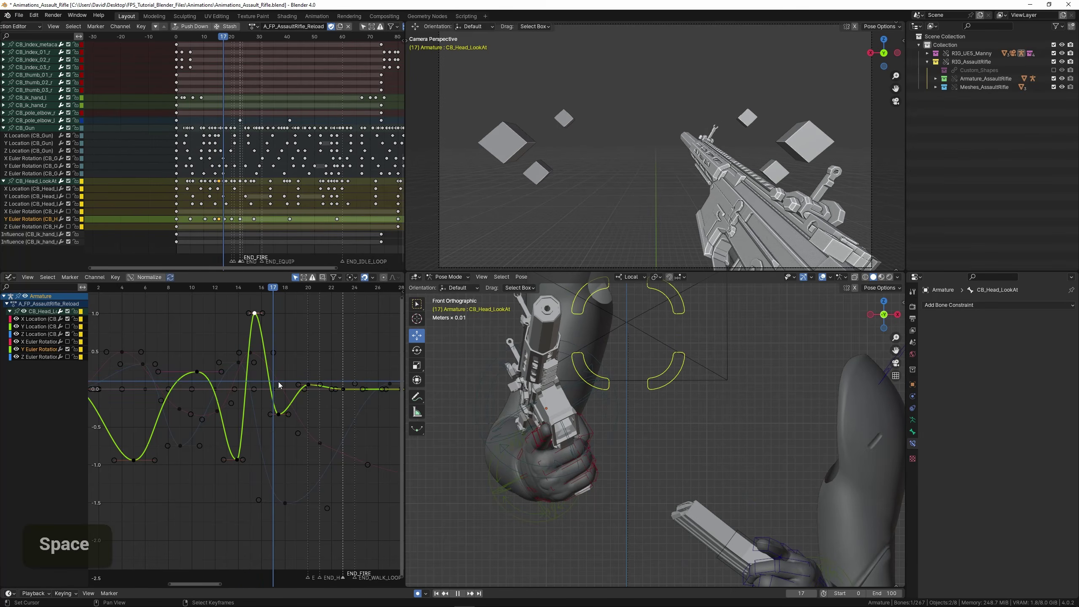
# Lower the Y Euler Rotation keyframes near frame 17 to about -0.7 and at frame 14 to about -1.5, and play back.
pyautogui.rightClick(279, 415)
pyautogui.press('g')
pyautogui.click(248, 462)
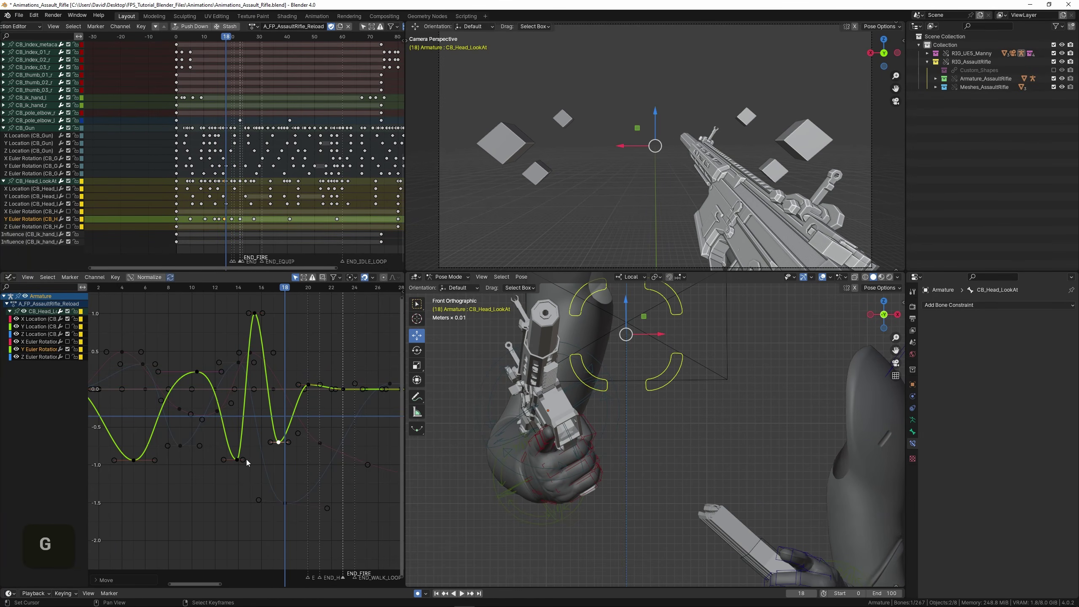
pyautogui.click(224, 422)
pyautogui.click(205, 380)
pyautogui.press('space')
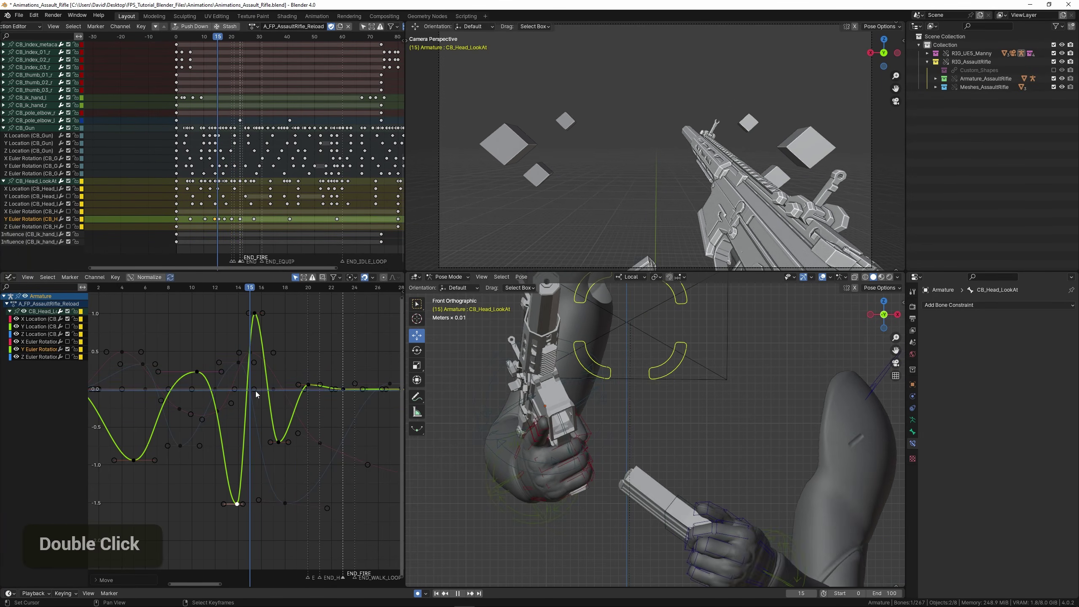
pyautogui.press('space')
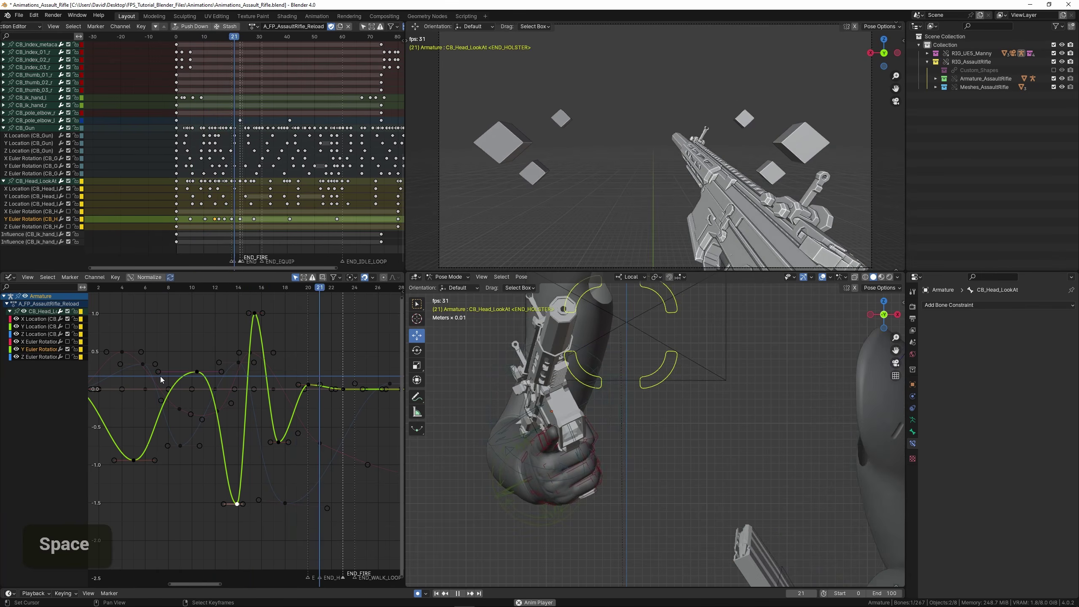
# Save the animation file and play back the reload to review the camera shake.
pyautogui.scroll(-2, 122, 369)
pyautogui.press('space')
pyautogui.scroll(2, 201, 403)
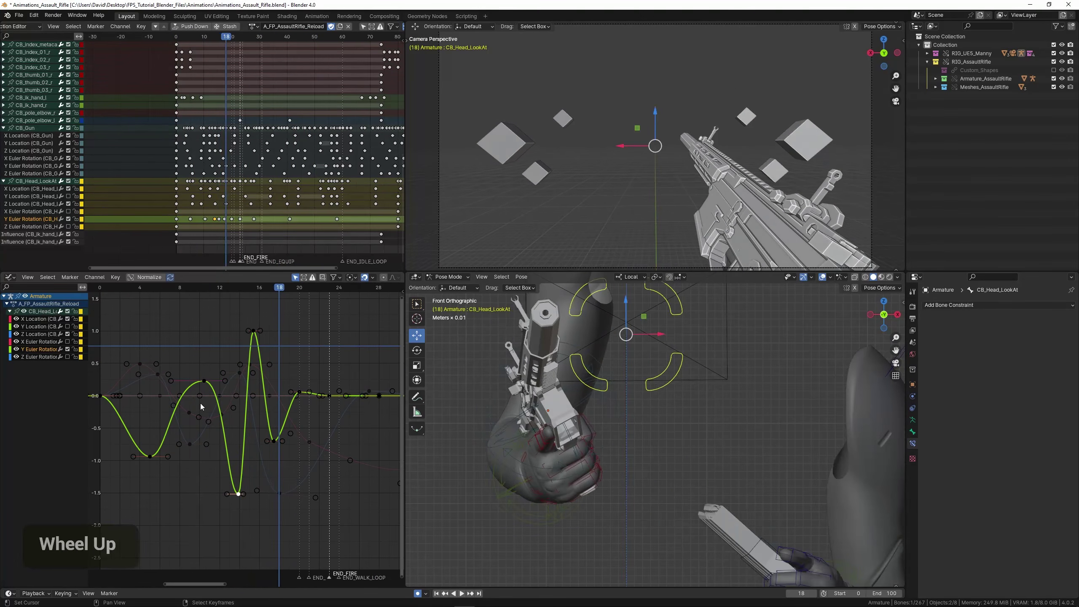
pyautogui.hotkey('ctrl', 's')
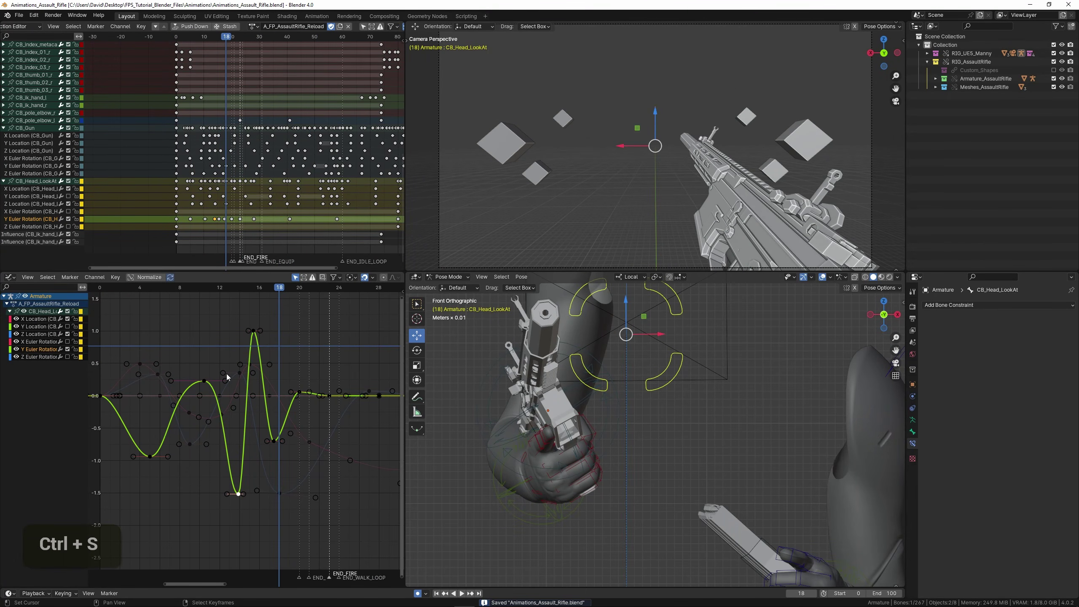
pyautogui.press('space')
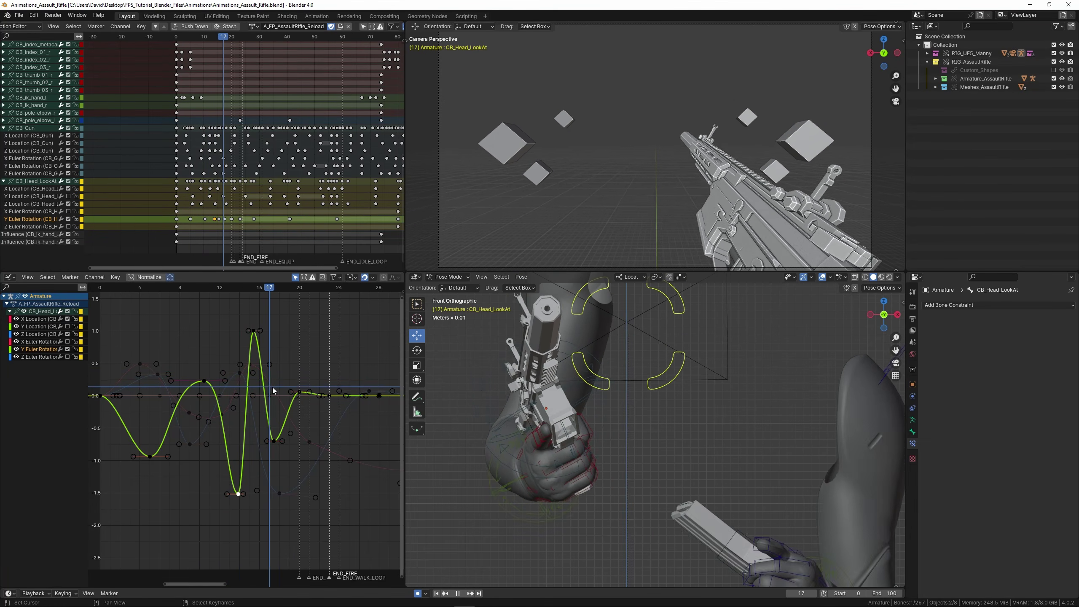
pyautogui.press('space')
pyautogui.moveTo(277, 378); pyautogui.dragTo(200, 368, button='middle')
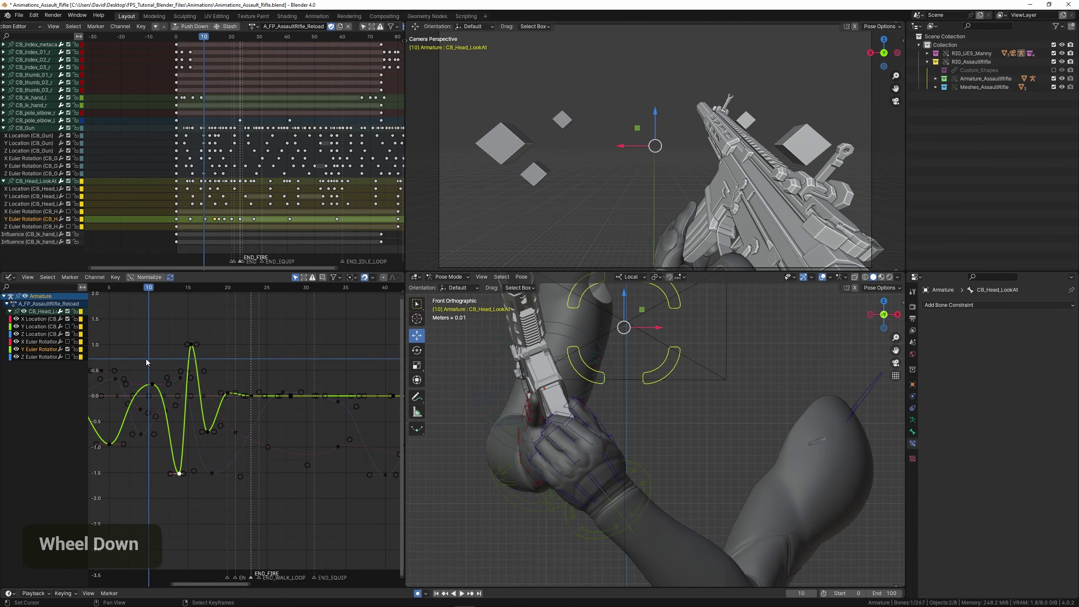
pyautogui.press('space')
# Move the frame 23 Y Euler Rotation keyframe to frame 24 at about -0.15.
pyautogui.scroll(1, 263, 388)
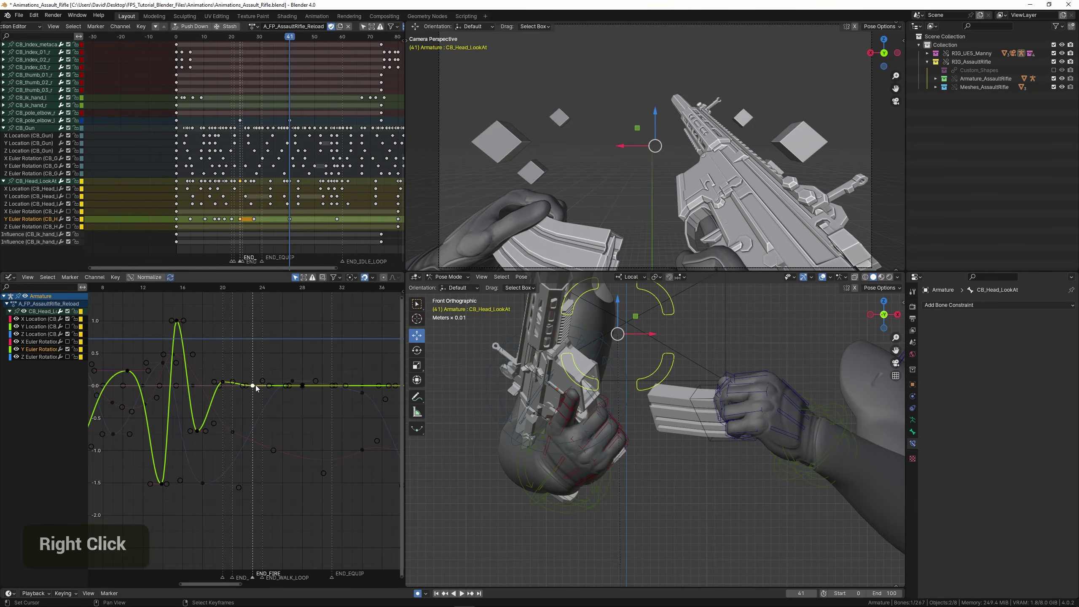
pyautogui.scroll(2, 257, 387)
pyautogui.press('g')
pyautogui.keyDown('ctrl'); pyautogui.moveTo(331, 381); pyautogui.dragTo(214, 401, button='middle'); pyautogui.keyUp('ctrl')
pyautogui.scroll(2, 212, 402)
# Add a Y Euler Rotation keyframe at frame 35 and raise it to about 0.24.
pyautogui.moveTo(217, 373); pyautogui.dragTo(257, 375)
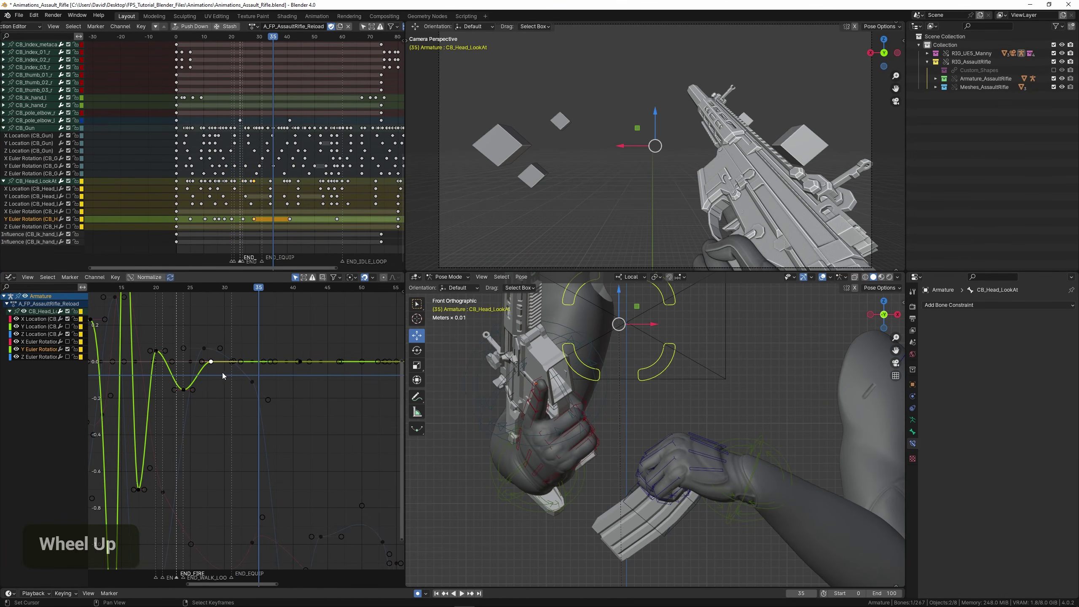
pyautogui.keyDown('ctrl'); pyautogui.click(259, 362); pyautogui.keyUp('ctrl')
pyautogui.press('g')
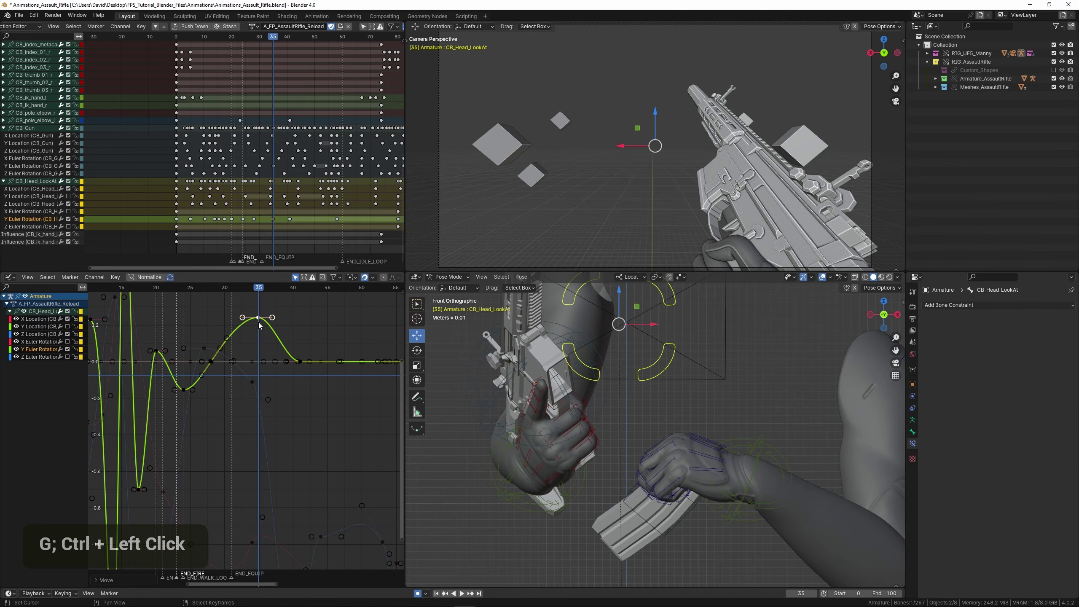
# Add a Y Euler Rotation keyframe near frame 47, lower it to about -0.25 and play back the animation.
pyautogui.scroll(-2, 258, 322)
pyautogui.keyDown('ctrl'); pyautogui.click(321, 377); pyautogui.keyUp('ctrl')
pyautogui.press('g')
pyautogui.click(322, 413)
pyautogui.press('space')
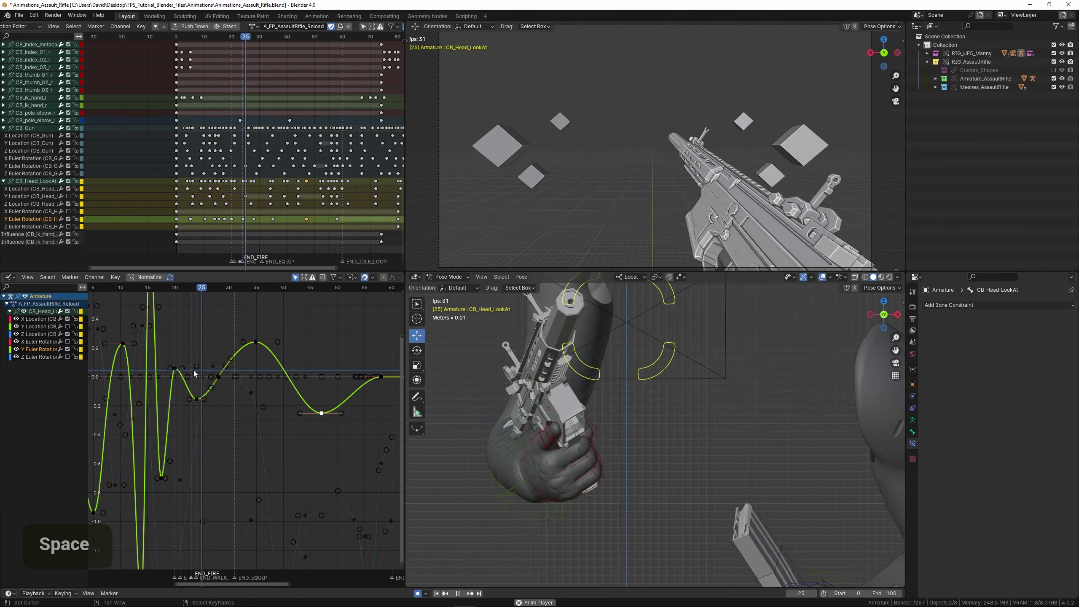
pyautogui.scroll(-2, 200, 376)
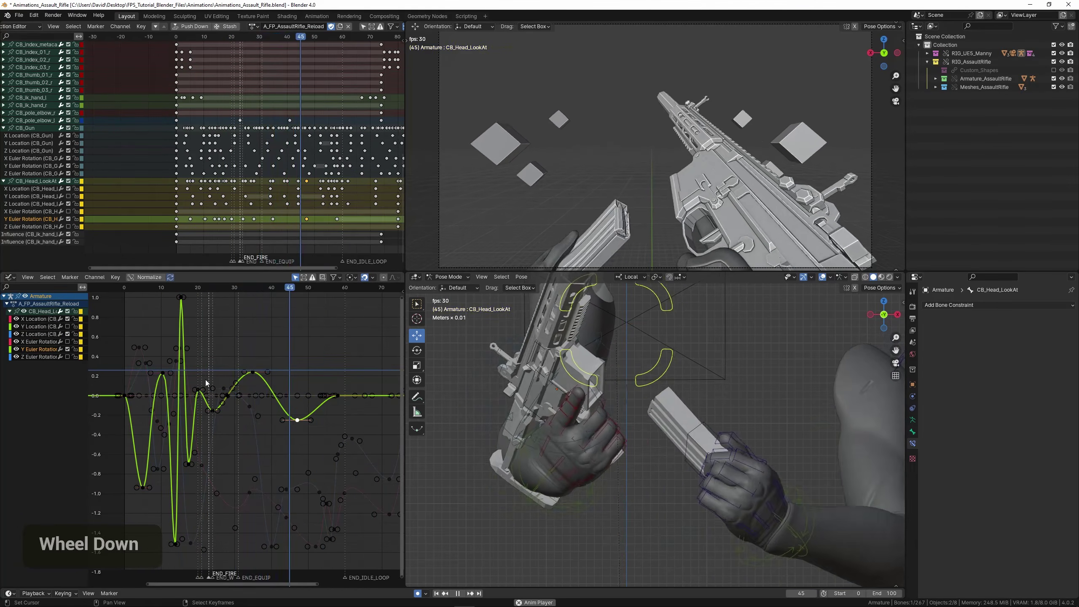
pyautogui.moveTo(302, 393); pyautogui.dragTo(238, 394, button='middle')
# Move the frame 47 keyframe to frame 49 near 0.6 and the frame 35 keyframe to about frame 38 near -0.3, and play back.
pyautogui.press('space')
pyautogui.scroll(2, 189, 402)
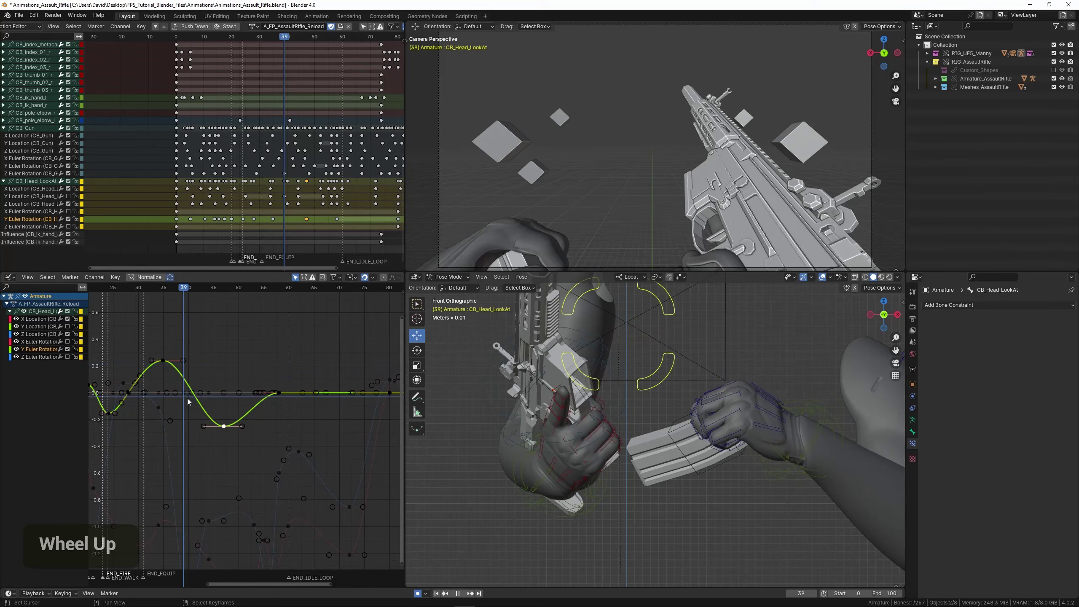
pyautogui.press('g')
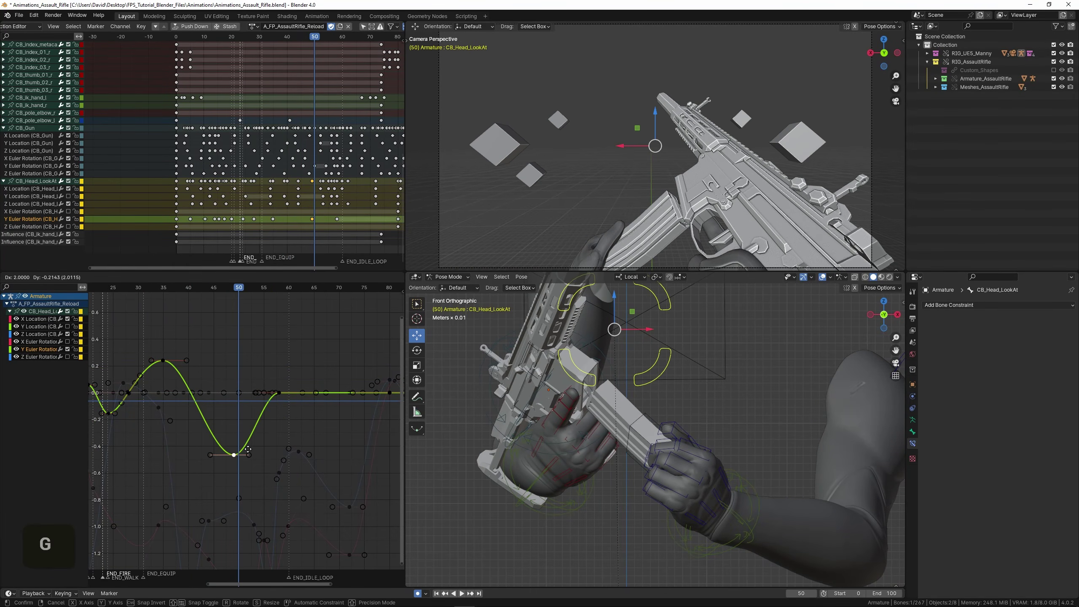
pyautogui.click(247, 295)
pyautogui.click(164, 361)
pyautogui.press('g')
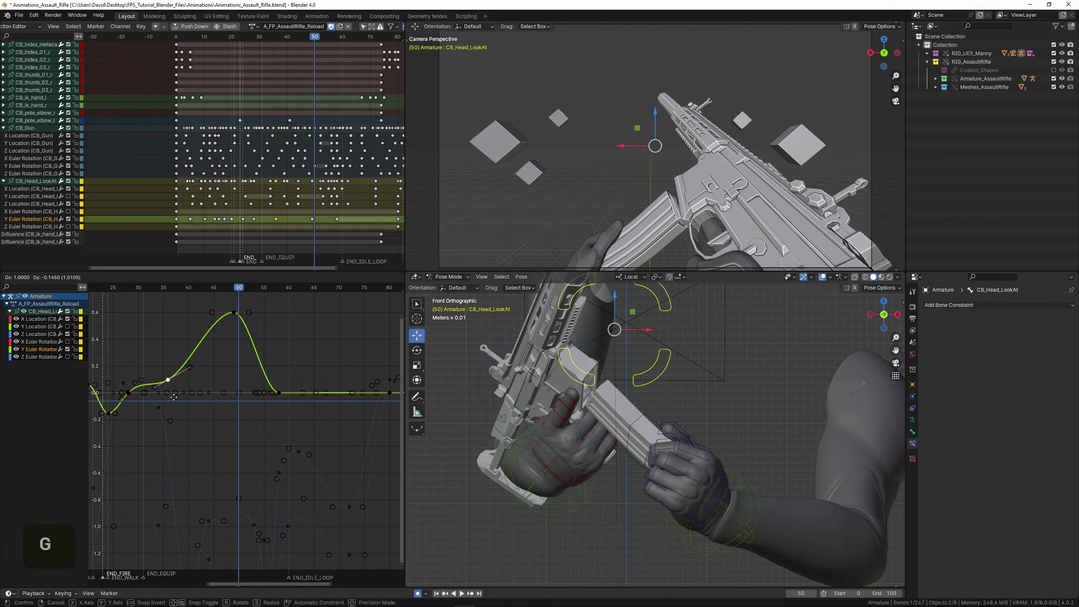
pyautogui.click(178, 433)
pyautogui.scroll(-3, 179, 433)
pyautogui.press('space')
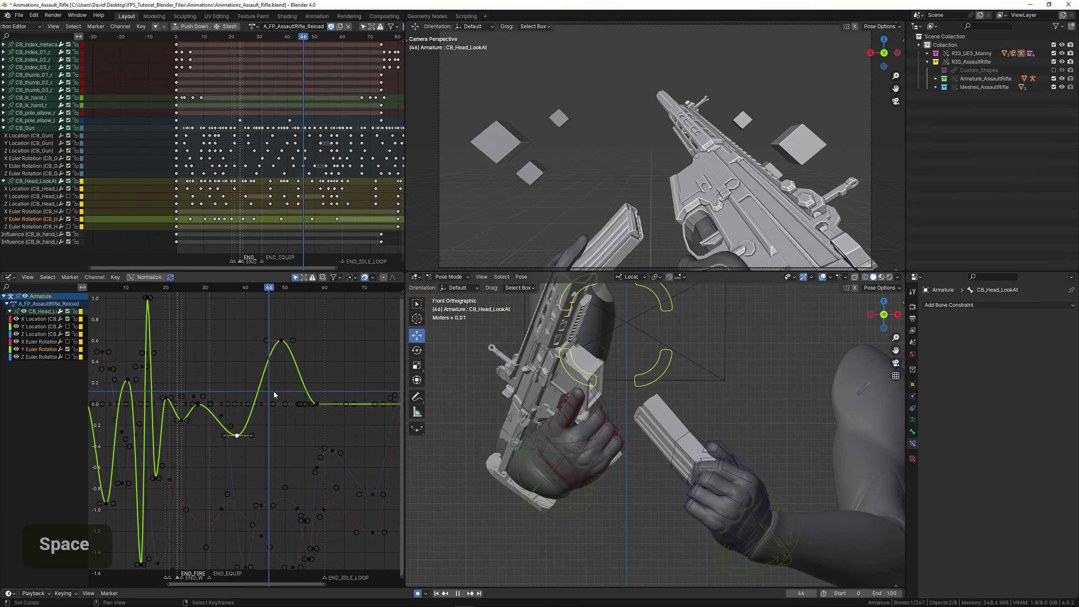
pyautogui.press('space')
# Move the frame 49 Y Euler Rotation peak to frame 50 at about 0.84 and widen its handles.
pyautogui.rightClick(281, 344)
pyautogui.press('g')
pyautogui.click(287, 369)
pyautogui.press('s')
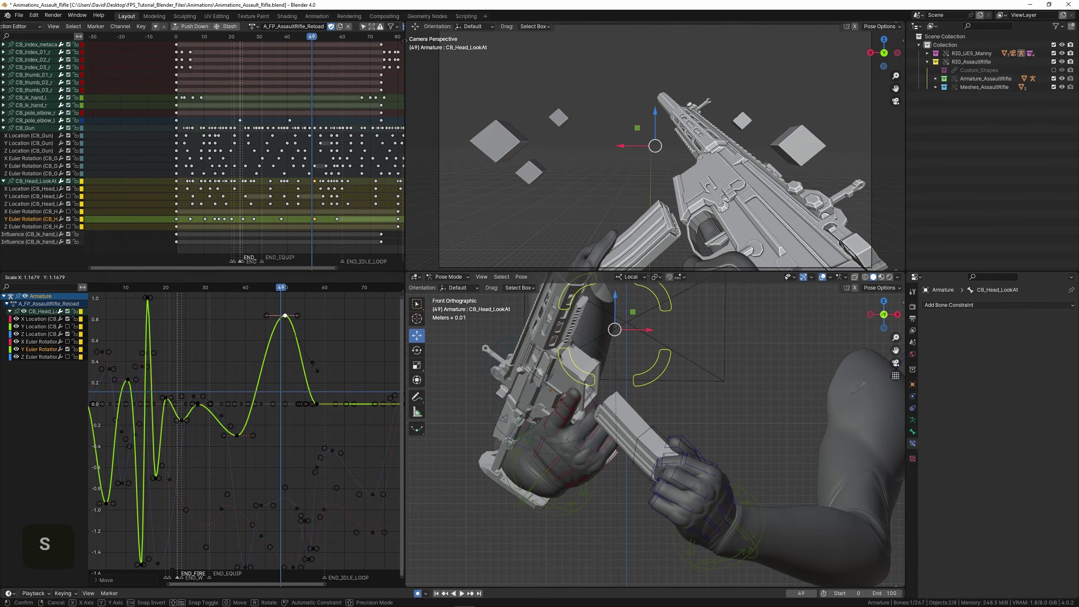
pyautogui.click(248, 369)
# Duplicate the frame 58 Y Euler Rotation keyframe horizontally to about frame 70.
pyautogui.moveTo(246, 369); pyautogui.dragTo(314, 381)
pyautogui.rightClick(319, 404)
pyautogui.scroll(2, 319, 404)
pyautogui.moveTo(319, 405); pyautogui.dragTo(245, 393, button='middle')
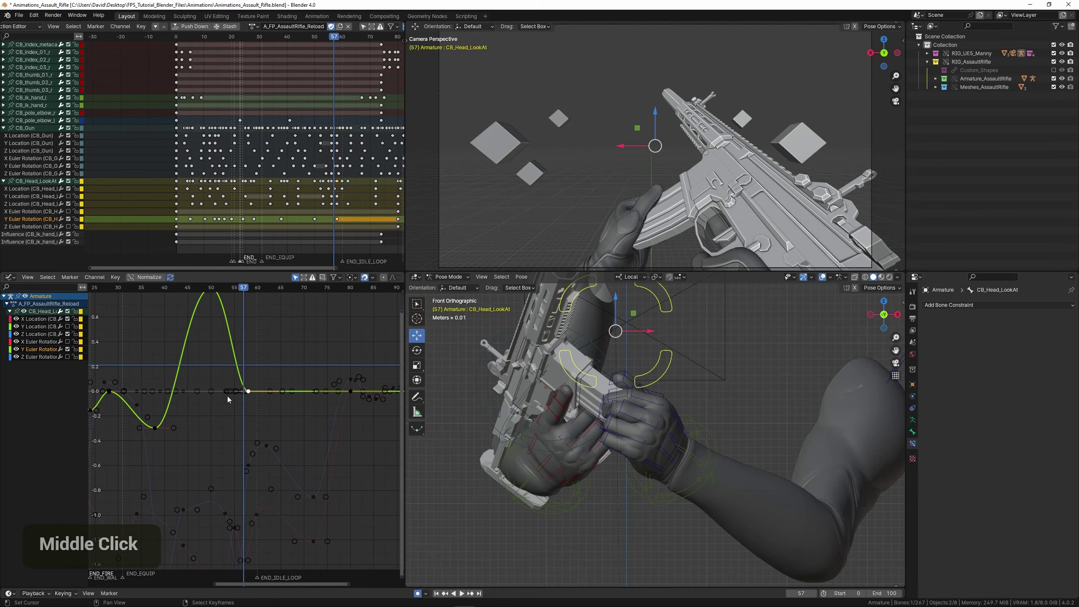
pyautogui.scroll(3, 229, 397)
pyautogui.hotkey('shift', 'd')
pyautogui.press('x')
pyautogui.click(301, 393)
# Duplicate the frame 58 Y Euler Rotation keyframe, lower the copy to about -0.7 in its place and set it at frame 57.
pyautogui.rightClick(250, 382)
pyautogui.moveTo(250, 382)
pyautogui.mouseDown()
pyautogui.moveTo(273, 383)
pyautogui.moveTo(229, 384)
pyautogui.moveTo(243, 382)
pyautogui.mouseUp()
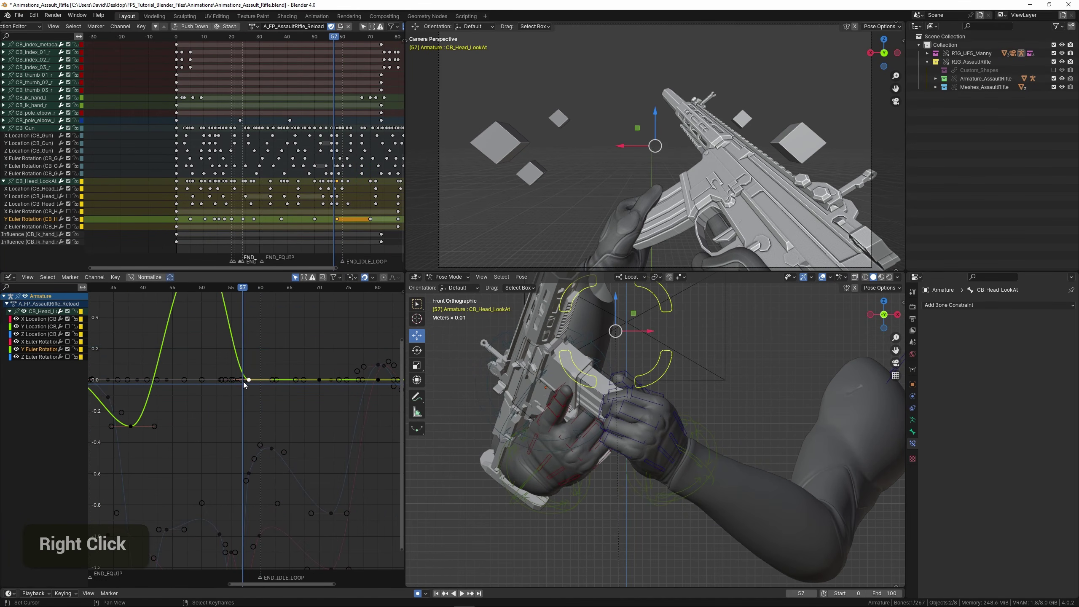
pyautogui.scroll(1, 243, 381)
pyautogui.scroll(1, 250, 380)
pyautogui.hotkey('shift', 'd')
pyautogui.press('x')
pyautogui.click(240, 380)
pyautogui.press('g')
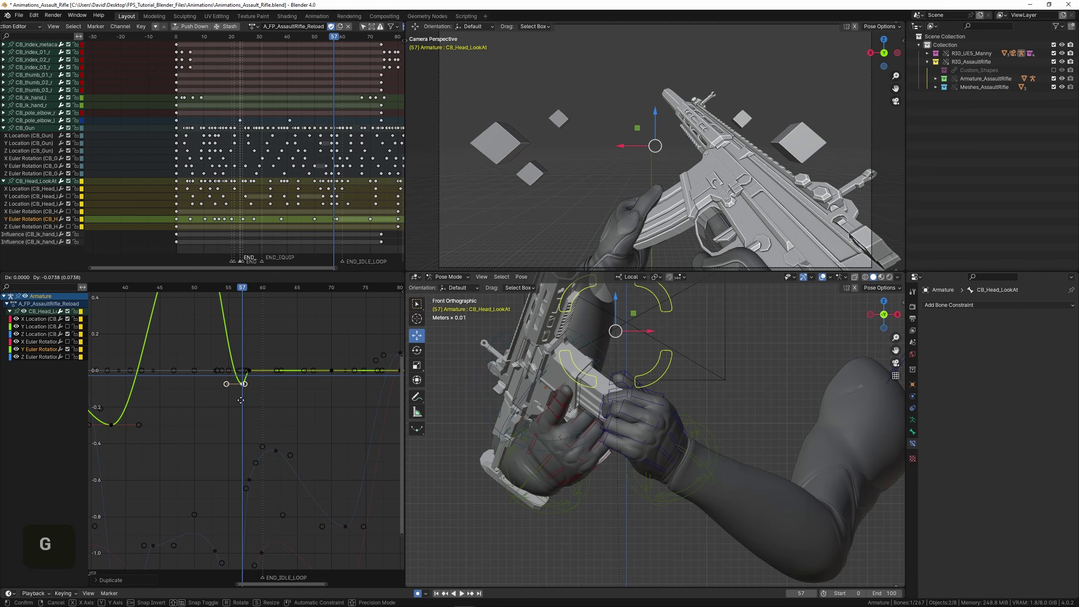
pyautogui.click(247, 514)
pyautogui.press('g')
pyautogui.press('x')
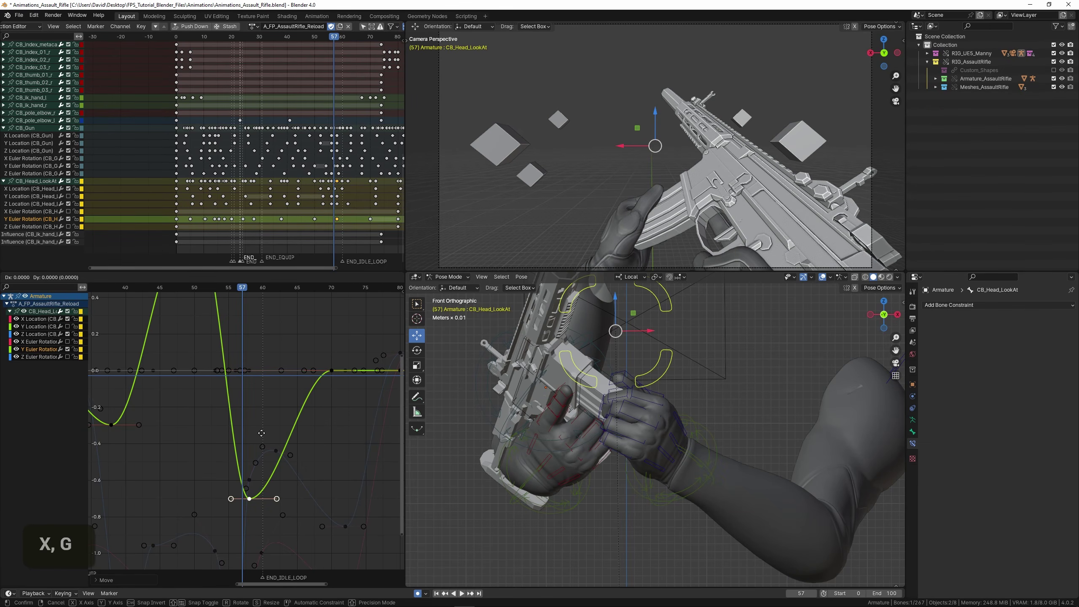
pyautogui.click(255, 433)
# Add tapering Y Euler Rotation keyframes at frame 59 near 0.21, frame 63 near -0.12 and frame 67 near 0.08, and play back.
pyautogui.keyDown('ctrl'); pyautogui.click(262, 481); pyautogui.keyUp('ctrl')
pyautogui.press('g')
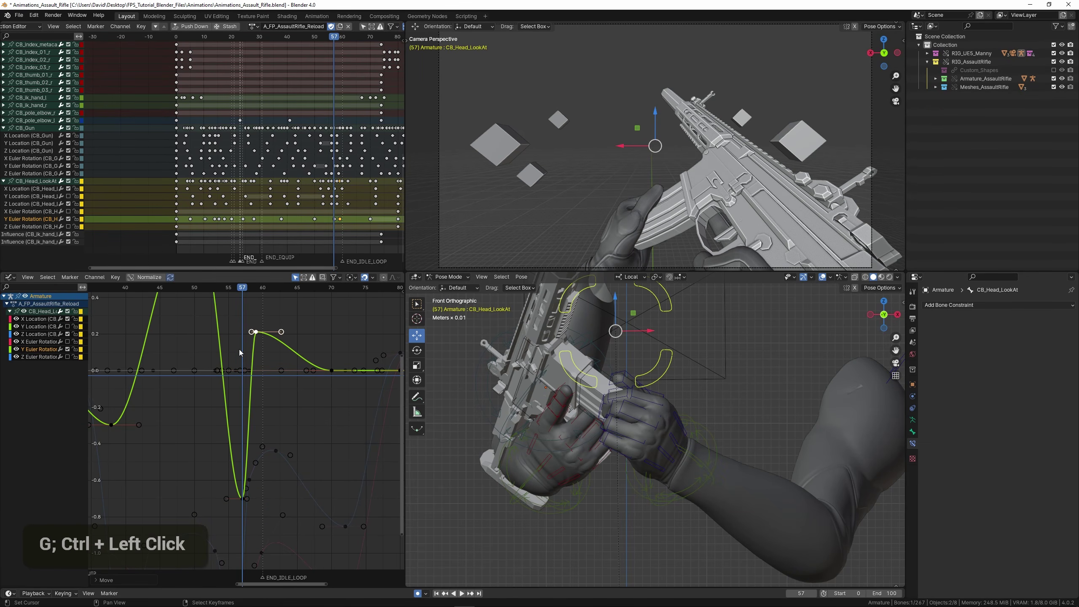
pyautogui.doubleClick(255, 355)
pyautogui.press('g')
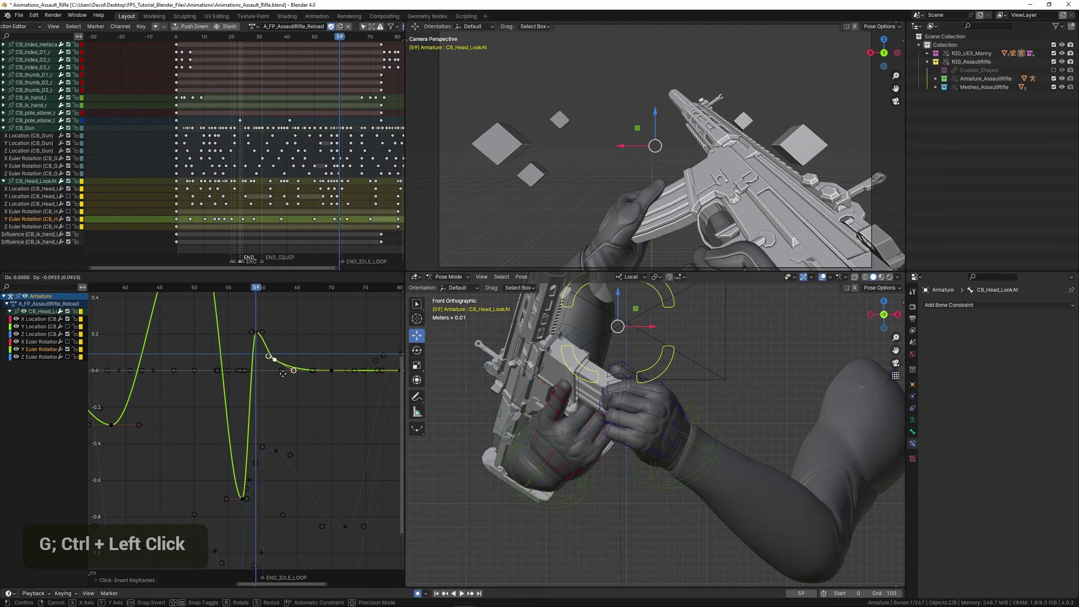
pyautogui.click(309, 382)
pyautogui.scroll(-3, 204, 374)
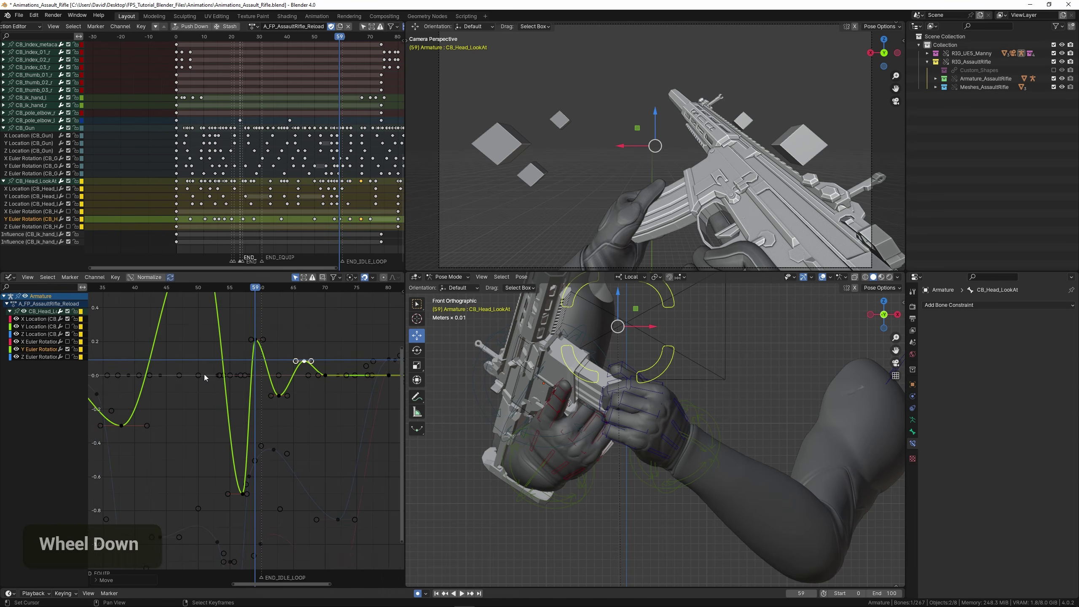
pyautogui.press('space')
pyautogui.press('space')
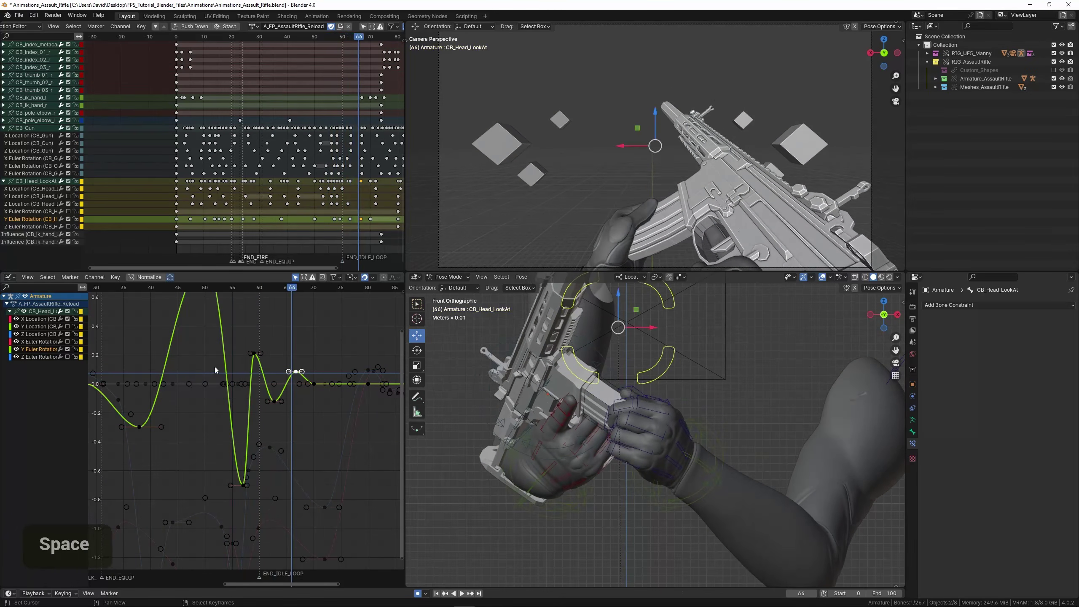
# Play back and scrub the magazine insertion between frames 51 and 66 to review the Y Euler Rotation shake.
pyautogui.keyDown('ctrl'); pyautogui.moveTo(214, 366); pyautogui.dragTo(212, 374, button='middle'); pyautogui.keyUp('ctrl')
pyautogui.rightClick(198, 349)
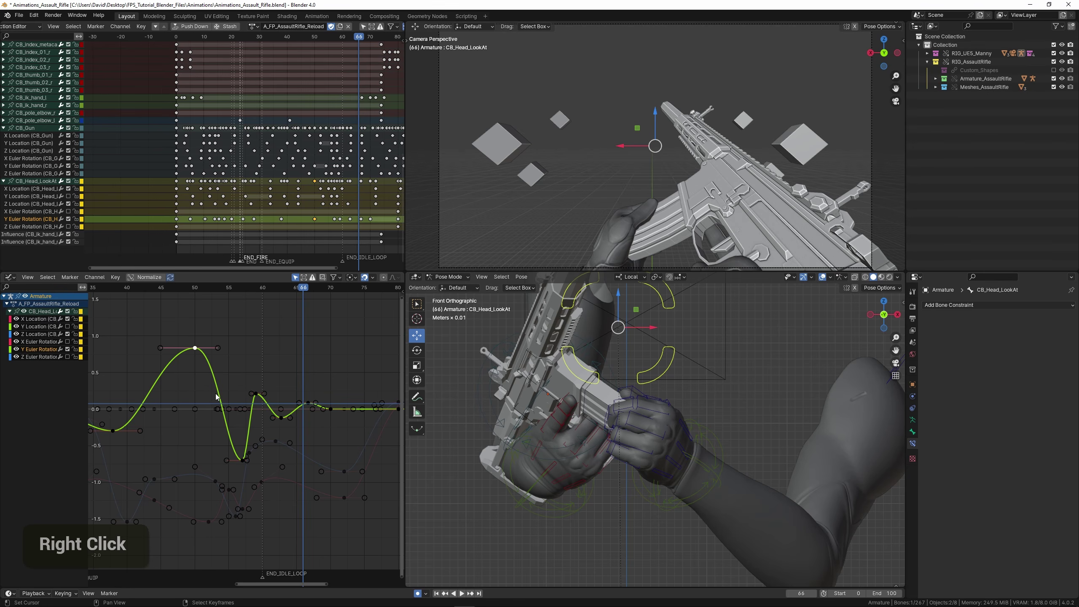
pyautogui.click(177, 381)
pyautogui.click(172, 380)
pyautogui.press('space')
pyautogui.scroll(4, 221, 417)
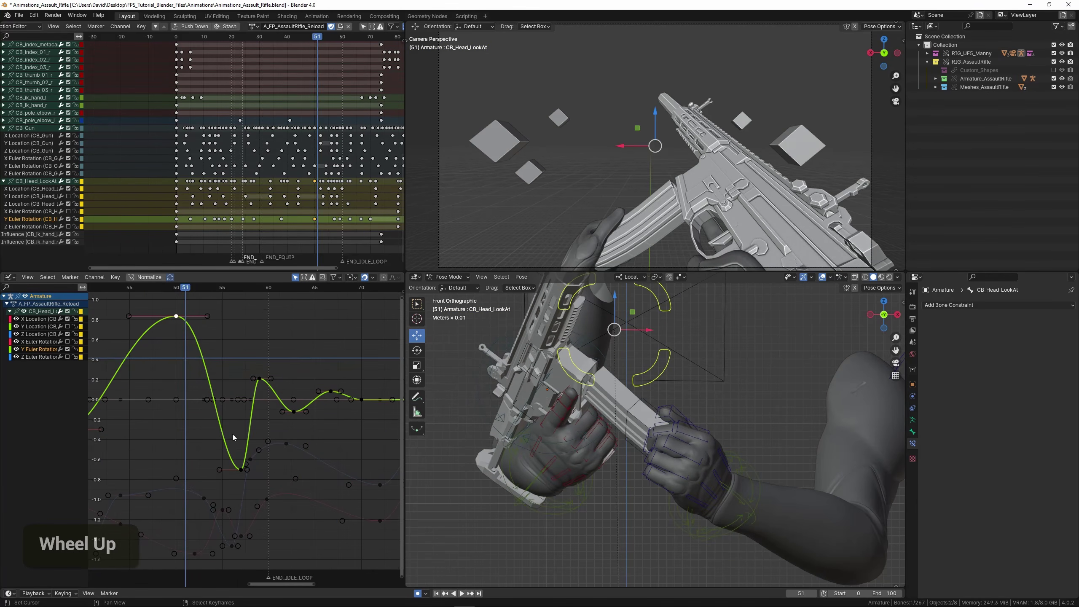
pyautogui.click(243, 437)
pyautogui.moveTo(244, 438); pyautogui.dragTo(257, 437)
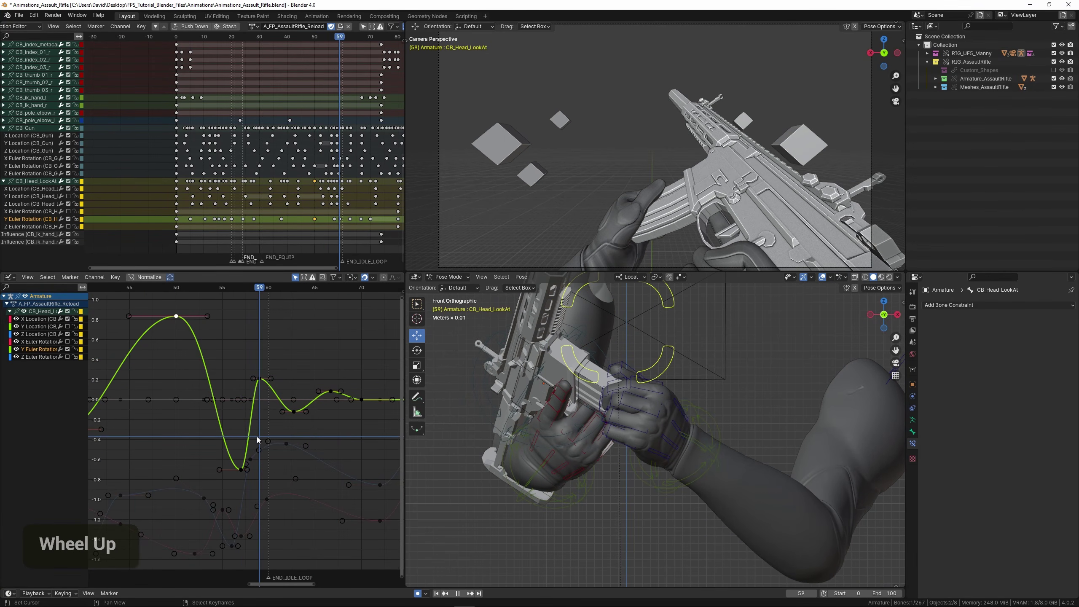
# Raise the frame 59 Y Euler Rotation keyframe to about 1.15 and lower the frame 57 one to about -1.35.
pyautogui.rightClick(259, 382)
pyautogui.keyDown('ctrl'); pyautogui.moveTo(259, 383); pyautogui.dragTo(245, 454, button='middle'); pyautogui.keyUp('ctrl')
pyautogui.press('g')
pyautogui.press('y')
pyautogui.click(260, 402)
pyautogui.press('g')
pyautogui.press('y')
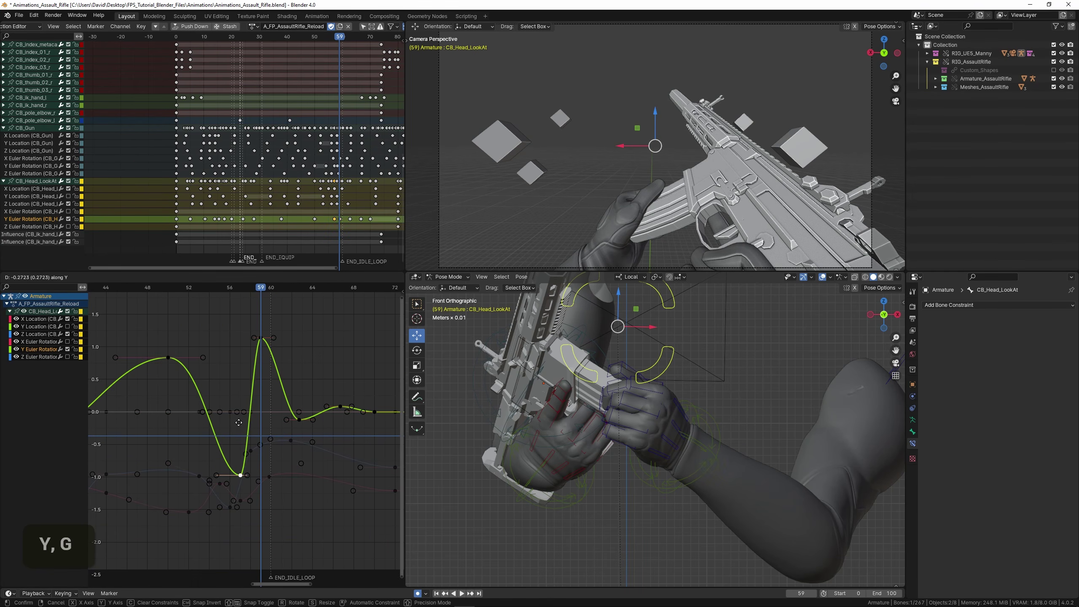
pyautogui.doubleClick(241, 400)
pyautogui.press('Right')
pyautogui.press('Right')
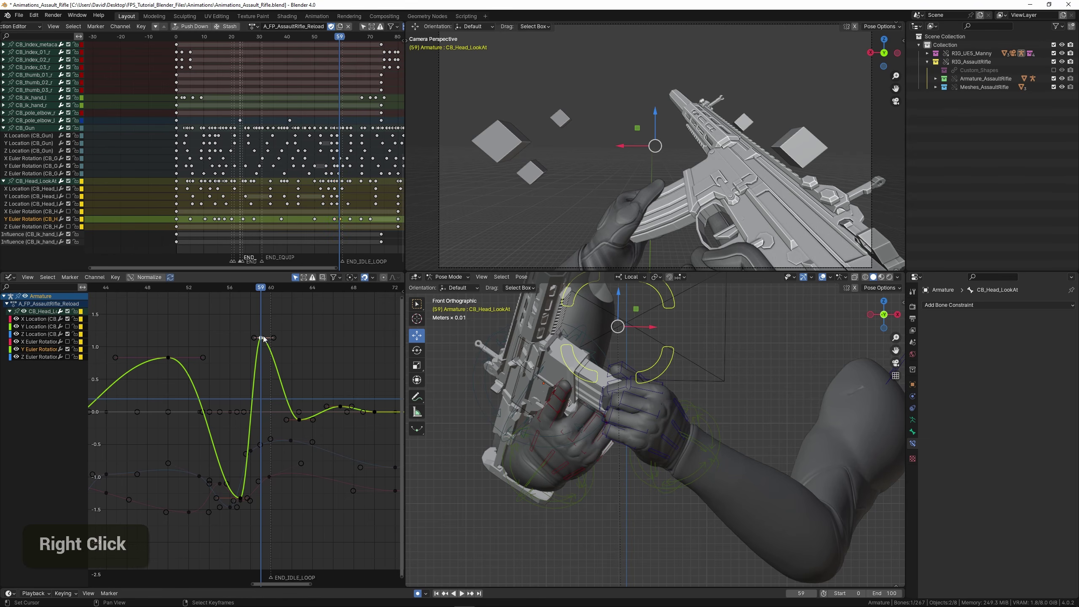
# Try the frame 59 Y Euler Rotation peak at frame 58 in playback, restore it to frame 59 and replay.
pyautogui.press('g')
pyautogui.press('x')
pyautogui.press('space')
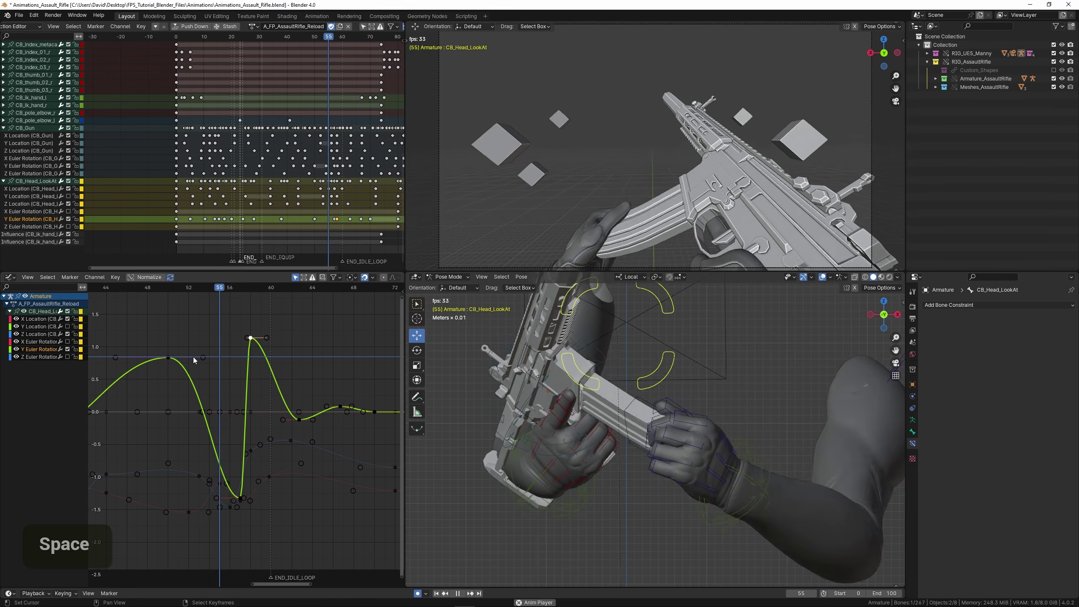
pyautogui.press('space')
pyautogui.press('g')
pyautogui.press('x')
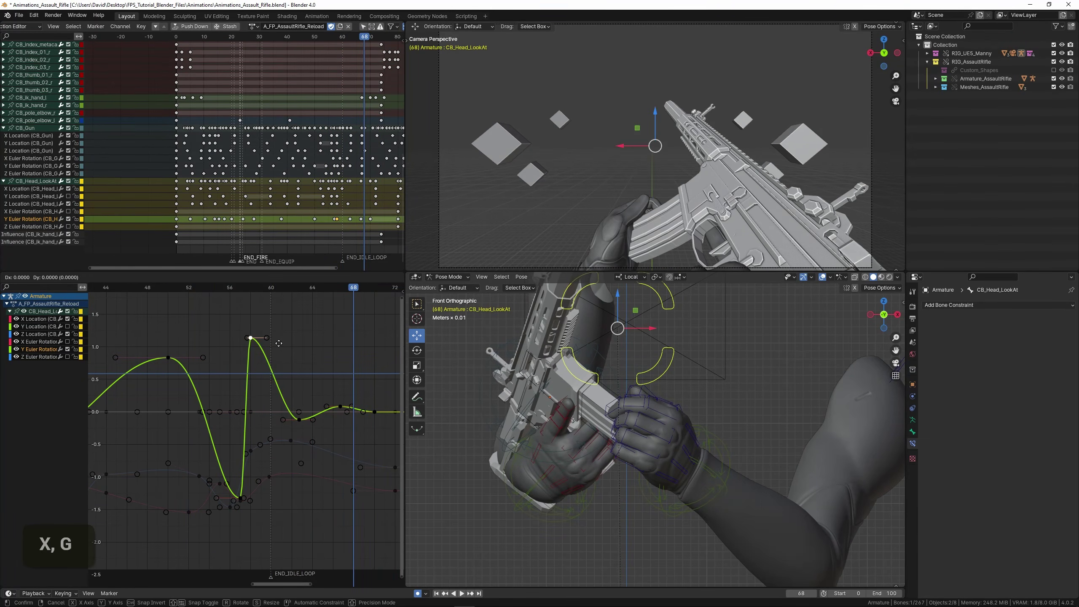
pyautogui.click(287, 340)
pyautogui.click(186, 362)
pyautogui.press('space')
pyautogui.press('space')
pyautogui.click(210, 371)
pyautogui.press('space')
pyautogui.press('space')
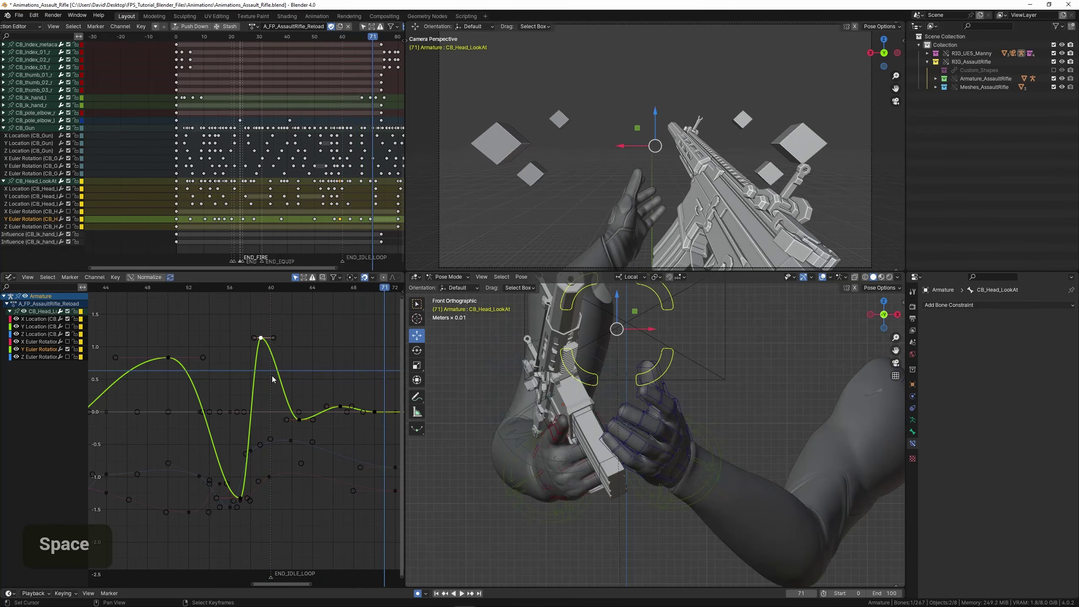
# Move the frame 63 Y Euler Rotation keyframe to about frame 61 at -0.6 and the frame 67 one to about frame 65 at 0.1, tilting its handles.
pyautogui.scroll(3, 290, 404)
pyautogui.rightClick(307, 420)
pyautogui.press('g')
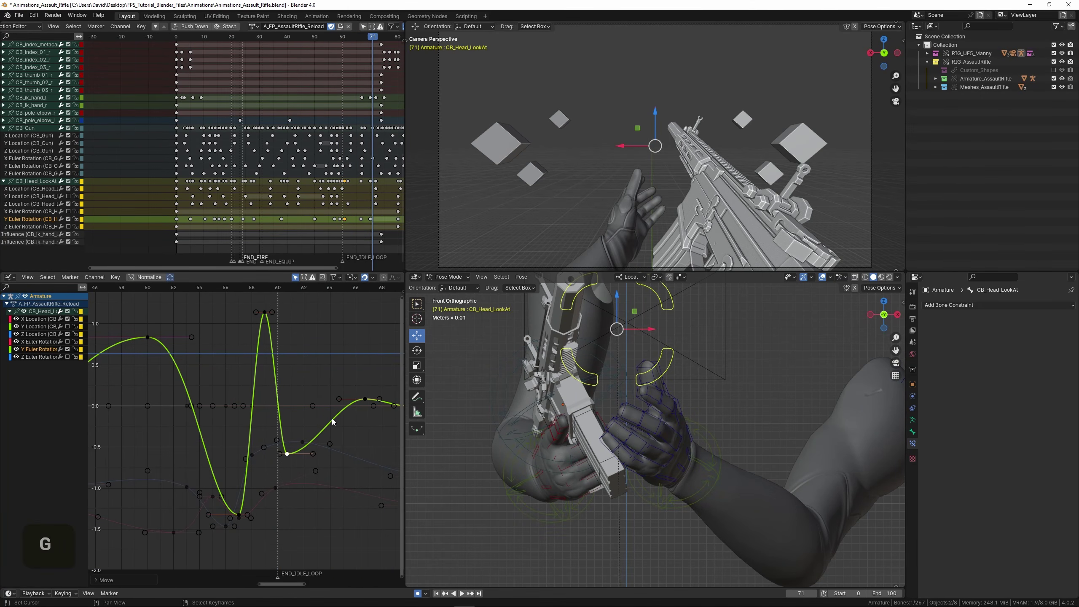
pyautogui.press('g')
pyautogui.click(340, 398)
pyautogui.moveTo(356, 398); pyautogui.dragTo(243, 394, button='middle')
pyautogui.press('r')
pyautogui.click(294, 374)
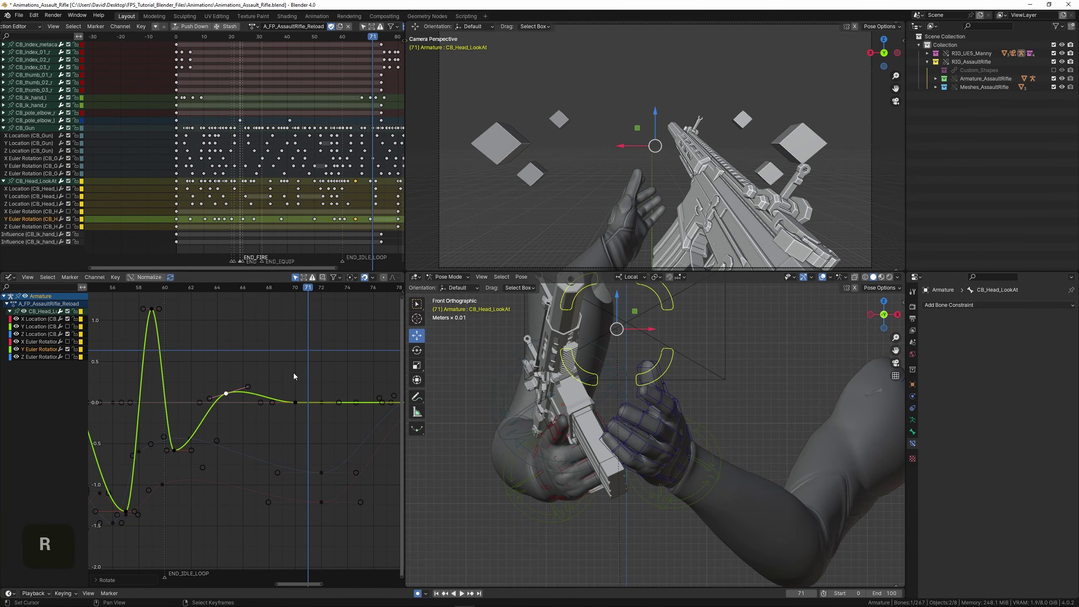
# Duplicate the frame 70 Y Euler Rotation keyframe horizontally to frame 73 and move the original to frame 69 at about -0.12.
pyautogui.hotkey('shift', 'd')
pyautogui.press('x')
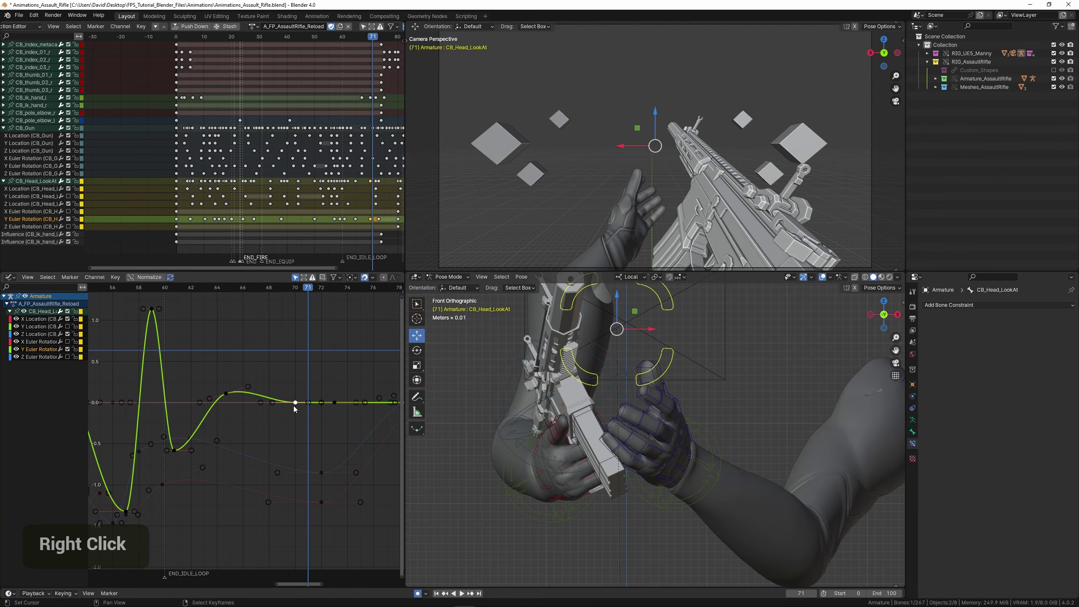
pyautogui.press('g')
pyautogui.click(329, 411)
pyautogui.scroll(-7, 148, 408)
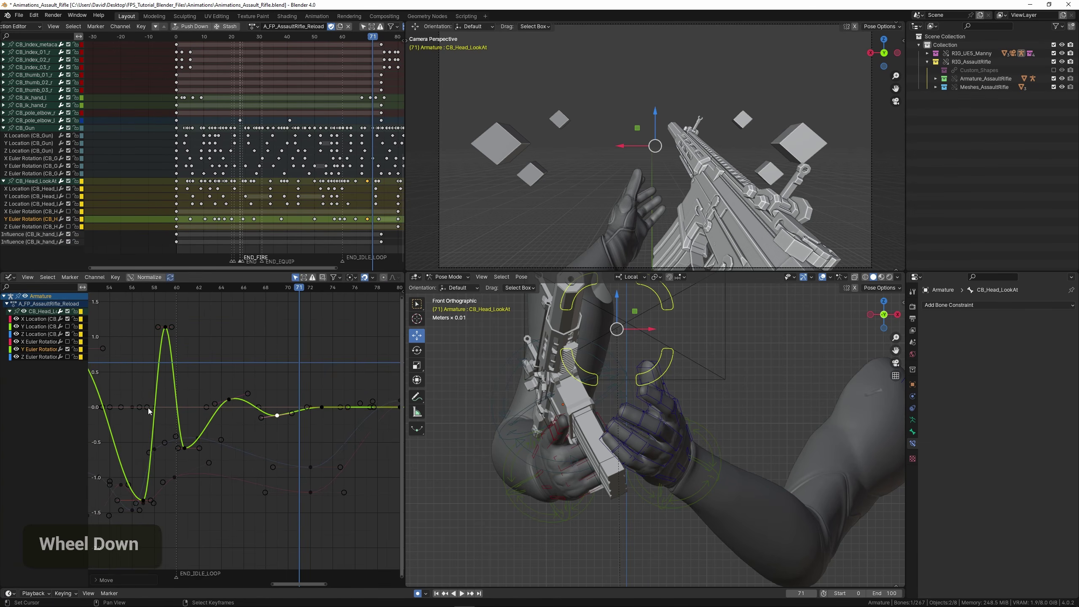
# Replay the reload from around frame 50 several times to examine the tapering Y Euler Rotation shake.
pyautogui.click(138, 406)
pyautogui.press('space')
pyautogui.moveTo(138, 406); pyautogui.dragTo(200, 399, button='middle')
pyautogui.click(147, 386)
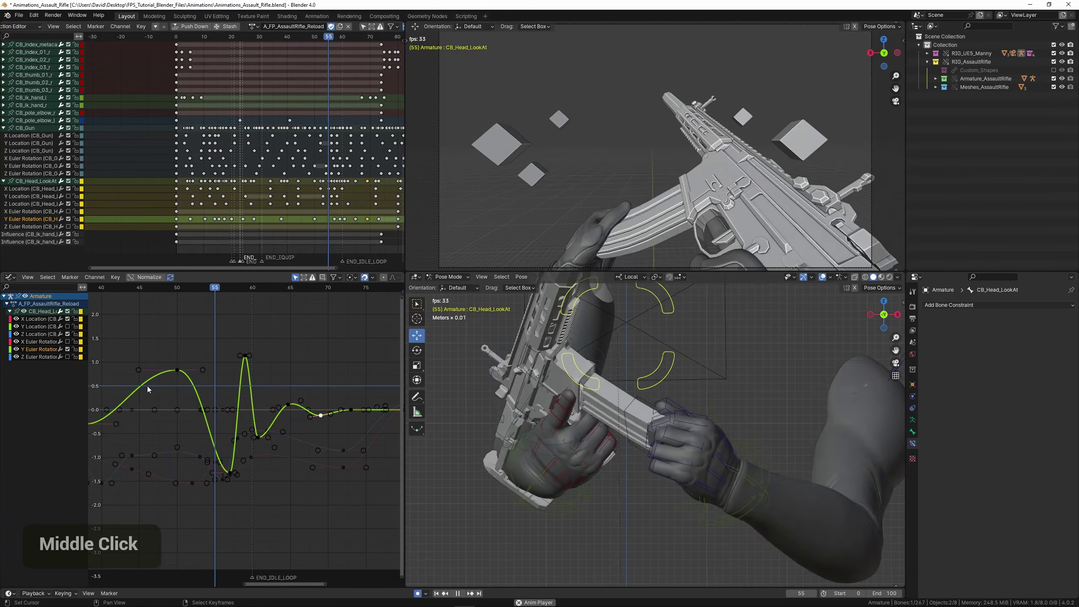
pyautogui.click(147, 387)
pyautogui.click(150, 386)
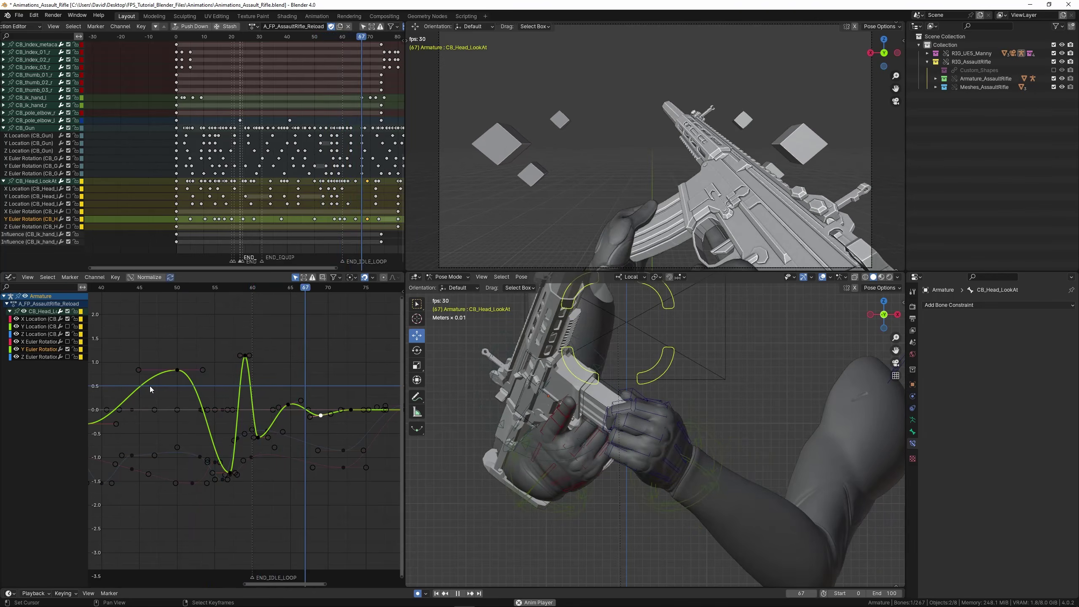
pyautogui.scroll(-2, 219, 387)
pyautogui.scroll(-1, 219, 388)
pyautogui.click(196, 381)
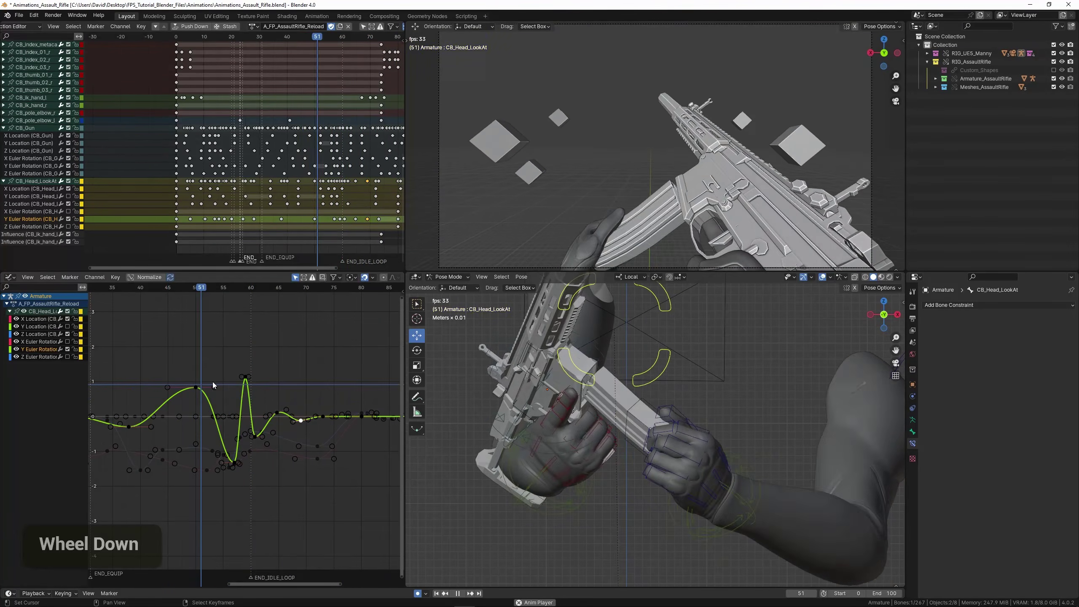
pyautogui.click(232, 381)
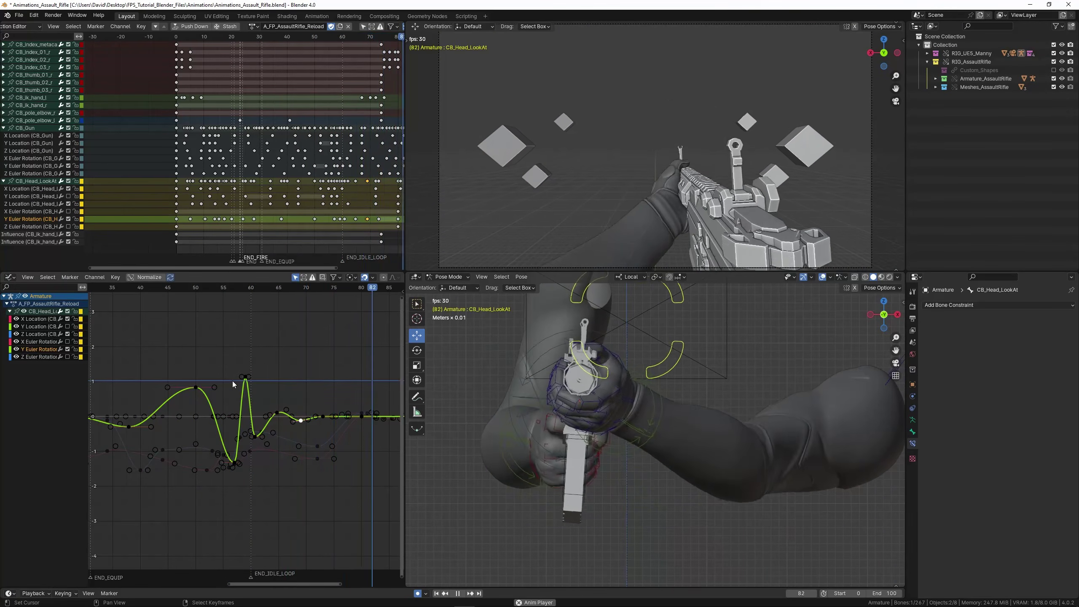
# End the playback review and save the animation file.
pyautogui.click(231, 381)
pyautogui.press('space')
pyautogui.moveTo(304, 385); pyautogui.dragTo(299, 385, button='middle')
pyautogui.hotkey('ctrl', 's')
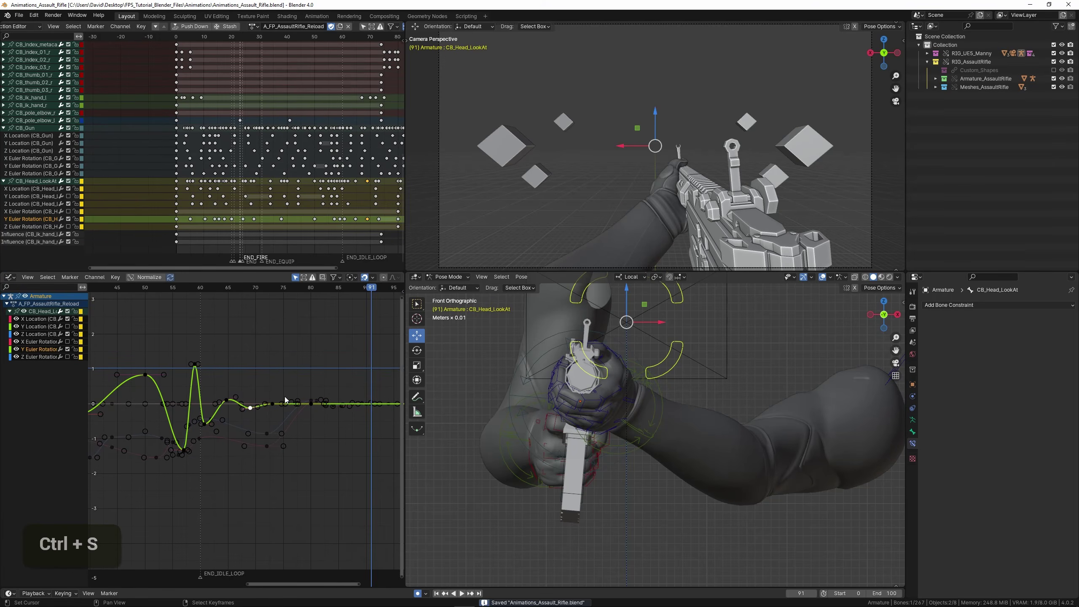
# Duplicate the frame 73 Y Euler Rotation keyframe horizontally to frame 80, and copy that one on to about frame 93.
pyautogui.scroll(3, 268, 355)
pyautogui.scroll(-1, 221, 423)
pyautogui.scroll(2, 229, 424)
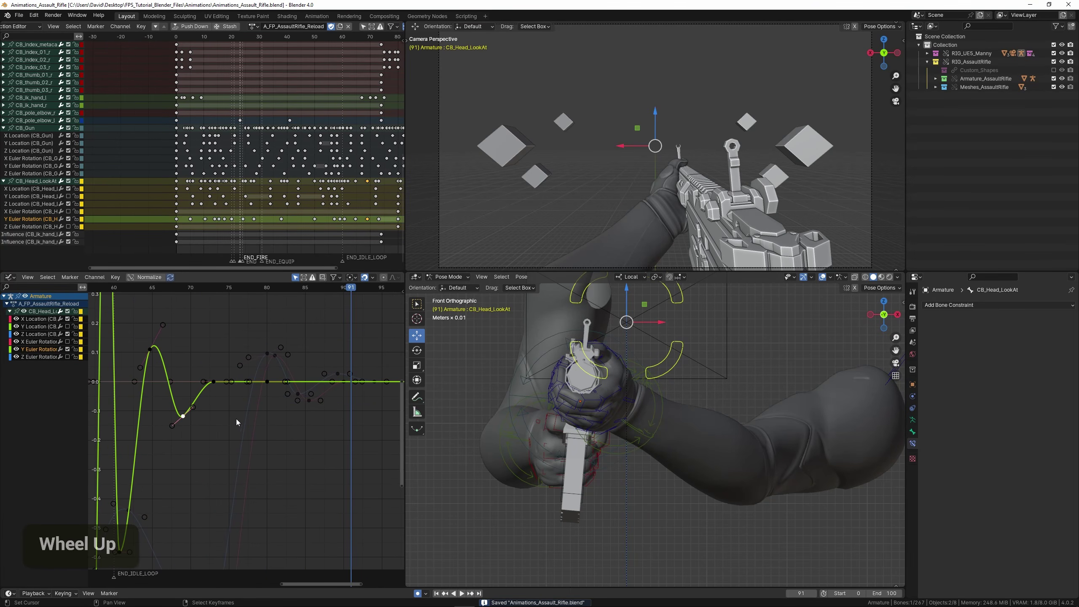
pyautogui.scroll(1, 215, 397)
pyautogui.hotkey('shift', 'd')
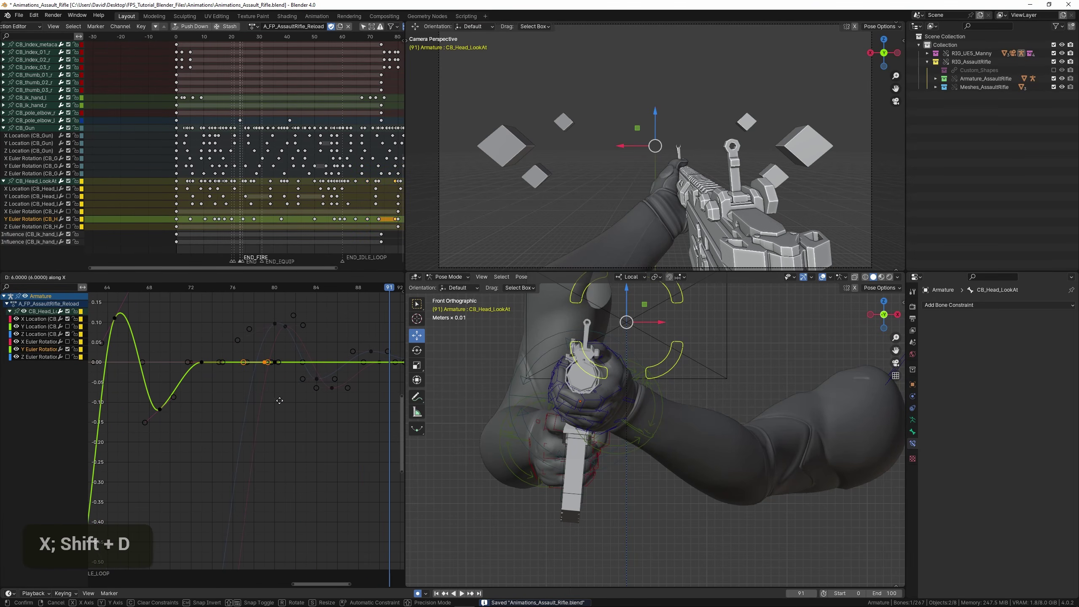
pyautogui.moveTo(285, 406); pyautogui.dragTo(244, 436, button='middle')
pyautogui.moveTo(201, 405); pyautogui.dragTo(234, 410)
pyautogui.scroll(-1, 224, 416)
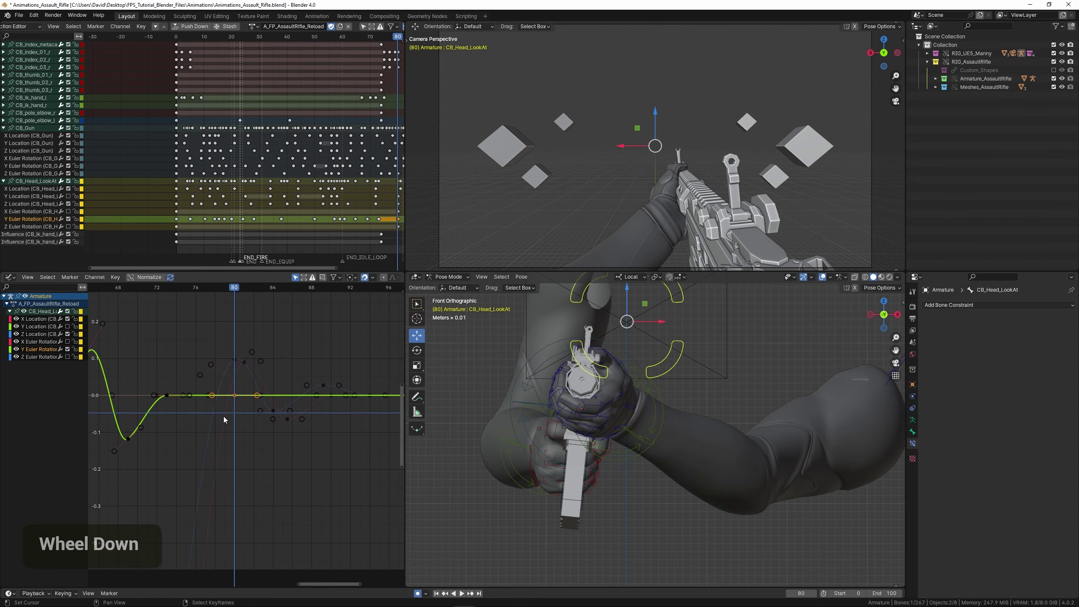
pyautogui.hotkey('shift', 'd')
pyautogui.press('x')
pyautogui.rightClick(236, 400)
pyautogui.moveTo(236, 399); pyautogui.dragTo(250, 402, button='middle')
# Scrub to frame 75 and move the frame 73 Y Euler Rotation keyframe there at about 0.1.
pyautogui.moveTo(167, 387); pyautogui.dragTo(220, 390)
pyautogui.scroll(1, 226, 392)
pyautogui.keyDown('ctrl'); pyautogui.moveTo(223, 402); pyautogui.dragTo(224, 412, button='middle'); pyautogui.keyUp('ctrl')
pyautogui.moveTo(158, 392); pyautogui.dragTo(196, 395)
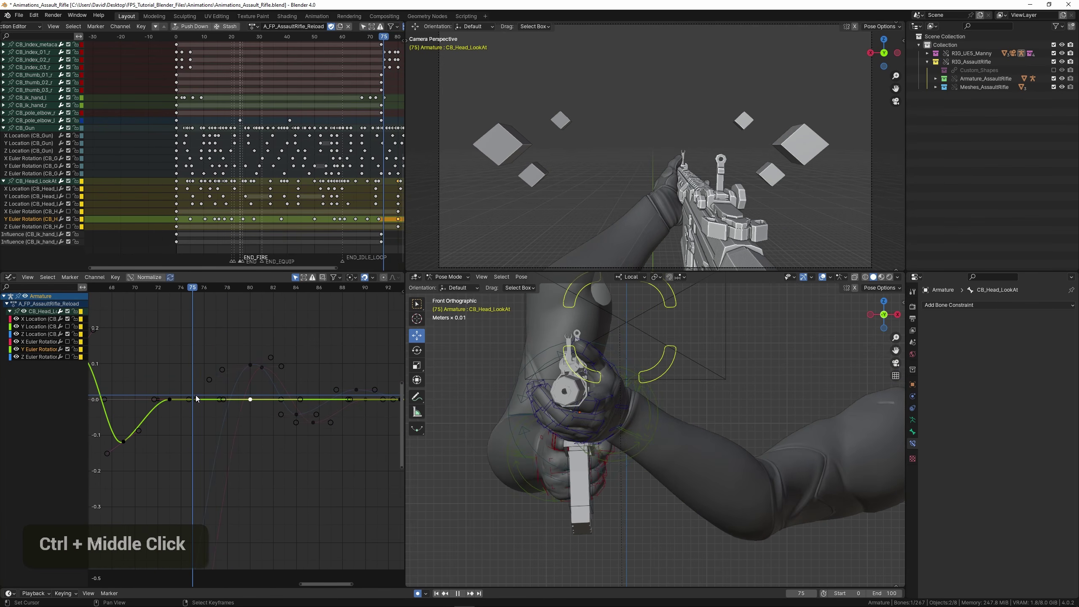
pyautogui.rightClick(170, 400)
pyautogui.press('g')
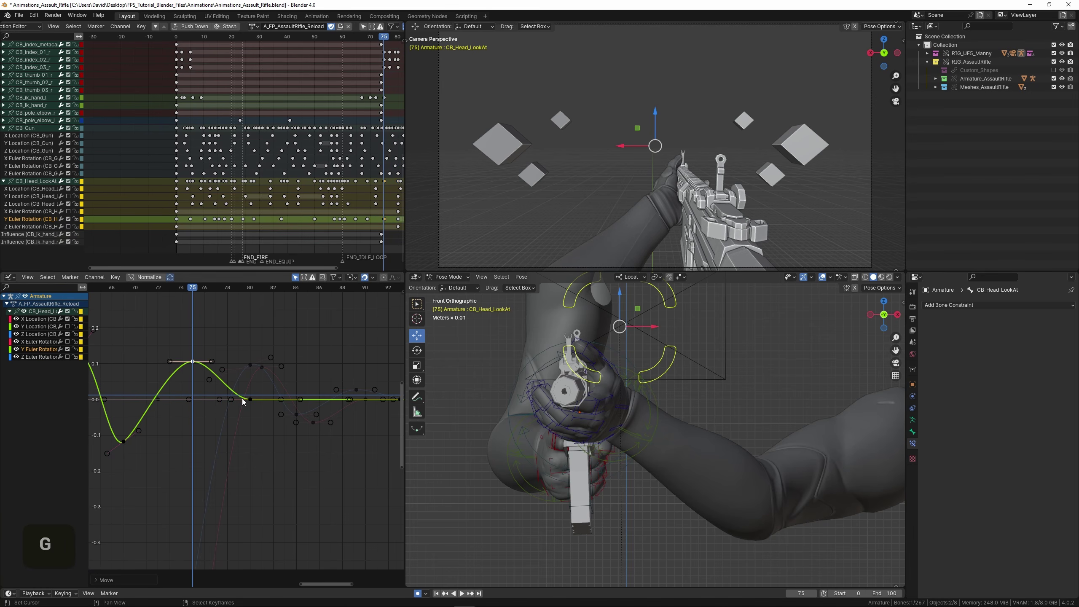
# Duplicate the frame 80 Y Euler Rotation keyframe to frame 86 and move the original to frame 79 at about -1.05.
pyautogui.rightClick(250, 399)
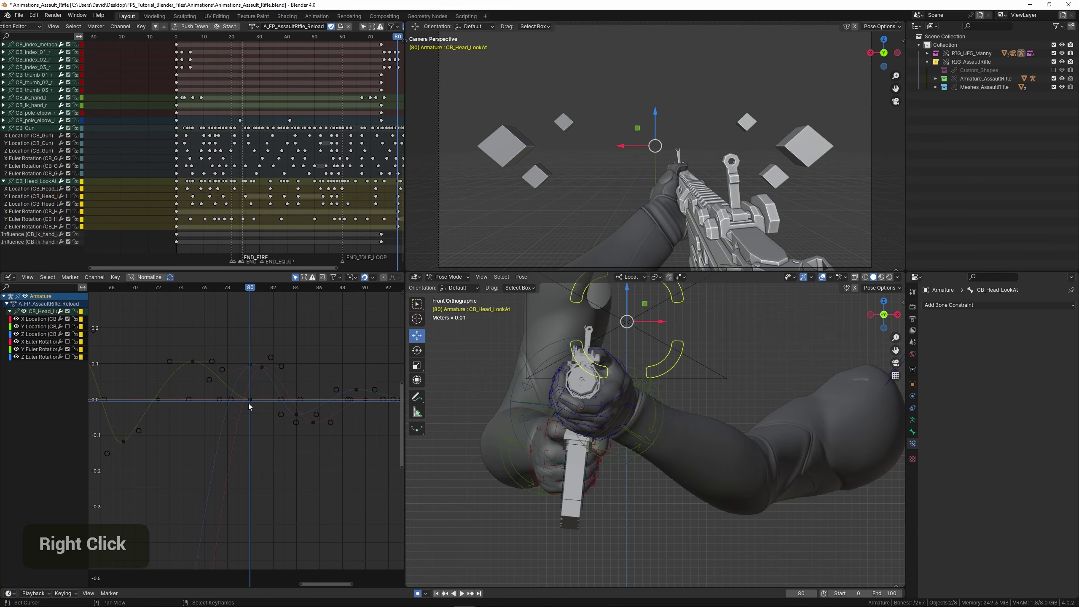
pyautogui.hotkey('shift', 'd')
pyautogui.press('x')
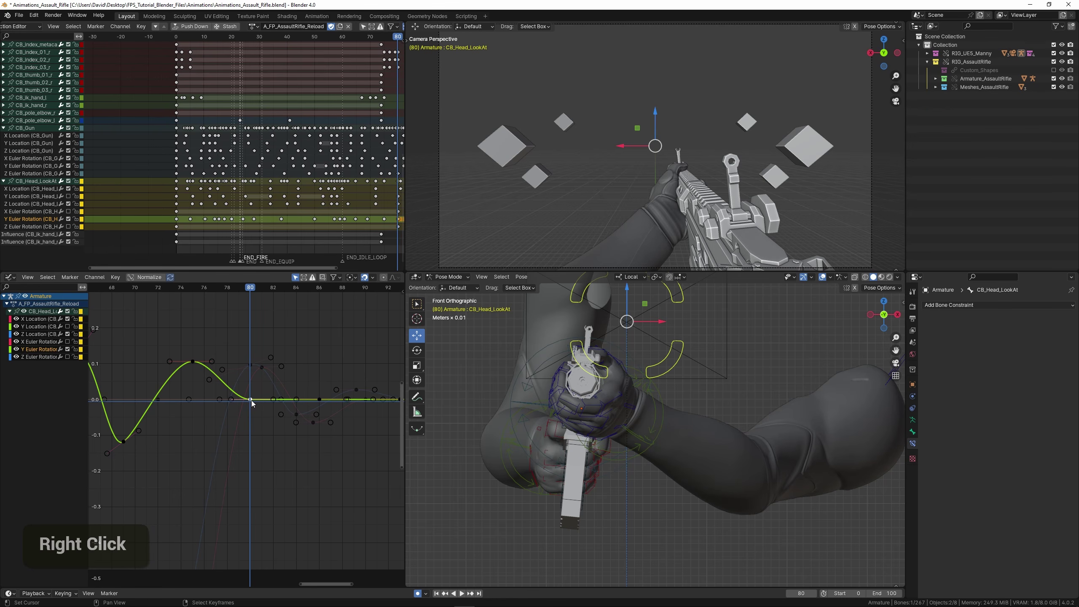
pyautogui.press('g')
pyautogui.moveTo(260, 410); pyautogui.dragTo(258, 378, button='middle')
pyautogui.keyDown('ctrl'); pyautogui.moveTo(258, 377); pyautogui.dragTo(258, 408, button='middle'); pyautogui.keyUp('ctrl')
pyautogui.press('g')
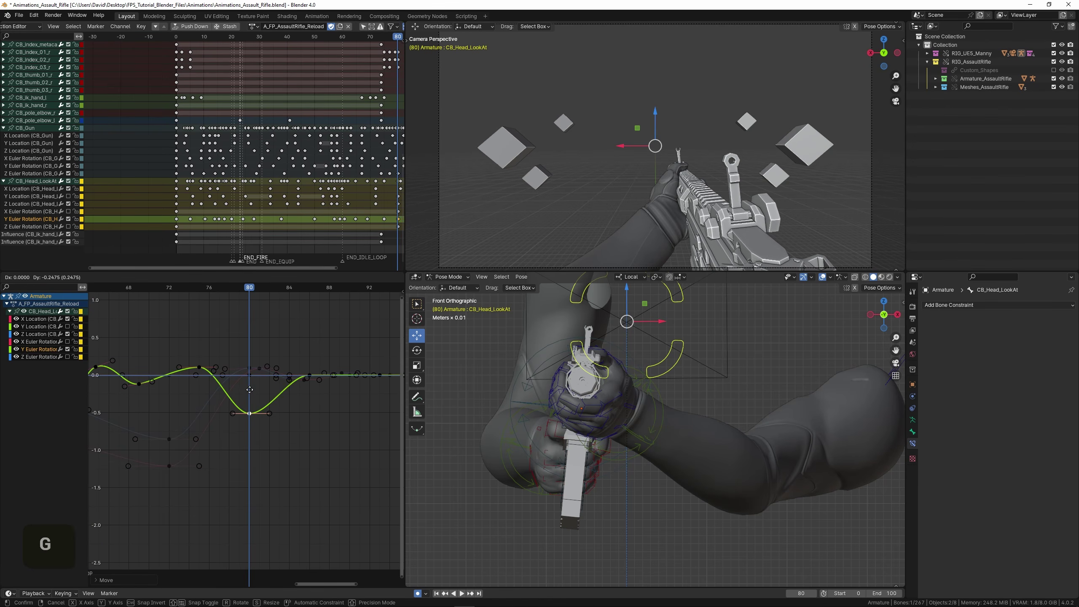
pyautogui.click(248, 431)
# Insert Y Euler Rotation keyframes at frame 81 near 0.7 and about frame 83 near -0.3.
pyautogui.press('g')
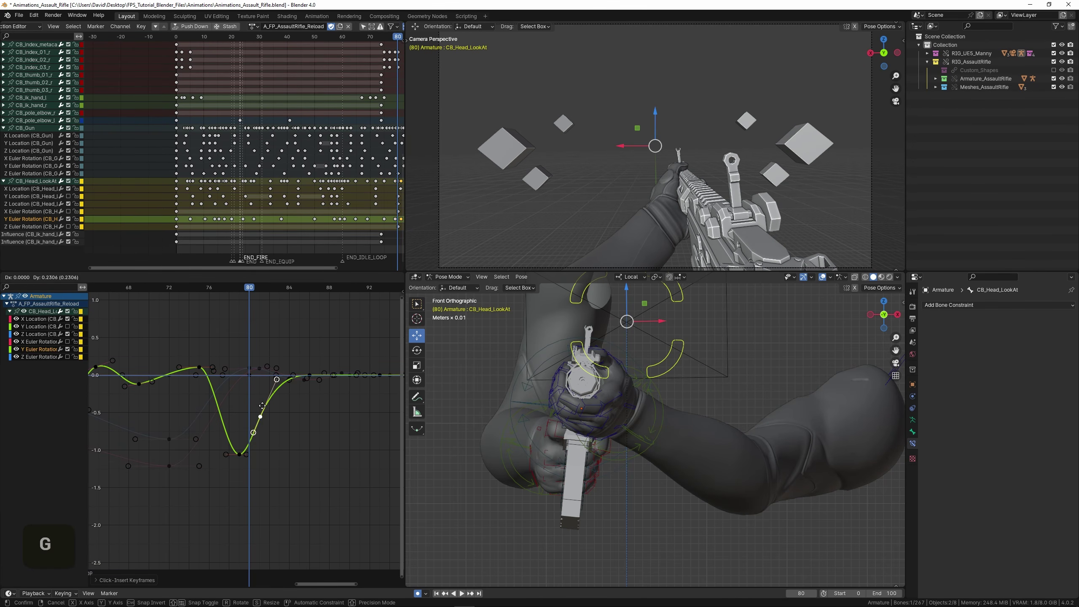
pyautogui.click(262, 321)
pyautogui.keyDown('ctrl'); pyautogui.click(283, 345); pyautogui.keyUp('ctrl')
pyautogui.press('g')
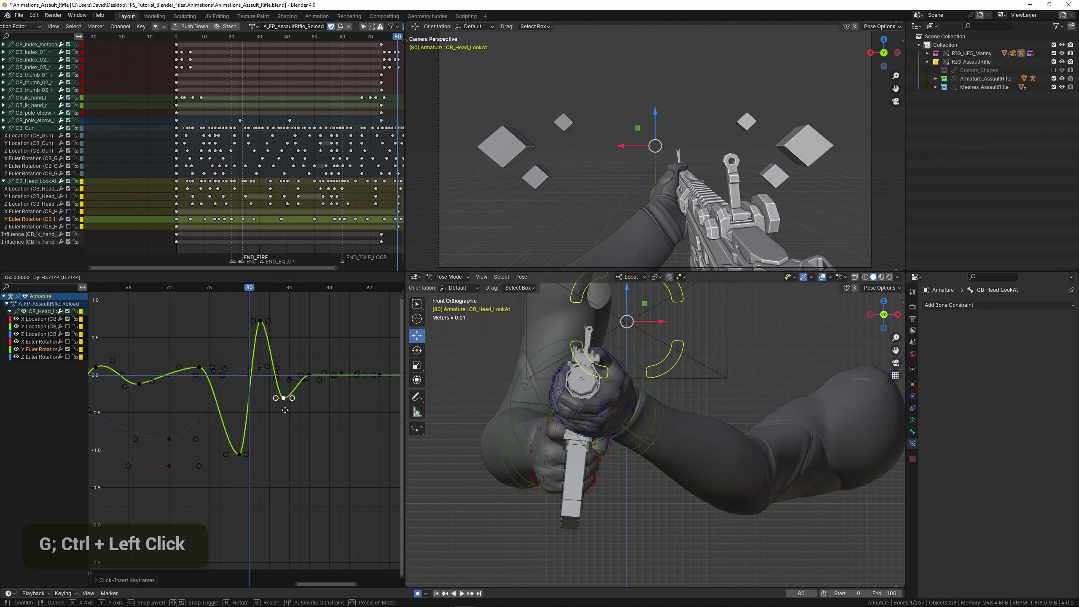
pyautogui.click(284, 410)
# Play back and shift the Y Euler Rotation keyframes at frames 79, 81 and about 83 one frame earlier.
pyautogui.press('space')
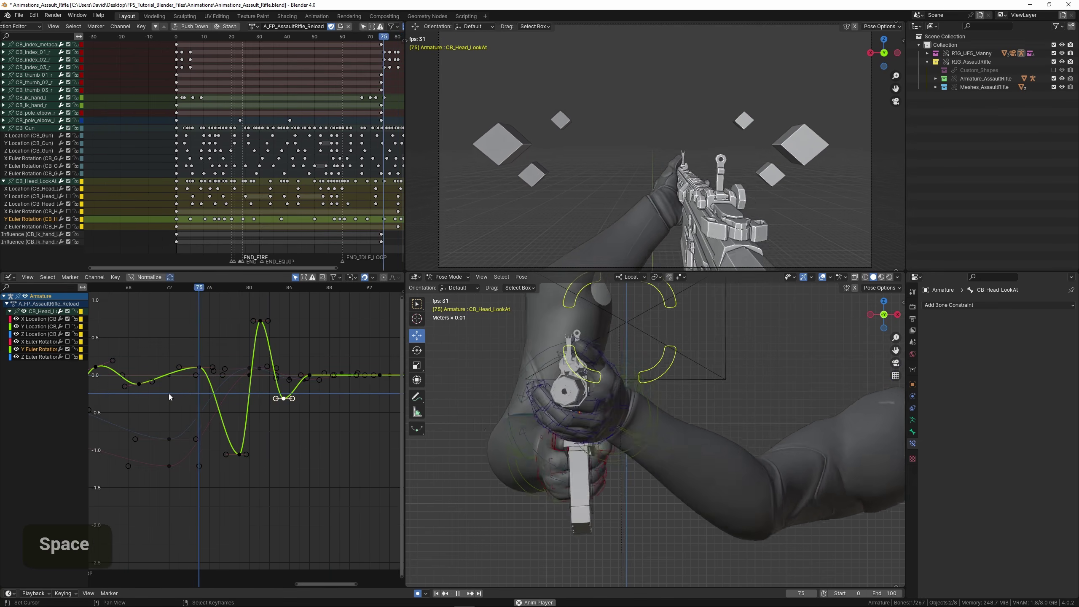
pyautogui.press('space')
pyautogui.keyDown('ctrl'); pyautogui.moveTo(207, 396); pyautogui.dragTo(262, 387, button='middle'); pyautogui.keyUp('ctrl')
pyautogui.scroll(2, 260, 321)
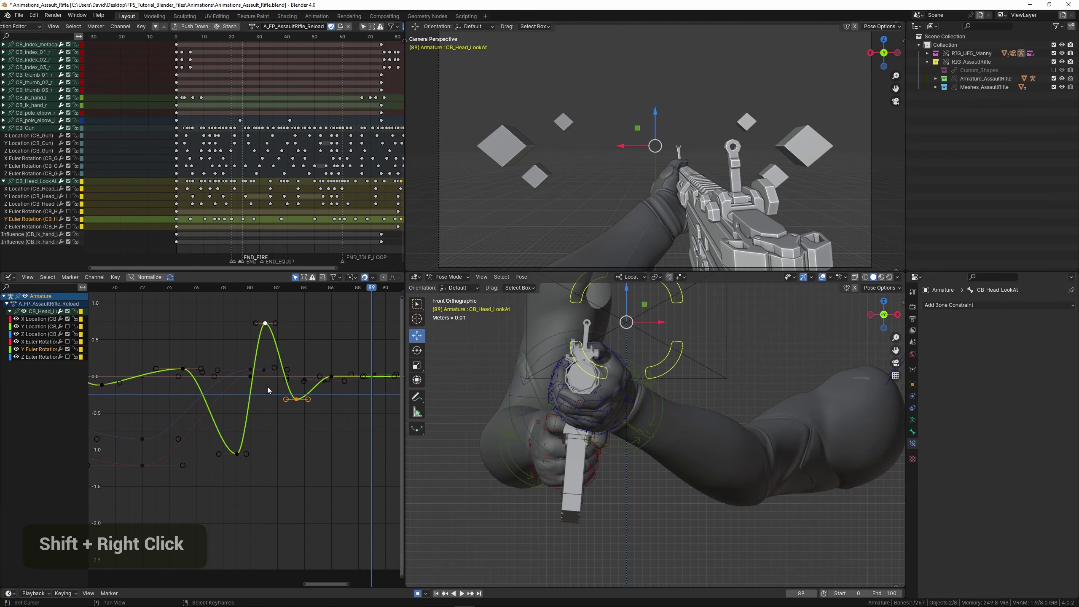
pyautogui.press('g')
pyautogui.press('x')
pyautogui.keyDown('shift'); pyautogui.rightClick(236, 458); pyautogui.keyUp('shift')
pyautogui.press('g')
pyautogui.press('x')
pyautogui.click(265, 421)
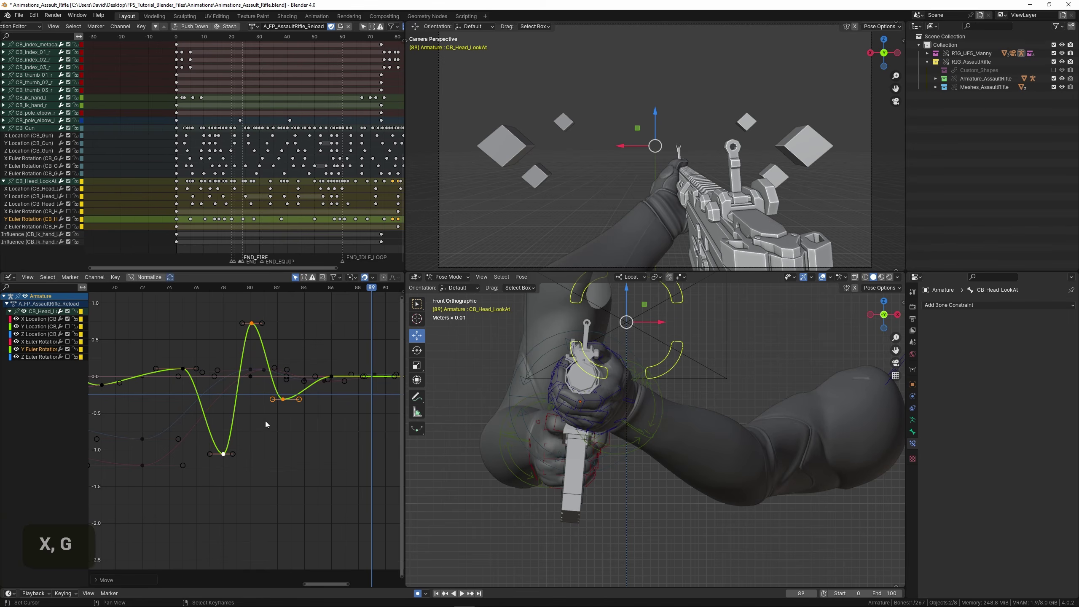
# Play back, then move the frame 80 Y Euler Rotation peak to frame 81 and the following trough to about frame 84.
pyautogui.press('space')
pyautogui.scroll(-3, 164, 386)
pyautogui.click(153, 377)
pyautogui.press('space')
pyautogui.scroll(3, 184, 397)
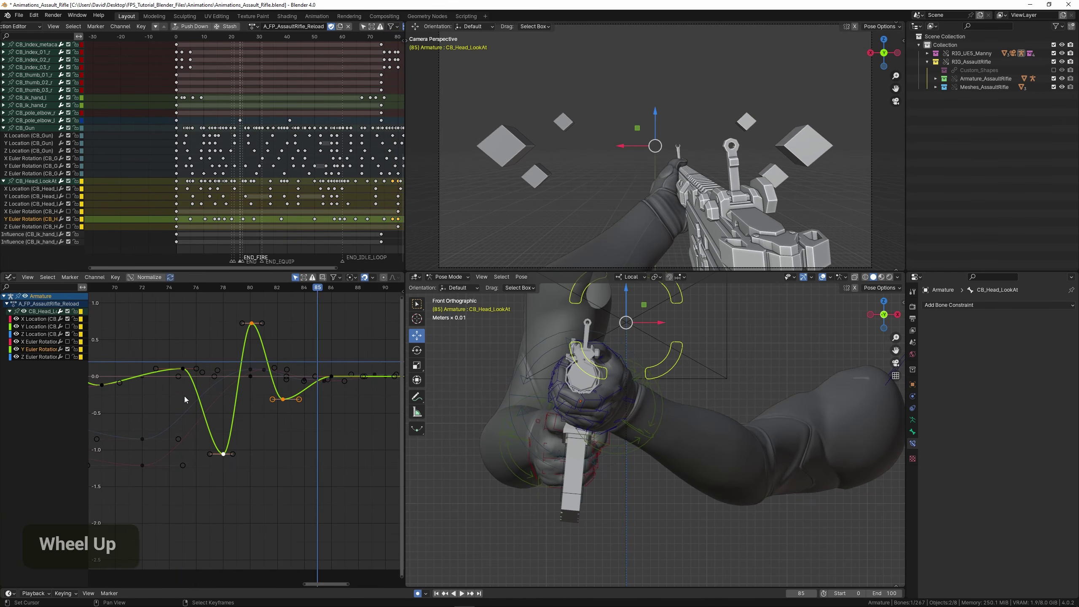
pyautogui.rightClick(282, 401)
pyautogui.press('g')
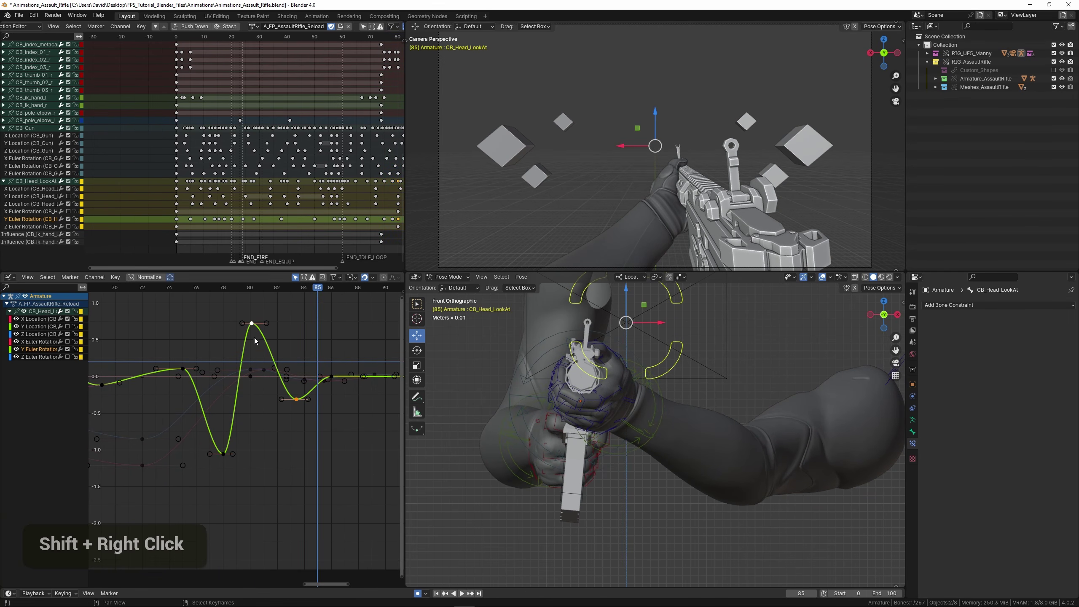
pyautogui.press('g')
pyautogui.press('x')
pyautogui.doubleClick(267, 340)
# Replay the ending, move the frame 86 Y Euler Rotation keyframe to frame 88 and duplicate it horizontally.
pyautogui.press('space')
pyautogui.scroll(-2, 185, 387)
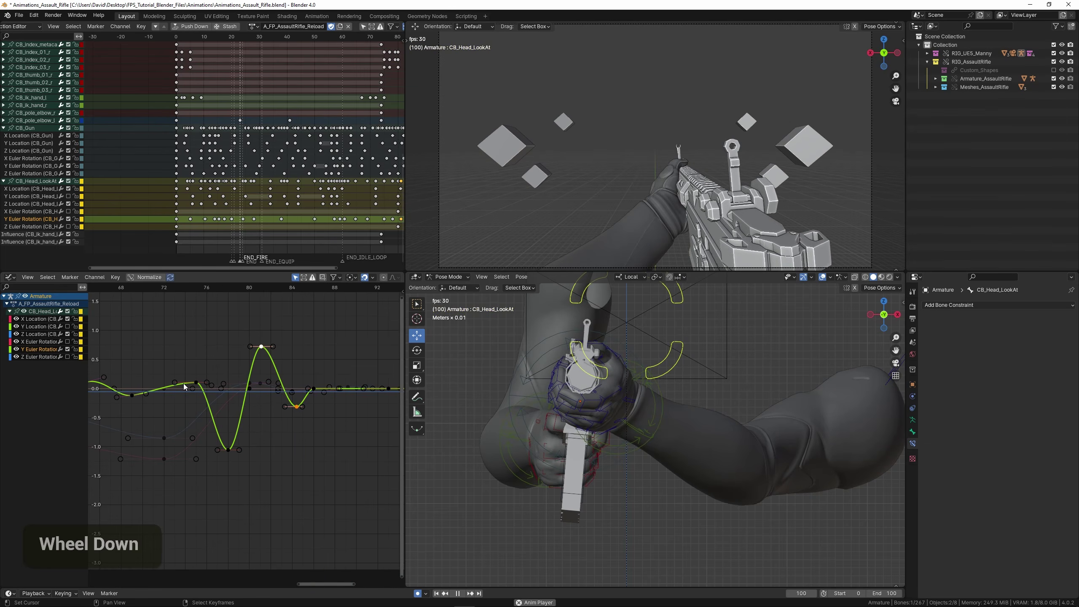
pyautogui.click(184, 384)
pyautogui.scroll(2, 312, 404)
pyautogui.press('space')
pyautogui.moveTo(311, 405); pyautogui.dragTo(322, 398, button='middle')
pyautogui.scroll(1, 284, 388)
pyautogui.press('g')
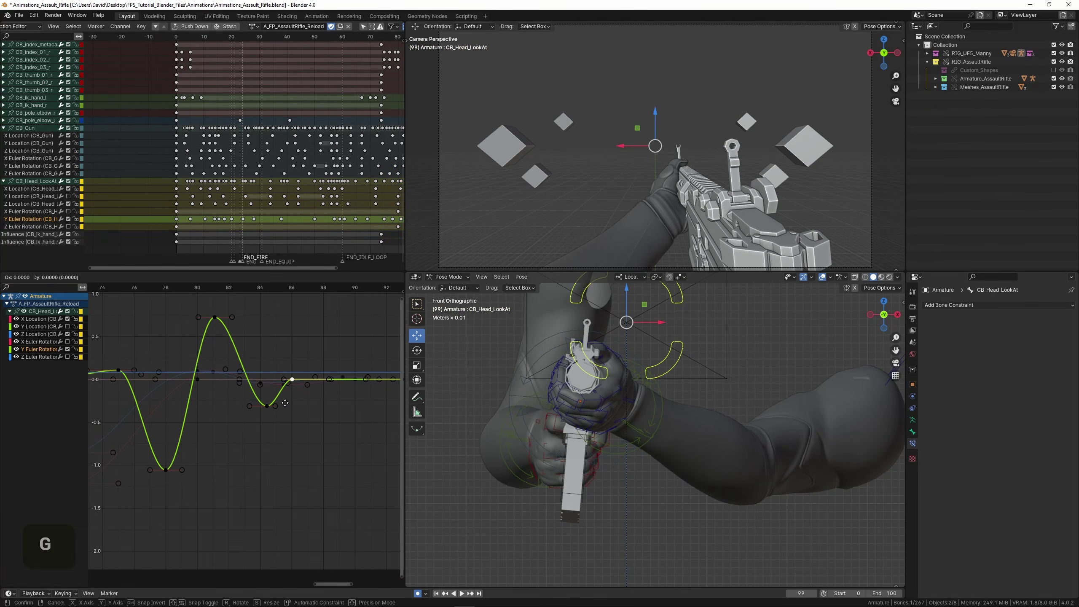
pyautogui.click(317, 408)
pyautogui.hotkey('shift', 'd')
pyautogui.press('x')
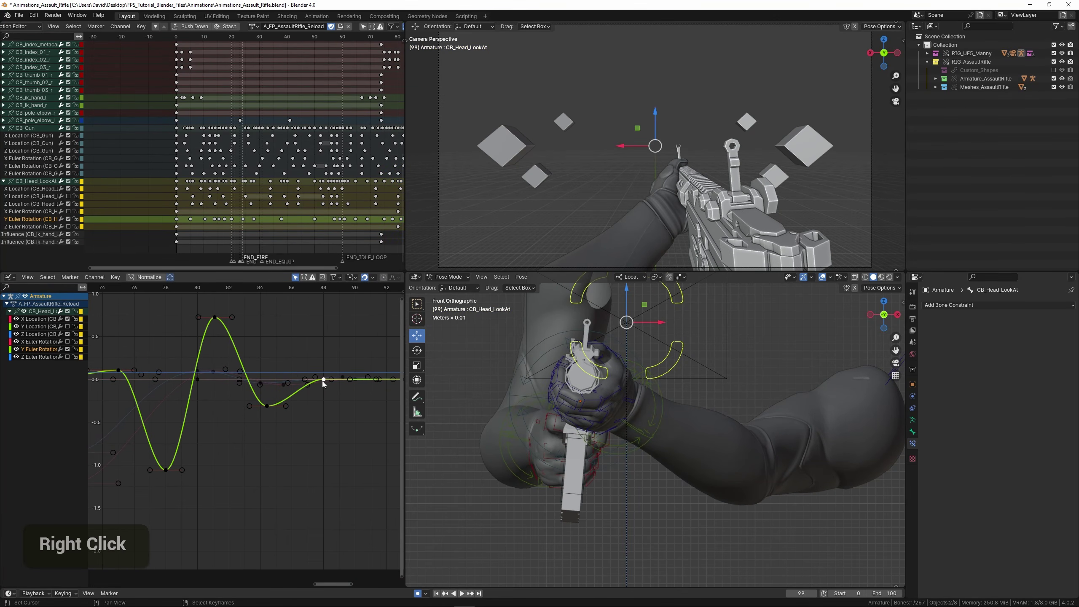
# Raise the frame 88 Y Euler Rotation keyframe to about 0.1, tilt its handles and start playback.
pyautogui.press('g')
pyautogui.press('r')
pyautogui.click(329, 410)
pyautogui.moveTo(329, 409); pyautogui.dragTo(286, 411, button='middle')
pyautogui.press('g')
pyautogui.press('space')
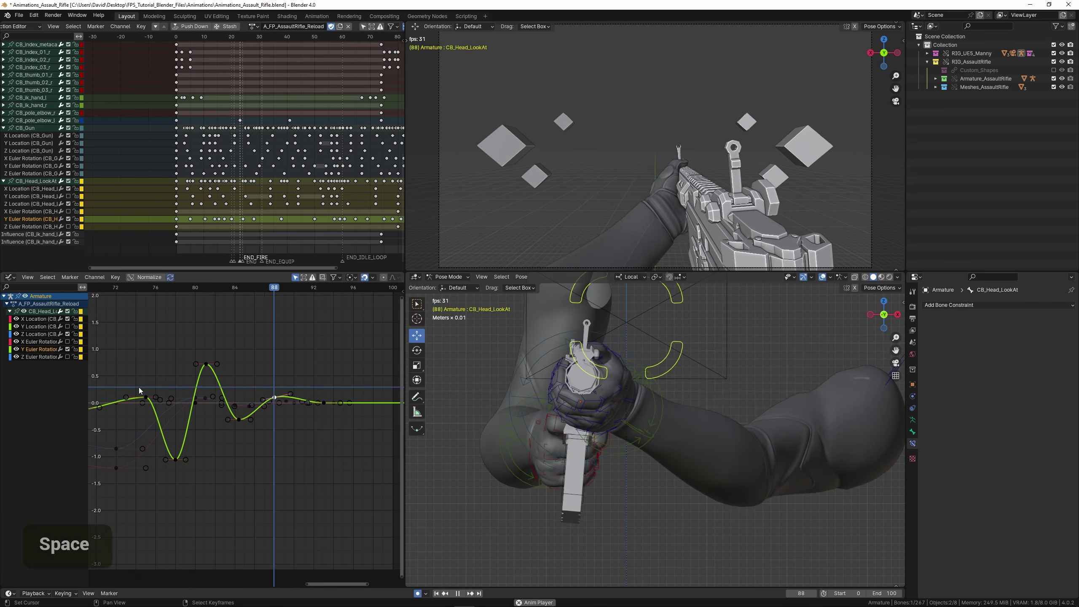
# Scale down the Y Euler Rotation keyframes at frames 78, 81 and 84 vertically, bringing the peak to about 0.45 and the deepest trough to -0.8.
pyautogui.scroll(3, 240, 420)
pyautogui.rightClick(239, 420)
pyautogui.keyDown('shift'); pyautogui.rightClick(206, 364); pyautogui.keyUp('shift')
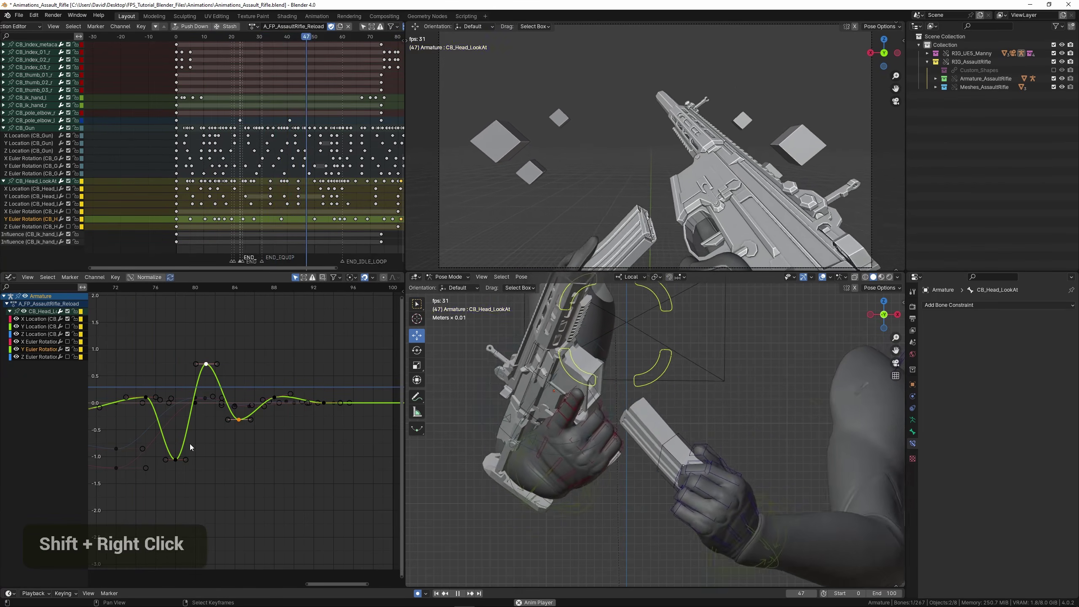
pyautogui.keyDown('shift'); pyautogui.rightClick(176, 460); pyautogui.keyUp('shift')
pyautogui.press('s')
pyautogui.press('y')
pyautogui.doubleClick(245, 354)
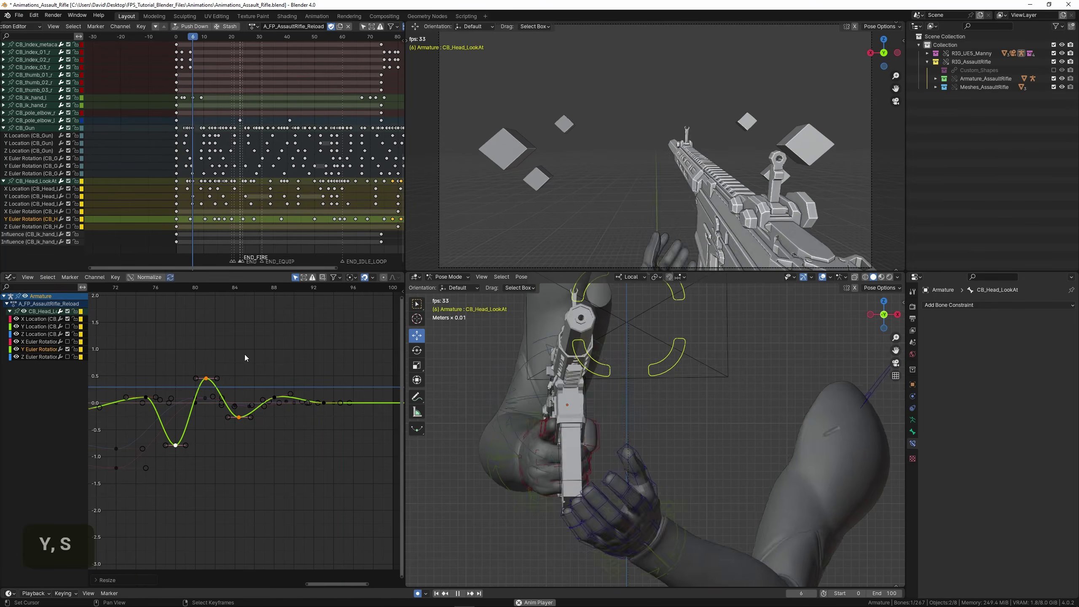
# Save the file and review the softened camera shake in the maximized camera view.
pyautogui.scroll(-2, 128, 374)
pyautogui.middleClick(249, 375)
pyautogui.hotkey('ctrl', 's')
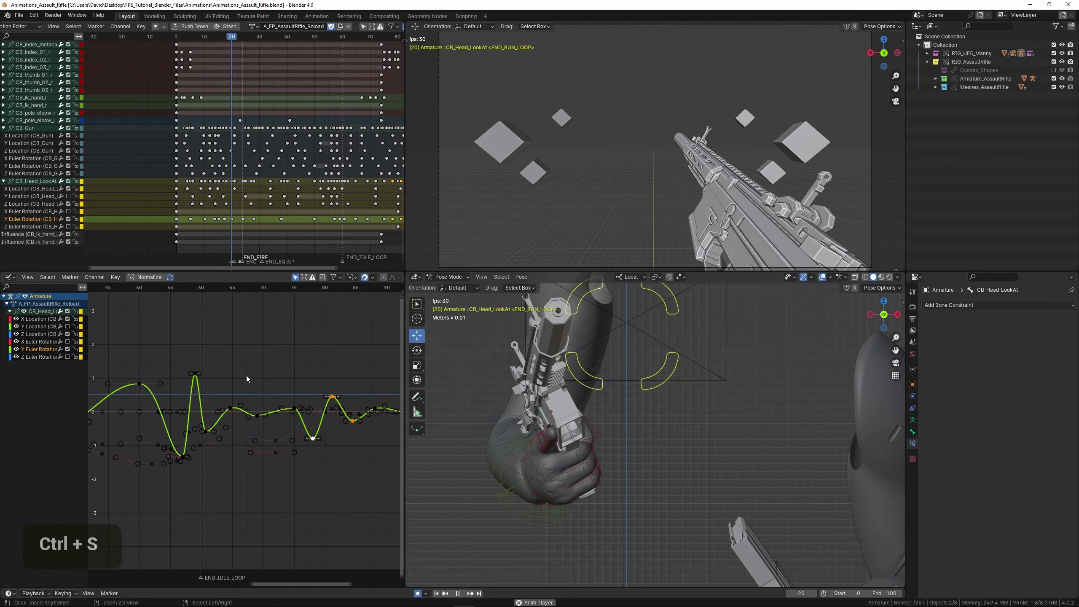
pyautogui.hotkey('ctrl', 'space')
pyautogui.hotkey('ctrl', 's')
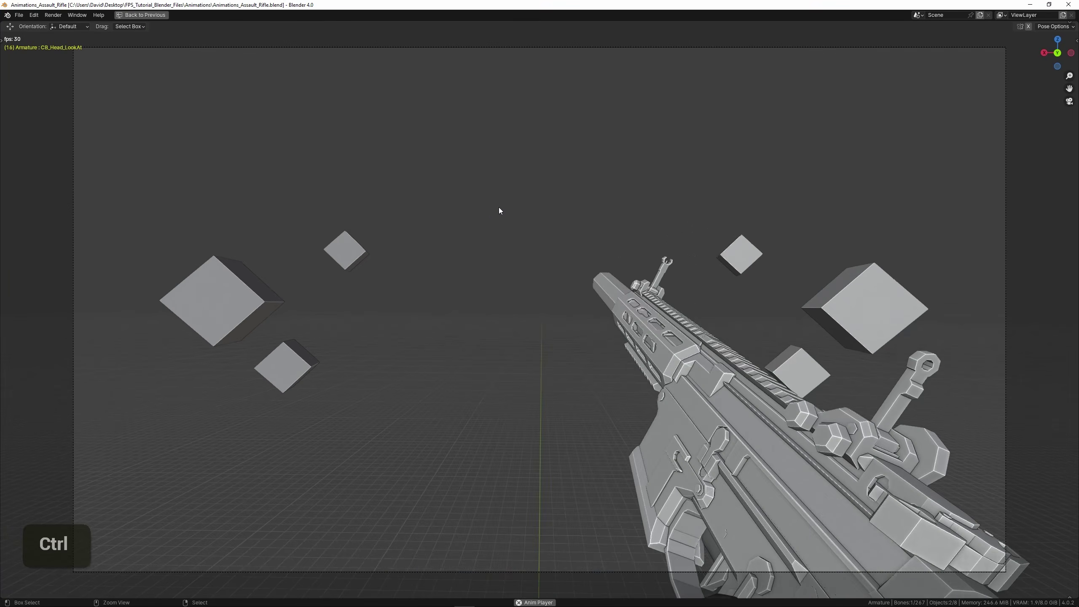
pyautogui.hotkey('ctrl', 'space')
pyautogui.hotkey('ctrl', 's')
# Deselect all bones and collapse the CB_Gun and CB_Head_LookAt channel groups in the Action Editor.
pyautogui.scroll(-4, 340, 188)
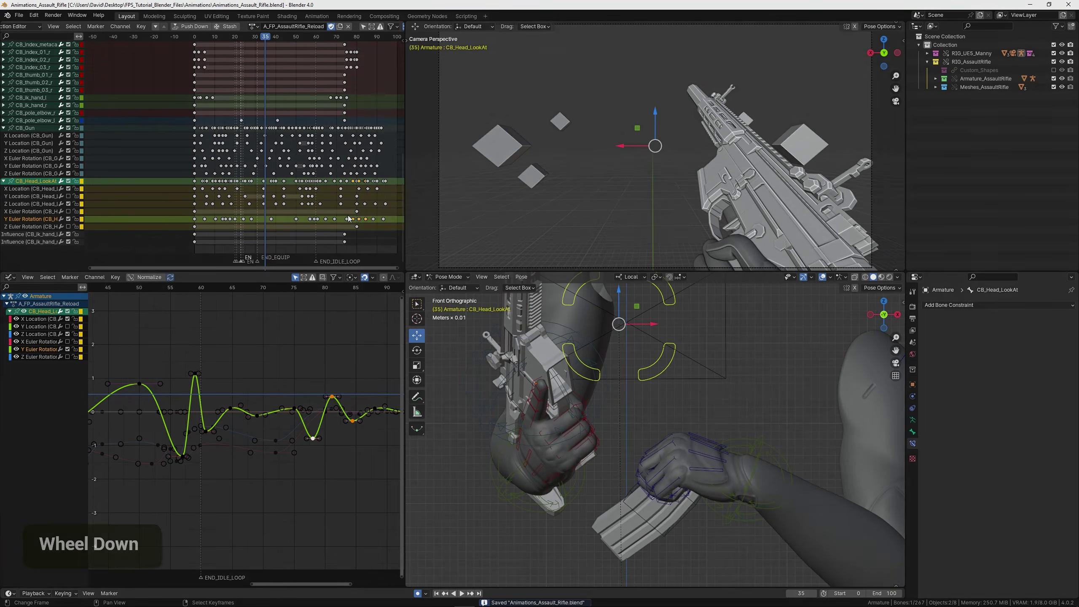
pyautogui.moveTo(348, 181); pyautogui.dragTo(237, 173, button='middle')
pyautogui.scroll(2, 238, 173)
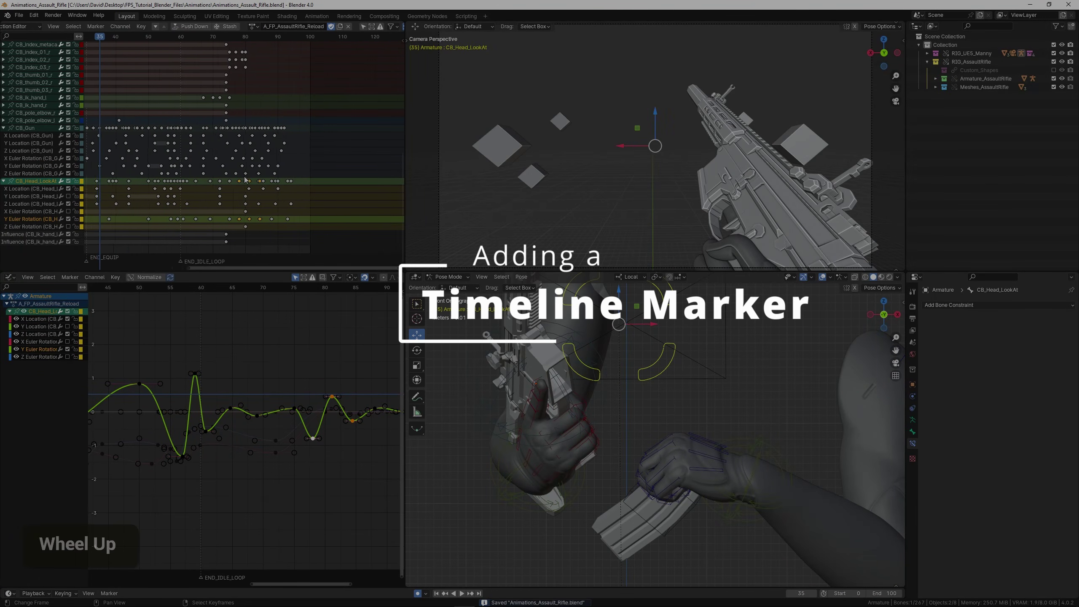
pyautogui.moveTo(310, 181); pyautogui.dragTo(267, 179, button='middle')
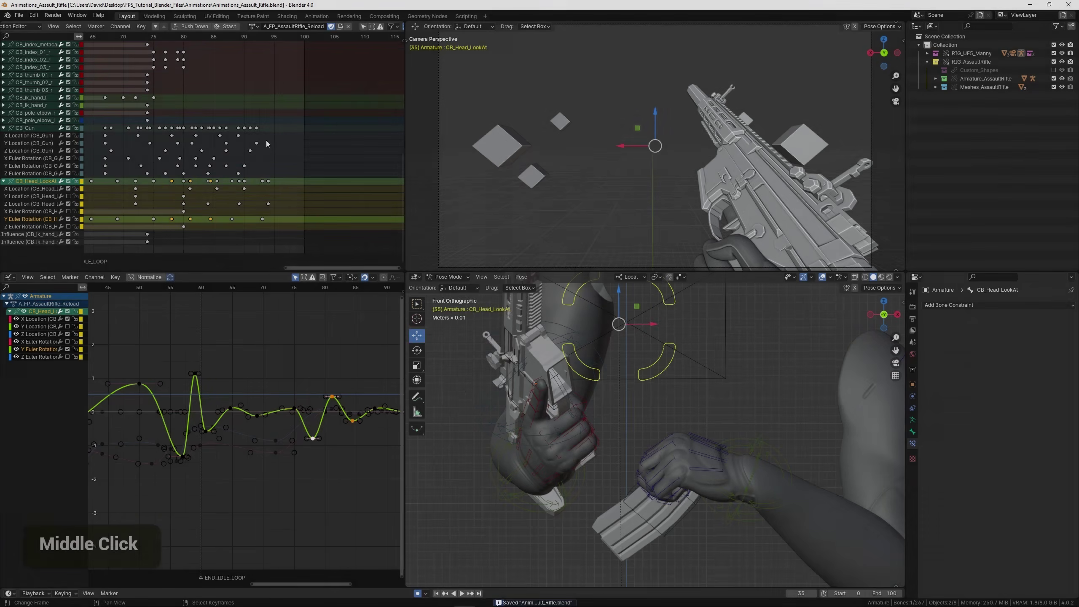
pyautogui.rightClick(267, 73)
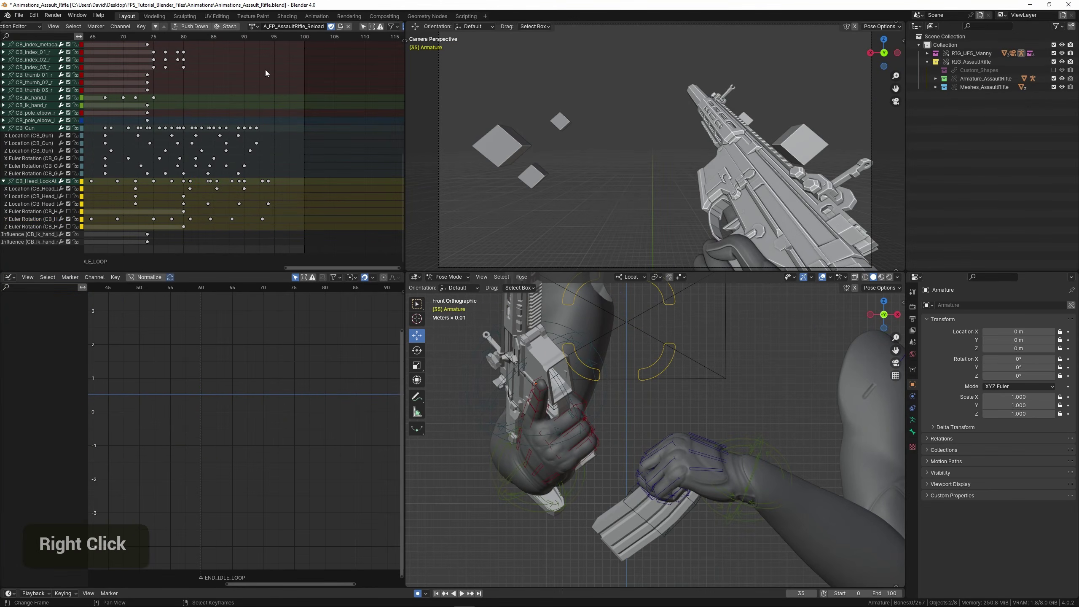
pyautogui.click(4, 128)
pyautogui.click(3, 137)
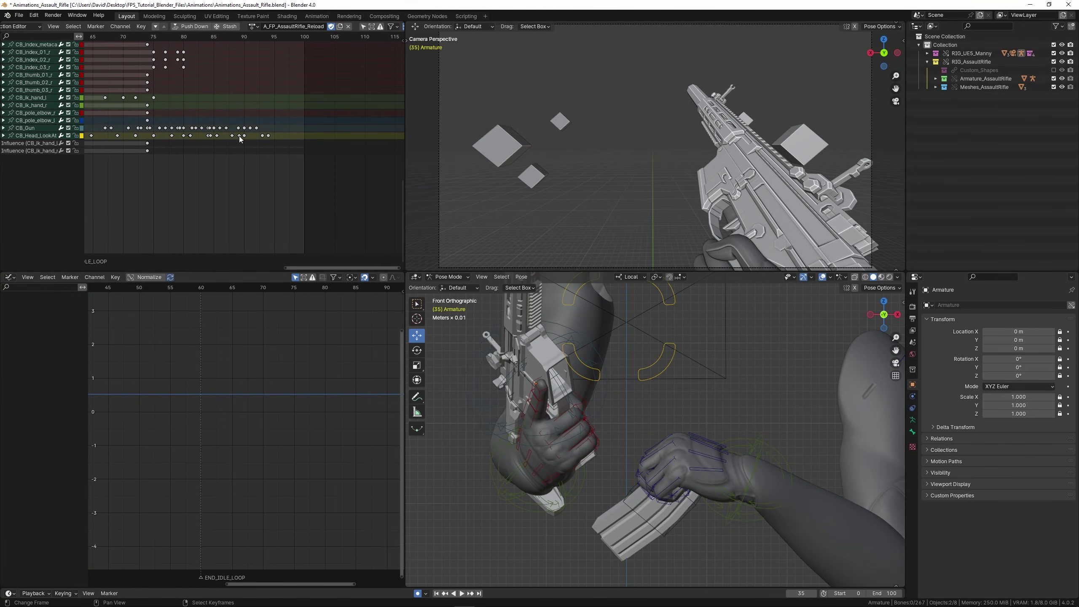
pyautogui.moveTo(278, 76); pyautogui.dragTo(280, 90, button='middle')
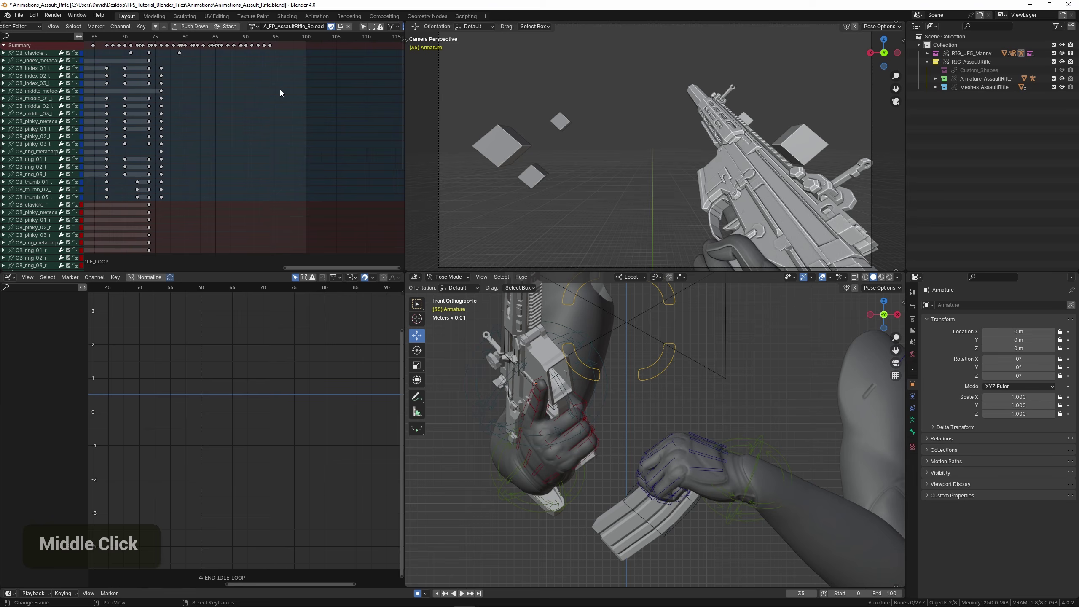
# Add a timeline marker named END_RELOAD at frame 94 and set the scene's end frame to 94.
pyautogui.click(270, 59)
pyautogui.press('space')
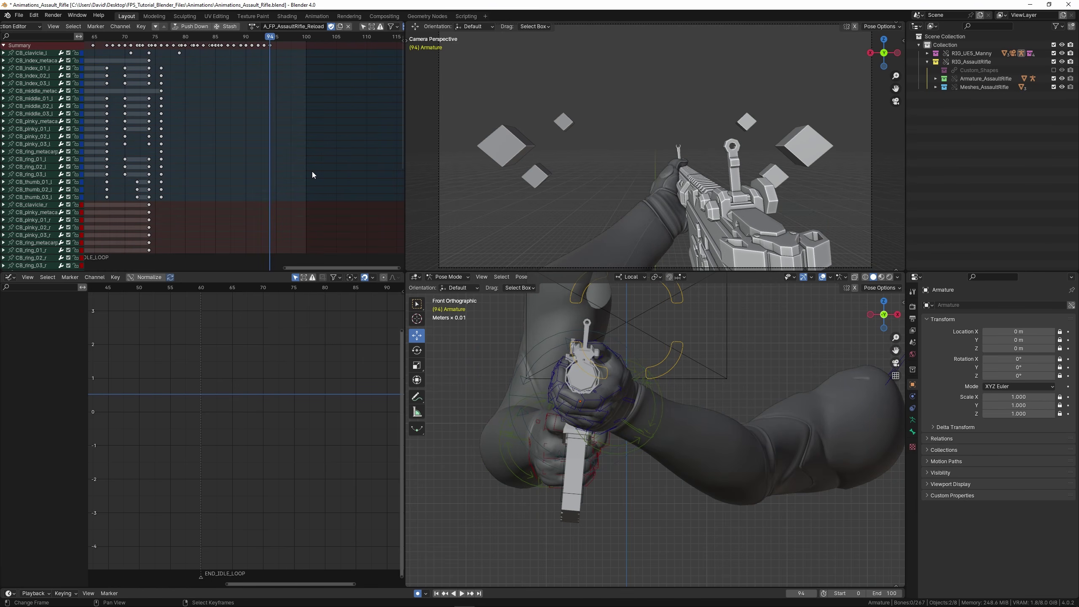
pyautogui.press('m')
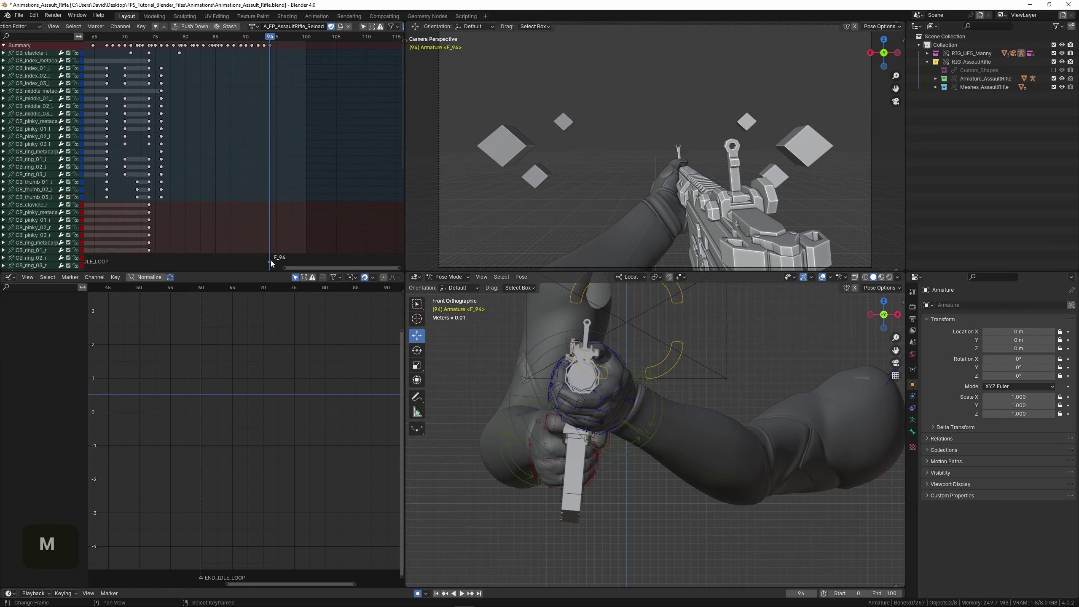
pyautogui.press('F2')
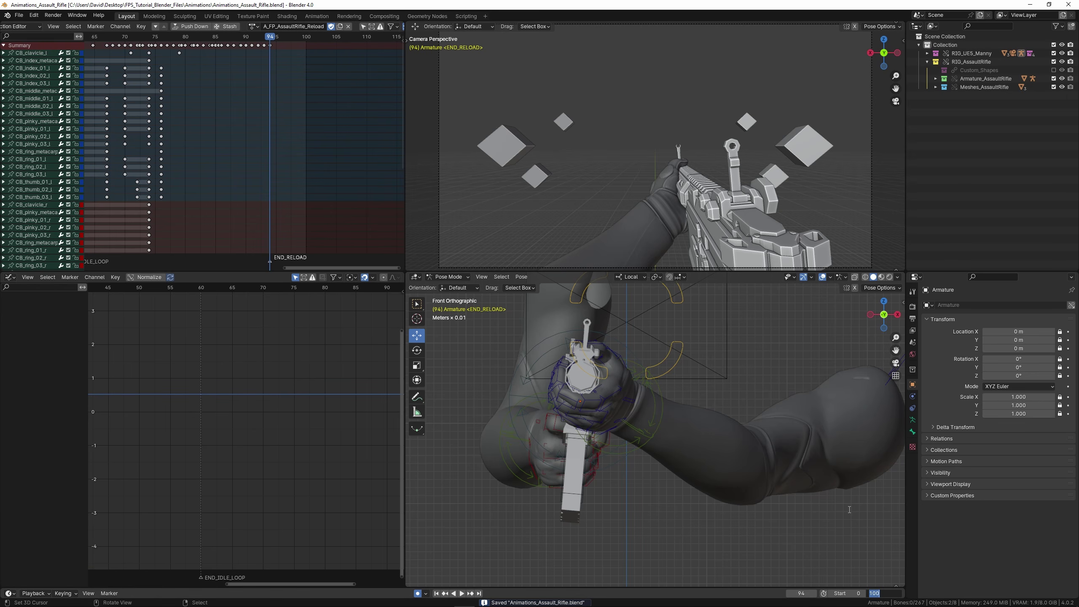
pyautogui.write('4')
pyautogui.press('Return')
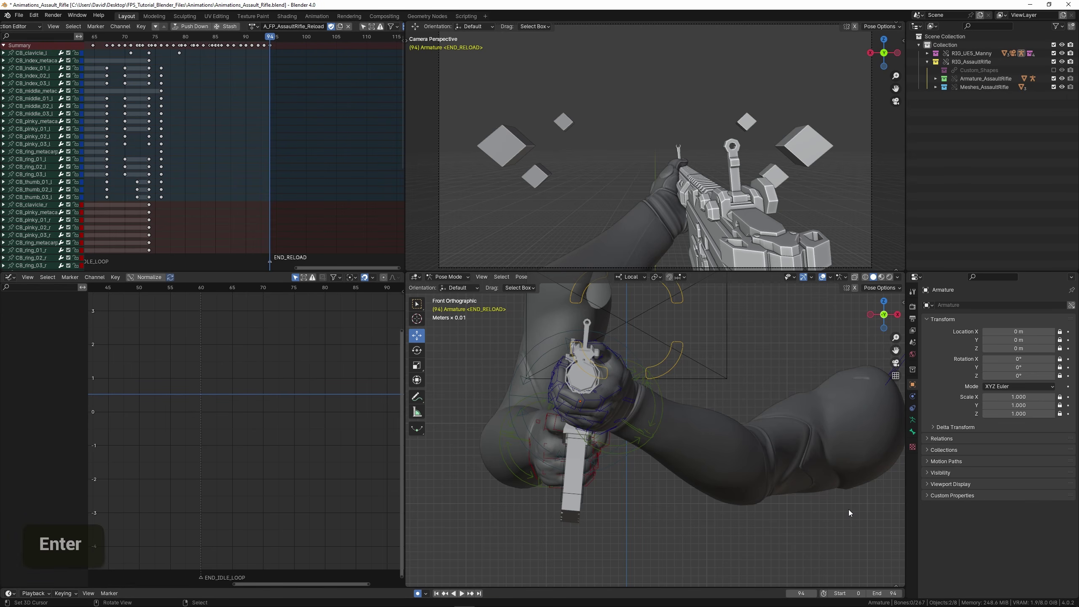
# Play the shortened reload animation in the maximized camera view, then save the file.
pyautogui.hotkey('ctrl', 'space')
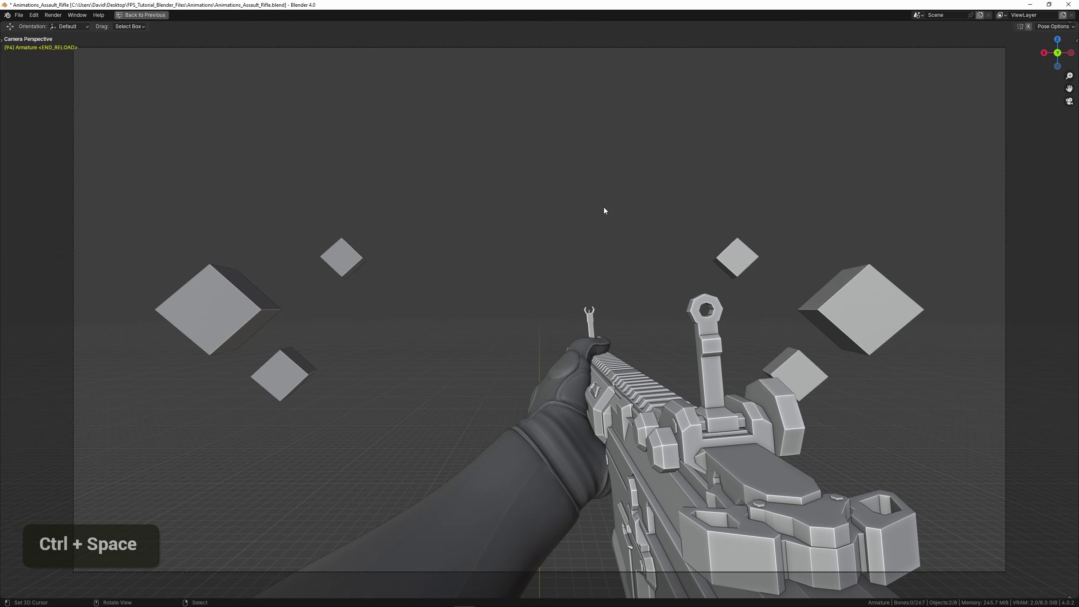
pyautogui.hotkey('ctrl', 'space')
pyautogui.scroll(-1, 260, 190)
pyautogui.moveTo(174, 178); pyautogui.dragTo(284, 175, button='middle')
pyautogui.click(138, 157)
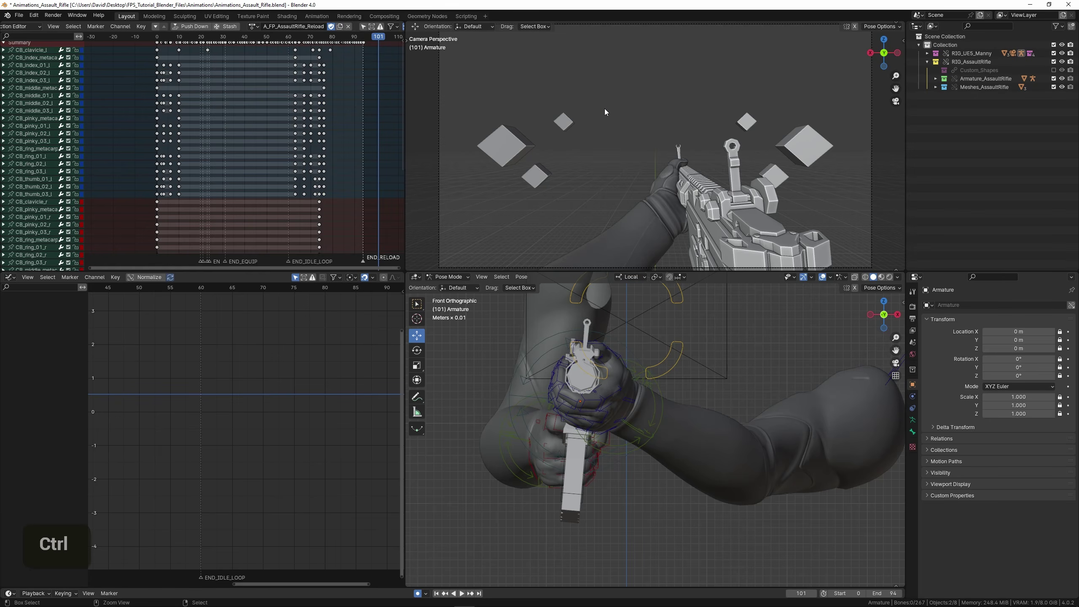
pyautogui.hotkey('ctrl', 'space')
pyautogui.press('space')
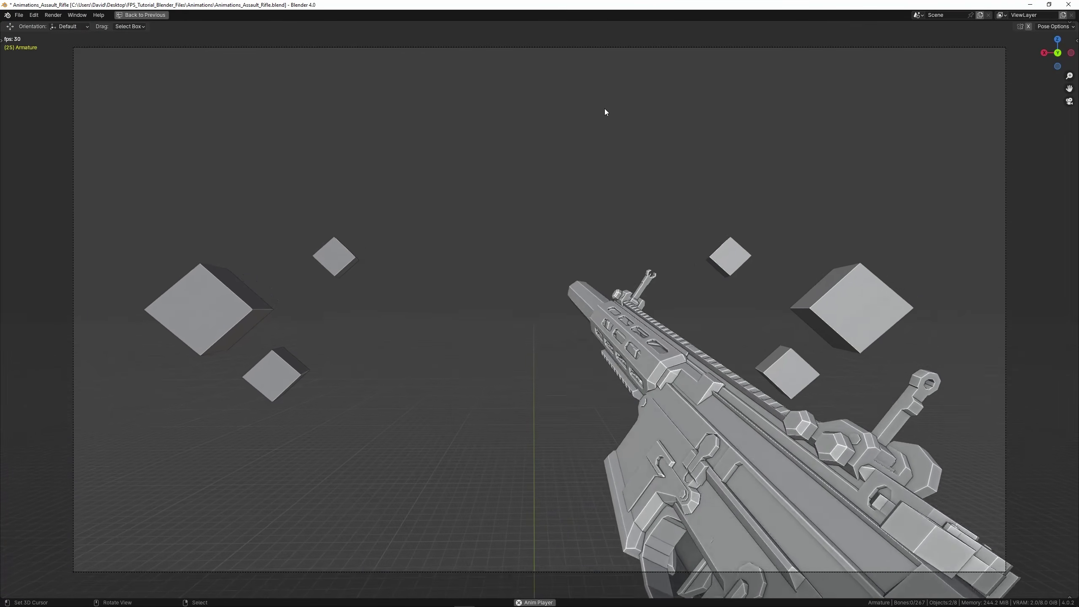
pyautogui.hotkey('ctrl', 'space')
pyautogui.press('space')
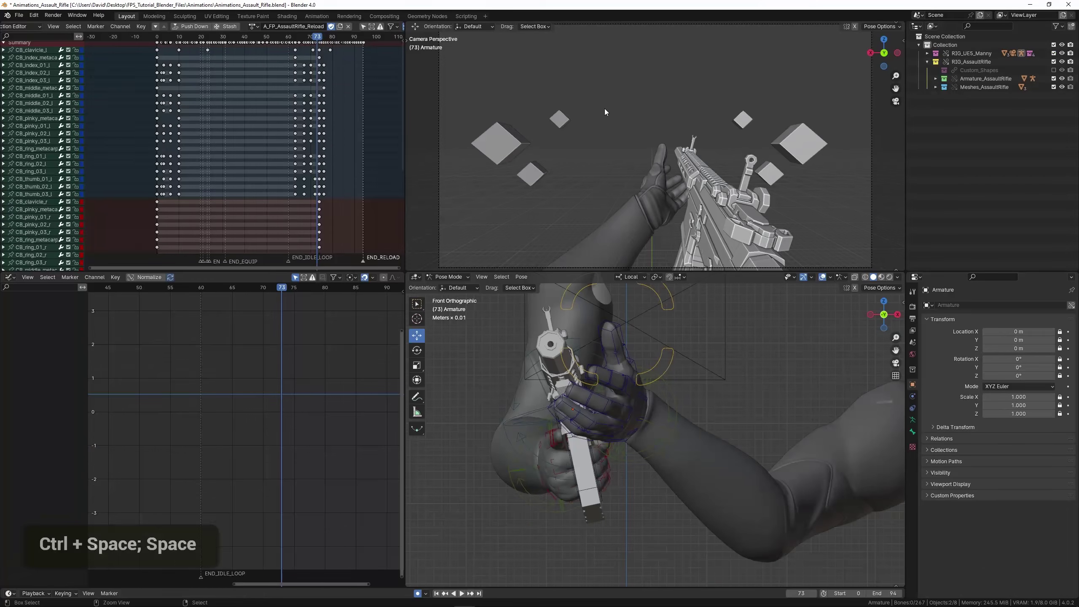
pyautogui.hotkey('ctrl', 's')
# Switch from Pose Mode to Object Mode, save the file and select only the character armature.
pyautogui.scroll(-2, 683, 429)
pyautogui.moveTo(683, 429); pyautogui.dragTo(581, 459, button='middle')
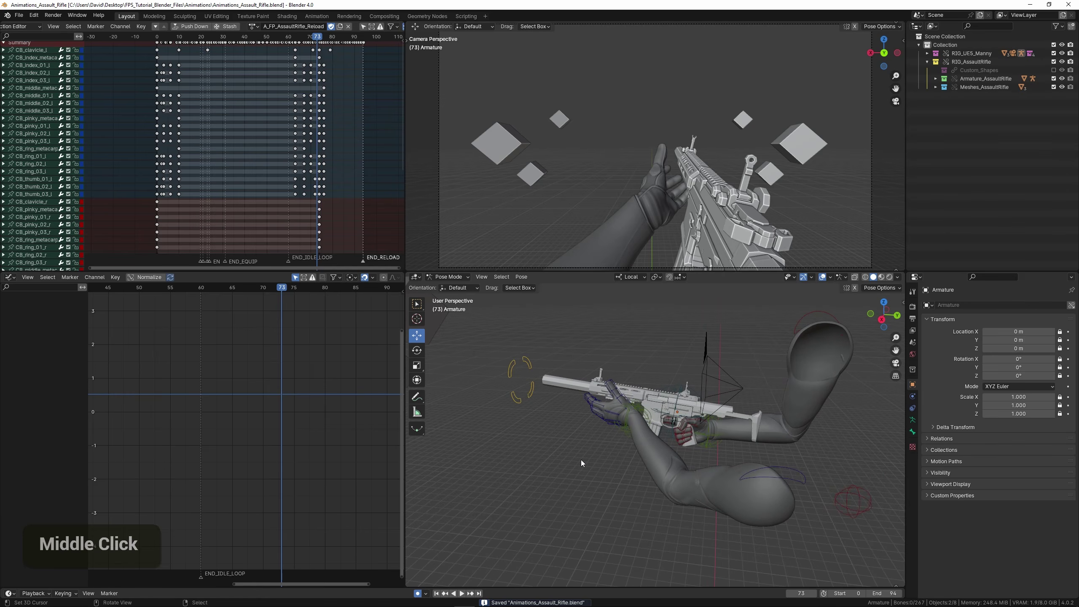
pyautogui.hotkey('ctrl', 'Tab')
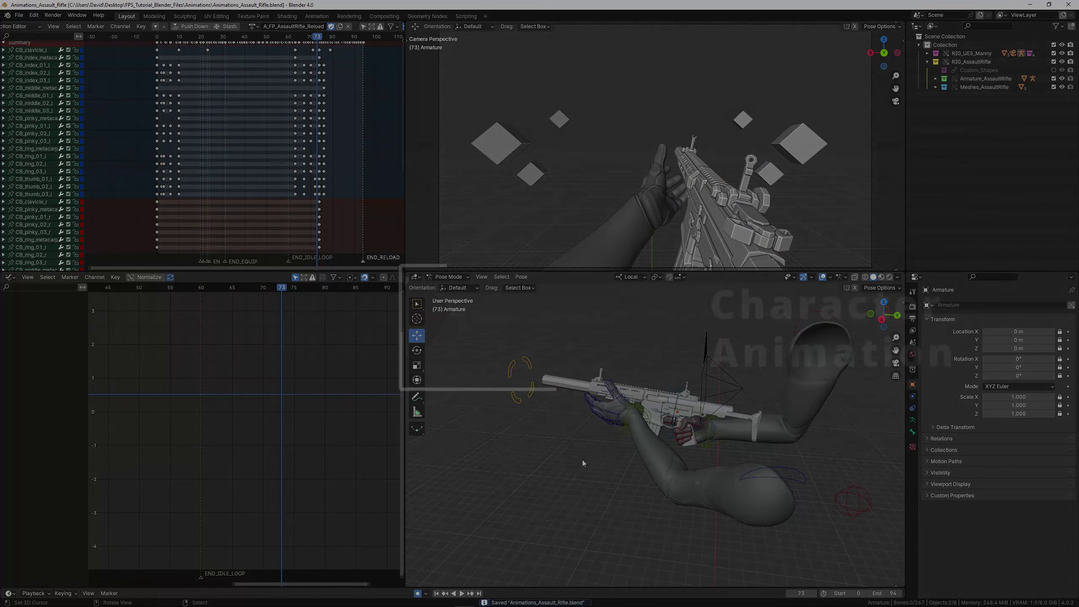
pyautogui.moveTo(579, 470); pyautogui.dragTo(609, 482, button='middle')
pyautogui.scroll(-1, 594, 477)
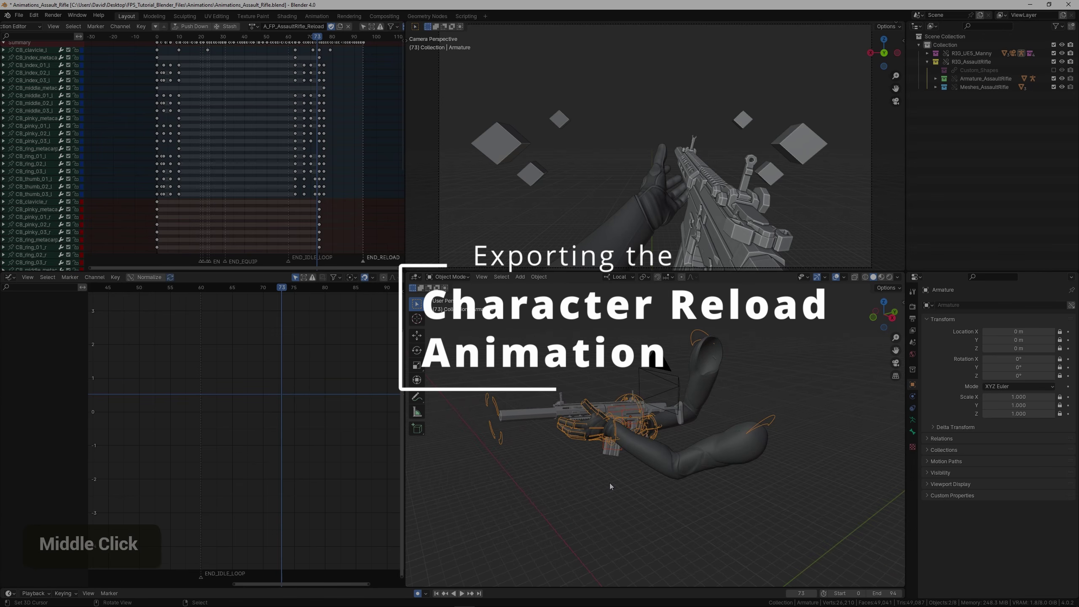
pyautogui.hotkey('ctrl', 's')
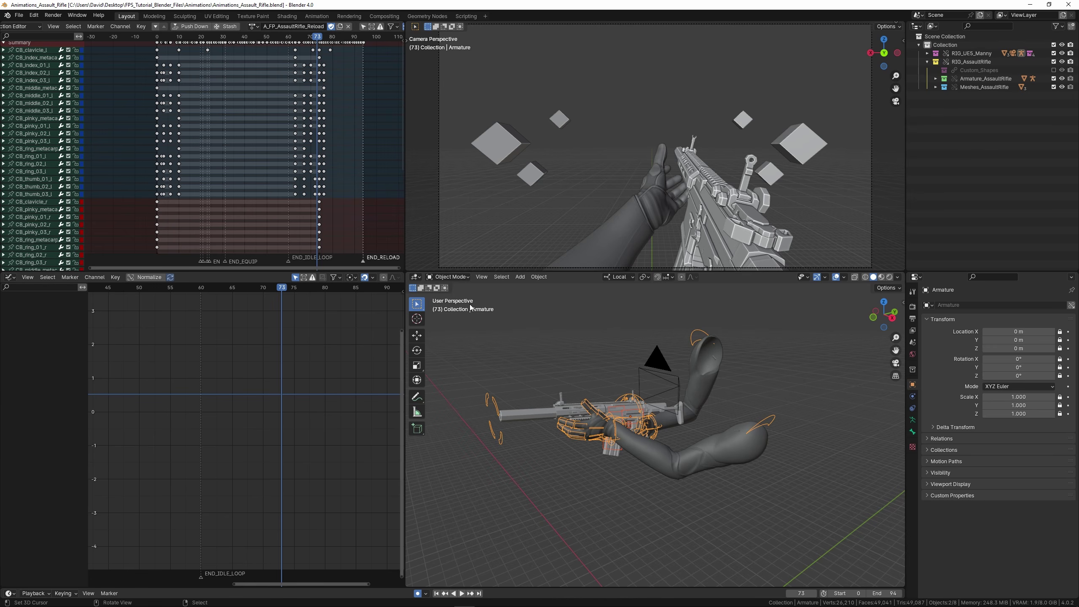
pyautogui.rightClick(500, 377)
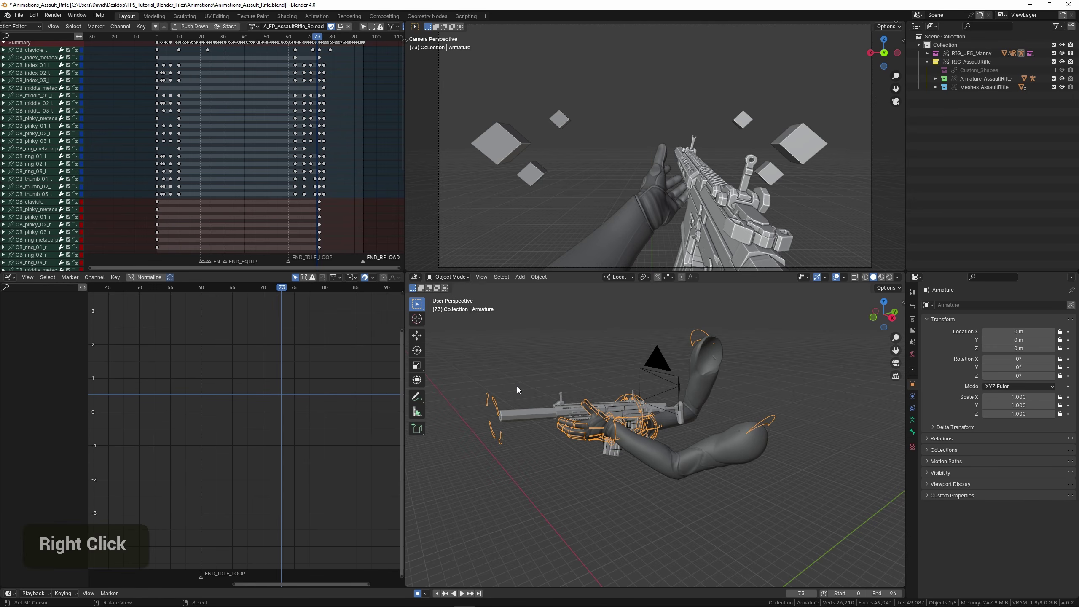
# Copy the action name A_FP_AssaultRifle_Reload from the Action Editor.
pyautogui.click(285, 28)
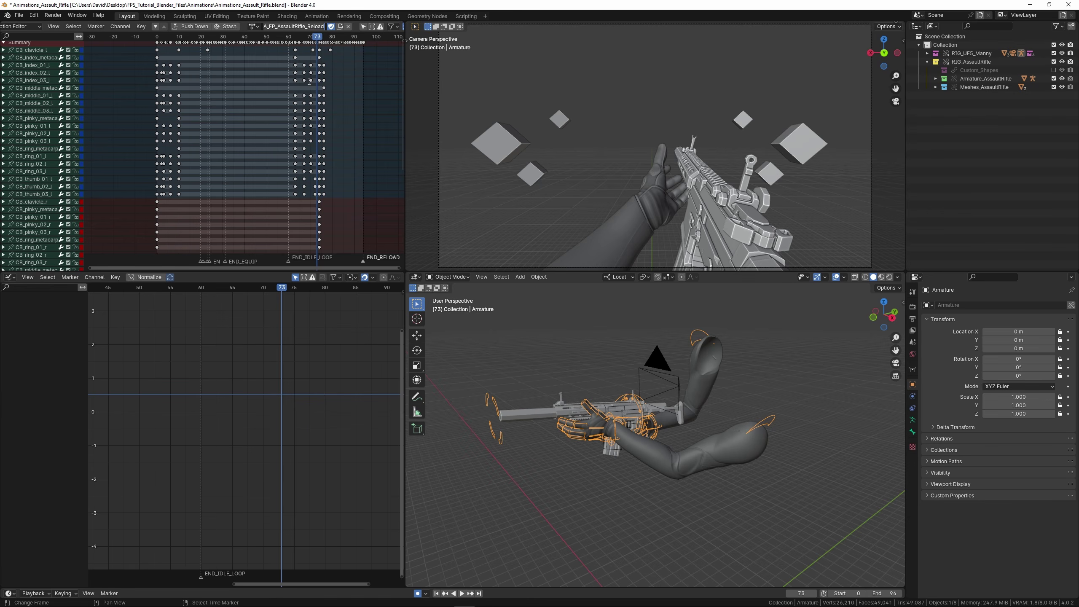
pyautogui.hotkey('ctrl', 'c')
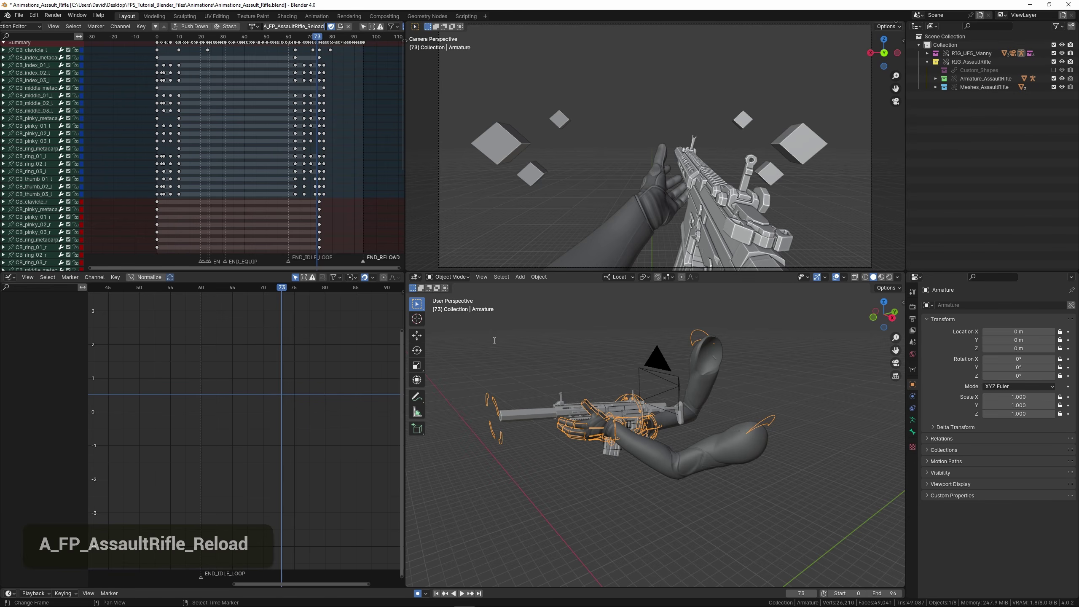
pyautogui.click(529, 362)
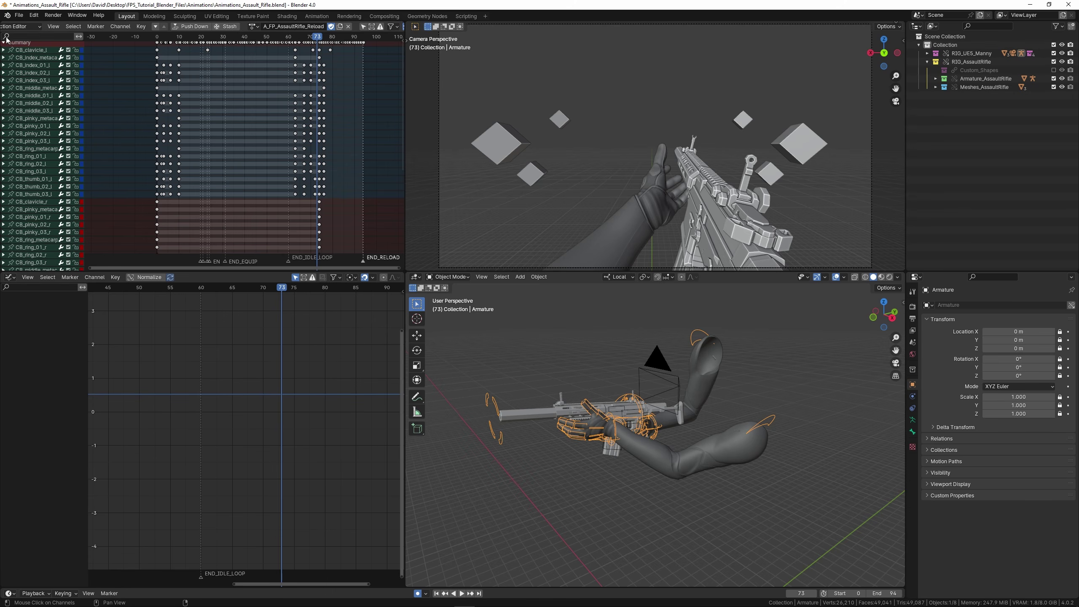
# Start an FBX export into FPS_Tutorial_Blender_Files\_Exported\Animations and apply the UE5 Animation Export preset.
pyautogui.click(20, 14)
pyautogui.moveTo(46, 145)
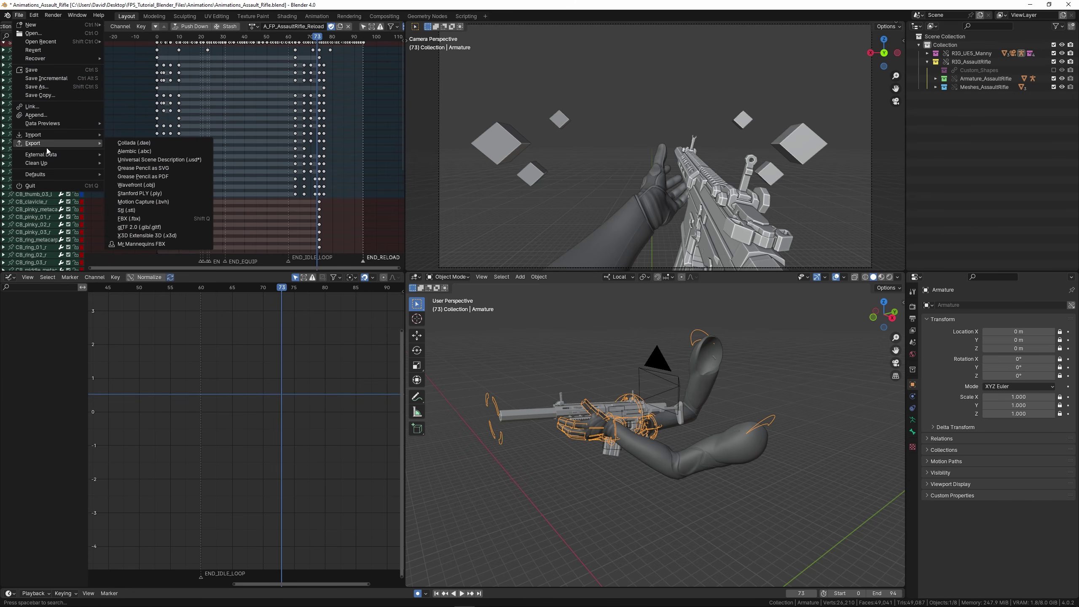
pyautogui.click(141, 220)
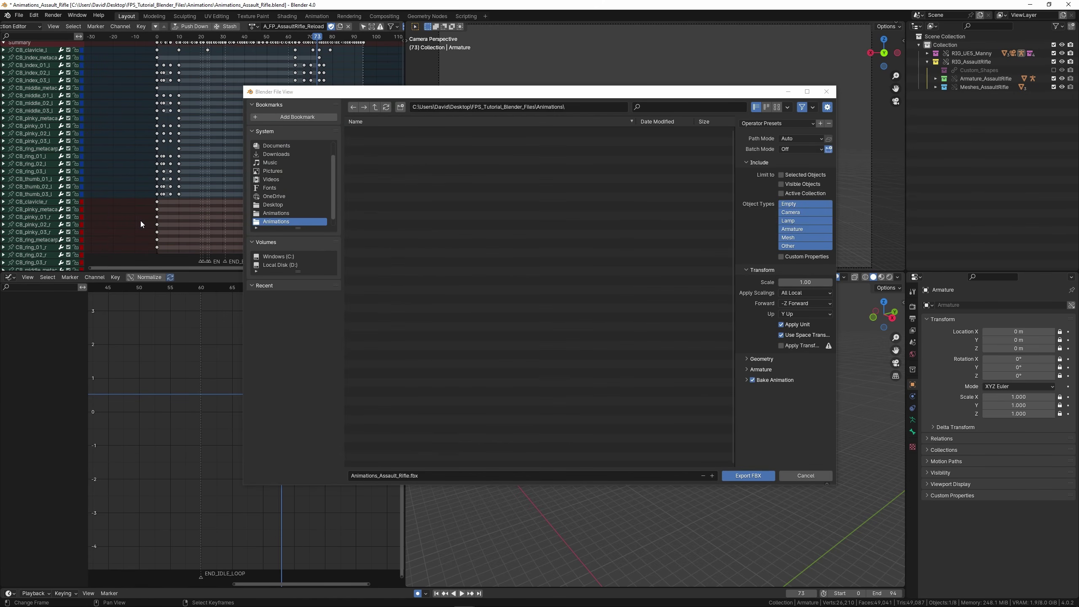
pyautogui.scroll(2, 274, 185)
pyautogui.click(279, 154)
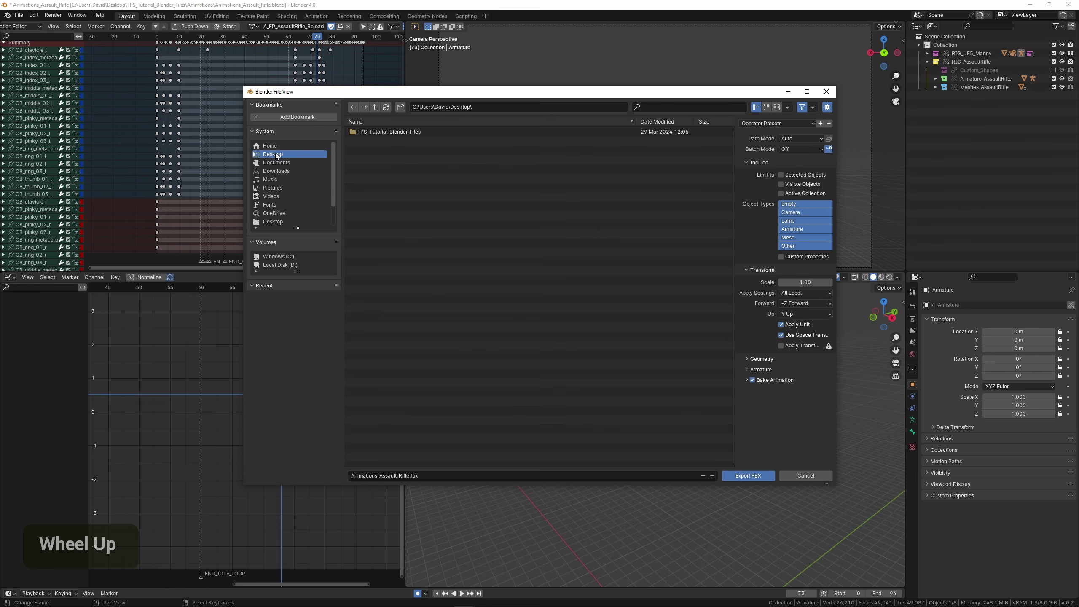
pyautogui.doubleClick(378, 132)
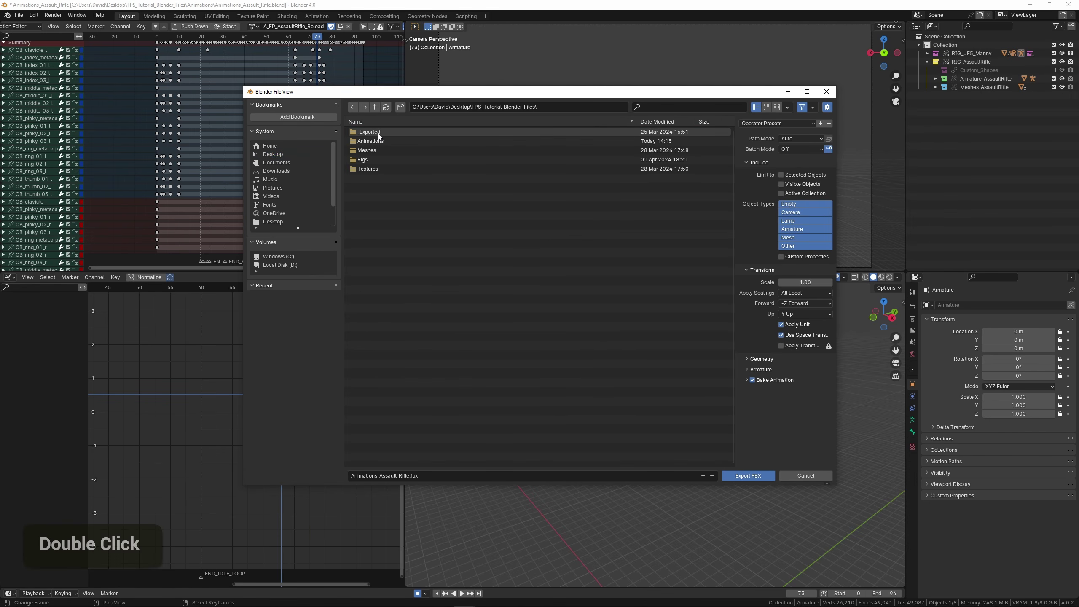
pyautogui.doubleClick(386, 131)
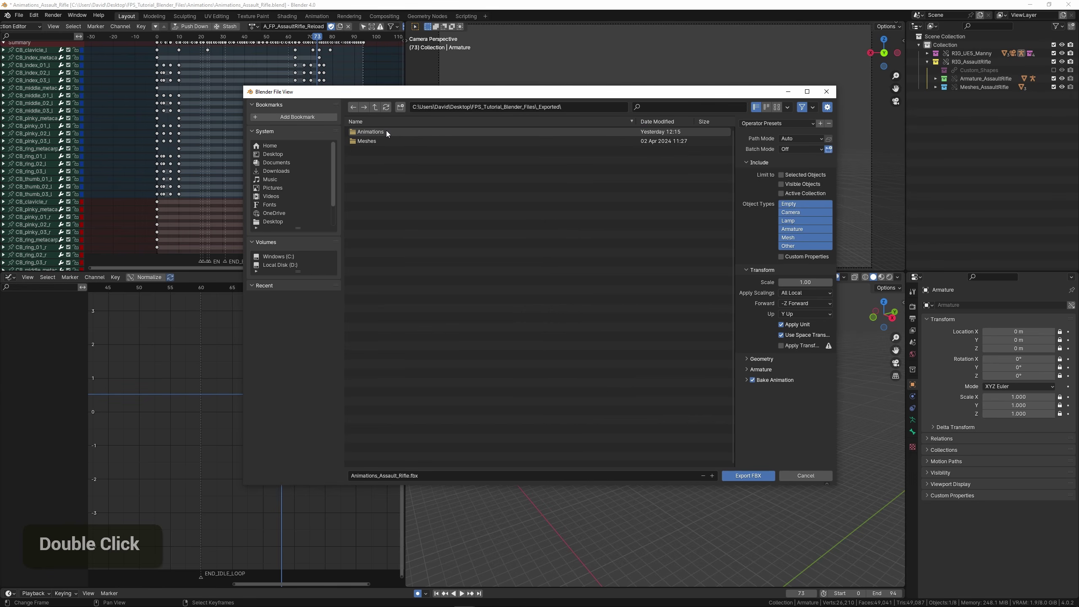
pyautogui.doubleClick(386, 132)
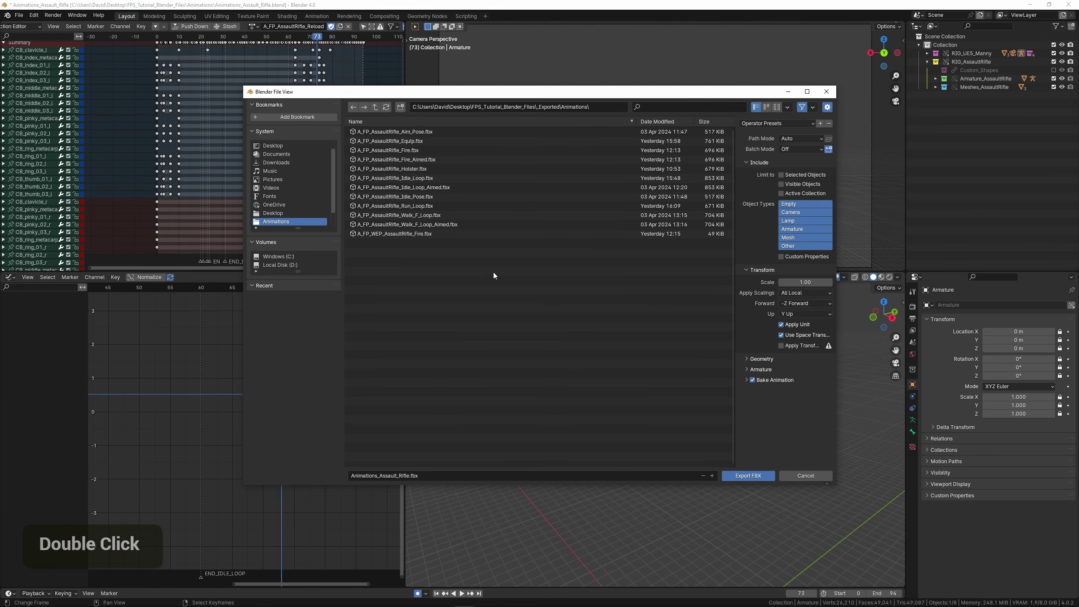
pyautogui.click(750, 124)
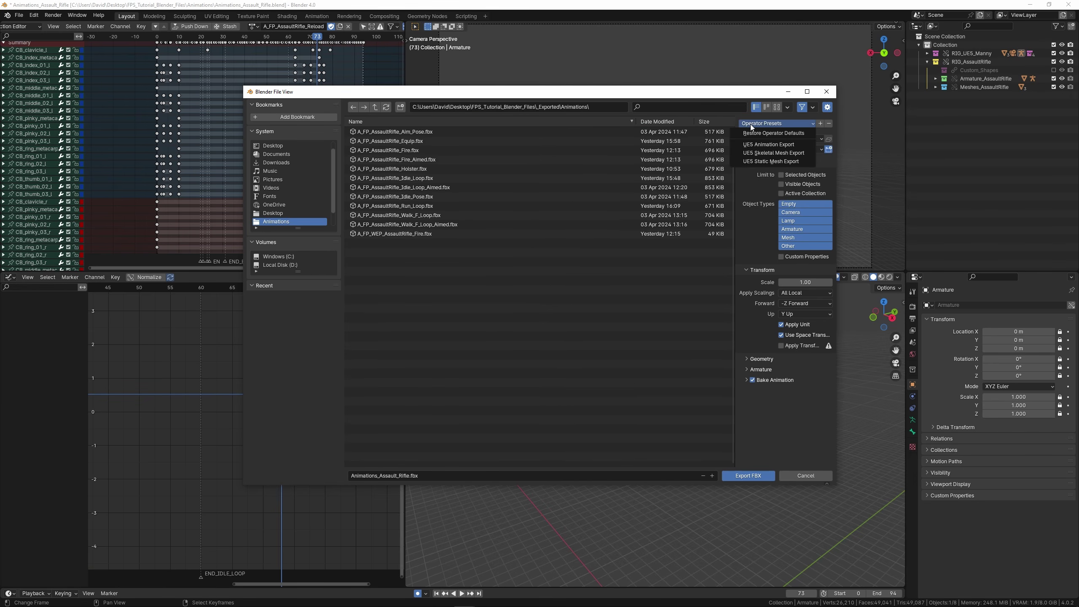
pyautogui.click(756, 144)
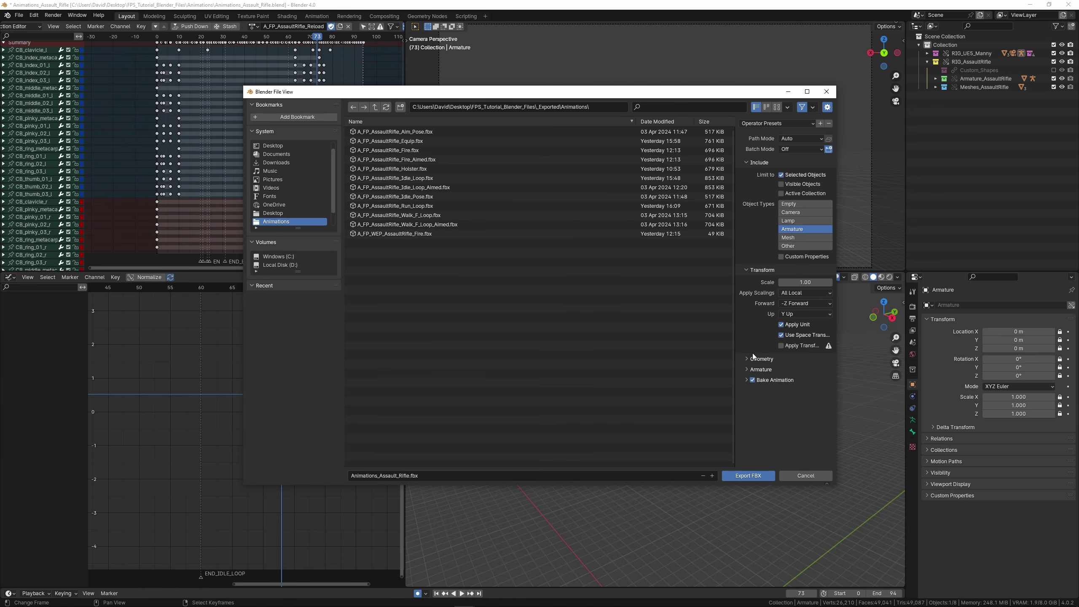
# Check the armature and bake animation export settings, name the file A_FP_AssaultRifle_Reload and export the FBX.
pyautogui.click(746, 370)
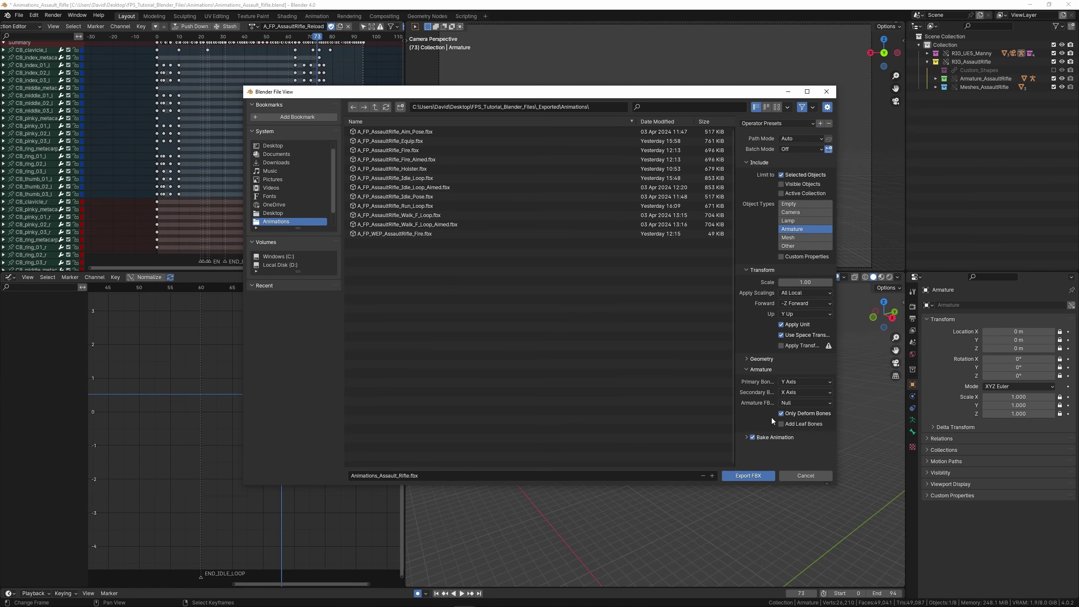
pyautogui.click(747, 440)
pyautogui.scroll(-3, 756, 396)
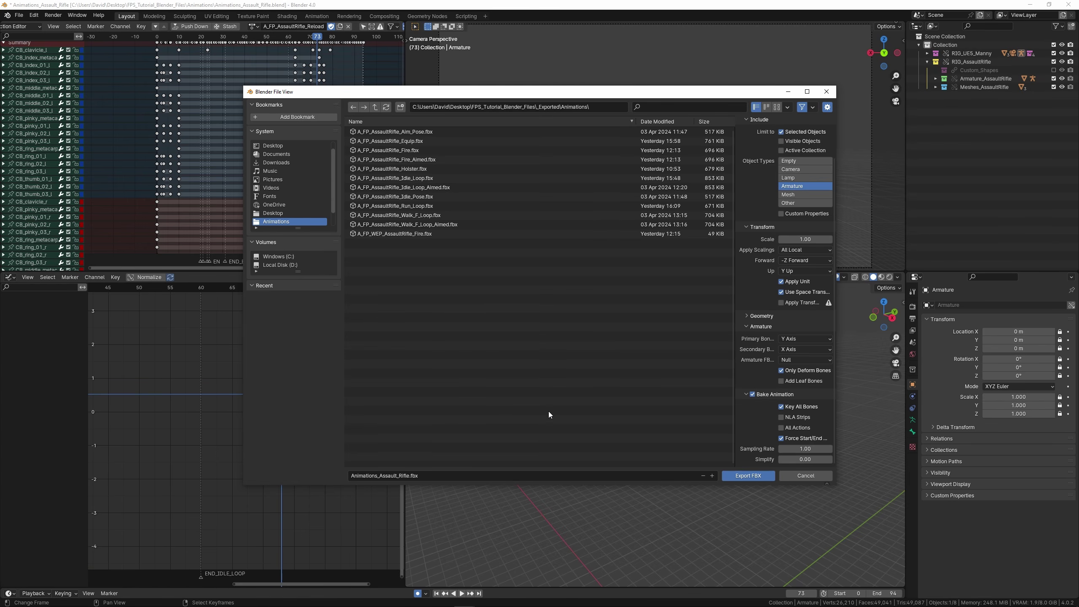
pyautogui.click(447, 472)
pyautogui.write('A_FP_AssaultRifle_Reload')
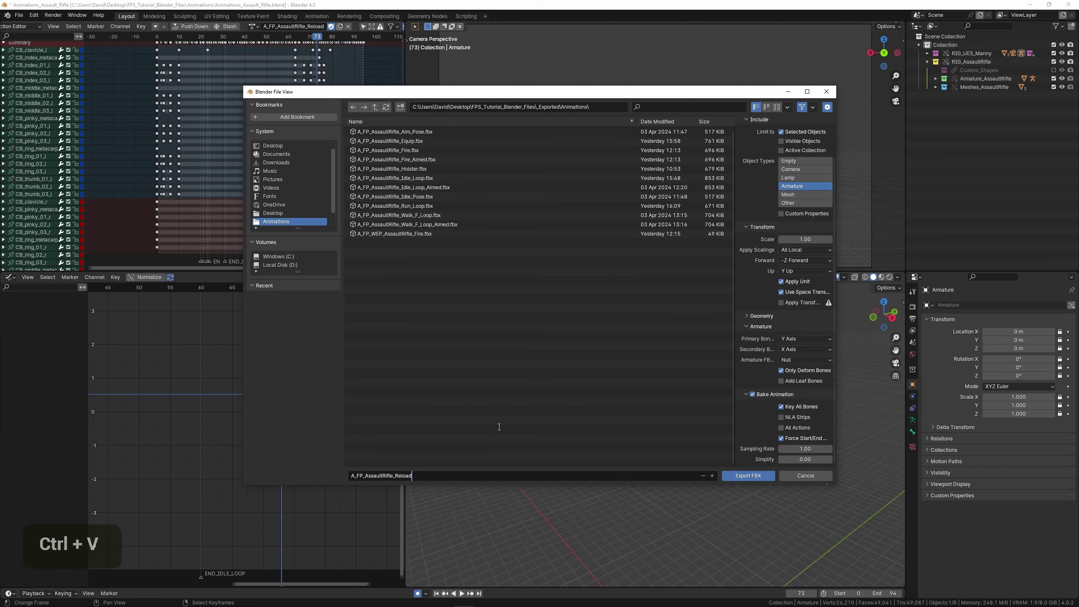
pyautogui.press('Return')
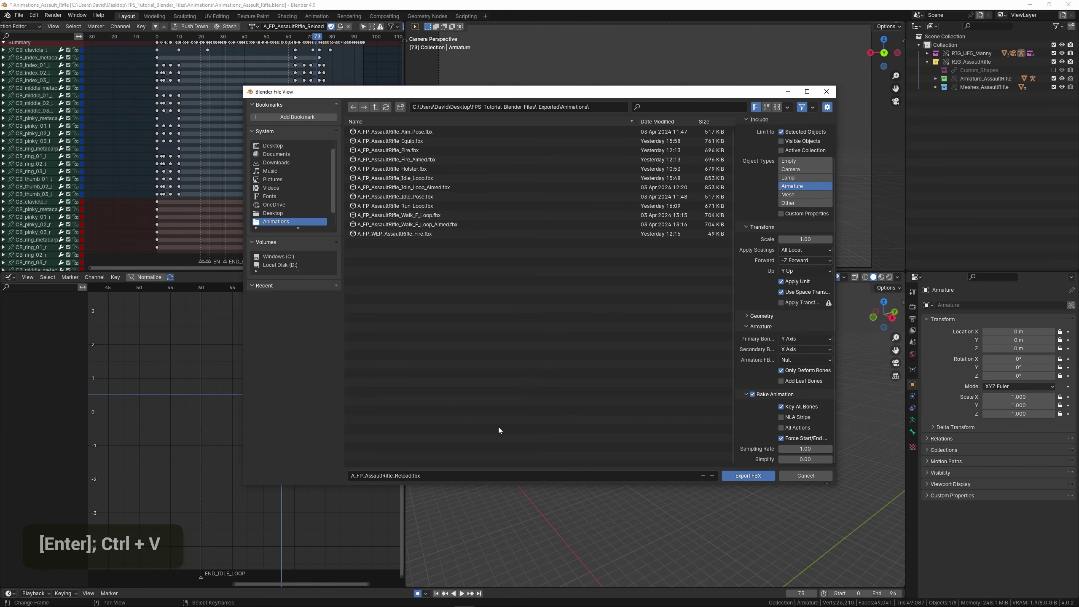
pyautogui.click(741, 476)
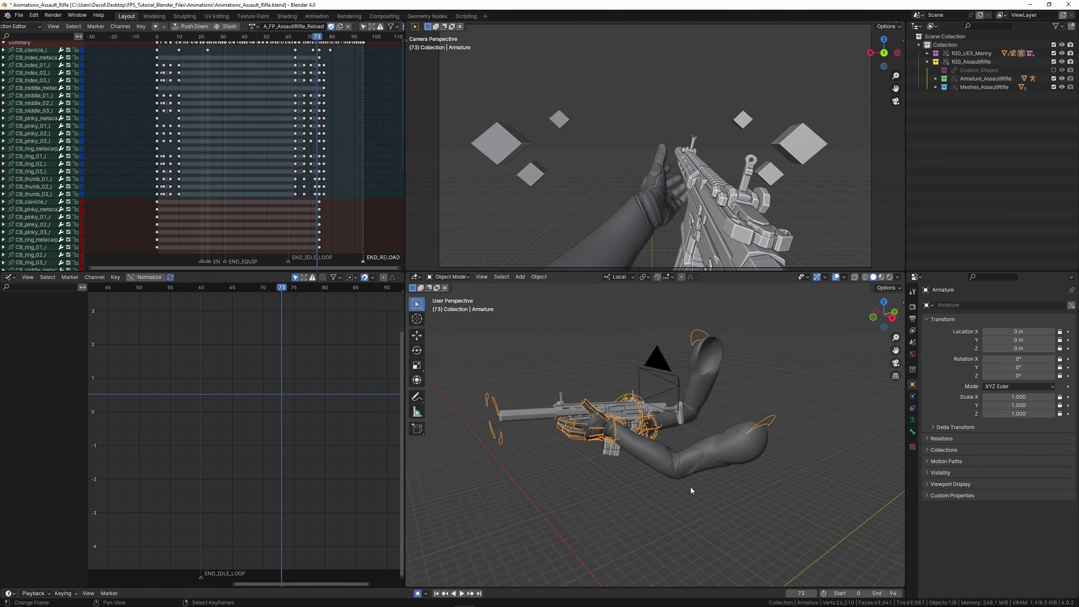
# Select only the weapon armature SKEL_AssaultRifle at the rifle's magazine.
pyautogui.moveTo(575, 488); pyautogui.dragTo(648, 489, button='middle')
pyautogui.scroll(2, 679, 478)
pyautogui.scroll(2, 649, 489)
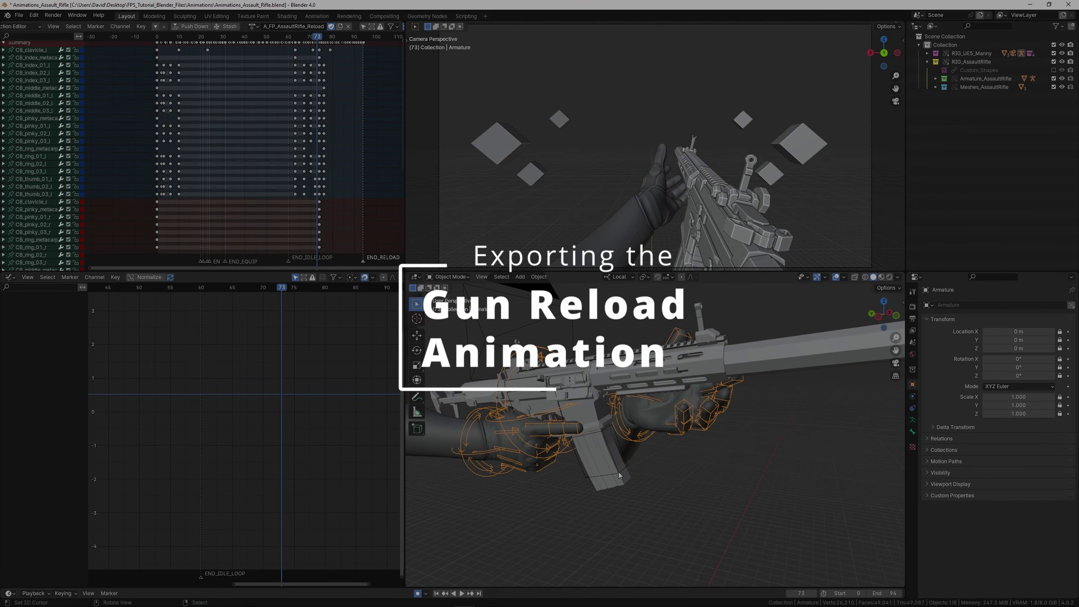
pyautogui.rightClick(619, 473)
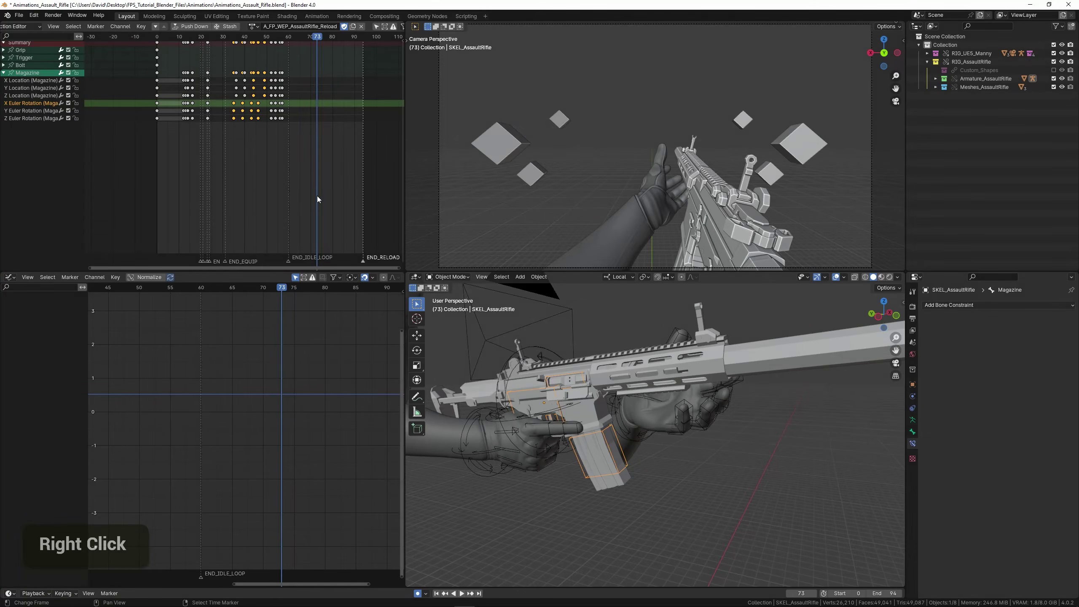
pyautogui.keyDown('shift'); pyautogui.moveTo(549, 452); pyautogui.dragTo(602, 448, button='middle'); pyautogui.keyUp('shift')
pyautogui.scroll(-1, 590, 442)
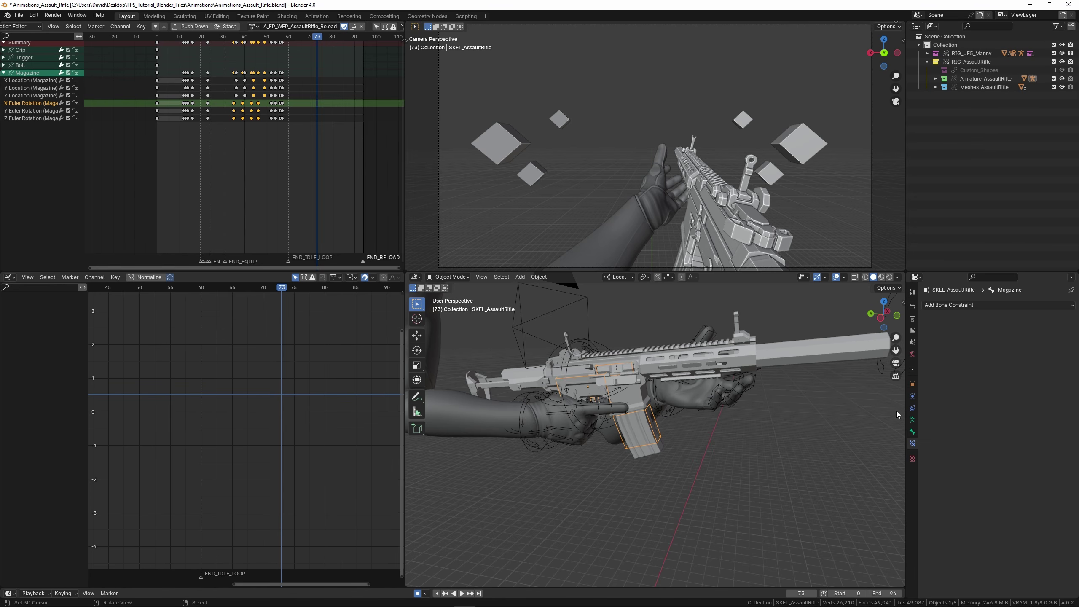
# Disable the weapon armature's Copy Transforms object constraint that targets the character's ik_hand_gun bone.
pyautogui.click(912, 408)
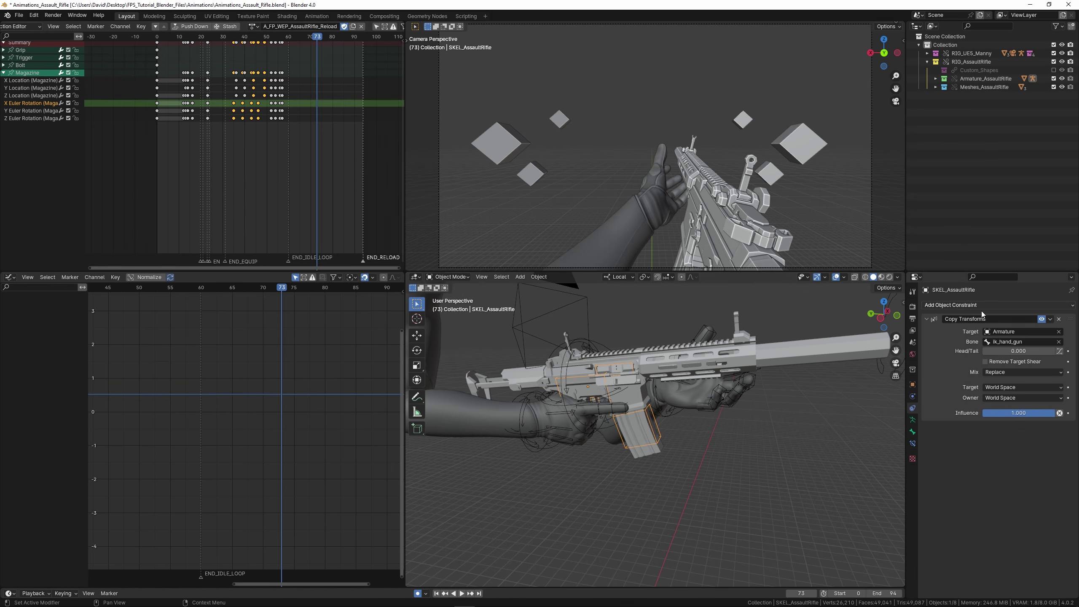
pyautogui.moveTo(723, 391); pyautogui.dragTo(652, 410, button='middle')
pyautogui.scroll(-2, 673, 417)
pyautogui.scroll(-1, 673, 418)
pyautogui.scroll(1, 724, 396)
pyautogui.moveTo(724, 397); pyautogui.dragTo(707, 394, button='middle')
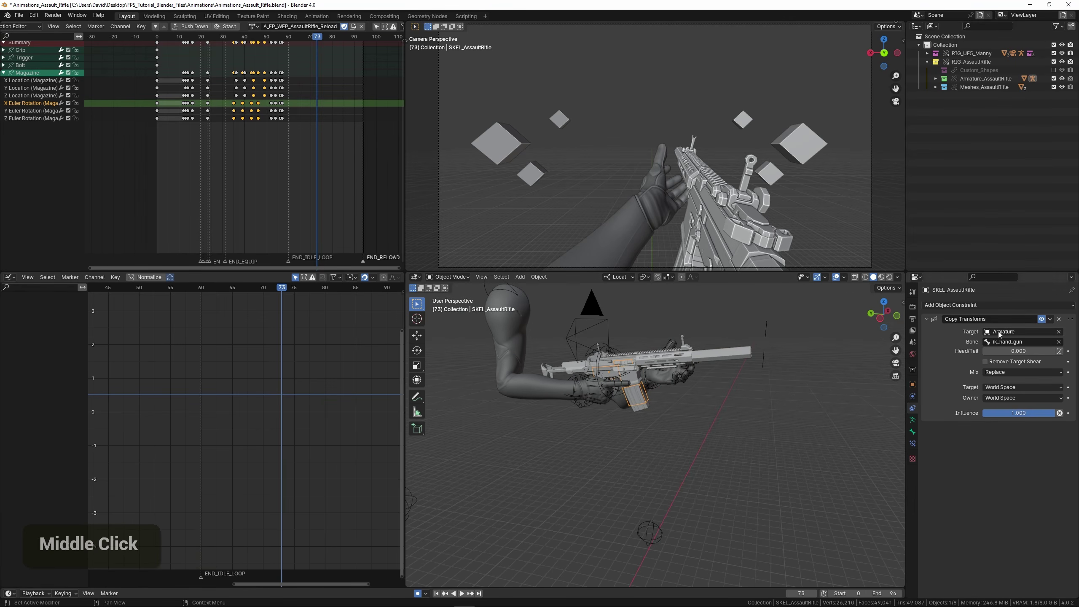
pyautogui.click(1042, 320)
pyautogui.scroll(-6, 697, 435)
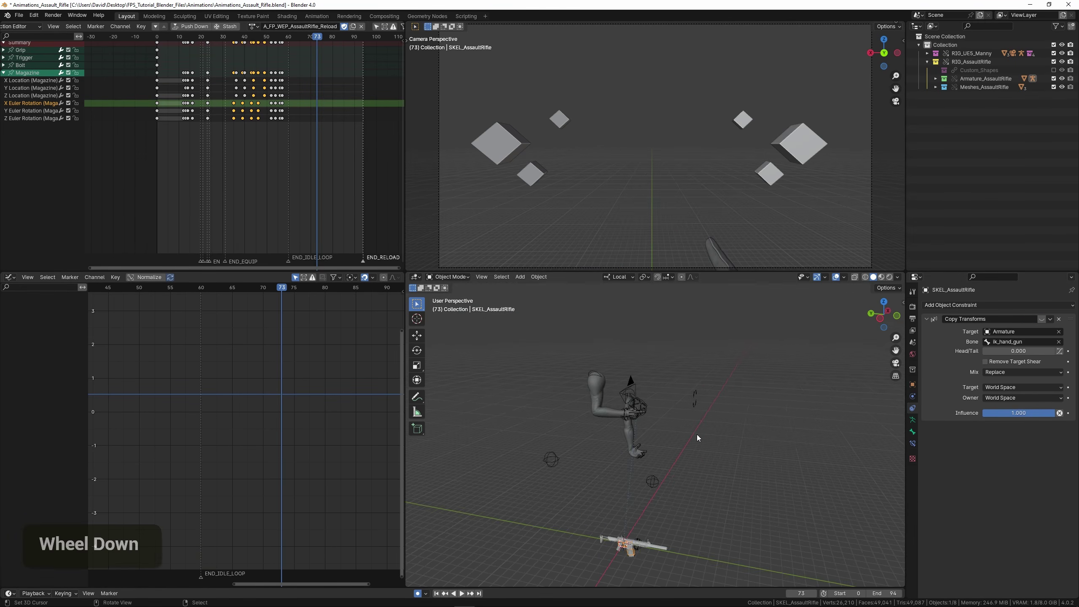
# Examine the unconstrained rifle's placement relative to the world origin.
pyautogui.scroll(1, 660, 396)
pyautogui.keyDown('shift'); pyautogui.scroll(1, 660, 396); pyautogui.keyUp('shift')
pyautogui.moveTo(658, 488)
pyautogui.keyDown('shift'); pyautogui.mouseDown(button='middle')
pyautogui.moveTo(660, 395)
pyautogui.moveTo(656, 496)
pyautogui.mouseUp(button='middle'); pyautogui.keyUp('shift')
pyautogui.scroll(5, 660, 395)
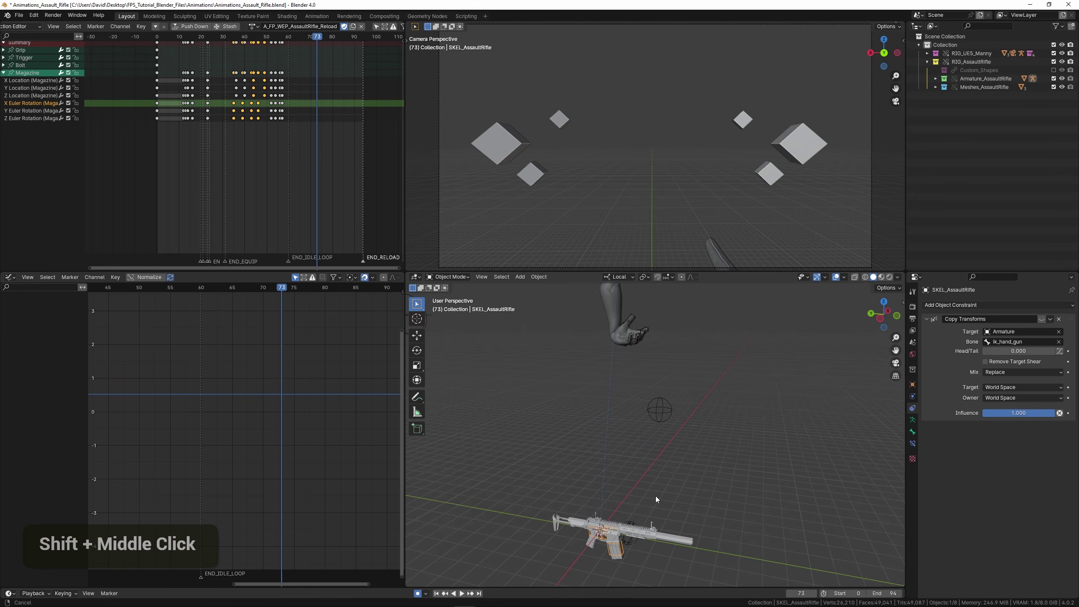
pyautogui.moveTo(630, 321); pyautogui.dragTo(701, 342, button='middle')
pyautogui.keyDown('shift'); pyautogui.moveTo(714, 332); pyautogui.dragTo(654, 421, button='middle'); pyautogui.keyUp('shift')
pyautogui.keyDown('shift'); pyautogui.moveTo(654, 461); pyautogui.dragTo(656, 351, button='middle'); pyautogui.keyUp('shift')
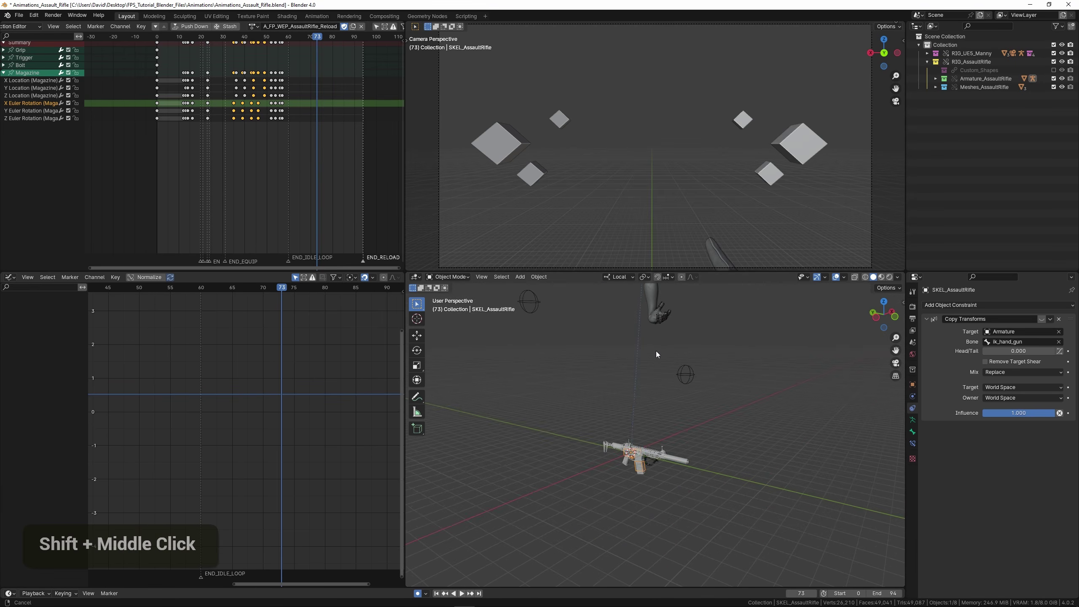
pyautogui.scroll(2, 609, 432)
pyautogui.moveTo(610, 432); pyautogui.dragTo(650, 425, button='middle')
pyautogui.moveTo(658, 425)
pyautogui.keyDown('shift'); pyautogui.mouseDown(button='middle')
pyautogui.moveTo(654, 398)
pyautogui.moveTo(636, 387)
pyautogui.moveTo(646, 413)
pyautogui.mouseUp(button='middle'); pyautogui.keyUp('shift')
pyautogui.scroll(4, 629, 402)
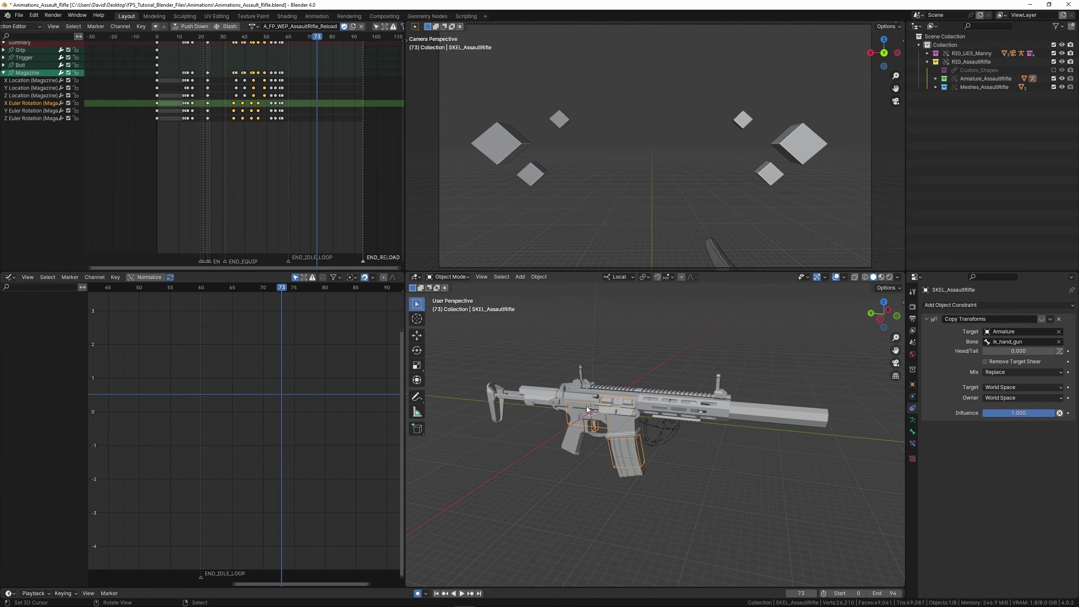
# Play the weapon's reload animation from frame 0 and check the magazine's motion from both sides of the rifle.
pyautogui.moveTo(267, 146); pyautogui.dragTo(157, 156)
pyautogui.moveTo(595, 393); pyautogui.dragTo(514, 391, button='middle')
pyautogui.press('space')
pyautogui.moveTo(747, 485); pyautogui.dragTo(693, 480, button='middle')
pyautogui.scroll(-1, 693, 481)
pyautogui.keyDown('shift'); pyautogui.moveTo(693, 480); pyautogui.dragTo(562, 378, button='middle'); pyautogui.keyUp('shift')
pyautogui.scroll(-1, 563, 378)
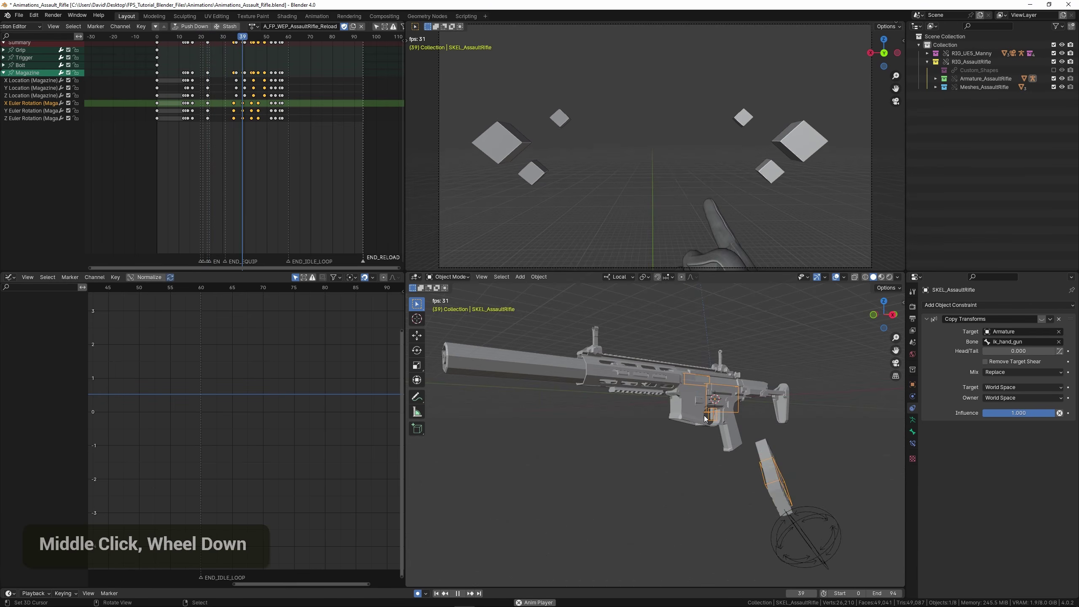
pyautogui.moveTo(516, 443); pyautogui.dragTo(683, 448, button='middle')
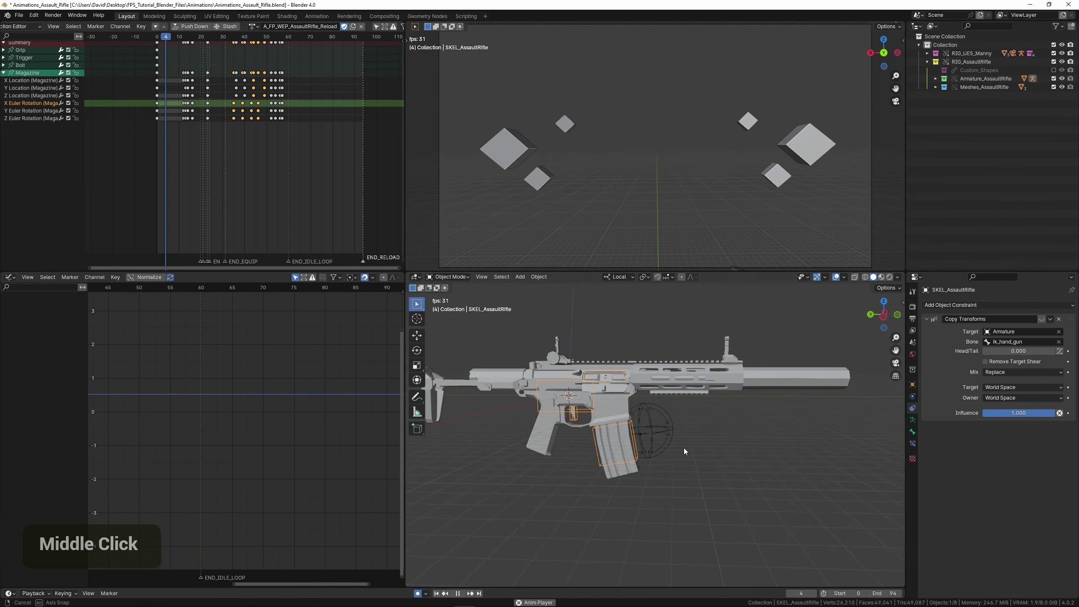
pyautogui.press('space')
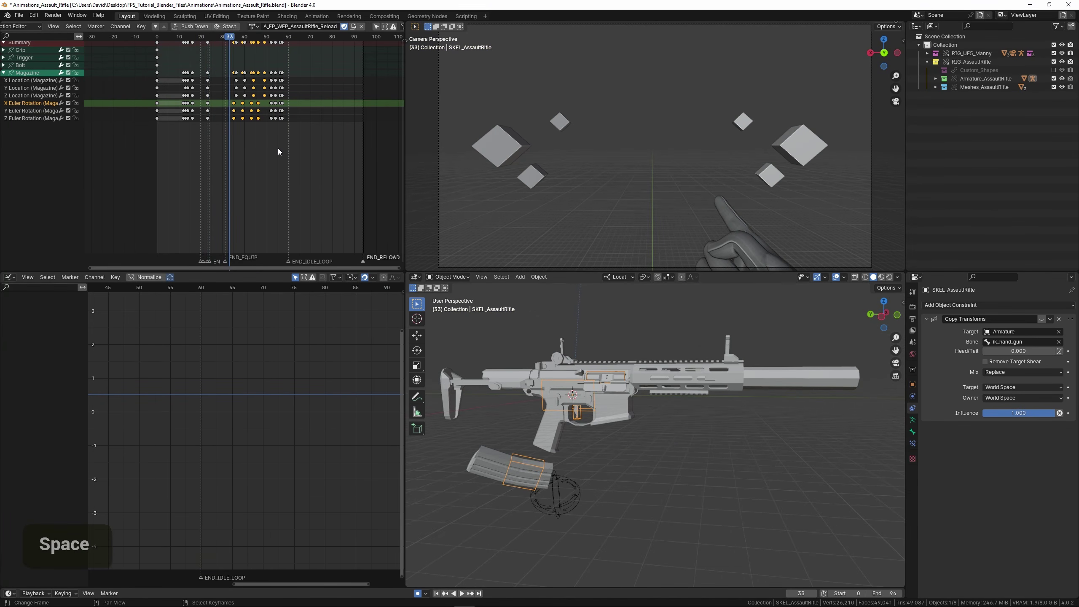
# Copy the weapon's action name and export its armature as FBX under the name A_FP_WEP_AssaultRifle_Reload in the same Animations folder.
pyautogui.doubleClick(300, 26)
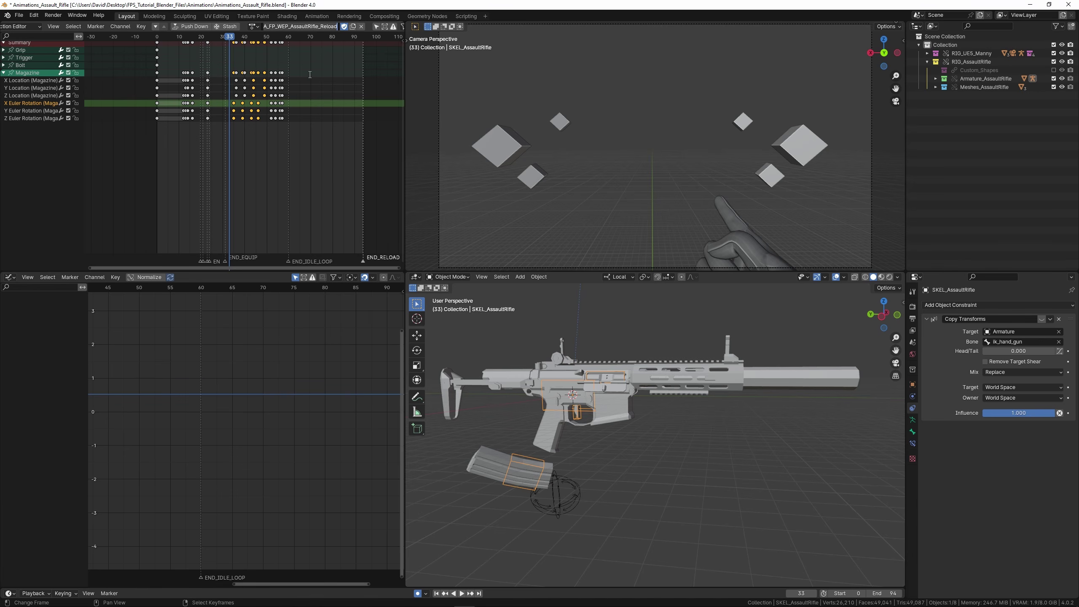
pyautogui.rightClick(319, 122)
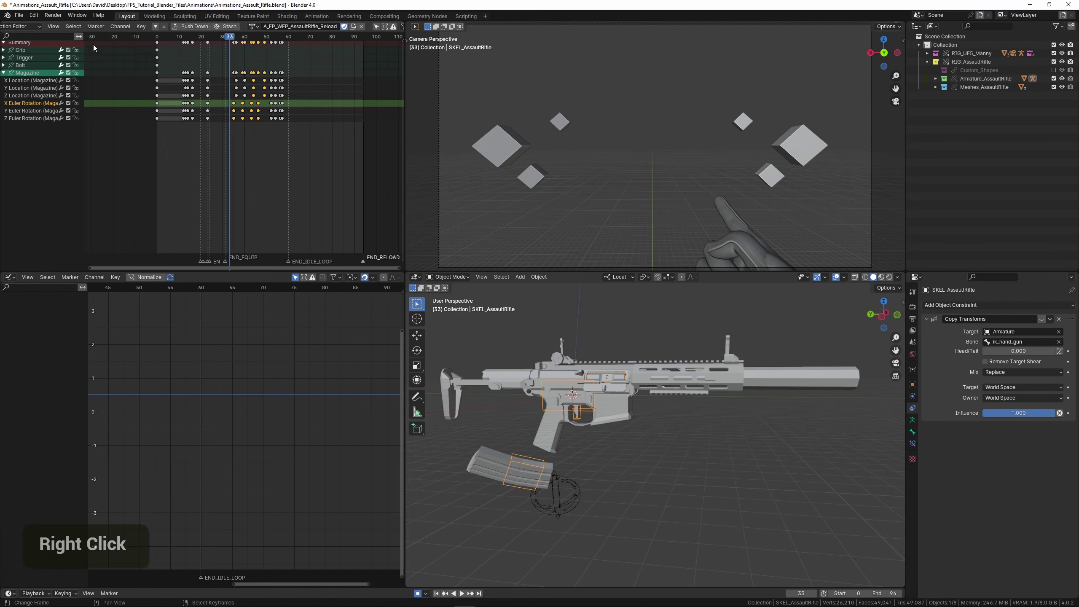
pyautogui.click(19, 14)
pyautogui.moveTo(61, 145)
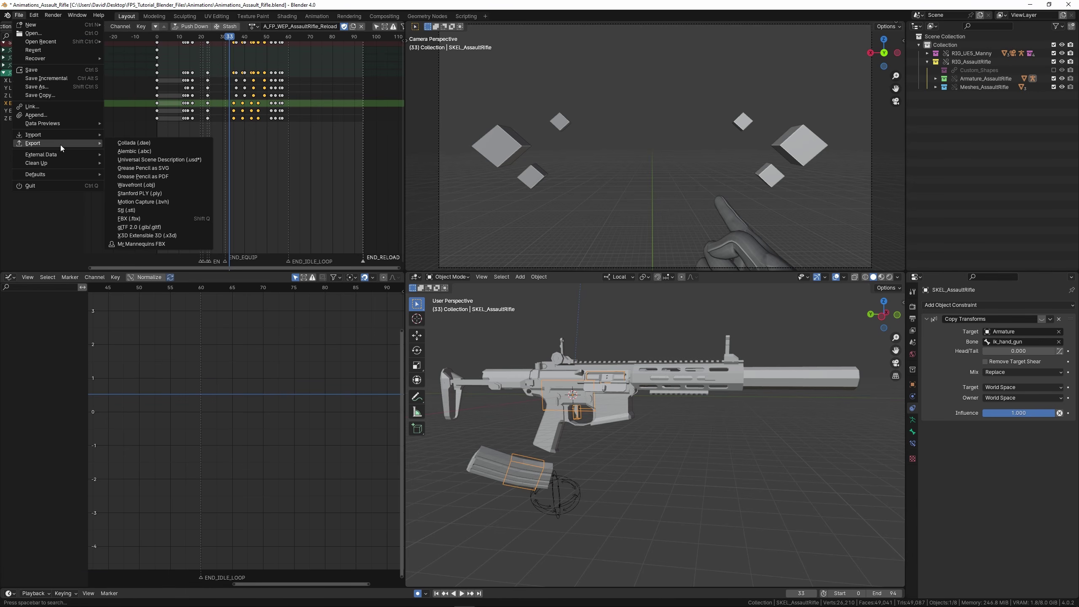
pyautogui.click(161, 218)
pyautogui.click(449, 476)
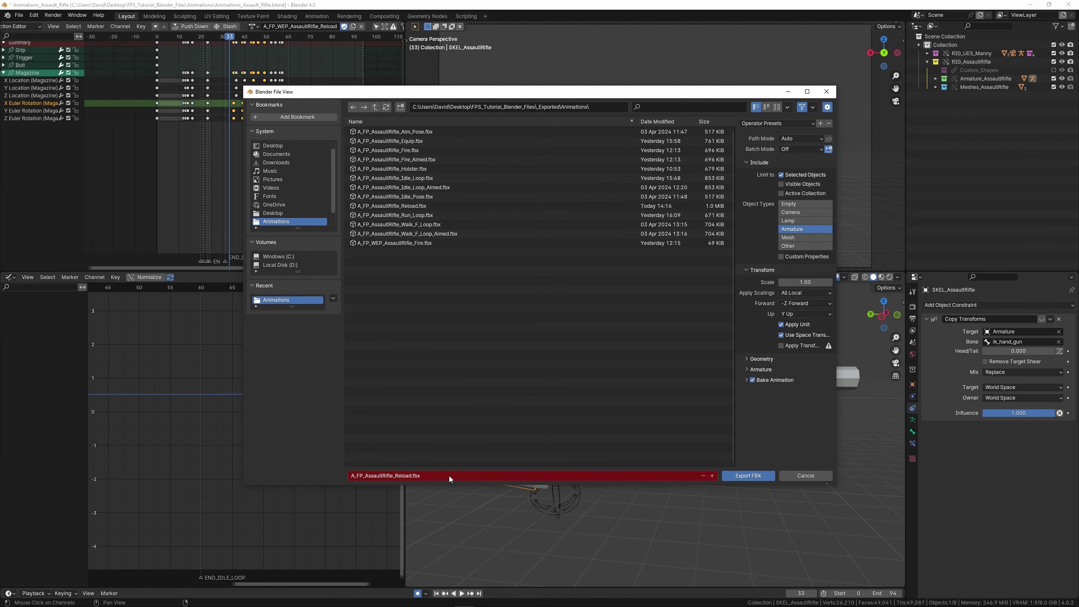
pyautogui.write('A_FP_WEP_AssaultRifle_Reload')
pyautogui.press('Return')
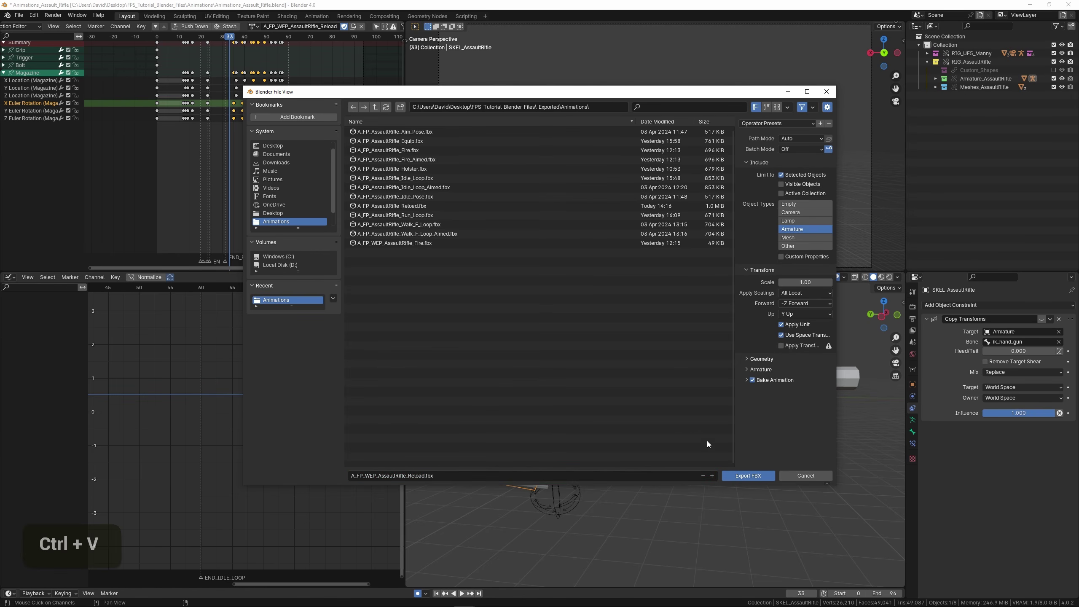
pyautogui.click(738, 478)
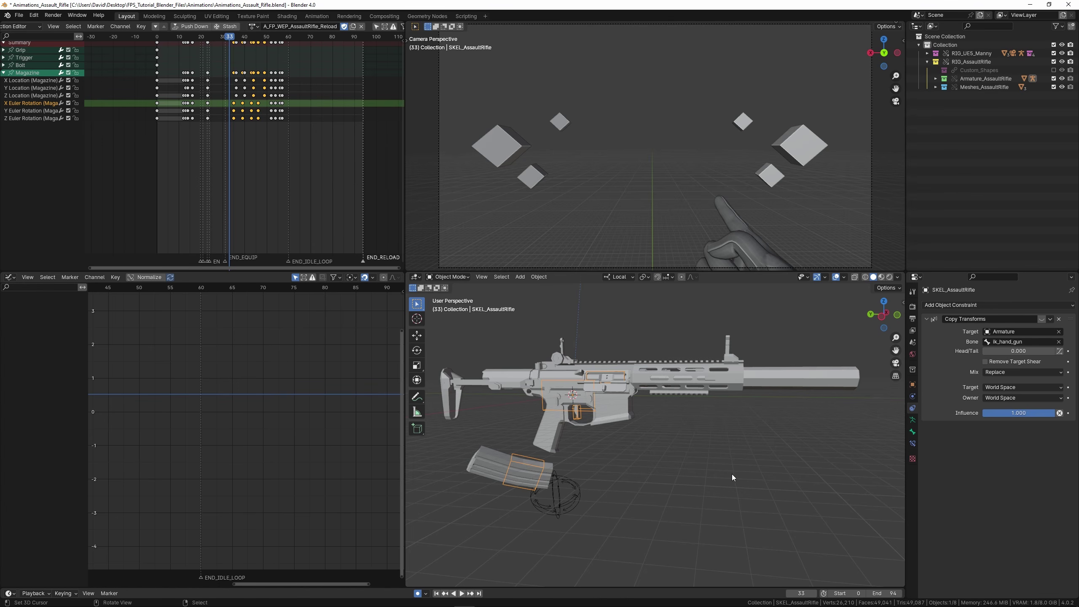
# Re-enable the weapon armature's Copy Transforms constraint and bring the rifle and arms back into view.
pyautogui.click(1042, 318)
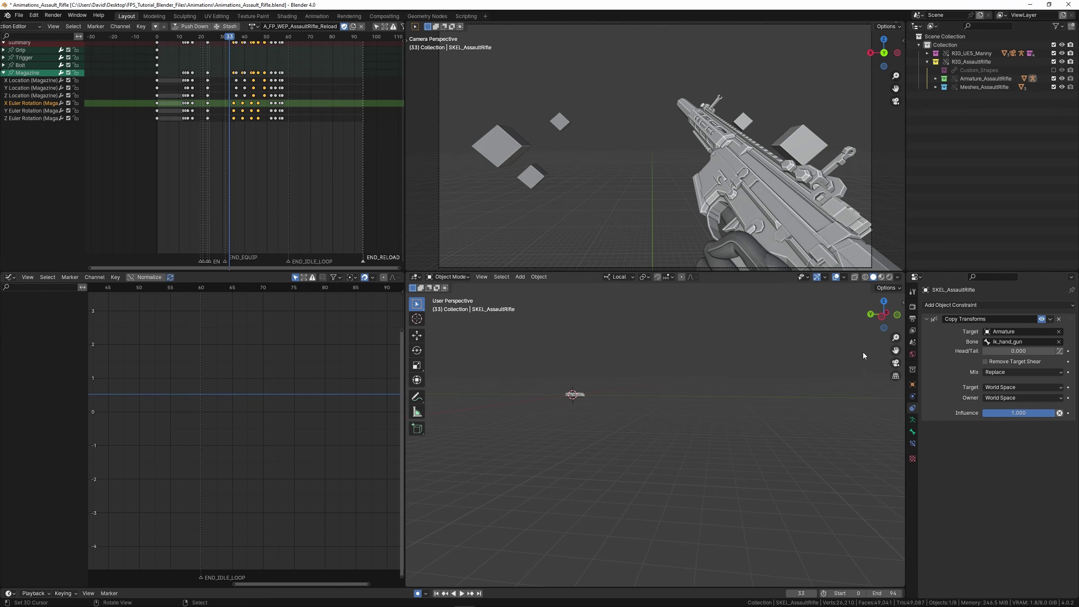
pyautogui.scroll(-2, 691, 369)
pyautogui.keyDown('shift'); pyautogui.moveTo(691, 370); pyautogui.dragTo(678, 515, button='middle'); pyautogui.keyUp('shift')
pyautogui.keyDown('shift'); pyautogui.moveTo(680, 344); pyautogui.dragTo(680, 491, button='middle'); pyautogui.keyUp('shift')
pyautogui.scroll(3, 680, 489)
pyautogui.moveTo(680, 489); pyautogui.dragTo(807, 502, button='middle')
pyautogui.keyDown('shift'); pyautogui.moveTo(595, 451); pyautogui.dragTo(671, 464, button='middle'); pyautogui.keyUp('shift')
pyautogui.moveTo(590, 484); pyautogui.dragTo(600, 461, button='middle')
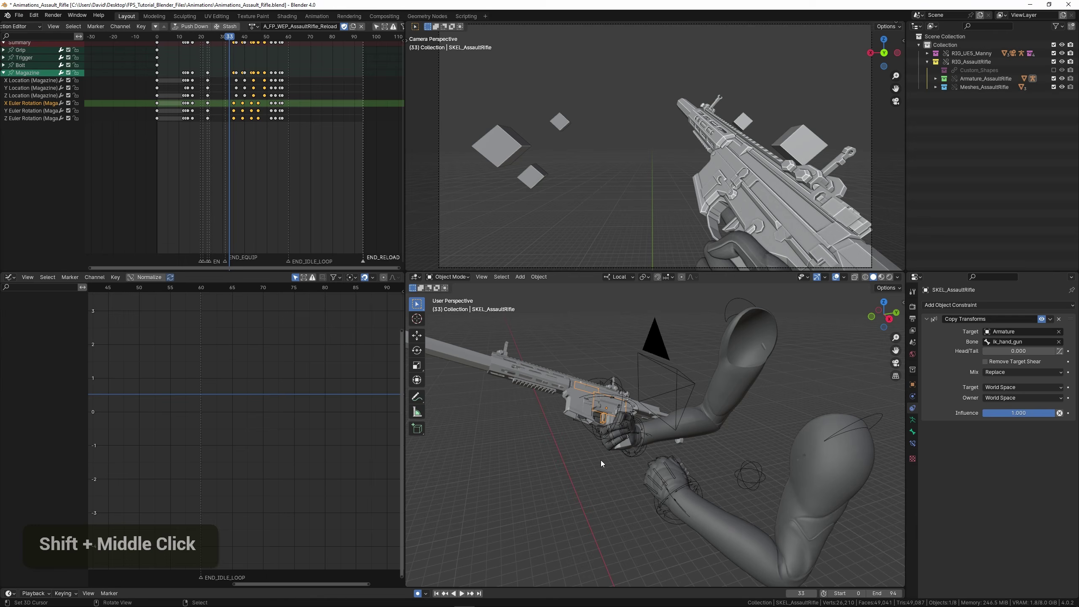
# Deselect all objects and save the Blender file.
pyautogui.rightClick(573, 469)
pyautogui.hotkey('ctrl', 's')
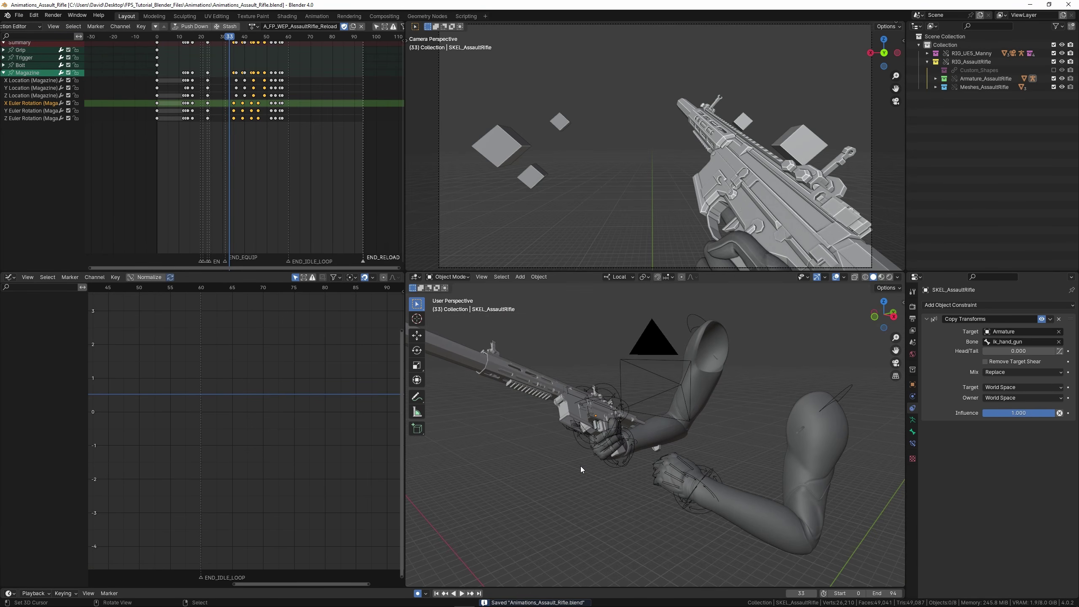
pyautogui.hotkey('ctrl', 's')
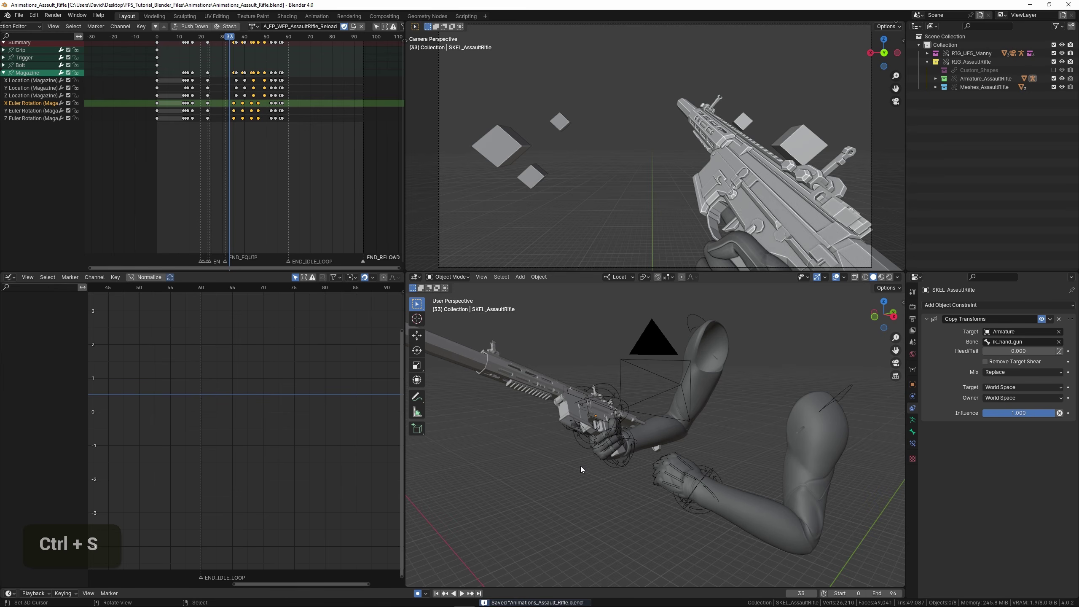
pyautogui.hotkey('ctrl', 's')
pyautogui.hotkey('ctrl', 's')
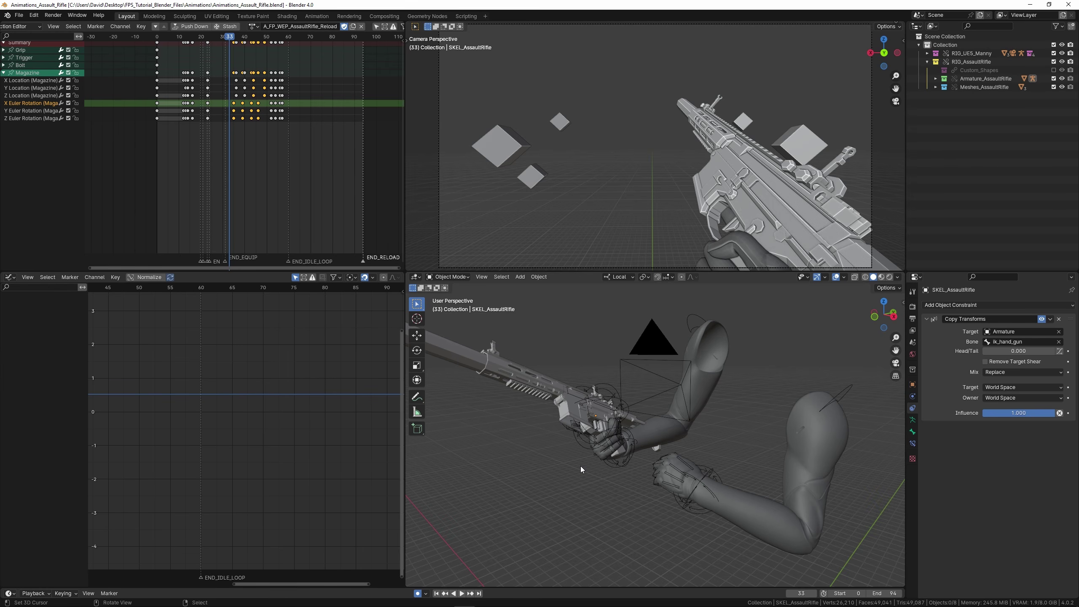
# Play the finished reload animation with the camera view maximized.
pyautogui.press('space')
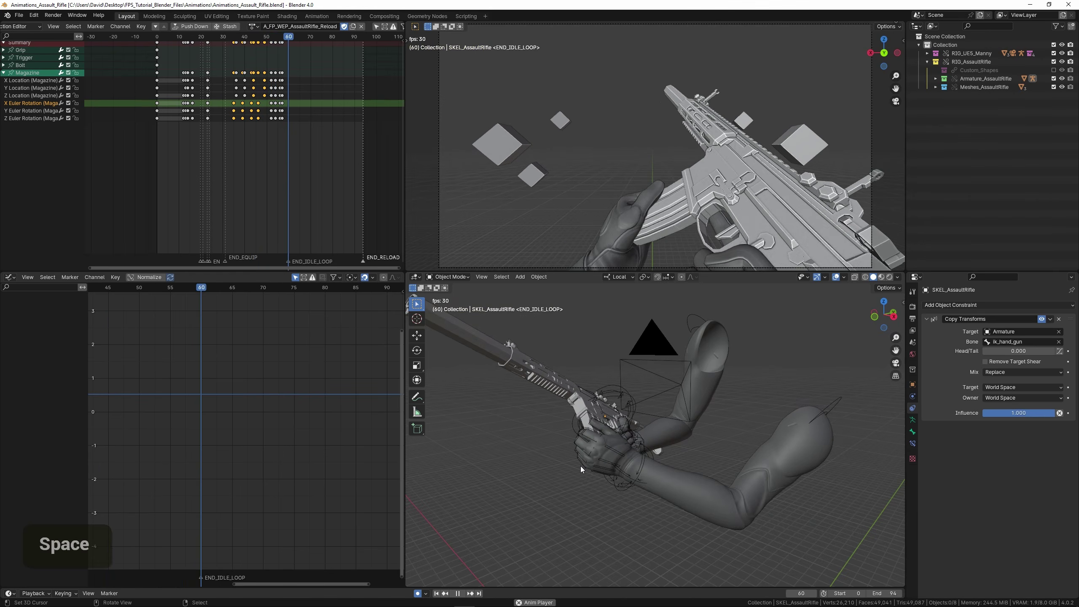
pyautogui.hotkey('ctrl', 'space')
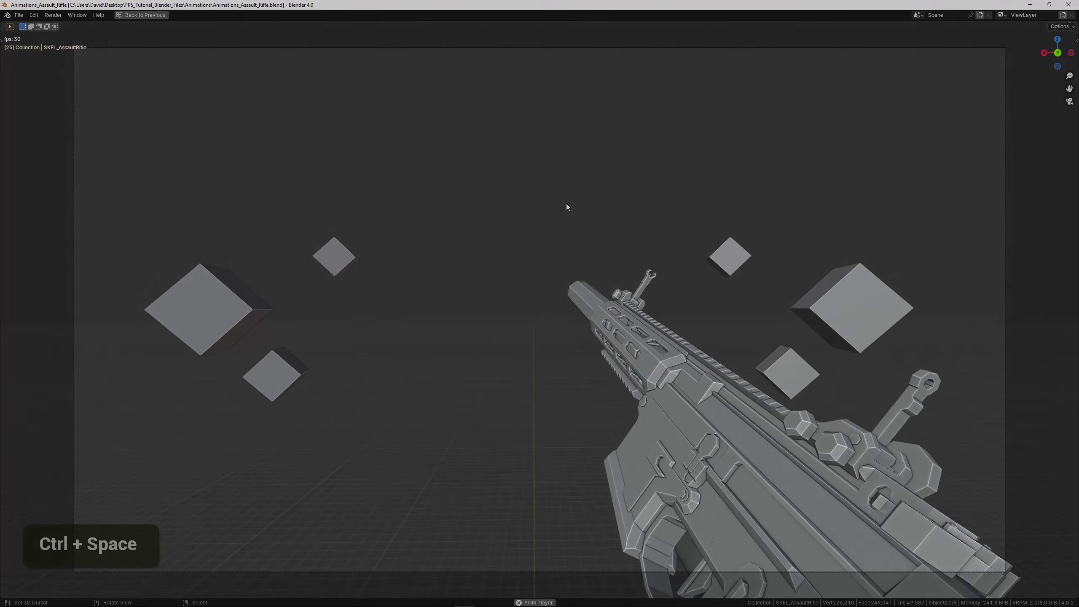